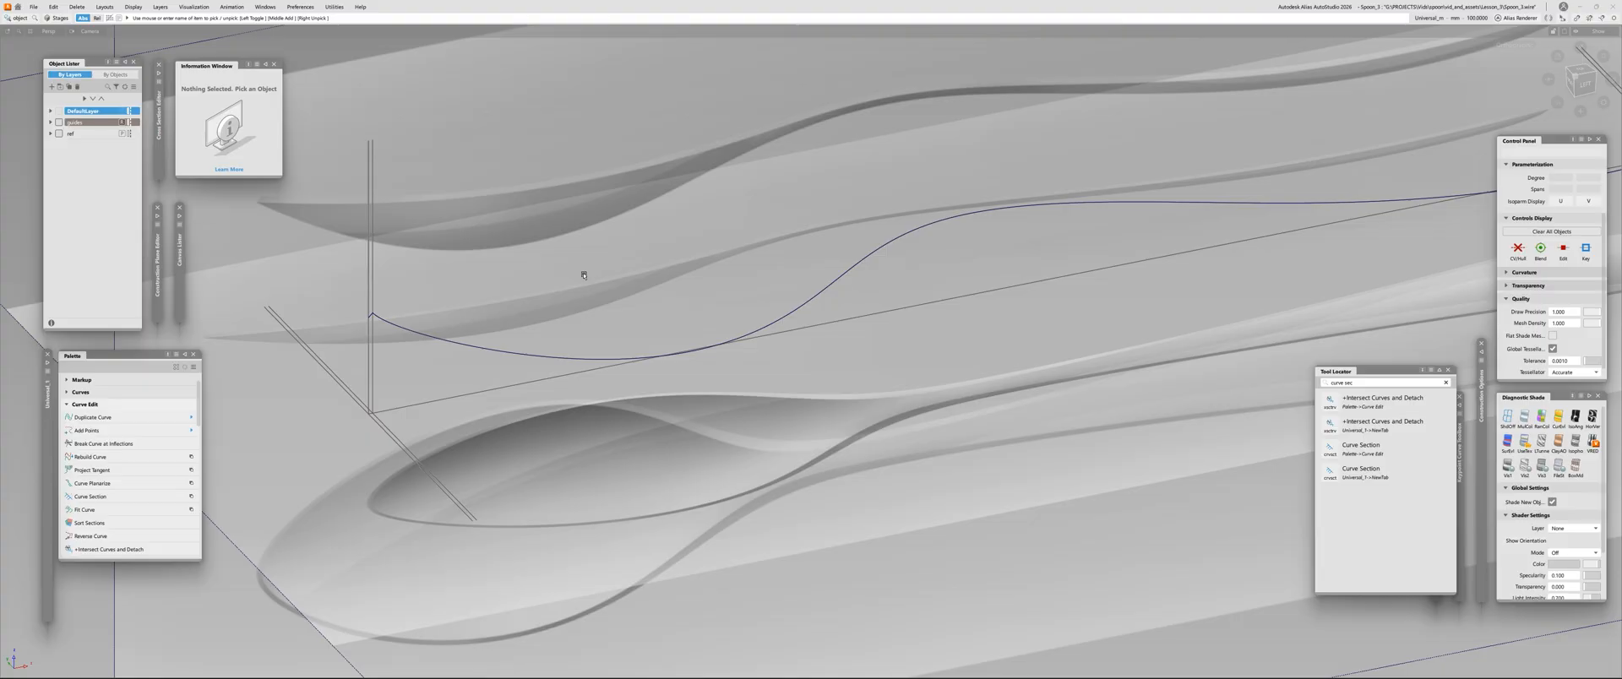
right_click_drag(723, 341, 706, 340, "alt+shift")
left_click_drag(706, 341, 695, 337, "alt+shift")
middle_click_drag(696, 337, 596, 360, "alt+shift")
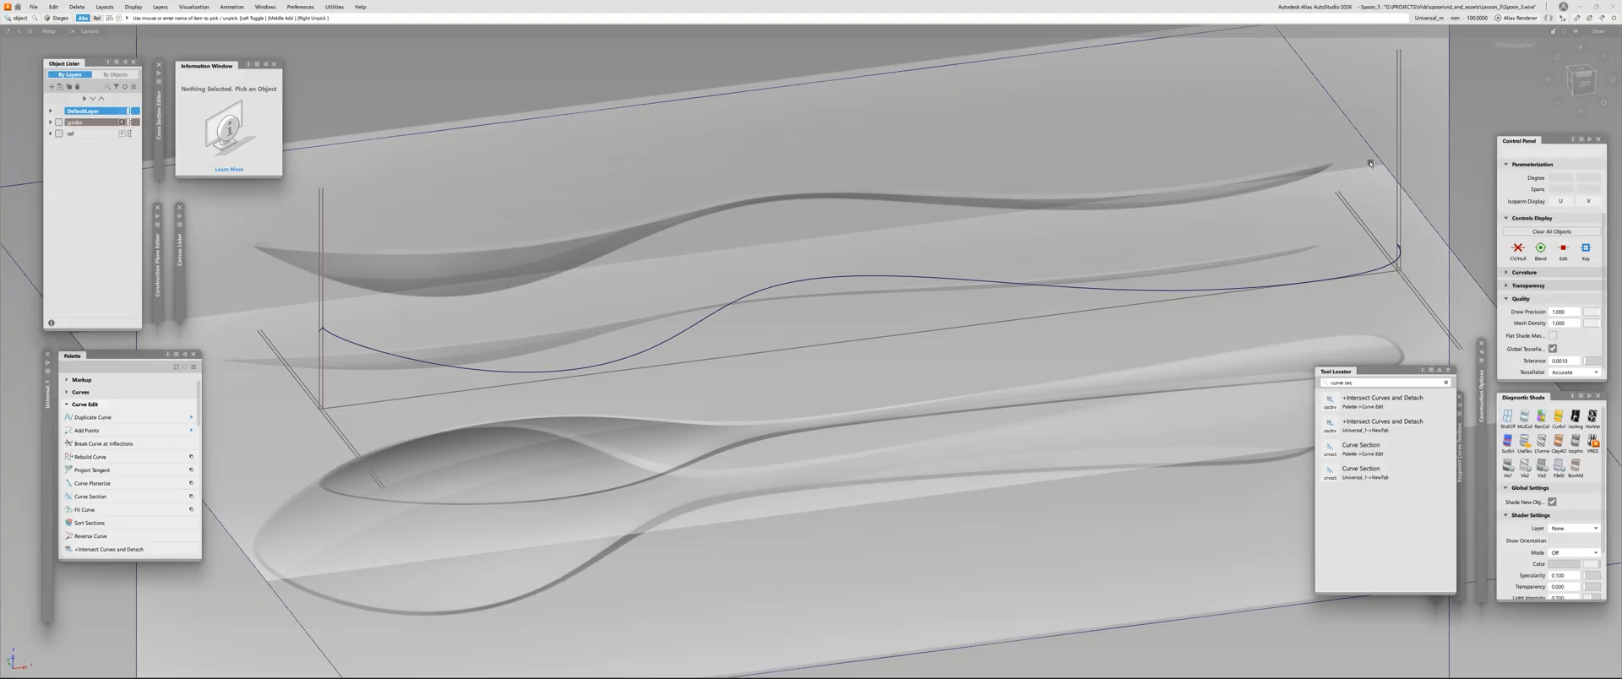
scroll(640, 377, "down", 1, "alt+shift")
middle_click_drag(640, 377, 699, 374, "alt+shift")
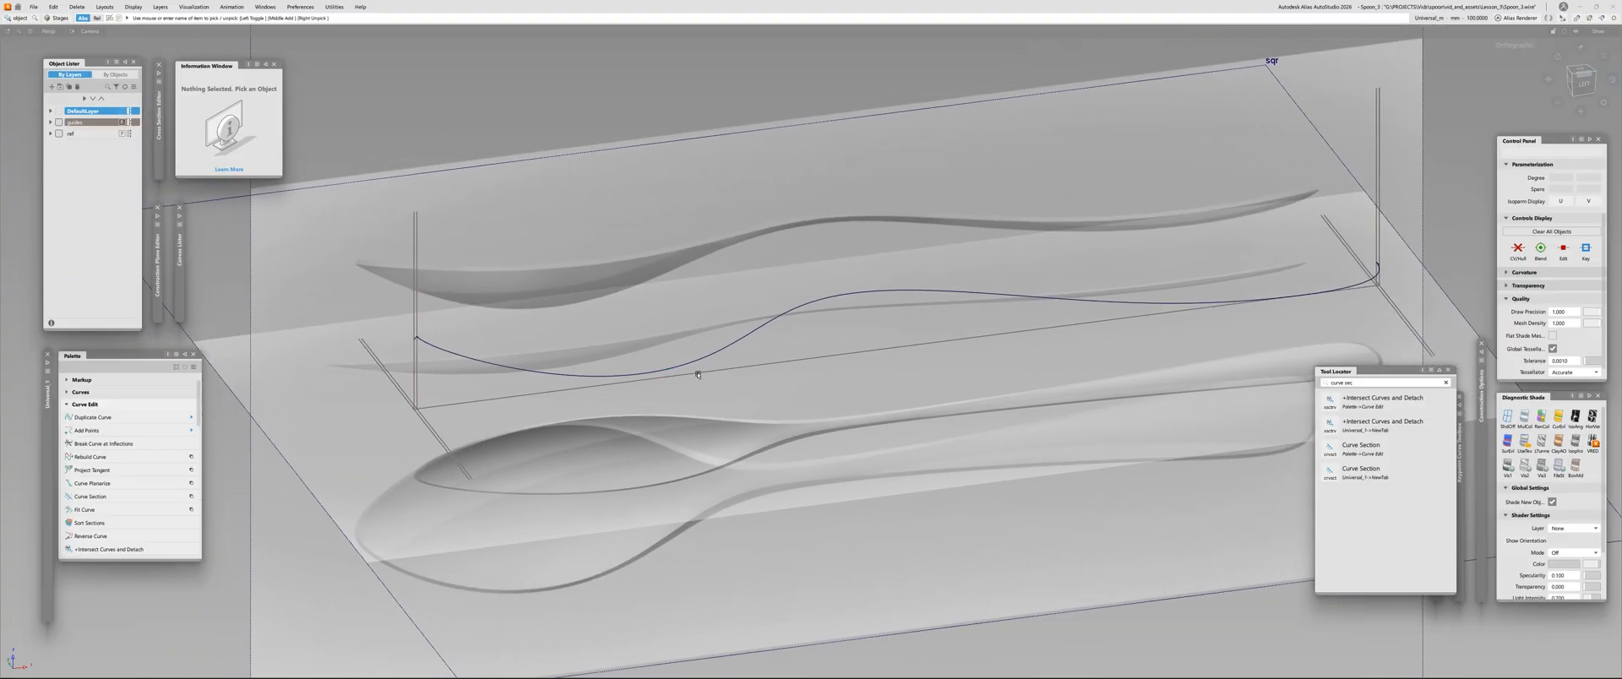
Open the Multi-Surface Draft settings and examine the short slanted line at the bowl end of the profile curve
key("d")
scroll(570, 413, "up", 3, "alt+shift")
middle_click_drag(570, 414, 782, 386, "alt+shift")
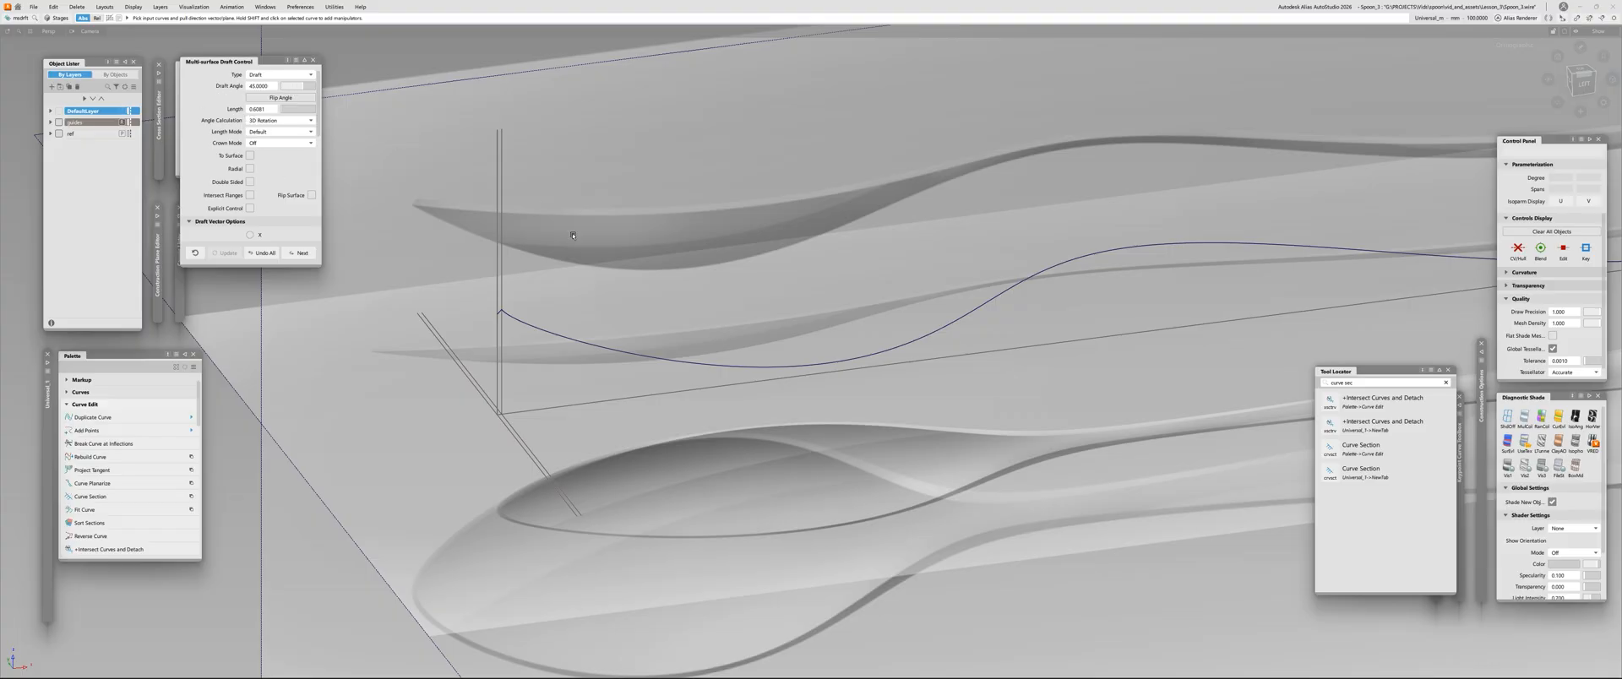
right_click_drag(572, 236, 1078, 366, "alt+shift")
middle_click_drag(490, 304, 681, 377, "alt+shift")
right_click_drag(681, 377, 747, 369, "alt+shift")
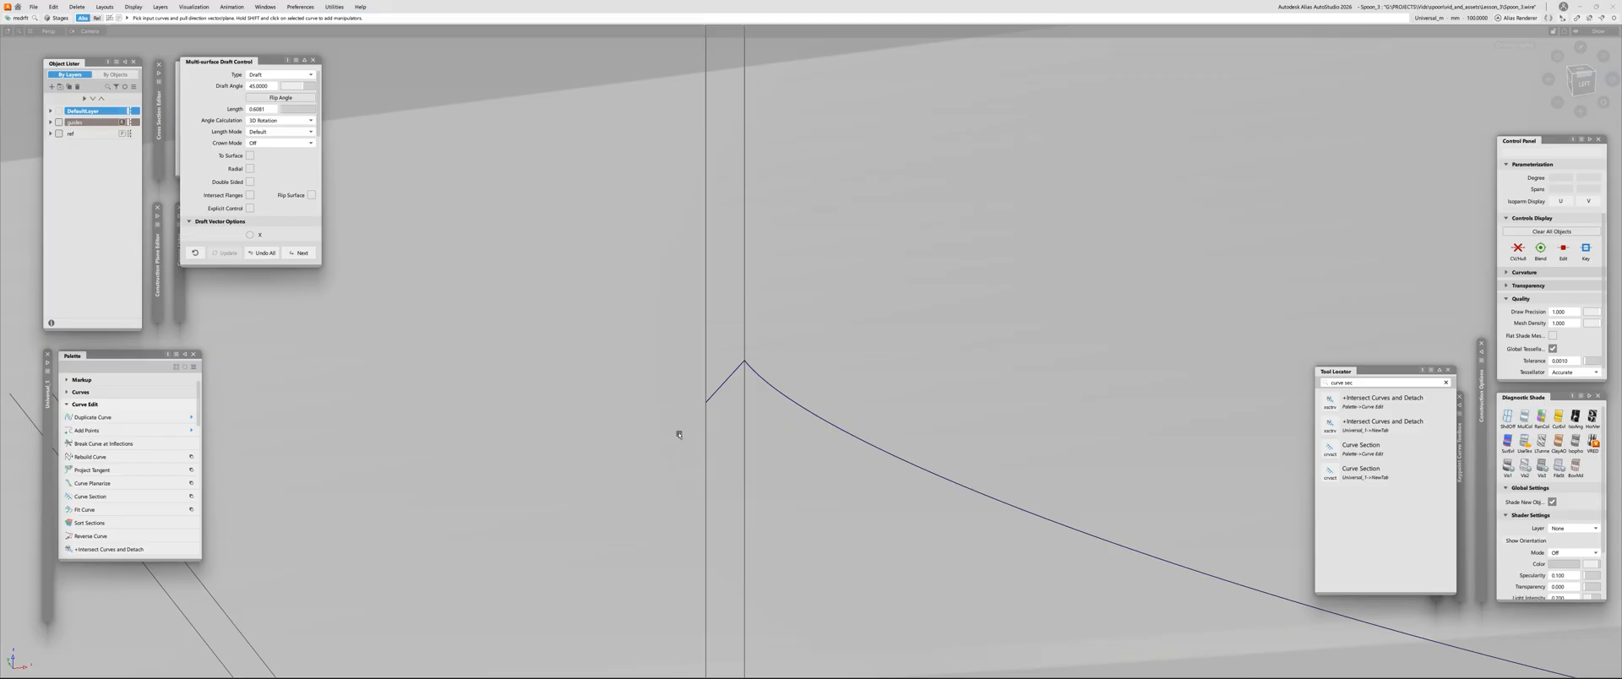
right_click_drag(679, 434, 740, 486, "alt+shift")
right_click_drag(838, 370, 706, 397, "alt+shift")
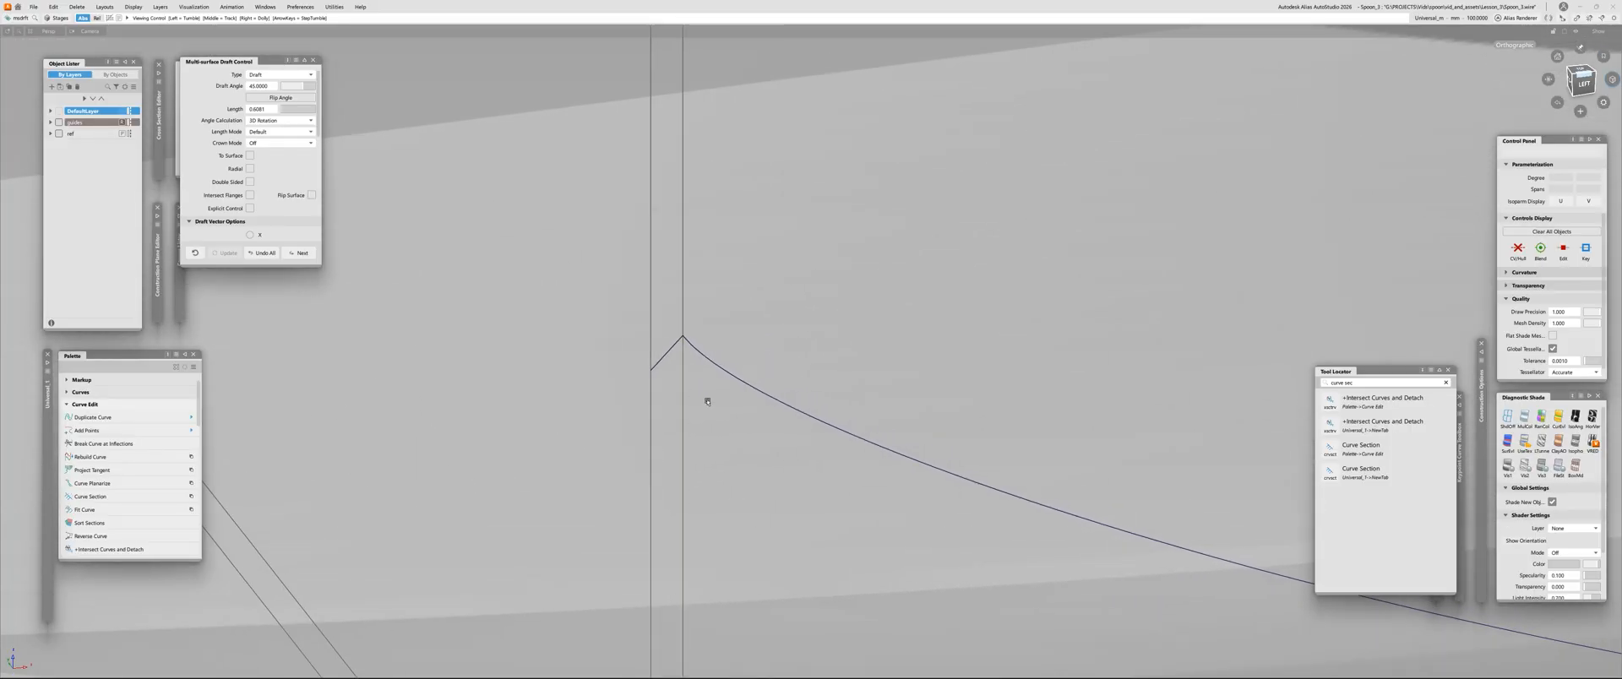
middle_click_drag(706, 397, 747, 381, "alt+shift")
Measure the length of the short slanted line between the two vertical guide lines
key("d")
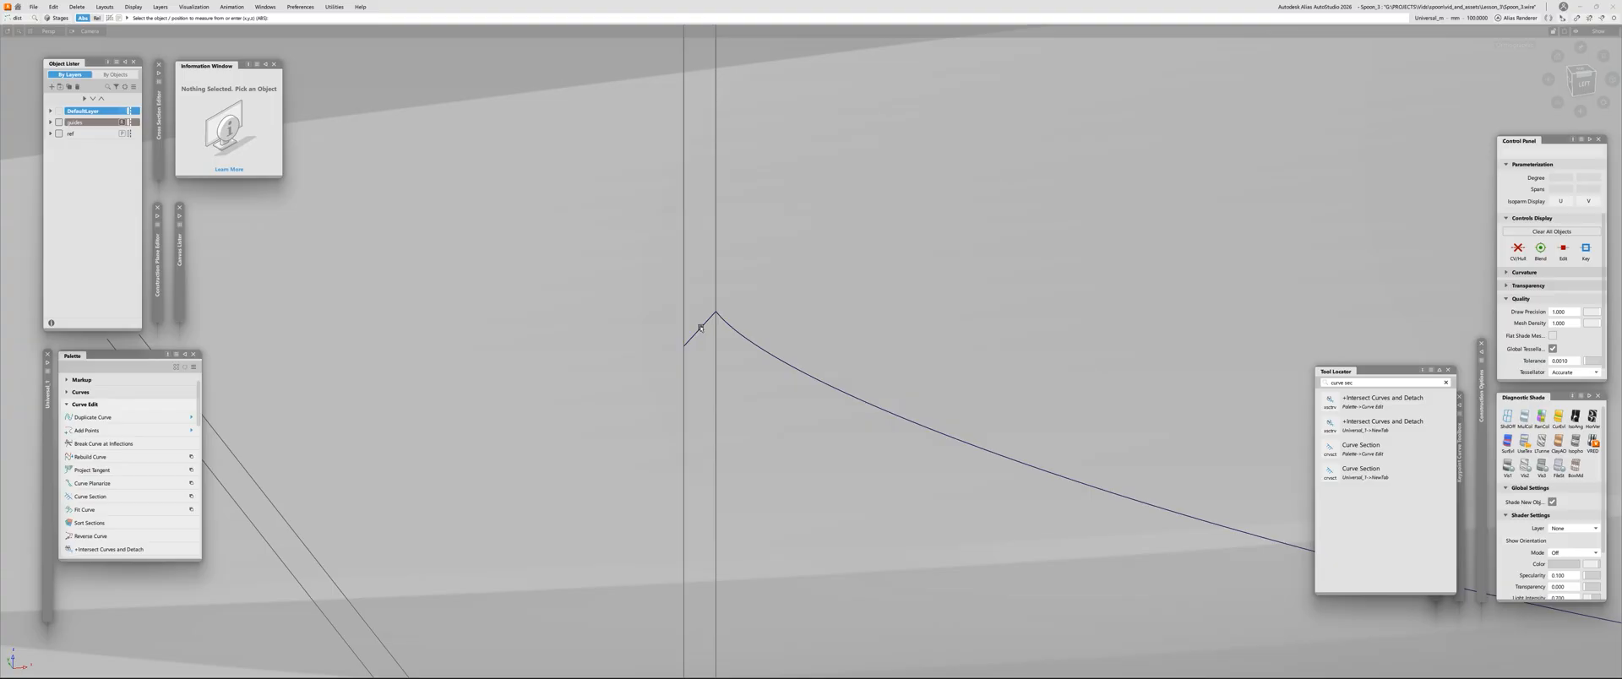
left_click(699, 336)
left_click_drag(684, 367, 667, 343, "alt+shift")
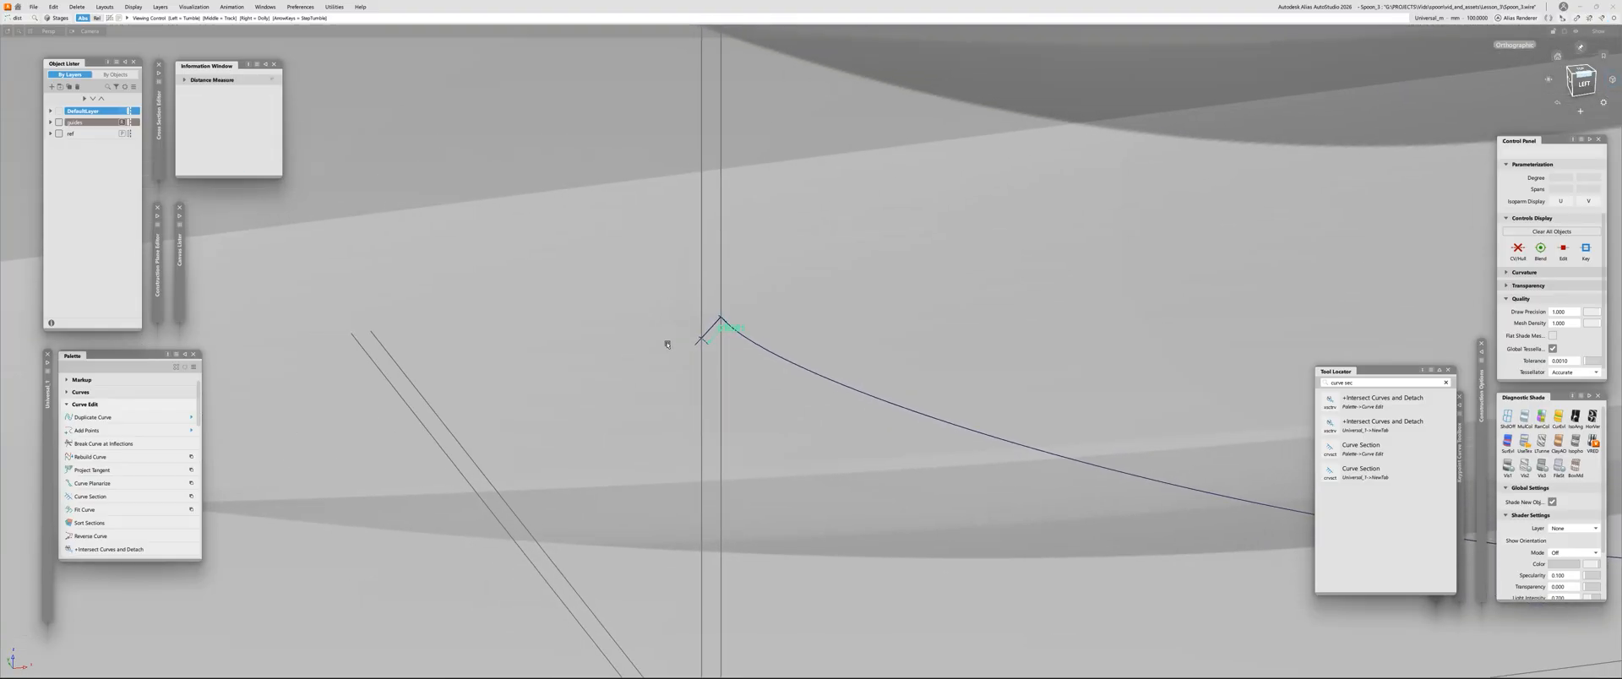
right_click_drag(704, 364, 720, 336, "alt+shift")
middle_click_drag(719, 336, 595, 350, "alt+shift")
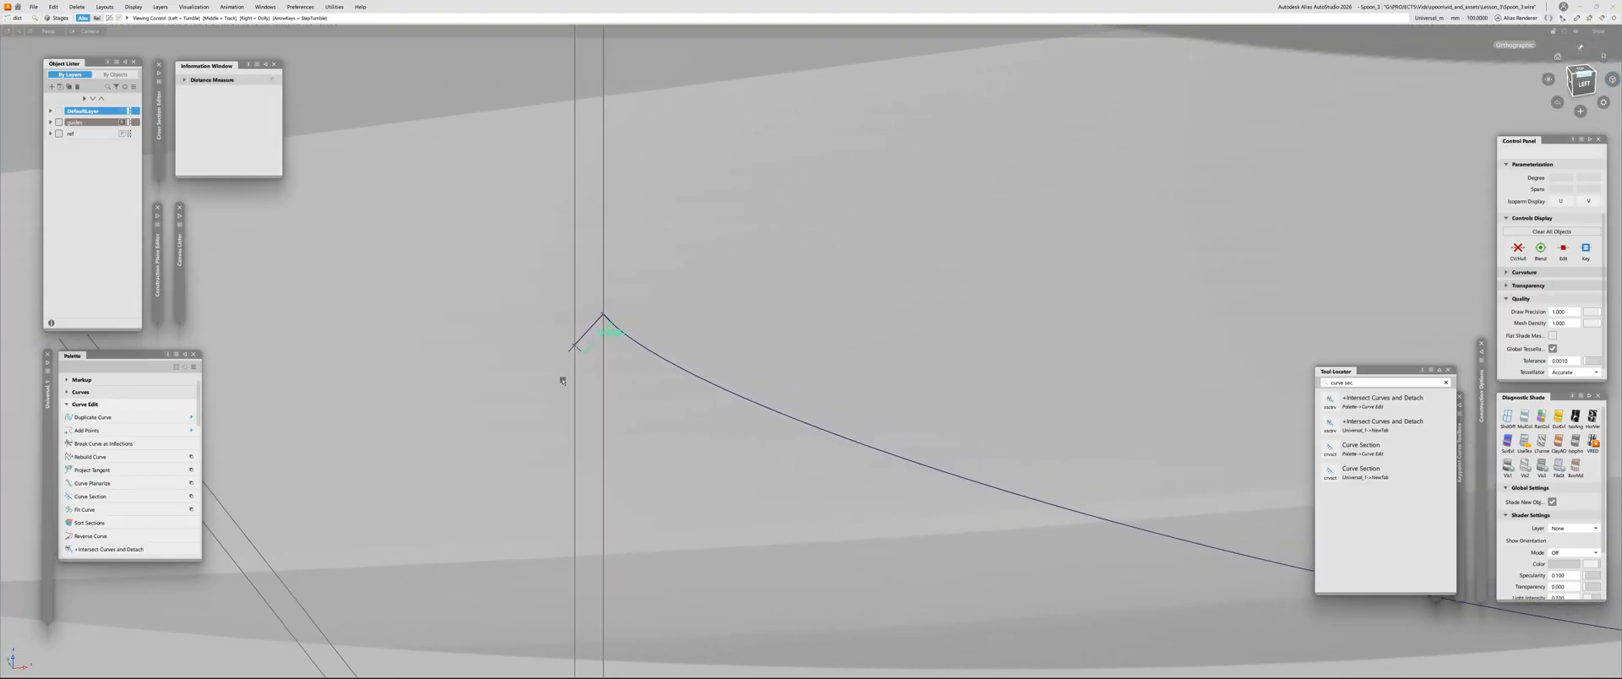
right_click_drag(627, 354, 673, 305, "alt+shift")
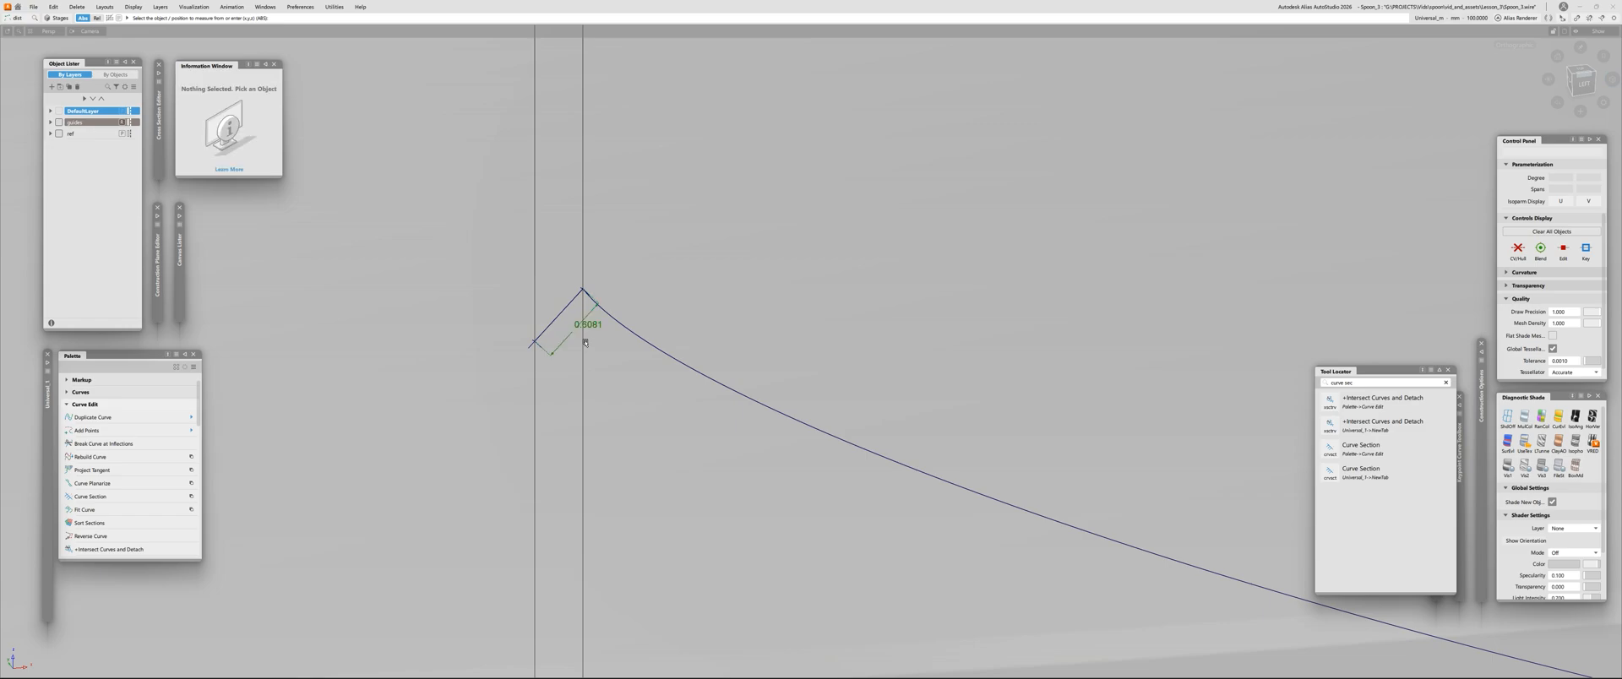
Draw a straight vertical line downward from the corner where the slanted line meets the profile curve
key("c")
left_click(582, 296, "ctrl")
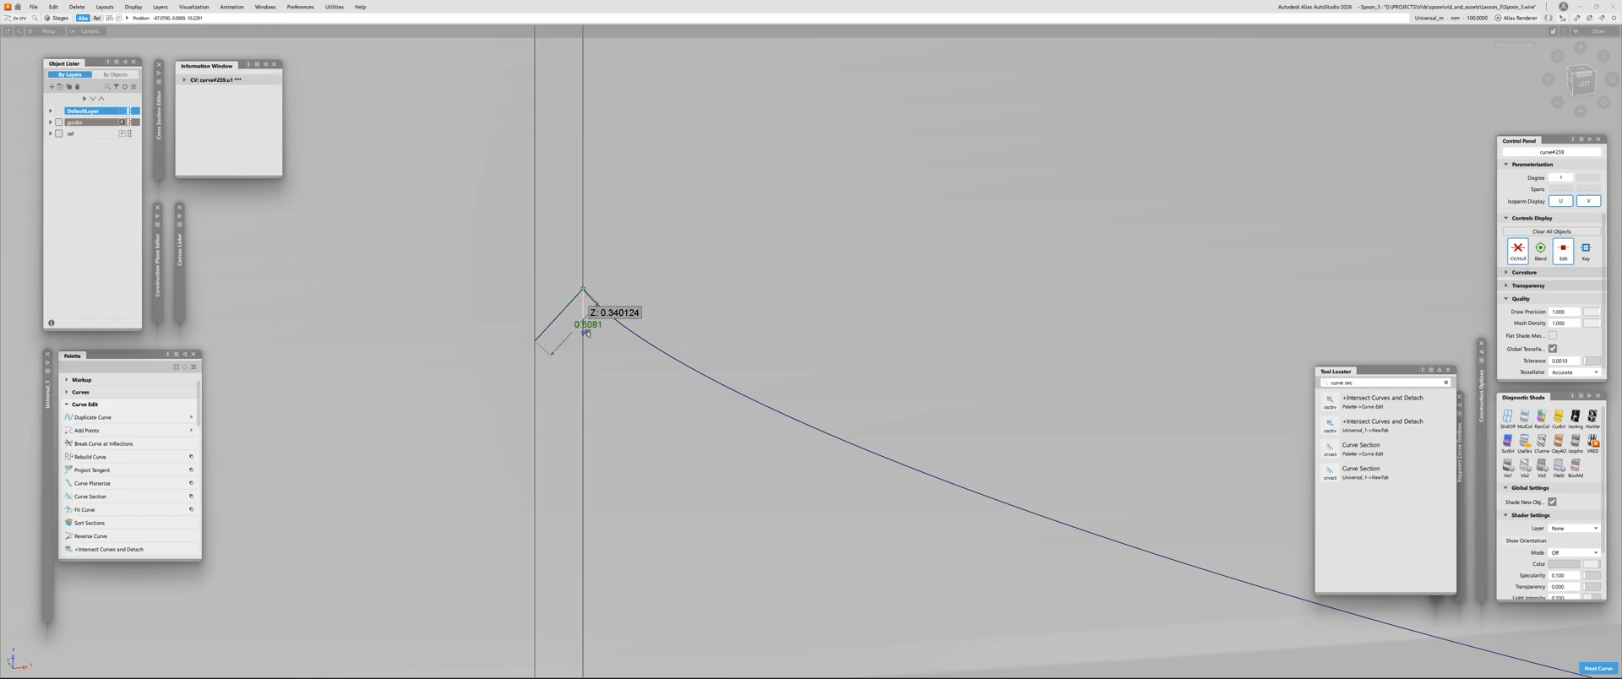
right_click(585, 476)
Measure the angle between the new vertical line and the short slanted line at their shared corner
left_click(711, 341, "ctrl+shift")
middle_click(713, 340, "ctrl+shift")
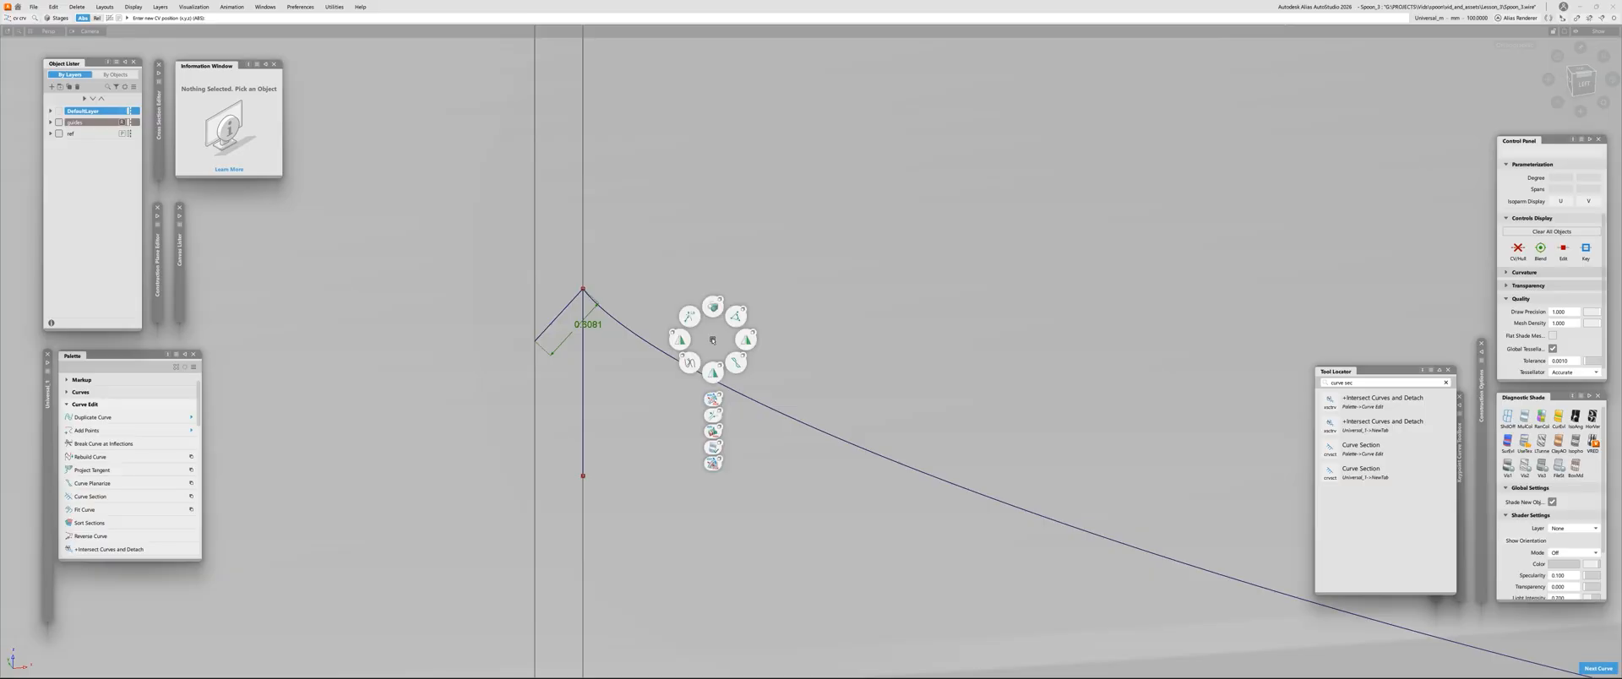
middle_click_drag(713, 341, 735, 317, "ctrl+shift")
left_click(584, 399)
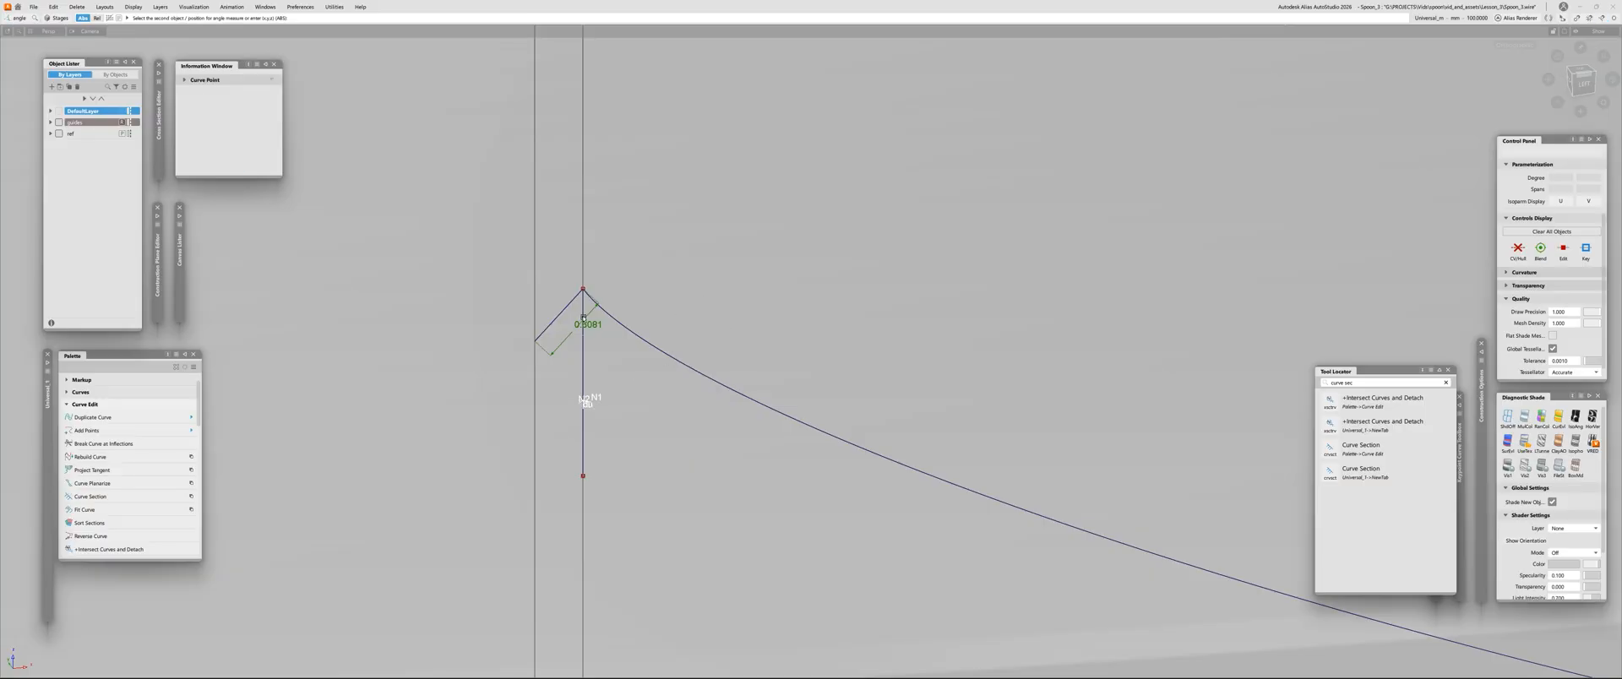
left_click(584, 290)
left_click(551, 356)
right_click_drag(717, 397, 673, 387, "alt+shift")
middle_click_drag(674, 386, 526, 372, "alt+shift")
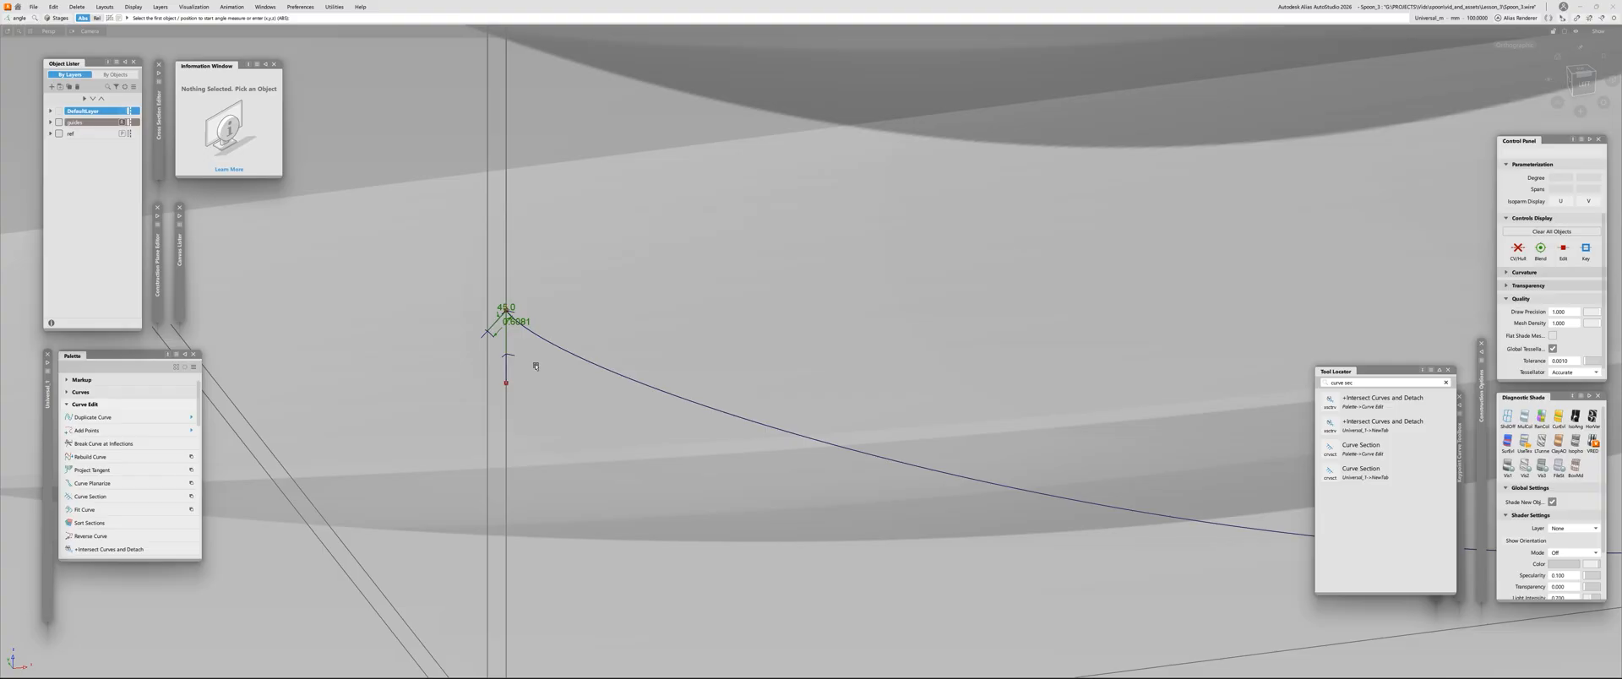
key("Escape")
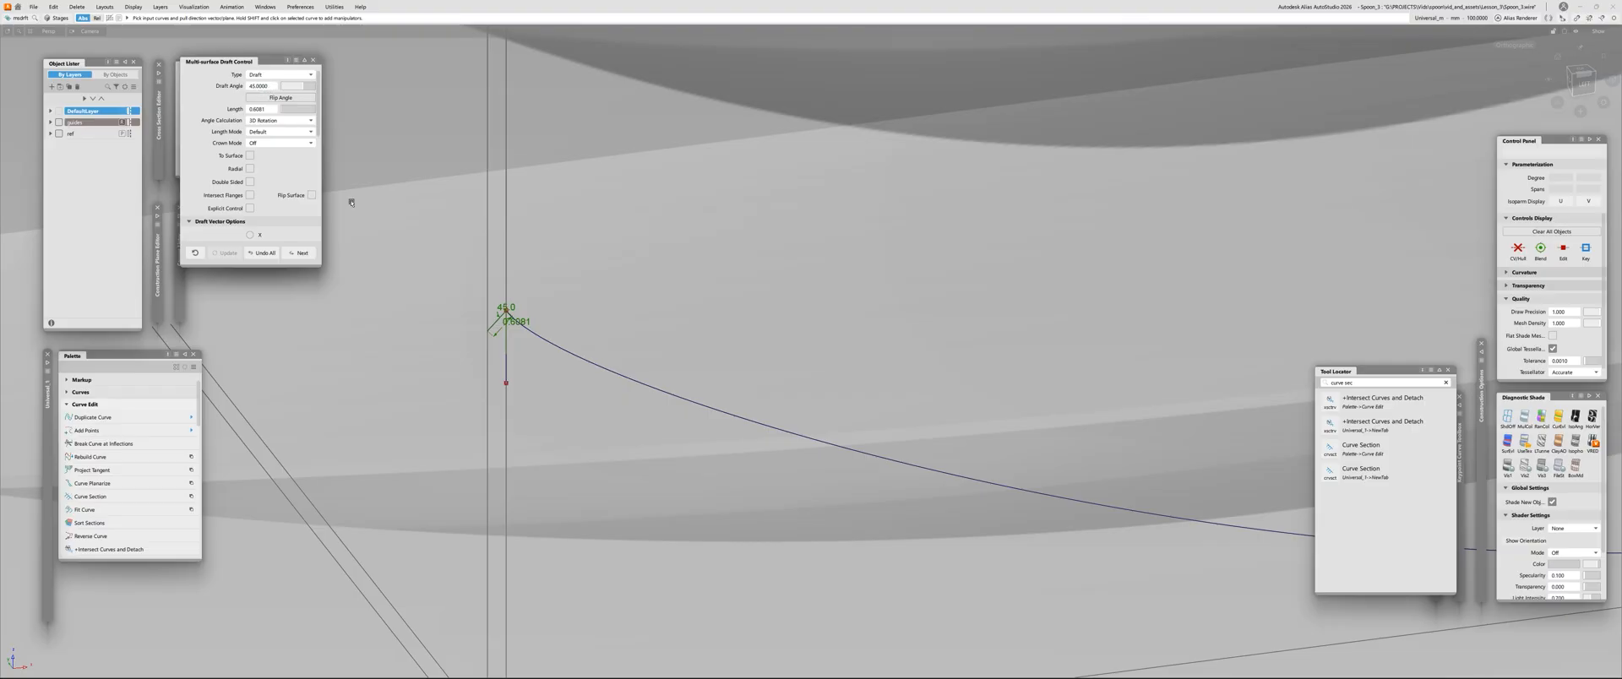
Set the Multi-Surface Draft vector to Z and select the spoon's long profile curve as input
right_click_drag(792, 269, 642, 282, "alt+shift")
scroll(254, 161, "down", 3)
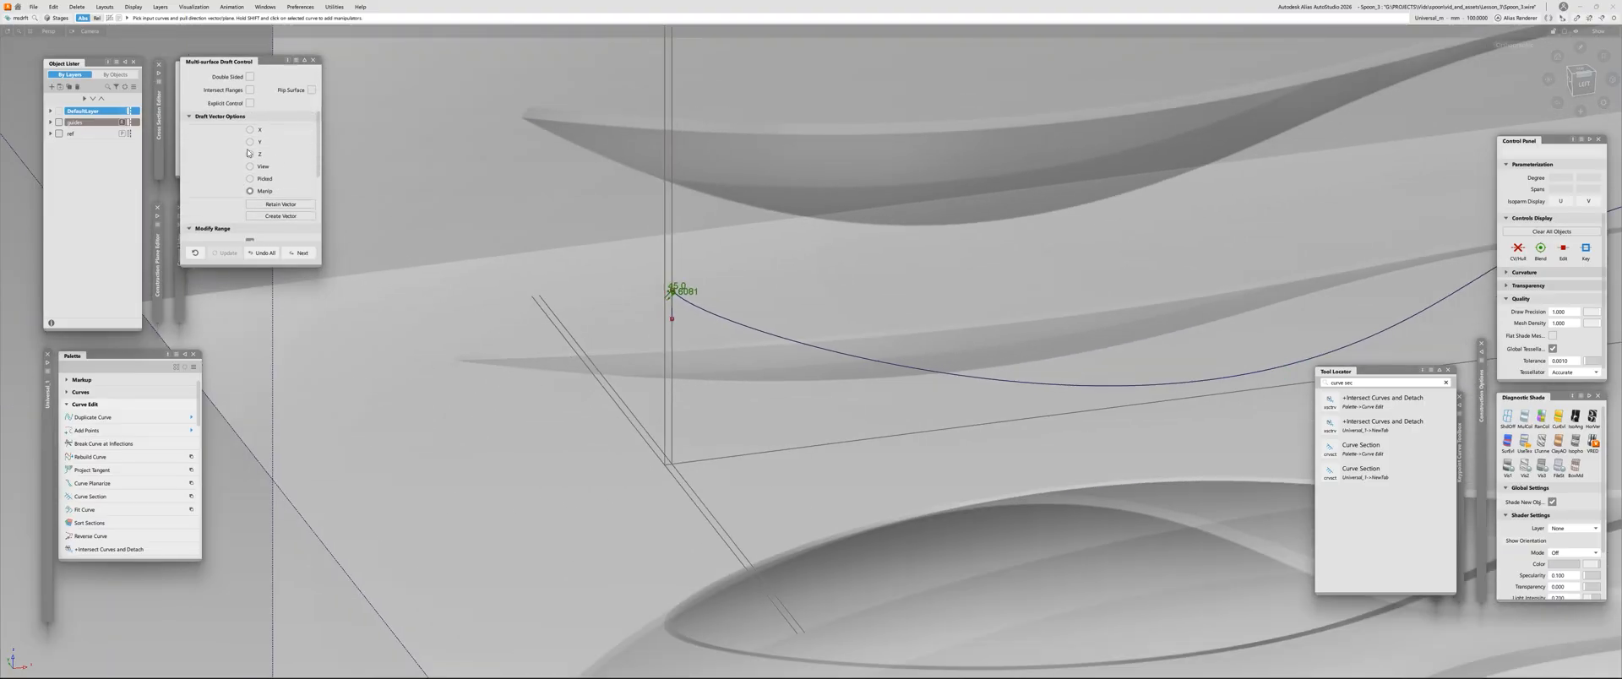
left_click(249, 154)
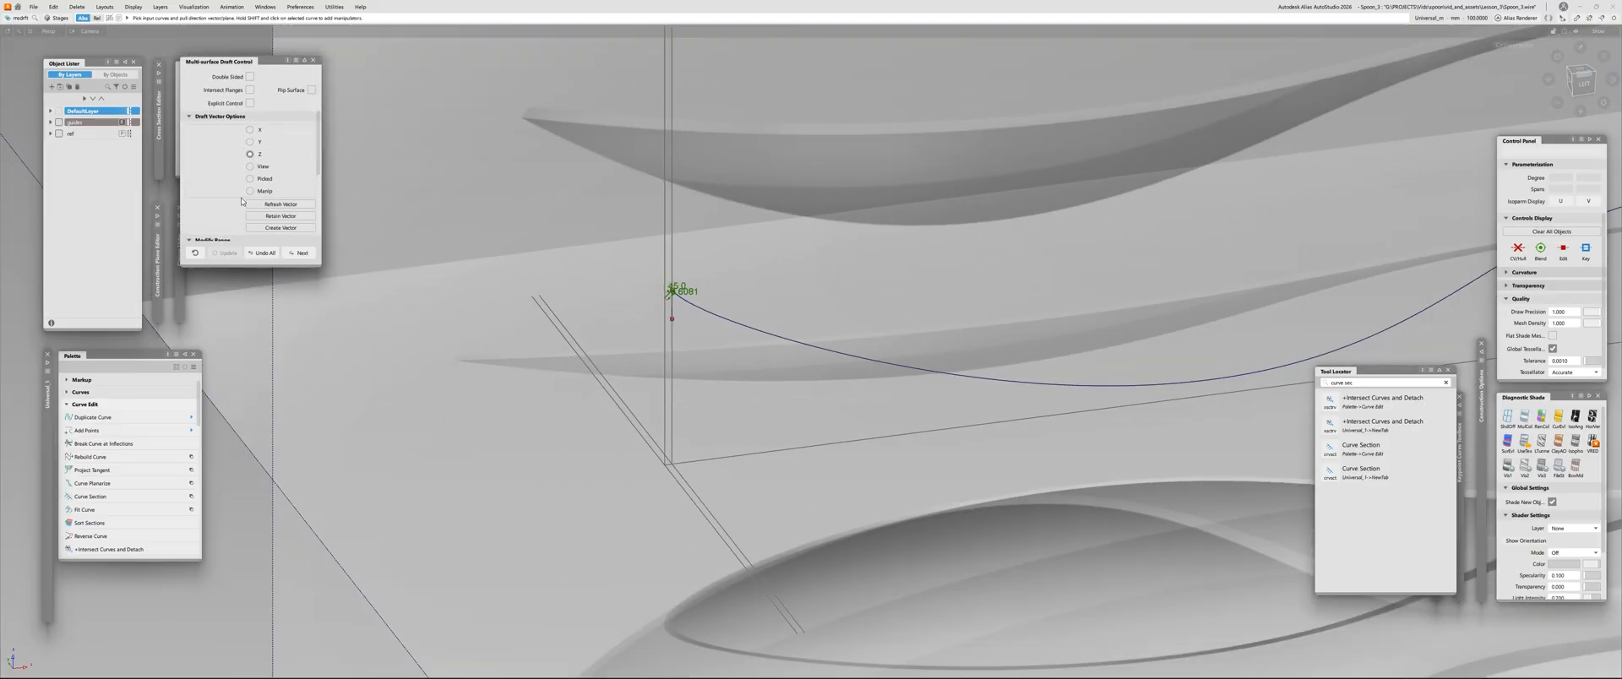
left_click(820, 347)
right_click_drag(819, 350, 625, 321, "alt+shift")
middle_click_drag(980, 375, 787, 326, "alt+shift")
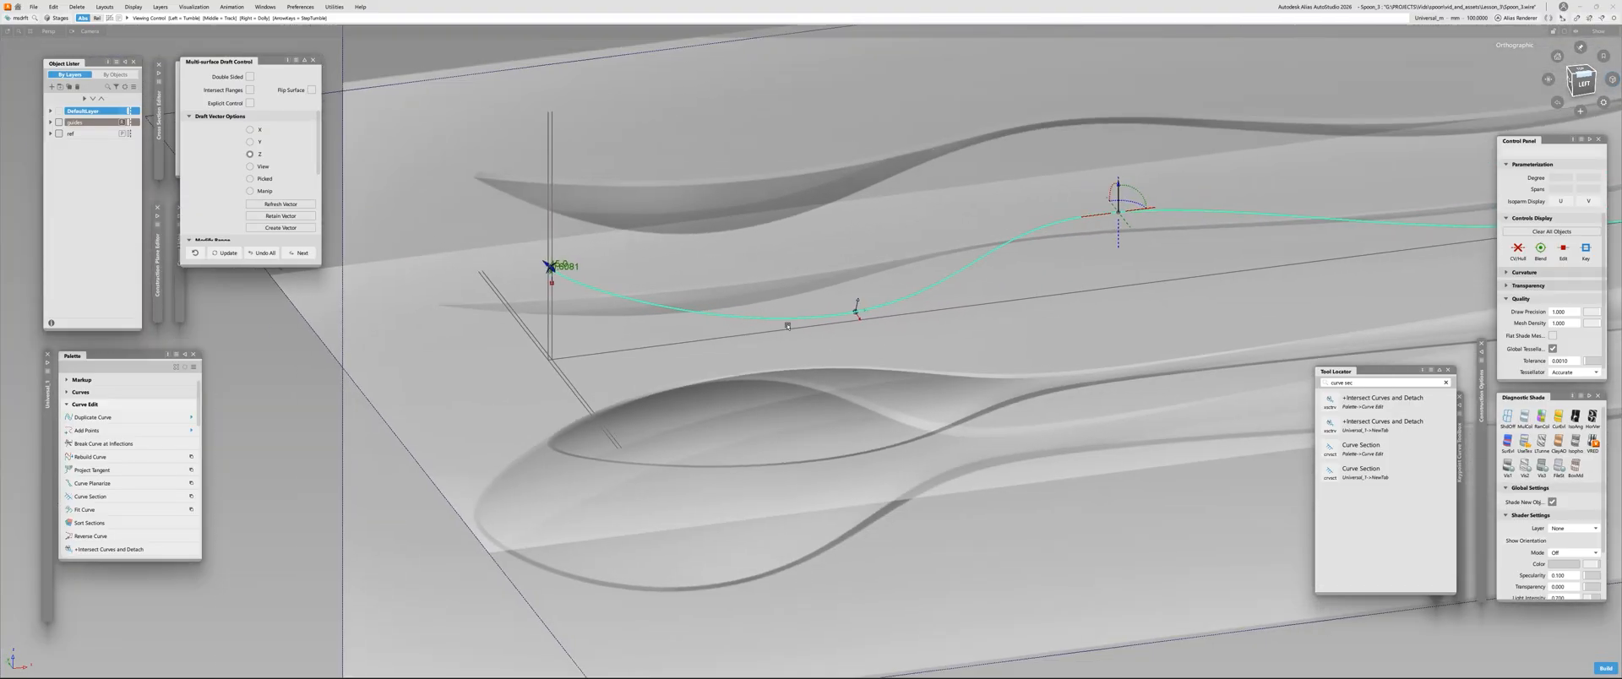
Point the draft vector downward and build the draft surface along the profile curve
left_click(1118, 234)
right_click_drag(583, 268, 687, 184, "alt+shift")
key("space")
right_click_drag(637, 223, 634, 278, "alt+shift")
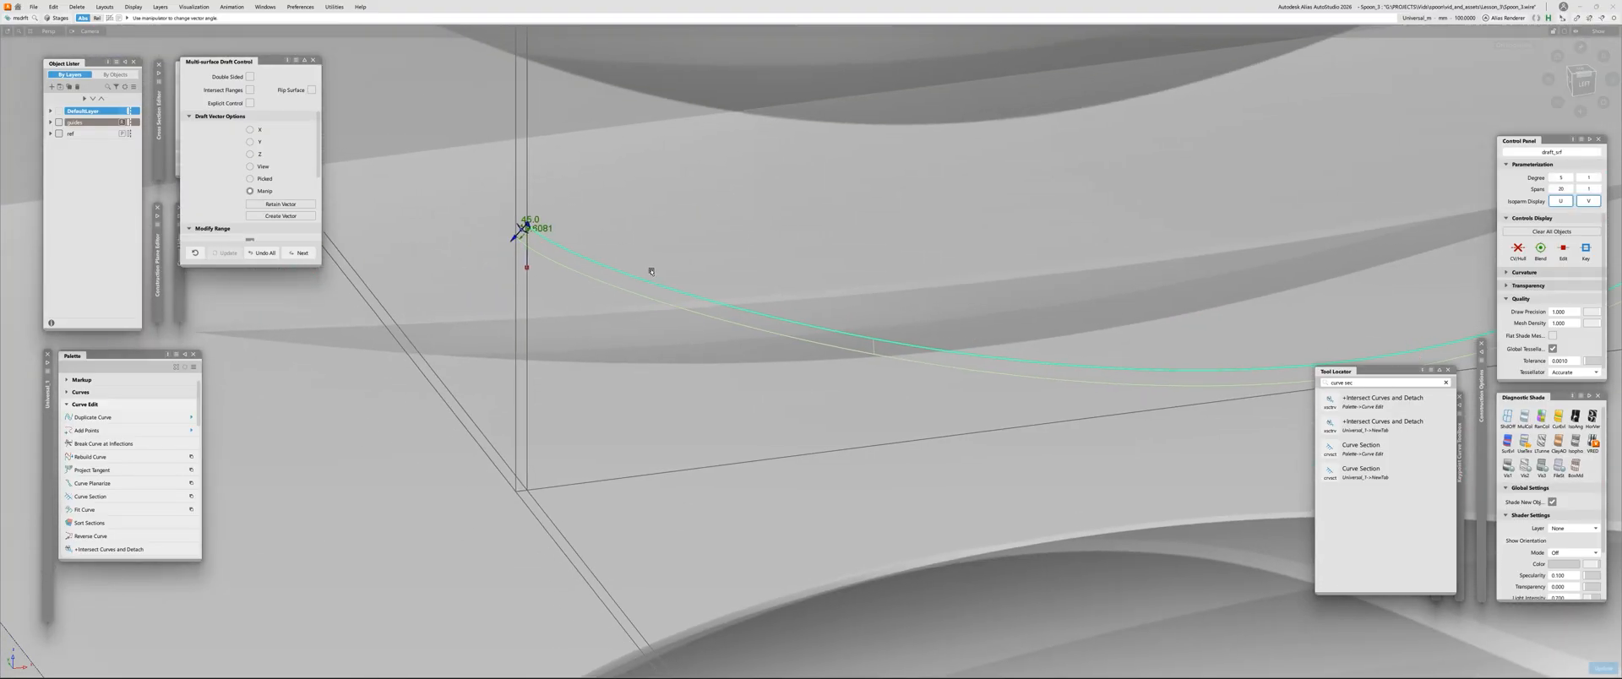
left_click_drag(651, 272, 775, 310, "alt+shift")
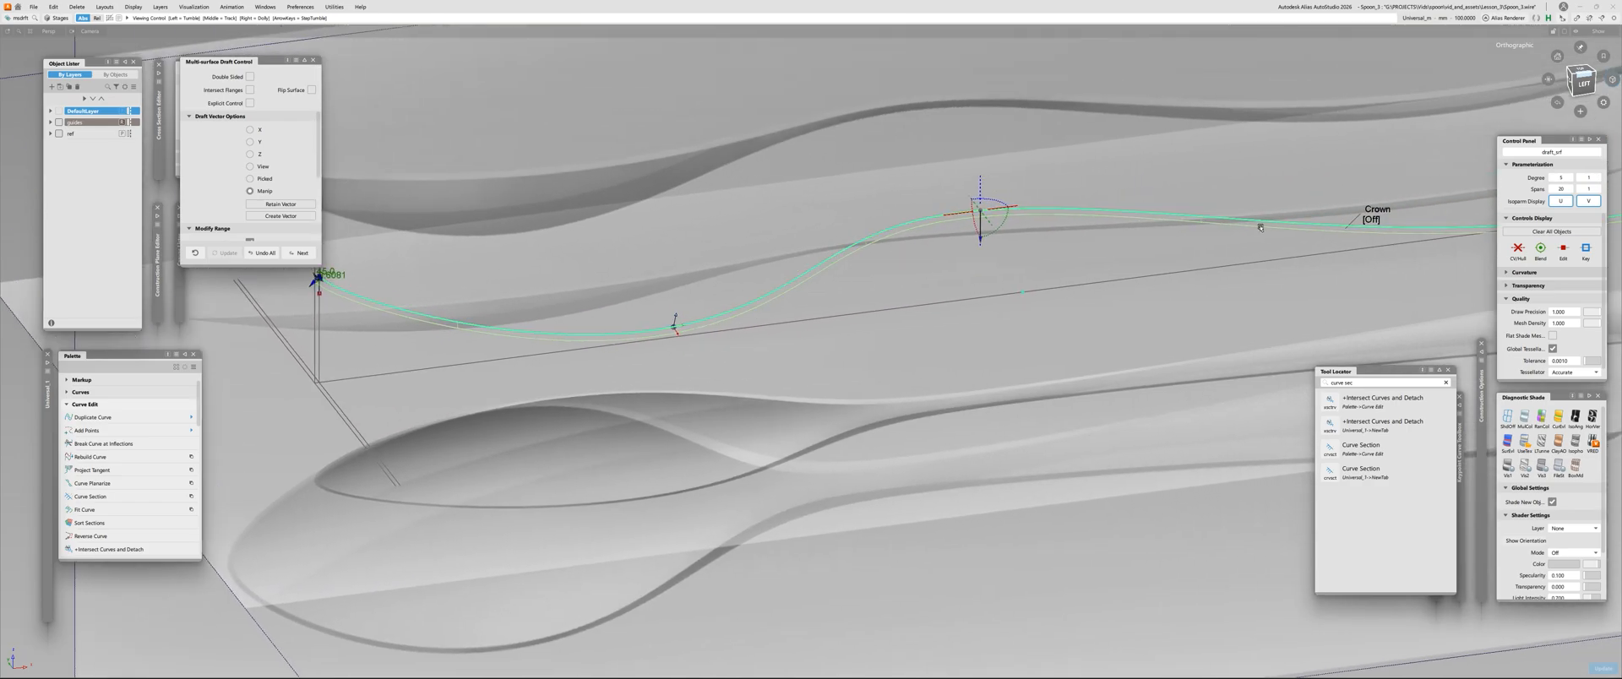
left_click_drag(1260, 227, 670, 273, "alt+shift")
right_click_drag(505, 261, 492, 211, "alt+shift")
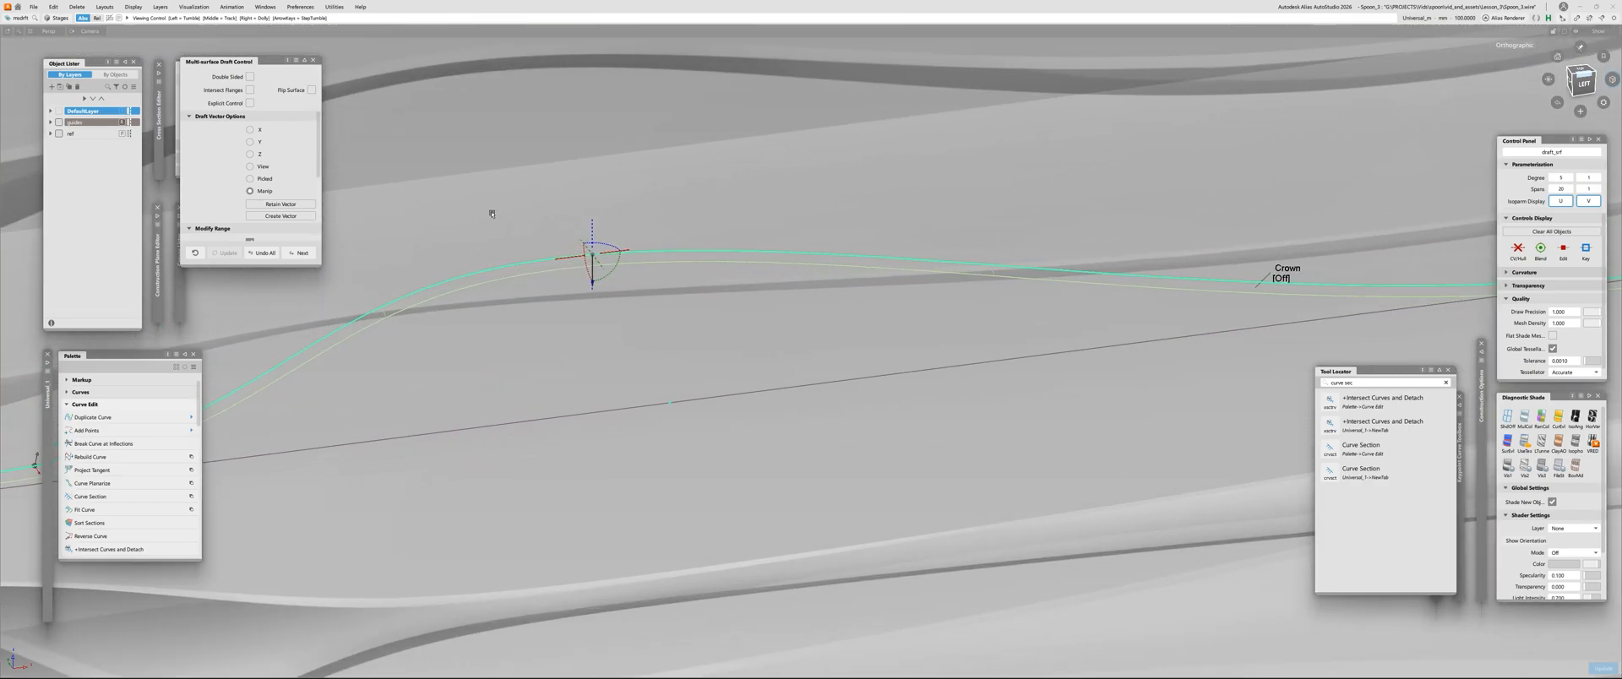
middle_click_drag(493, 210, 617, 216, "alt+shift")
key("space")
Examine the draft surface strip along the profile curve, with and without the wireframe displayed
right_click_drag(608, 358, 460, 381, "alt+shift")
middle_click_drag(461, 380, 681, 340, "alt+shift")
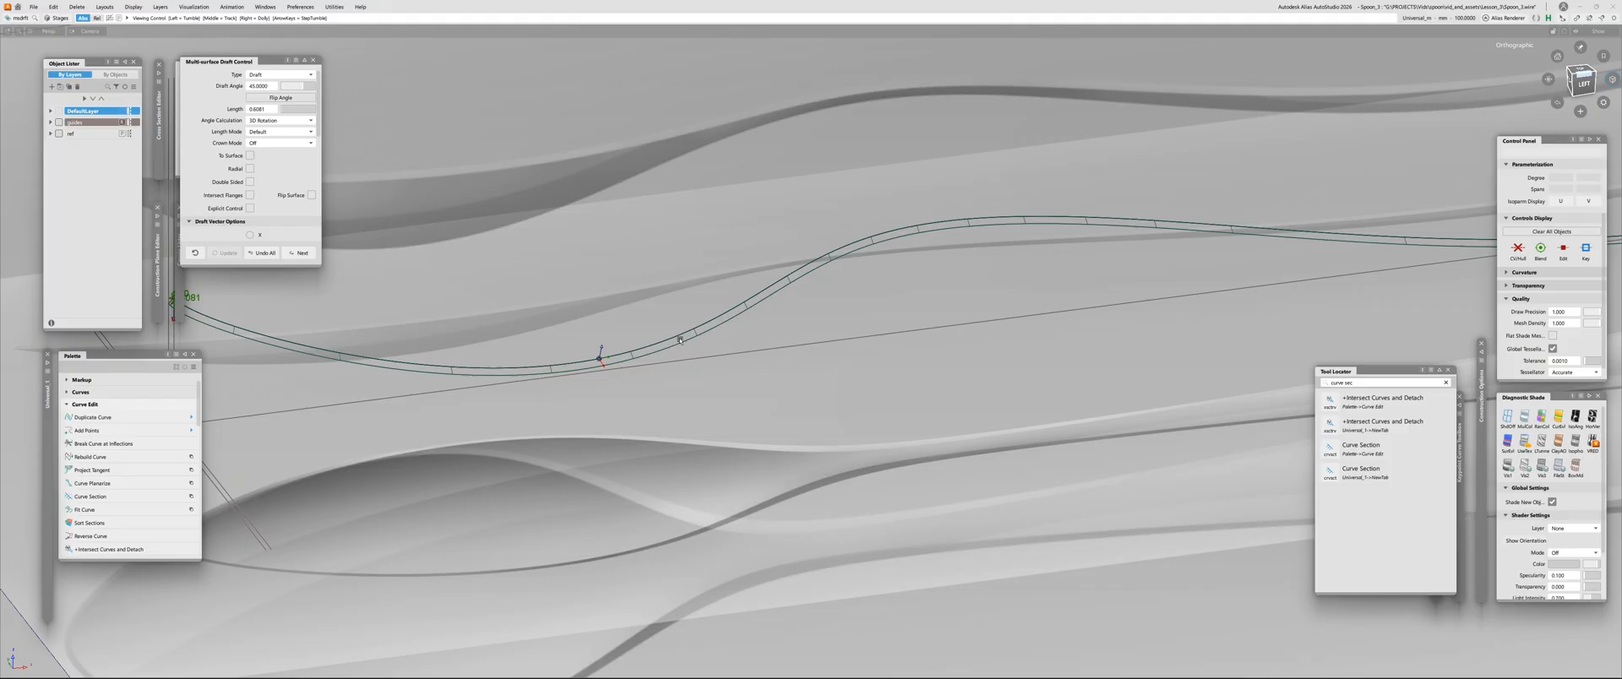
mouse_move(681, 340)
right_mouse_down("alt+shift")
mouse_move(718, 255)
mouse_move(681, 331)
right_mouse_up("alt+shift")
mouse_move(637, 361)
left_mouse_down("alt+shift")
mouse_move(569, 362)
mouse_move(569, 336)
left_mouse_up("alt+shift")
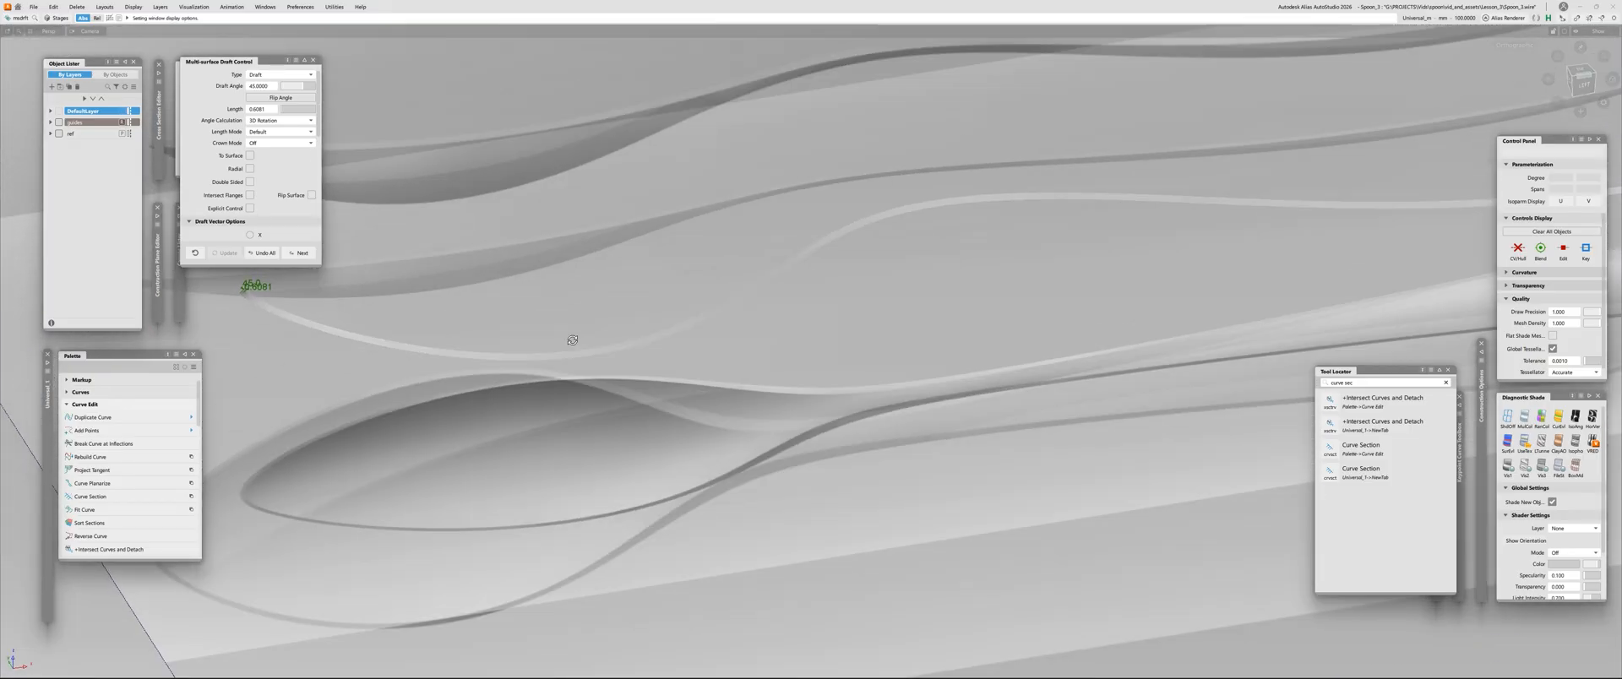
right_click_drag(569, 336, 588, 318, "ctrl+shift")
left_click_drag(591, 346, 623, 384, "alt+shift")
right_click_drag(623, 383, 638, 334, "alt+shift")
left_click_drag(944, 210, 862, 221, "ctrl+shift")
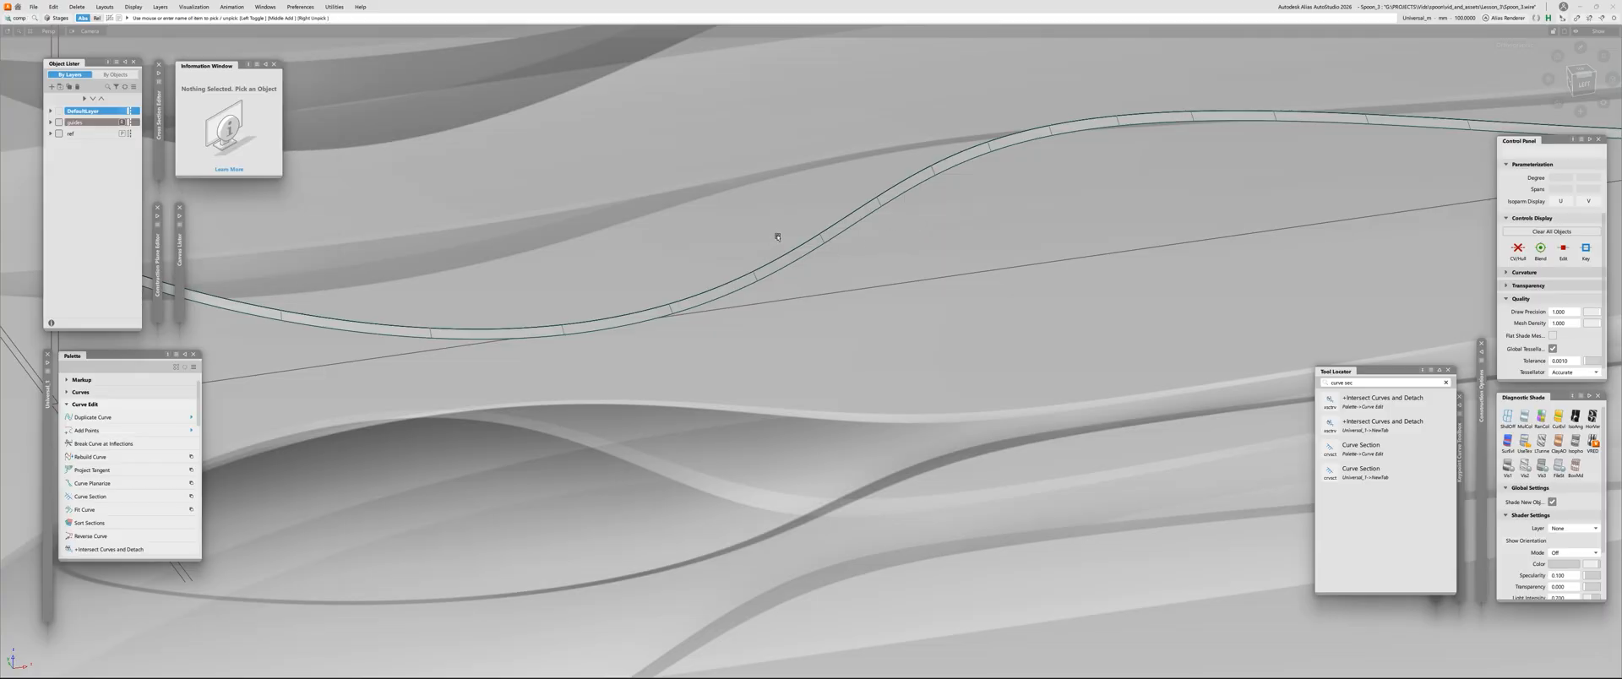
Select the profile curve and display its control vertices and hull
left_click(757, 279)
right_click_drag(744, 291, 718, 295, "ctrl+shift")
right_click_drag(599, 284, 340, 293, "alt+shift")
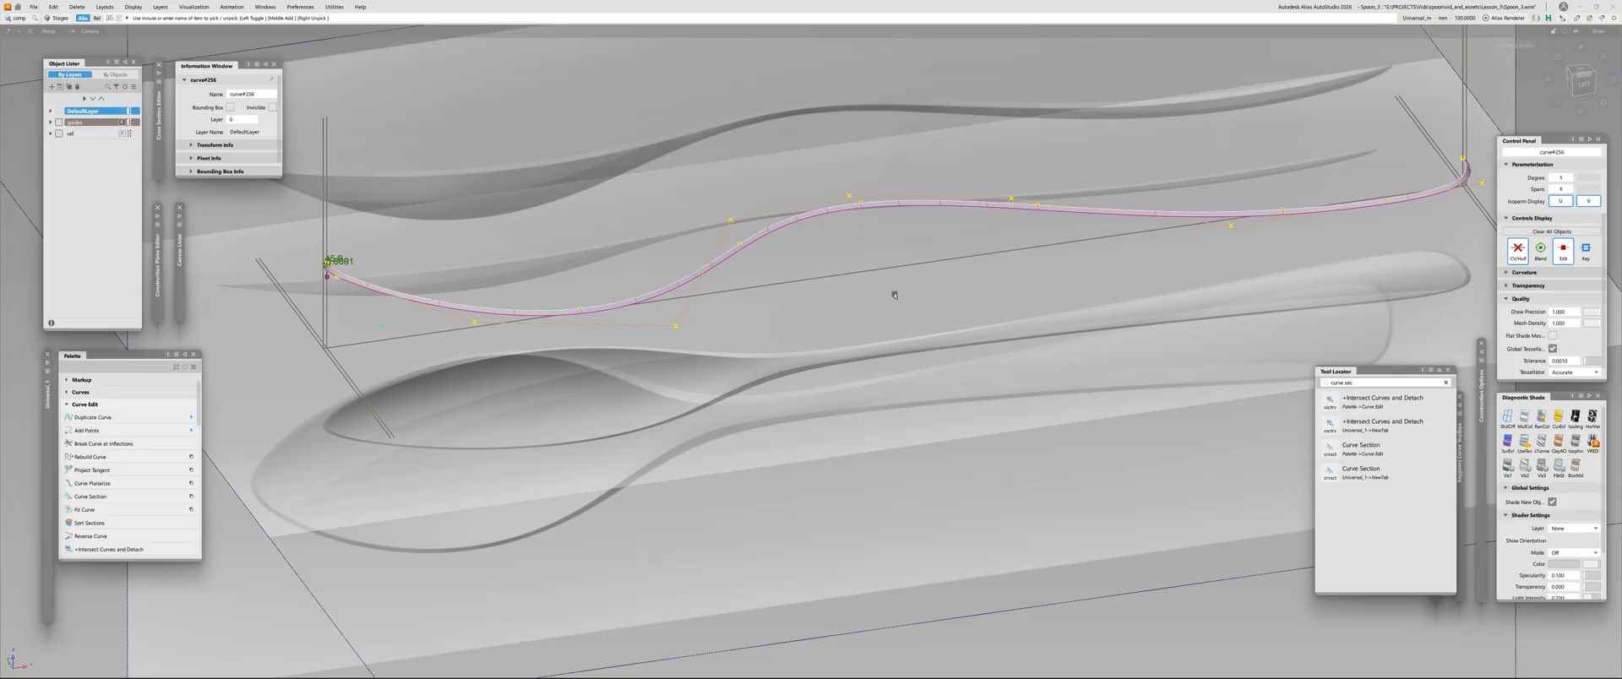
Edit the draft surface with Explicit Control enabled, adjust its span count, and update it
scroll(749, 233, "up", 5)
double_click(764, 242)
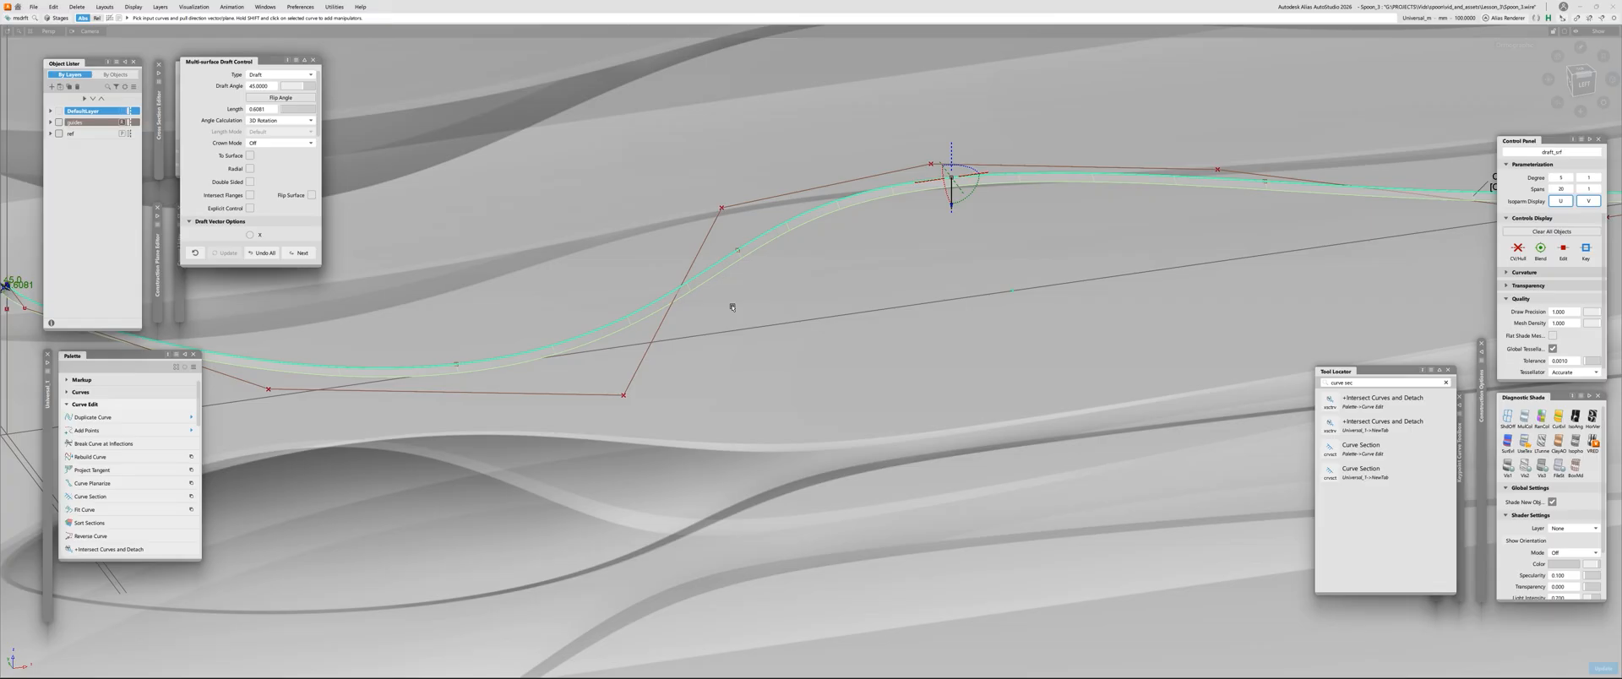
left_click(250, 209)
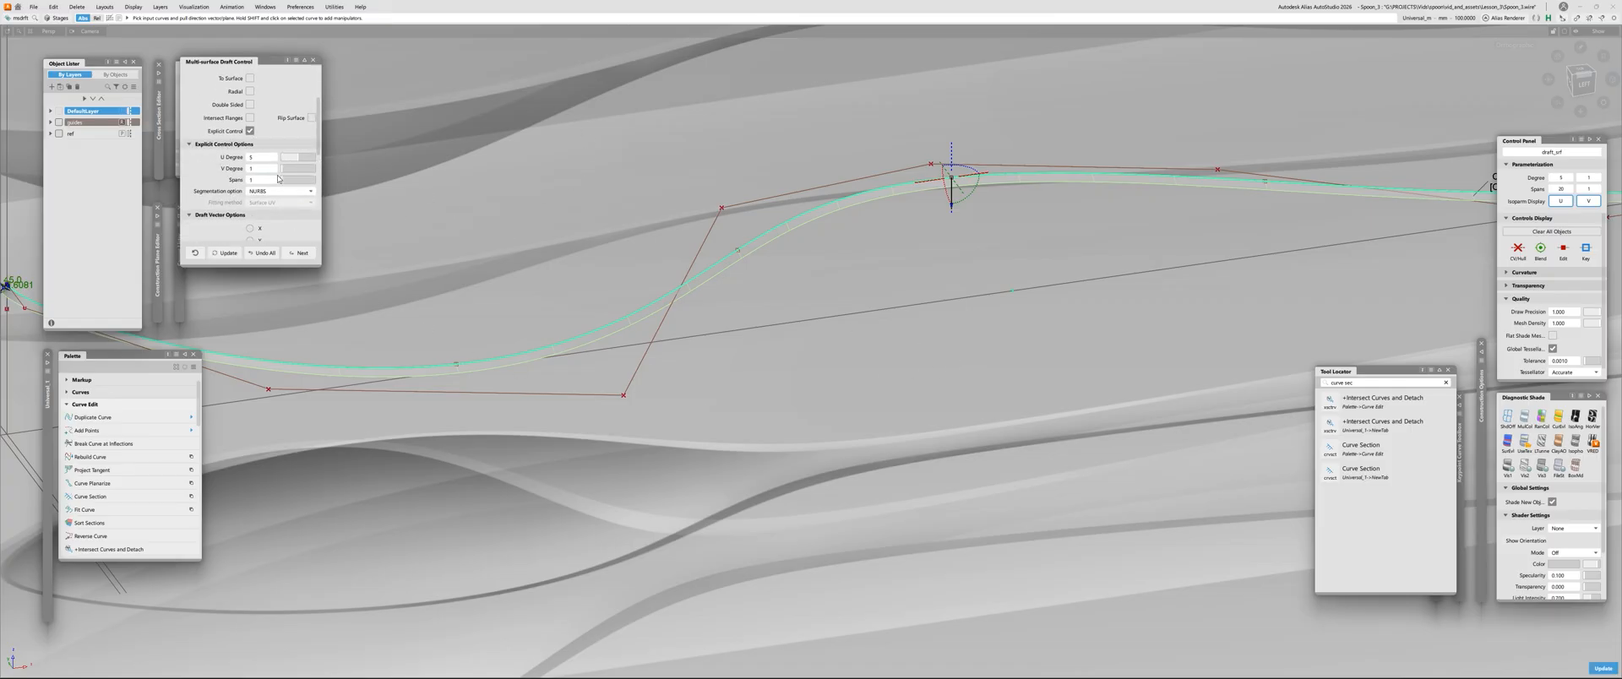
mouse_move(284, 168)
left_mouse_down()
mouse_move(303, 172)
mouse_move(292, 182)
left_mouse_up()
left_click(228, 254)
right_click_drag(682, 285, 529, 256, "alt+shift")
right_click_drag(1130, 181, 1093, 170, "alt+shift")
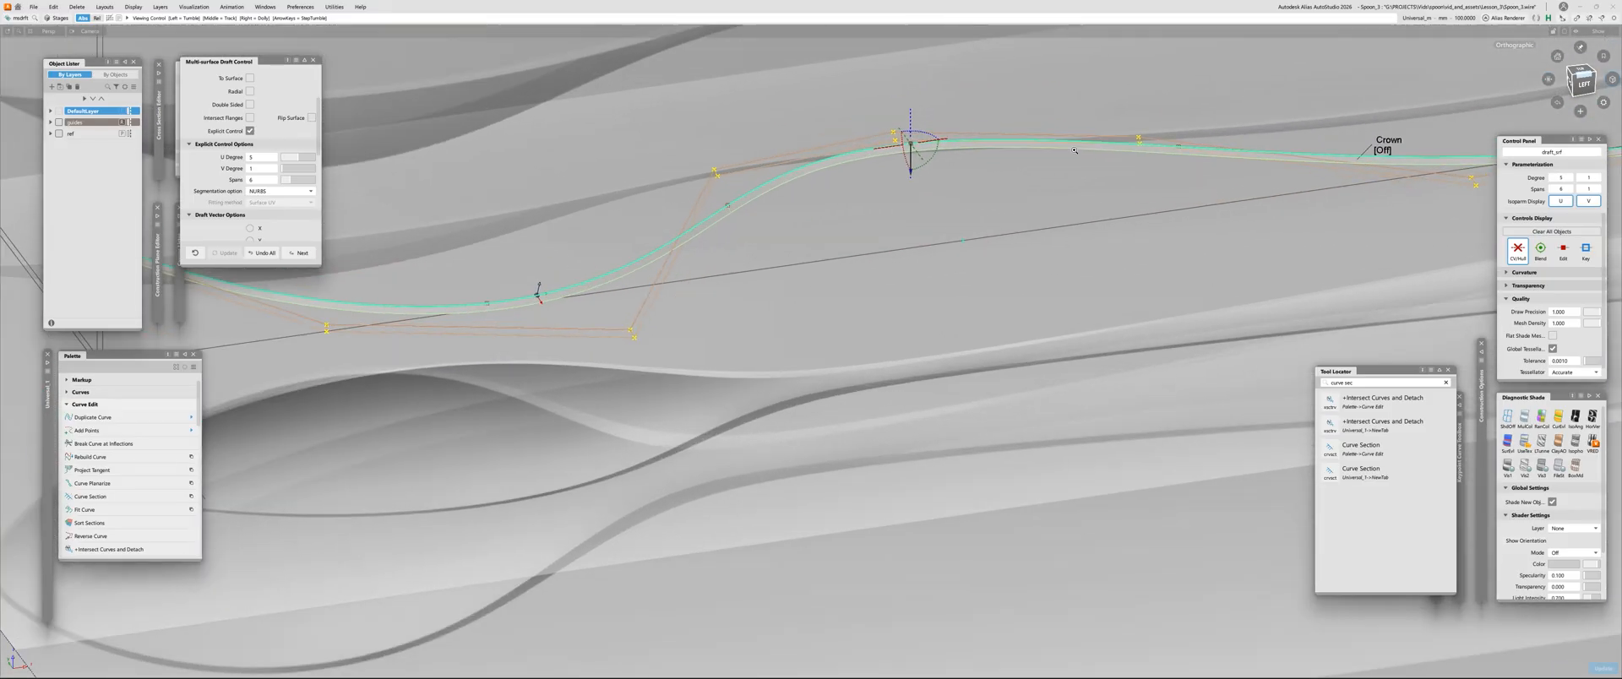
middle_click_drag(1093, 170, 1018, 228, "alt+shift")
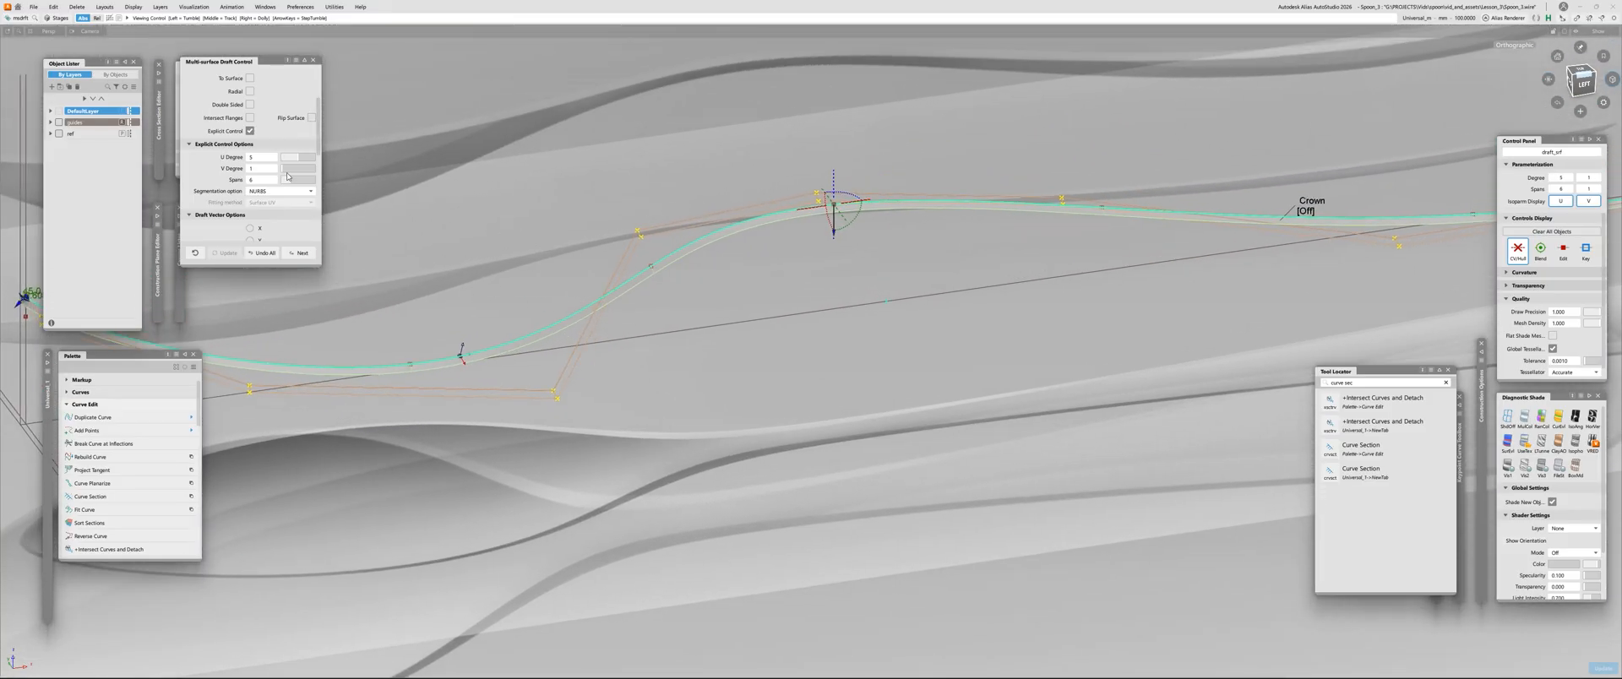
left_click(750, 316)
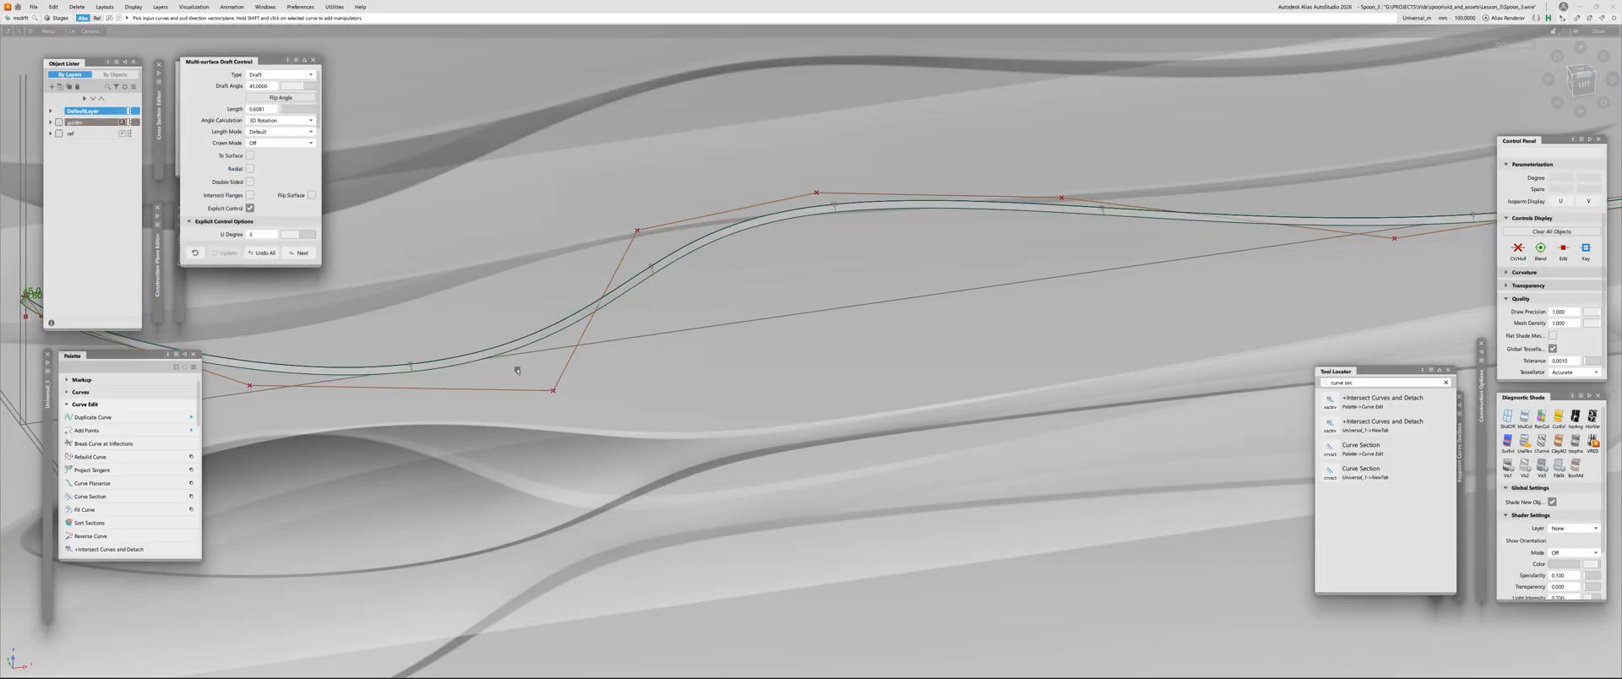
Compare the draft surface with the Radial option on and off, leaving Radial enabled
left_click(737, 230)
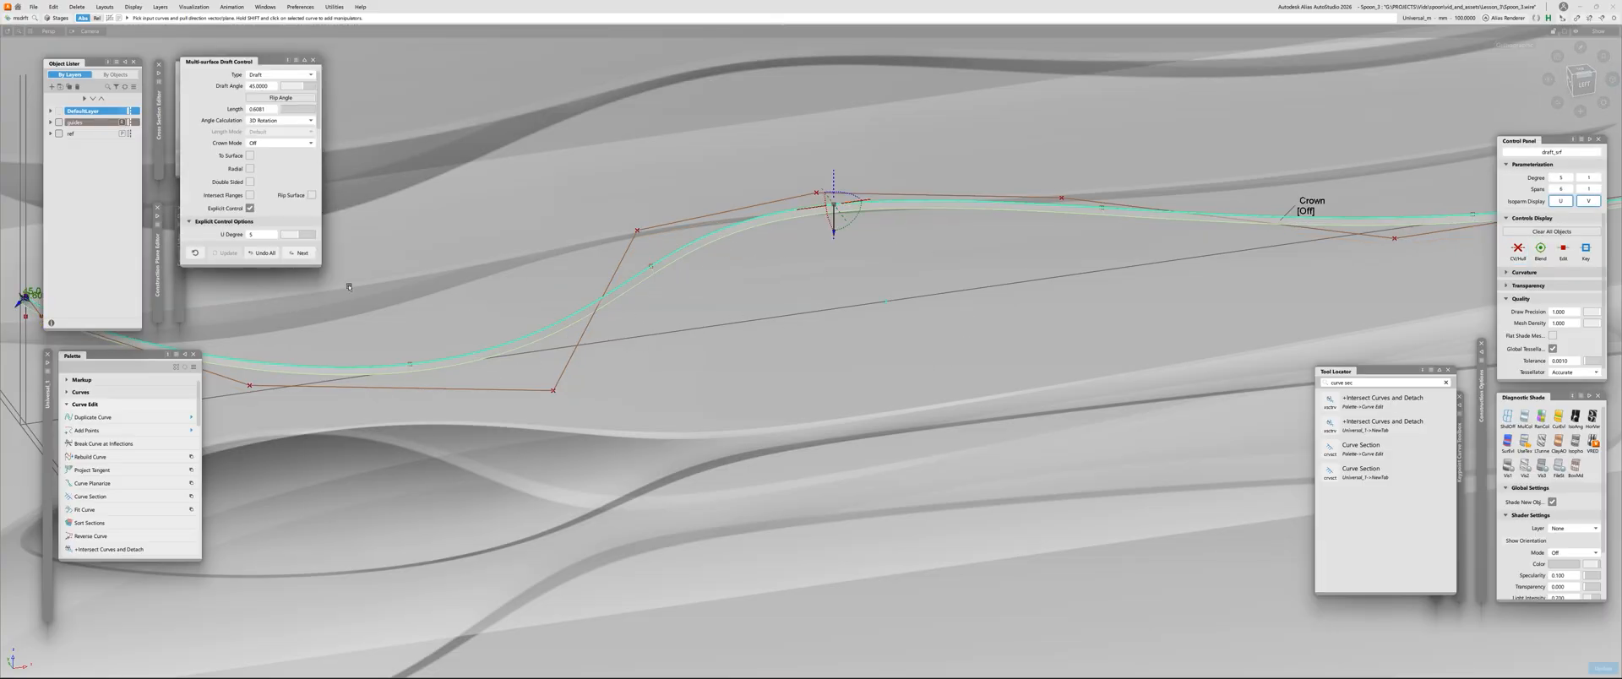
left_click(249, 169)
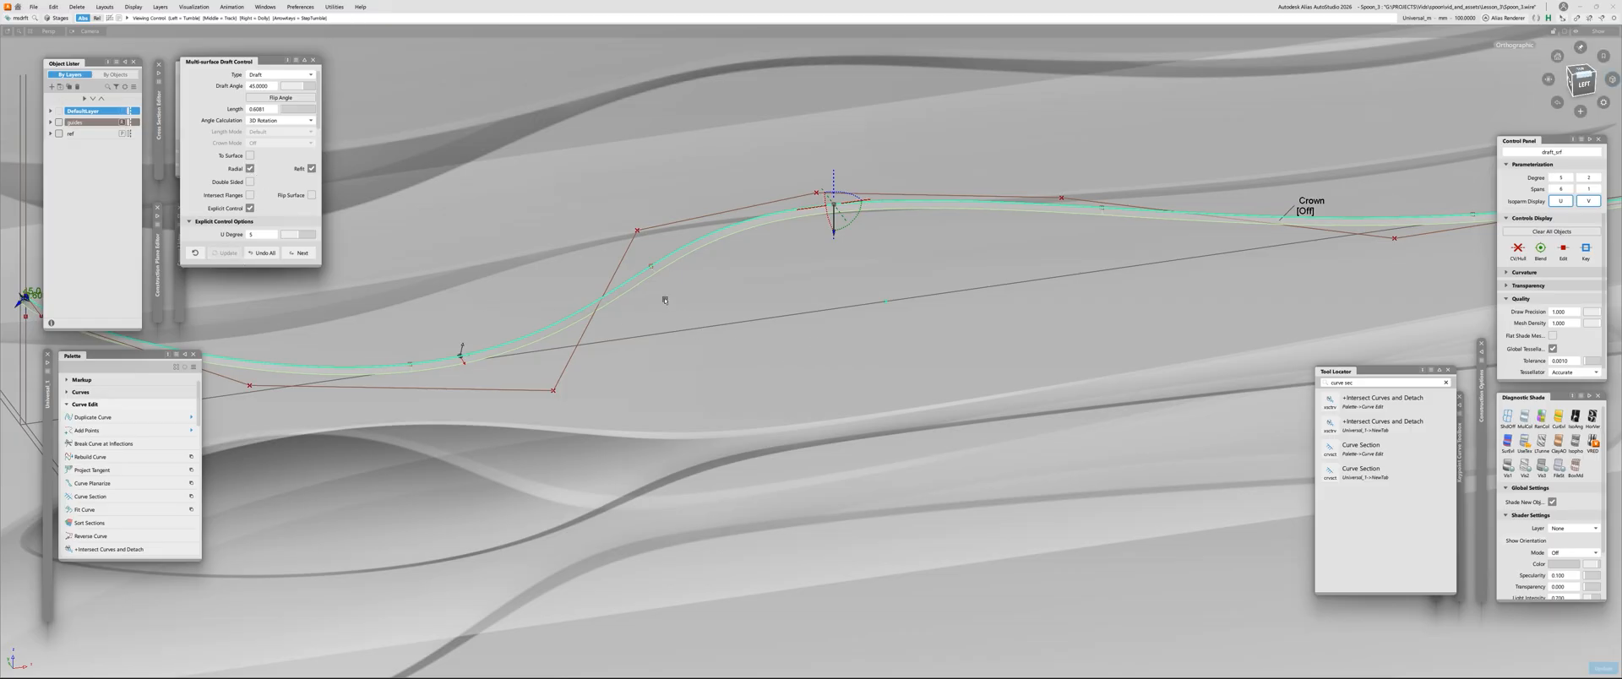
left_click(227, 253)
left_click(272, 255)
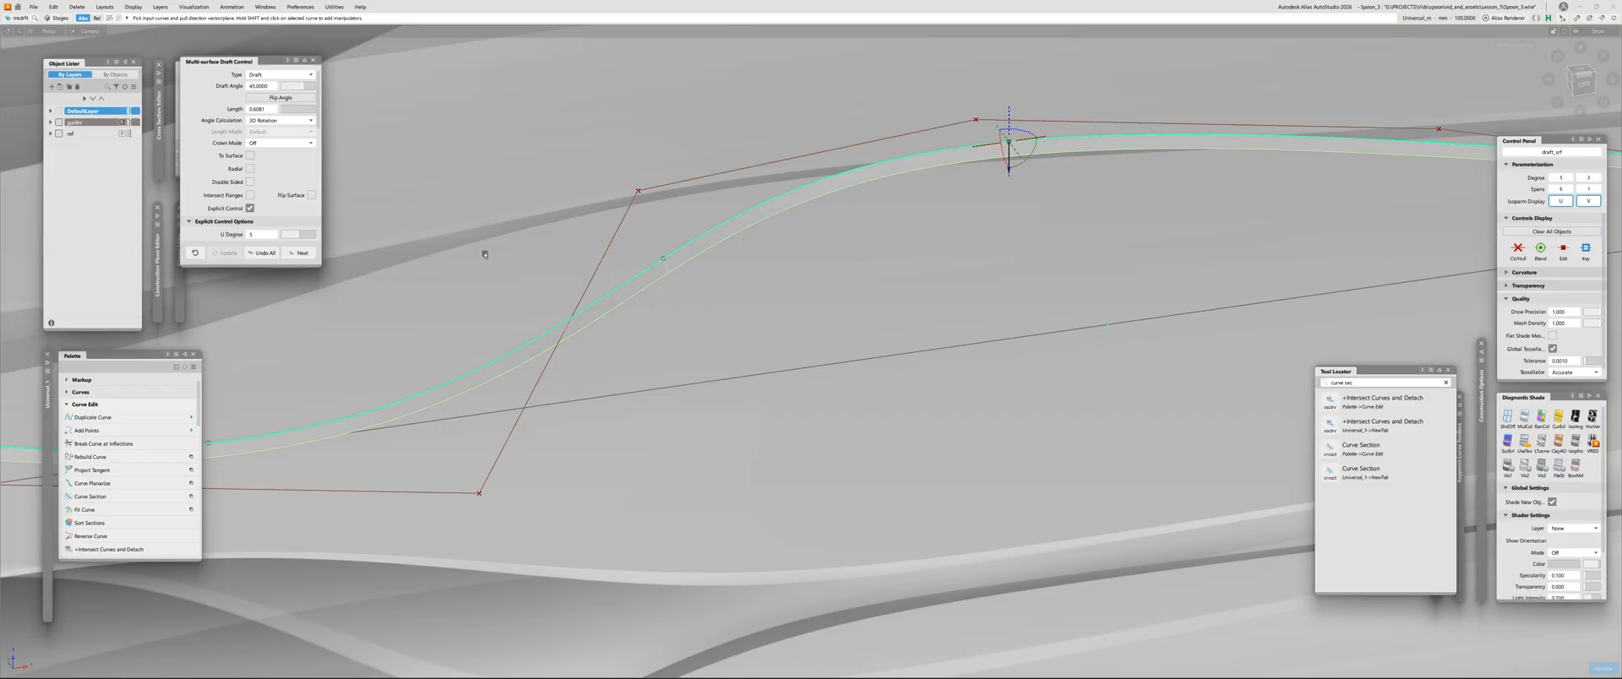
left_click(250, 169)
right_click_drag(666, 284, 483, 270, "alt+shift")
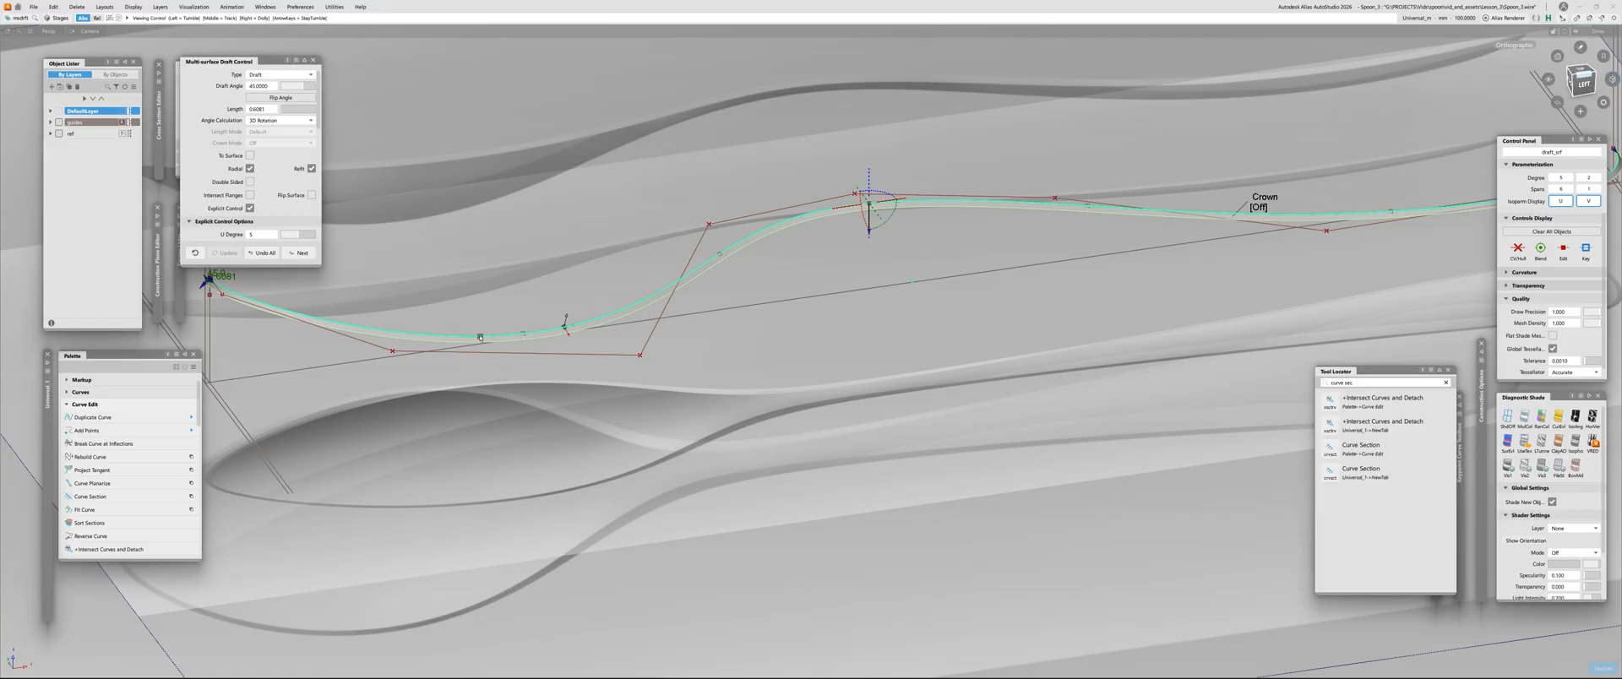
right_click_drag(645, 286, 1006, 293, "alt+shift")
right_click_drag(836, 363, 760, 333, "alt+shift")
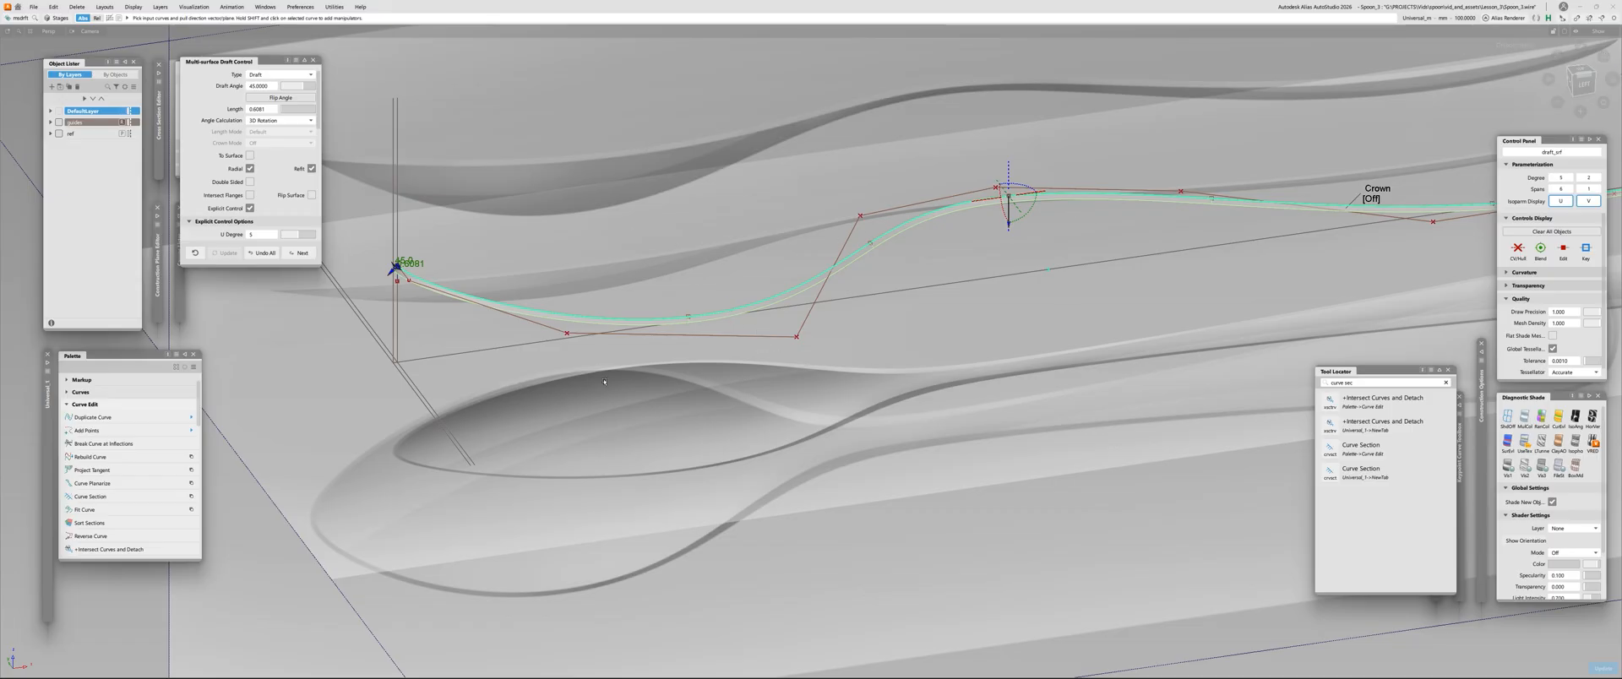
mouse_move(1056, 174)
right_mouse_down("alt+shift")
mouse_move(673, 268)
mouse_move(591, 315)
right_mouse_up("alt+shift")
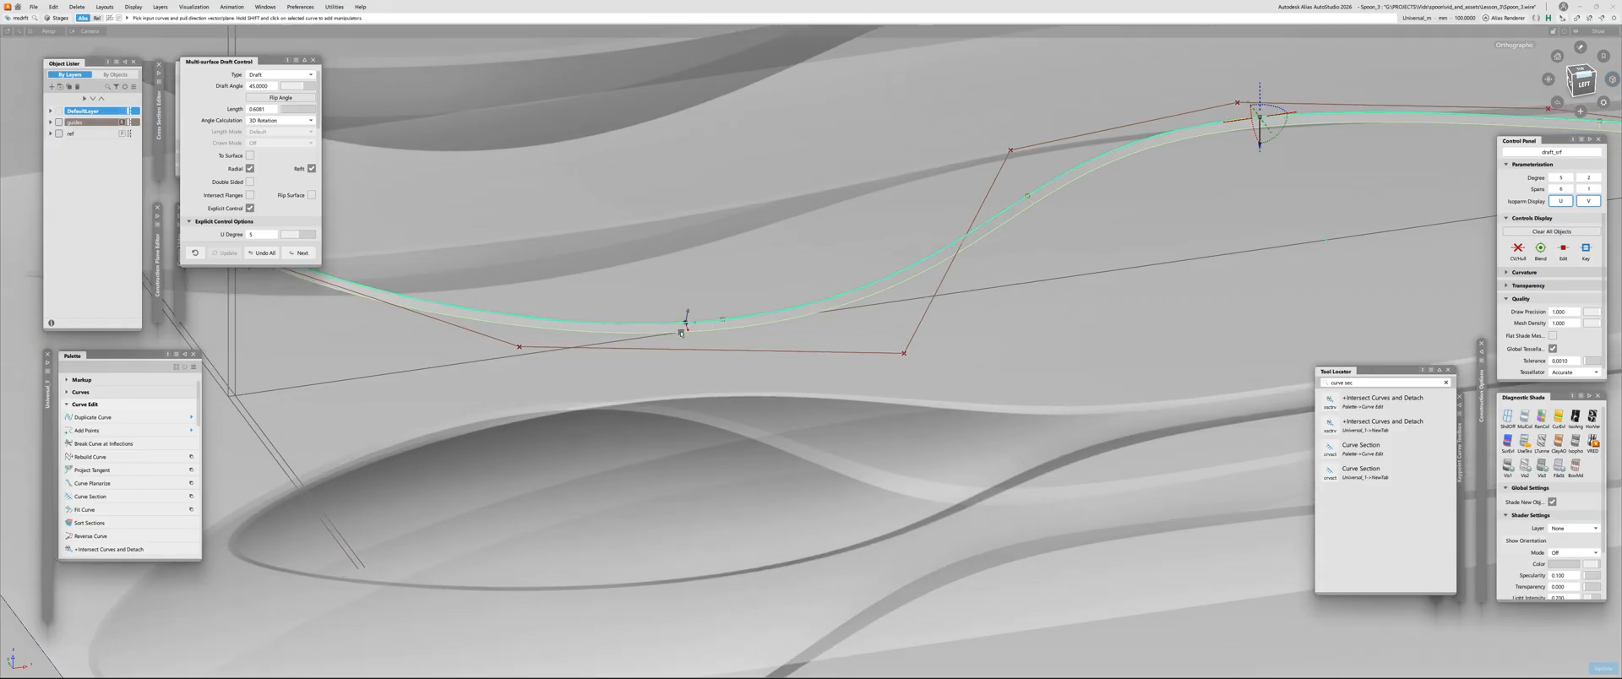
Switch the Radial option off and back on, updating the draft surface each time to judge its shape
left_click_drag(591, 315, 641, 334, "alt+shift")
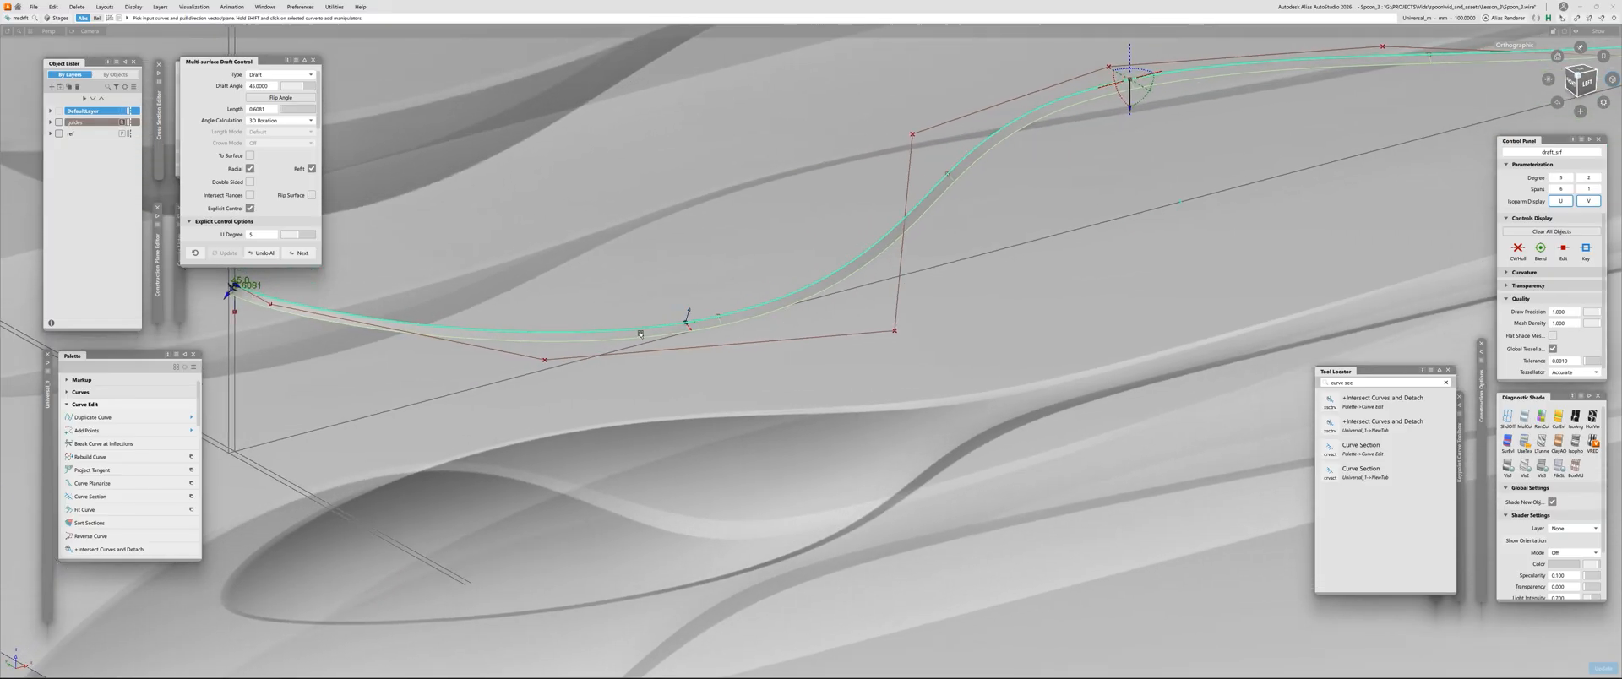
left_click(250, 169)
left_click(226, 253)
left_click_drag(790, 331, 750, 318, "alt+shift")
left_click(251, 169)
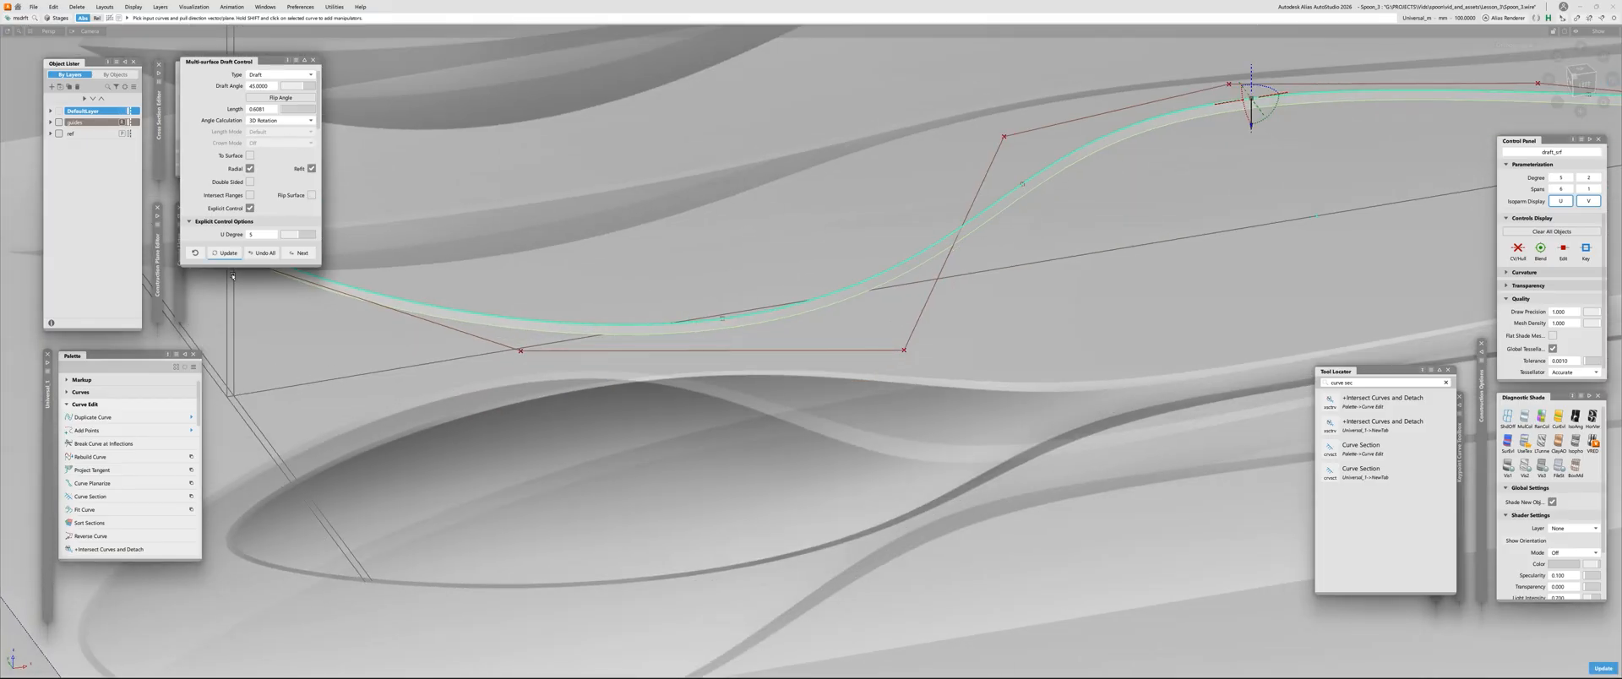
left_click(227, 253)
right_click_drag(642, 406, 996, 368, "alt+shift")
left_click_drag(997, 367, 1064, 333, "alt+shift")
right_click_drag(1064, 333, 875, 257, "alt+shift")
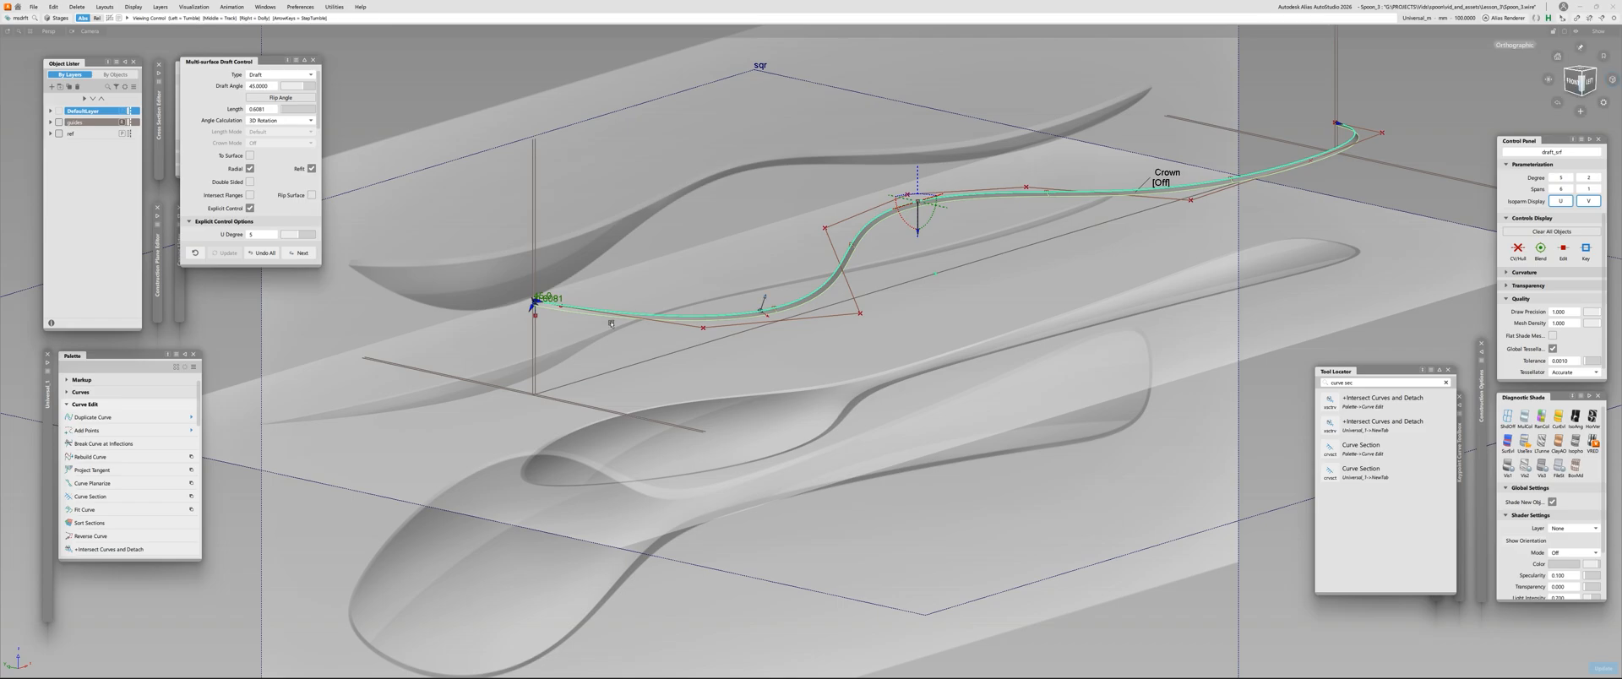
Select the draft surface and delete its construction history
right_click_drag(534, 280, 431, 326, "alt+shift")
left_click_drag(591, 368, 592, 338, "ctrl+shift")
left_click(607, 366)
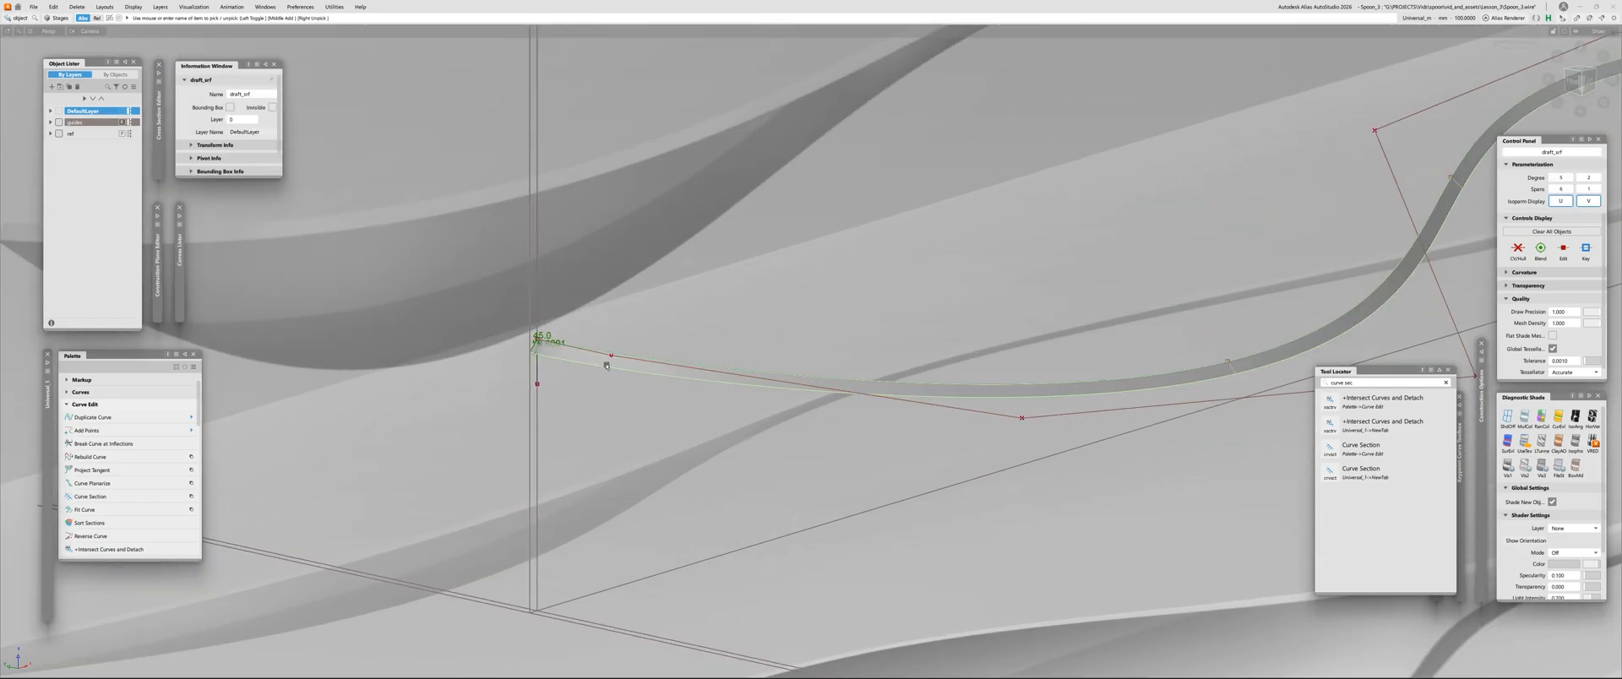
key("ctrl+h")
key("Return")
left_click(606, 366)
Display the control vertices and hull of the draft surface
left_click(606, 366)
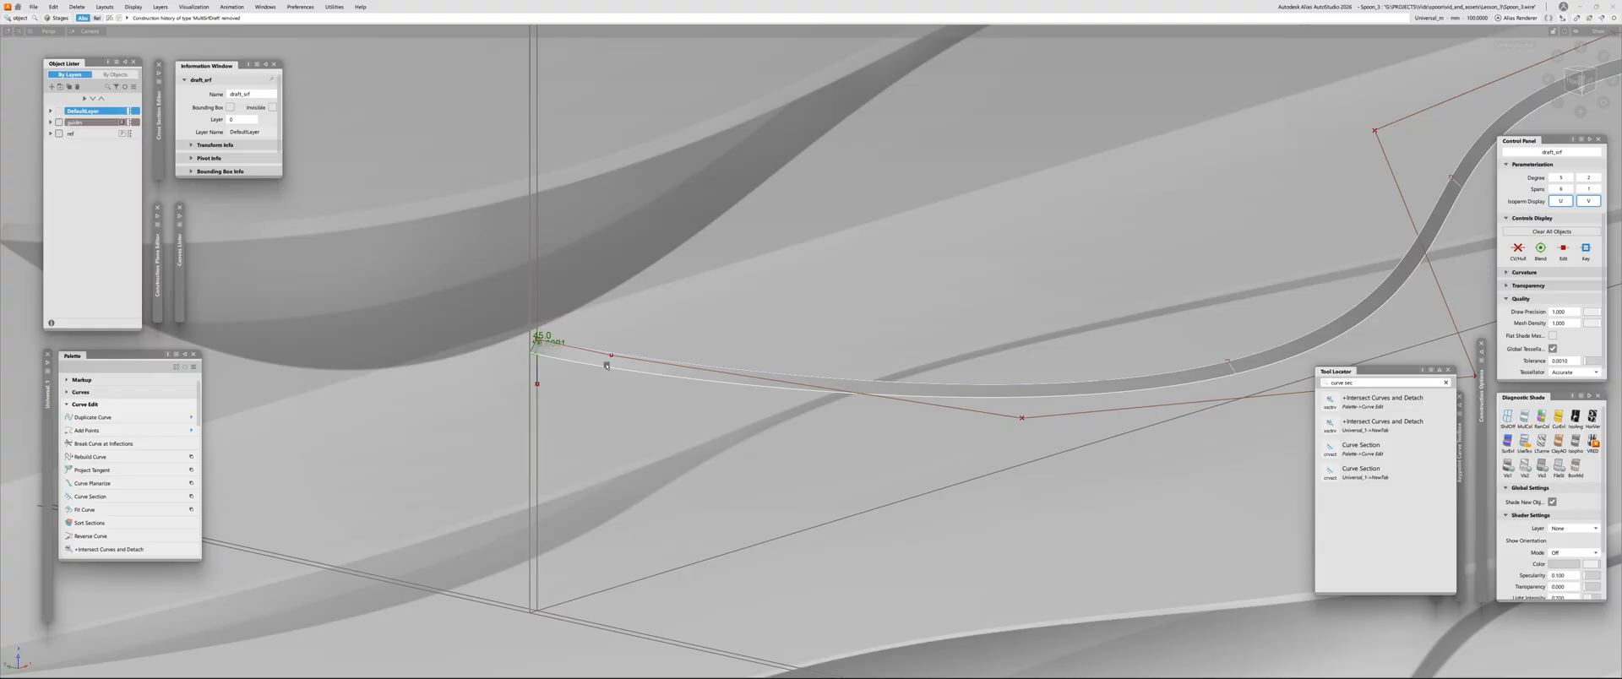
left_click(607, 366)
left_click_drag(607, 366, 895, 406, "alt+shift")
middle_click_drag(895, 406, 709, 343, "alt+shift")
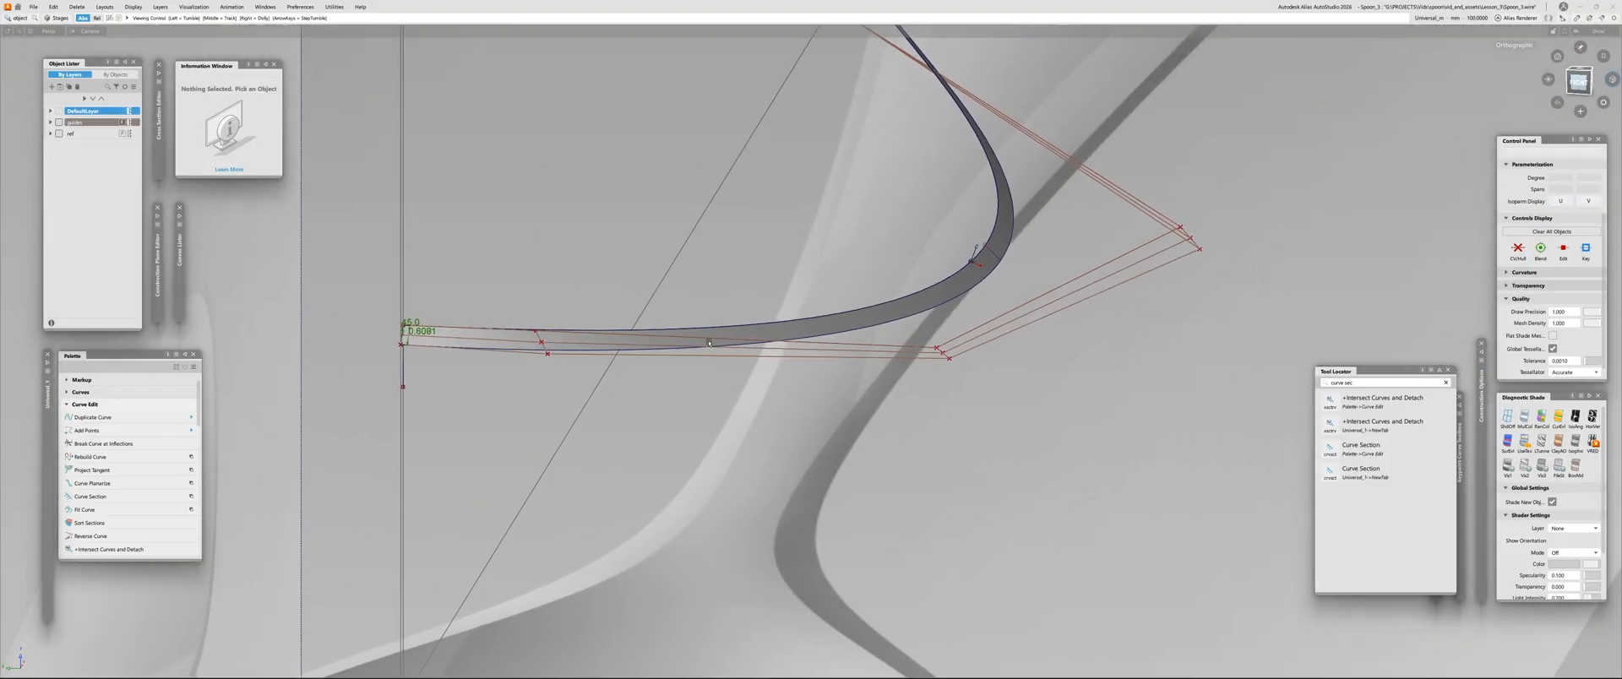
scroll(709, 343, "up", 1)
left_click(547, 338)
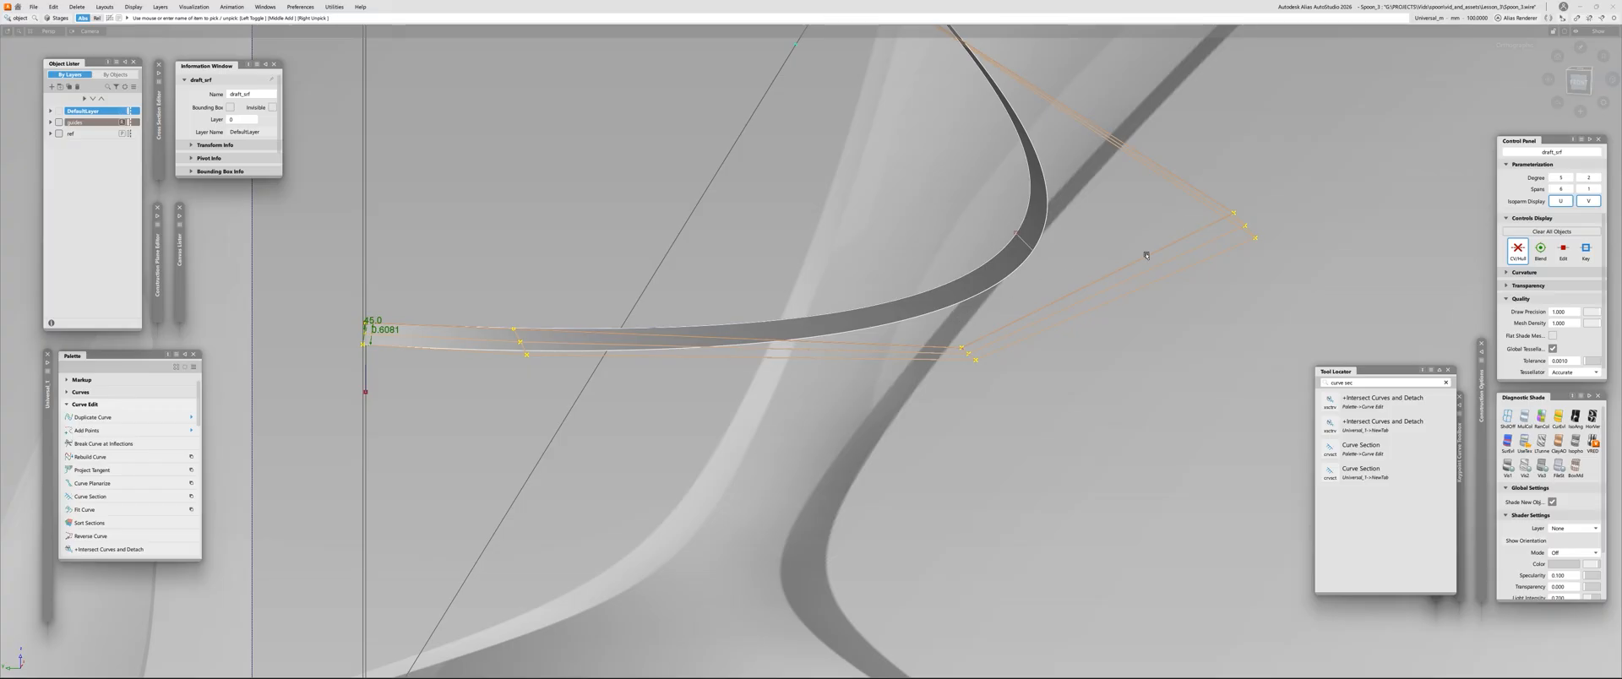
Reduce the draft surface's degree across its width to 1, accept the change, and deselect the surface
left_click(854, 341)
left_click(848, 326)
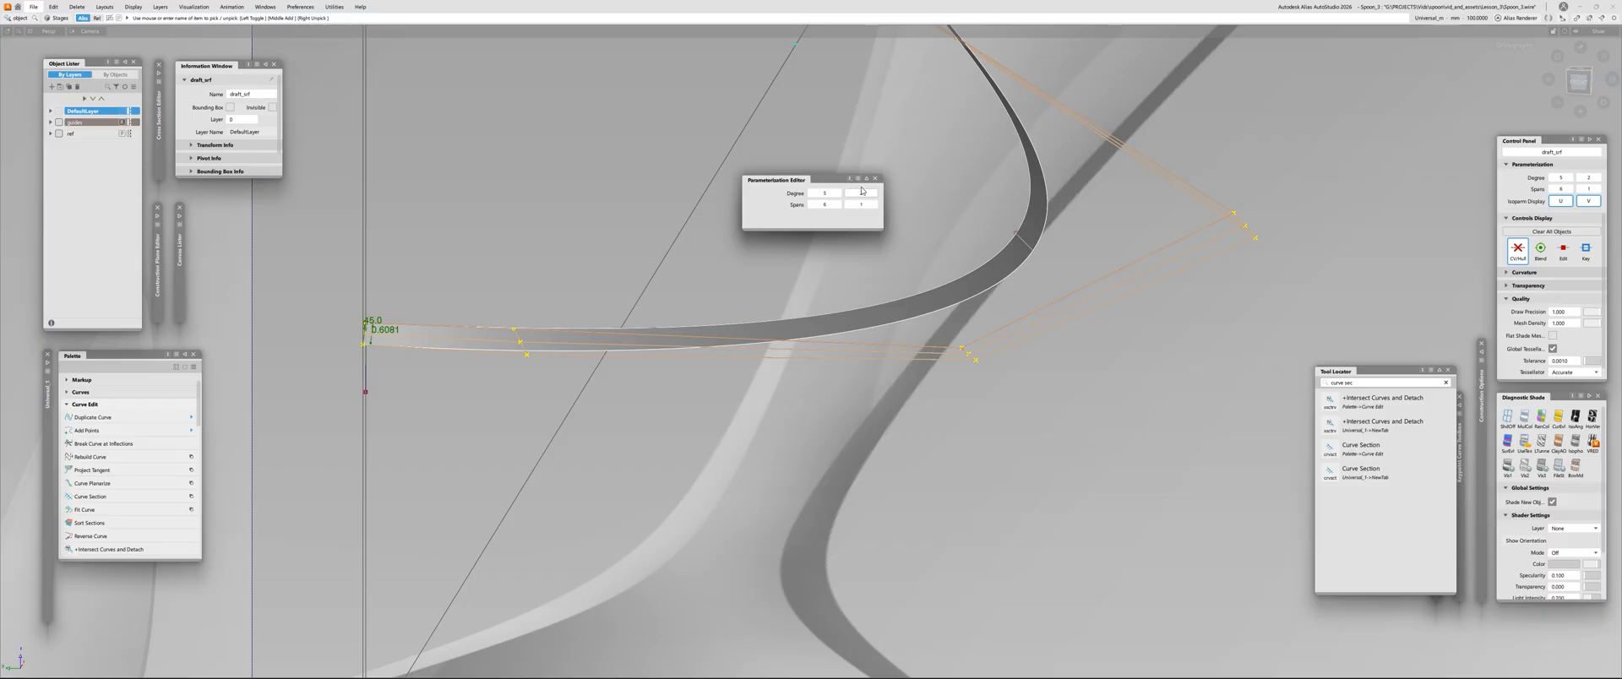
type("1")
key("Return")
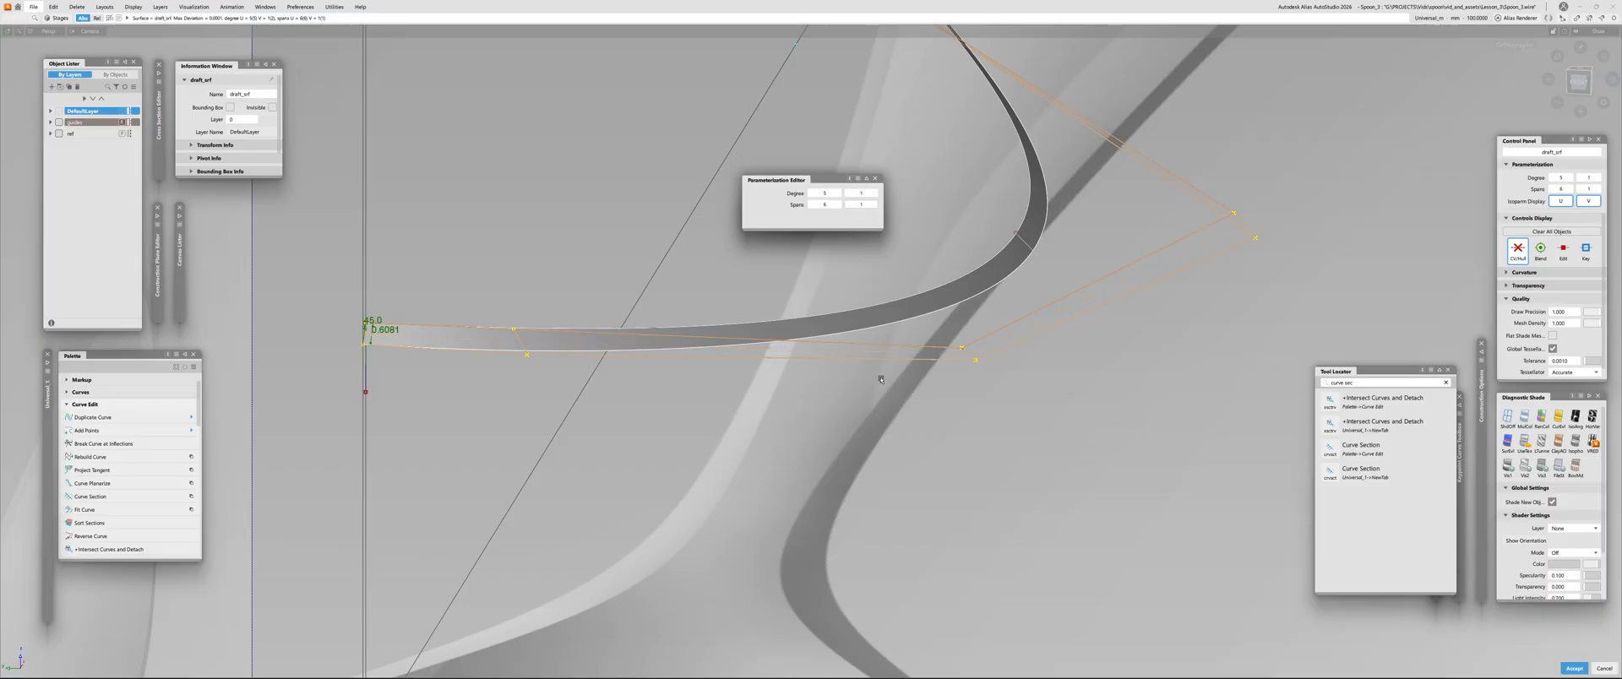
key("space")
left_click_drag(746, 420, 608, 448, "alt+shift")
right_click_drag(608, 449, 695, 392, "alt+shift")
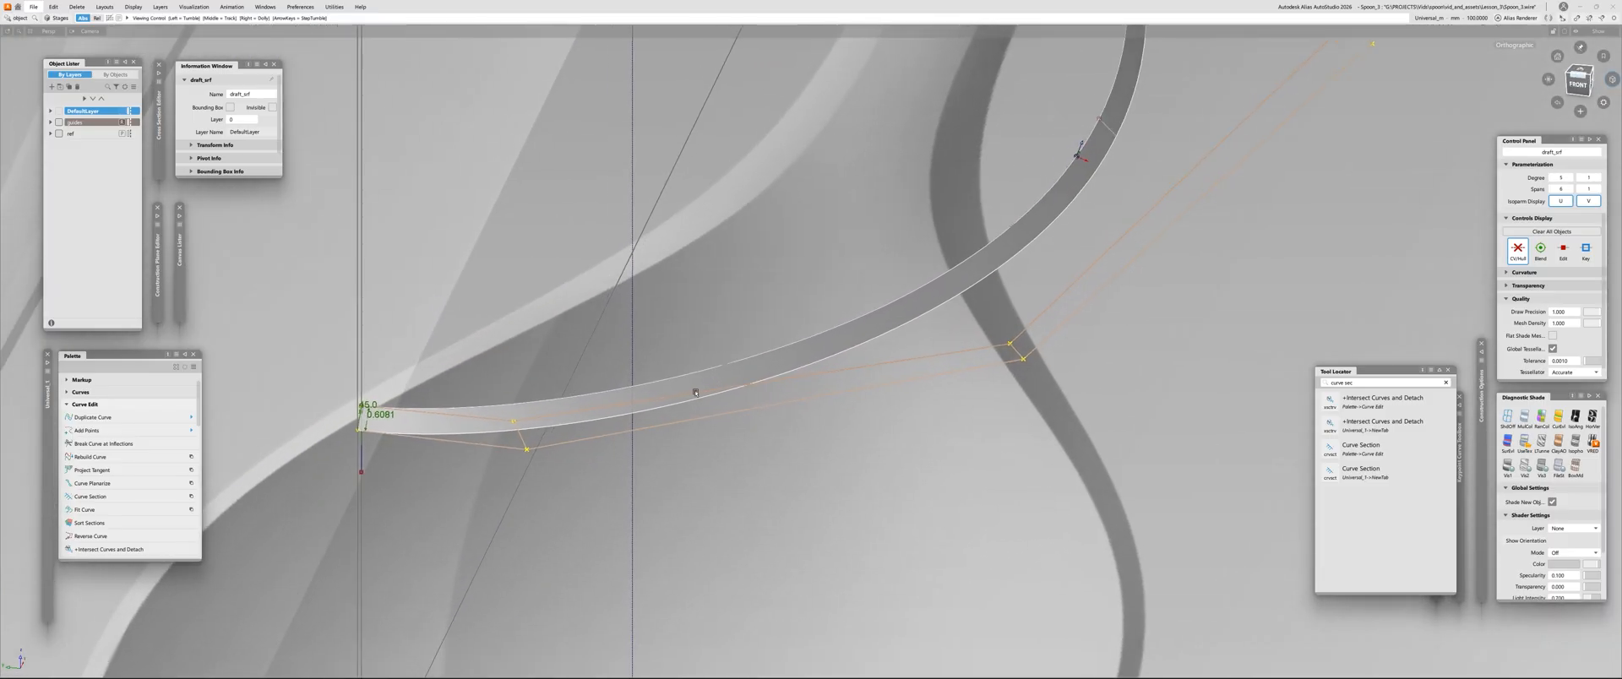
left_click_drag(696, 392, 467, 467, "alt+shift")
left_click(466, 467)
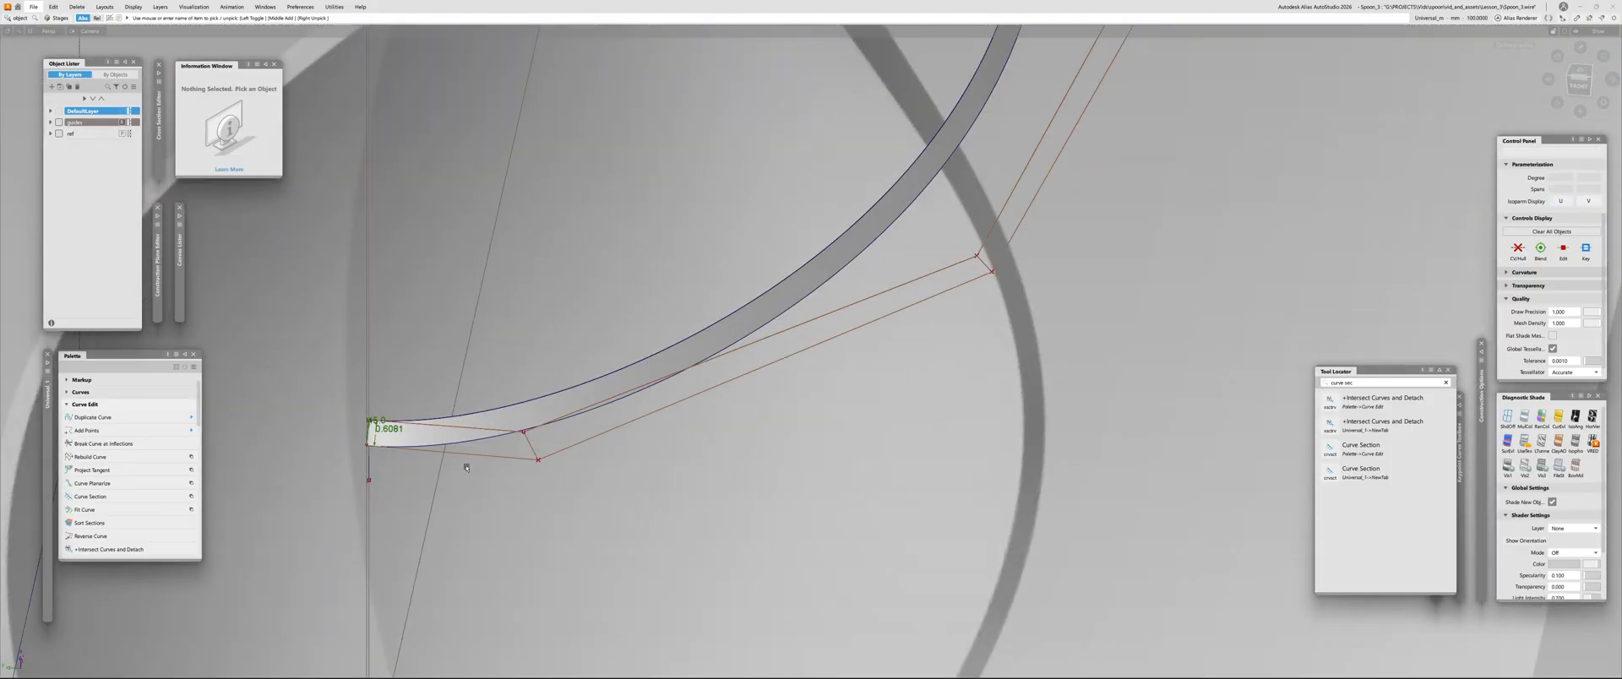
key("c")
left_click(369, 465)
left_click(538, 460, "ctrl")
key("ctrl+z")
key("ctrl+z")
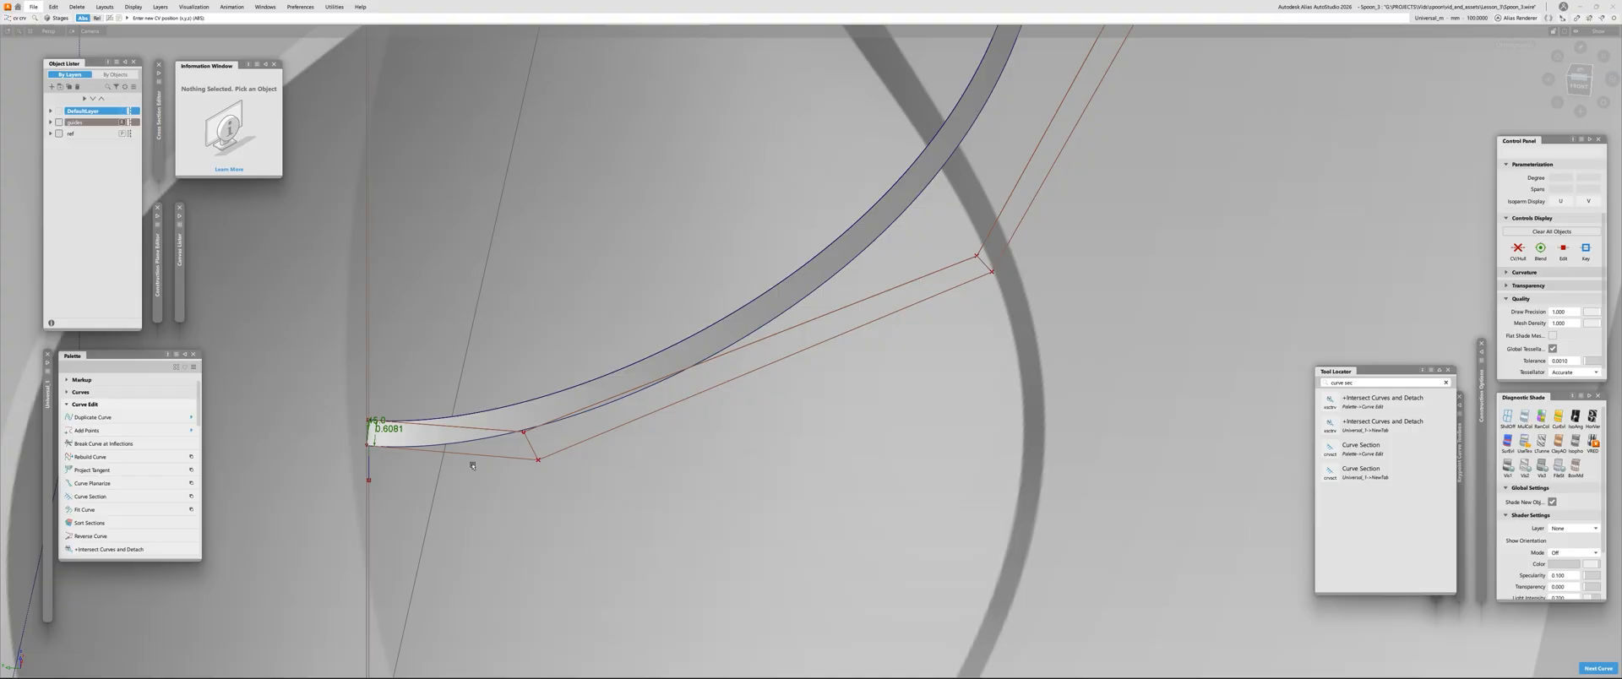
scroll(494, 449, "down", 1)
key("Escape")
Delete the draft surface and set up a new Multi-Surface Draft on the profile curve with Explicit Control enabled
left_click(567, 411)
left_click(577, 418)
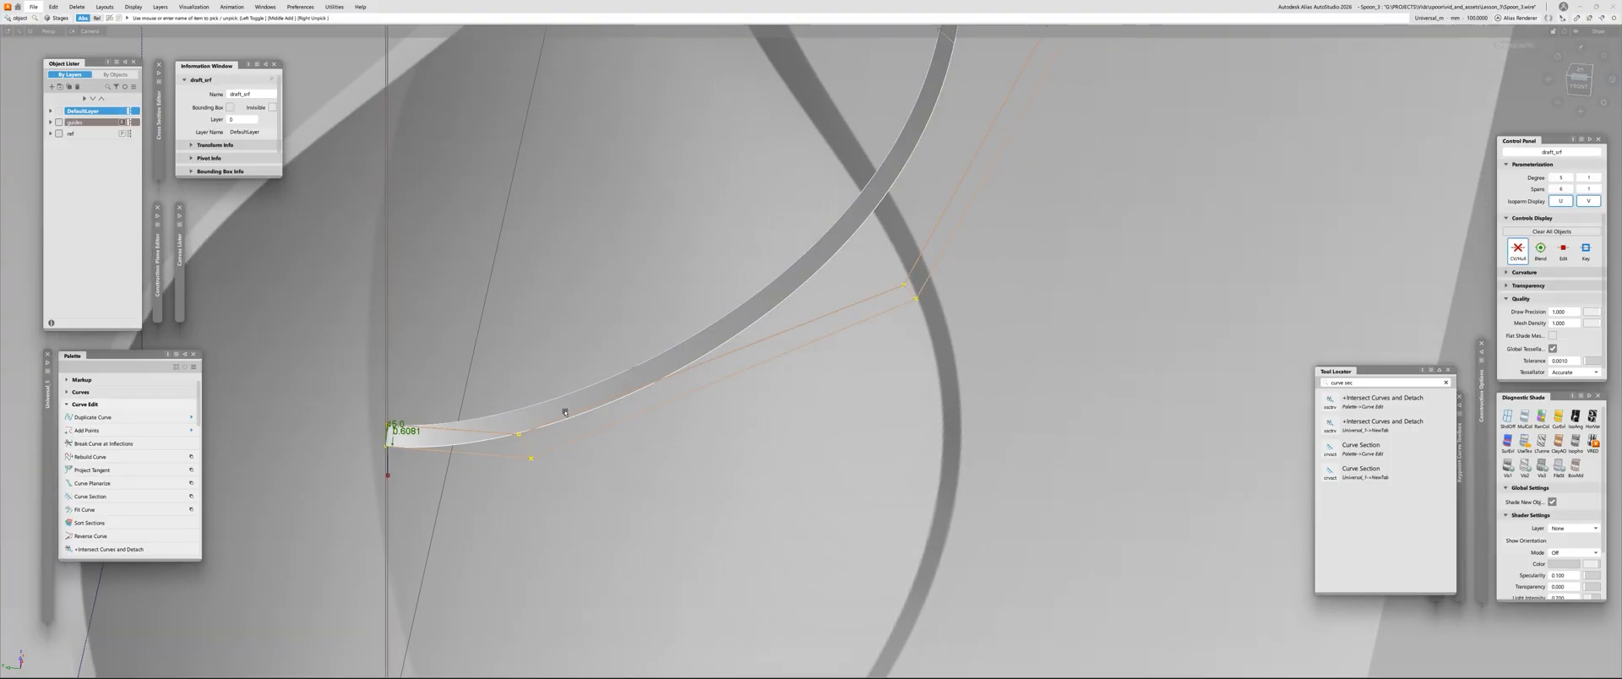
key("Delete")
key("d")
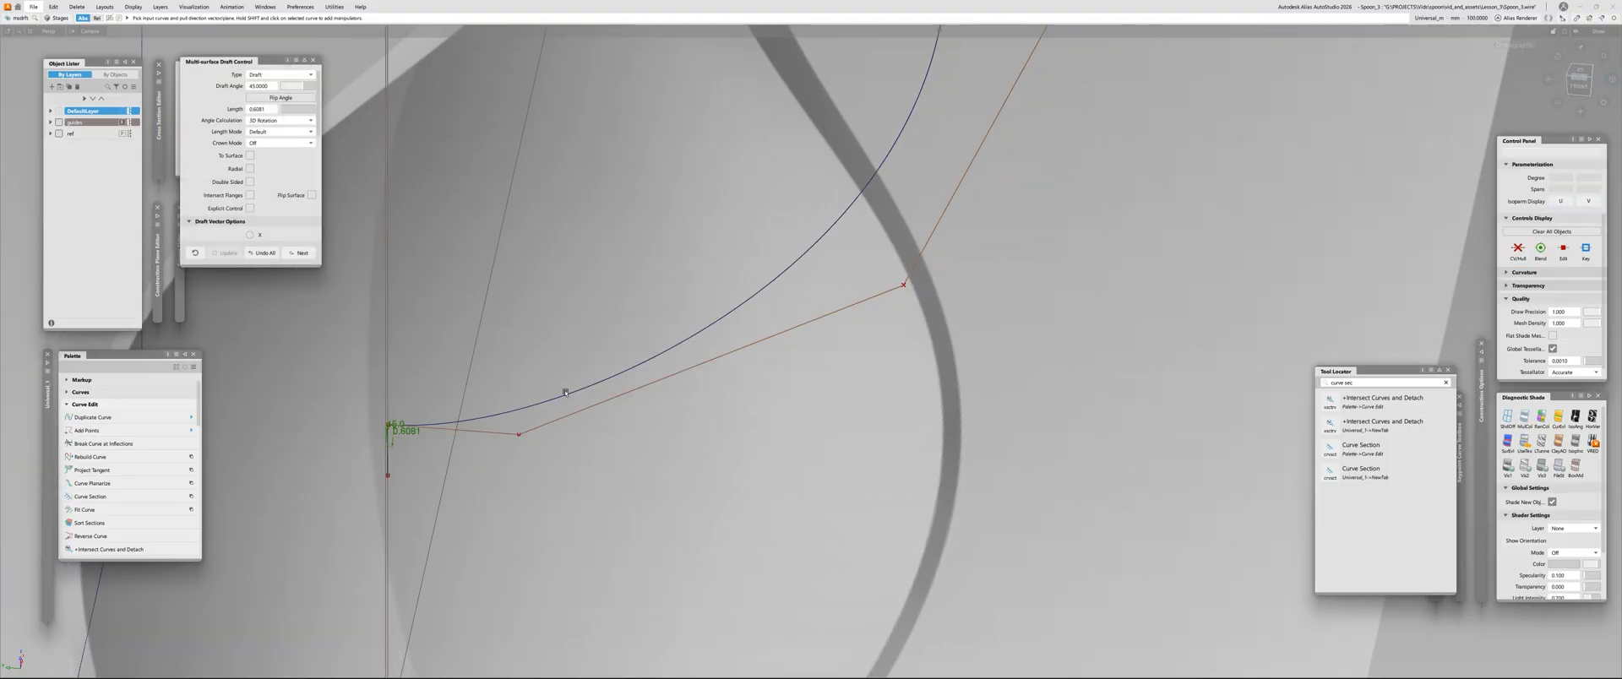
left_click(567, 396)
left_click(250, 207)
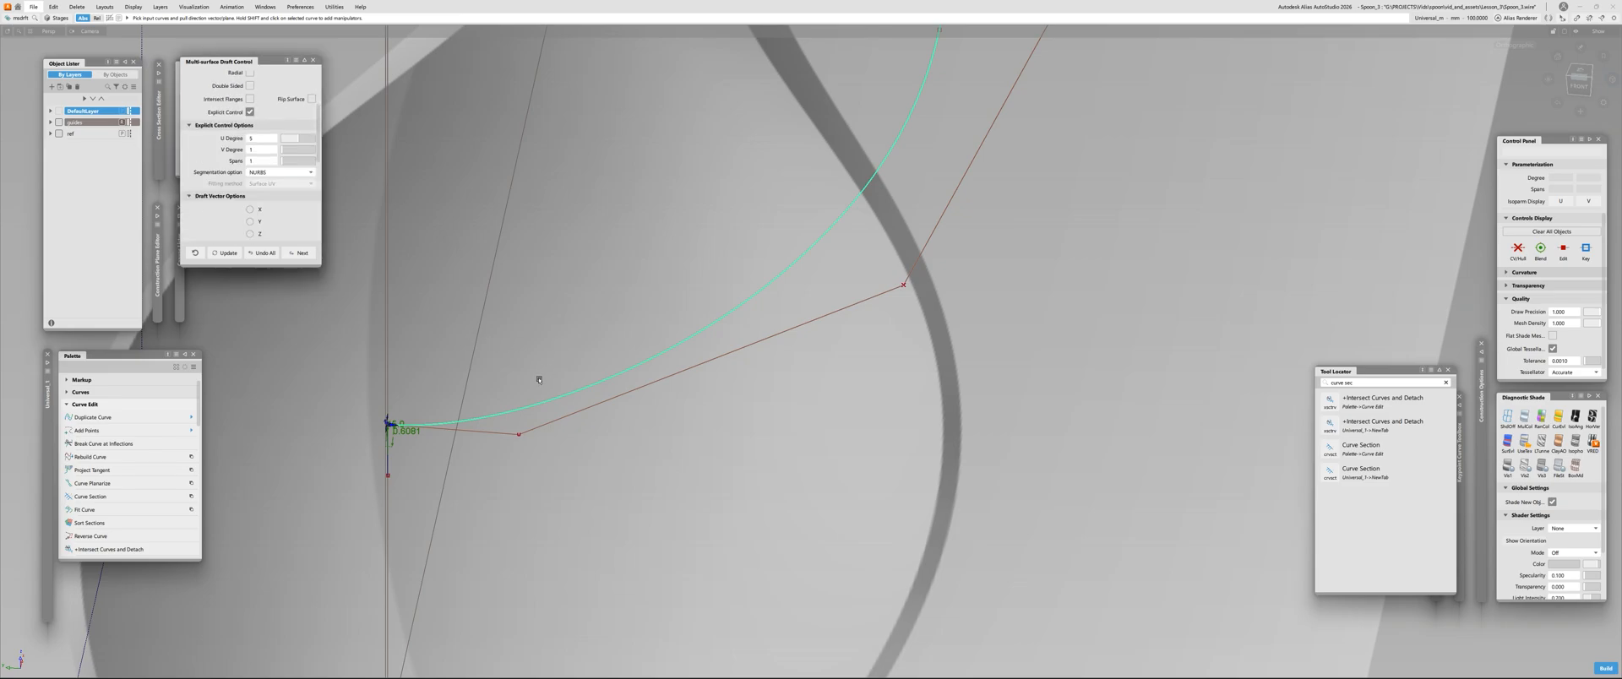
Build the new draft surface from the profile curve and display its control vertices and hull
left_click_drag(539, 381, 489, 367, "alt+shift")
key("space")
right_click_drag(604, 345, 538, 364, "alt+shift")
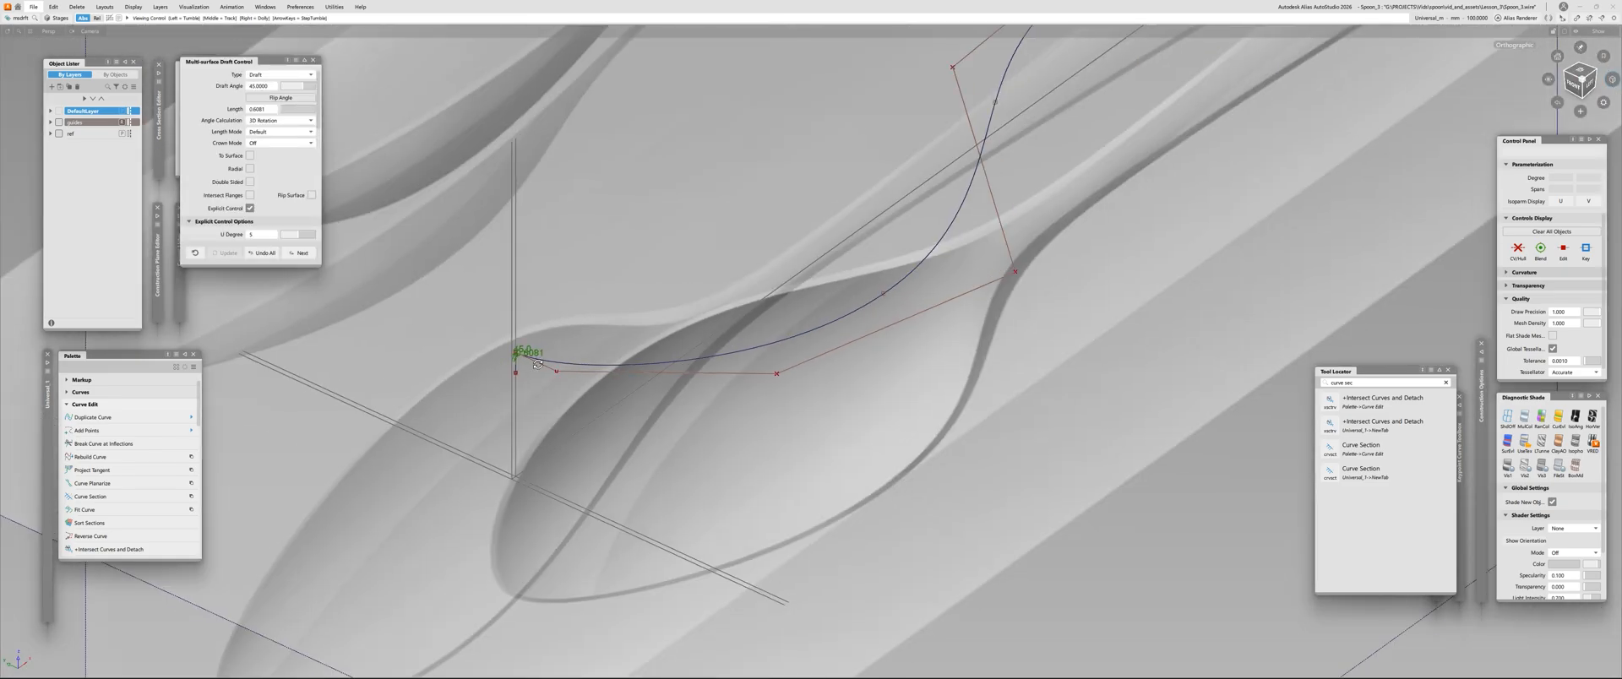
left_click_drag(538, 364, 681, 373, "alt+shift")
right_click_drag(681, 373, 431, 409, "alt+shift")
left_click_drag(431, 409, 541, 379, "alt+shift")
left_click_drag(540, 378, 619, 245, "ctrl+shift")
left_click(535, 370)
left_click(595, 395)
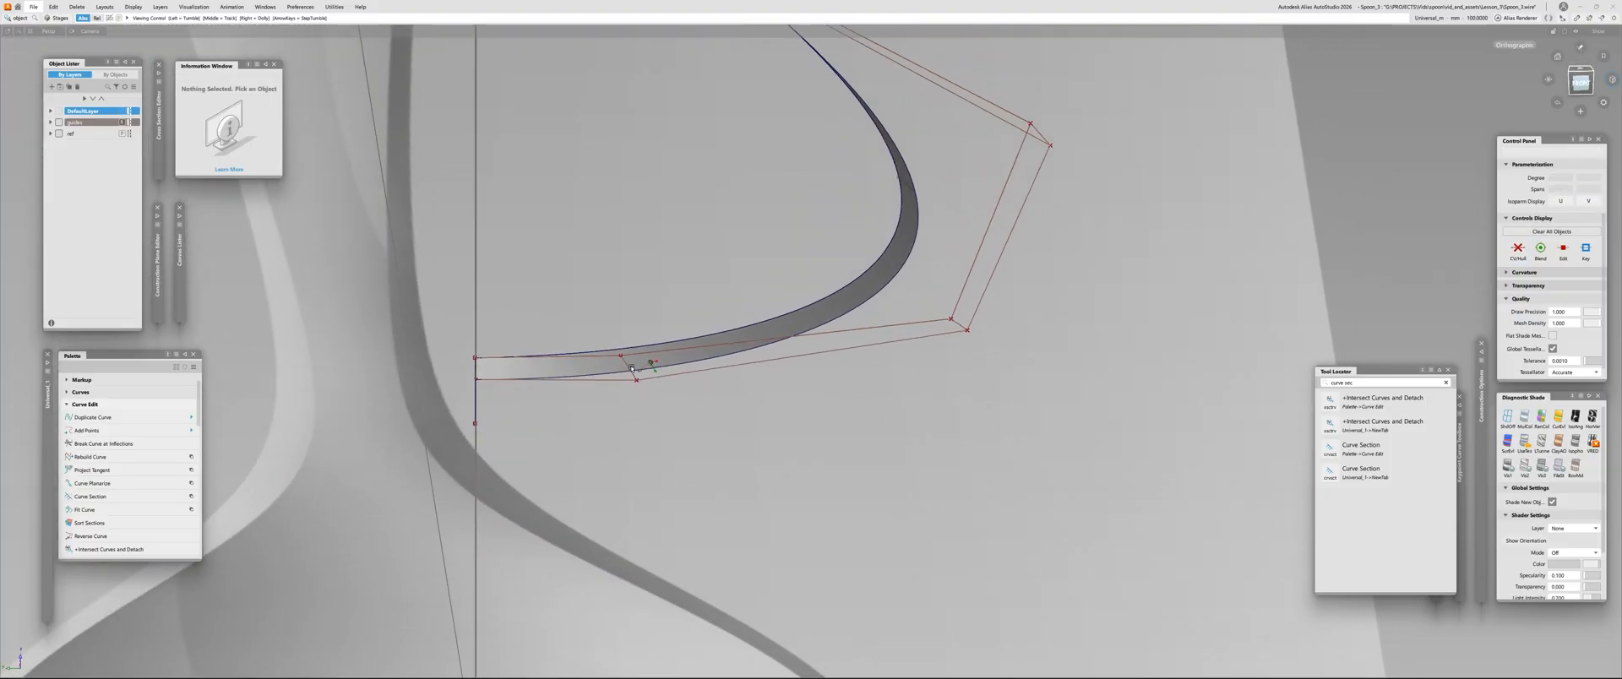
Select the new draft surface and mirror-duplicate it across the spoon's centreline
left_click_drag(631, 367, 579, 315, "alt+shift")
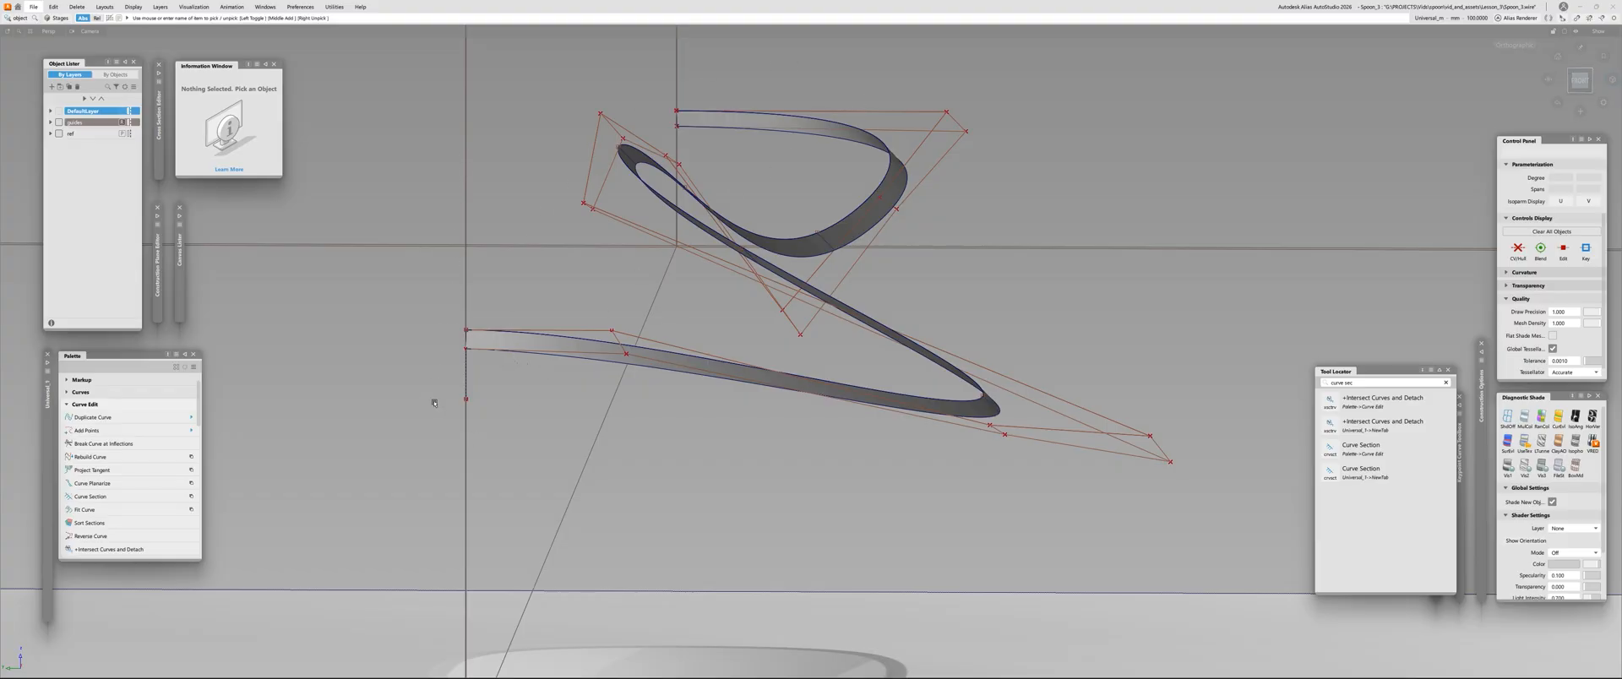
left_click_drag(434, 403, 554, 380, "alt+shift")
left_click(652, 362)
right_click_drag(652, 361, 605, 315, "alt+shift")
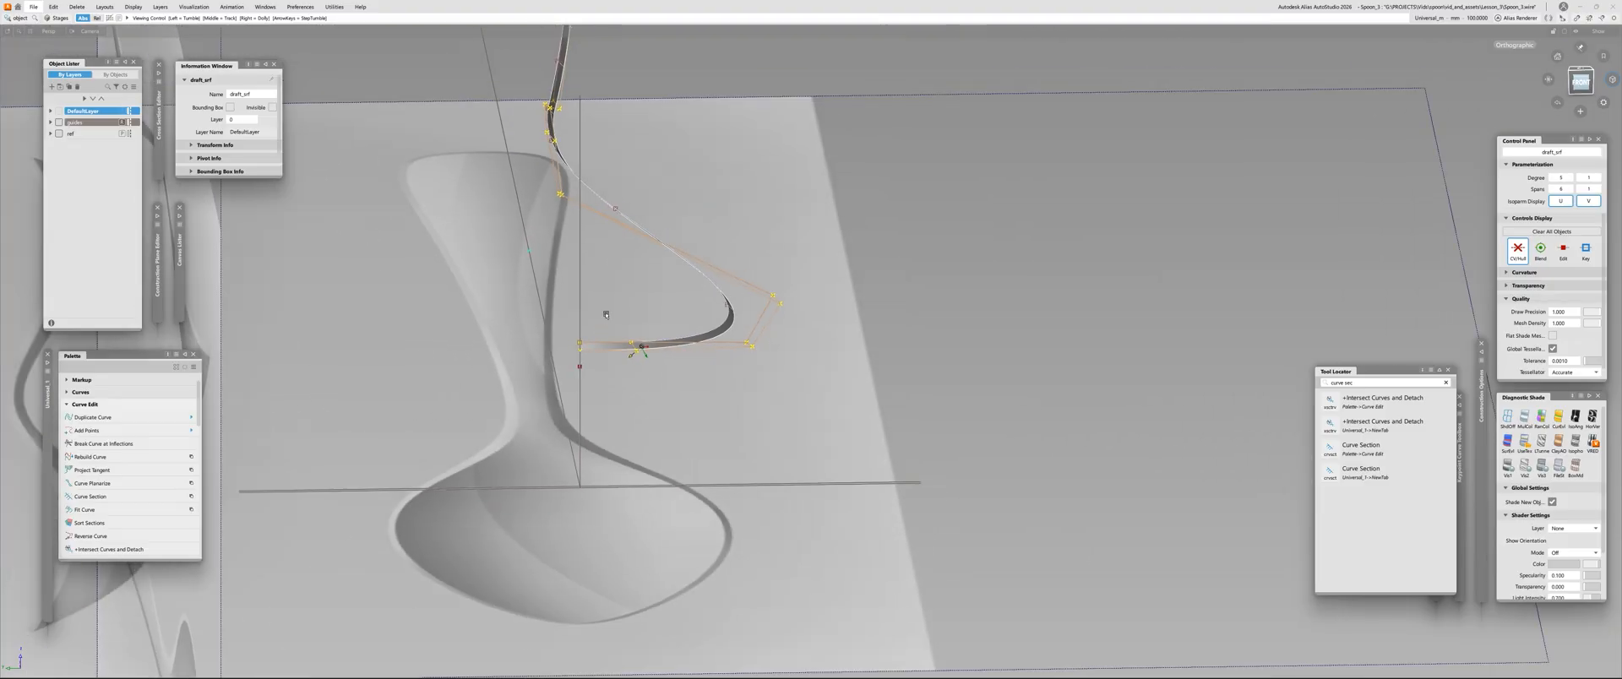
left_click_drag(571, 211, 578, 362, "alt+shift")
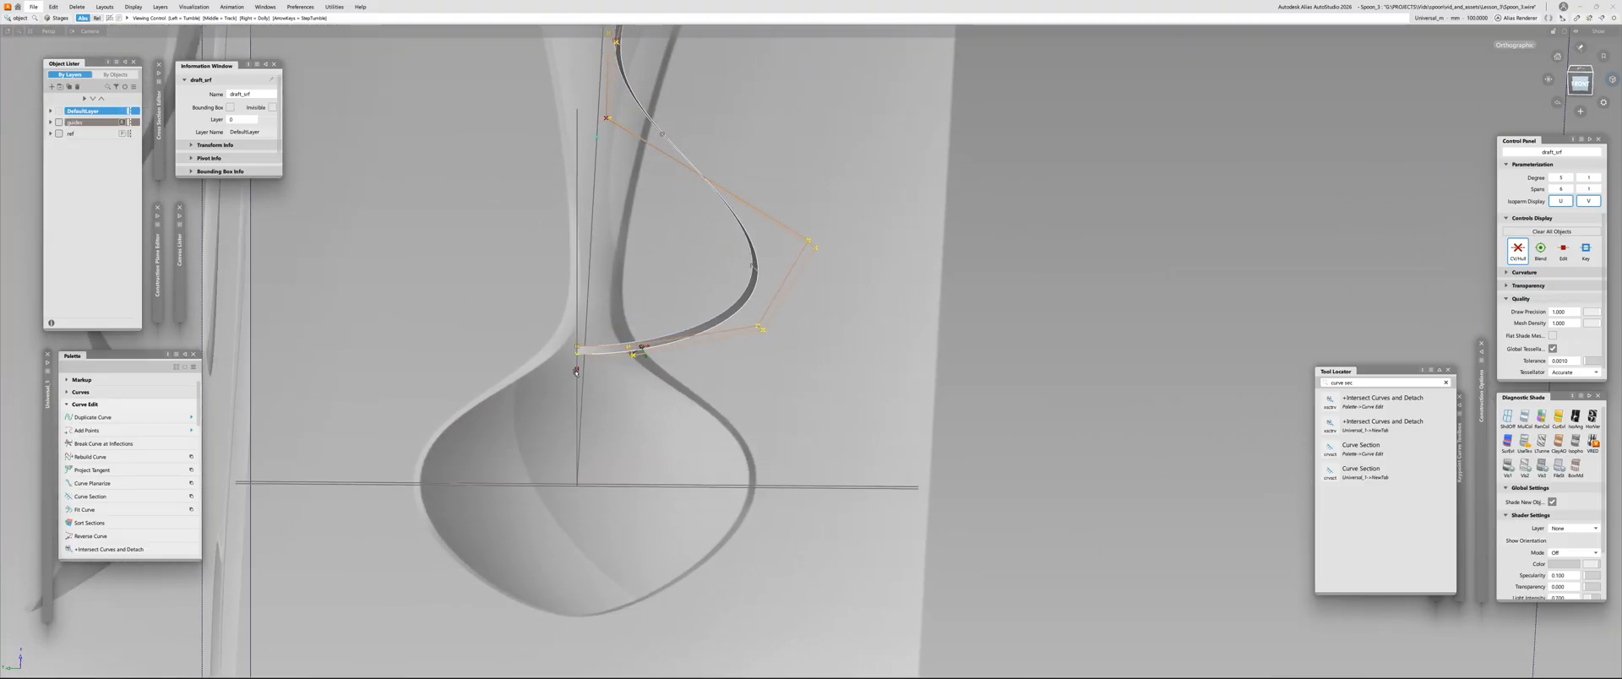
key("alt+h")
left_click(577, 372)
left_click(643, 347)
Examine the mirrored draft strips around the full spoon outline and at the centre seam
left_click_drag(906, 362, 978, 361, "ctrl+shift")
right_click_drag(560, 345, 641, 274, "alt+shift")
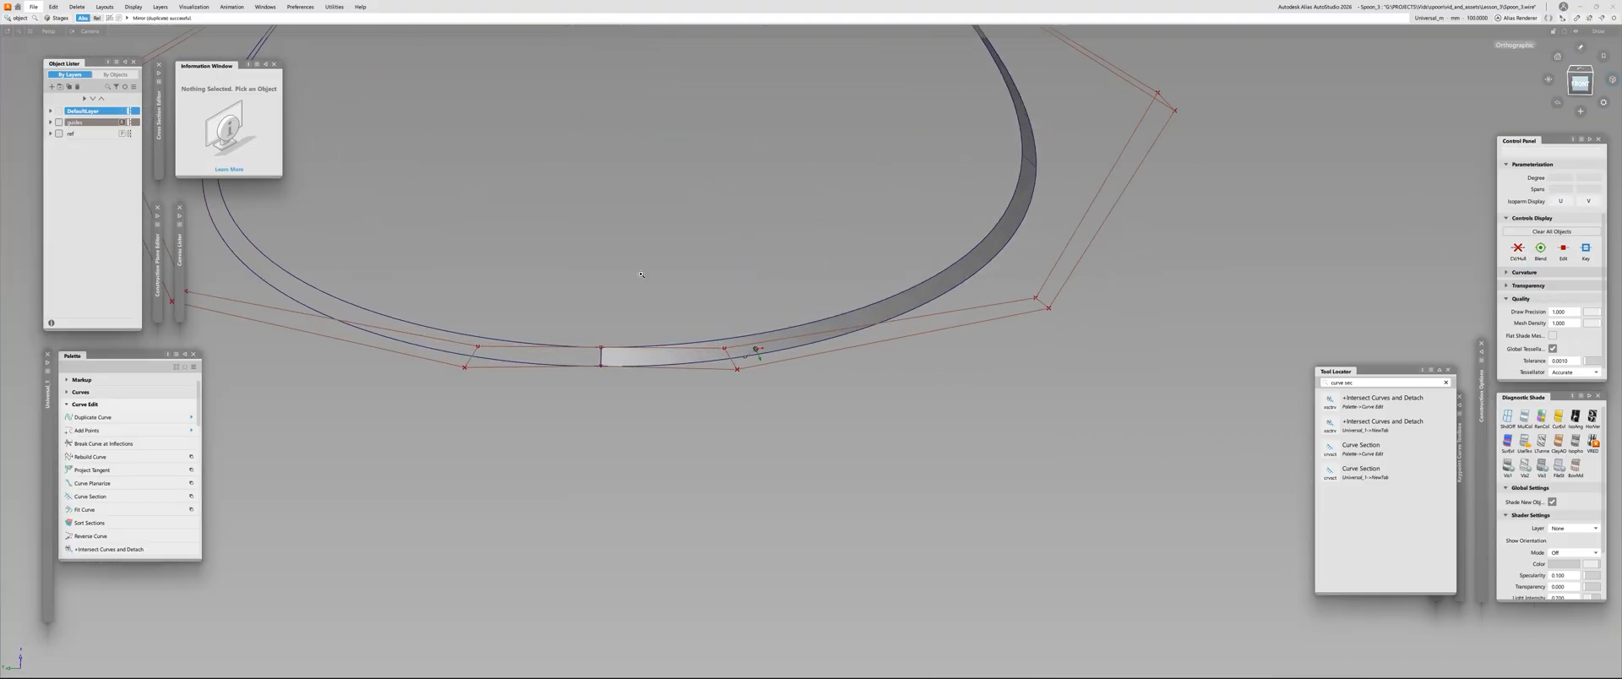
left_click_drag(642, 275, 384, 301, "alt+shift")
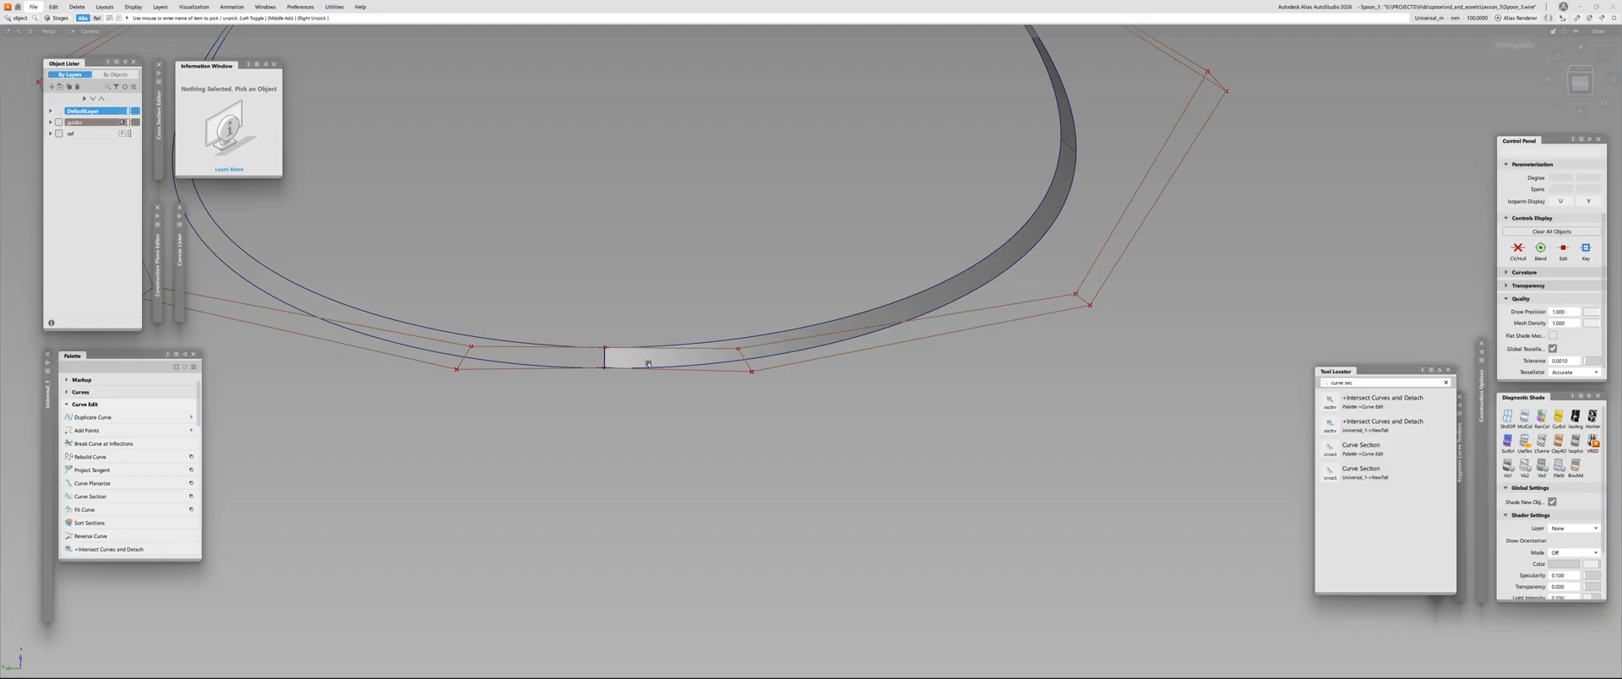
right_click_drag(686, 291, 616, 373, "alt+shift")
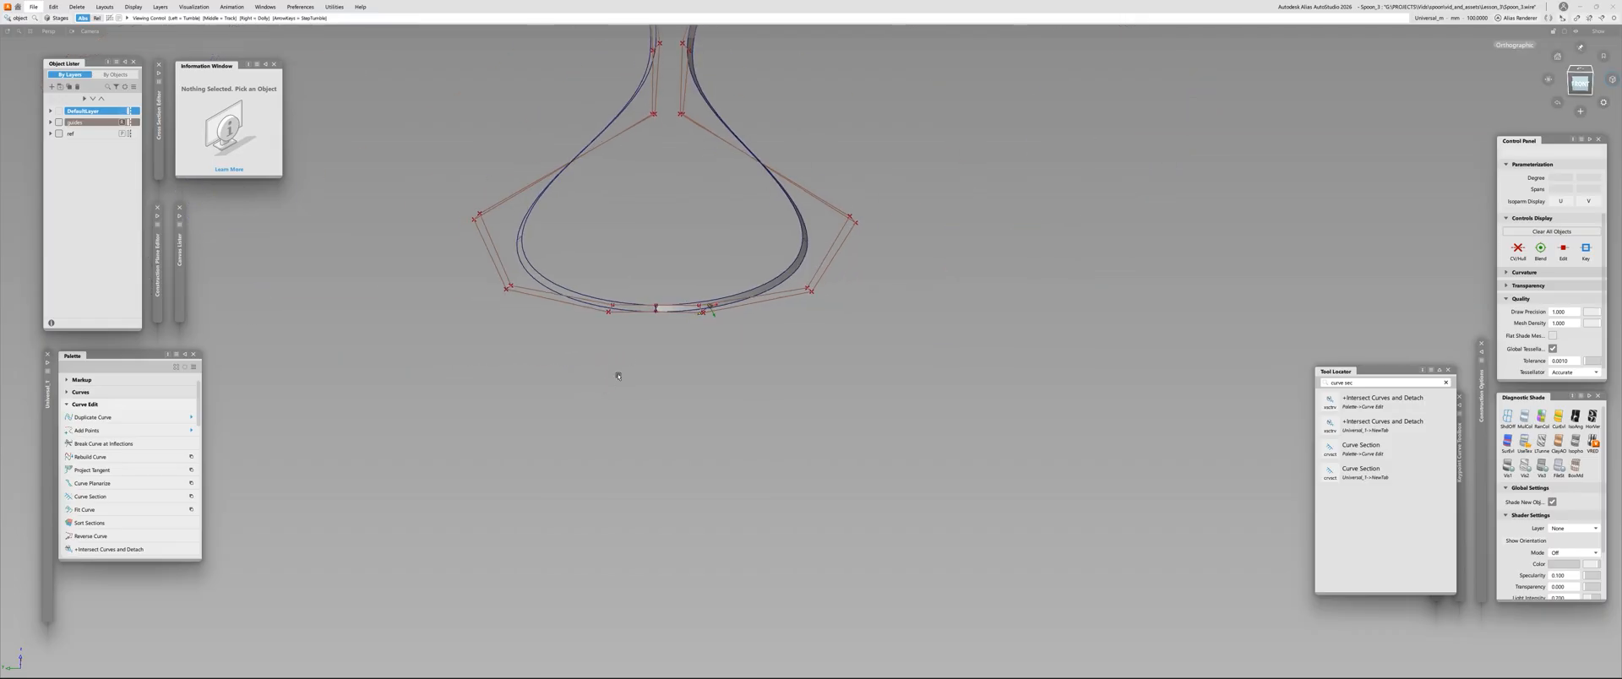
middle_click_drag(616, 373, 580, 498, "alt+shift")
middle_click_drag(630, 194, 606, 380, "alt+shift")
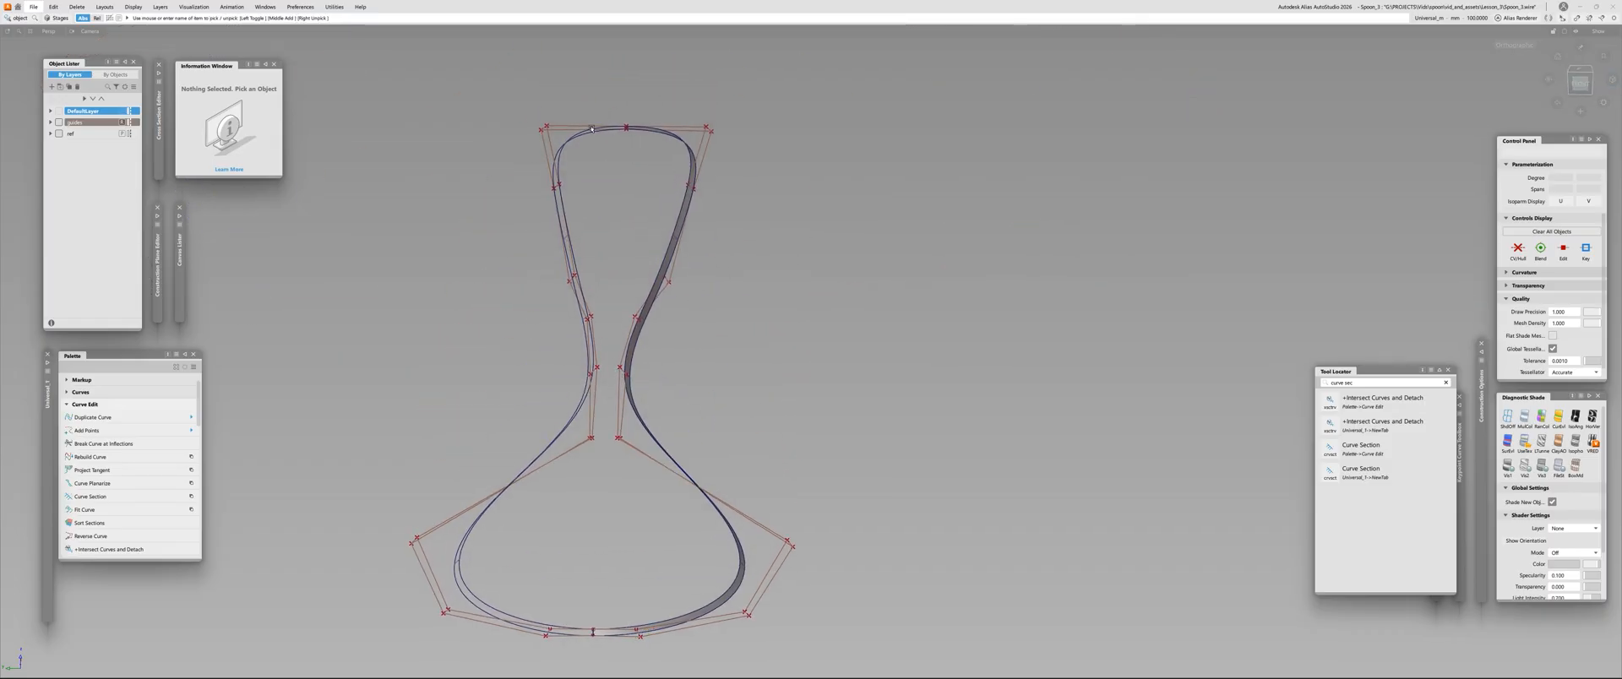
middle_click_drag(564, 533, 594, 380, "alt+shift")
right_click_drag(601, 522, 677, 407, "alt+shift")
Evaluate surface continuity at the centre seam between the two draft halves and inspect it from several angles
key("ctrl+shift+c")
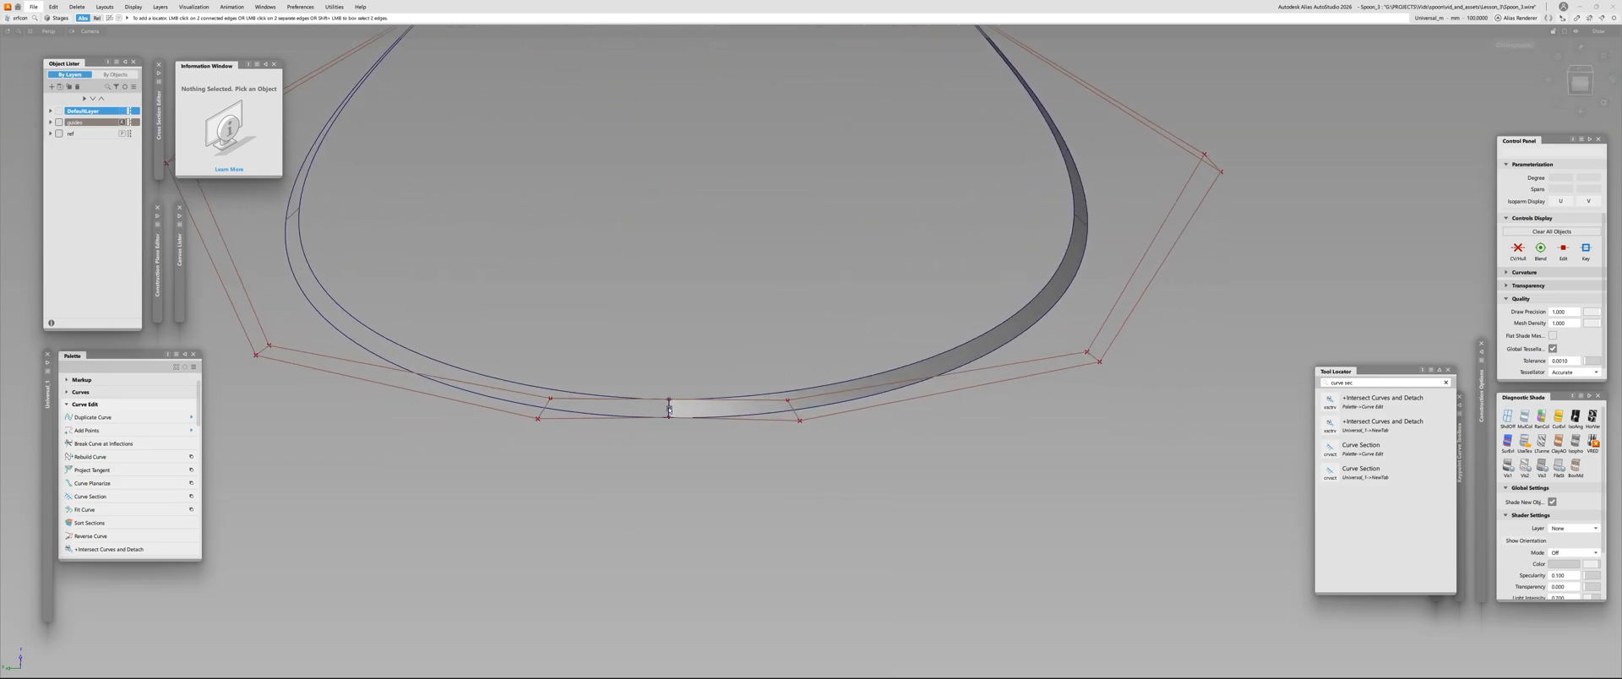
left_click(669, 410)
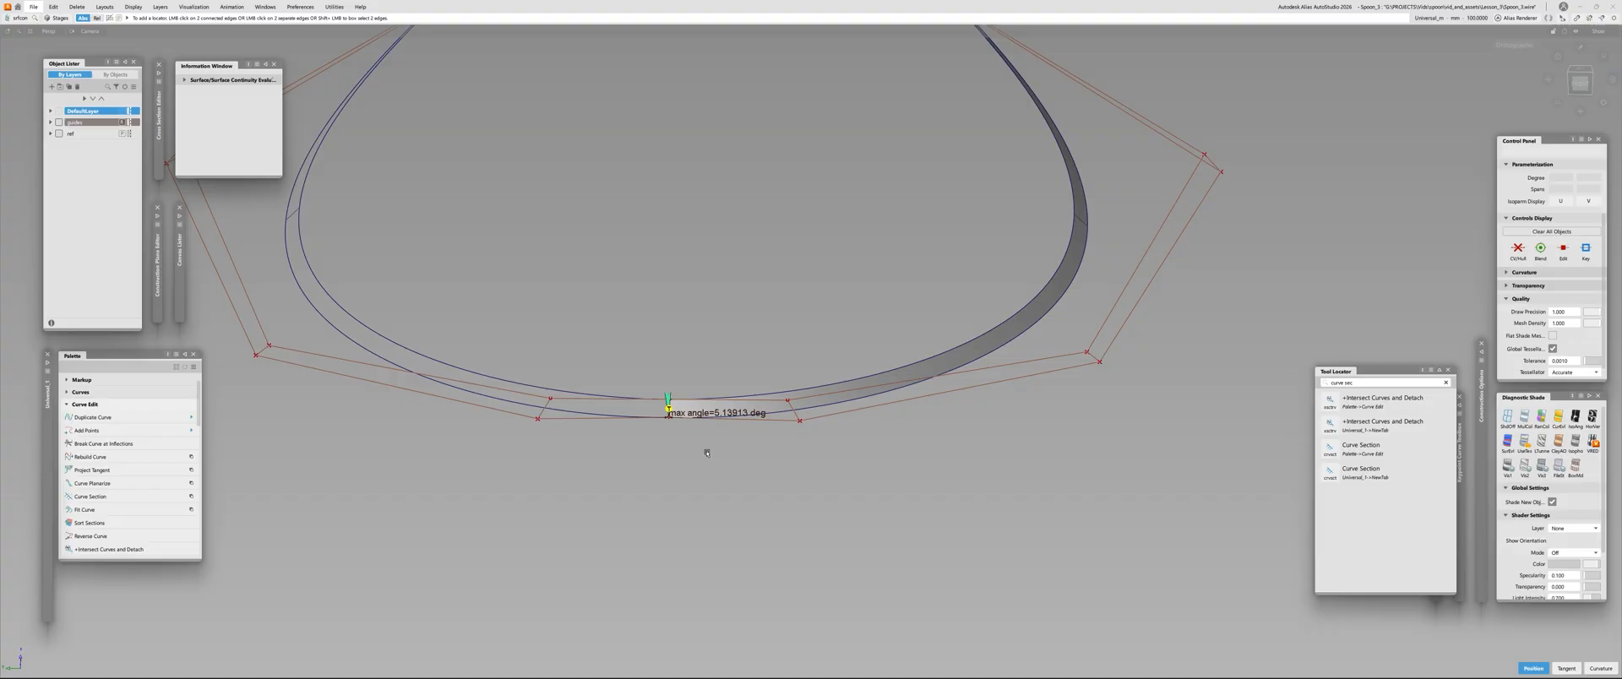
left_click_drag(702, 456, 634, 397, "alt+shift")
right_click_drag(601, 415, 655, 355, "alt+shift")
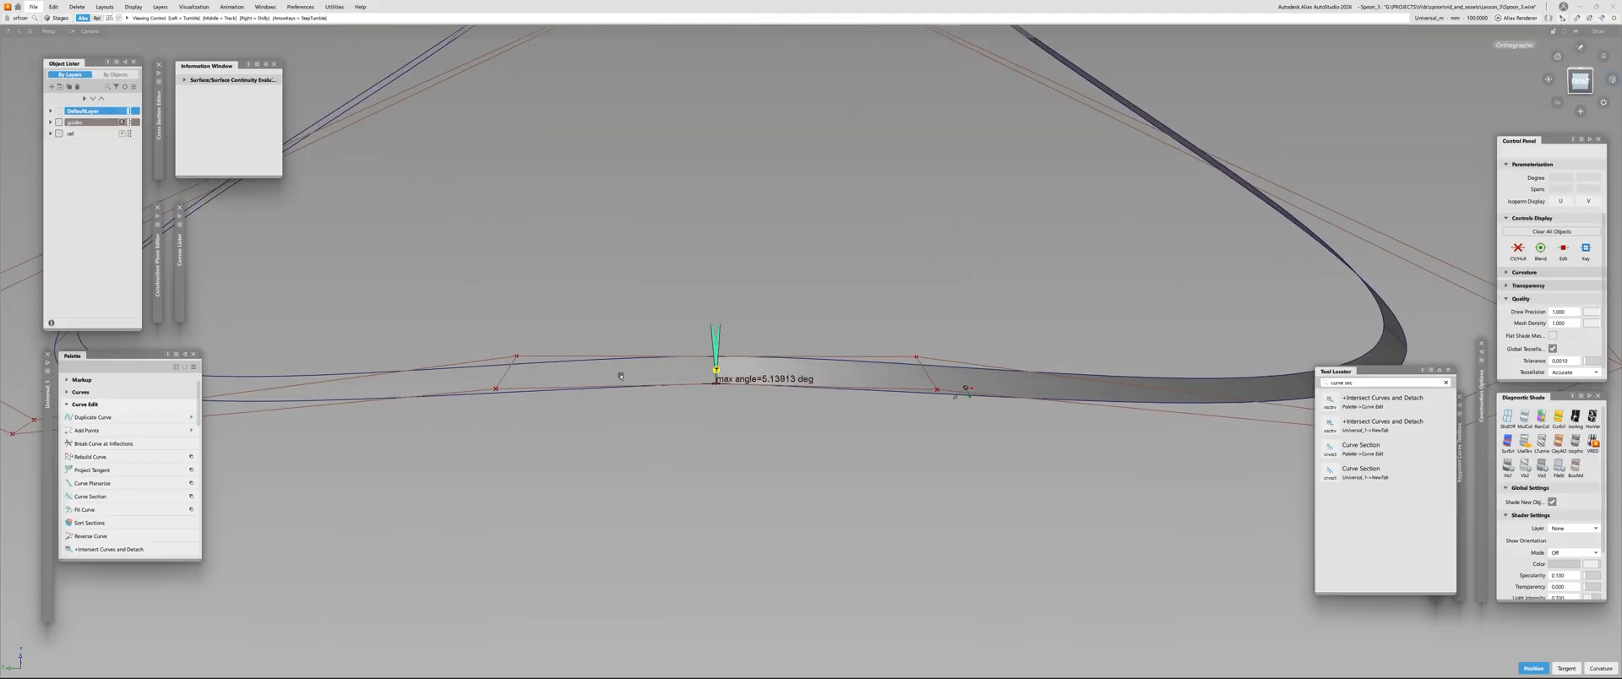
left_click_drag(642, 346, 609, 411, "alt+shift")
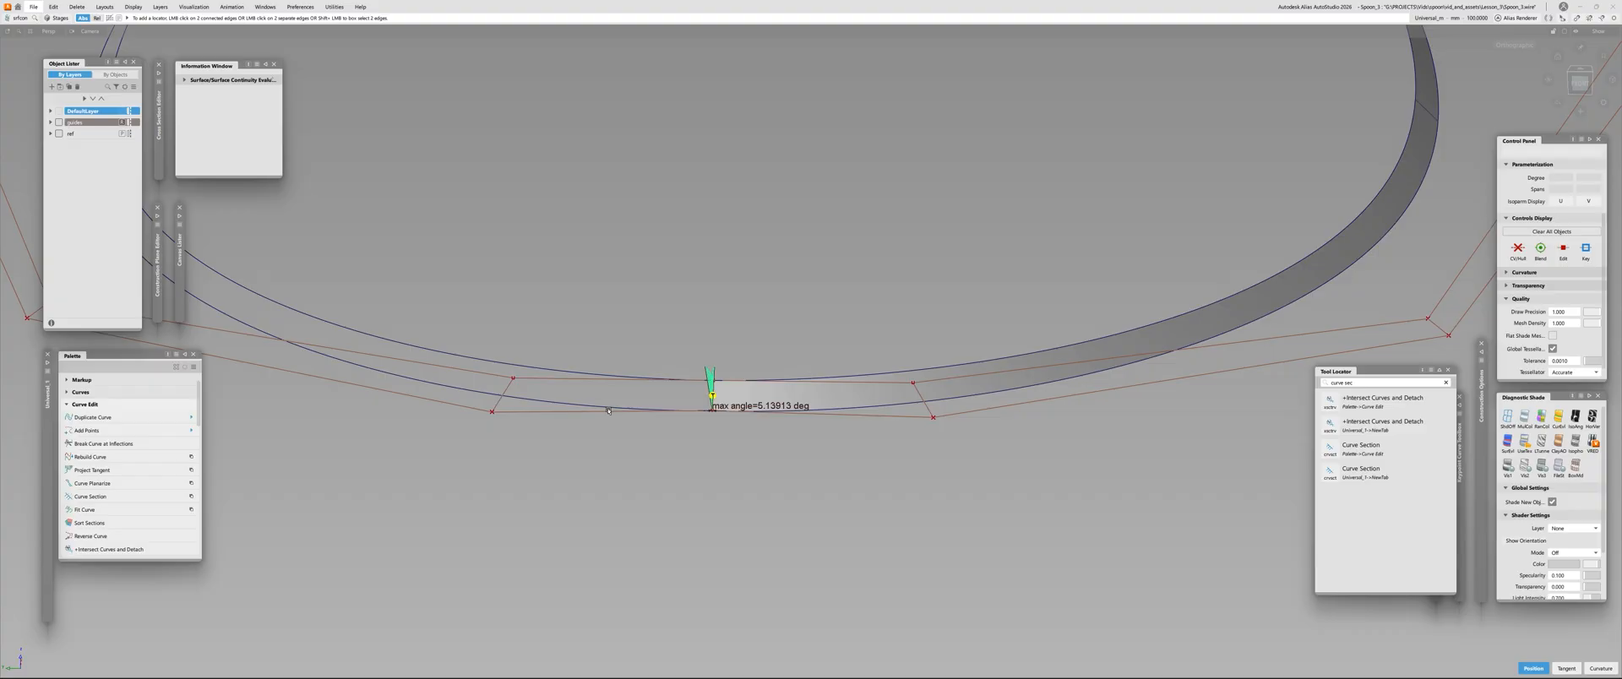
left_click_drag(608, 411, 948, 404, "alt+shift")
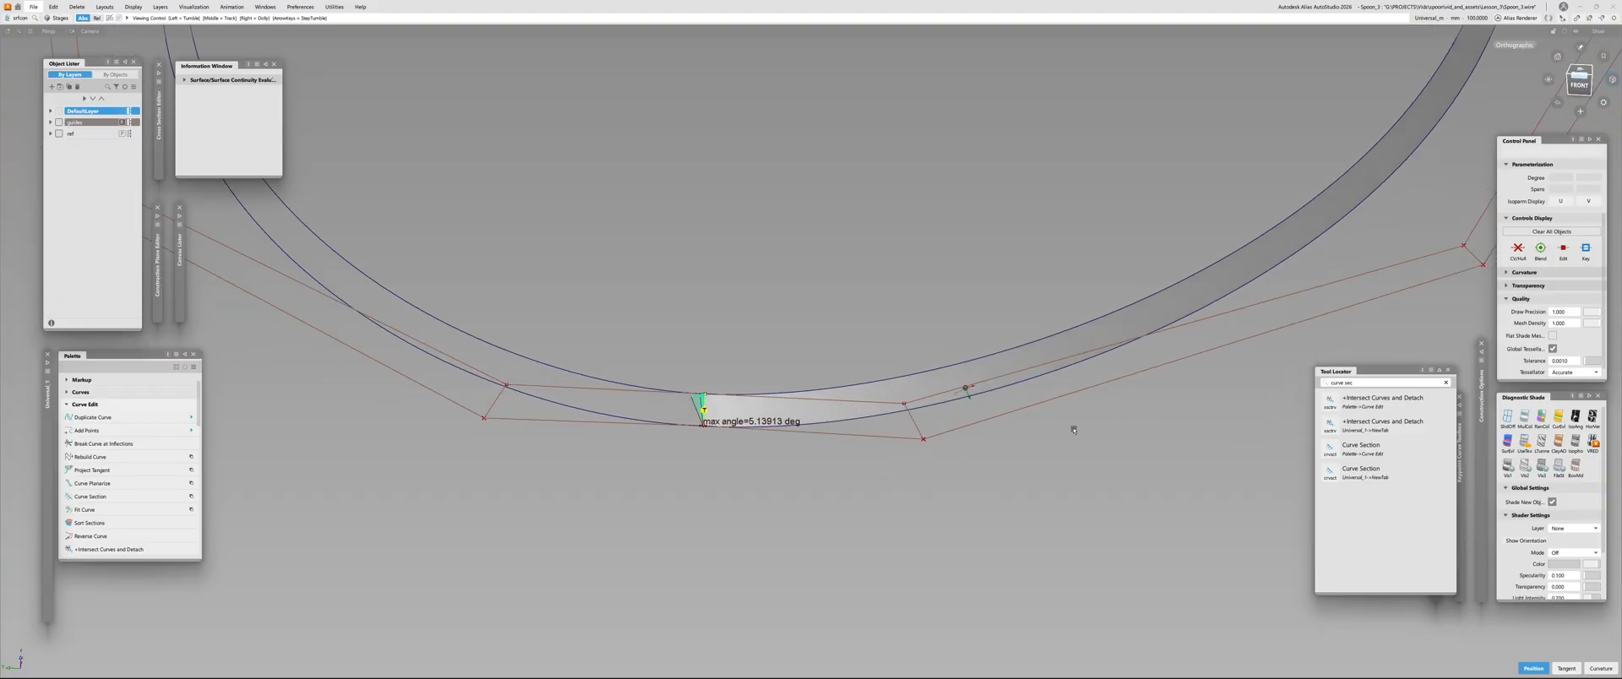
right_click_drag(1158, 430, 1428, 270, "alt+shift")
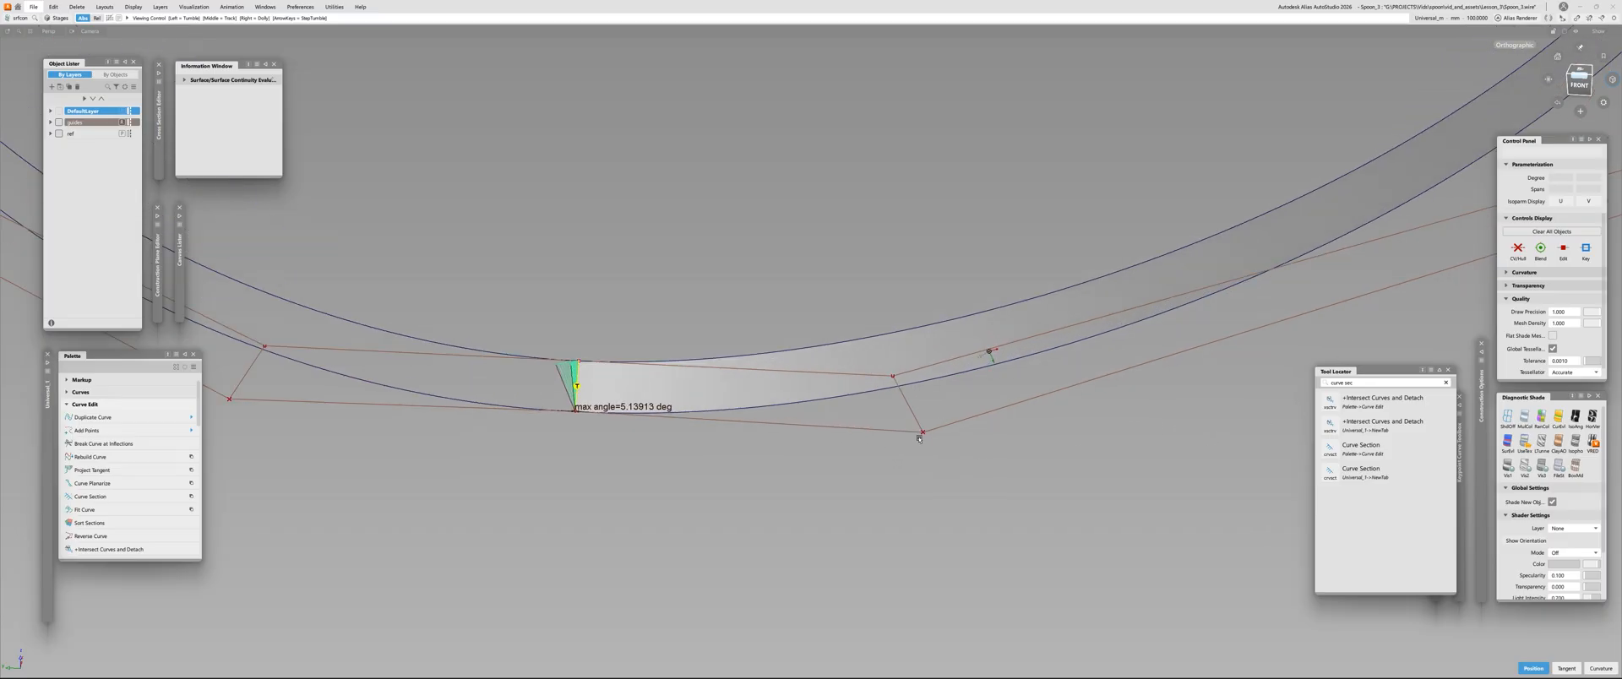
left_click_drag(1427, 270, 1496, 112, "alt+shift")
In the front view, draw a straight horizontal degree-1 curve outward from the lower end of the centre seam and compare it with the hull
left_click(1580, 81)
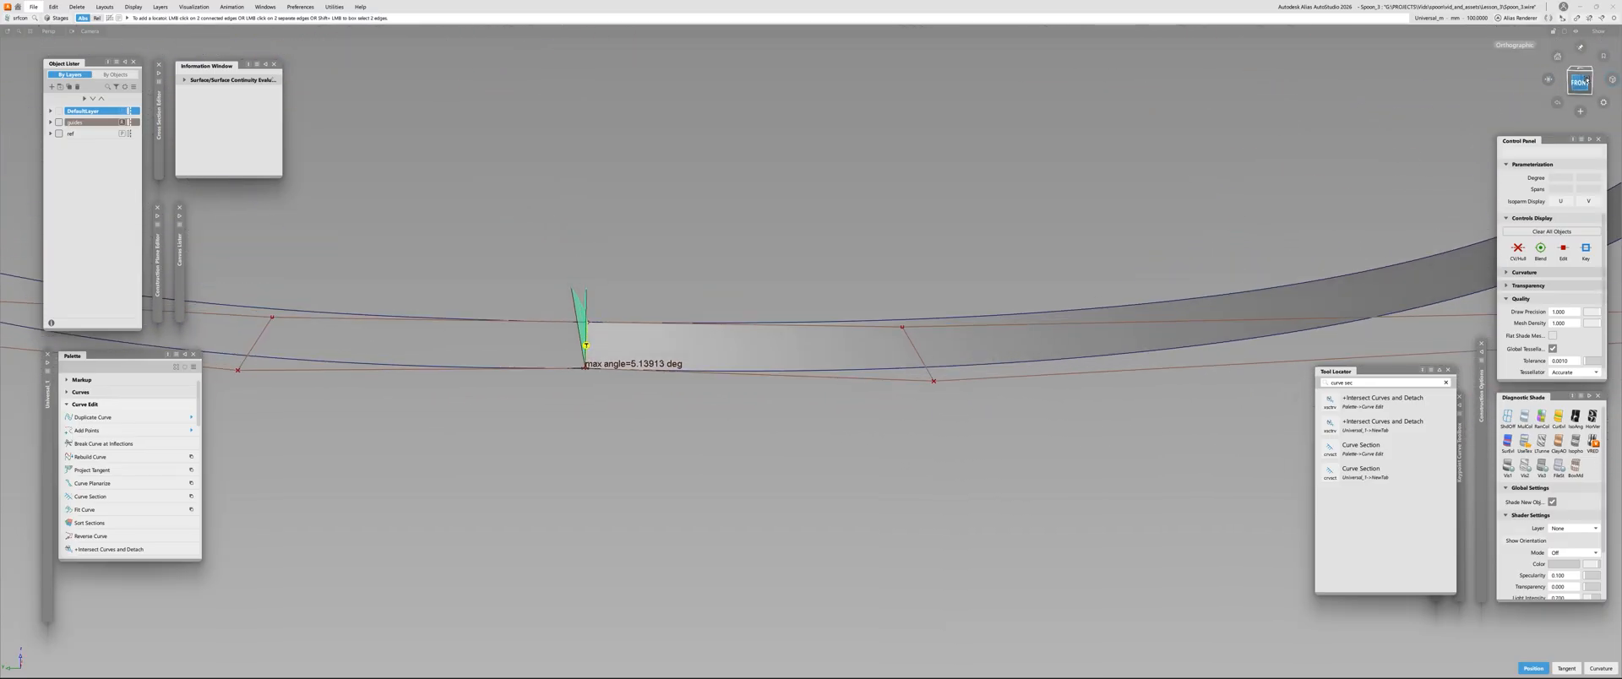
key("c")
left_click(841, 324, "ctrl")
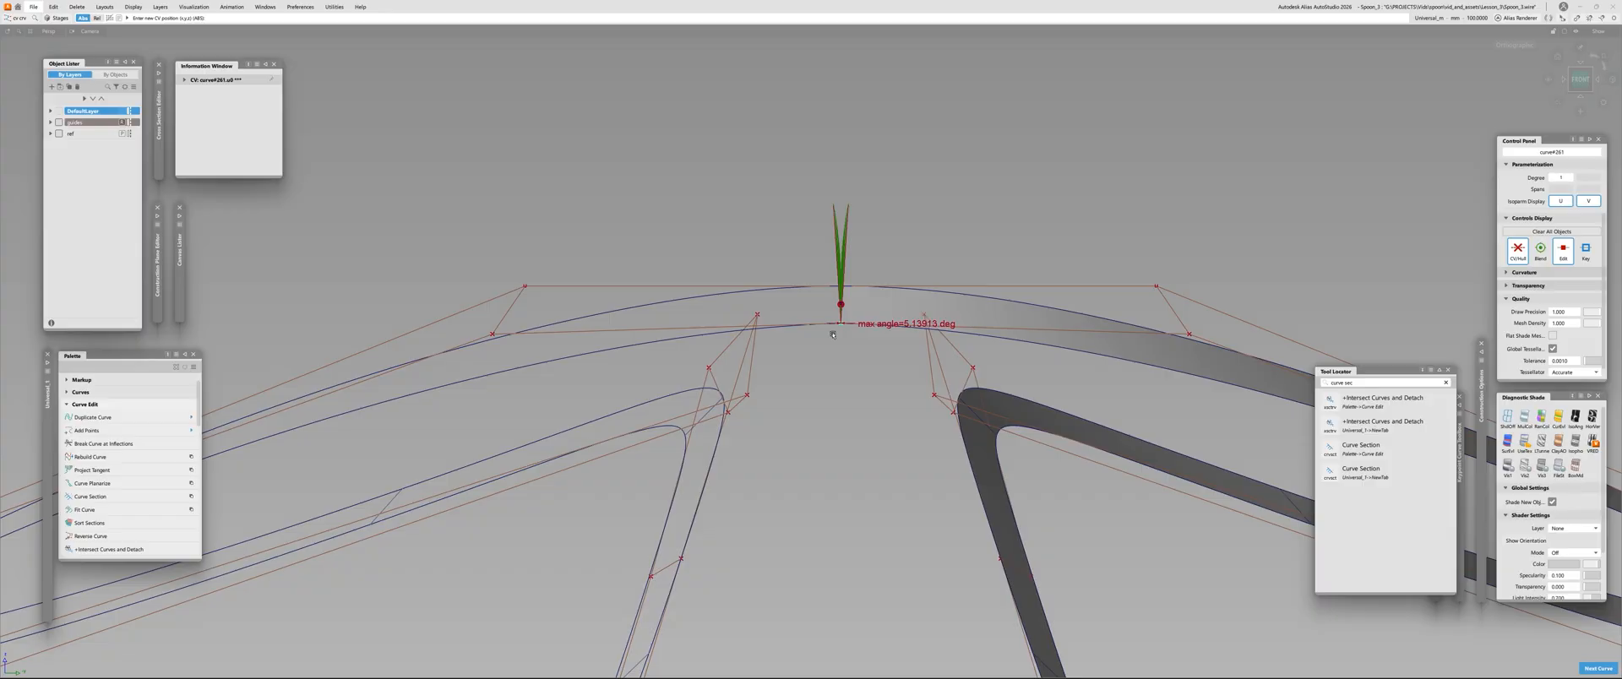
middle_click_drag(842, 326, 1398, 317)
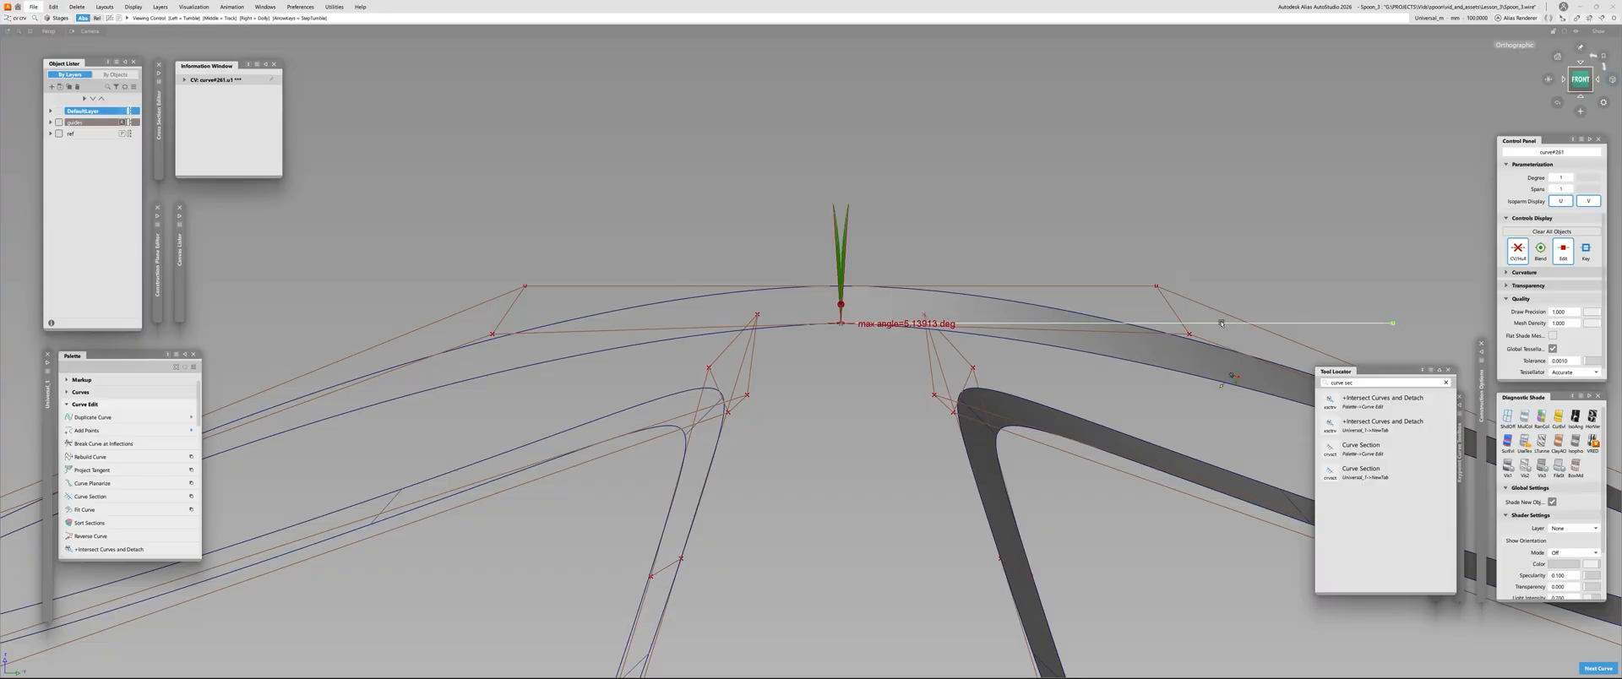
left_click_drag(1007, 335, 937, 457, "alt+shift")
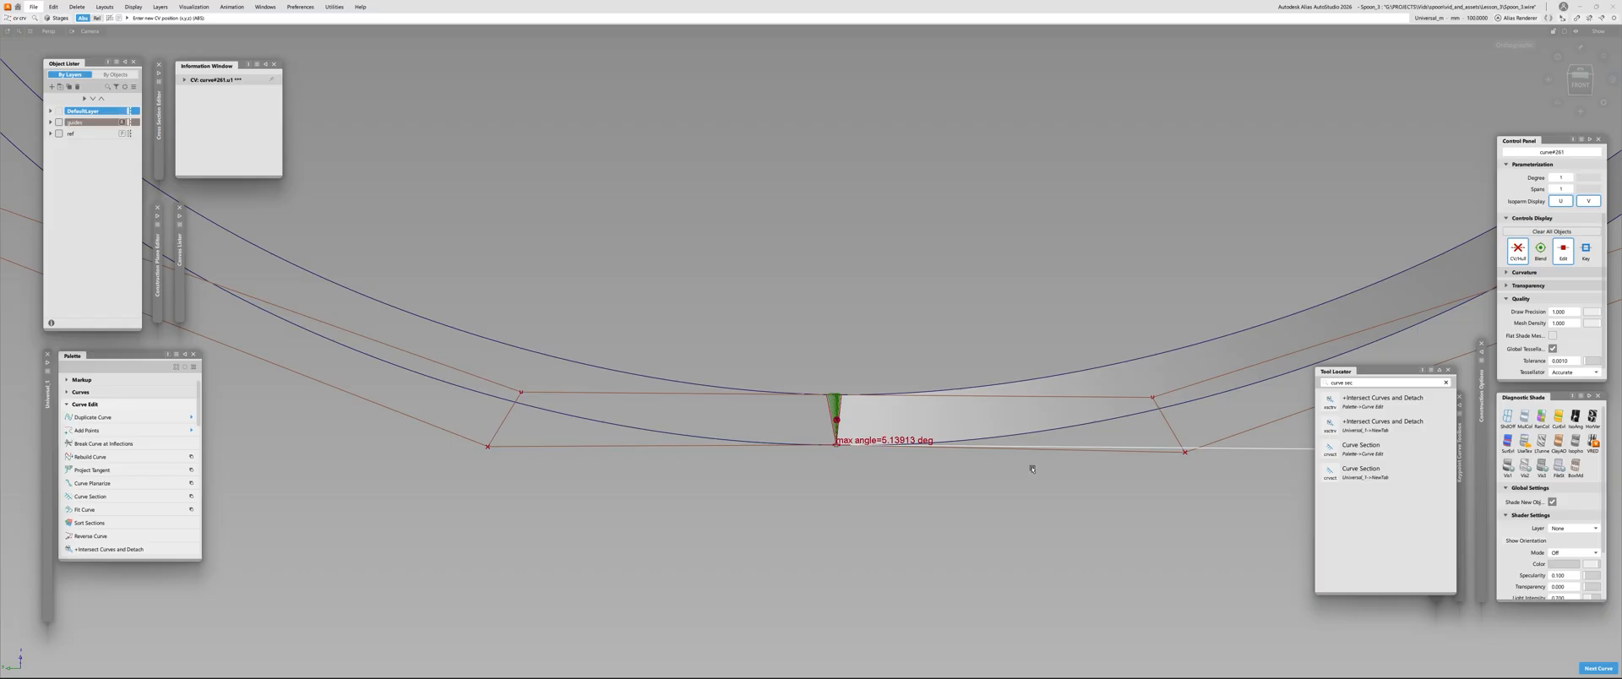
key("space")
mouse_move(986, 321)
left_mouse_down("ctrl+shift")
mouse_move(986, 399)
mouse_move(988, 317)
left_mouse_up("ctrl+shift")
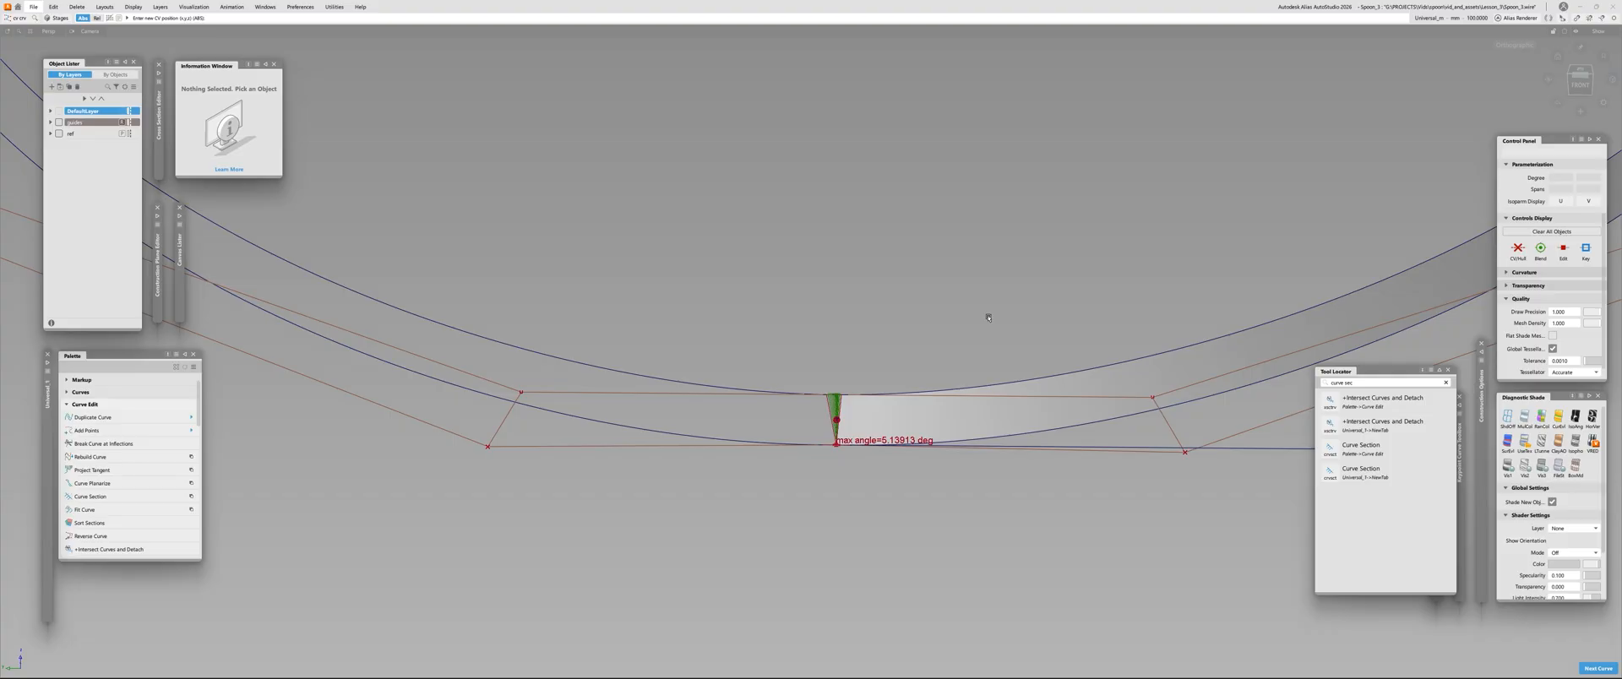
Examine the mirrored draft strips from the bowl tip to the handle end and around the centre seam
right_click_drag(1222, 363, 1000, 304, "alt+shift")
middle_click_drag(1000, 304, 930, 492, "alt+shift")
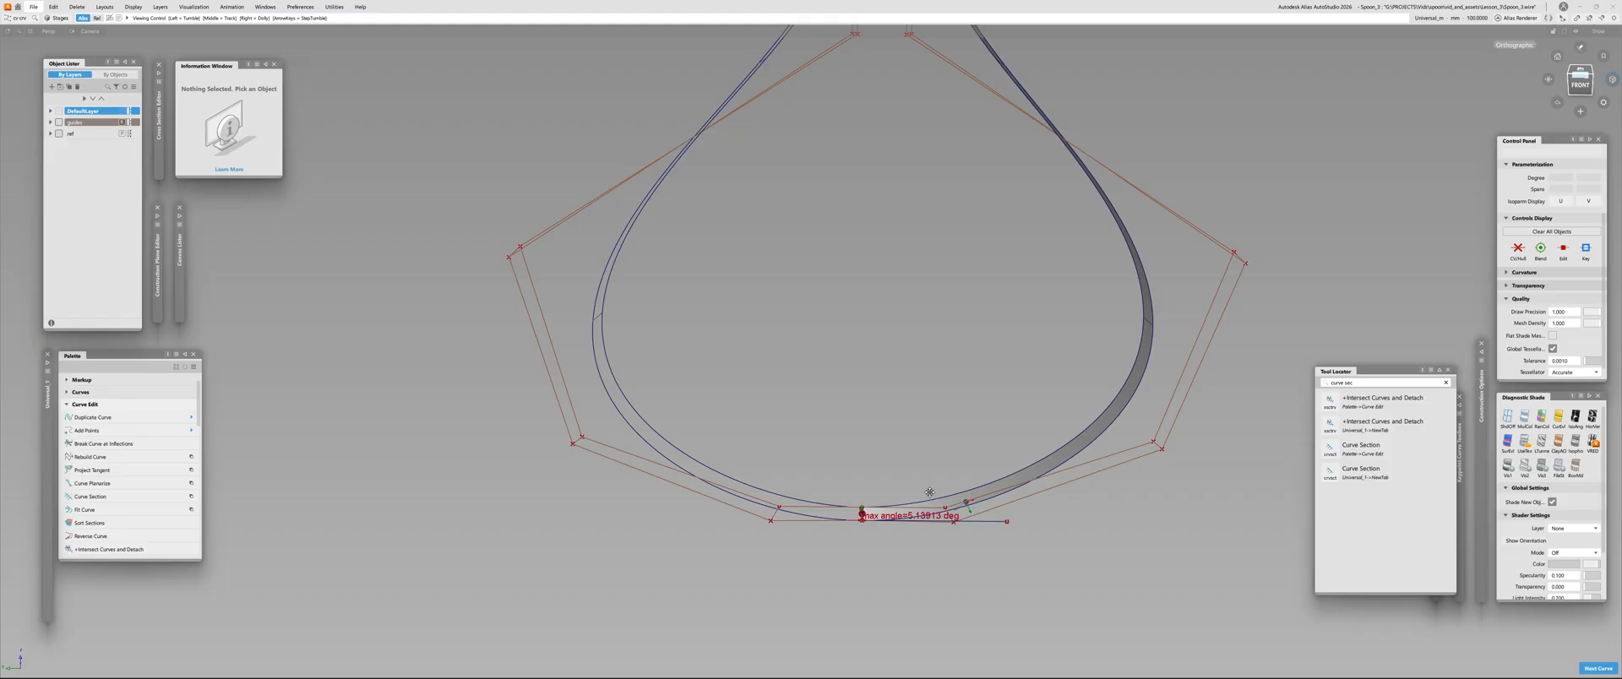
middle_click_drag(904, 150, 857, 625, "alt+shift")
middle_click_drag(843, 215, 804, 317, "alt+shift")
right_click_drag(804, 317, 722, 499, "alt+shift")
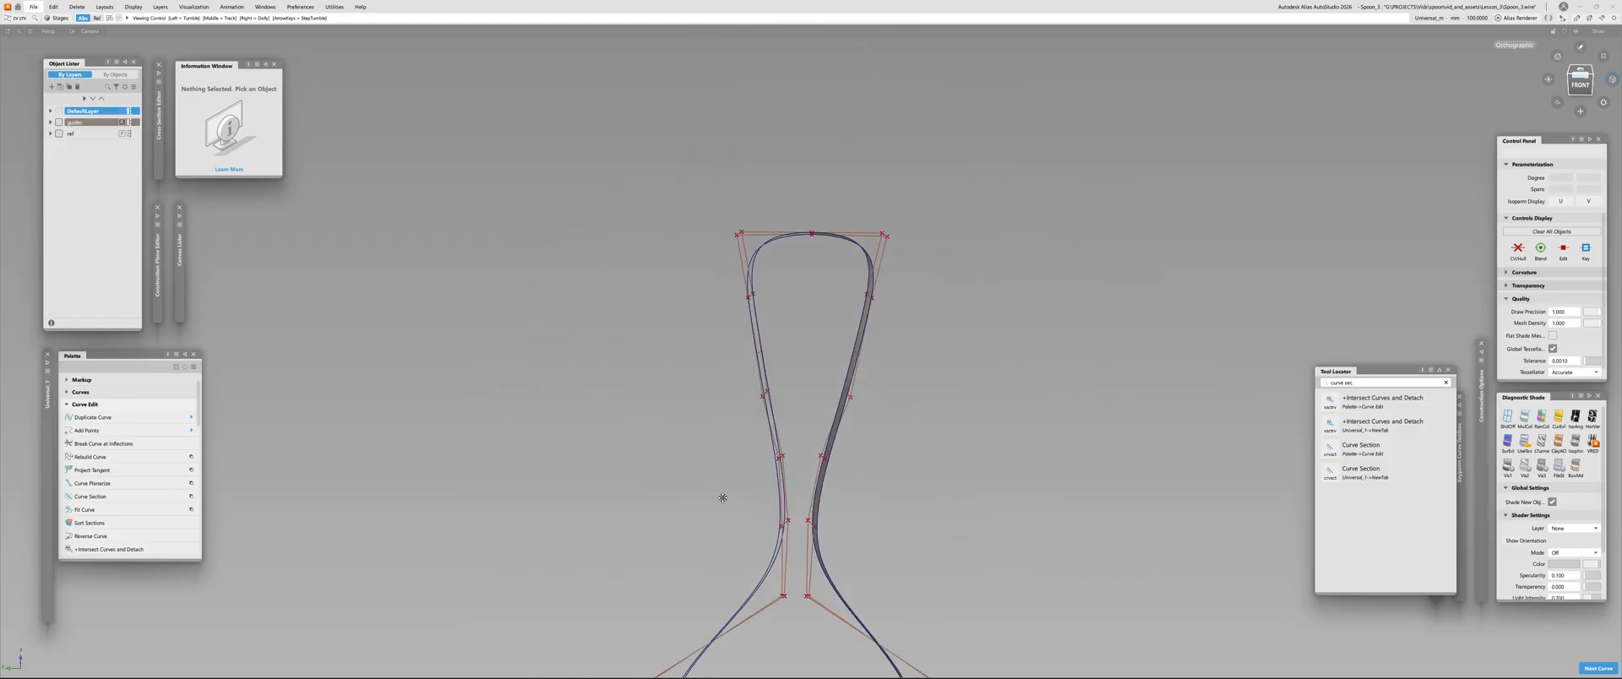
middle_click_drag(722, 499, 727, 220, "alt+shift")
right_click_drag(709, 541, 1082, 522, "alt+shift")
middle_click_drag(1082, 522, 745, 467, "alt+shift")
right_click_drag(745, 465, 738, 434, "alt+shift")
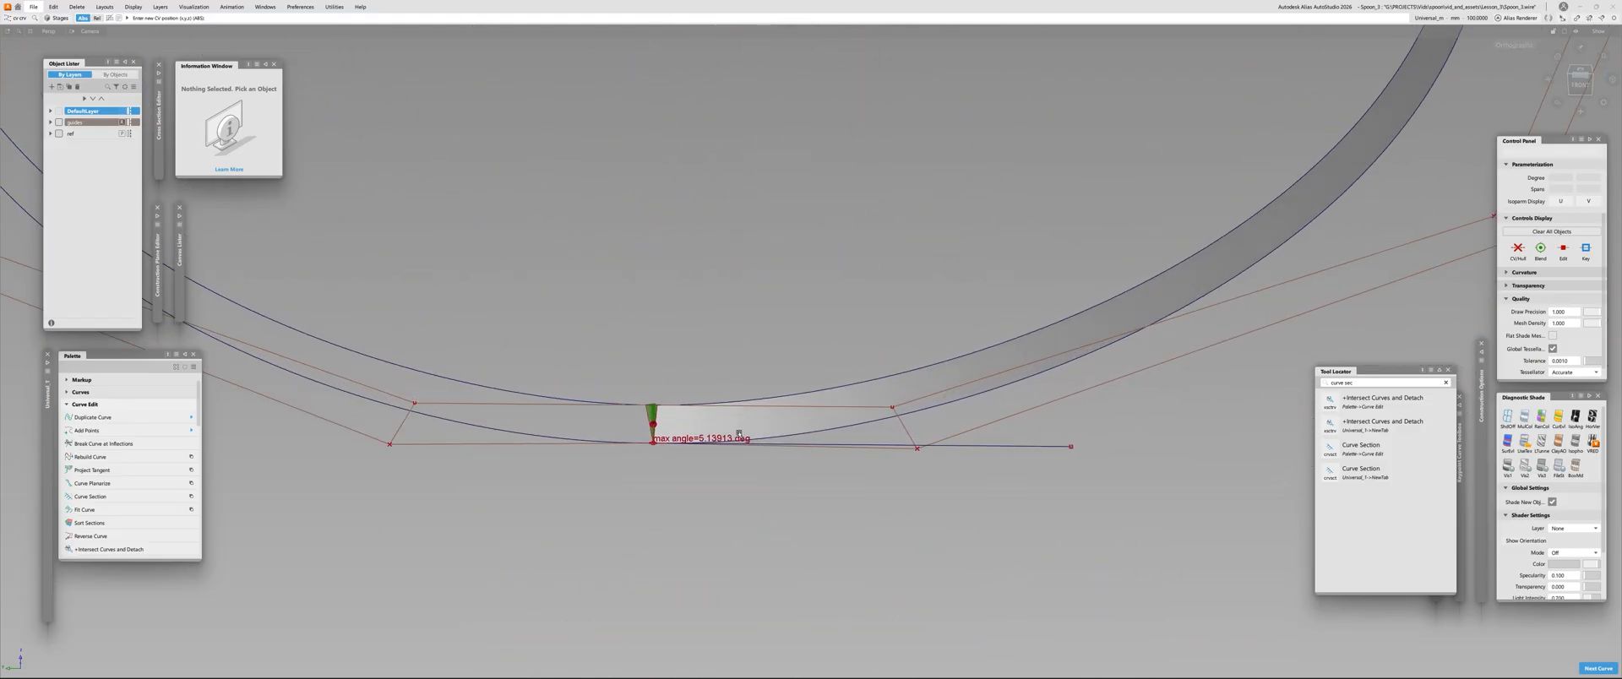
mouse_move(783, 324)
right_mouse_down("ctrl+shift")
mouse_move(782, 418)
mouse_move(750, 319)
mouse_move(781, 322)
right_mouse_up("ctrl+shift")
right_click_drag(763, 386, 977, 373, "alt+shift")
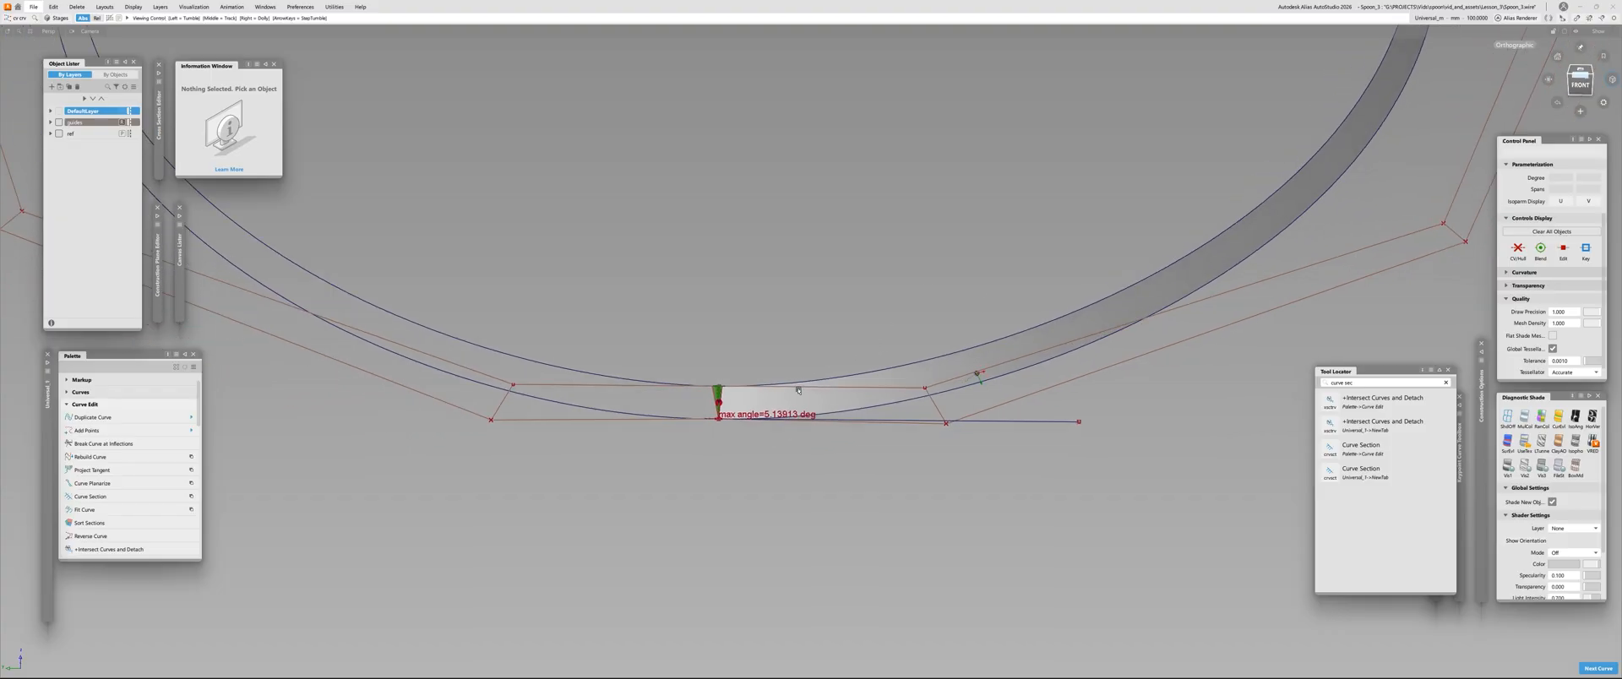
Remove the seam continuity check and delete the mirrored draft surface
key("Delete")
right_click_drag(803, 391, 700, 404, "alt+shift")
left_click_drag(699, 405, 626, 346, "ctrl+shift")
left_click_drag(625, 347, 401, 452)
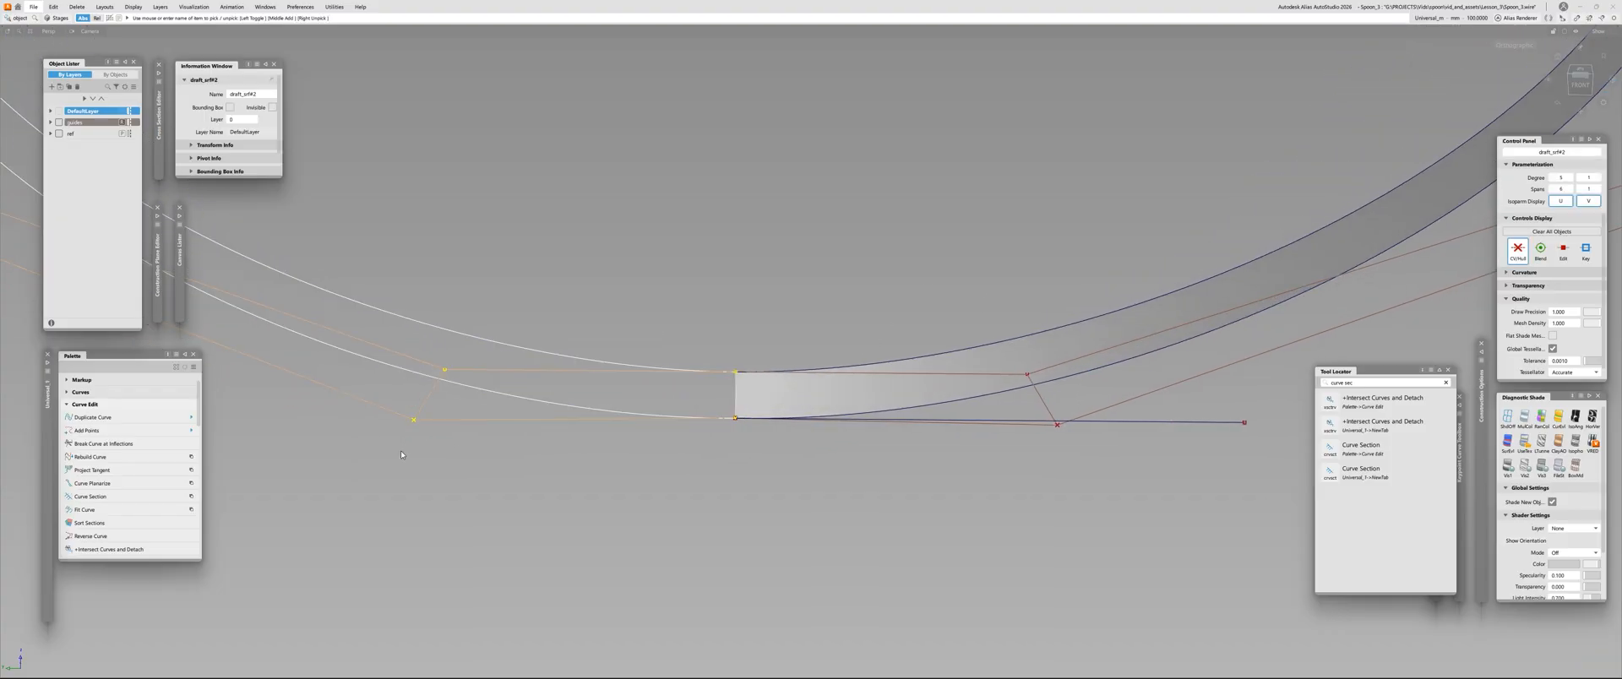
key("Delete")
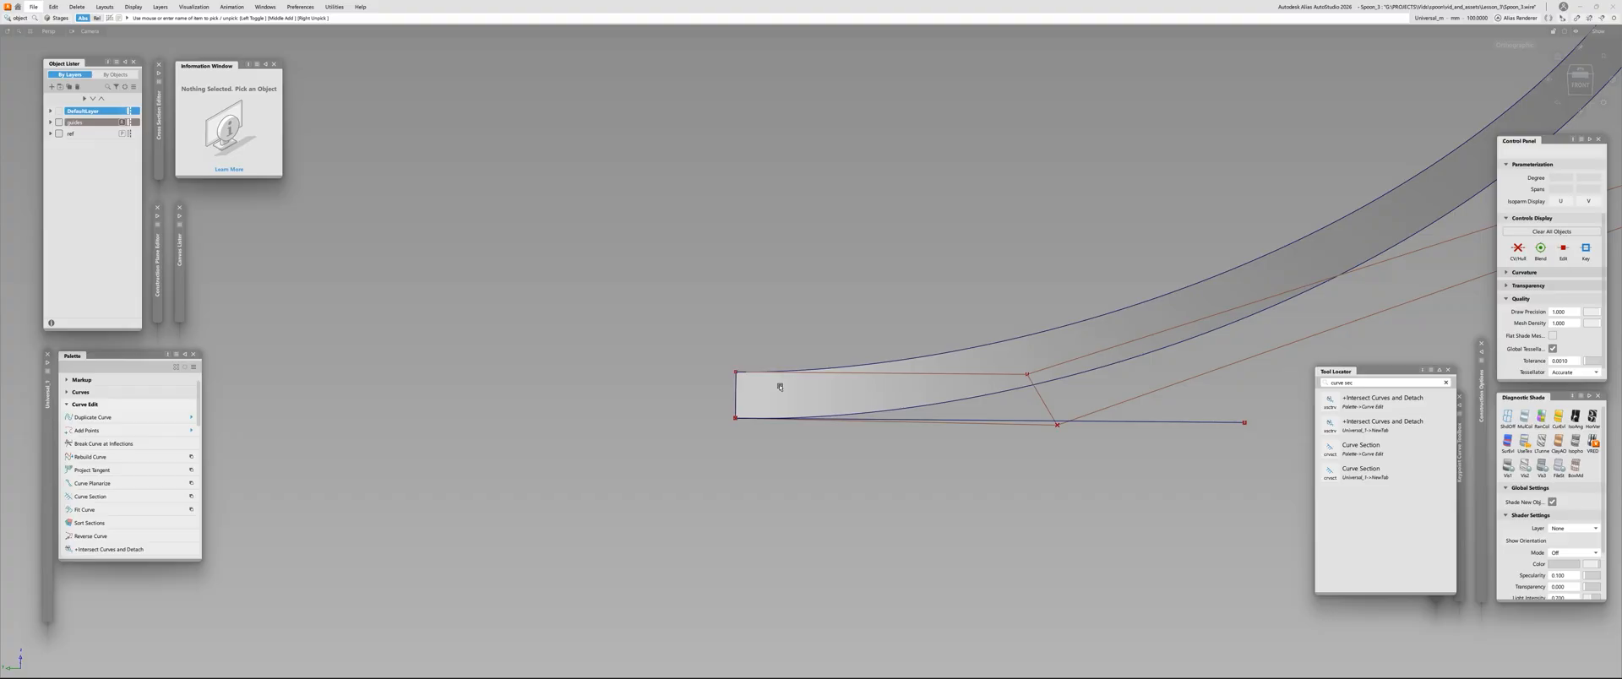
Draw a straight horizontal curve from the lower end of the centre seam toward the empty side and delete the earlier line
middle_click_drag(780, 387, 757, 380, "ctrl+shift")
left_click(735, 418, "ctrl")
left_click(304, 416)
key("space")
right_click_drag(738, 470, 742, 484, "alt+shift")
left_click_drag(1142, 430, 1098, 392, "ctrl+shift")
left_click_drag(1098, 393, 1114, 493)
key("Delete")
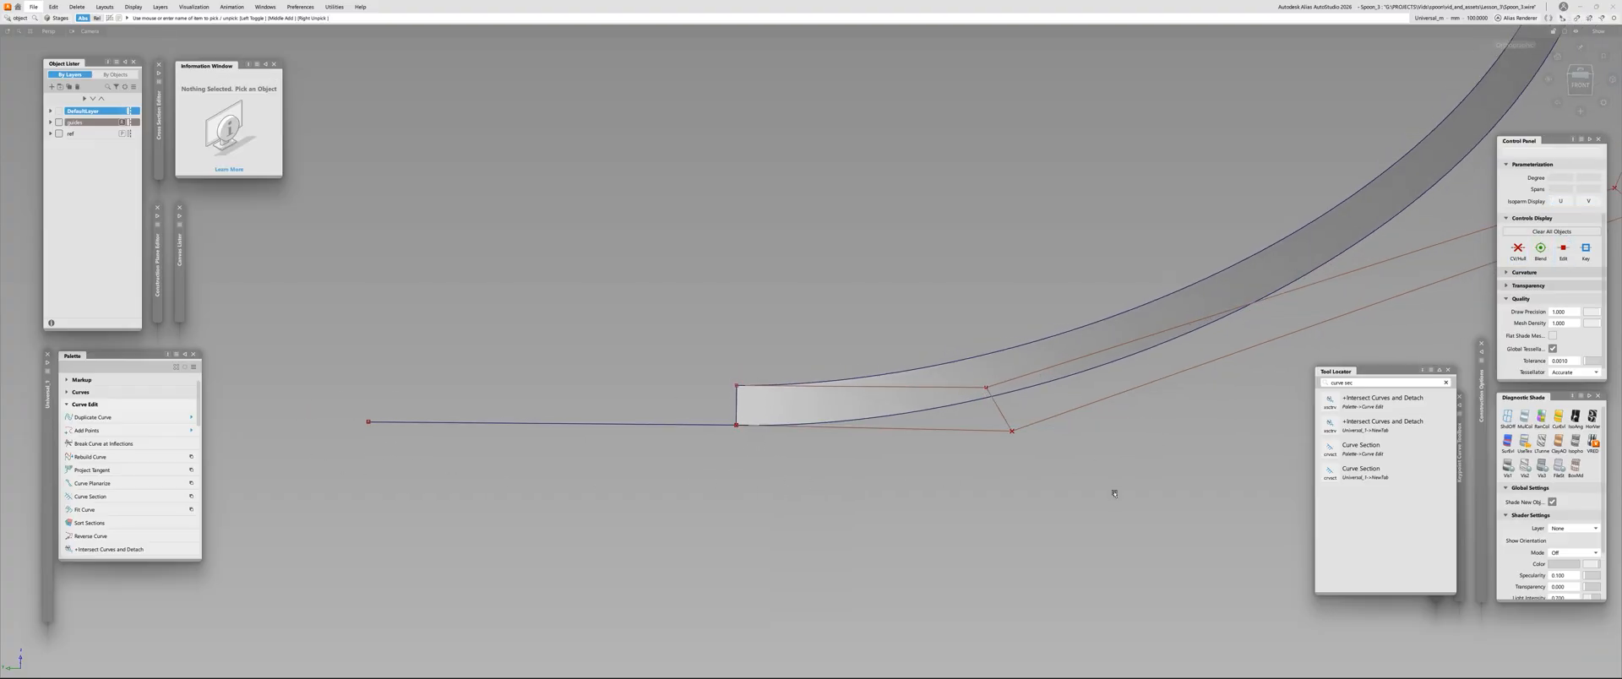
Build a rail surface with one generation and one rail curve, sweeping the draft surface's centre-seam edge along the straight horizontal curve
right_click_drag(1115, 496, 1155, 347, "alt+shift")
left_click_drag(1154, 346, 829, 388, "alt+shift")
key("e")
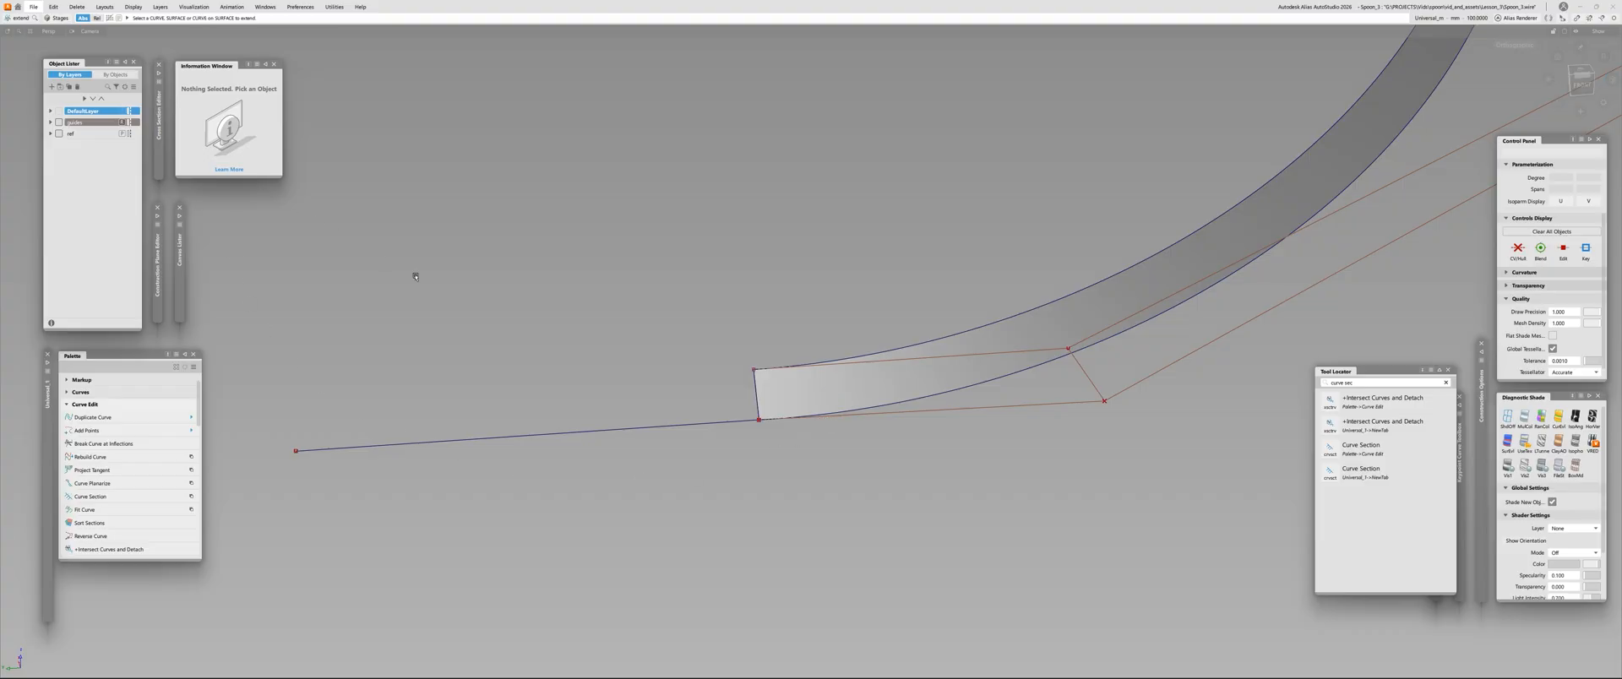
right_click_drag(829, 388, 750, 469, "alt+shift")
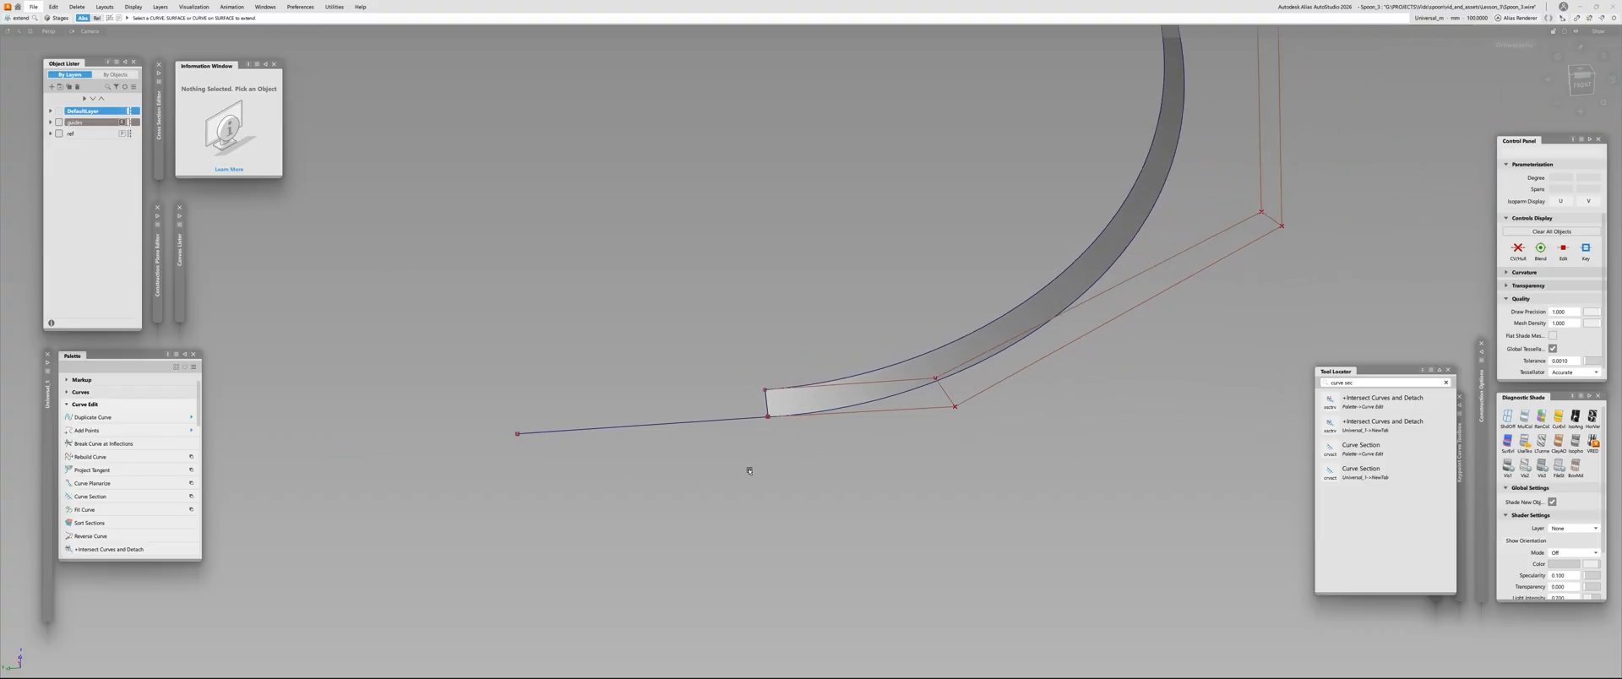
key("r")
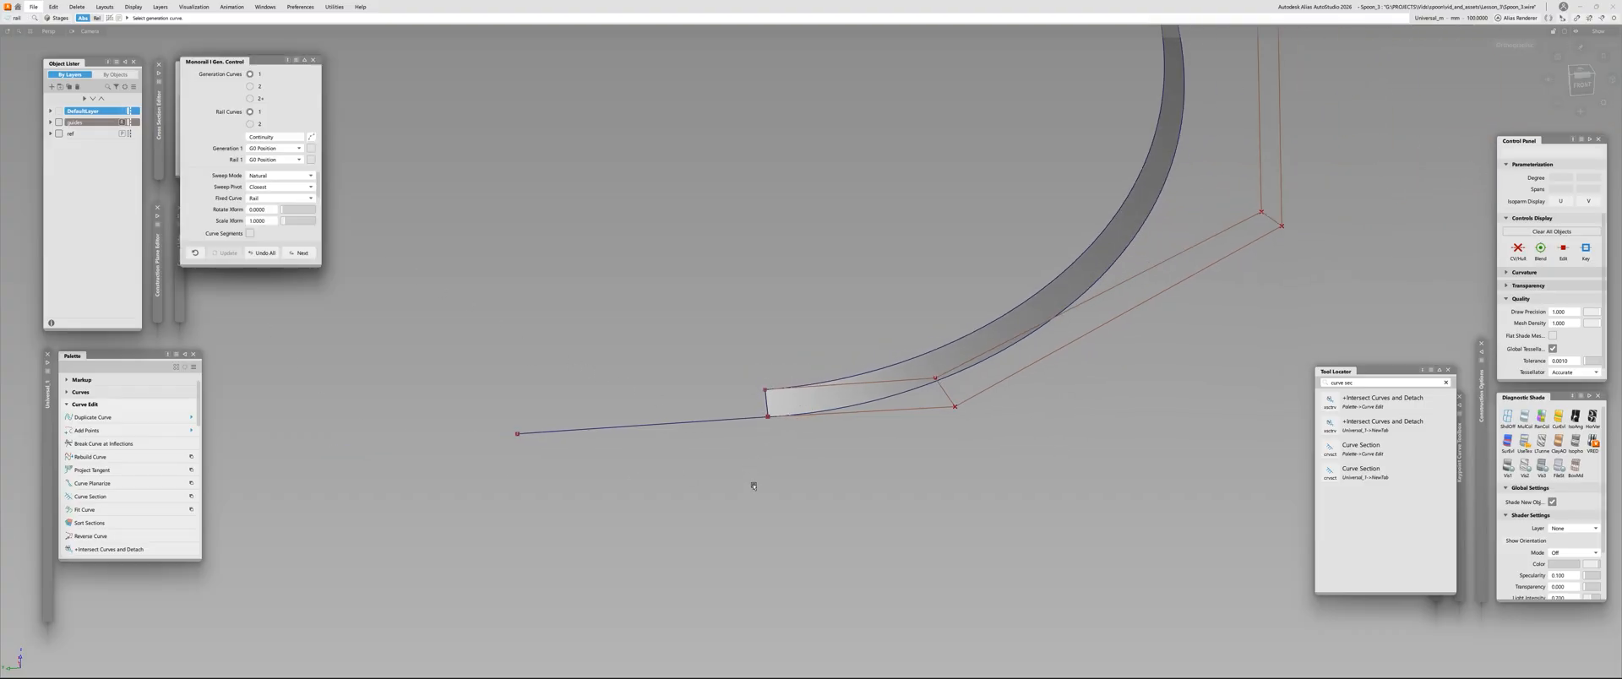
key("p")
key("r")
right_click_drag(980, 460, 778, 395, "alt+shift")
left_click_drag(778, 395, 805, 353, "alt+shift")
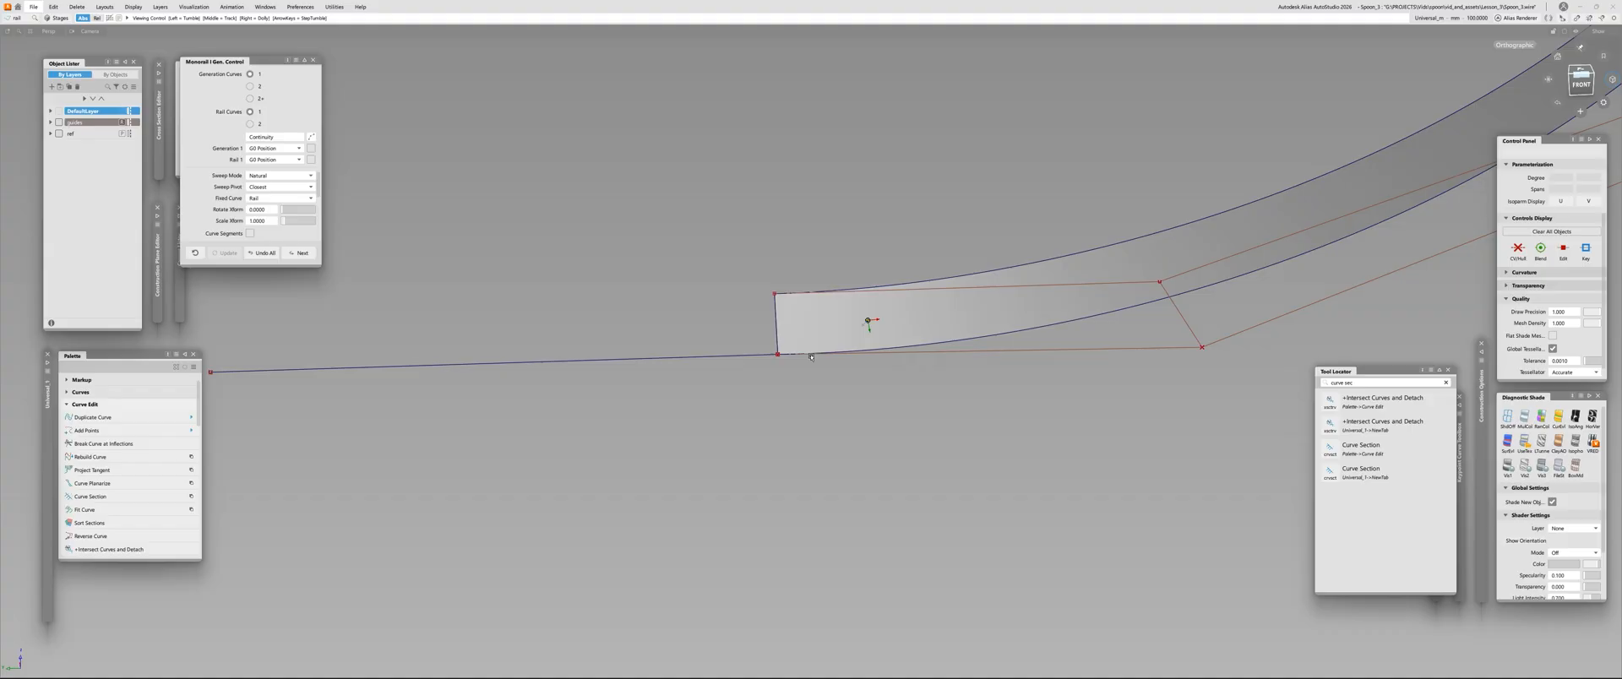
middle_click_drag(805, 353, 898, 369, "alt+shift")
right_click_drag(898, 370, 876, 425, "alt+shift")
left_click_drag(877, 425, 836, 413, "alt+shift")
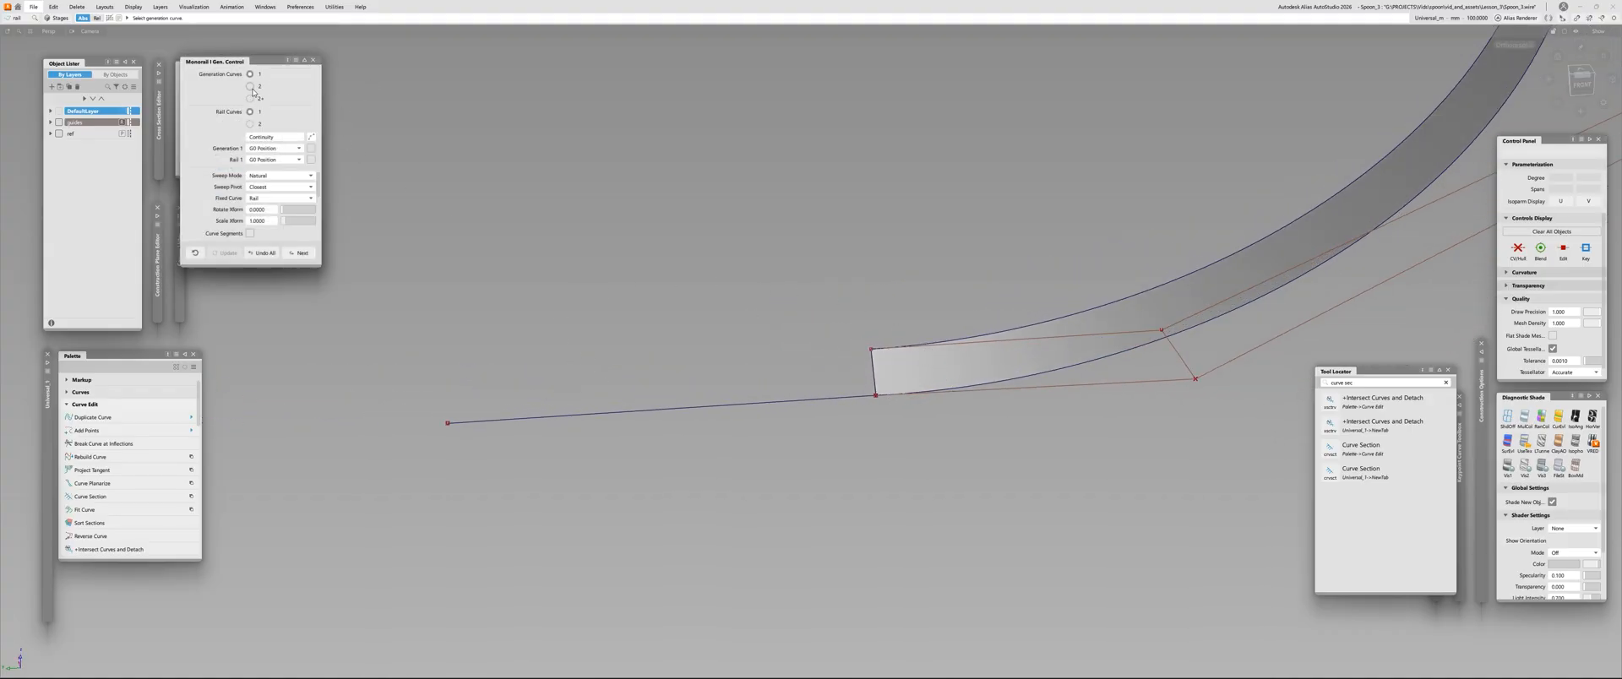
left_click(875, 379)
left_click(810, 399)
mouse_move(794, 394)
left_mouse_down("alt+shift")
mouse_move(675, 374)
mouse_move(685, 354)
left_mouse_up("alt+shift")
mouse_move(716, 414)
left_mouse_down("ctrl+shift")
mouse_move(716, 355)
mouse_move(715, 397)
left_mouse_up("ctrl+shift")
left_click(725, 380)
left_click(748, 313)
left_click_drag(747, 312, 952, 423, "alt+shift")
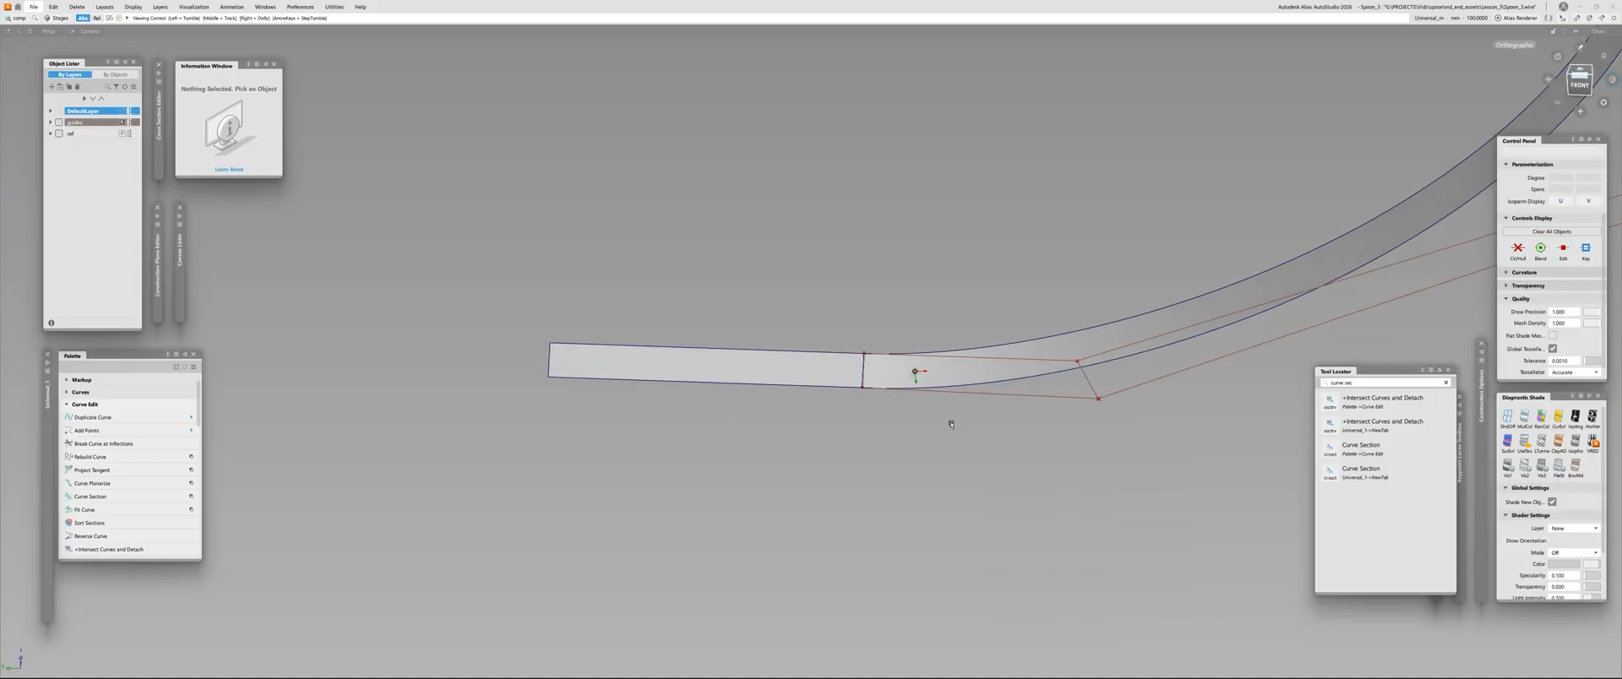
right_click_drag(952, 423, 870, 359, "alt+shift")
left_click_drag(870, 359, 843, 370, "alt+shift")
Search the tools for "project tan" and start Project Tangent with the Tangent transform control
key("ctrl+f")
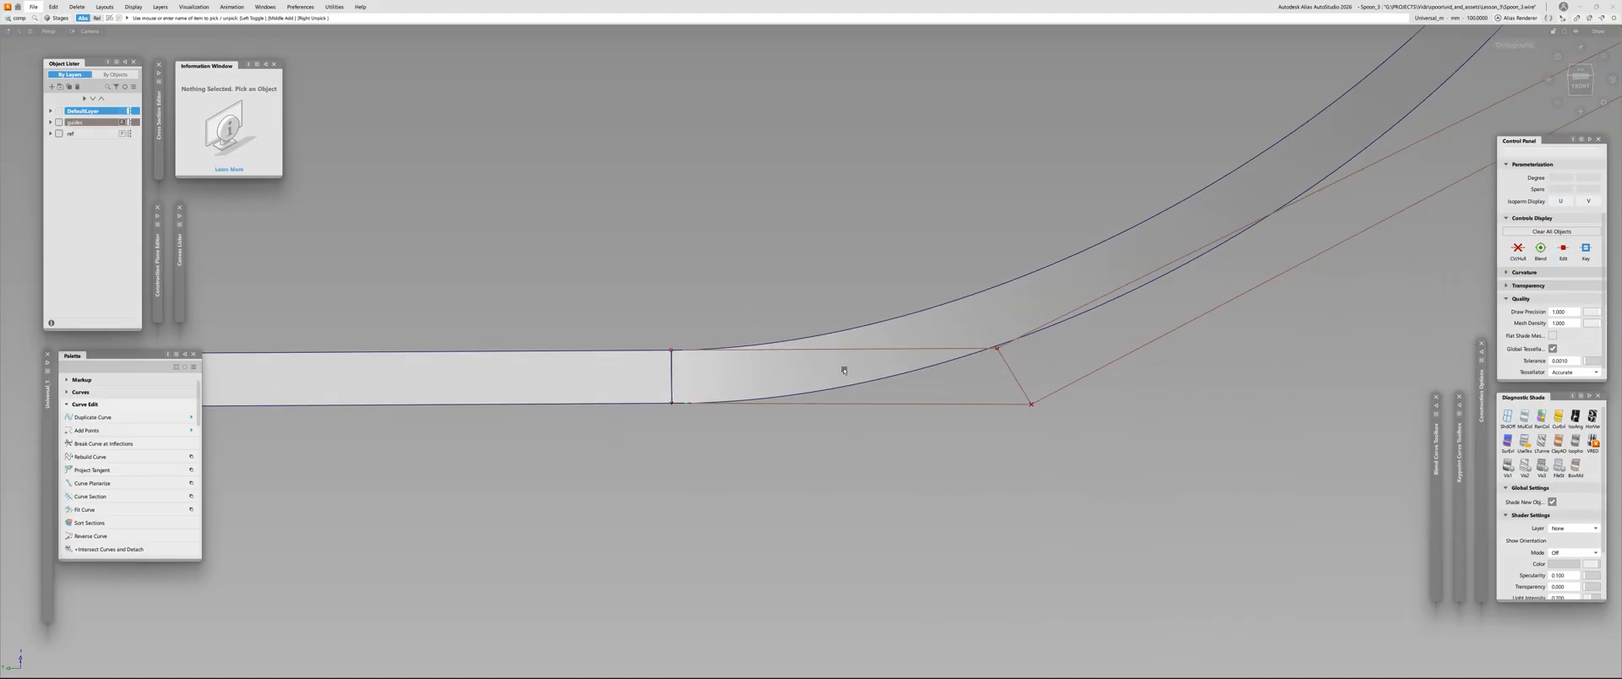
key("ctrl+f")
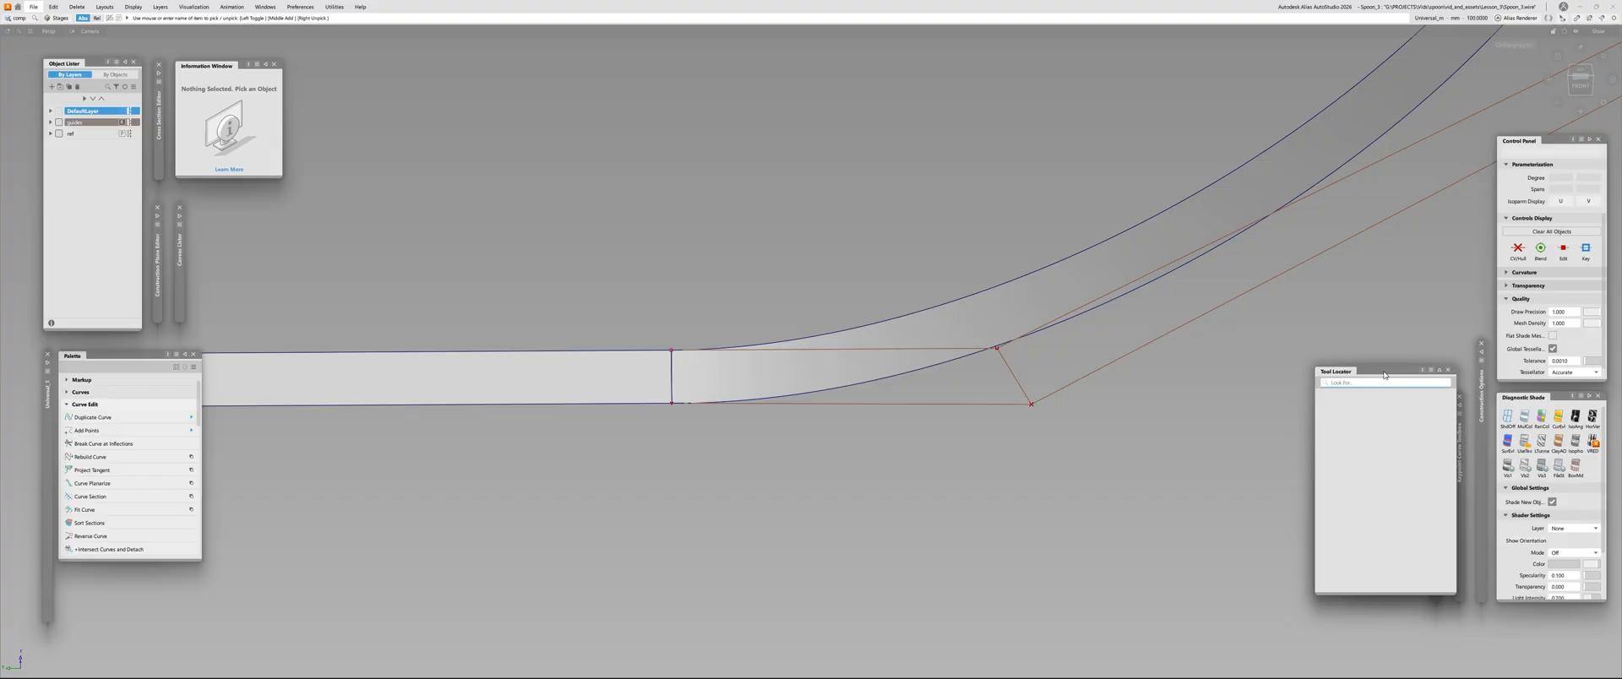
left_click_drag(1384, 375, 1039, 272)
left_click(1102, 267)
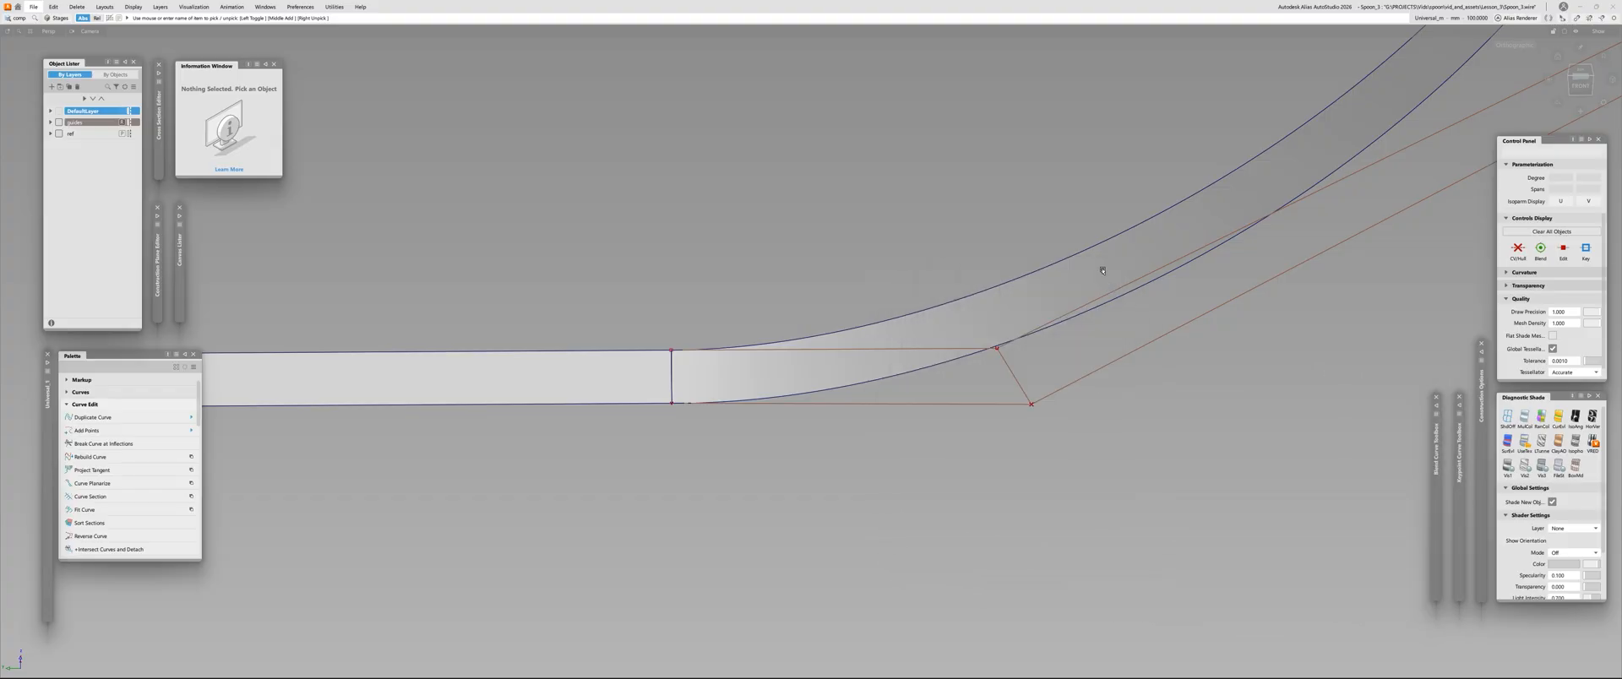
key("ctrl+f")
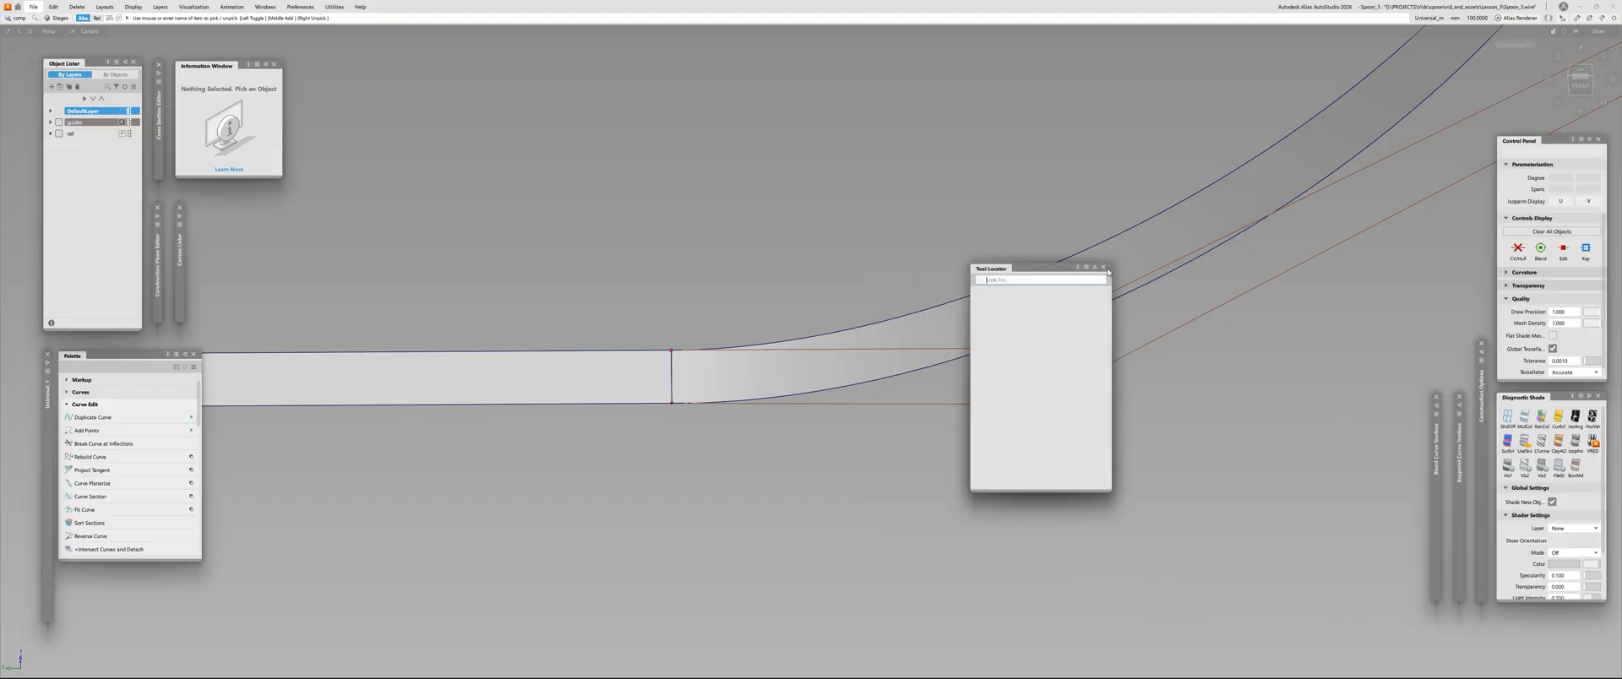
type("pro")
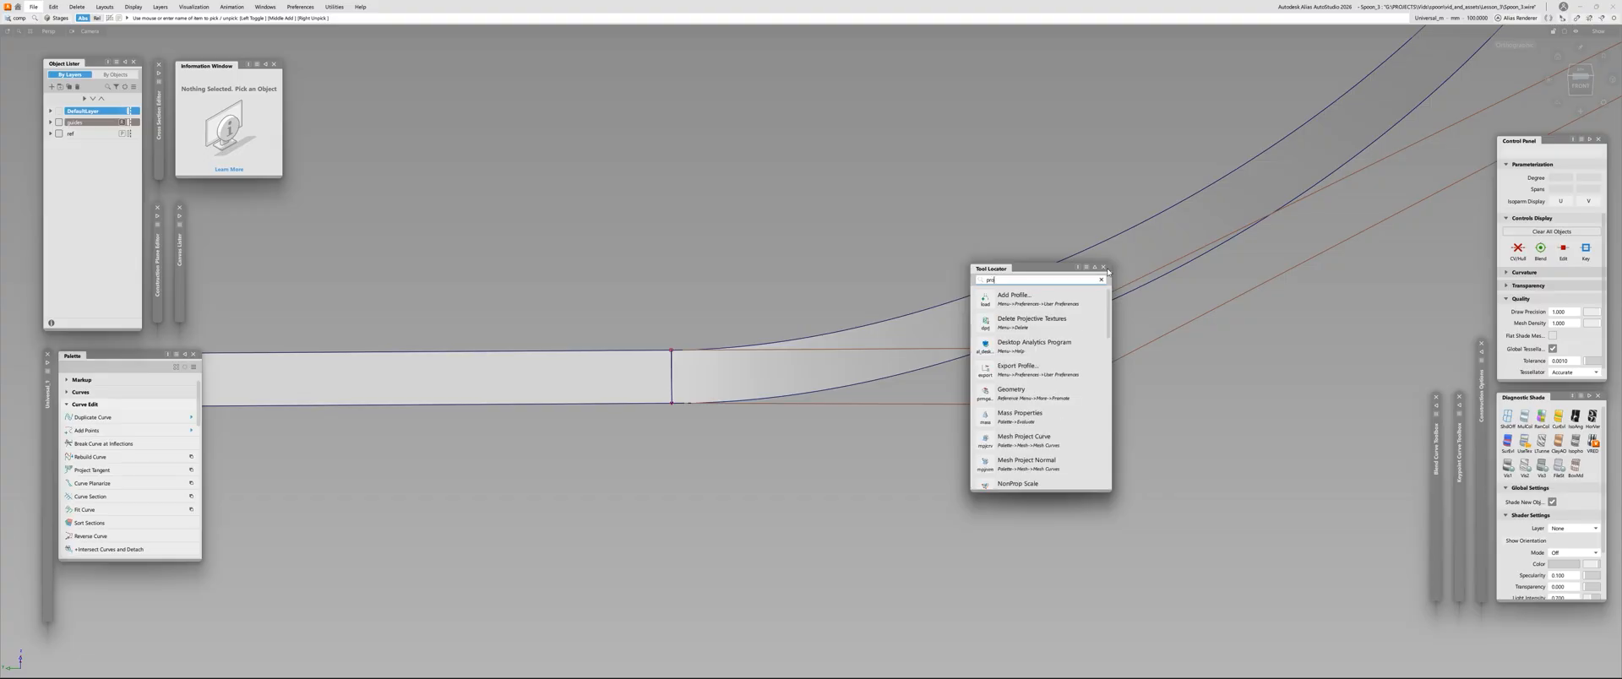
type("ject tan")
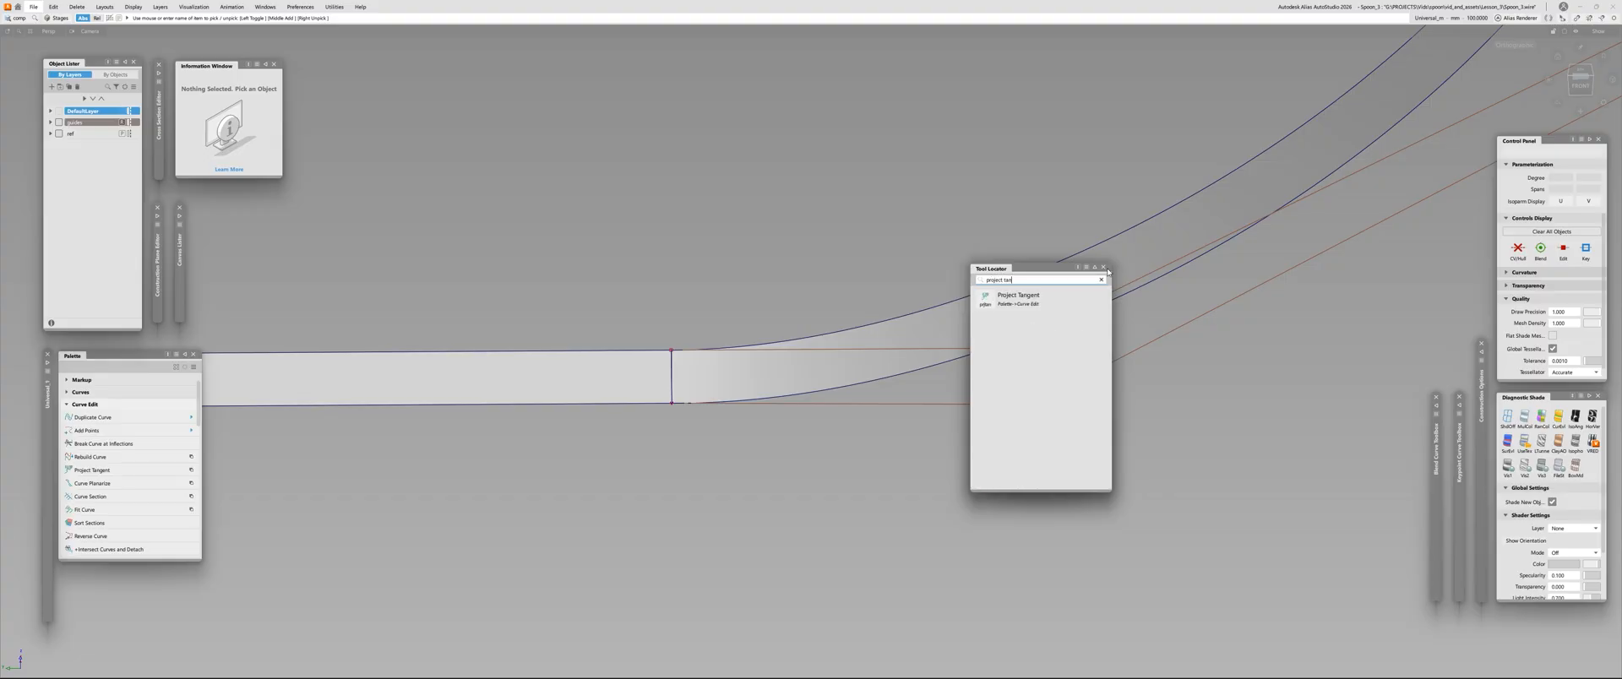
left_click(1036, 295)
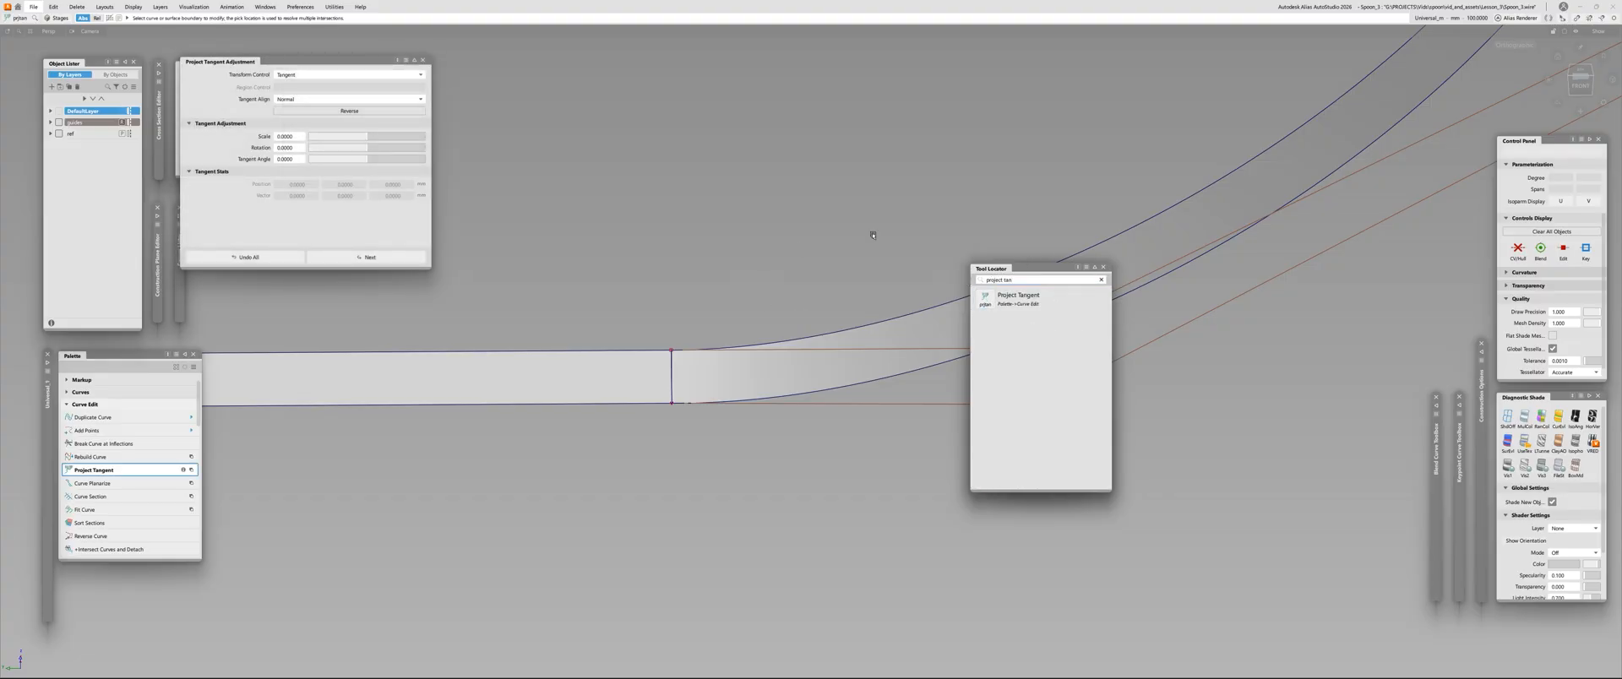
left_click_drag(1037, 270, 1317, 339)
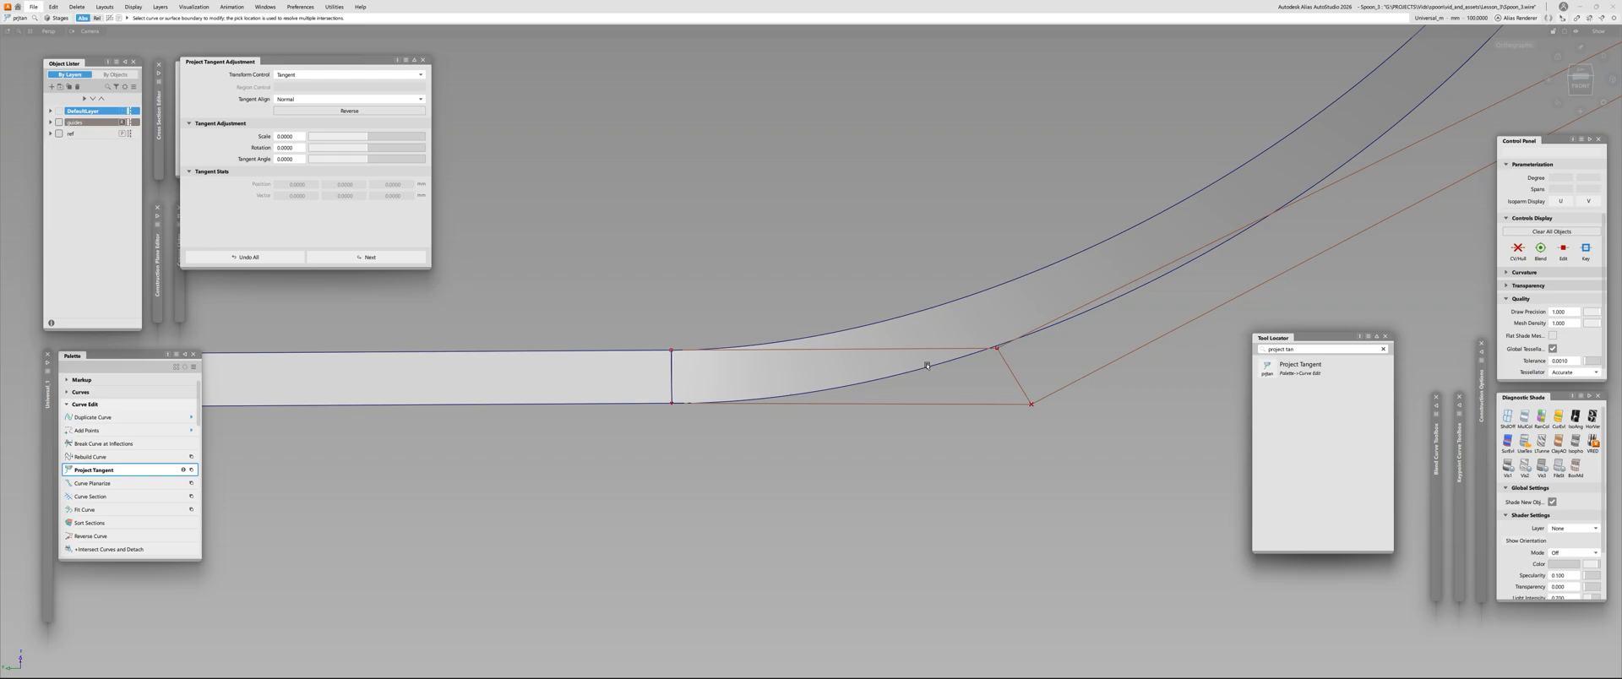
Project the tangent of the profile curve's seam end onto the flat helper strip
left_click(824, 392)
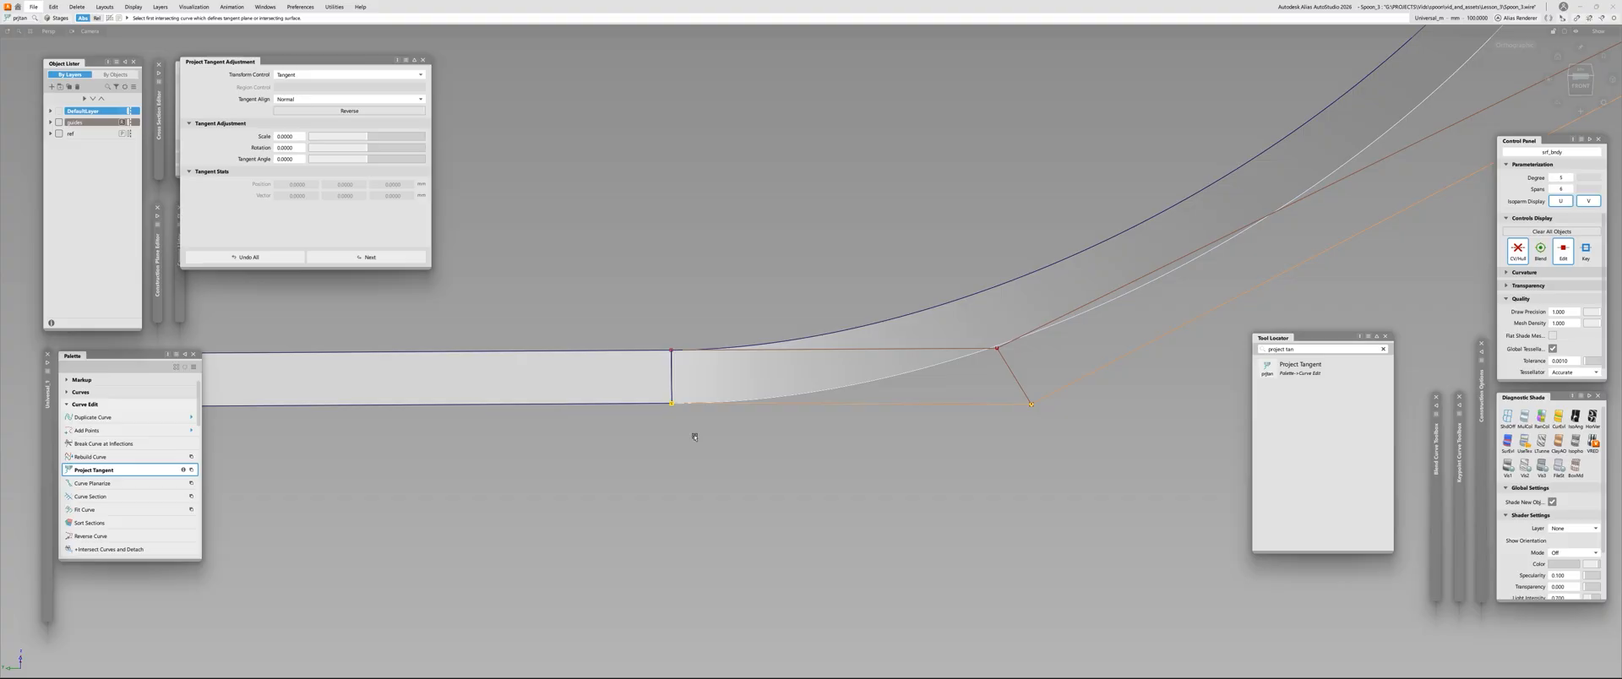
middle_click_drag(569, 376, 686, 388, "alt+shift")
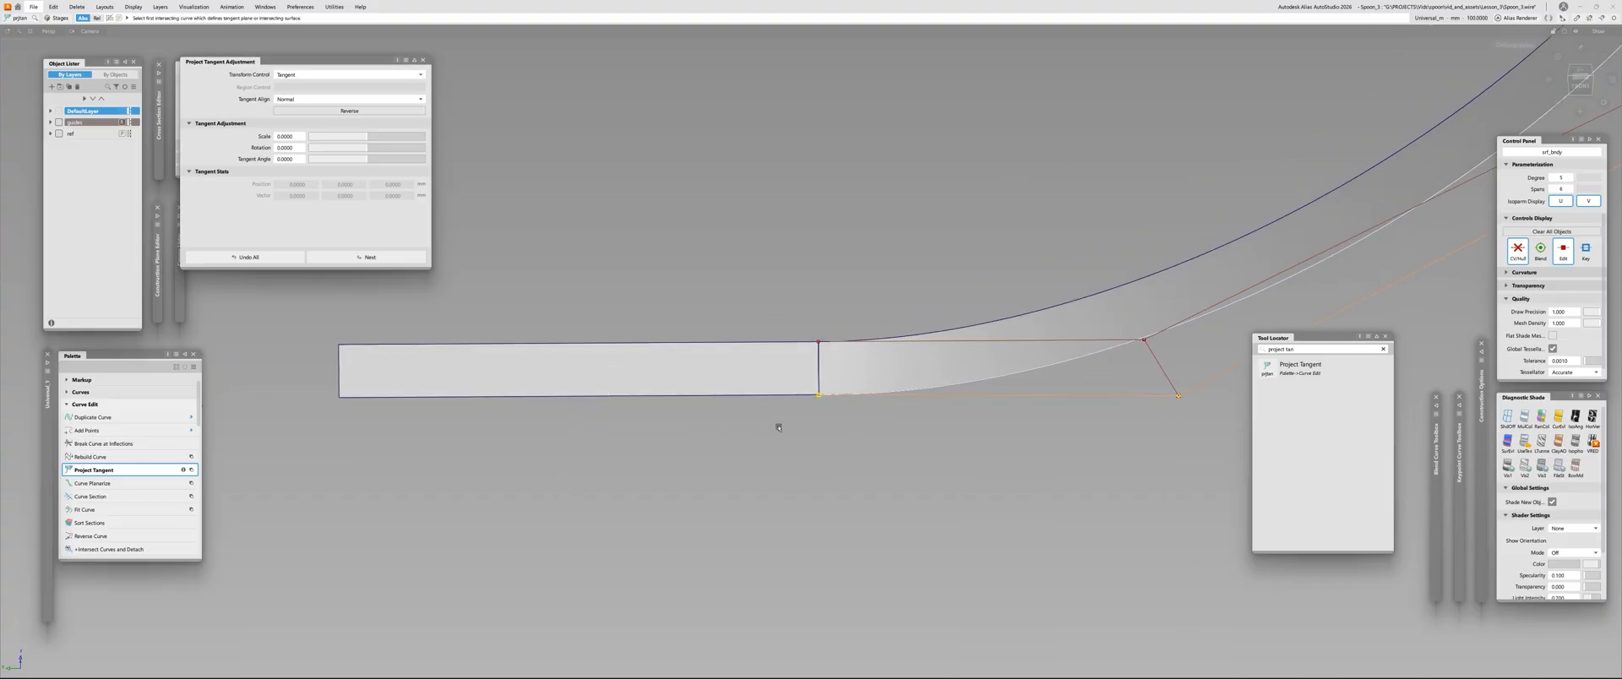
left_click(691, 397)
left_click_drag(690, 399, 727, 402, "alt+shift")
left_click_drag(726, 401, 724, 427, "ctrl+shift")
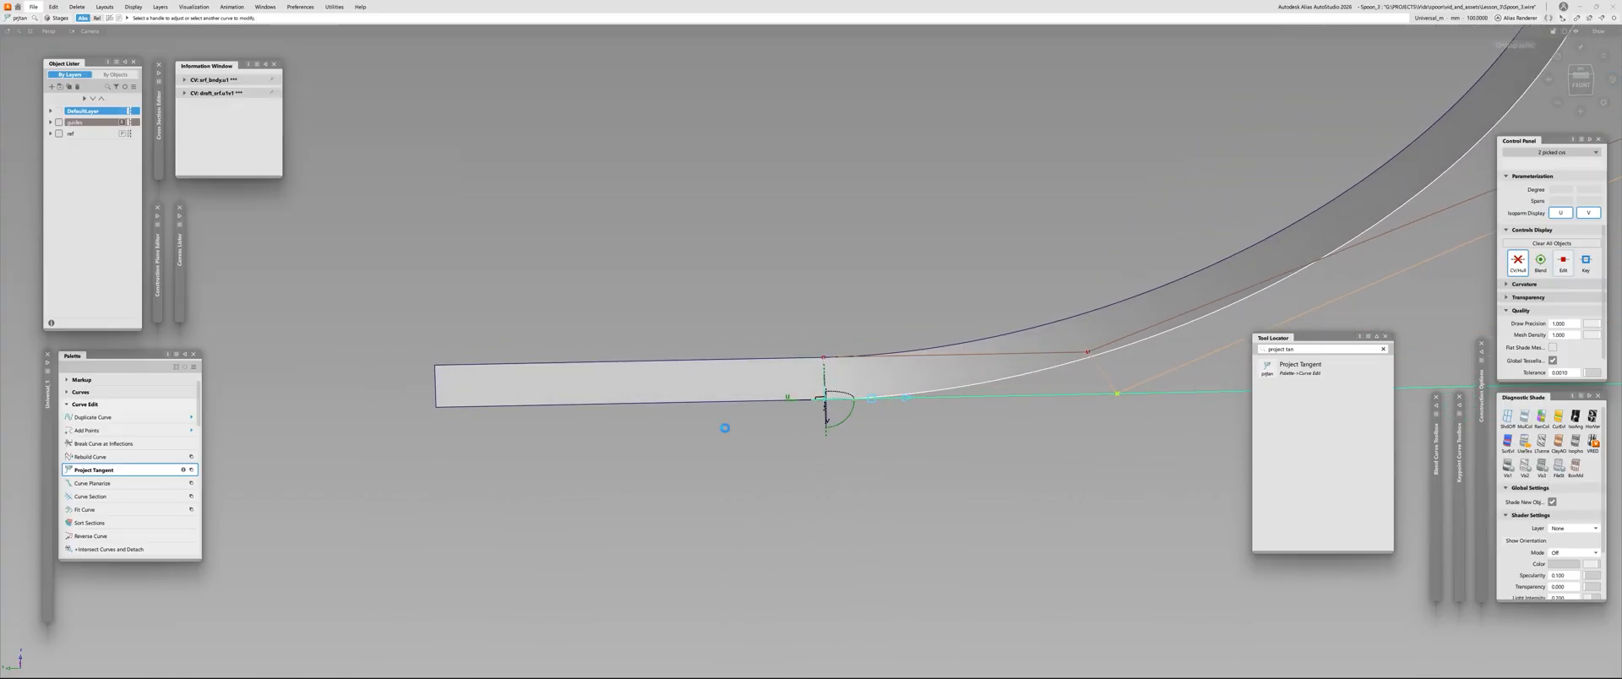
Delete the flat helper strip and mirror-duplicate the draft surface across the spoon's centreline
left_click(684, 381)
key("Delete")
left_click(913, 390)
left_click_drag(941, 279, 474, 315, "ctrl+shift")
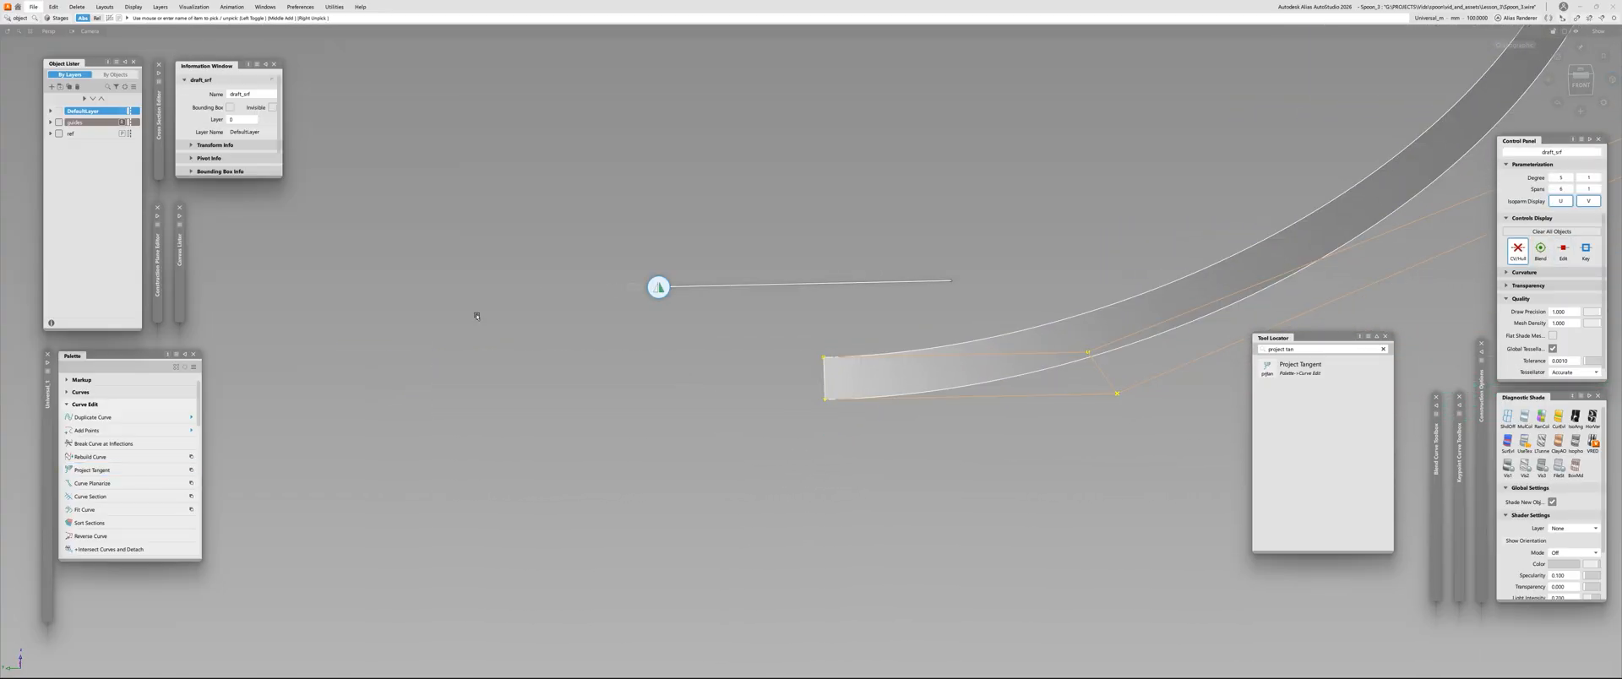
left_click(823, 372)
left_click_drag(727, 512, 883, 453, "alt+shift")
Select the mirrored draft surface and delete it, keeping only the original half
left_click_drag(646, 328, 362, 470, "ctrl+shift")
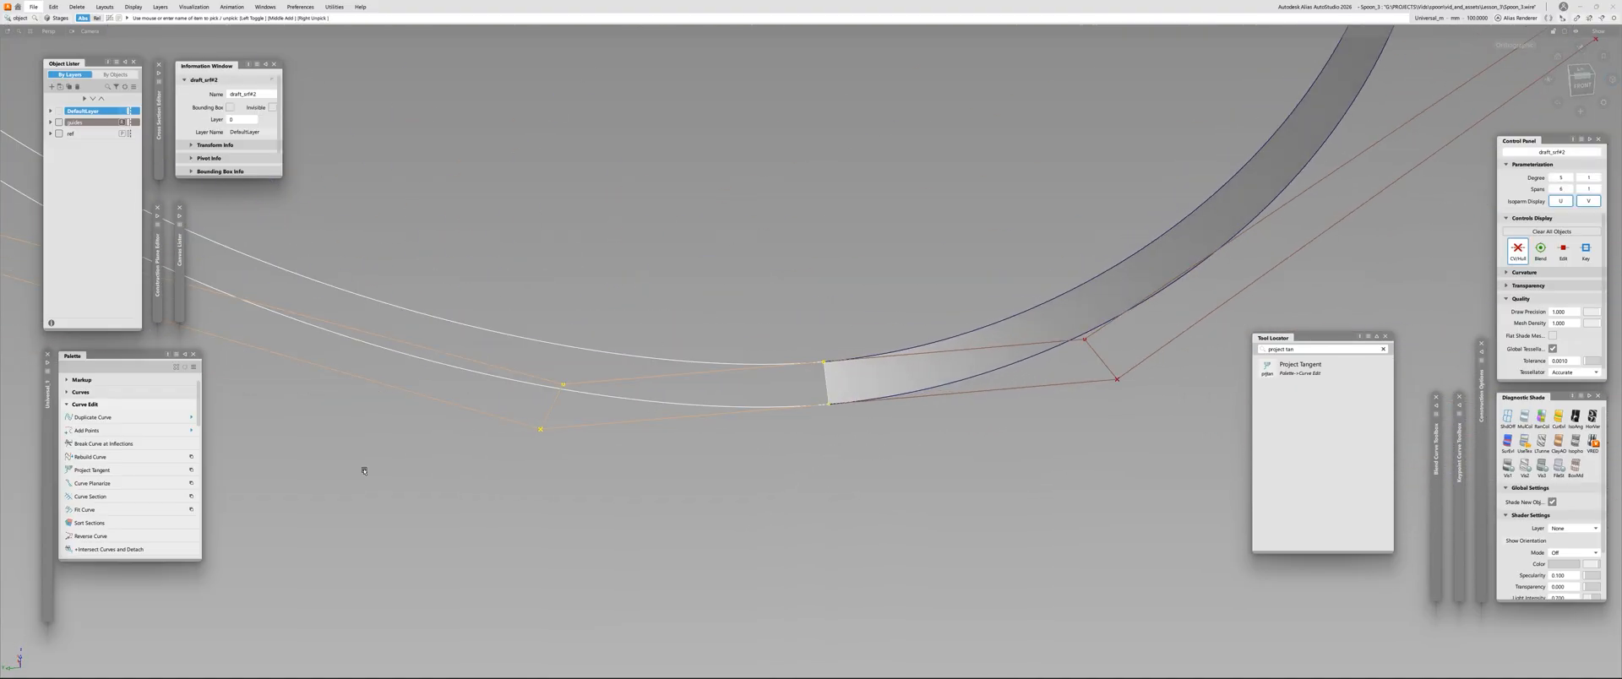
key("Delete")
right_click_drag(362, 471, 93, 414, "alt+shift")
left_click_drag(93, 414, 598, 546, "alt+shift")
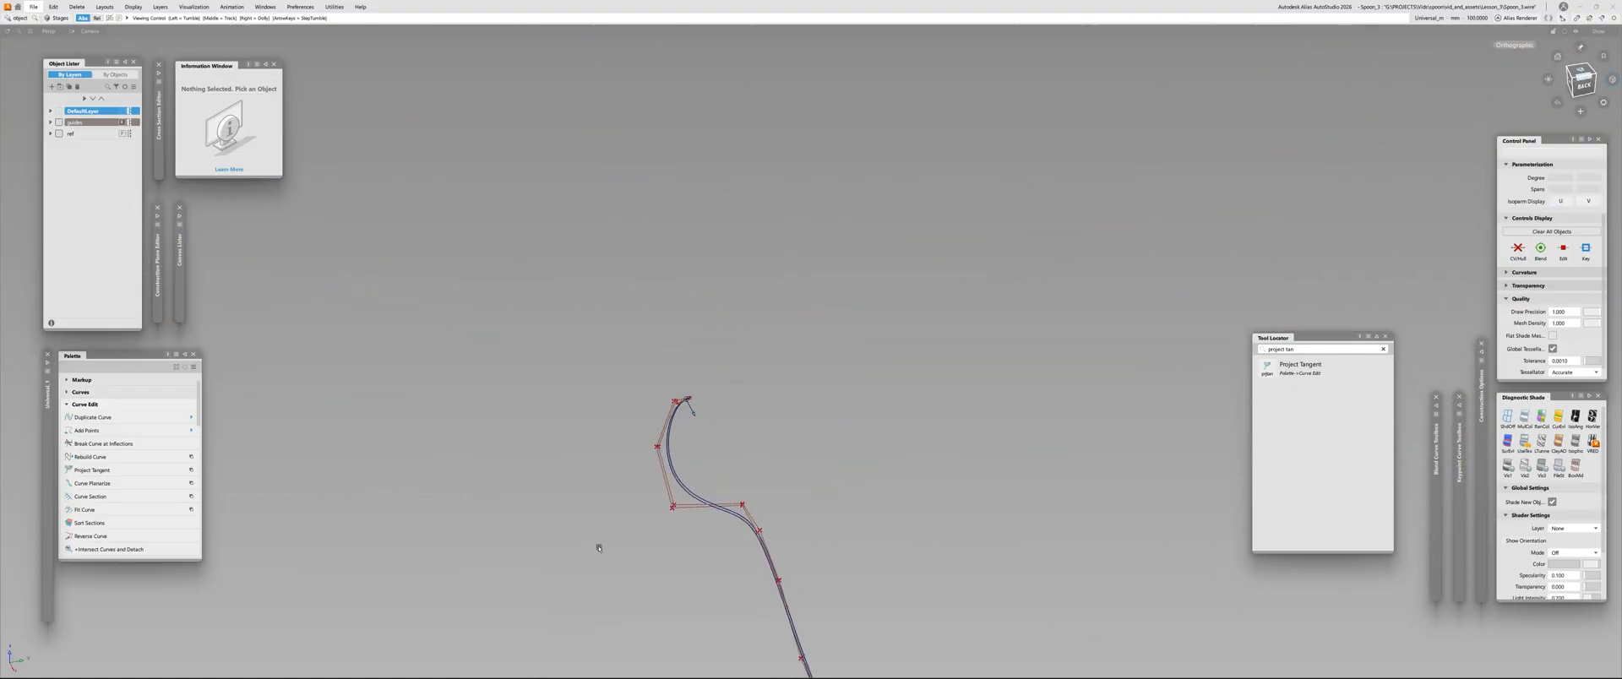
At the handle end, mirror-duplicate the draft surface and evaluate surface continuity between the two halves at the seam
middle_click_drag(597, 546, 435, 268, "alt+shift")
right_click_drag(731, 524, 845, 490, "alt+shift")
right_click_drag(540, 279, 688, 411, "alt+shift")
left_click_drag(685, 411, 811, 415, "alt+shift")
key("ctrl+m")
left_click(792, 391)
key("ctrl+shift+c")
left_click(740, 394)
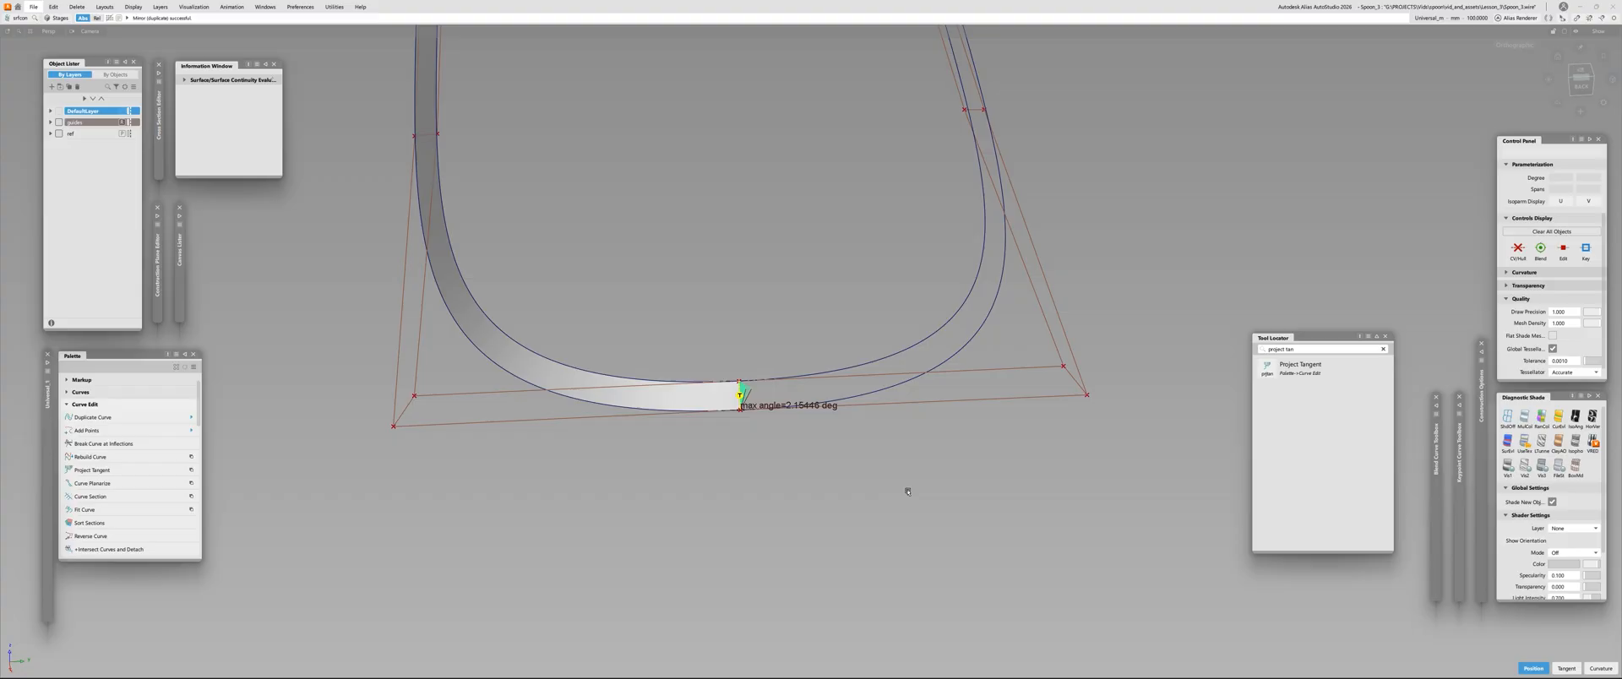
Delete the mirrored half and the continuity check at the handle end
left_click_drag(905, 489, 901, 422, "ctrl+shift")
left_click_drag(890, 337, 1054, 545)
key("Delete")
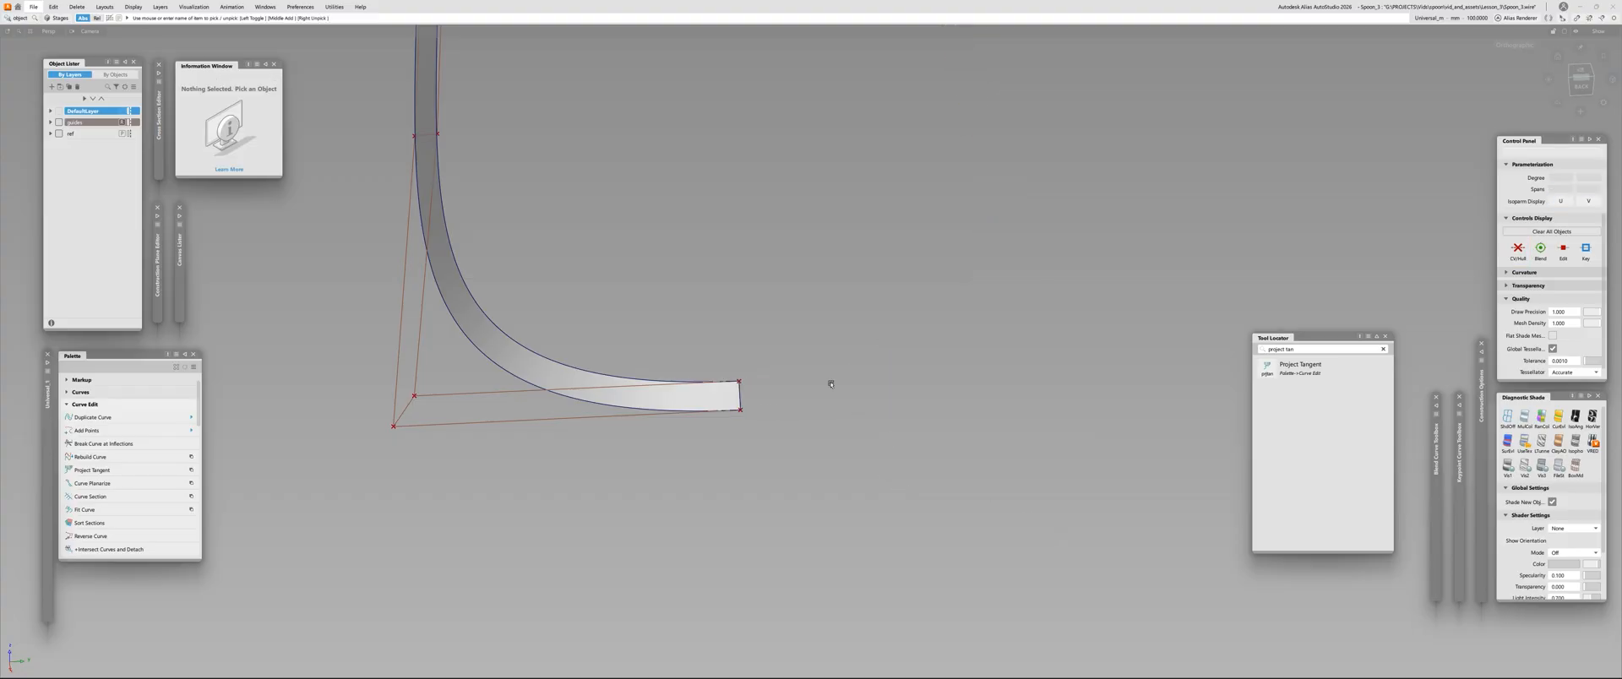
Apply a symmetric alignment to the draft surface's end edge on the centre plane at the handle end
left_click_drag(829, 380, 718, 402)
left_click(881, 326, "ctrl+shift")
left_click_drag(881, 326, 880, 408, "ctrl+shift")
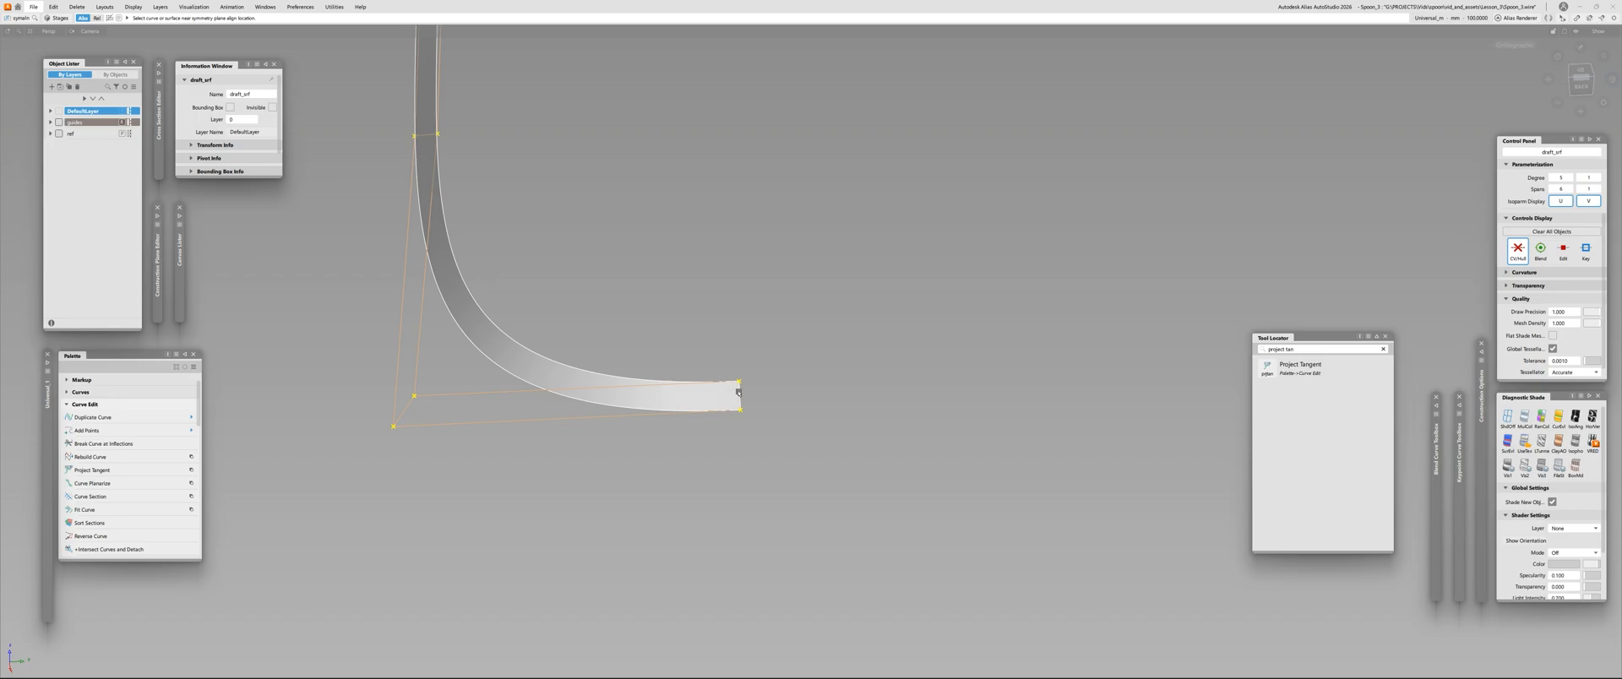
left_click(740, 392)
left_click_drag(659, 492, 671, 461, "alt+shift")
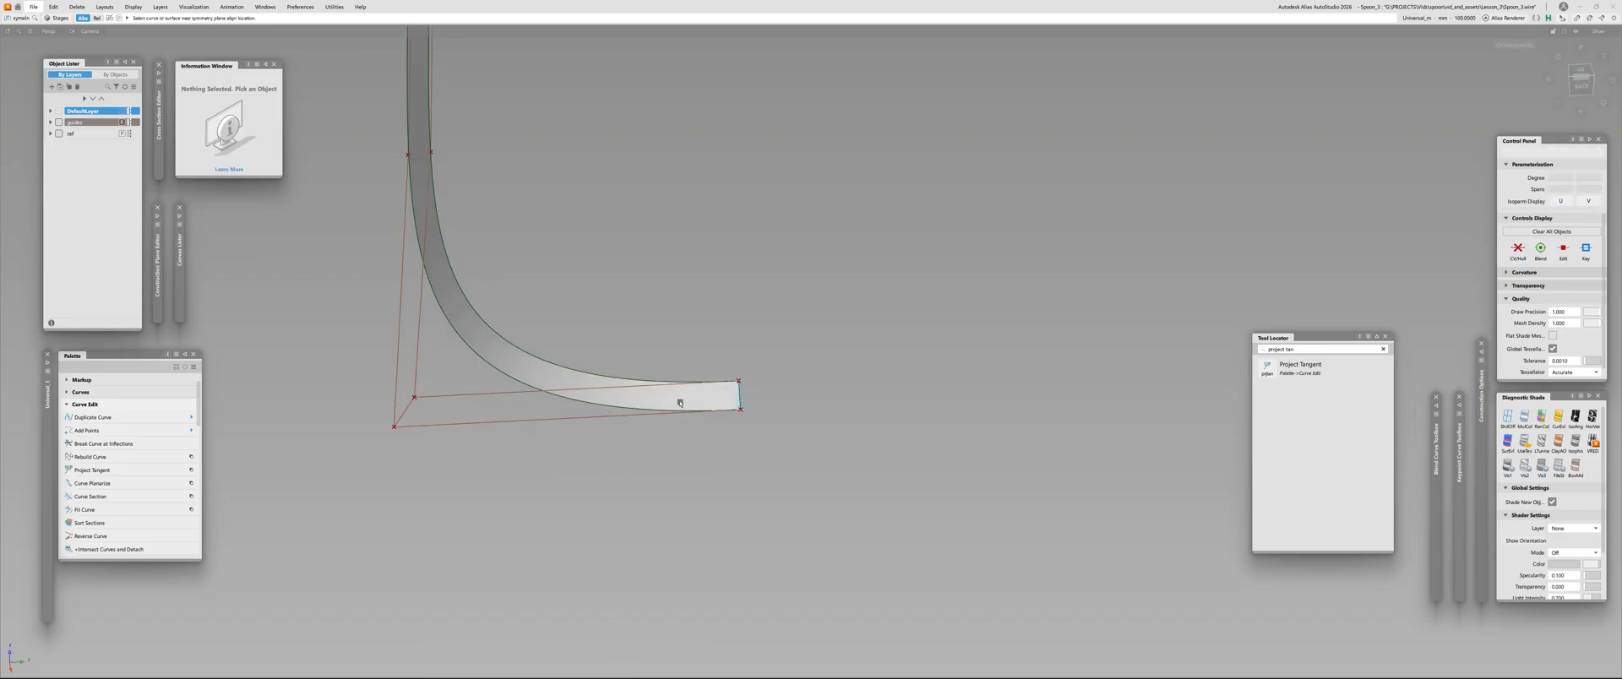
Mirror-duplicate the aligned draft surface across the centreline at the handle end
left_click(681, 402)
left_click_drag(611, 359, 676, 360, "ctrl+shift")
left_click(736, 395)
mouse_move(515, 489)
left_mouse_down("alt+shift")
mouse_move(899, 478)
mouse_move(970, 305)
mouse_move(592, 352)
mouse_move(583, 379)
left_mouse_up("alt+shift")
left_click(495, 409)
left_click(642, 440)
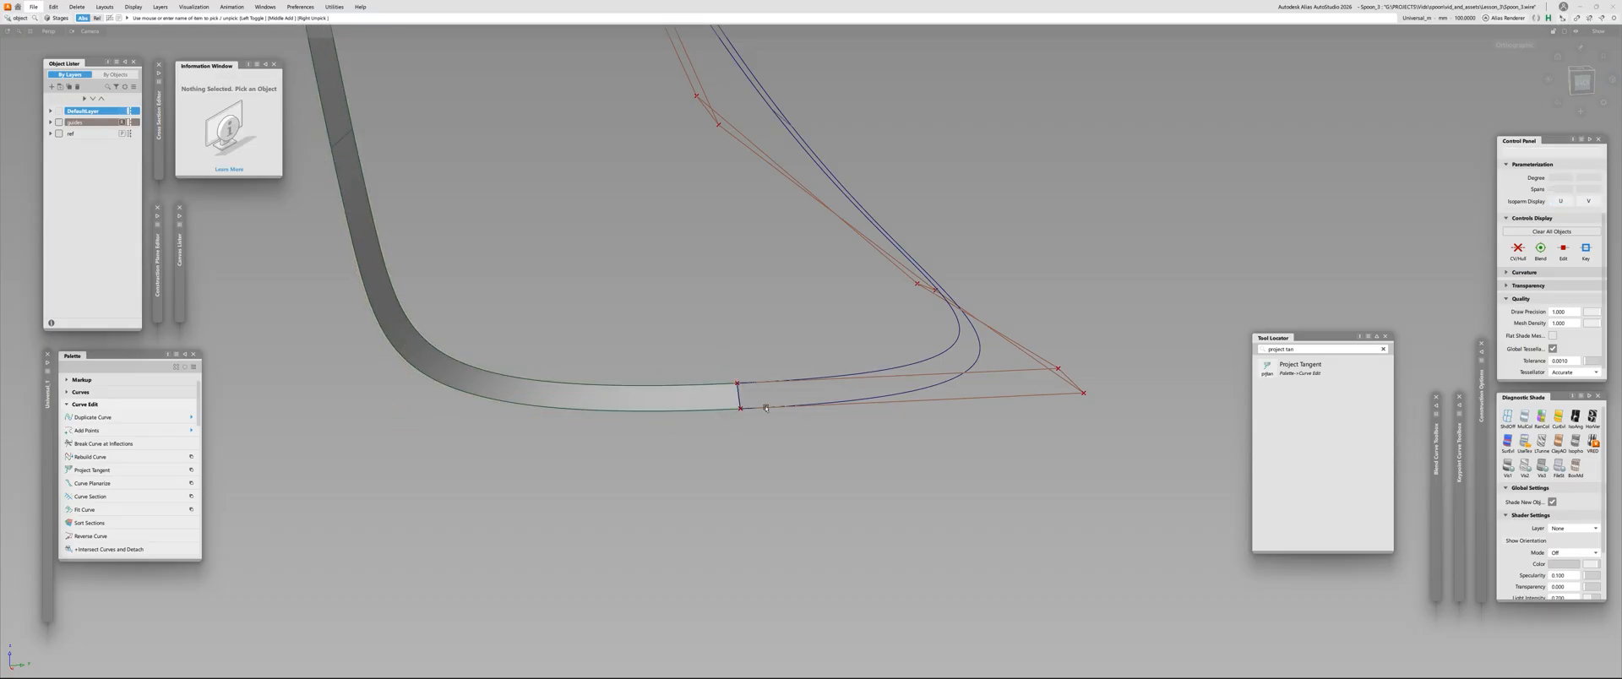
Hide the control points and hulls of the mirrored draft surface
left_click(763, 408)
left_click(751, 455)
left_click(654, 395)
left_click(809, 361)
left_click(832, 387)
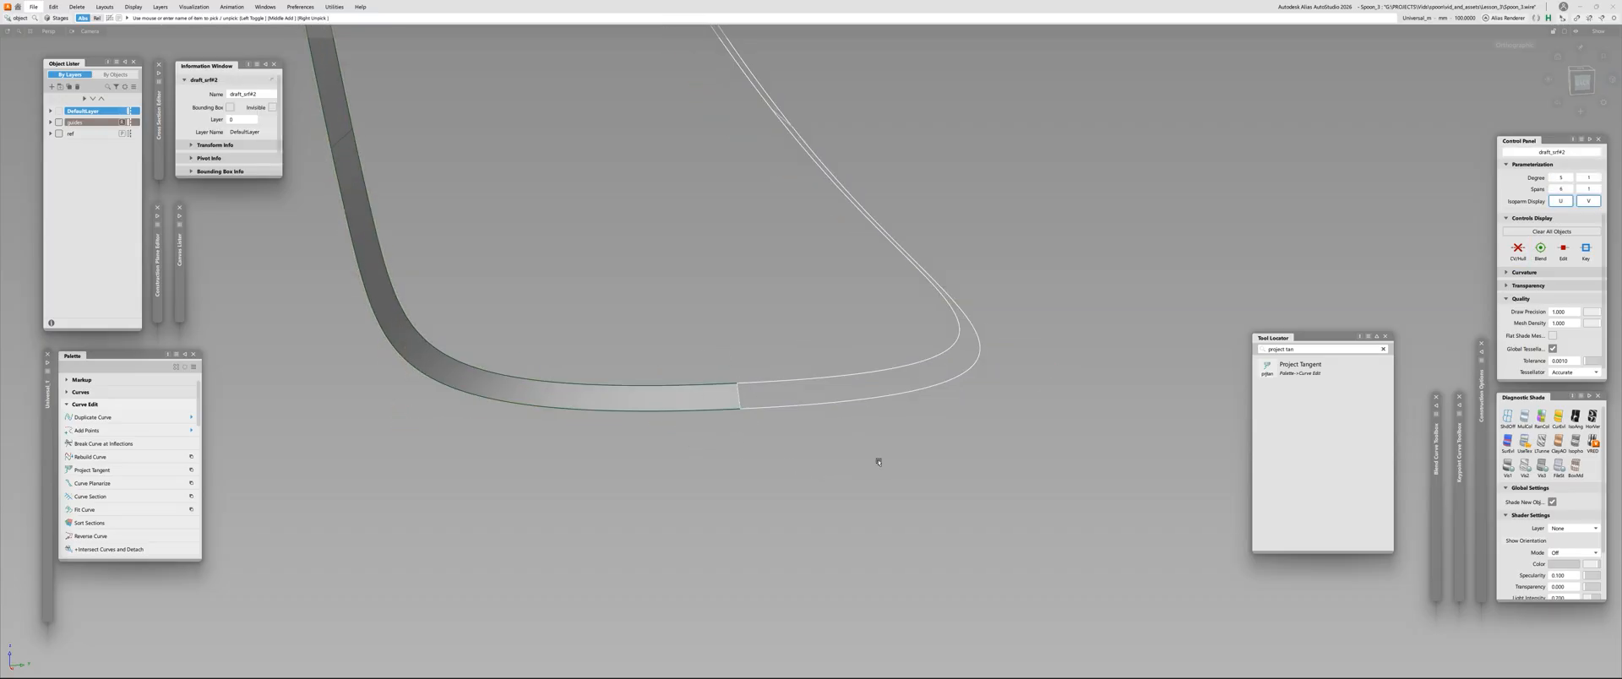
left_click(879, 459)
Remove the symmetric-align construction history from the original draft surface and delete the mirrored half
left_click(567, 398)
left_click(833, 348)
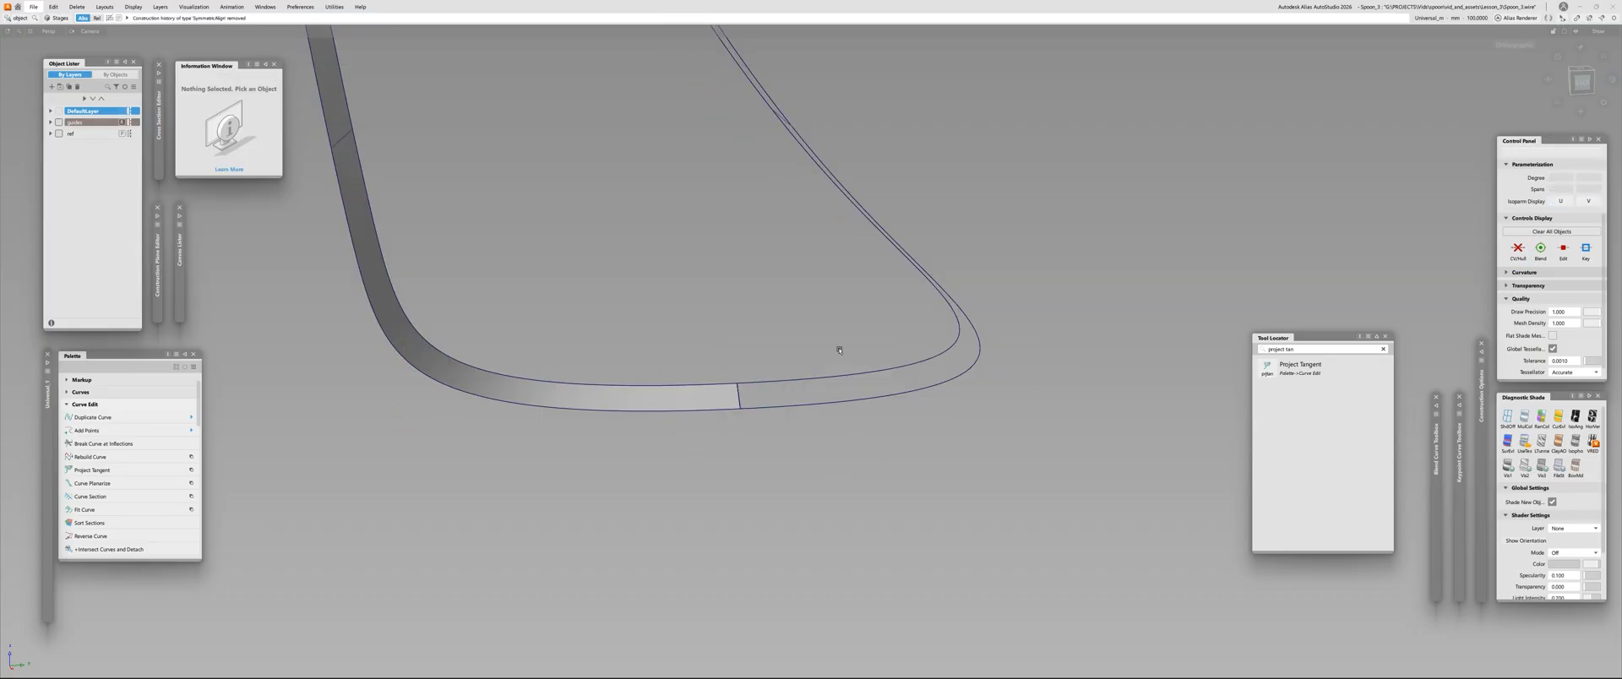
left_click(846, 375)
key("Delete")
Examine the spoon's complete edge strip in side profile, from the bowl tip to the handle end
right_click_drag(968, 542, 490, 507, "alt+shift")
left_click_drag(489, 507, 606, 263, "alt+shift")
right_click_drag(607, 263, 669, 311, "alt+shift")
middle_click_drag(669, 311, 778, 326, "alt+shift")
left_click_drag(778, 326, 659, 442, "alt+shift")
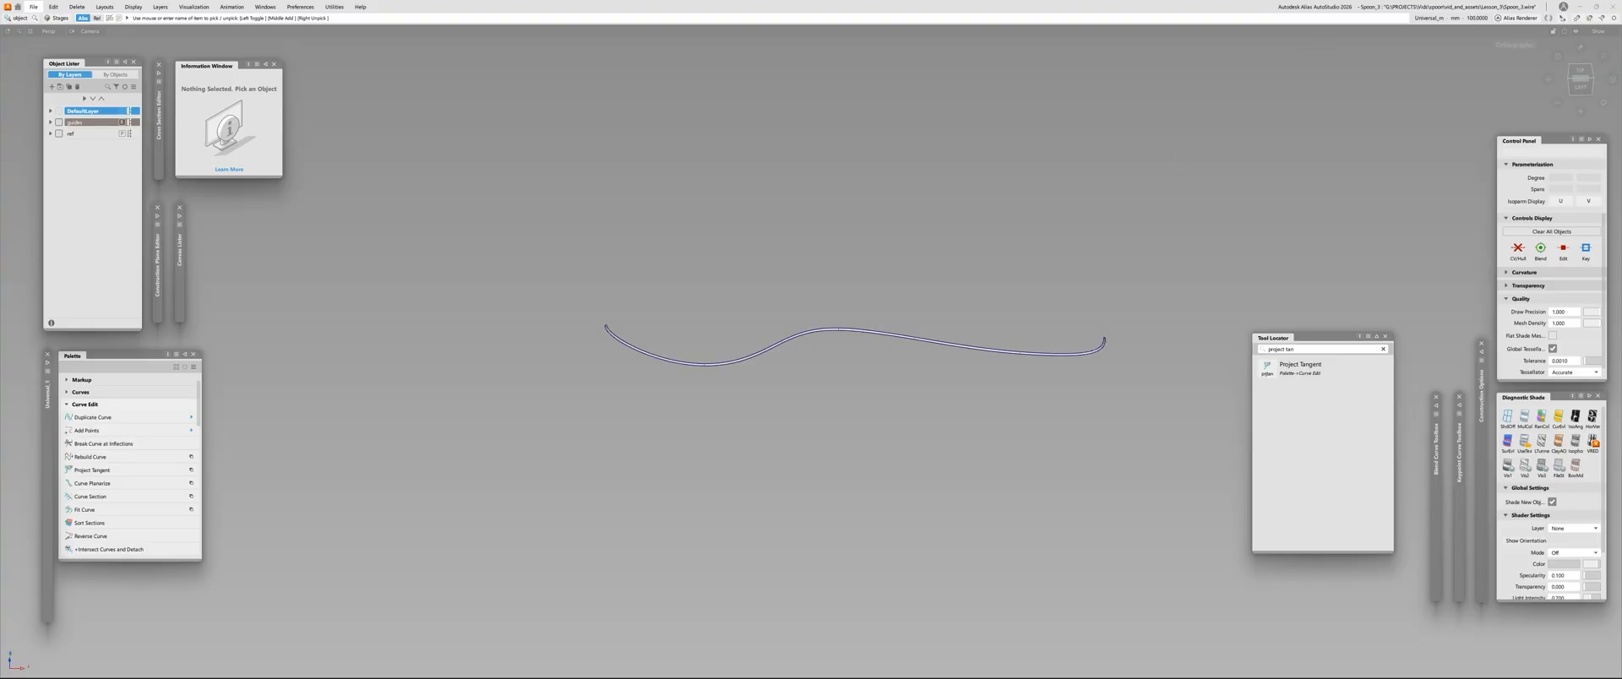
Mirror-duplicate the draft surface across the centreline to form the closed spoon outline
left_click_drag(1124, 329, 1205, 221, "alt+shift")
right_click_drag(851, 275, 811, 338, "alt+shift")
left_click_drag(718, 338, 708, 454, "alt+shift")
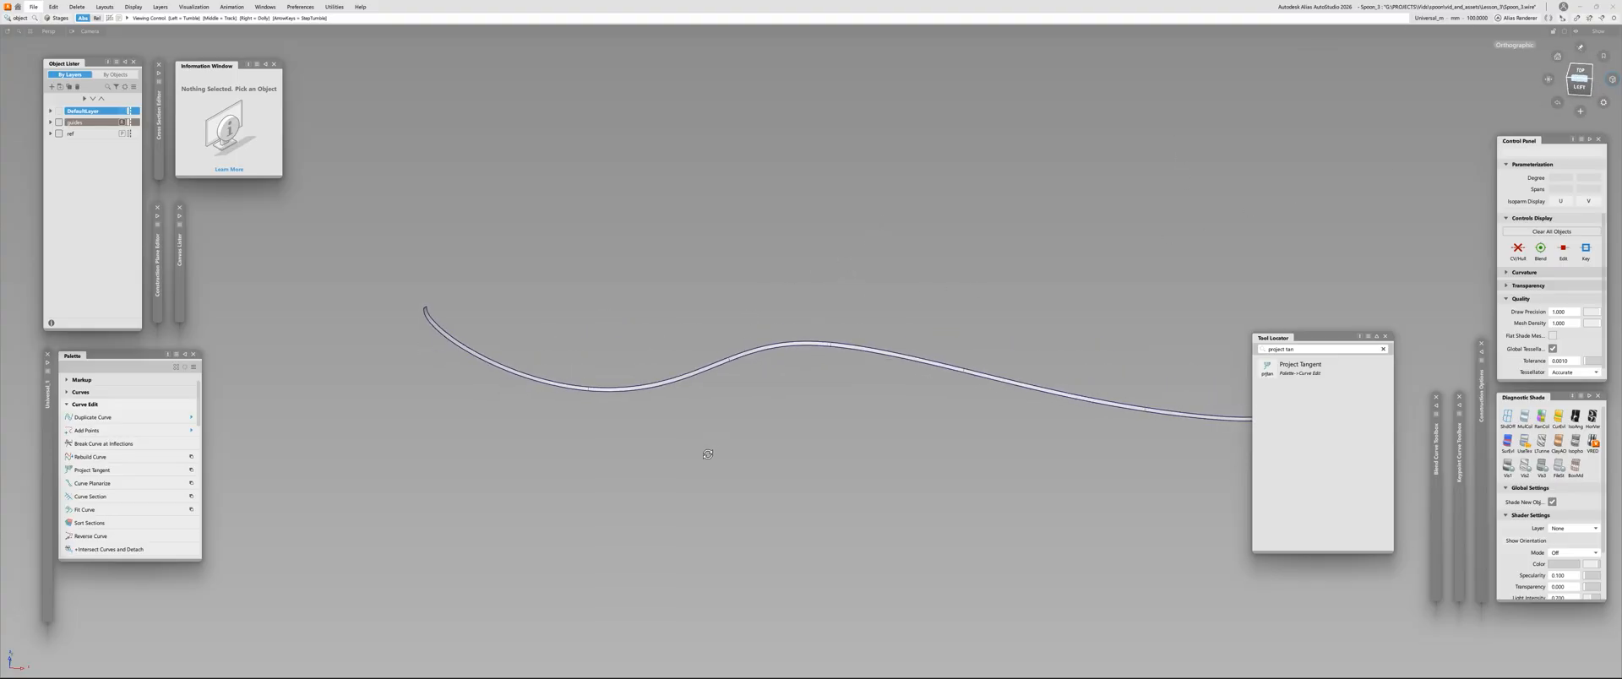
middle_click_drag(816, 416, 708, 449, "alt+shift")
left_click(586, 403)
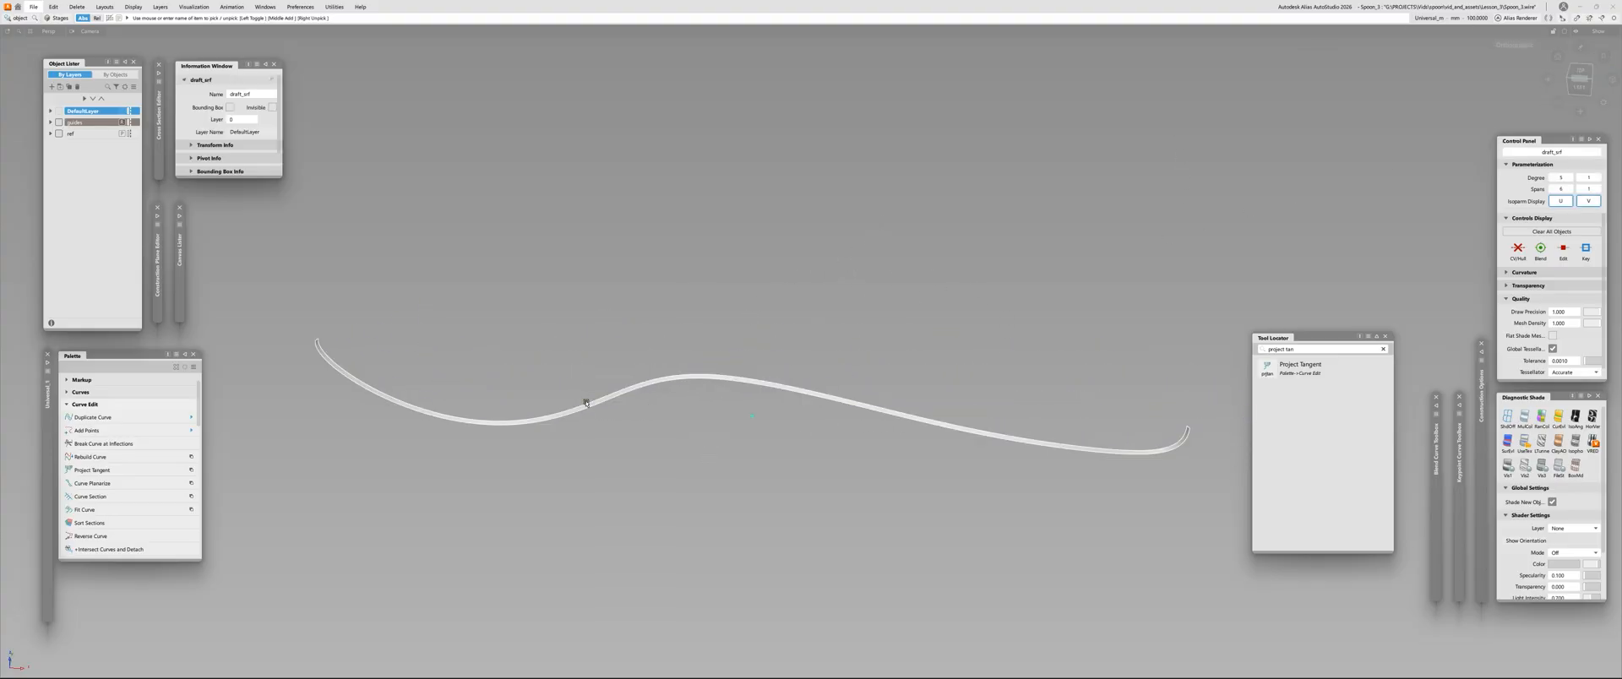
left_click(543, 347)
left_click_drag(543, 348, 539, 448, "alt+shift")
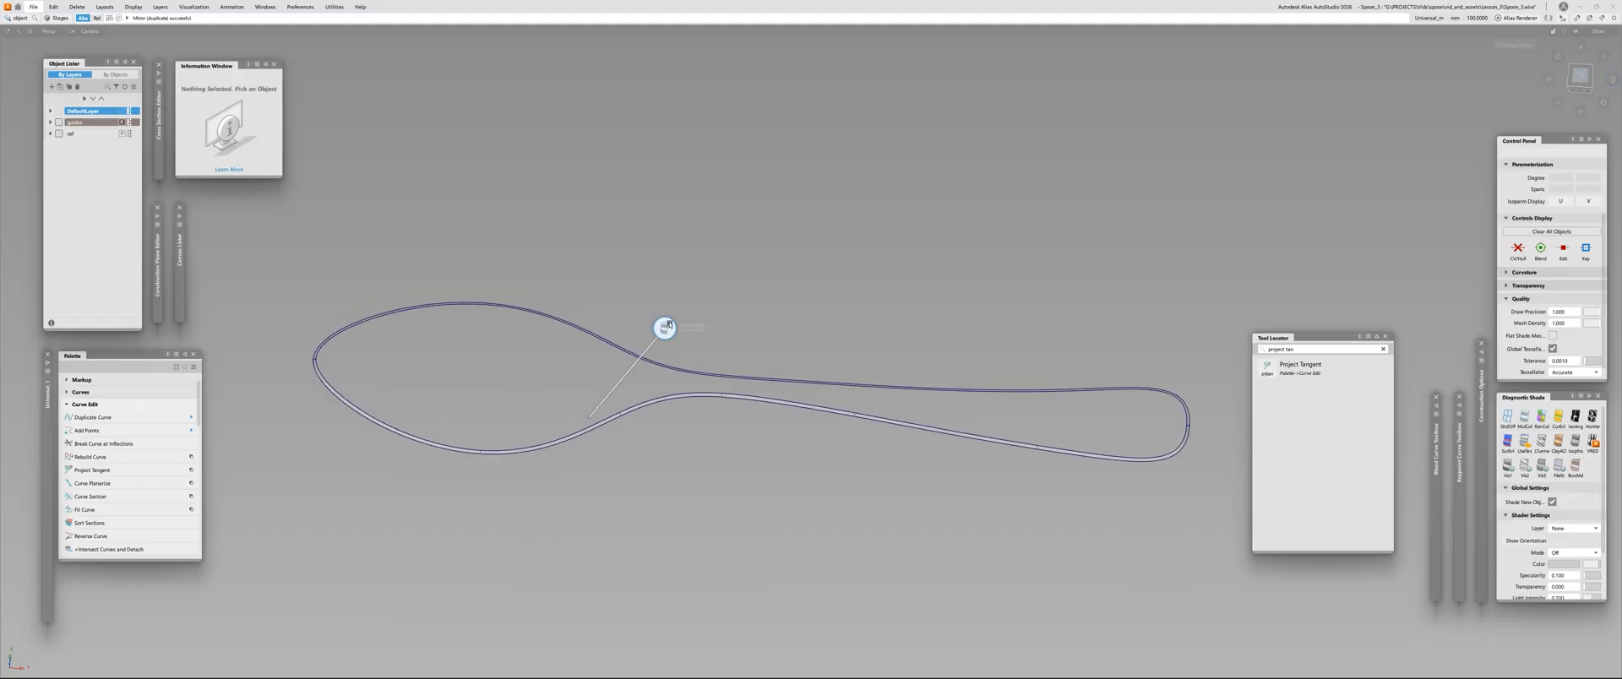
left_click_drag(666, 330, 532, 412, "alt+shift")
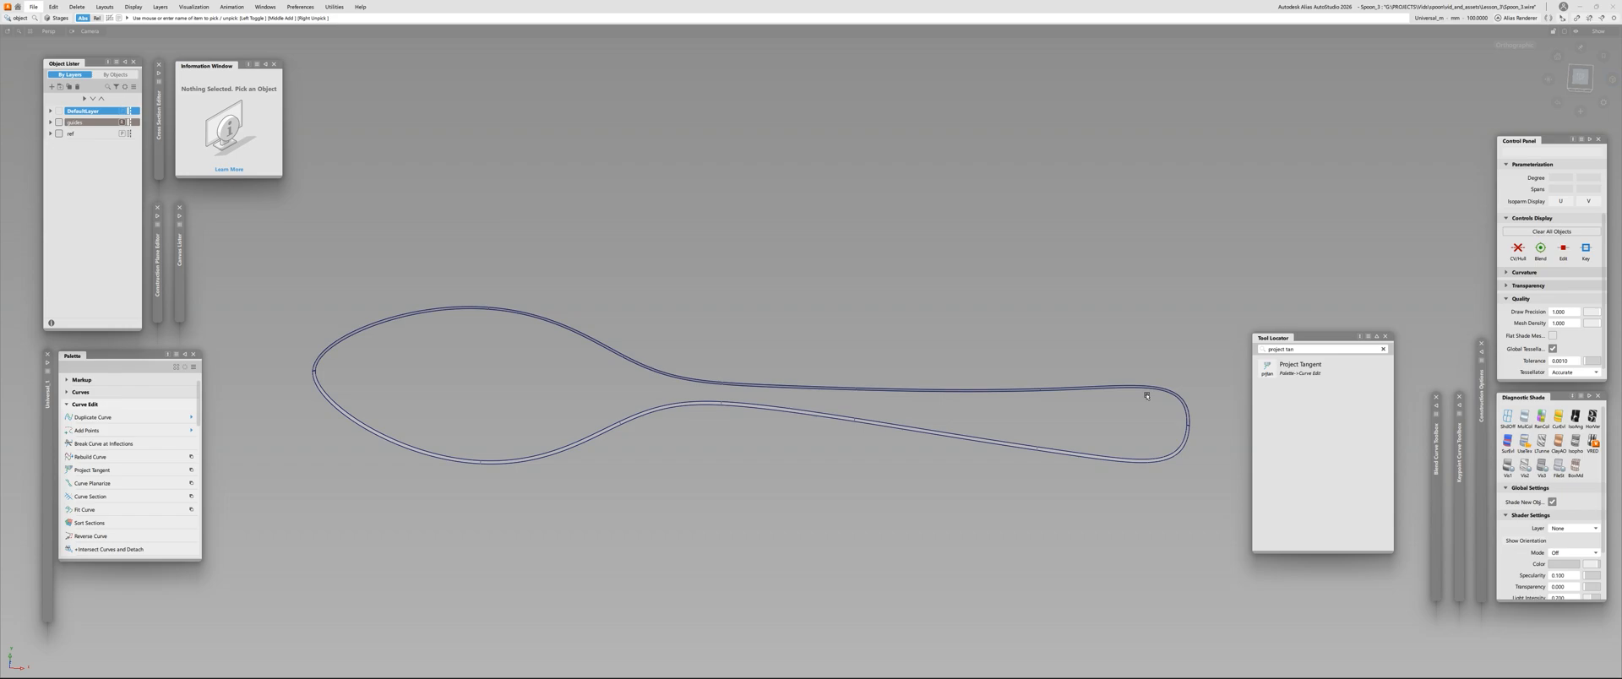
Try a Skin surface between the facing edges of the original and mirrored draft strips
right_click_drag(1146, 396, 876, 338, "ctrl+shift")
right_click_drag(627, 409, 710, 409, "alt+shift")
left_click(713, 401)
left_click(722, 362)
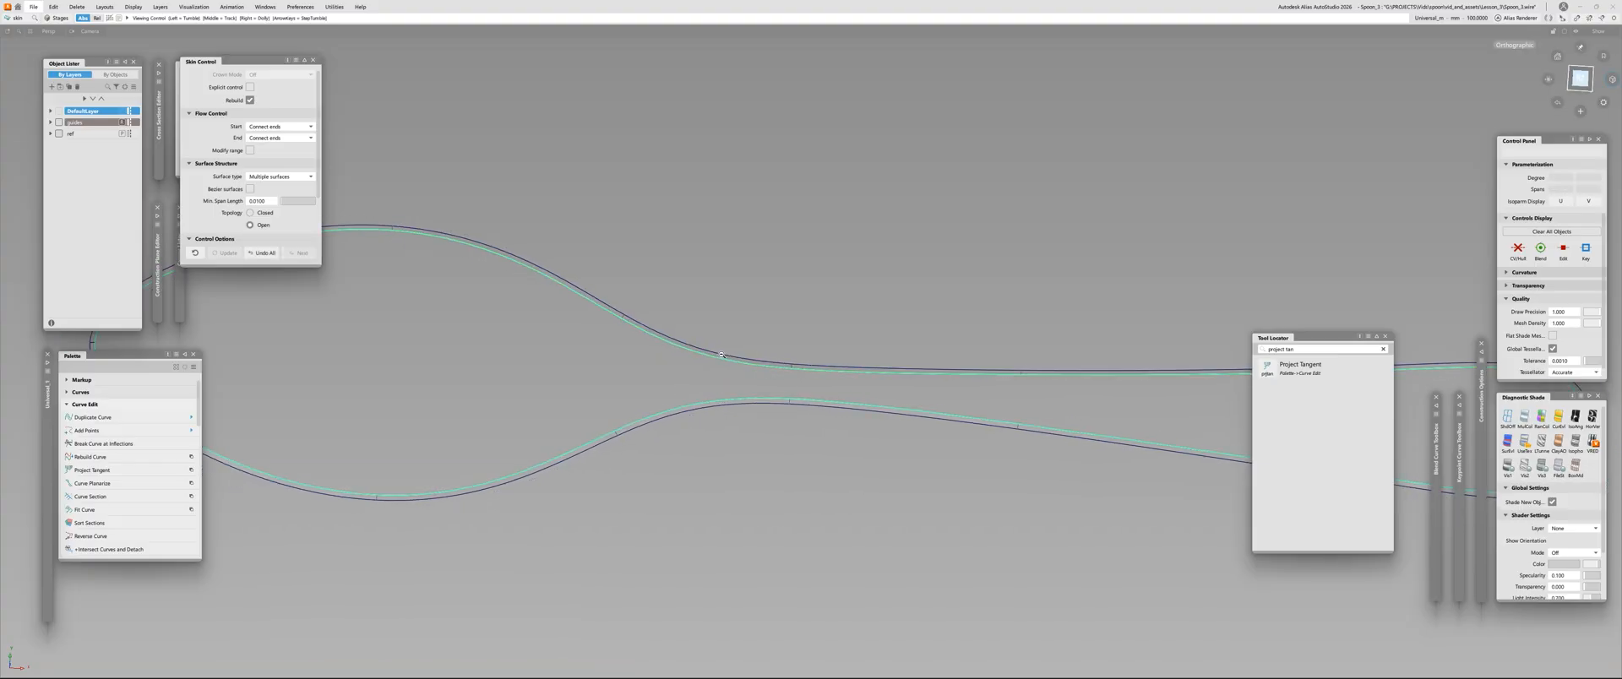
right_click_drag(722, 361, 650, 335, "alt+shift")
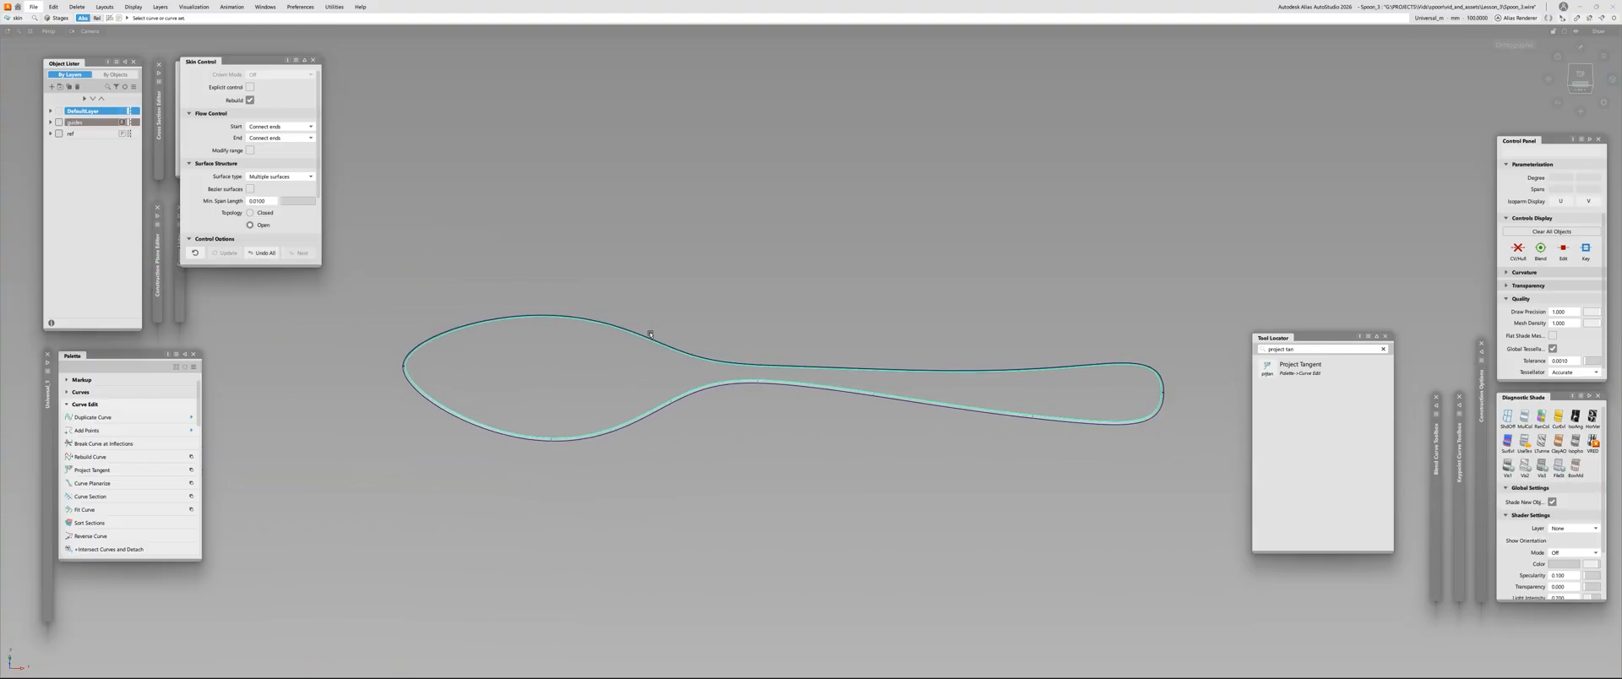
left_click(615, 431, "ctrl+shift")
Examine the closed spoon edge strip from several angles, comparing the bowl tip, neck and handle end
right_click_drag(575, 402, 583, 391, "alt+shift")
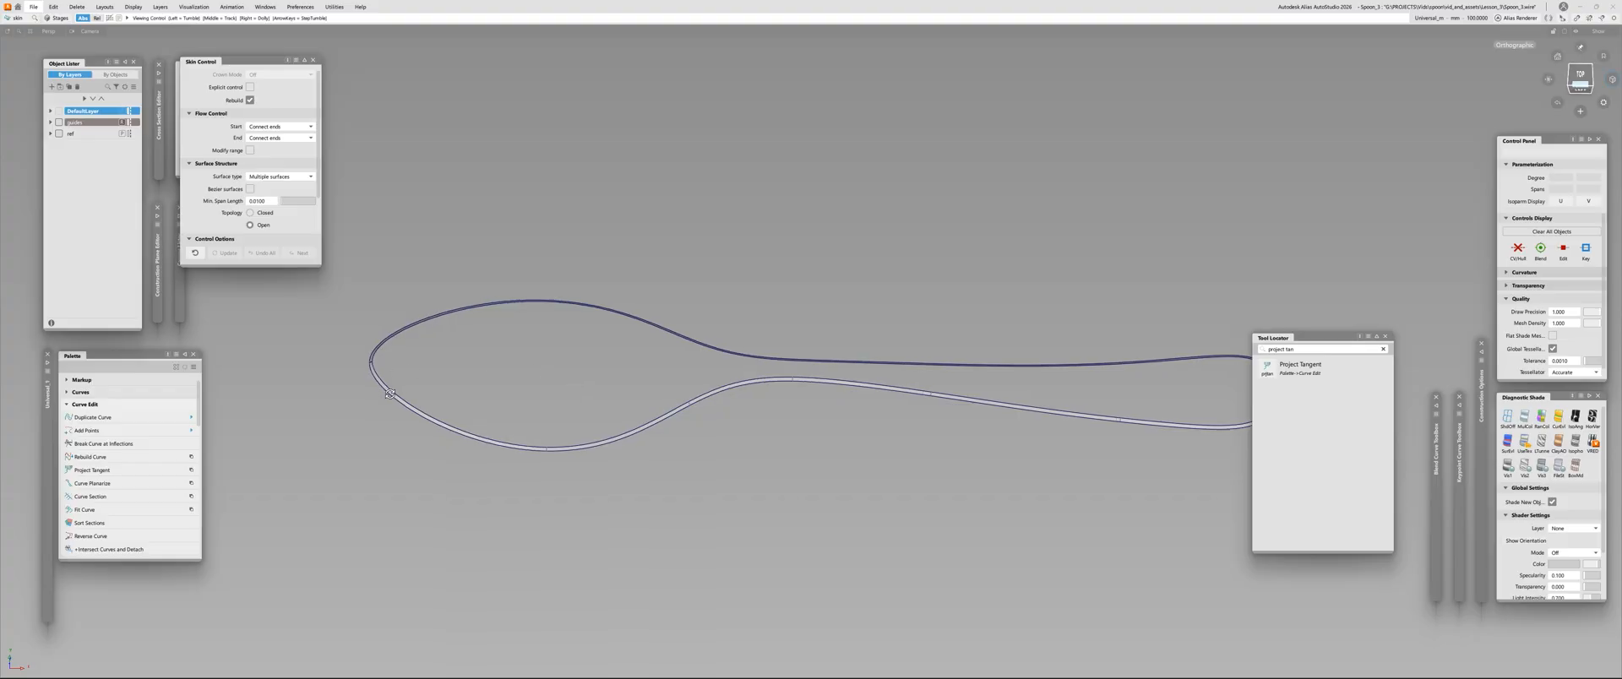
left_click_drag(389, 393, 376, 427, "alt+shift")
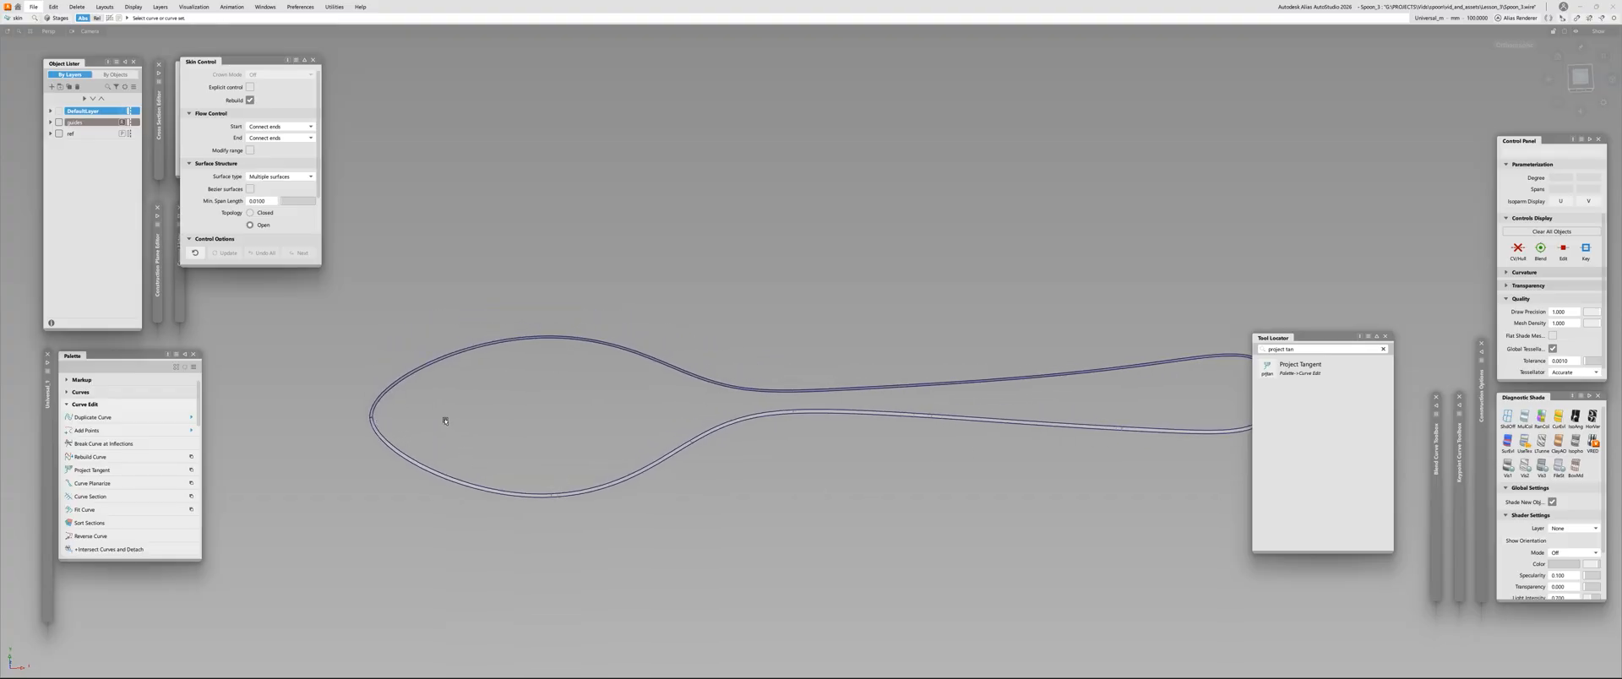
right_click_drag(833, 409, 794, 414, "alt+shift")
middle_click_drag(794, 414, 703, 448, "alt+shift")
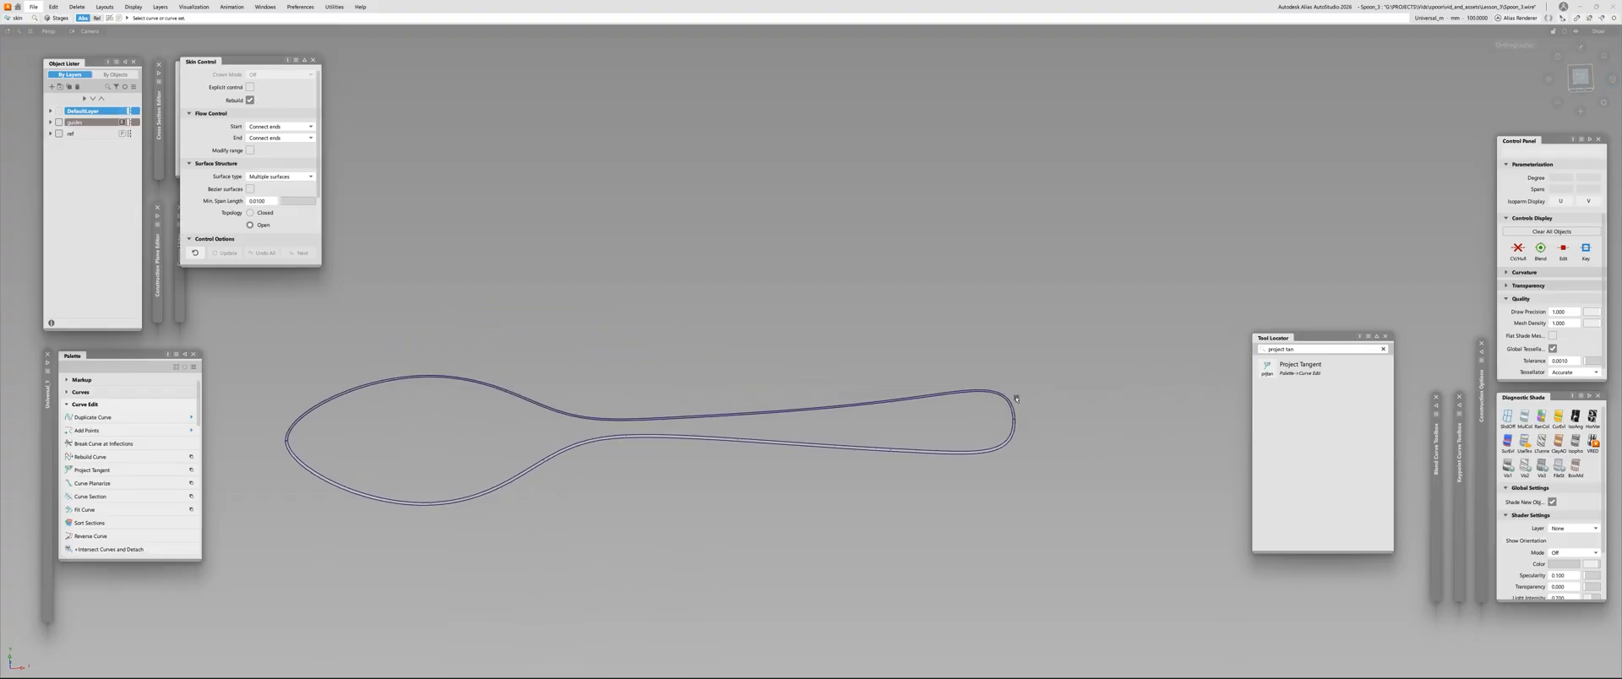
right_click_drag(295, 446, 288, 451, "alt+shift")
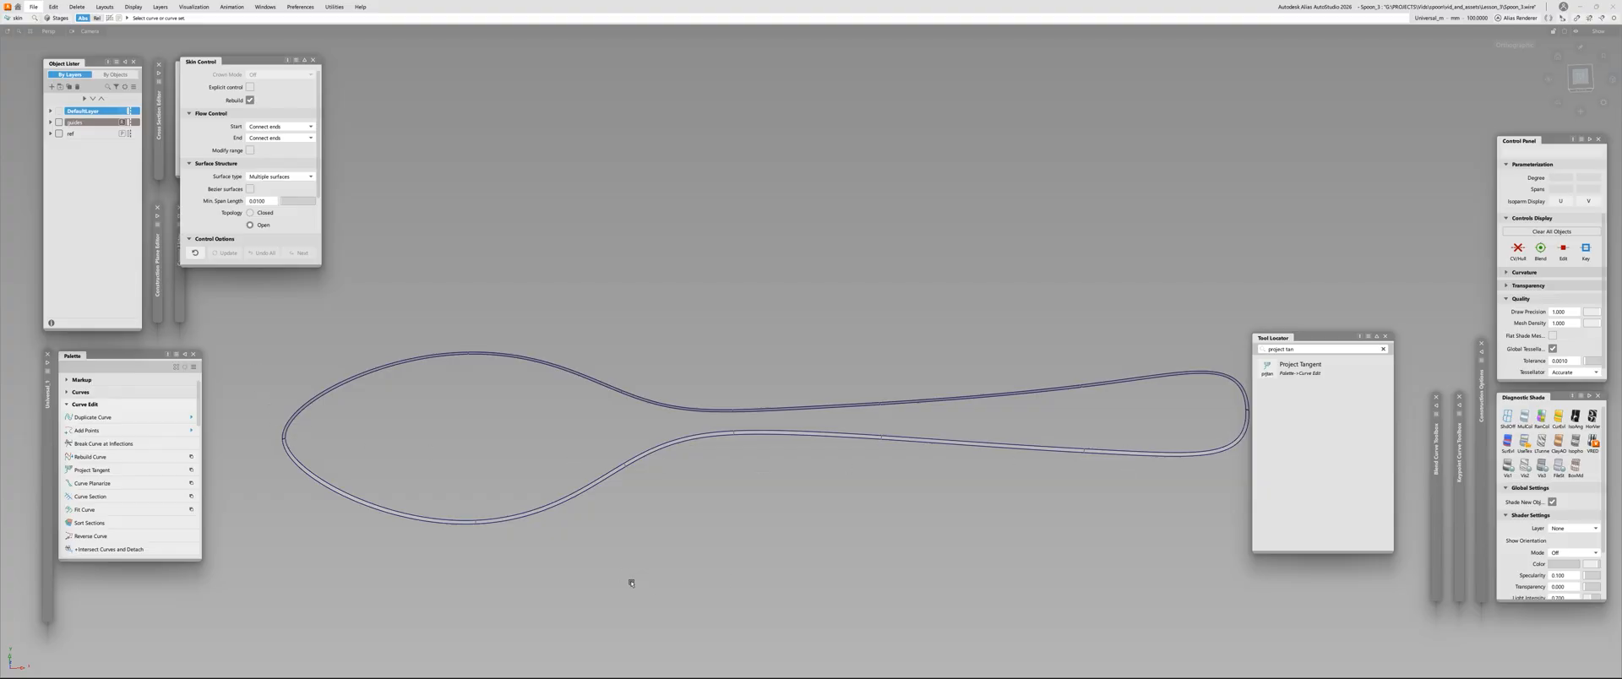
left_click_drag(631, 584, 629, 553, "alt+shift")
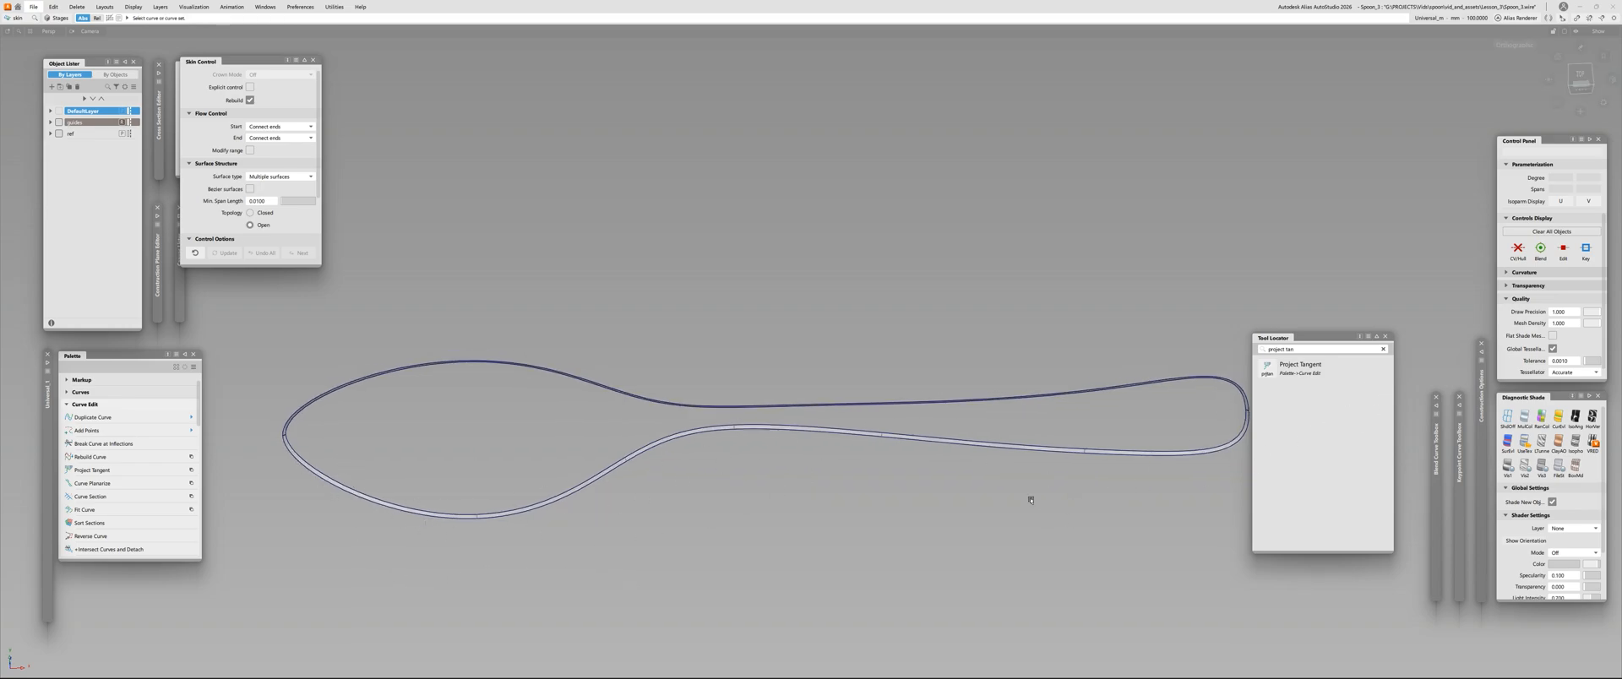
left_click_drag(558, 500, 555, 483, "alt+shift")
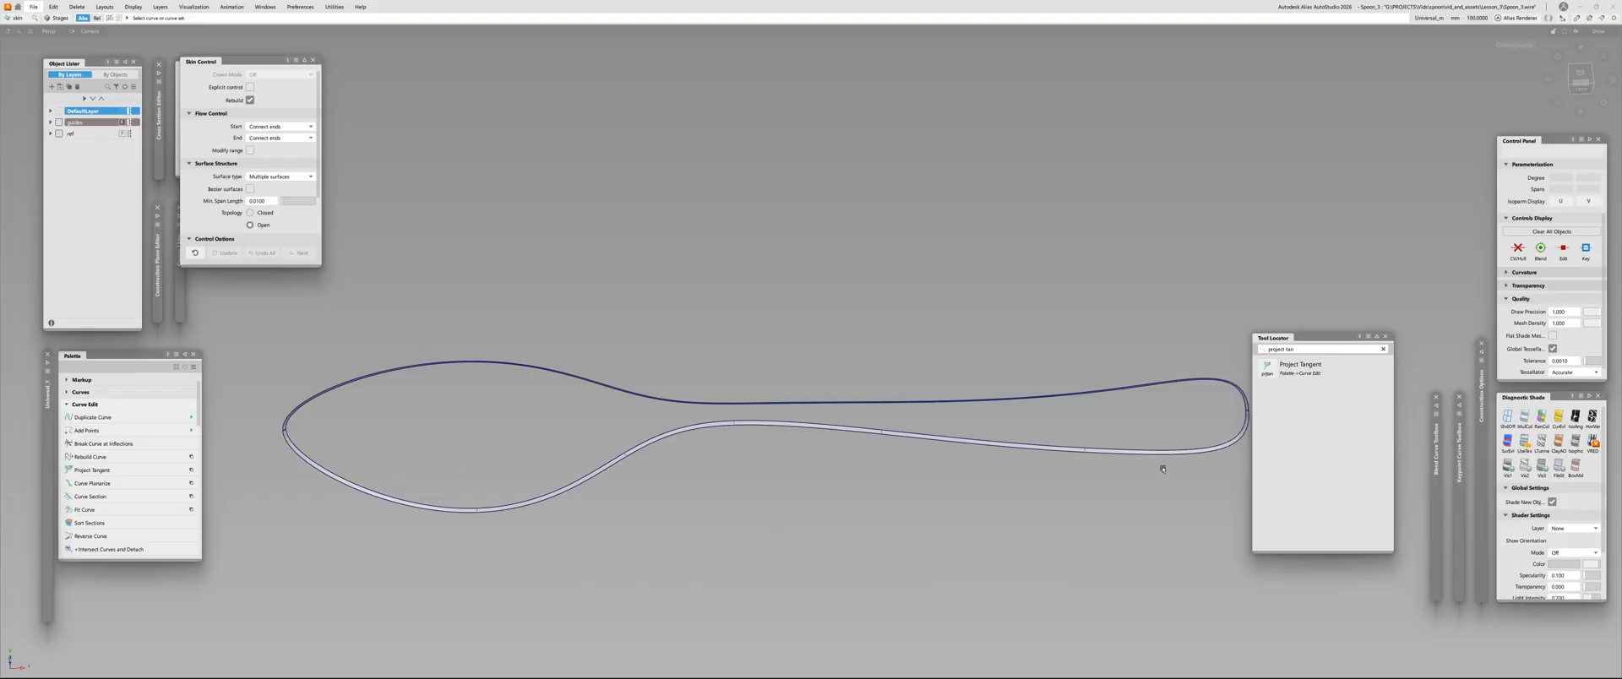
Leave the Skin command and delete the mirrored half of the draft surface
scroll(406, 497, "up", 4, "alt+shift")
middle_click_drag(409, 496, 642, 482, "alt+shift")
scroll(642, 473, "up", 2, "alt+shift")
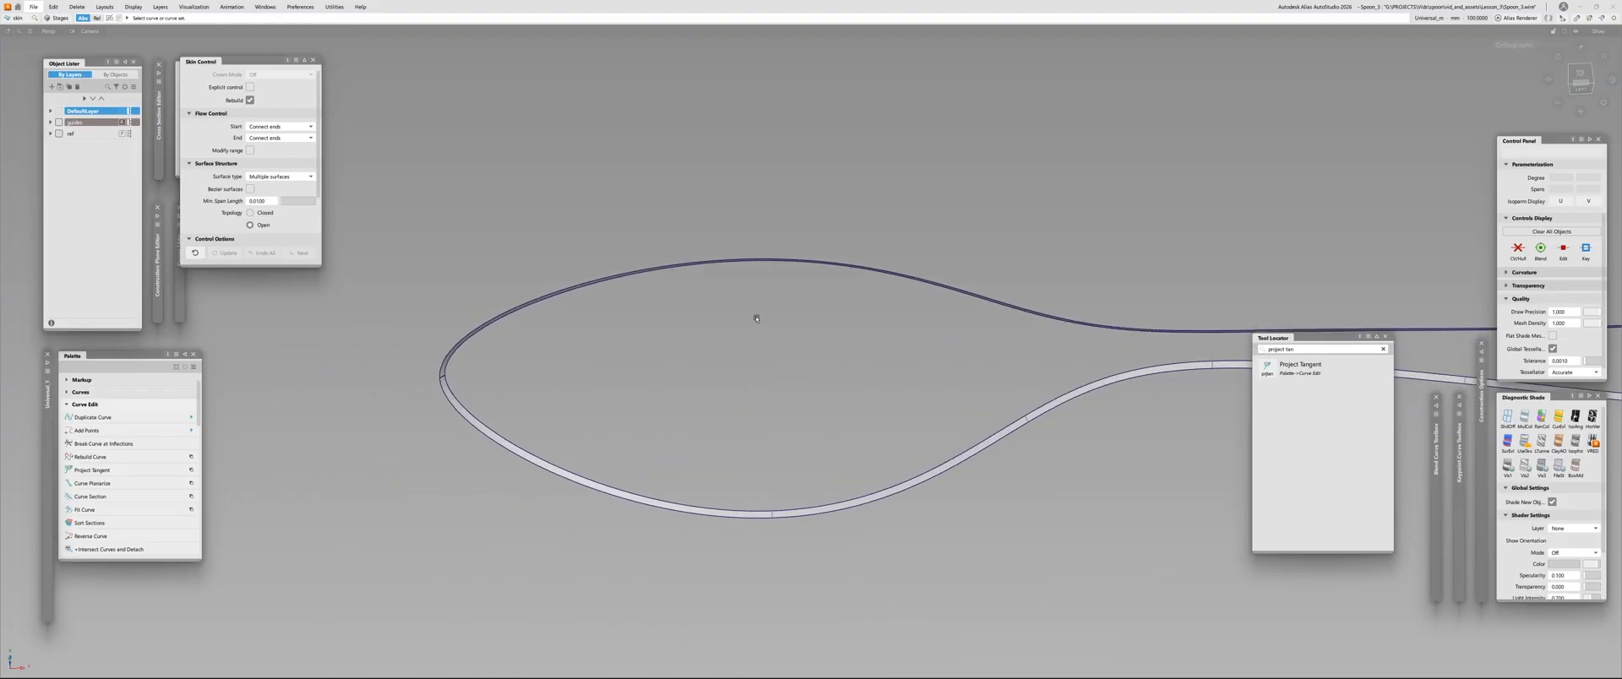
key("Escape")
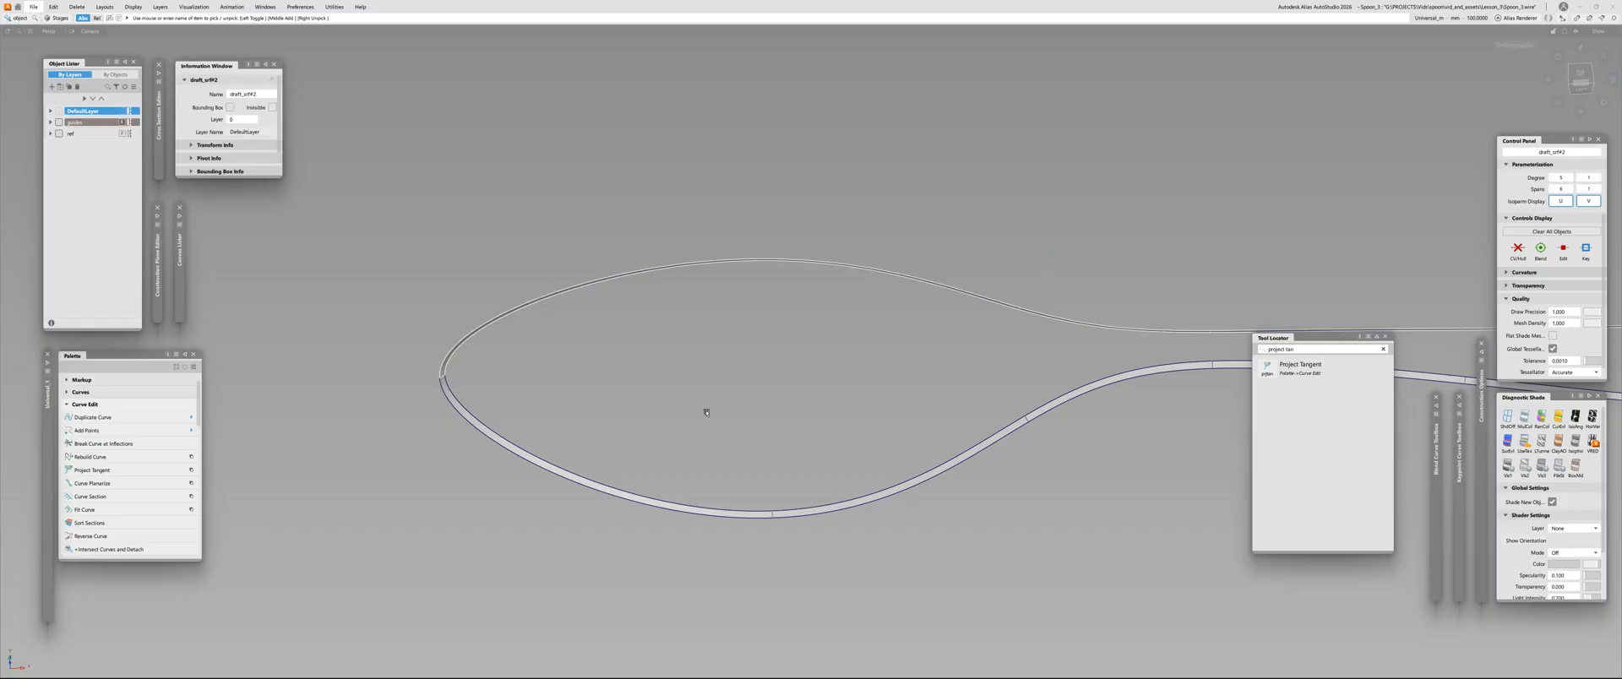
key("Delete")
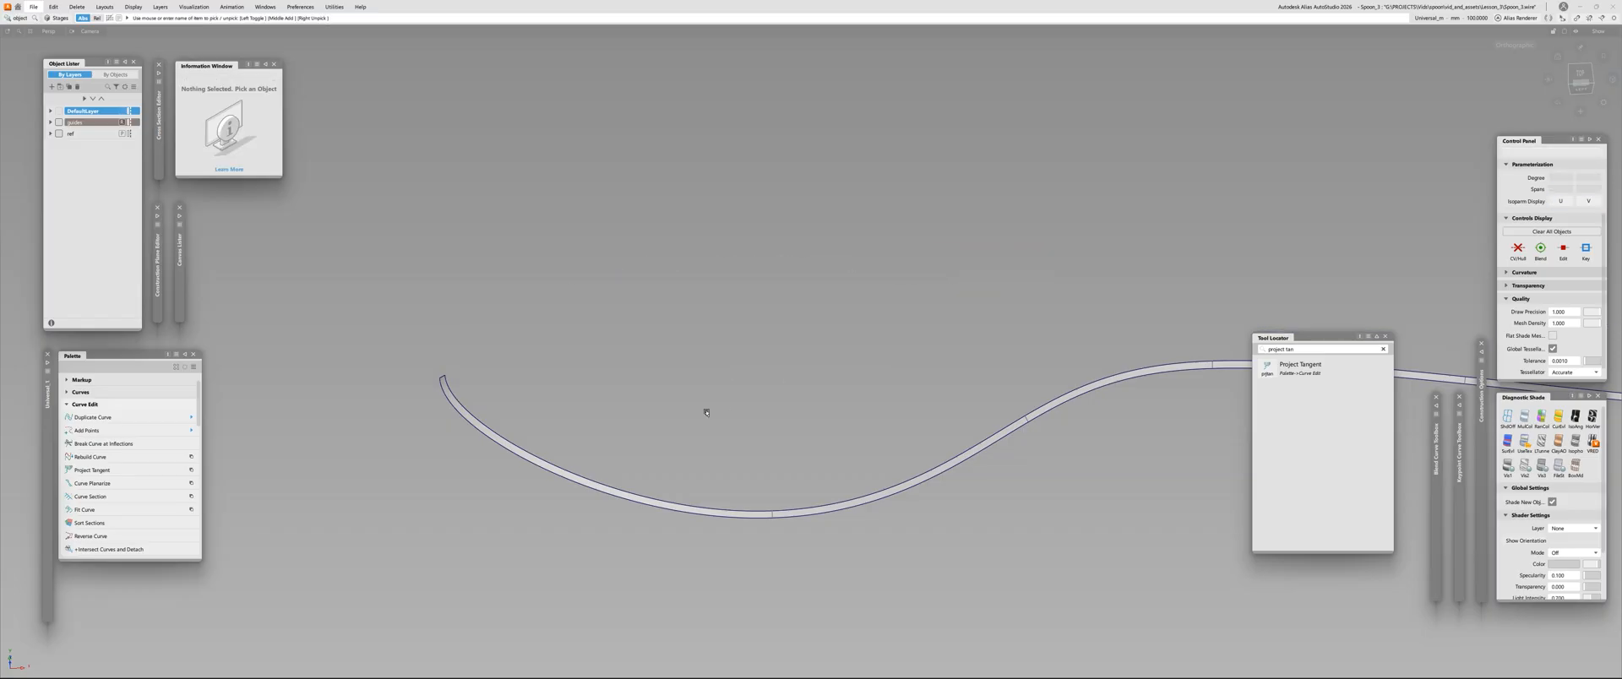
Start the Insert tool with its type set to Curve On Surface
left_click_drag(874, 438, 996, 566)
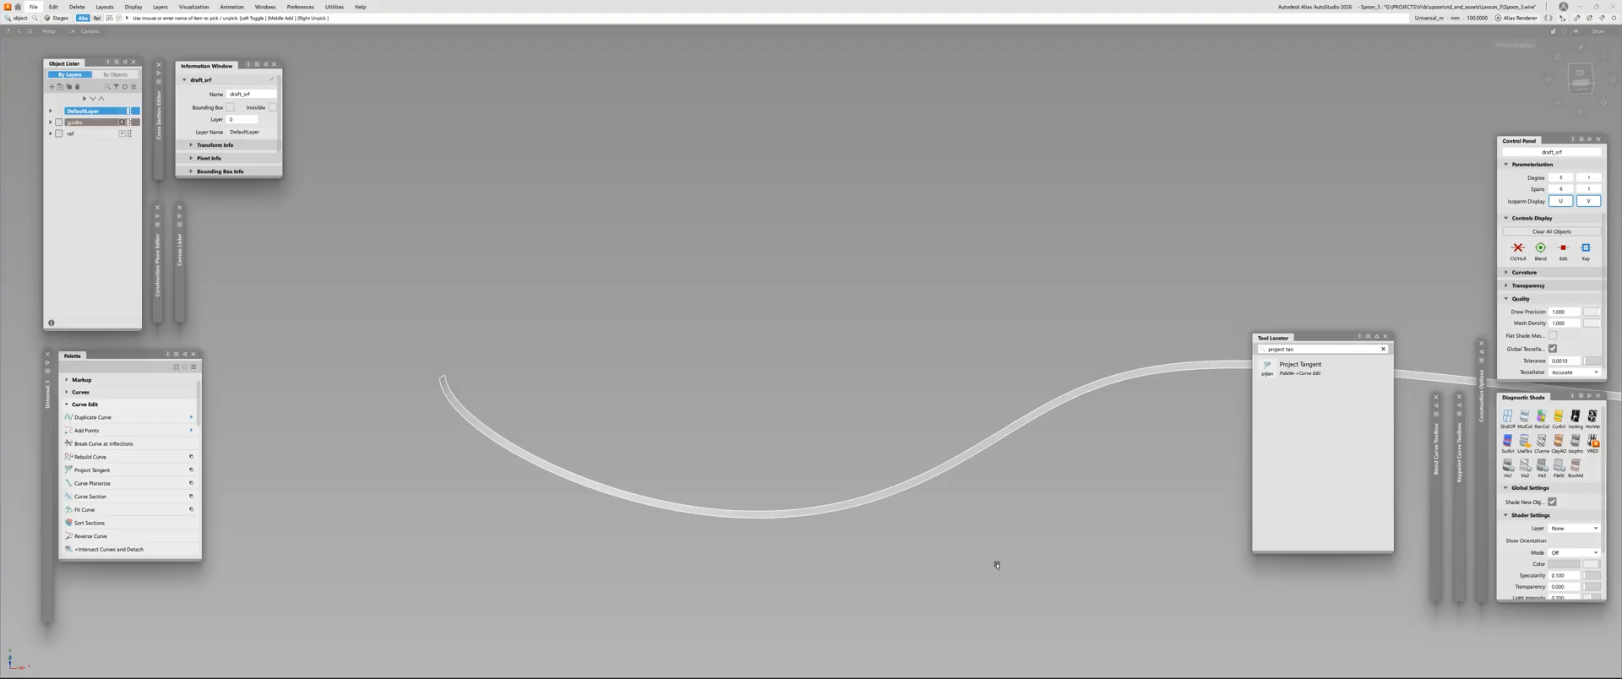
left_click(997, 566)
key("i")
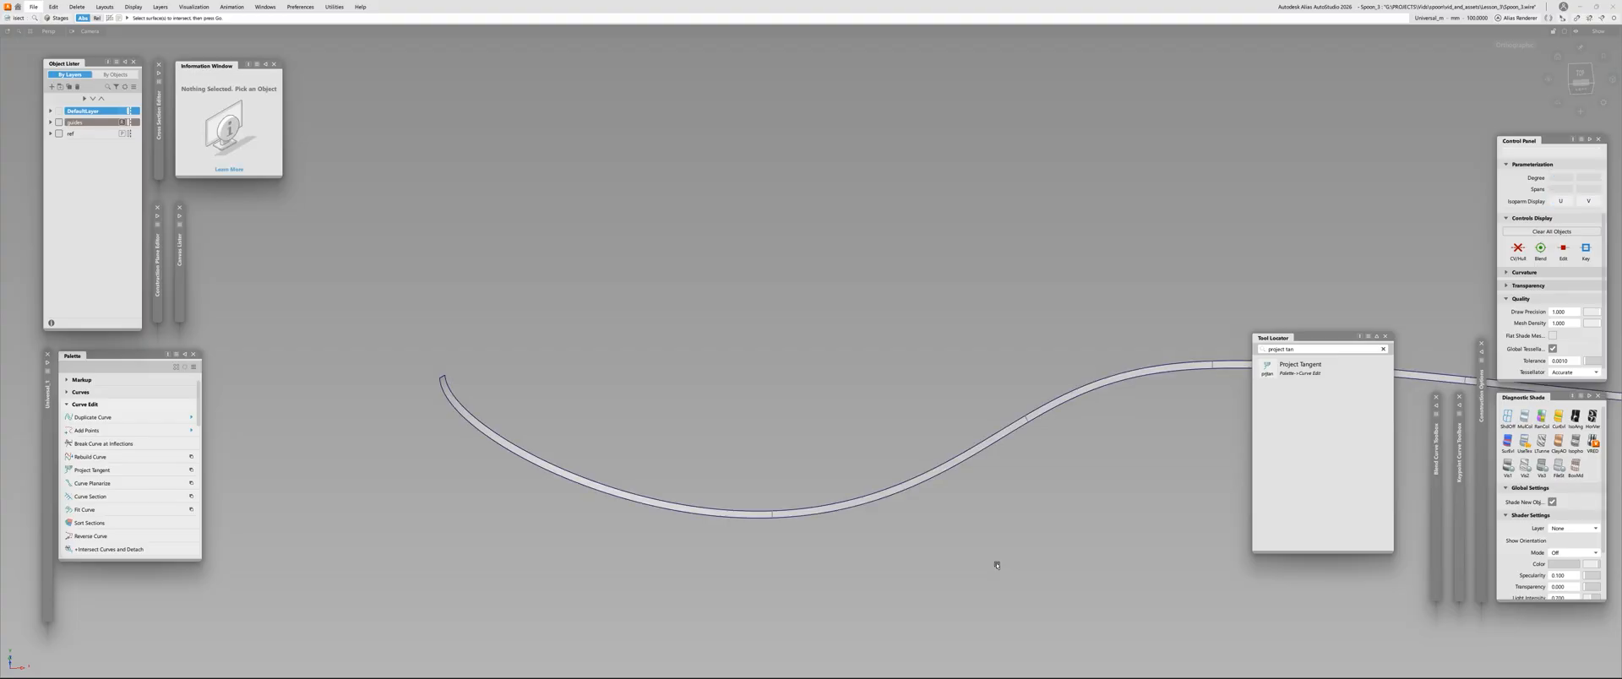
key("i")
double_click(14, 17)
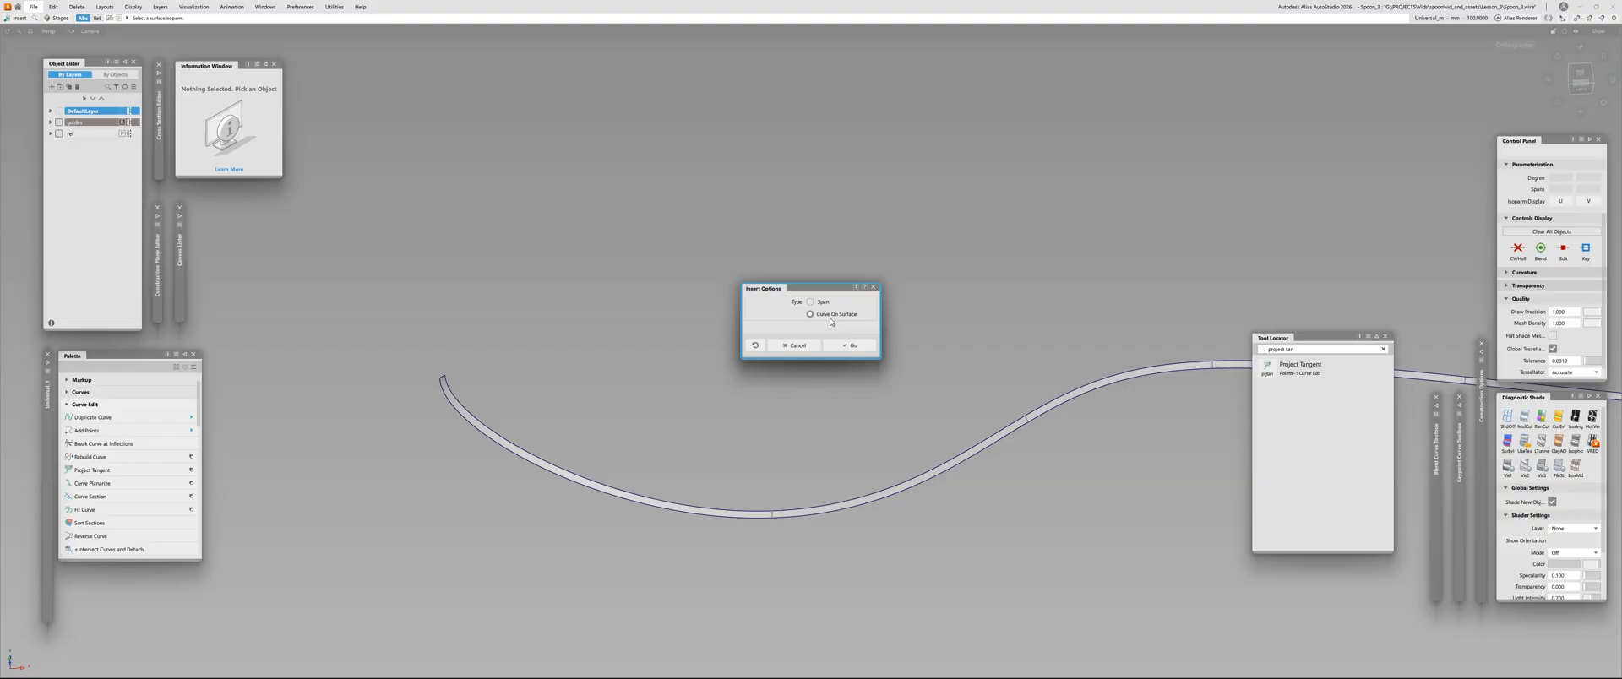
left_click(851, 345)
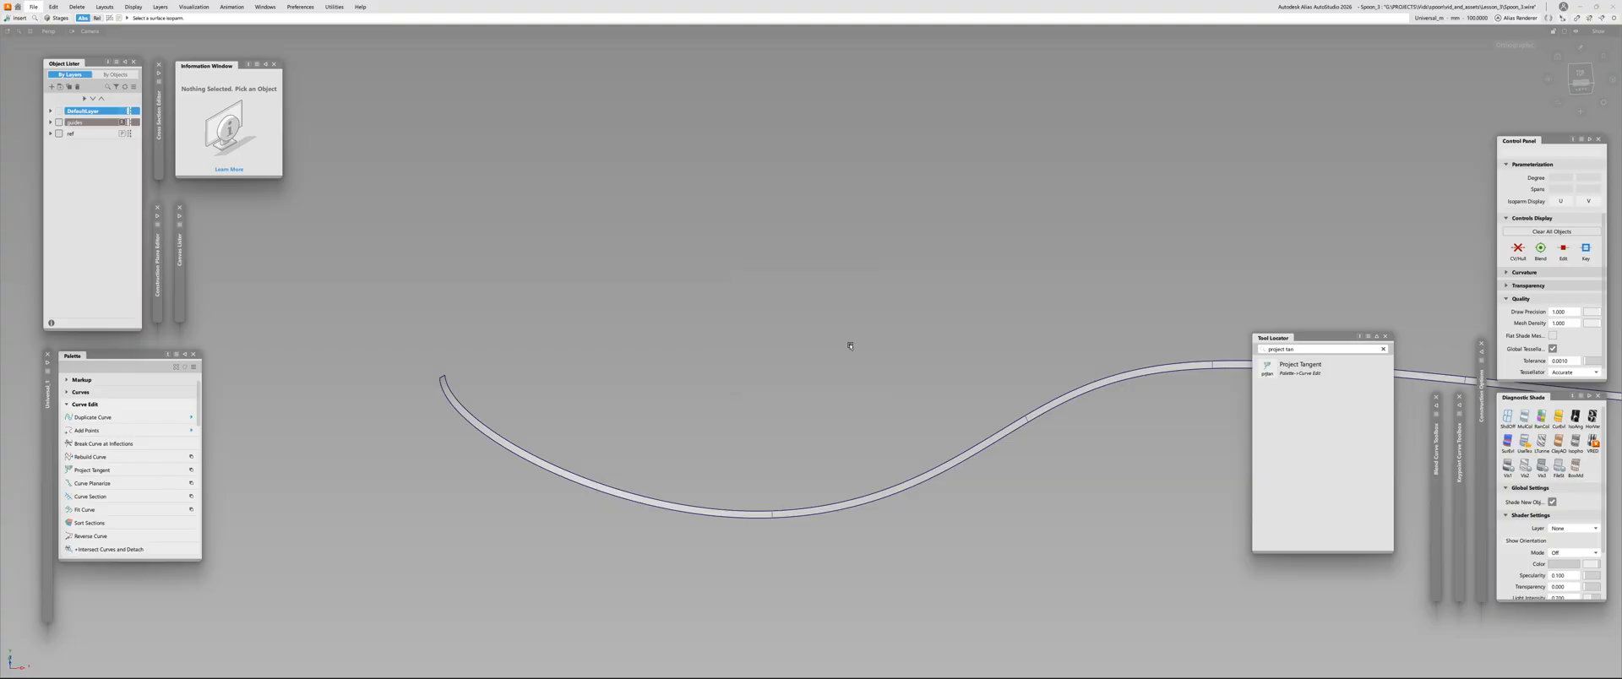
Insert a crosswise curve on surface into the draft strip a short way in from the bowl tip
right_click_drag(576, 537, 602, 492, "alt+shift")
left_click(383, 309)
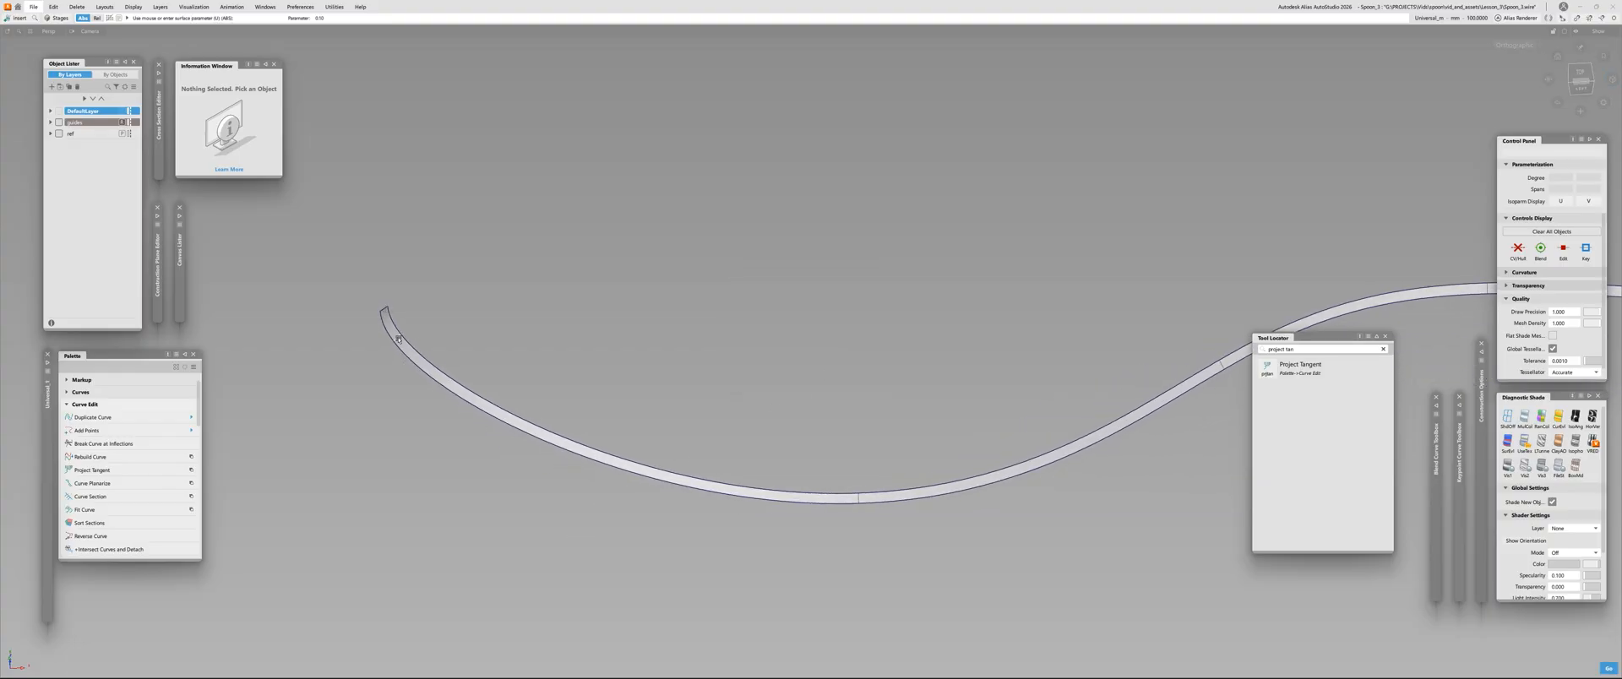
left_click_drag(647, 528, 777, 478, "alt+shift")
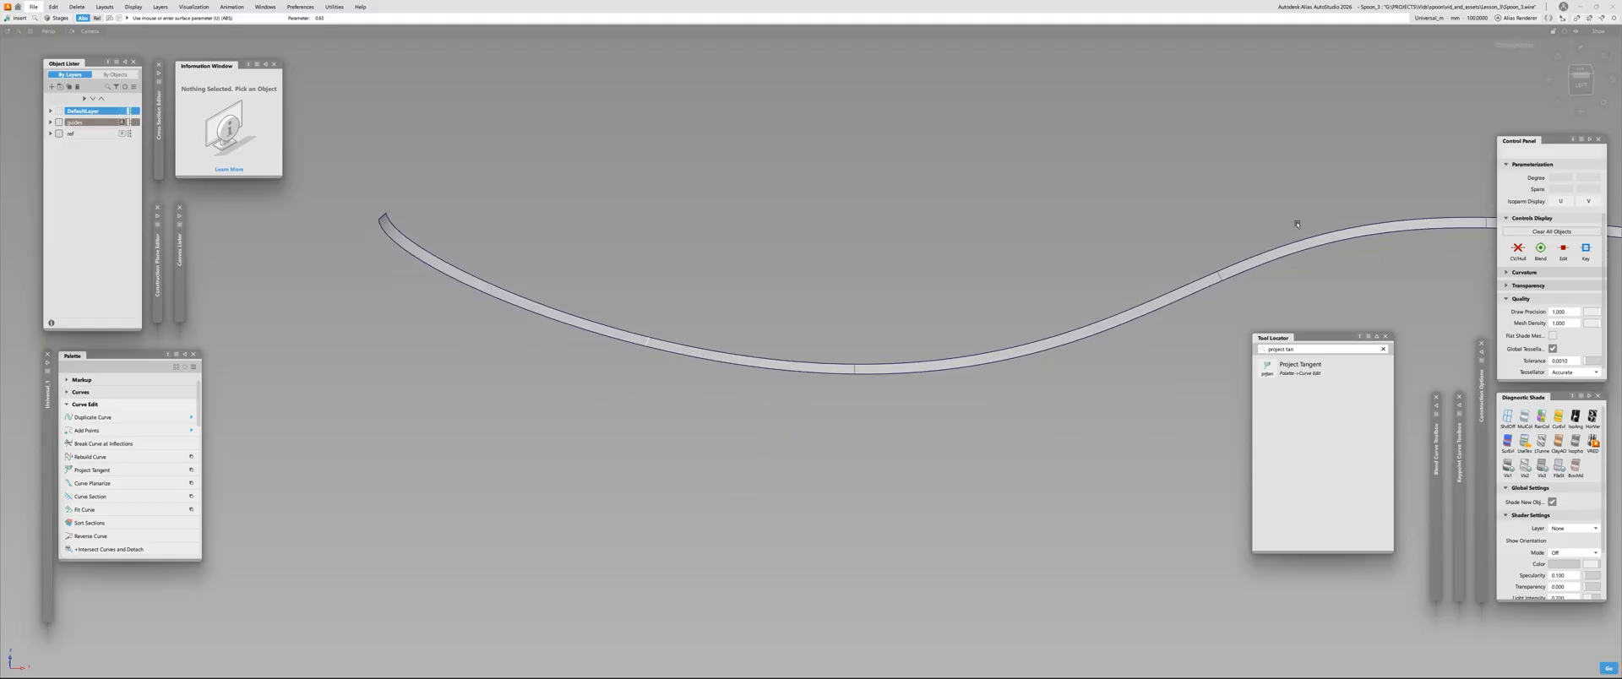
left_click(1580, 86)
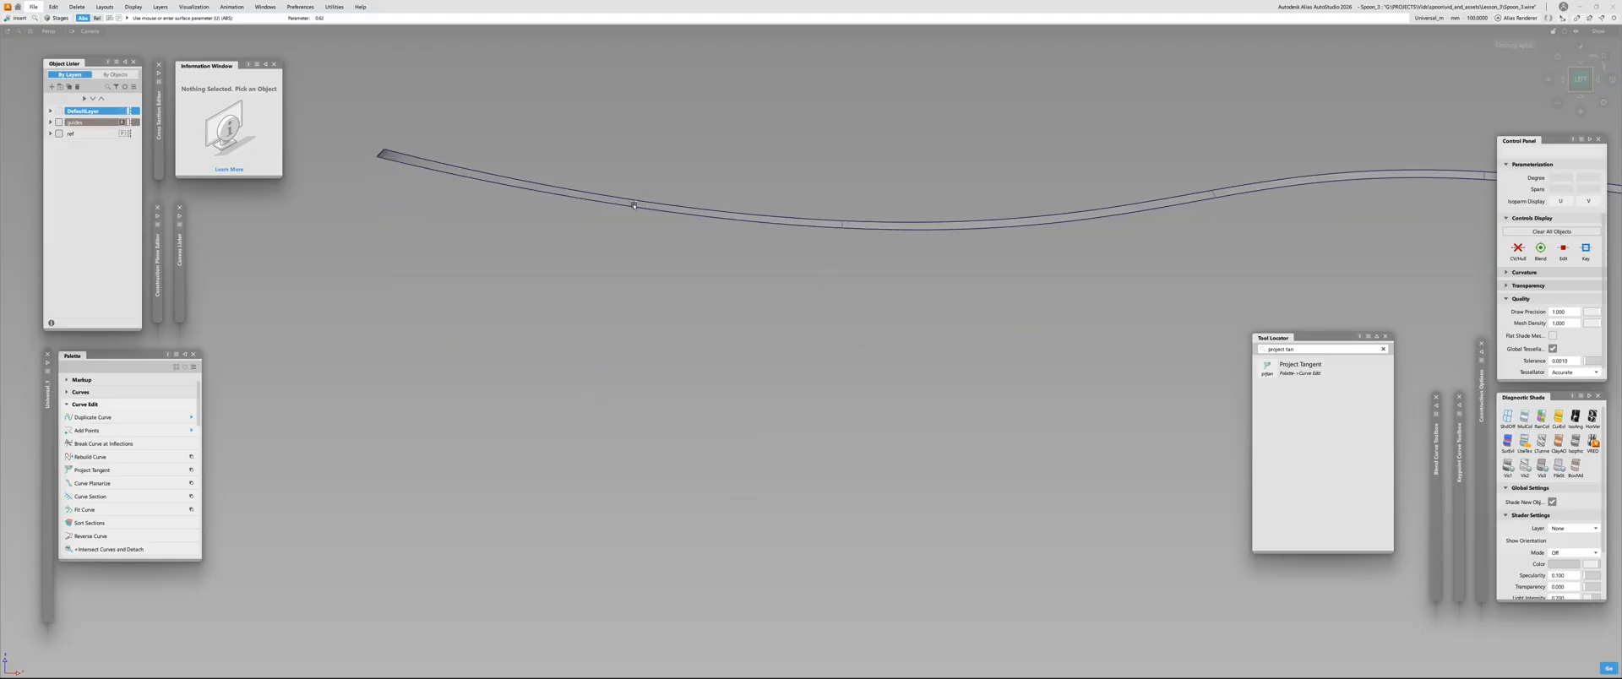
right_click_drag(673, 232, 663, 243, "alt+shift")
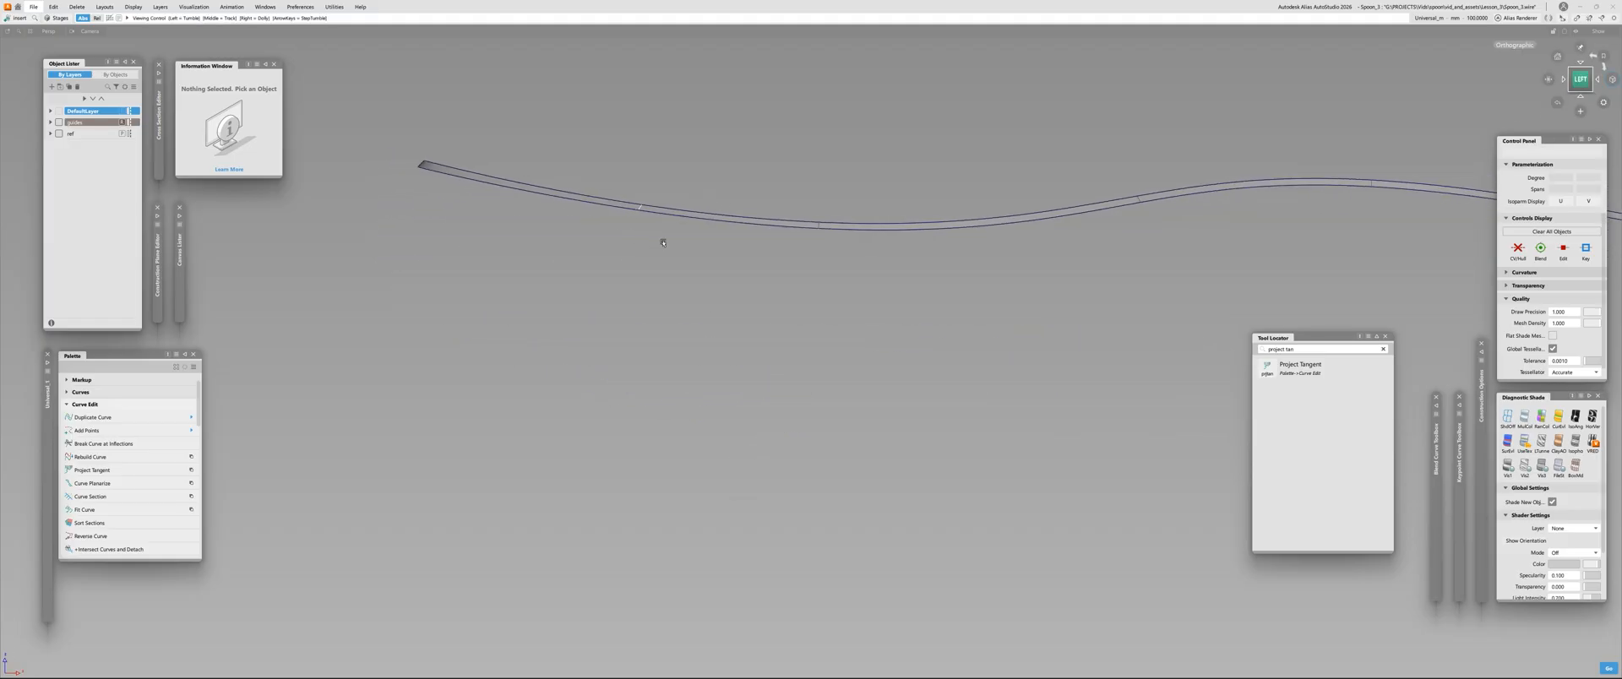
middle_click_drag(663, 244, 601, 314, "alt+shift")
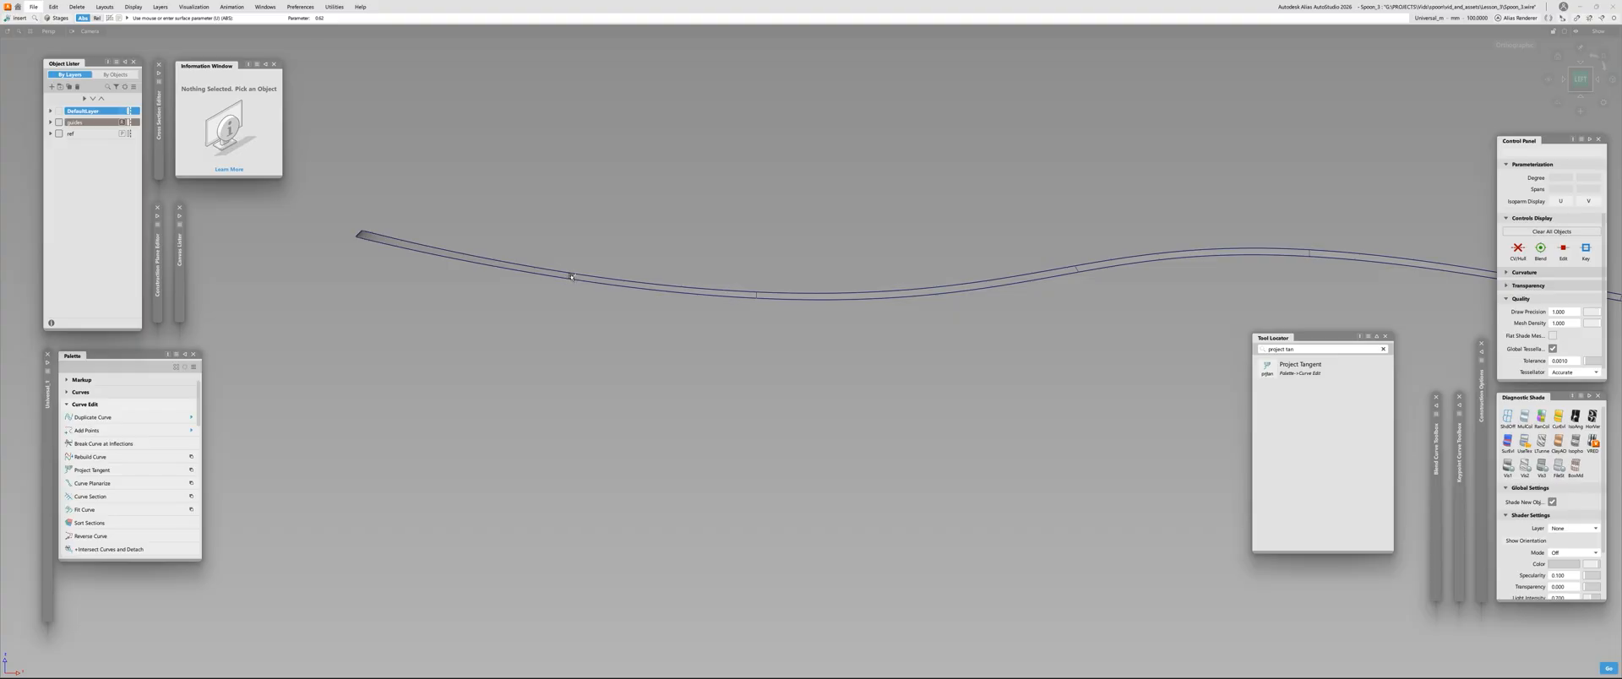
key("space")
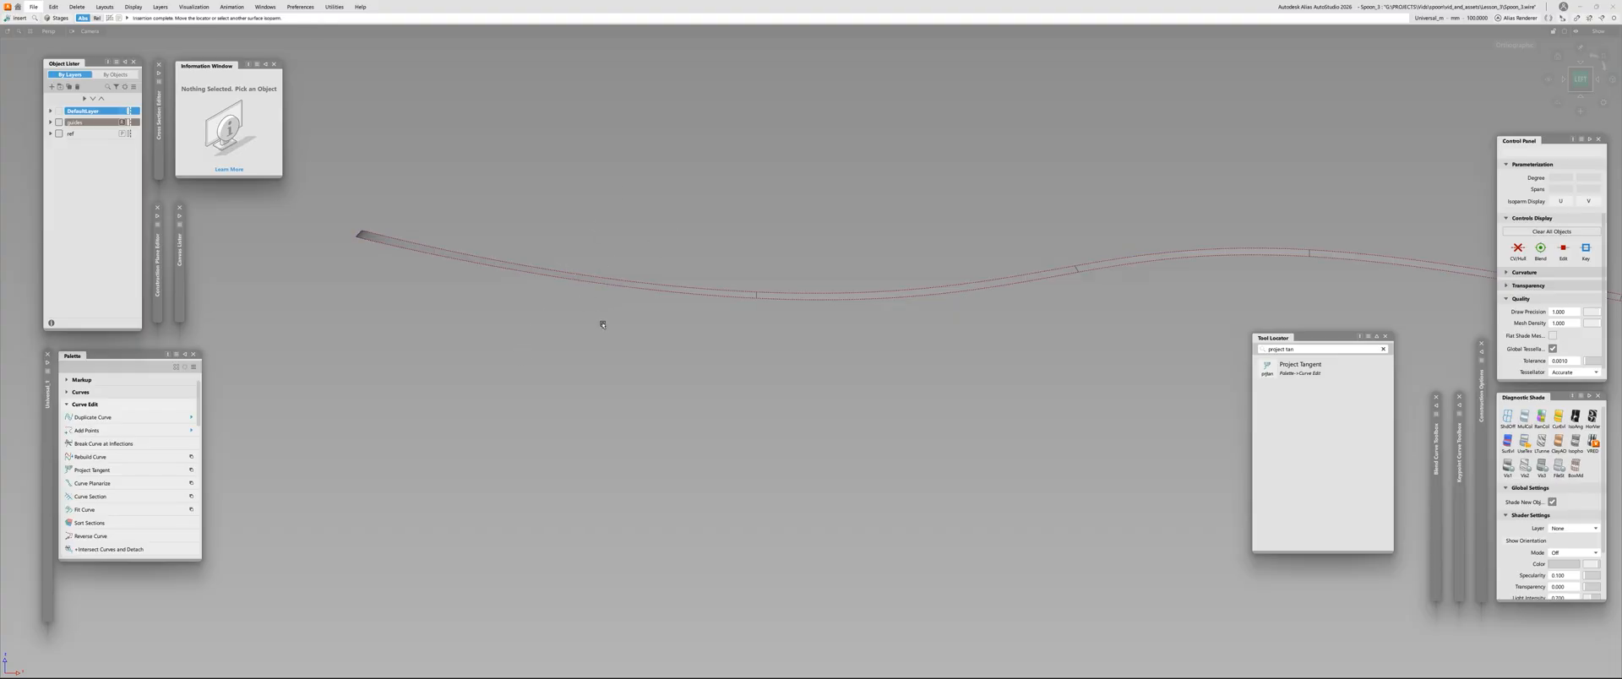
Show the spoon reference images and guide curves, and compare the bowl end of the draft strip with them in side view
key("Escape")
key("alt+v")
right_click_drag(573, 283, 333, 199, "alt+shift")
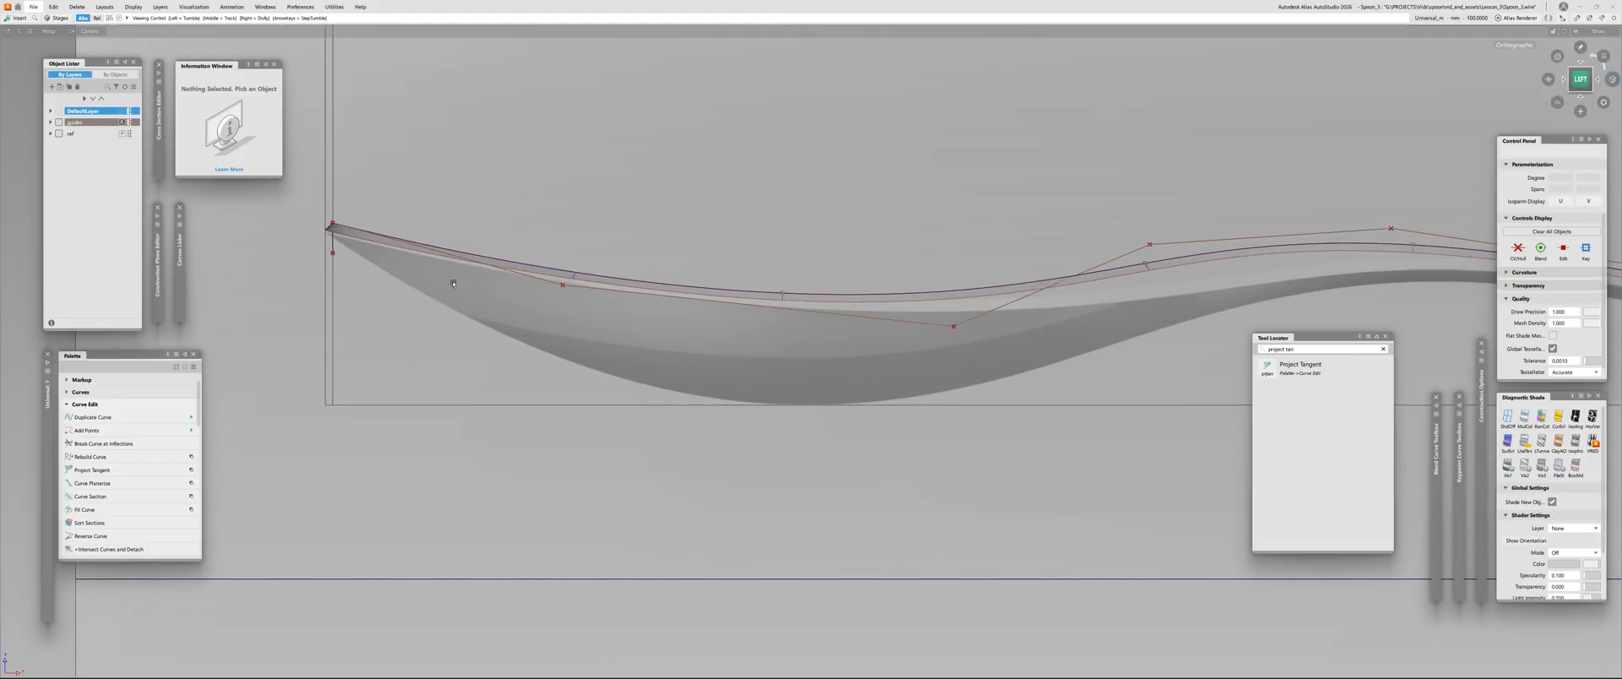
left_click_drag(375, 262, 553, 330, "alt+shift")
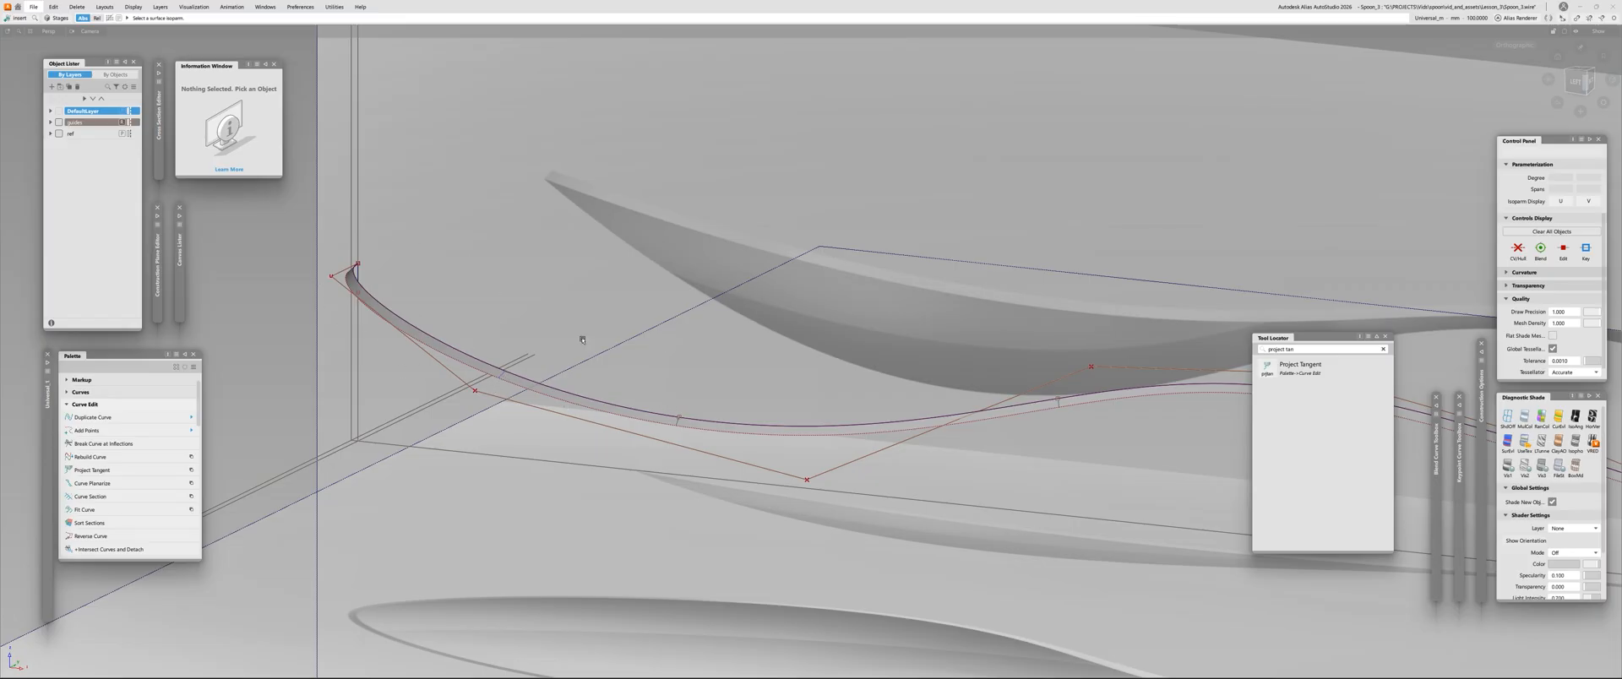
left_click_drag(480, 345, 817, 342, "alt+shift")
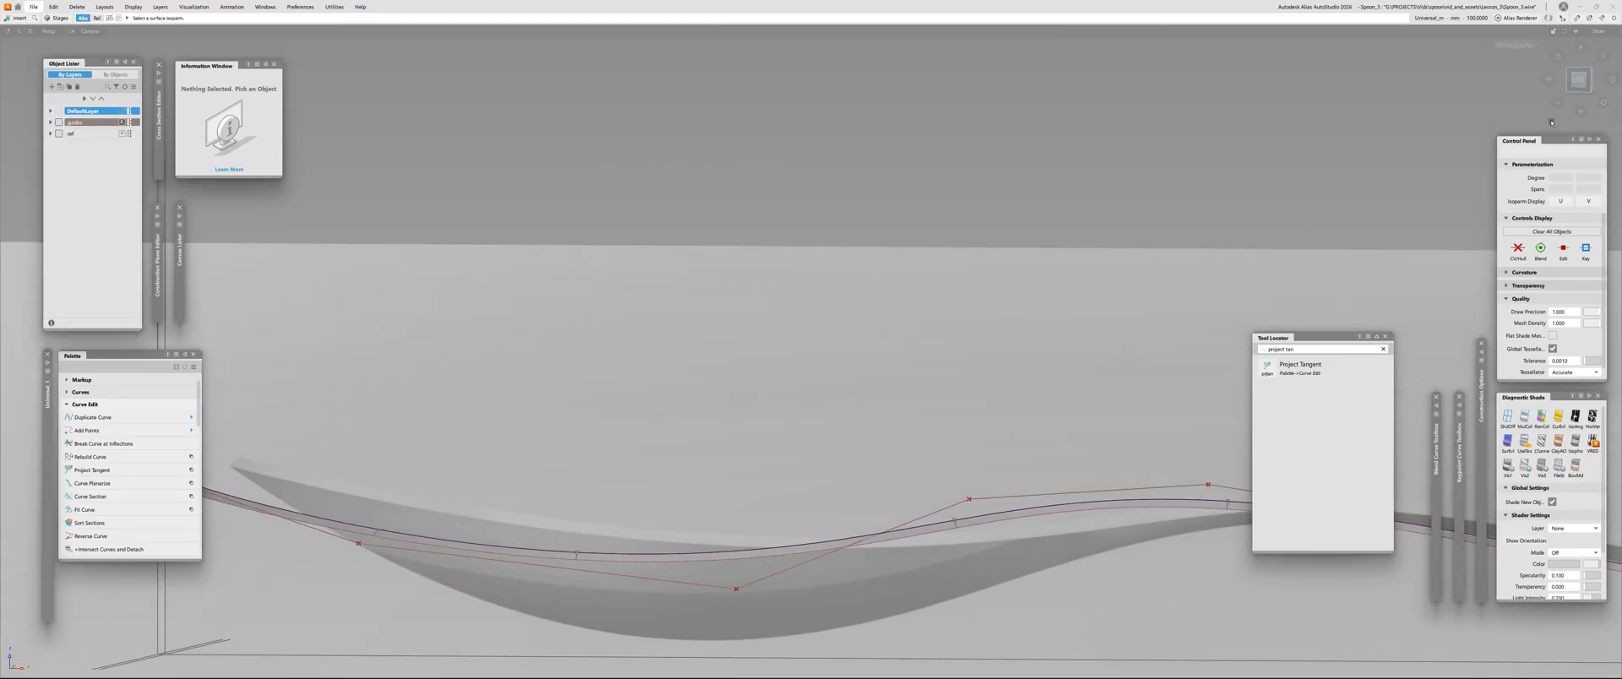
left_click(1578, 81)
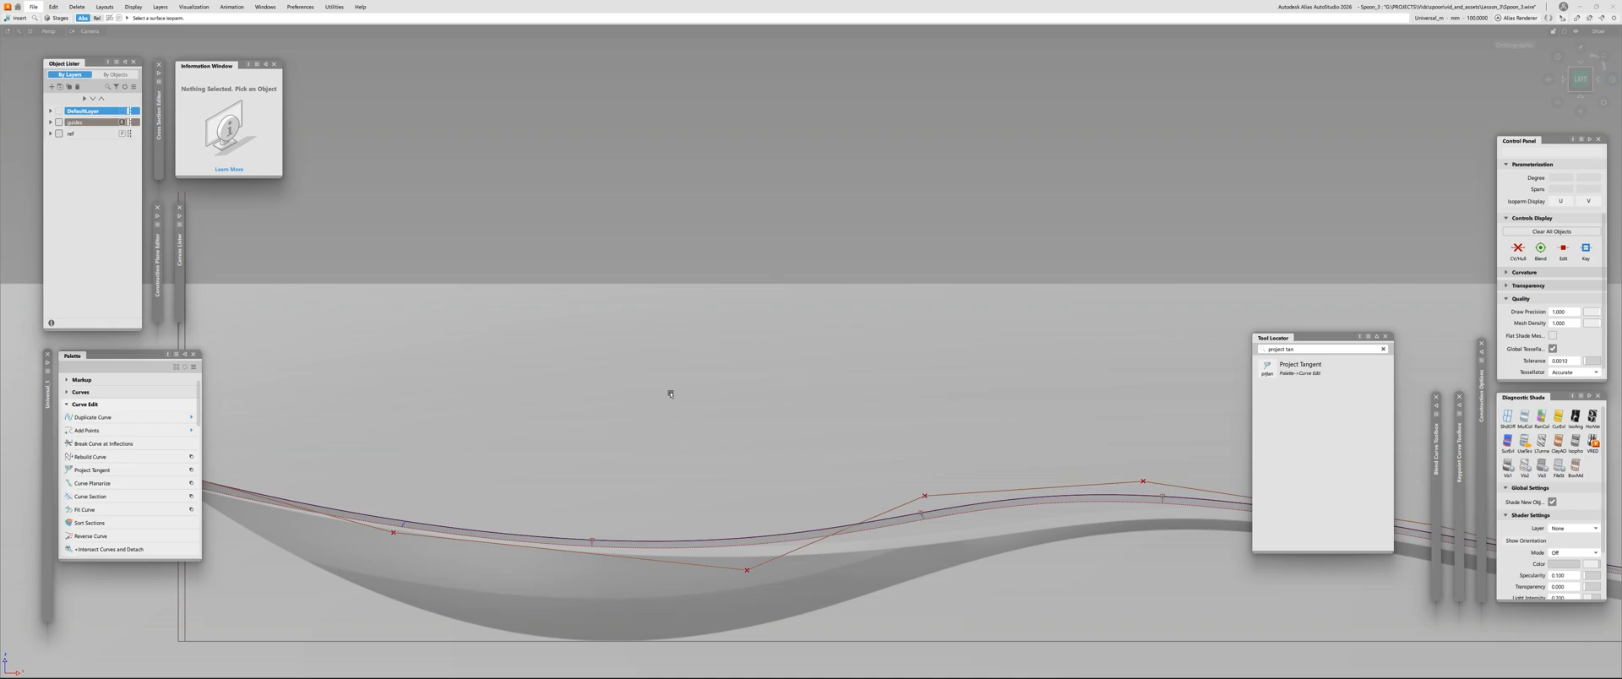
Delete the inserted curve on surface near the bowl tip
middle_click_drag(565, 427, 883, 318, "alt+shift")
right_click_drag(882, 318, 691, 456, "alt+shift")
left_click(691, 450)
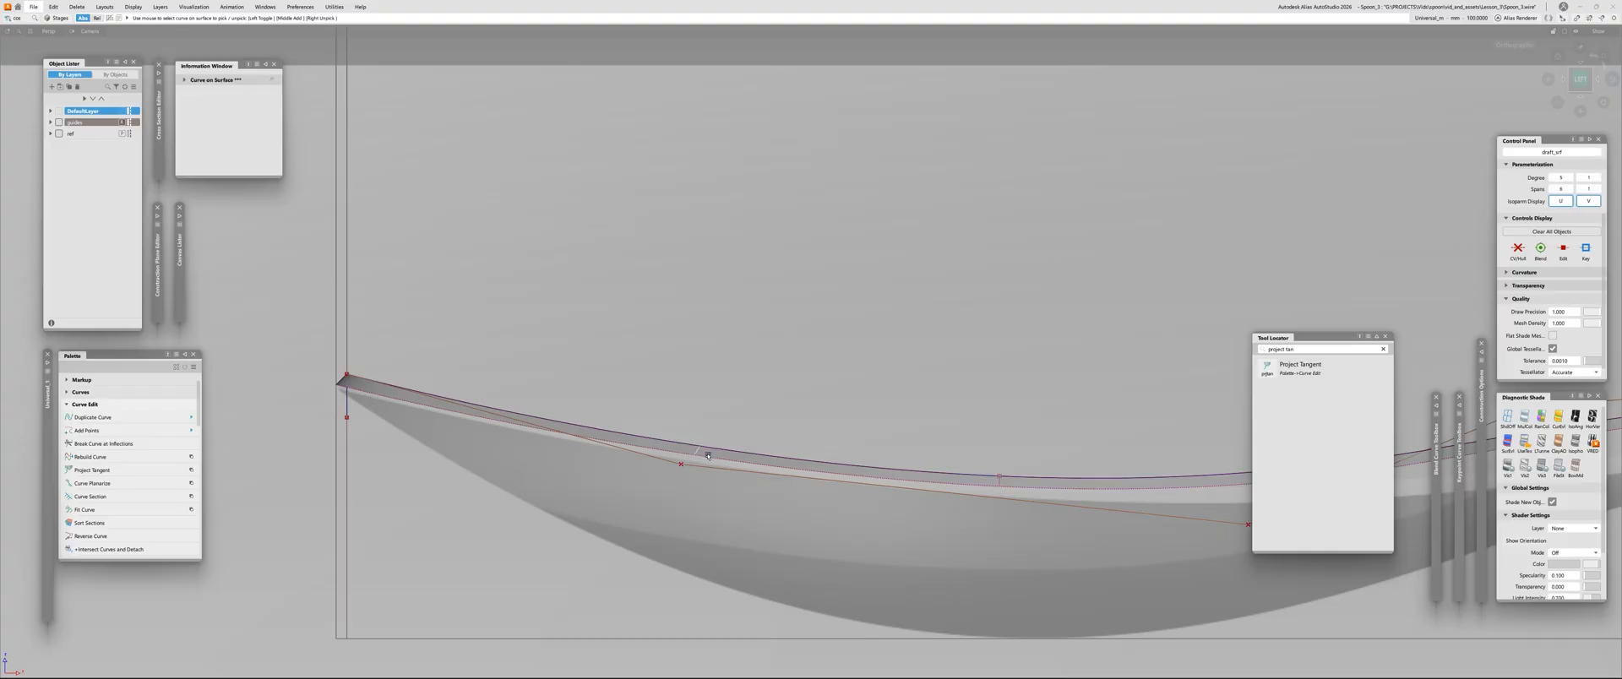
left_click_drag(708, 456, 744, 494, "alt+shift")
Insert a new crosswise curve on surface near the bowl tip of the draft strip, positioned against the side-view reference
left_click(382, 465)
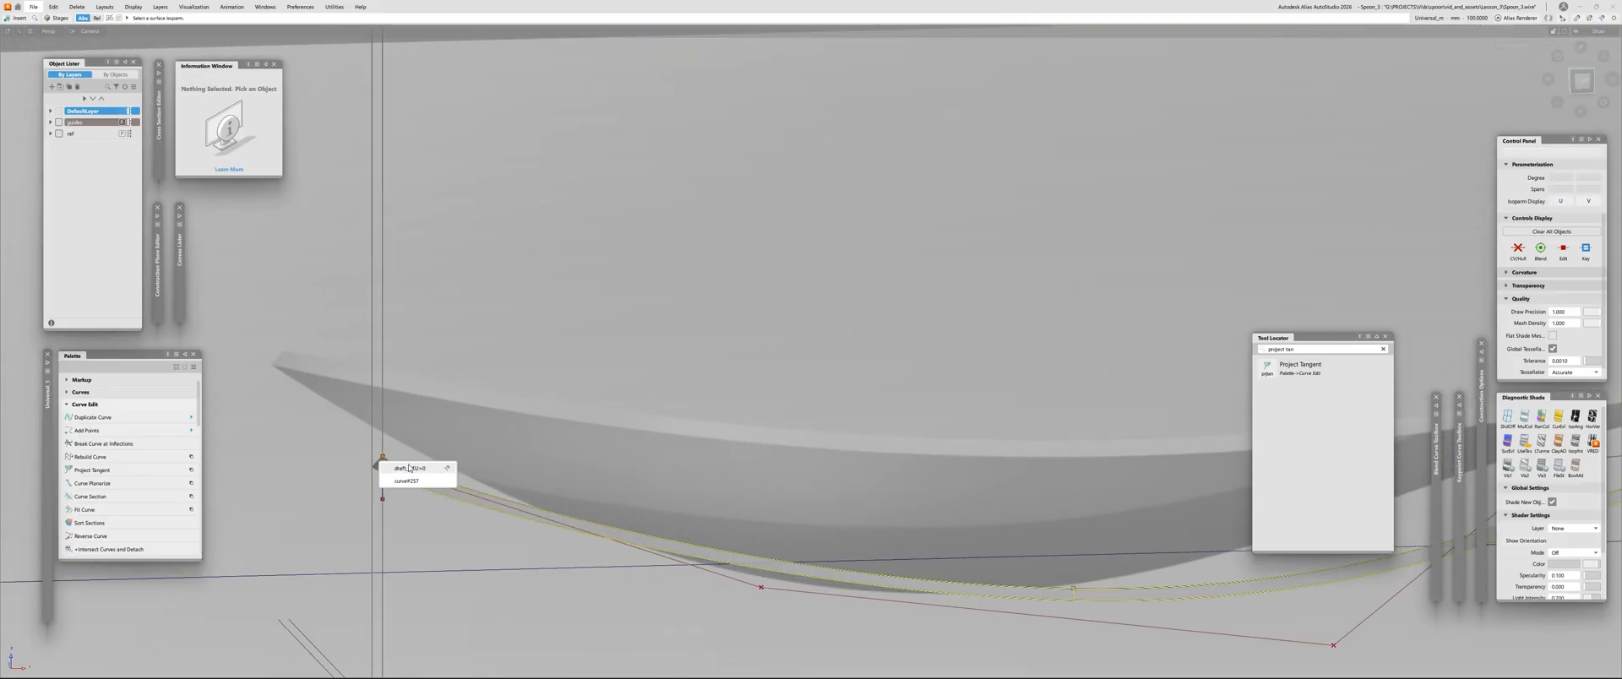
left_click(409, 468)
left_click_drag(743, 571, 688, 578)
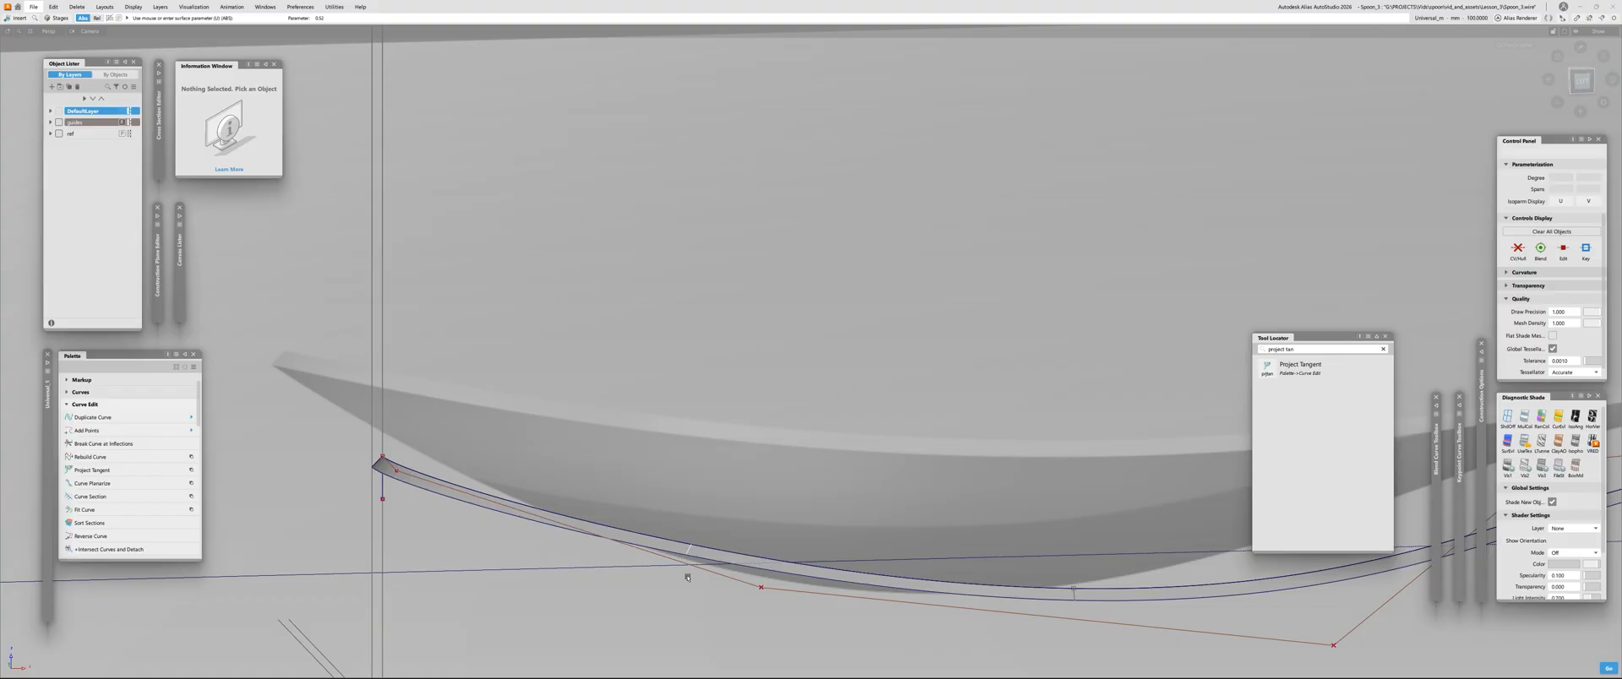
left_click(1581, 80)
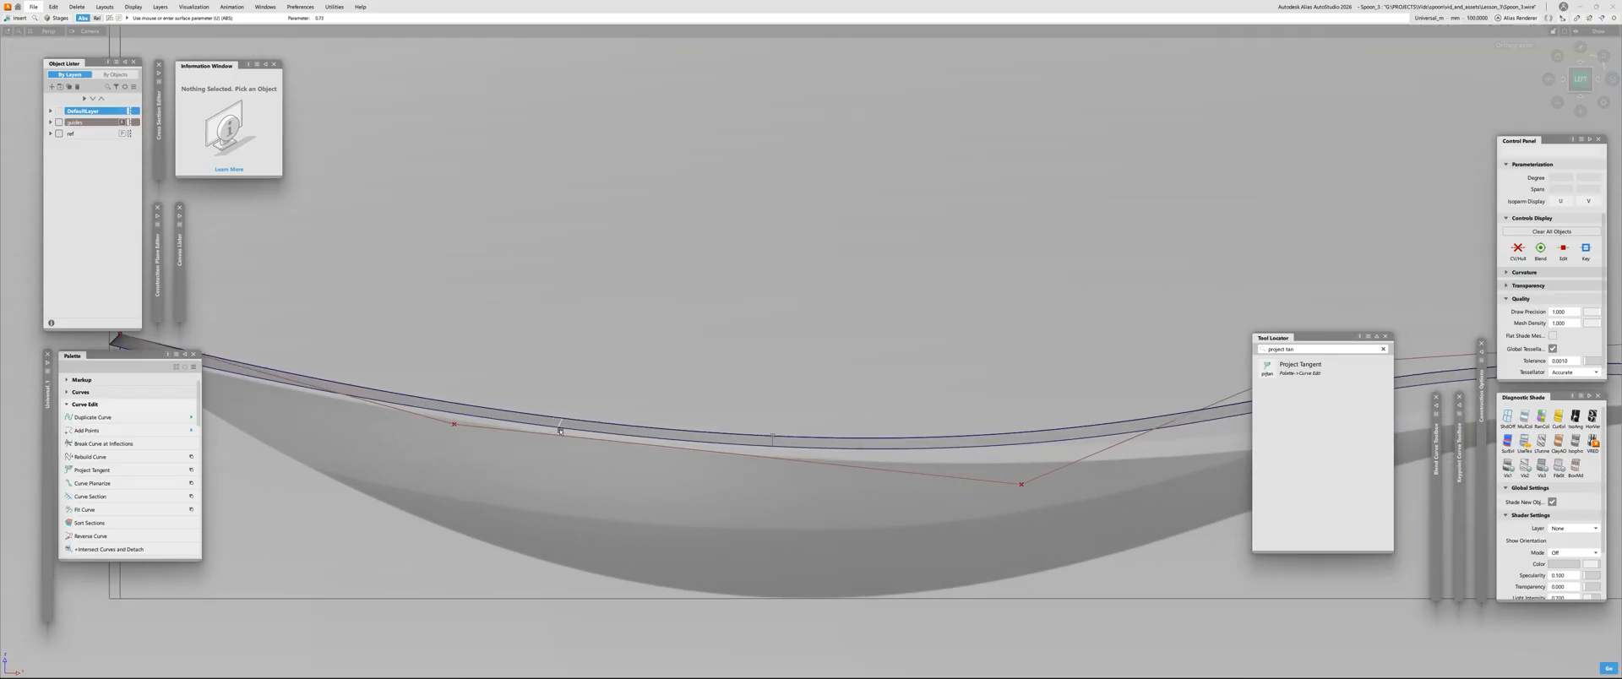
left_click_drag(560, 432, 577, 433)
mouse_move(577, 433)
right_mouse_down("alt+shift")
mouse_move(542, 422)
mouse_move(566, 419)
right_mouse_up("alt+shift")
mouse_move(594, 422)
left_mouse_down()
mouse_move(617, 437)
mouse_move(616, 401)
left_mouse_up()
right_click_drag(616, 401, 498, 395, "alt+shift")
Insert a second crosswise curve on surface into the draft strip, a short way in from the handle end
middle_click_drag(1182, 343, 661, 392, "alt+shift")
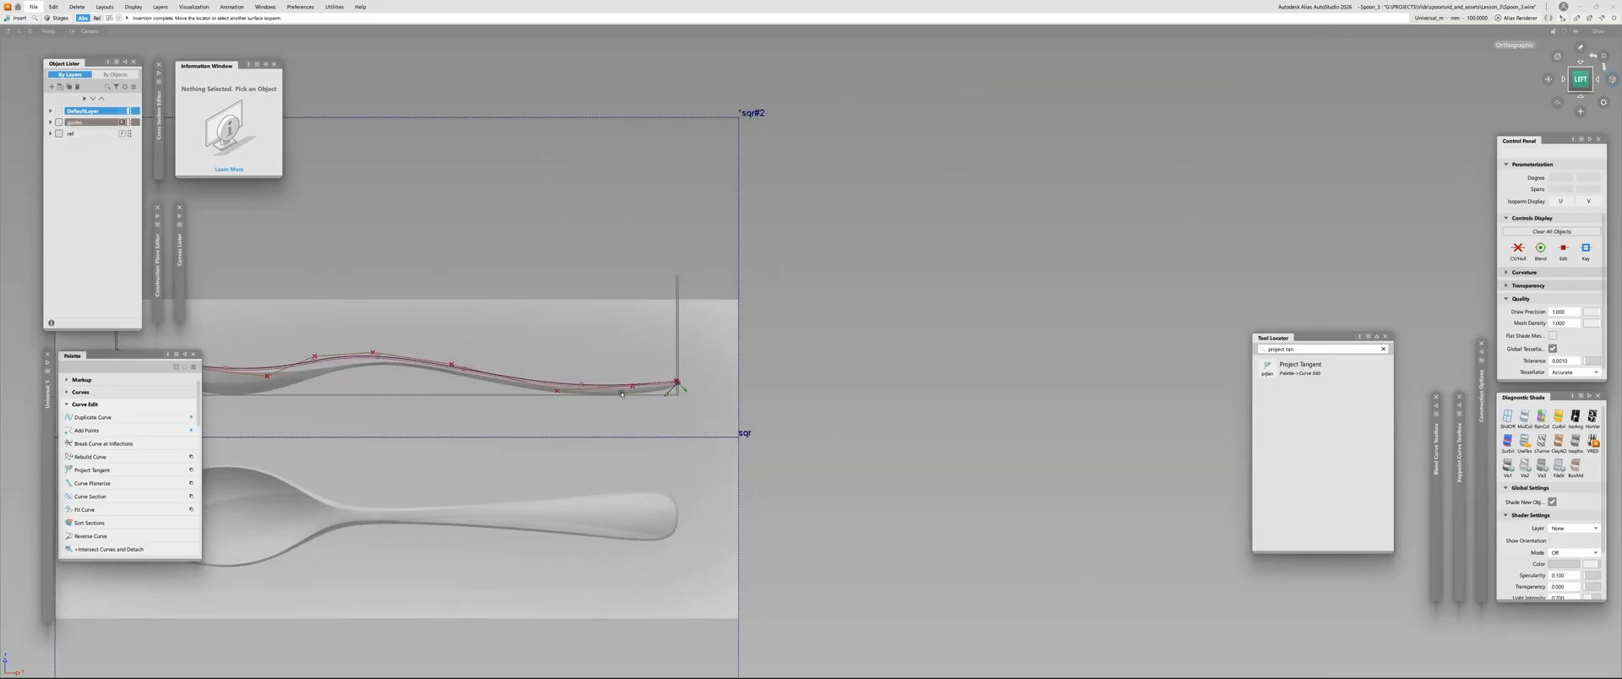
left_click_drag(662, 391, 626, 442, "alt+shift")
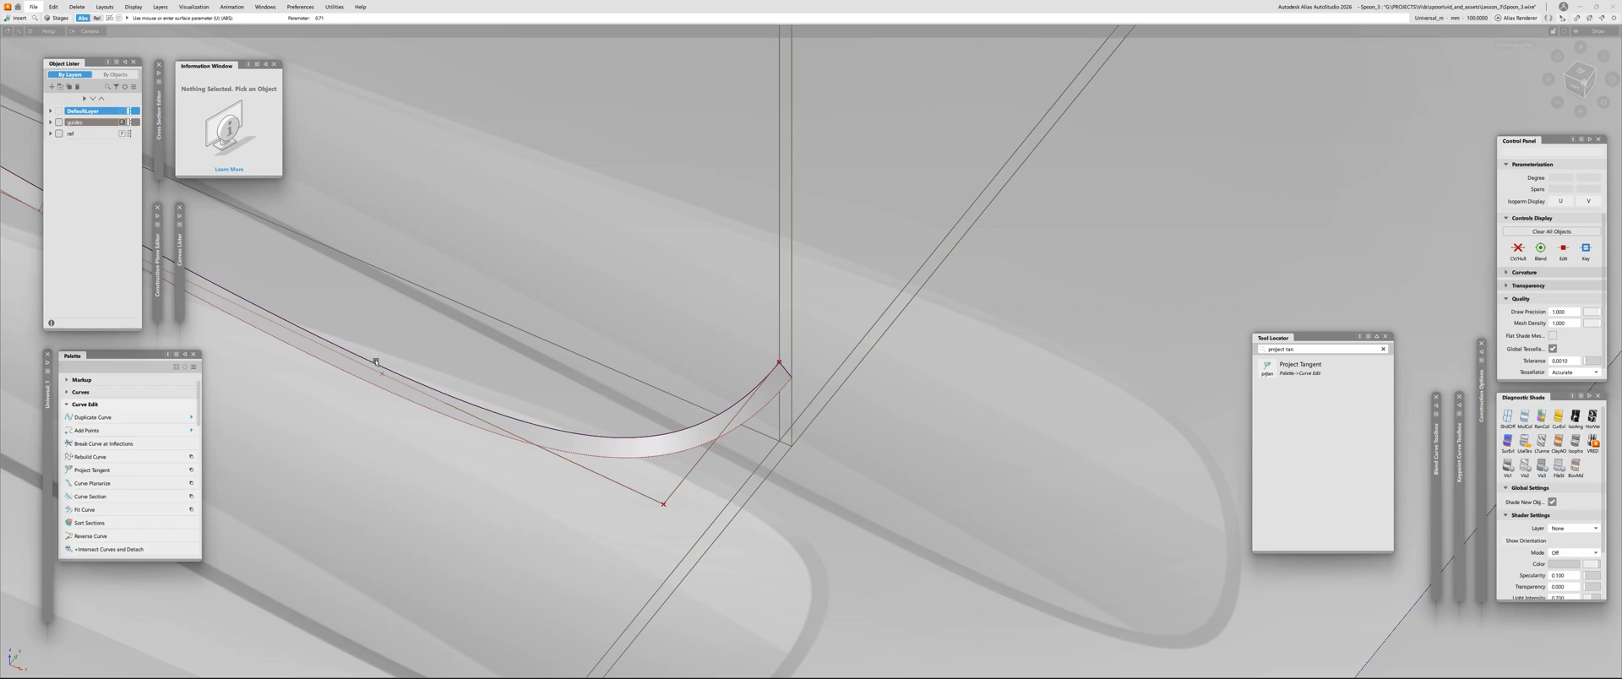
left_click(787, 372)
left_click(807, 379)
left_click_drag(445, 463, 663, 491, "alt+shift")
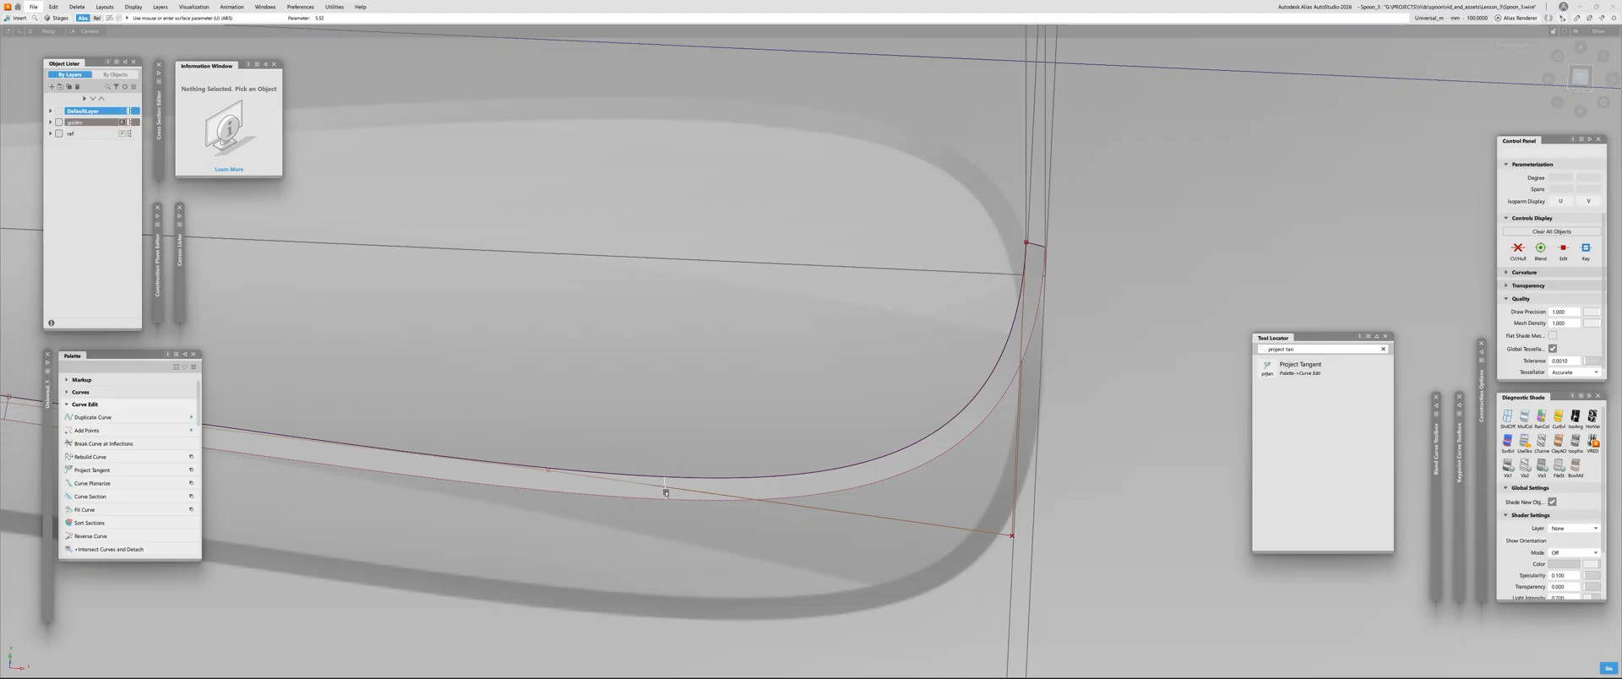
key("space")
scroll(710, 369, "down", 4)
left_click_drag(709, 369, 545, 450, "alt+shift")
right_click_drag(545, 450, 549, 448, "alt+shift")
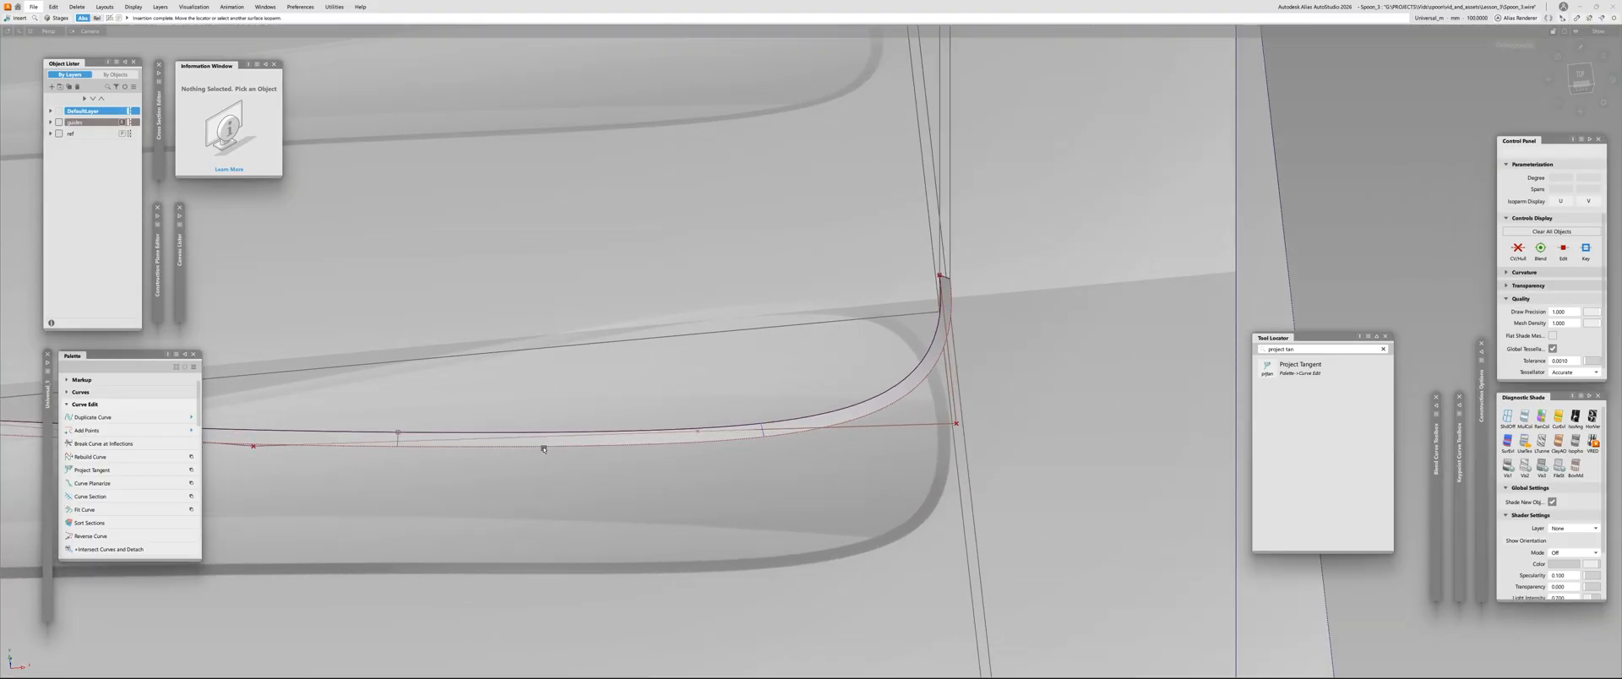
Trim the draft strip at the two inserted curves, keeping the long section between the bowl-tip and handle-end cuts
left_click_drag(549, 447, 37, 80, "ctrl+shift")
left_click(541, 448)
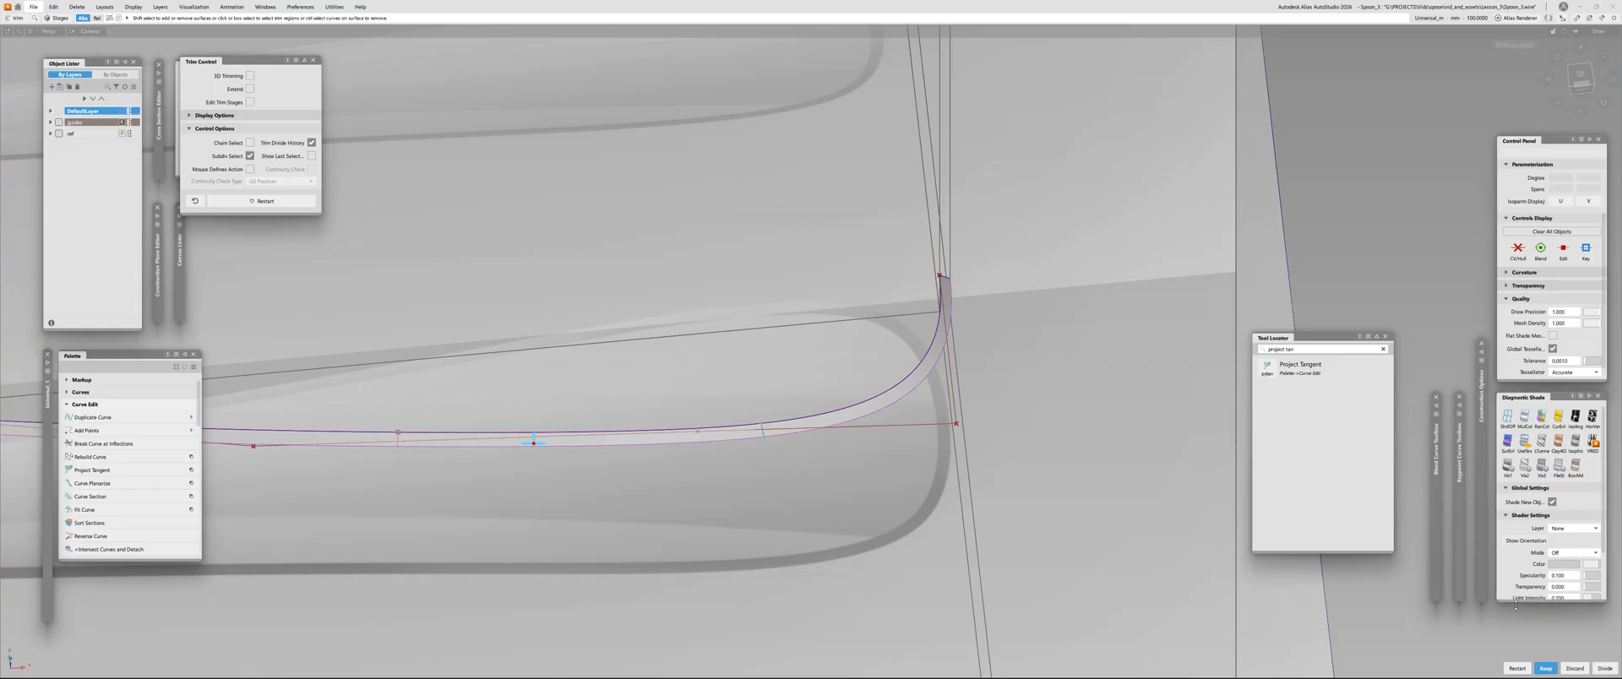
left_click(1545, 668)
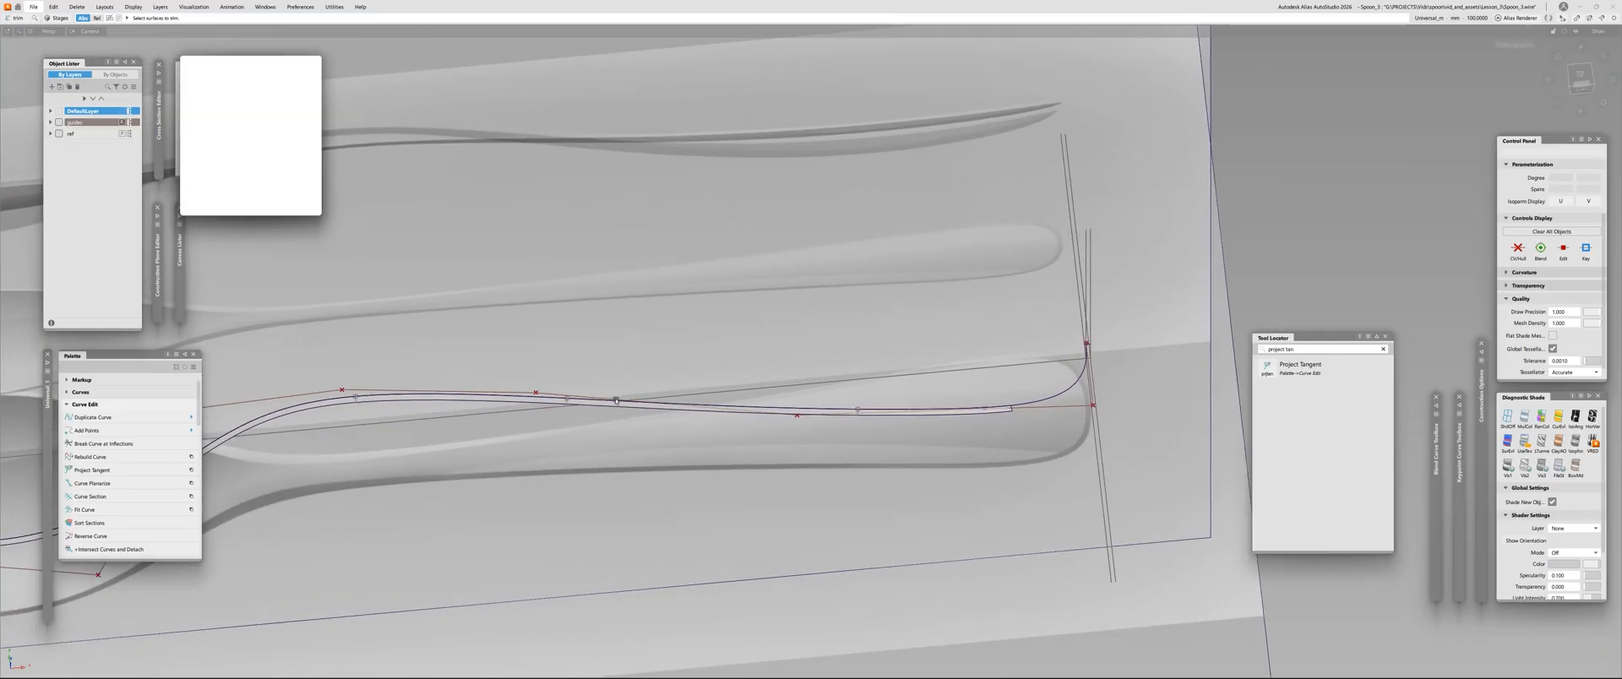
key("Escape")
Hide the ref layer with the spoon reference images and delete the original edge curve running along the draft strip
left_click(616, 401)
left_click(541, 344)
middle_click_drag(540, 344, 935, 283, "alt+shift")
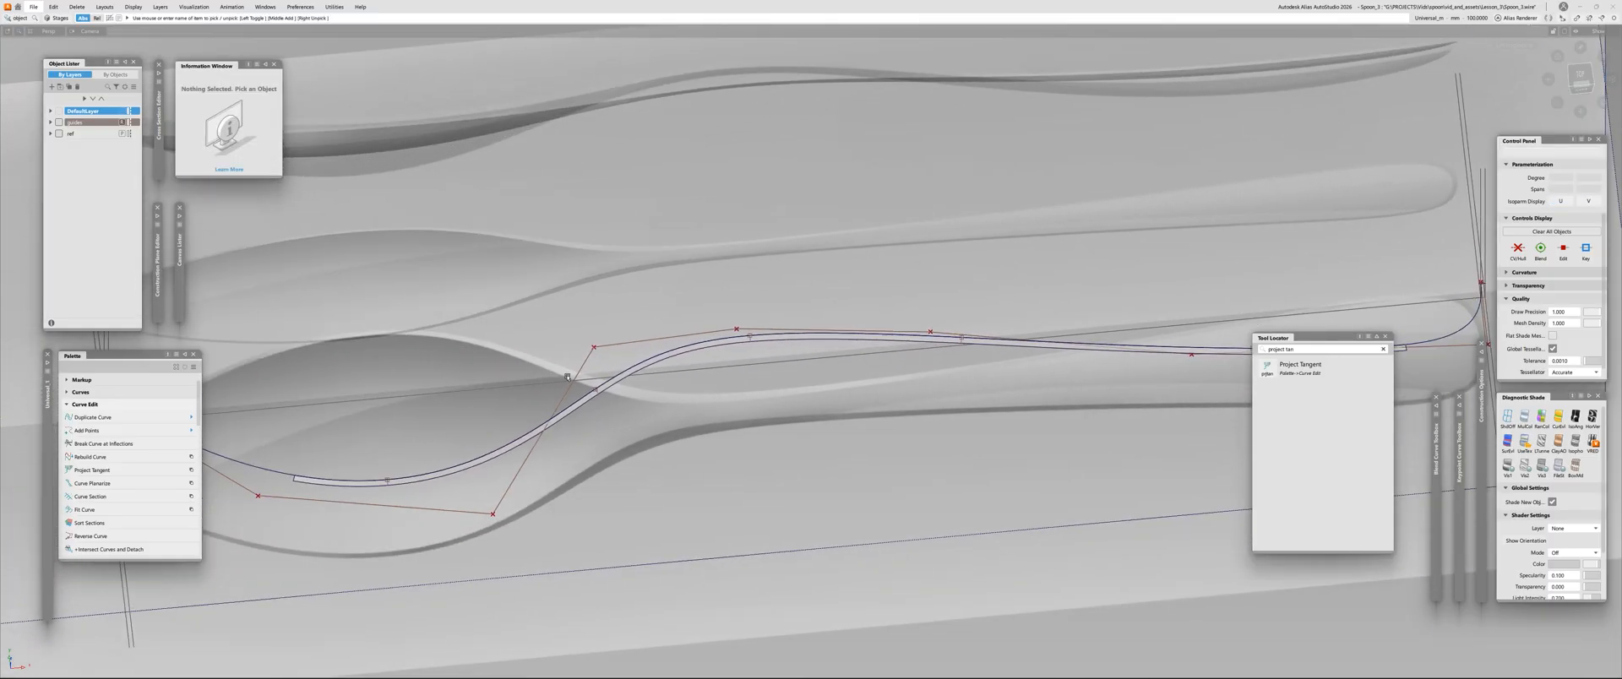
left_click(595, 348)
left_click(598, 359)
left_click(58, 134)
left_click(641, 343)
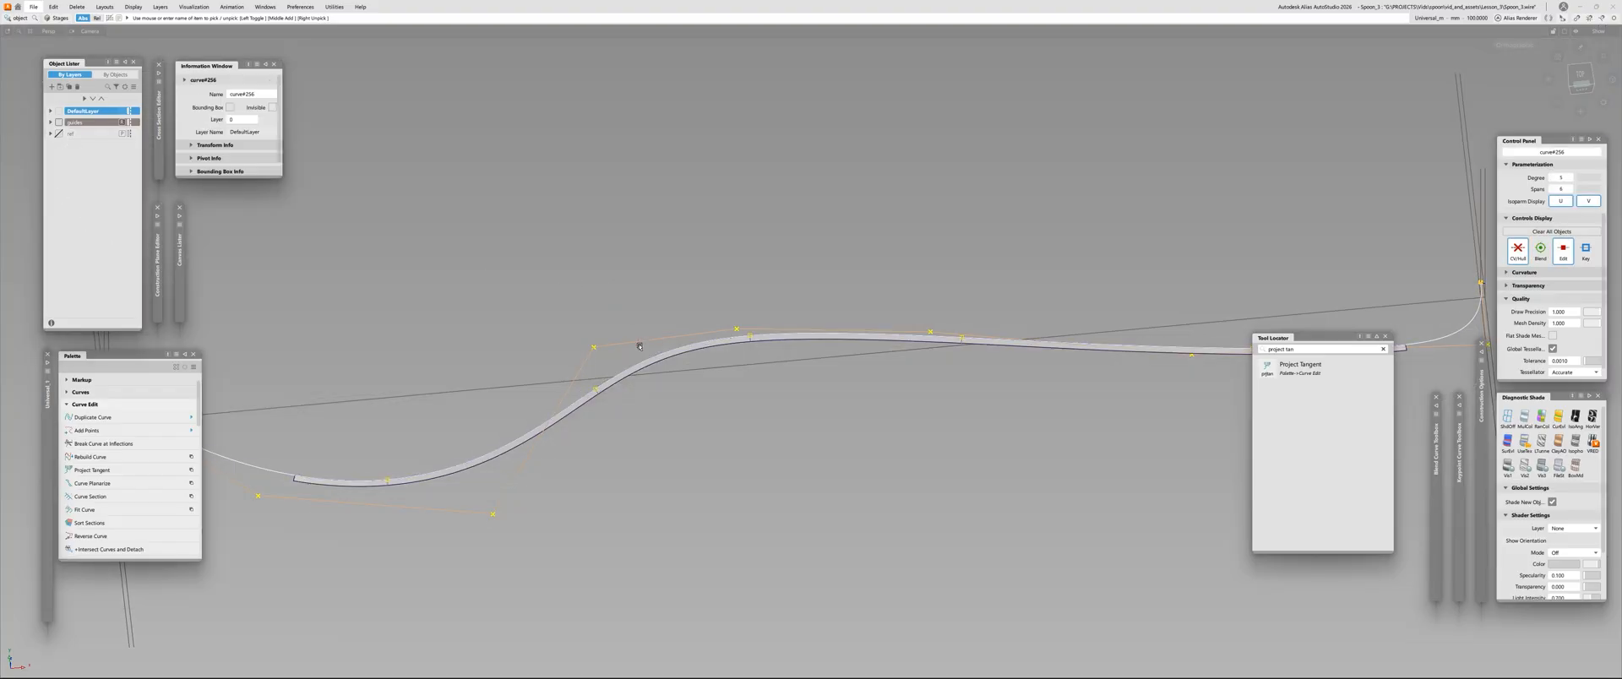
key("Delete")
Select the trimmed draft surface and turn off its control vertex display
right_click_drag(642, 474, 609, 490, "alt+shift")
left_click_drag(610, 490, 594, 518, "alt+shift")
right_click_drag(594, 517, 792, 327, "alt+shift")
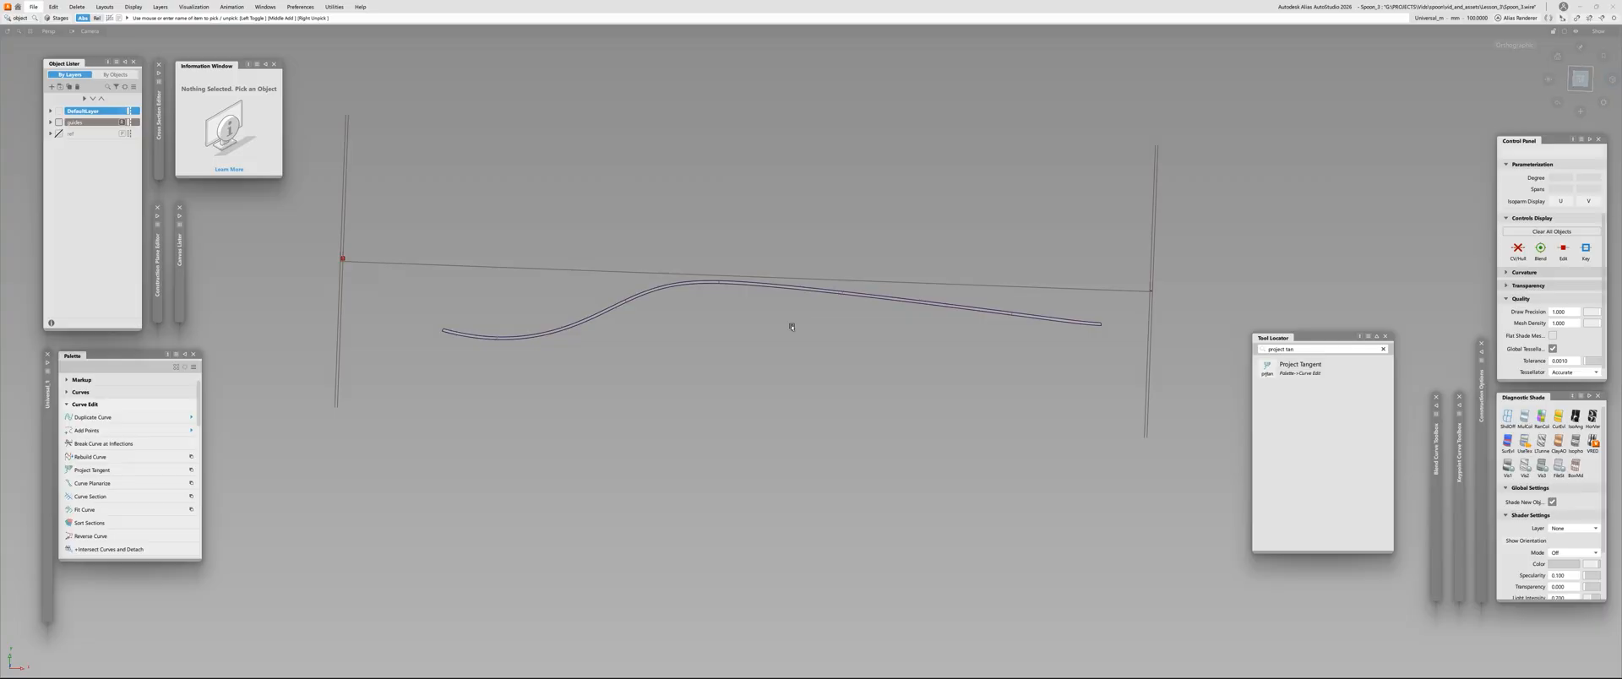
left_click(703, 282)
left_click(704, 282)
left_click(709, 282)
key("ctrl+h")
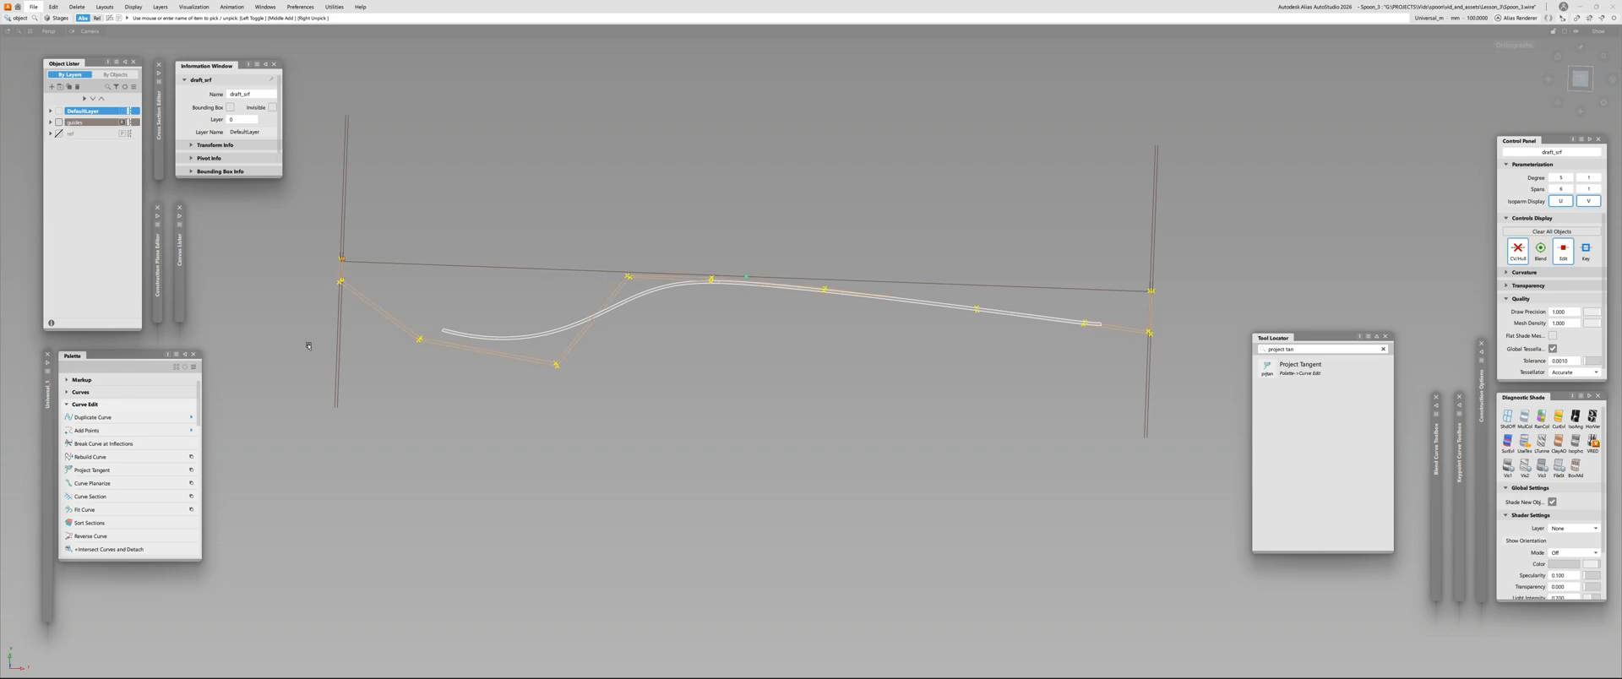
key("ctrl+h")
Mirror-duplicate the trimmed draft strip across the spoon's centre line
left_click(546, 394)
scroll(547, 355, "up", 3)
left_click_drag(579, 303, 549, 379)
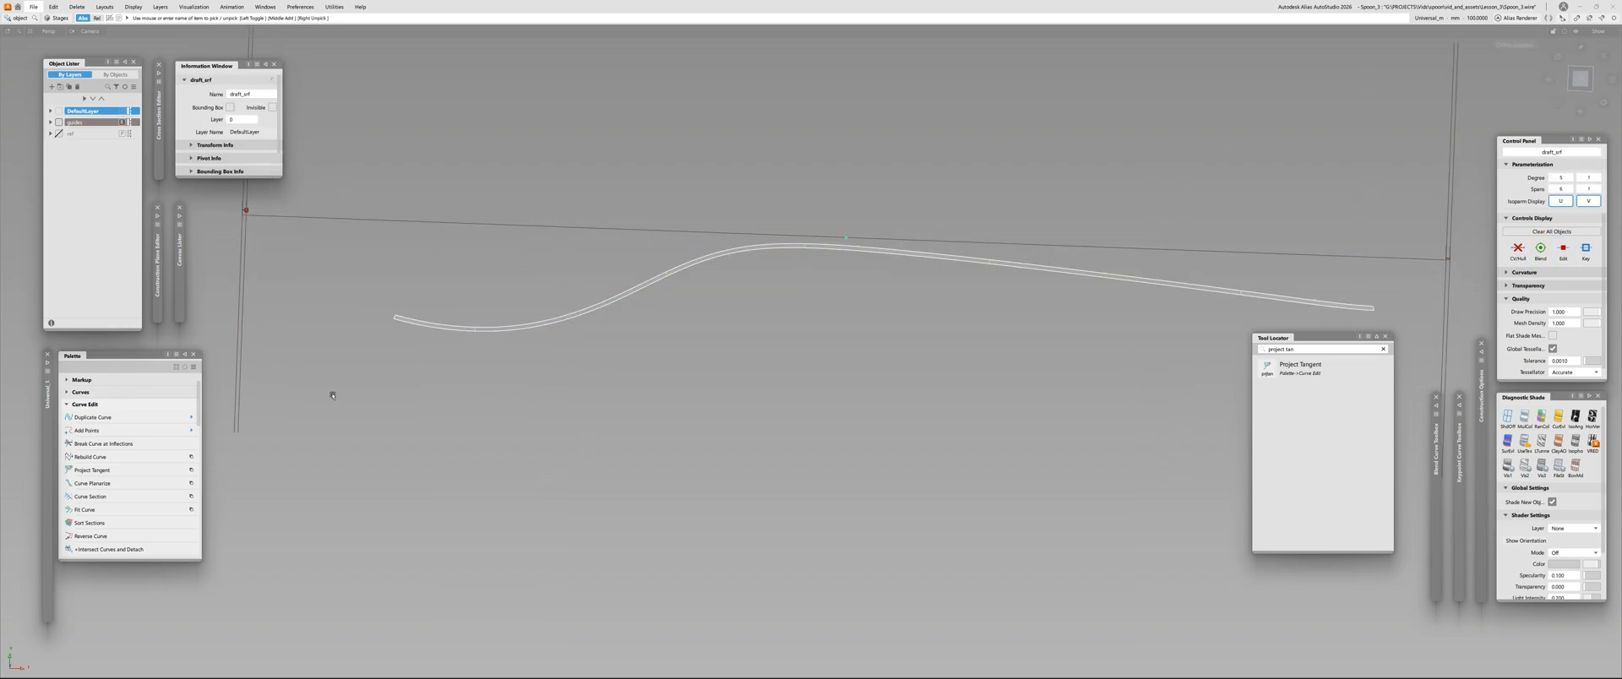
middle_click_drag(619, 270, 592, 418, "alt+shift")
left_click_drag(784, 308, 751, 309, "ctrl+shift")
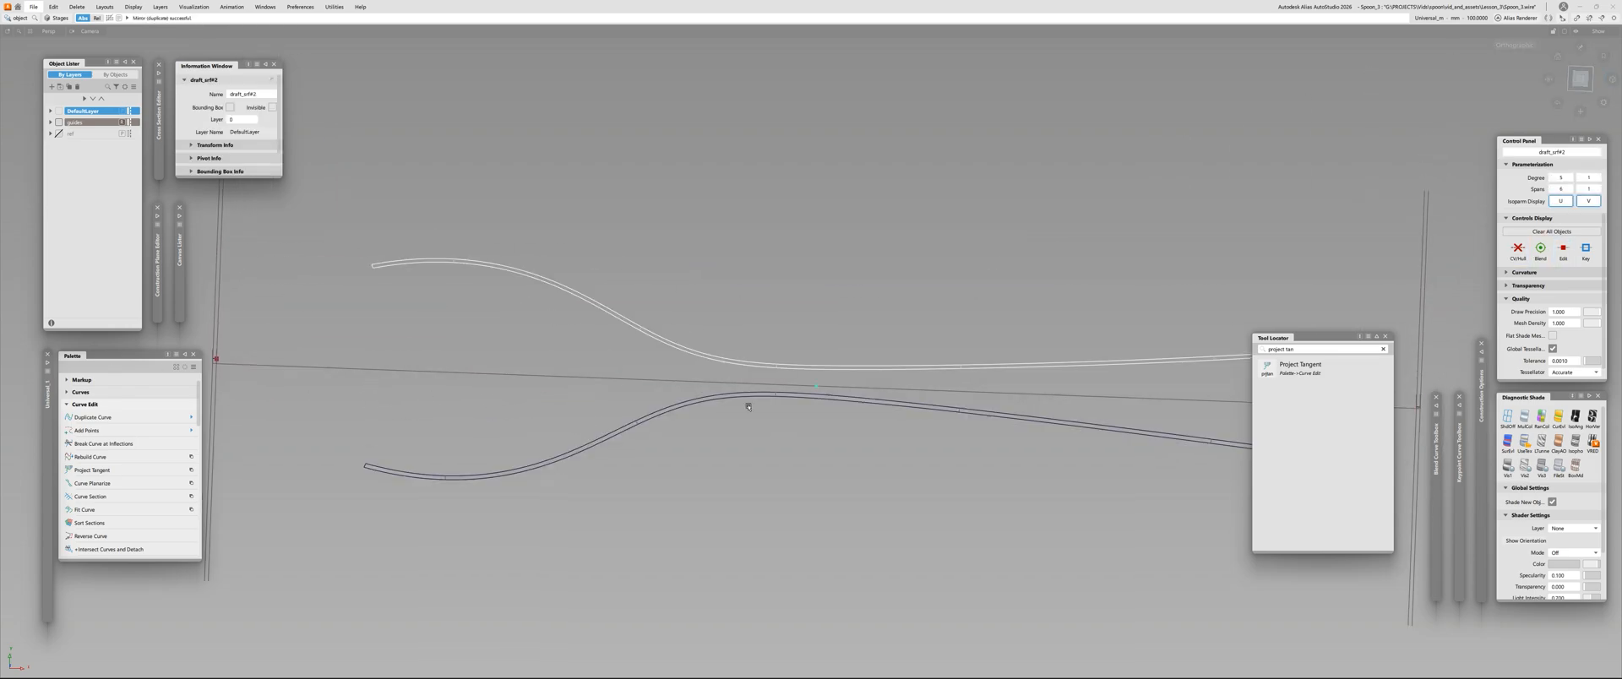
Build a Skin surface between the inner edges of the two mirrored draft strips, with start and end set to Connect ends
left_click_drag(400, 384, 617, 486, "alt+shift")
left_click_drag(625, 477, 731, 376, "ctrl+shift")
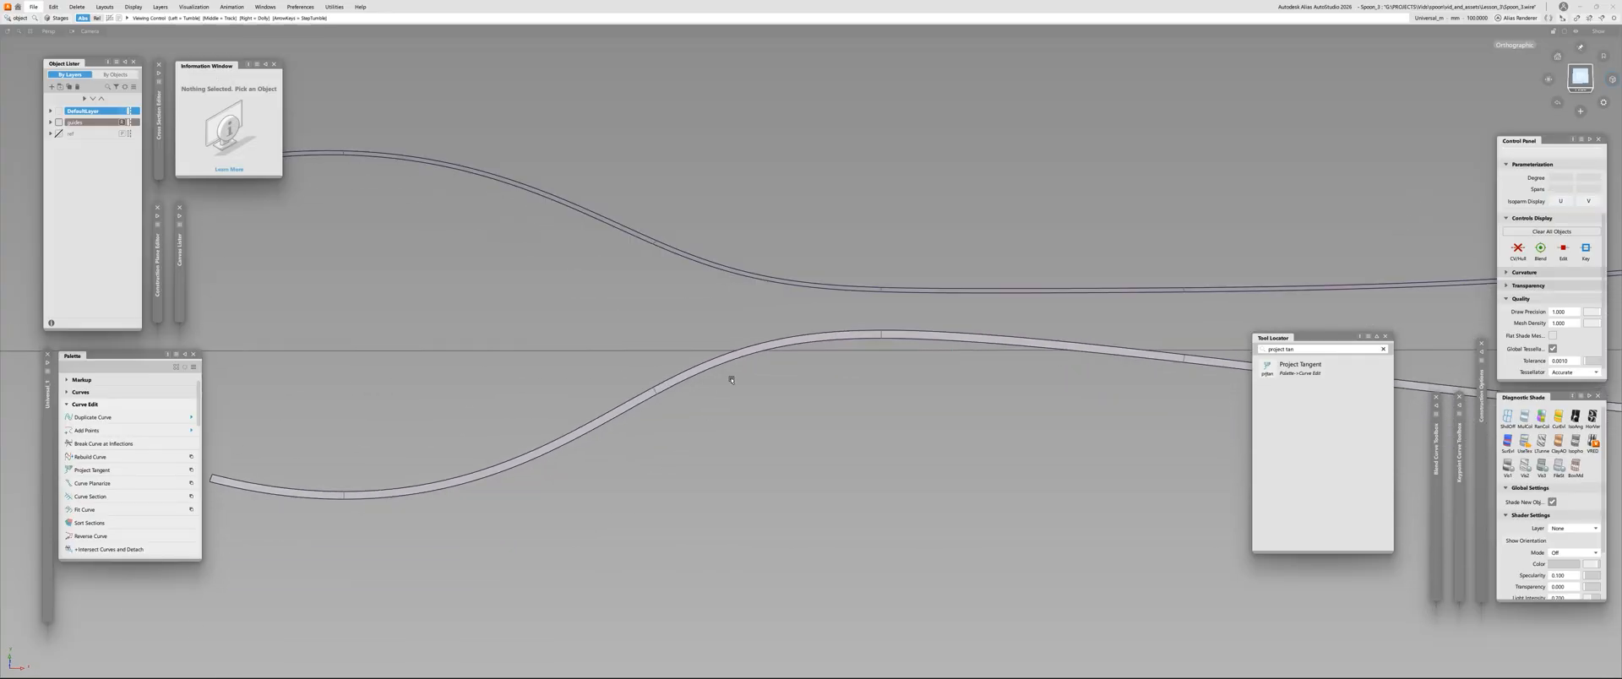
middle_click_drag(794, 338, 692, 435, "alt+shift")
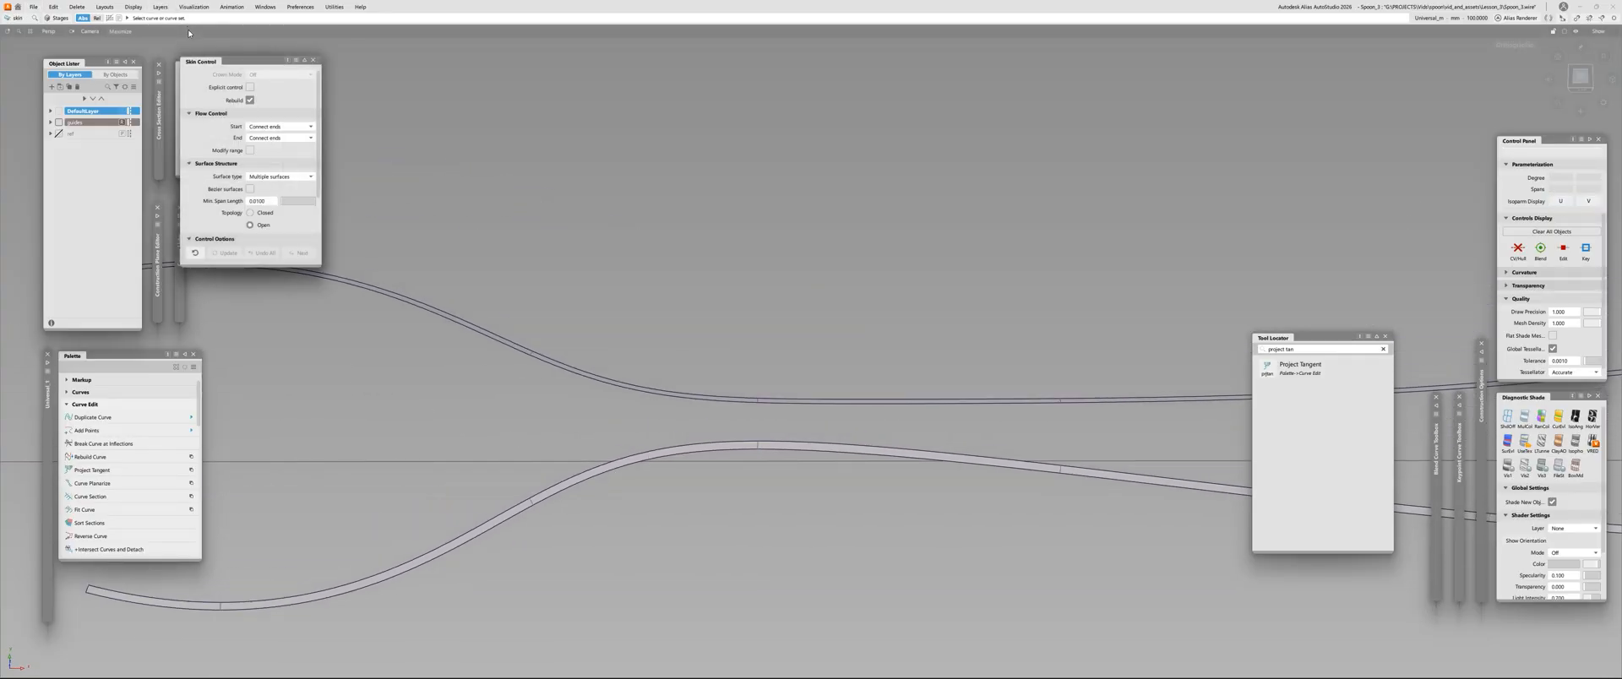
left_click(742, 444)
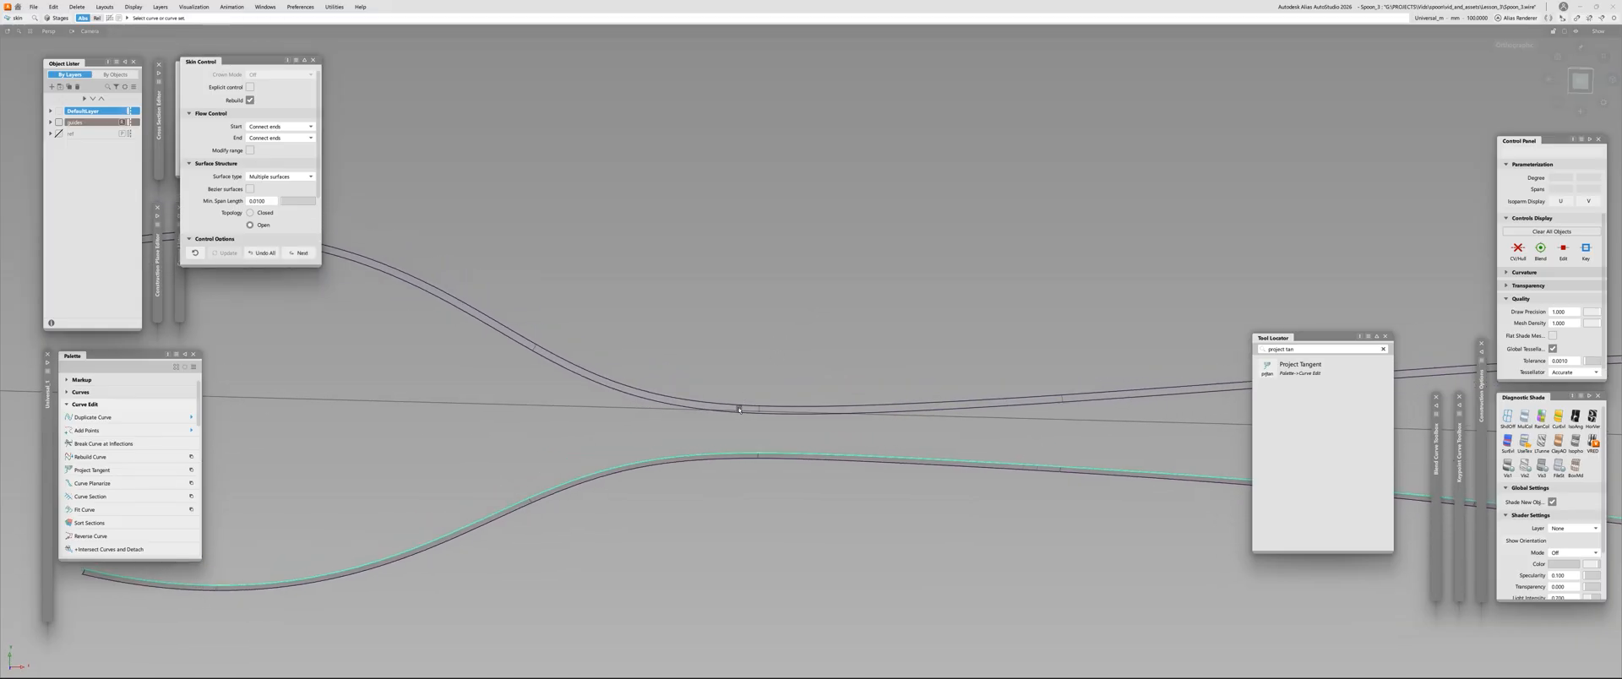
left_click(738, 399)
right_click_drag(790, 374, 649, 359, "alt+shift")
left_click_drag(649, 359, 705, 271, "alt+shift")
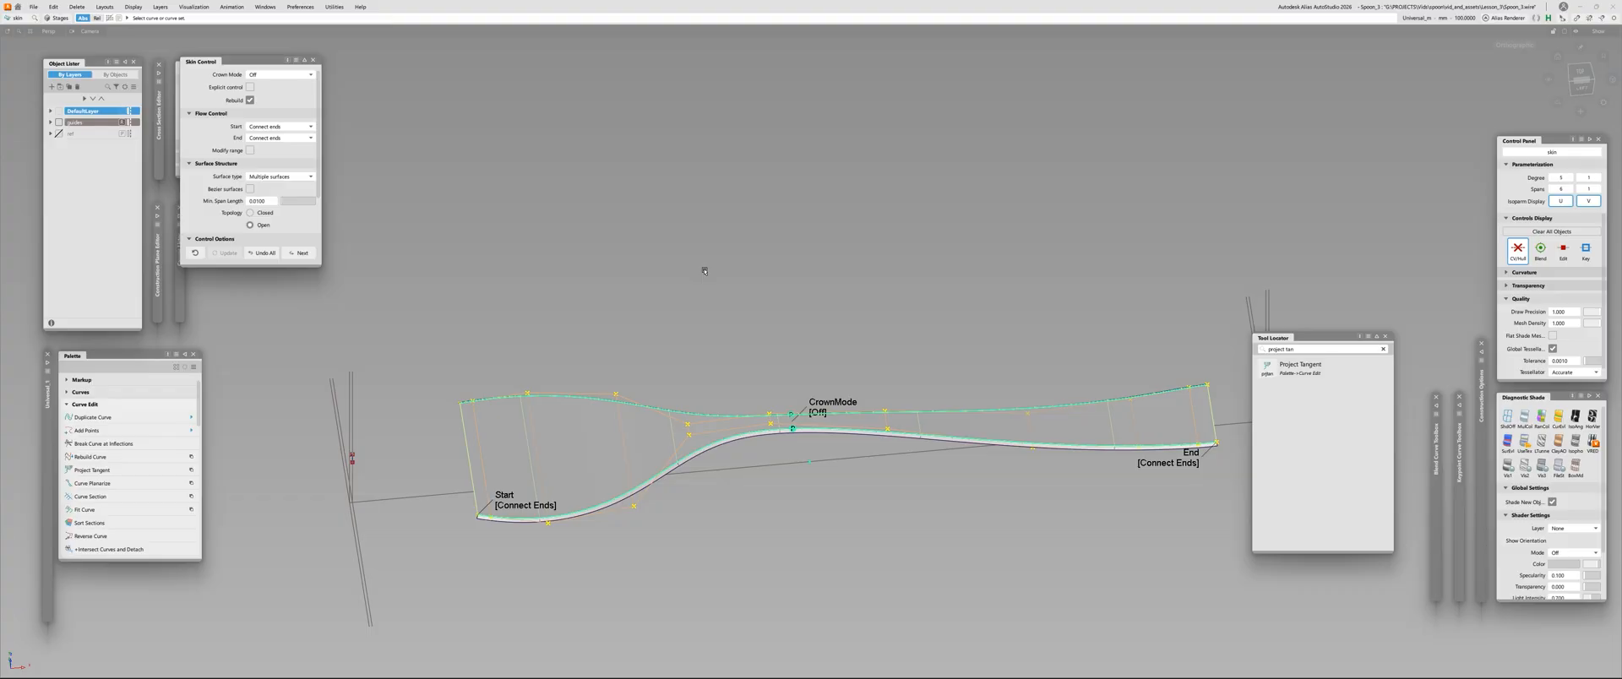
Leave the Skin tool and turn off the control vertex display of the new surface between the draft strips
right_click_drag(633, 329, 625, 470, "alt+shift")
middle_click_drag(625, 469, 625, 359, "alt+shift")
left_click(604, 460)
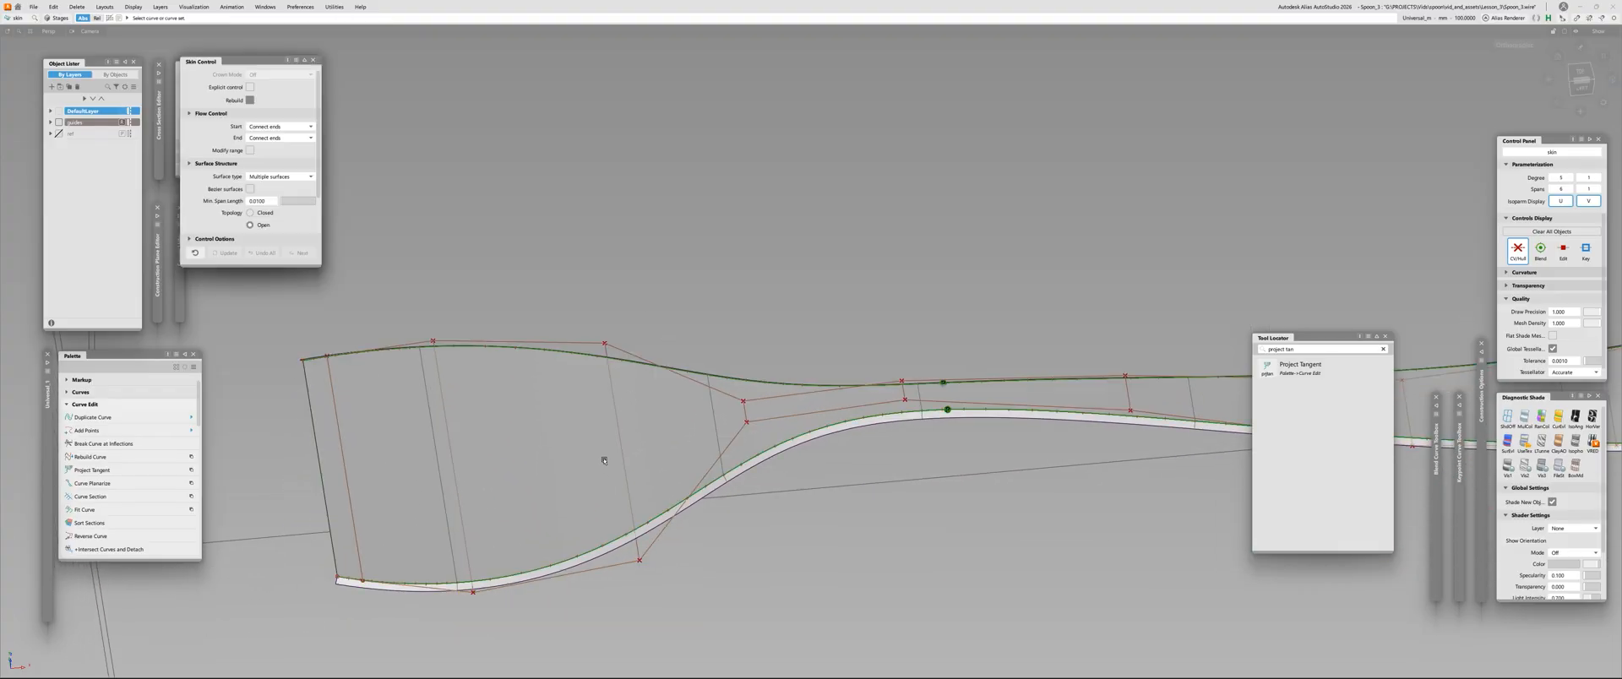
left_click_drag(604, 460, 642, 470, "ctrl+shift")
left_click(718, 485)
right_click_drag(640, 434, 756, 540, "ctrl+shift")
left_click(757, 539)
right_click_drag(594, 478, 517, 476, "alt+shift")
middle_click_drag(757, 362, 547, 415, "alt+shift")
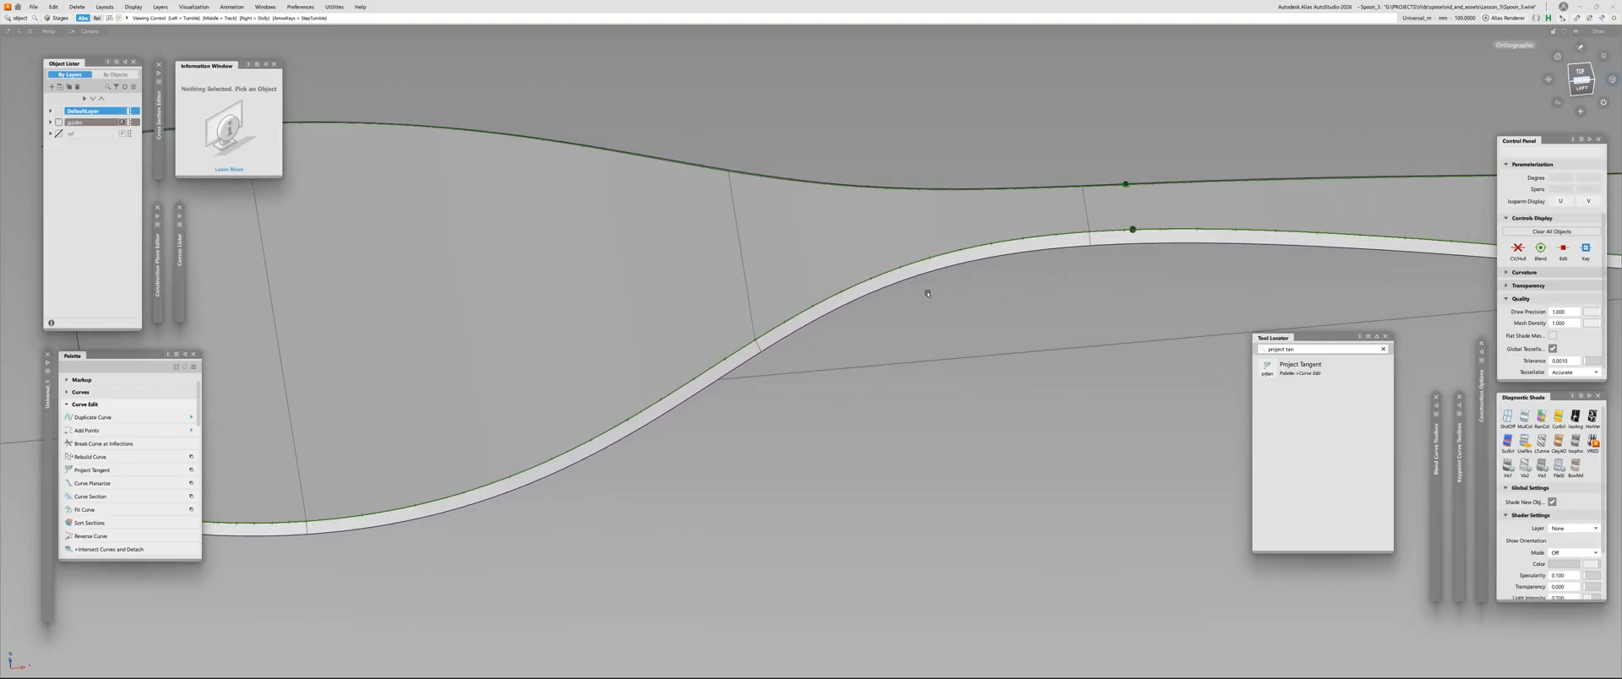
Examine the skin surface and both draft strips along the neck and handle, out to the full spoon length
middle_click_drag(927, 294, 548, 387, "alt+shift")
right_click_drag(765, 307, 751, 344, "alt+shift")
middle_click_drag(751, 344, 359, 350, "alt+shift")
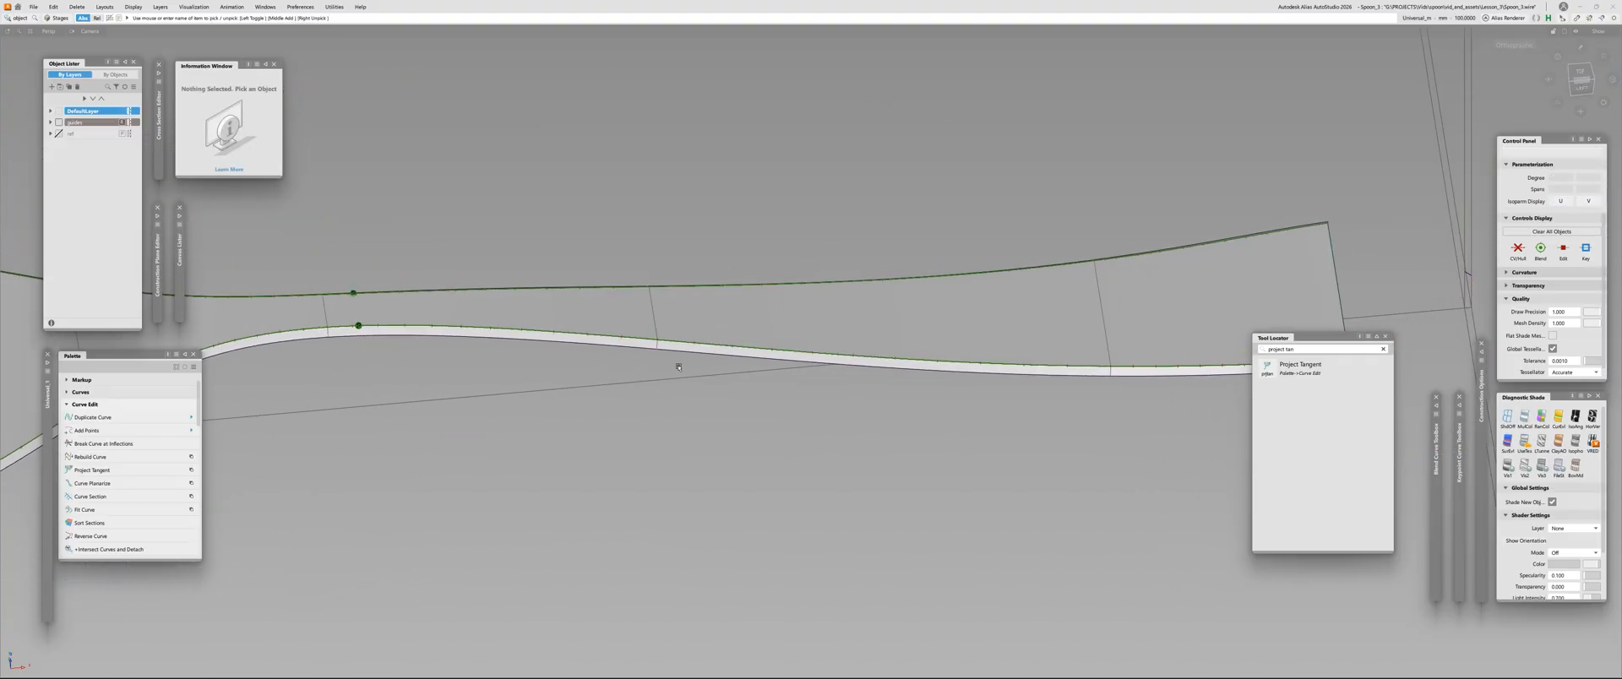
right_click_drag(676, 366, 625, 406, "alt+shift")
left_click_drag(598, 350, 583, 409, "alt+shift")
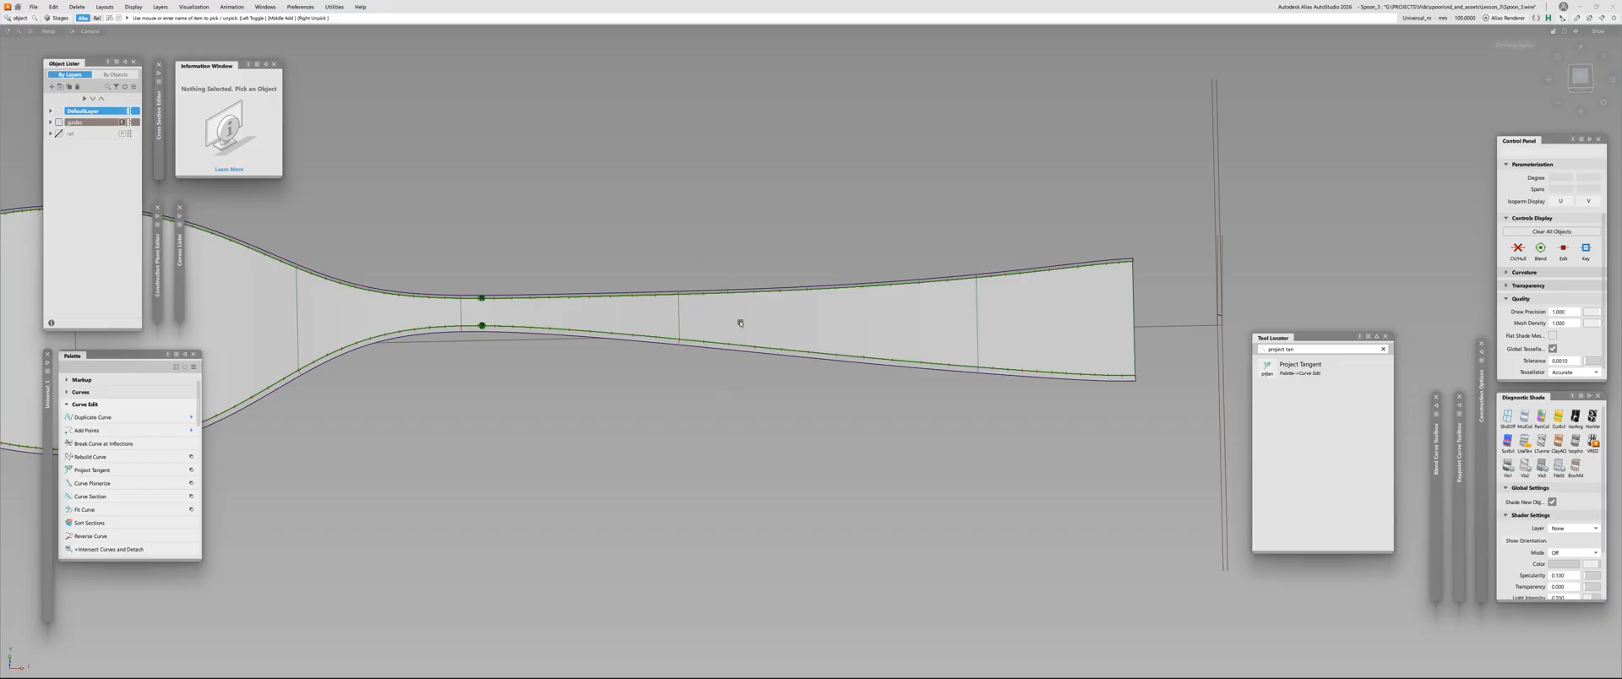
mouse_move(675, 390)
right_mouse_down("alt+shift")
mouse_move(806, 288)
mouse_move(673, 370)
right_mouse_up("alt+shift")
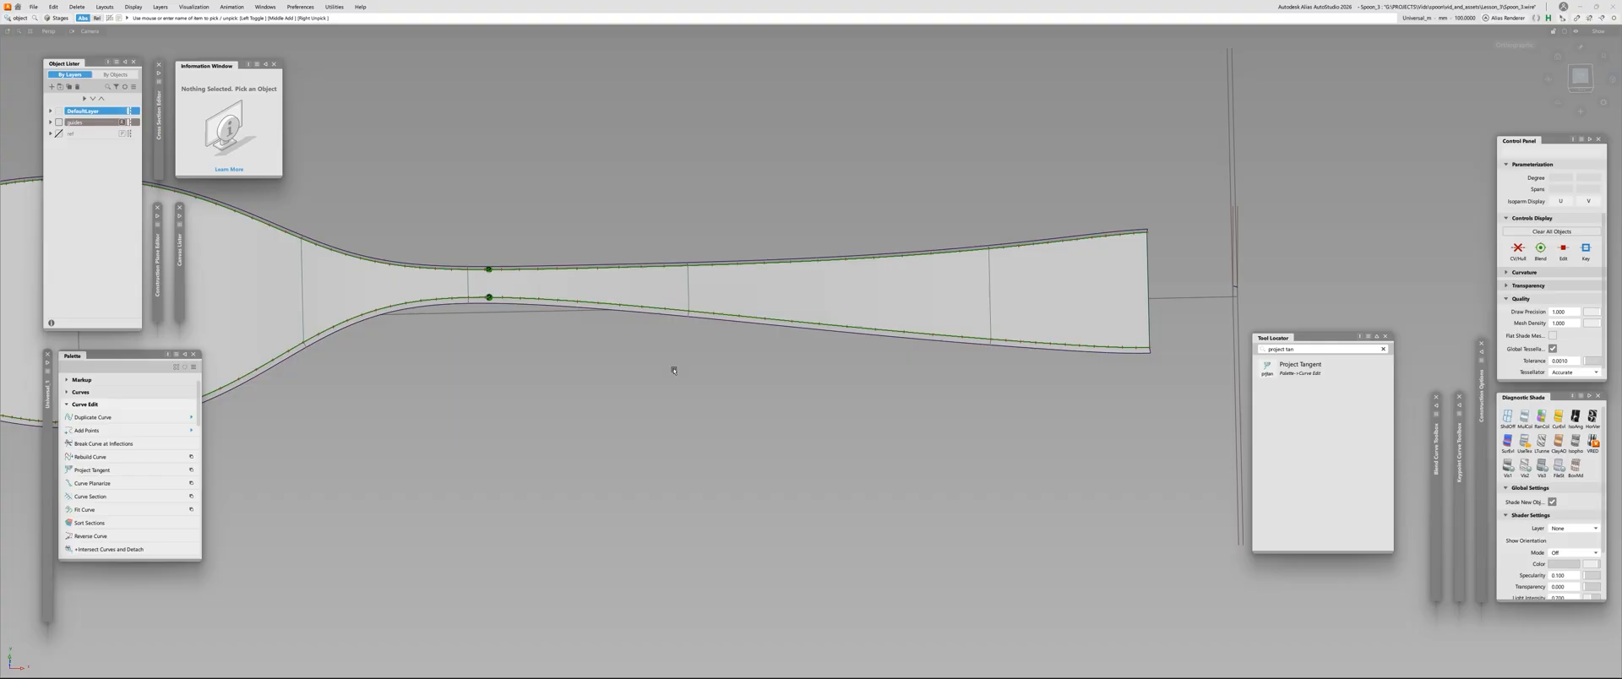
scroll(603, 248, "down", 4)
middle_click_drag(728, 279, 767, 277, "alt+shift")
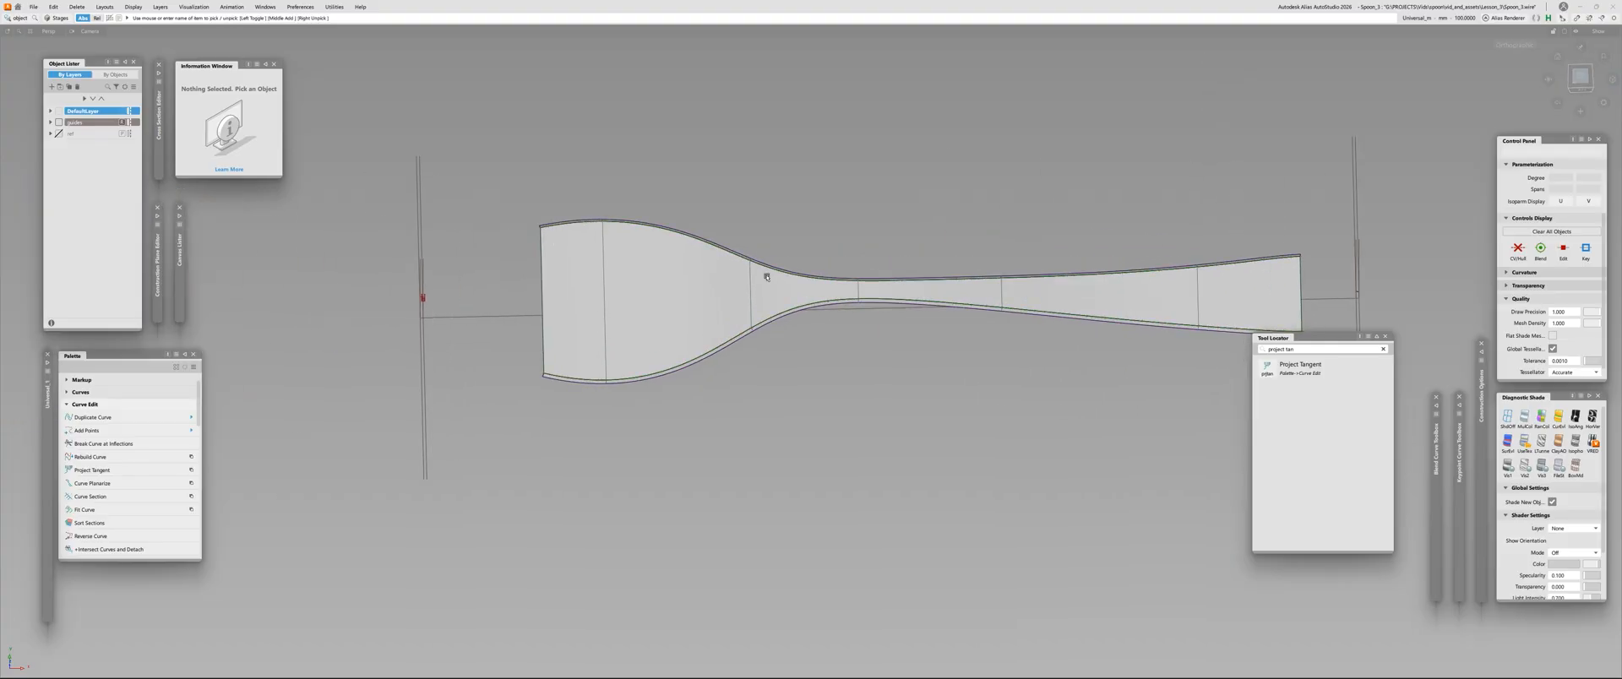
key("c")
left_click(21, 17)
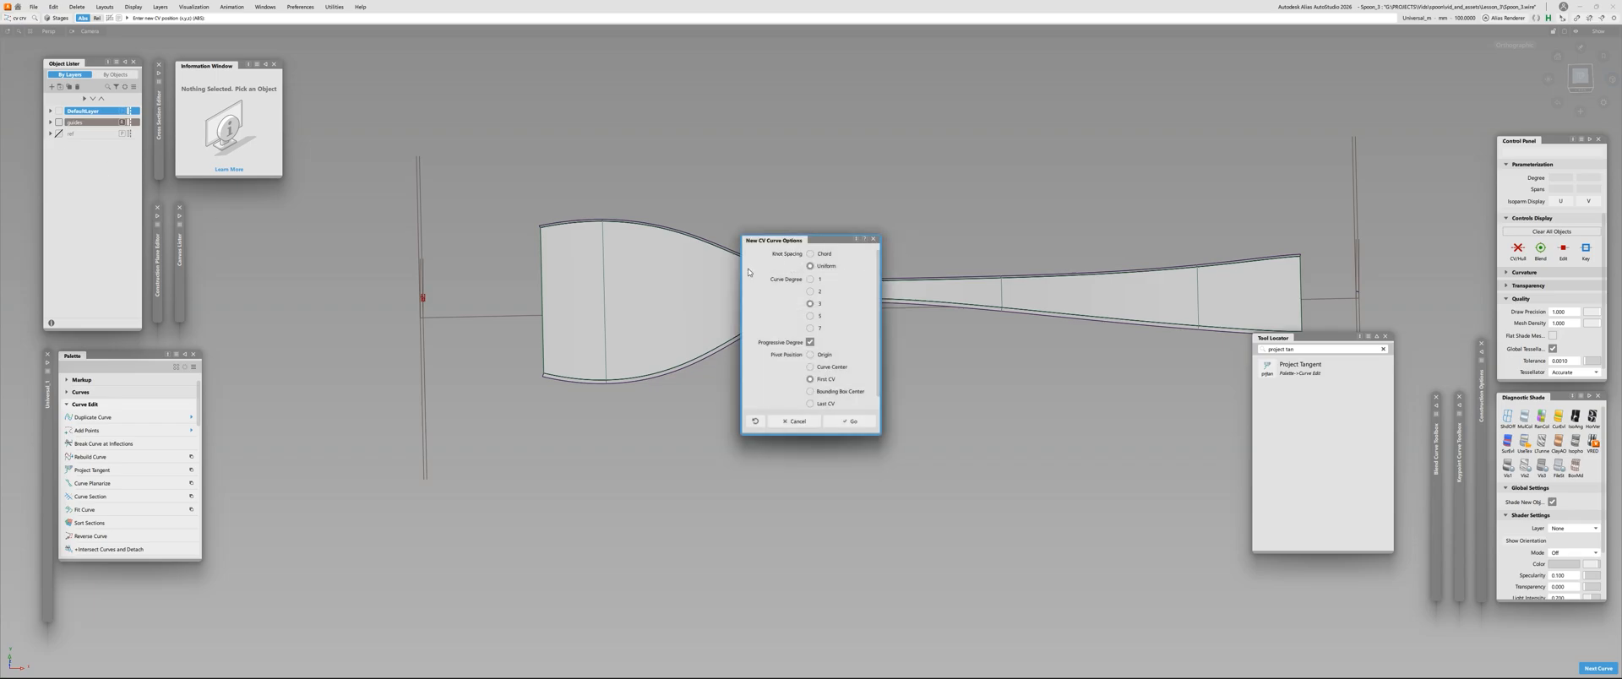
left_click(874, 239)
Examine the flat crosswise shape of the skin surface at the open bowl end from several angles
right_click_drag(693, 377, 655, 355, "alt+shift")
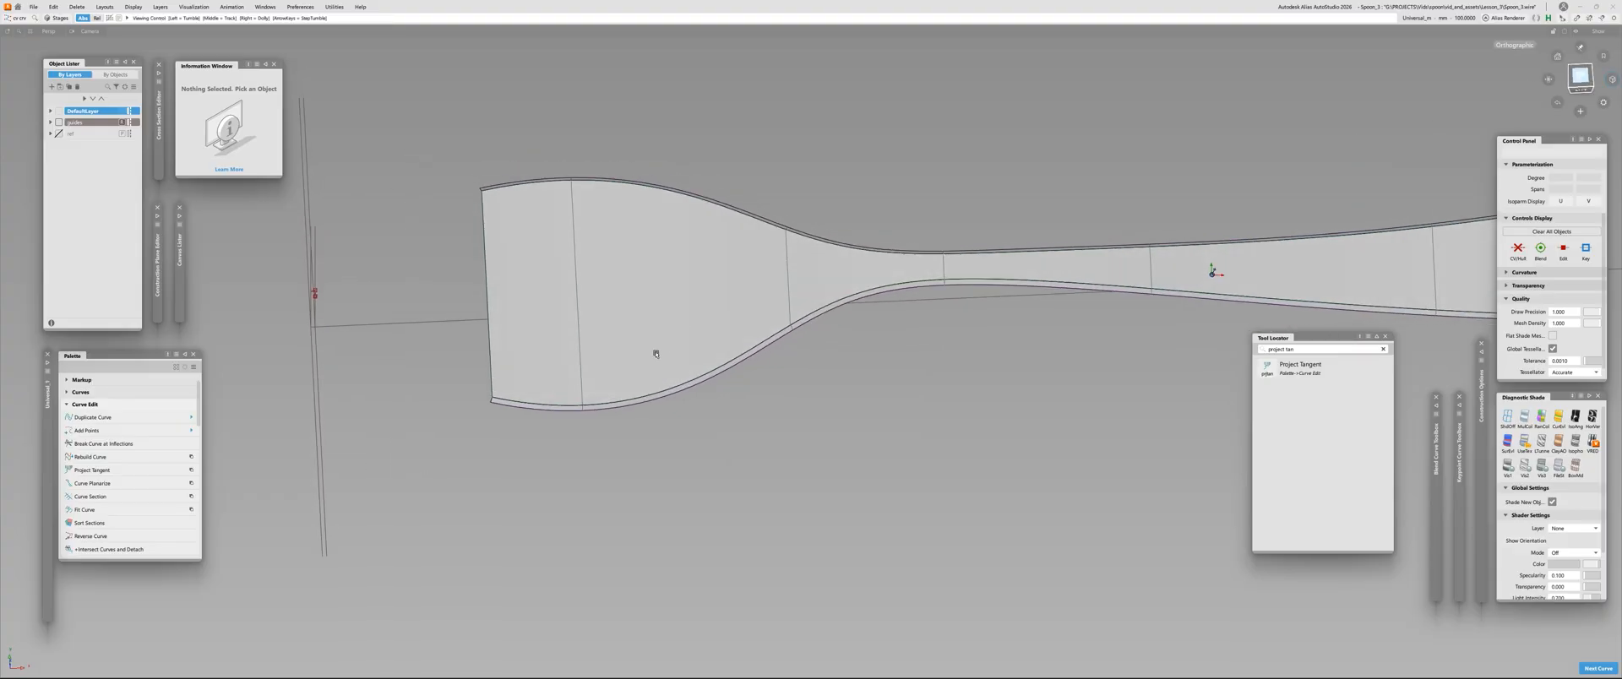
left_click_drag(656, 355, 753, 315, "alt+shift")
left_click(695, 394, "alt+shift")
right_click_drag(695, 394, 682, 397, "alt+shift")
left_click_drag(683, 397, 721, 380, "alt+shift")
left_click(706, 346, "alt+shift")
right_click_drag(720, 380, 739, 366, "alt+shift")
middle_click_drag(739, 365, 581, 395, "alt+shift")
right_click_drag(580, 394, 673, 366, "alt+shift")
Check the tangent continuity between the skin surface and the adjoining draft strips along their shared edges
key("ctrl+shift+c")
left_click(663, 438)
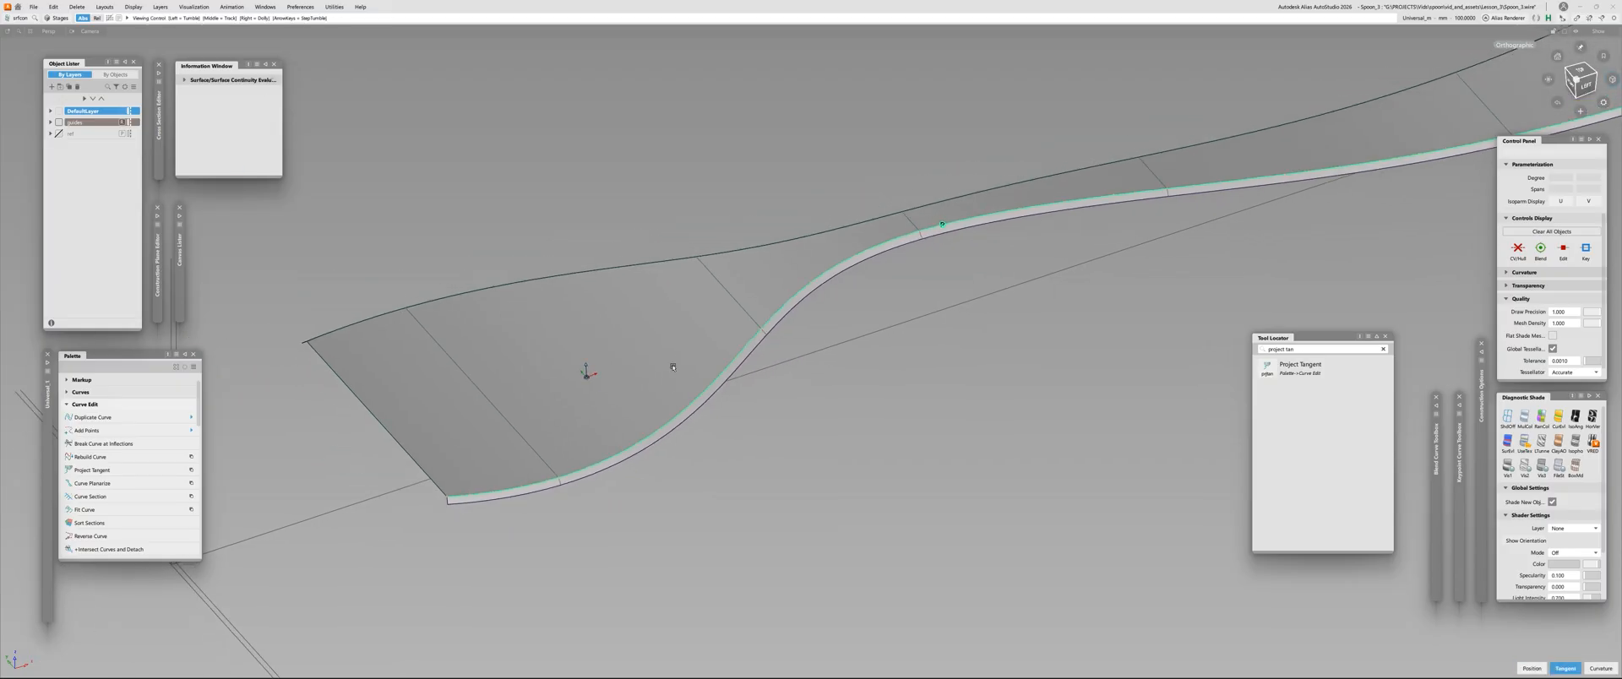
left_click(643, 266)
left_click_drag(645, 264, 499, 302, "alt+shift")
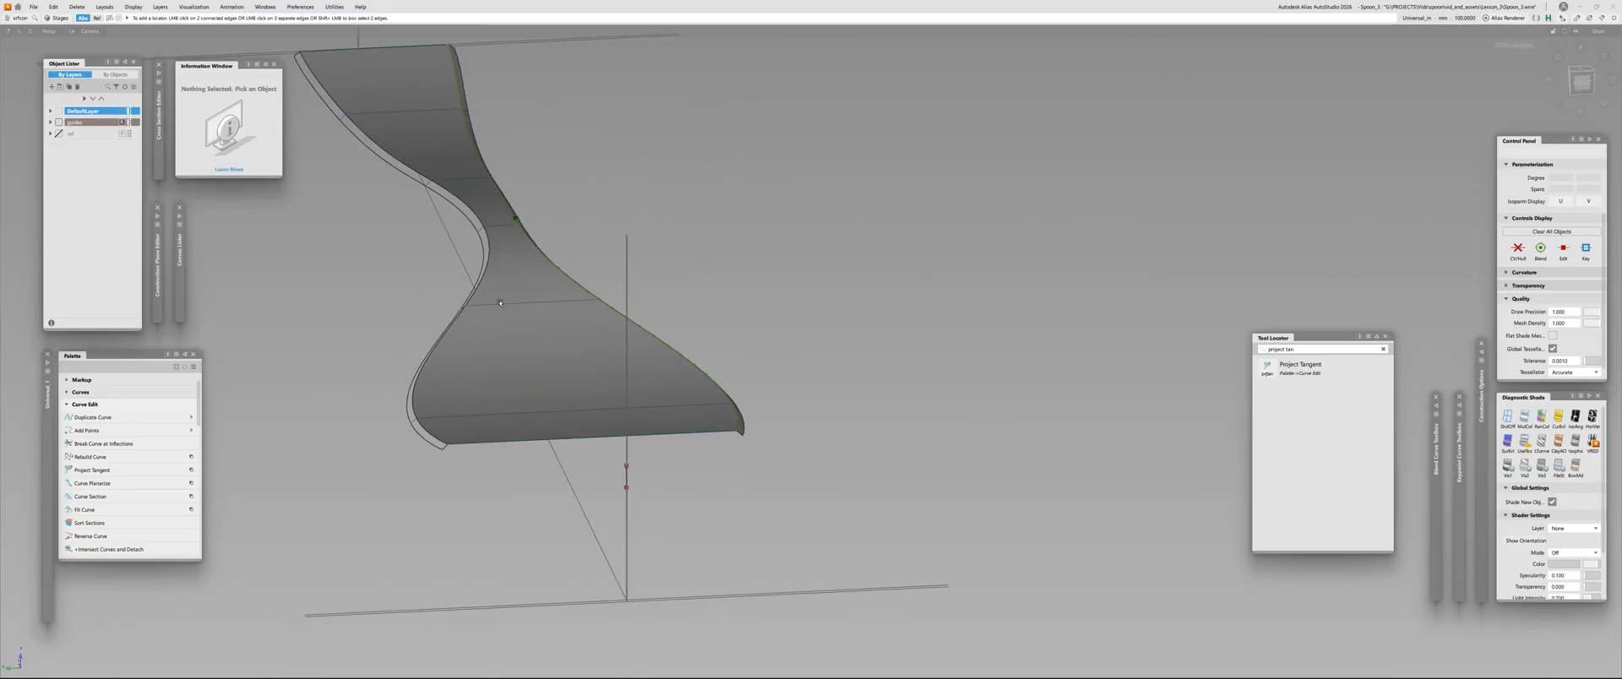
left_click(488, 237)
left_click_drag(720, 358, 587, 373, "alt+shift")
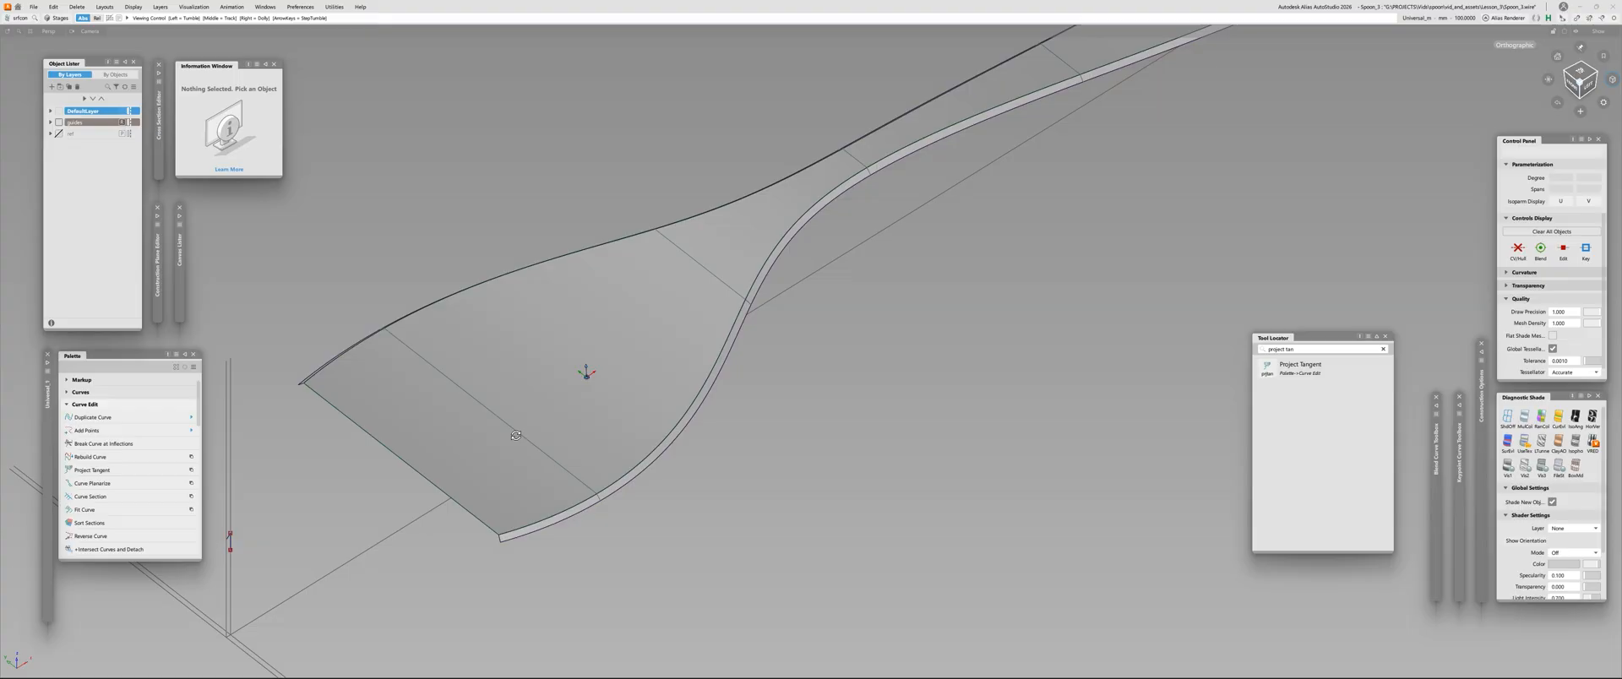
left_click(603, 378)
mouse_move(586, 373)
right_mouse_down("alt+shift")
mouse_move(614, 391)
mouse_move(545, 439)
right_mouse_up("alt+shift")
left_click(543, 450)
left_click_drag(543, 450, 614, 415, "alt+shift")
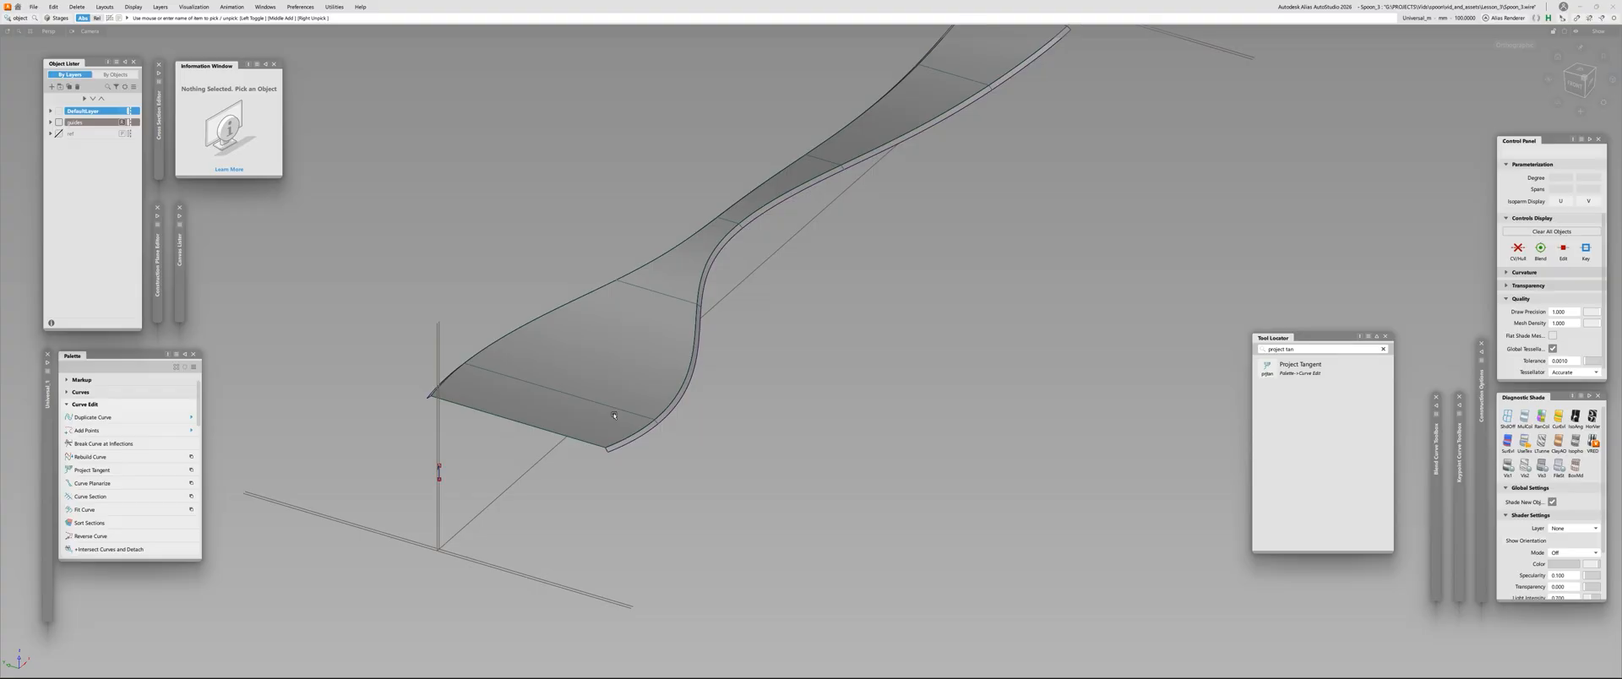
Select the skin surface and delete its construction history
left_click(609, 383)
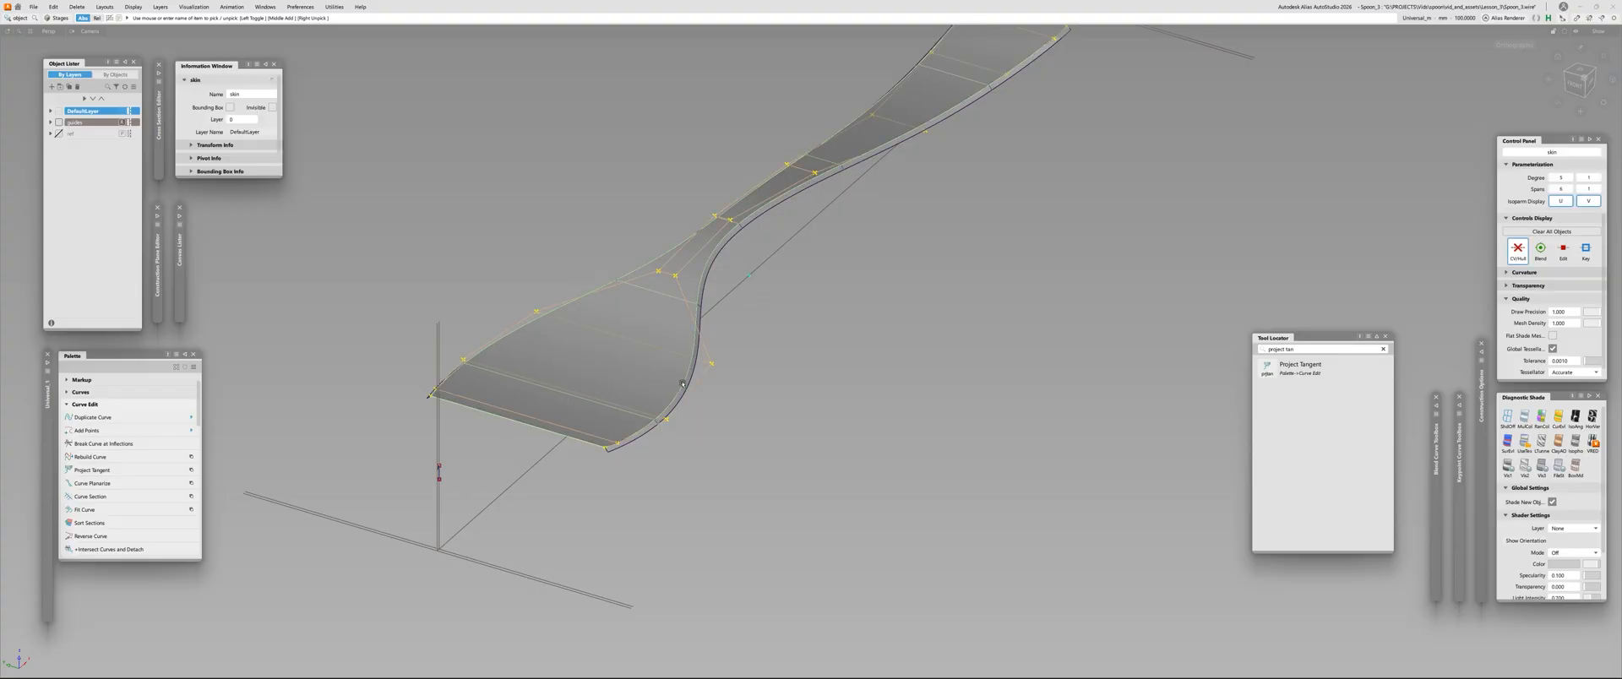
left_click(619, 338)
left_click(618, 338)
key("alt+shift+d")
left_click(771, 376)
left_click(626, 328)
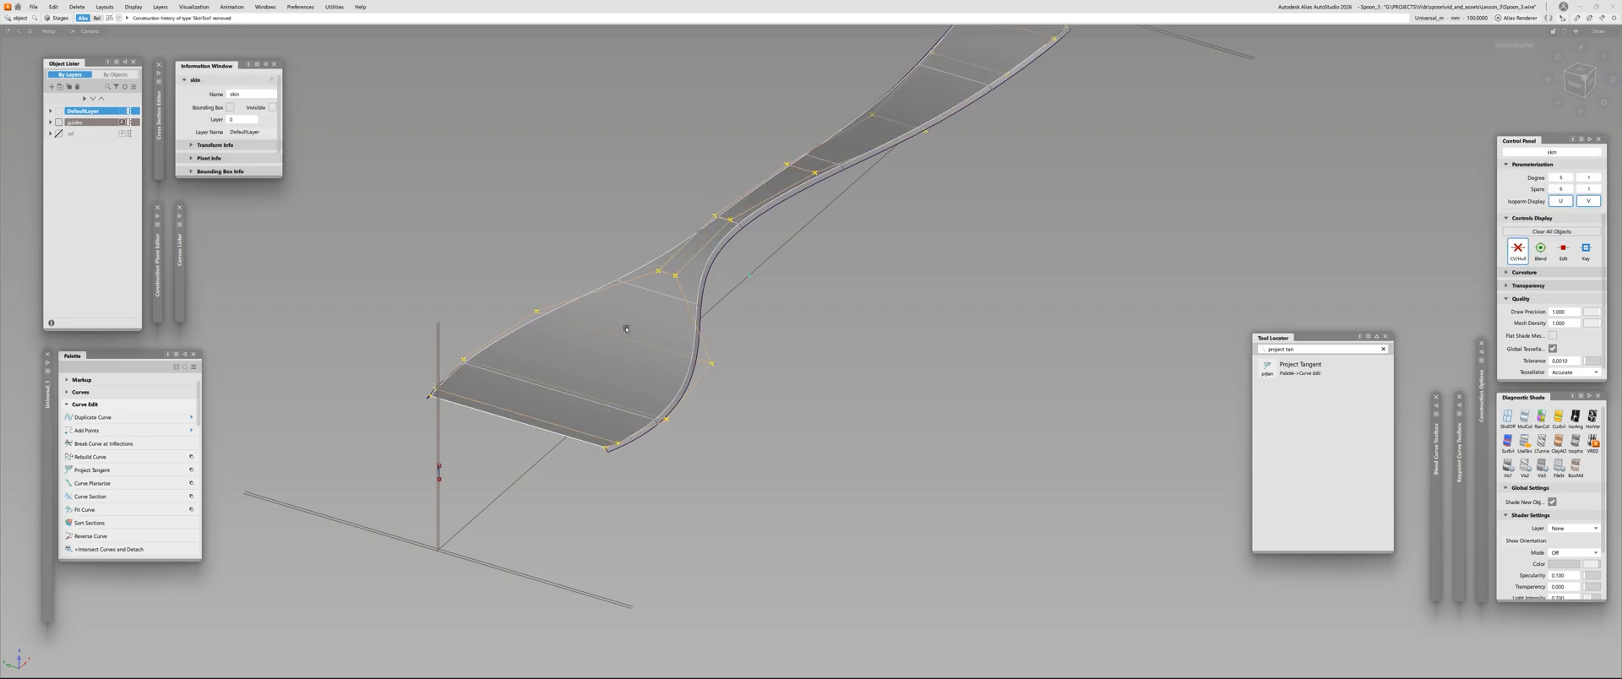
Set the skin surface's crosswise degree to 2 in the Parameterization Editor and accept the change
key("ctrl+p")
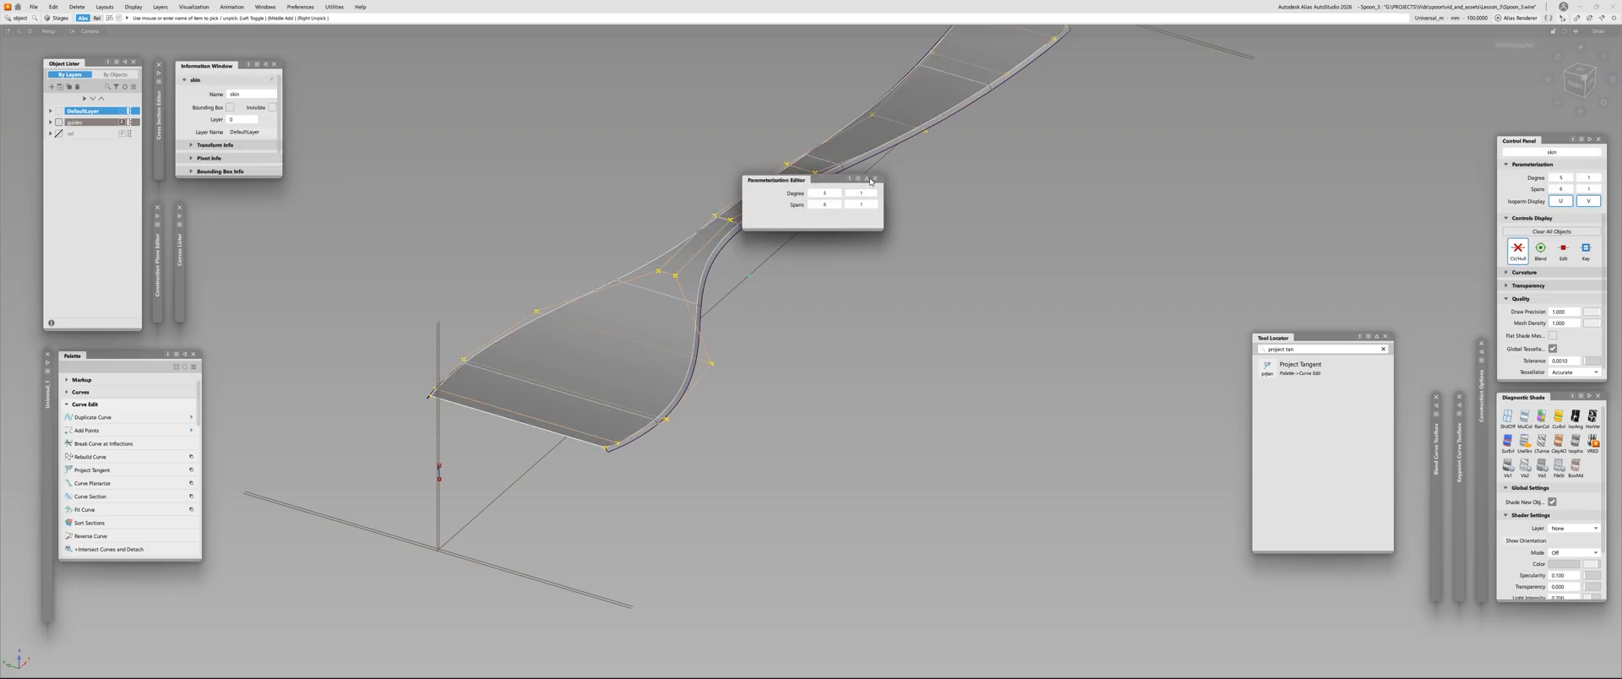
type("2")
key("Return")
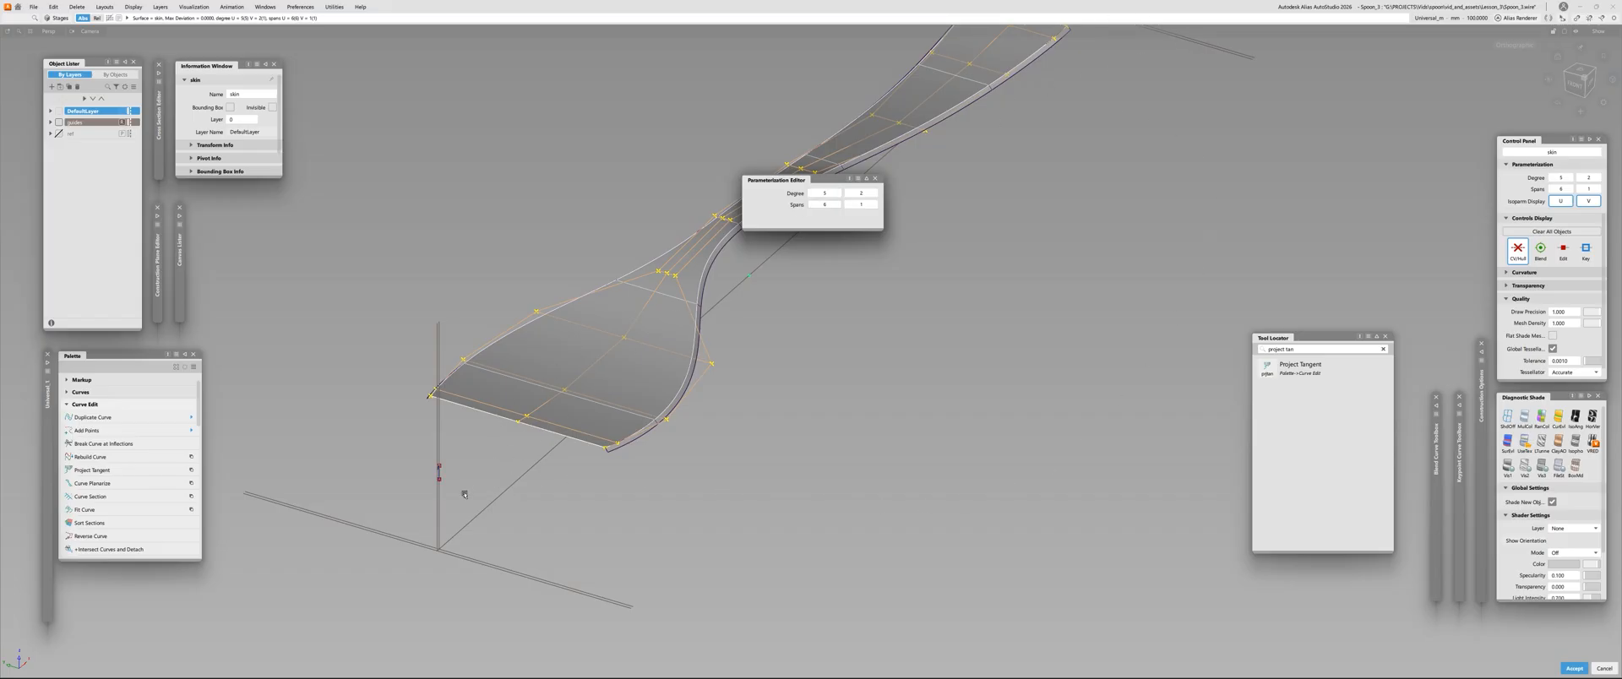
left_click_drag(952, 400, 936, 418, "ctrl+shift")
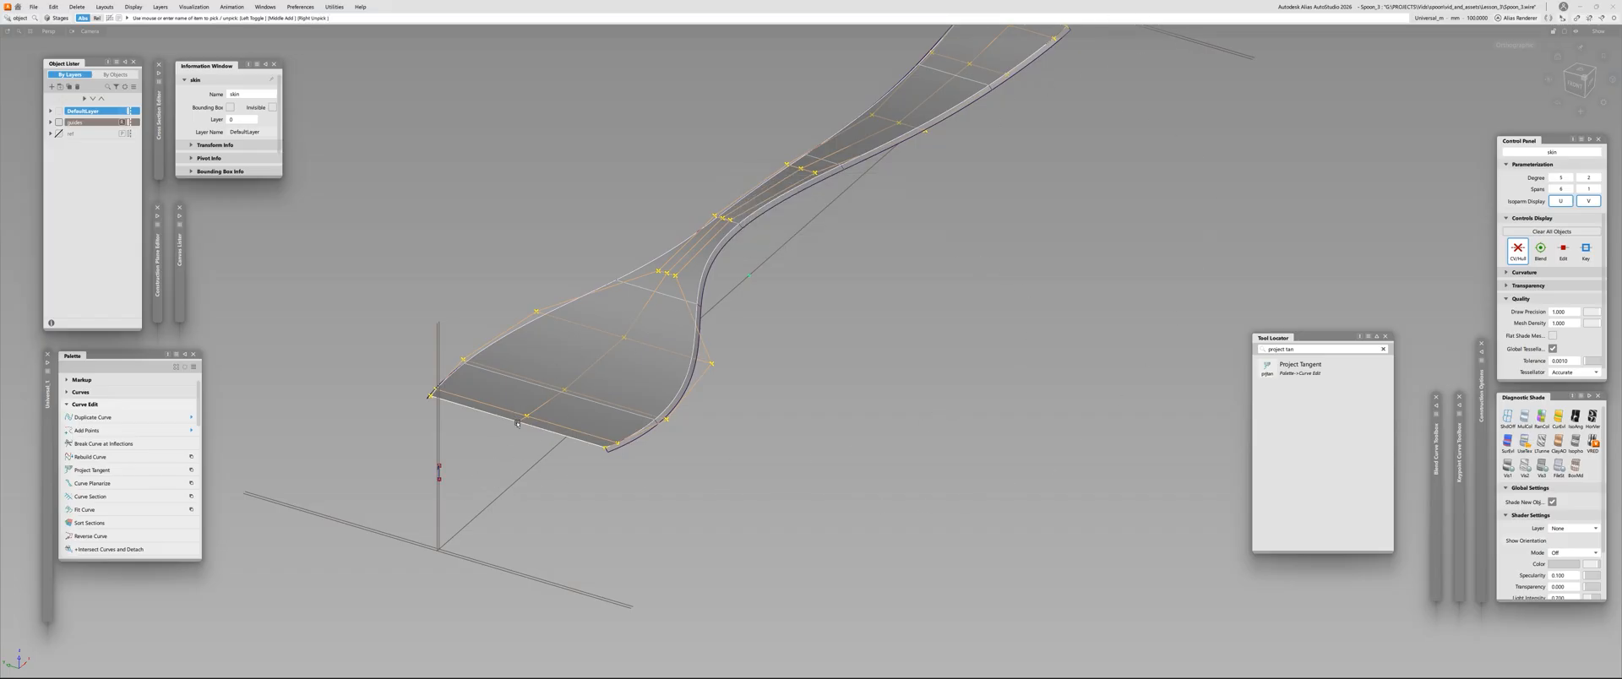
Select the middle row of CVs running along the skin surface and activate Transform CV
left_click(800, 203)
left_click_drag(718, 358, 611, 360, "alt+shift")
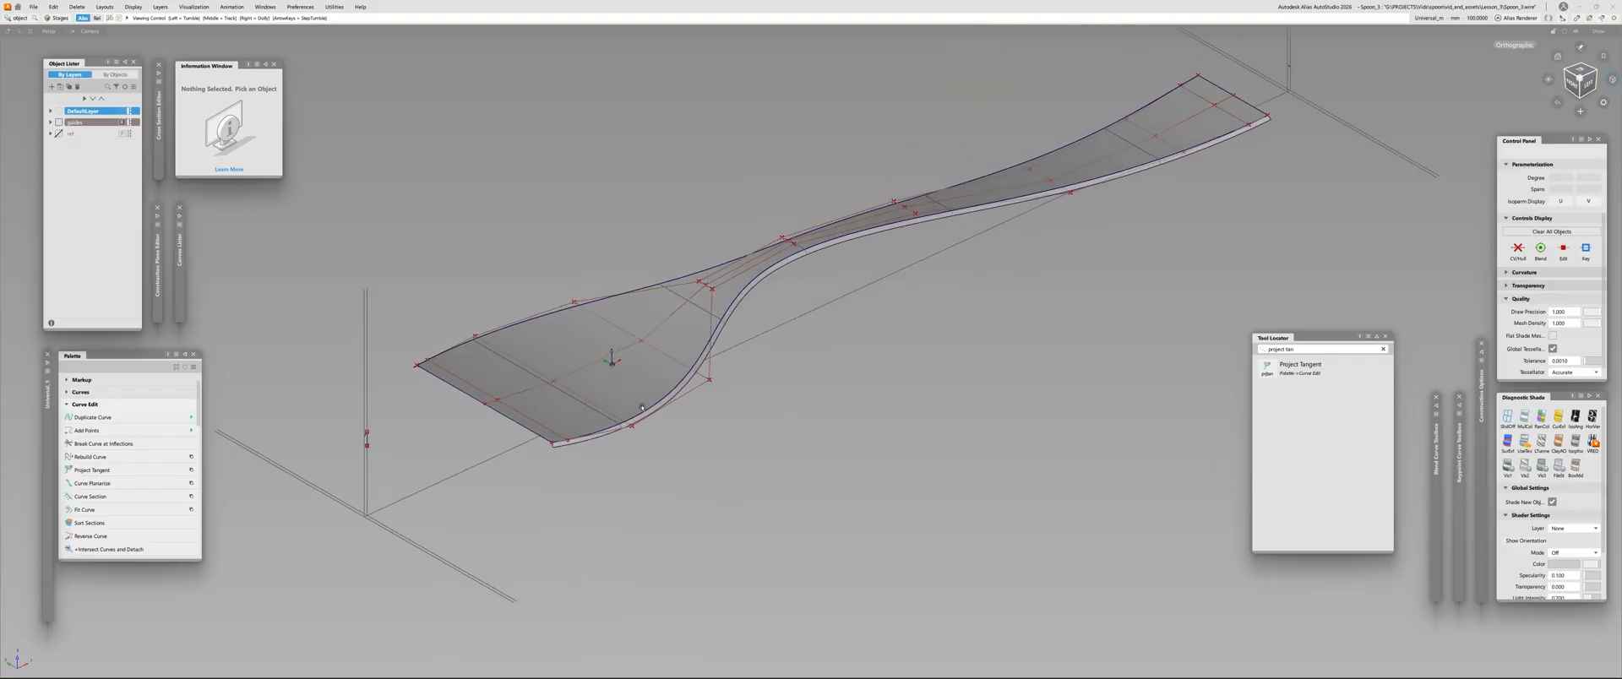
left_click(590, 364)
left_click_drag(605, 363, 654, 384, "ctrl+shift")
left_click_drag(756, 147, 749, 187, "ctrl+shift")
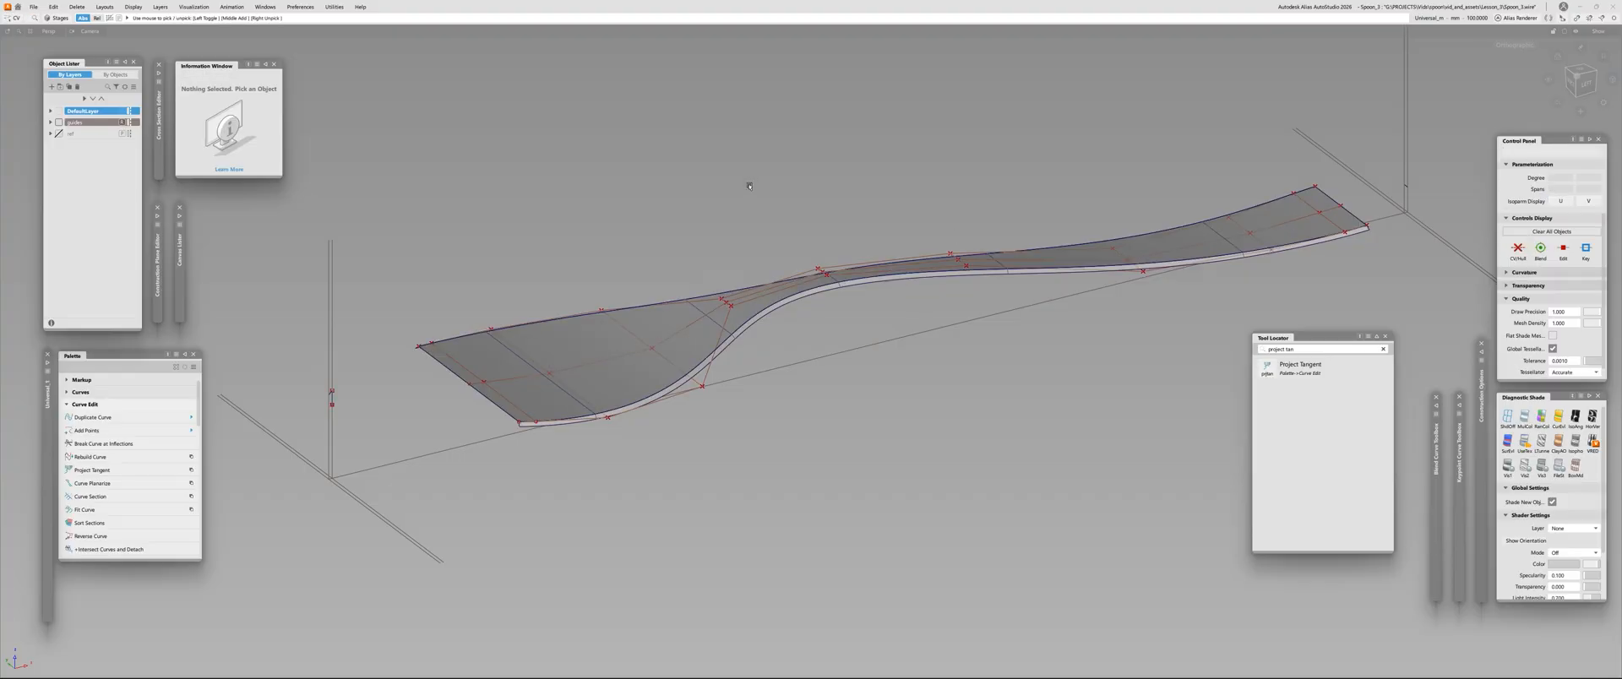
left_click(582, 366)
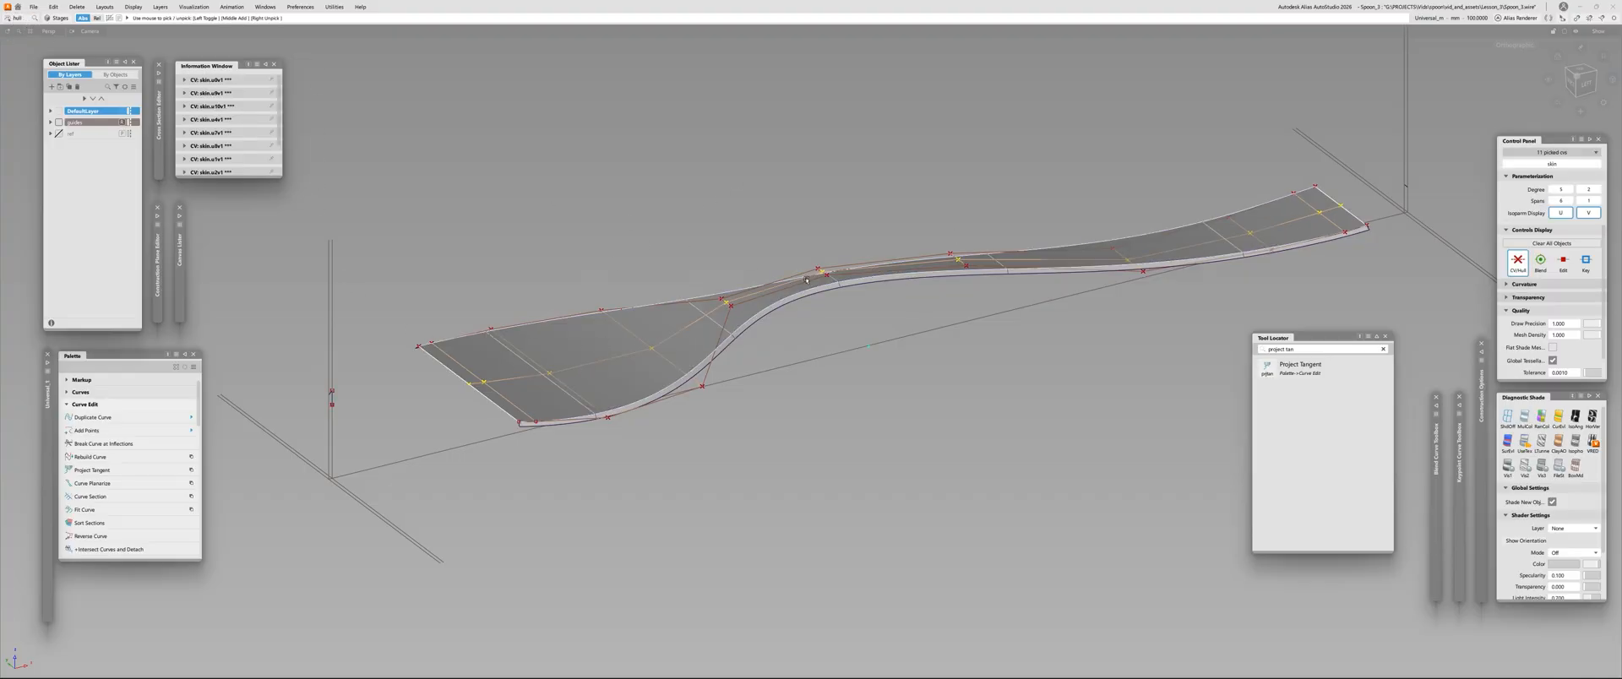
key("ctrl+q")
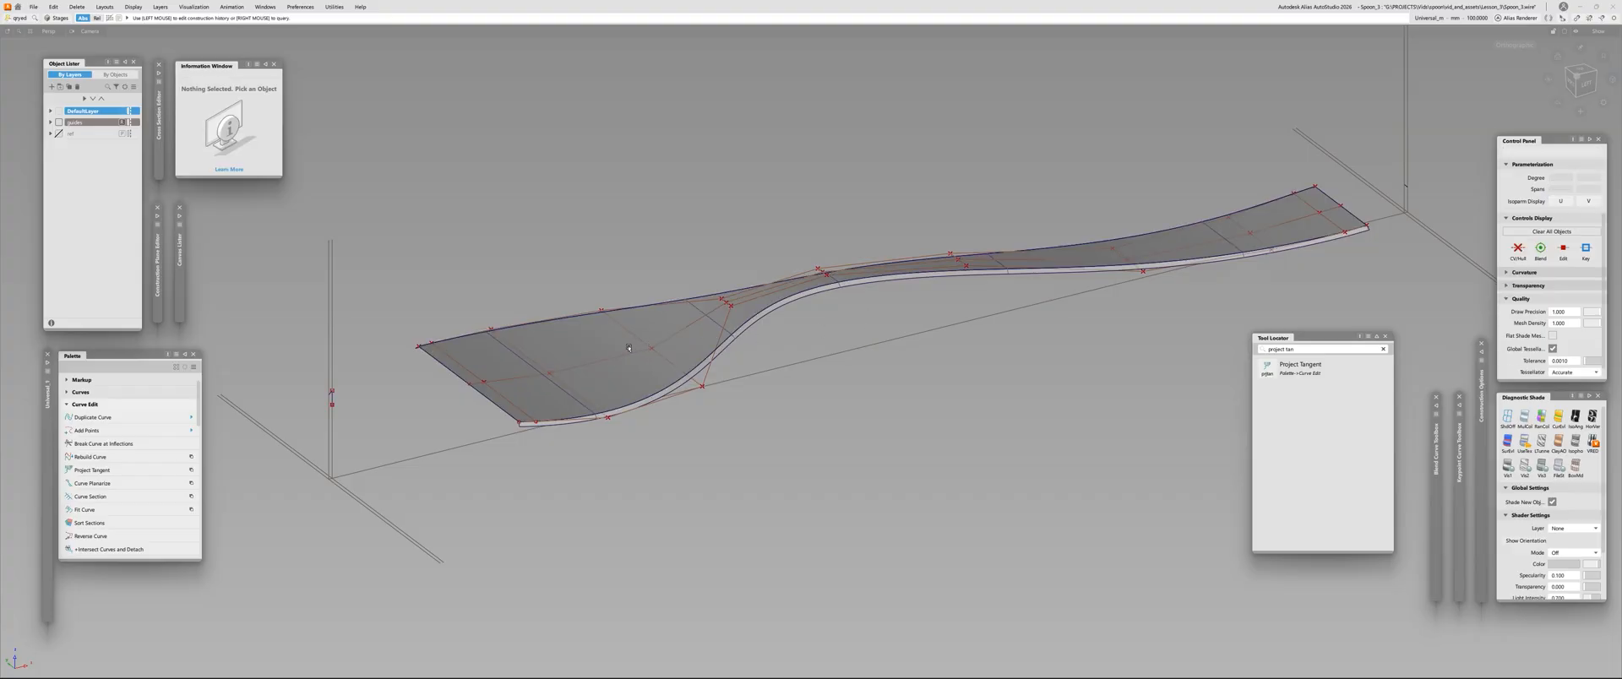
left_click(629, 354)
key("ctrl+t")
Move the middle CV row vertically below the edge rows to give the skin surface a concave crosswise section
right_click_drag(774, 151, 870, 270)
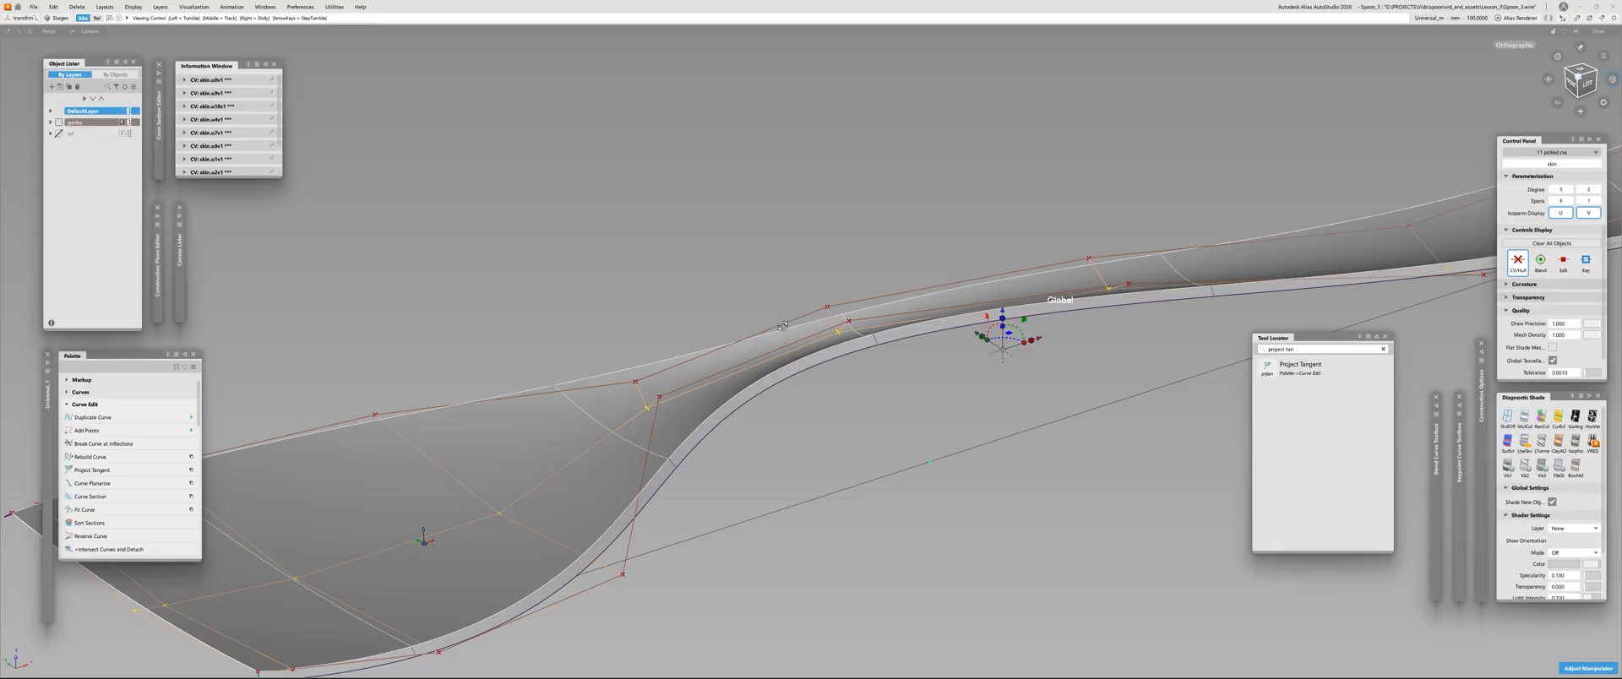
left_click_drag(777, 304, 950, 331, "alt+shift")
middle_click_drag(604, 342, 774, 326, "alt+shift")
right_click_drag(774, 326, 815, 232, "alt+shift")
right_click_drag(846, 184, 845, 166)
left_click_drag(781, 233, 528, 325, "alt+shift")
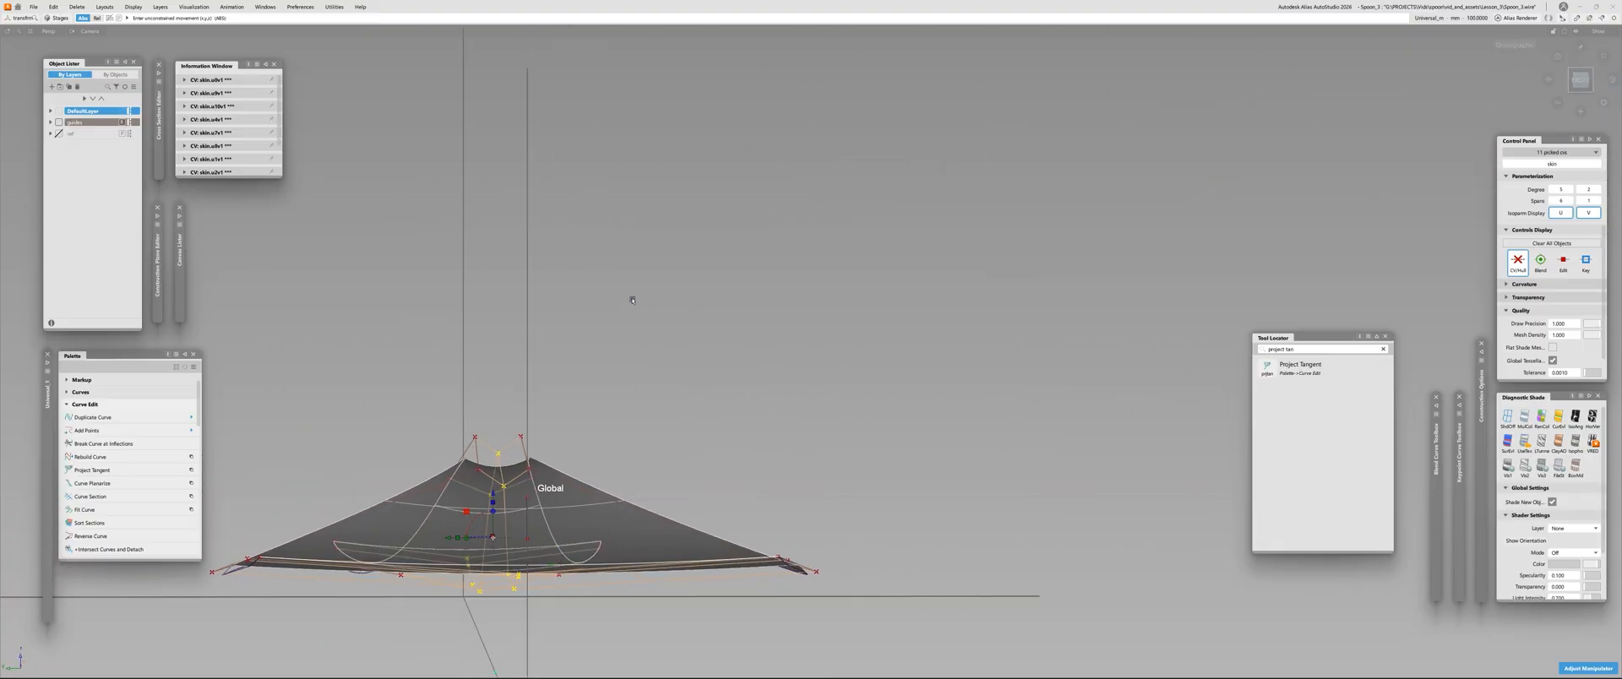
right_click_drag(634, 301, 635, 290)
Check the shape from the side, and raise the middle CV row slightly to soften the crosswise hollow
right_click_drag(379, 520, 422, 456, "alt+shift")
left_click_drag(473, 422, 363, 435, "alt+shift")
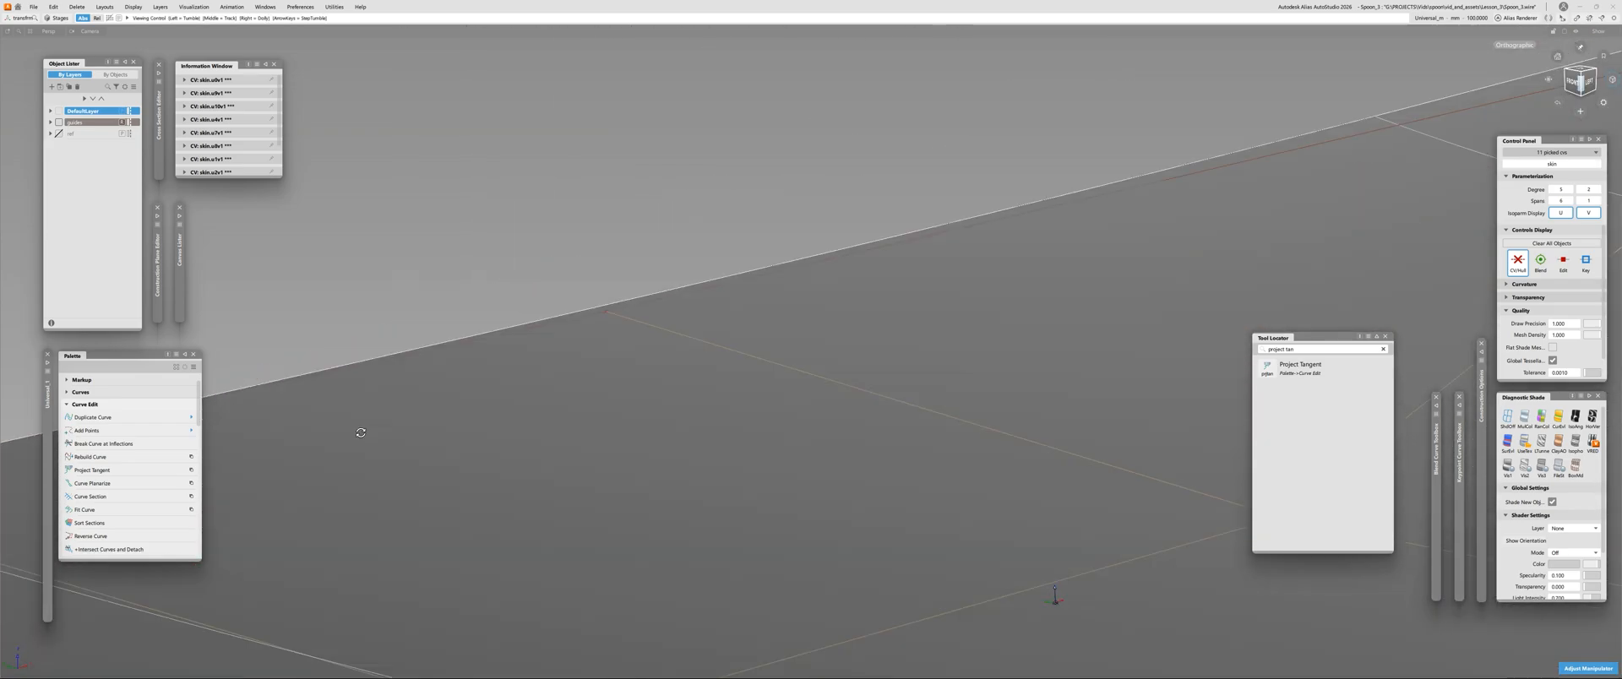
right_click_drag(362, 434, 228, 499, "alt+shift")
left_click(1588, 82)
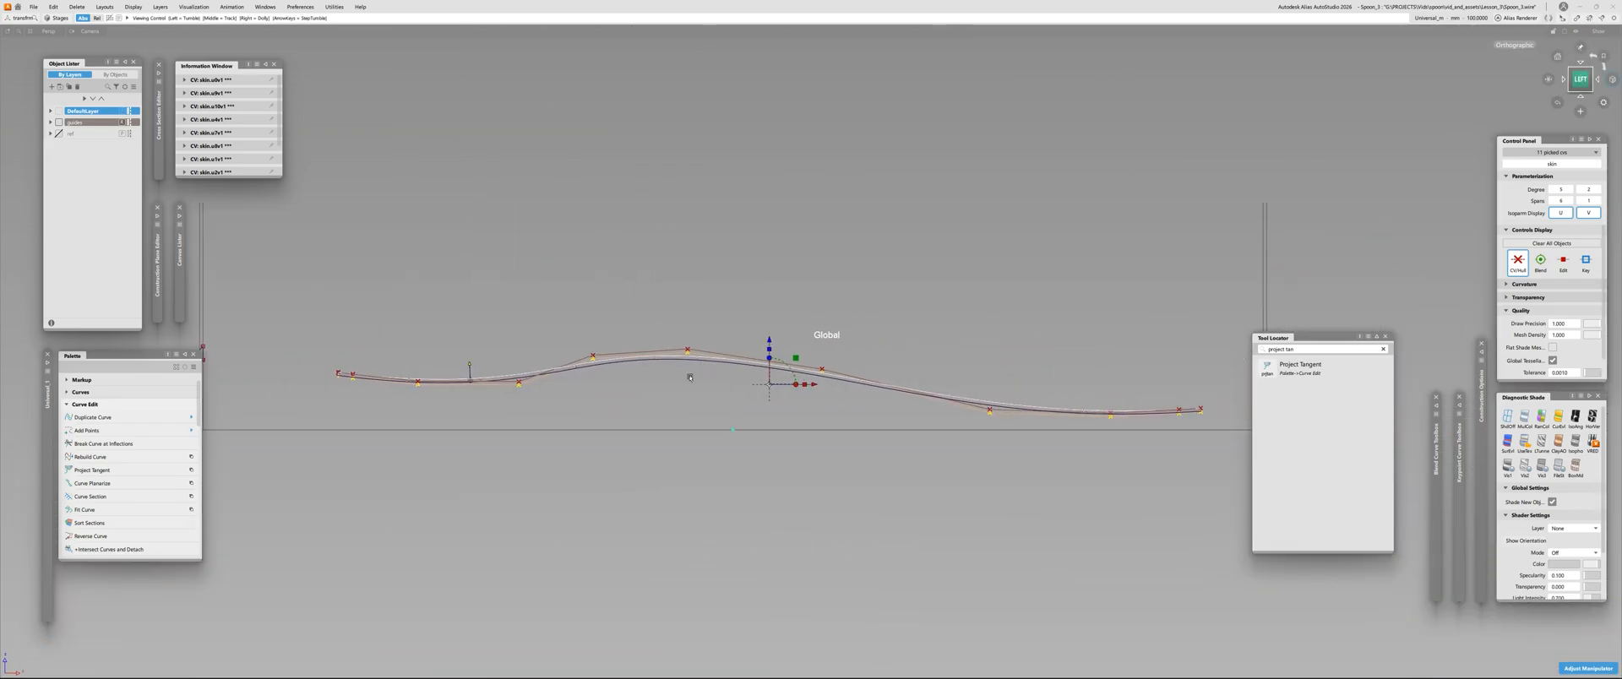
left_click_drag(525, 322, 1260, 126, "alt+shift")
left_click(1576, 79)
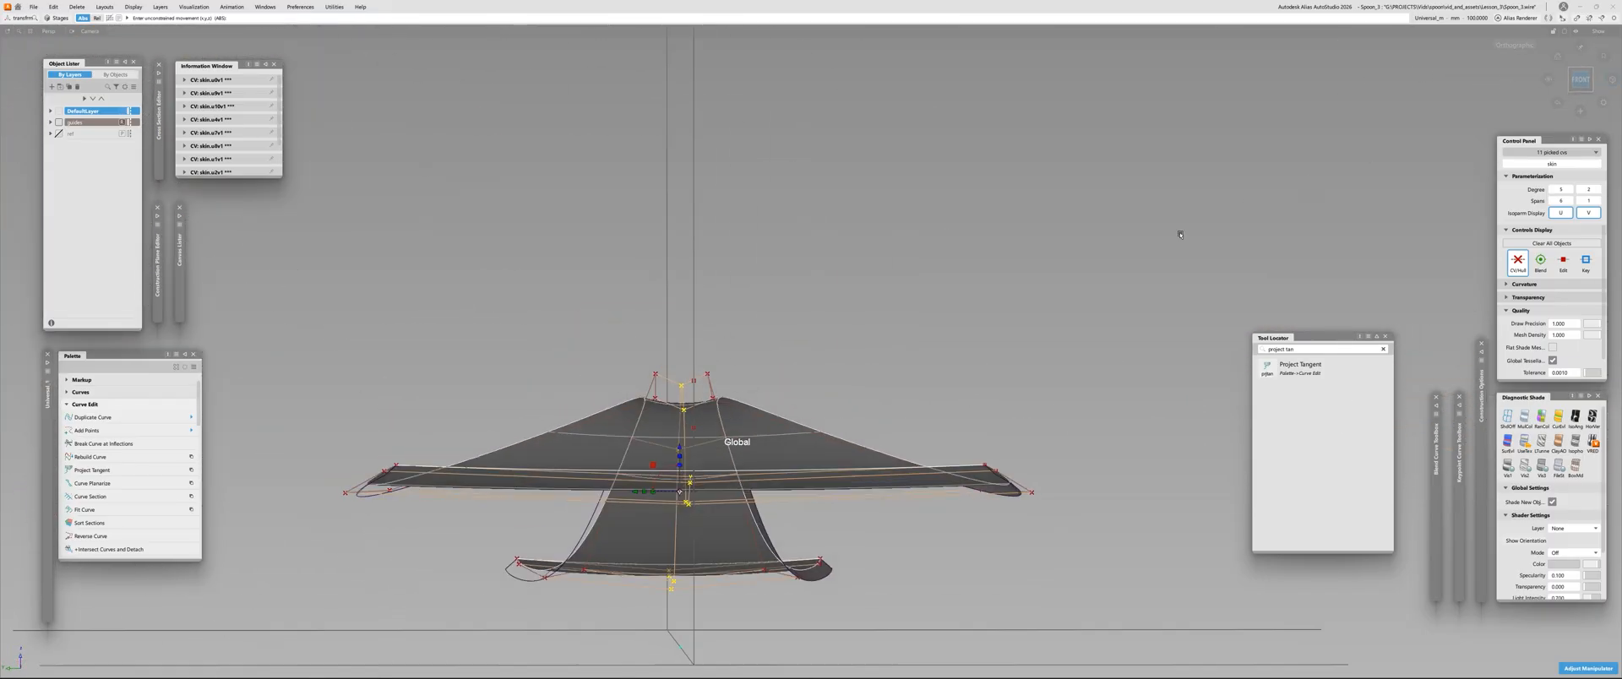
left_click_drag(555, 438, 844, 381, "alt+shift")
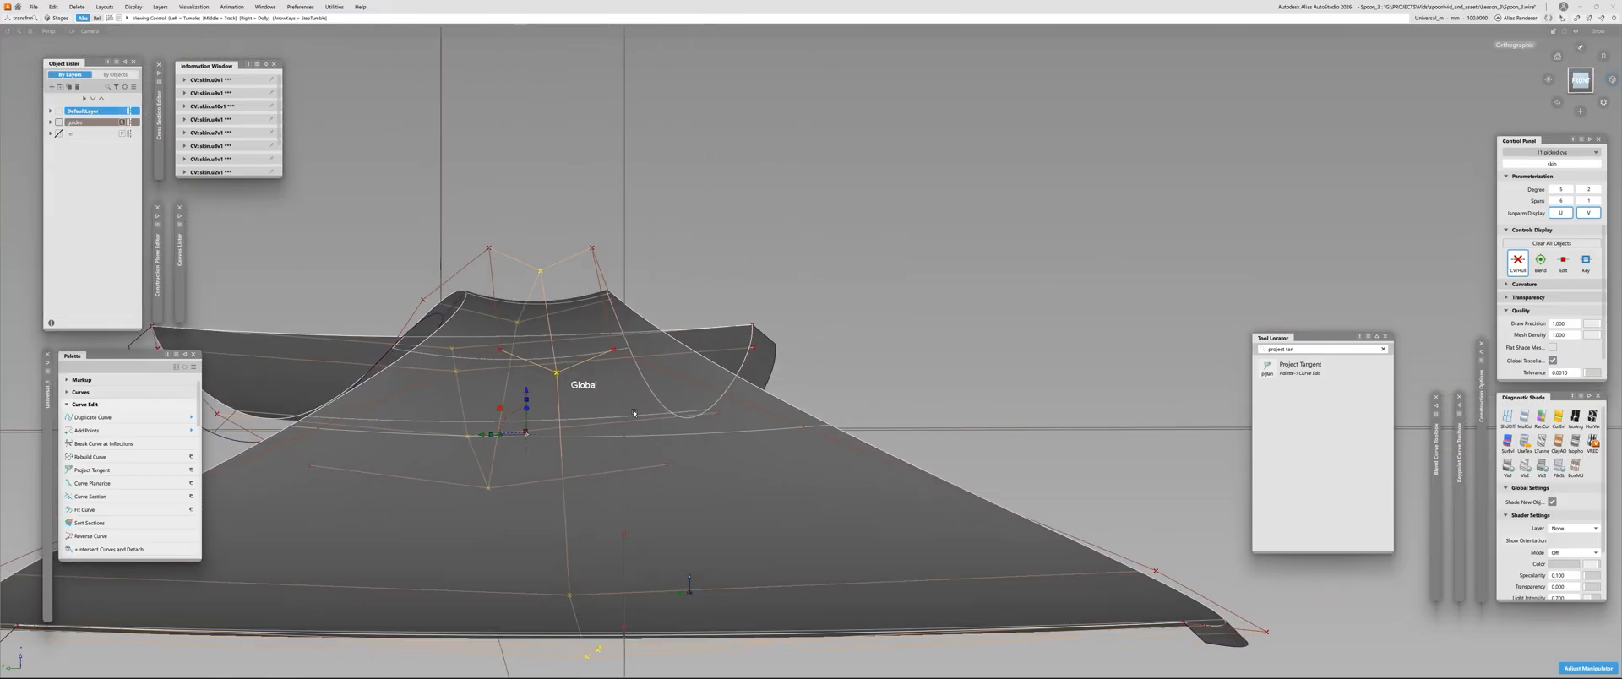
right_click_drag(914, 263, 915, 258)
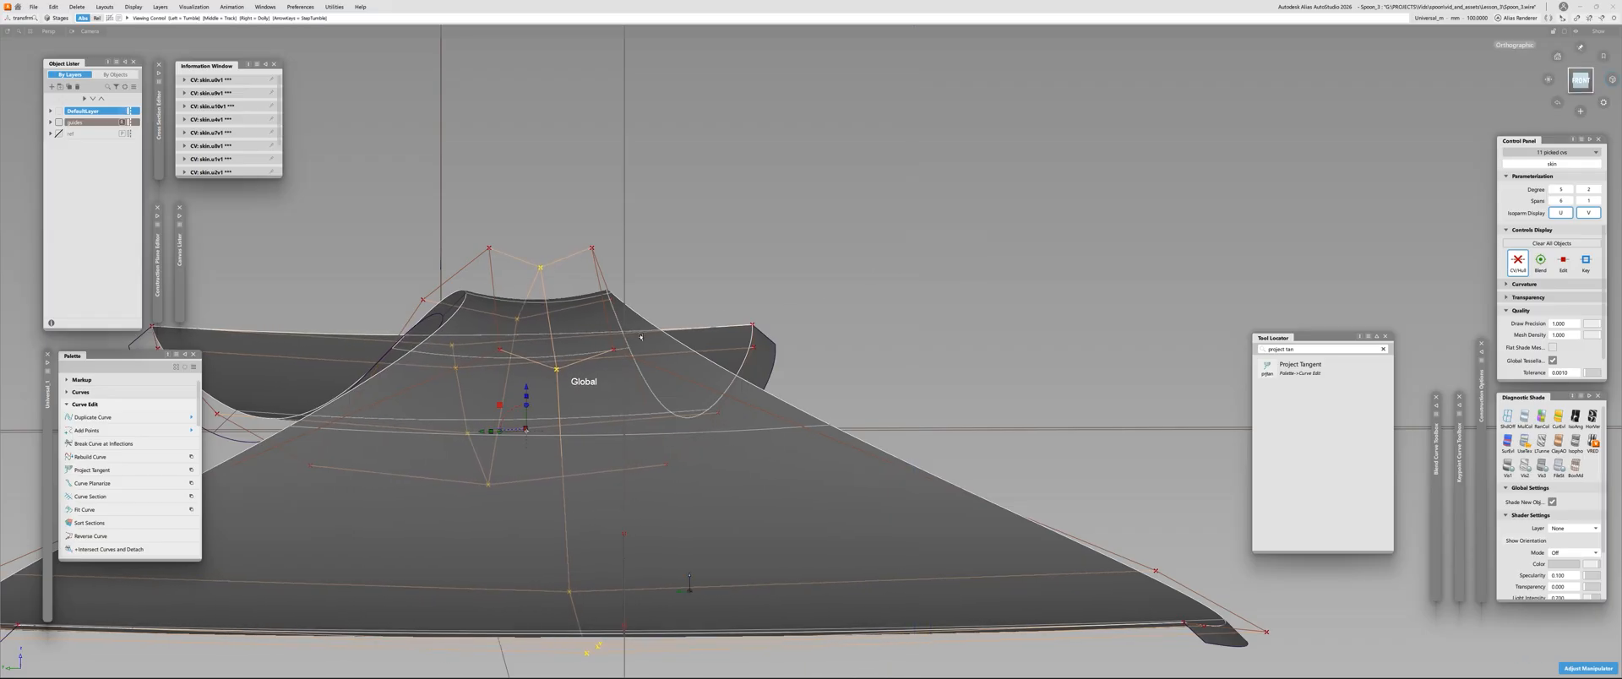
Fine-tune the height of the middle CV row with another very small upward move in the front view
left_click_drag(616, 290, 533, 295, "alt+shift")
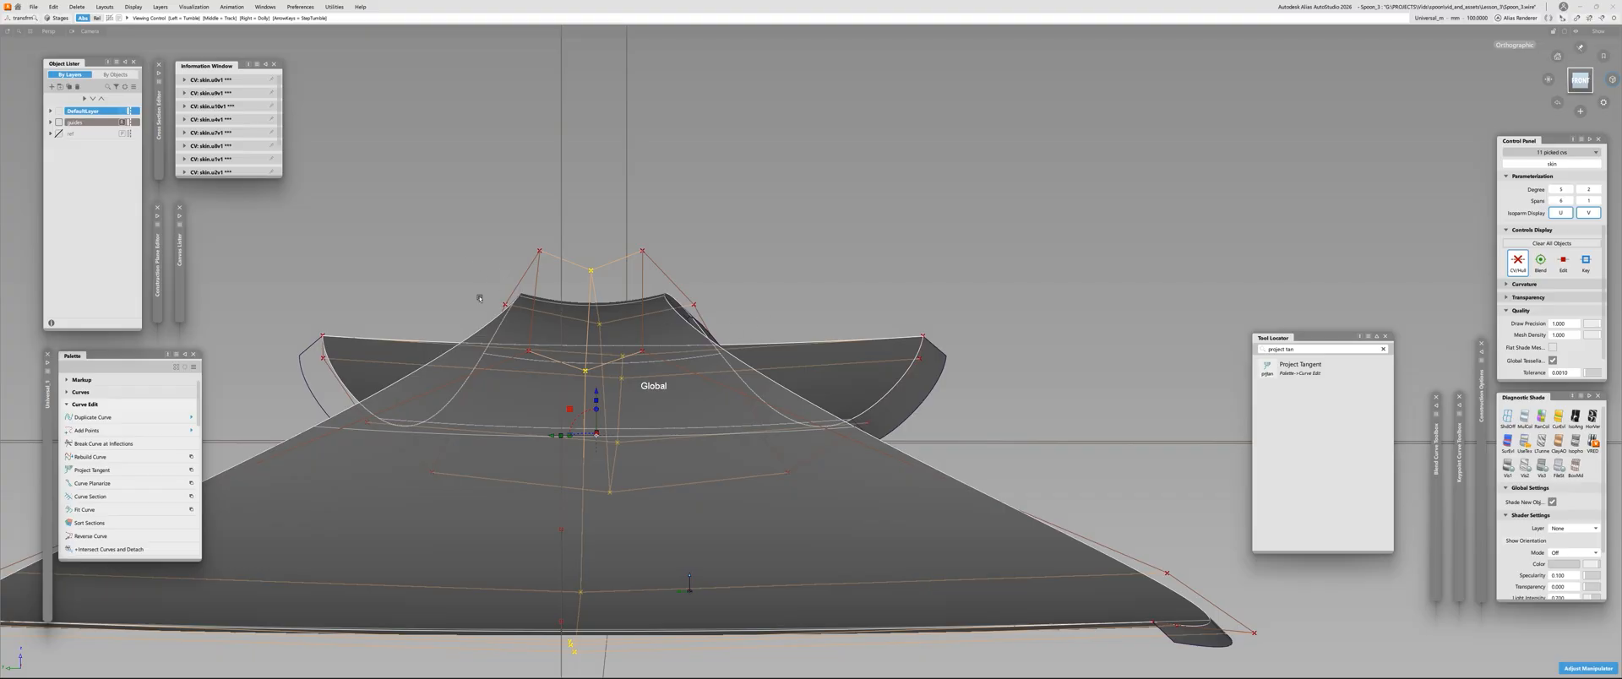
left_click(1579, 80)
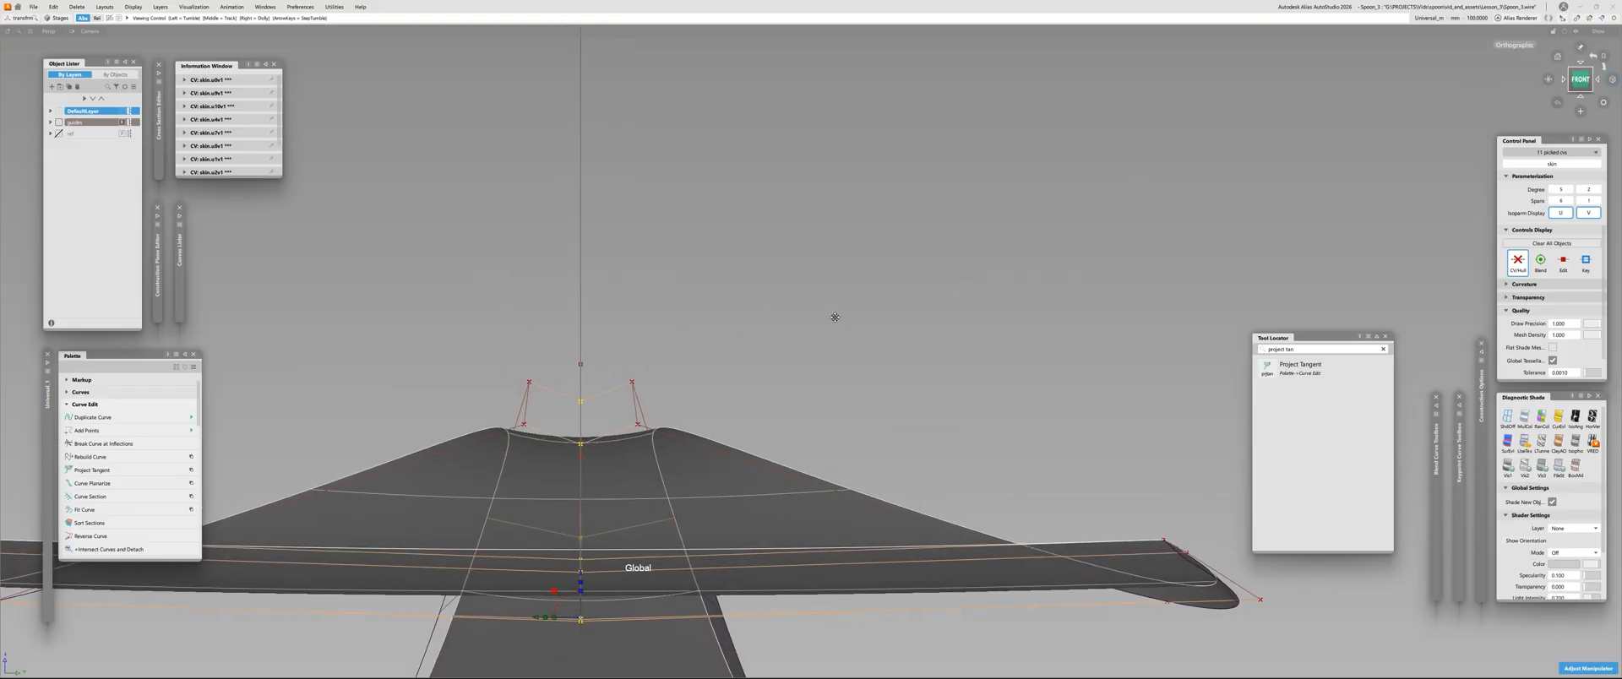
left_click_drag(757, 325, 843, 276, "alt+shift")
right_click_drag(952, 237, 952, 234)
Inspect the reshaped surface's reflections with black-and-white zebra shading and restore the plain shading
left_click_drag(667, 363, 758, 402, "alt+shift")
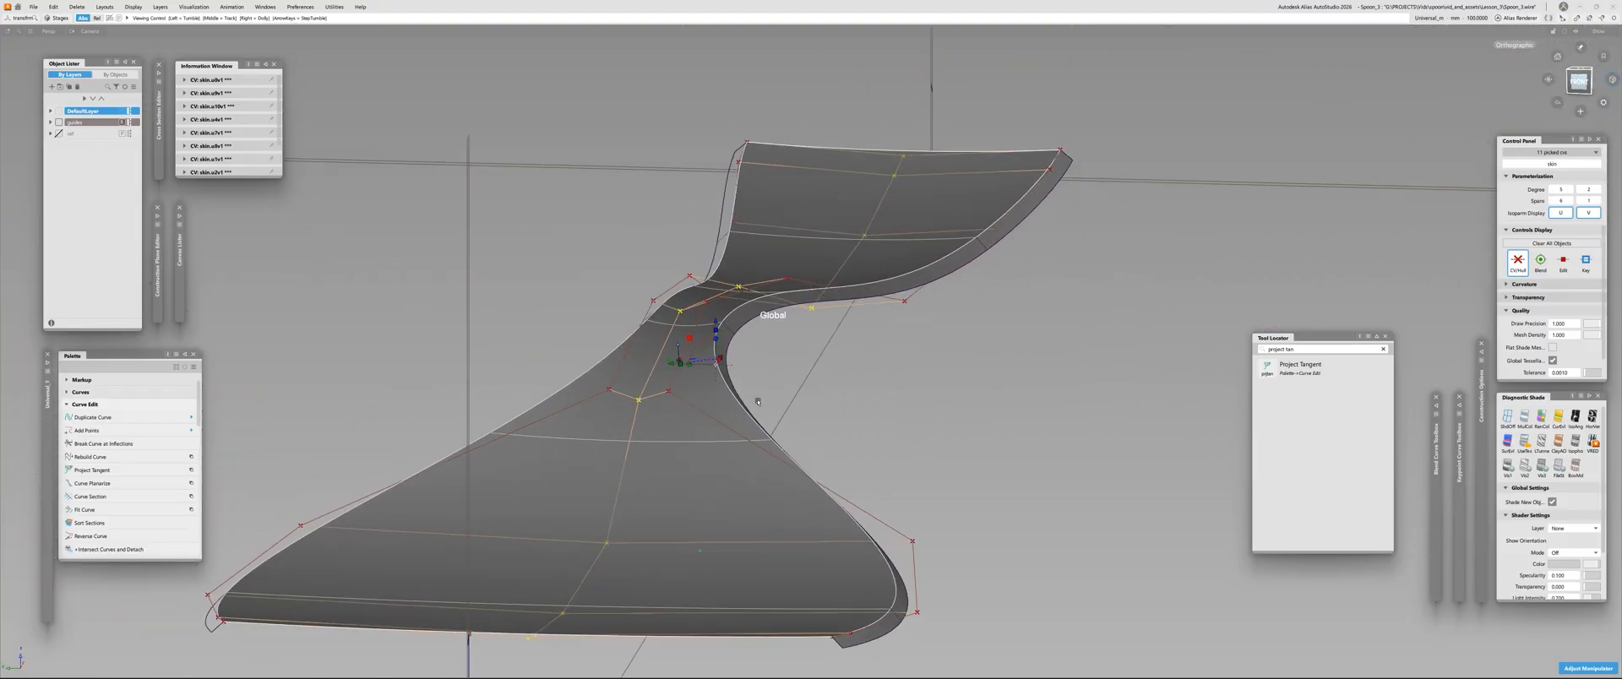
left_click_drag(784, 354, 441, 445, "alt+shift")
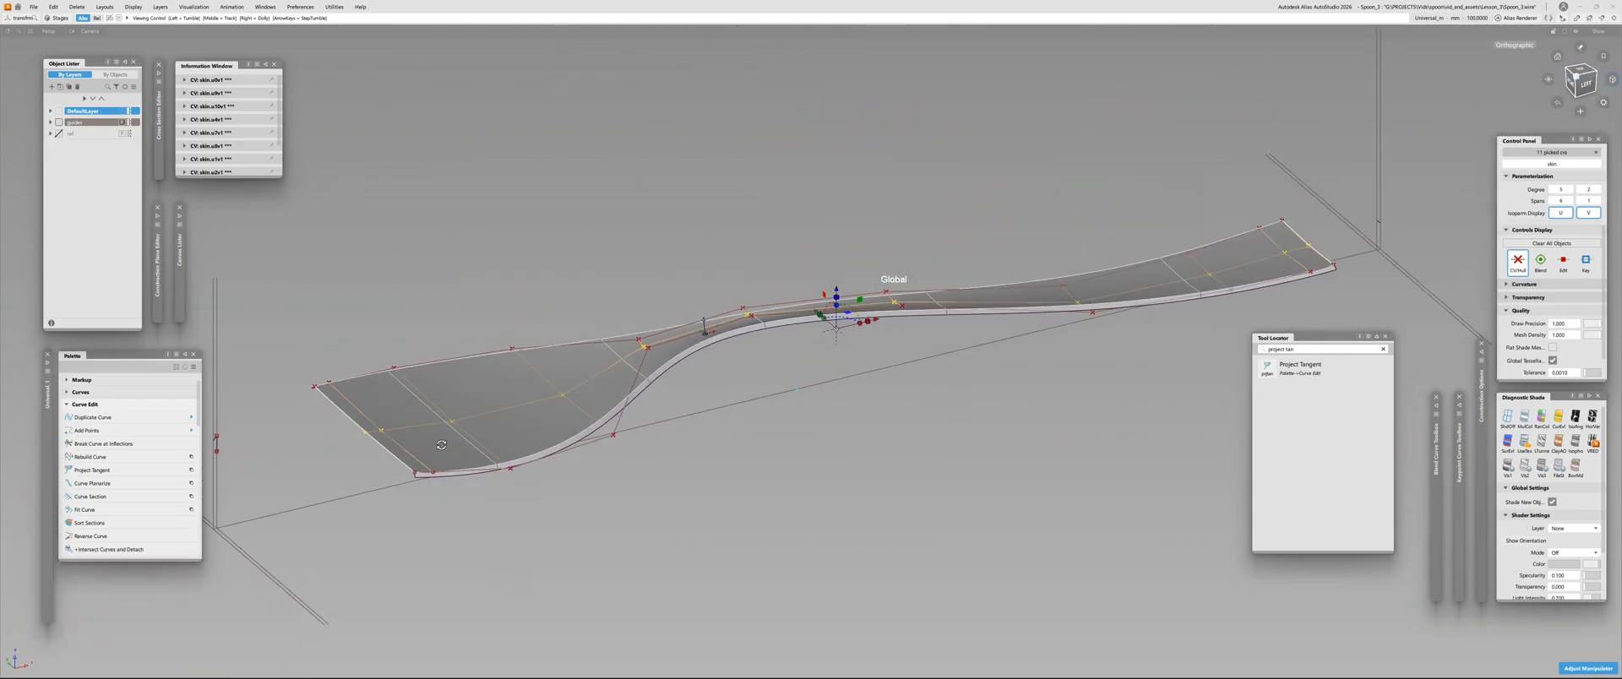
mouse_move(701, 433)
left_mouse_down("alt+shift")
mouse_move(706, 319)
mouse_move(803, 338)
mouse_move(1184, 290)
mouse_move(546, 488)
mouse_move(583, 344)
mouse_move(591, 372)
left_mouse_up("alt+shift")
key("ctrl+m")
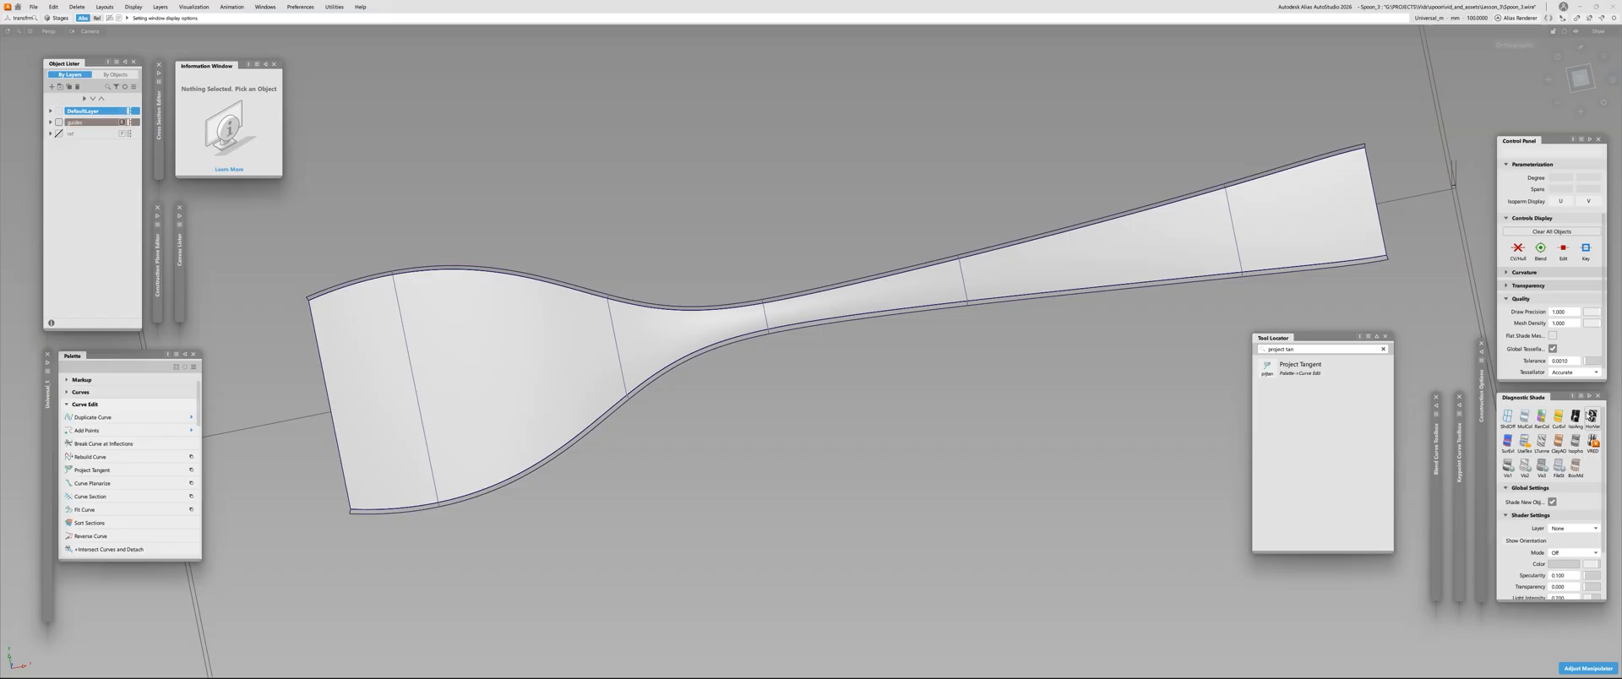
left_click(1591, 416)
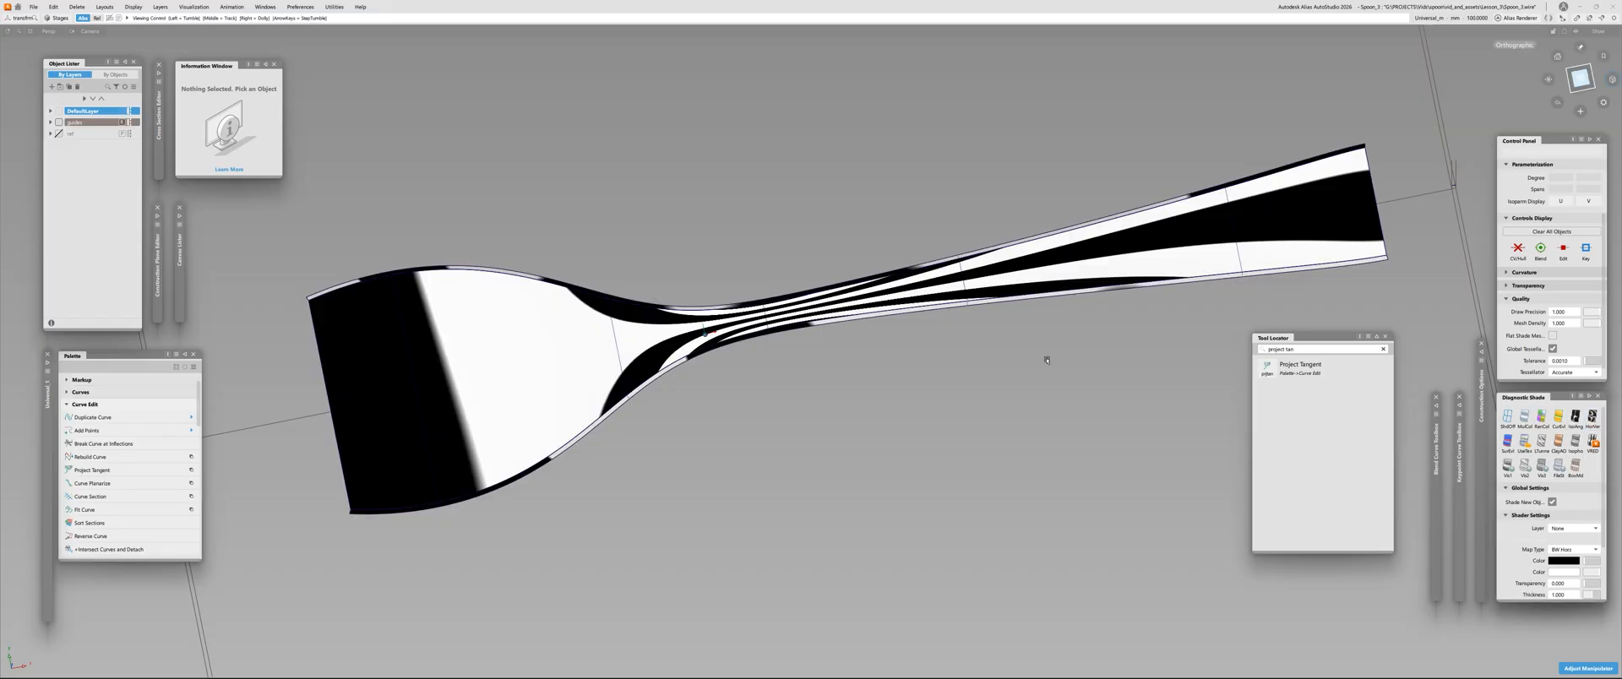
mouse_move(1047, 358)
left_mouse_down("alt+shift")
mouse_move(938, 372)
mouse_move(944, 388)
mouse_move(1001, 298)
mouse_move(1018, 298)
left_mouse_up("alt+shift")
left_click(1524, 420)
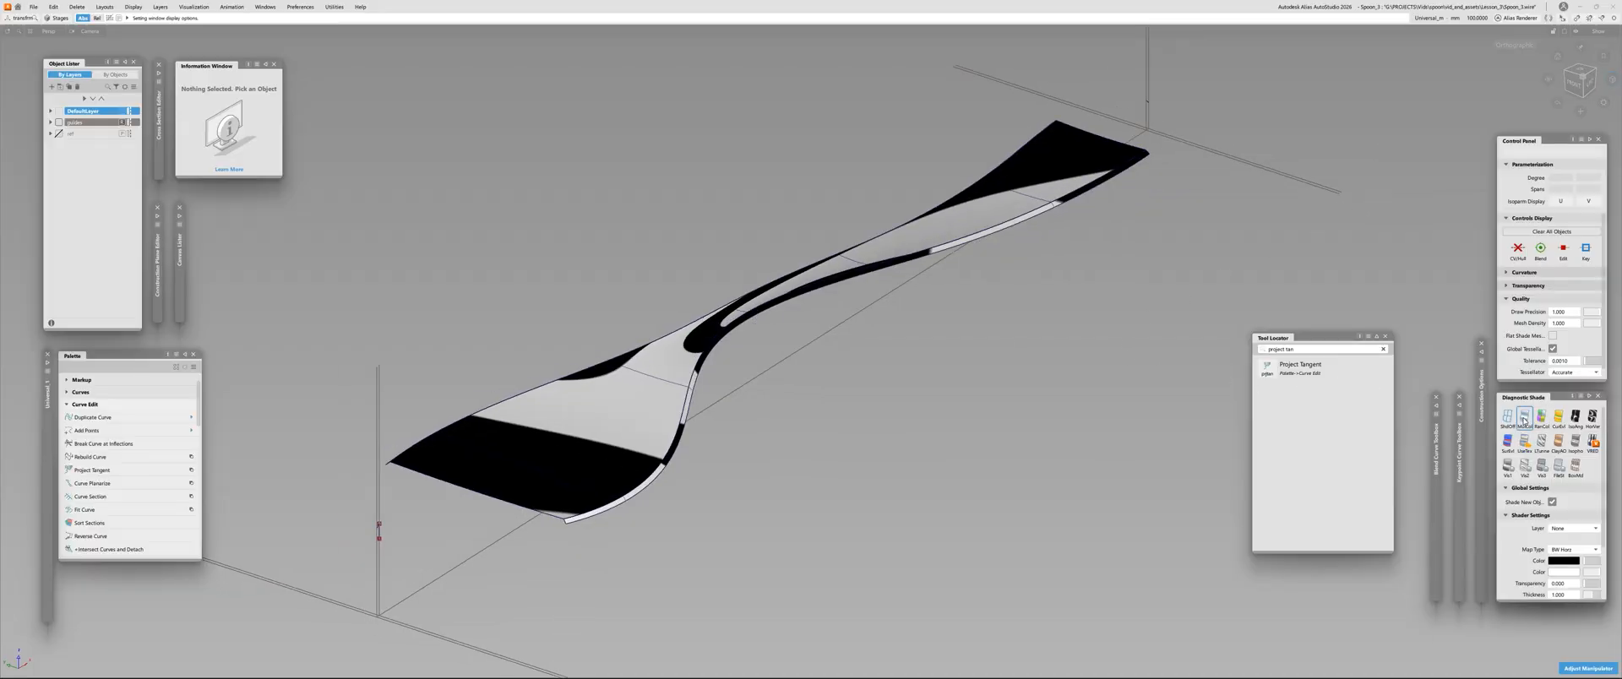
Re-select the skin surface's middle CV row and readjust its height while viewing the spoon from the front
right_click_drag(609, 423, 634, 412, "alt+shift")
left_click_drag(634, 413, 729, 401, "alt+shift")
left_click(738, 480)
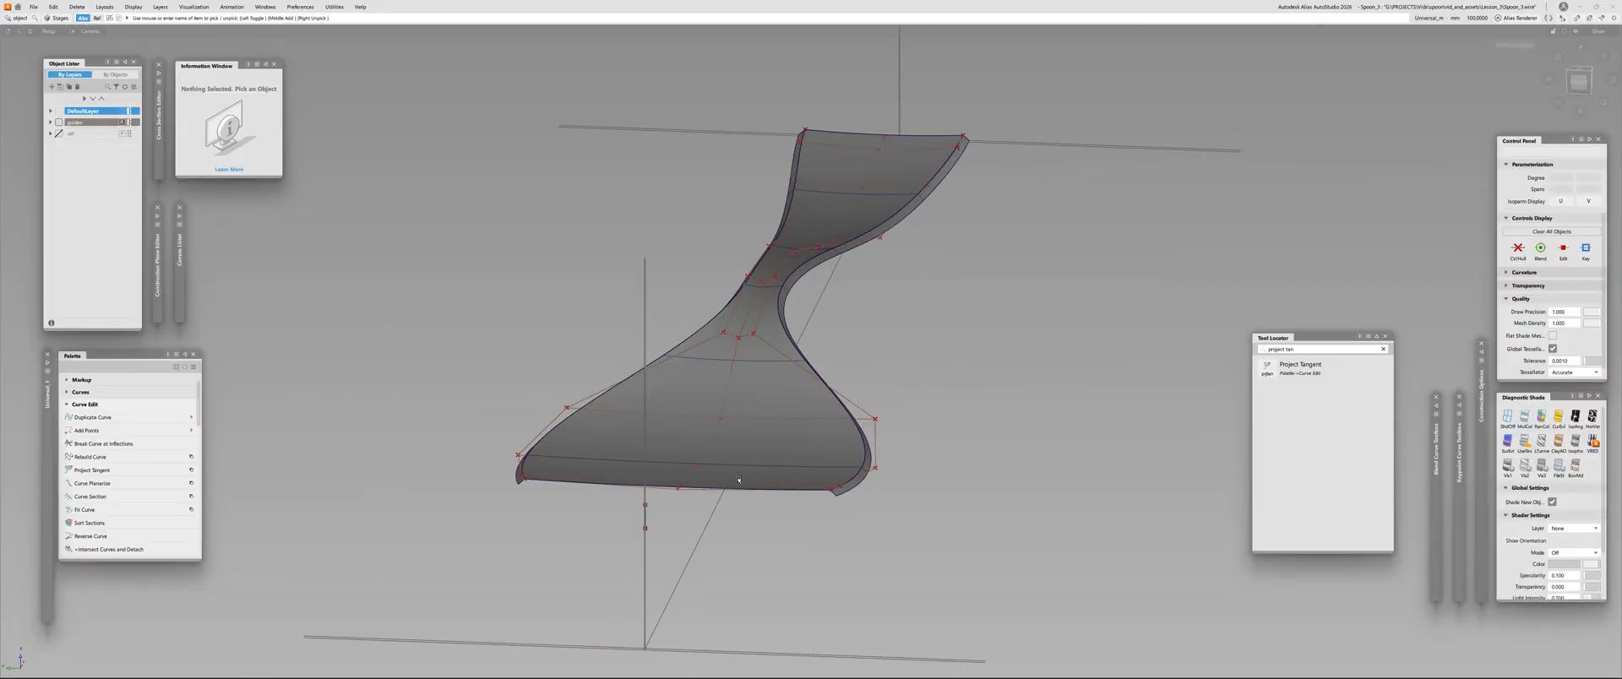
left_click(733, 356)
left_click_drag(733, 355, 1047, 245, "alt+shift")
right_click_drag(830, 247, 887, 192, "alt+shift")
left_click_drag(887, 192, 962, 127, "alt+shift")
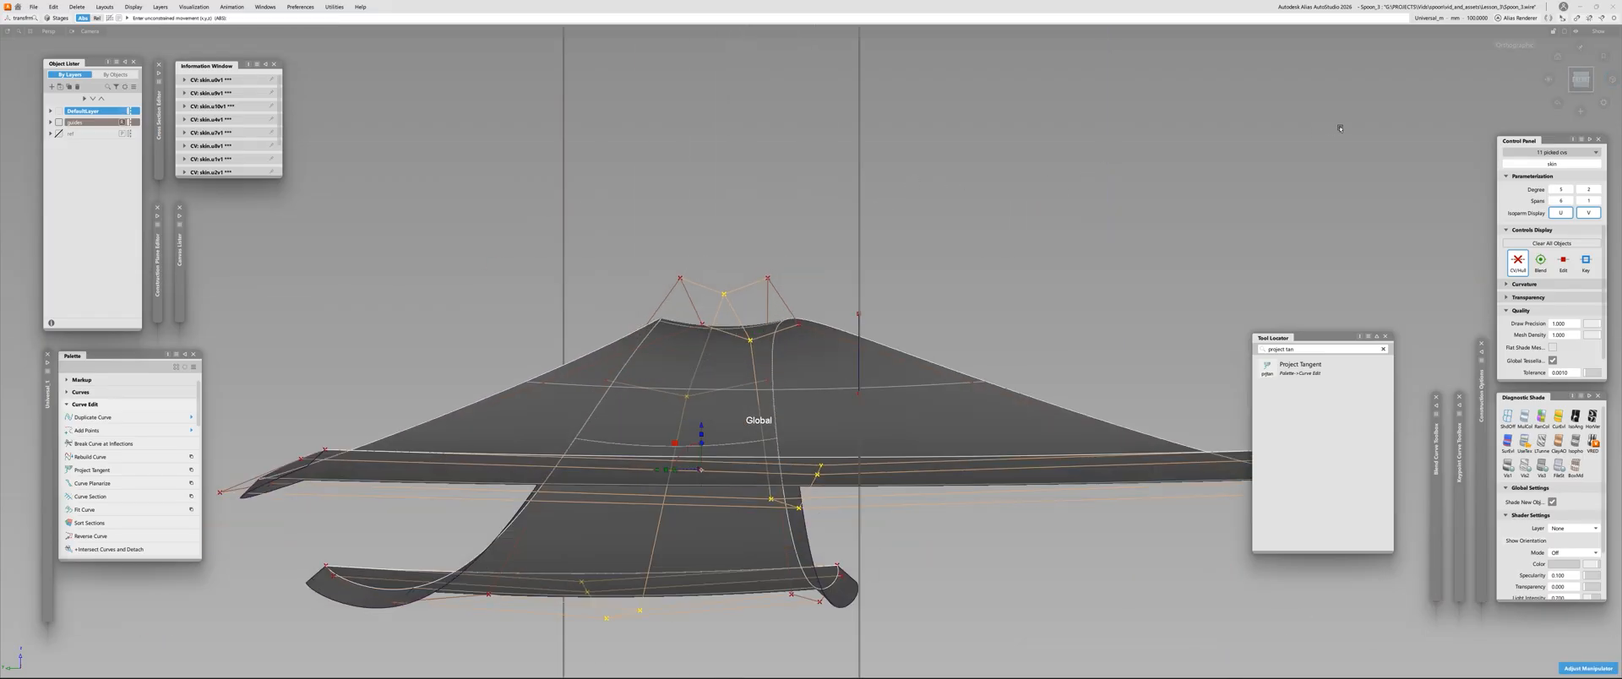
left_click_drag(921, 226, 890, 211, "alt+shift")
left_click_drag(963, 153, 813, 295, "alt+shift")
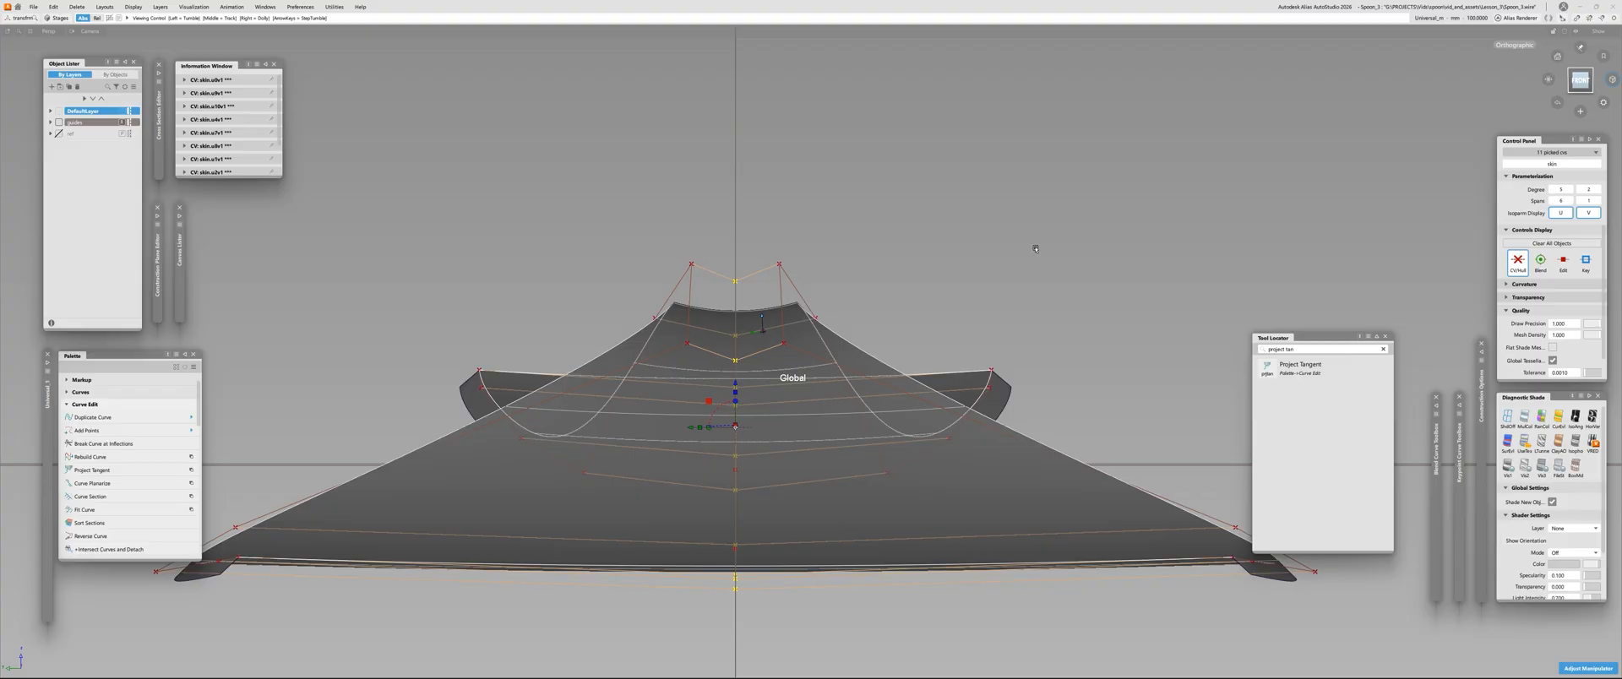
Examine the reshaped skin surface and its CV layout from above and around the bowl
left_click_drag(1036, 250, 811, 355, "alt+shift")
right_click_drag(718, 397, 626, 421, "alt+shift")
left_click_drag(625, 420, 904, 279, "alt+shift")
right_click_drag(903, 278, 811, 305, "alt+shift")
left_click(869, 369)
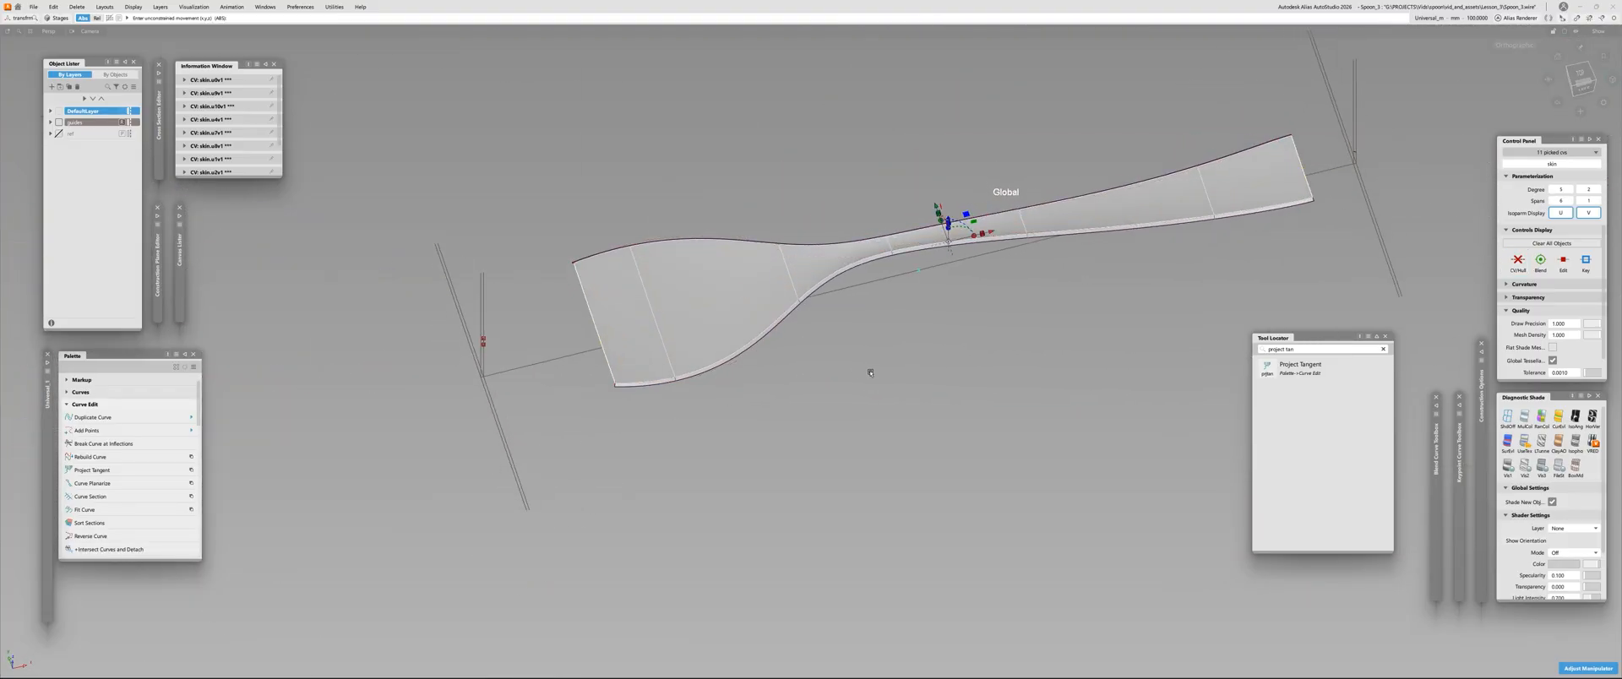
right_click_drag(597, 366, 655, 315, "alt+shift")
left_click_drag(655, 315, 507, 304, "alt+shift")
left_click(657, 302)
left_click(684, 370)
middle_click_drag(733, 236, 583, 338, "alt+shift")
right_click_drag(583, 338, 611, 283, "alt+shift")
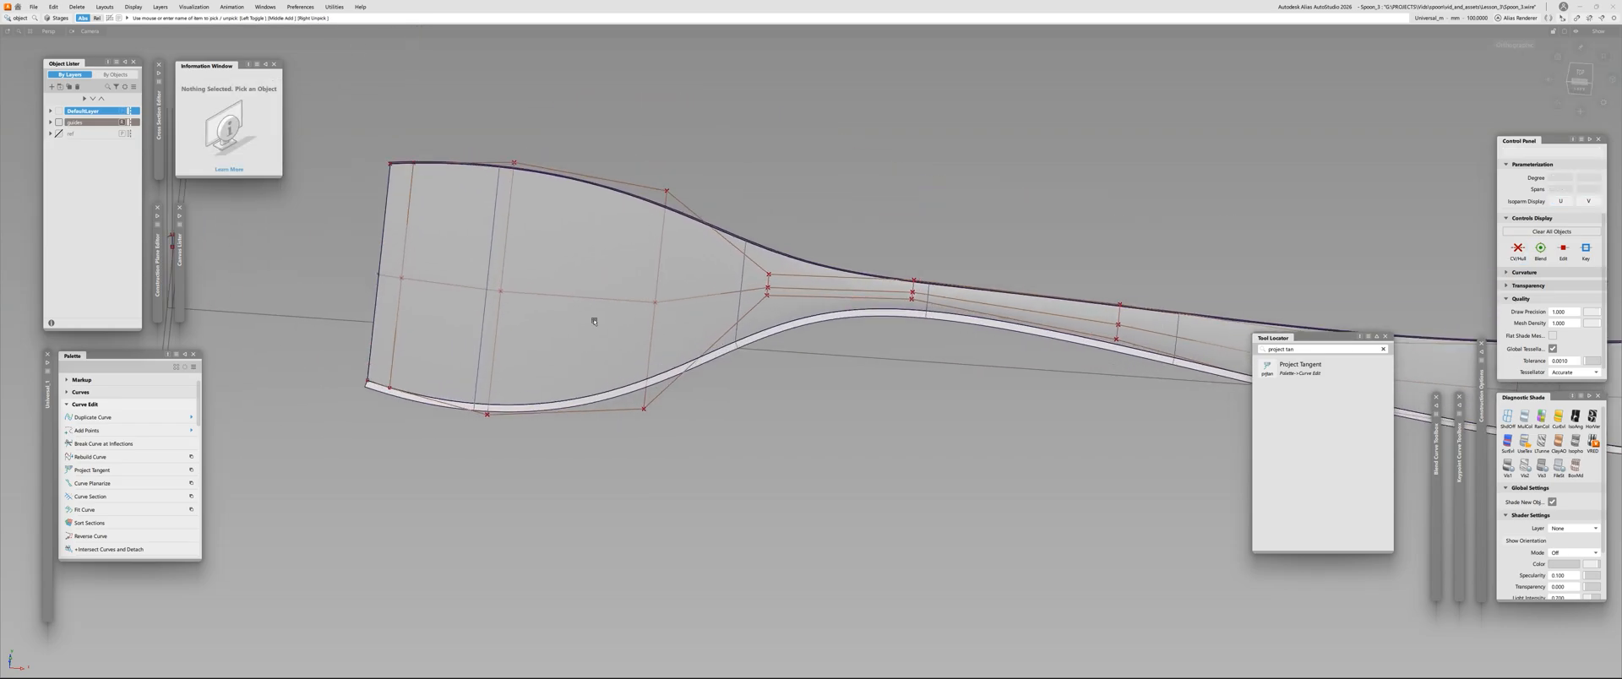
left_click_drag(594, 322, 577, 355, "alt+shift")
left_click(577, 355)
left_click(577, 355)
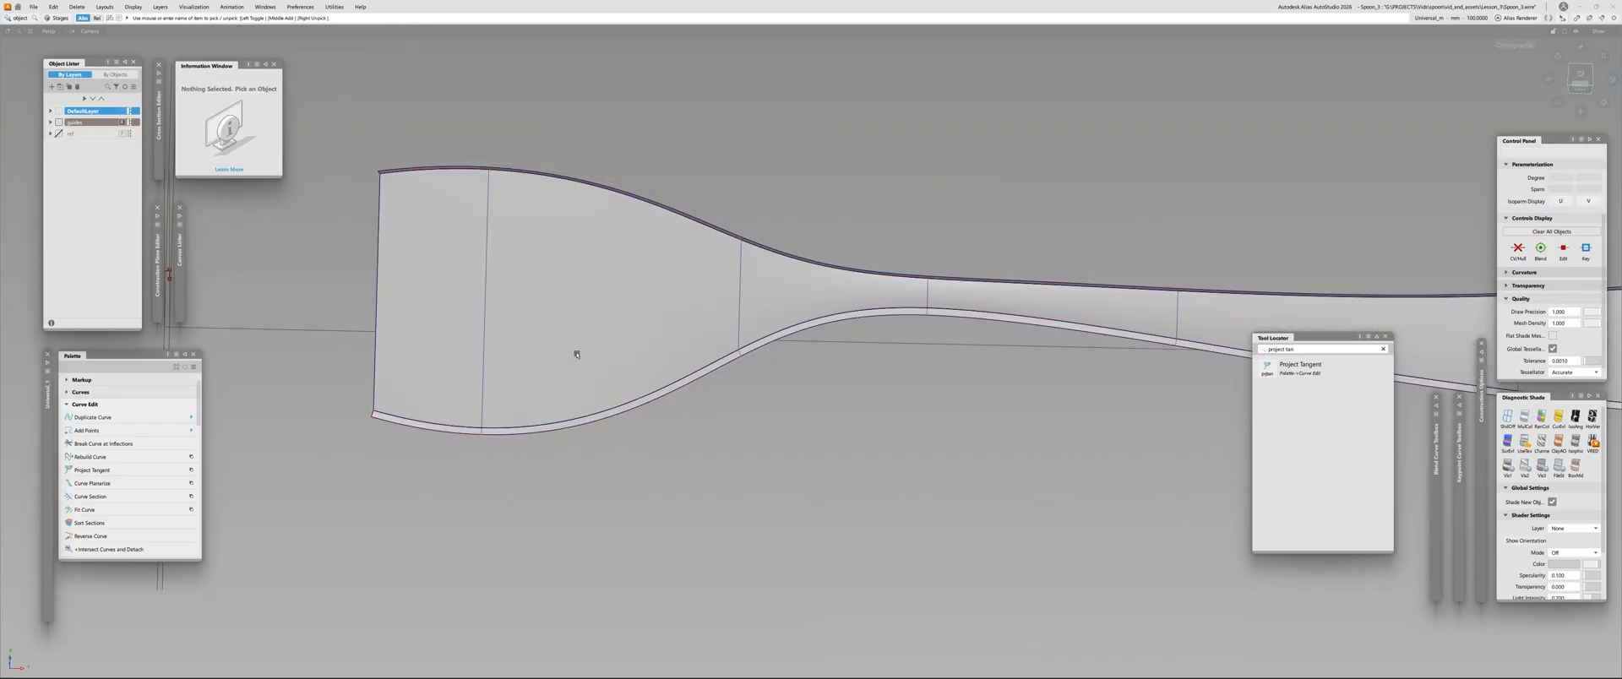
Increase the skin surface's patch precision to display intermediate isoparms, including one along its middle
left_click(549, 317)
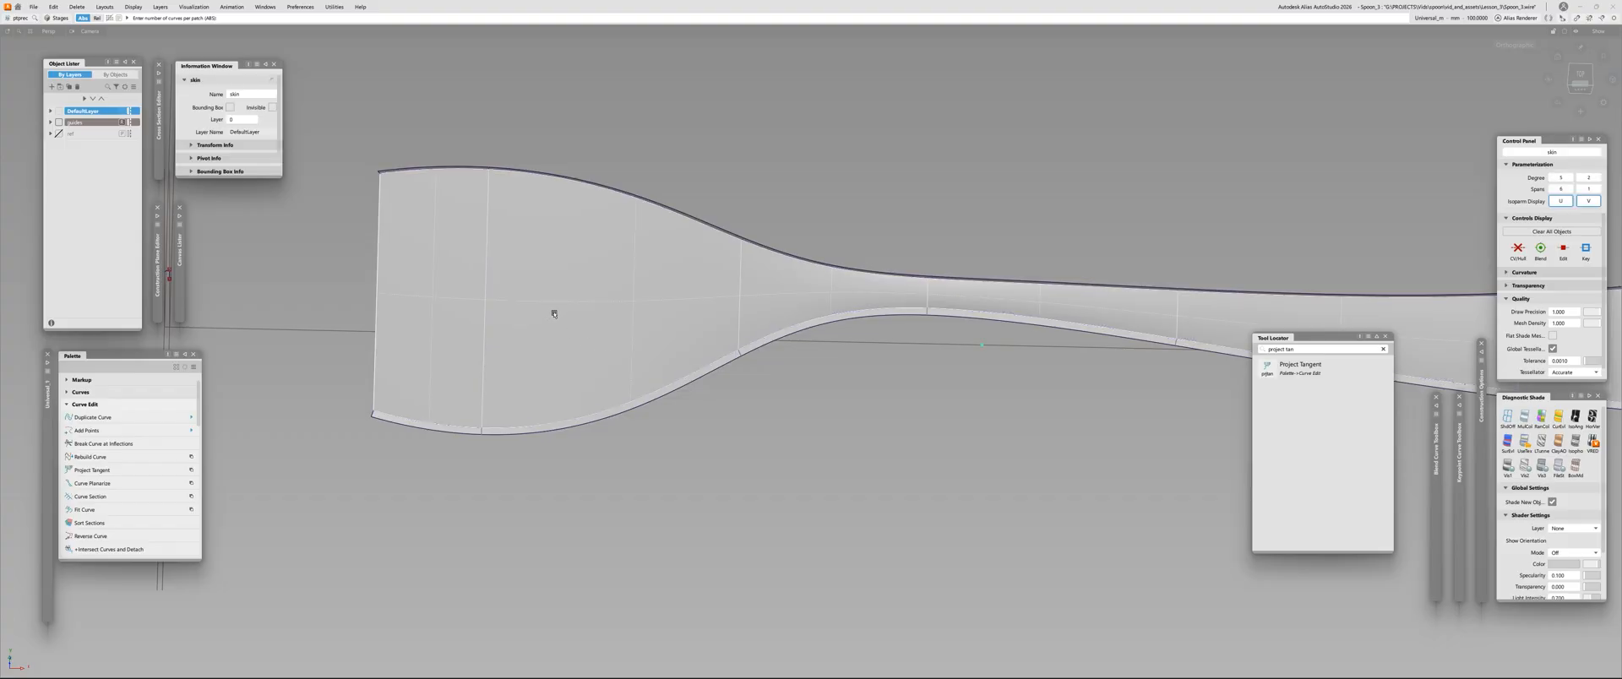
left_click(555, 315)
mouse_move(555, 315)
left_mouse_down("alt+shift")
mouse_move(421, 239)
mouse_move(544, 83)
mouse_move(547, 333)
left_mouse_up("alt+shift")
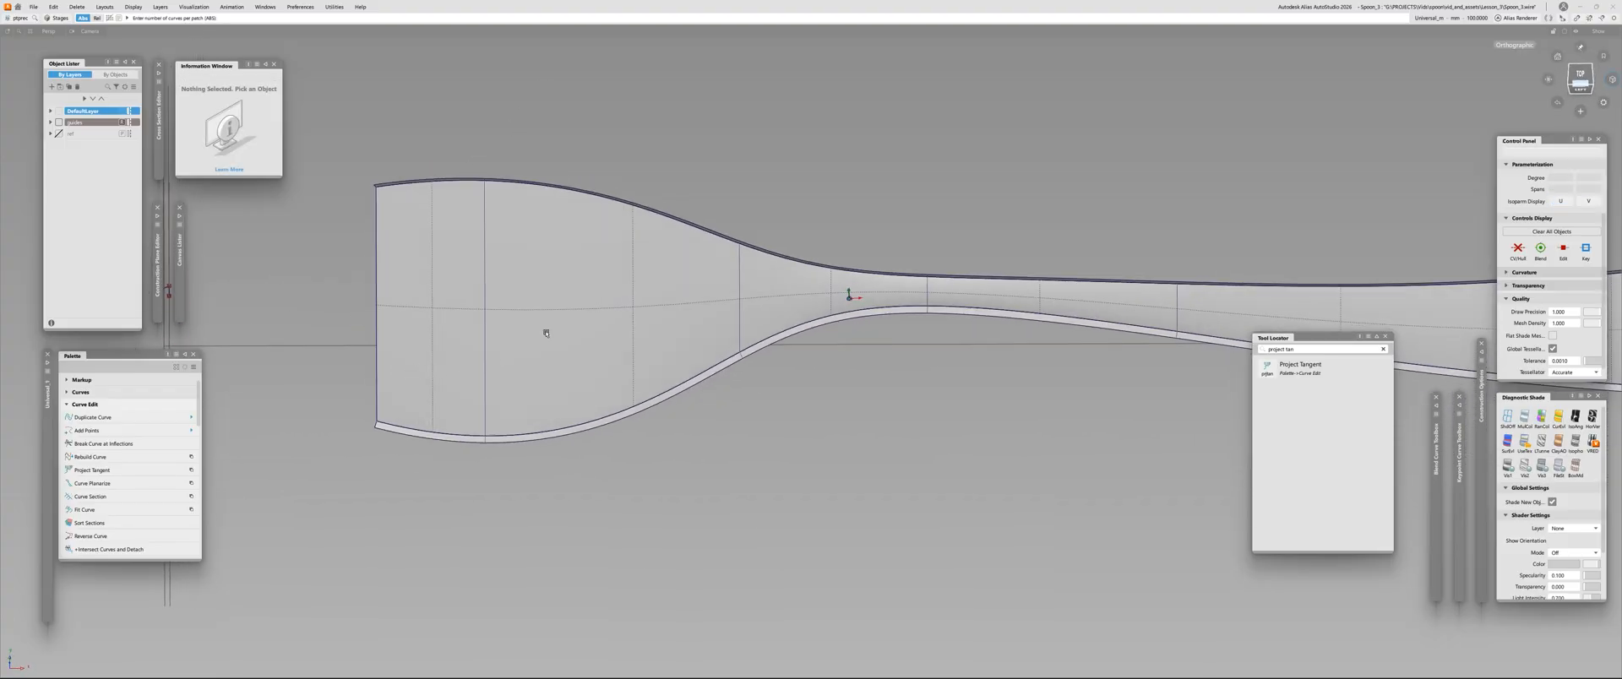
middle_click_drag(547, 332, 727, 384, "alt+shift")
left_click_drag(727, 383, 766, 472, "alt+shift")
Plot a Curve Curvature comb along the skin surface's lengthwise middle isoparm and view it around the bowl
key("ctrl+shift+c")
left_click(759, 359)
left_click_drag(873, 391, 685, 428, "alt+shift")
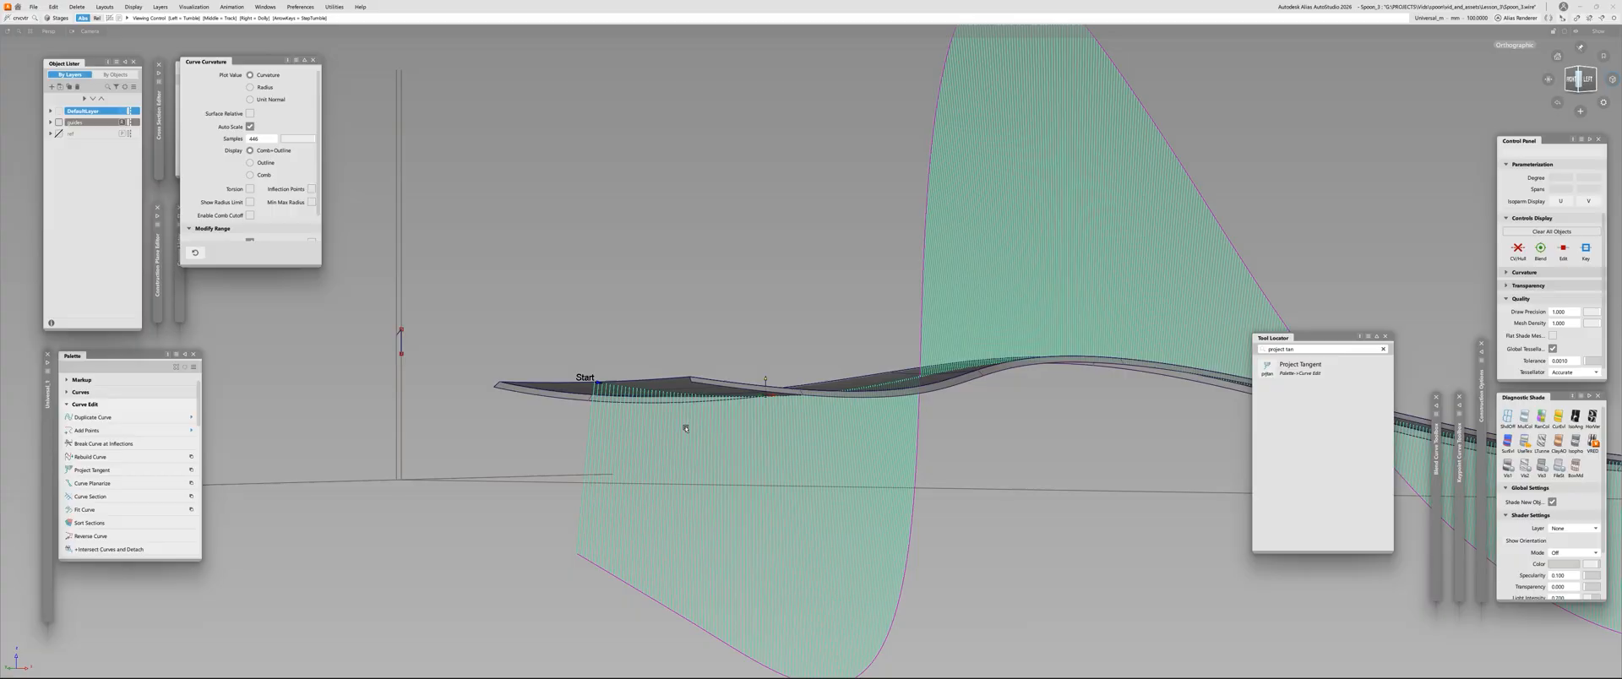
left_click_drag(1173, 265, 686, 438, "alt+shift")
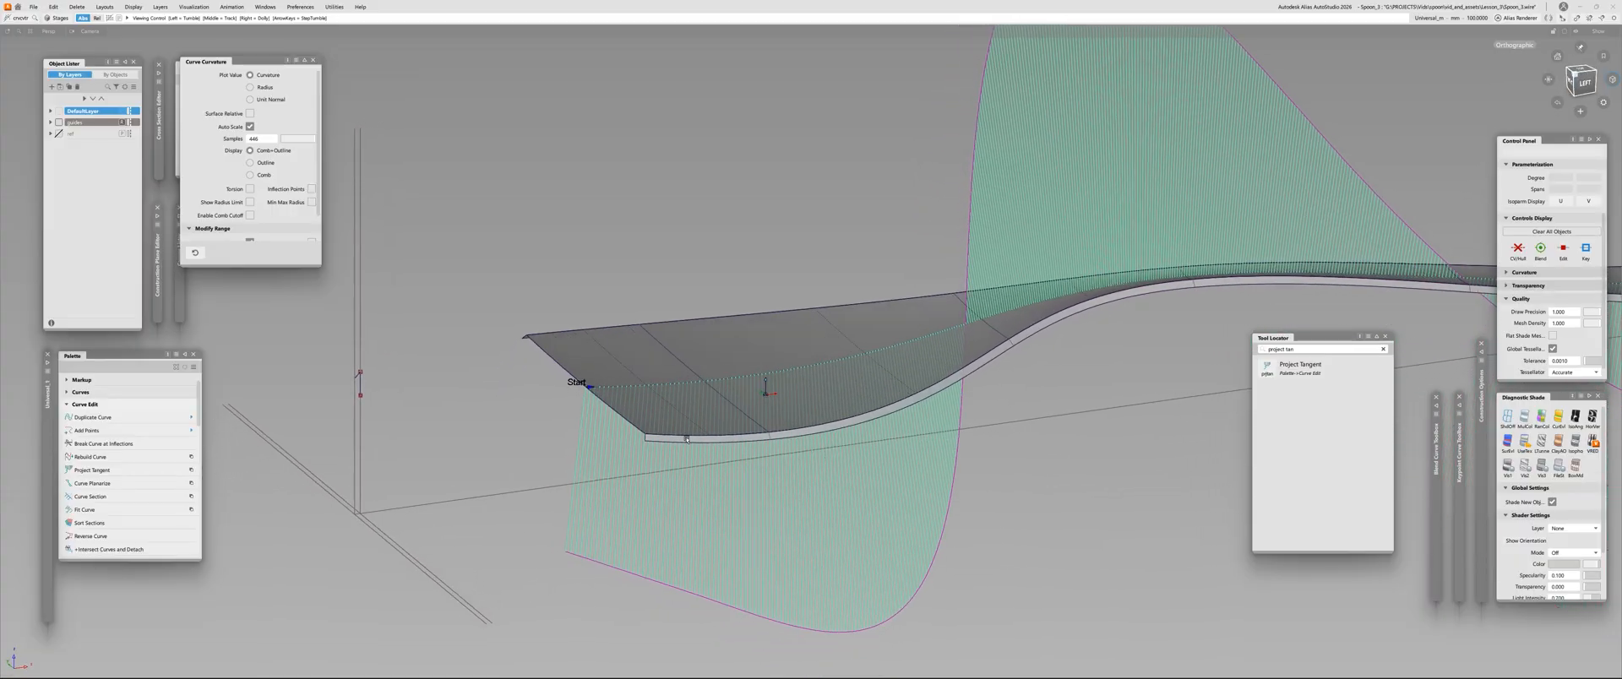
left_click_drag(827, 398, 577, 395, "alt+shift")
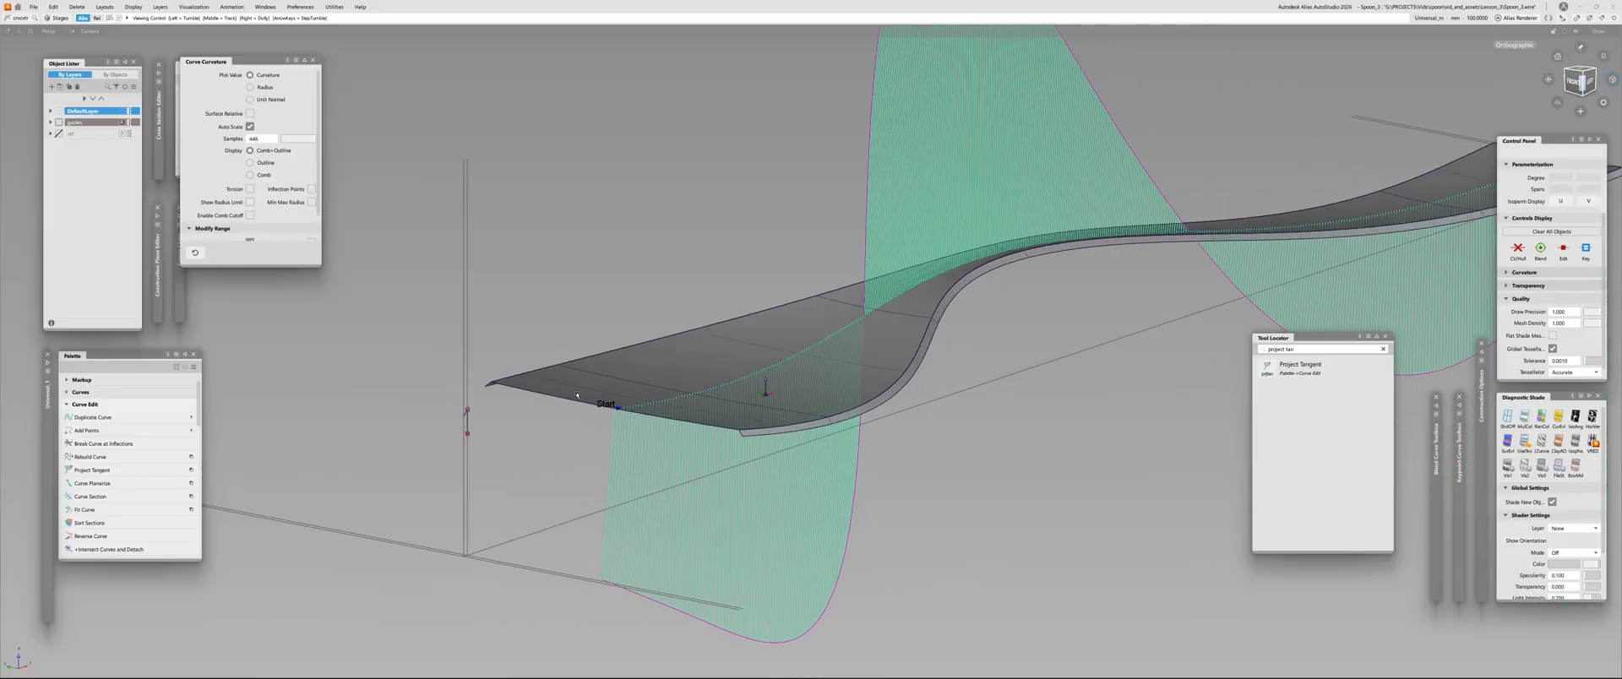
left_click_drag(1158, 274, 673, 442, "alt+shift")
left_click_drag(1124, 289, 553, 386, "alt+shift")
Display the skin surface's CVs together with the curvature comb in the left view
left_click(1020, 349)
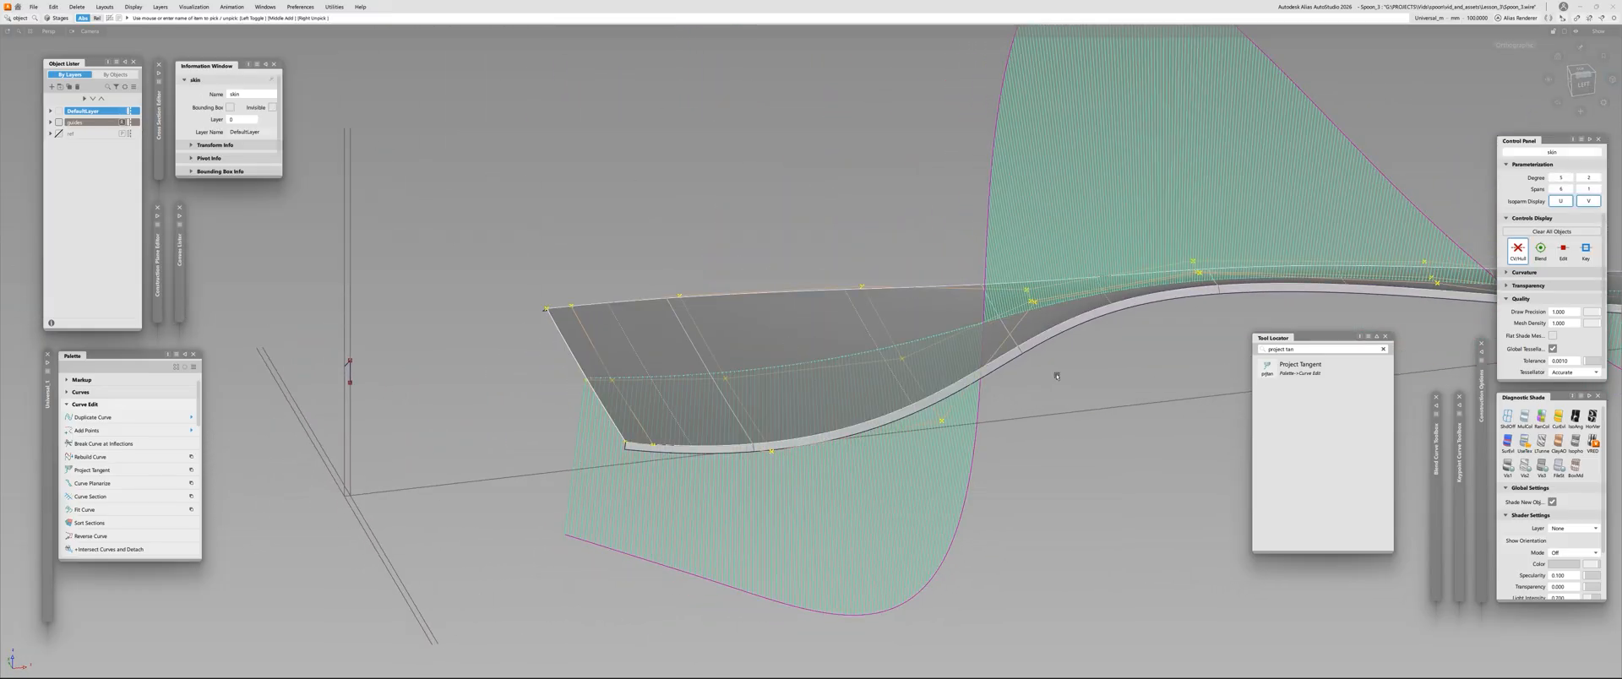
left_click(1581, 94)
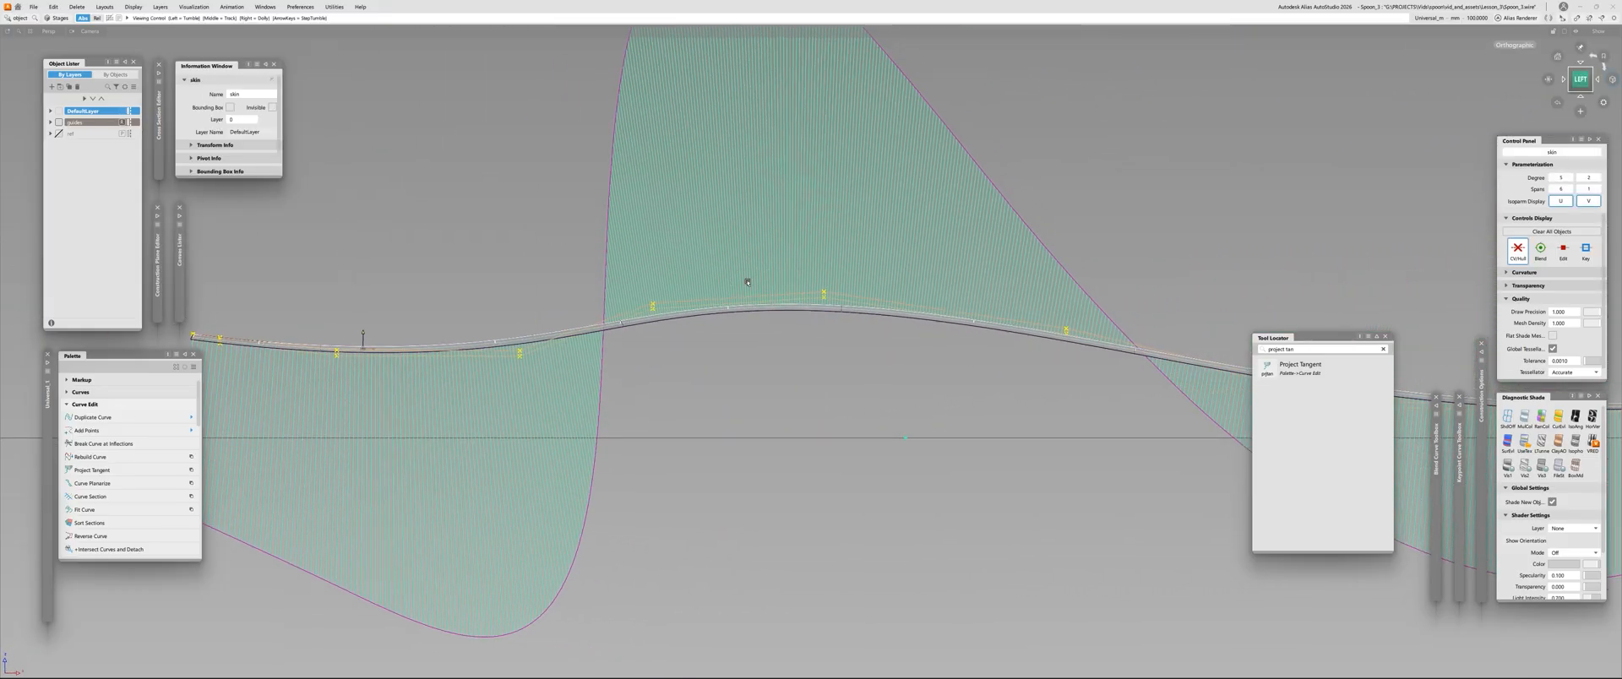
middle_click_drag(748, 282, 1109, 225, "alt+shift")
right_click_drag(1108, 226, 846, 329, "alt+shift")
left_click(750, 271)
Examine the lengthwise curvature comb against the CV rows along the bowl, neck and handle
middle_click_drag(847, 329, 479, 268, "alt+shift")
right_click_drag(479, 269, 575, 274, "alt+shift")
middle_click_drag(575, 275, 641, 310, "alt+shift")
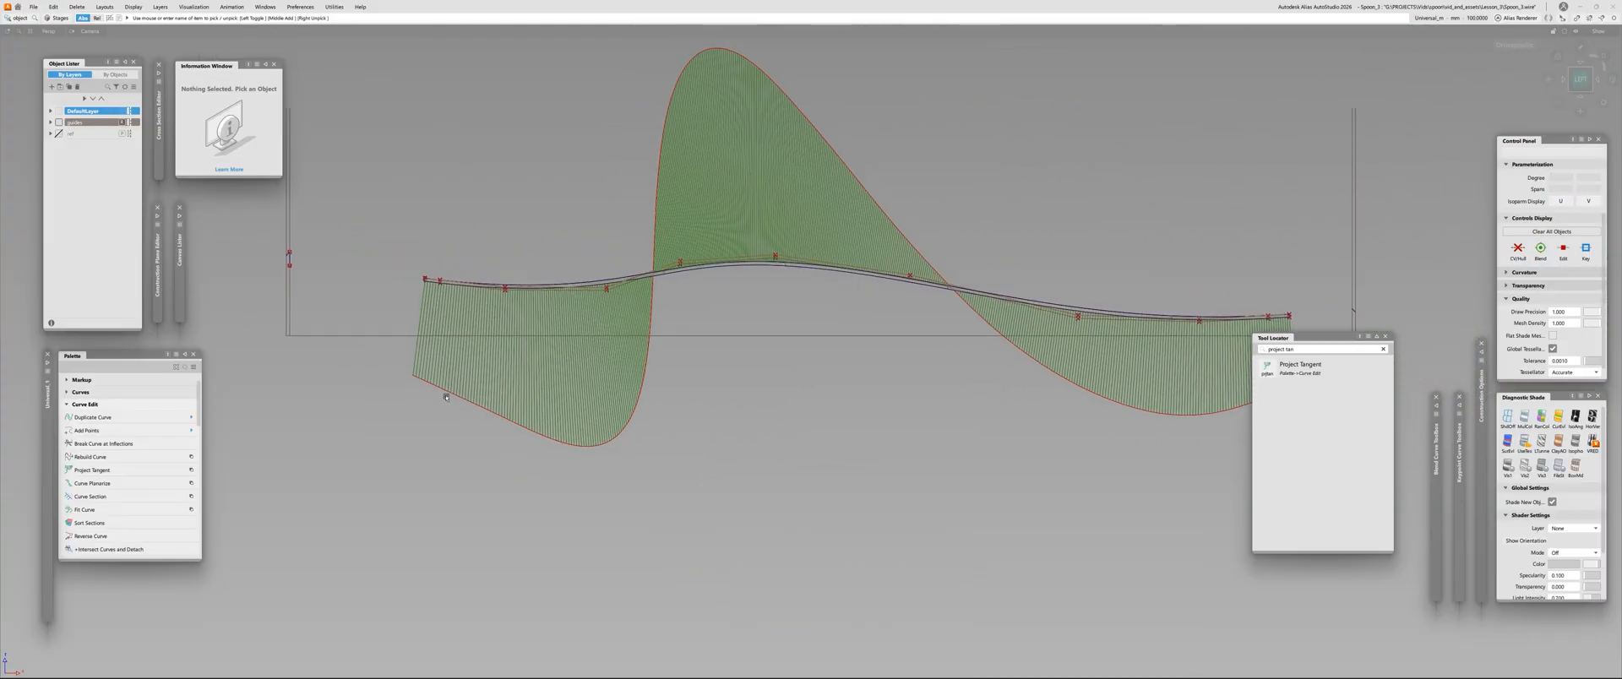
left_click_drag(446, 397, 846, 234, "alt+shift")
left_click_drag(645, 274, 929, 225, "alt+shift")
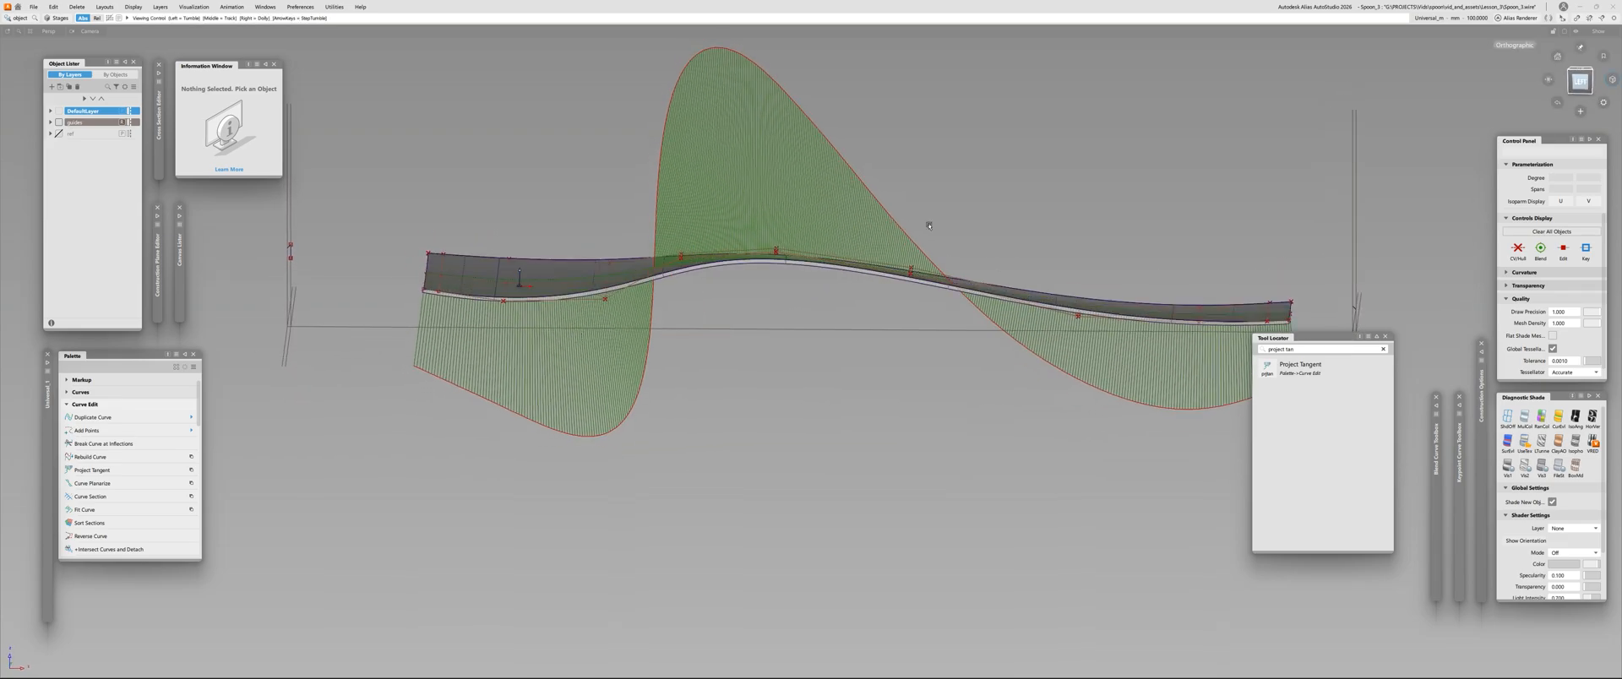
left_click(1578, 82)
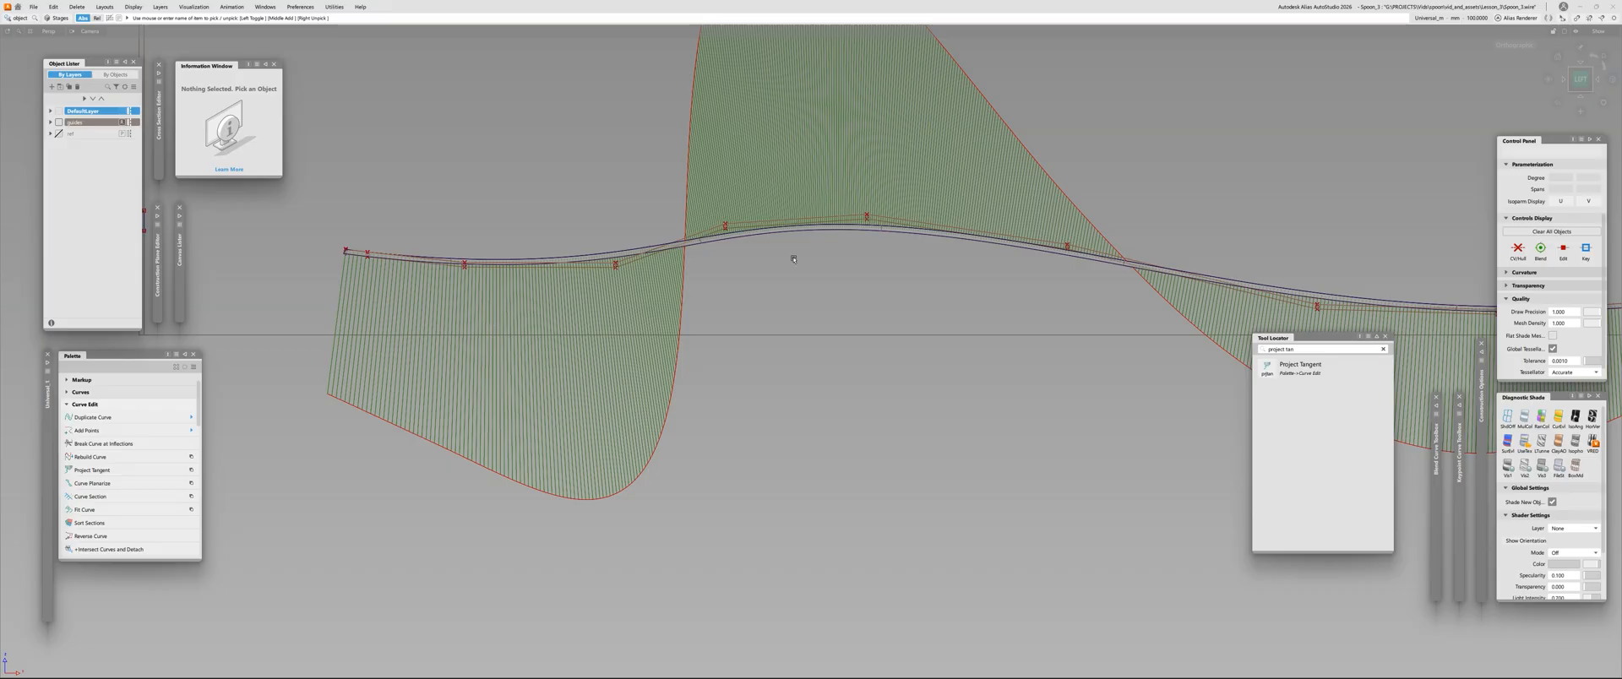
middle_click_drag(793, 260, 566, 292, "alt+shift")
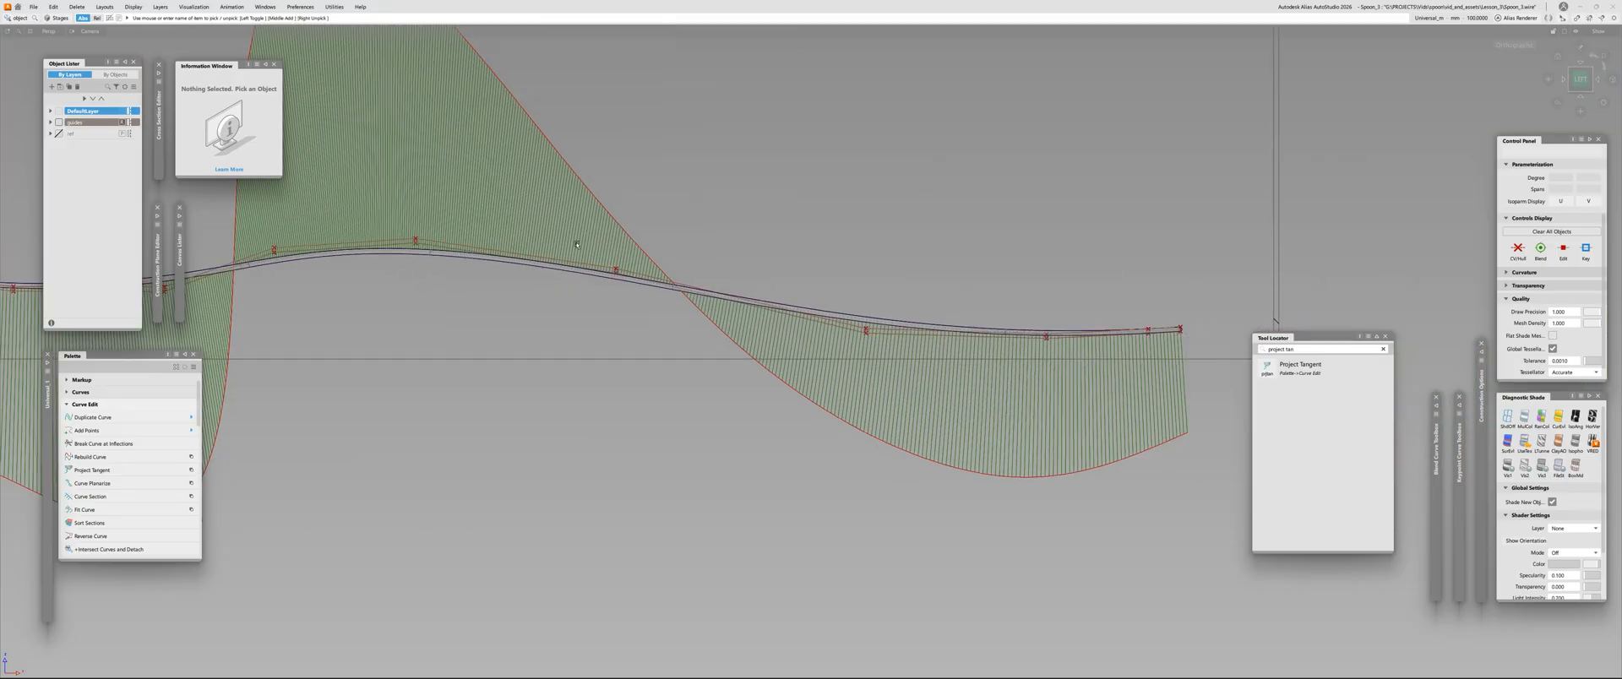
left_click_drag(396, 261, 752, 335, "alt+shift")
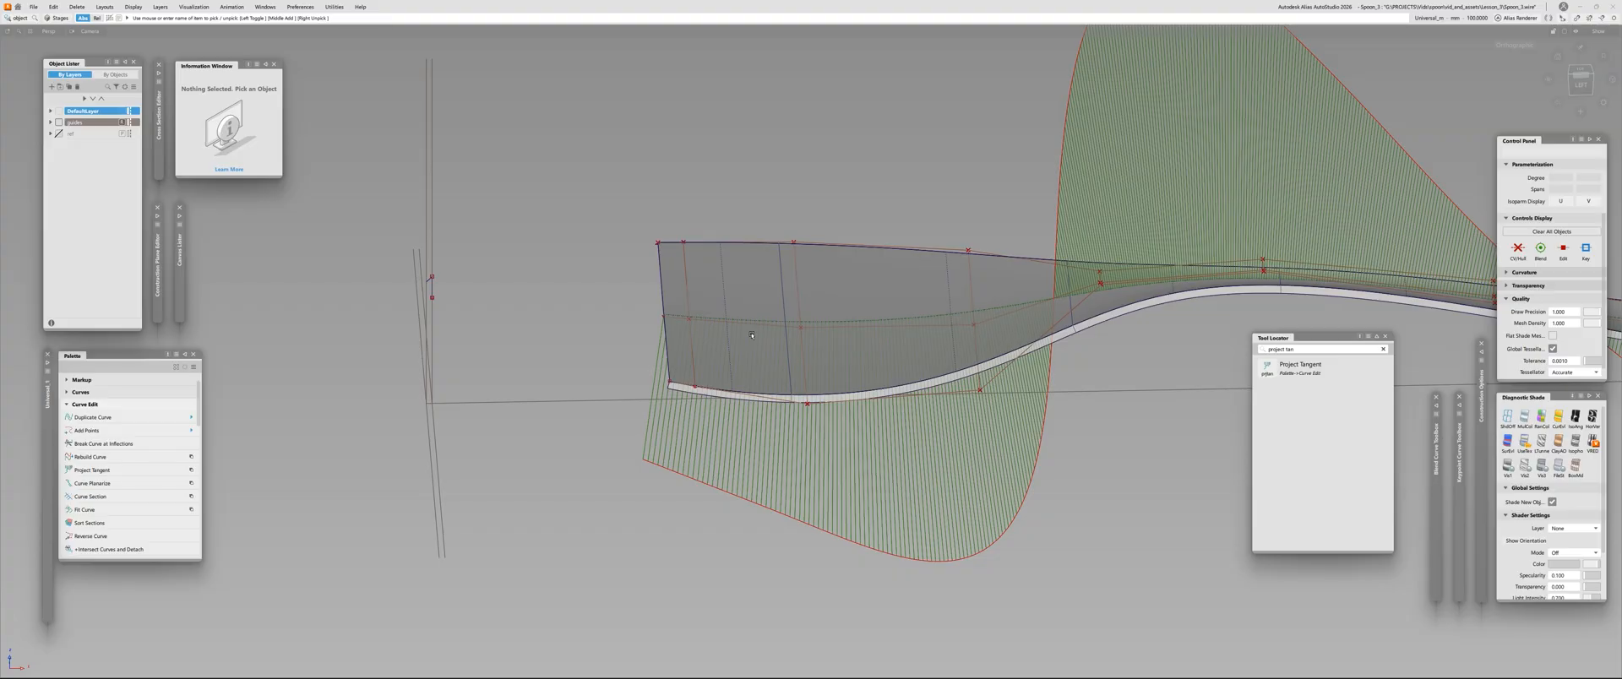
Draw a straight degree-3 curve from the tip of the spoon's outline curve to the middle isoparm on the skin surface's front edge
left_click_drag(752, 335, 581, 271, "alt+shift")
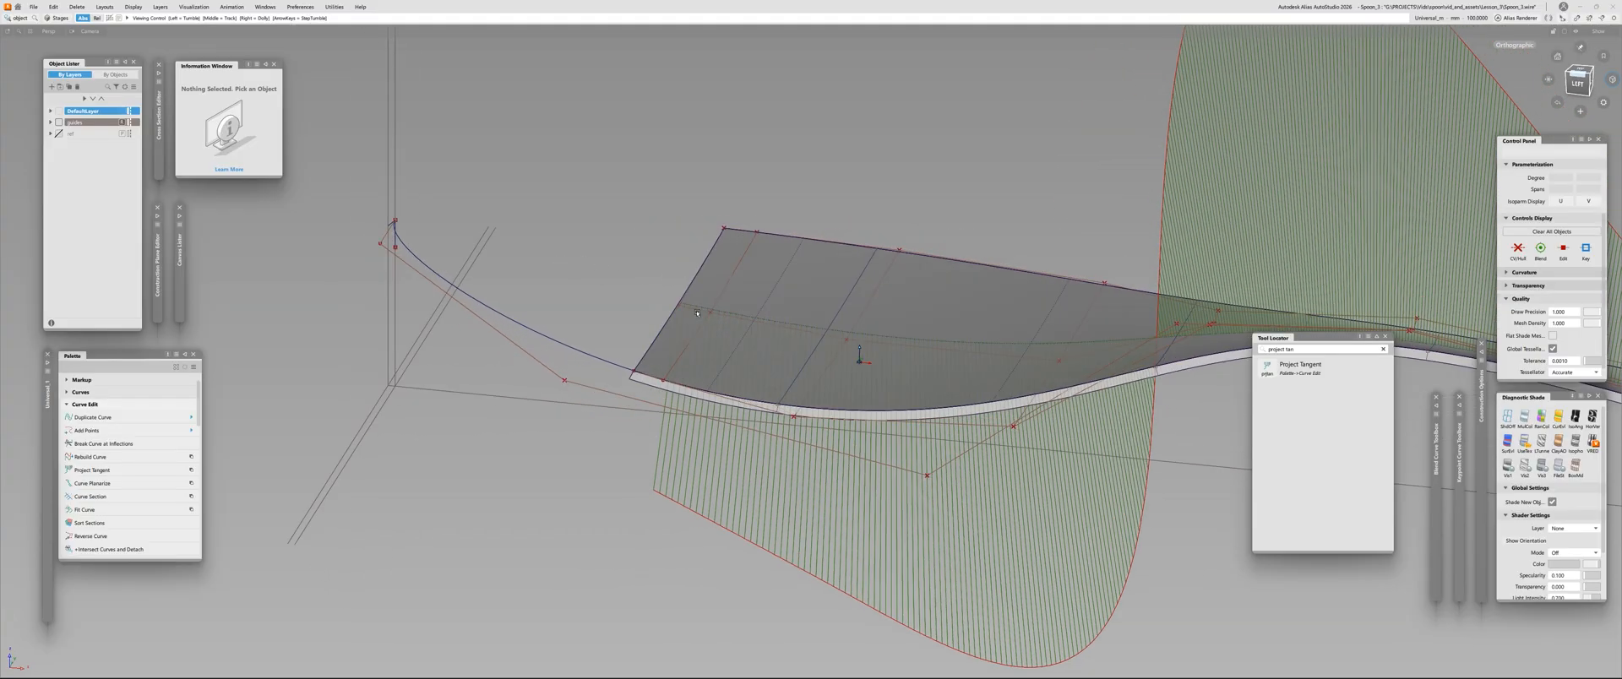
left_click_drag(605, 377, 545, 435, "alt+shift")
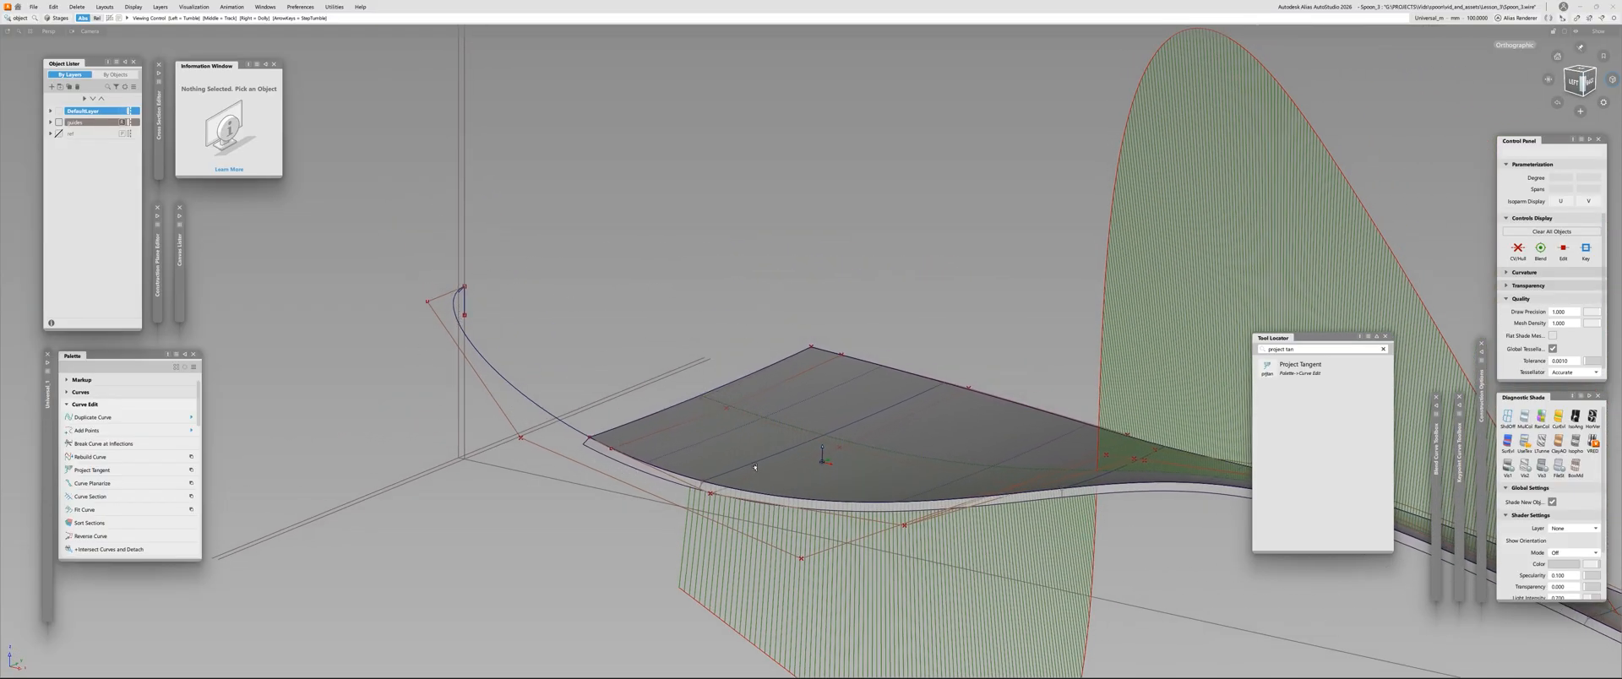
left_click_drag(754, 466, 853, 424, "alt+shift")
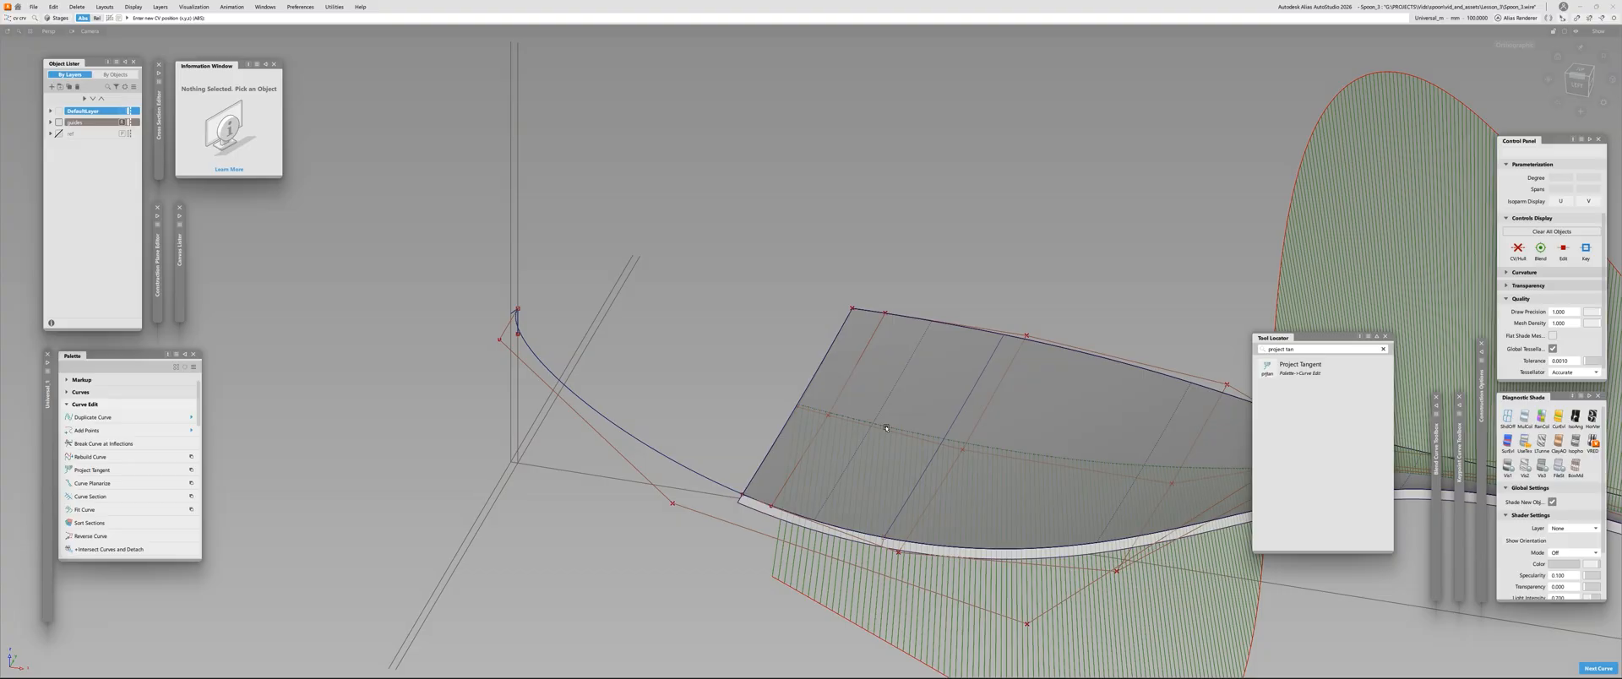
right_click_drag(886, 428, 938, 402, "alt+shift")
left_click_drag(921, 380, 701, 365, "alt+shift")
middle_click_drag(681, 361, 931, 392, "alt+shift")
left_click(518, 247, "ctrl+alt")
left_click_drag(689, 422, 789, 372, "alt+shift")
left_click_drag(865, 406, 908, 452)
key("p")
double_click(839, 195)
middle_click_drag(912, 450, 760, 362, "alt+shift")
Align the new curve's end to the skin surface's middle isoparm with G2 continuity and the edge alignment type
key("a")
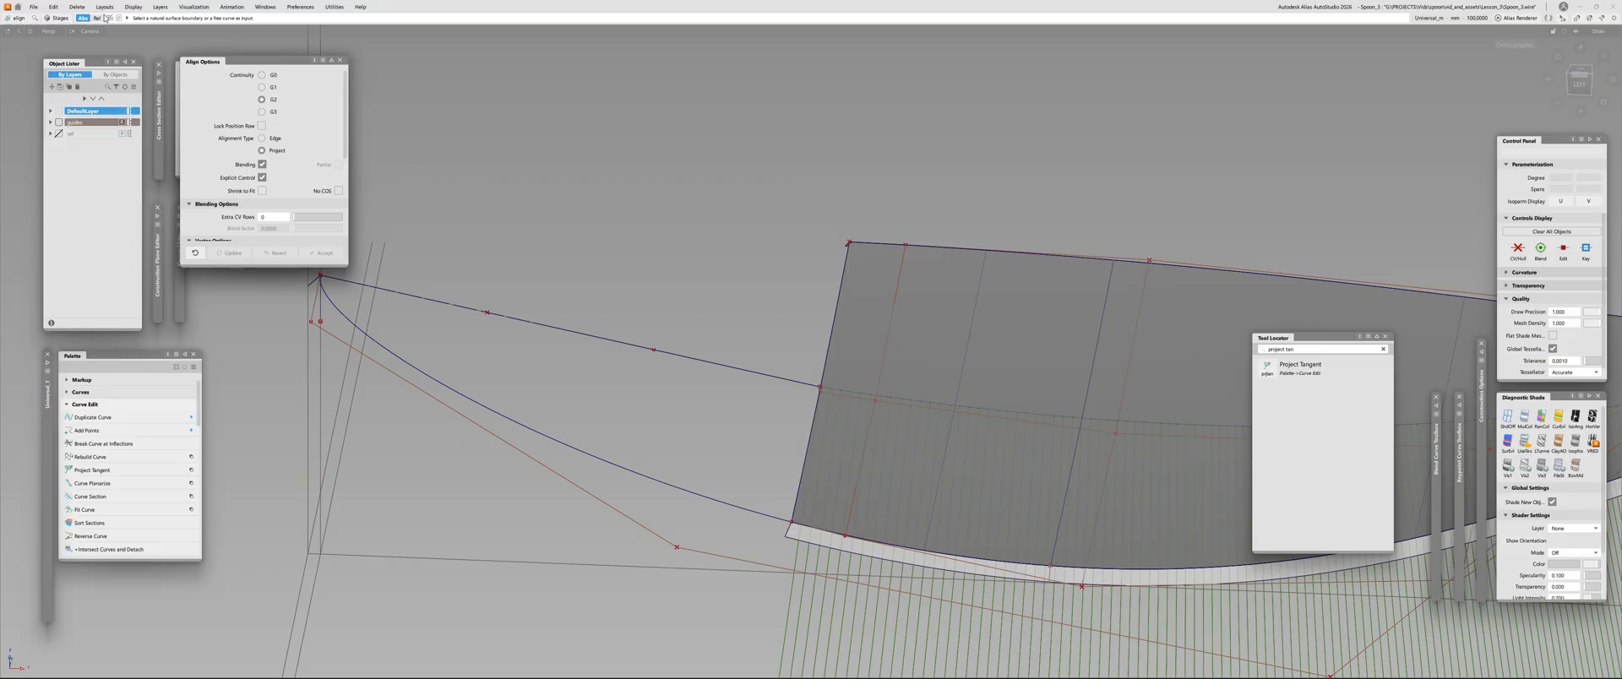
left_click(262, 137)
left_click(778, 374)
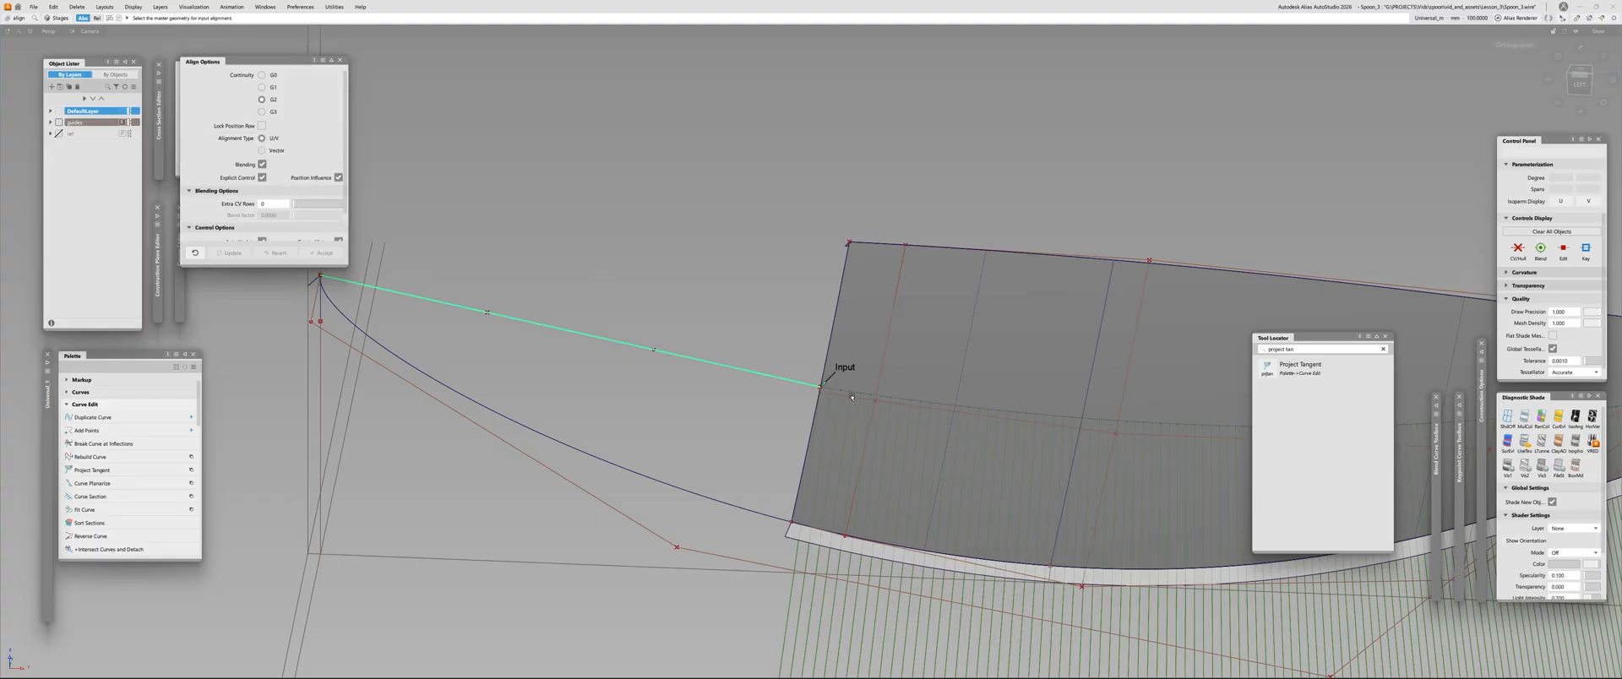
left_click(840, 365)
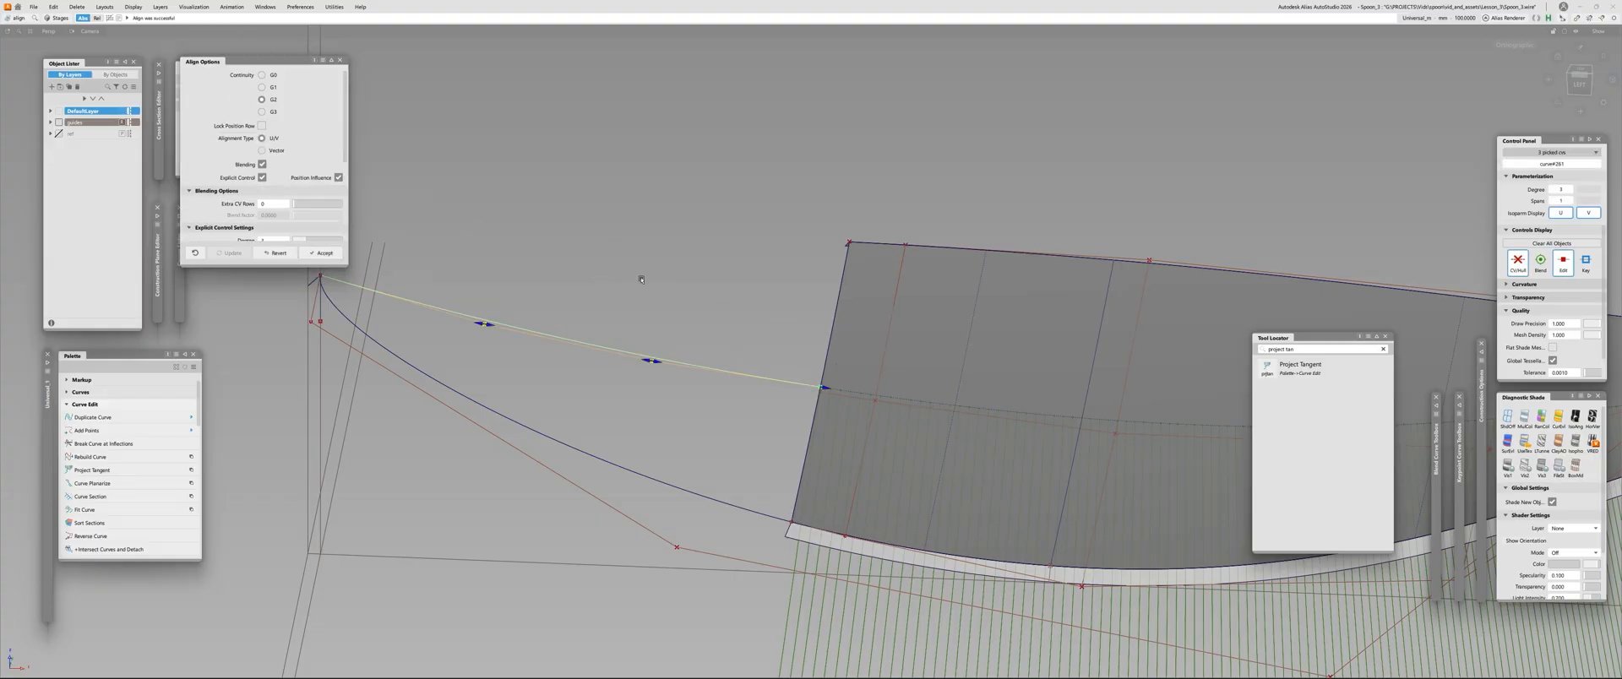
Enable AutoScale G2 for the curve alignment and check the aligned curve from the side
left_click_drag(641, 280, 397, 287, "alt+shift")
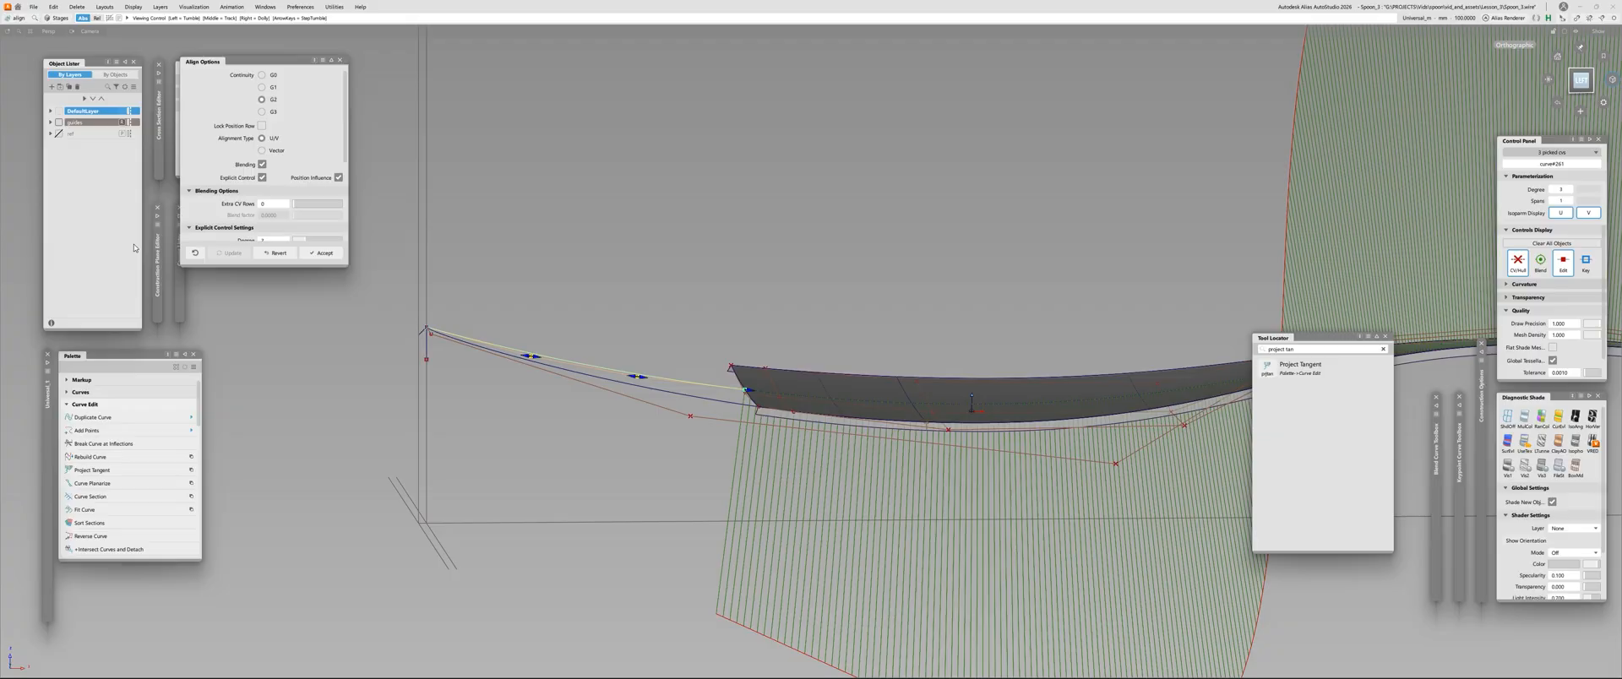
left_click_drag(135, 247, 141, 314, "alt+shift")
scroll(264, 193, "down", 4)
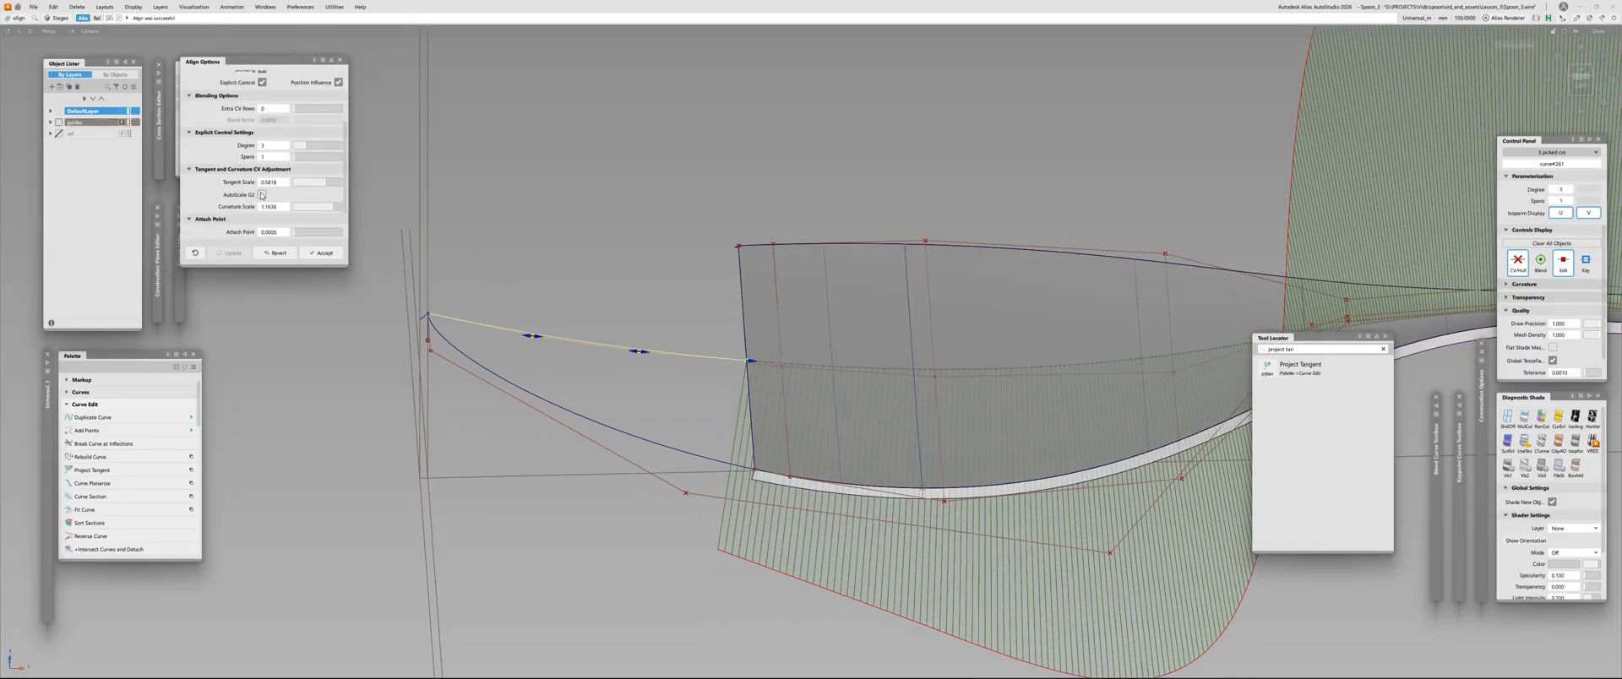
left_click(262, 195)
left_click_drag(718, 473, 730, 455, "alt+shift")
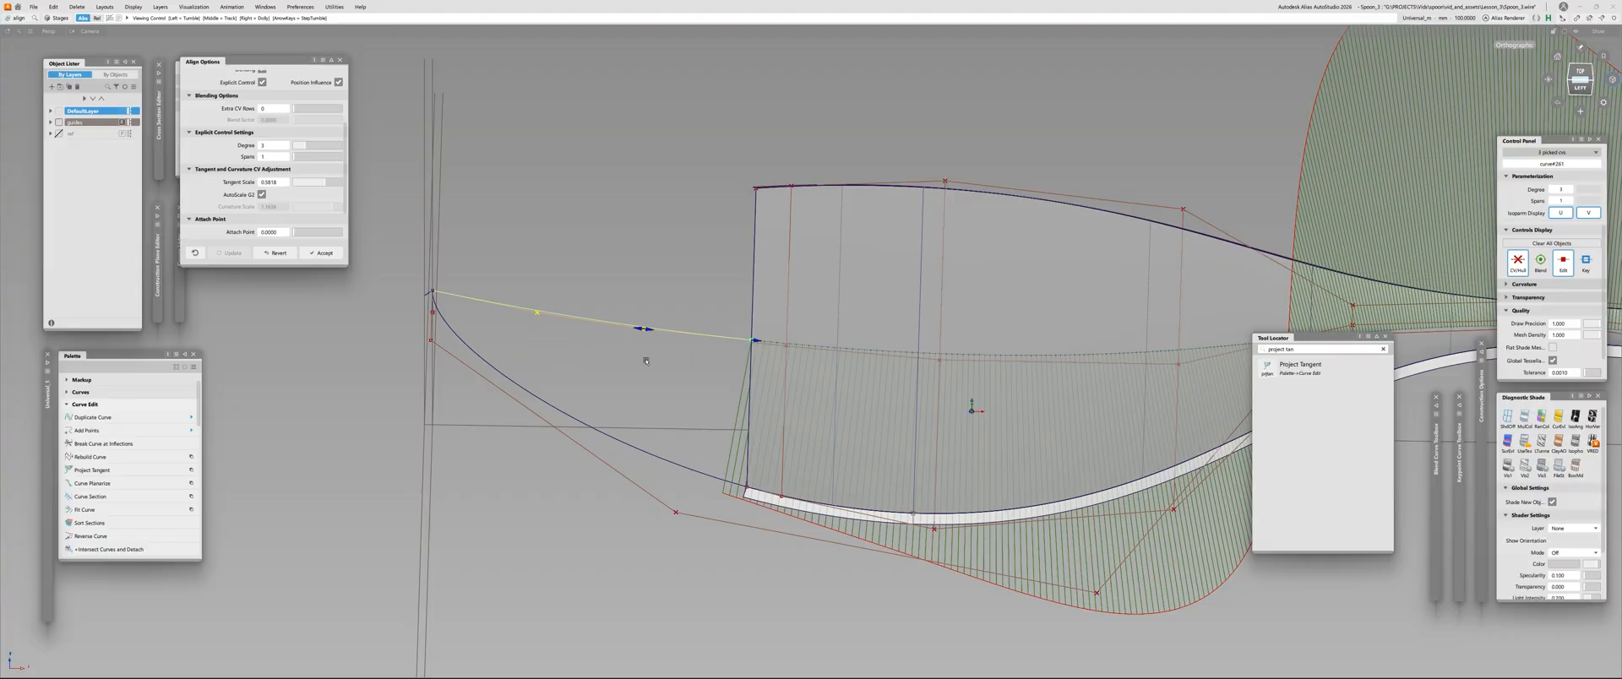
left_click_drag(647, 361, 740, 309, "alt+shift")
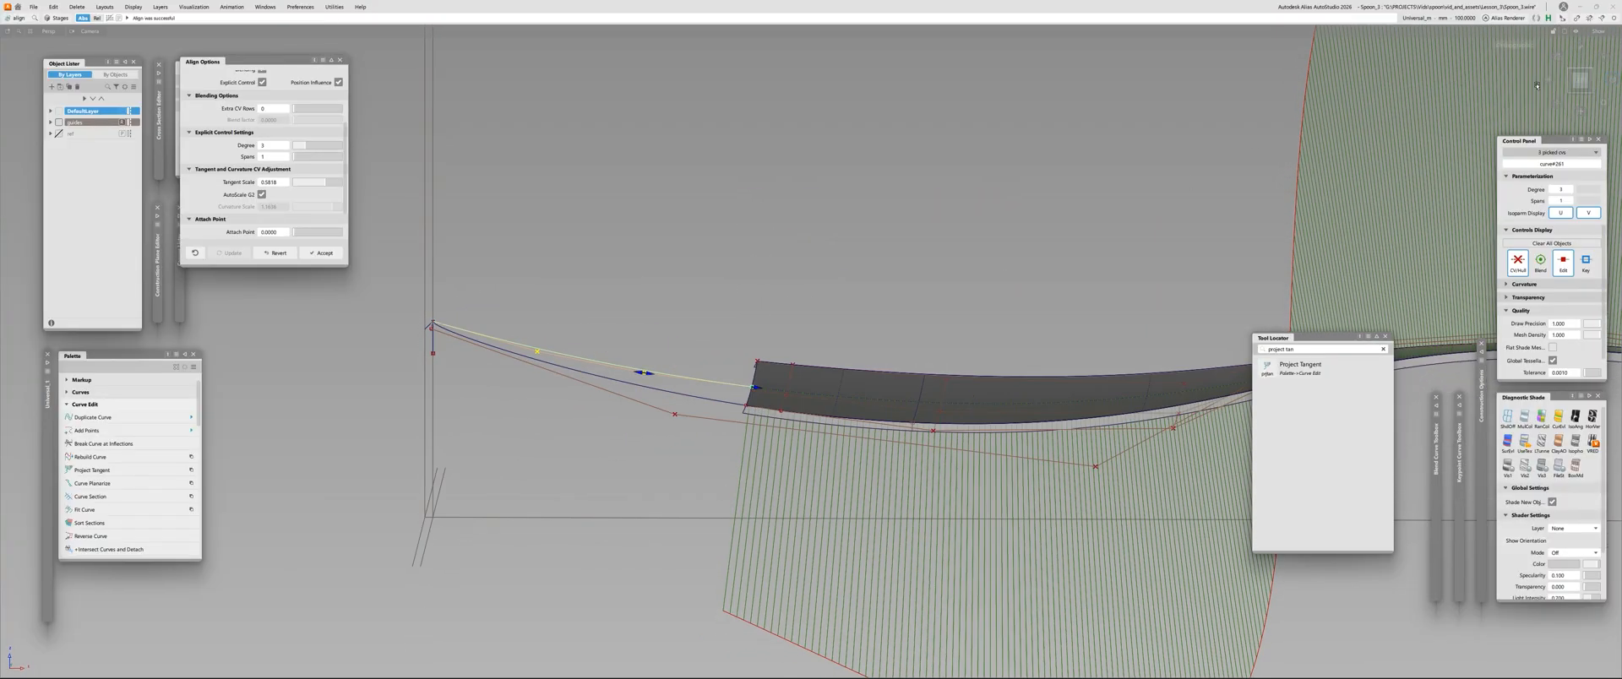
left_click(1579, 80)
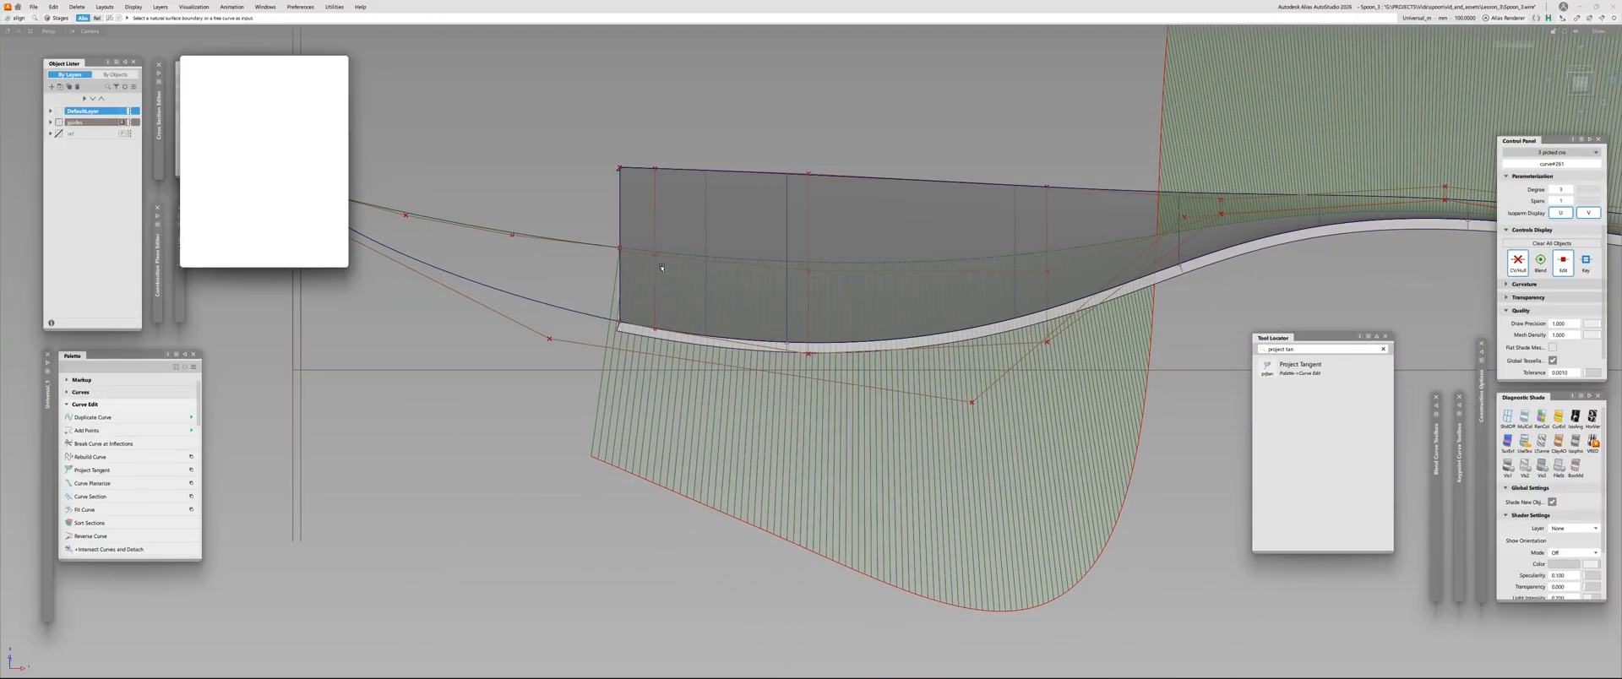
Plot a Curve Curvature comb on the aligned tip curve and compare it with the surface comb at their junction
key("Delete")
key("c")
left_click(682, 257)
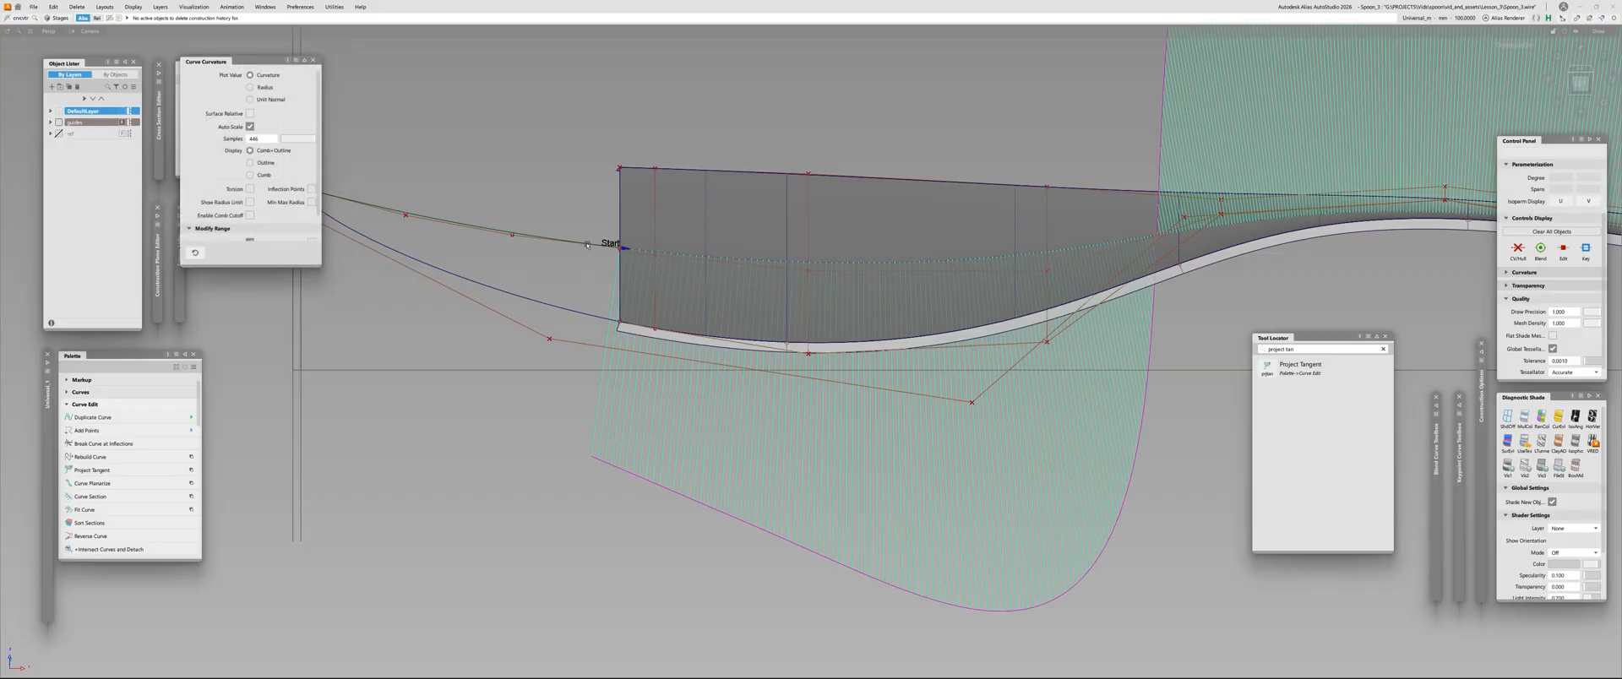
left_click(587, 245)
scroll(553, 425, "down", 3)
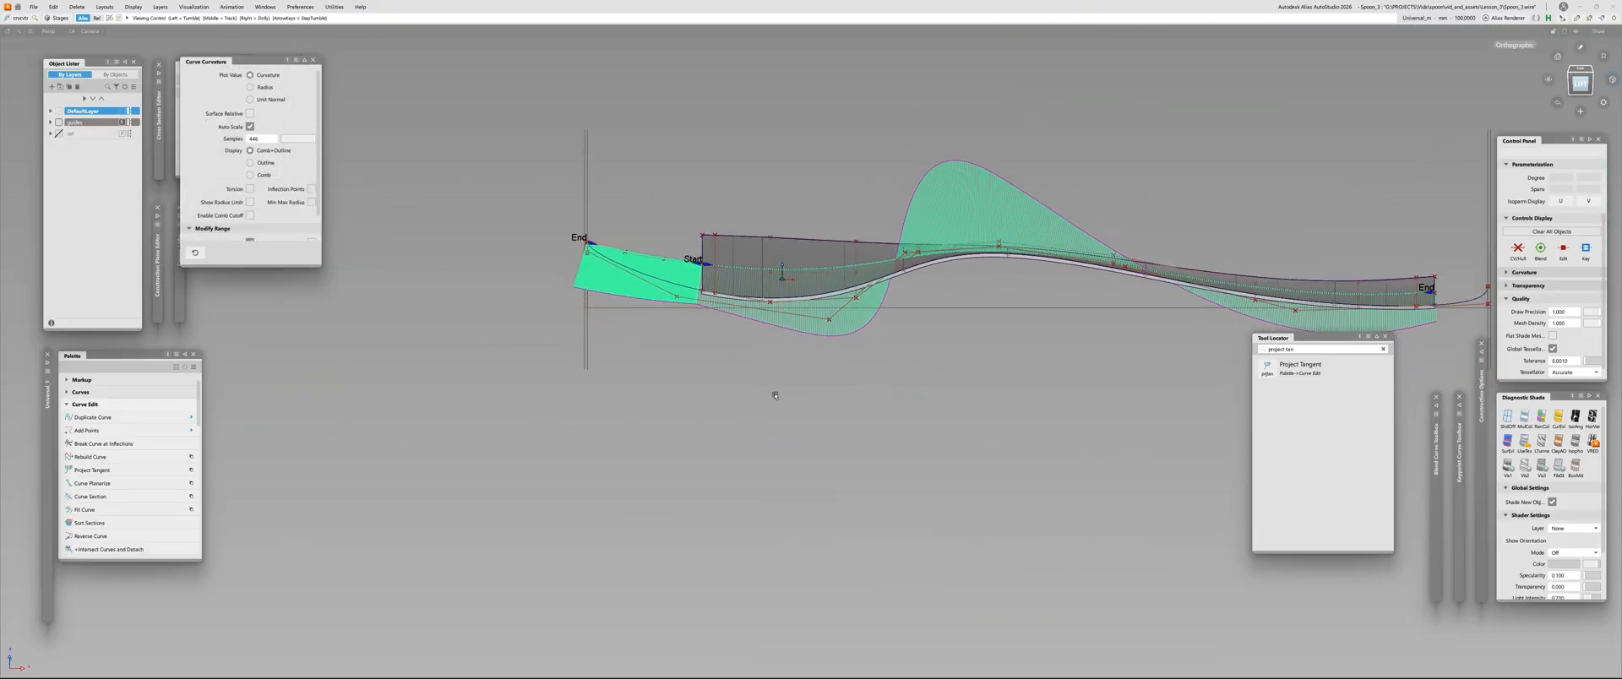
scroll(776, 395, "up", 3)
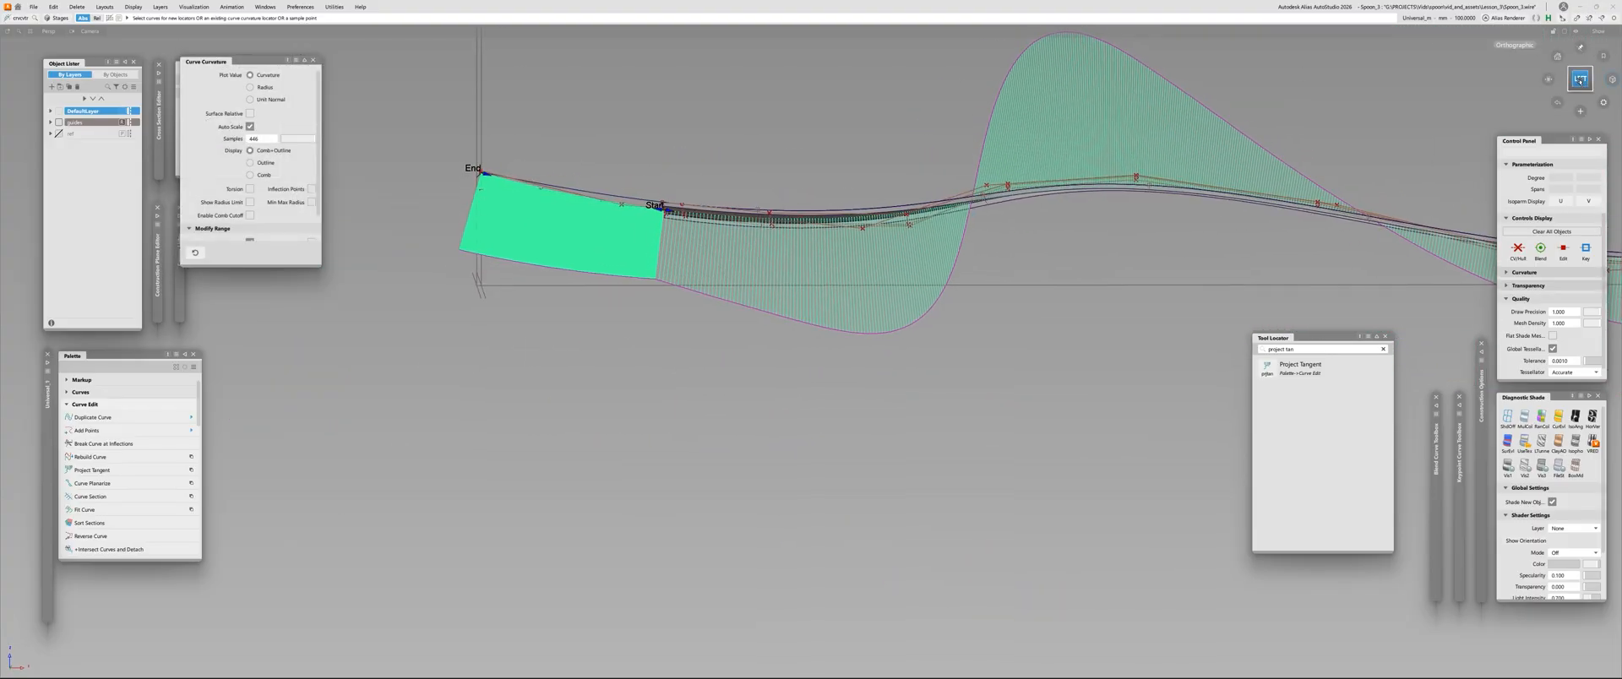
right_click_drag(754, 230, 541, 216, "alt+shift")
middle_click_drag(507, 157, 743, 212, "alt+shift")
left_click_drag(744, 194, 720, 279, "alt+shift")
left_click_drag(734, 351, 732, 257, "alt+shift")
left_click(642, 224)
key("Delete")
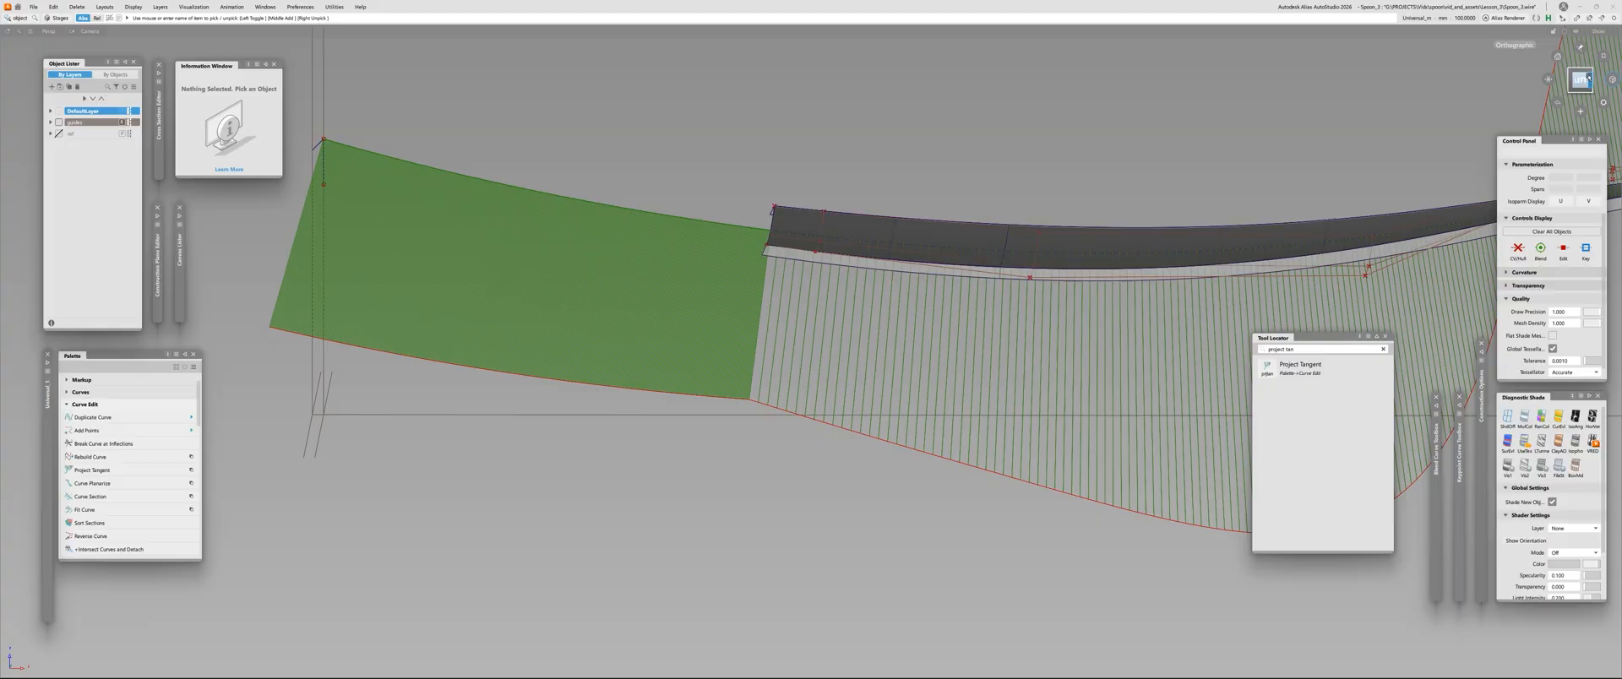
Try to move the skin surface's first middle-row CV in the left view with mouse sensitivity 10
left_click(1588, 77)
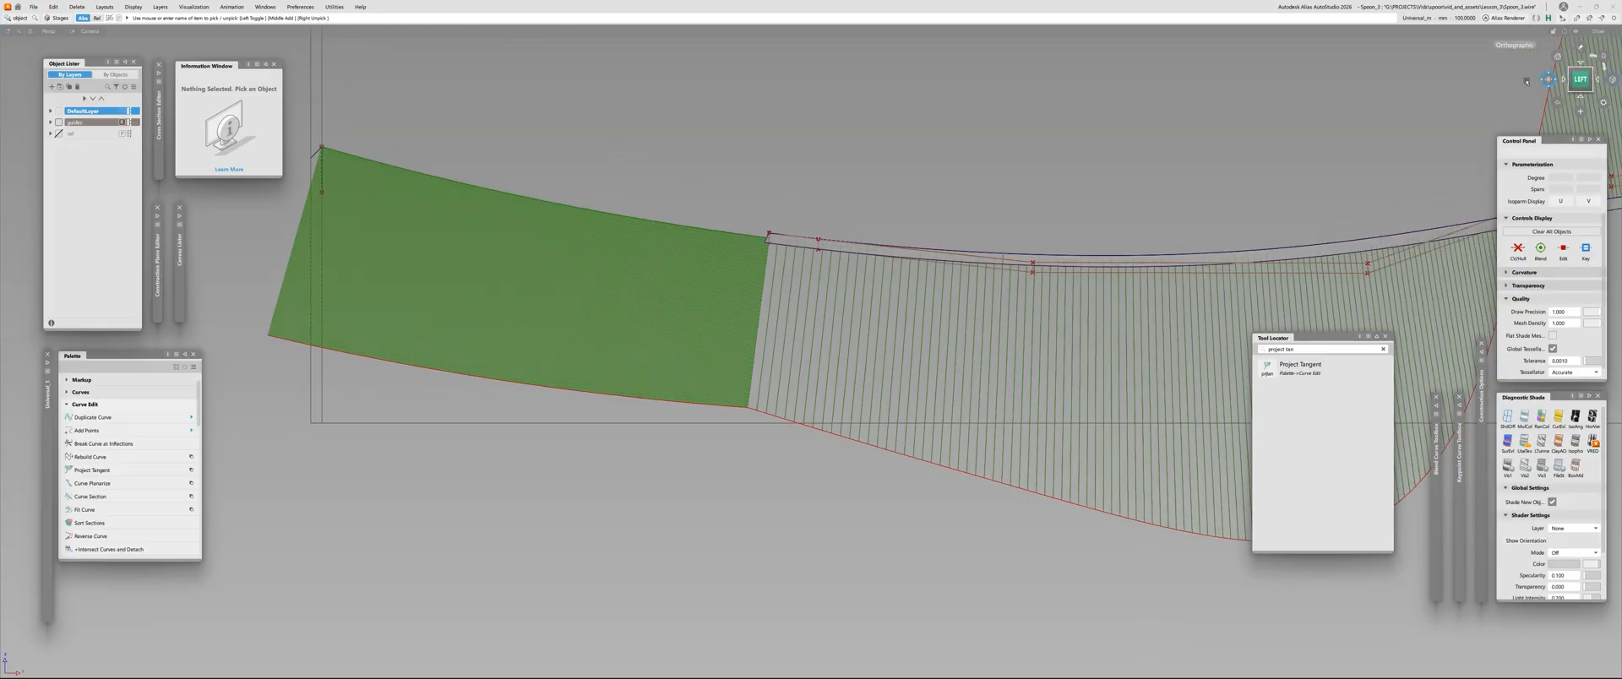
right_click_drag(896, 270, 971, 269, "alt+shift")
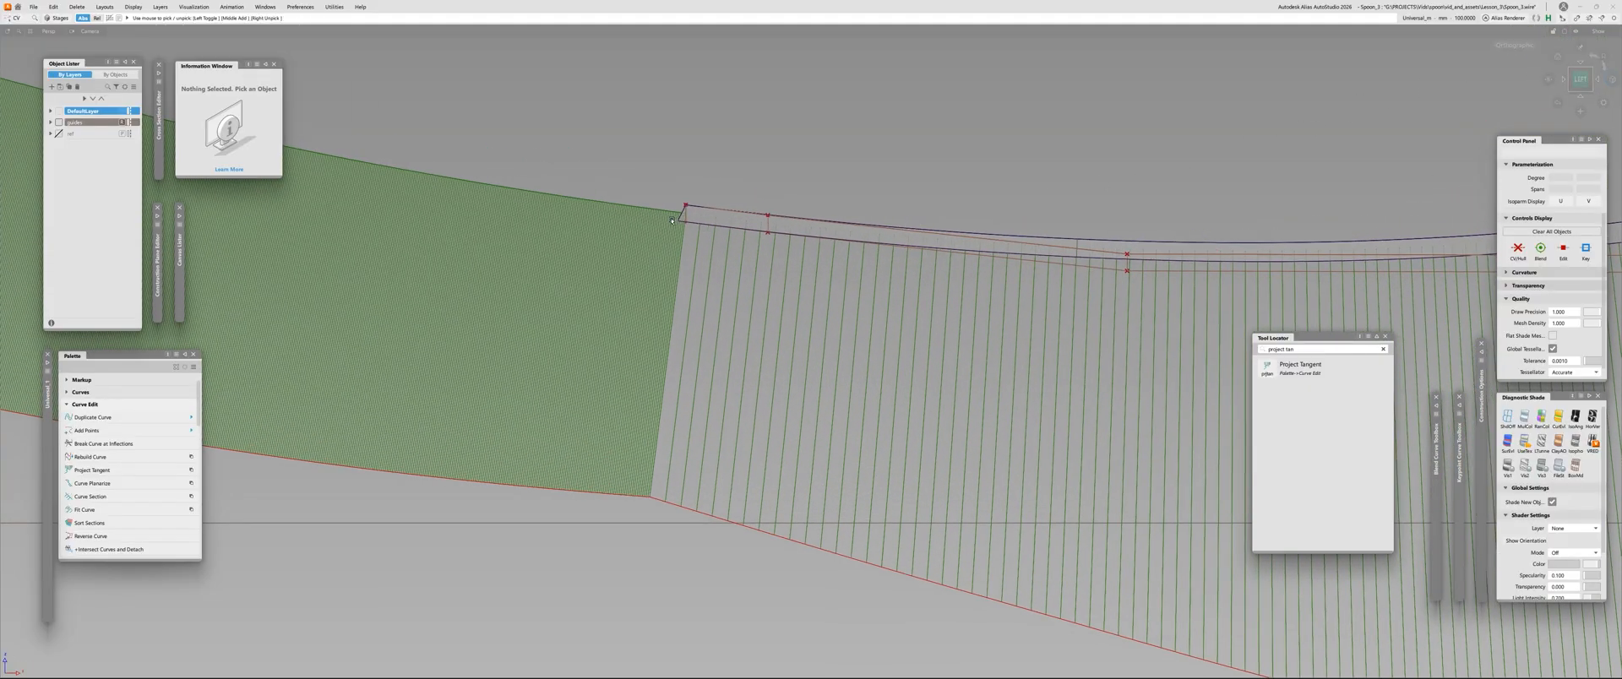
left_click(685, 207)
right_click_drag(701, 245, 520, 302, "alt+shift")
middle_click_drag(642, 271, 716, 311, "alt+shift")
right_click_drag(635, 246, 728, 241, "alt+shift")
right_click_drag(651, 195, 743, 174, "alt+shift")
key("ctrl+x")
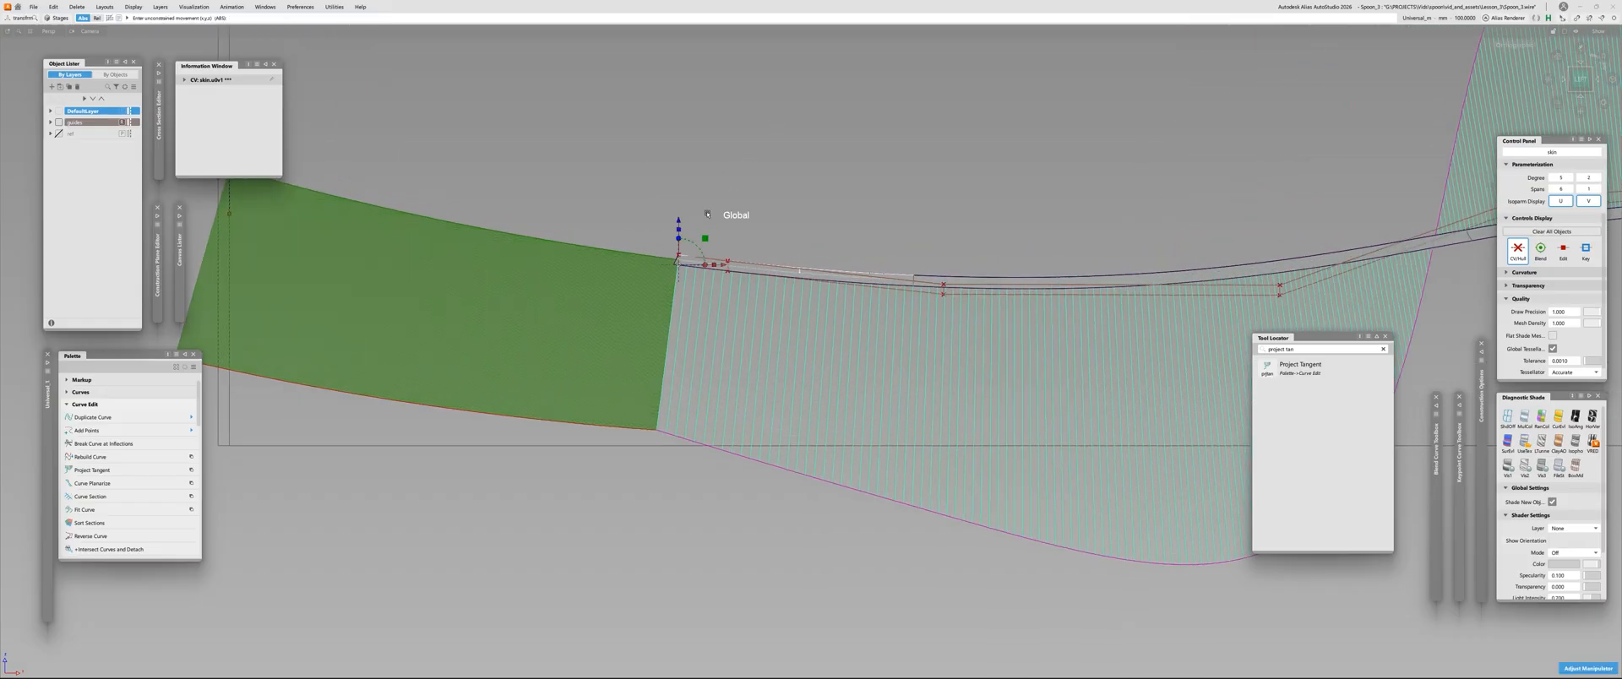
key("space")
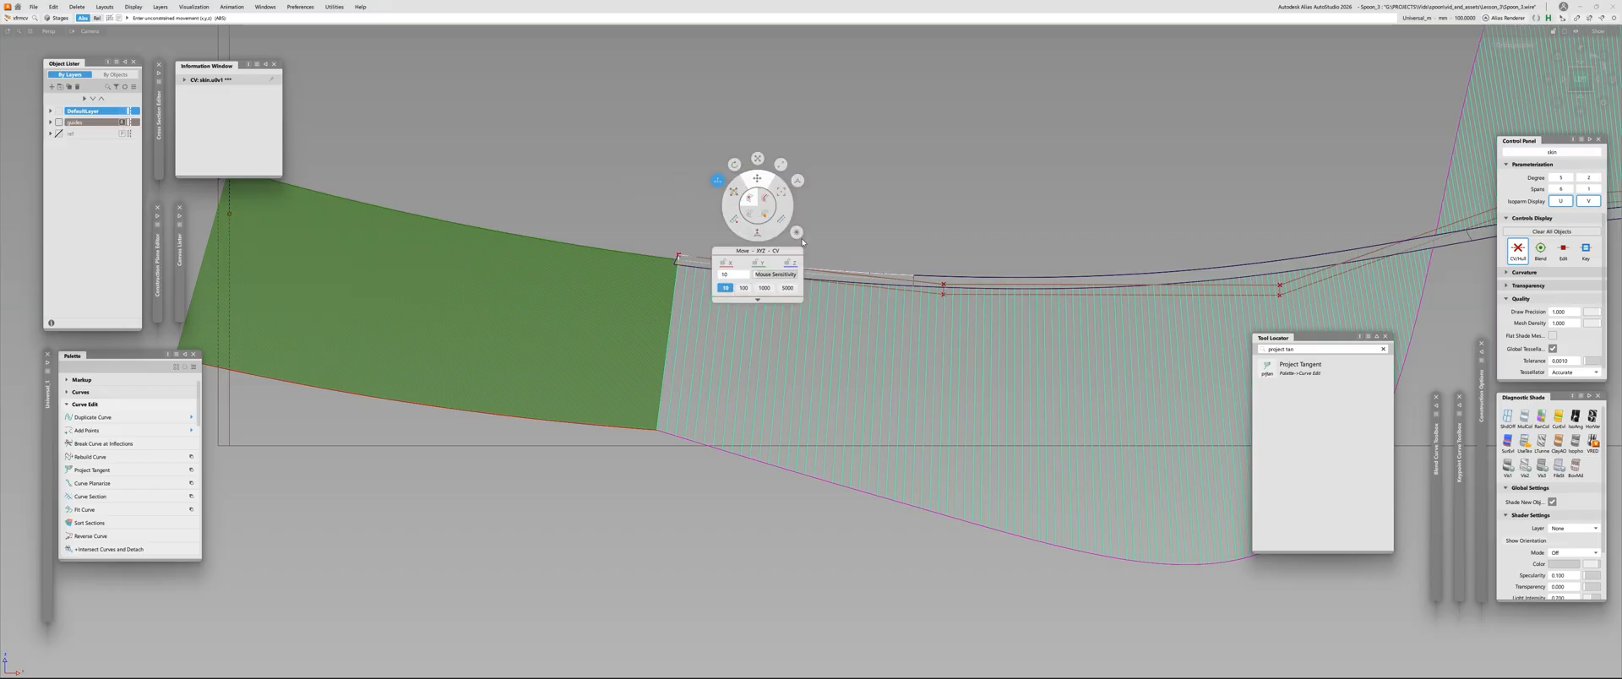
right_click_drag(718, 88, 714, 135)
right_click_drag(721, 105, 710, 131)
right_click_drag(711, 218, 796, 277, "alt+shift")
middle_click_drag(731, 257, 694, 262, "alt+shift")
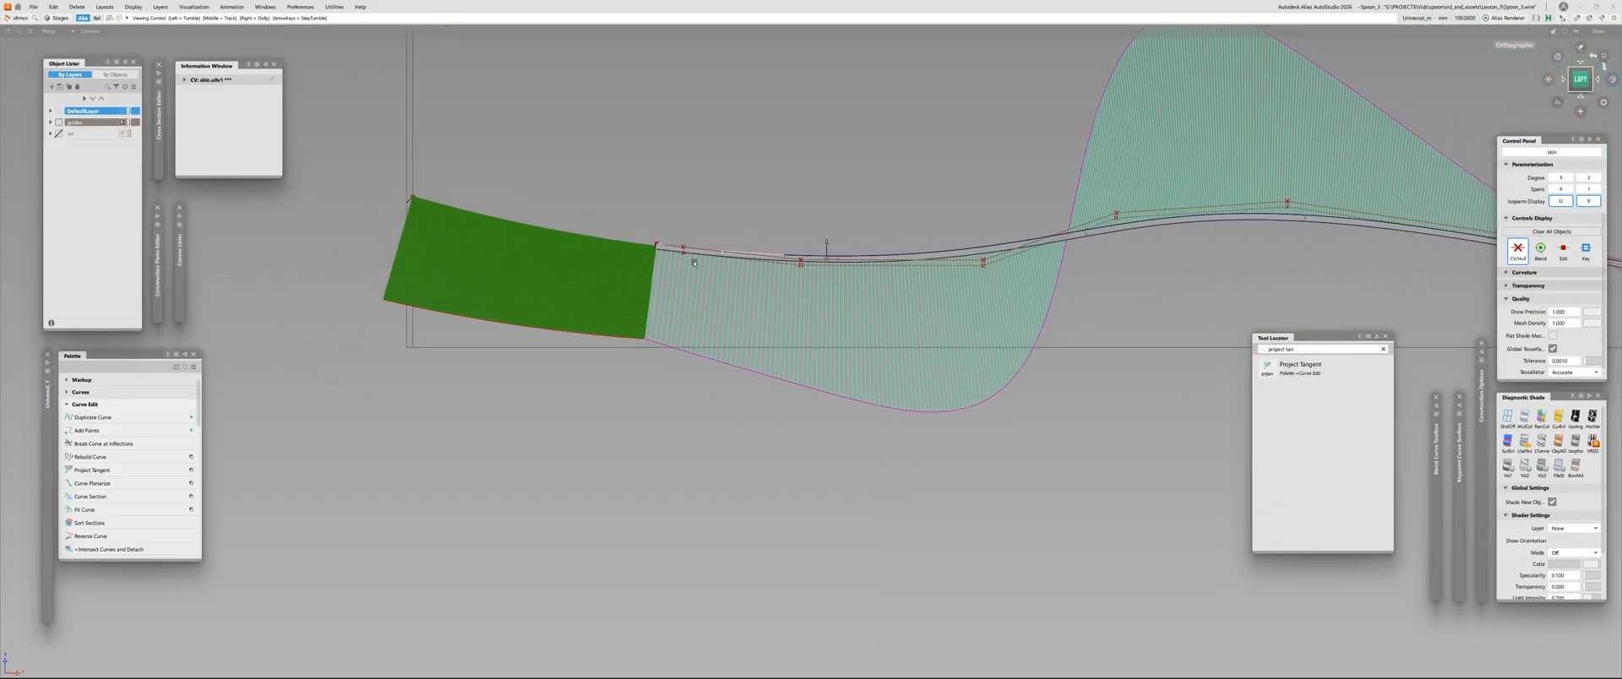
right_click_drag(1016, 363, 946, 342, "alt+shift")
key("ctrl+z")
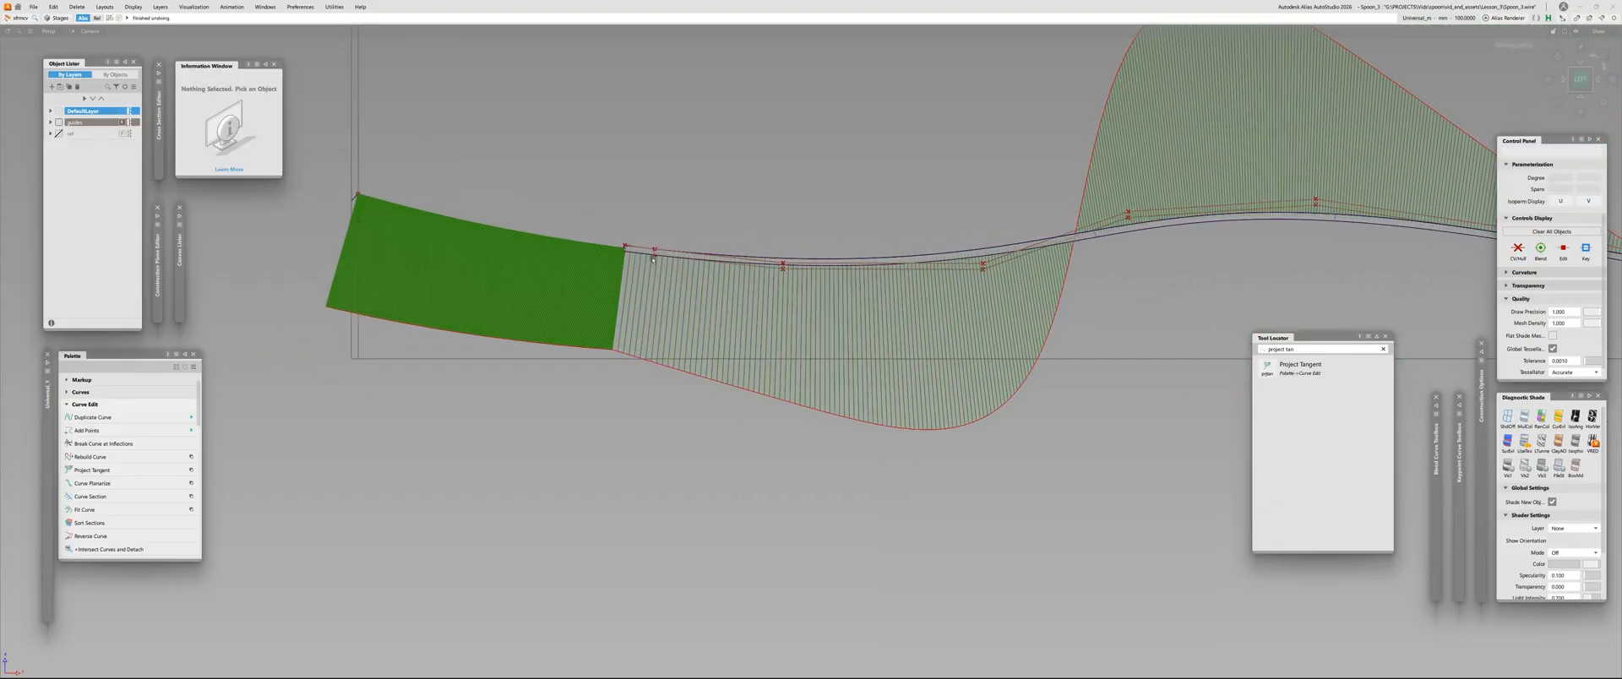
Lower the first four middle-row CVs of the skin surface together to deepen the bowl's hollow
scroll(653, 231, "up", 5)
left_click(651, 253)
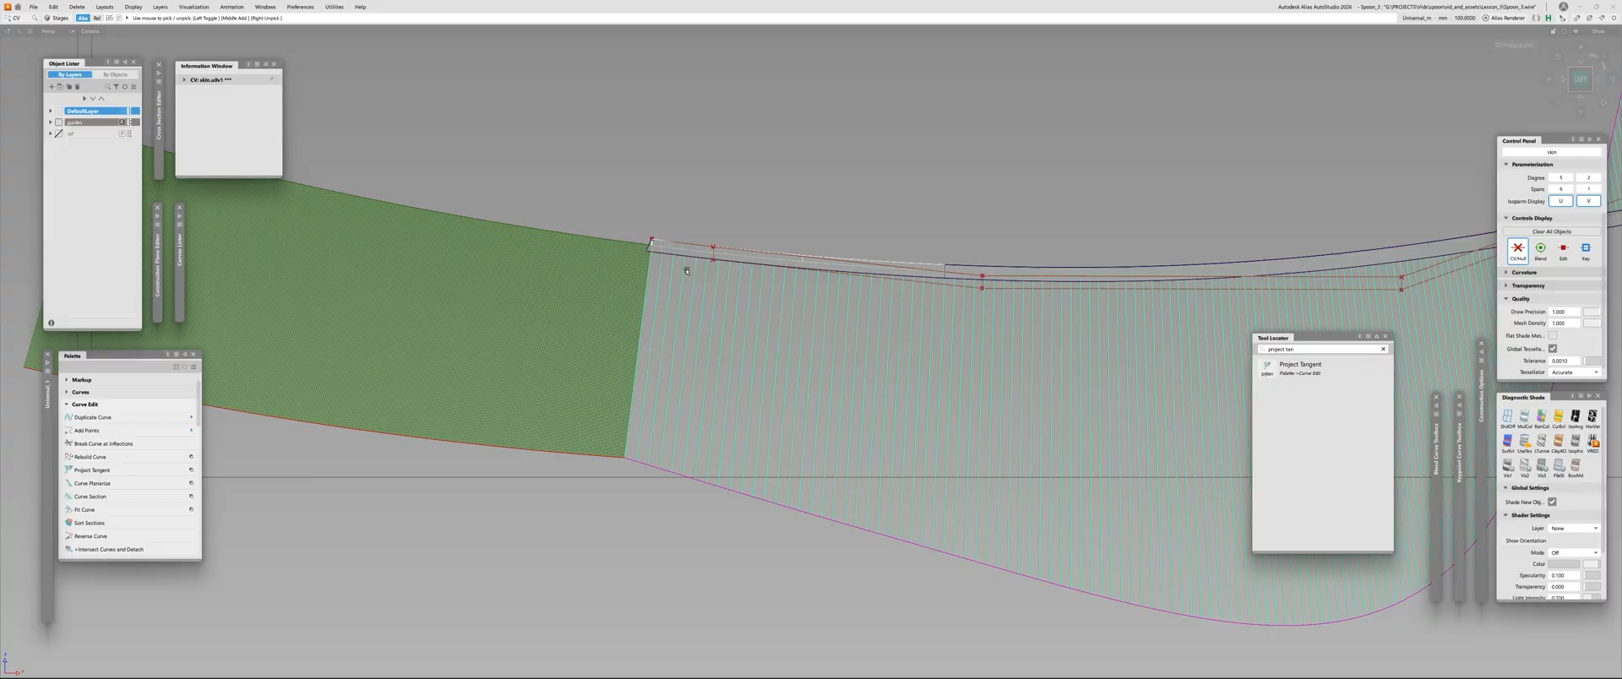
left_click(979, 289)
middle_click_drag(1009, 305, 693, 297, "alt+shift")
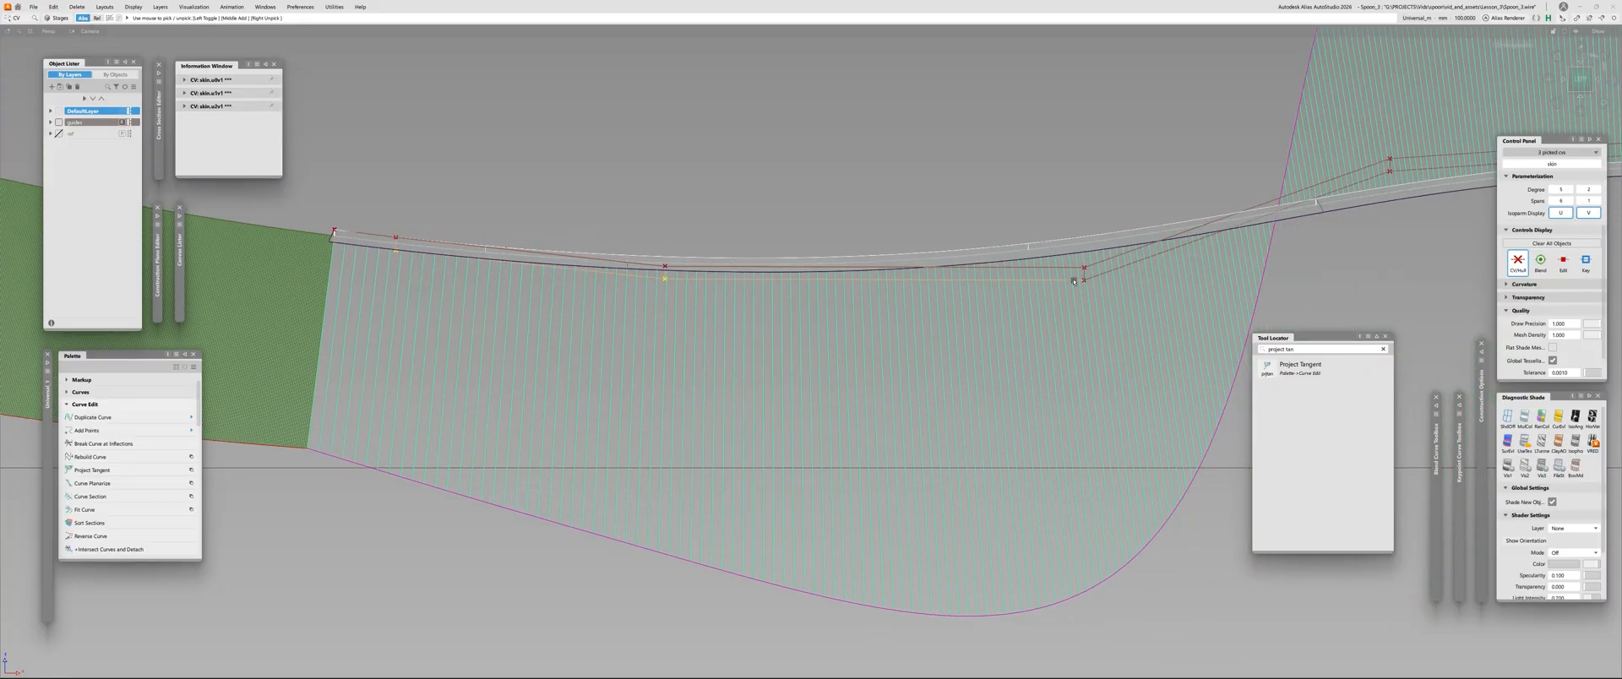
left_click(1082, 280)
right_click_drag(1108, 319, 967, 255, "alt+shift")
middle_click_drag(967, 255, 934, 180, "ctrl+shift")
right_click_drag(936, 159, 911, 248)
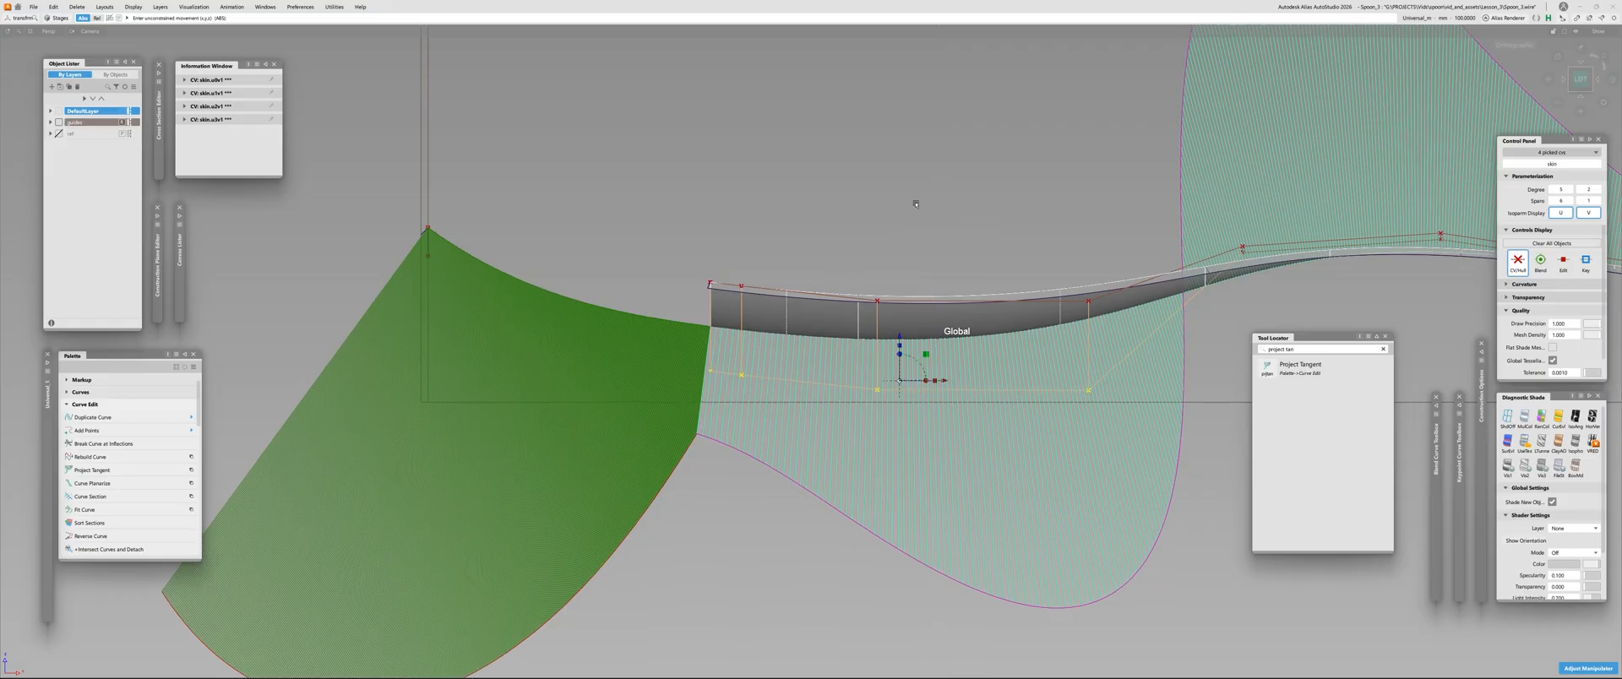
right_click_drag(930, 203, 934, 203)
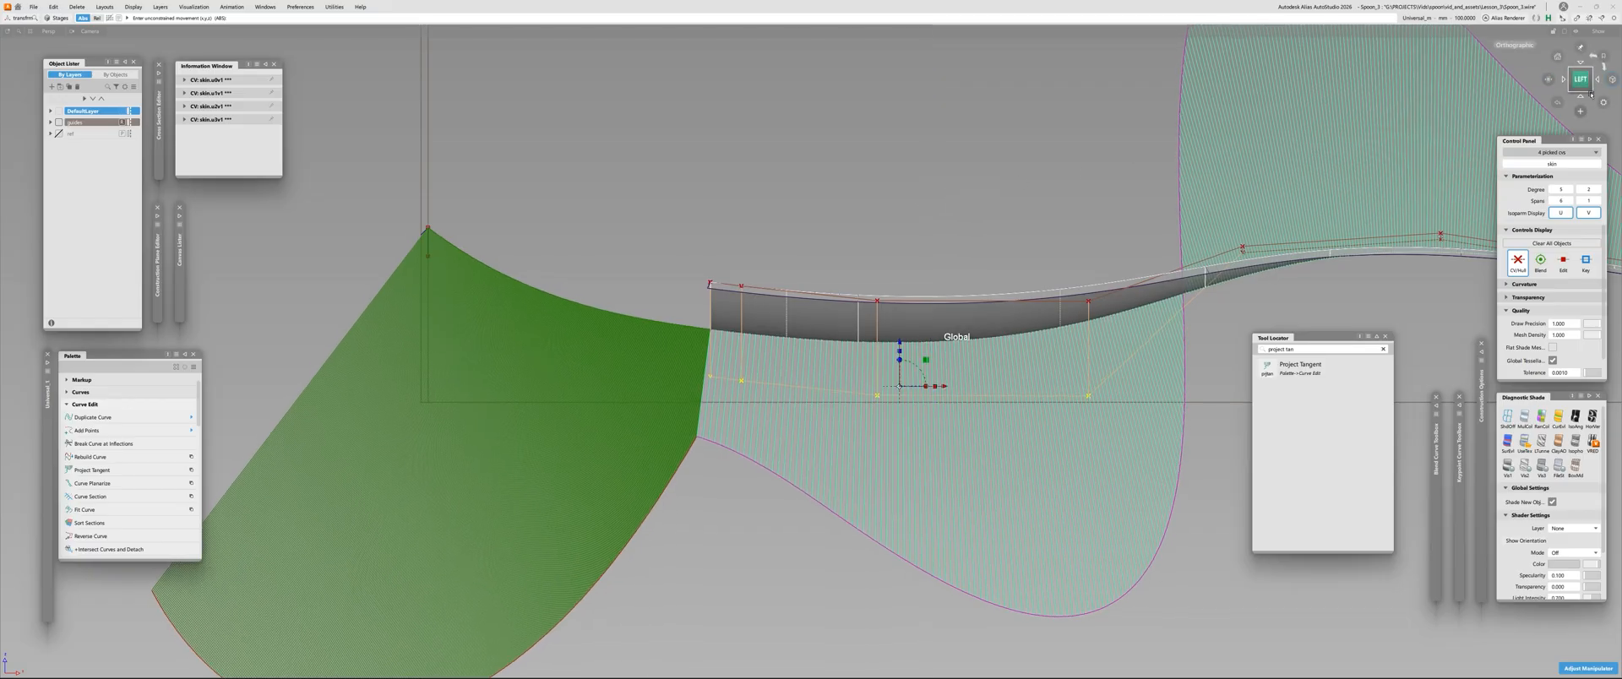
middle_click_drag(955, 405, 958, 381, "alt+shift")
left_click_drag(958, 382, 960, 409, "ctrl+shift")
right_click_drag(959, 410, 885, 421, "alt+shift")
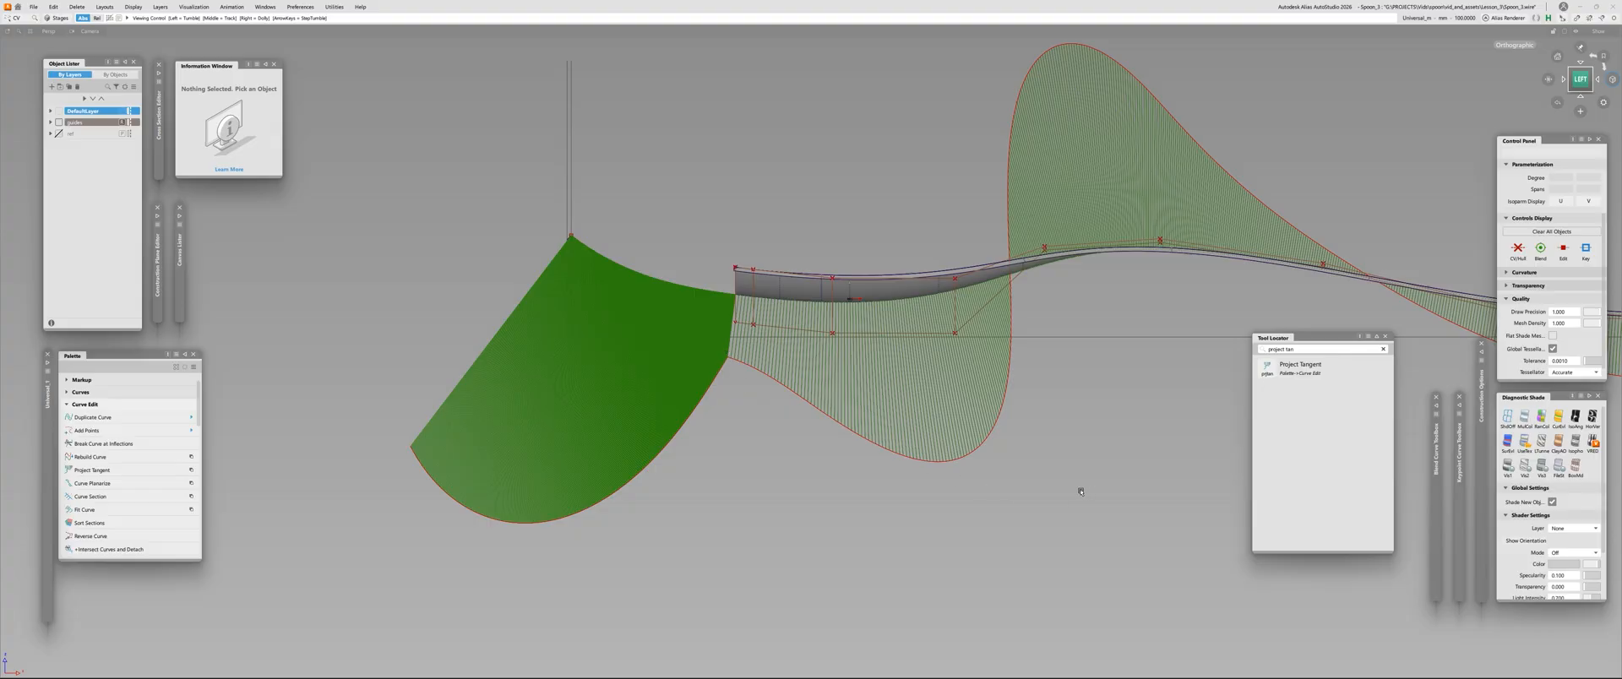
Lower the third middle-row CV slightly to reshape the bowl's lengthwise curvature
right_click_drag(744, 302, 557, 314, "alt+shift")
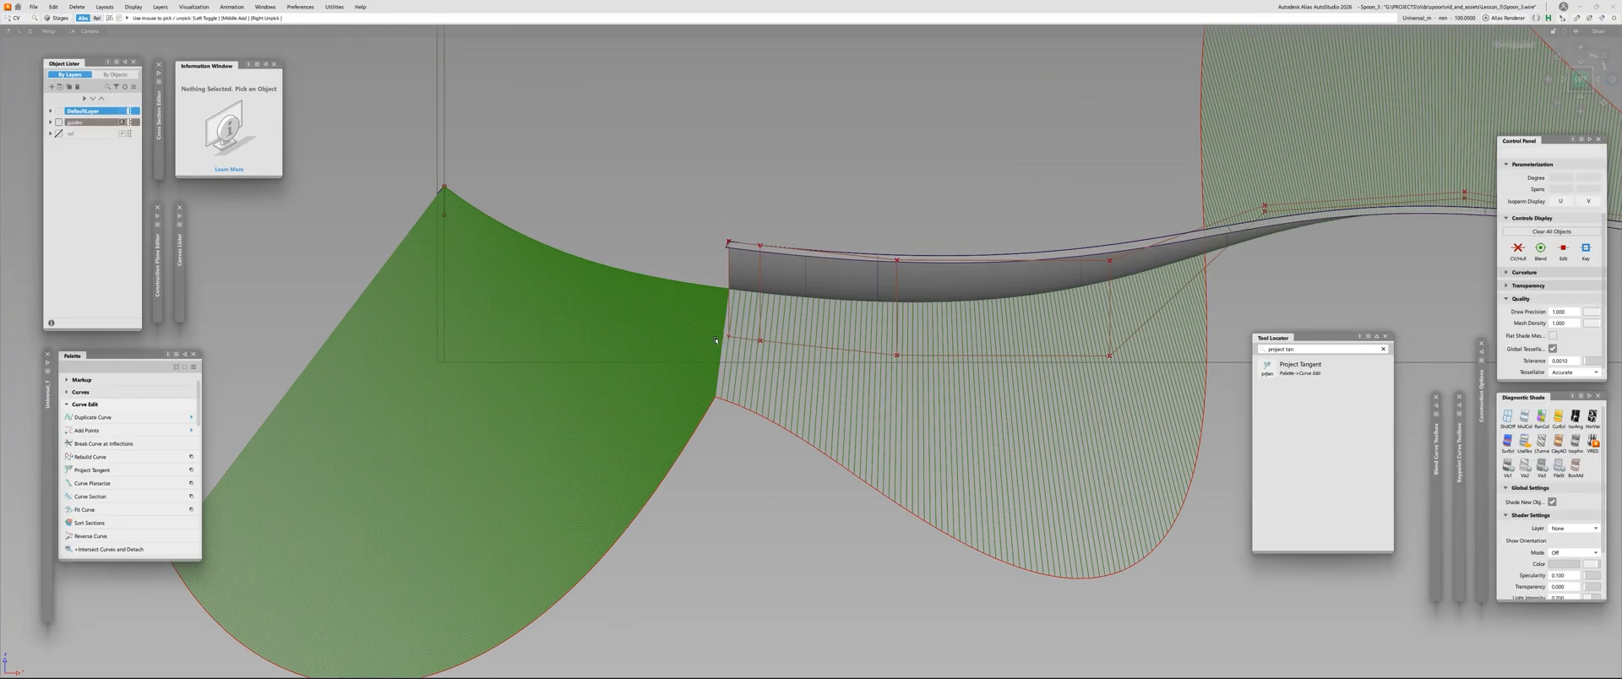
left_click_drag(716, 317, 767, 355)
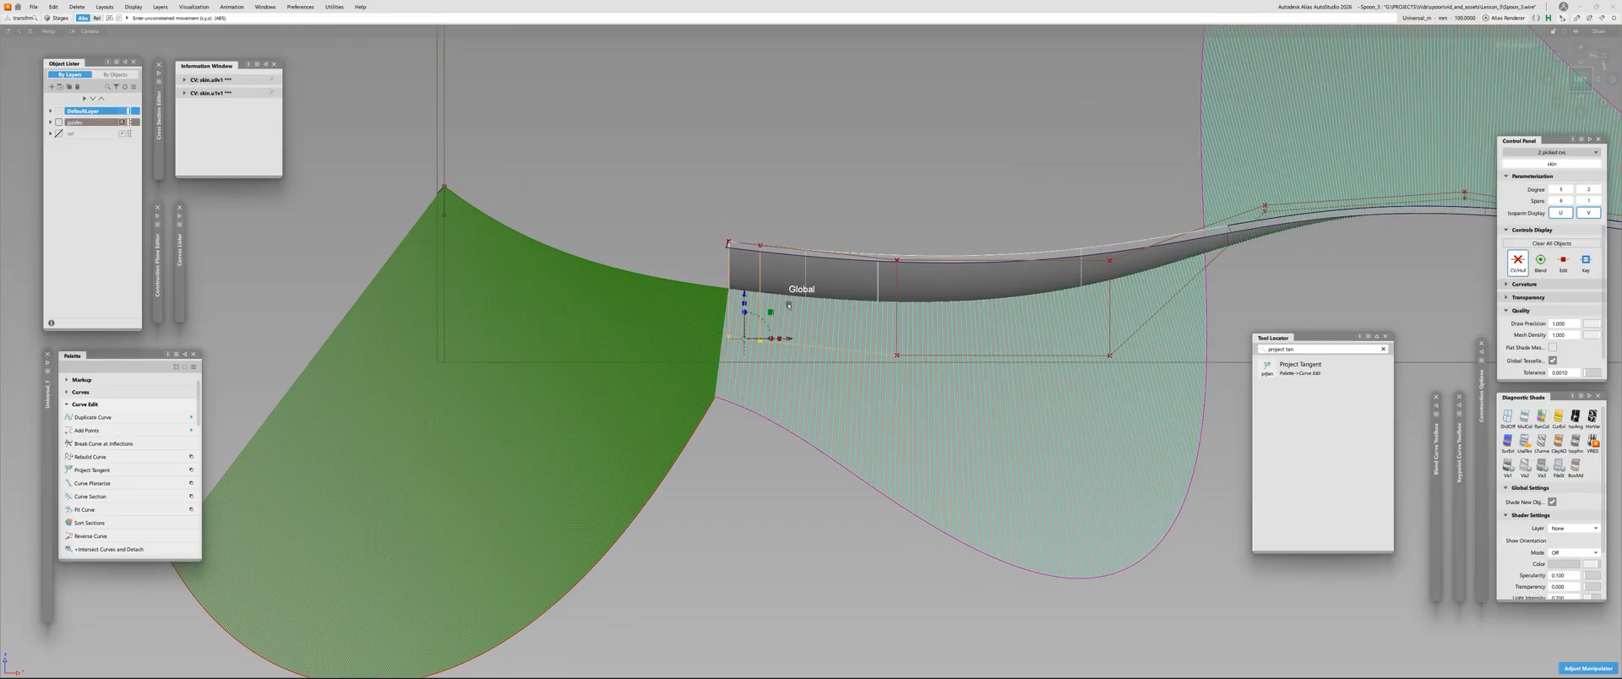
left_click(804, 348)
right_click_drag(310, 302, 561, 322, "alt+shift")
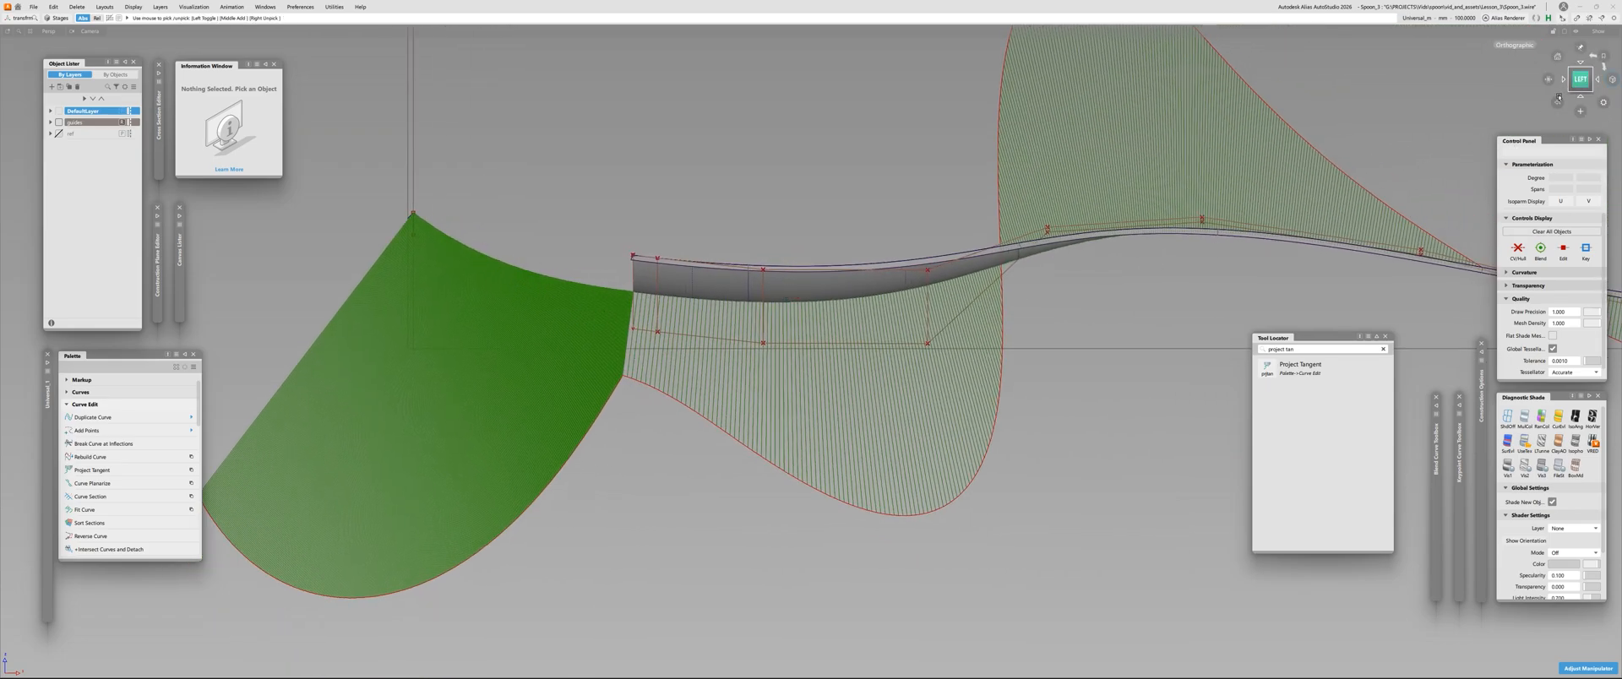
right_click_drag(742, 326, 473, 326, "alt+shift")
left_click(772, 350)
left_click_drag(811, 88, 809, 99)
key("Escape")
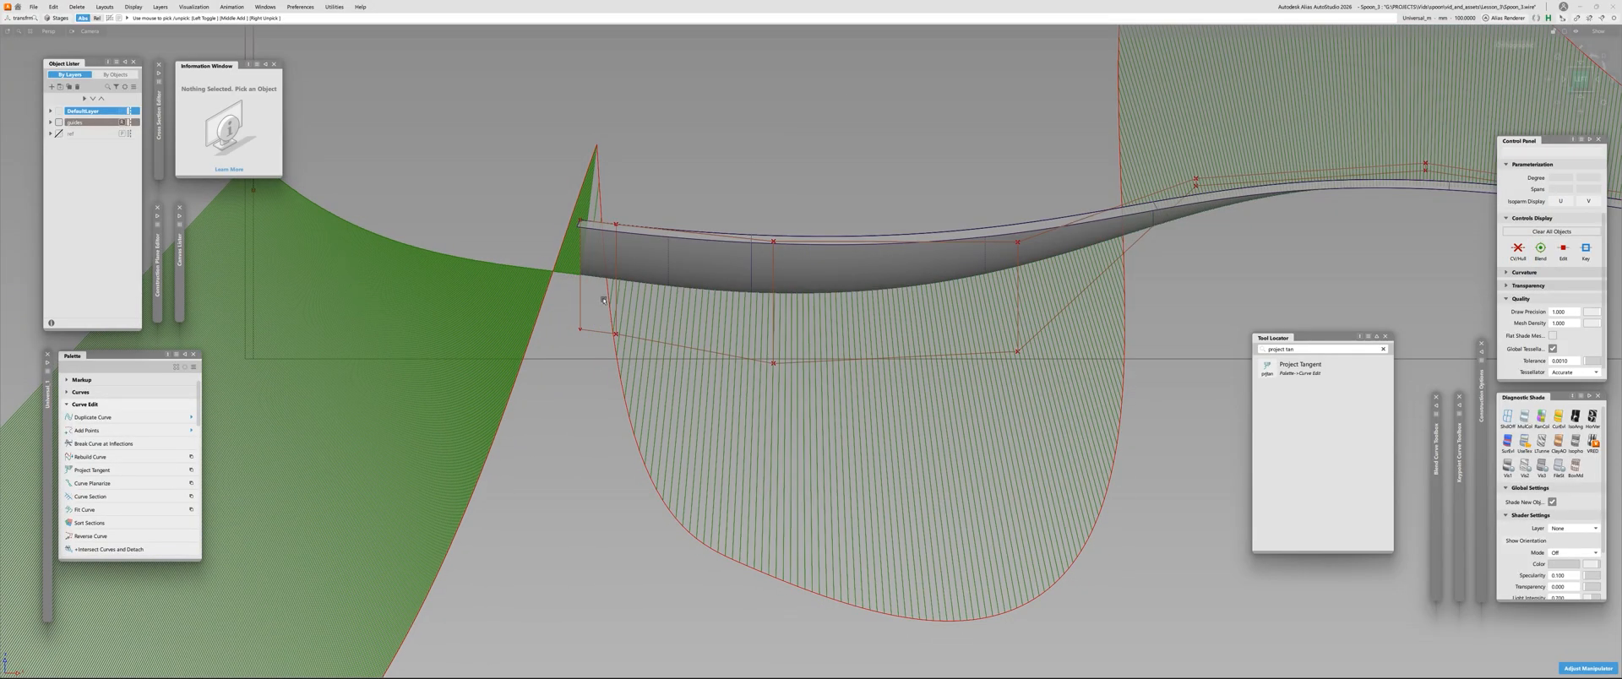
Lower the second middle-row CV, setting the mouse sensitivity to 100 for fine movement
left_click_drag(605, 301, 629, 340)
left_click_drag(755, 111, 742, 194)
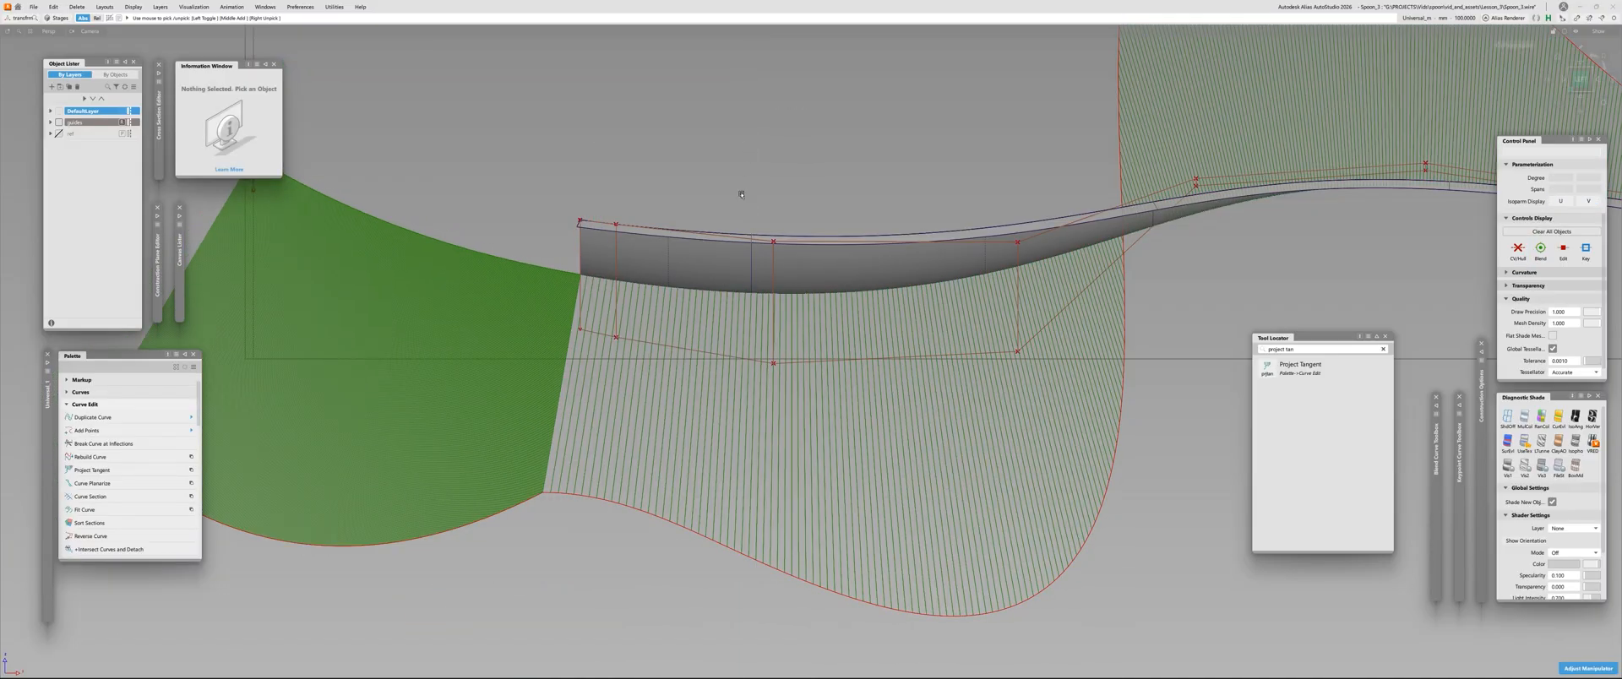
left_click_drag(599, 334, 681, 356)
left_click(681, 357)
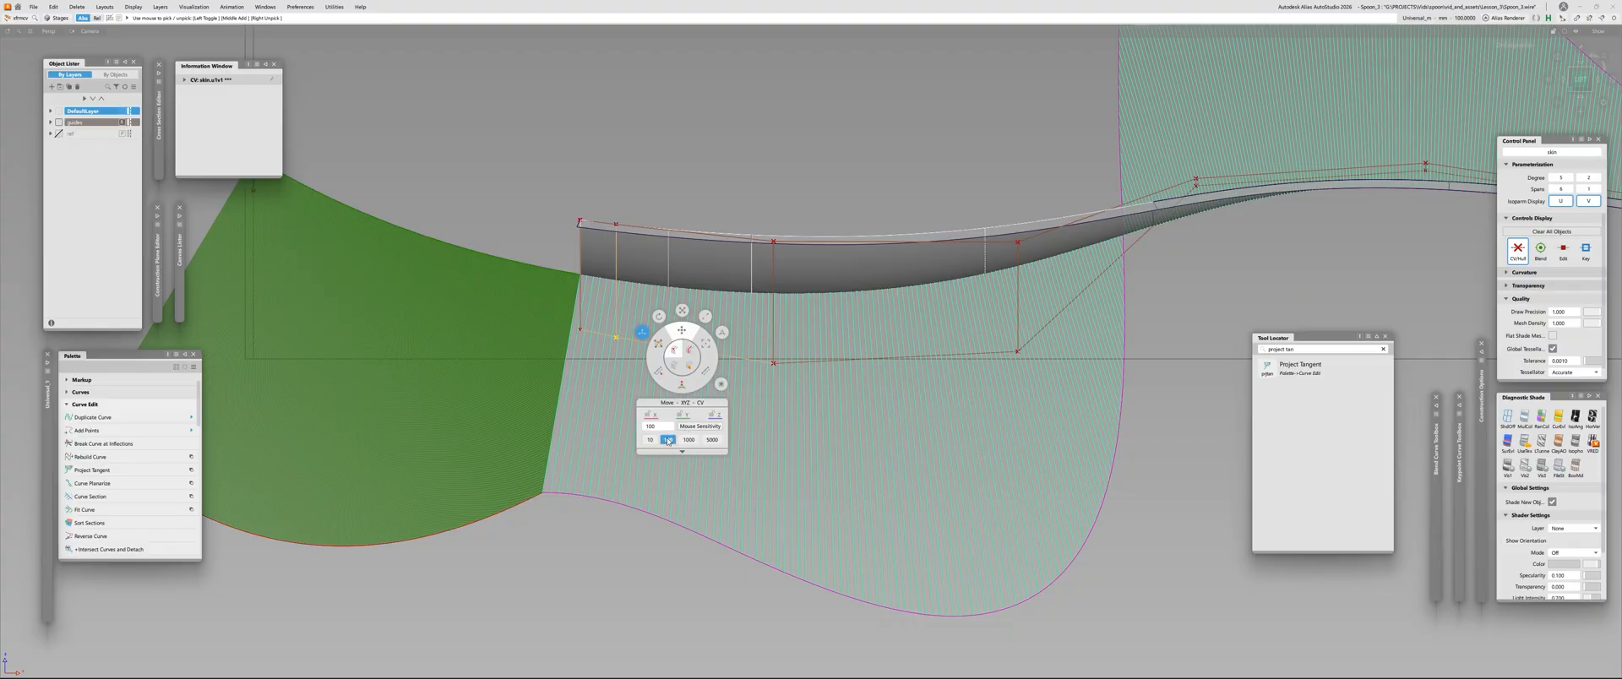
mouse_move(719, 152)
right_mouse_down()
mouse_move(723, 194)
mouse_move(722, 163)
right_mouse_up()
Fine-tune the heights of the first and third middle-row CVs to even out the comb across the front edge
right_click_drag(794, 192, 625, 174, "alt+shift")
left_click(668, 279)
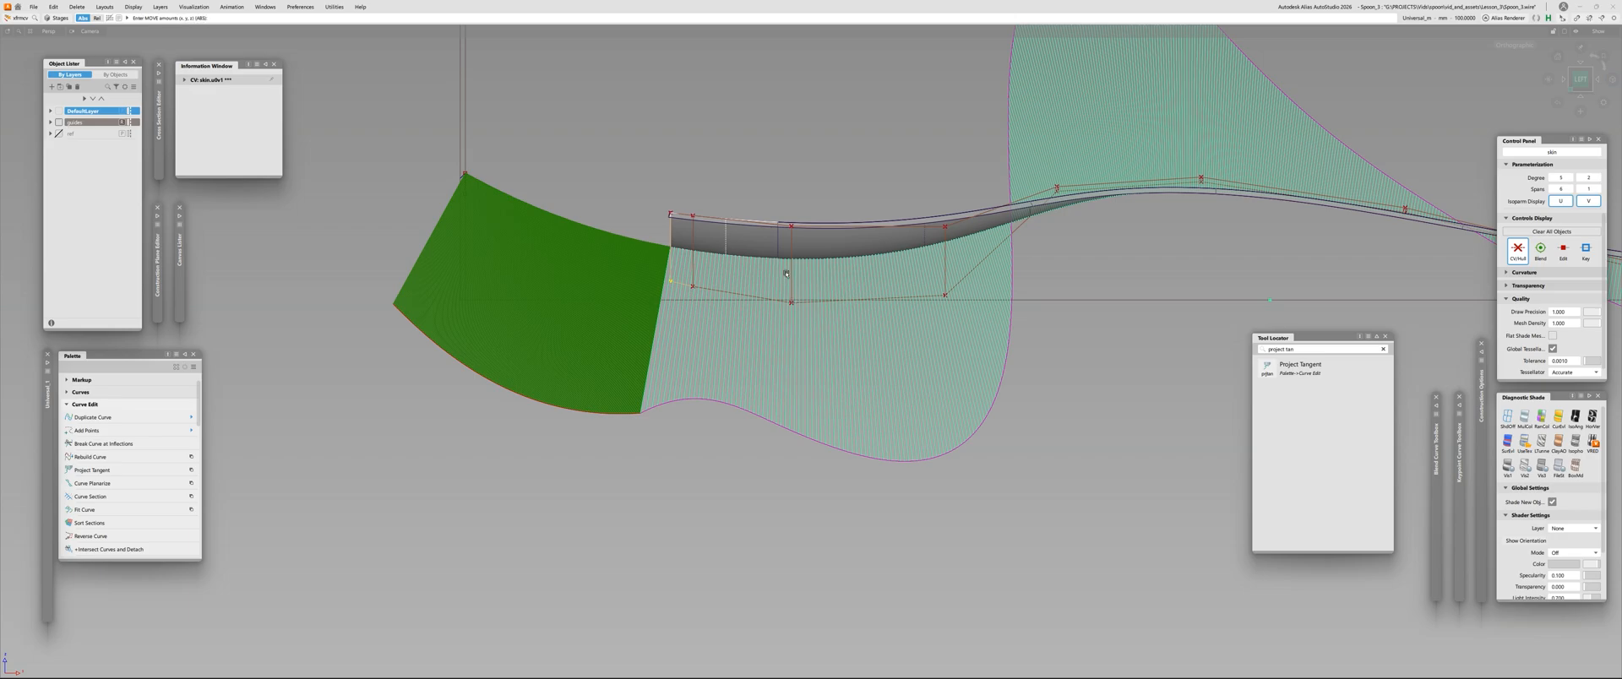
left_click(792, 305)
right_click_drag(800, 145, 802, 228)
middle_click_drag(802, 228, 676, 243, "alt+shift")
right_click_drag(677, 243, 739, 245, "alt+shift")
left_click(818, 307)
right_click_drag(785, 206, 786, 281)
left_click(647, 316)
right_click_drag(650, 342, 651, 378)
right_click_drag(482, 327, 598, 294, "alt+shift")
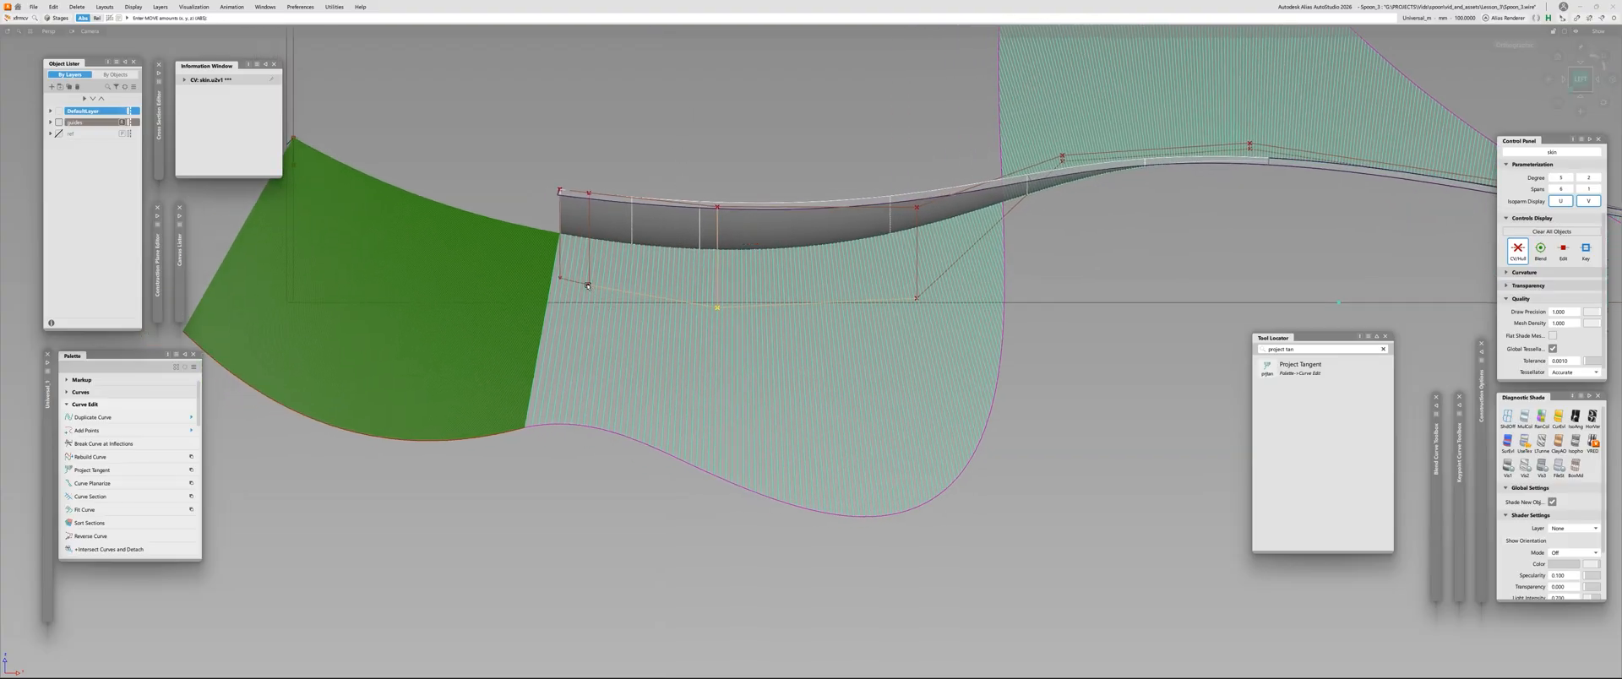
Nudge the second and first middle-row CVs to smooth the comb's transition into the tip curve
left_click(588, 286)
mouse_move(622, 130)
right_mouse_down()
mouse_move(628, 86)
mouse_move(629, 123)
right_mouse_up()
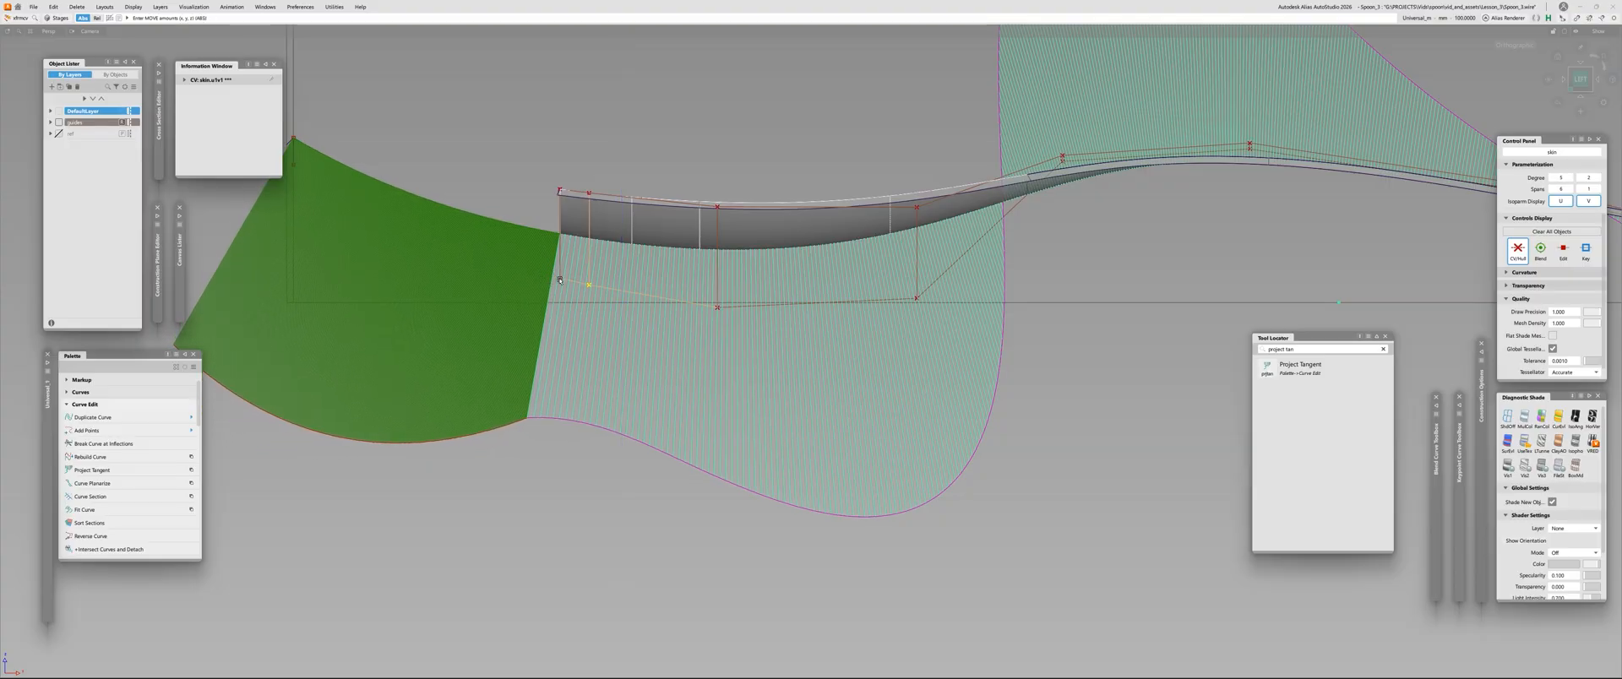
left_click(559, 279)
right_click_drag(514, 185, 519, 179)
scroll(518, 179, "down", 3)
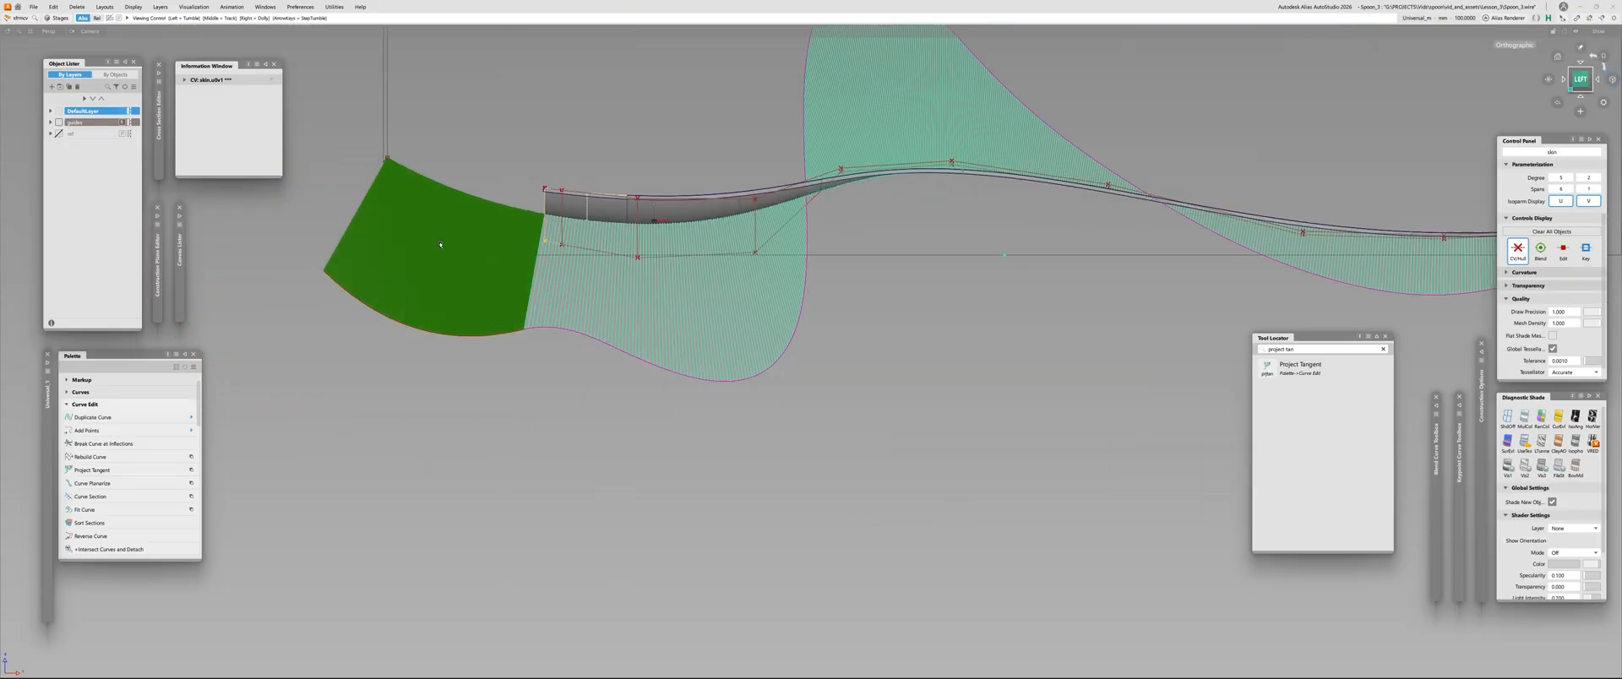
right_click_drag(474, 307, 560, 268, "alt+shift")
right_click_drag(613, 234, 592, 271, "alt+shift")
Raise the fourth middle-row CV slightly and readjust the third one to flatten the comb's bulge along the bowl
left_click(745, 312)
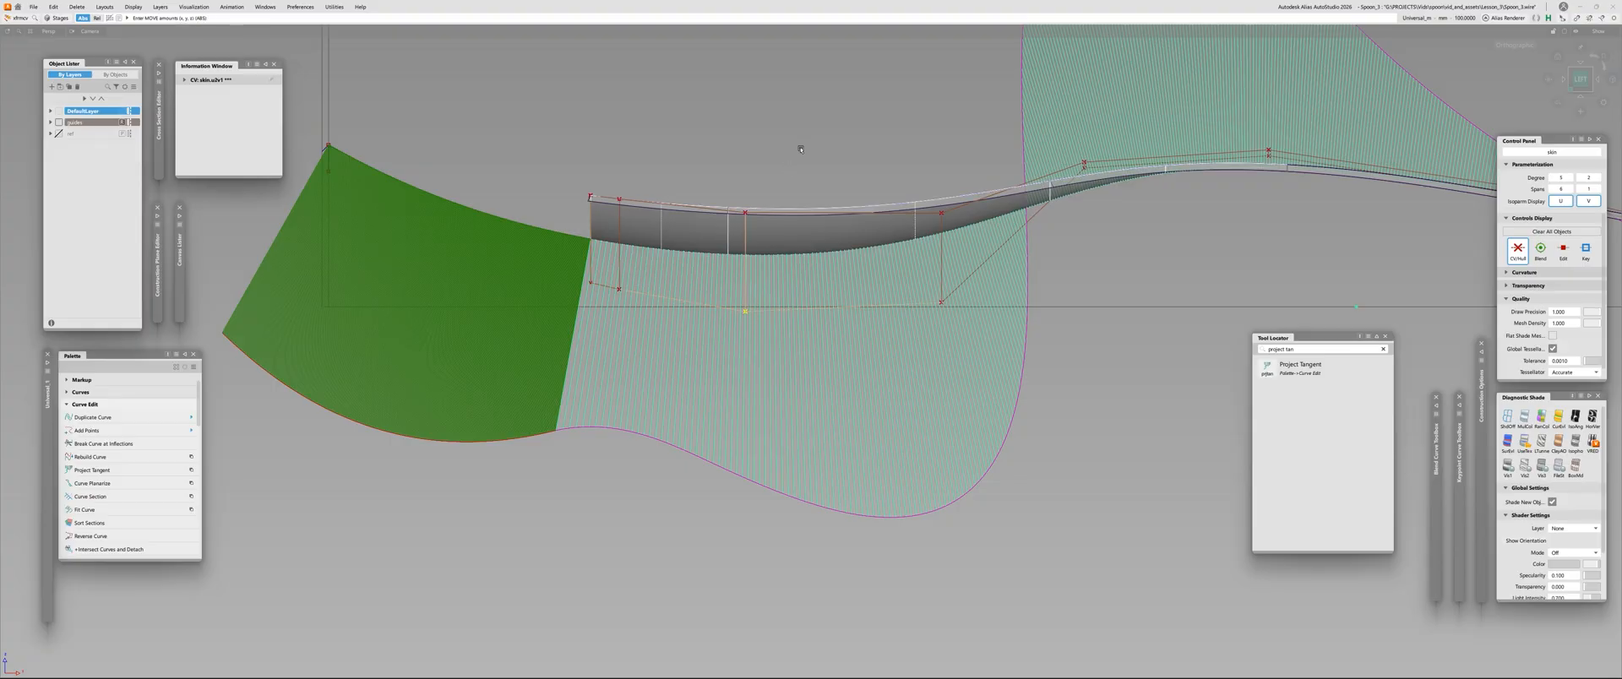
right_click_drag(800, 150, 807, 151)
left_click(940, 304)
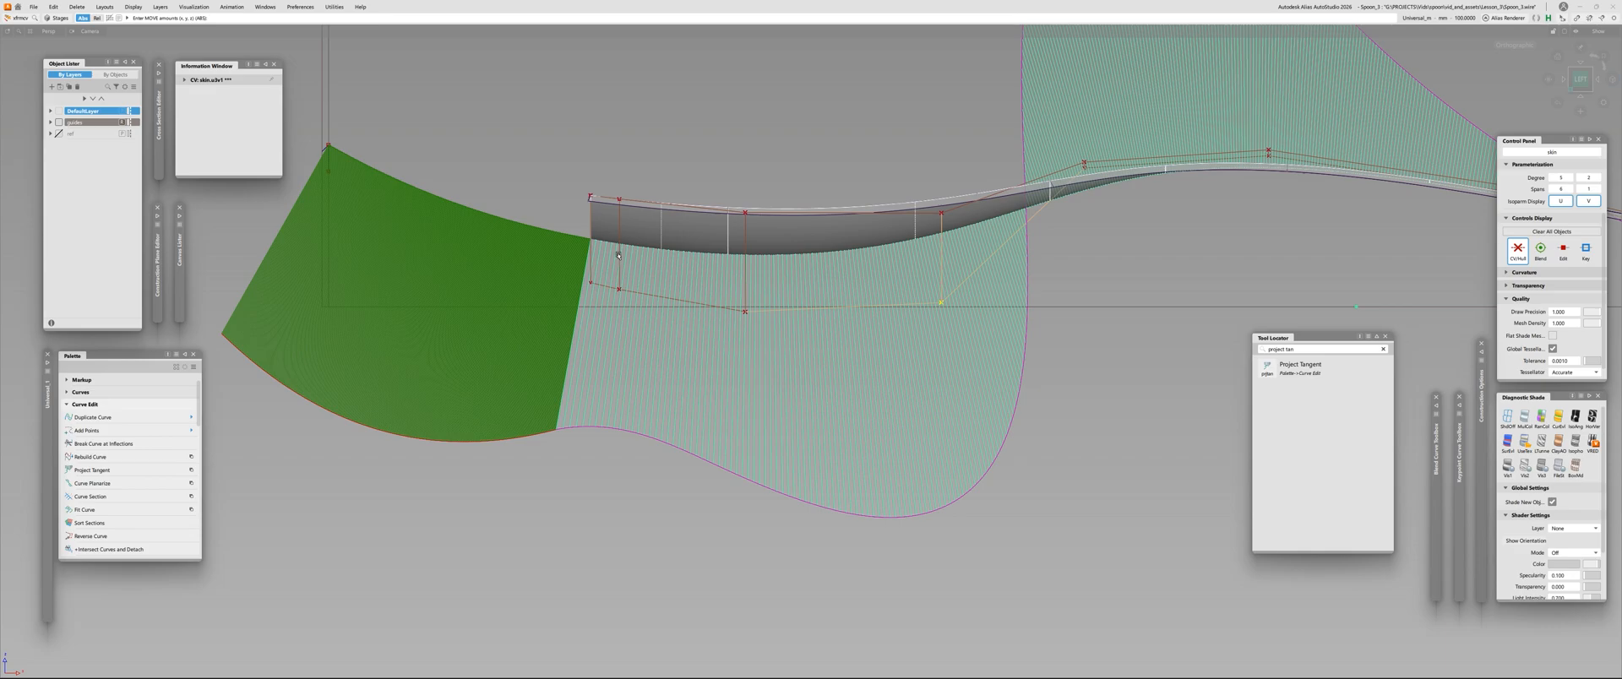
right_click_drag(833, 211, 938, 188)
right_click_drag(1072, 306, 1062, 93)
right_click_drag(1049, 454, 1054, 380)
right_click_drag(743, 315, 741, 143)
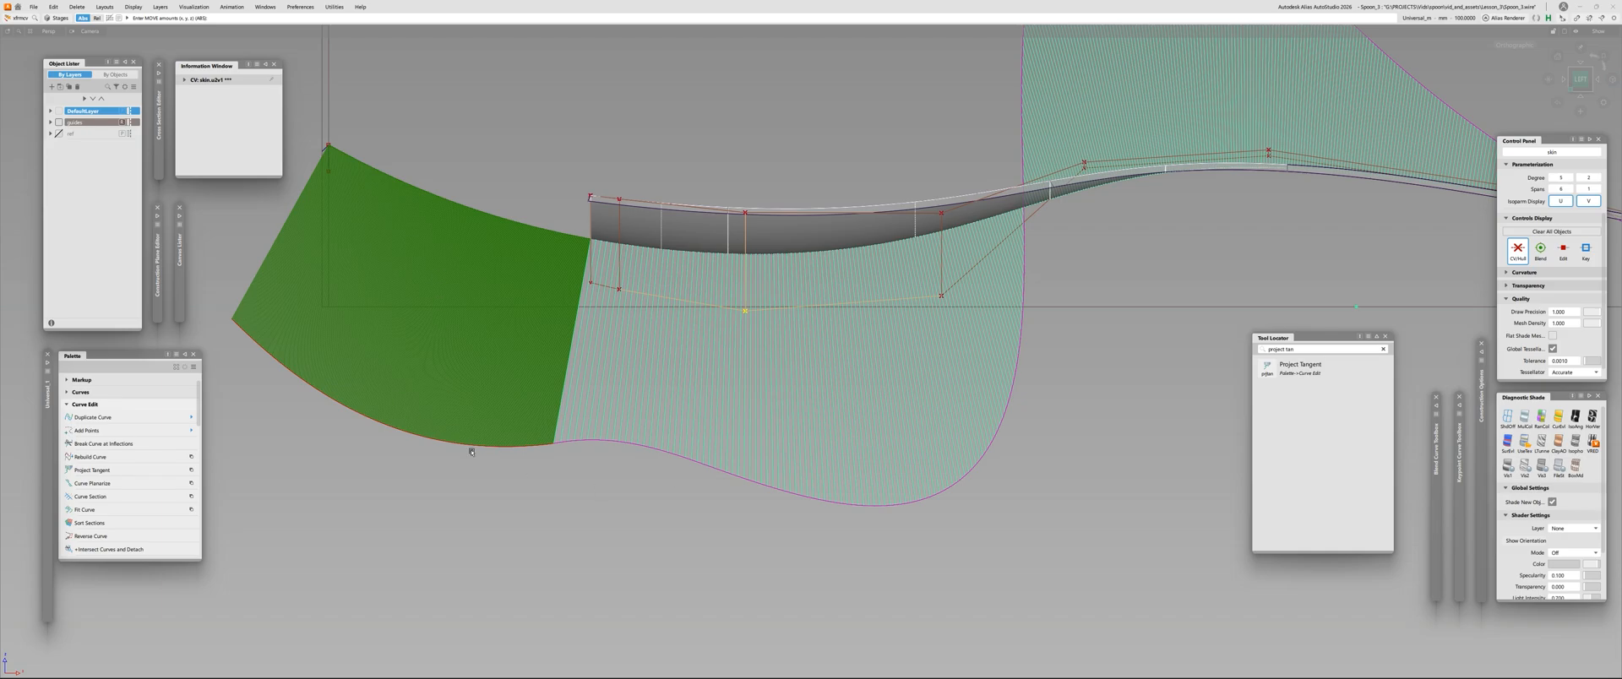
Lower the third middle-row CV slightly to adjust the curvature comb along the front of the bowl
middle_click_drag(543, 402, 684, 371, "alt+shift")
right_click_drag(685, 370, 616, 431, "alt+shift")
middle_click_drag(616, 430, 511, 475, "alt+shift")
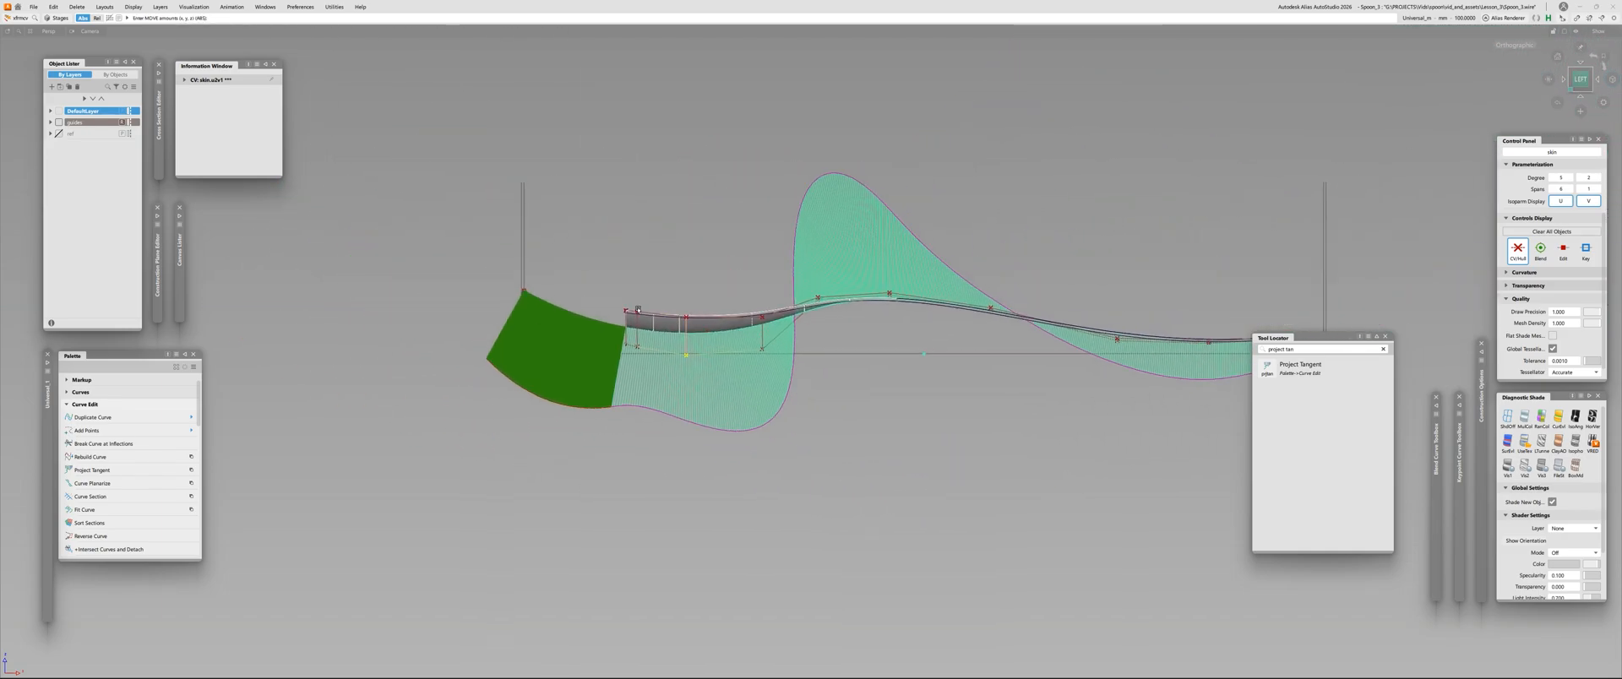
right_click_drag(624, 395, 761, 372, "alt+shift")
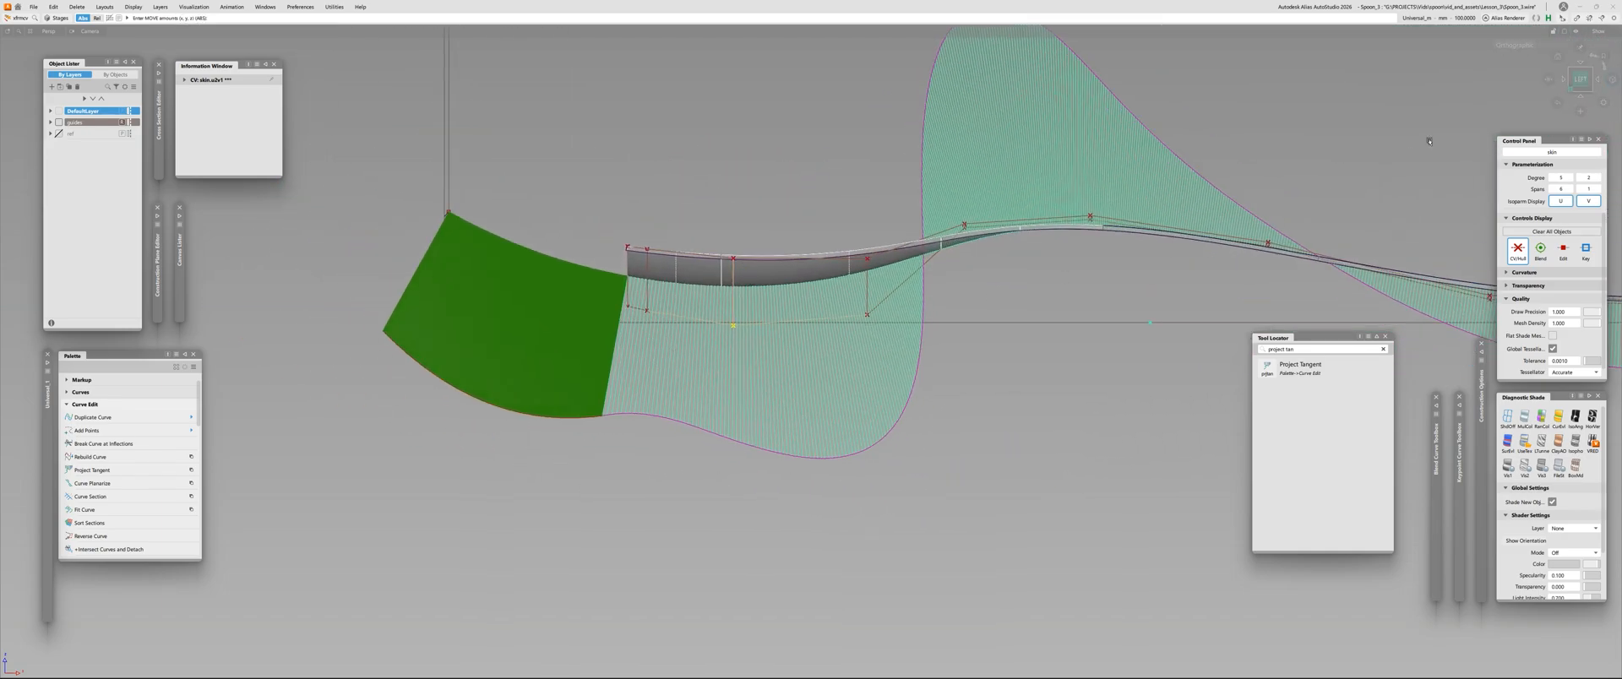
right_click_drag(864, 364, 954, 351, "alt+shift")
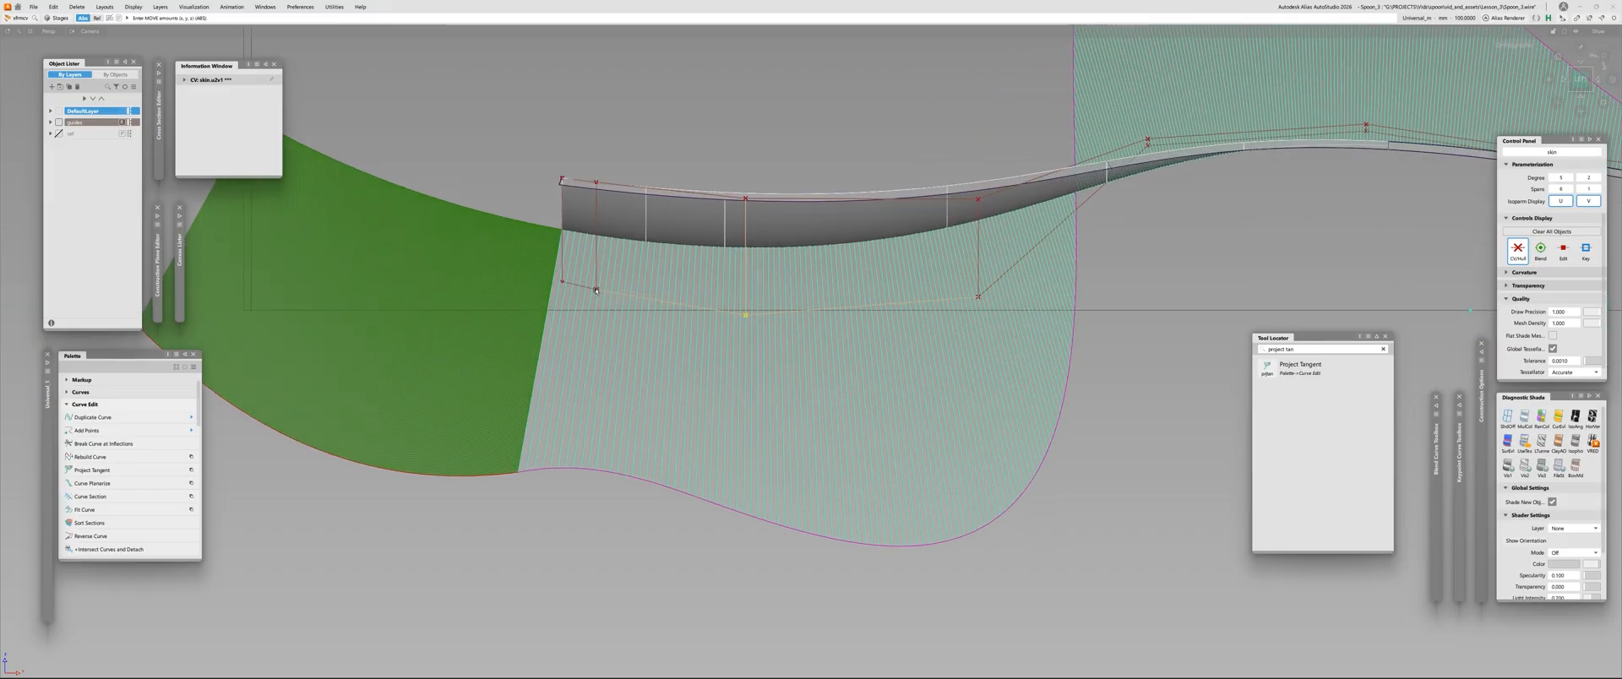
left_click(597, 292)
middle_click_drag(570, 351, 704, 380, "alt+shift")
right_click_drag(710, 262, 635, 235)
left_click(695, 312)
left_click(879, 345)
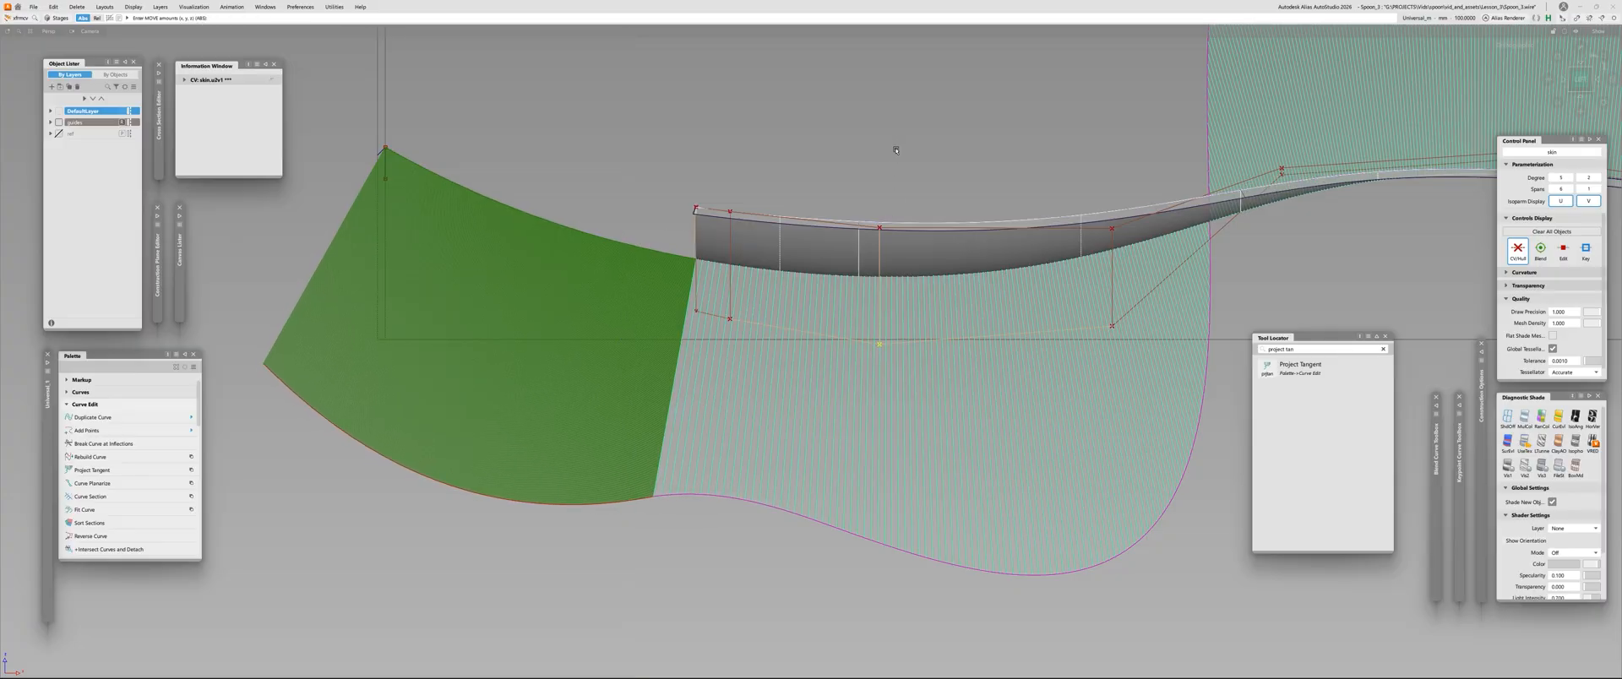
right_click_drag(904, 174, 898, 239)
Lower the second middle-row CV slightly and raise the first one to refine the comb at the front edge
left_click(730, 319)
mouse_move(802, 169)
right_mouse_down()
mouse_move(806, 151)
mouse_move(807, 184)
right_mouse_up()
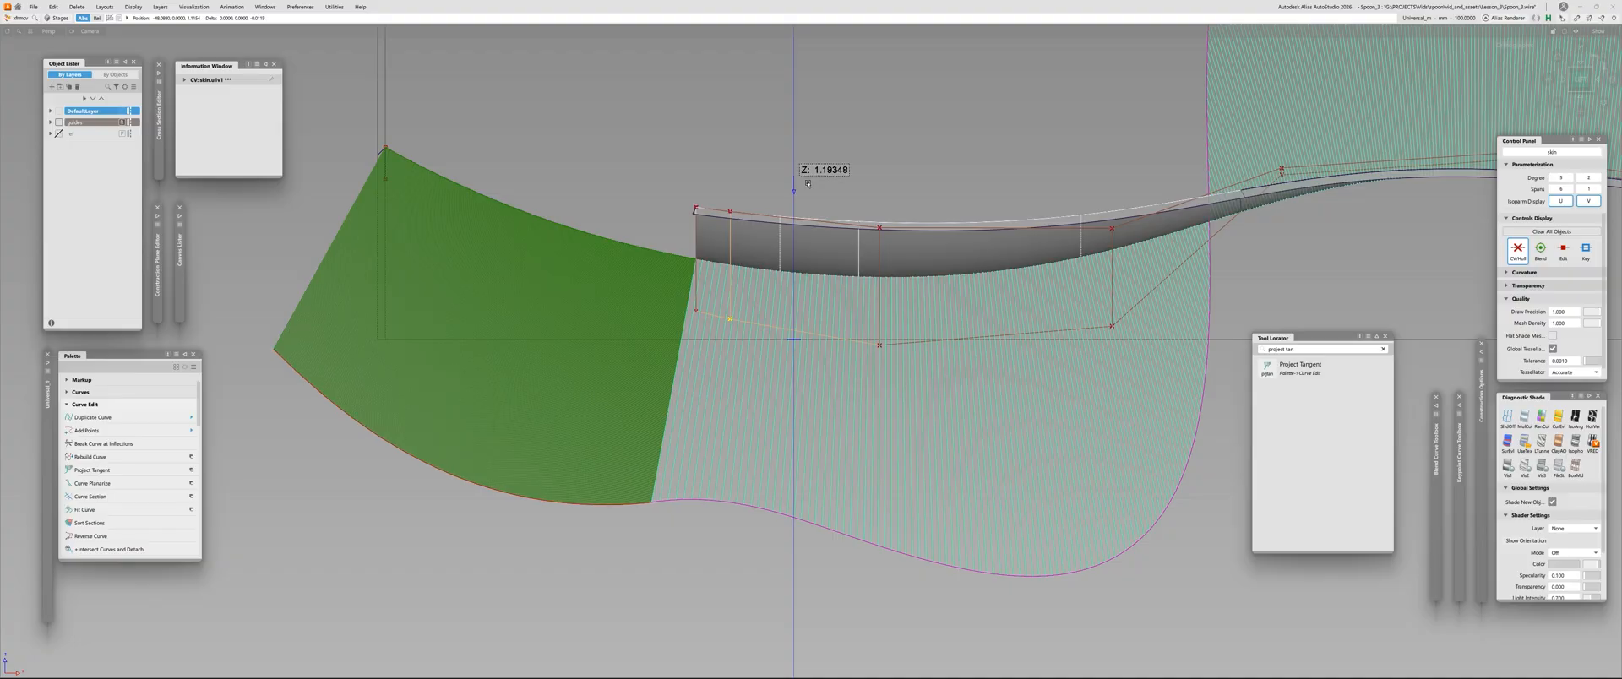
right_click_drag(809, 268, 801, 300, "alt+shift")
middle_click_drag(801, 300, 685, 272, "alt+shift")
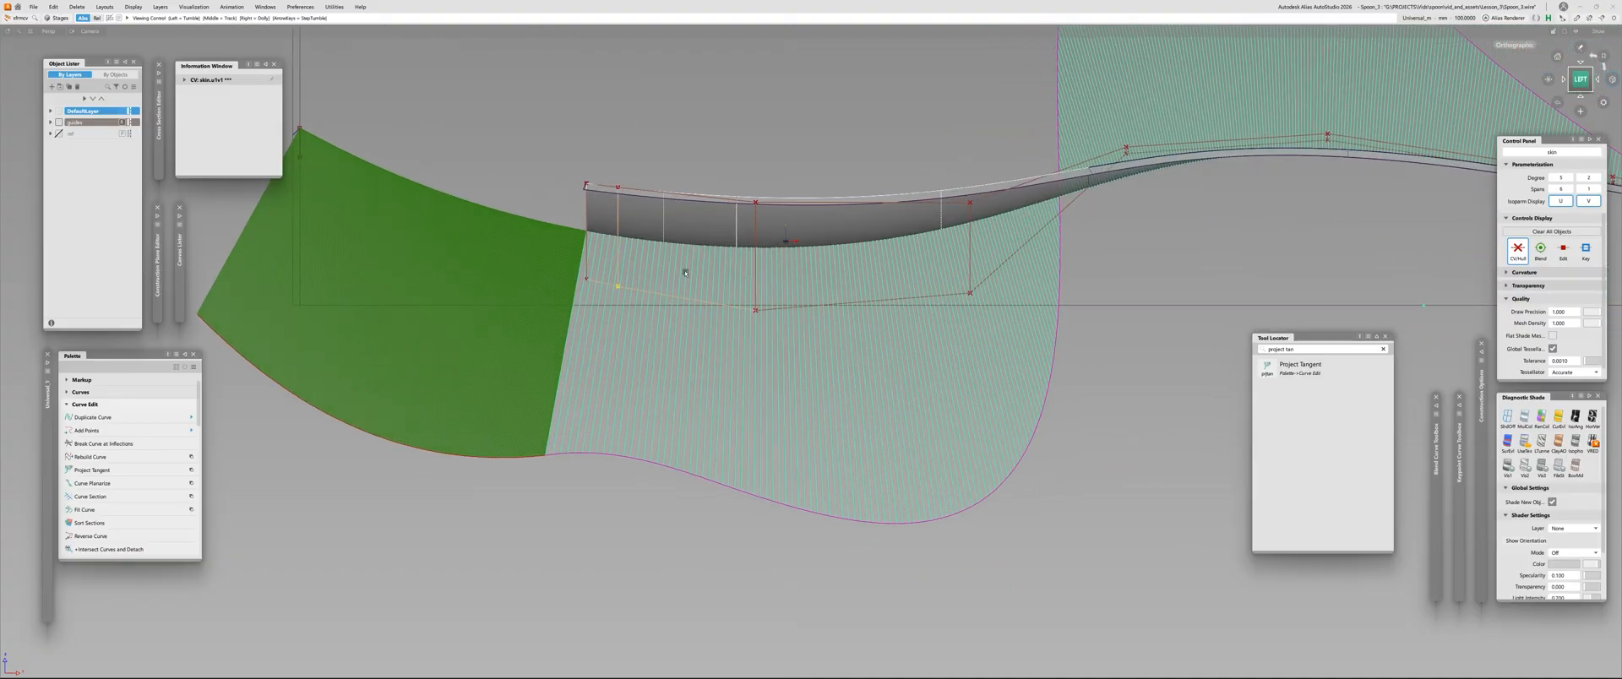
left_click(586, 281)
right_click_drag(518, 157, 488, 131)
right_click_drag(378, 158, 674, 150, "alt+shift")
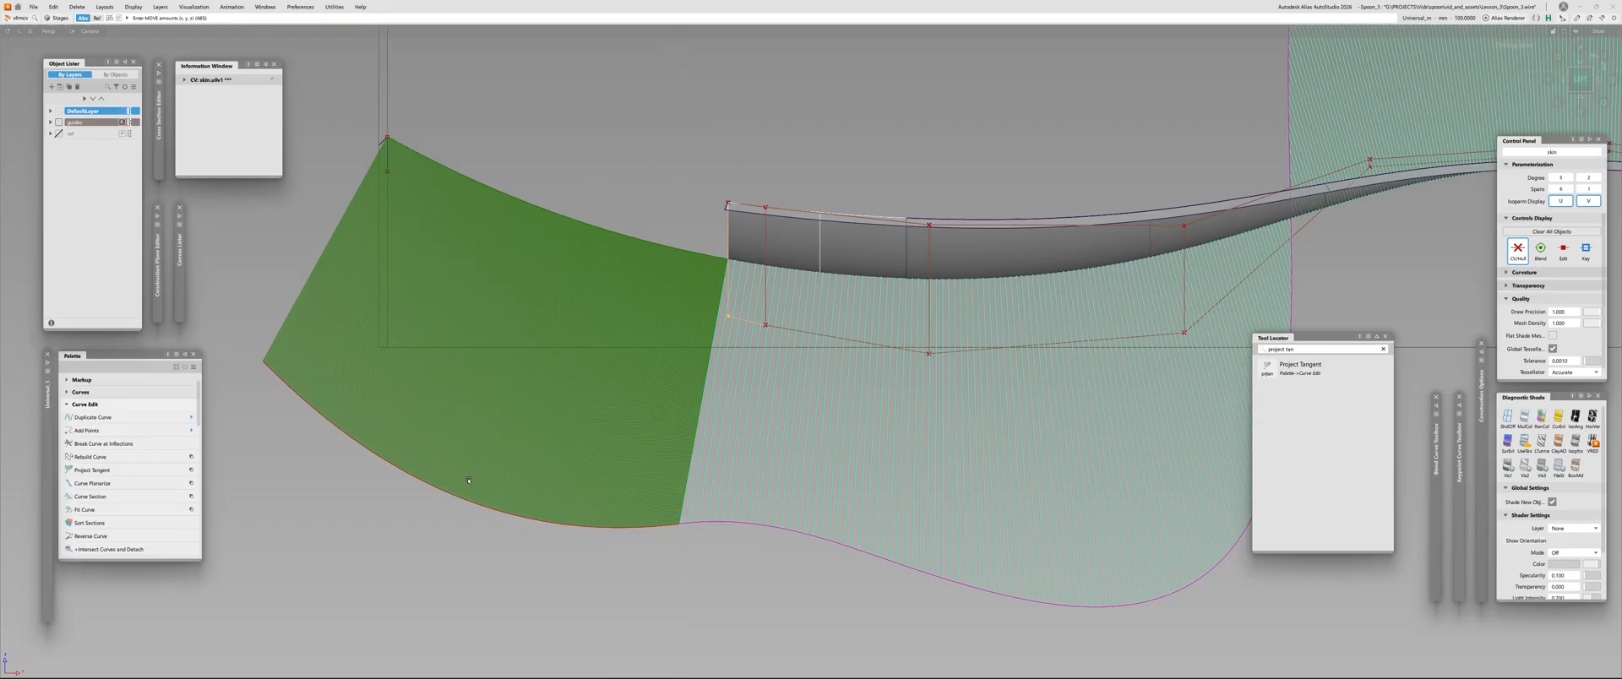
key("Down")
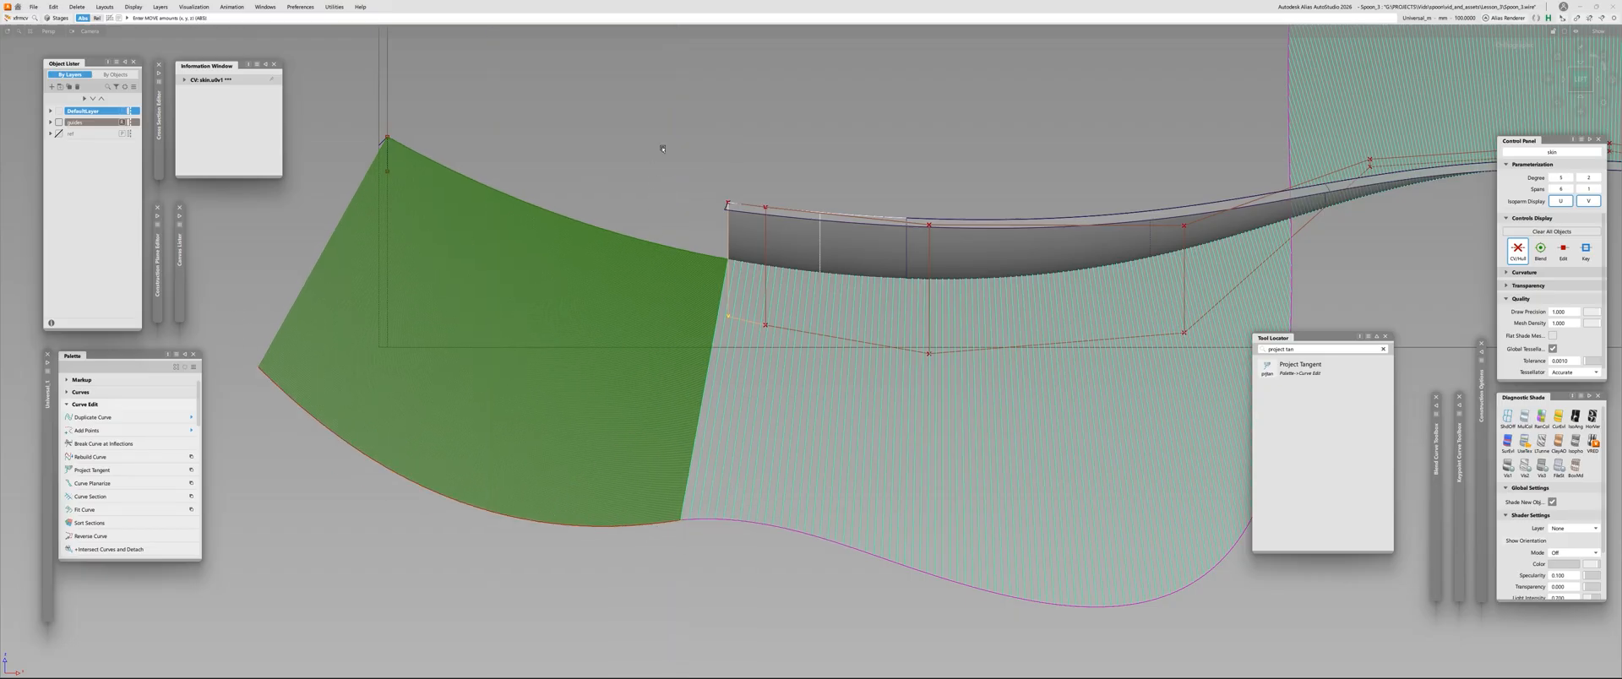
key("ctrl+z")
key("ctrl+z")
key("ctrl+z")
key("ctrl+z")
key("ctrl+z")
key("ctrl+z")
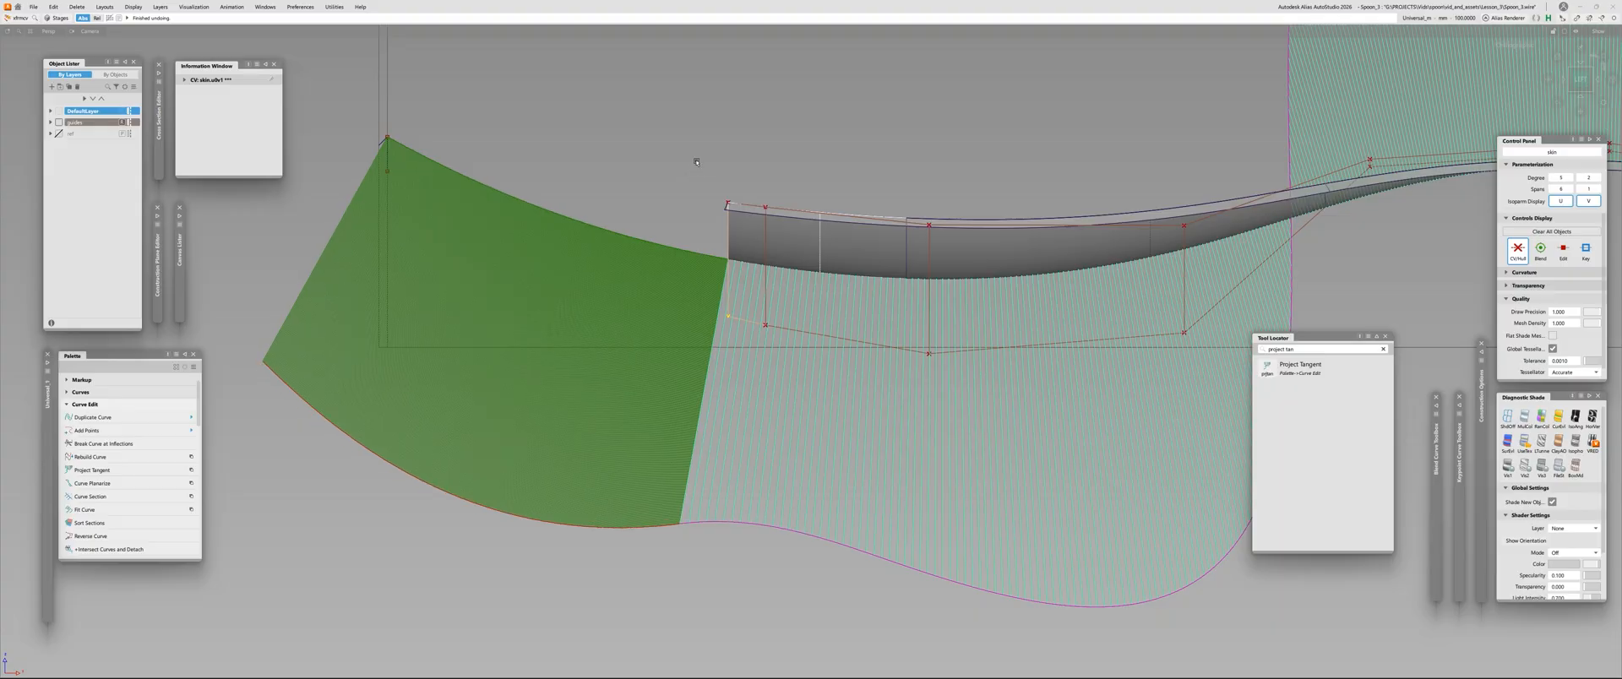
Readjust the heights of the second, third and fourth middle-row CVs to even out the comb along the bowl
right_click_drag(696, 162, 662, 212)
middle_click_drag(662, 211, 496, 226, "alt+shift")
right_click_drag(495, 225, 561, 245, "alt+shift")
middle_click_drag(562, 245, 575, 260, "alt+shift")
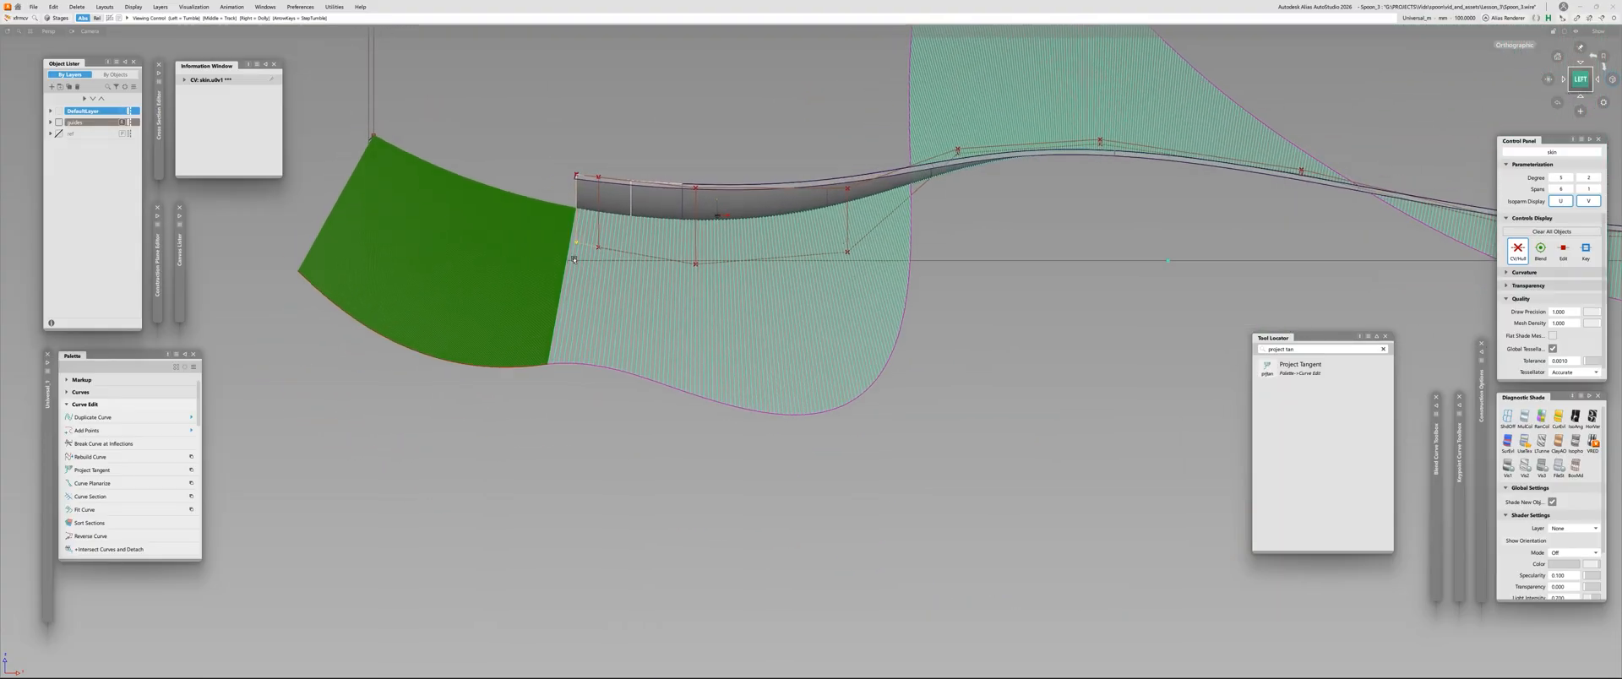
right_click_drag(575, 260, 585, 263, "alt+shift")
left_click(602, 247)
right_click_drag(635, 135, 762, 176)
left_click(714, 266)
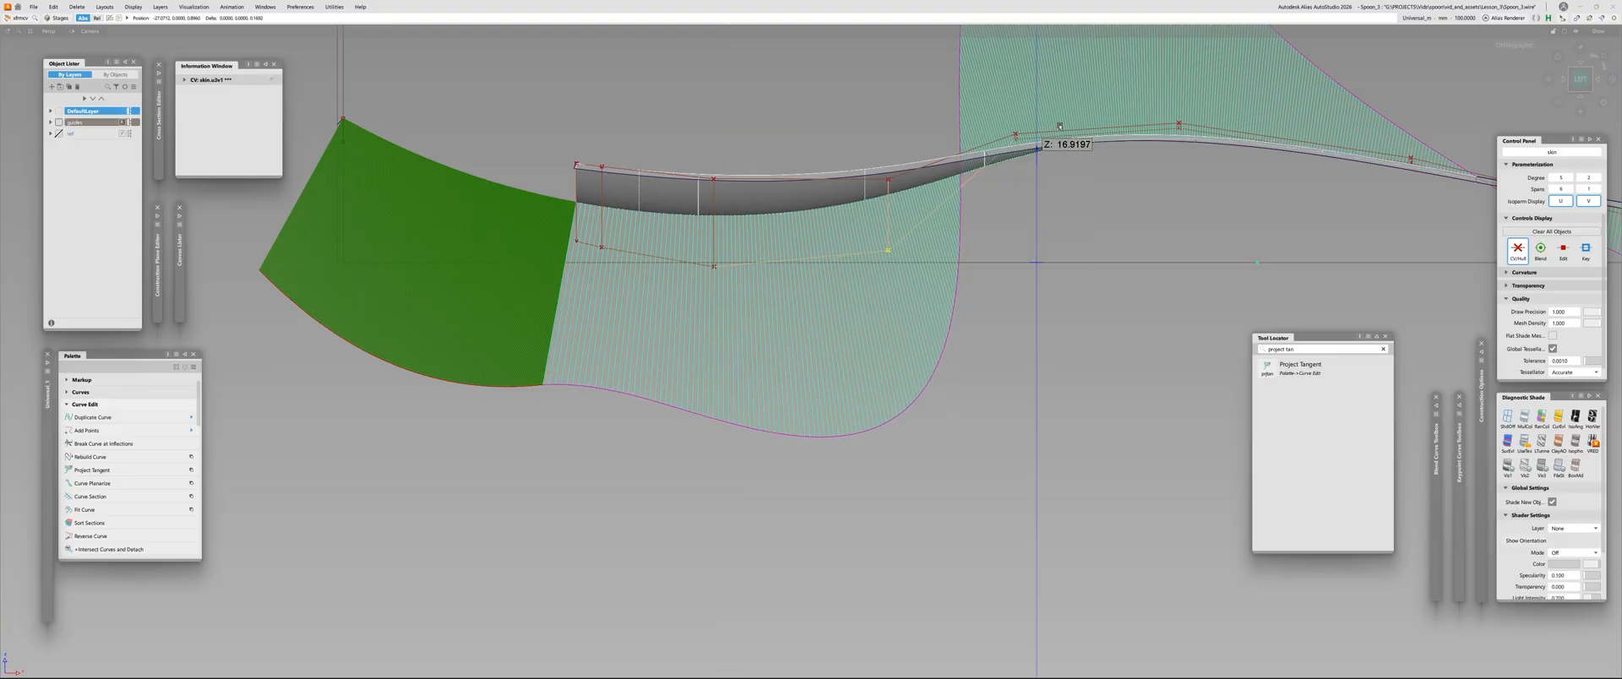
scroll(632, 270, "up", 2)
Raise the second and third middle-row CVs by small amounts to smooth the comb where it meets the tip curve
left_click(596, 242)
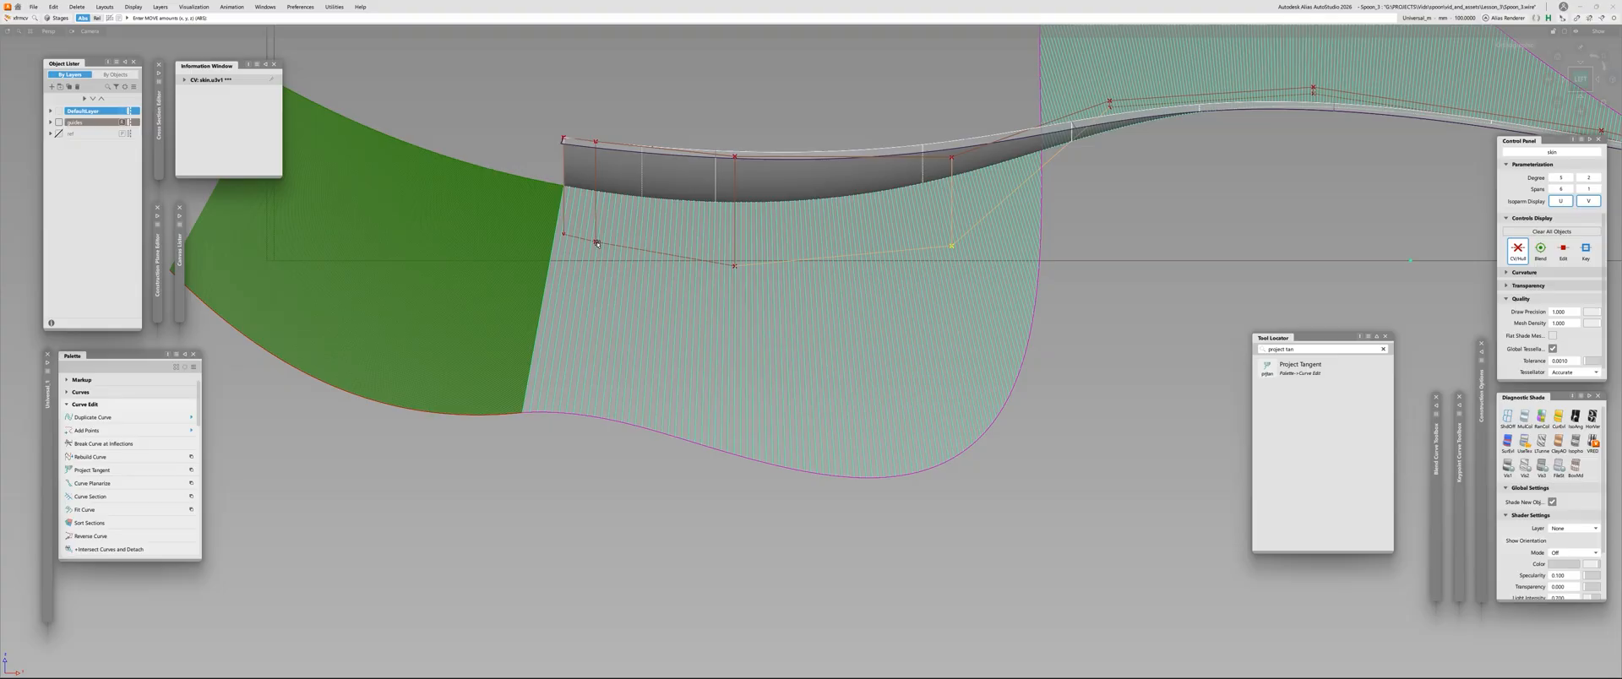
right_click_drag(679, 90, 678, 83)
left_click(736, 266)
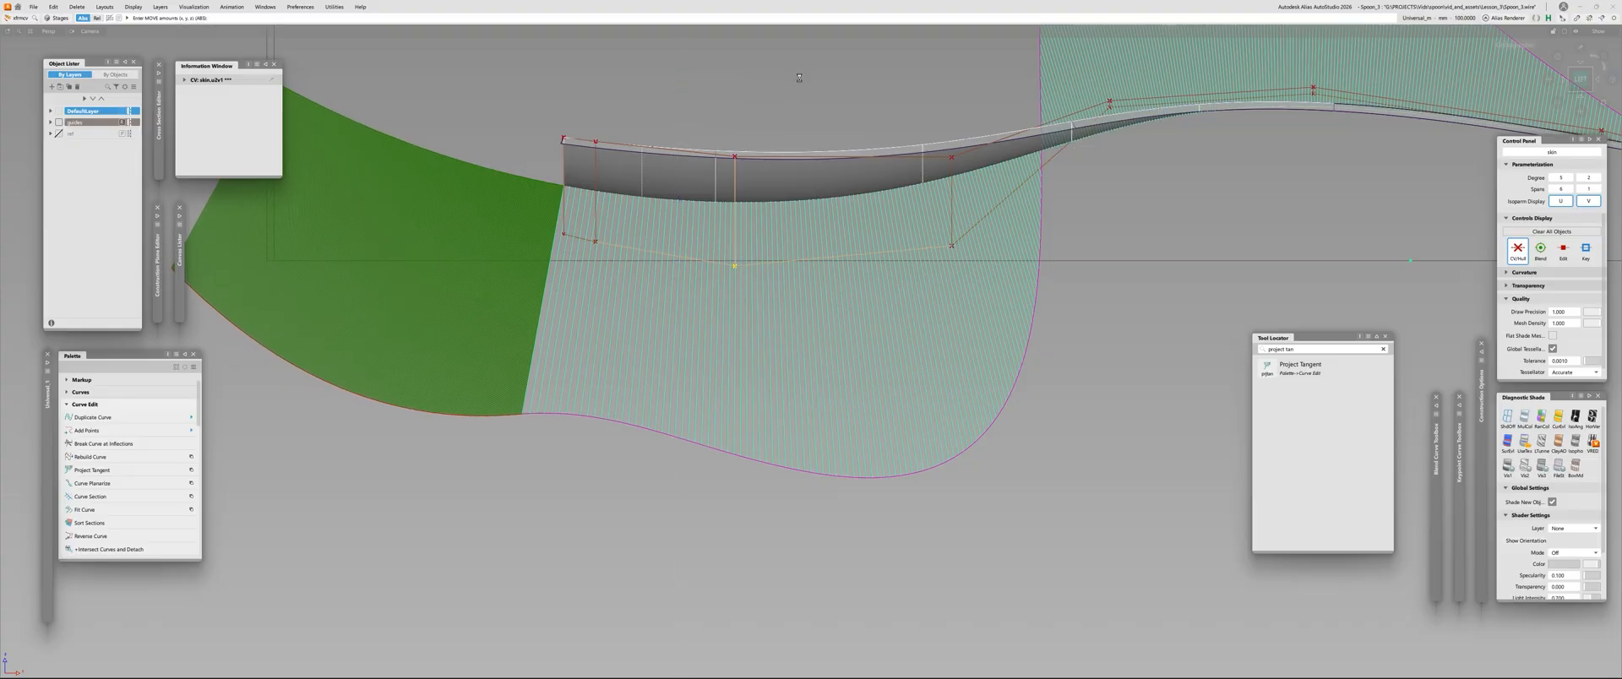
right_click_drag(798, 81, 804, 74)
right_click_drag(870, 170, 761, 211, "alt+shift")
middle_click_drag(651, 255, 664, 291, "alt+shift")
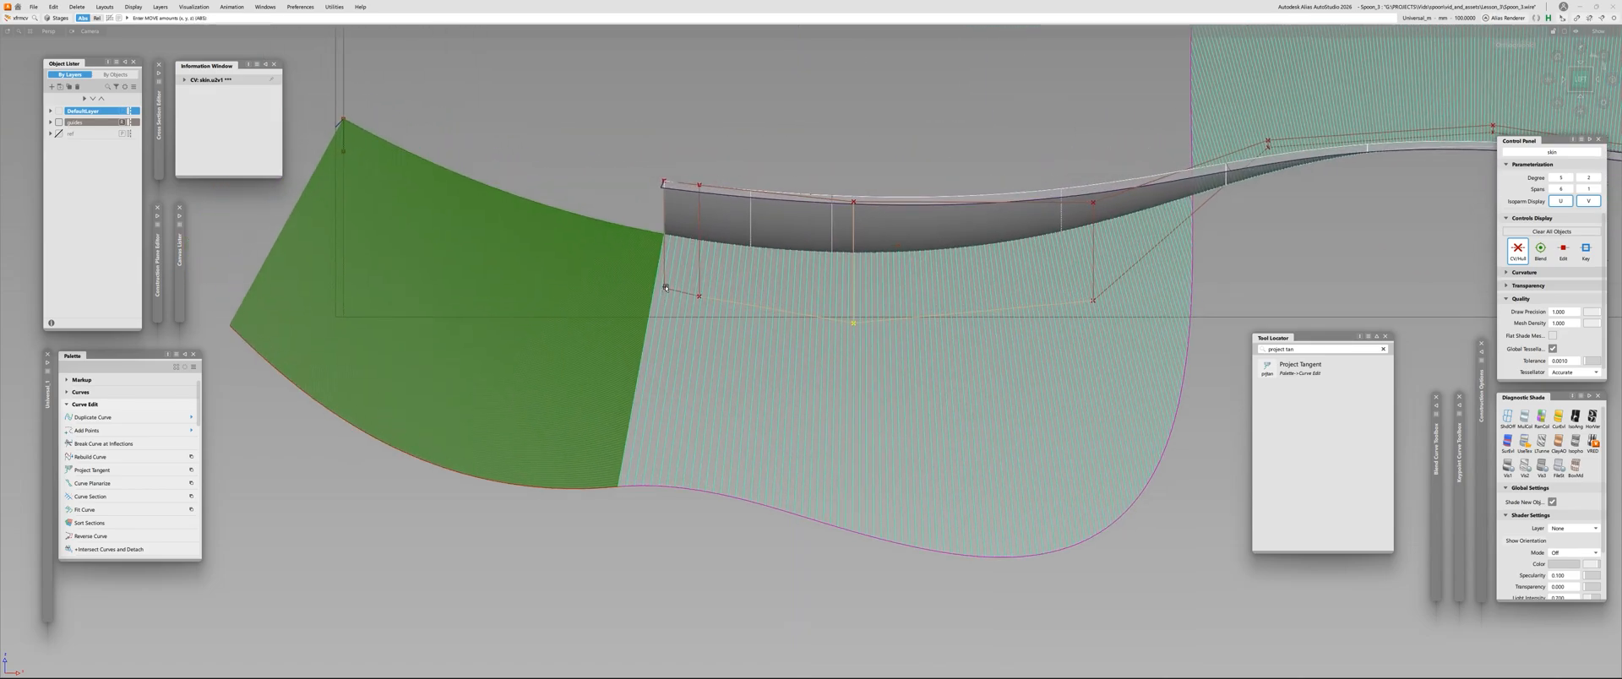
Raise the first middle-row CV slightly and lower the second one to balance the comb's transition at the tip
left_click(665, 288)
right_click_drag(614, 159, 608, 150)
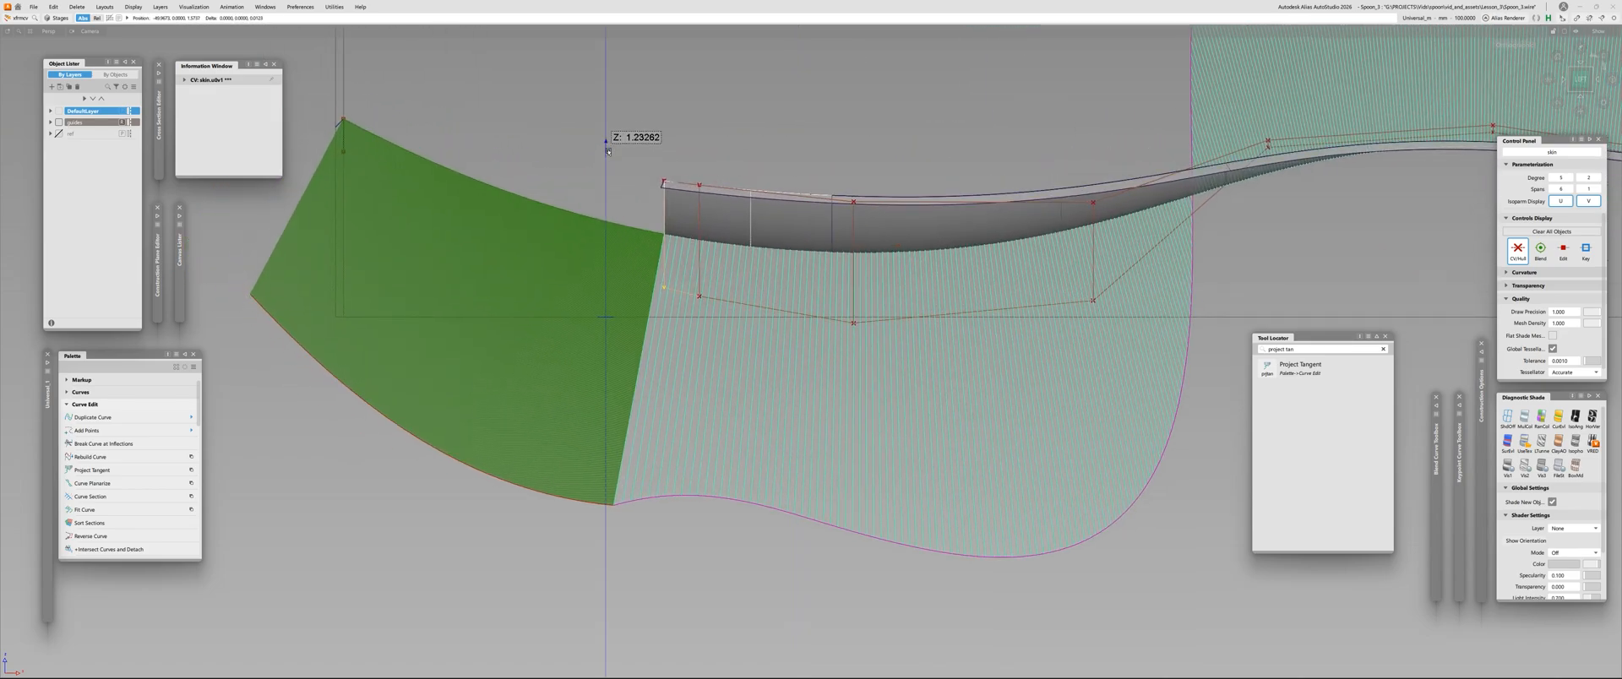
left_click(700, 295)
mouse_move(774, 118)
right_mouse_down()
mouse_move(774, 93)
mouse_move(778, 121)
right_mouse_up()
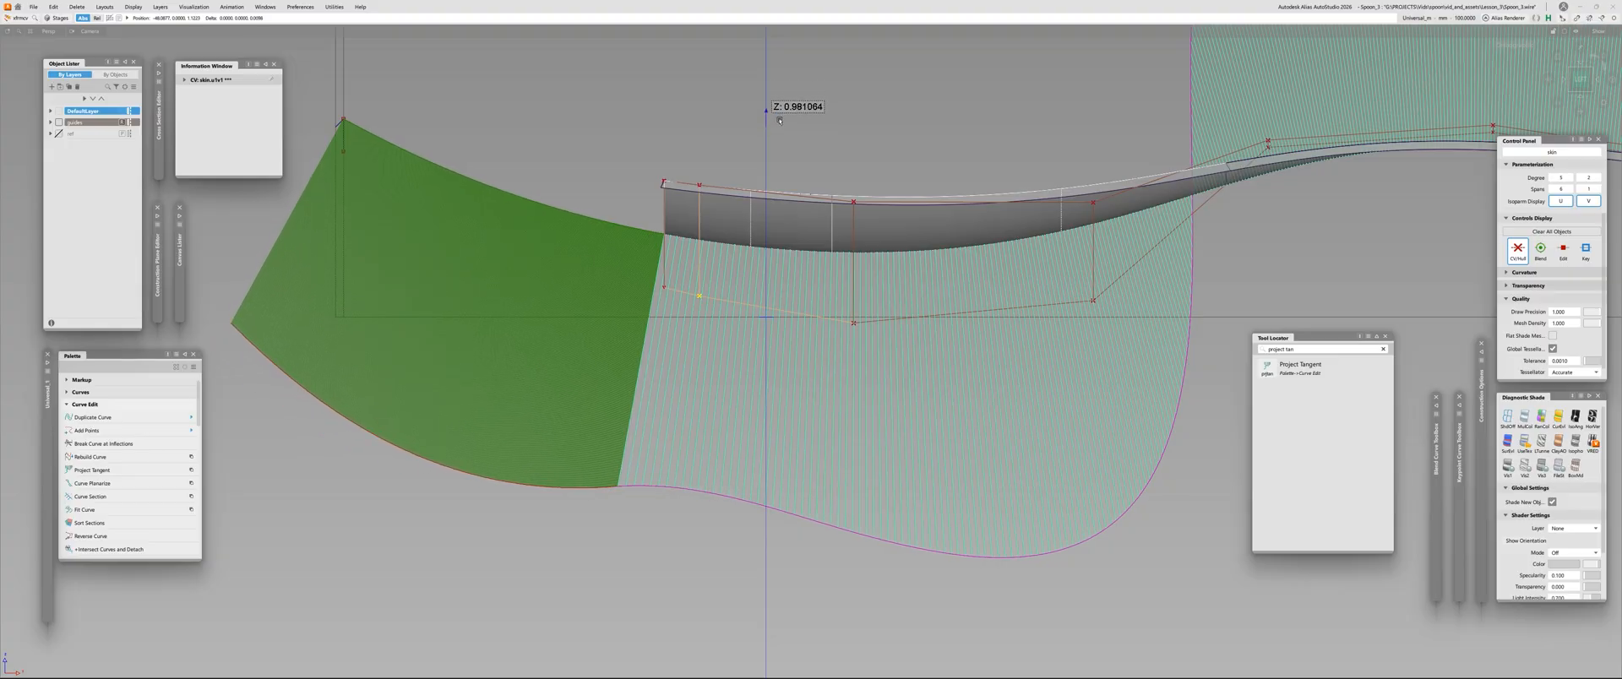
Examine the curvature comb along the spoon from the tip through the bowl into the handle
right_click_drag(685, 275, 637, 321, "alt+shift")
middle_click_drag(637, 320, 597, 356, "alt+shift")
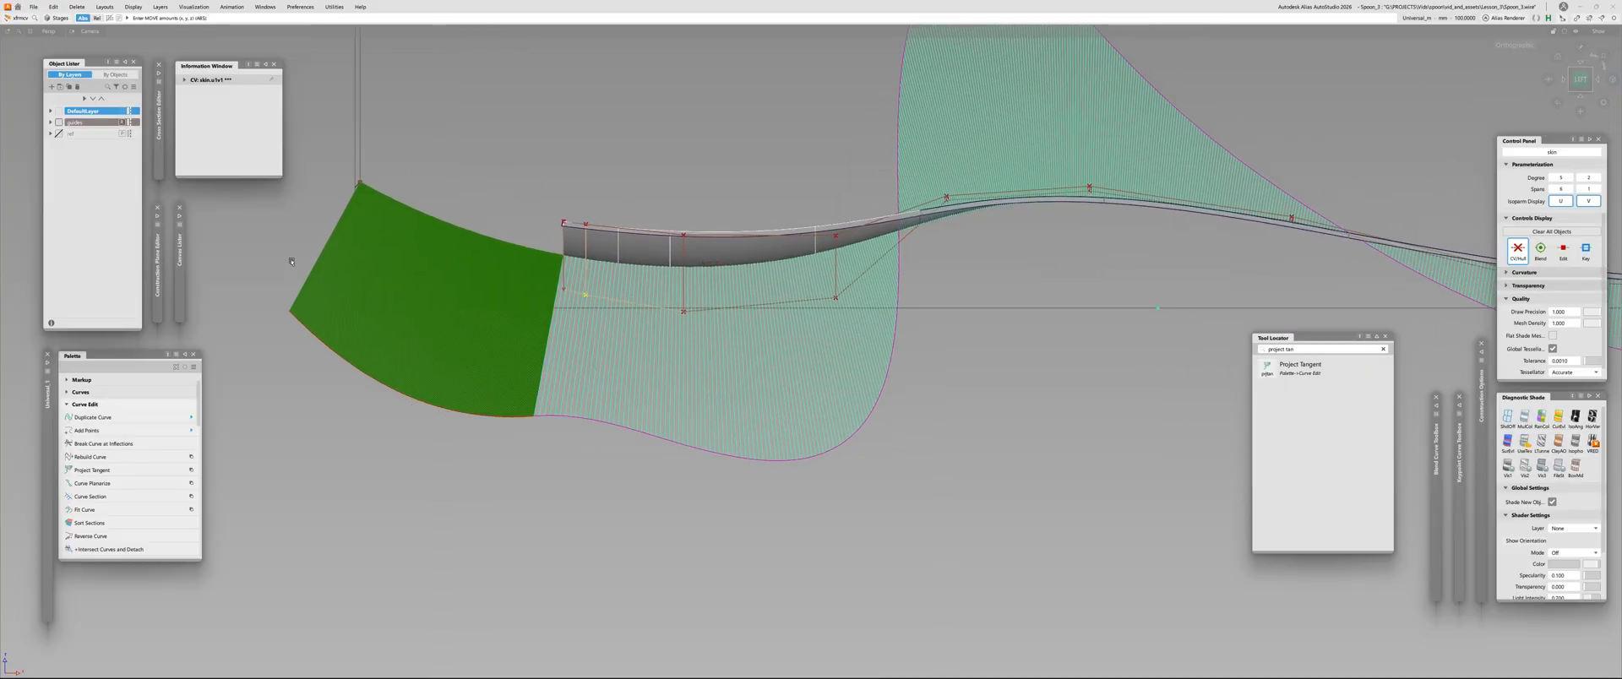
right_click_drag(574, 337, 630, 287, "alt+shift")
middle_click_drag(655, 220, 705, 297, "alt+shift")
middle_click_drag(919, 282, 659, 395, "alt+shift")
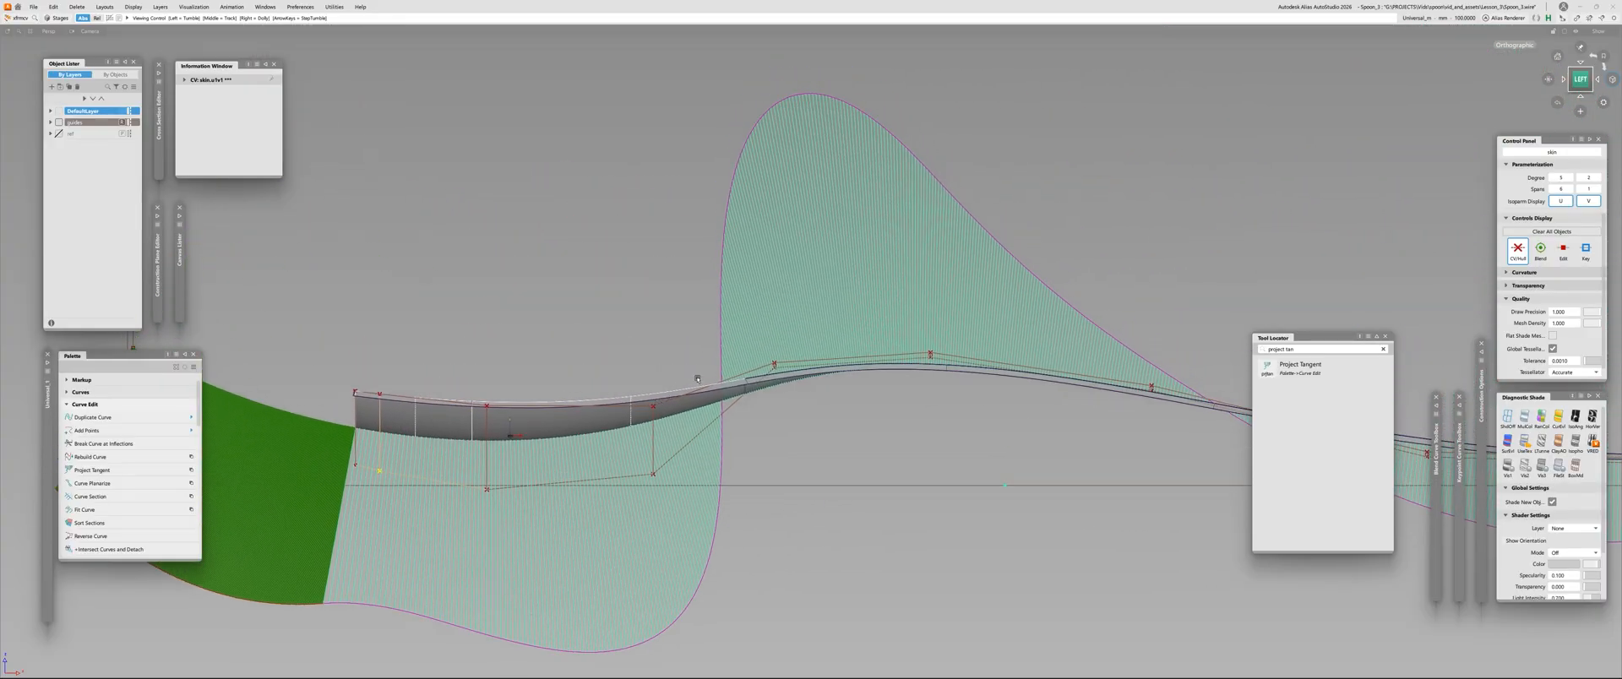
right_click_drag(701, 388, 756, 351, "alt+shift")
left_click_drag(1022, 389, 748, 342, "alt+shift")
left_click(736, 341)
right_click_drag(737, 341, 676, 341, "alt+shift")
left_click_drag(675, 341, 680, 335, "alt+shift")
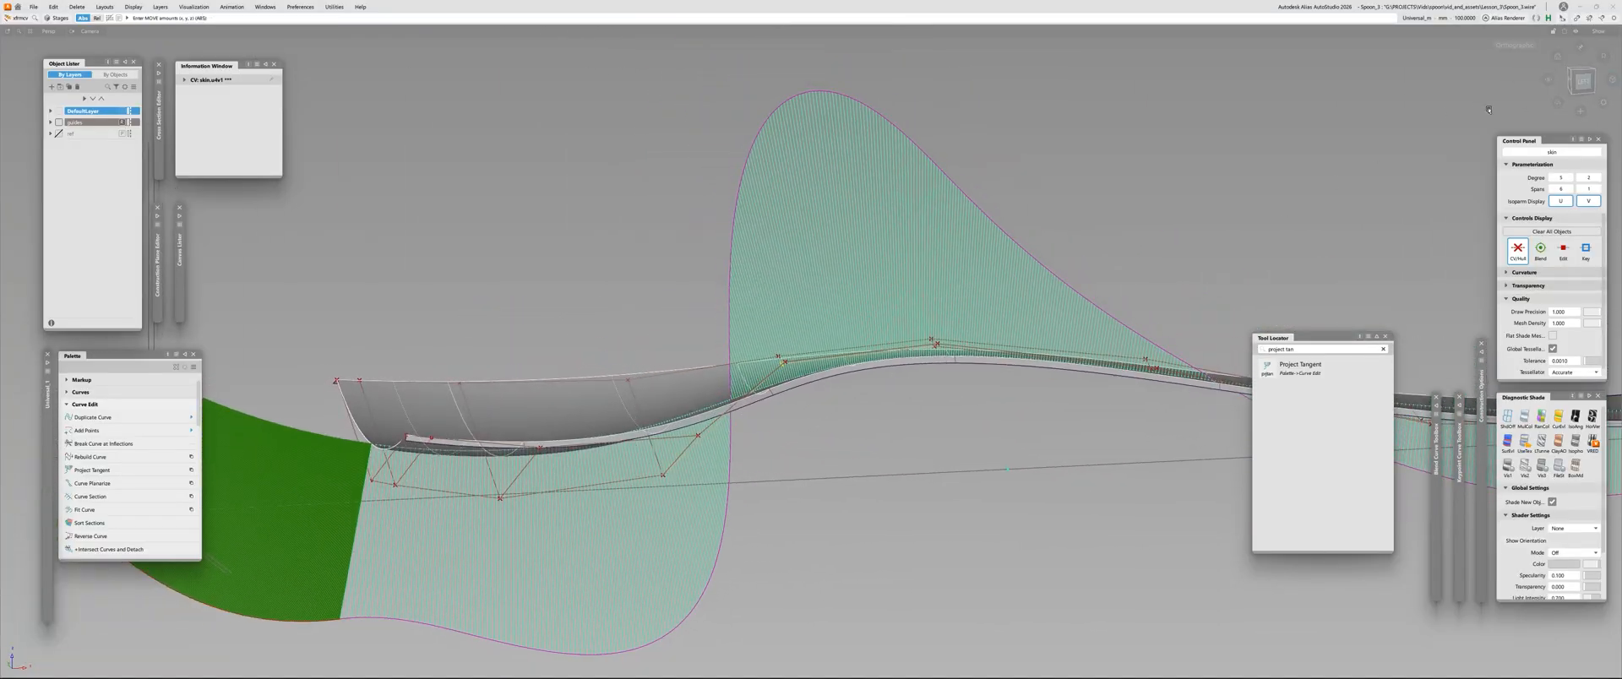
left_click(1583, 82)
middle_click_drag(799, 341, 798, 339, "alt+shift")
right_click_drag(602, 216, 602, 216)
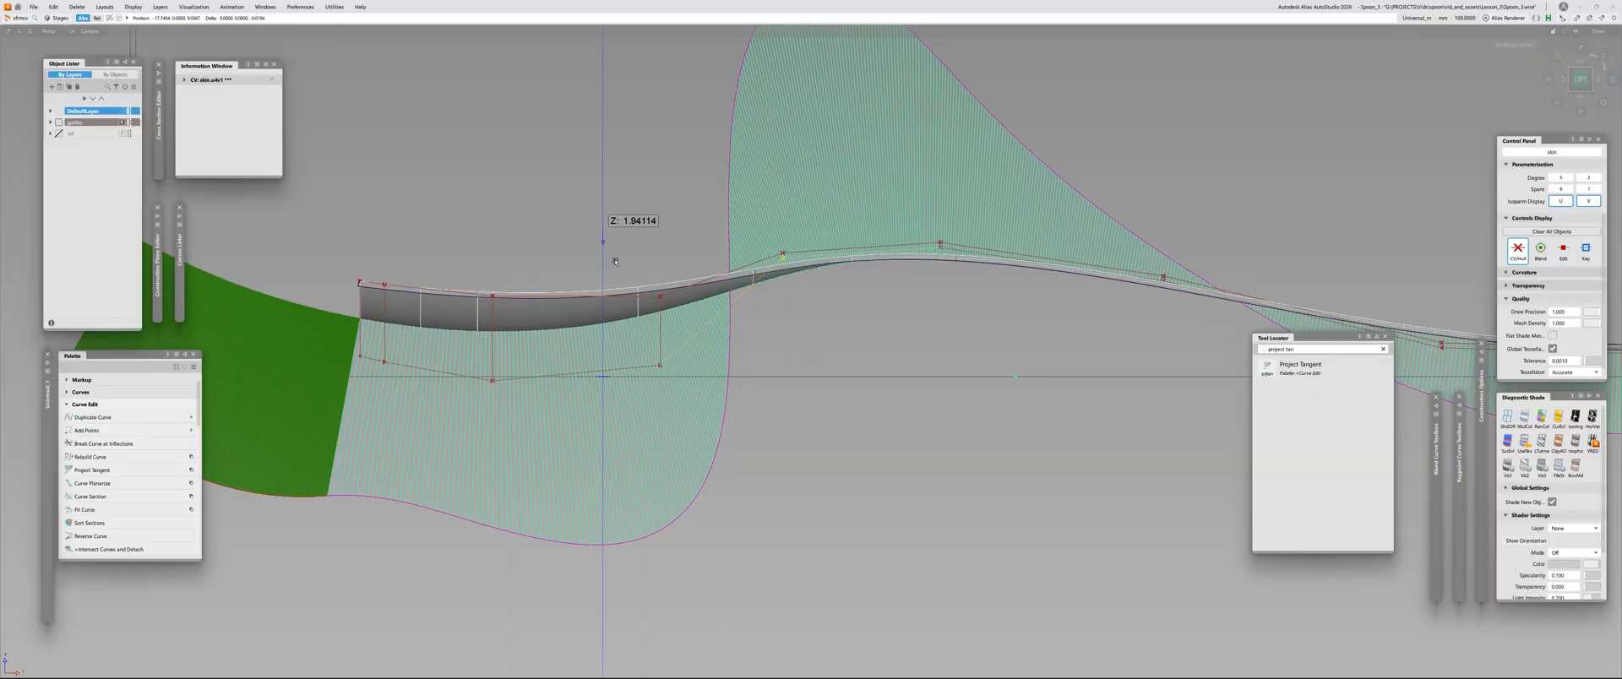
right_click_drag(647, 610, 738, 566)
left_click_drag(791, 281, 483, 296, "alt+shift")
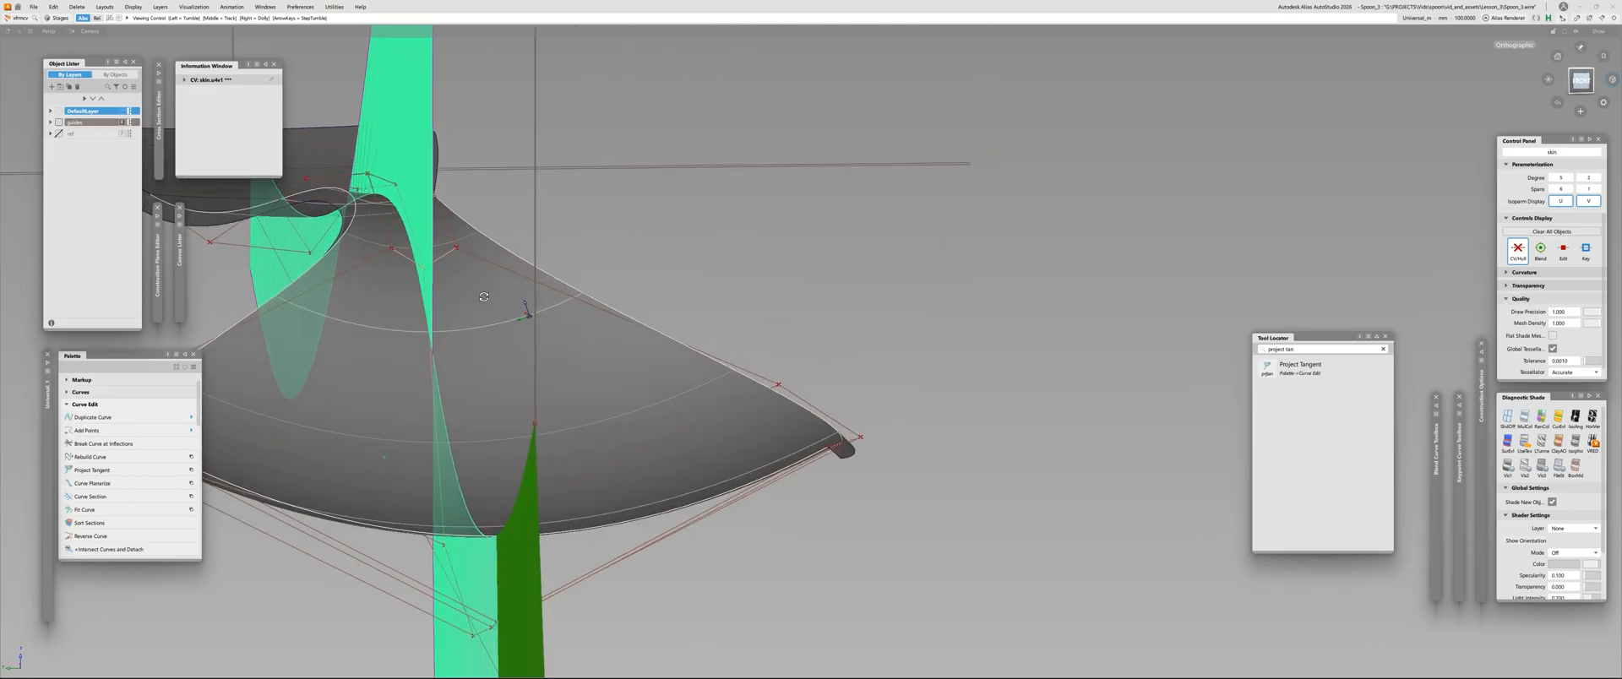
key("ctrl+z")
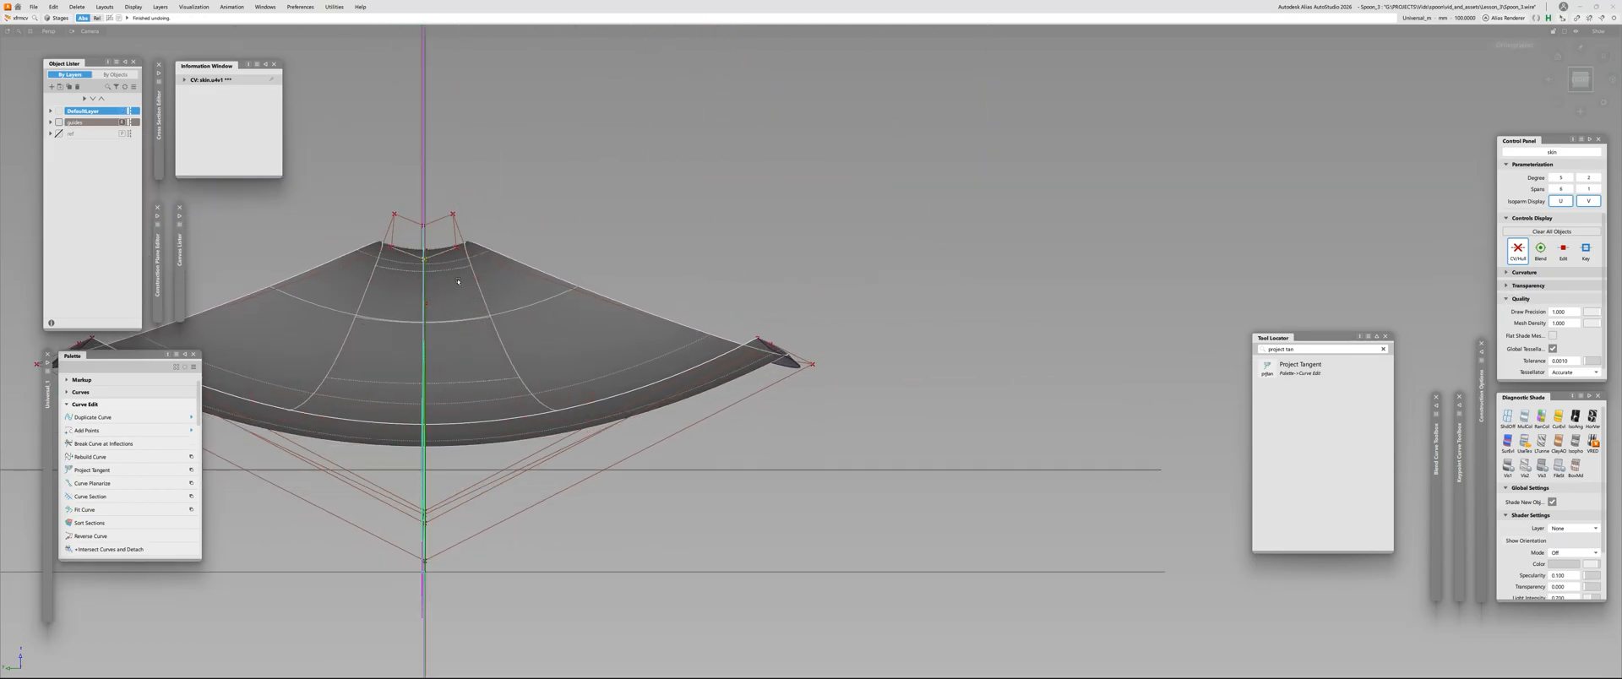
Inspect the CV rows at the spoon's neck from an angle, and check the full comb in the left view
right_click_drag(458, 281, 676, 234)
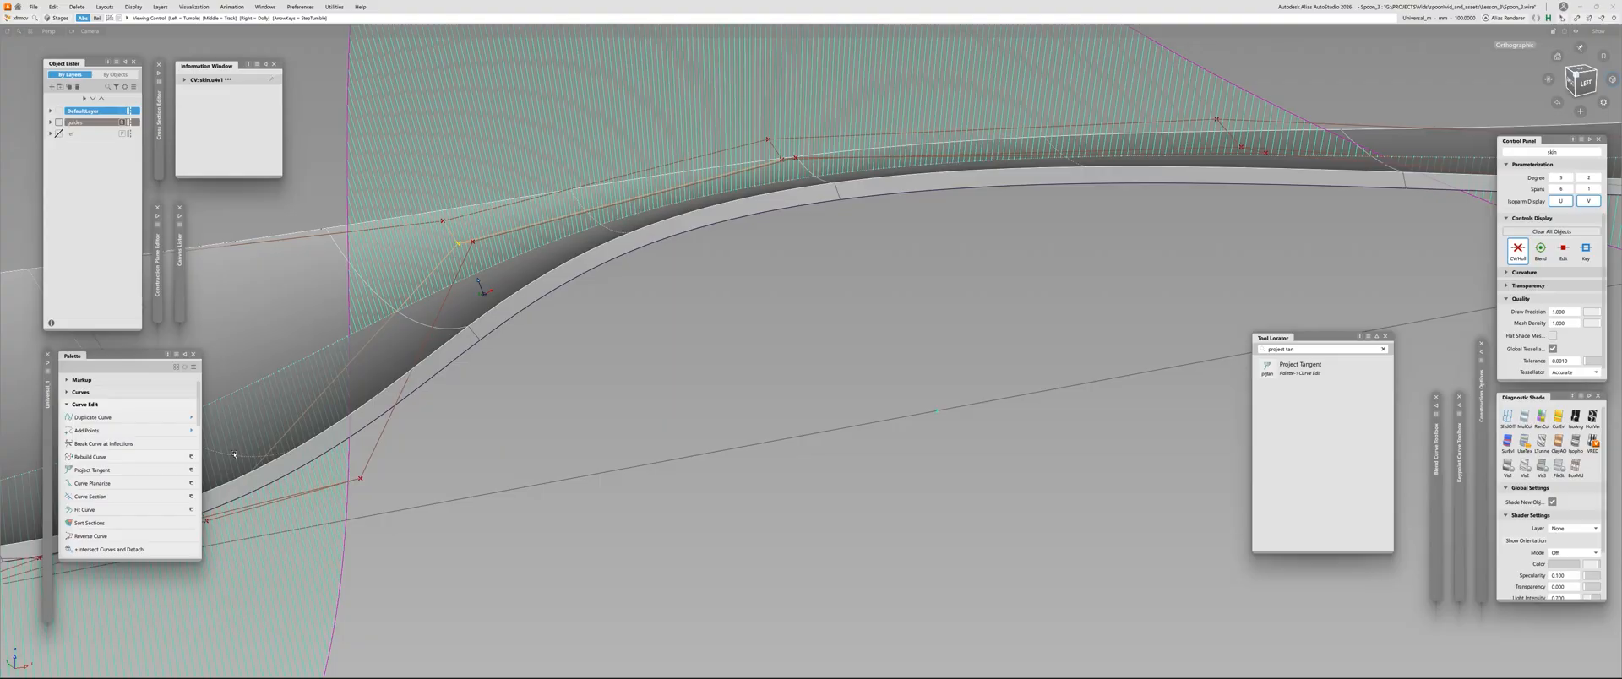
left_click_drag(638, 354, 633, 504, "alt+shift")
right_click_drag(634, 503, 582, 507, "alt+shift")
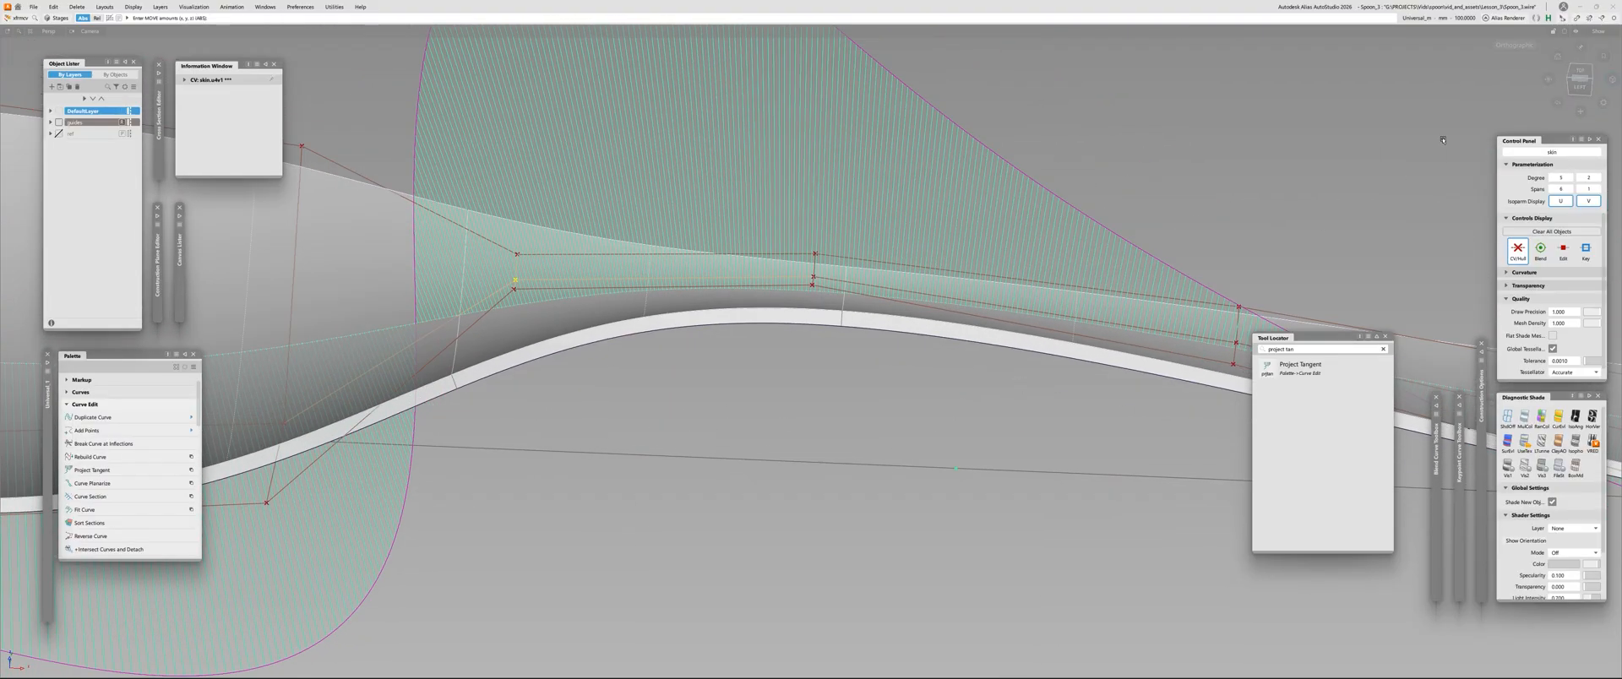
left_click(1580, 86)
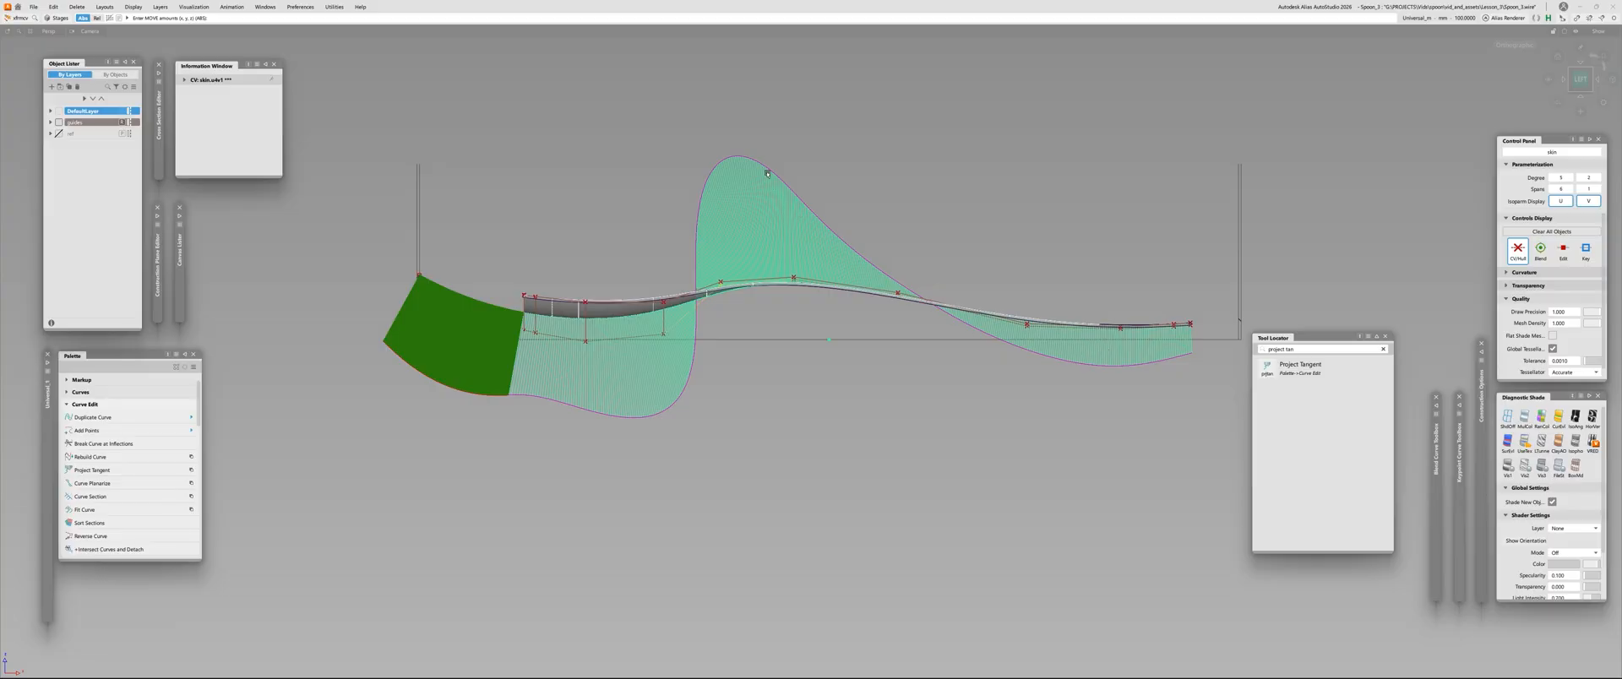
right_click_drag(836, 230, 1019, 233, "alt+shift")
middle_click_drag(1019, 233, 907, 273, "alt+shift")
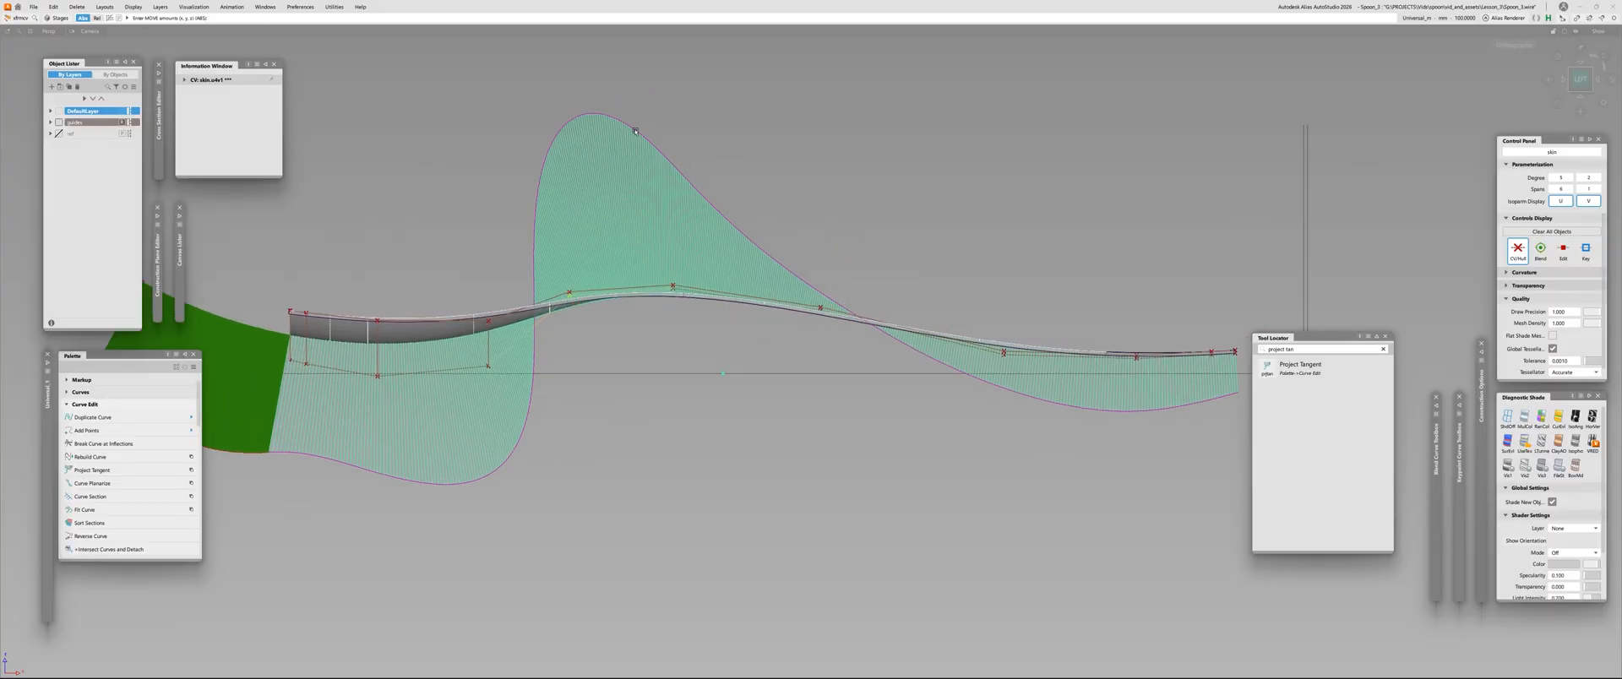
middle_click_drag(440, 406, 785, 387, "alt+shift")
right_click_drag(785, 388, 1056, 338, "alt+shift")
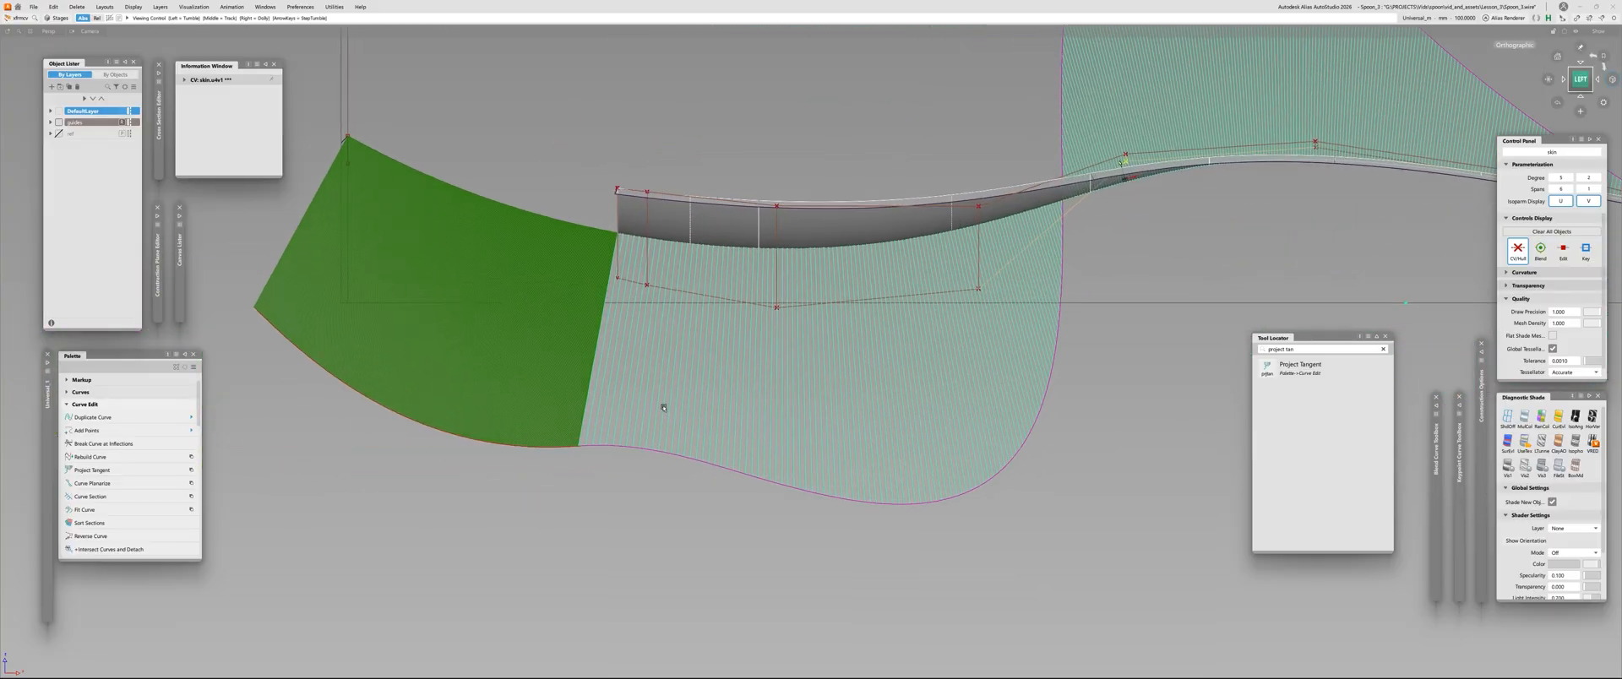
Lower the second middle-row CV a touch and raise the first one to realign the skin's comb with the tip curve
left_click(646, 288)
right_click_drag(633, 324, 688, 287, "alt+shift")
right_click_drag(730, 117, 740, 120)
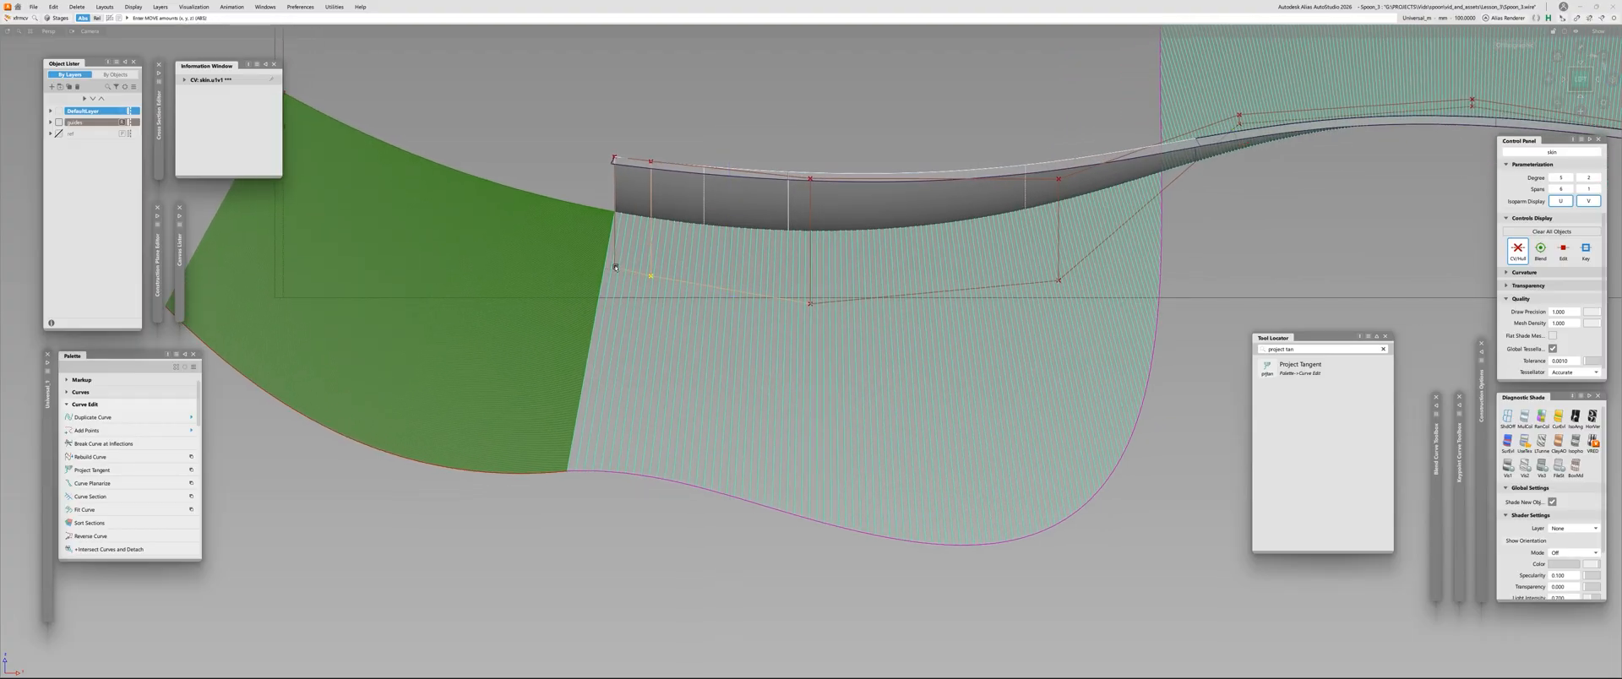
left_click(615, 267)
right_click_drag(569, 159, 566, 152)
Lower the third middle-row CV slightly and raise the fourth one to smooth the comb's bulge under the bowl
scroll(566, 153, "down", 2)
left_click(743, 272)
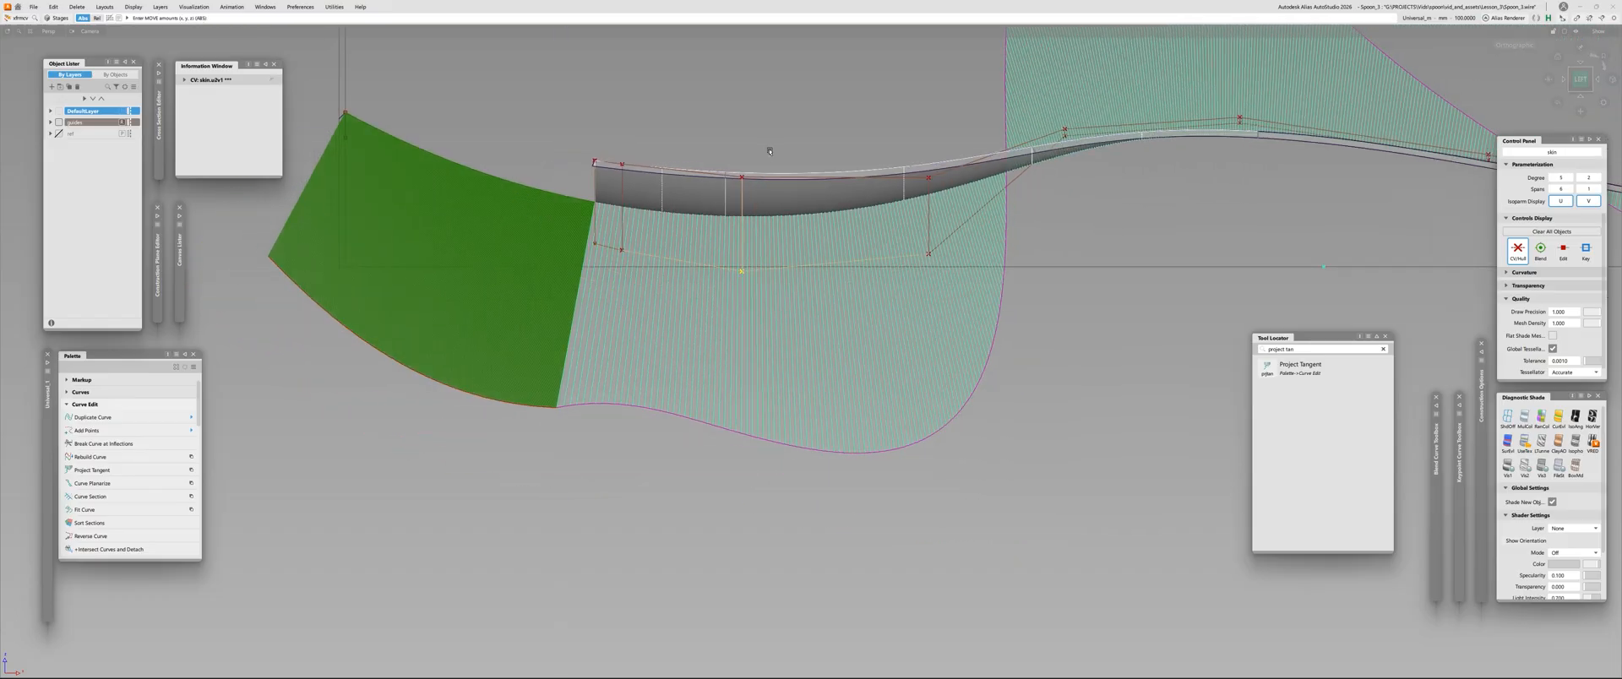
right_click_drag(770, 140, 790, 193)
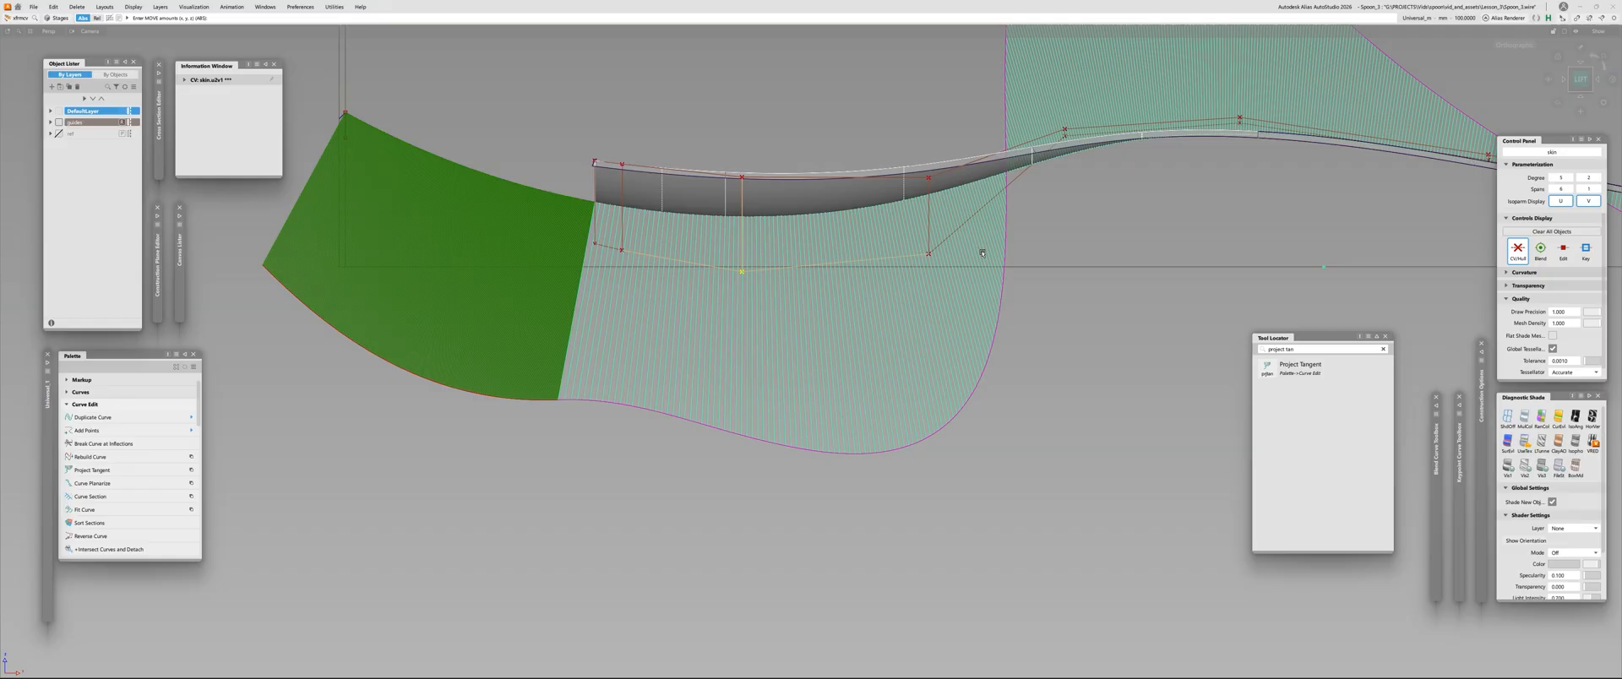
left_click(928, 254)
right_click_drag(1039, 541, 1044, 346)
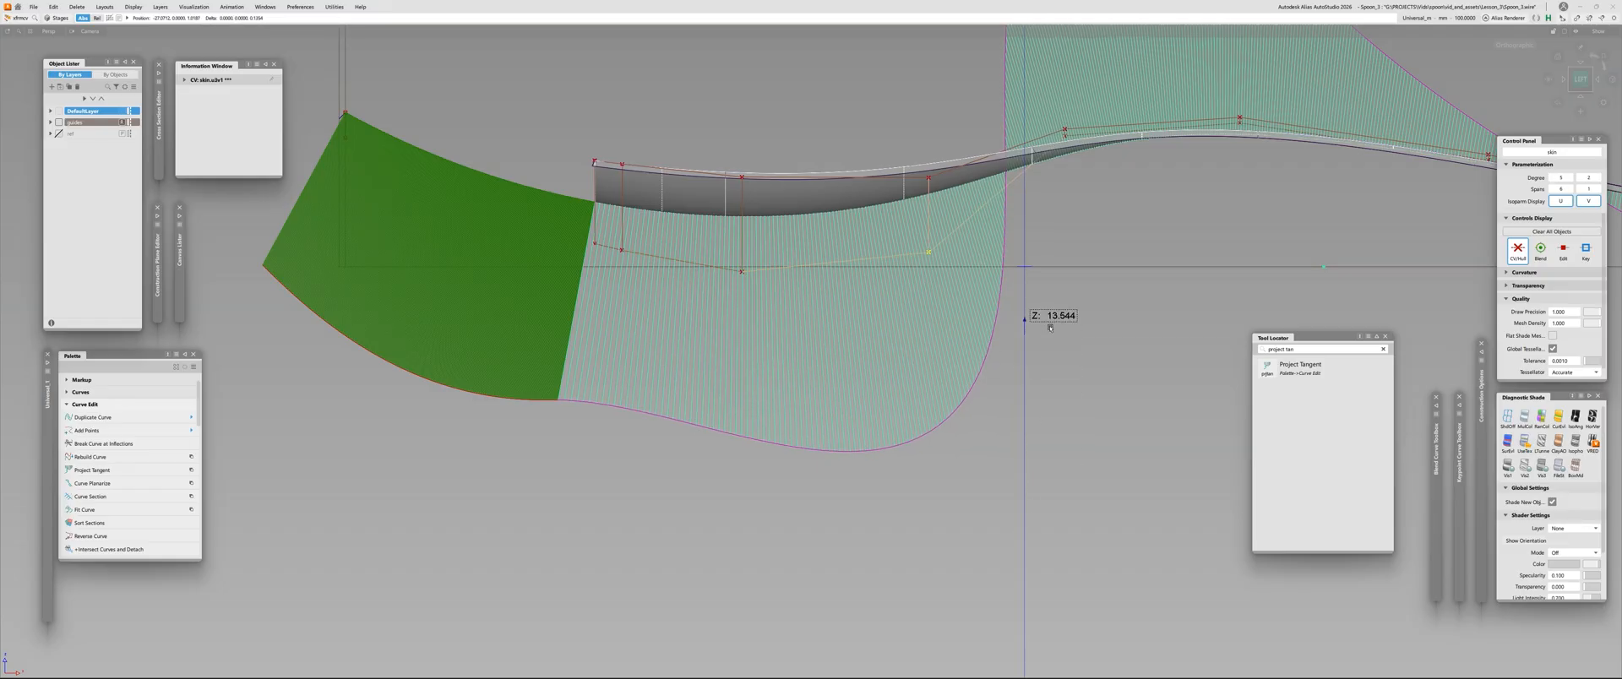
right_click_drag(1068, 259, 1066, 257)
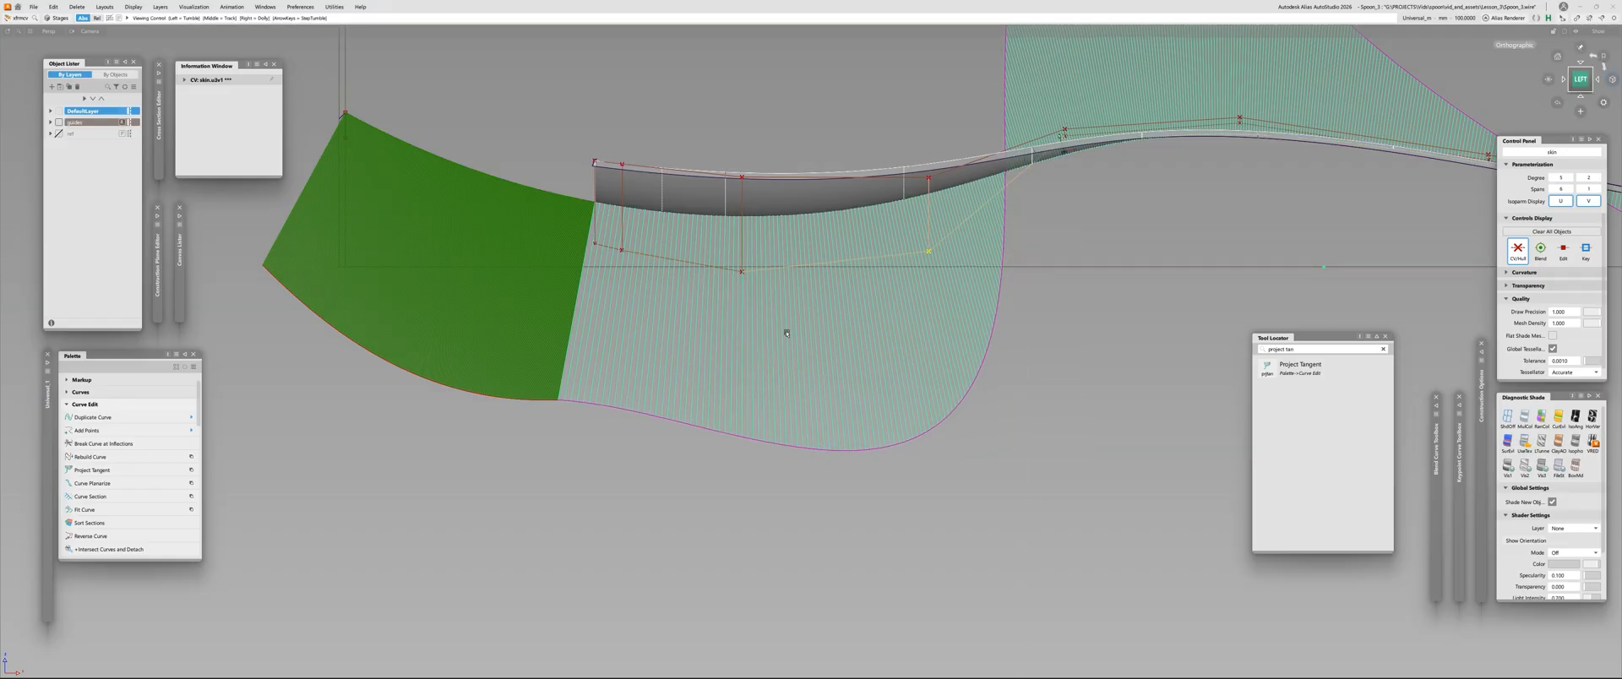
Raise the third middle-row CV slightly and readjust the second one for a smoother comb behind the front edge
scroll(751, 293, "up", 2)
left_click(740, 269)
right_click_drag(608, 507, 605, 488)
left_click(597, 244)
right_click_drag(510, 470, 565, 500)
left_click(565, 236)
Readjust the second middle-row CV near the front edge and nudge the third one slightly upward to smooth the comb
left_click(597, 244)
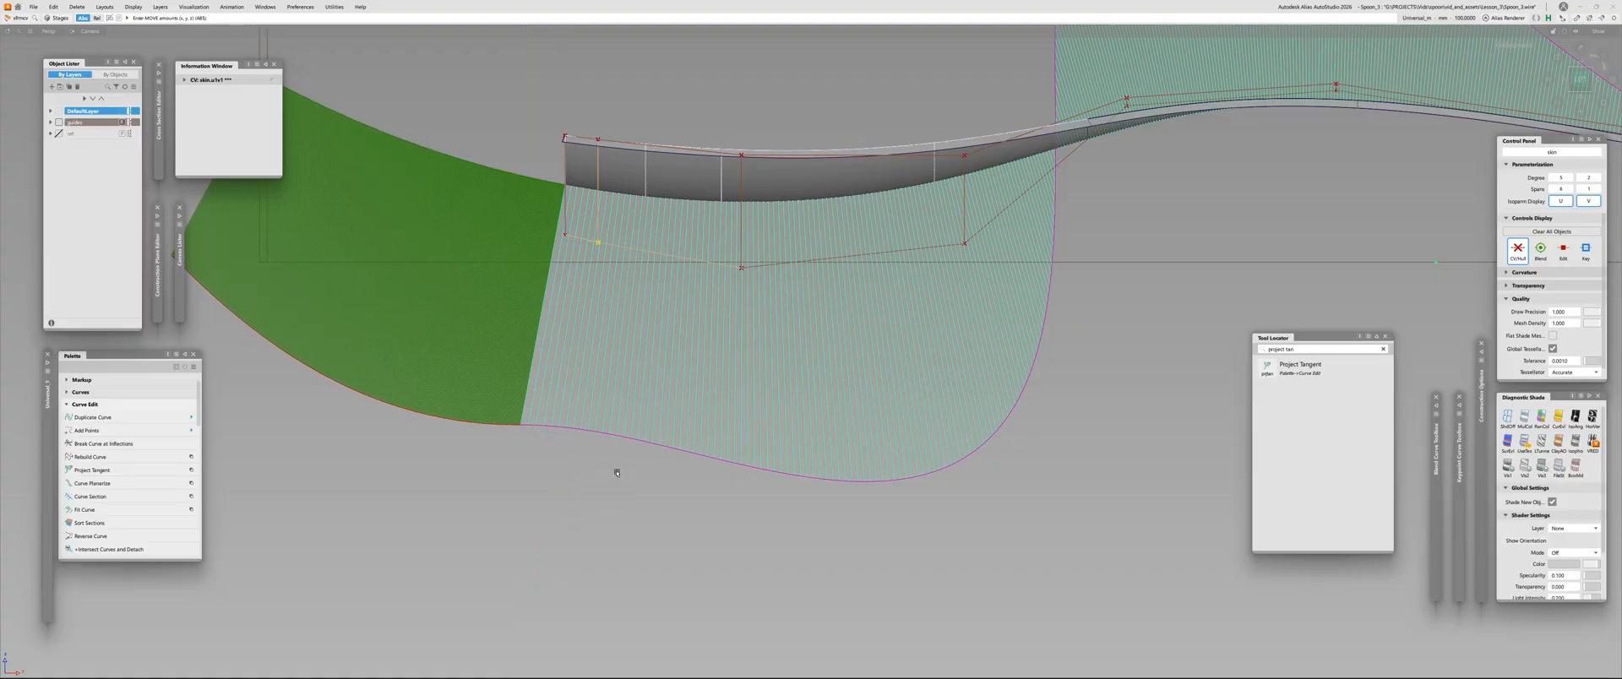
key("space")
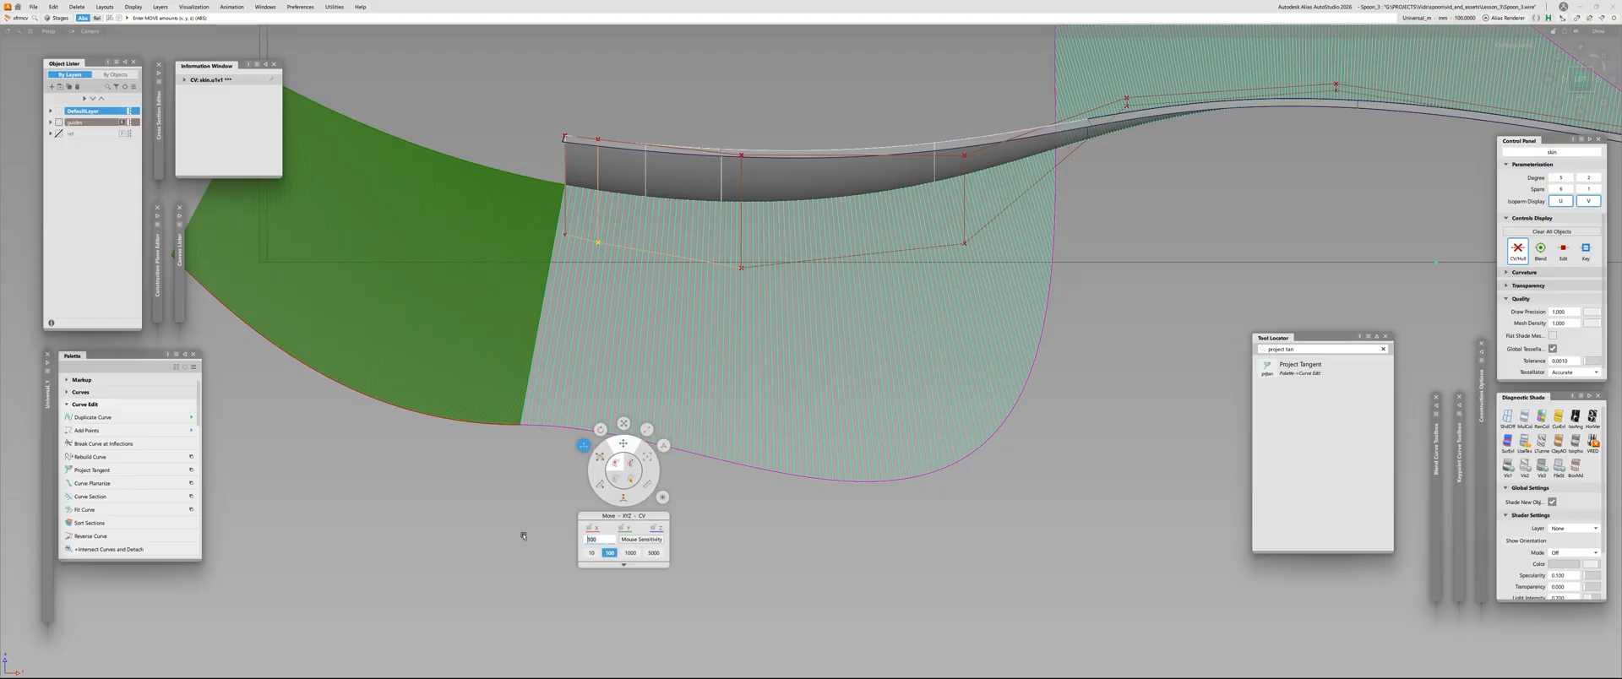
key("shift+alt")
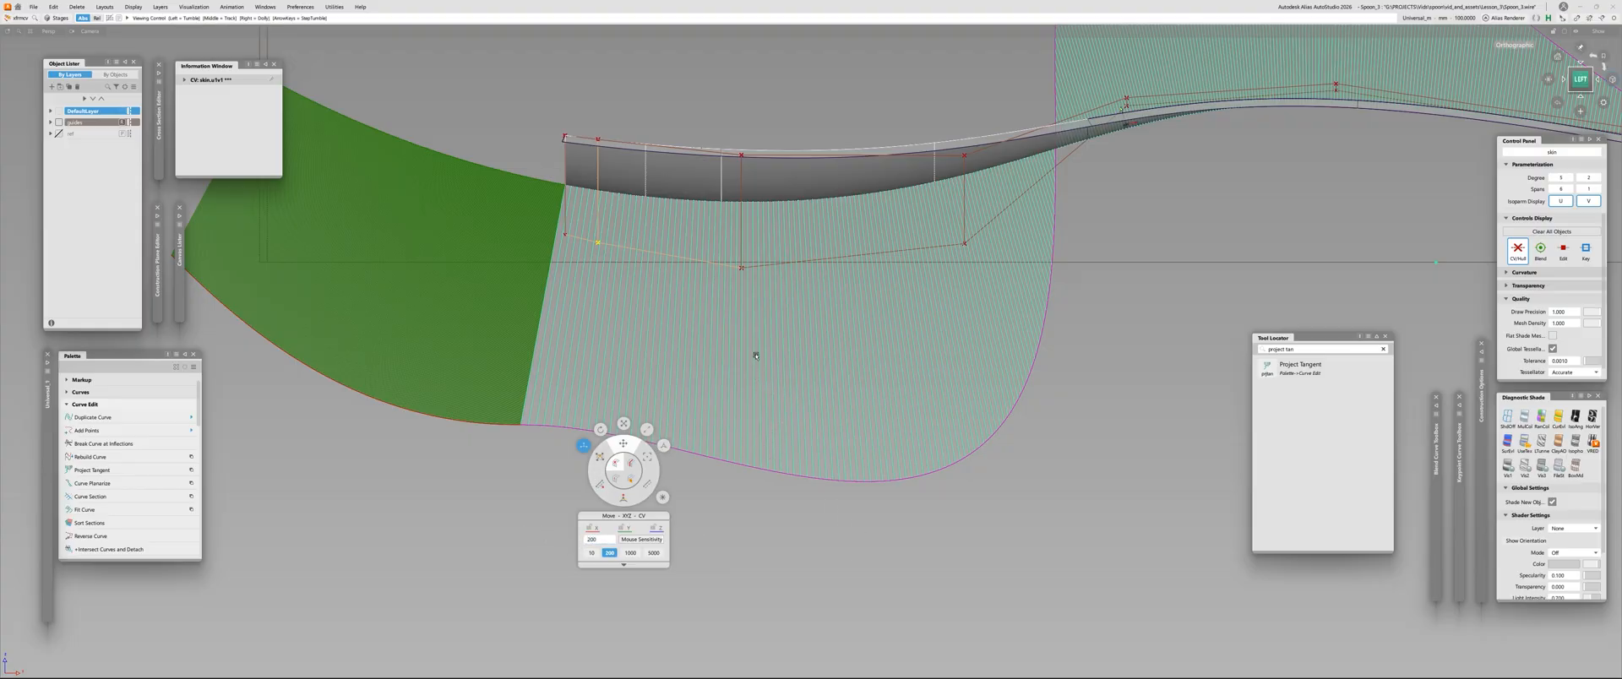
middle_click_drag(753, 338, 810, 296, "alt+shift")
right_click_drag(810, 296, 787, 274, "alt+shift")
middle_click_drag(787, 274, 865, 245, "alt+shift")
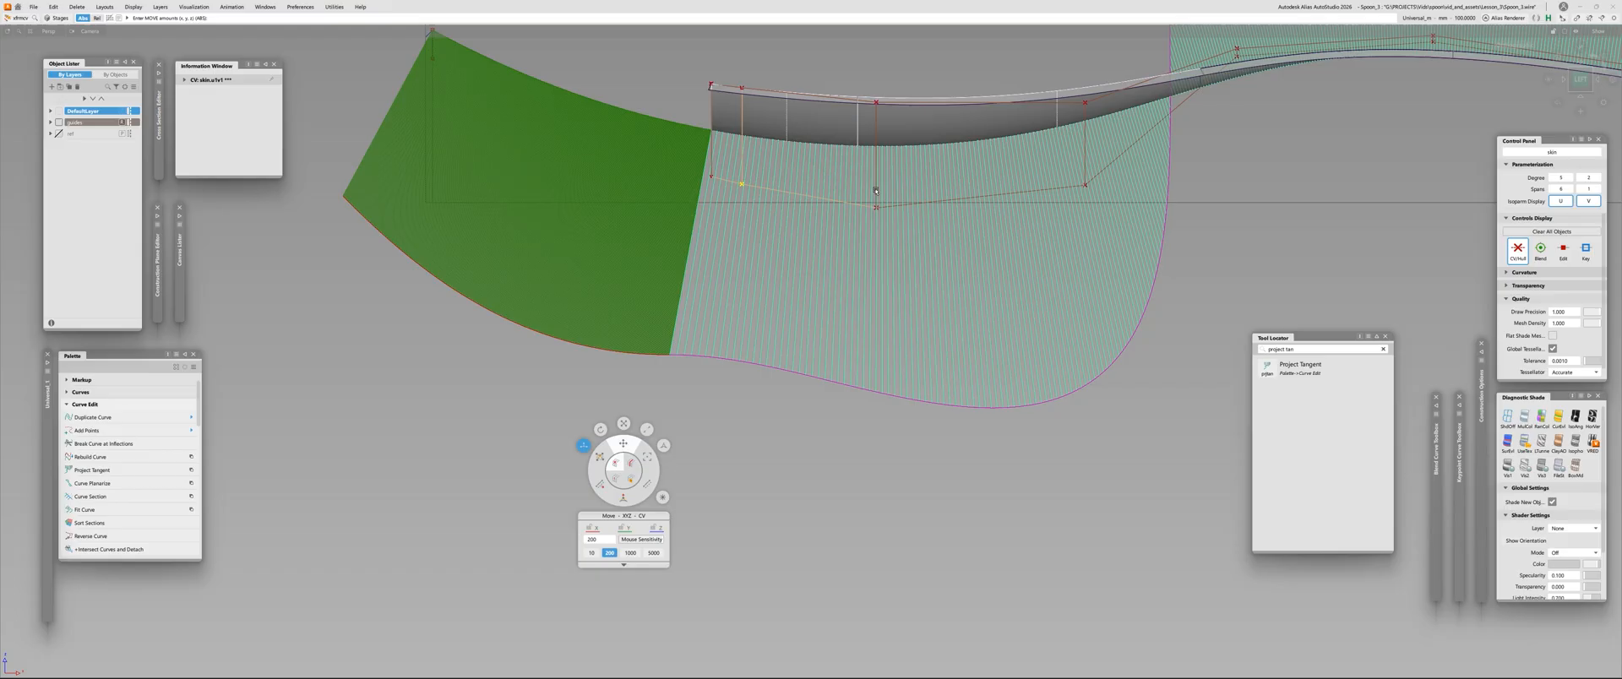
left_click(875, 209)
right_click_drag(753, 405, 784, 385)
Raise the fourth middle-row CV slightly and readjust the third one to even out the comb's bulge under the bowl
left_click(1086, 185)
right_click_drag(1086, 461, 1112, 162)
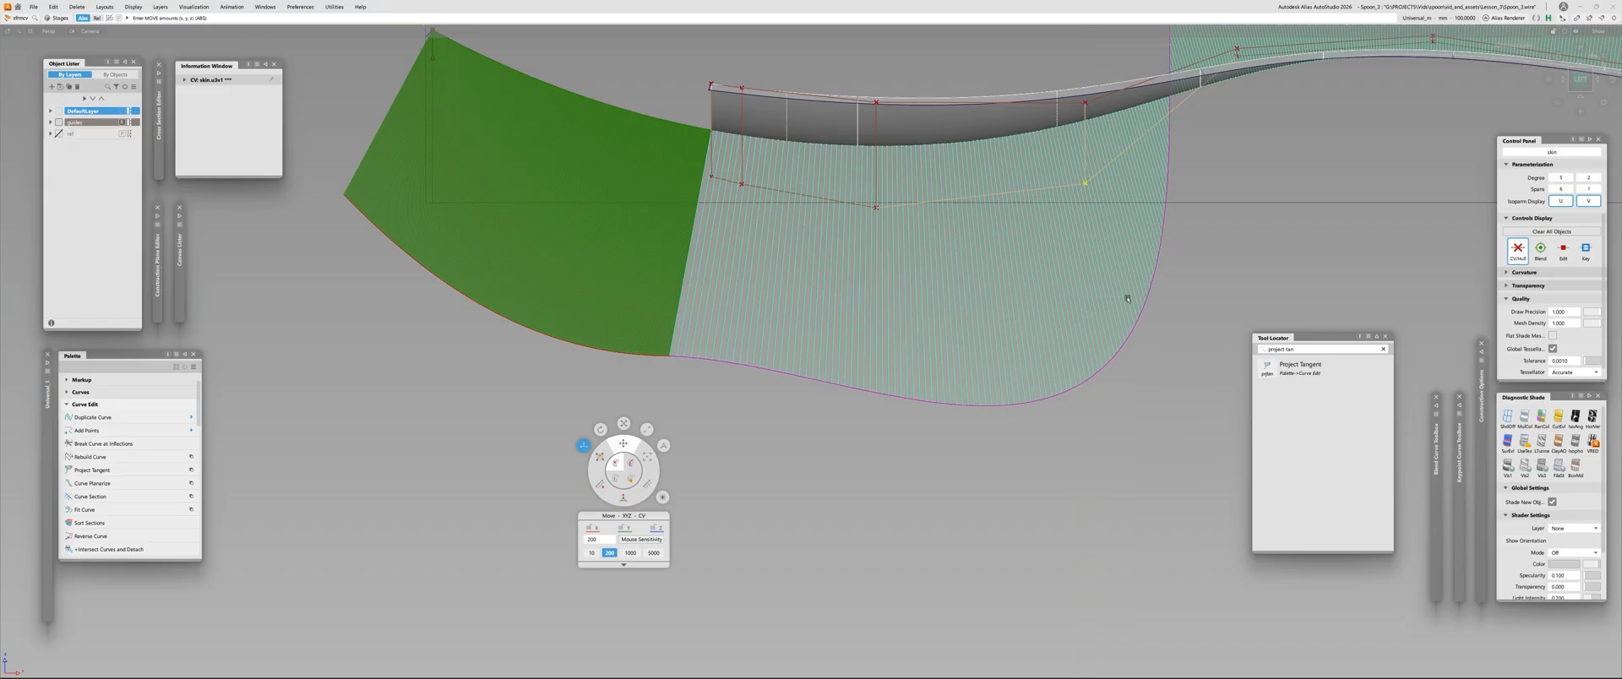
right_click_drag(1101, 398, 1102, 241)
left_click(876, 208)
right_click_drag(810, 431, 704, 311)
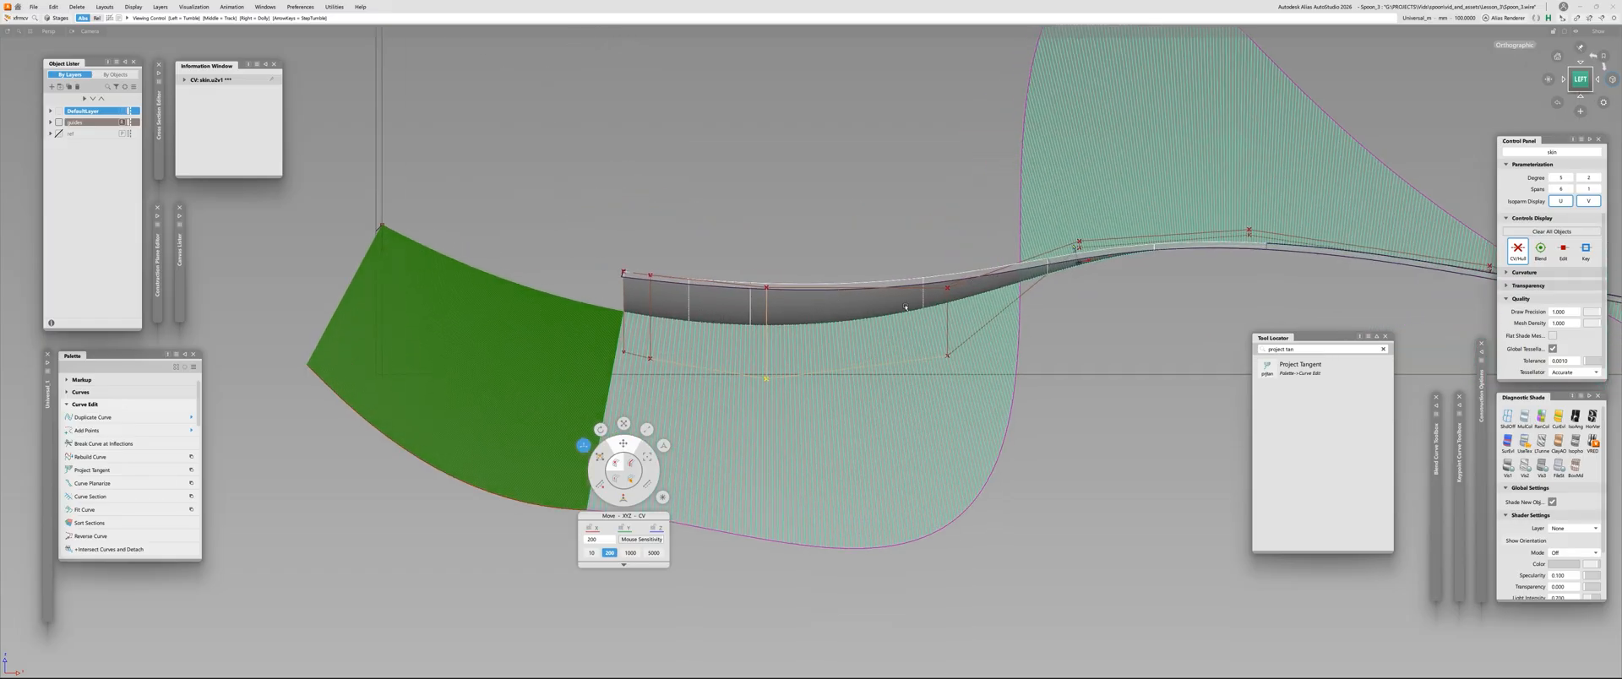
right_click_drag(905, 306, 823, 203, "alt+shift")
Nudge the first middle-row CV at the spoon's front edge to match the skin's comb to the tip curve's
left_click(835, 177)
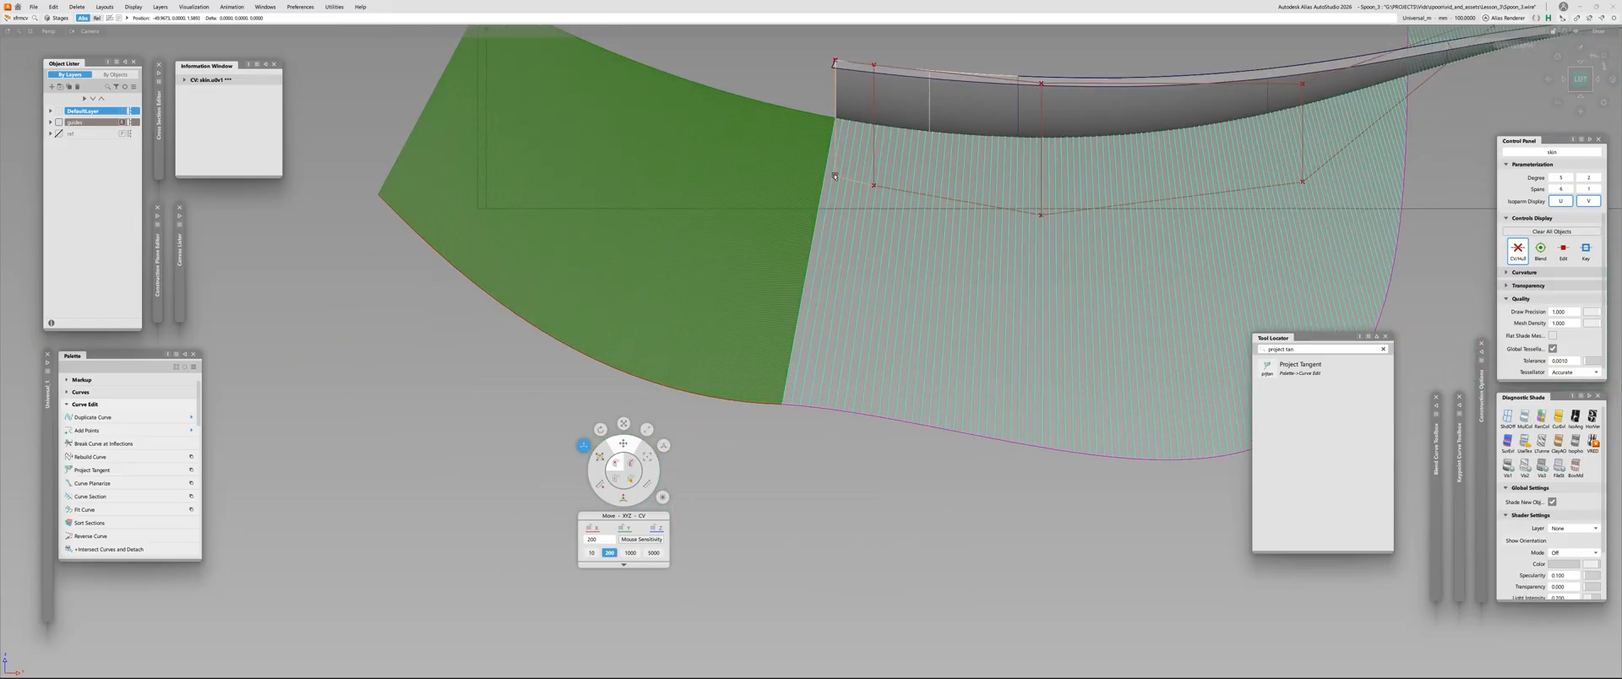
mouse_move(749, 510)
right_mouse_down()
mouse_move(744, 468)
mouse_move(738, 502)
right_mouse_up()
right_click_drag(921, 317, 868, 384, "alt+shift")
middle_click_drag(867, 384, 736, 372, "alt+shift")
right_click_drag(691, 374, 711, 275, "alt+shift")
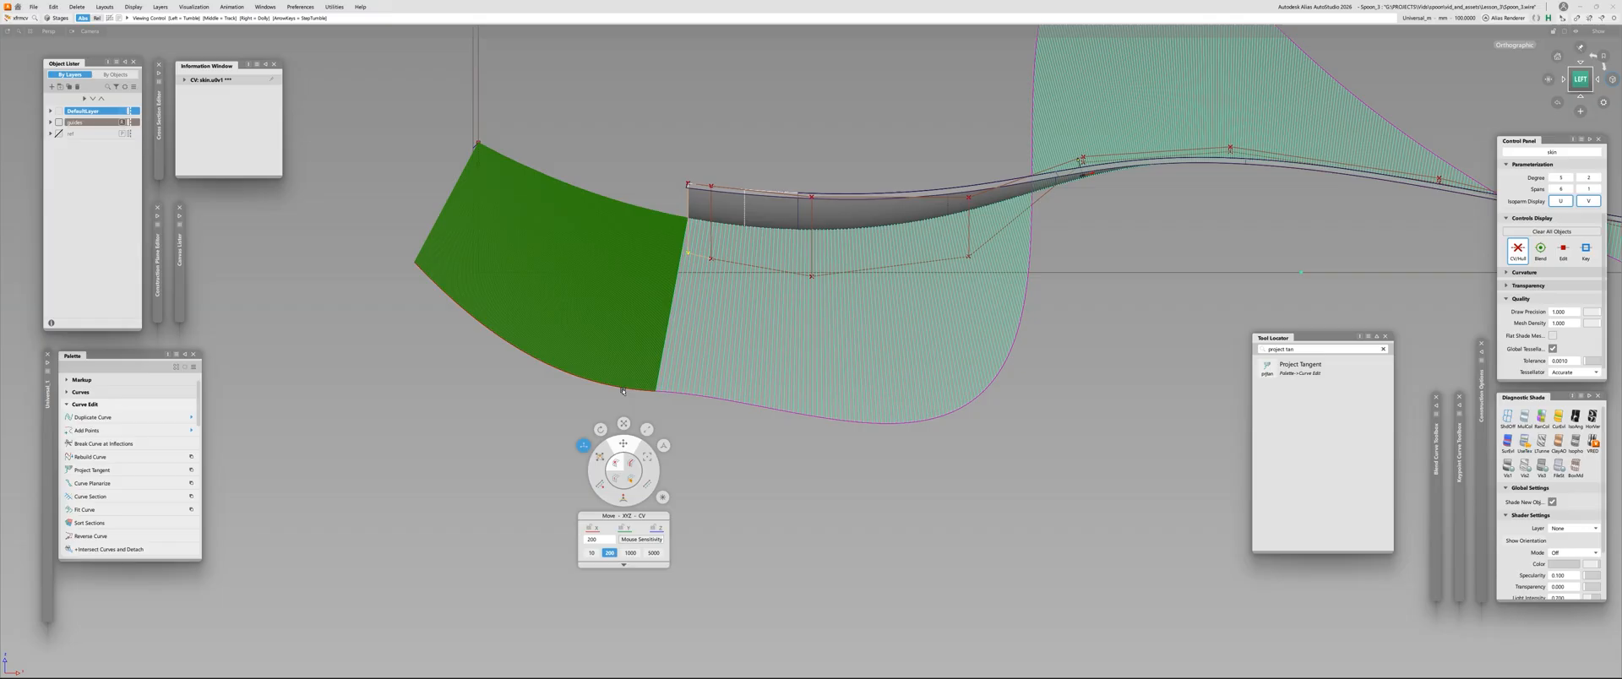
Try sliding the aligned tip curve's attachment point inward from the skin's front edge along the bowl
right_click_drag(604, 221, 651, 181, "alt+shift")
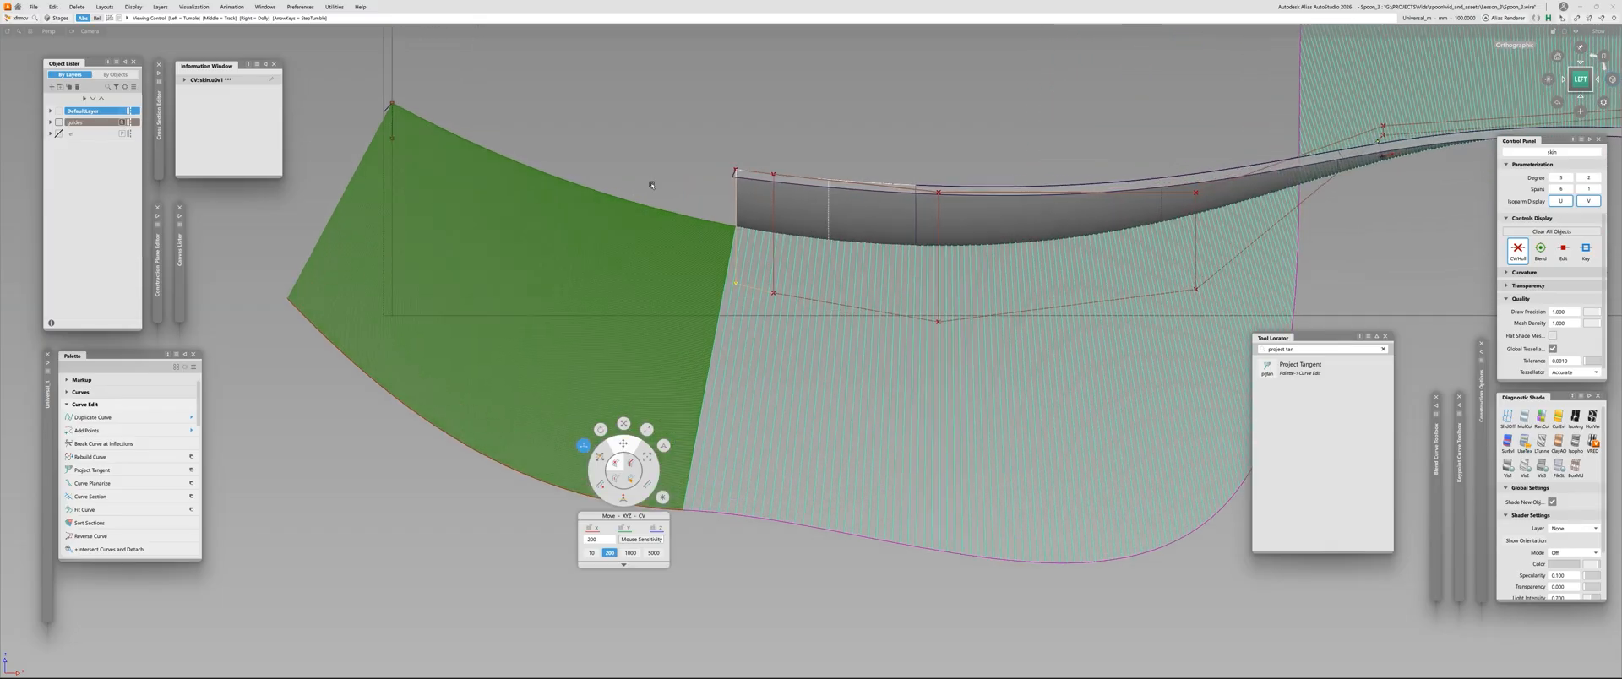
right_click_drag(660, 230, 659, 290, "alt+shift")
middle_click_drag(734, 216, 818, 178, "alt+shift")
right_click_drag(817, 177, 851, 155, "alt+shift")
left_click_drag(851, 156, 750, 231, "alt+shift")
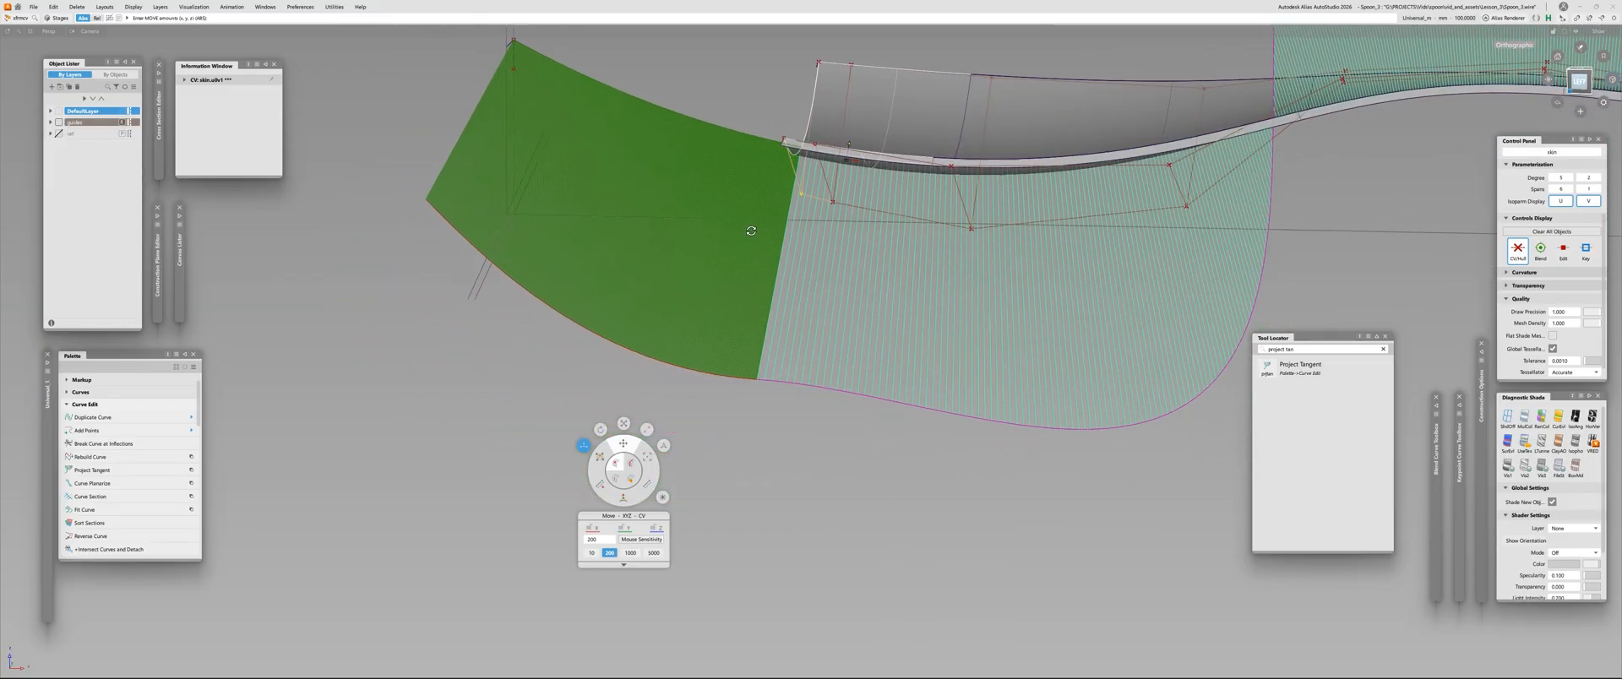
middle_click_drag(749, 231, 725, 300, "alt+shift")
right_click_drag(725, 300, 760, 222, "alt+shift")
left_click_drag(760, 221, 768, 262, "alt+shift")
left_click(784, 171)
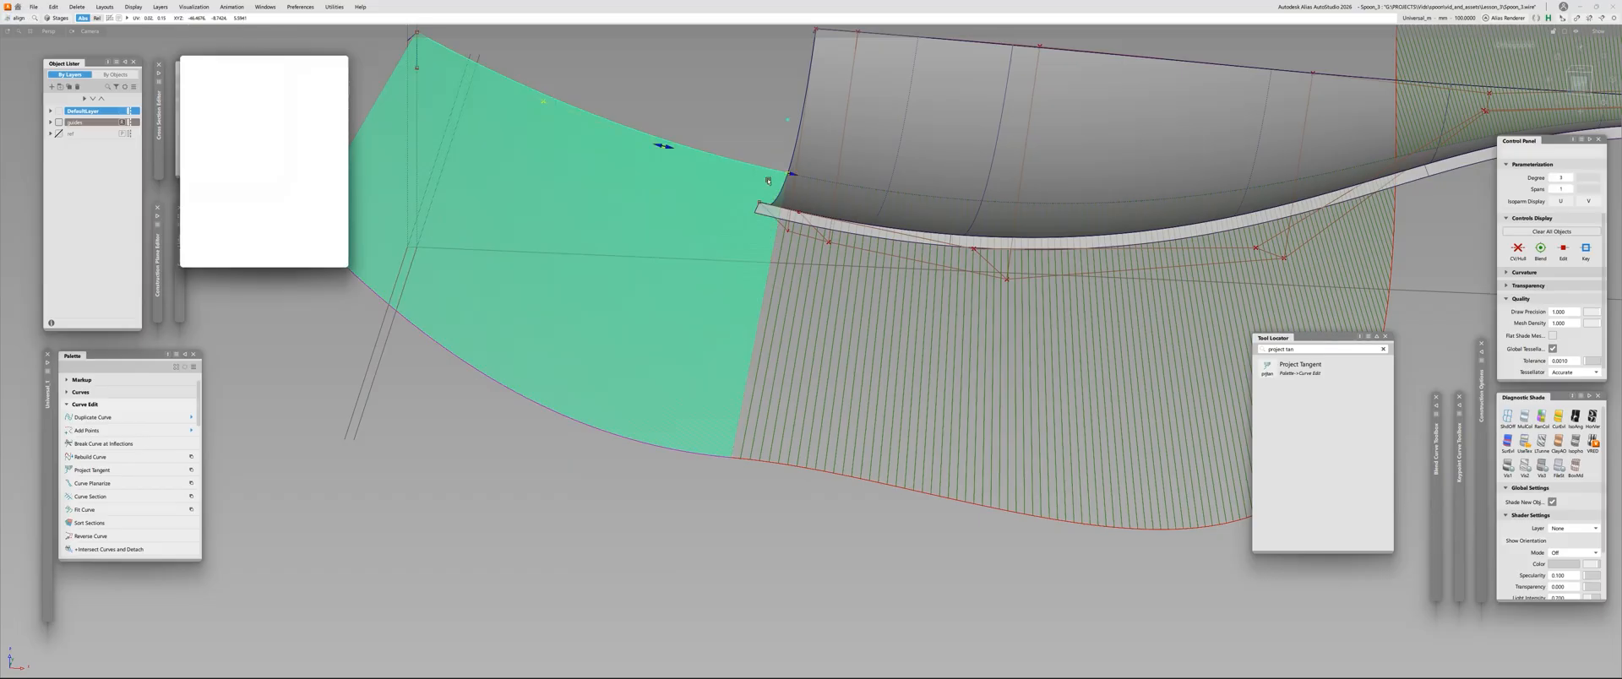
left_click_drag(799, 174, 819, 176)
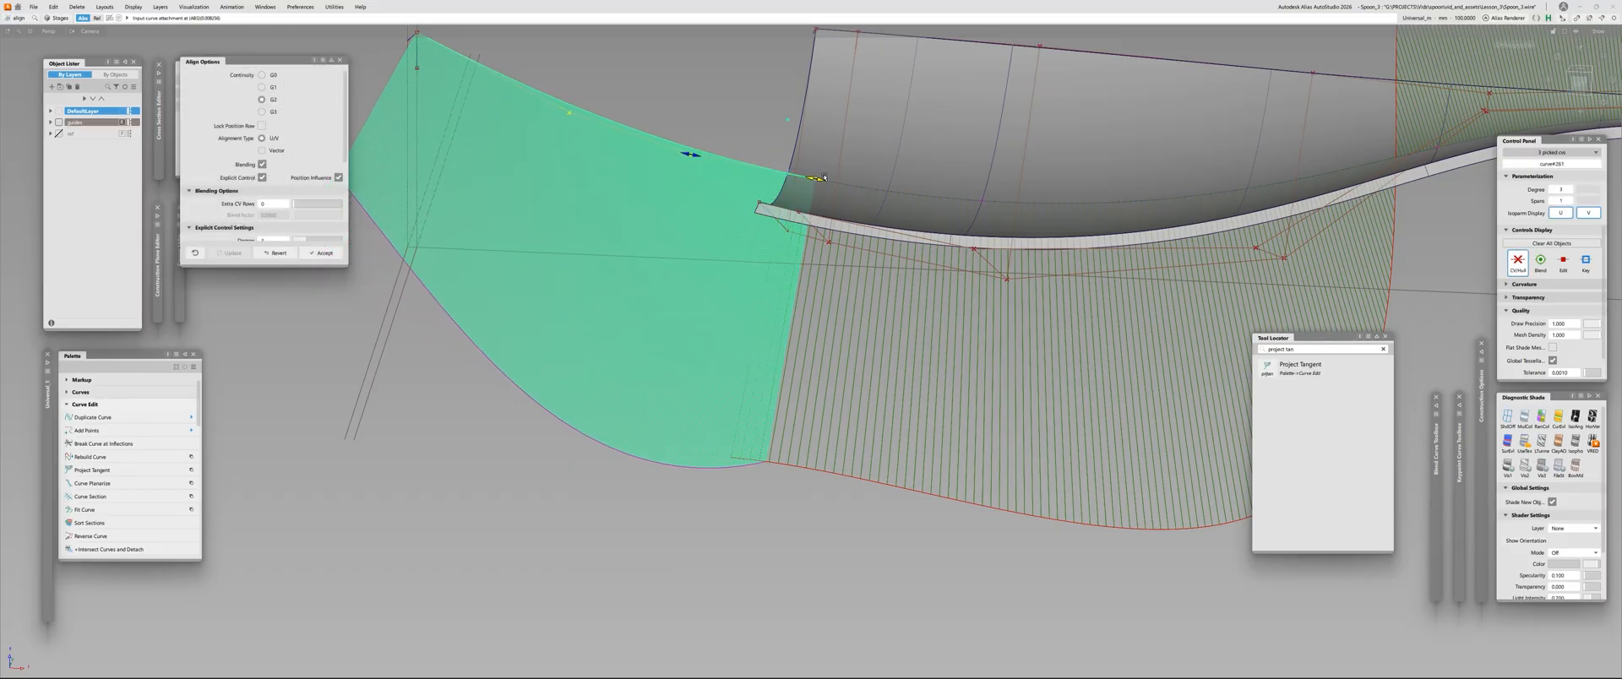
left_click_drag(707, 158, 688, 157)
Examine the comb transition between the tip curve and the skin in the left view
left_click(1579, 82, "alt+shift")
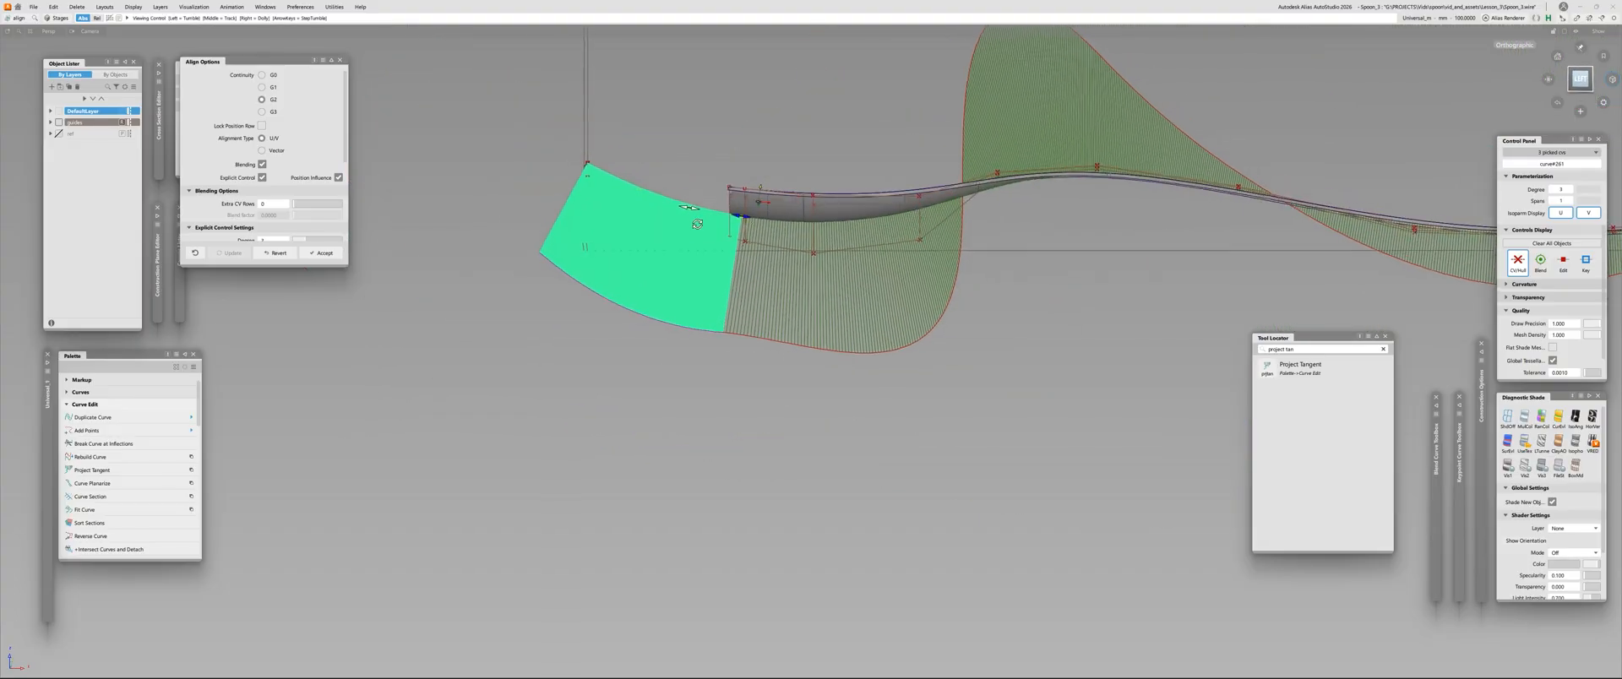
right_click_drag(814, 225, 897, 226, "alt+shift")
left_click_drag(897, 226, 904, 245, "alt+shift")
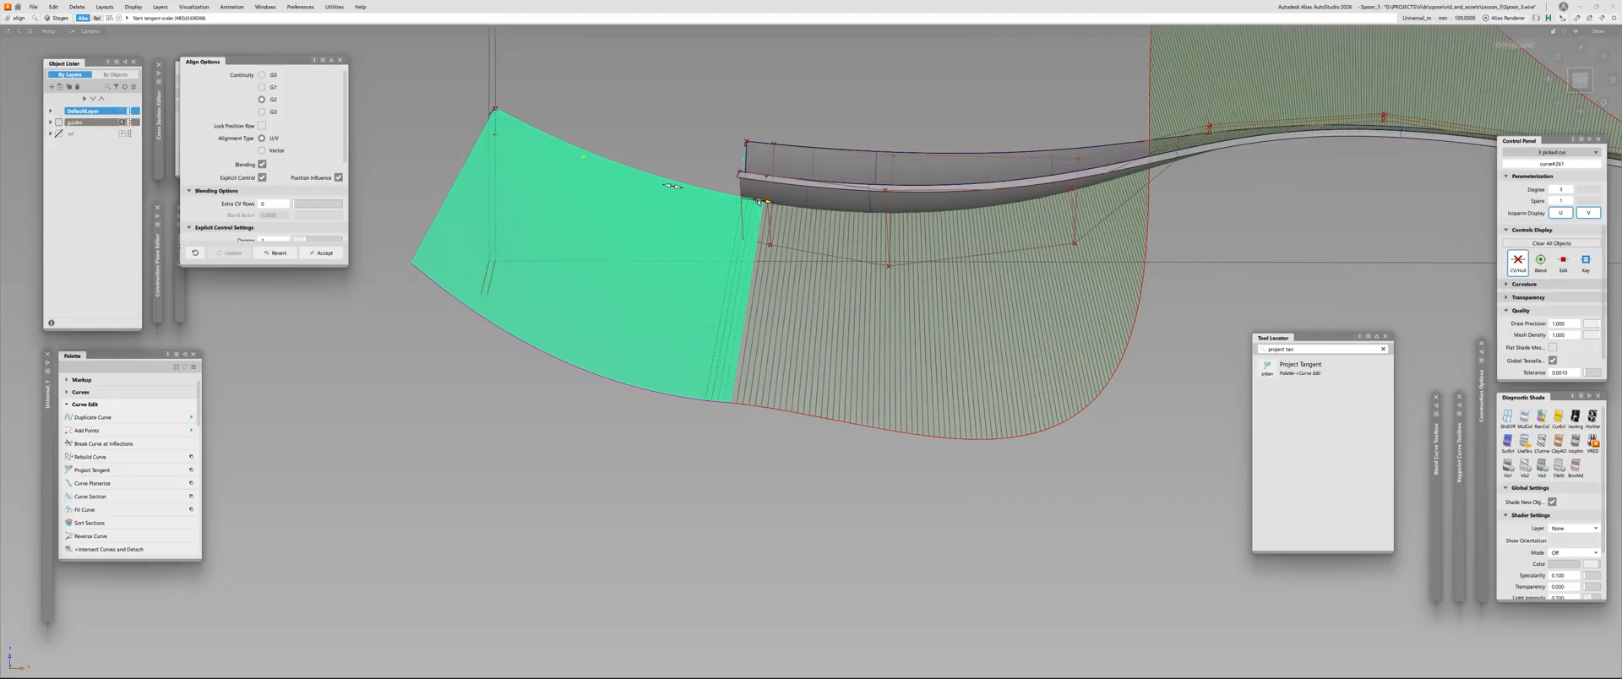
left_click(1579, 80)
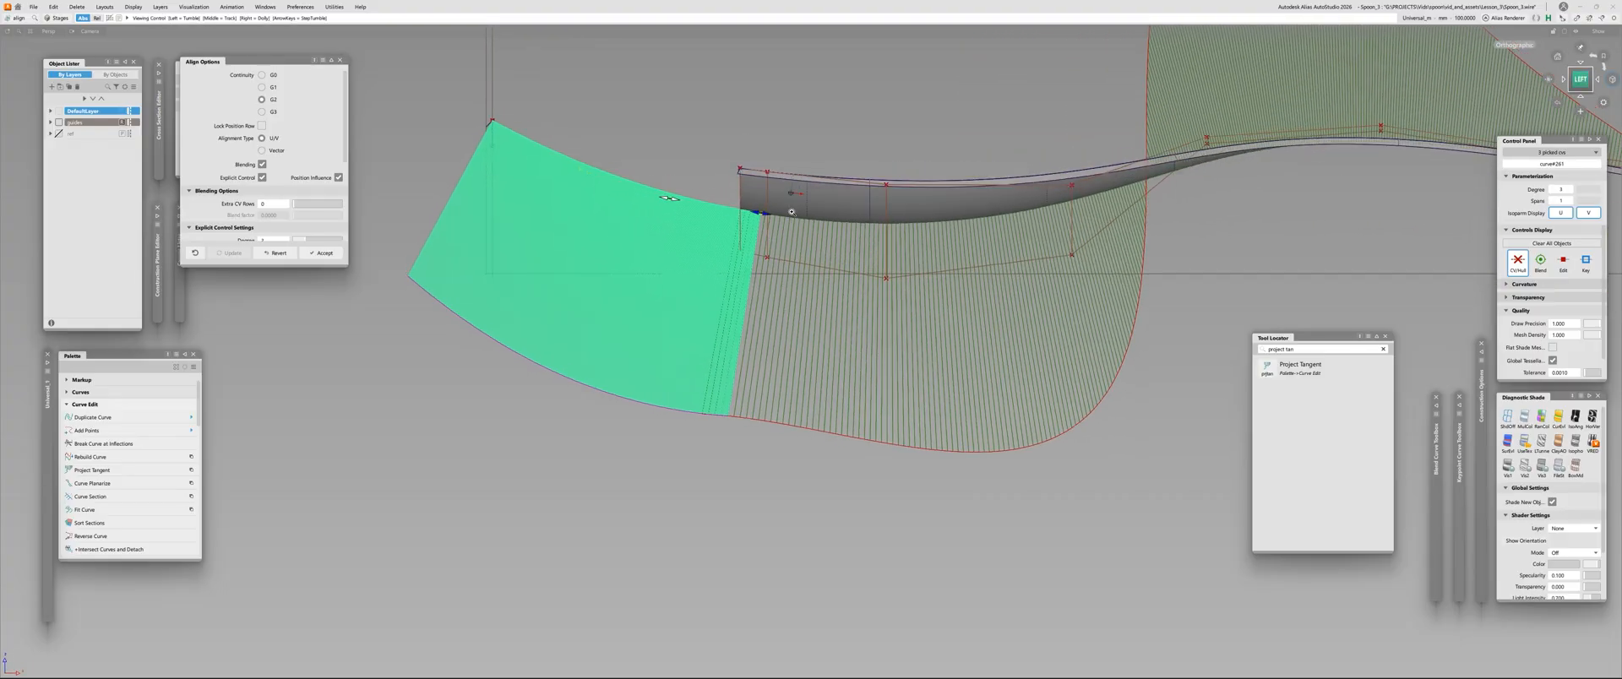
right_click_drag(791, 212, 793, 198, "alt+shift")
right_click_drag(761, 344, 720, 326, "alt+shift")
right_click_drag(754, 259, 773, 253, "alt+shift")
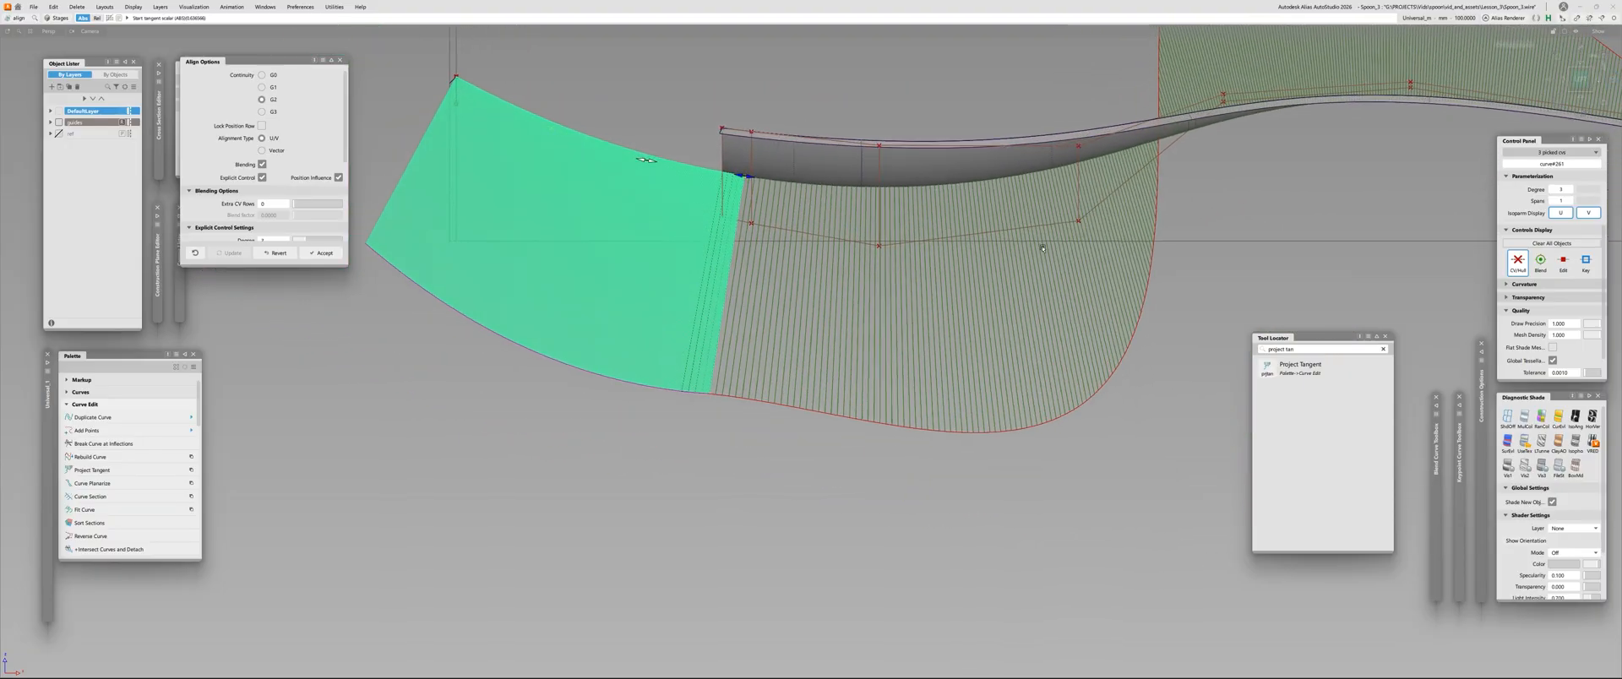
Fine-tune the fourth middle-row CV, followed by the third one, to refine the comb along the bowl
left_click(1079, 222)
key("space")
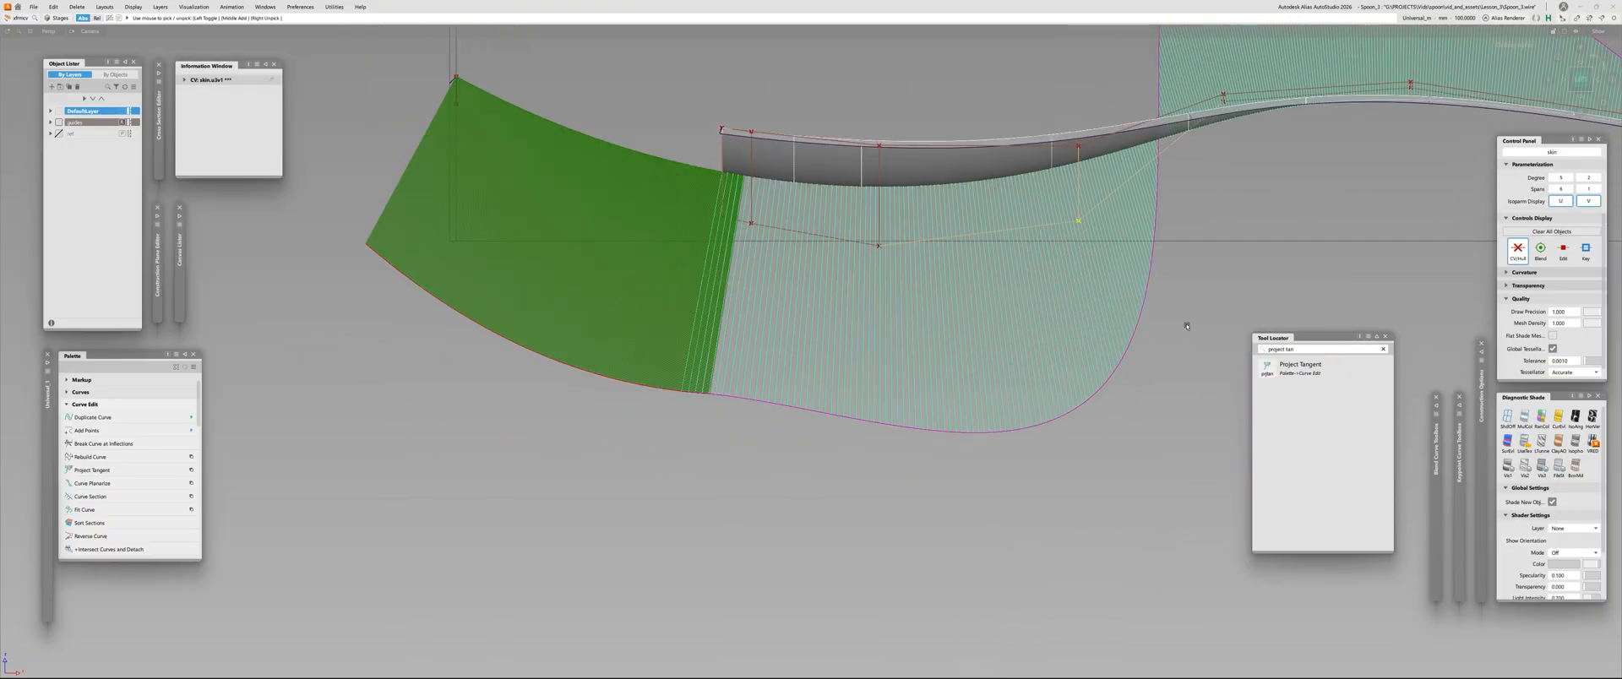
right_click_drag(1124, 495, 1160, 353)
left_click(878, 246)
right_click_drag(784, 465, 753, 550)
right_click_drag(717, 255, 689, 258, "alt+shift")
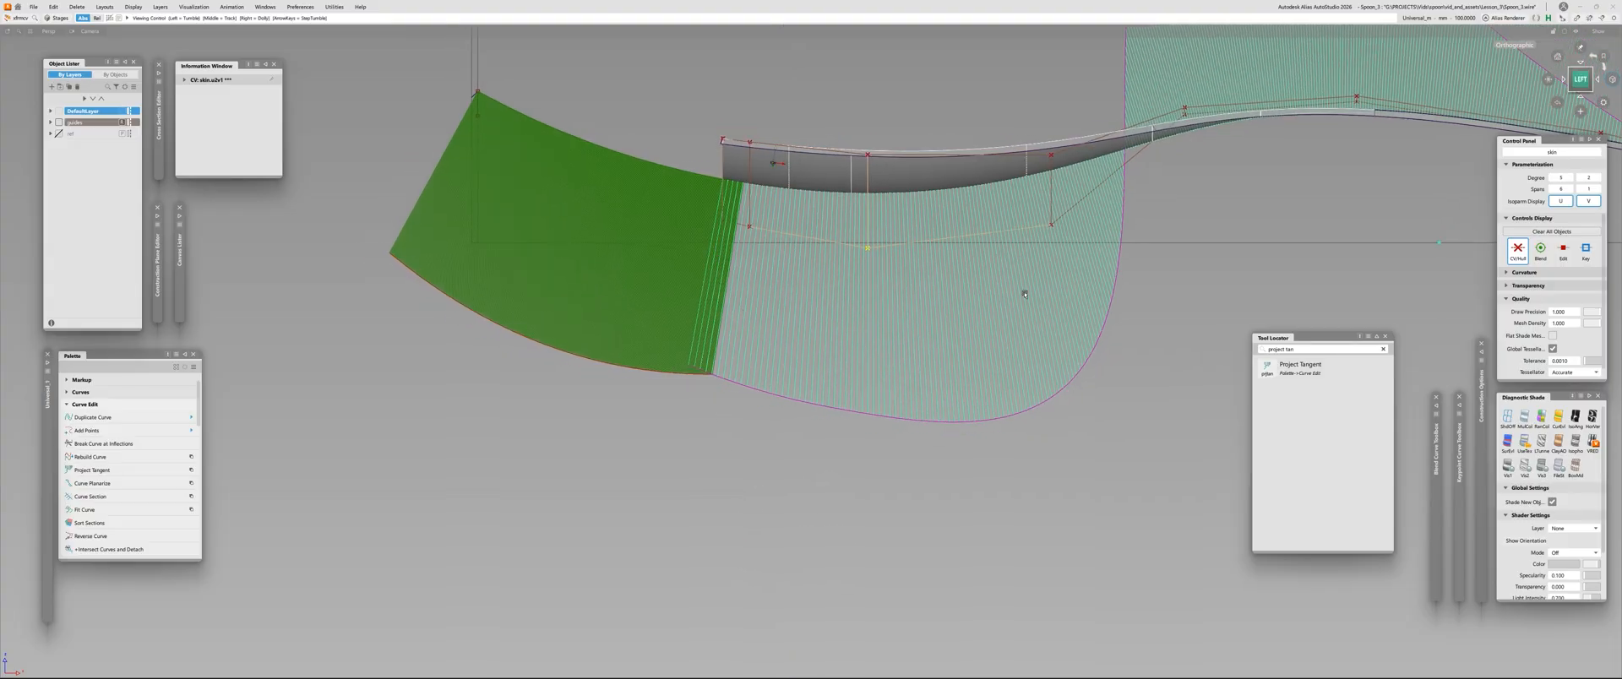
Slide the tip curve's alignment attachment point back to the skin's front edge
right_click_drag(1025, 293, 844, 254, "alt+shift")
left_click_drag(837, 219, 808, 278, "alt+shift")
right_click_drag(807, 279, 912, 262, "alt+shift")
left_click(803, 245)
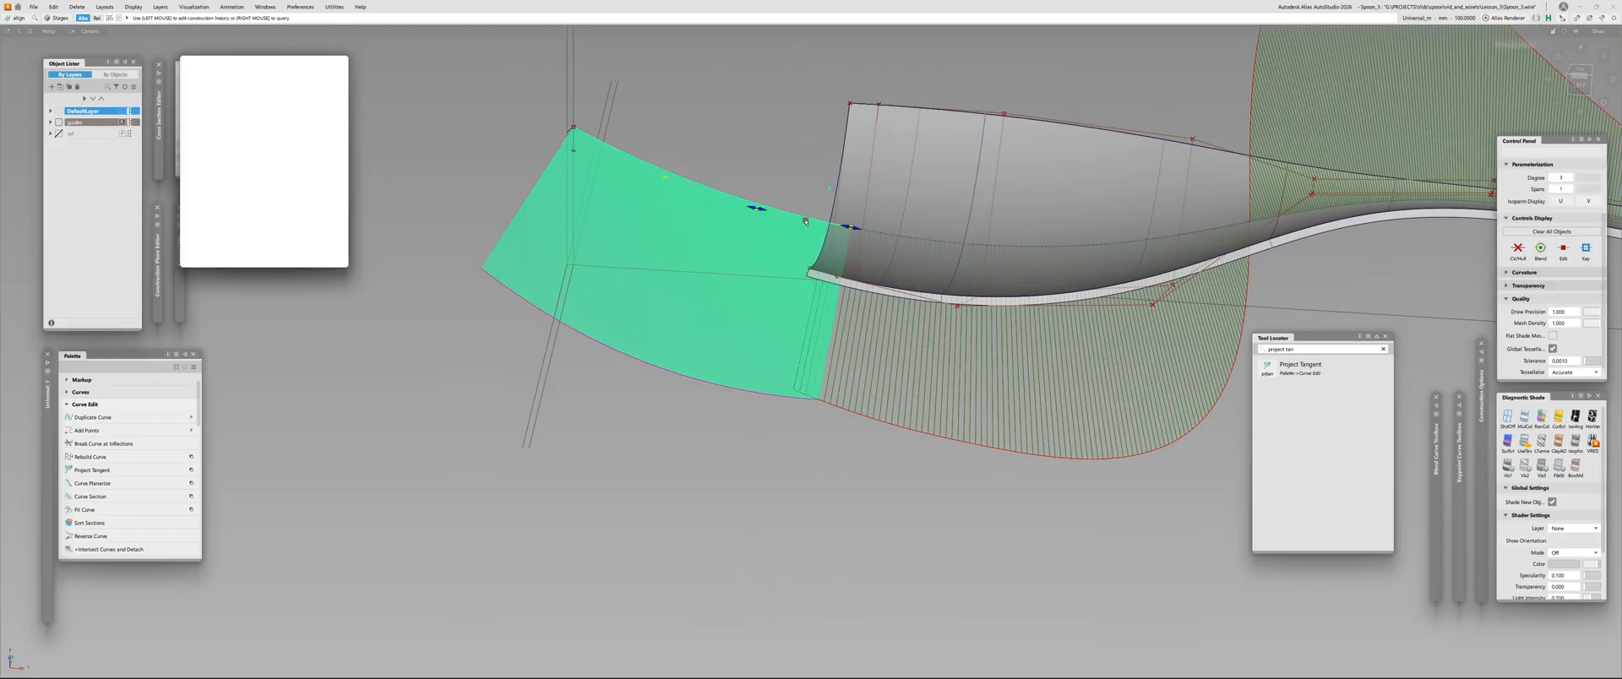
left_click_drag(851, 229, 823, 226)
right_click_drag(938, 278, 836, 296, "alt+shift")
left_click_drag(854, 380, 874, 337, "alt+shift")
left_click(1572, 86)
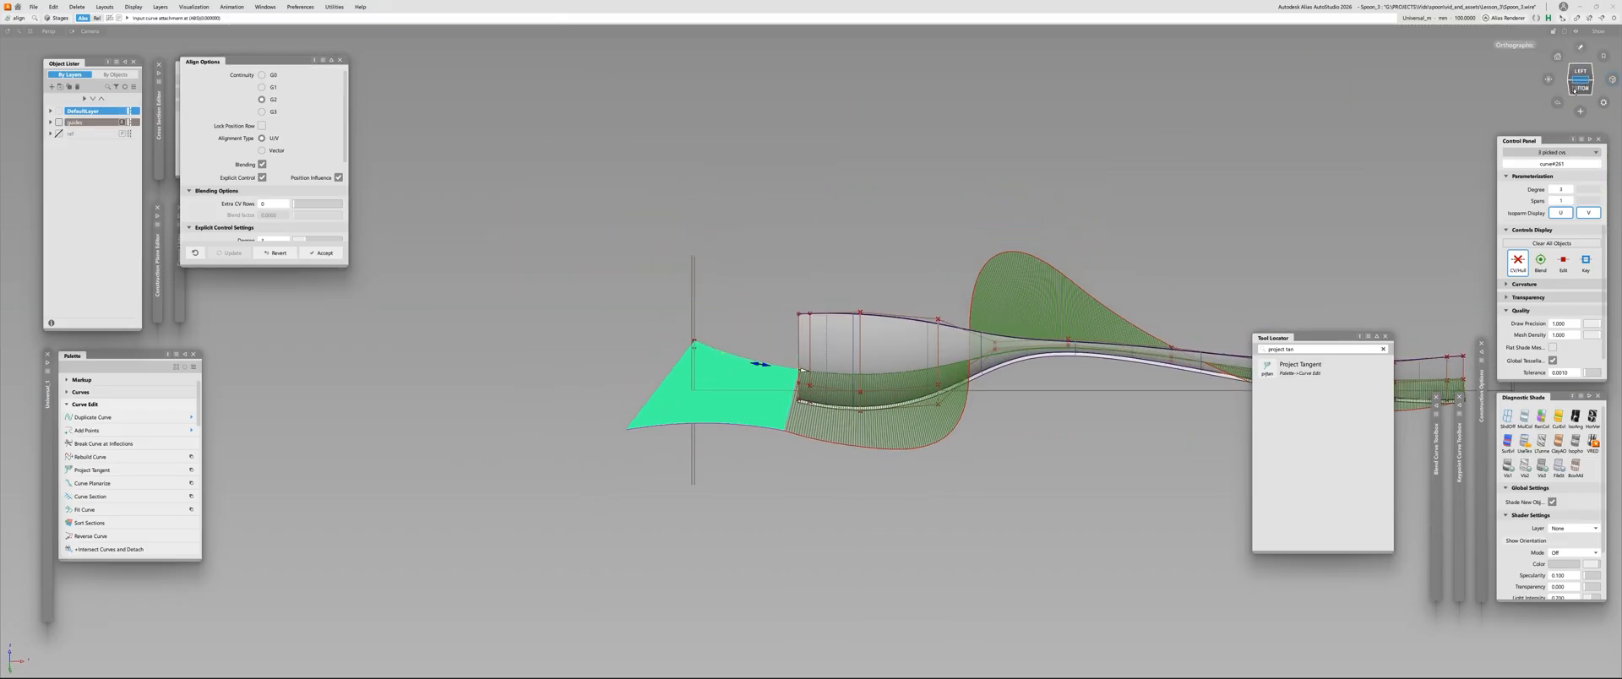
Adjust the start tangent scale of the tip curve's alignment, comparing its comb with the skin's in the left view
right_click_drag(693, 333, 783, 300, "alt+shift")
middle_click_drag(783, 300, 688, 344, "alt+shift")
left_click_drag(631, 230, 623, 230)
right_click_drag(644, 239, 627, 343, "alt+shift")
left_click_drag(628, 343, 663, 361, "alt+shift")
left_click(1580, 82)
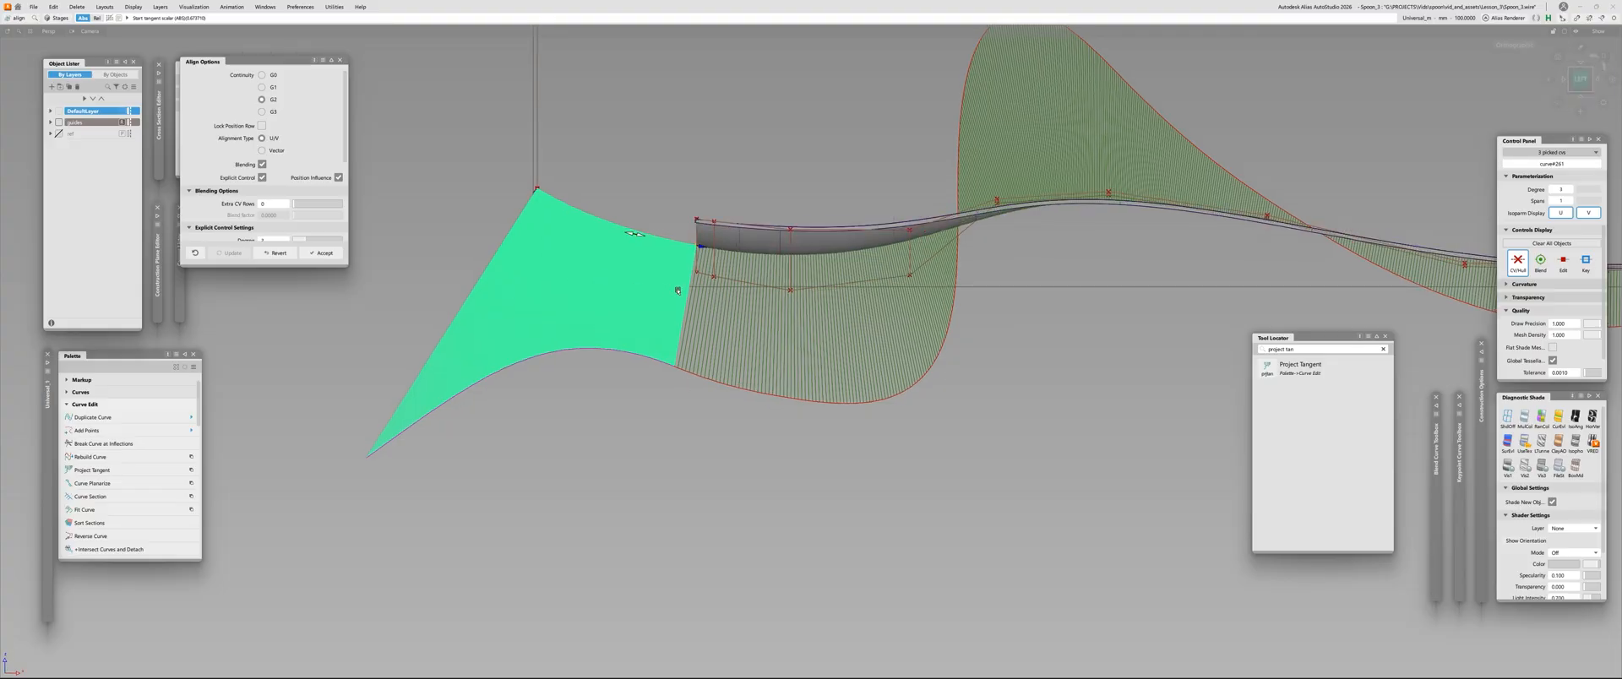
right_click_drag(855, 378, 828, 395, "alt+shift")
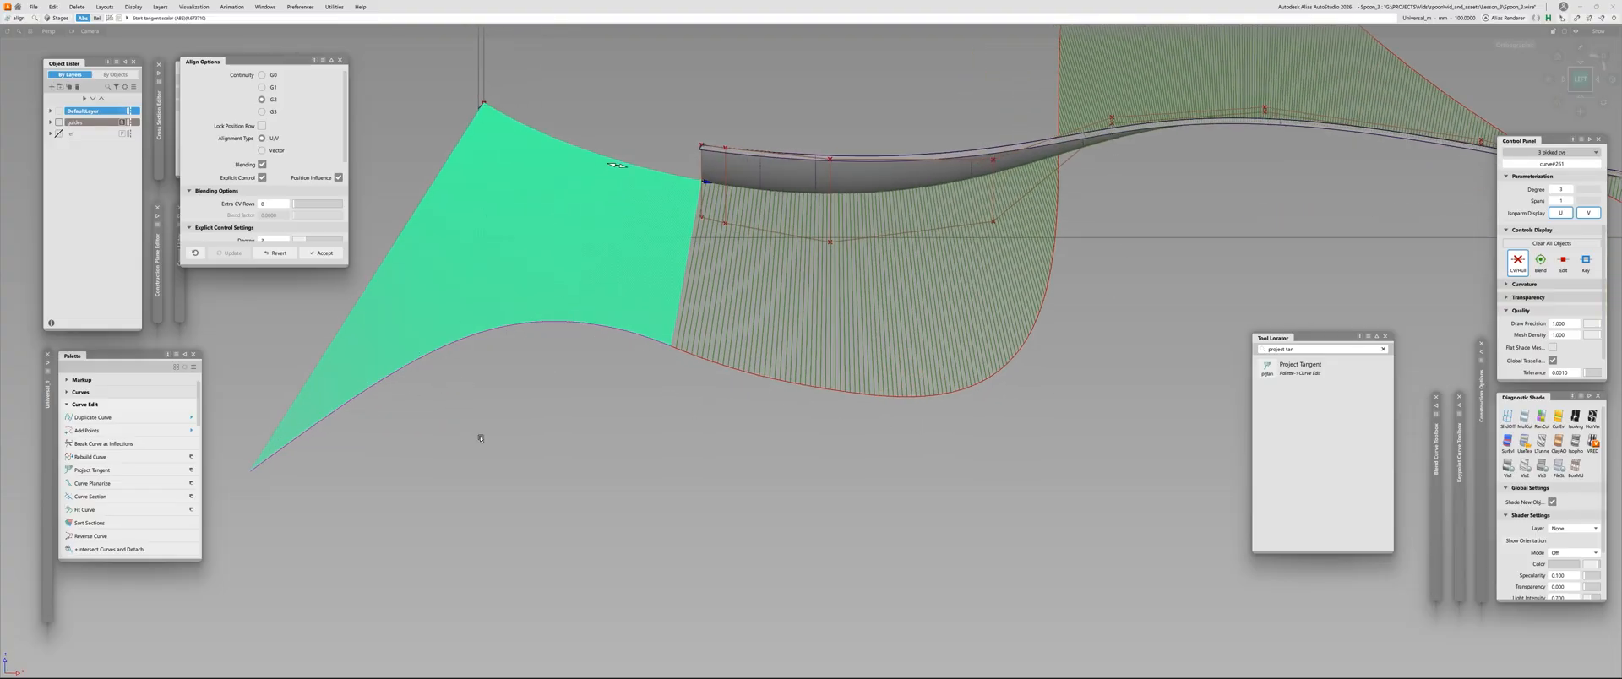
right_click_drag(617, 165, 596, 150, "alt+shift")
left_click_drag(1215, 262, 1194, 282, "ctrl+shift")
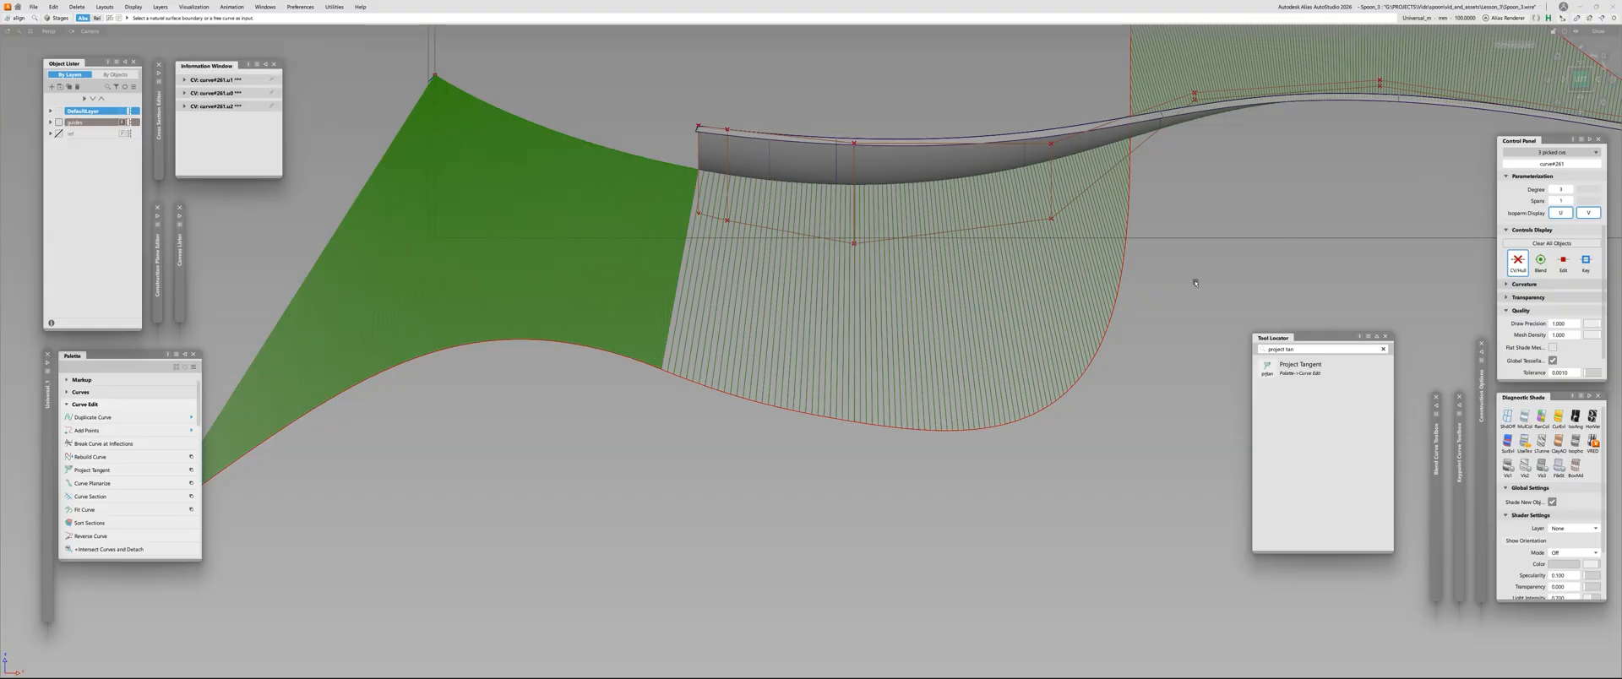
Lower the third middle-row CV slightly and nudge the fourth one to smooth the skin's comb
left_click(1194, 282)
left_click_drag(805, 209, 989, 351)
middle_click_drag(877, 313, 872, 294, "ctrl+shift")
left_click(872, 294)
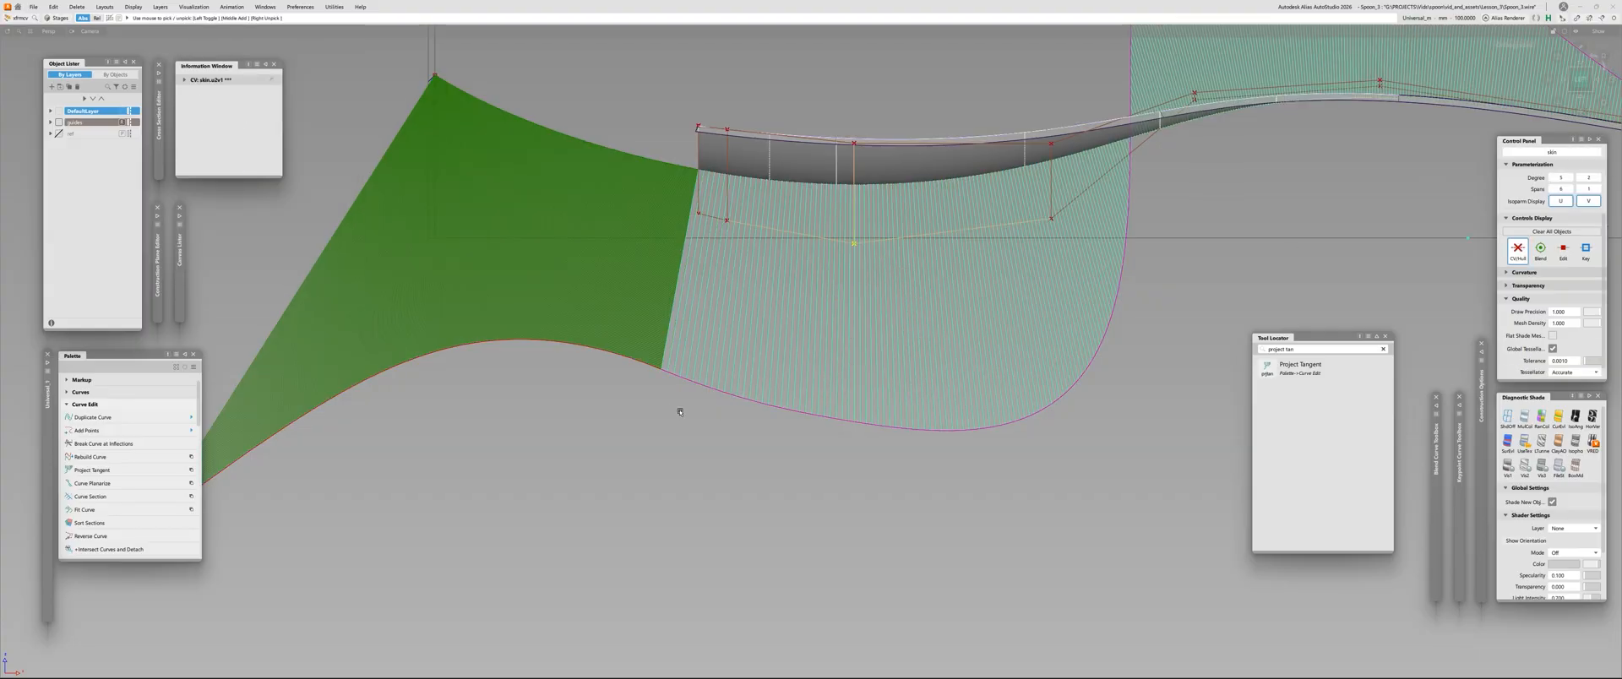
right_click_drag(670, 411, 666, 425)
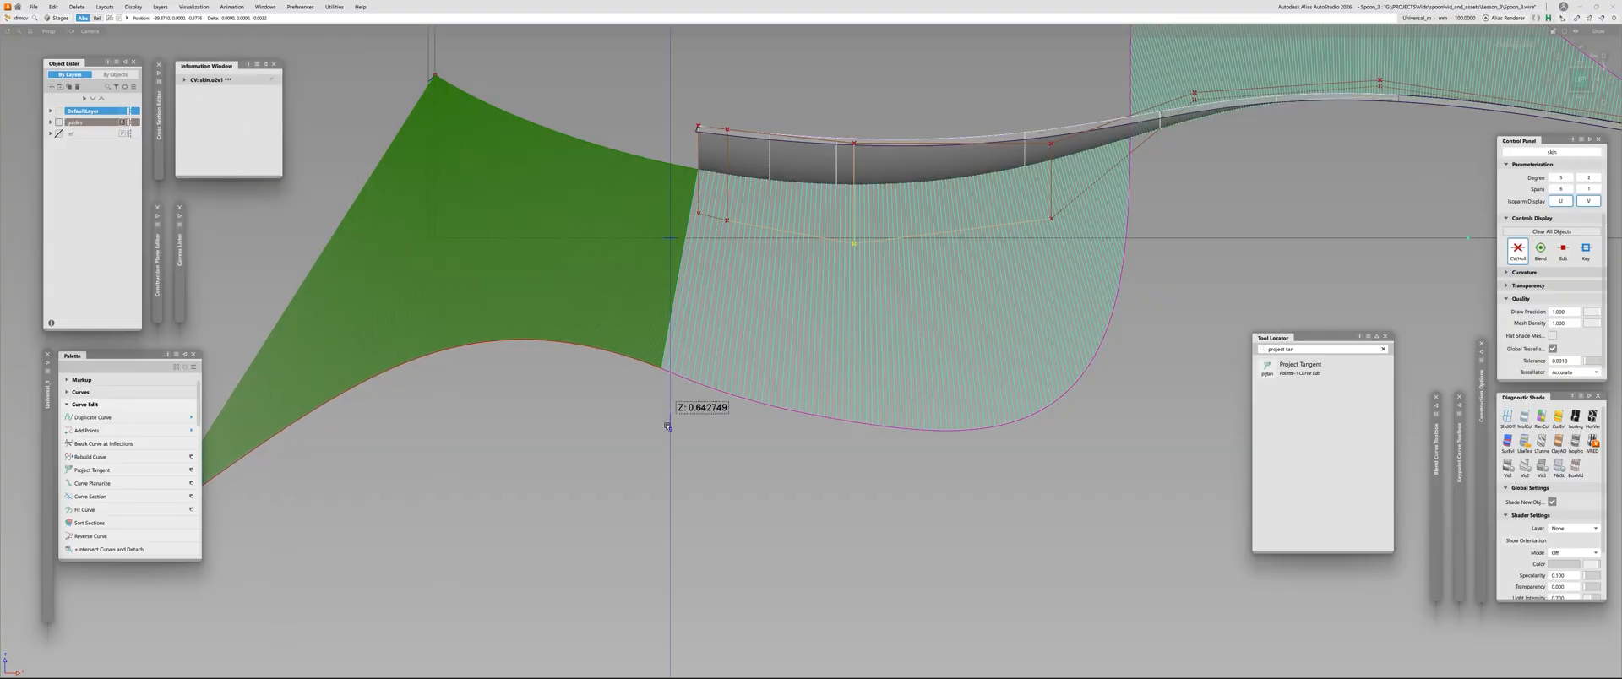
left_click(1052, 218)
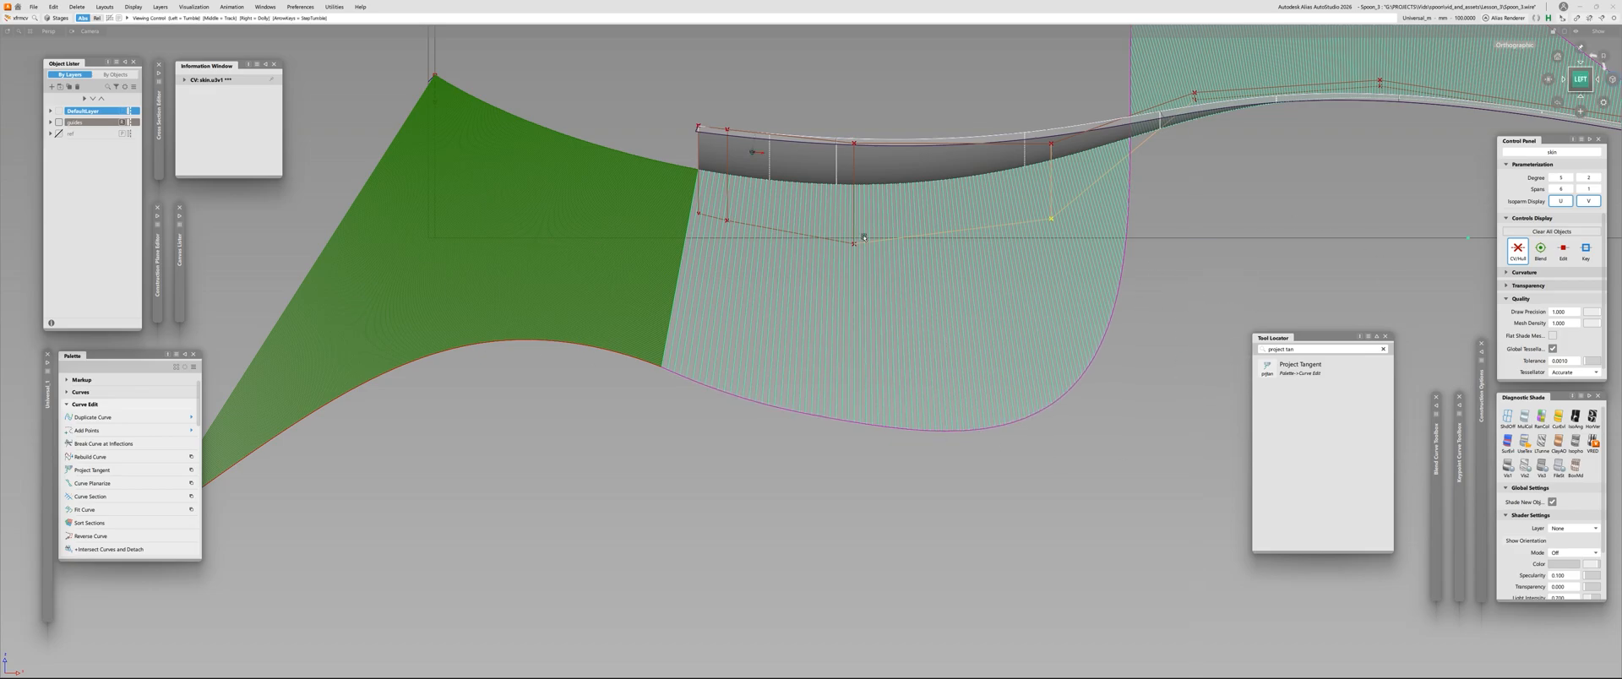
right_click_drag(1295, 222, 1343, 232, "ctrl+shift")
Readjust the third middle-row CV to smooth the comb behind the front edge
left_click(689, 221)
right_click_drag(726, 254, 716, 327, "ctrl+shift")
right_click_drag(673, 407, 667, 435)
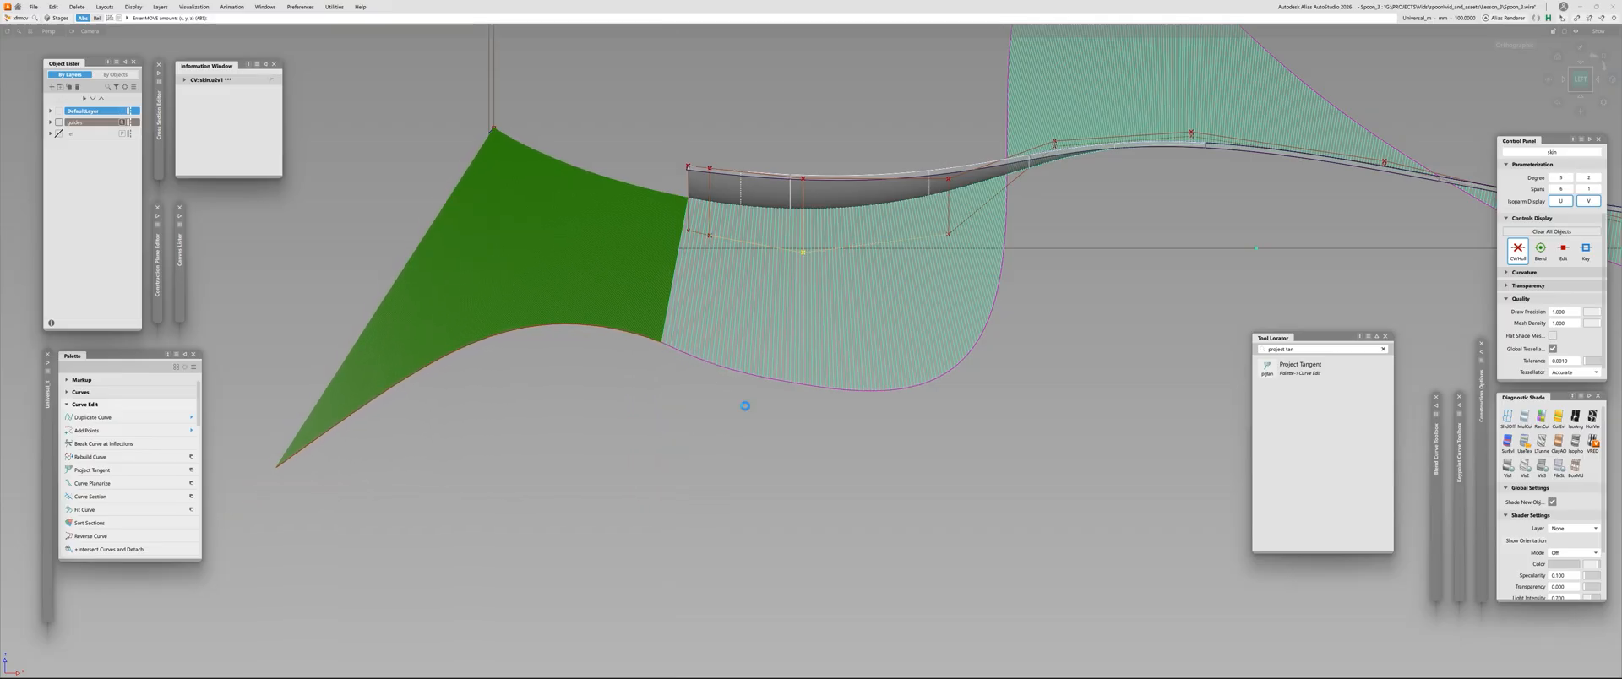
mouse_move(745, 405)
right_mouse_down()
mouse_move(751, 444)
mouse_move(752, 408)
right_mouse_up()
Shift the fourth middle-row CV slightly along Z and lower the third one a touch to refine the comb's bulge
right_click_drag(994, 267, 1013, 384)
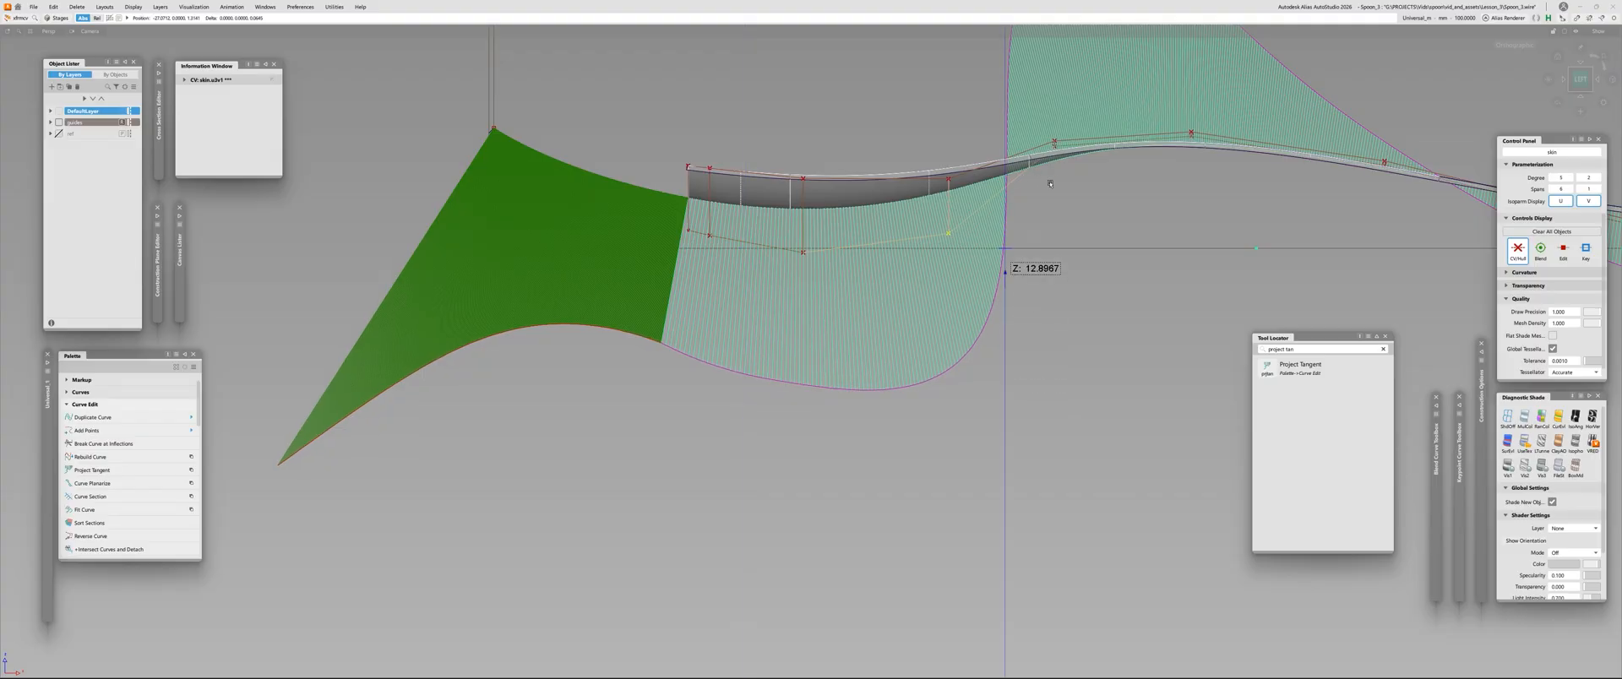
right_click_drag(1061, 166, 1000, 457)
right_click_drag(884, 380, 950, 320, "alt+shift")
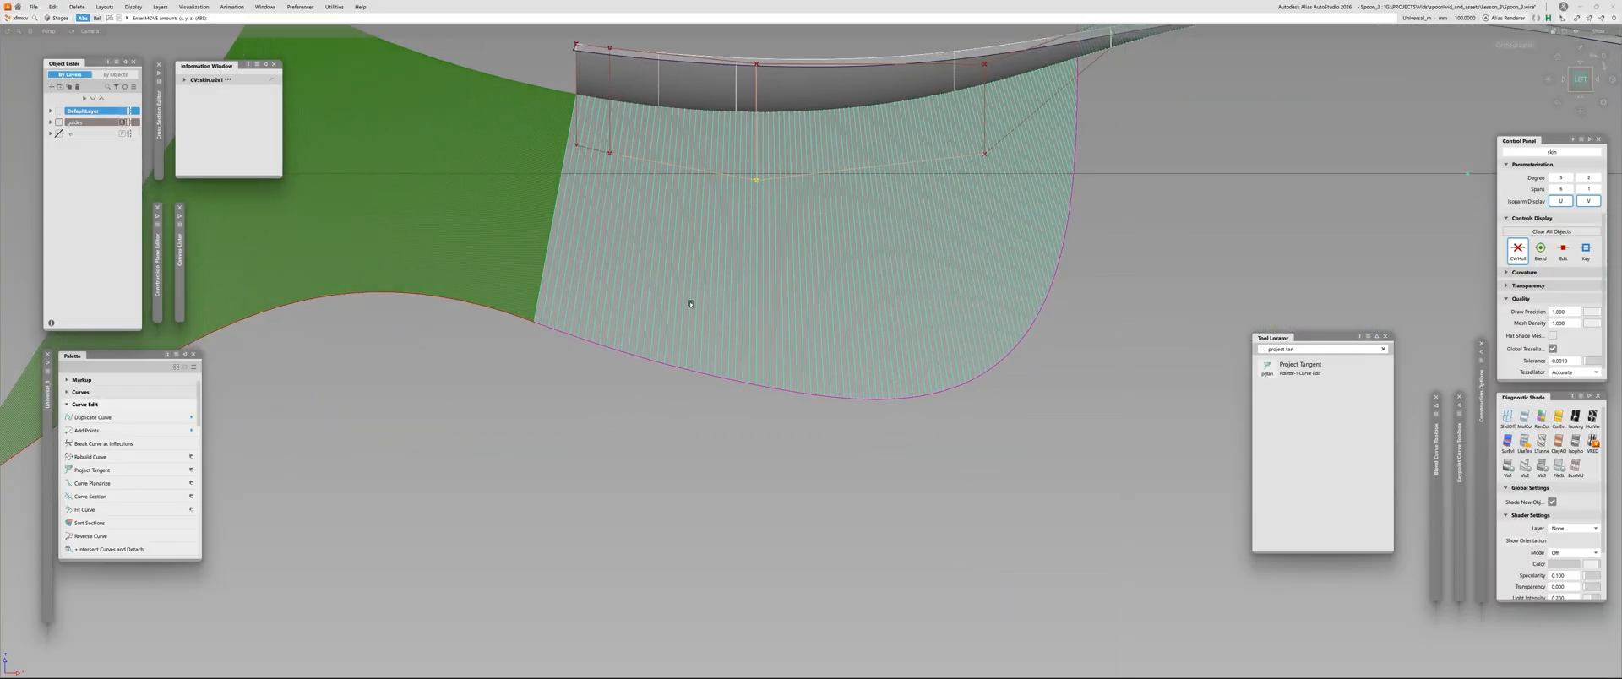
right_click_drag(651, 402, 654, 428)
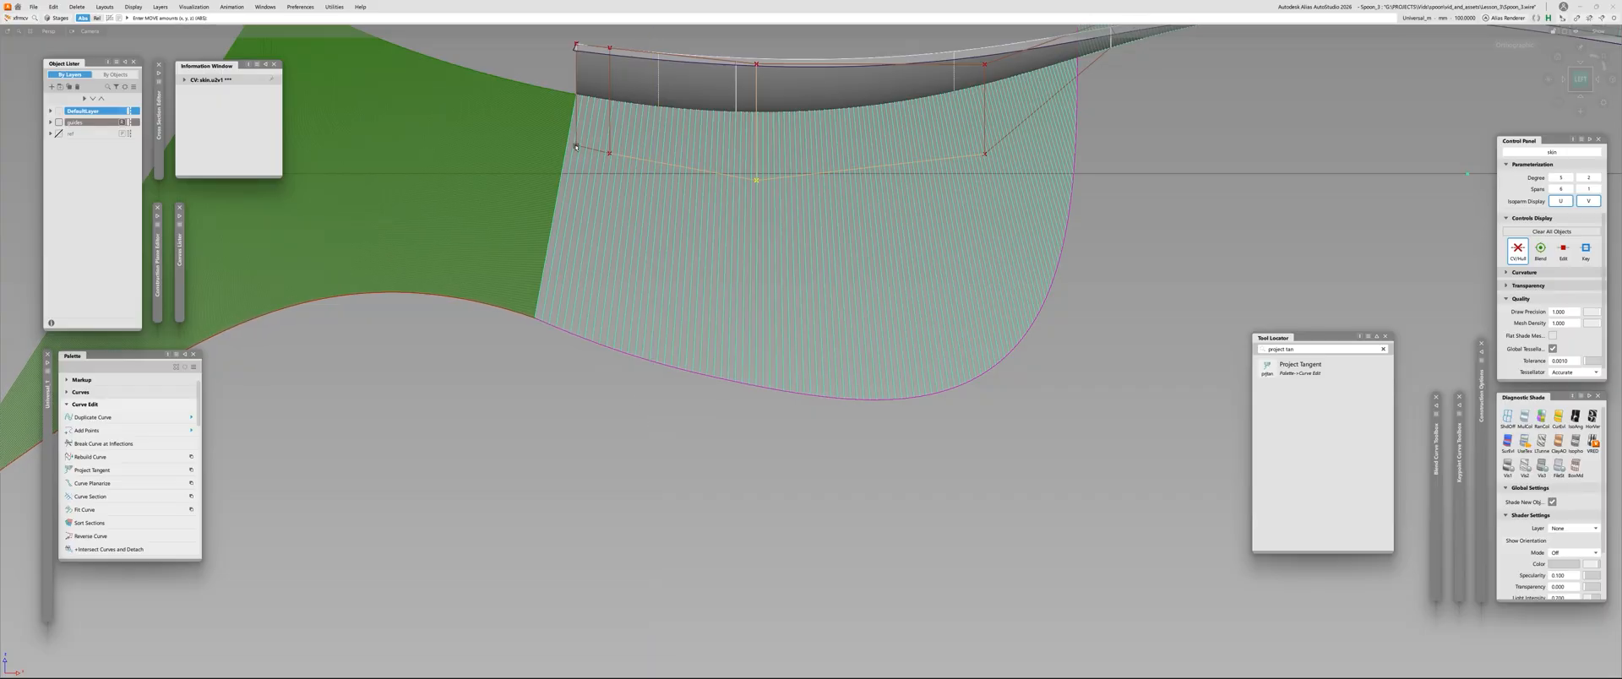
Fine-tune the aligned tip curve's tangent handle and check its comb's flow into the skin's comb
left_click(576, 147)
middle_click_drag(522, 226, 650, 294, "alt+shift")
left_click(657, 153)
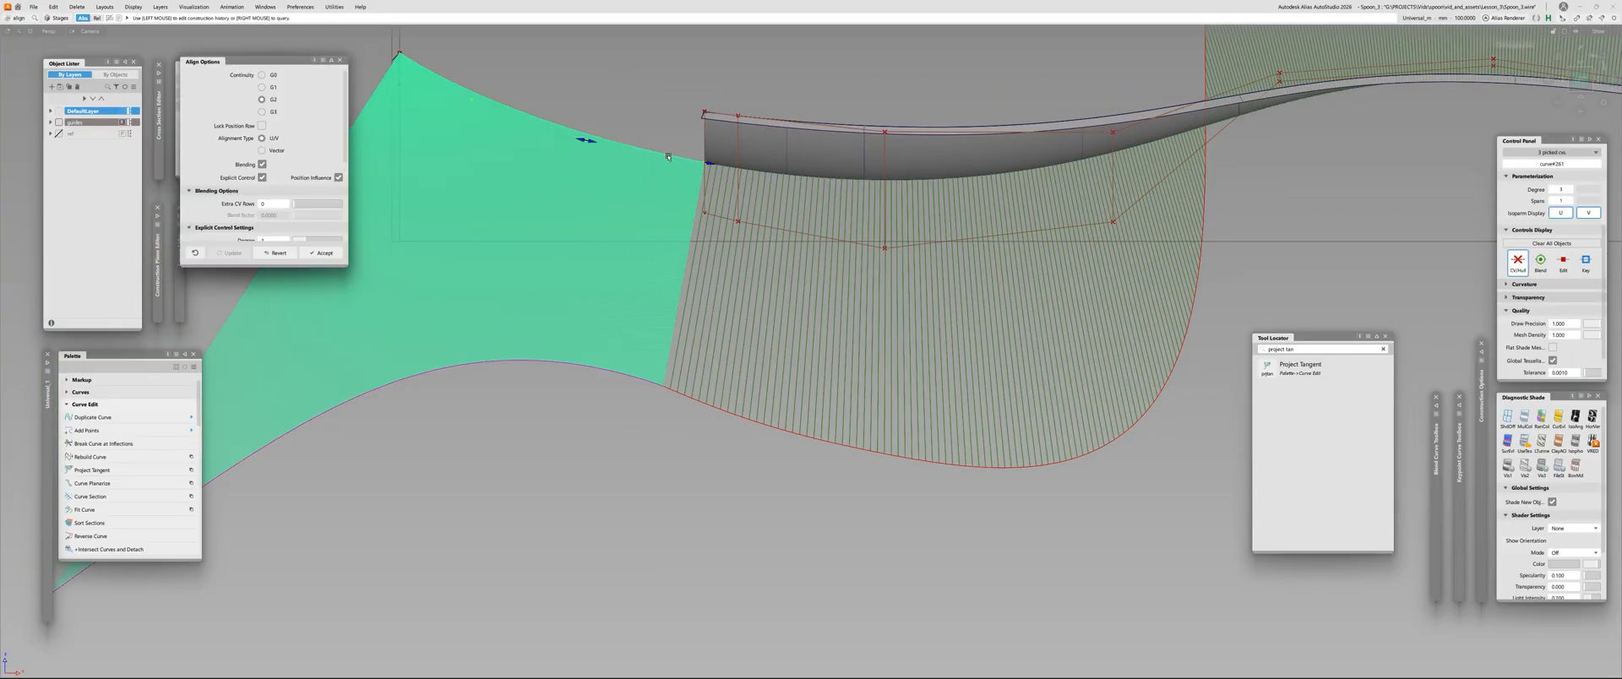
left_click_drag(589, 143, 590, 142)
mouse_move(641, 212)
right_mouse_down("alt+shift")
mouse_move(560, 259)
mouse_move(638, 212)
right_mouse_up("alt+shift")
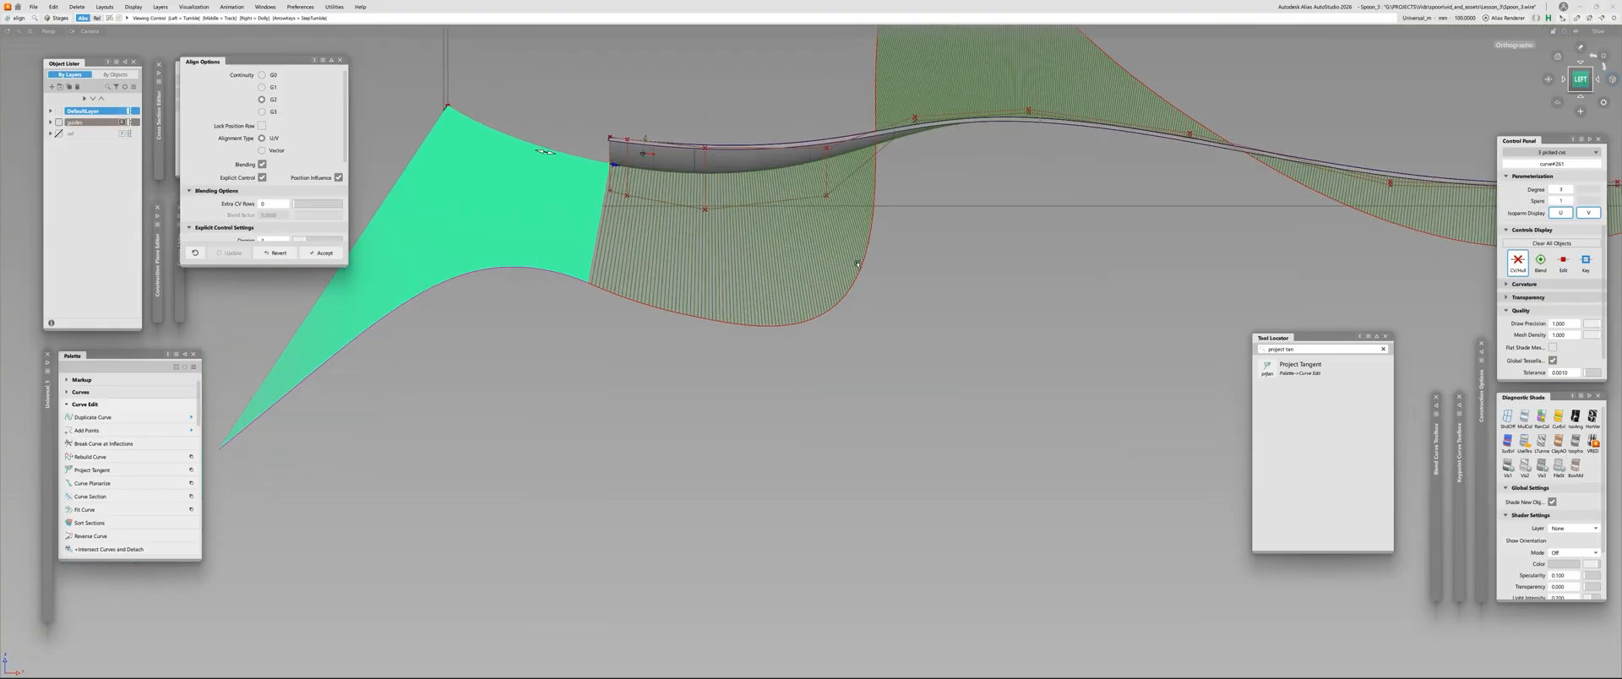
middle_click_drag(670, 344, 719, 387, "alt+shift")
left_click(720, 389)
right_click_drag(705, 367, 667, 349, "alt+shift")
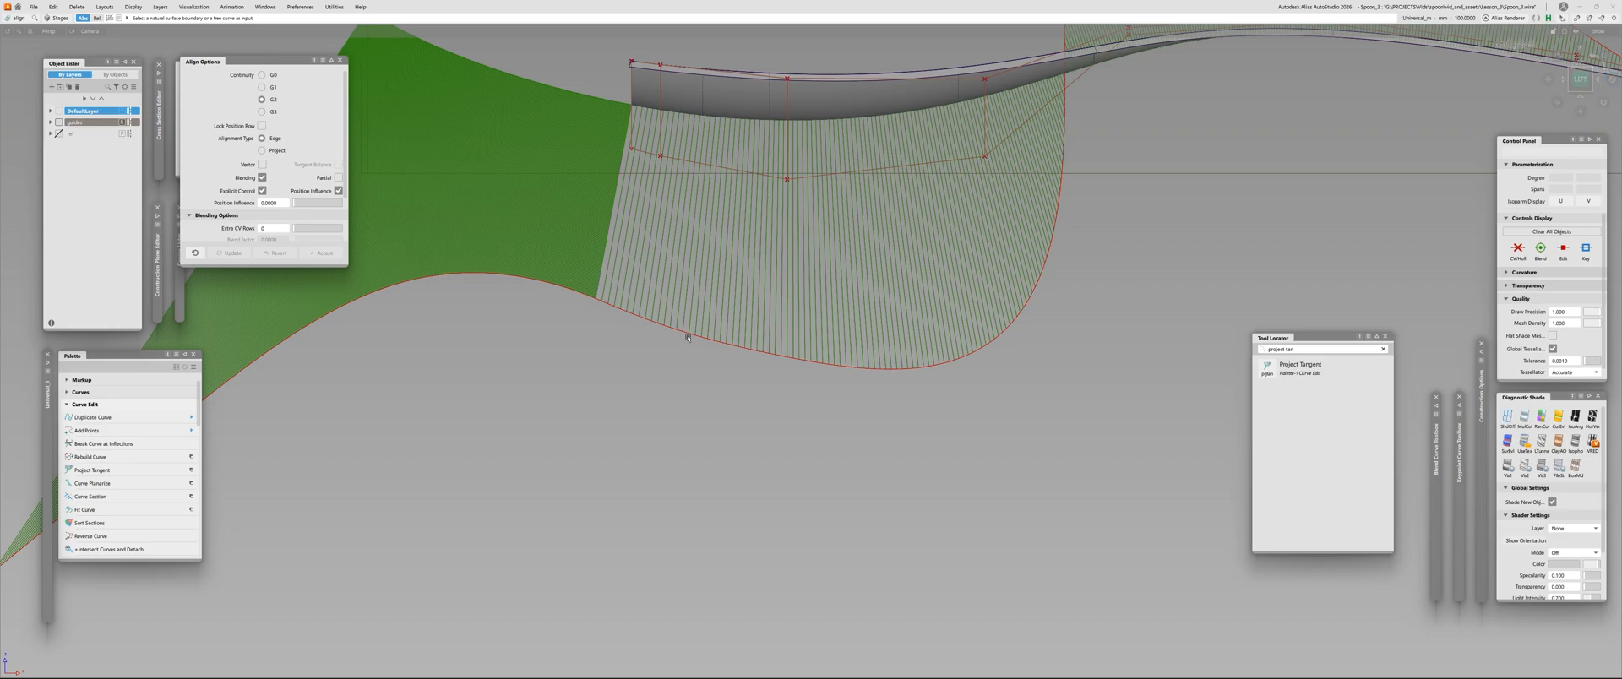
Raise the second middle-row CV slightly to refine the comb just behind the front edge
left_click_drag(706, 301, 698, 203, "ctrl+shift")
left_click(661, 156)
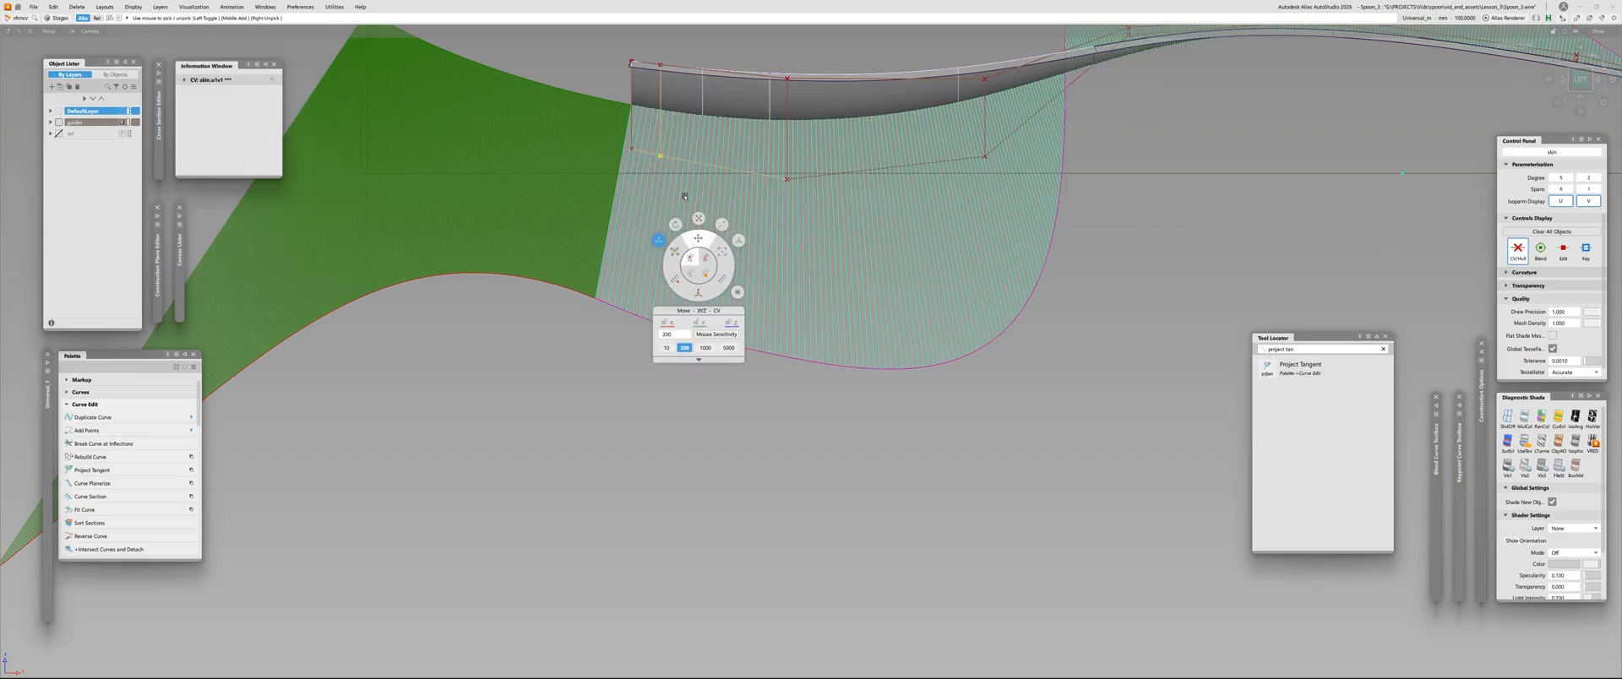
right_click_drag(561, 335, 563, 324)
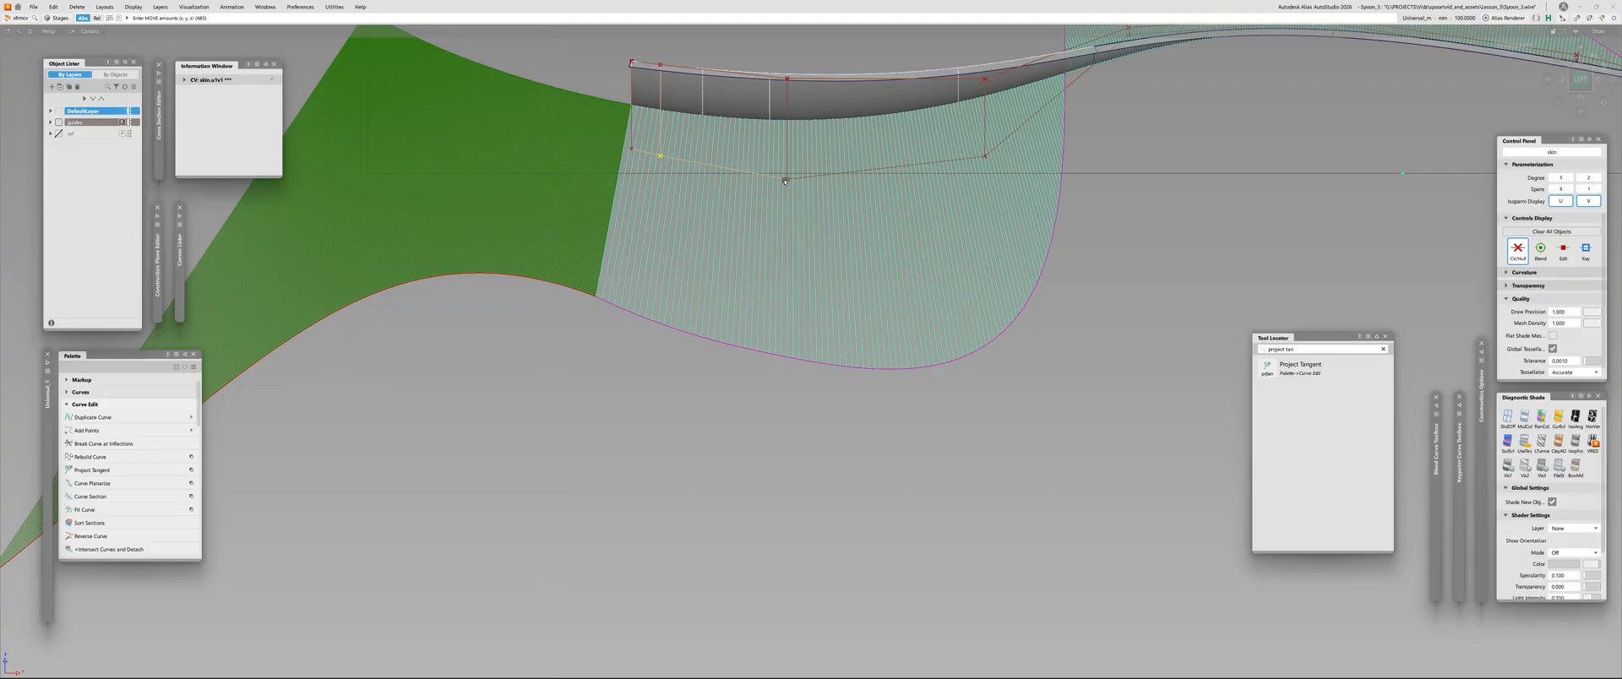
Recheck the third middle-row CV and nudge the second one slightly to refine the comb behind the front edge
left_click(785, 181)
right_click_drag(699, 337, 800, 321)
right_click_drag(800, 322, 833, 258, "alt+shift")
middle_click_drag(833, 259, 741, 307, "alt+shift")
right_click_drag(742, 308, 751, 306)
left_click(605, 226)
right_click_drag(542, 365, 545, 360)
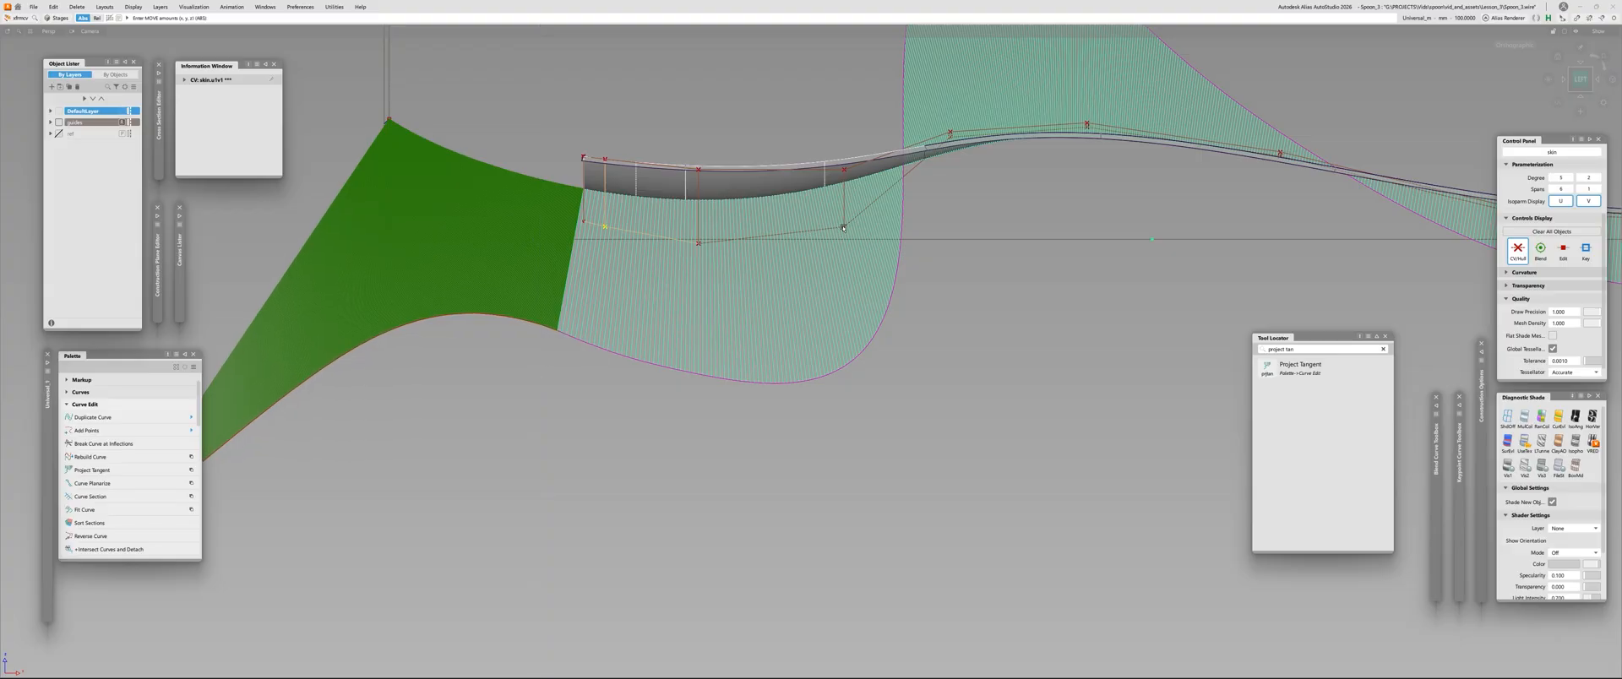
Lower the fourth middle-row CV slightly to refine the comb's bulge at the neck end of the bowl
left_click(843, 228)
right_click_drag(958, 240, 877, 503)
right_click_drag(916, 334, 927, 290, "alt+shift")
middle_click_drag(926, 290, 1006, 318, "alt+shift")
right_click_drag(1016, 309, 1013, 373)
middle_click_drag(597, 229, 724, 252, "alt+shift")
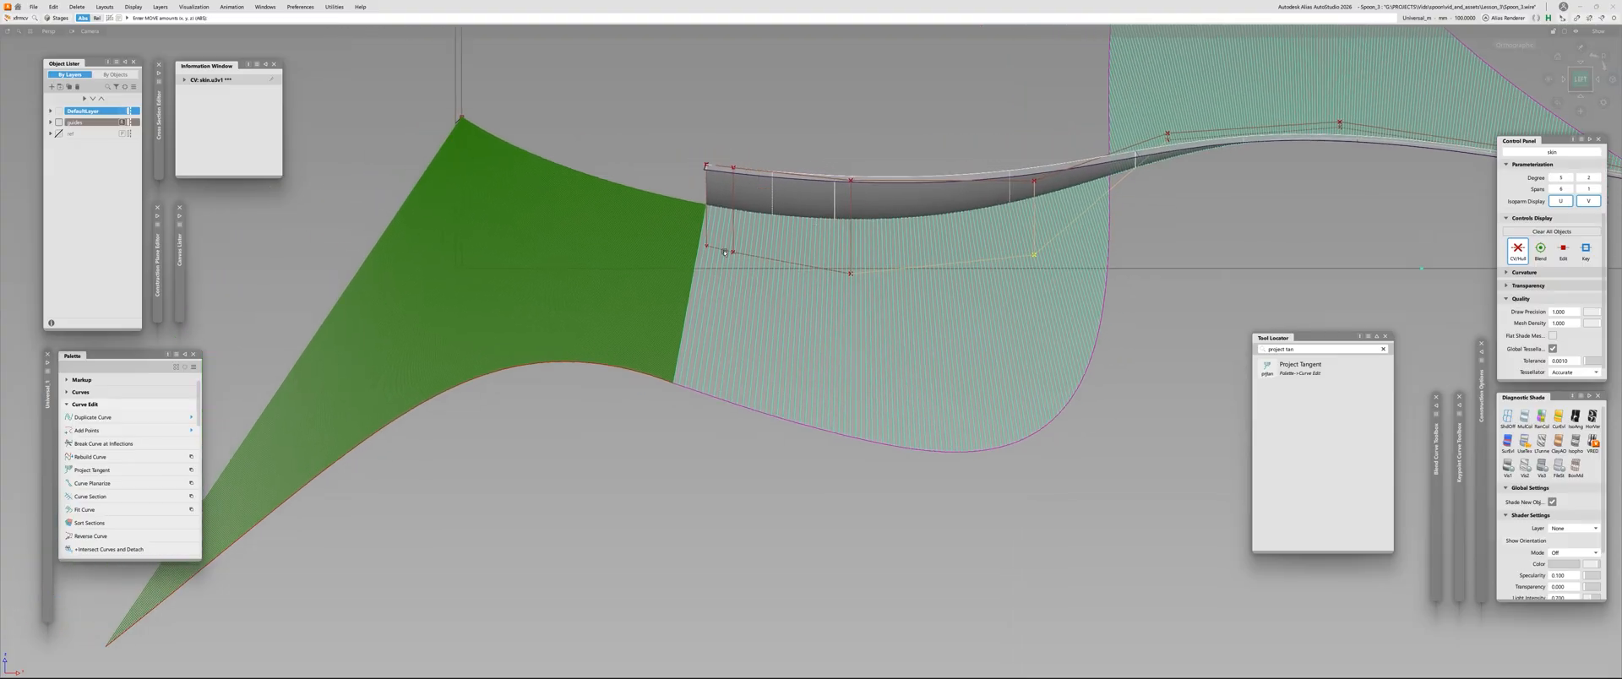
Fine-tune the first middle-row CV on the skin's front edge, undoing the first attempt
left_click(706, 247)
right_click_drag(601, 391, 676, 349)
key("ctrl+z")
middle_click_drag(675, 348, 603, 349, "alt+shift")
right_click_drag(559, 405, 557, 441)
right_click_drag(739, 304, 752, 218, "alt+shift")
Nudge the third middle-row CV and lower the fourth one slightly to even out the comb
left_click(743, 220)
mouse_move(605, 372)
right_mouse_down()
mouse_move(605, 385)
mouse_move(586, 372)
right_mouse_up()
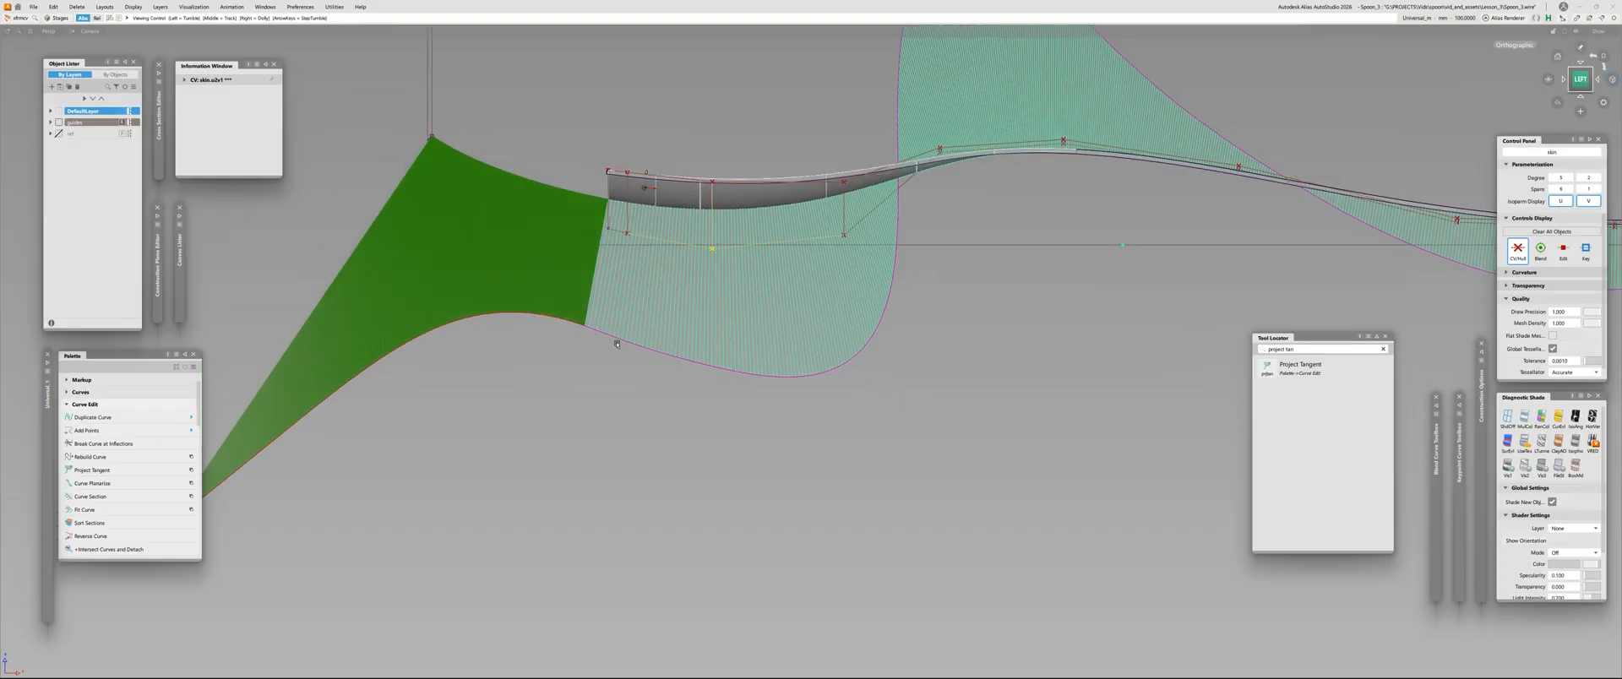
middle_click_drag(586, 372, 543, 387, "alt+shift")
right_click_drag(542, 387, 575, 385, "alt+shift")
right_click_drag(655, 357, 743, 305, "alt+shift")
middle_click_drag(743, 305, 820, 305, "alt+shift")
left_click(941, 227)
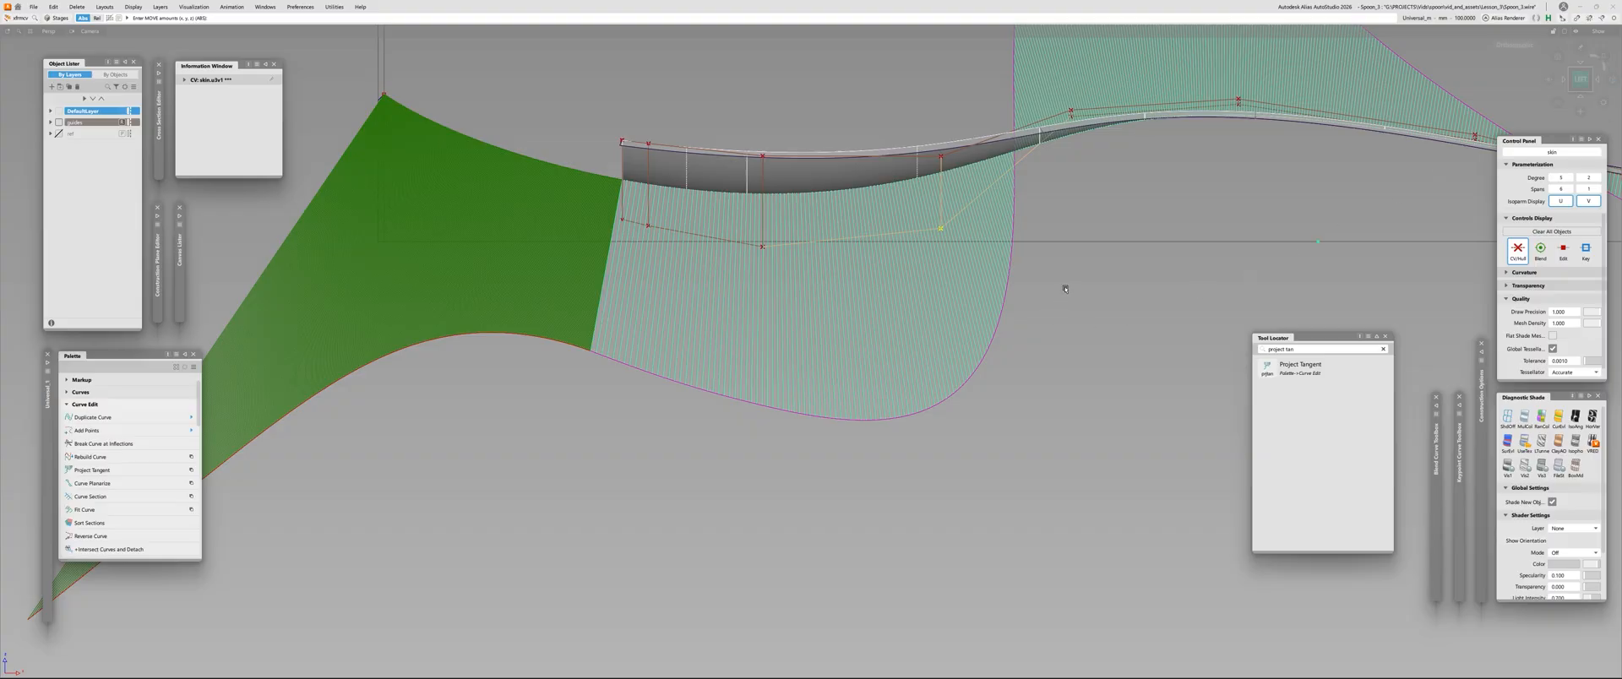
right_click_drag(1062, 295, 1062, 306)
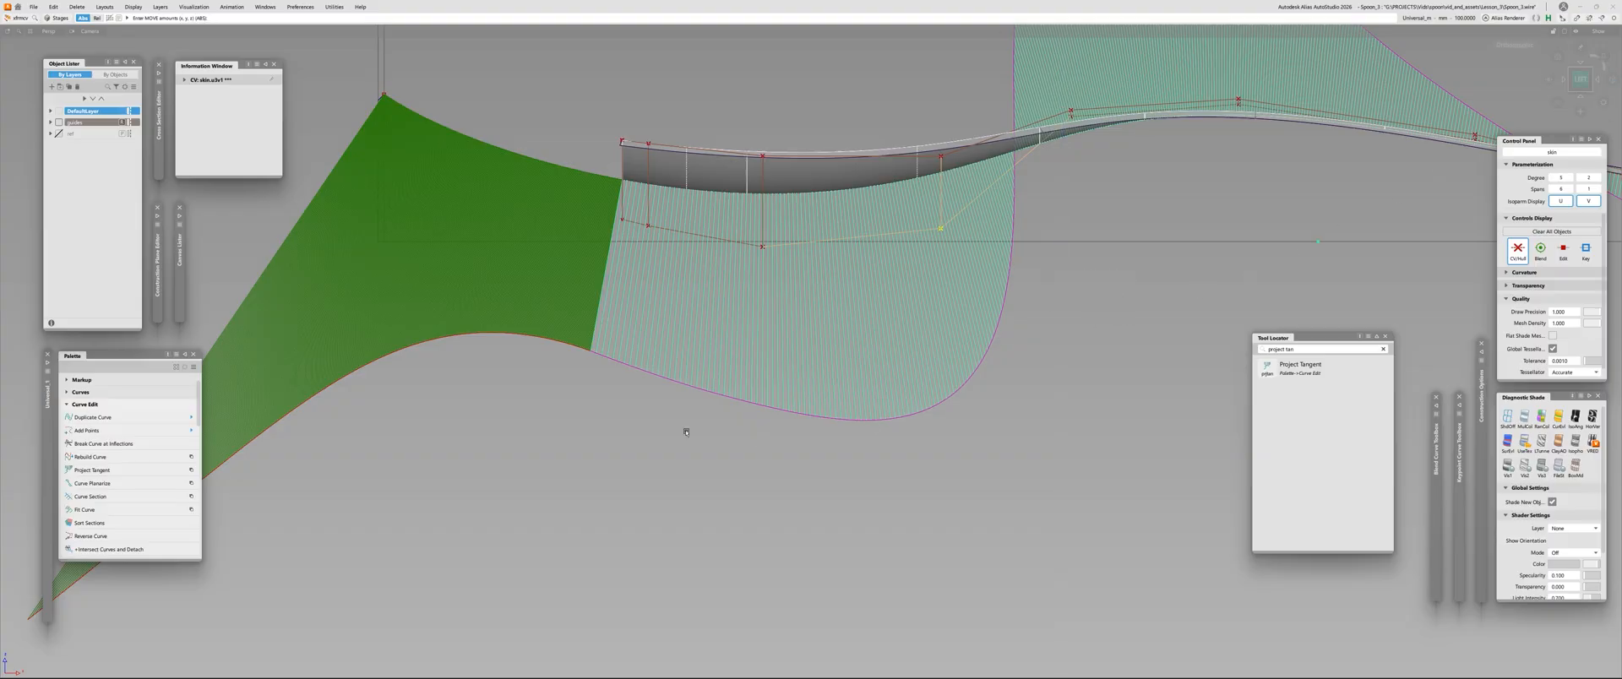
Lower the third middle-row CV a touch and check the comb's flow along the whole spoon
left_click(761, 248)
mouse_move(613, 417)
right_mouse_down()
mouse_move(614, 446)
mouse_move(614, 422)
right_mouse_up()
right_click_drag(653, 346, 621, 372, "alt+shift")
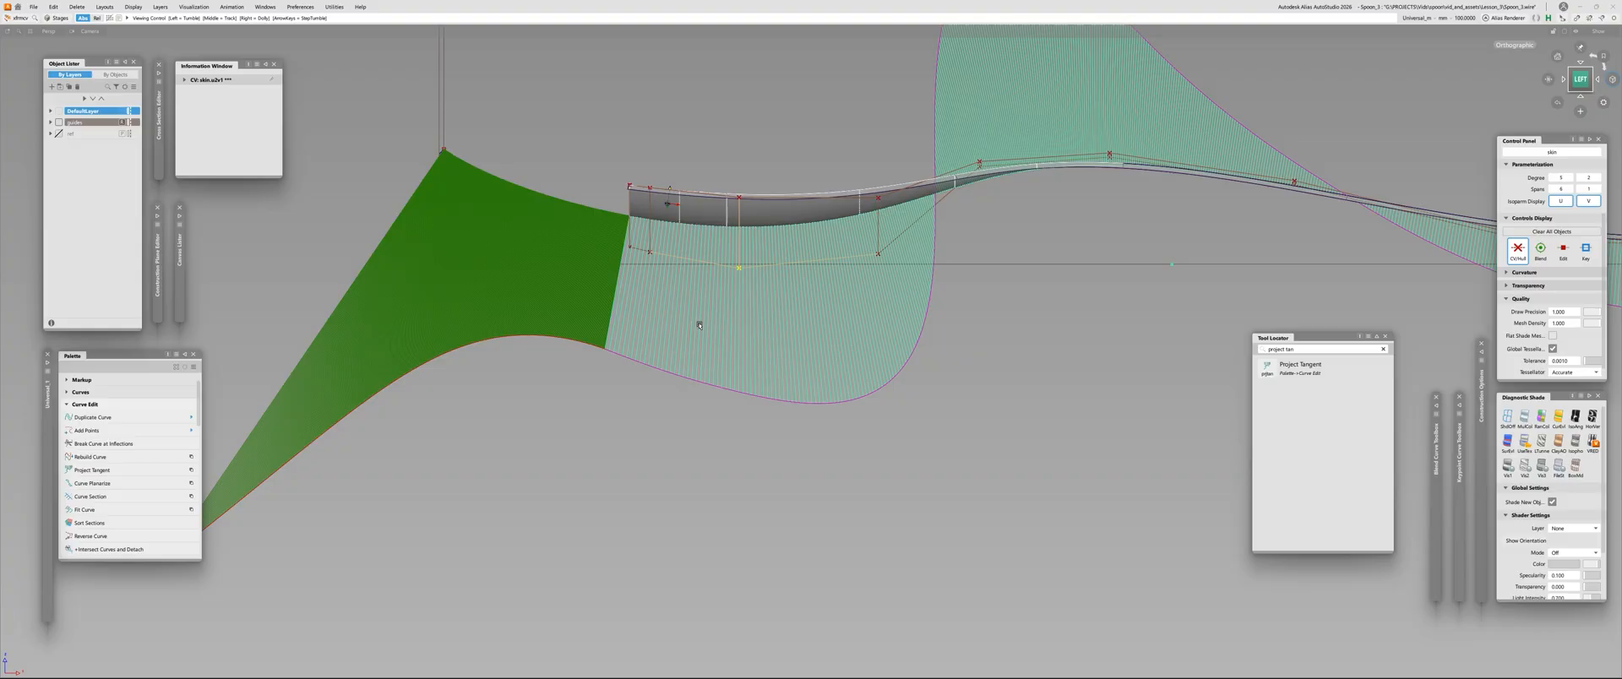
mouse_move(730, 252)
right_mouse_down("alt+shift")
mouse_move(751, 245)
mouse_move(735, 242)
right_mouse_up("alt+shift")
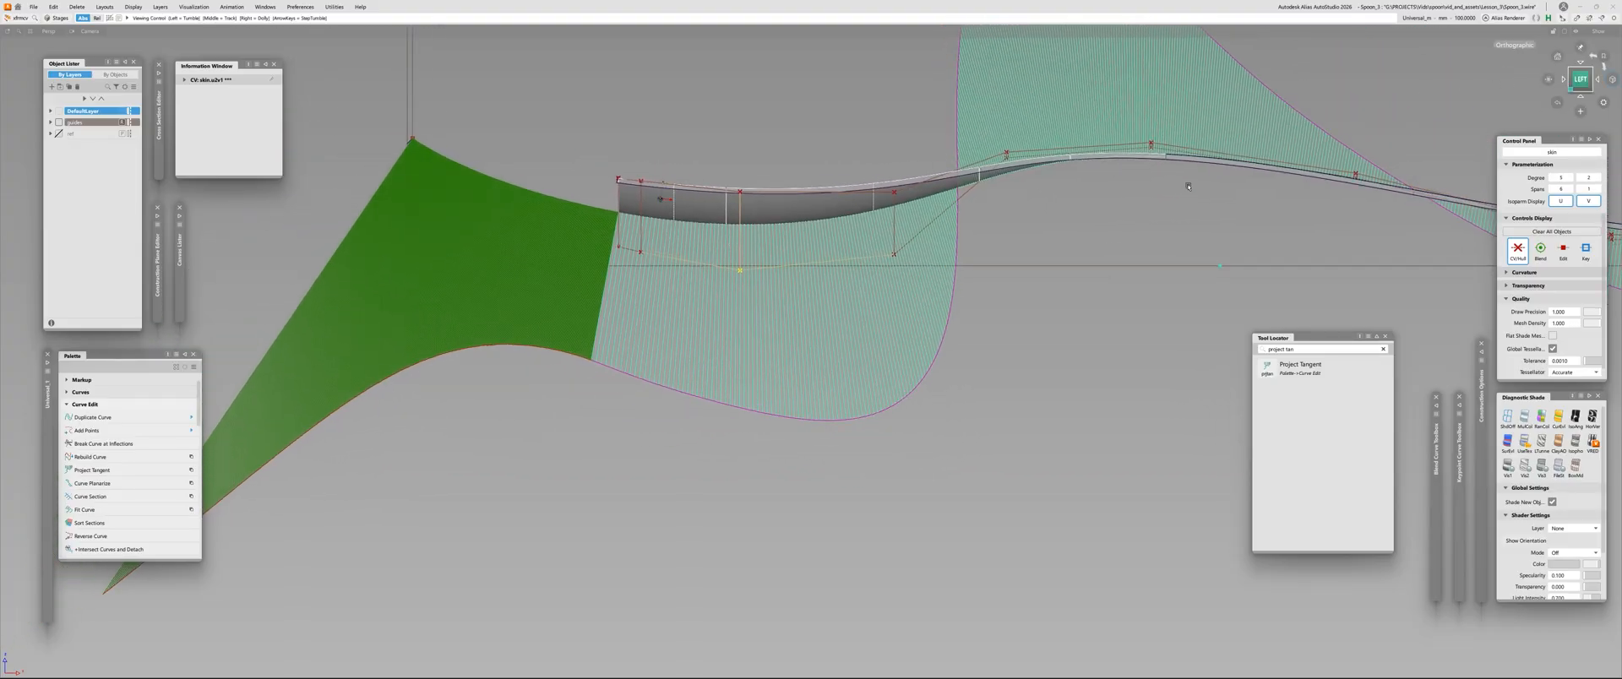
middle_click_drag(1233, 127, 862, 243, "alt+shift")
right_click_drag(862, 243, 847, 245, "alt+shift")
middle_click_drag(847, 244, 806, 266, "alt+shift")
right_click_drag(806, 265, 816, 265, "alt+shift")
middle_click_drag(537, 347, 745, 300, "alt+shift")
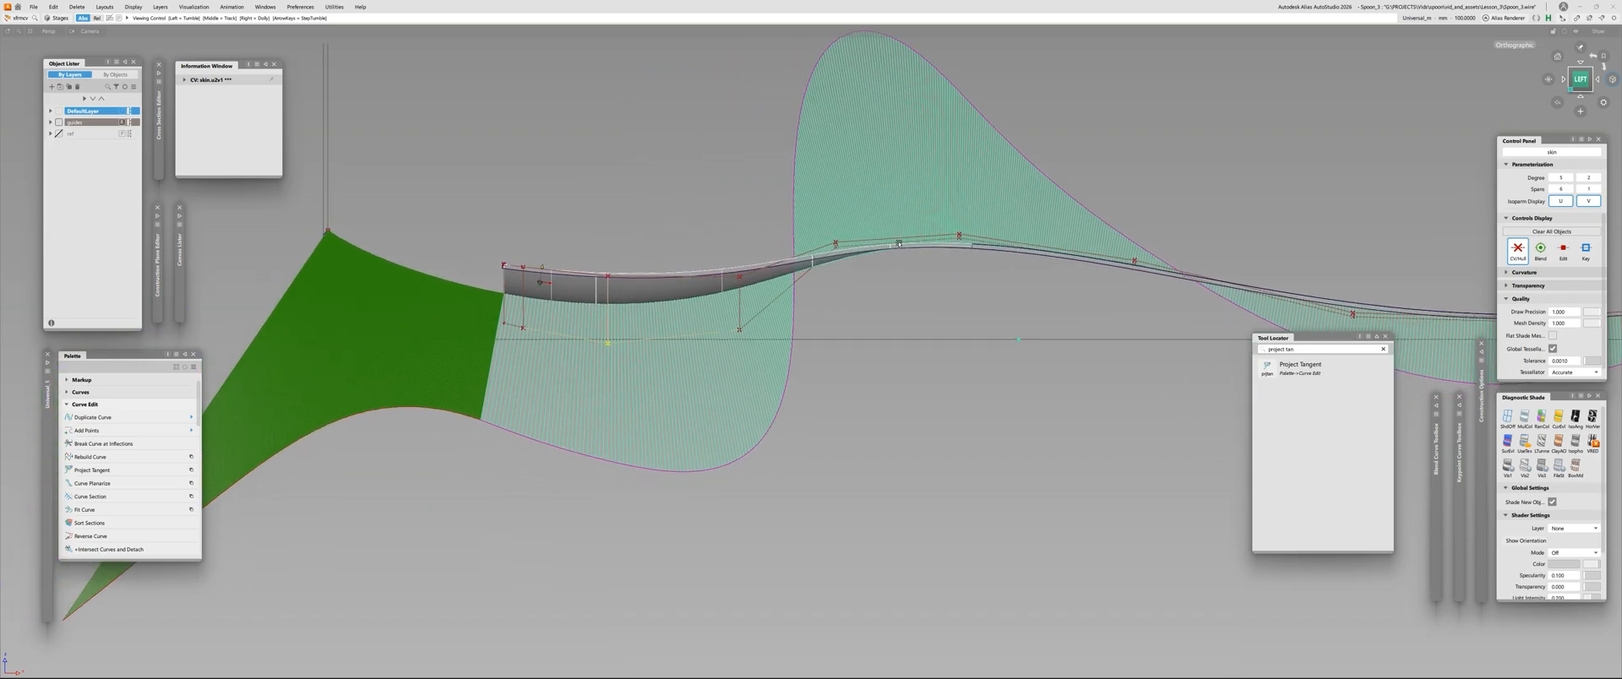
right_click_drag(745, 300, 775, 290, "alt+shift")
middle_click_drag(360, 455, 769, 384, "alt+shift")
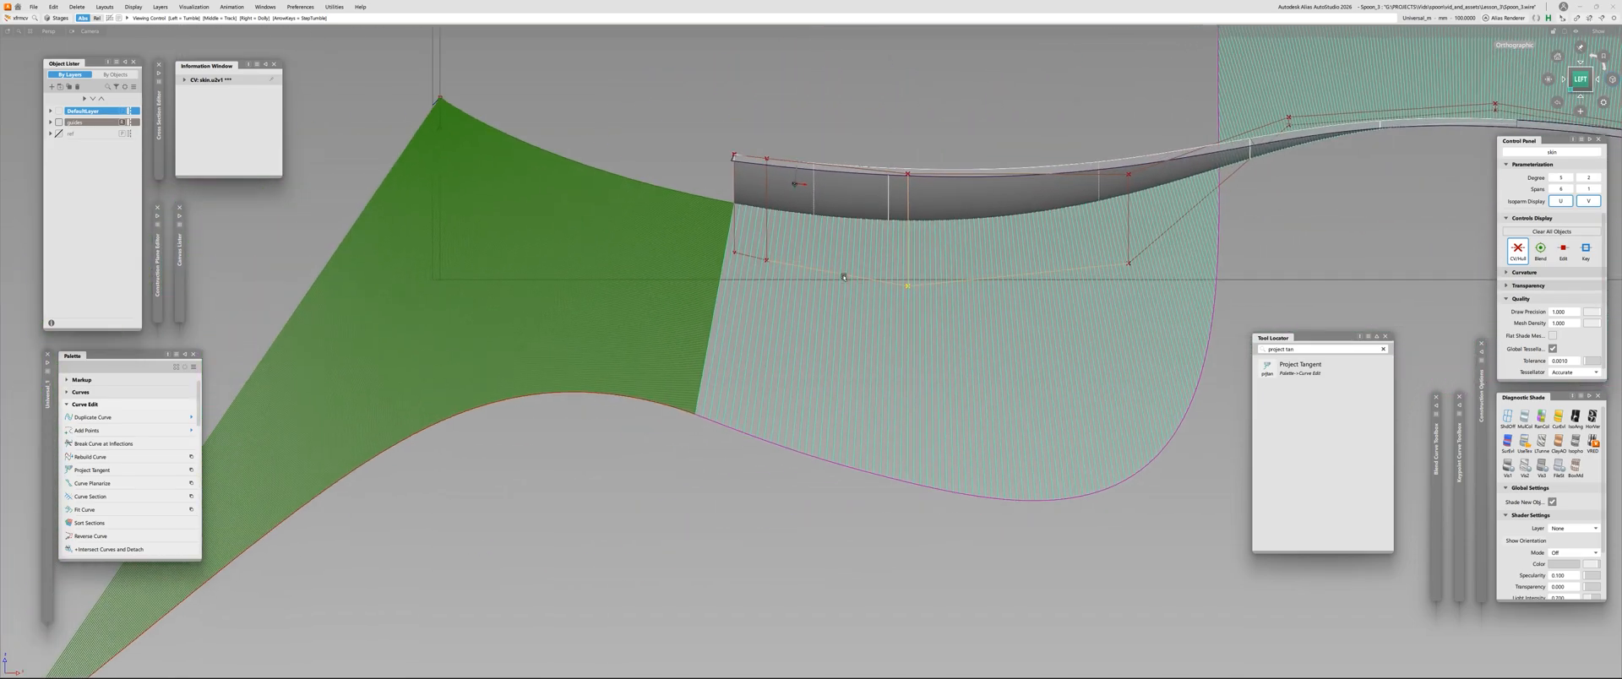
Make a minimal move of the second middle-row CV and check the comb's transition at the front edge
left_click(767, 261)
middle_click_drag(937, 333, 805, 297, "alt+shift")
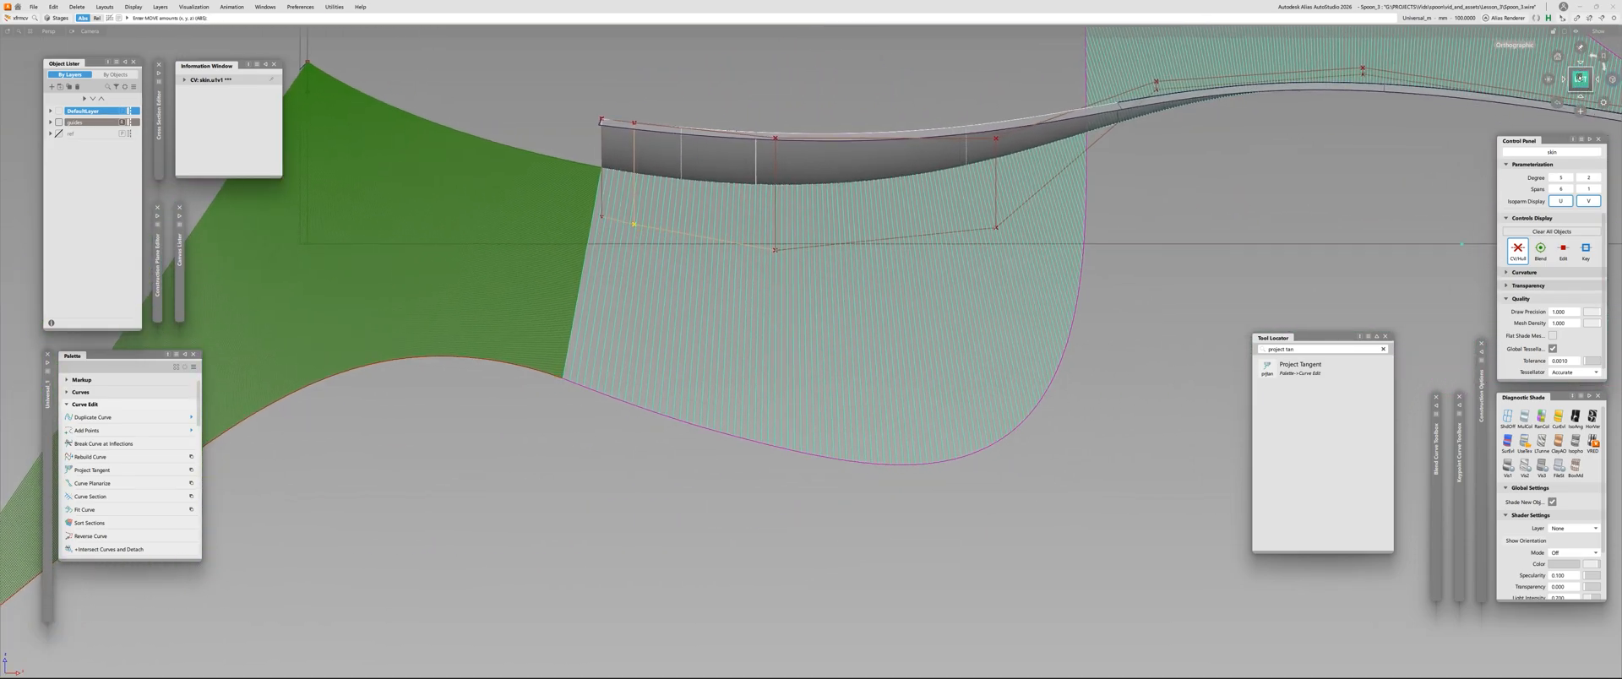
right_click_drag(630, 430, 630, 433)
key("space")
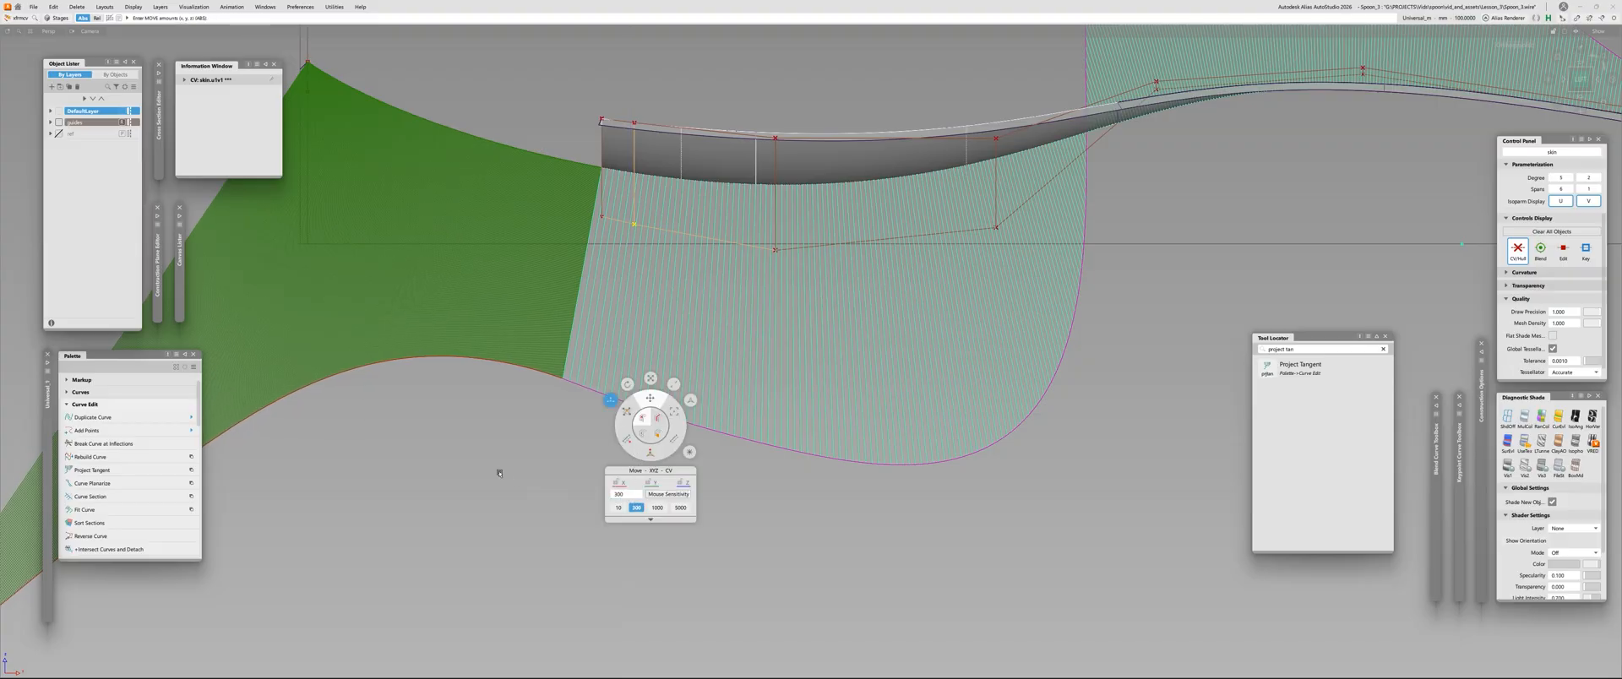
right_click_drag(901, 412, 787, 361, "alt+shift")
middle_click_drag(788, 360, 803, 318, "alt+shift")
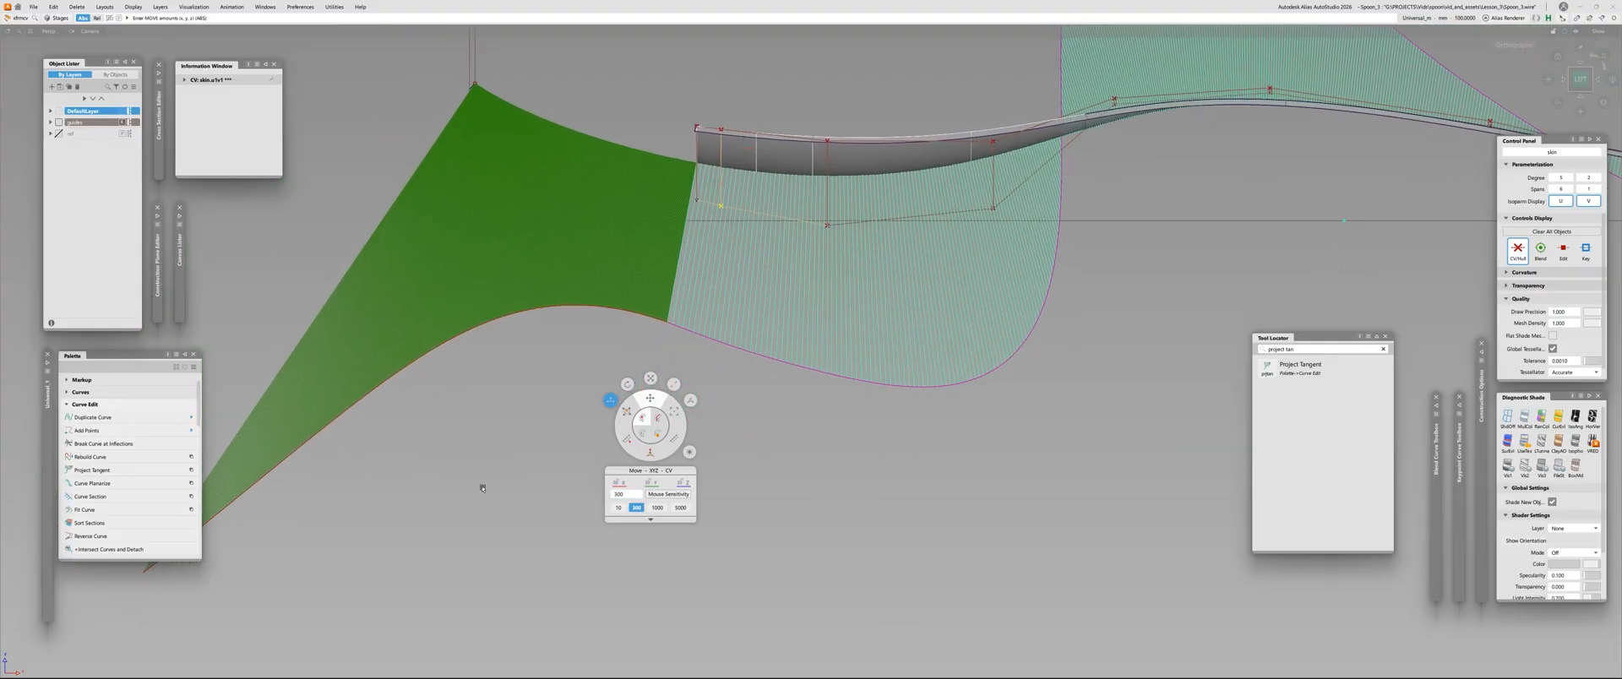
right_click_drag(703, 400, 799, 427, "alt+shift")
right_click_drag(799, 426, 797, 426)
middle_click_drag(913, 319, 873, 347, "alt+shift")
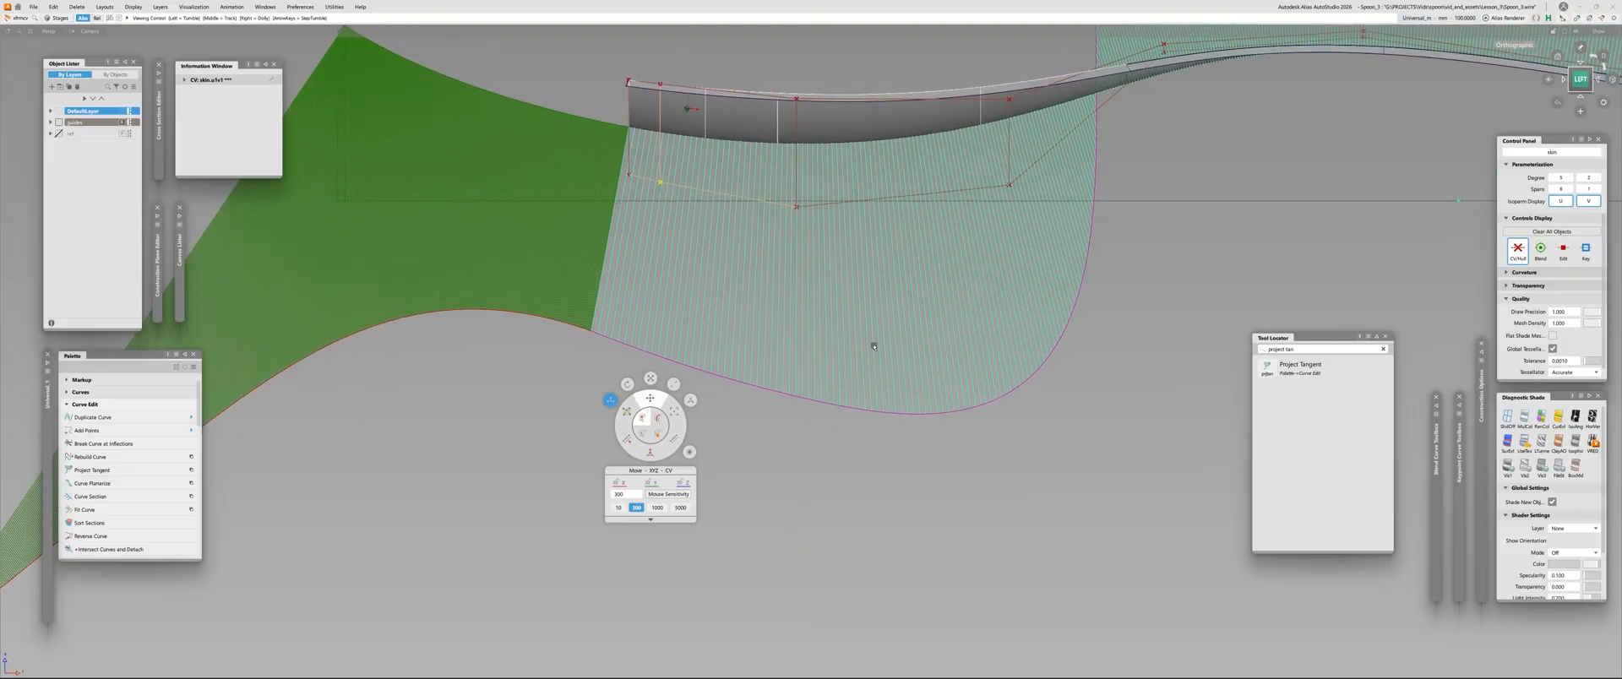
Readjust the third middle-row CV slightly downward and inspect the lower contour of the comb
left_click(796, 207)
mouse_move(785, 478)
right_mouse_down()
mouse_move(784, 507)
mouse_move(786, 490)
right_mouse_up()
right_click_drag(869, 427, 842, 406, "alt+shift")
middle_click_drag(841, 406, 849, 372, "alt+shift")
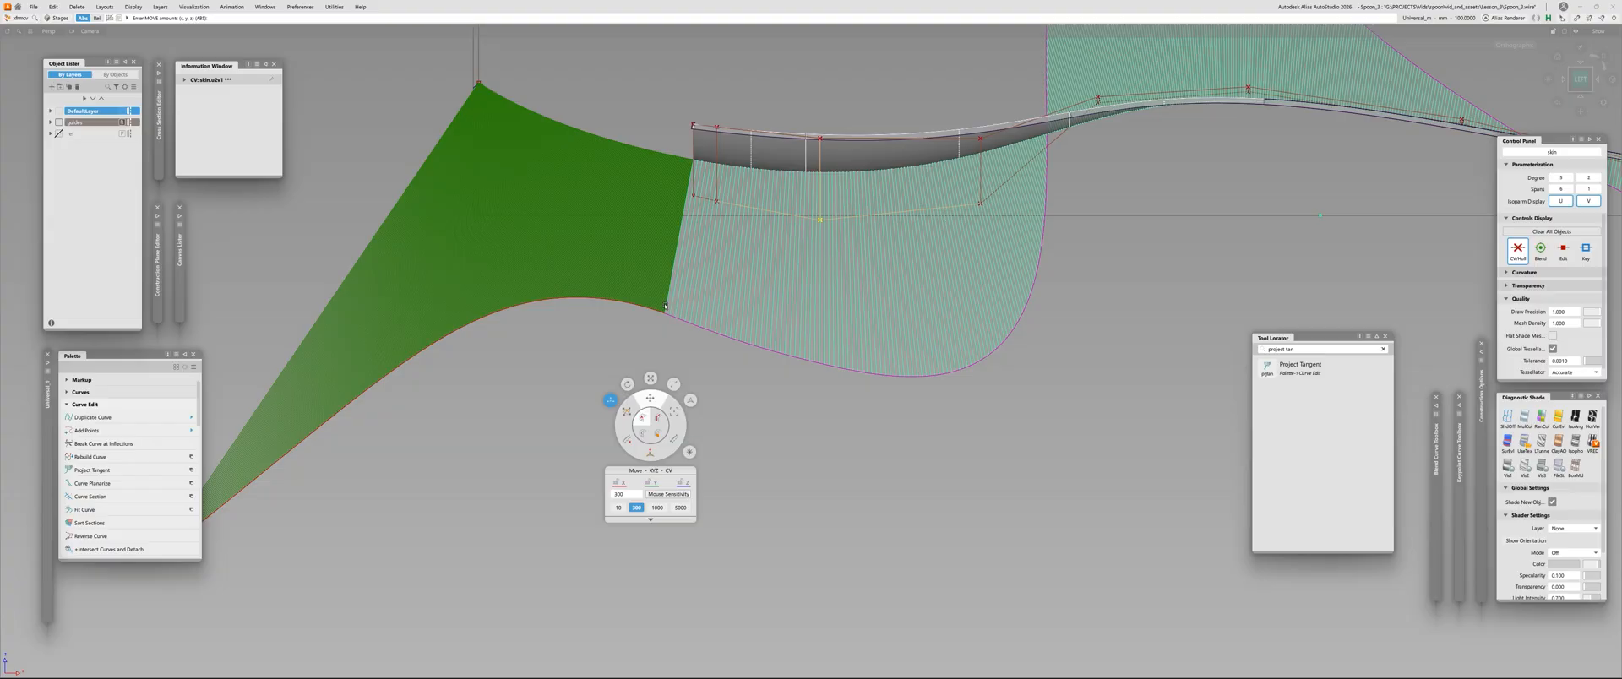
scroll(763, 354, "up", 2)
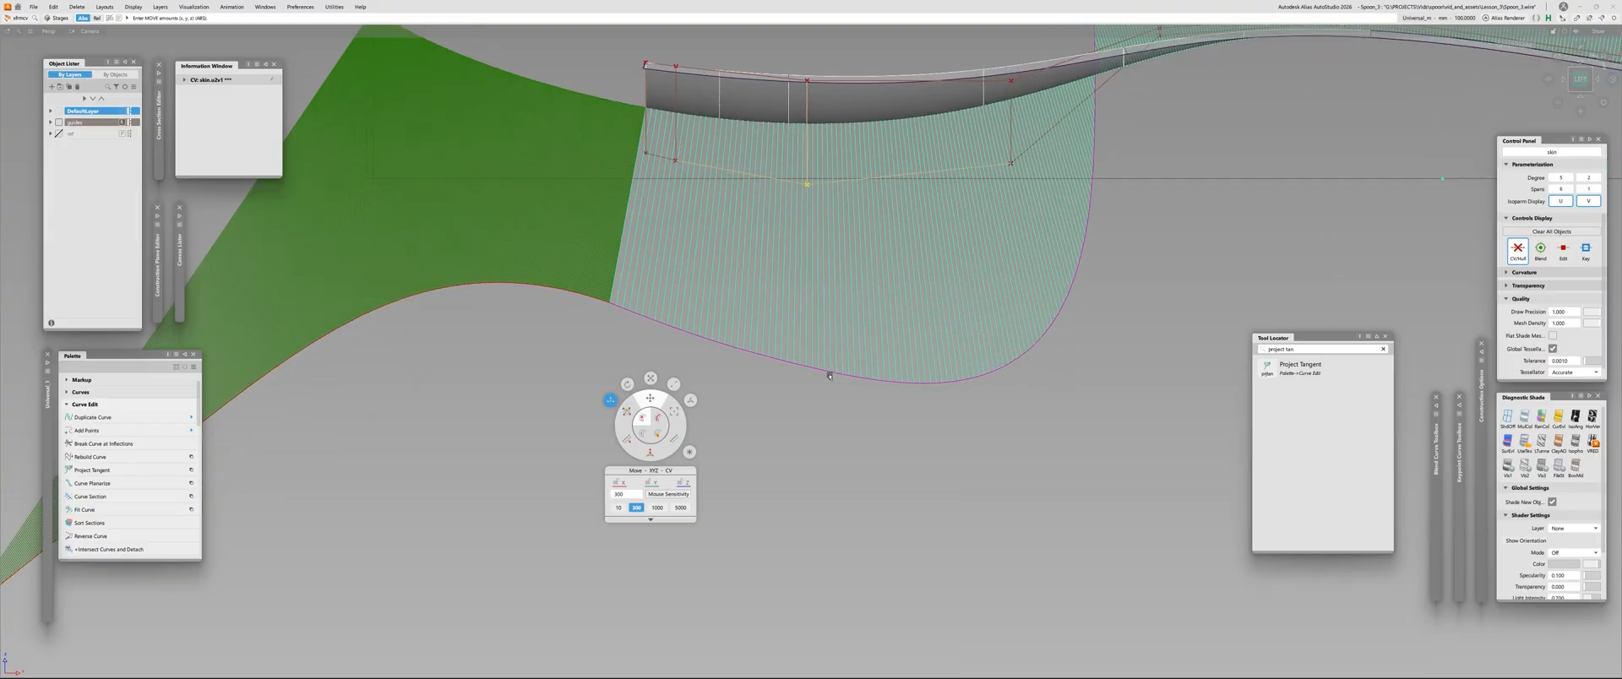
right_click_drag(828, 376, 966, 264, "alt+shift")
Reselect and readjust the fourth middle-row CV, undoing the stray change
left_click(793, 200)
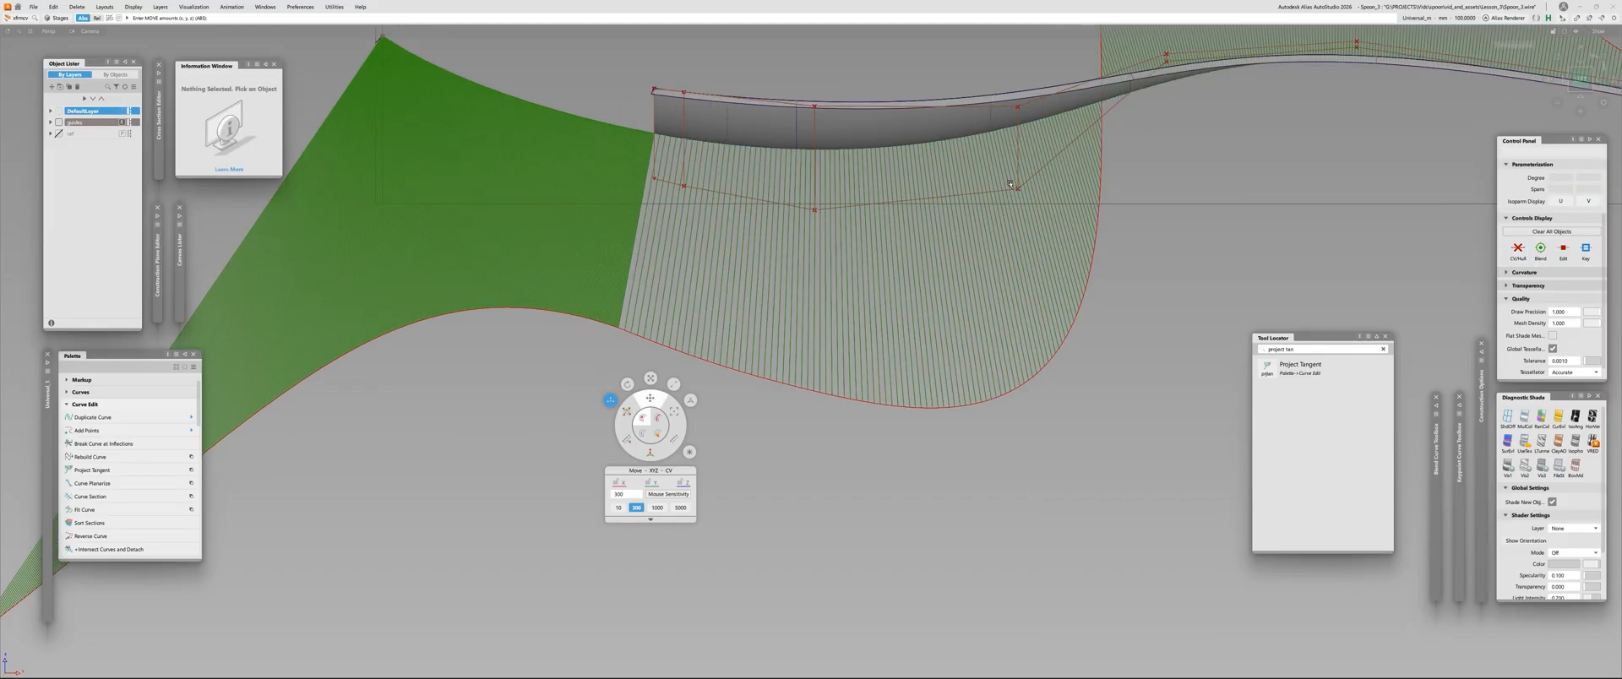
left_click_drag(1010, 185, 1037, 212)
right_click_drag(1173, 204, 1124, 232)
key("space")
left_click(1133, 194)
key("ctrl+z")
key("space")
Examine the skin and its lengthwise combs from the front, in an angled view and from the left side
right_click_drag(1124, 232, 1017, 222, "alt+shift")
middle_click_drag(1016, 222, 867, 305, "alt+shift")
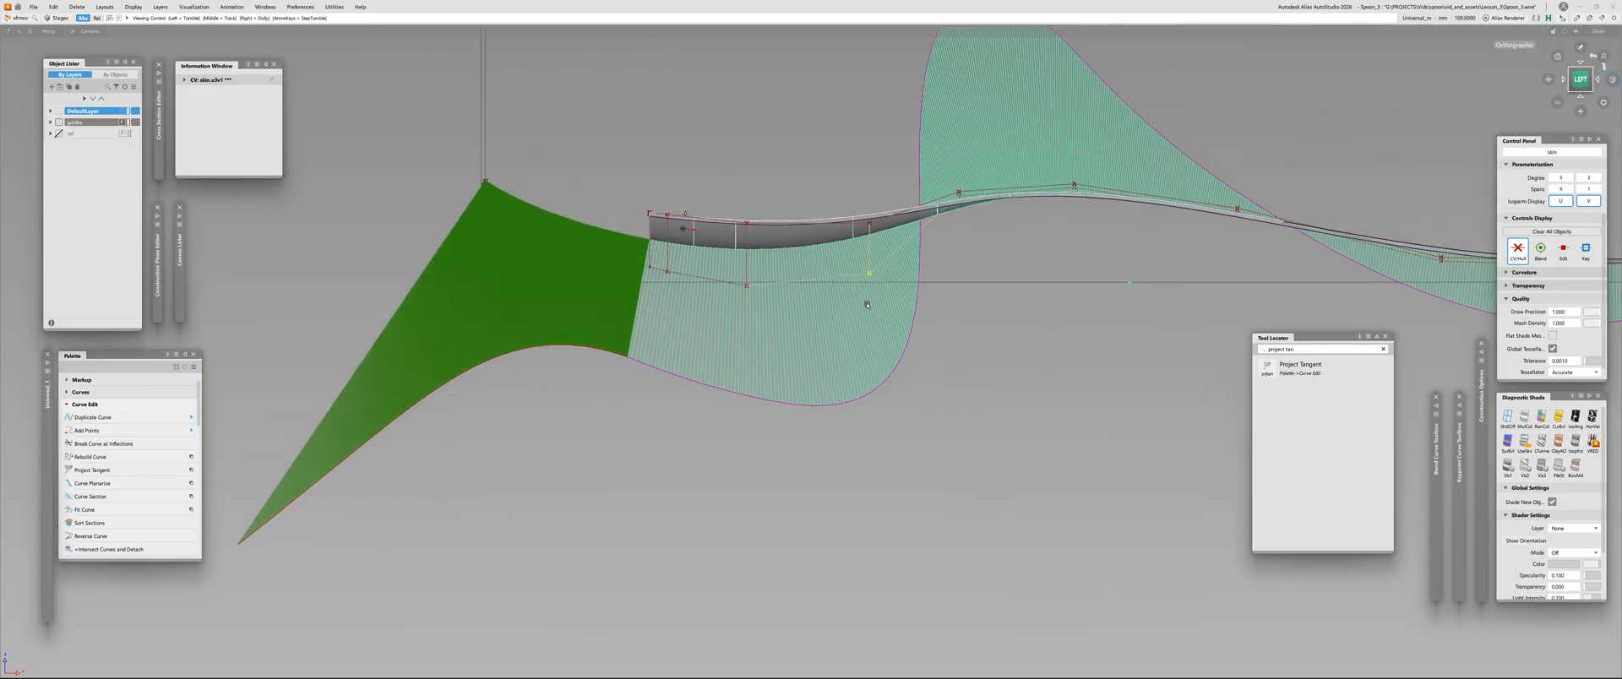
right_click_drag(868, 304, 971, 299, "alt+shift")
left_click_drag(971, 299, 1331, 266, "alt+shift")
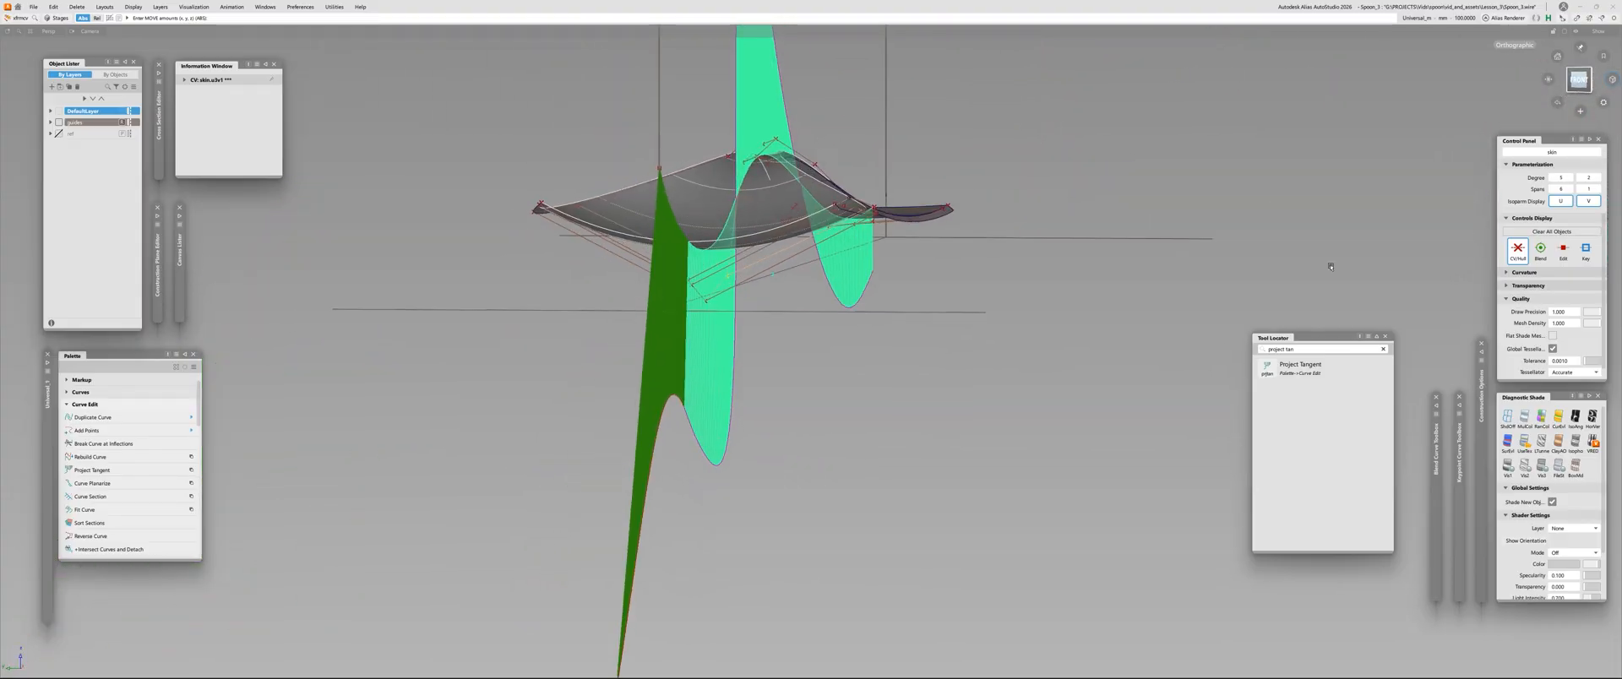
left_click_drag(912, 239, 654, 57, "alt+shift")
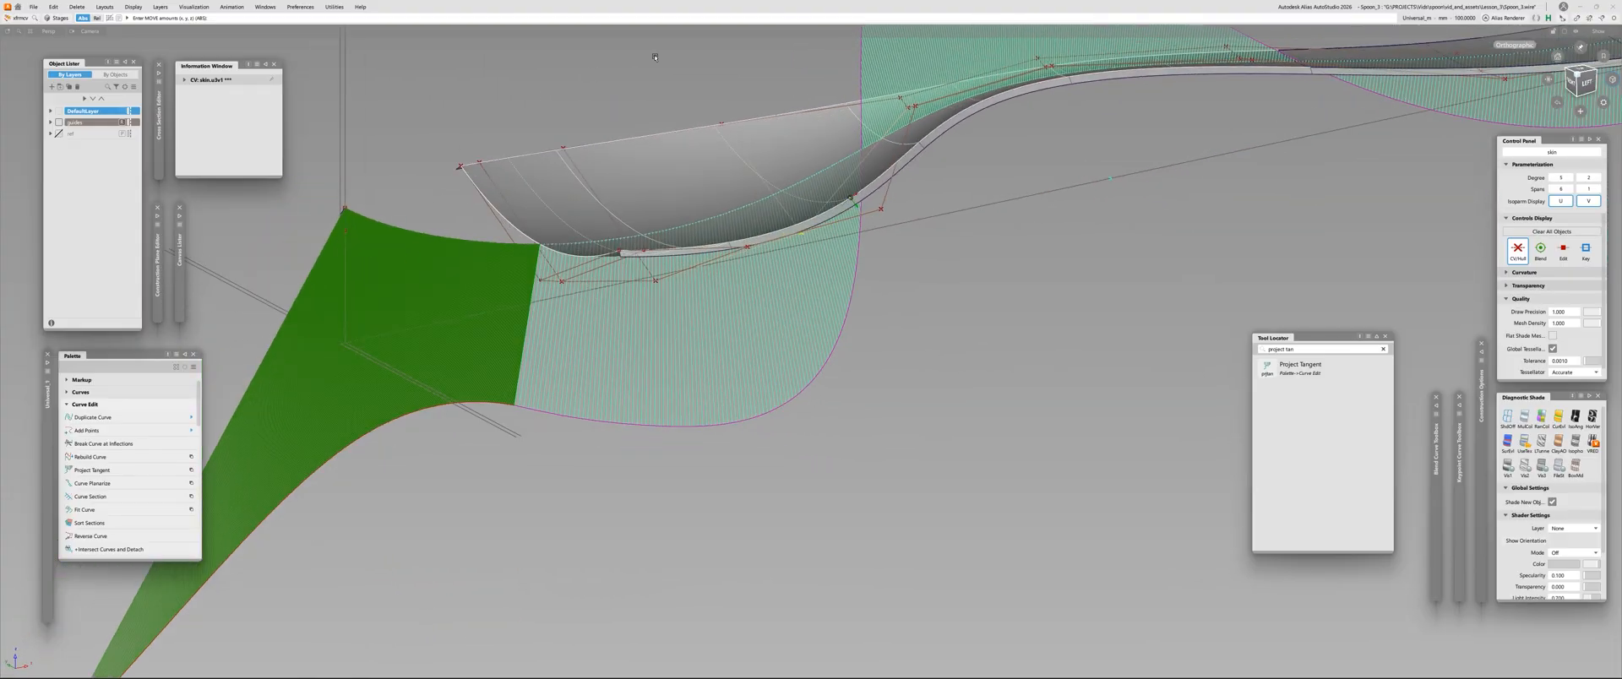
left_click(1581, 82)
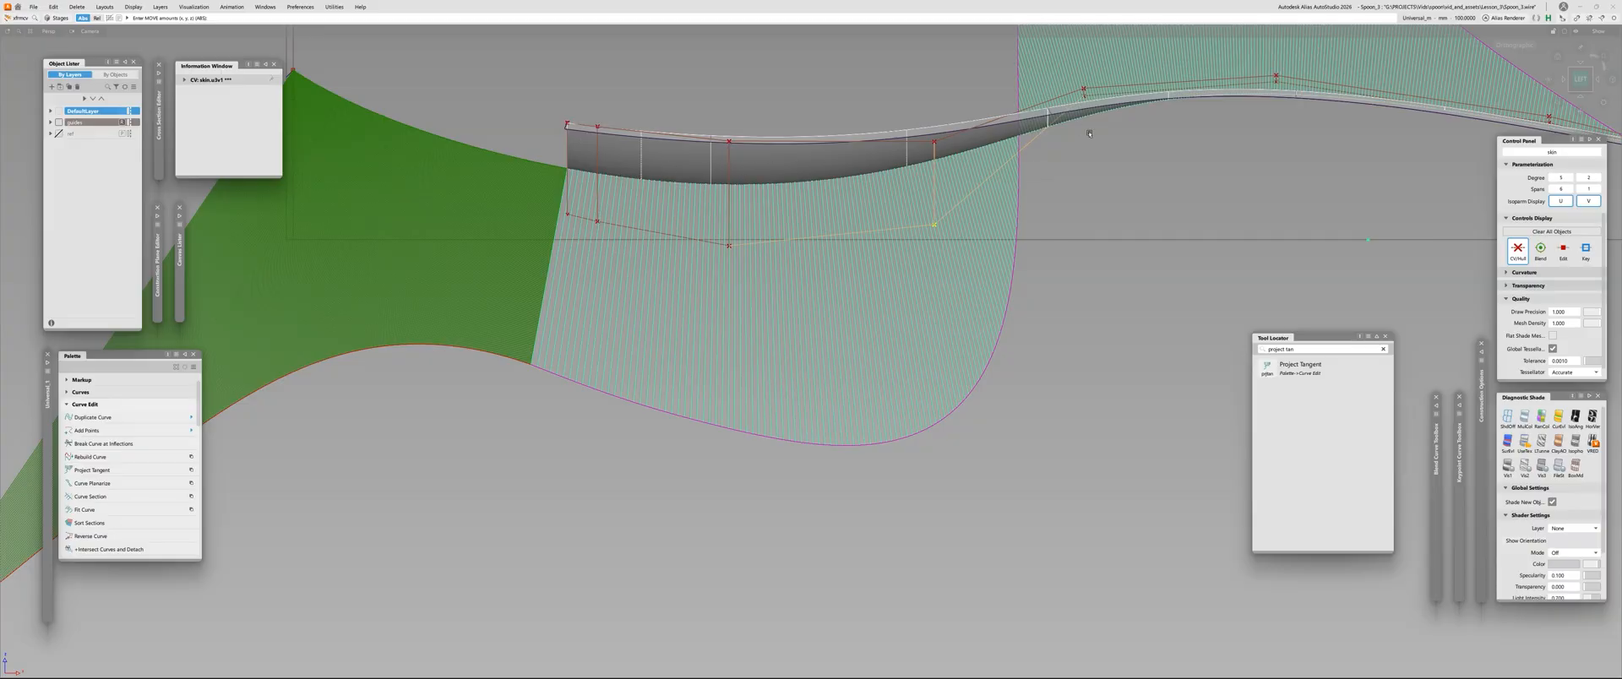
middle_click_drag(890, 441, 799, 377, "alt+shift")
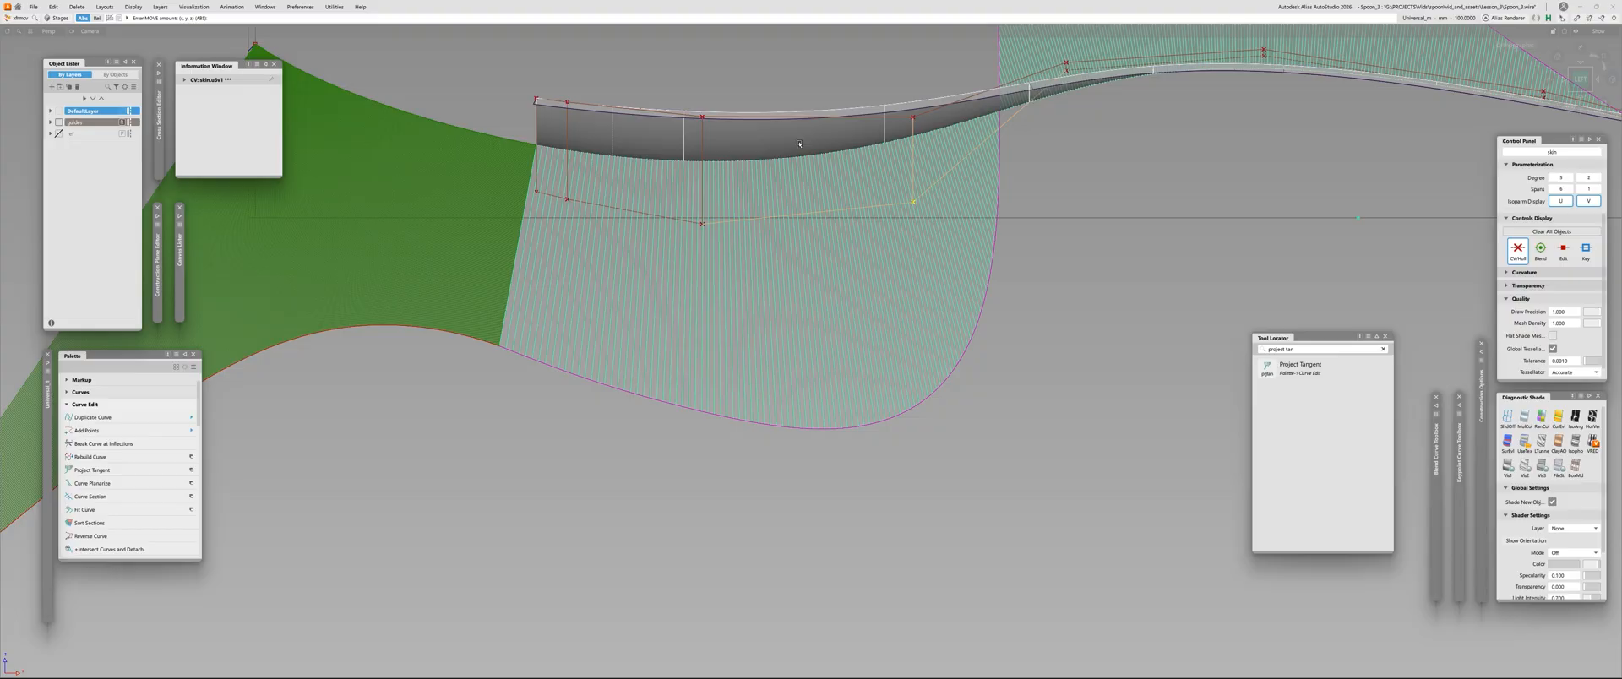
Raise the third middle-row CV slightly to finish smoothing the comb
left_click(702, 226)
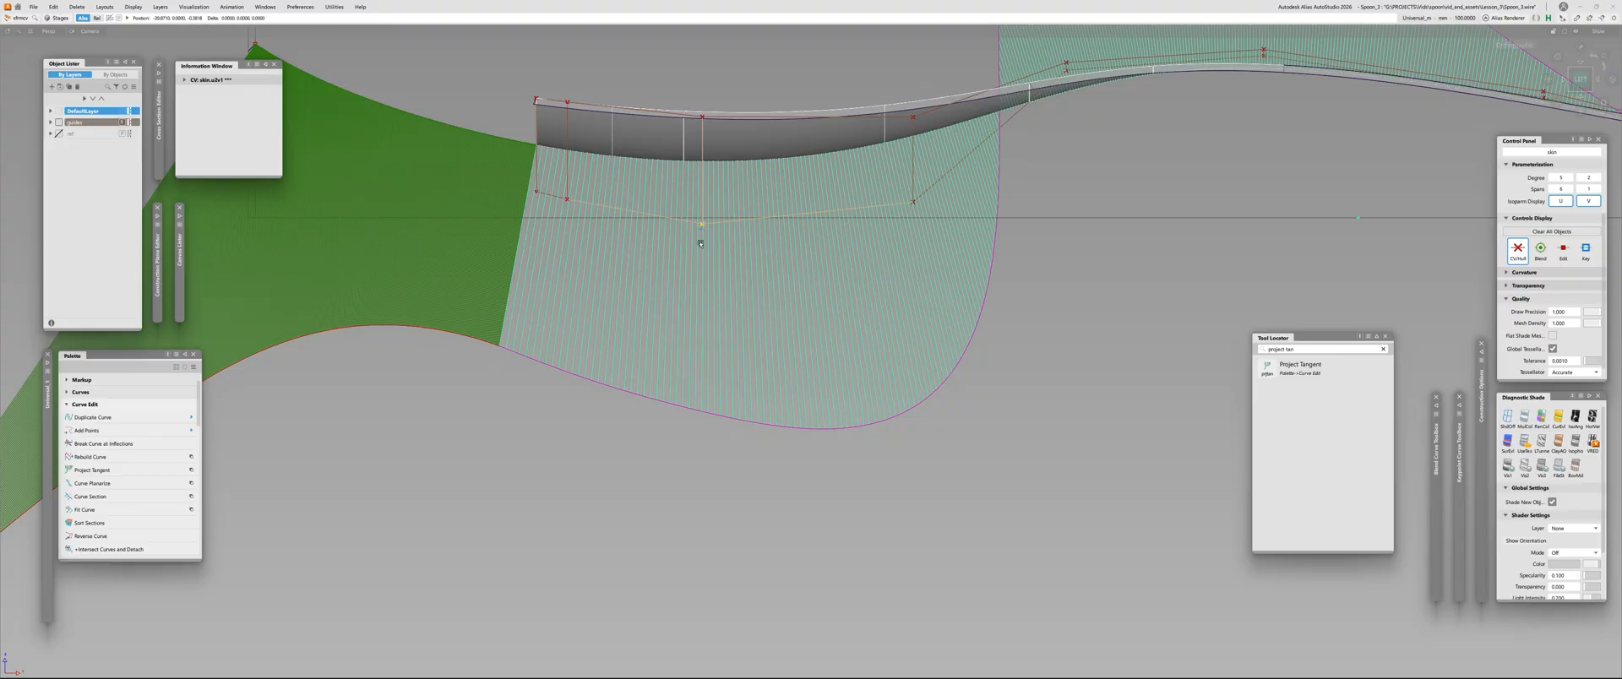
right_click_drag(572, 466, 578, 454)
mouse_move(680, 357)
right_mouse_down("alt+shift")
mouse_move(638, 363)
mouse_move(655, 363)
right_mouse_up("alt+shift")
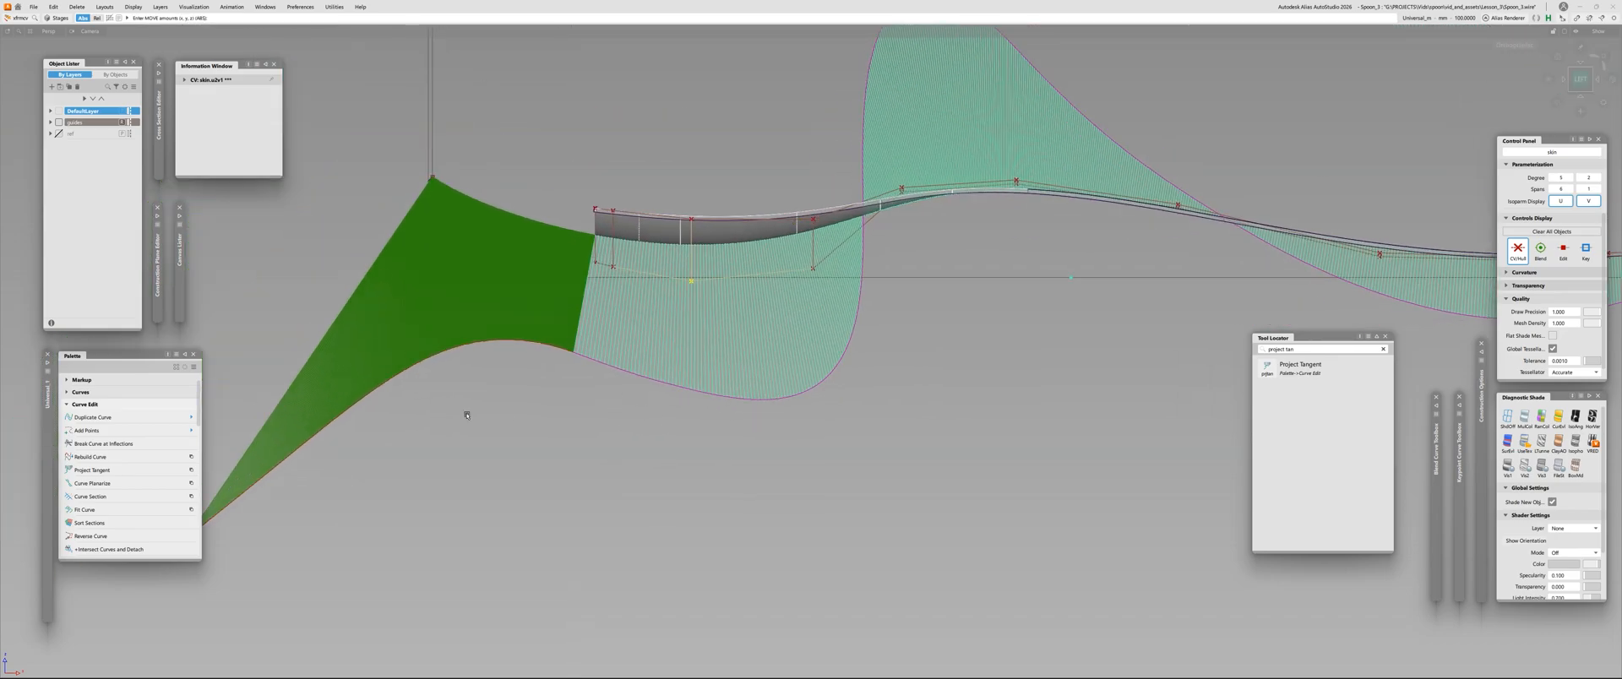
right_click_drag(541, 370, 529, 384, "alt+shift")
Hide the curvature combs and the skin's CVs and hulls
middle_click_drag(529, 385, 523, 431, "alt+shift")
left_click_drag(528, 429, 547, 438, "ctrl+shift")
left_click_drag(694, 269, 688, 338, "alt+shift")
left_click(651, 278)
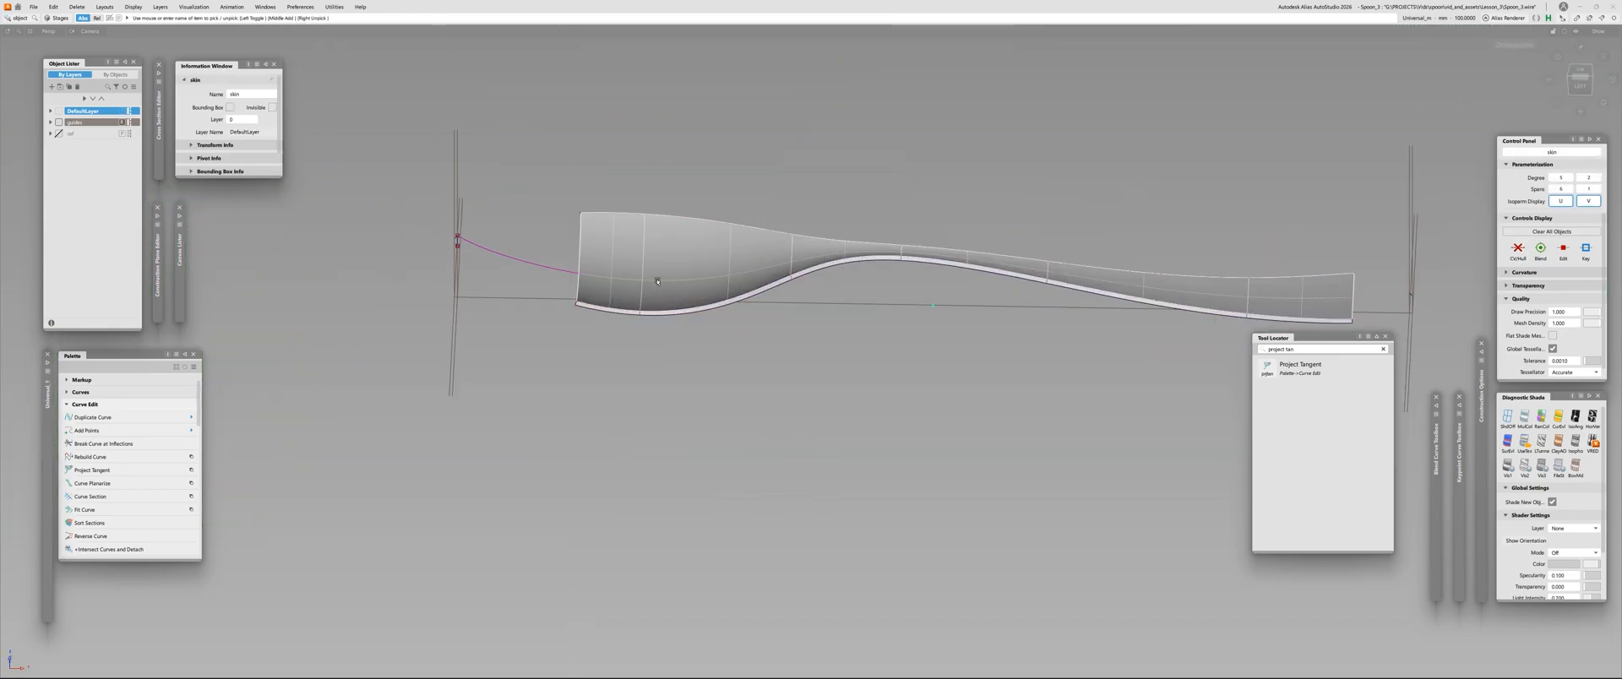
Examine the shaded spoon skin from several angles for the smoothness of its bowl, neck and handle
left_click_drag(651, 278, 646, 296, "ctrl+shift")
right_click_drag(541, 230, 604, 225, "alt+shift")
left_click_drag(605, 225, 623, 373, "alt+shift")
right_click_drag(954, 295, 895, 307, "alt+shift")
middle_click_drag(1126, 242, 713, 293, "alt+shift")
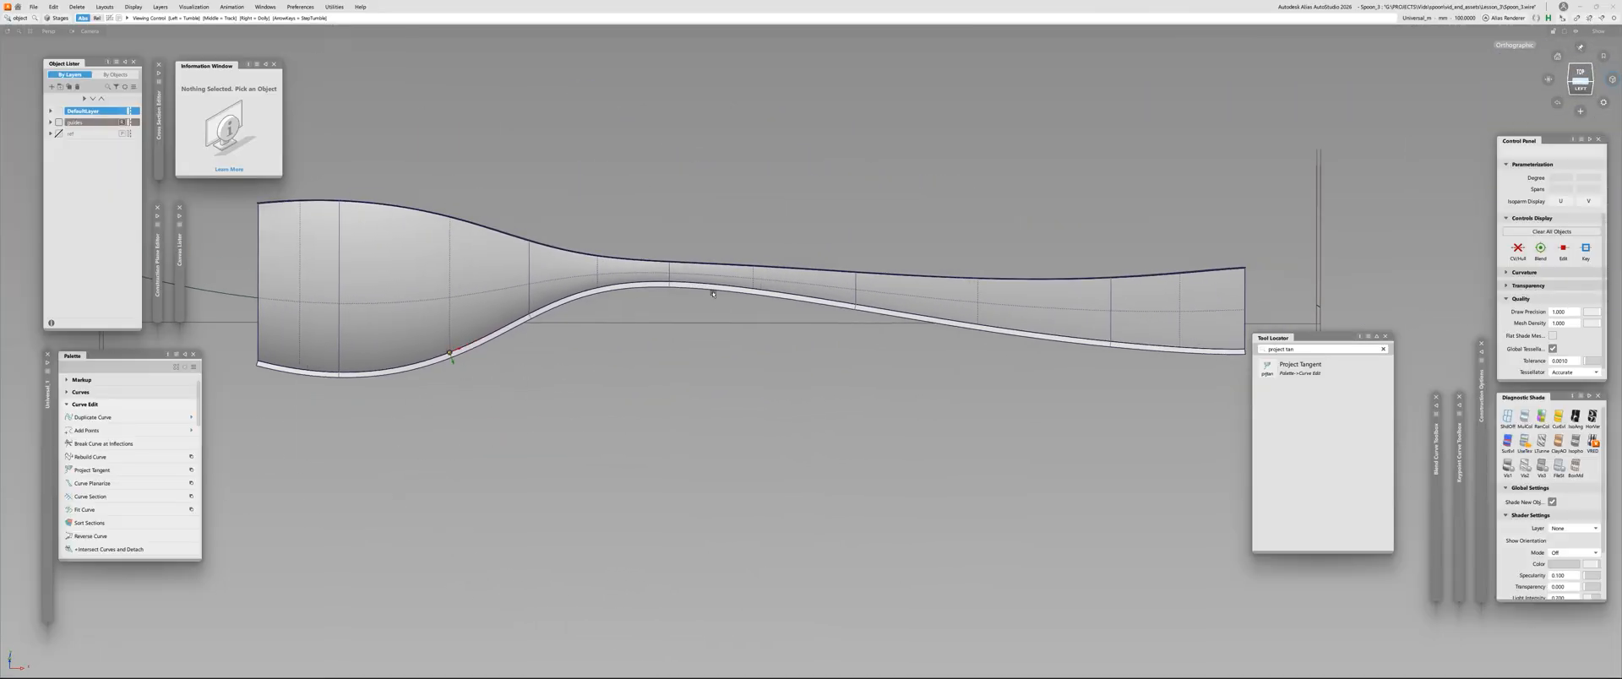
middle_click_drag(1110, 307, 669, 304, "alt+shift")
left_click_drag(728, 297, 938, 296, "alt+shift")
middle_click_drag(702, 409, 1085, 297, "alt+shift")
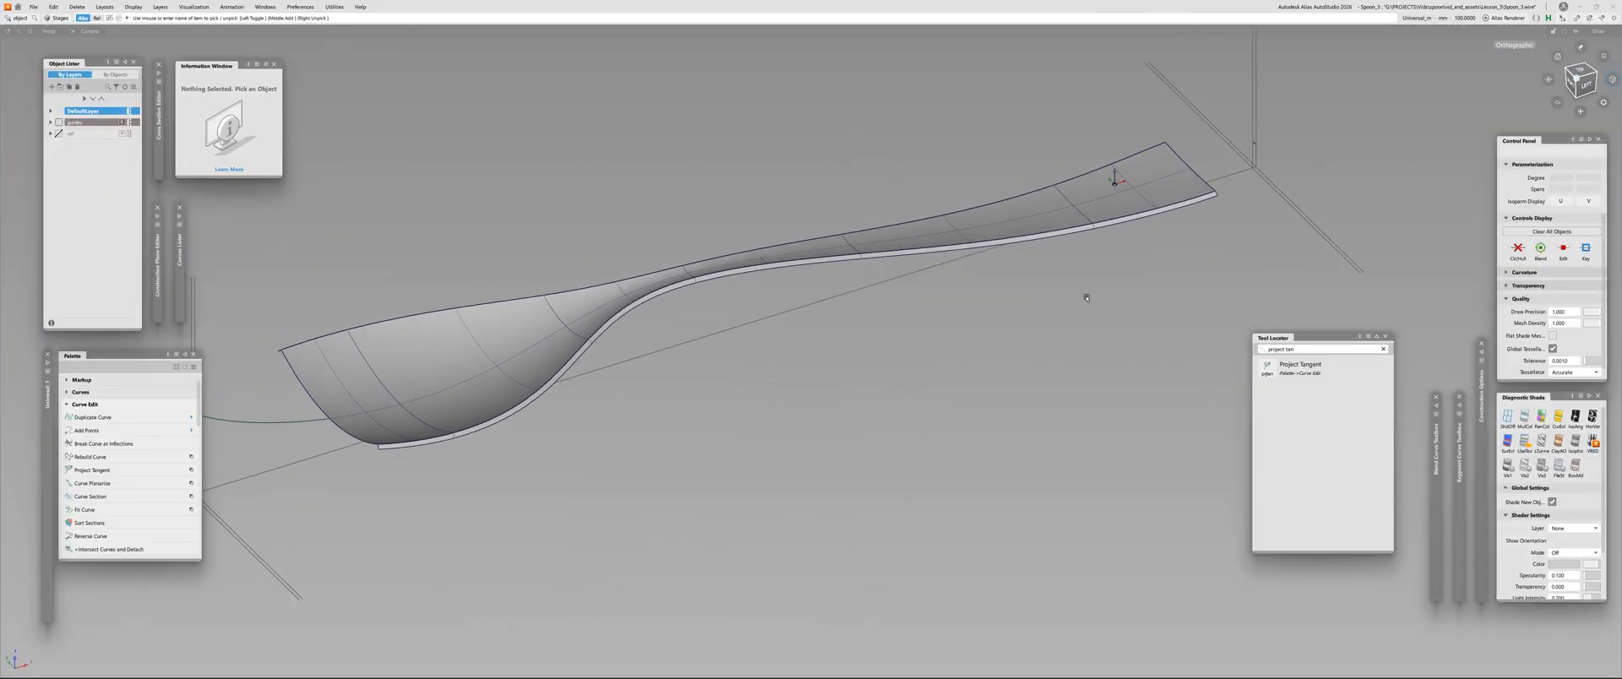
right_click_drag(495, 332, 545, 321, "alt+shift")
left_click_drag(545, 321, 911, 263, "alt+shift")
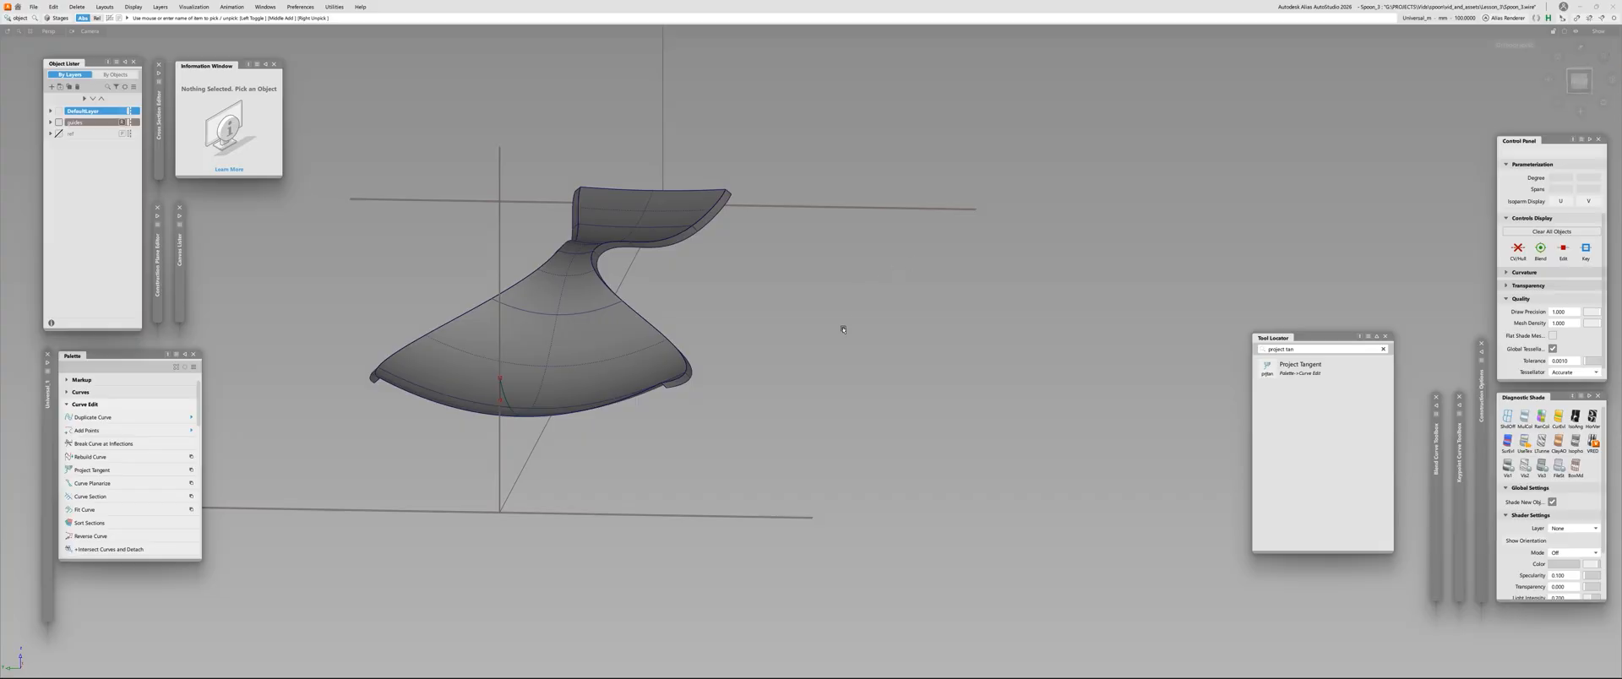
left_click_drag(843, 329, 543, 315, "alt+shift")
middle_click_drag(543, 315, 743, 250, "alt+shift")
Display the skin's CVs and hulls to check their arrangement, and hide them again
left_click(473, 405)
left_click(1518, 249)
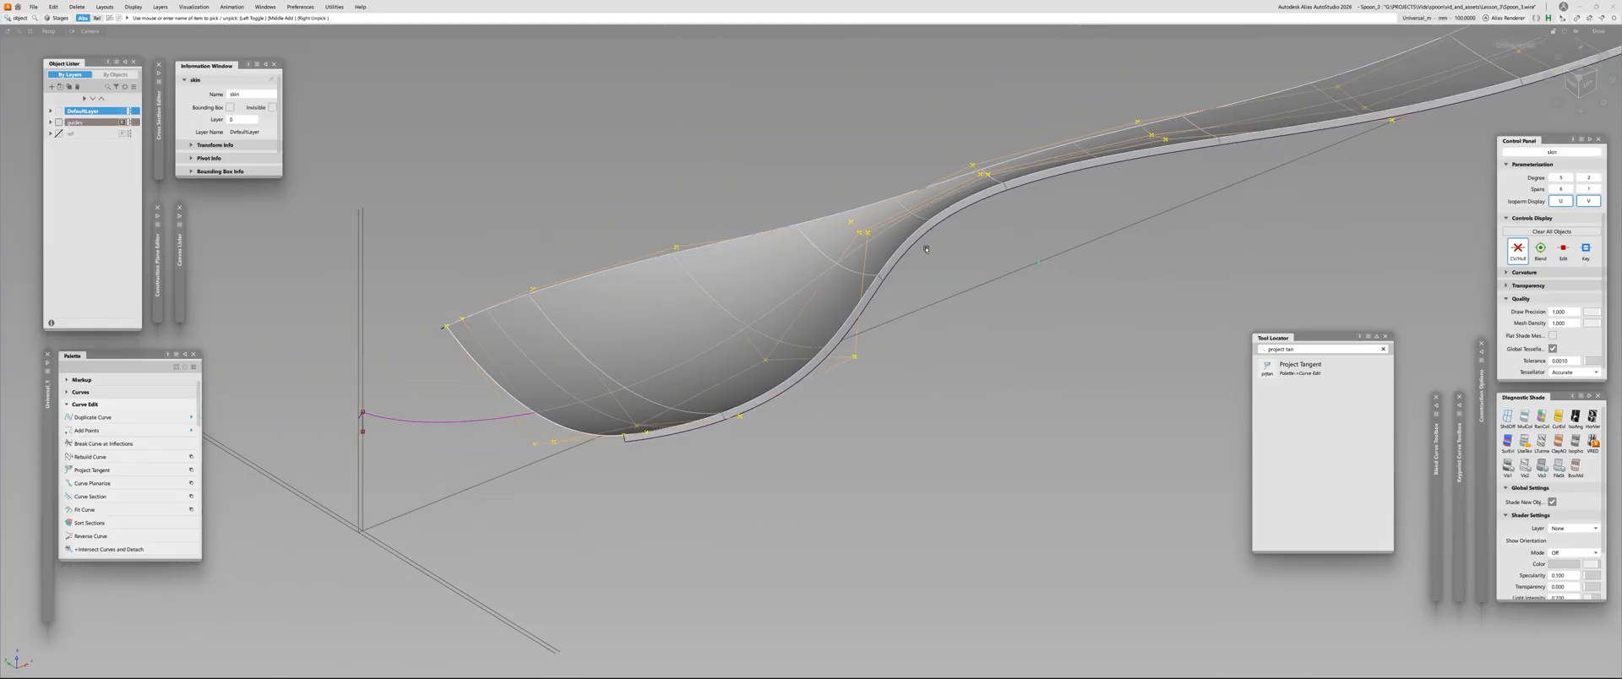
left_click_drag(927, 250, 773, 254, "alt+shift")
left_click(1518, 249)
left_click(642, 431)
Delete the construction history of the aligned tip curve
left_click_drag(540, 292, 470, 285, "alt+shift")
middle_click_drag(470, 286, 749, 356, "alt+shift")
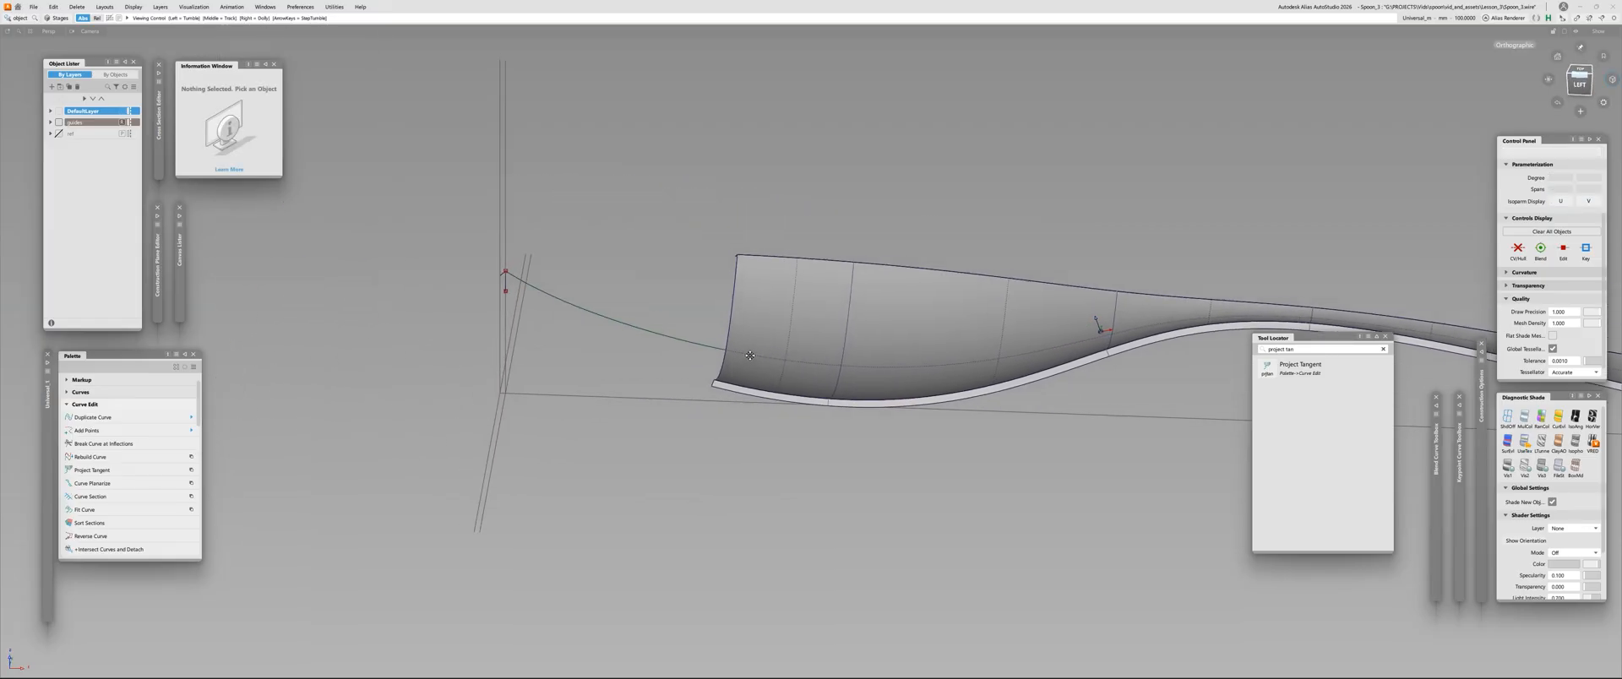
left_click_drag(749, 356, 823, 260, "alt+shift")
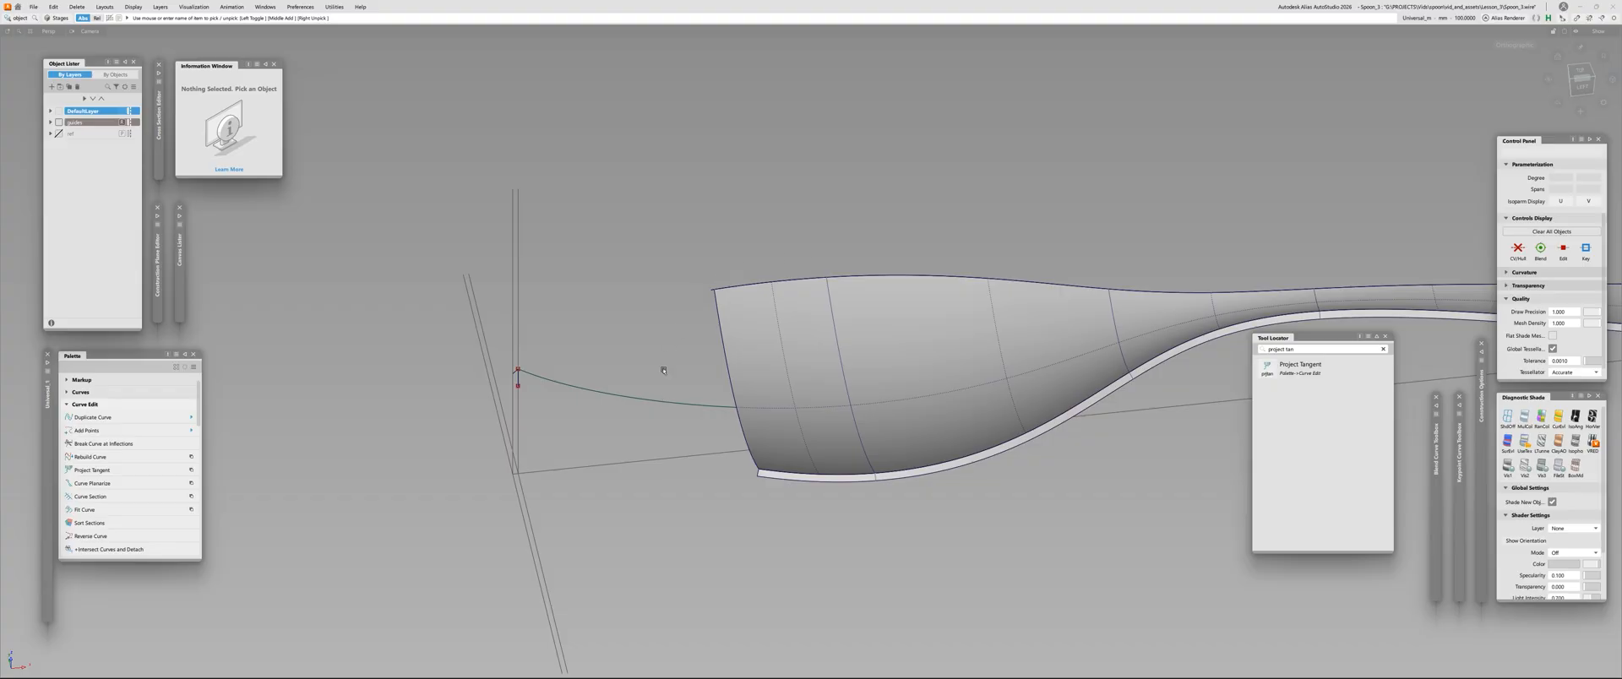
left_click(658, 400)
key("ctrl+h")
key("Return")
left_click(569, 467)
Untrim the narrow draft surface along the side of the bowl so it extends to the tip
left_click_drag(569, 467, 853, 380, "alt+shift")
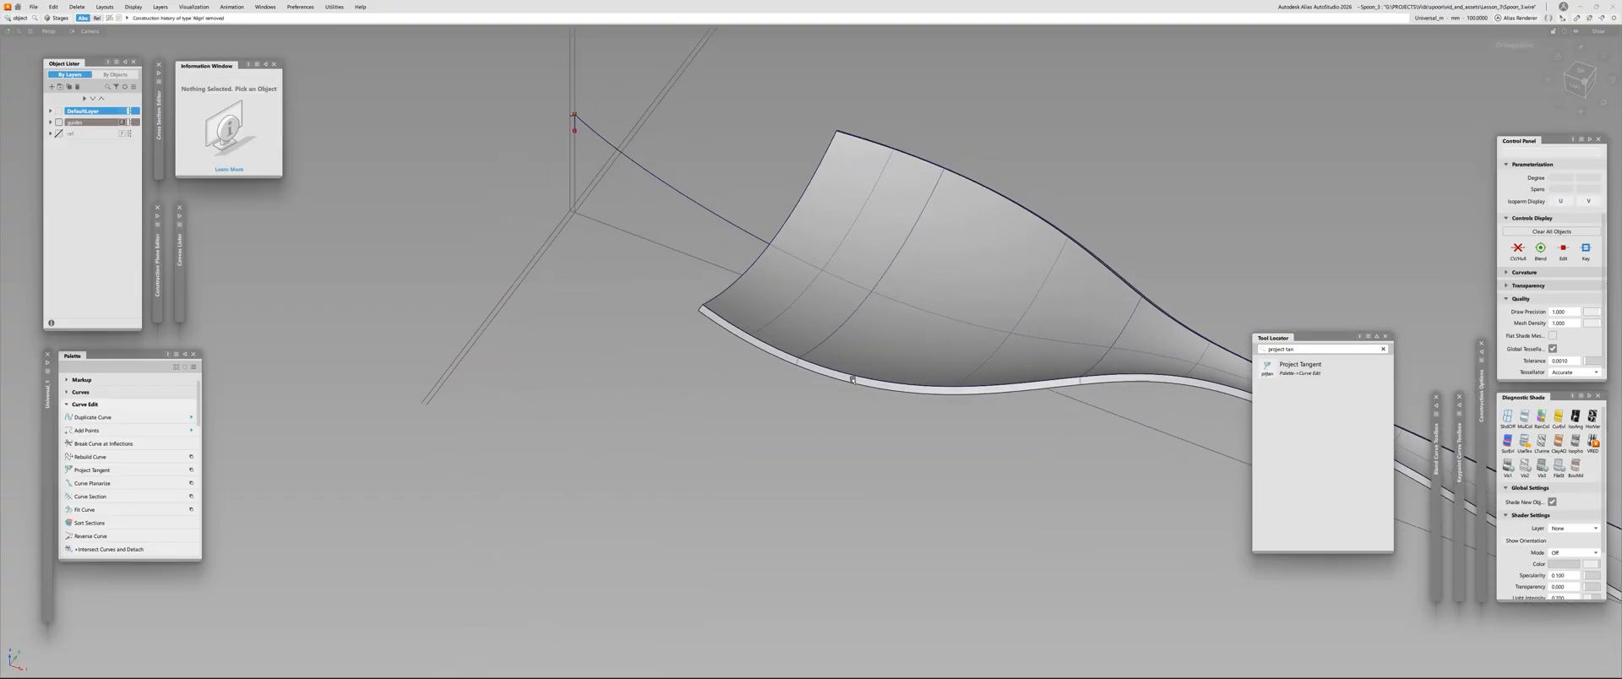
left_click(743, 339)
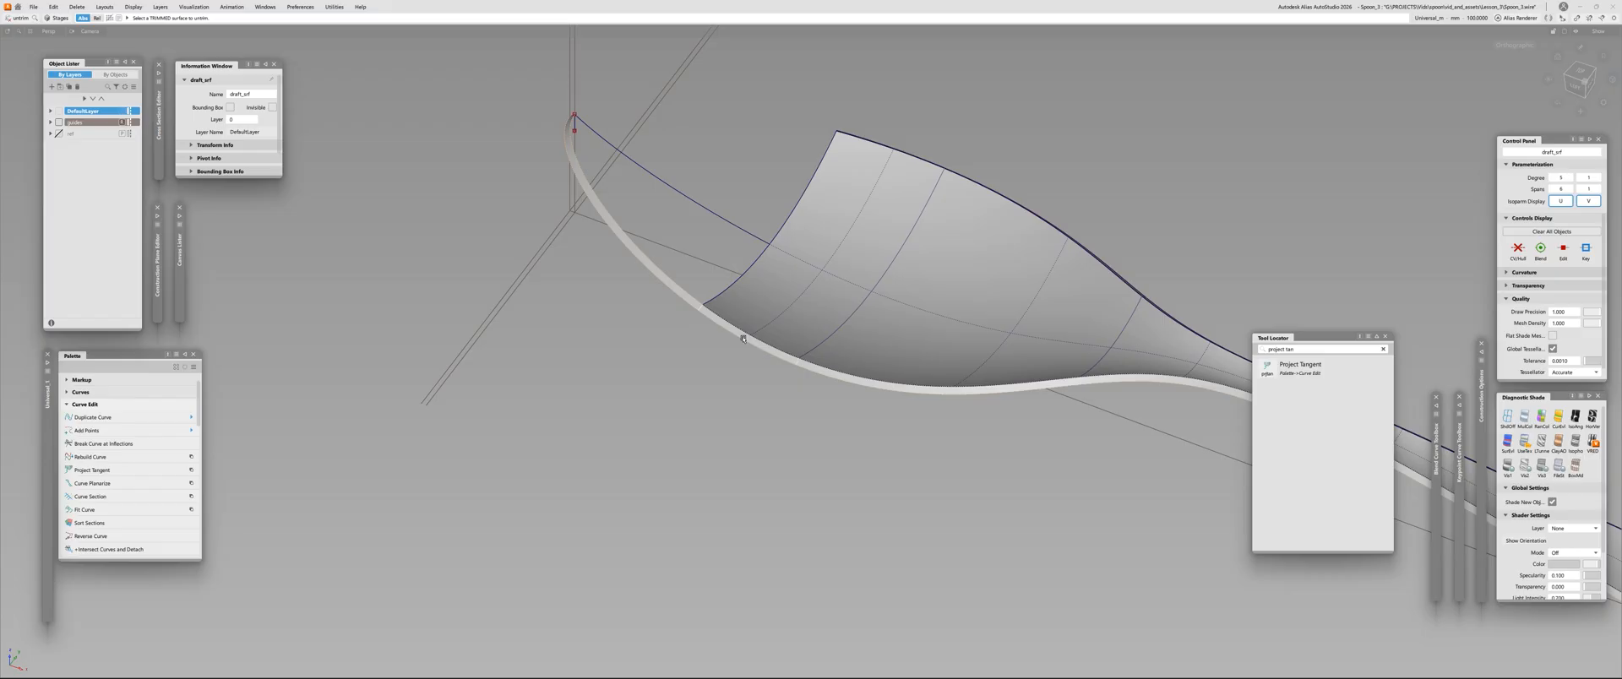
left_click(567, 216)
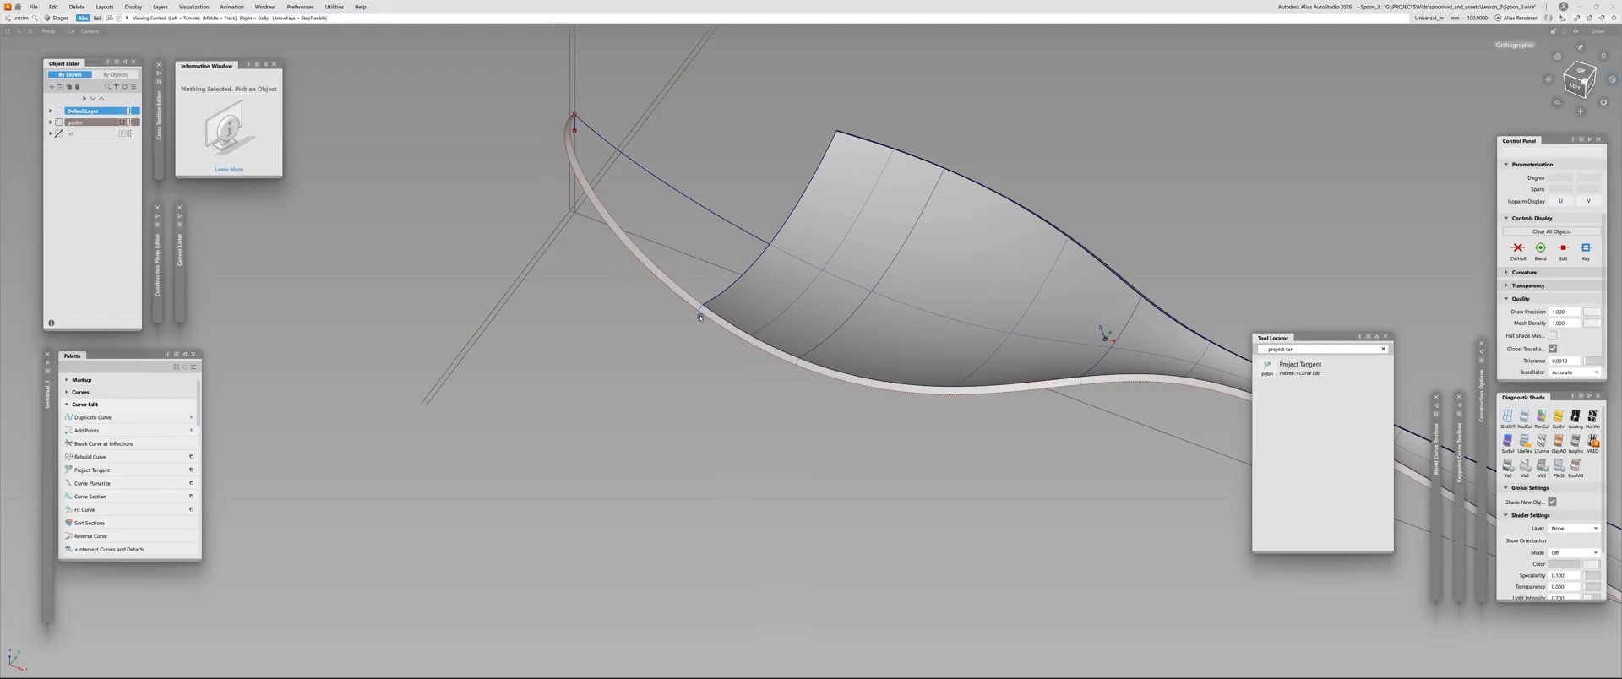
left_click_drag(567, 216, 691, 381, "alt+shift")
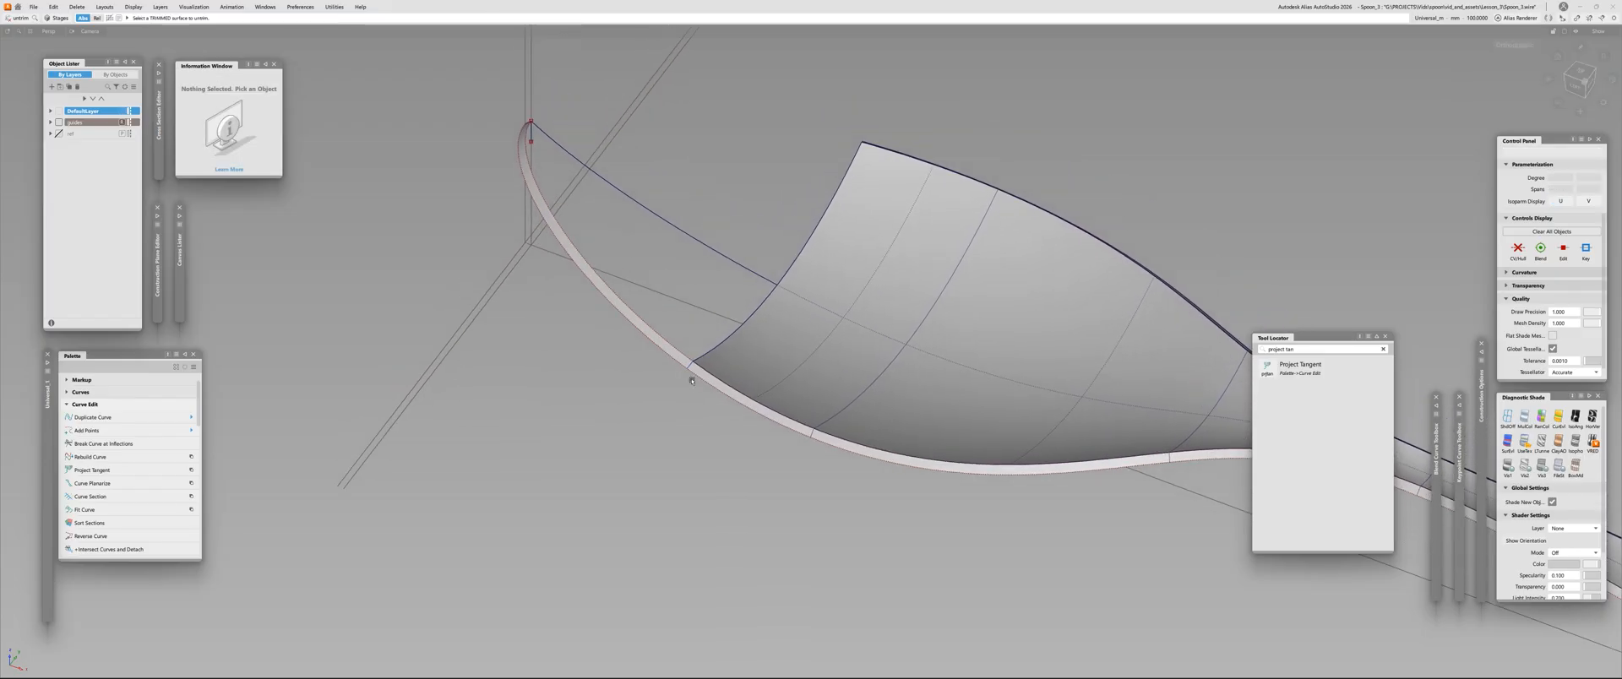
Trim the draft surface, keeping only the portion between the tip and the skin's front edge
key("t")
double_click(642, 328)
key("space")
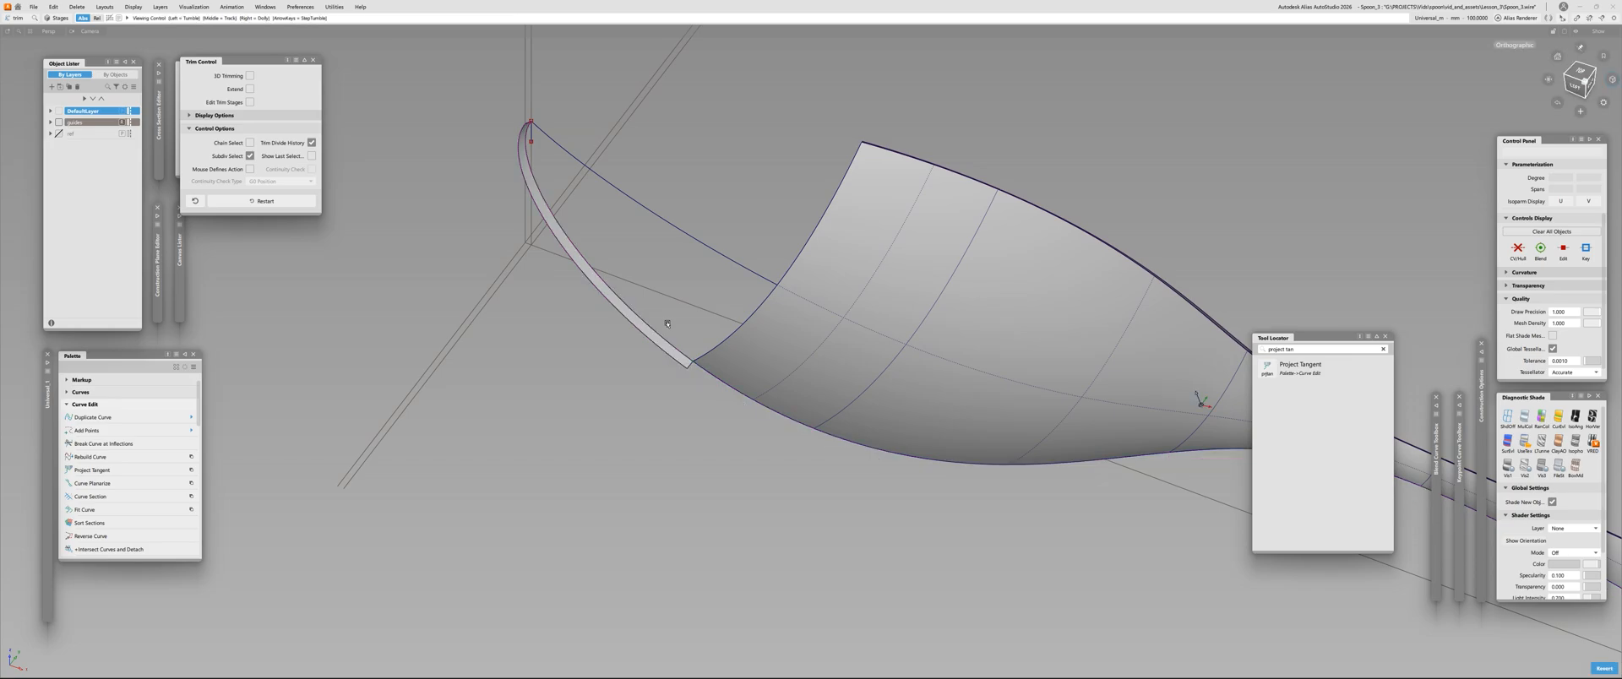
Duplicate the trimmed draft surface's edge between the tip and the skin's corner as a curve, with no rebuild
left_click_drag(667, 326, 627, 239, "alt+shift")
key("d")
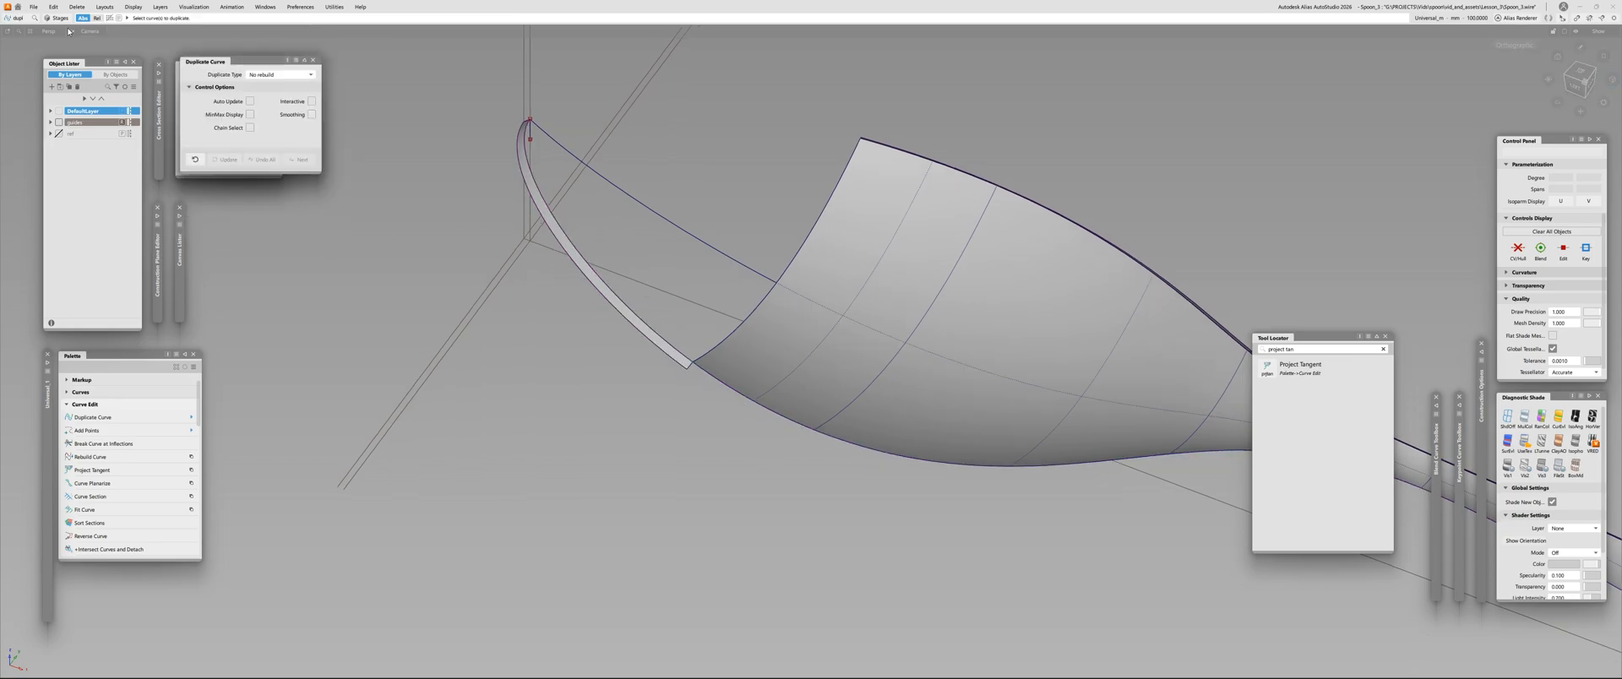
left_click(550, 245)
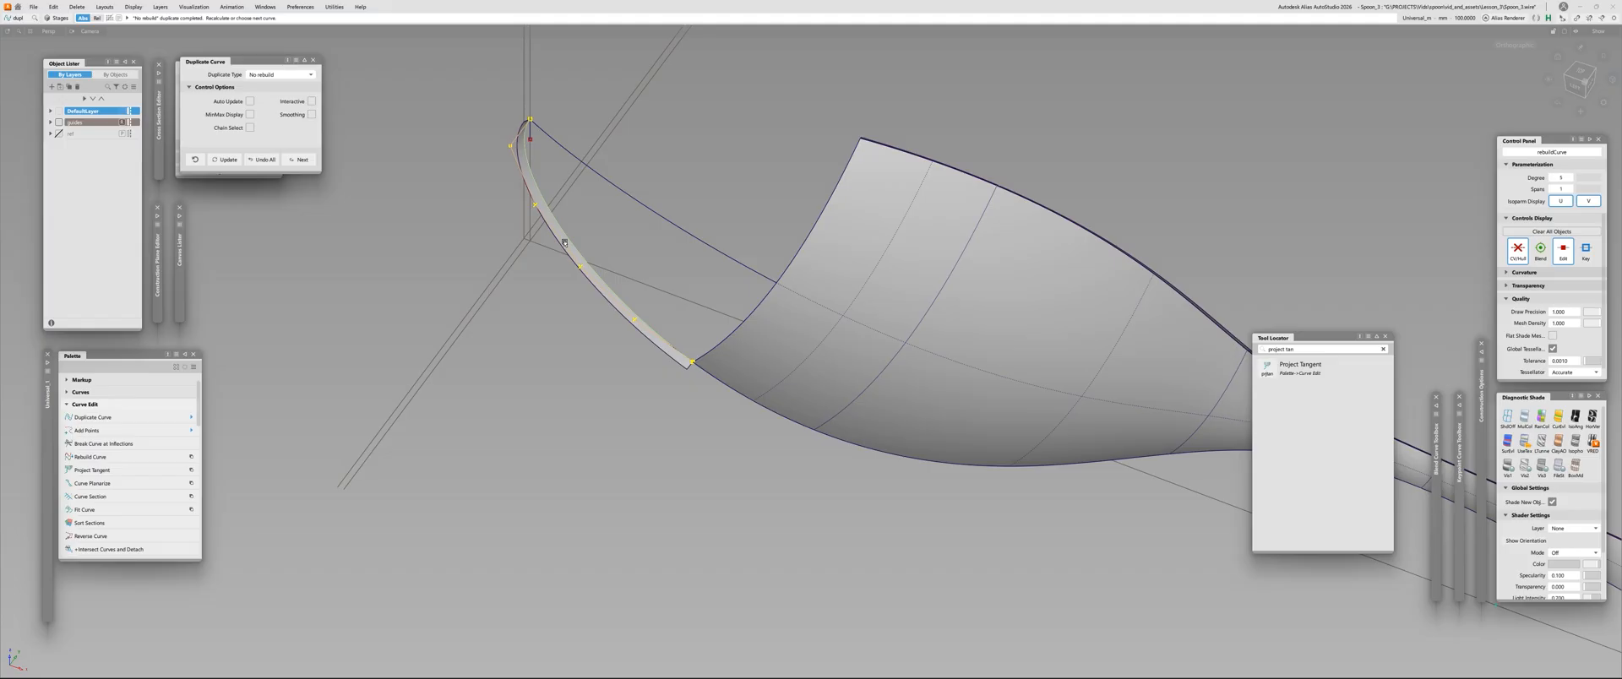
scroll(471, 103, "up", 2, "alt+shift")
Set the duplicated edge curve's pivot at its tip end and move that end to the middle of the skin's front edge
key("t")
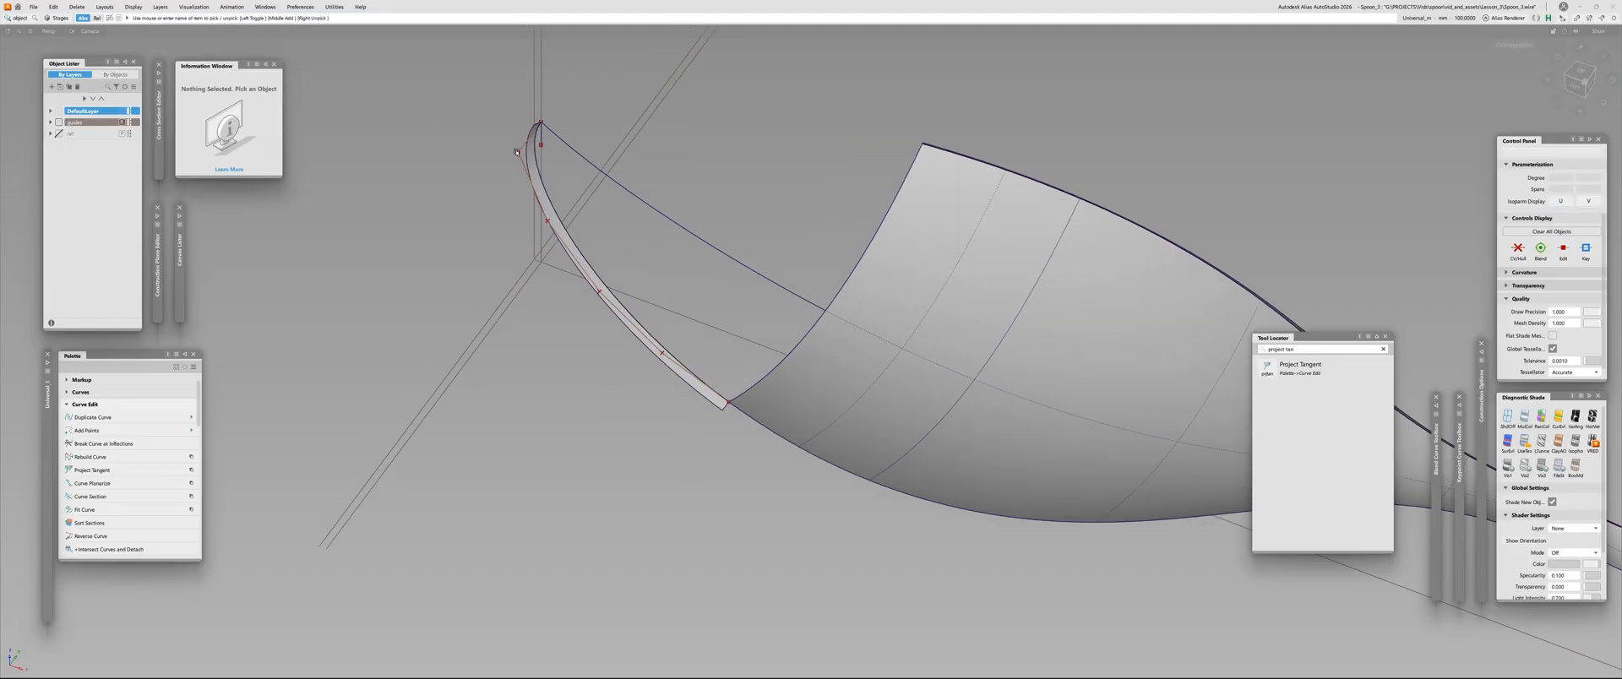
left_click(662, 350)
right_click_drag(699, 258, 686, 264, "alt+shift")
left_click_drag(685, 264, 688, 246, "alt+shift")
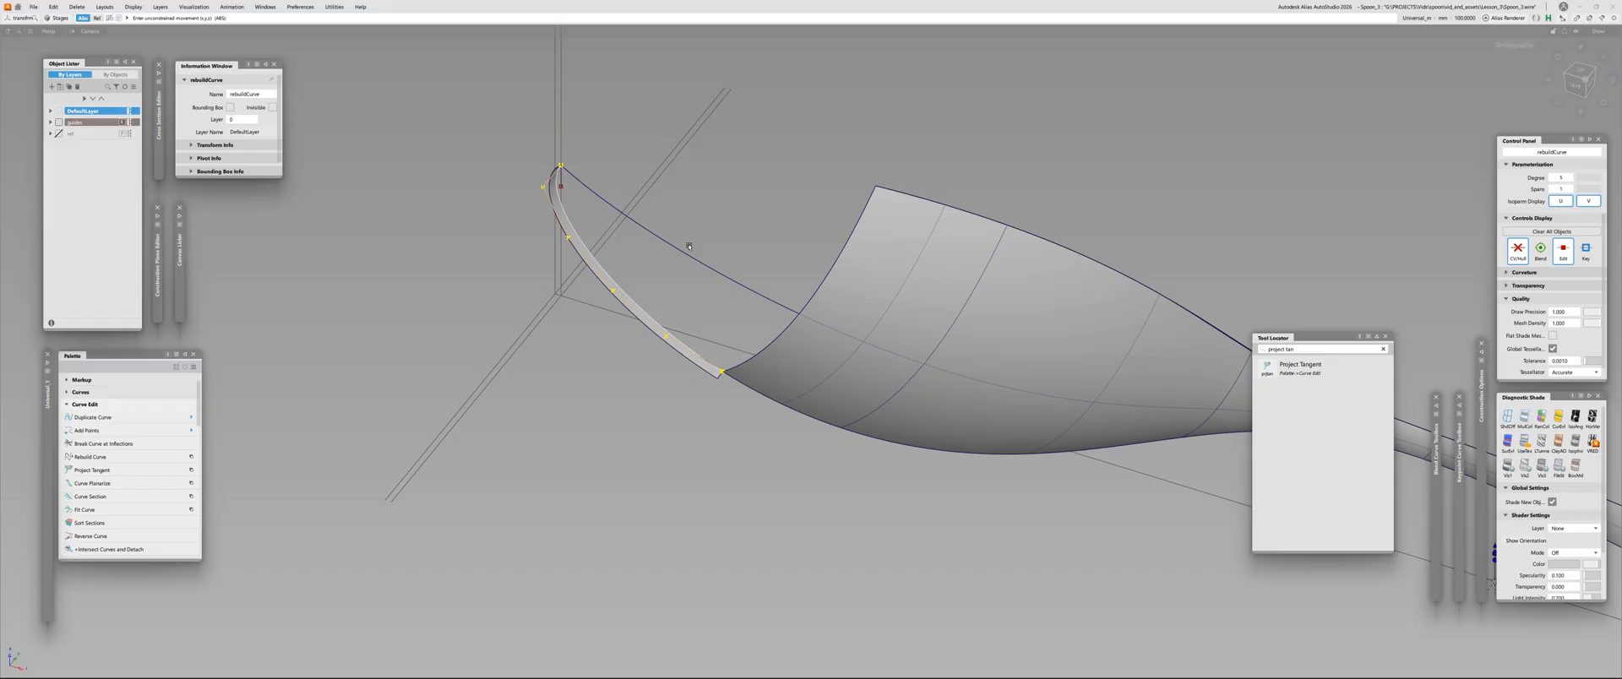
right_click_drag(673, 236, 640, 237, "ctrl+shift")
right_click_drag(553, 152, 873, 283, "alt+shift")
middle_click_drag(873, 283, 771, 283, "alt+shift")
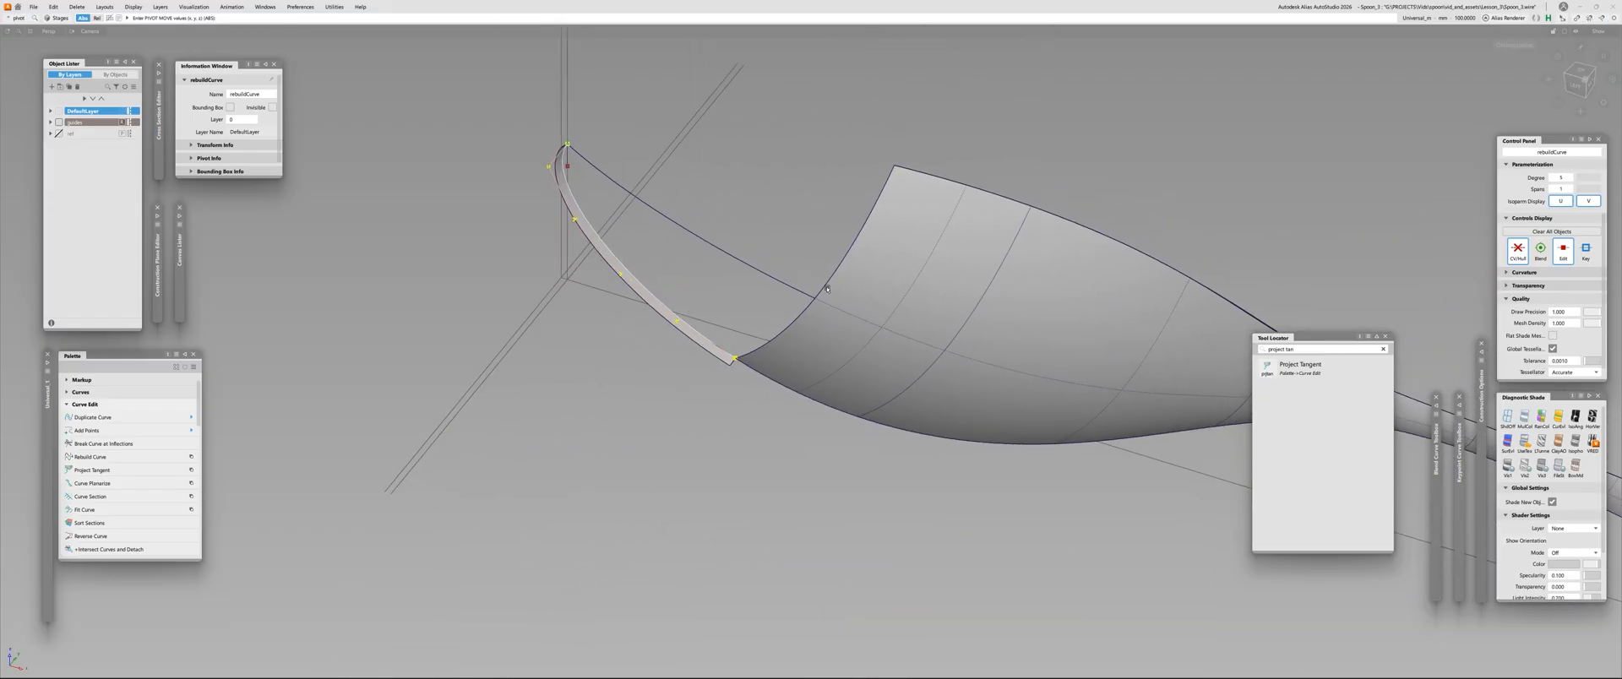
key("t")
left_click_drag(770, 283, 815, 270, "ctrl")
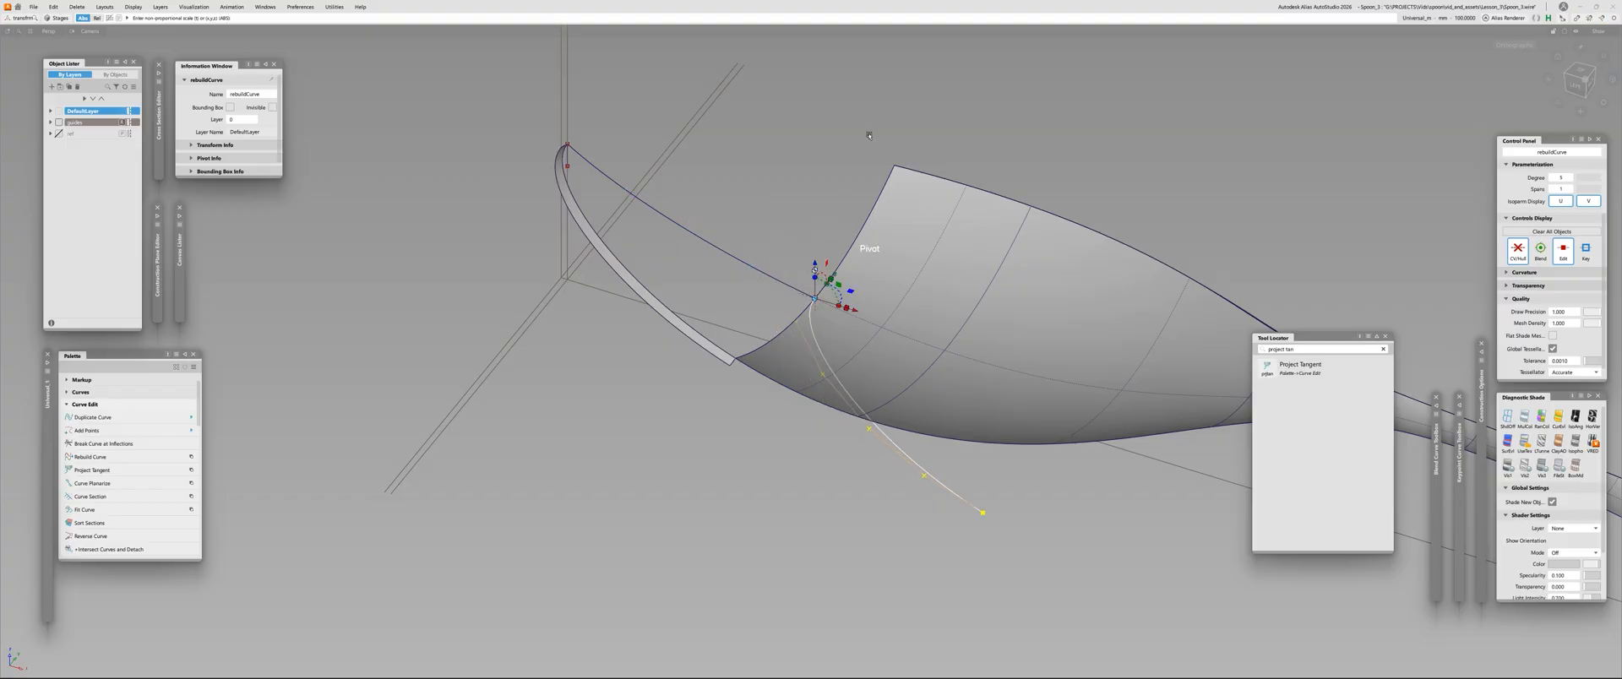
Flatten the moved curve vertically with a non-proportional scale, and check it from the side and from above
left_click_drag(814, 145, 965, 290)
left_click(1580, 81)
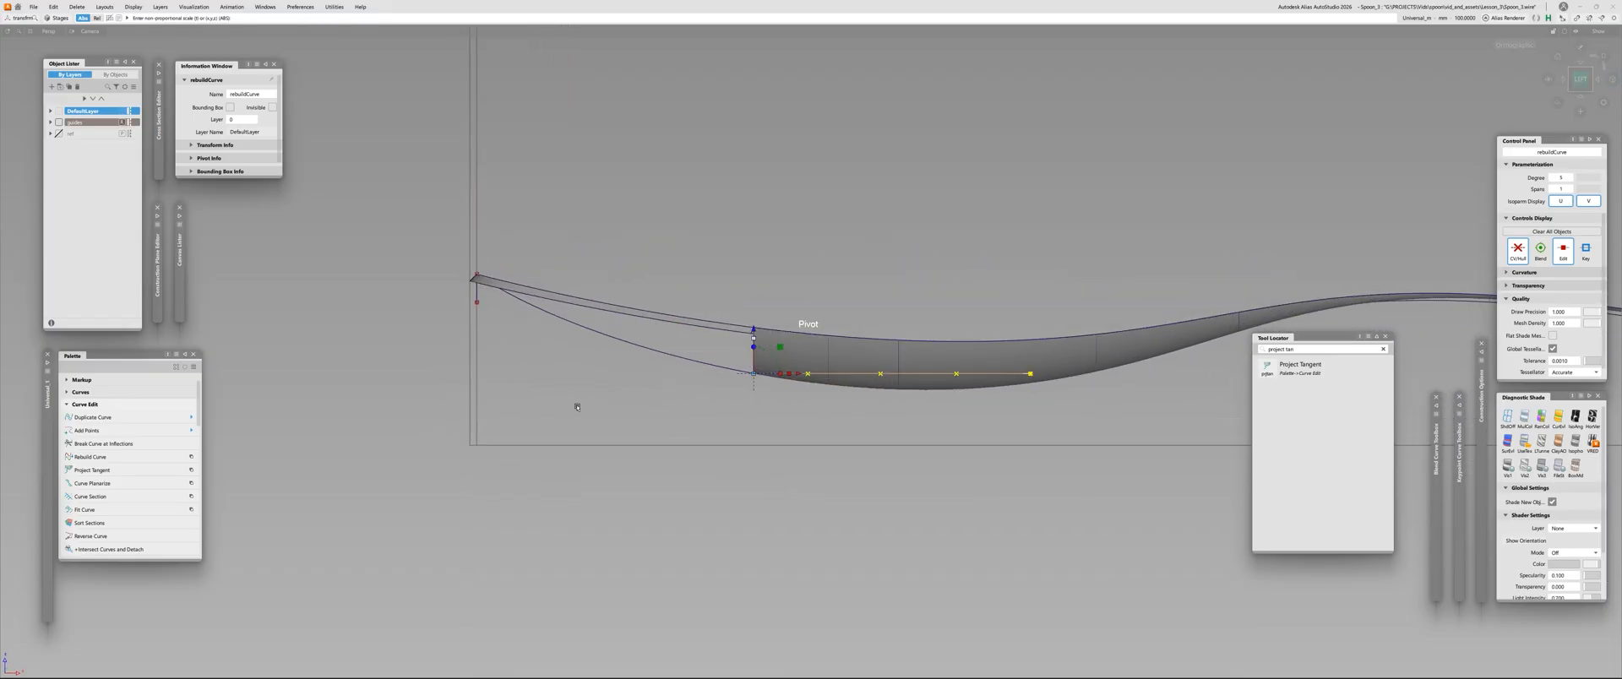
left_click_drag(1014, 406, 287, 345, "alt+shift")
left_click_drag(638, 327, 593, 448, "alt+shift")
right_click_drag(593, 448, 576, 473, "alt+shift")
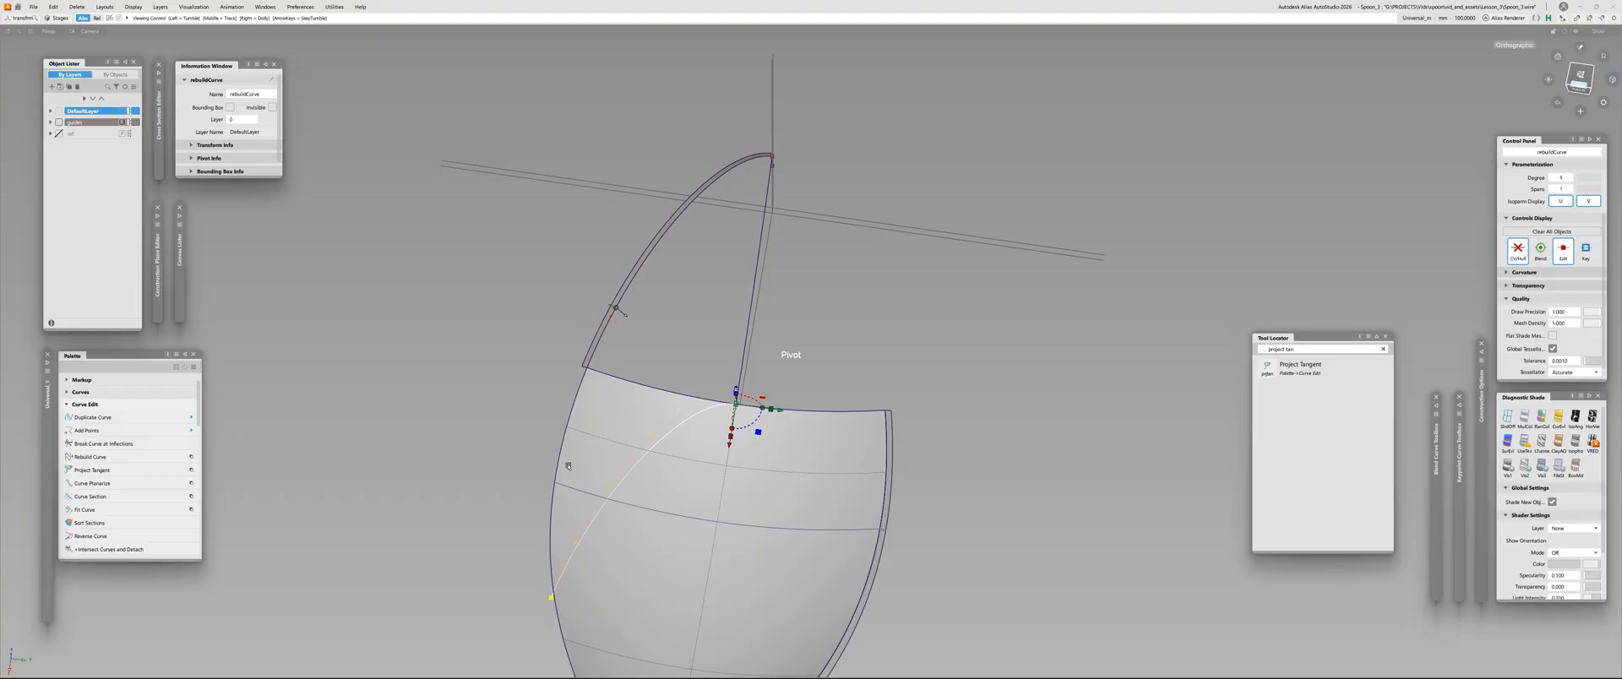
right_click_drag(558, 428, 570, 439, "alt+shift")
left_click_drag(569, 439, 589, 416, "alt+shift")
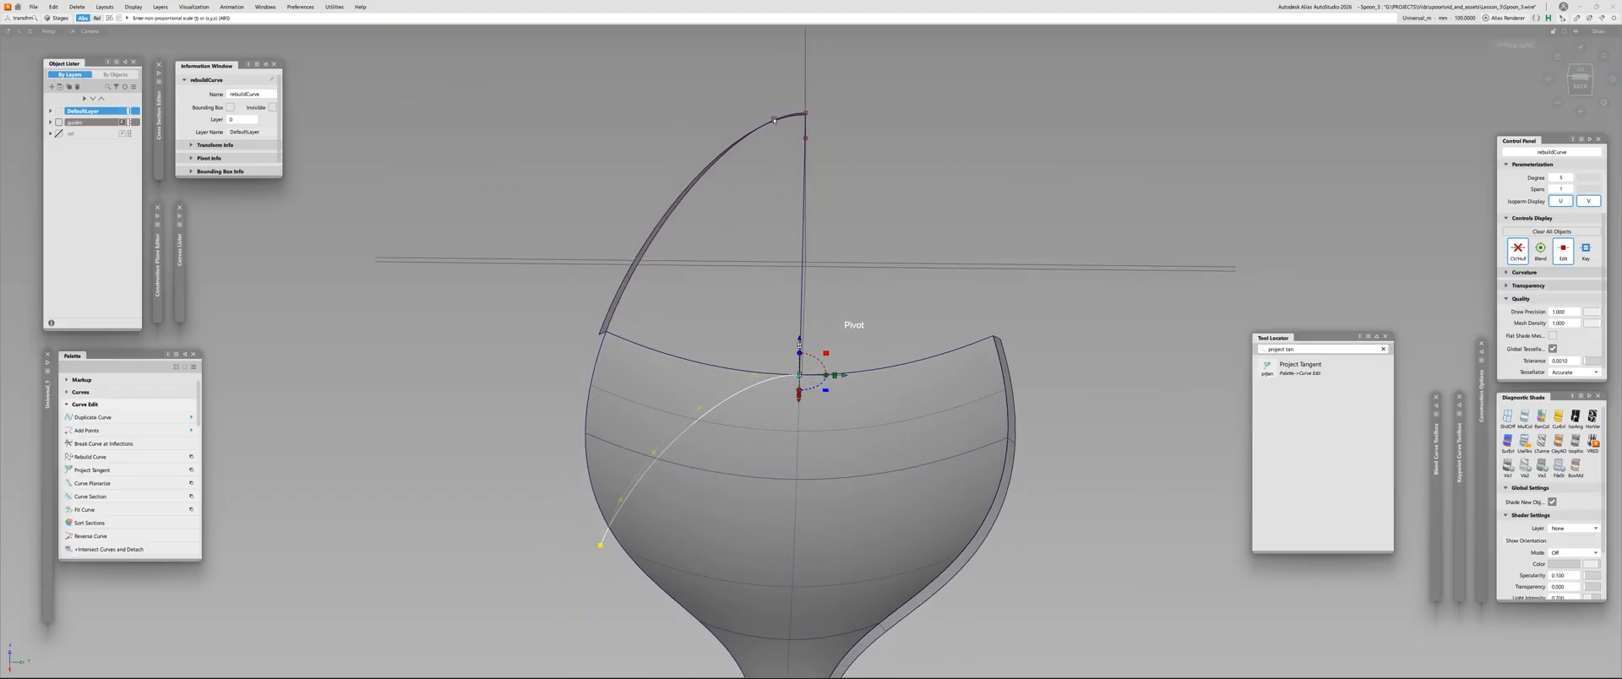
left_click_drag(773, 119, 577, 289, "alt+shift")
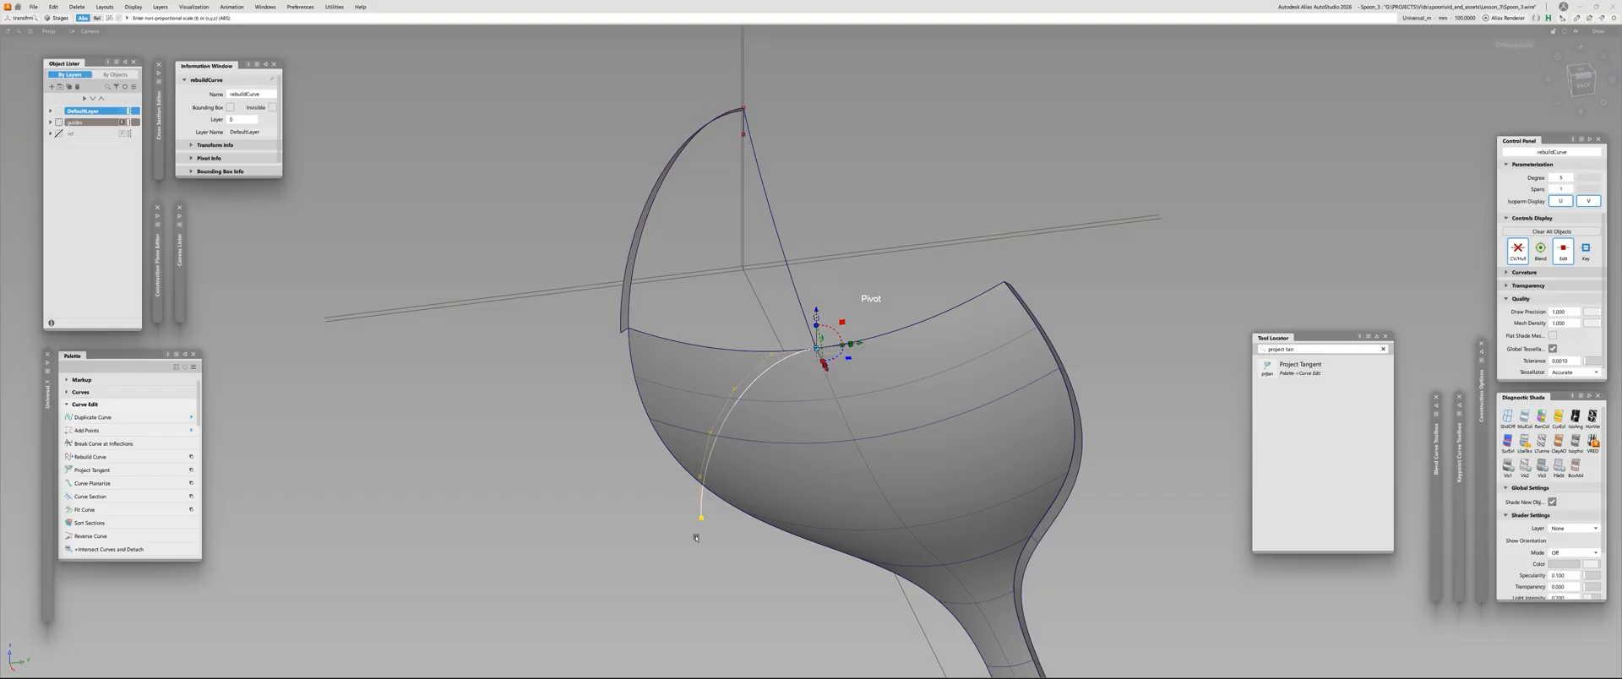
Draw a straight line from the side corner of the skin's front edge to the outer end of the flattened curve
key("c")
left_click(629, 327, "ctrl")
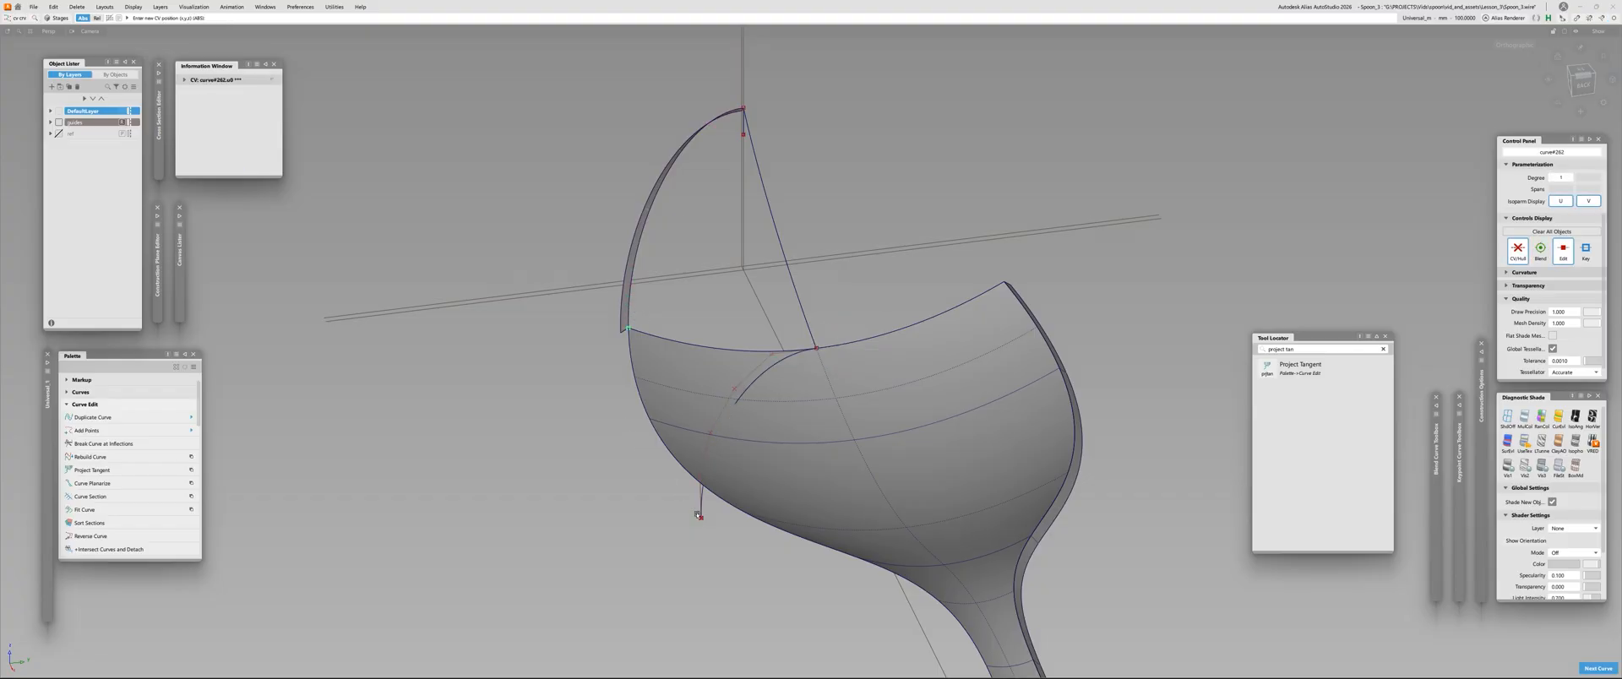
left_click(700, 516, "ctrl")
left_click_drag(687, 481, 340, 479, "alt+shift")
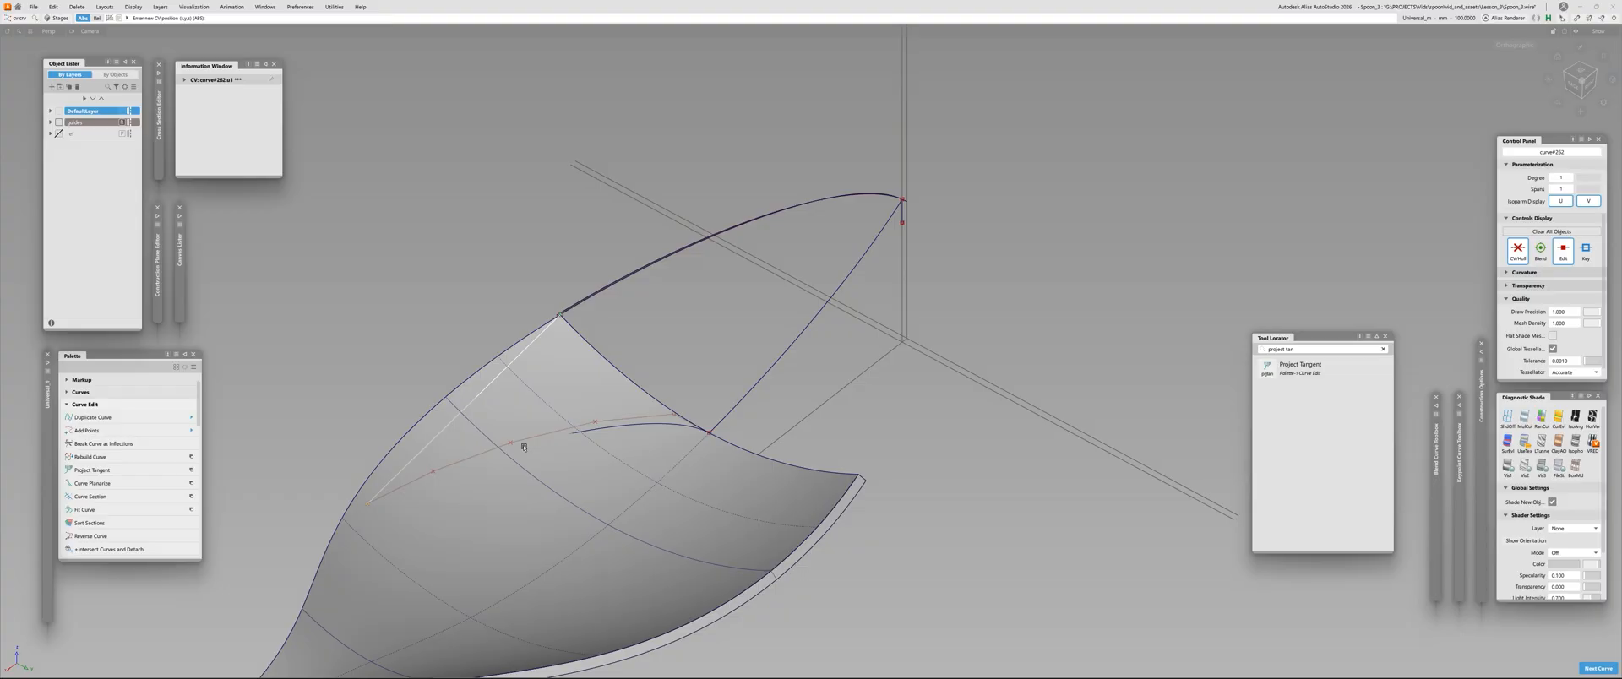
left_click_drag(452, 453, 429, 435, "alt+shift")
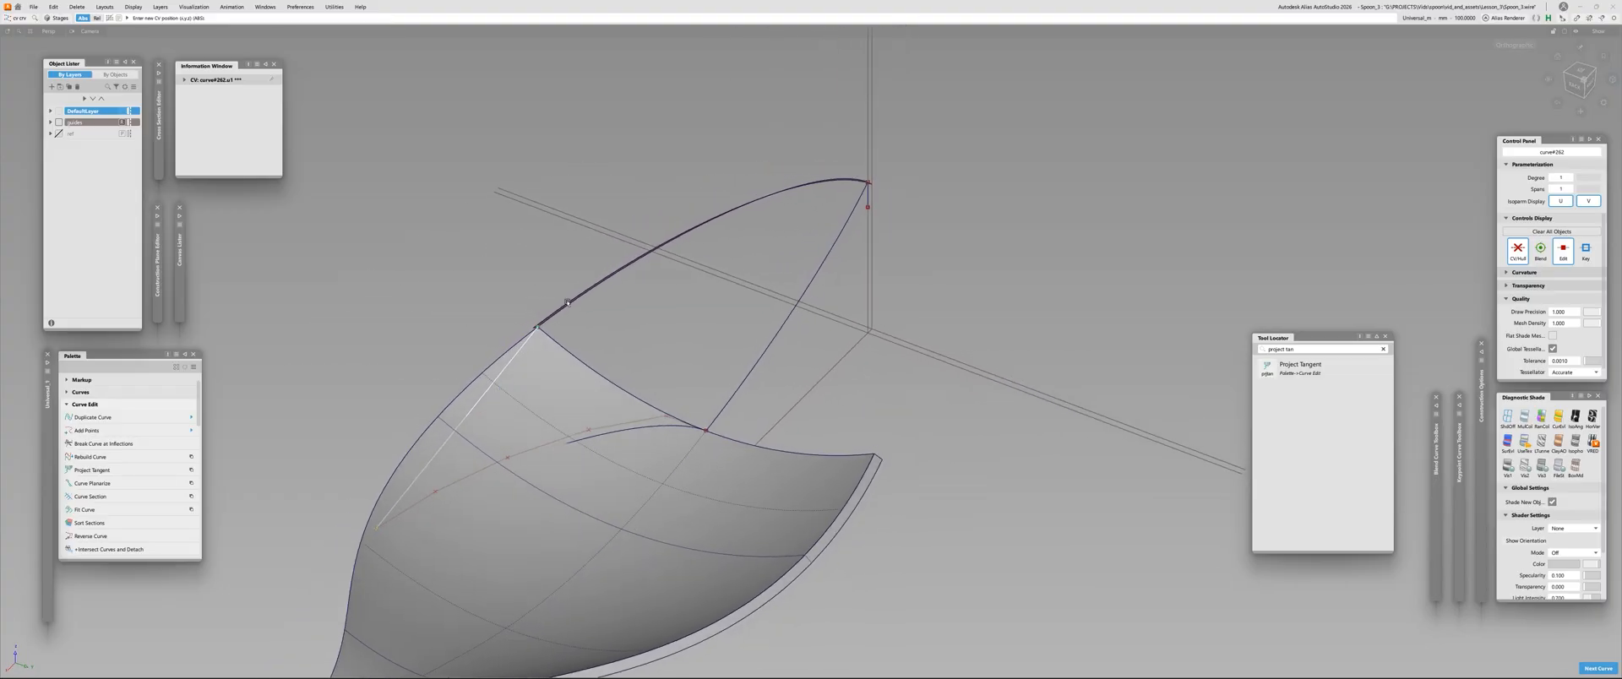
Reposition the straight line's free end so it meets the flattened curve partway along its length
key("space")
left_click_drag(572, 309, 540, 388, "alt+shift")
left_click(549, 309, "ctrl+alt")
left_click(557, 473)
key("space")
left_click(492, 388)
key("Delete")
Compare the flattened curve and straight line with the draft surface's tip outline from above, and hide the curve's CVs
left_click(646, 376)
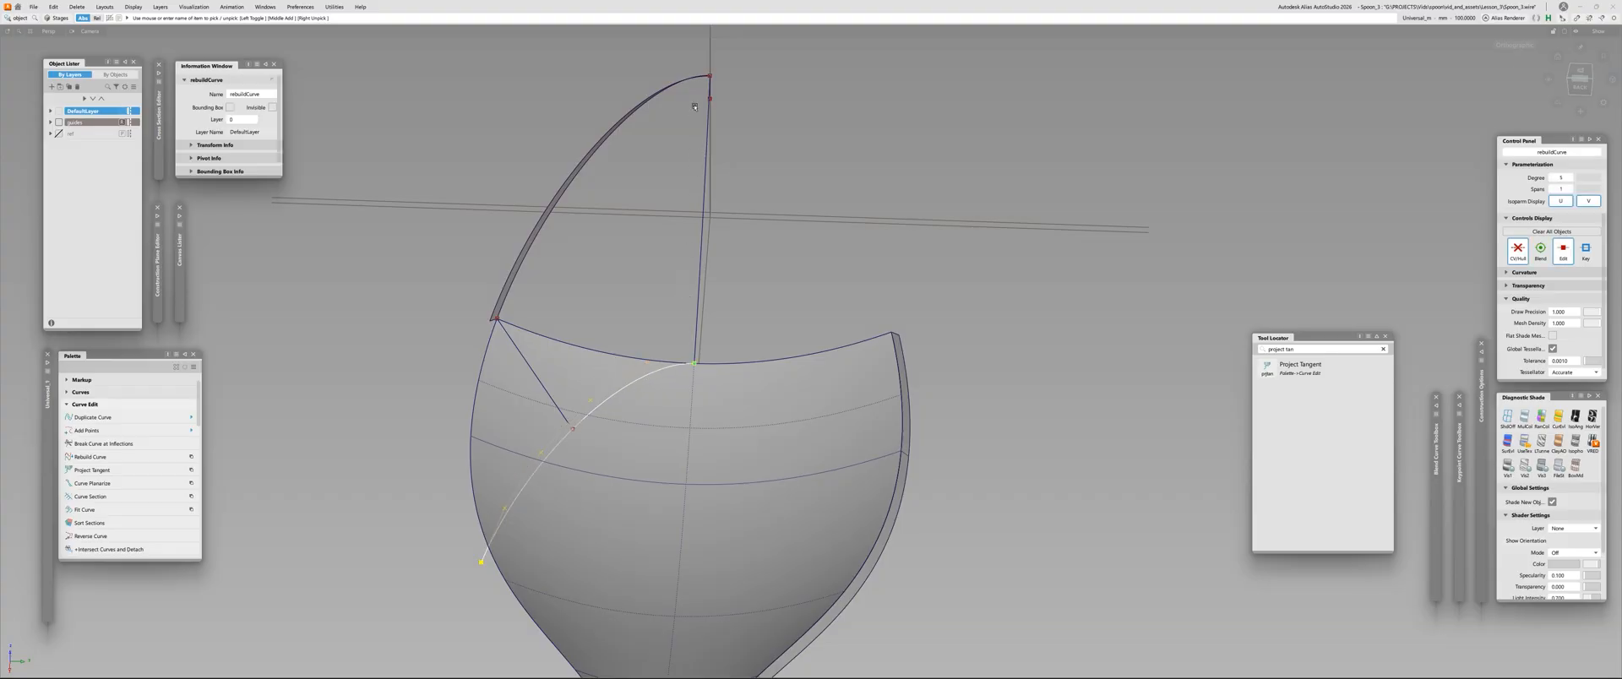
left_click_drag(616, 358, 630, 409, "alt+shift")
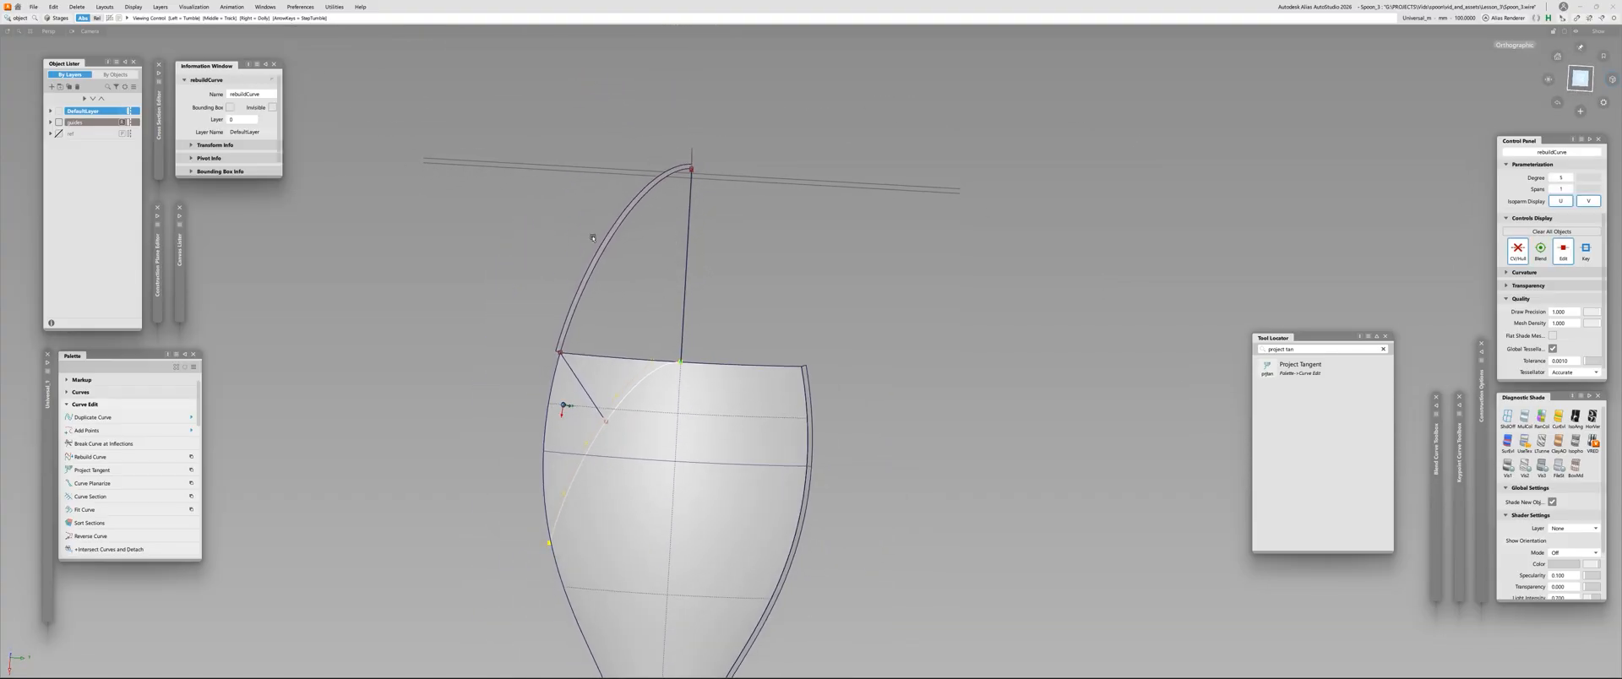
left_click_drag(608, 466, 630, 438, "alt+shift")
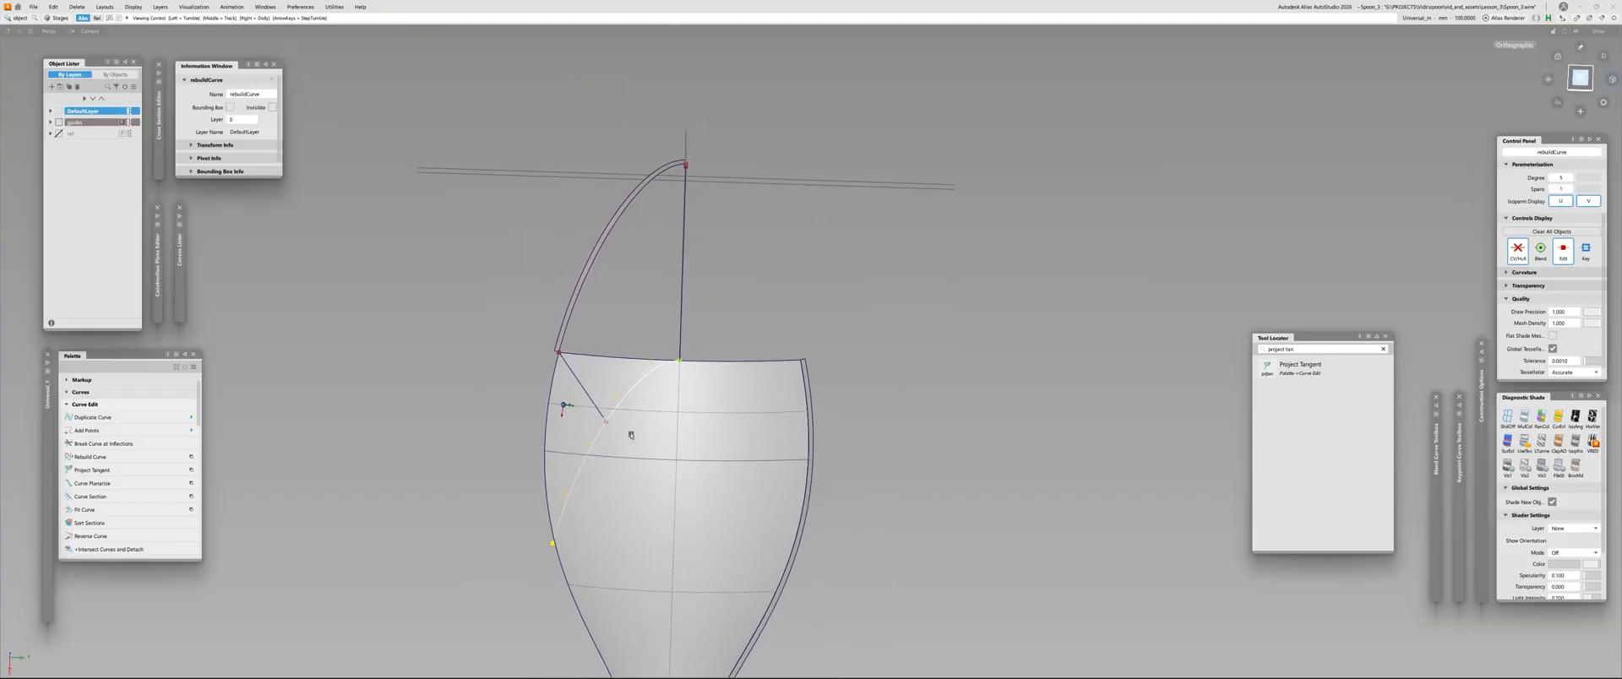
left_click(1582, 77)
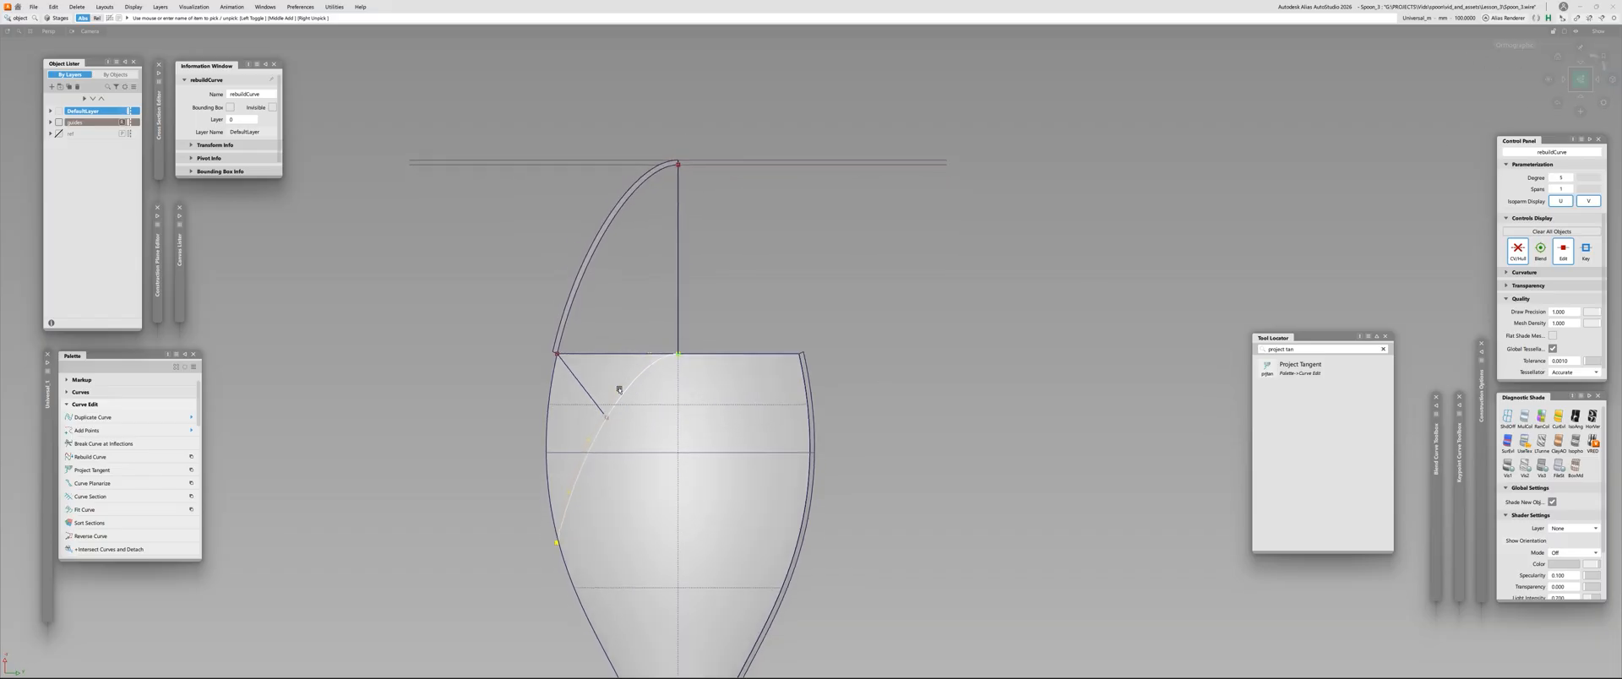
left_click_drag(623, 417, 659, 405, "alt+shift")
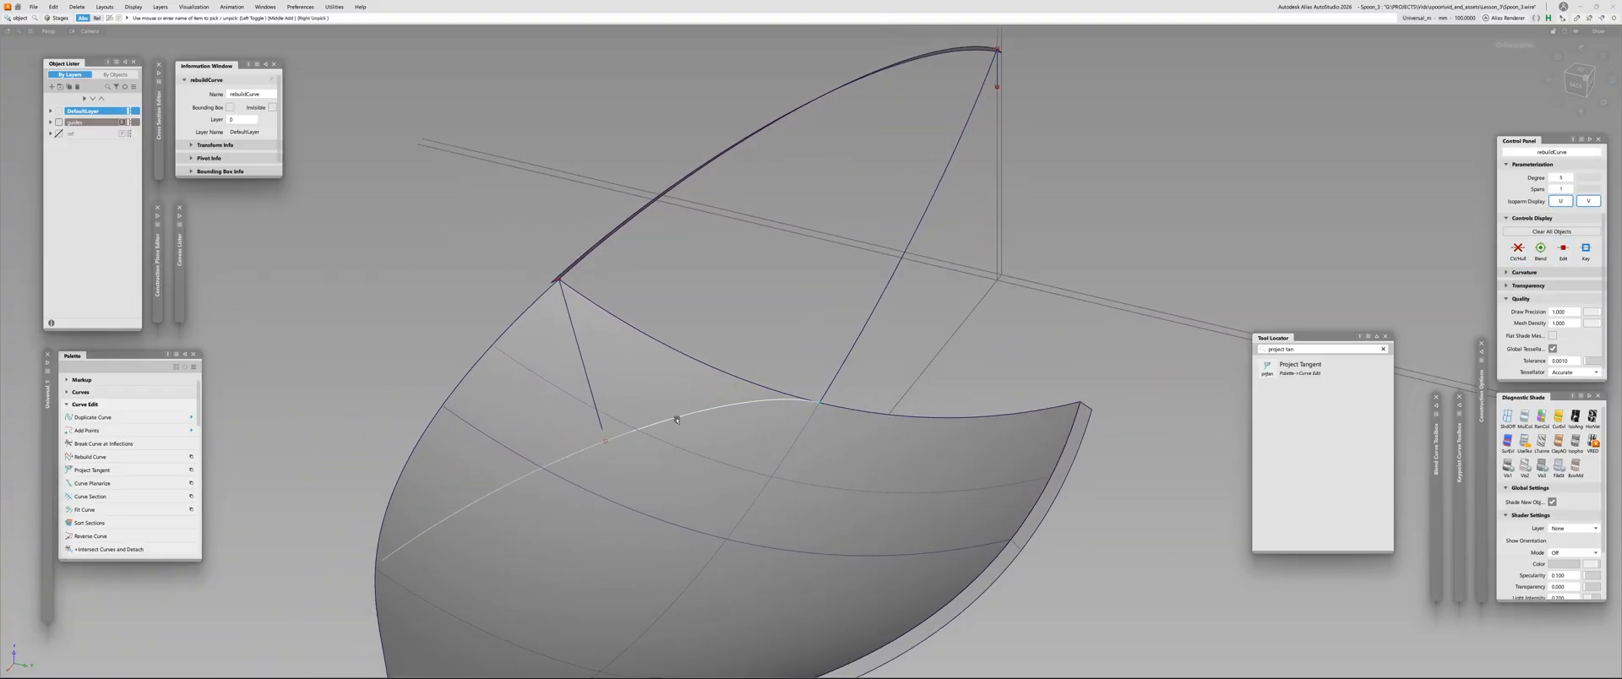
key("ctrl+c")
key("ctrl+v")
mouse_move(714, 314)
left_mouse_down("ctrl+shift")
mouse_move(693, 341)
mouse_move(710, 336)
mouse_move(707, 372)
left_mouse_up("ctrl+shift")
left_click_drag(586, 415, 643, 401, "alt+shift")
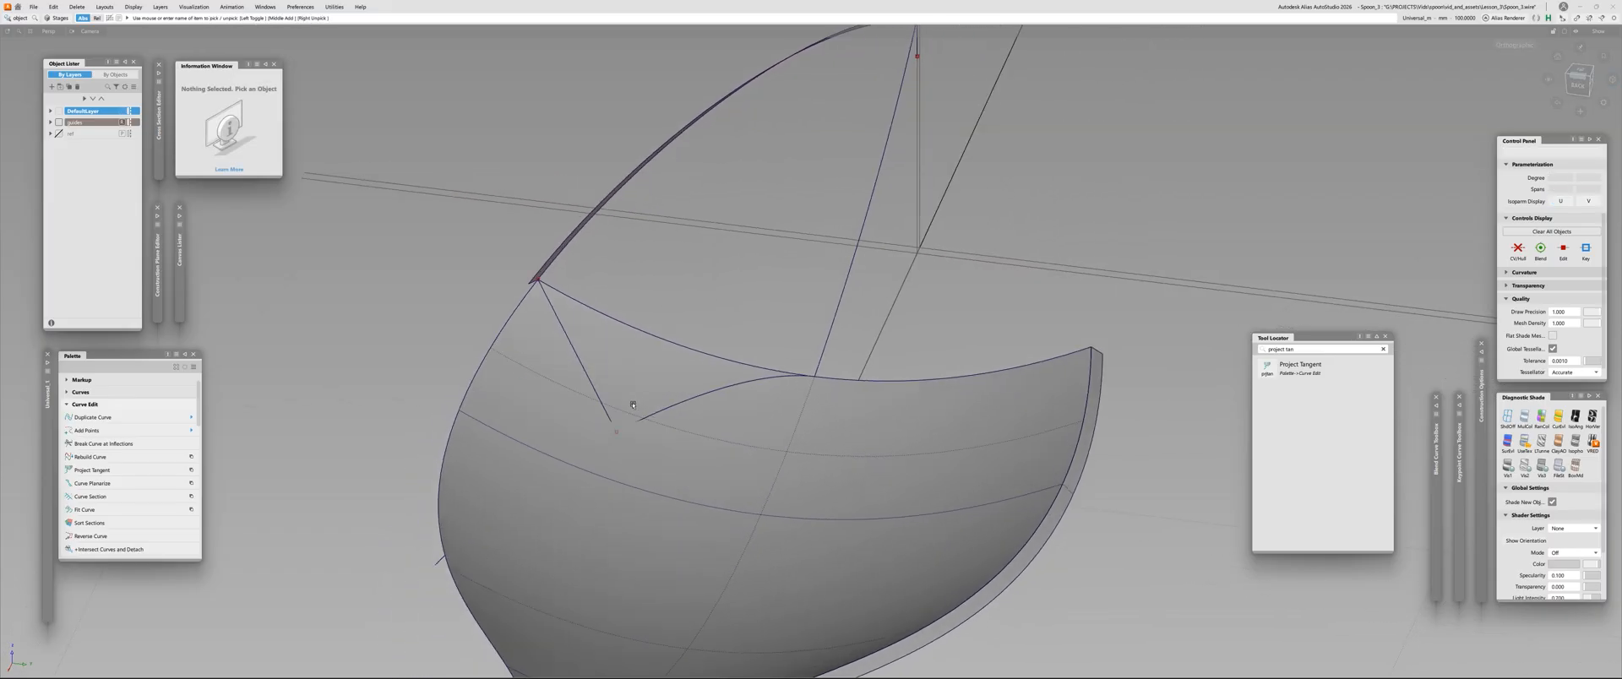
Set the projection to create fitted curves along Z, and examine how the flattened curve and line lie against the skin
key("ctrl+p")
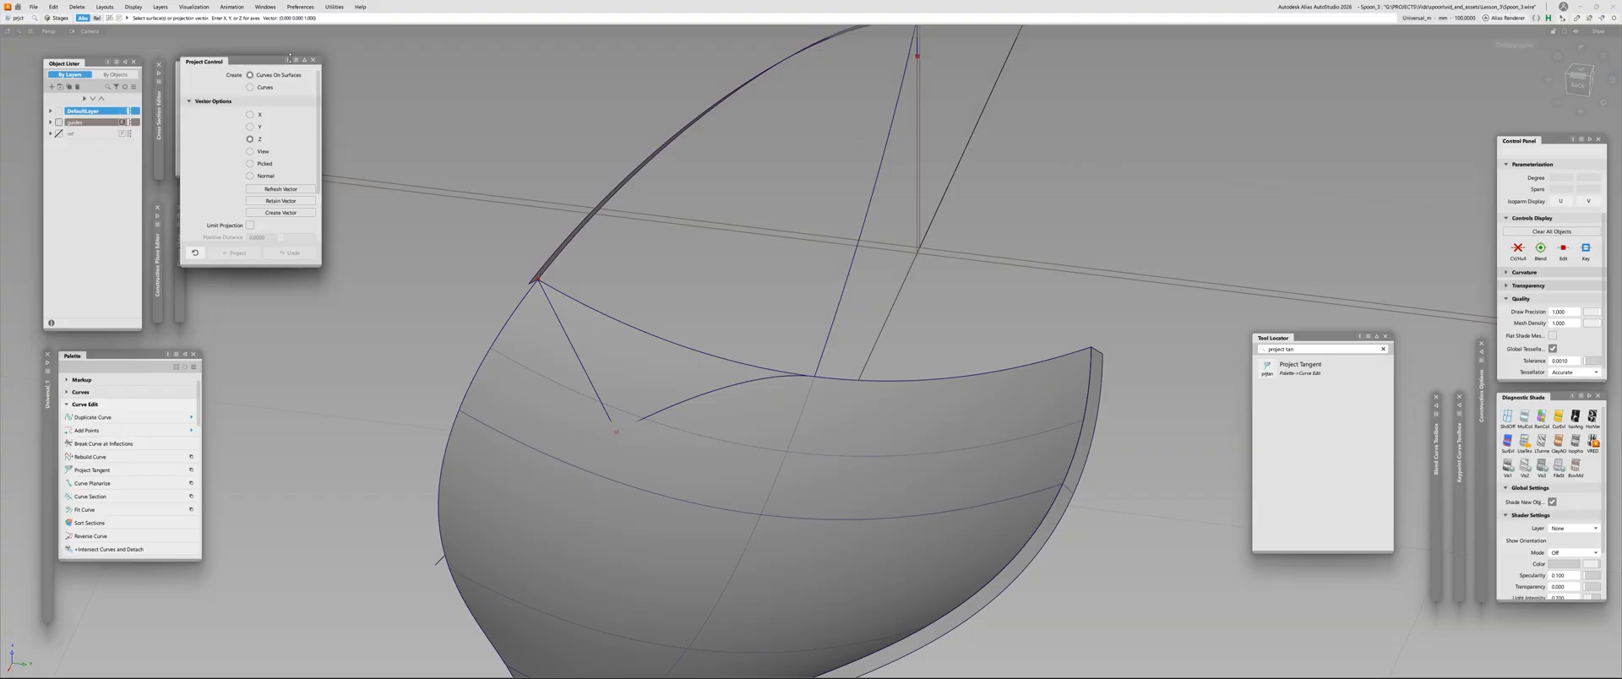
left_click(251, 87)
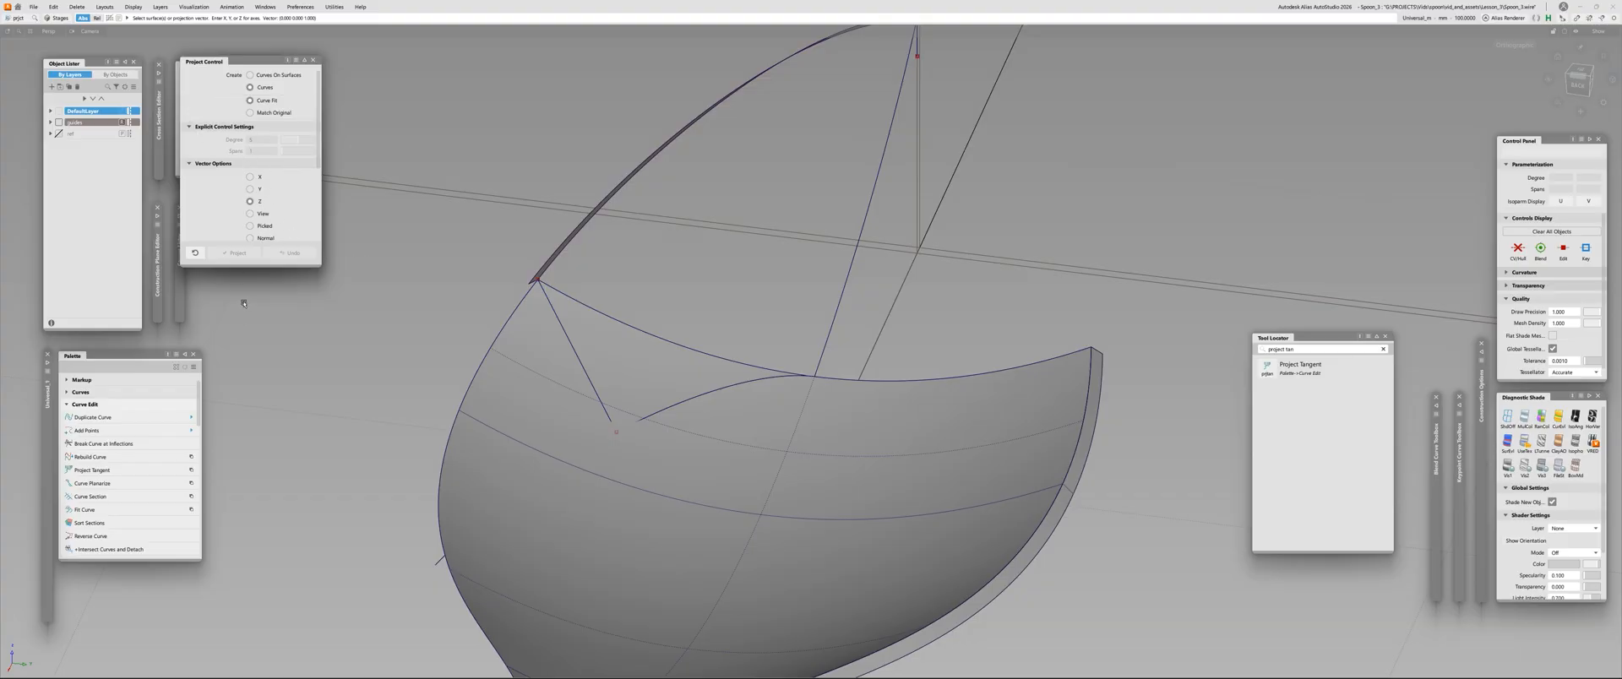
left_click_drag(401, 455, 1068, 400, "alt+shift")
left_click_drag(706, 221, 622, 362, "alt+shift")
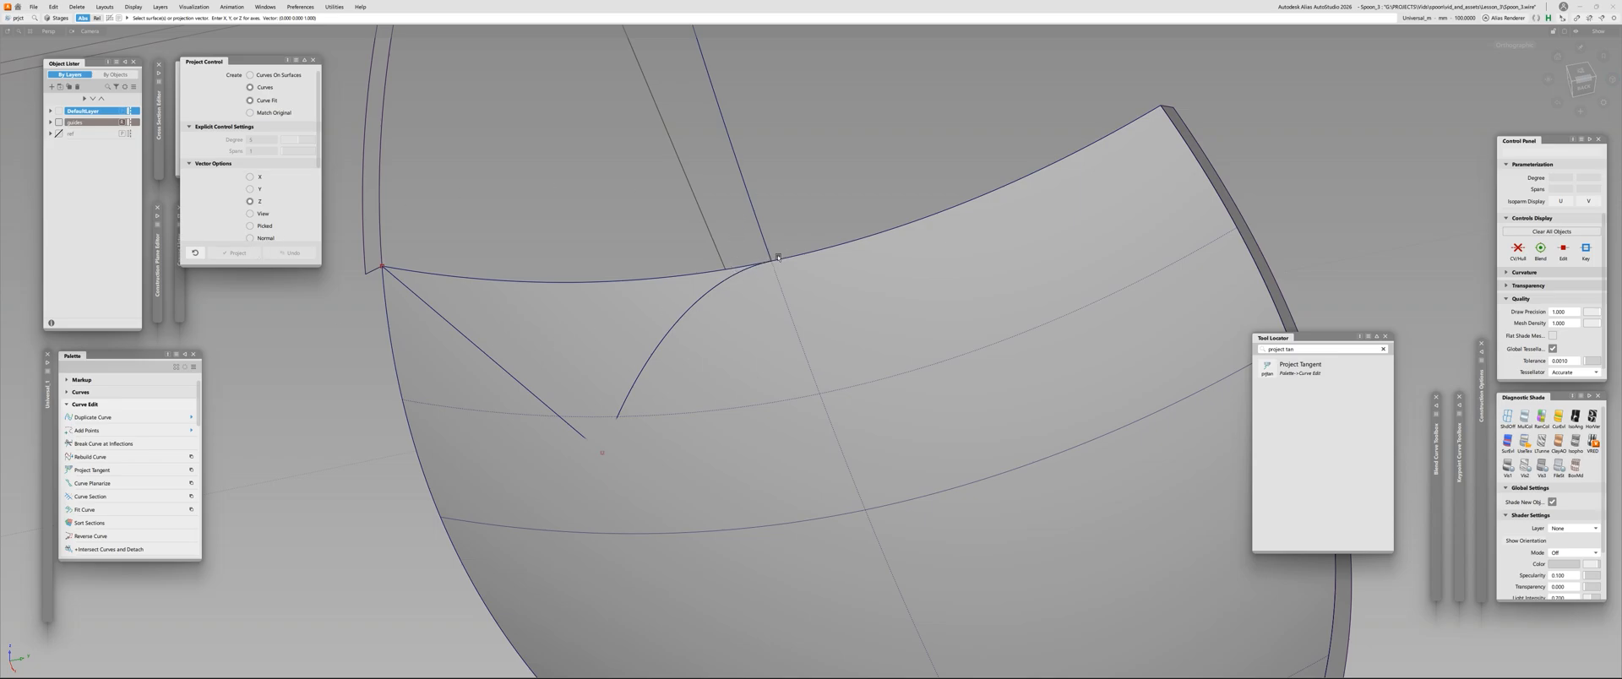
right_click_drag(767, 249, 608, 325, "alt+shift")
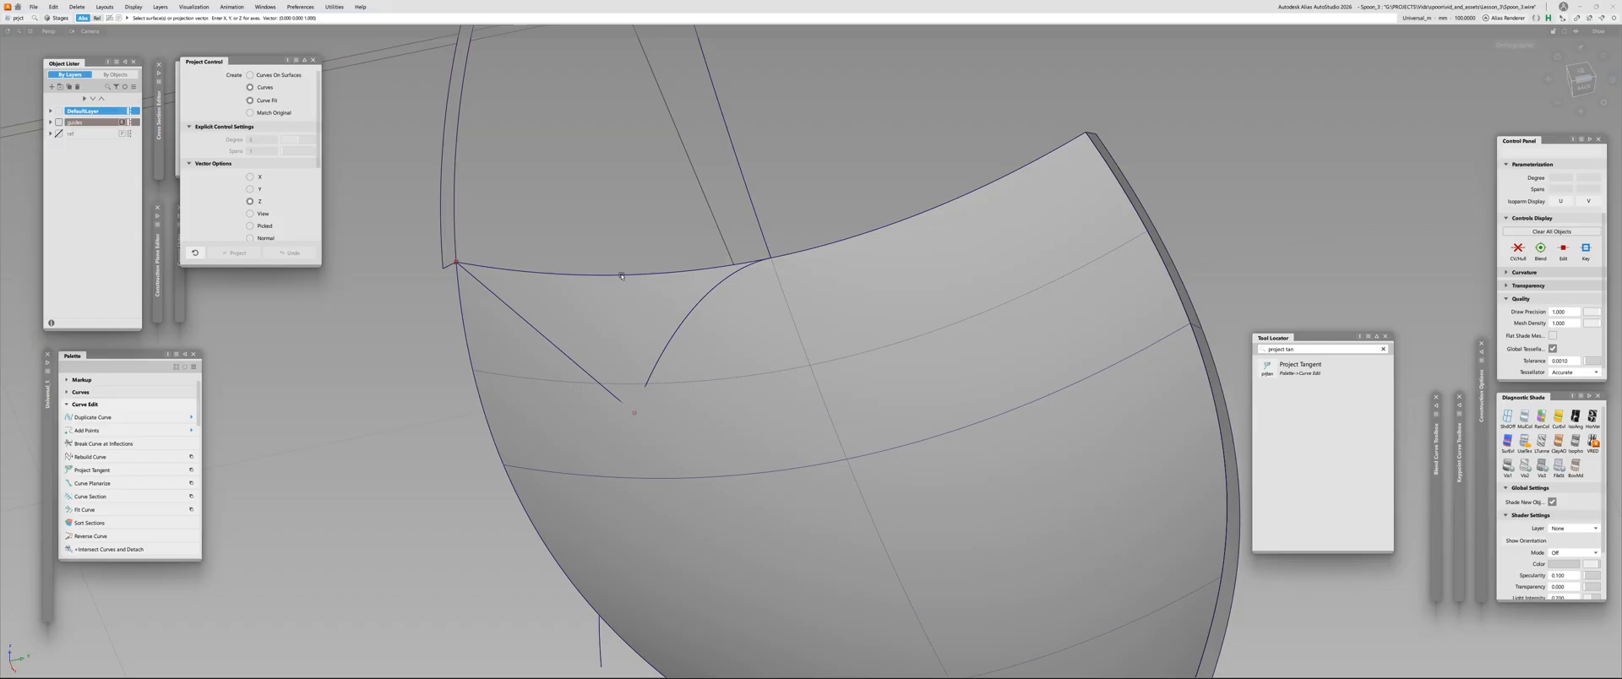
left_click_drag(622, 275, 927, 193, "alt+shift")
left_click_drag(810, 221, 692, 263, "alt+shift")
left_click_drag(619, 214, 678, 309, "alt+shift")
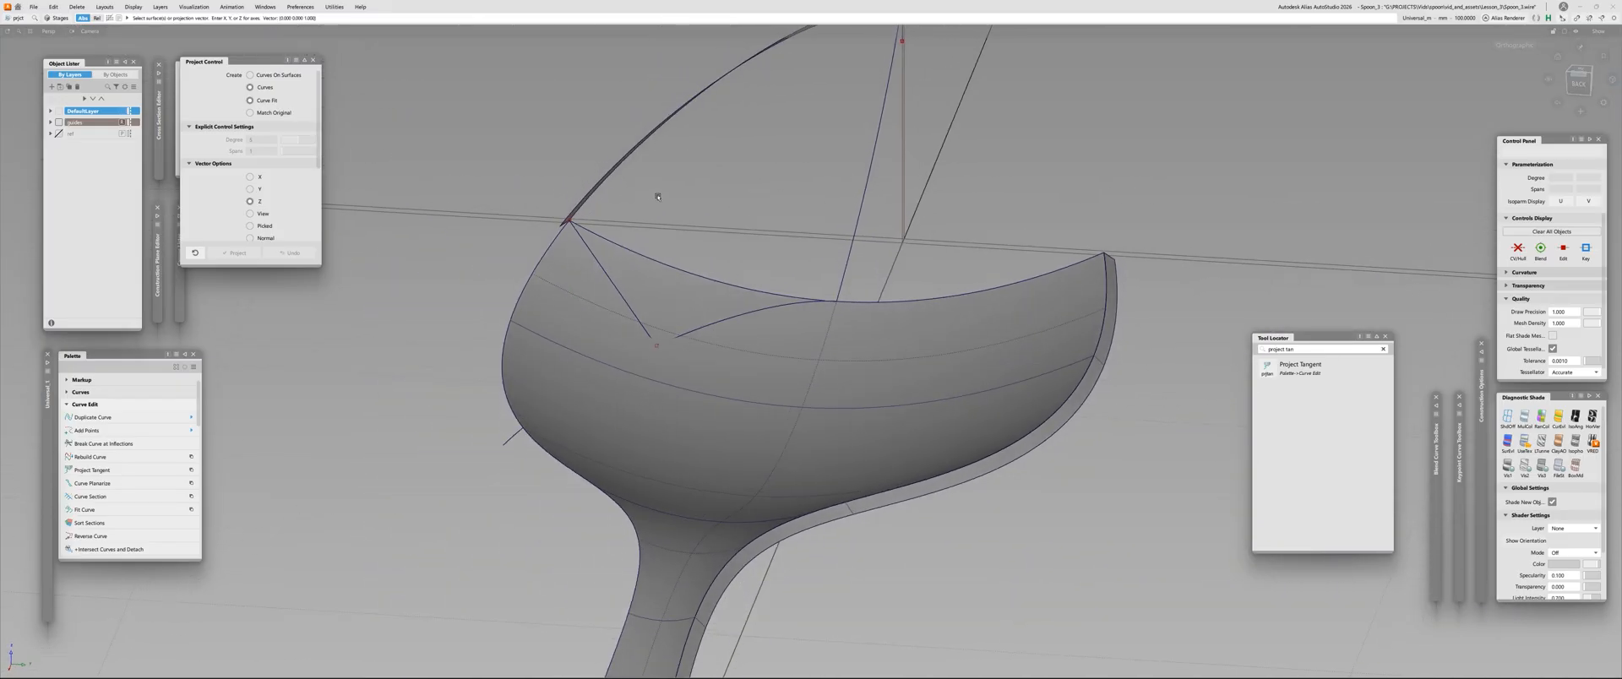
right_click_drag(655, 307, 685, 327, "alt+shift")
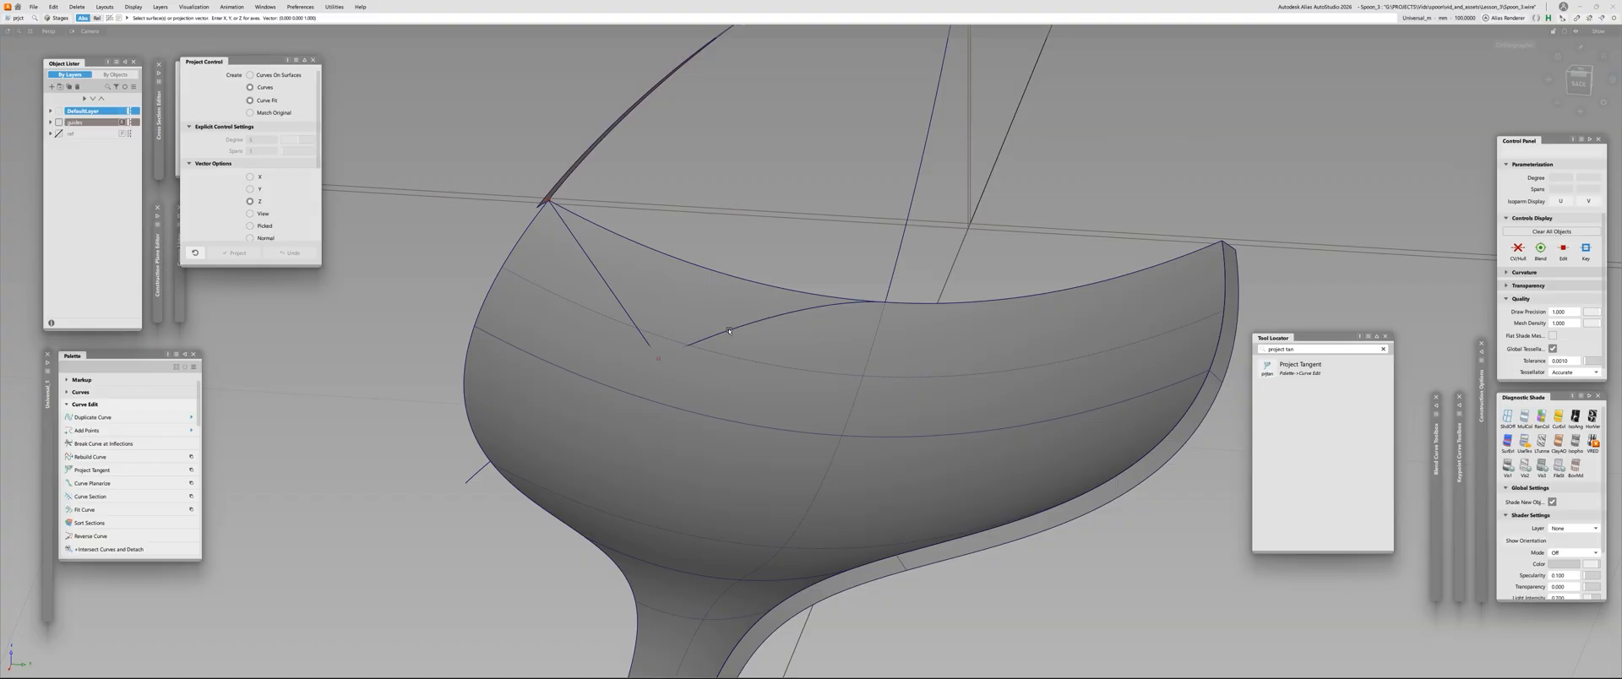
left_click_drag(648, 322, 747, 376, "alt+shift")
Hide the spoon skin temporarily to expose the flattened curve and the straight line
left_click(747, 376)
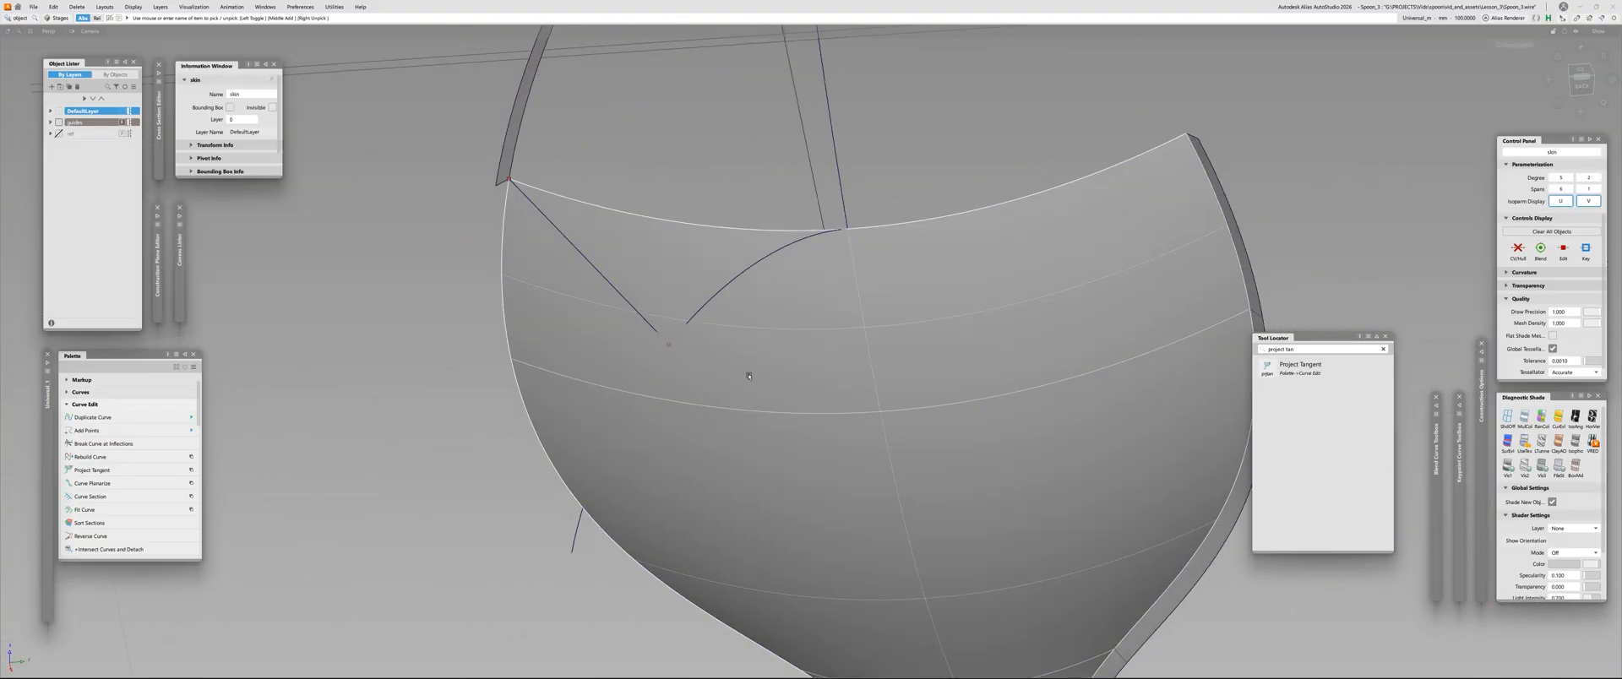
key("Delete")
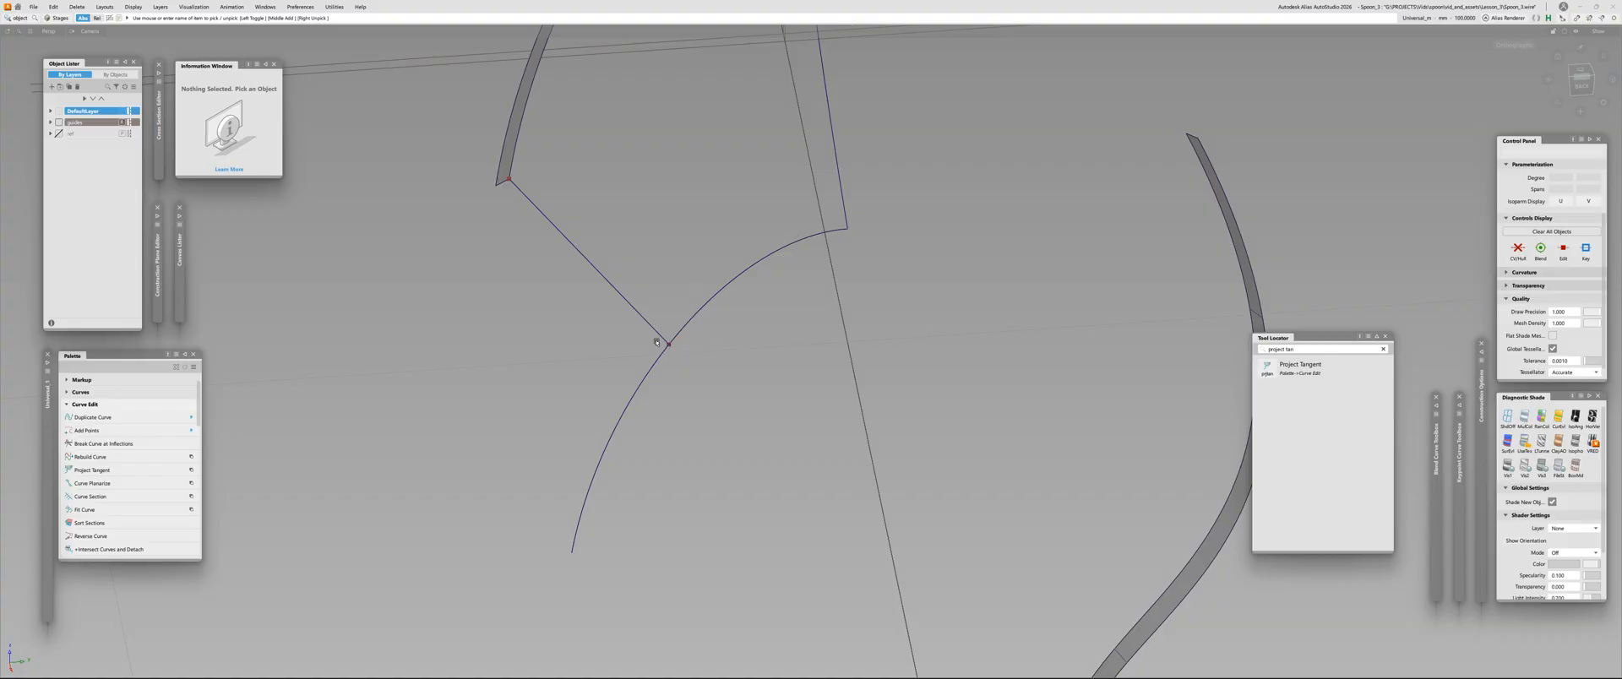
middle_click_drag(656, 342, 488, 391, "ctrl+shift")
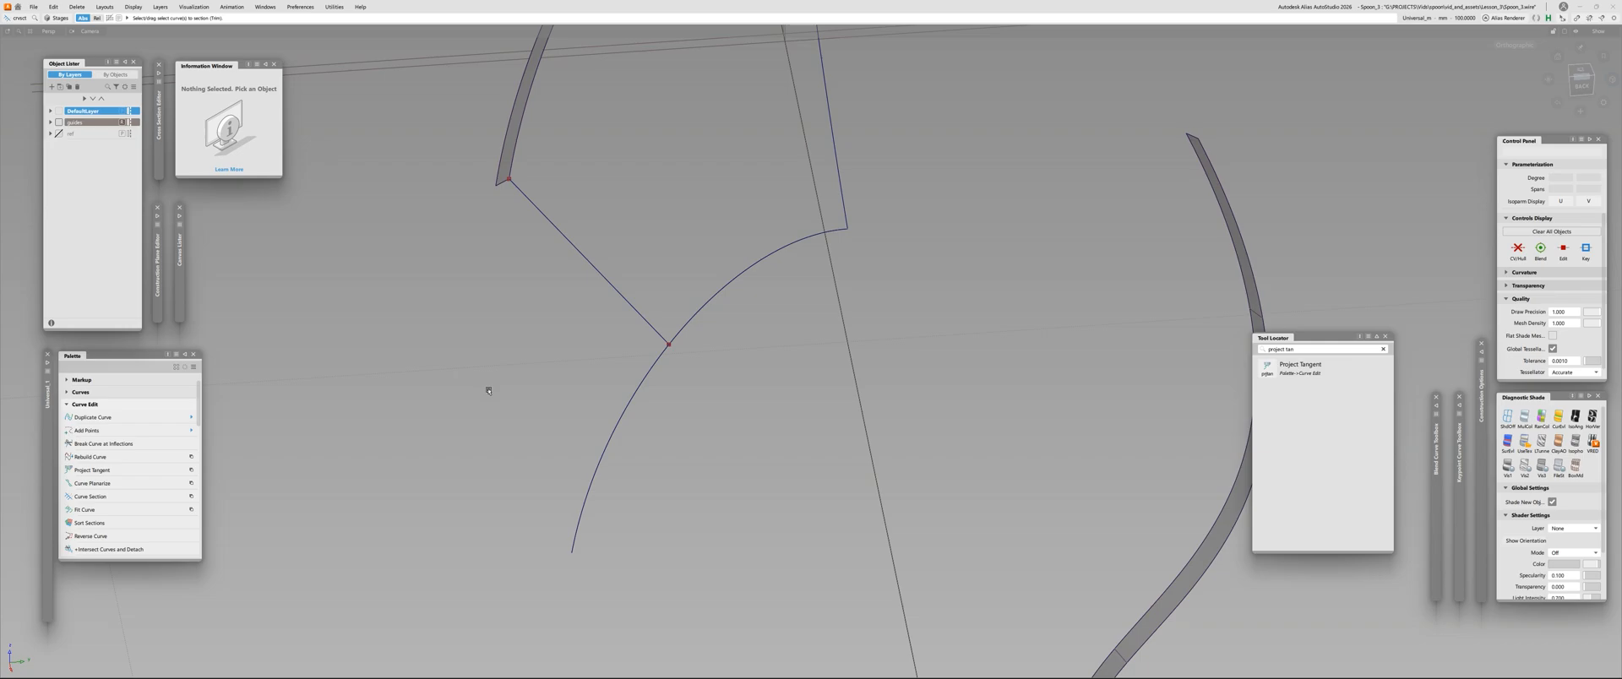
Section the flattened curve where the straight line meets it, and turn its outer portion into a template
double_click(15, 22)
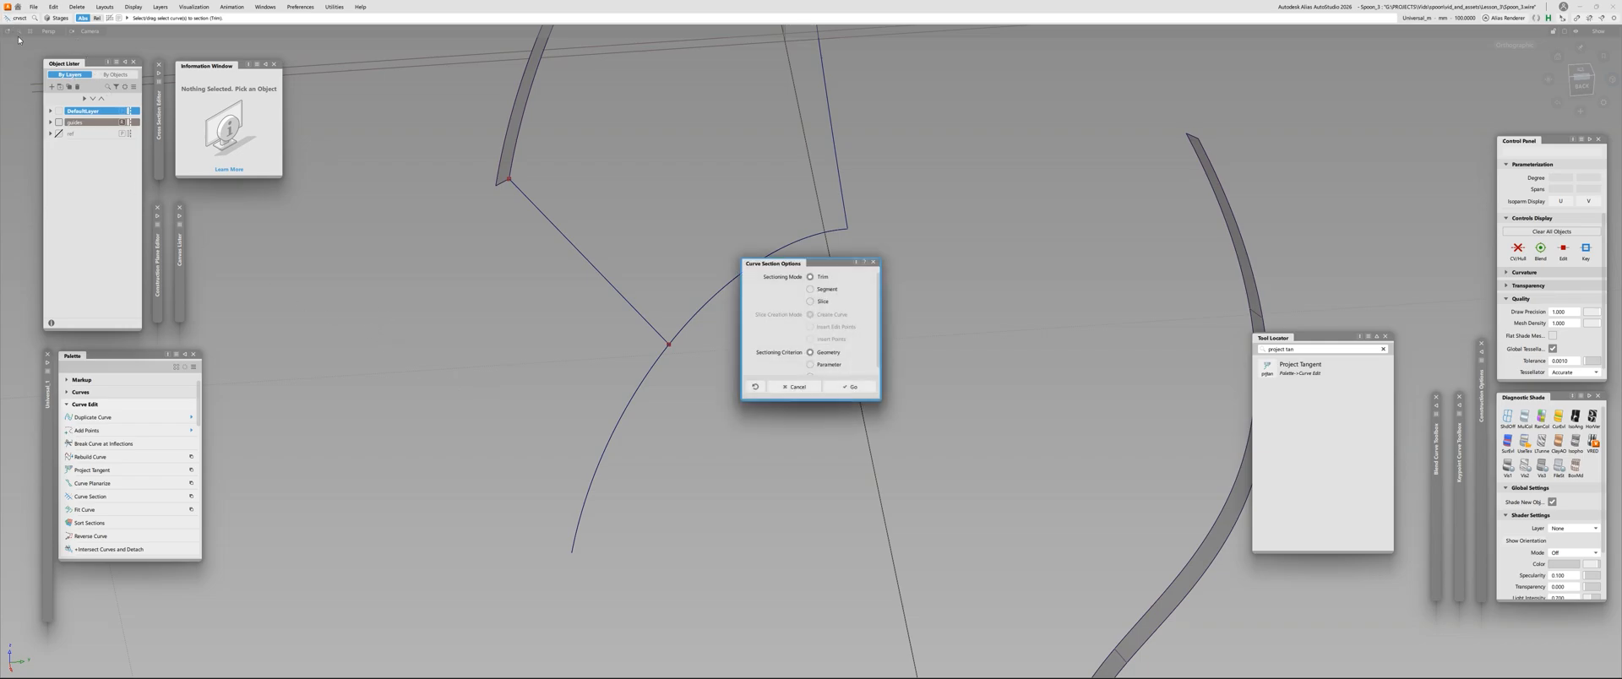
left_click(874, 263)
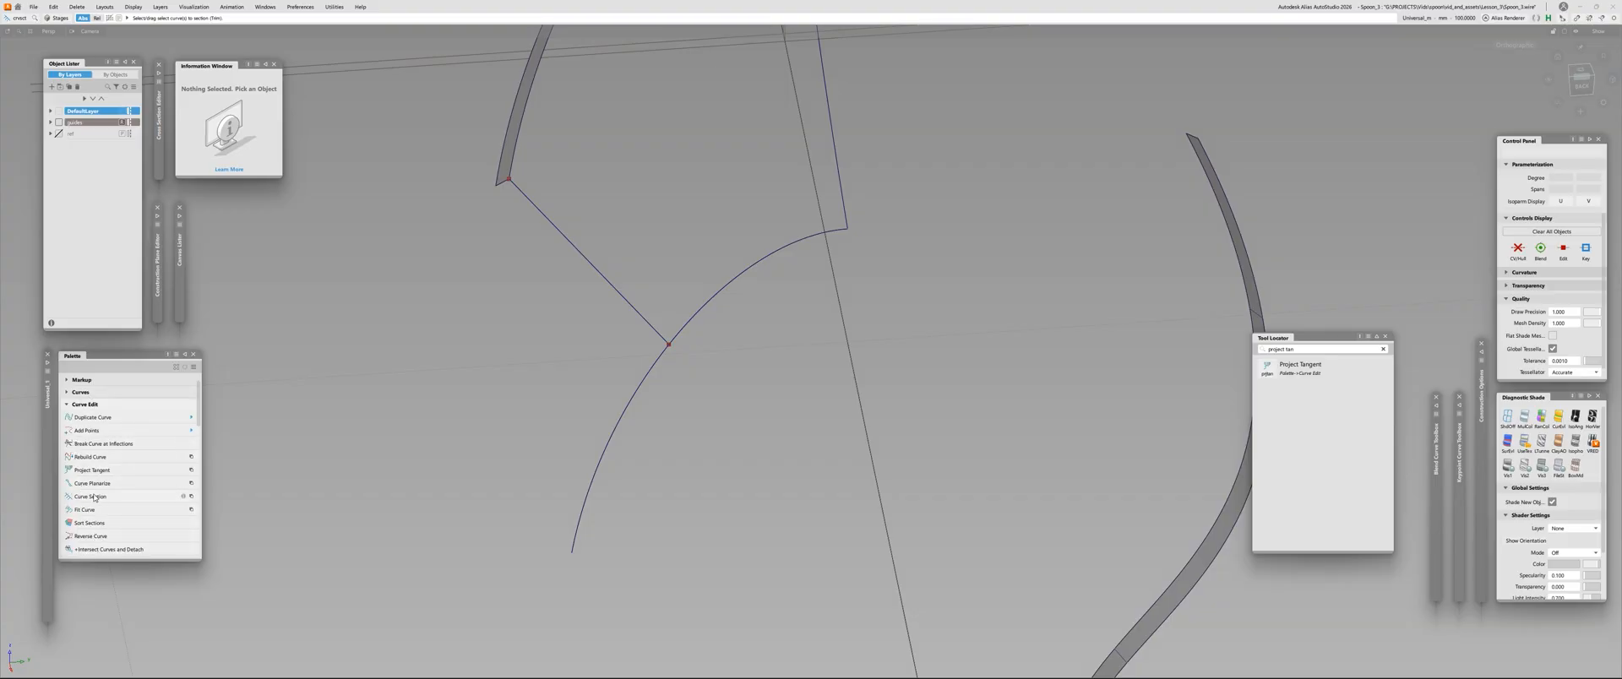
left_click(680, 322)
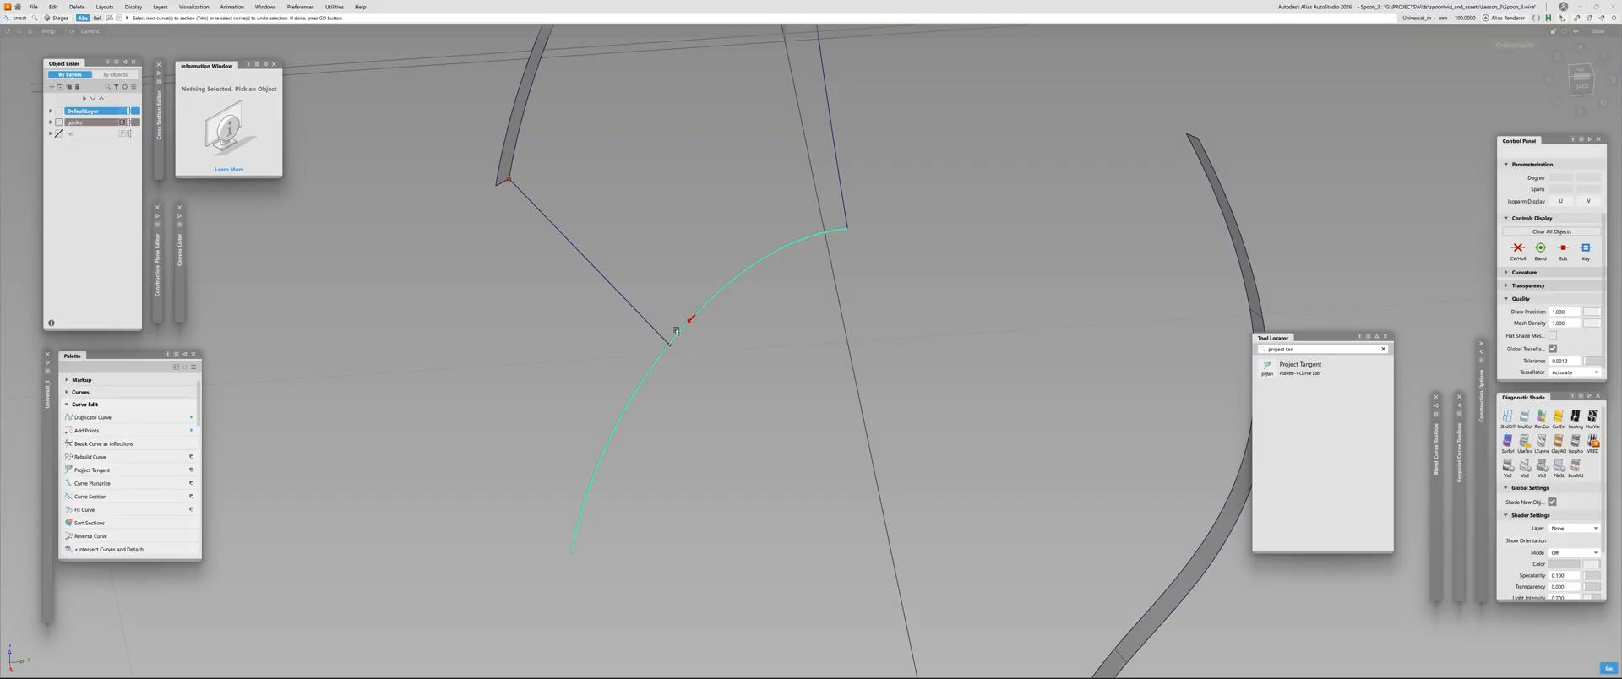
left_click(652, 329)
left_click_drag(762, 361, 651, 510, "alt+shift")
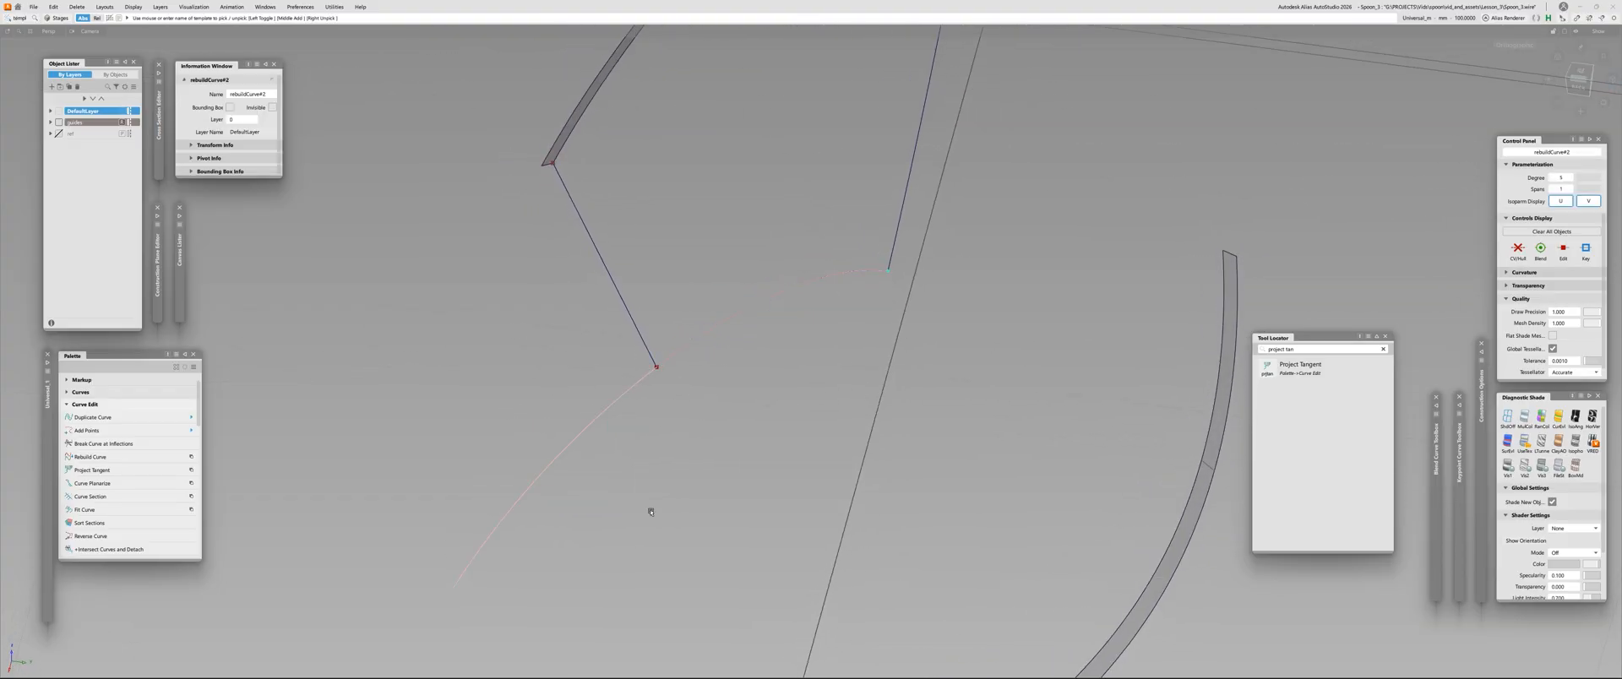
left_click(551, 455)
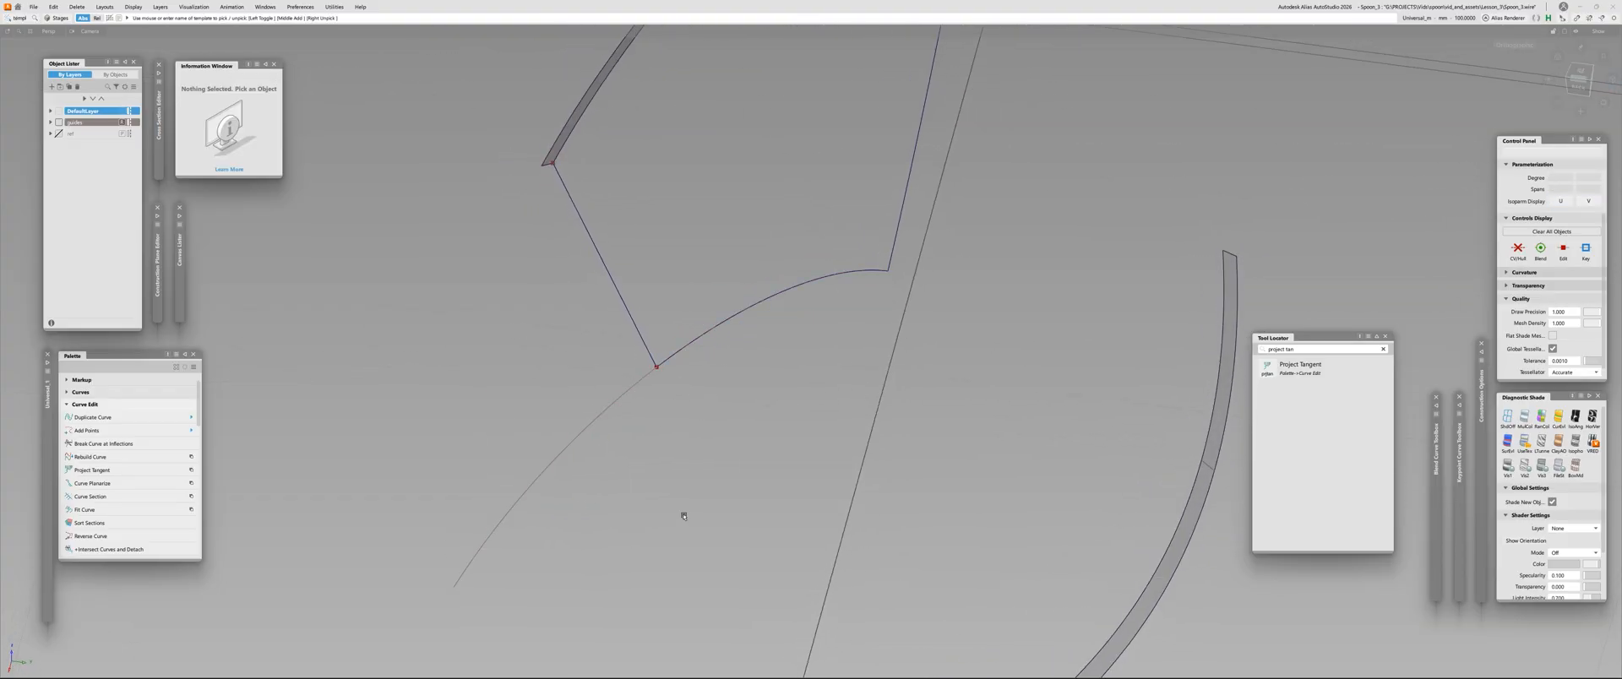
Bring the spoon skin back into view and project the flattened curve onto it along Z as a fitted curve
key("ctrl+z")
left_click_drag(684, 516, 543, 286, "alt+shift")
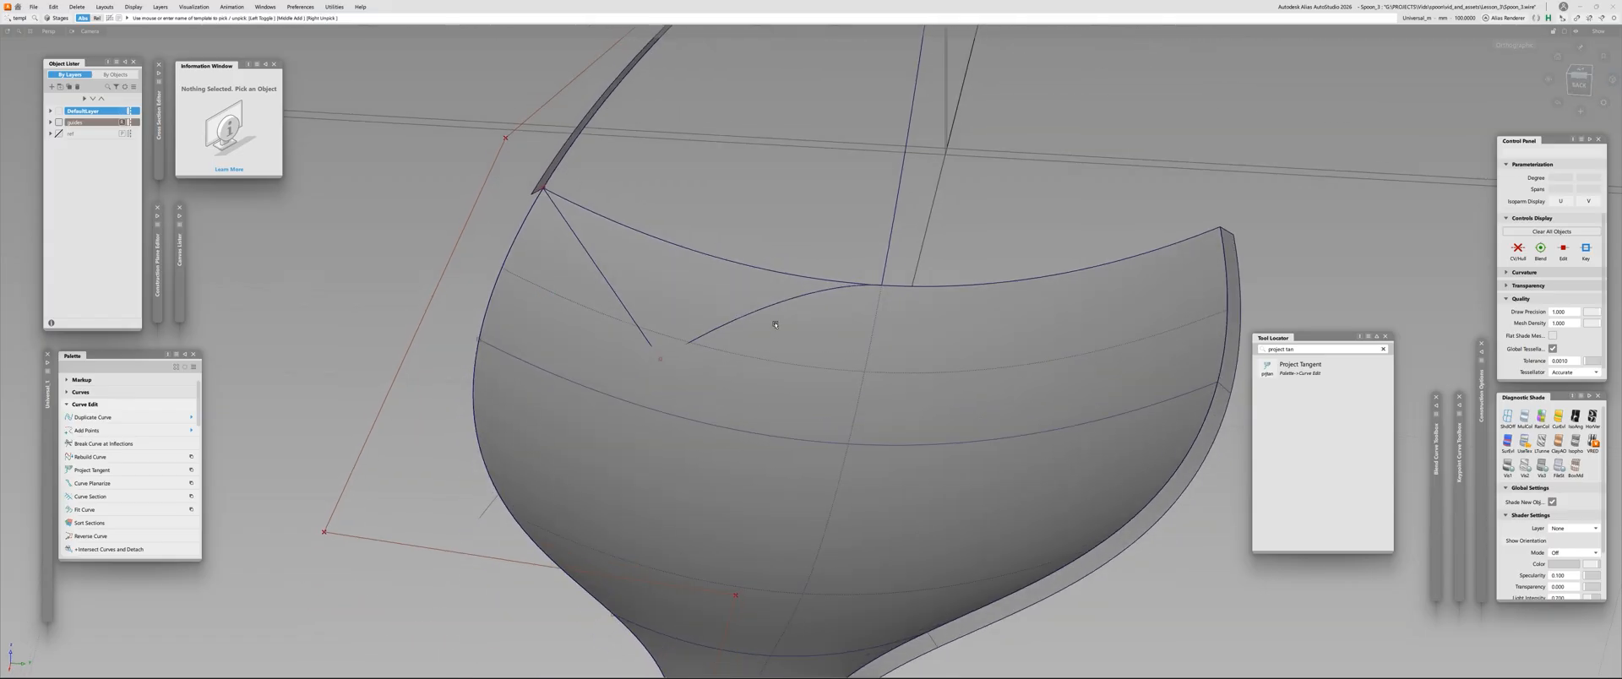
key("p")
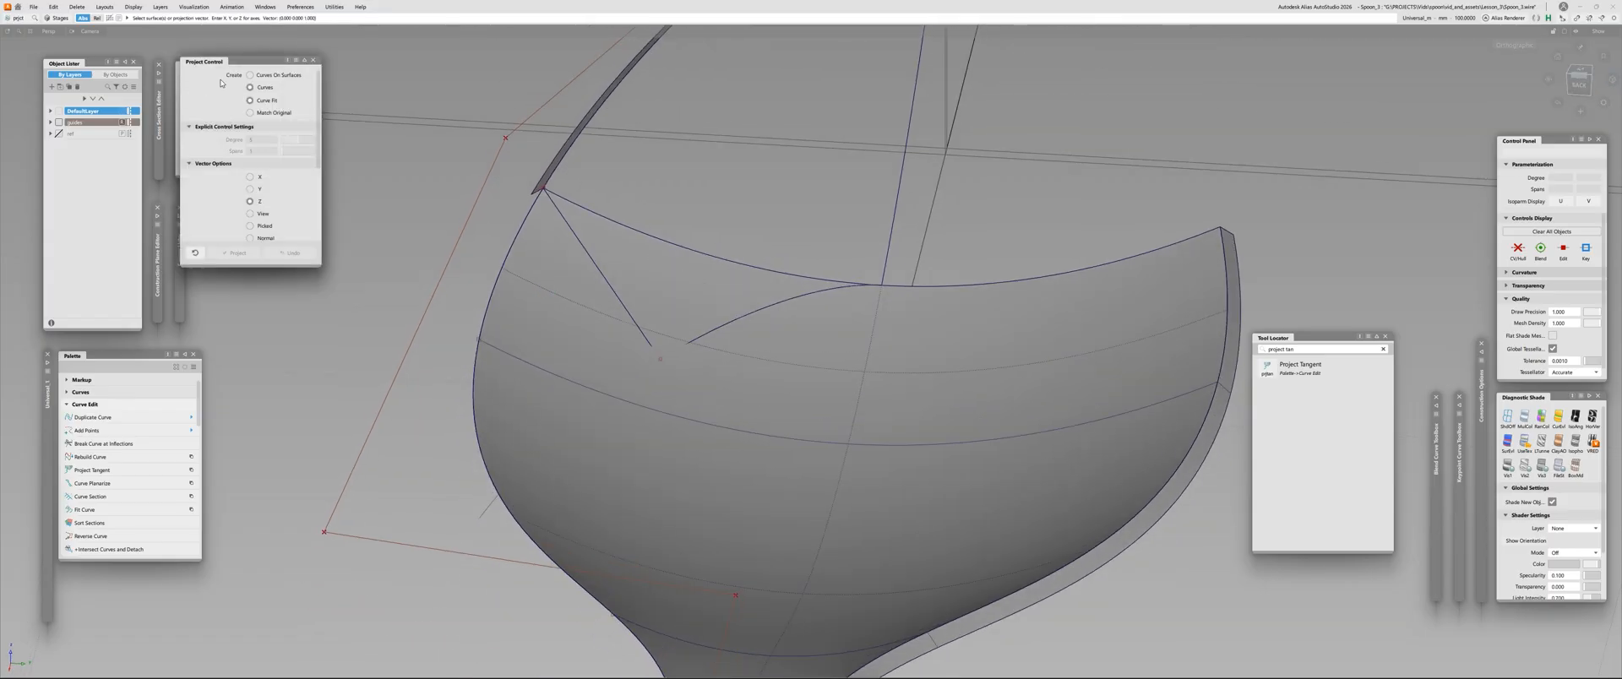
left_click(809, 343)
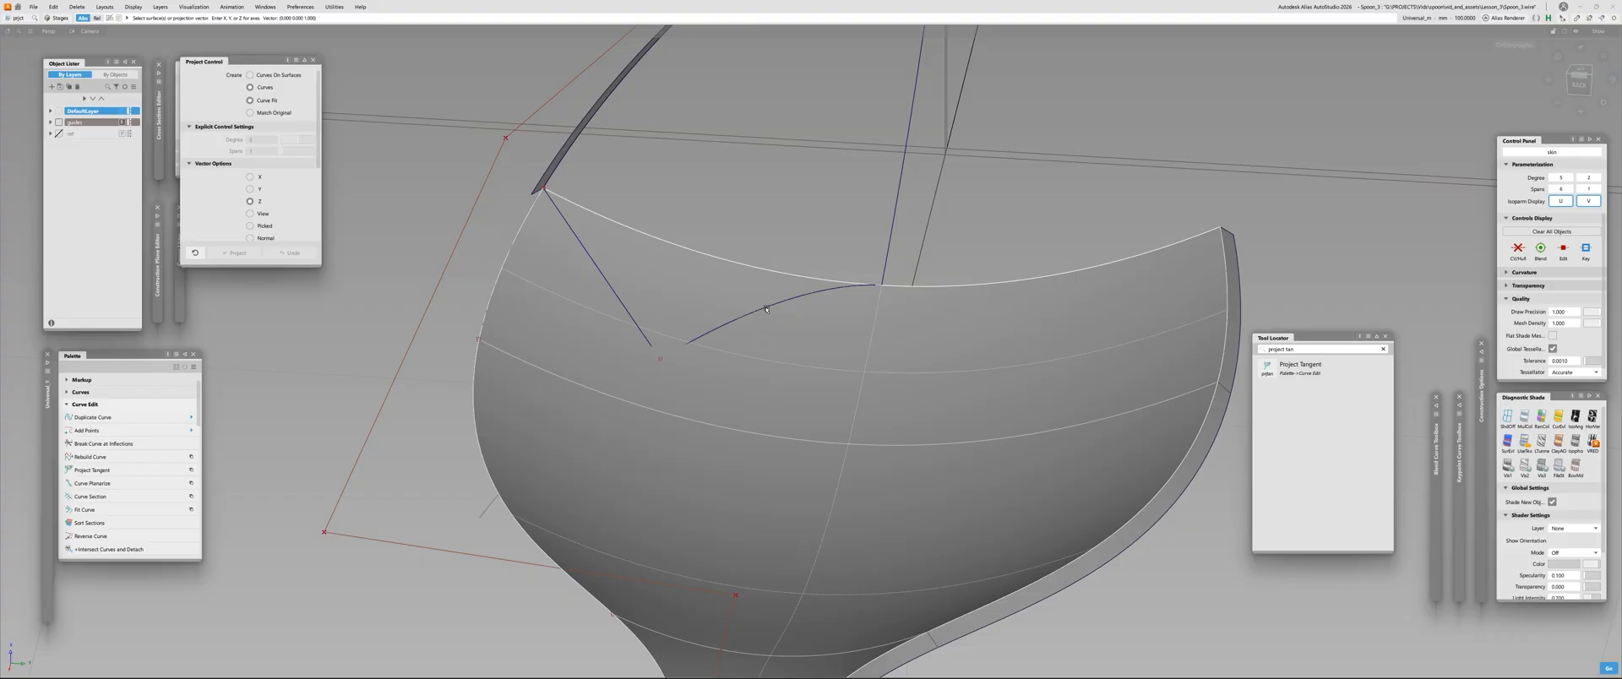
left_click_drag(766, 311, 676, 386, "alt+shift")
left_click(721, 364)
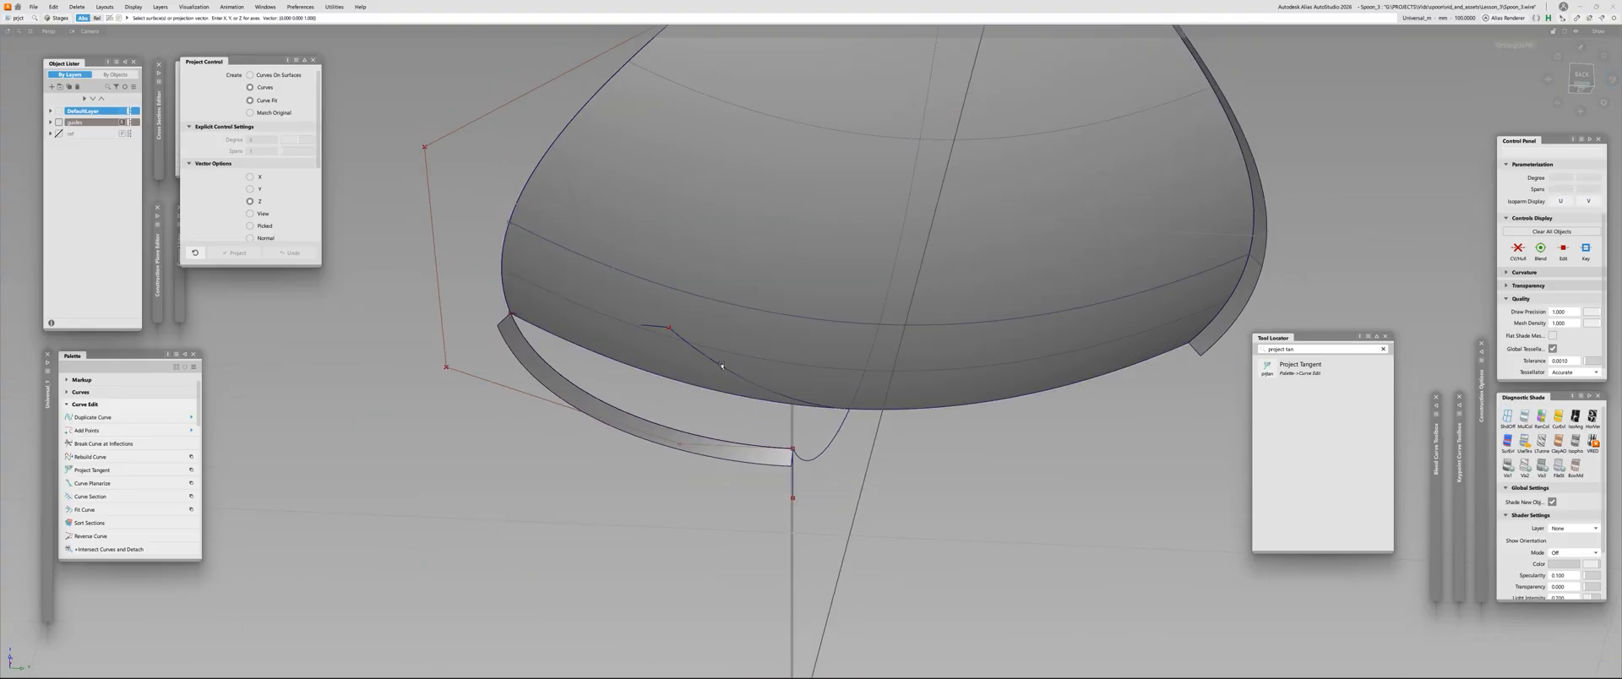
left_click(730, 370)
left_click(738, 376)
left_click(799, 396)
left_click(799, 395)
left_click(797, 394)
key("space")
left_click(769, 394)
left_click_drag(769, 394, 727, 499, "alt+shift")
scroll(764, 402, "down", 3)
key("space")
Examine how closely the projected curve follows the flattened curve and meets the skin's front edge
scroll(771, 432, "up", 3)
left_click_drag(771, 432, 466, 330, "alt+shift")
scroll(778, 324, "up", 3)
left_click_drag(595, 424, 625, 358, "alt+shift")
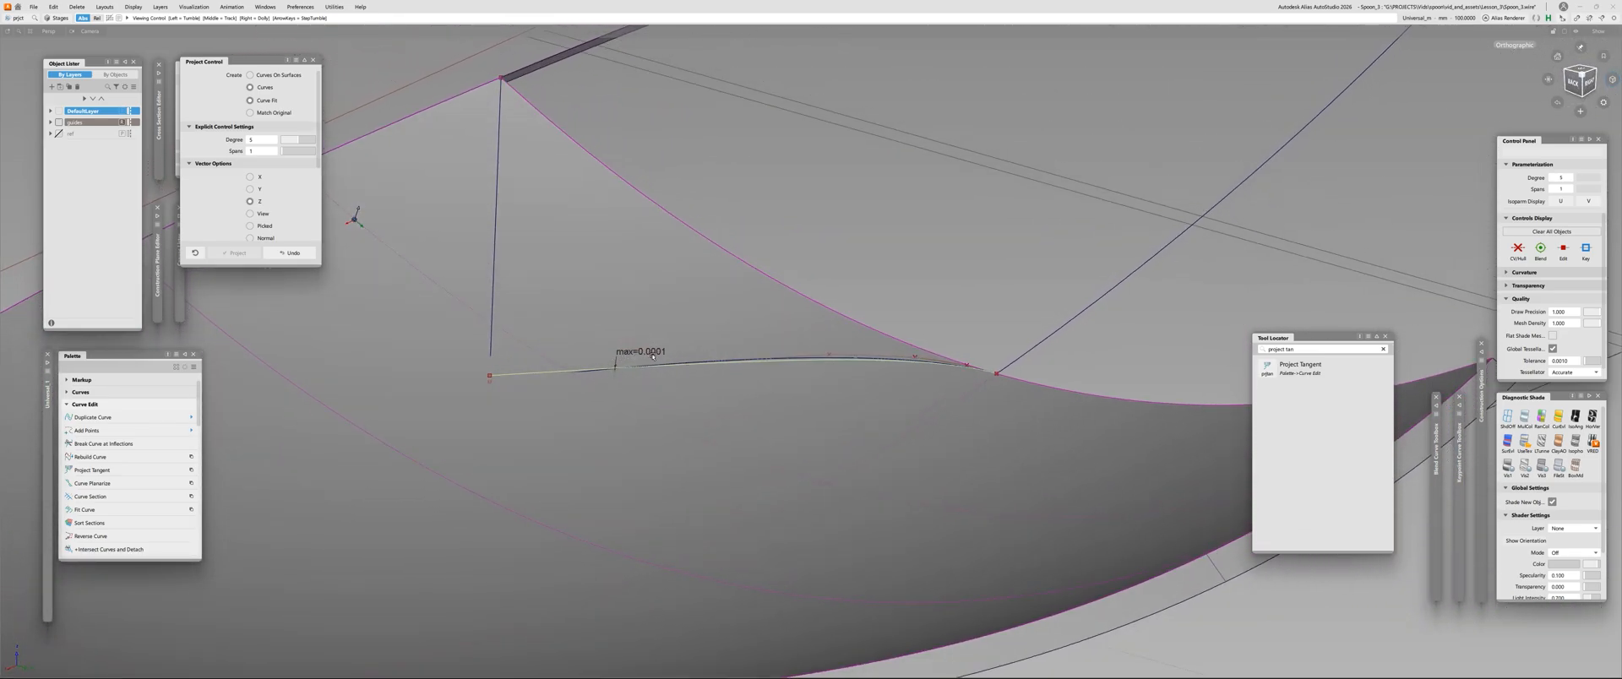
left_click_drag(661, 356, 948, 330, "alt+shift")
left_click_drag(682, 348, 866, 459, "alt+shift")
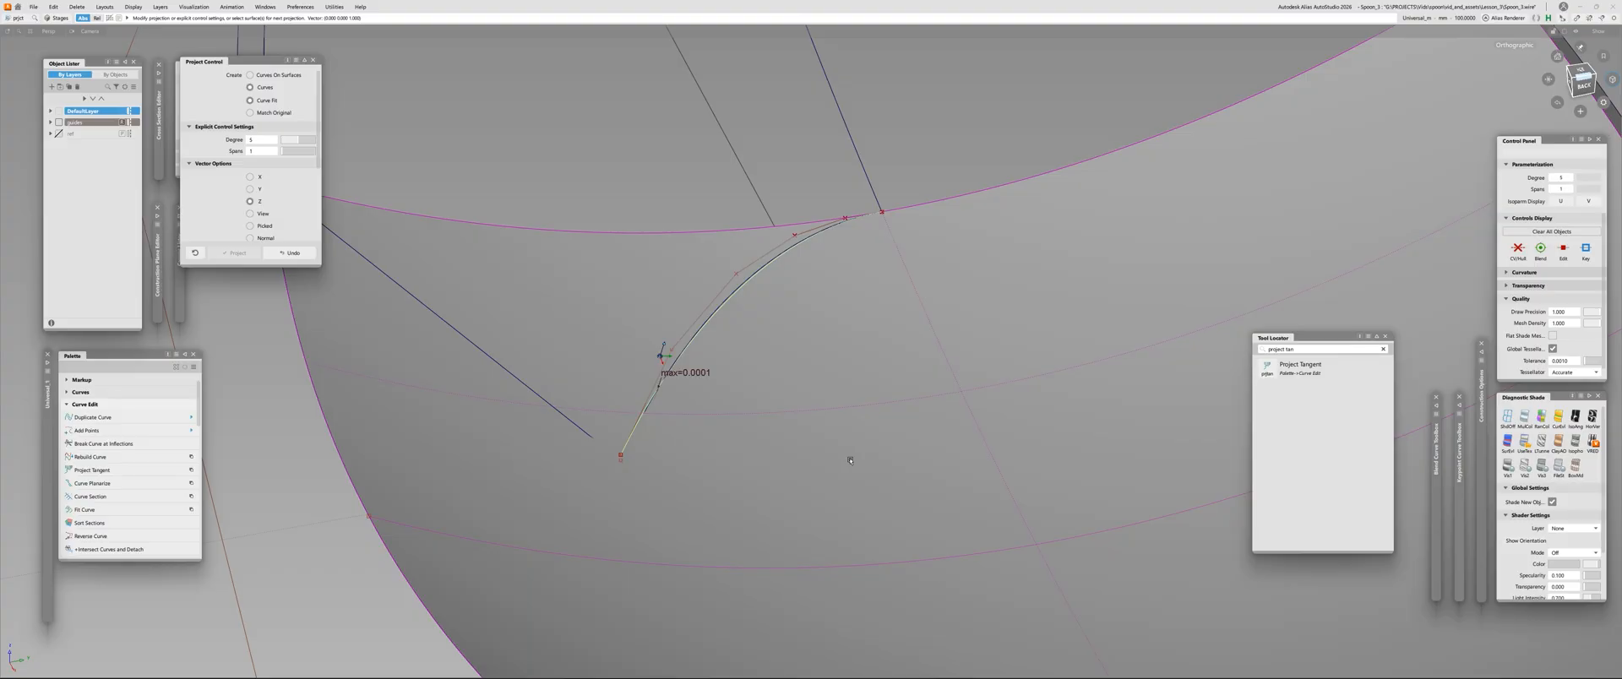
left_click_drag(851, 461, 553, 300, "alt+shift")
left_click_drag(302, 372, 328, 417)
left_click_drag(442, 407, 390, 477, "alt+shift")
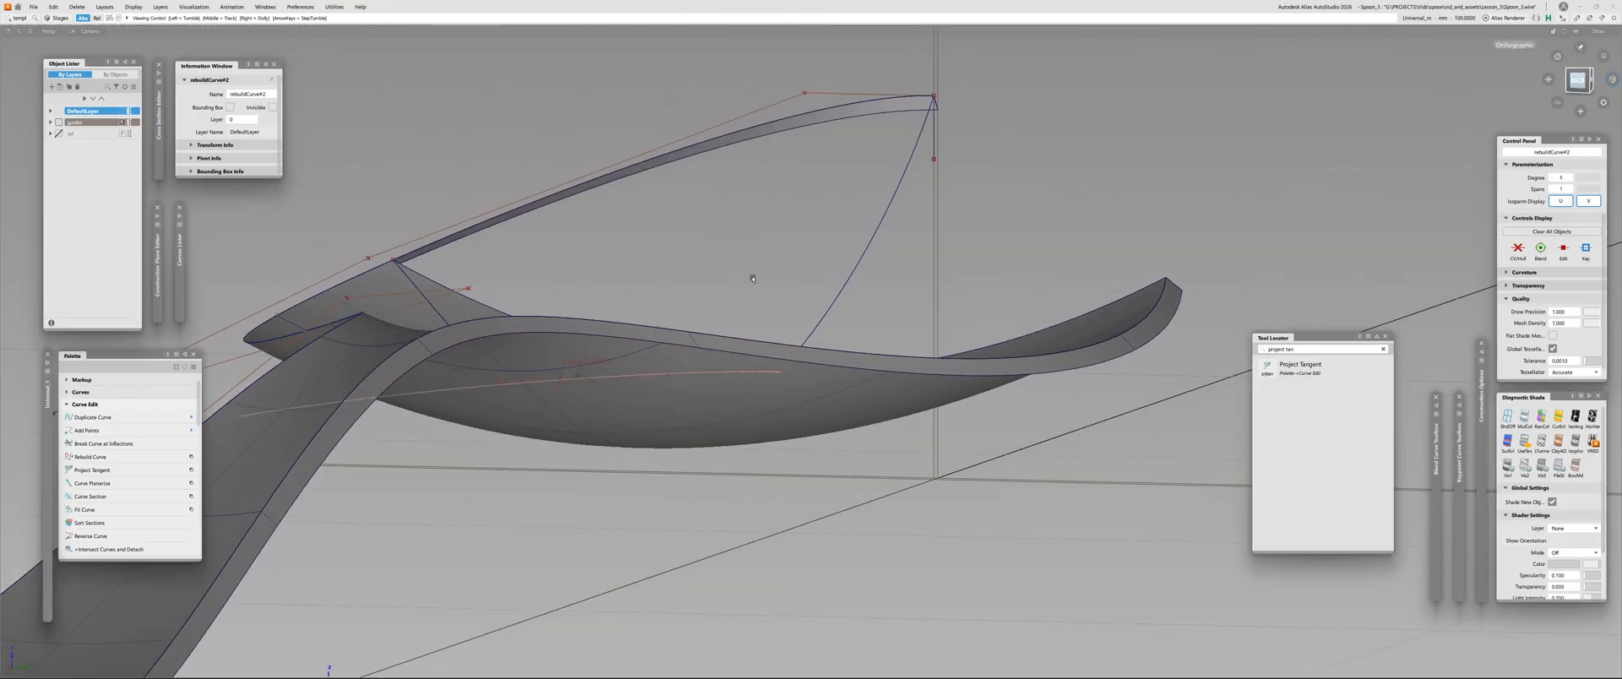
Query the construction history of the projected curve on the skin
left_click_drag(753, 278, 438, 466, "alt+shift")
left_click_drag(582, 310, 574, 345, "alt+shift")
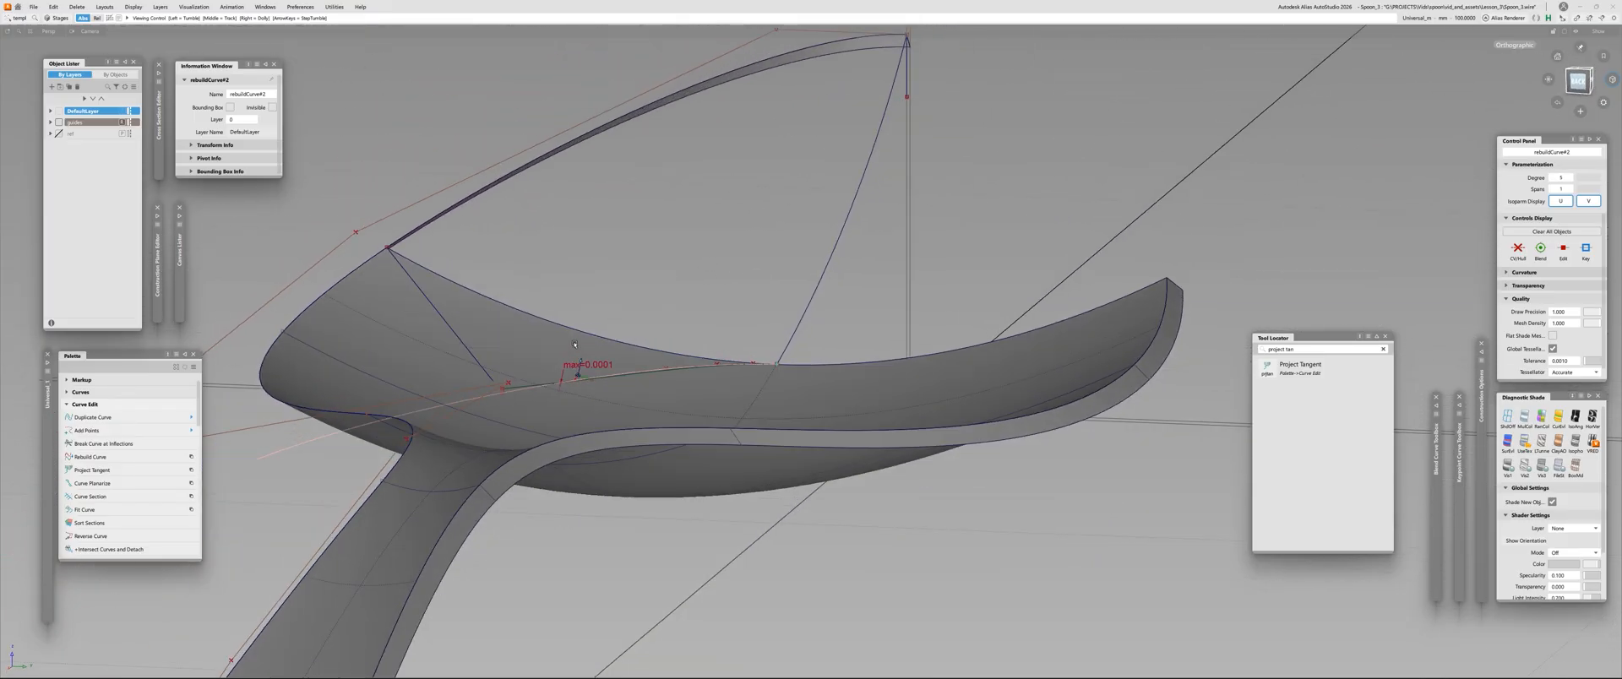
left_click_drag(730, 46, 695, 431, "alt+shift")
left_click(695, 434)
right_click_drag(696, 434, 738, 365, "alt+shift")
key("Delete")
left_click_drag(603, 418, 671, 335, "alt+shift")
key("ctrl+shift+c")
key("Delete")
left_click(662, 297)
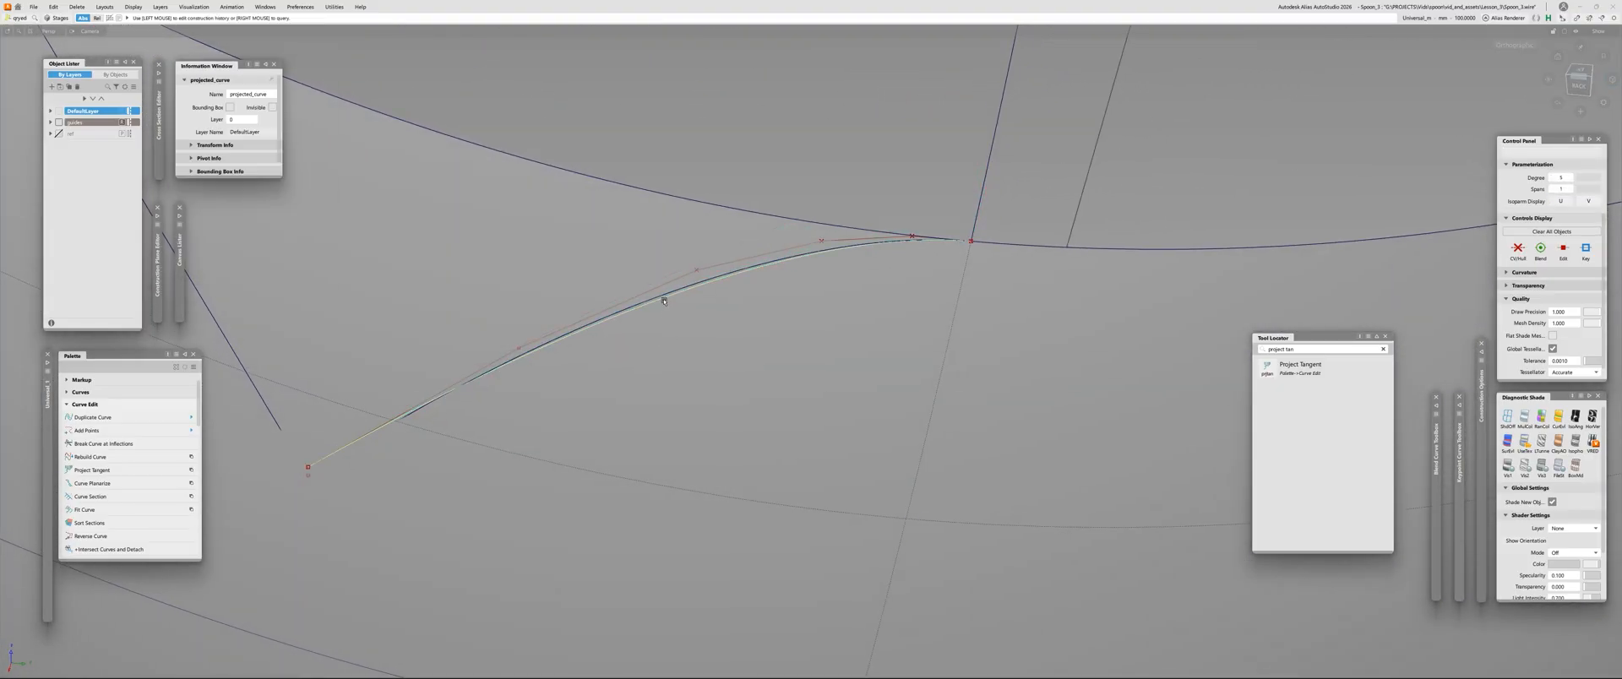
left_click_drag(532, 366, 376, 378, "alt+shift")
key("Escape")
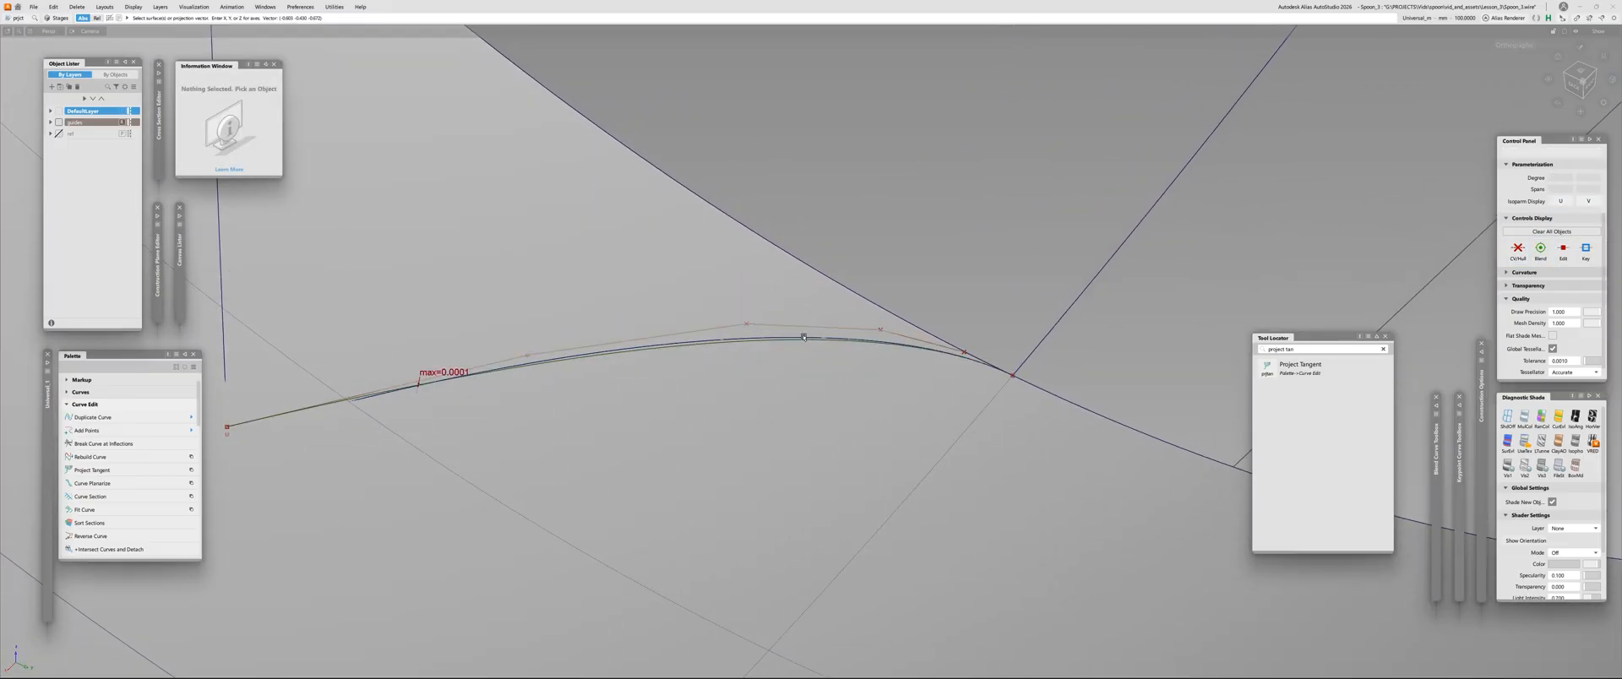
Scale the flattened curve about its end at the spoon's front edge so that its projection updates
left_click(804, 338)
key("w")
left_click_drag(804, 338, 894, 381, "alt+shift")
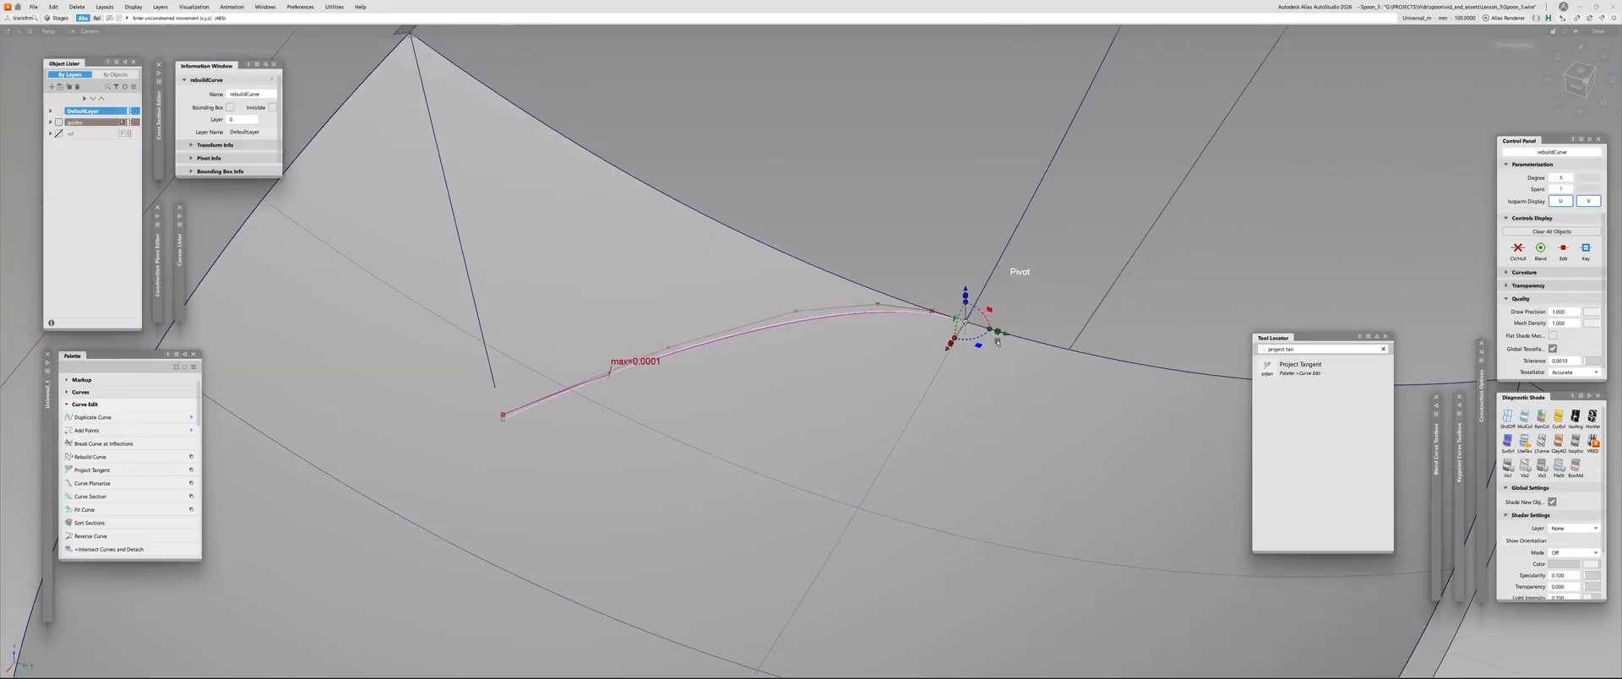
left_click_drag(969, 325, 932, 358)
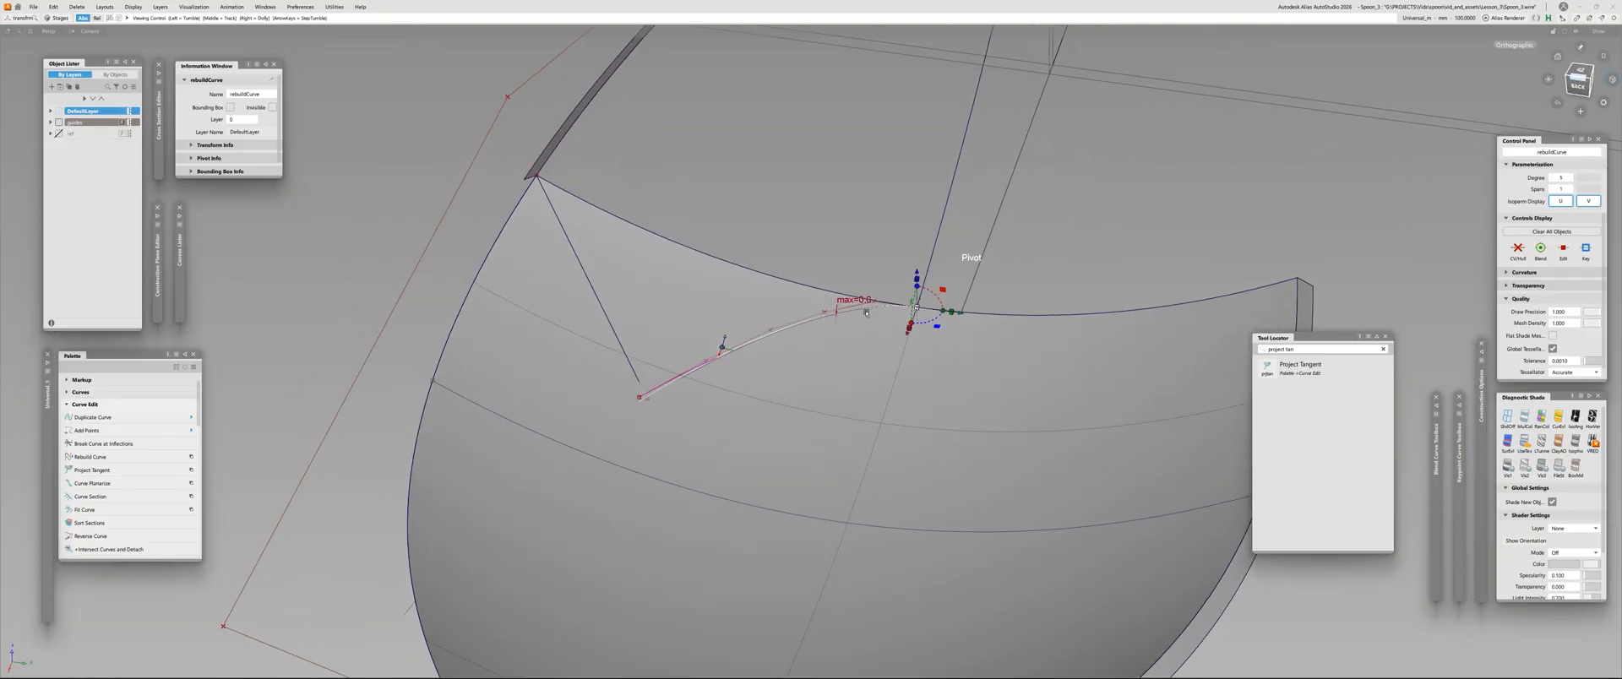
left_click_drag(890, 304, 944, 300, "alt+shift")
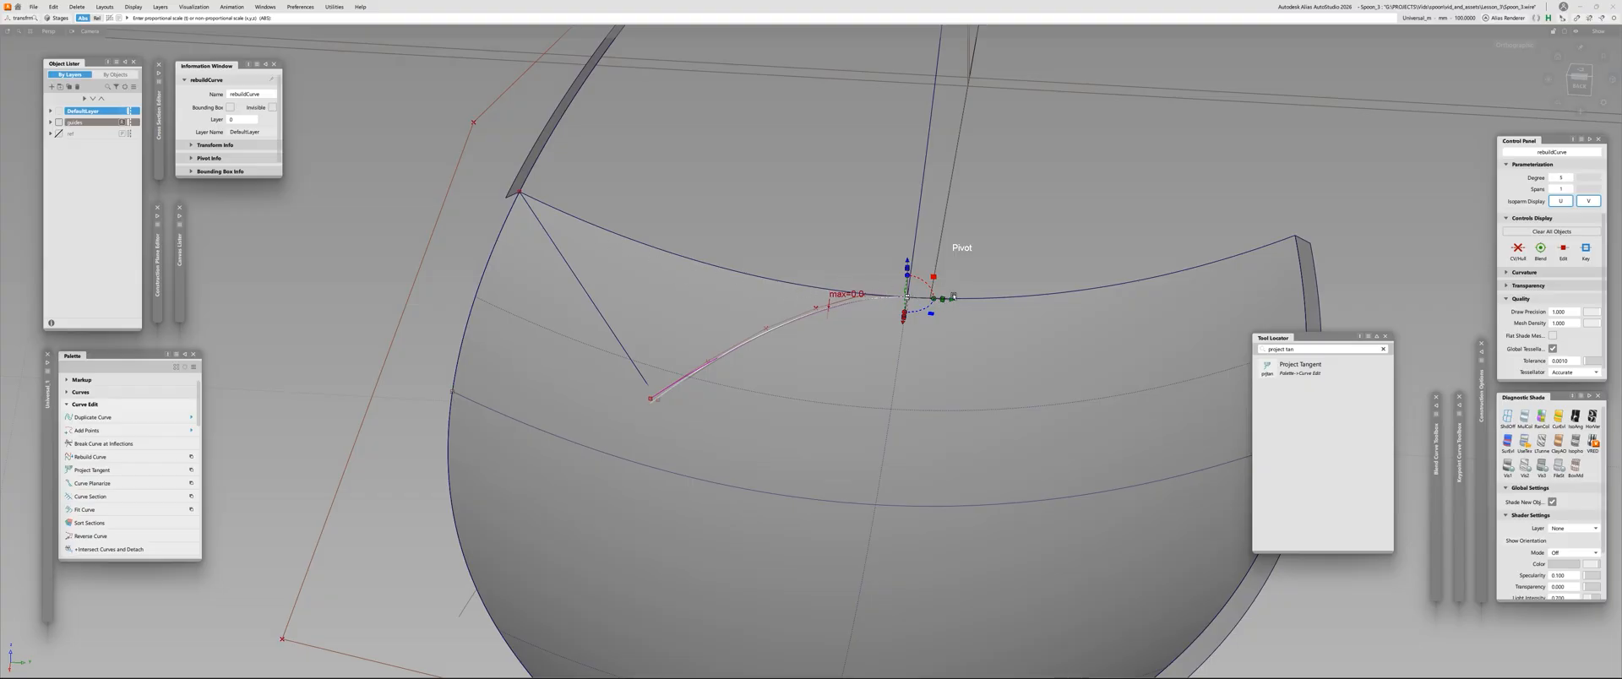
left_click_drag(641, 256, 598, 325, "alt+shift")
right_click_drag(598, 325, 614, 342, "alt+shift")
left_click_drag(615, 342, 613, 374, "ctrl+shift")
left_click(614, 375)
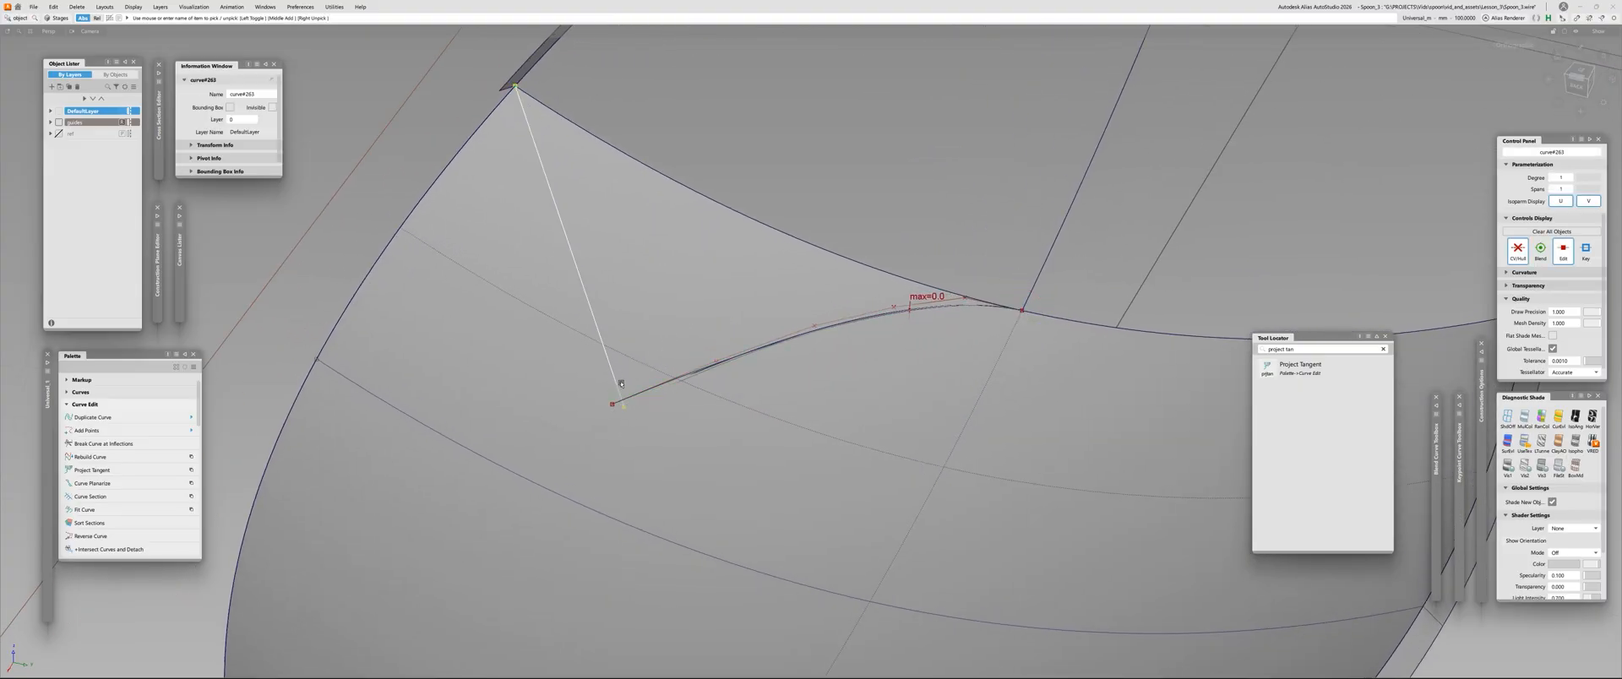
left_click(617, 380)
key("ctrl+a")
left_click_drag(615, 427, 697, 363, "alt+shift")
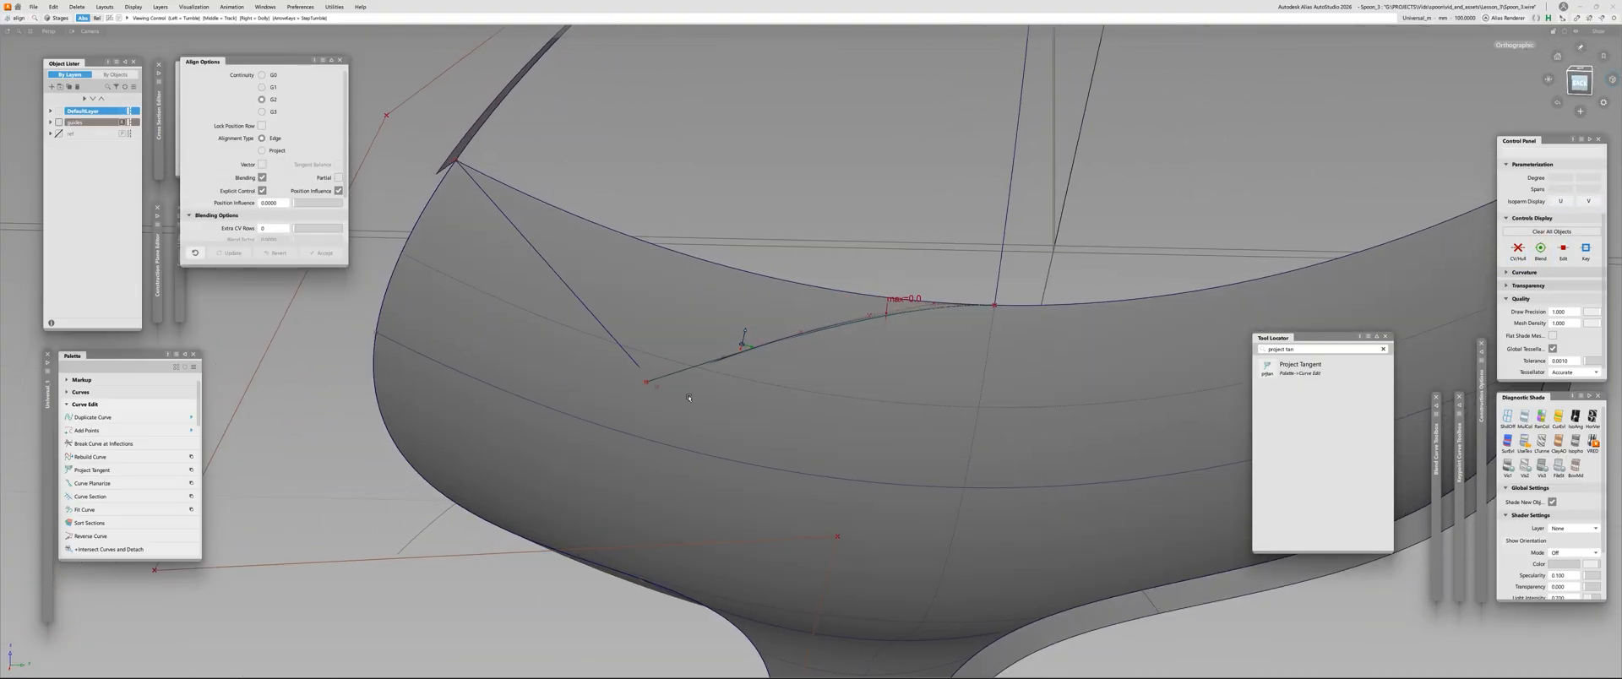
right_click_drag(698, 362, 609, 348, "alt+shift")
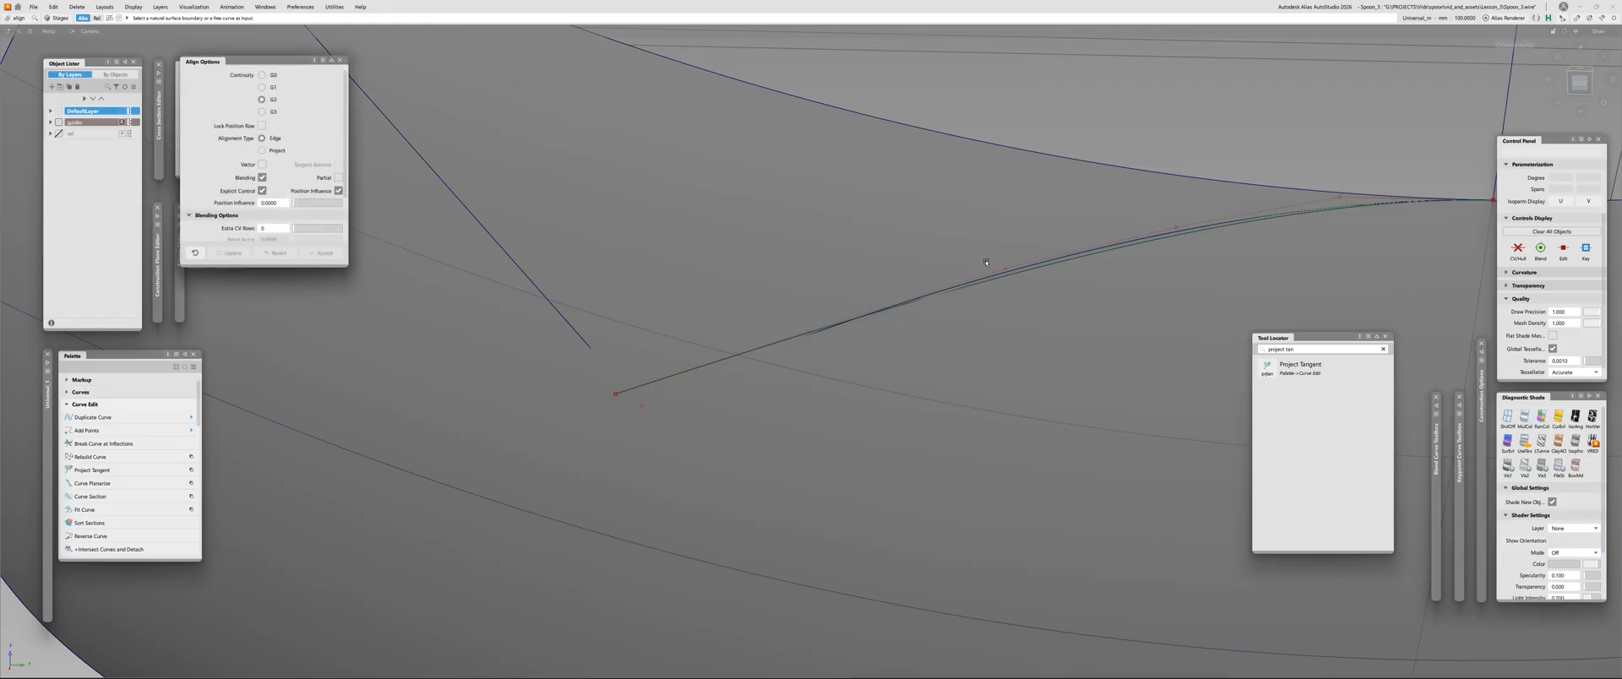
key("Escape")
Delete the projected curve and hide the spoon skin to expose the flattened curve and straight line
left_click(1020, 273)
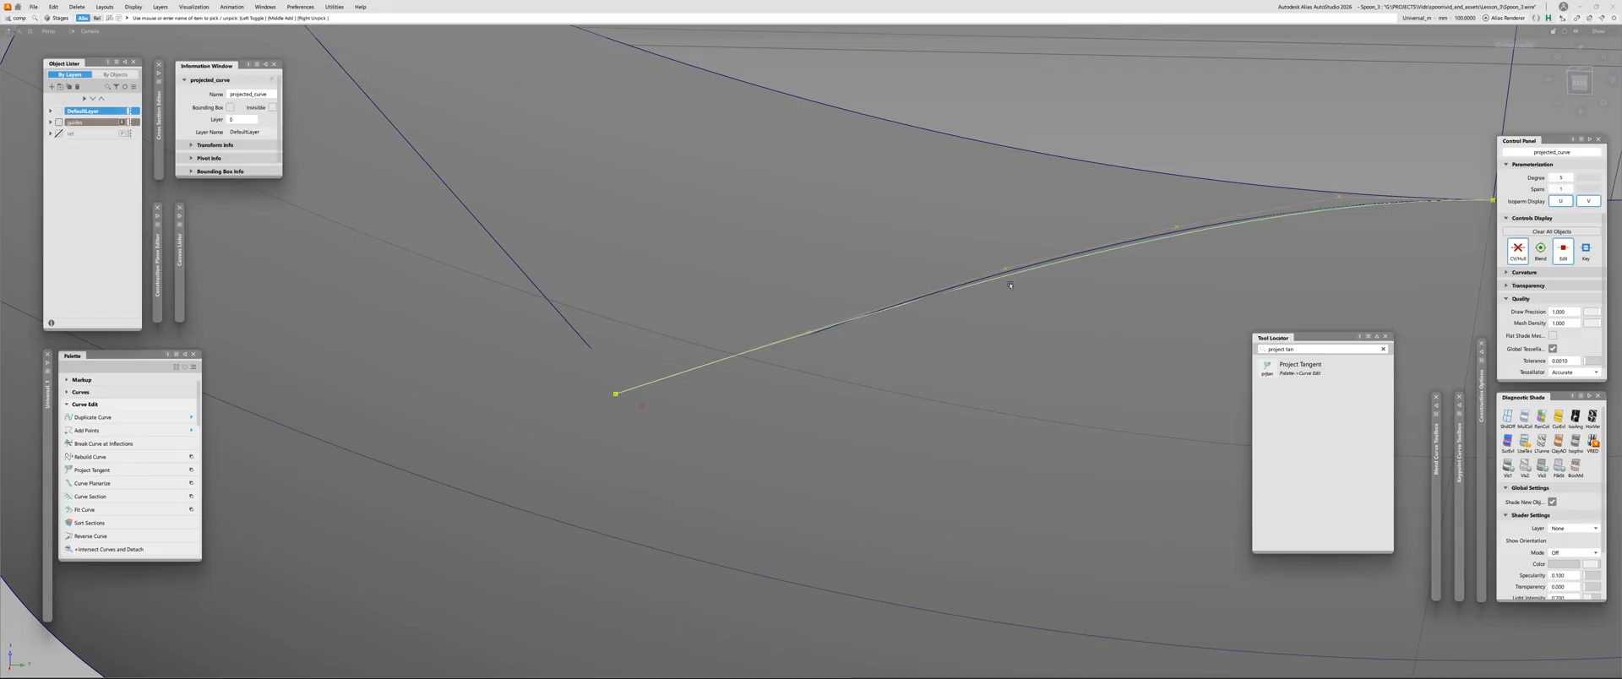
key("Delete")
right_click_drag(1005, 286, 771, 353, "alt+shift")
left_click(871, 358)
key("Delete")
middle_click_drag(771, 353, 516, 348, "ctrl+shift")
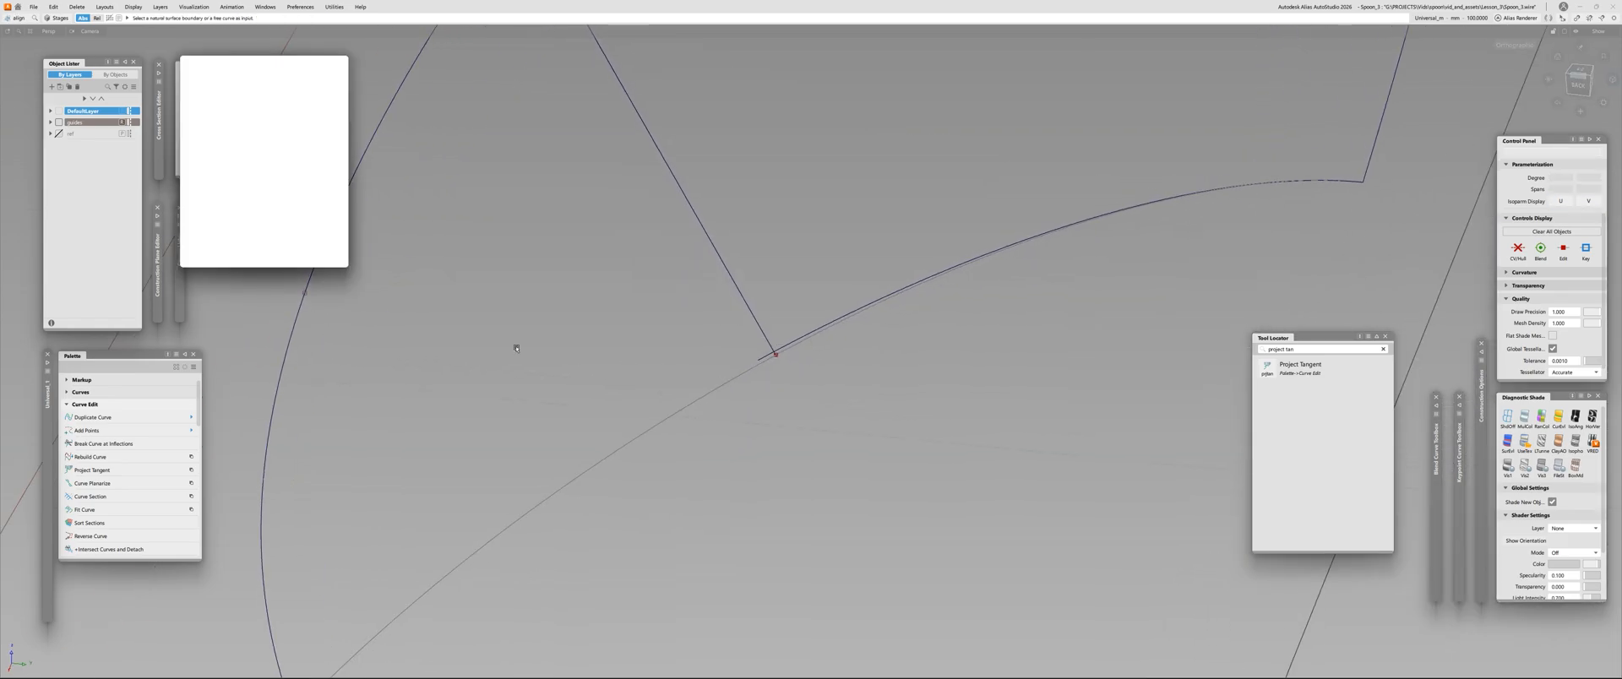
Align the inner end of the straight line to the flattened curve with G0 continuity
left_click(744, 301)
left_click(777, 349)
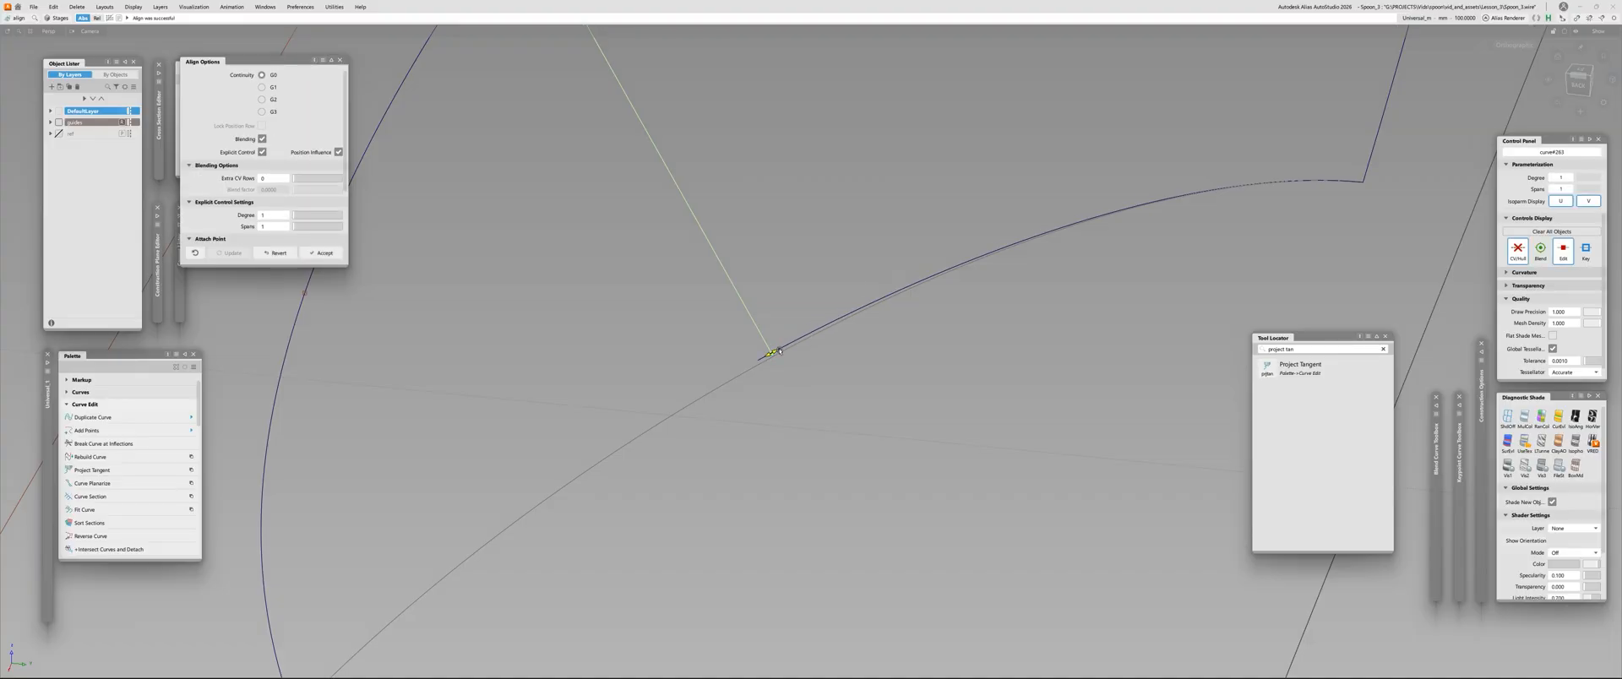
left_click_drag(780, 350, 499, 403)
right_click_drag(696, 174, 592, 190, "alt+shift")
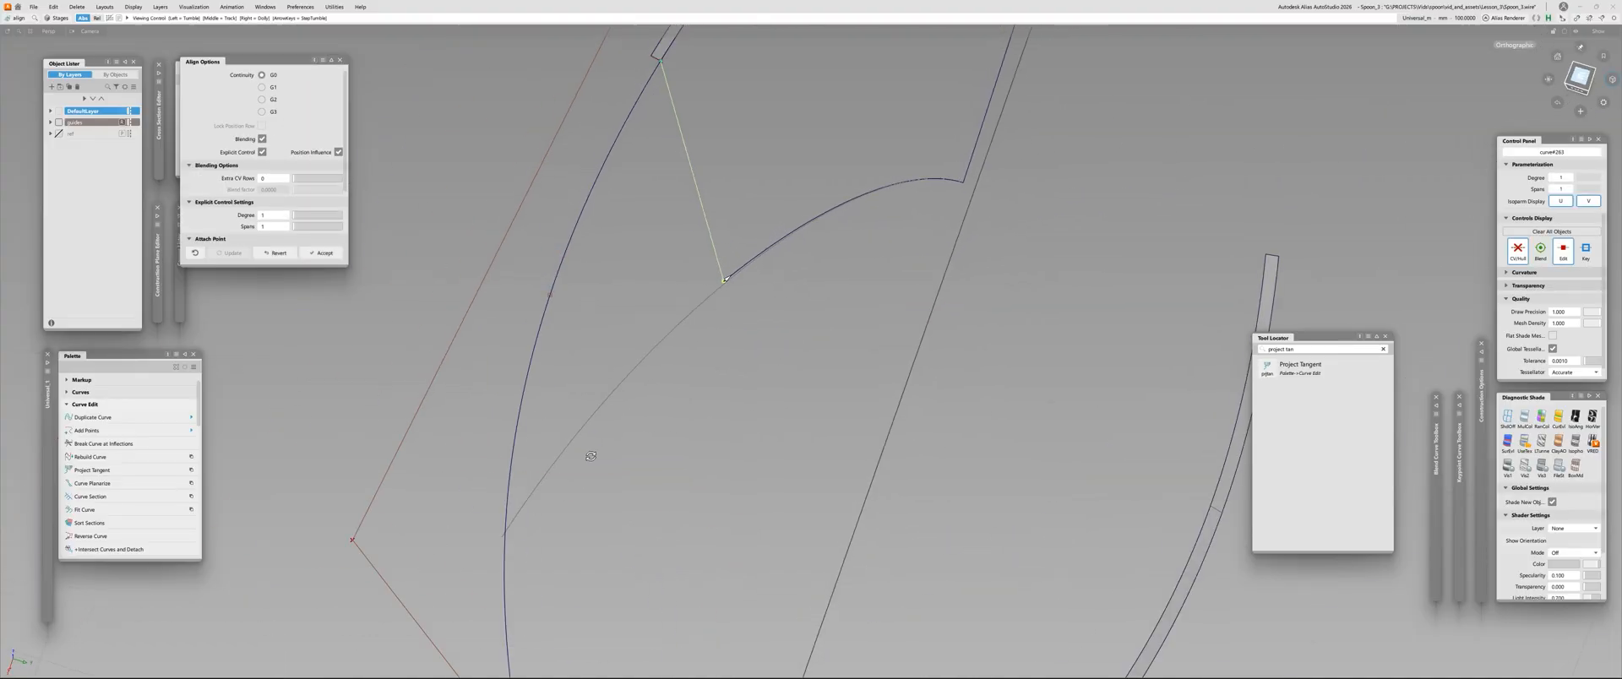
left_click_drag(726, 203, 829, 249, "alt+shift")
key("space")
right_click_drag(752, 206, 761, 201, "alt+shift")
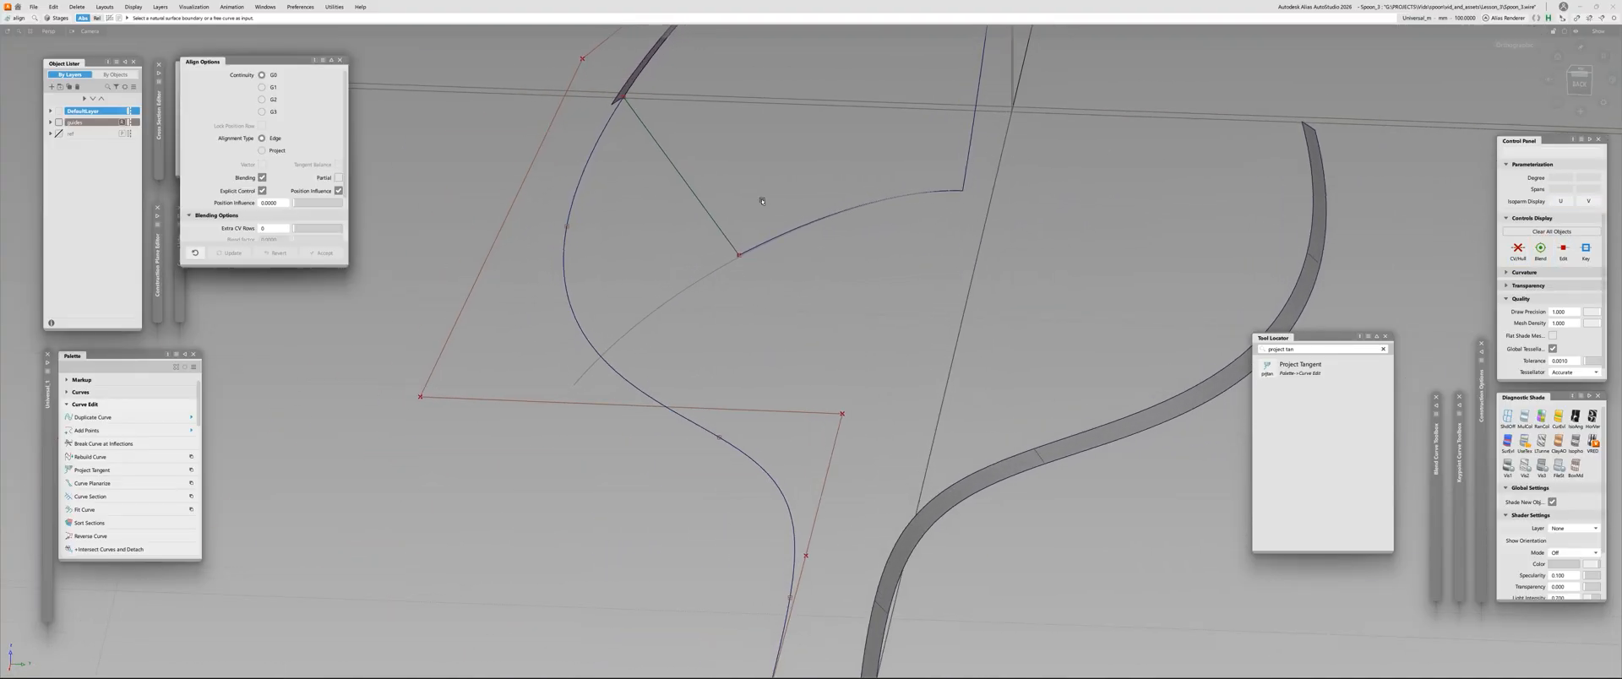
Show the hidden spoon skin and delete the templated outer portion of the flattened curve
key("alt+v")
key("alt+t")
left_click_drag(544, 375, 615, 391)
key("Delete")
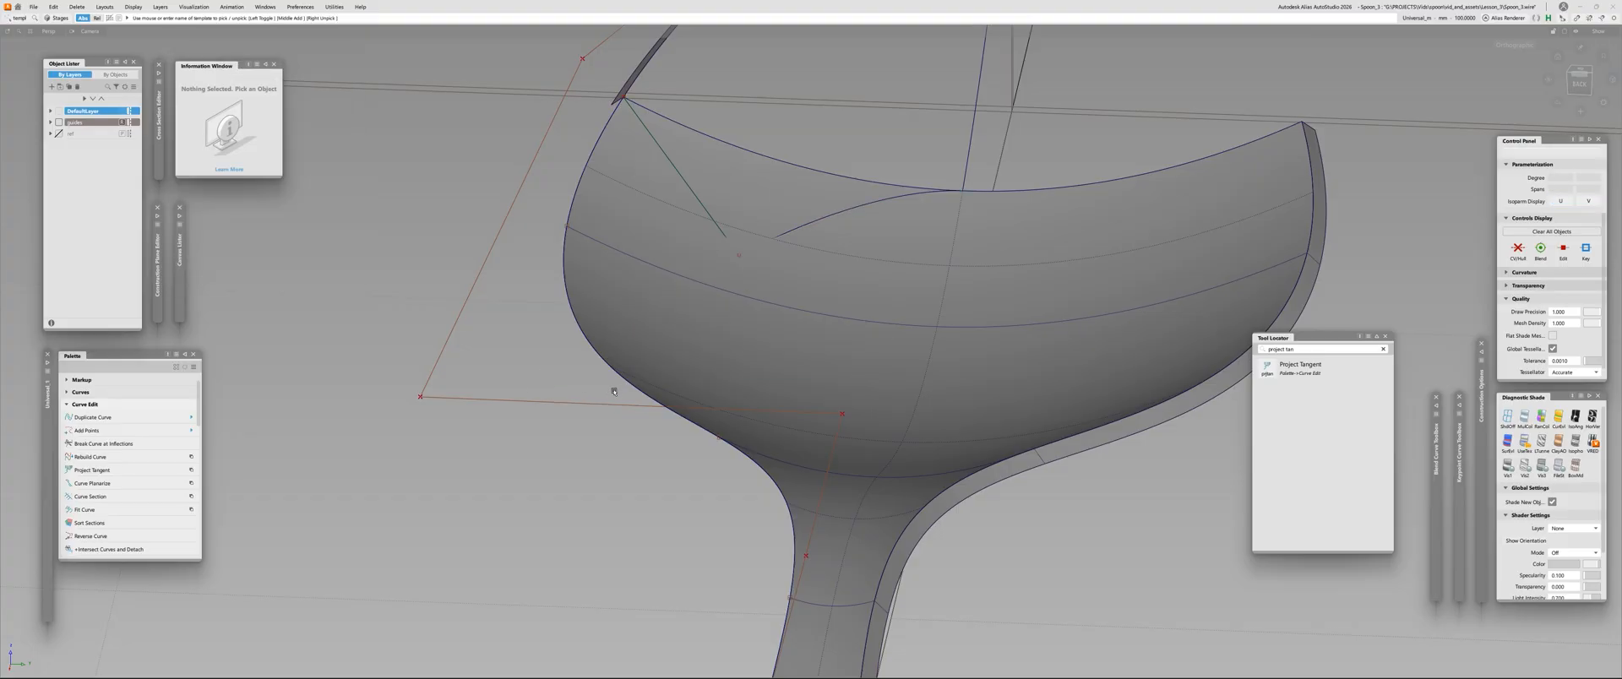
Project the flattened curve and the straight line onto the skin along Z as fitted curves, and inspect their deviation
middle_click_drag(672, 145, 672, 245, "alt+shift")
right_click_drag(671, 245, 725, 245, "alt+shift")
key("alt+p")
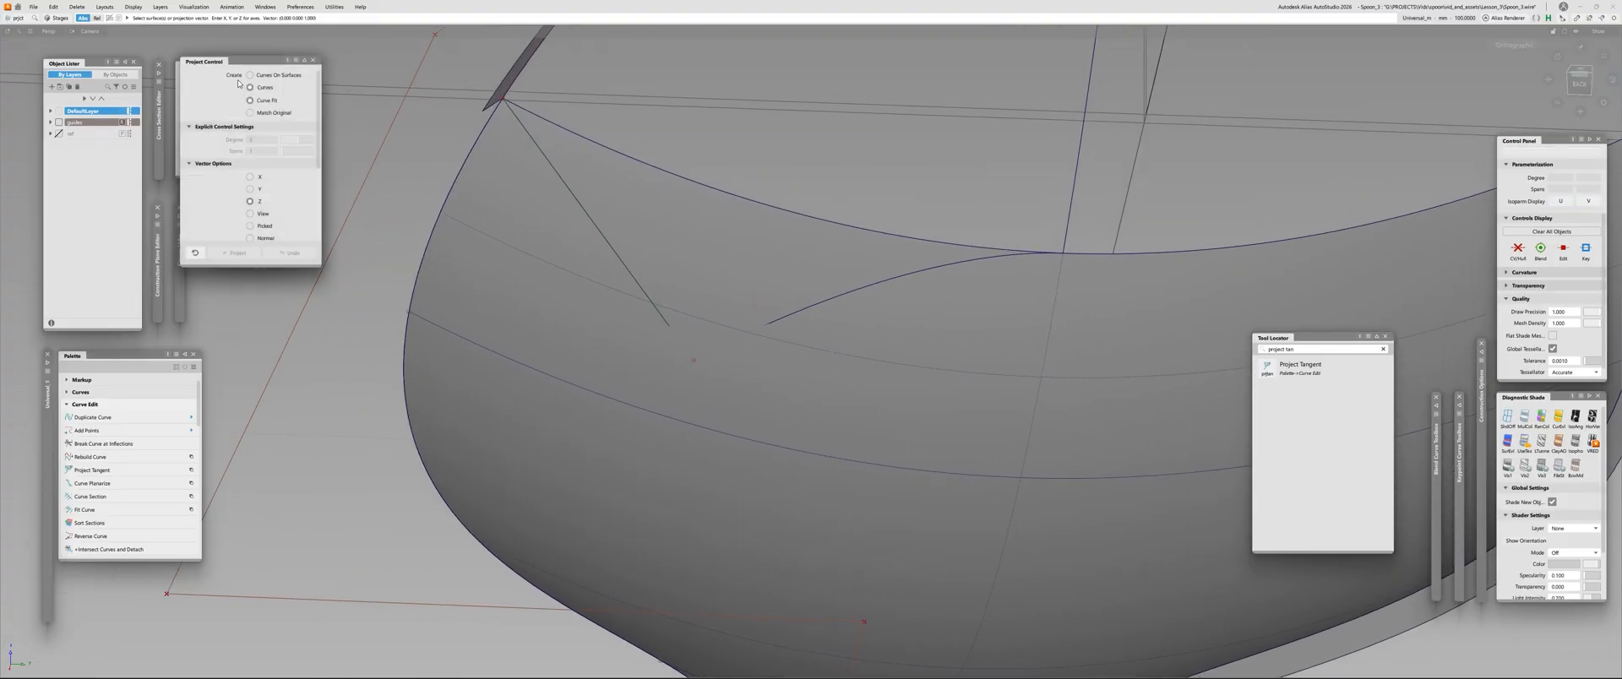
left_click(925, 340)
key("space")
left_click(811, 306)
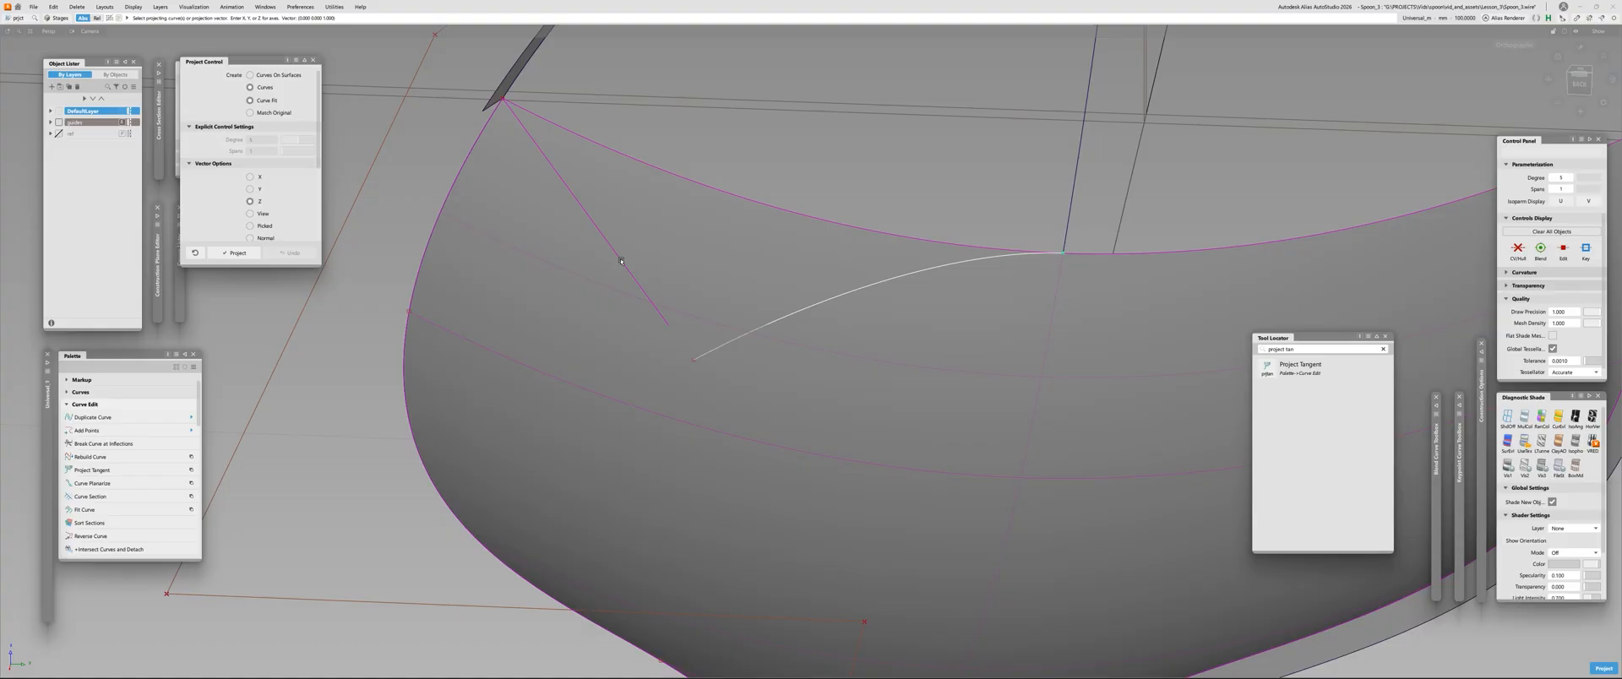
left_click(609, 248)
key("space")
right_click_drag(565, 269, 619, 271, "alt+shift")
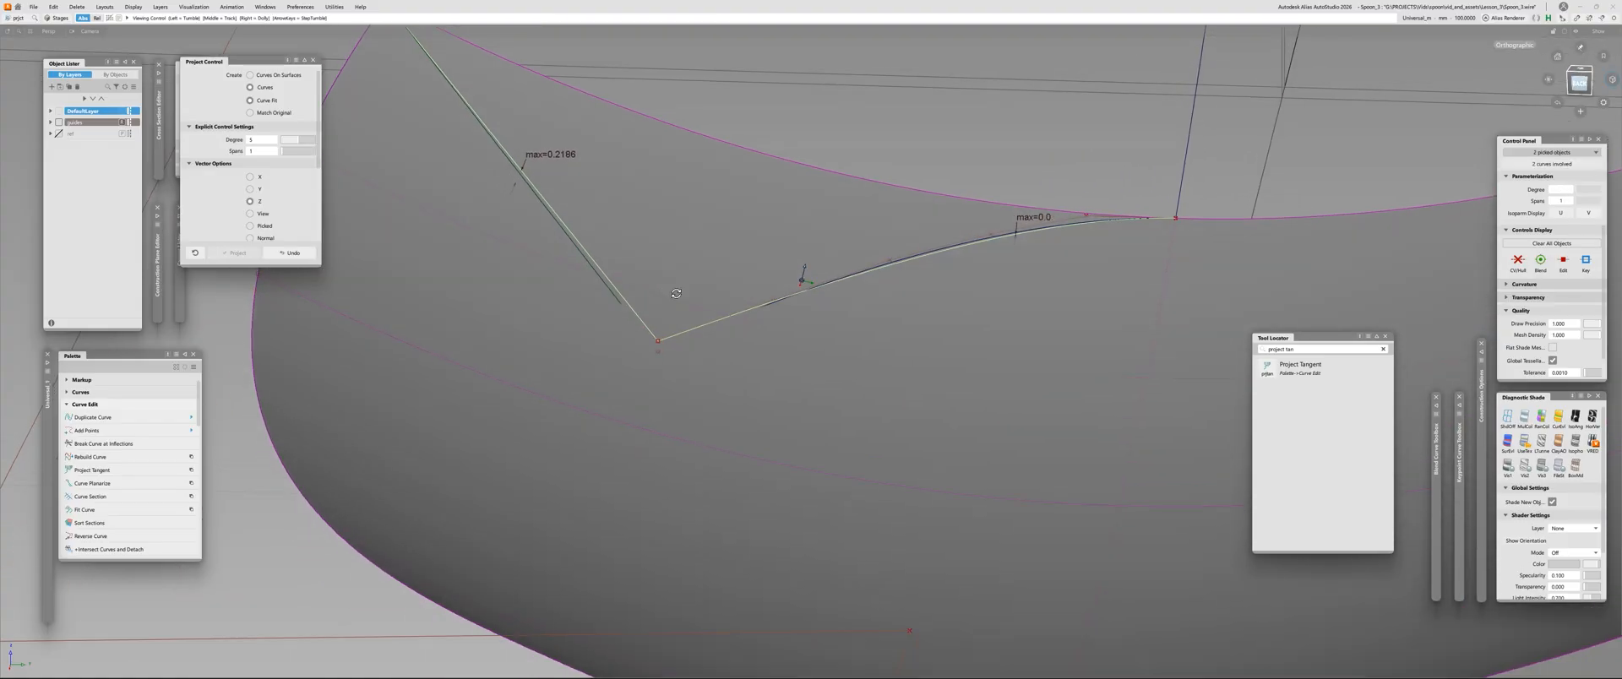
middle_click_drag(619, 271, 530, 331, "alt+shift")
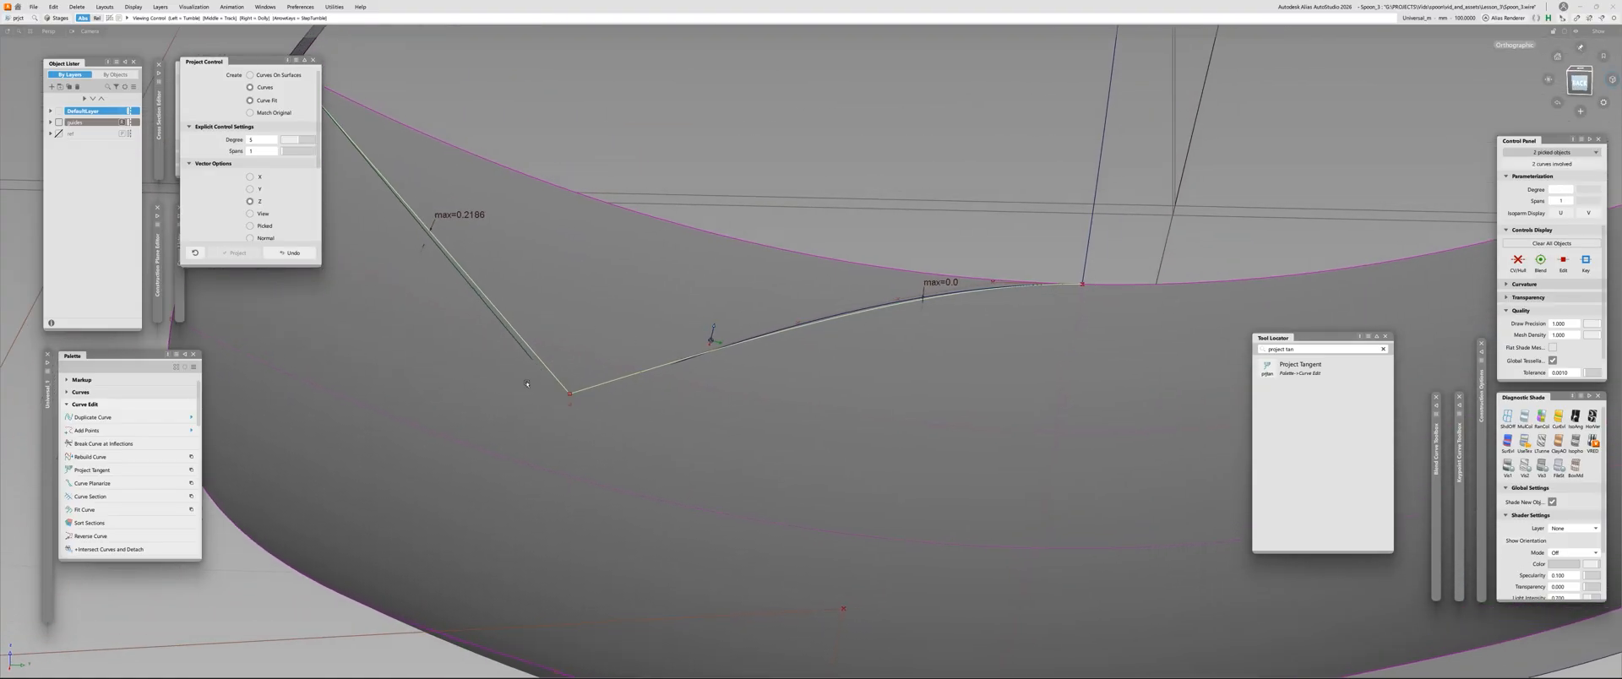
left_click_drag(906, 295, 793, 433, "alt+shift")
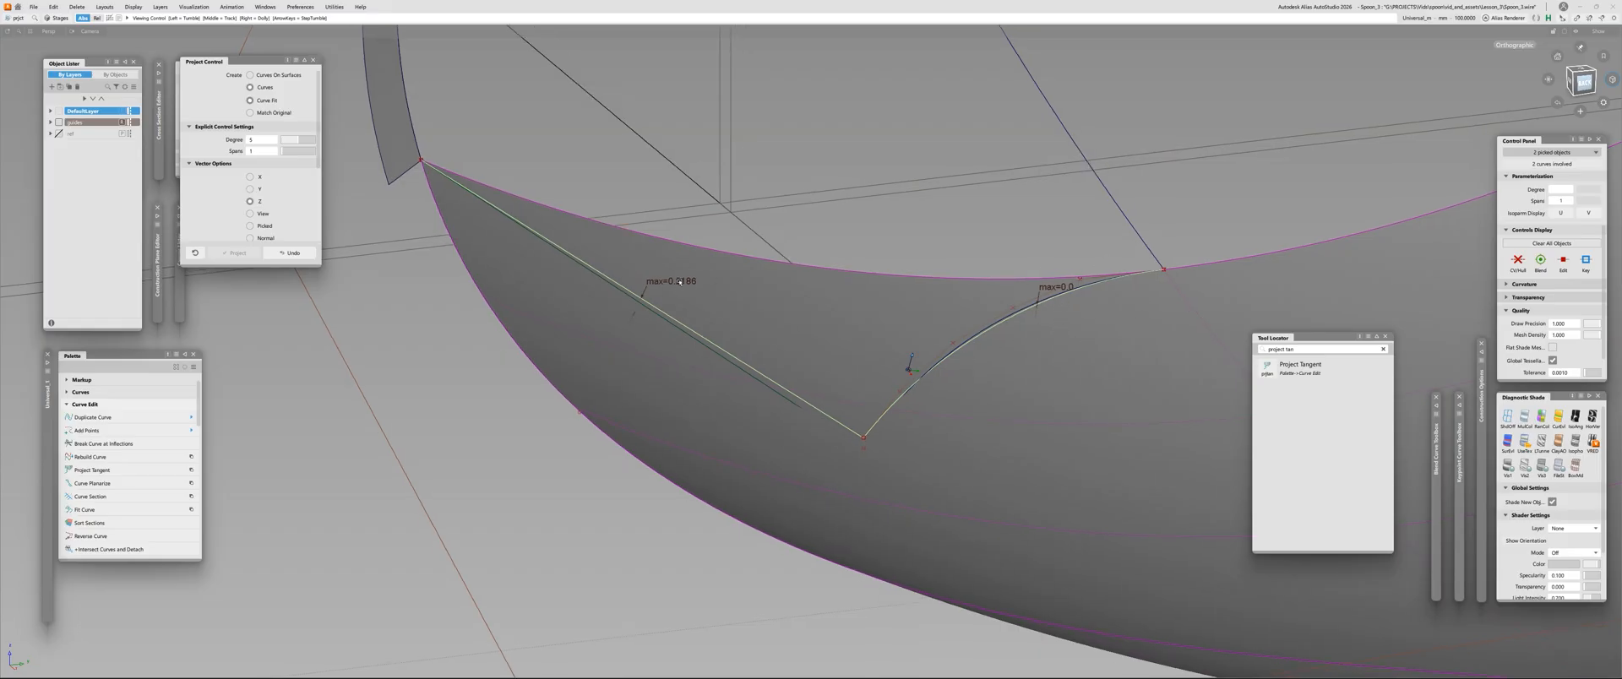
Set the straight line's projected curve to degree 3 with 1 span
left_click(590, 267)
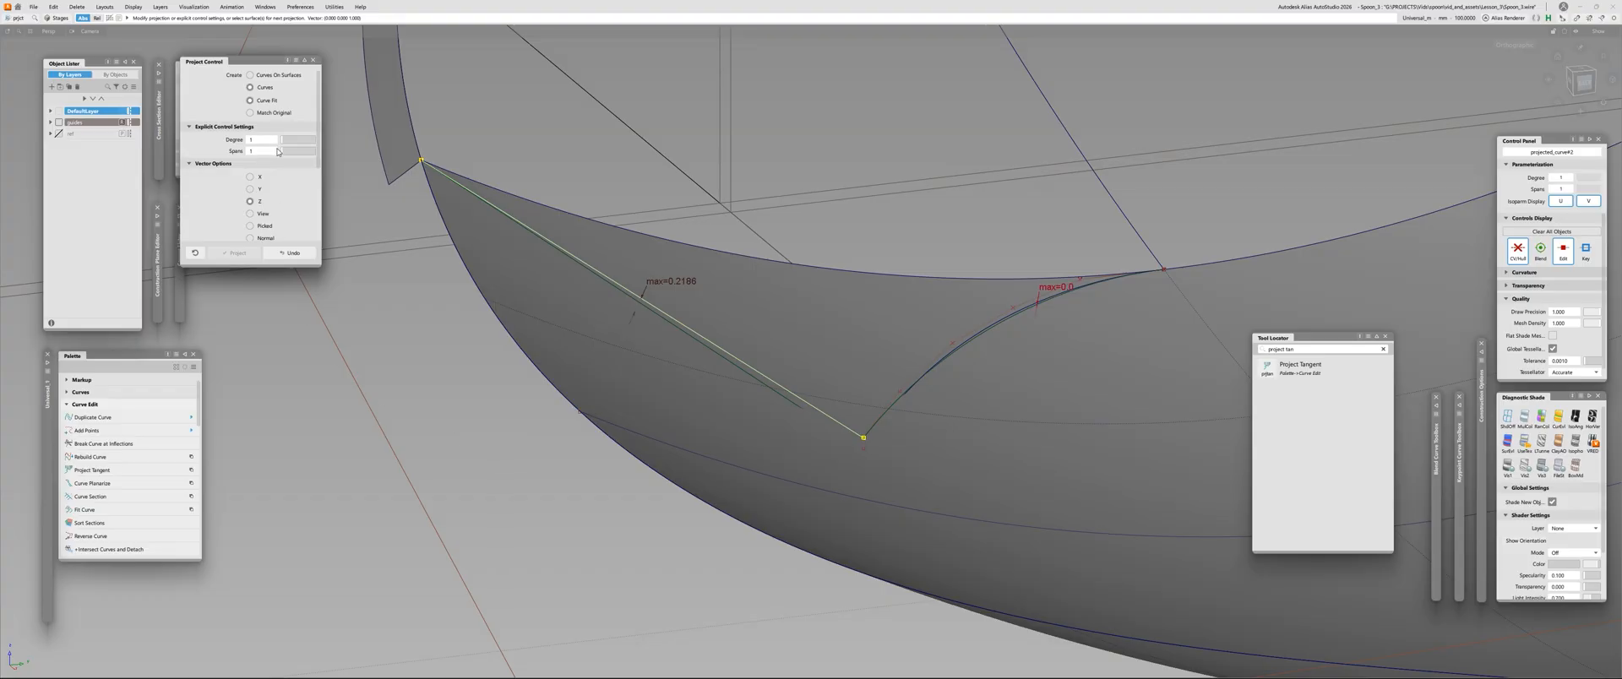
left_click_drag(263, 142, 164, 160)
type("3")
key("Return")
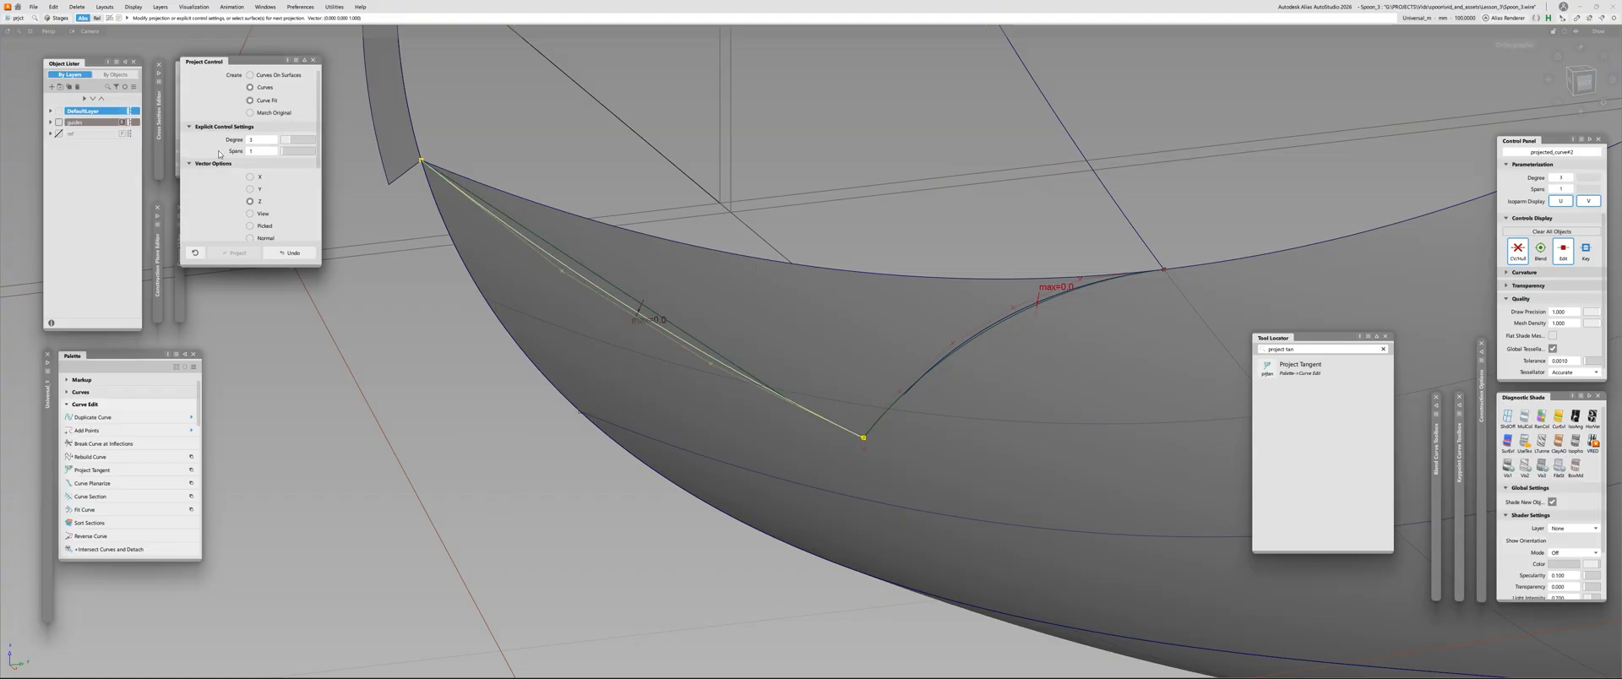
Set the projection to create curves on surface along the view, and examine both projected curves
left_click_drag(528, 209, 737, 240, "alt+shift")
left_click(738, 241)
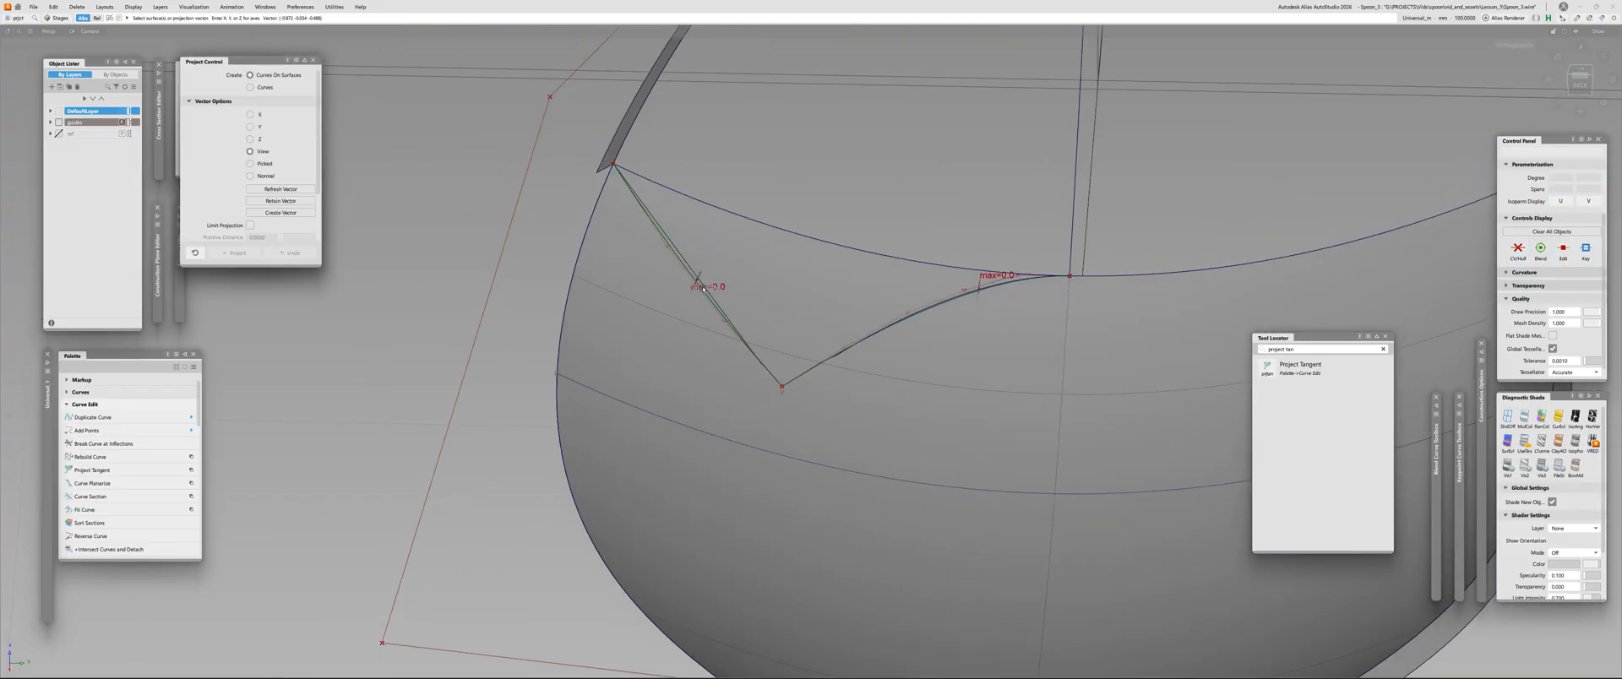
middle_click_drag(739, 241, 595, 296, "alt+shift")
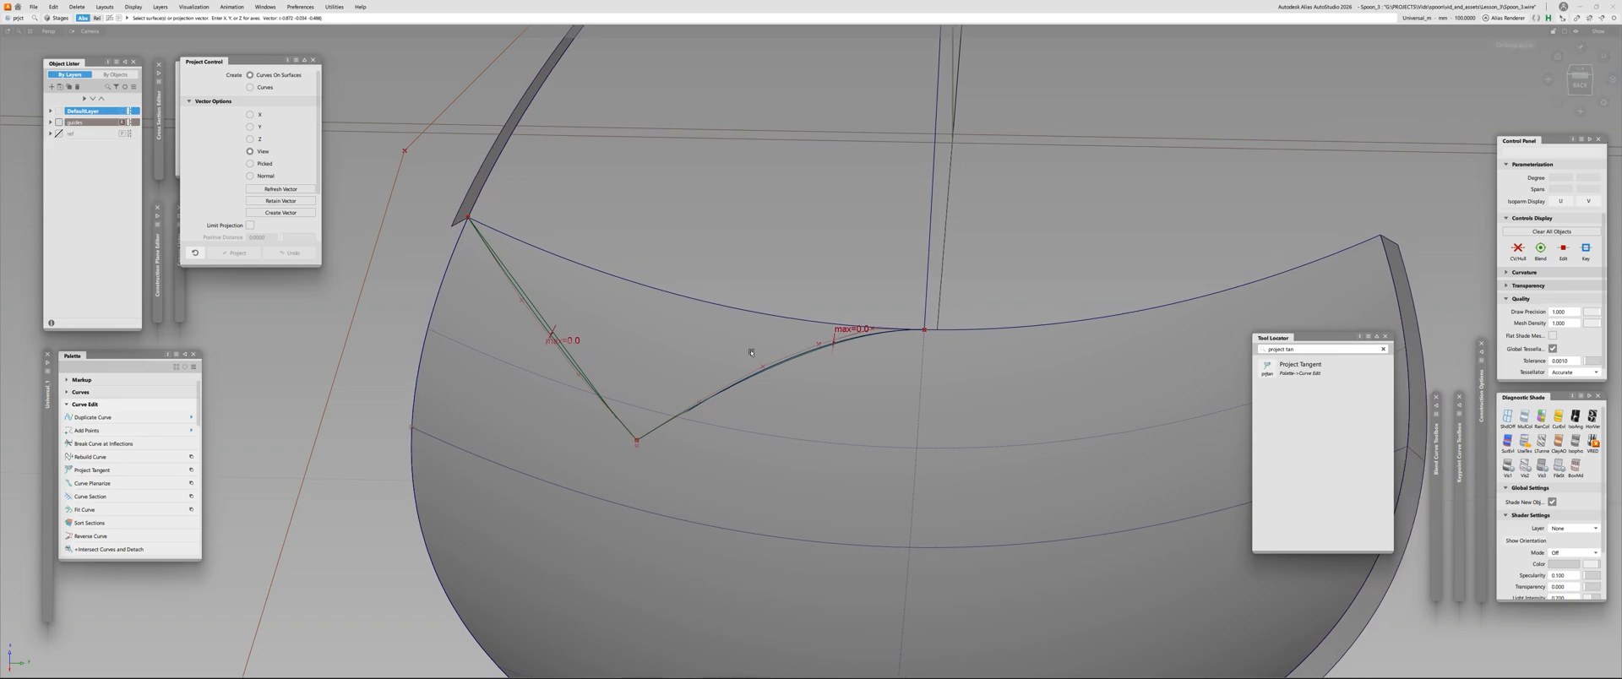
left_click_drag(751, 352, 751, 325, "ctrl+shift")
Select the curved projected curve rather than the overlapping rebuilt curve, and examine it on the skin from several angles
left_click(595, 390)
left_click(758, 374)
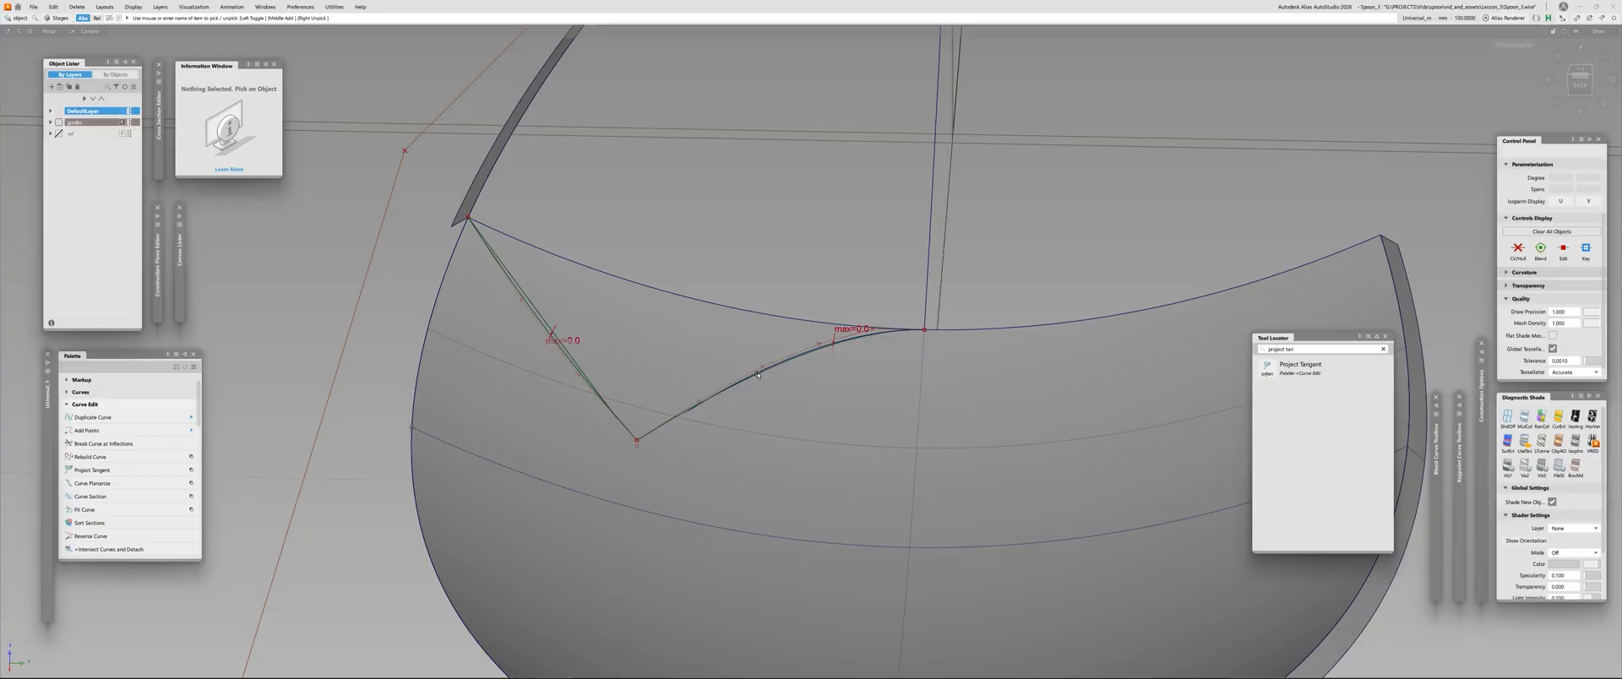
left_click(777, 369)
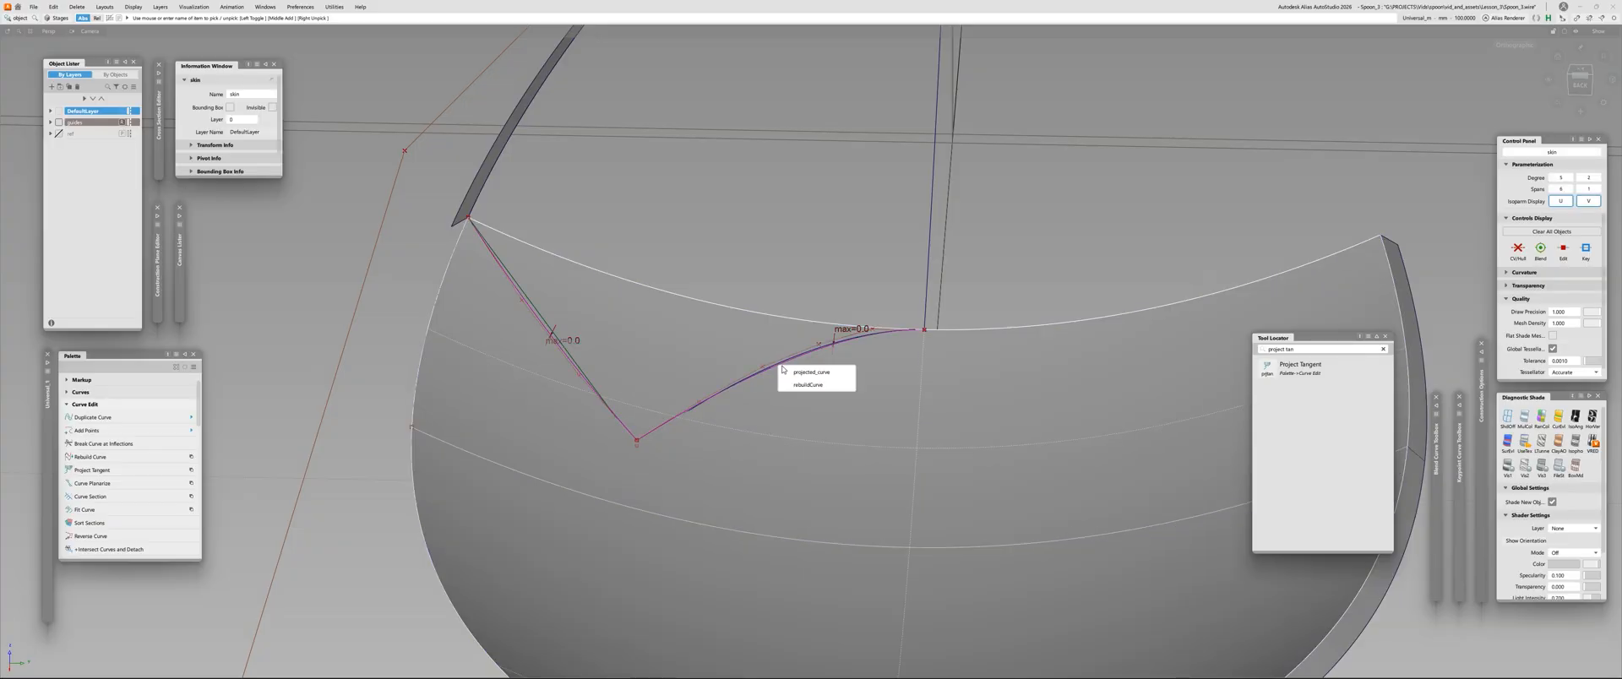
left_click(778, 373)
left_click(777, 376)
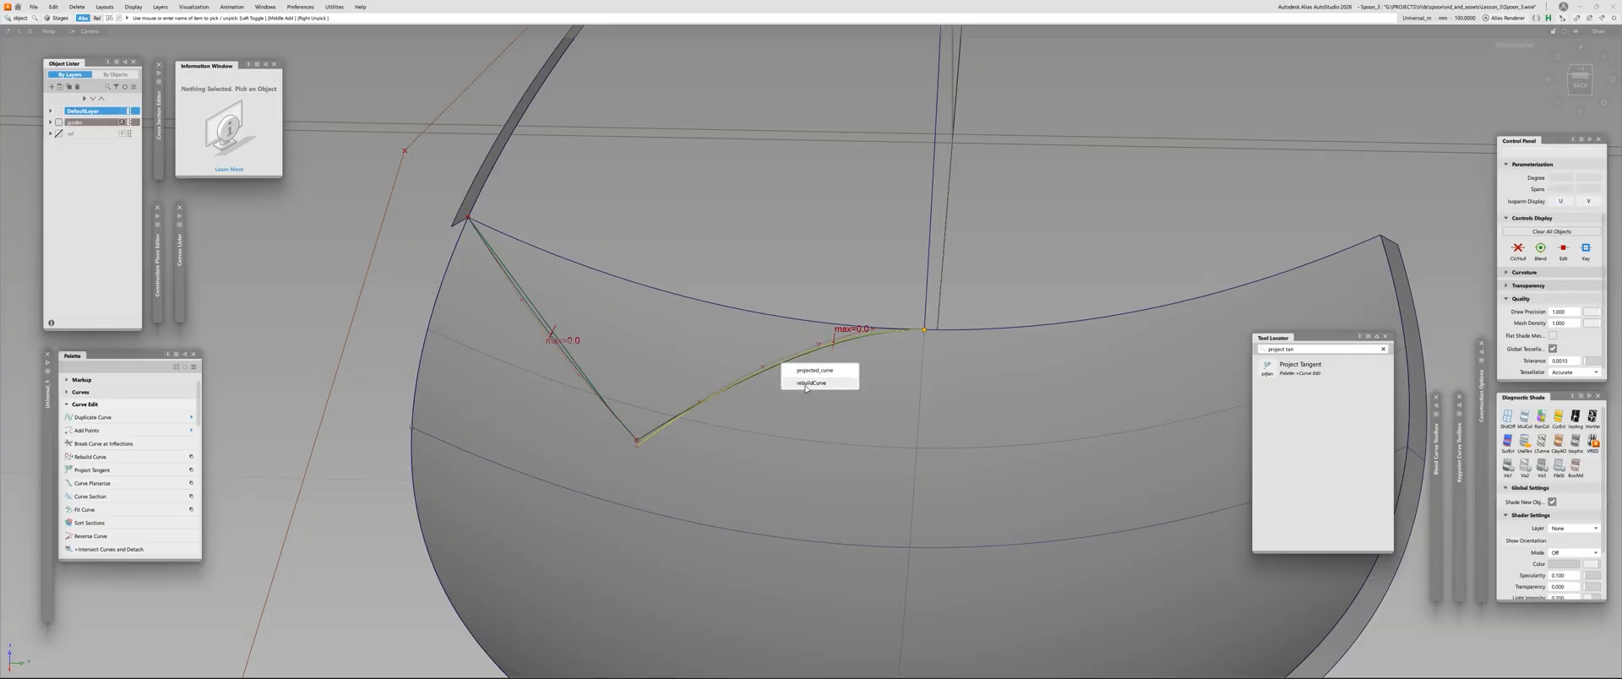
left_click(814, 370)
left_click_drag(724, 445, 714, 419, "alt+shift")
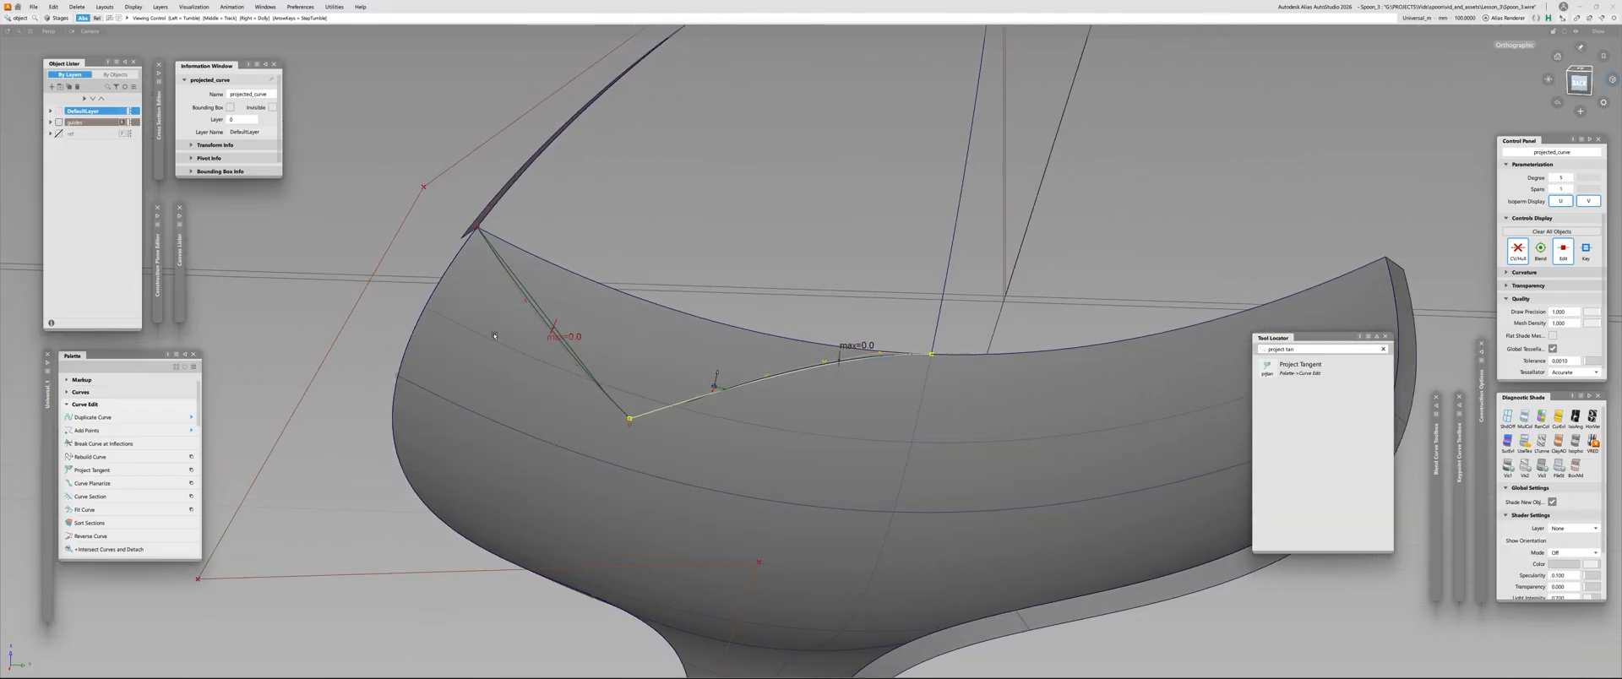
right_click_drag(686, 237, 583, 254, "alt+shift")
middle_click_drag(583, 253, 554, 284, "alt+shift")
left_click_drag(554, 283, 541, 372, "alt+shift")
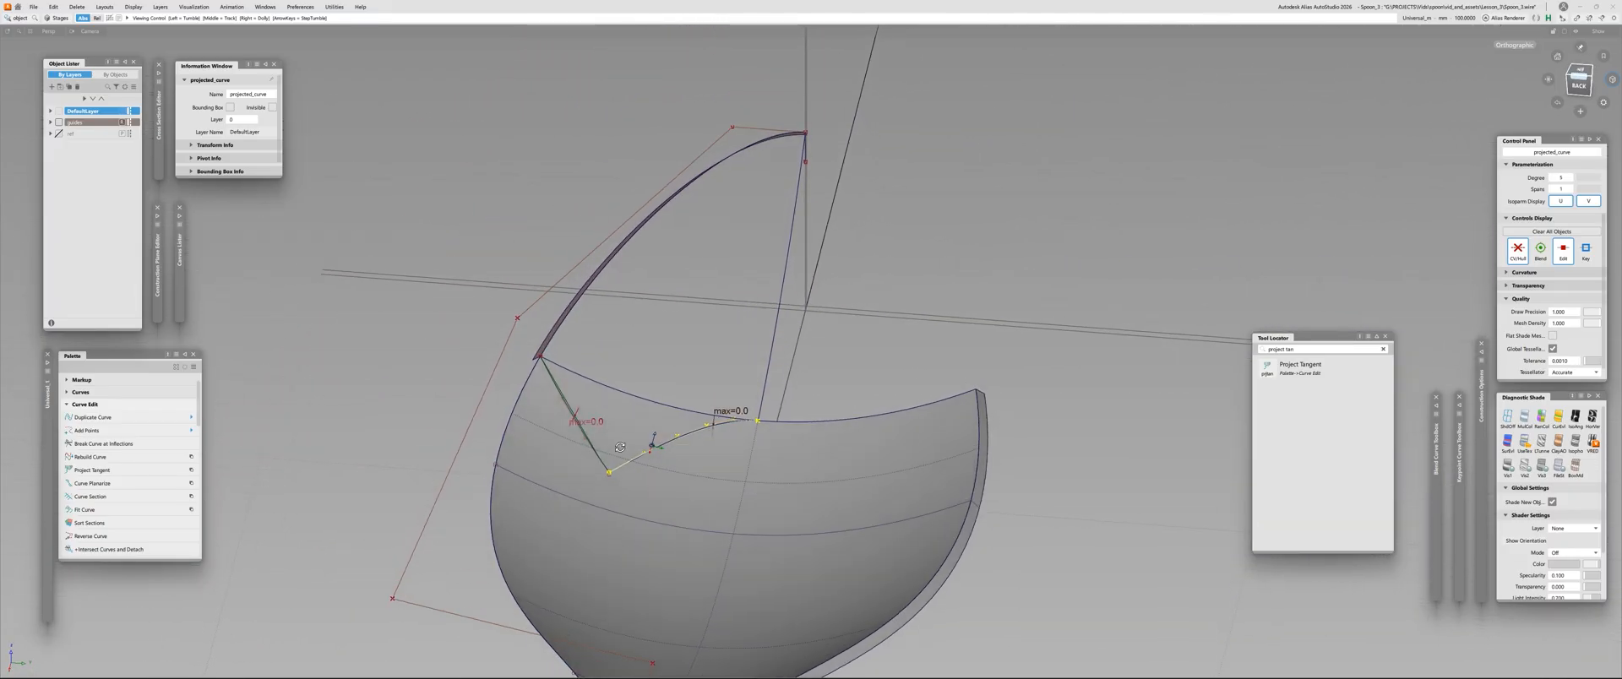
right_click_drag(541, 372, 539, 427, "alt+shift")
left_click_drag(540, 427, 572, 325, "alt+shift")
Clear the deviation locators and delete the duplicate curves running beside the two projected curves
left_click(583, 300)
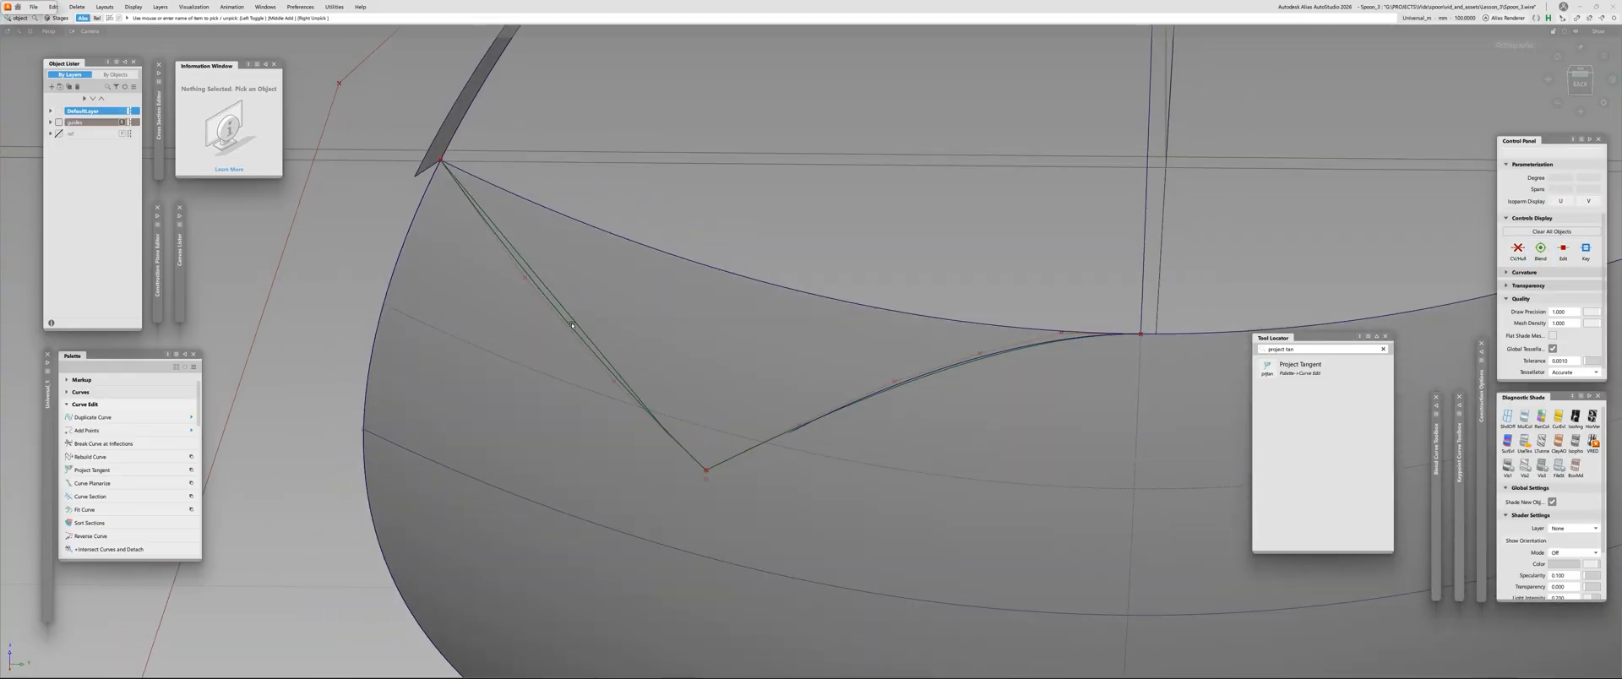
left_click(568, 313)
left_click(1007, 314)
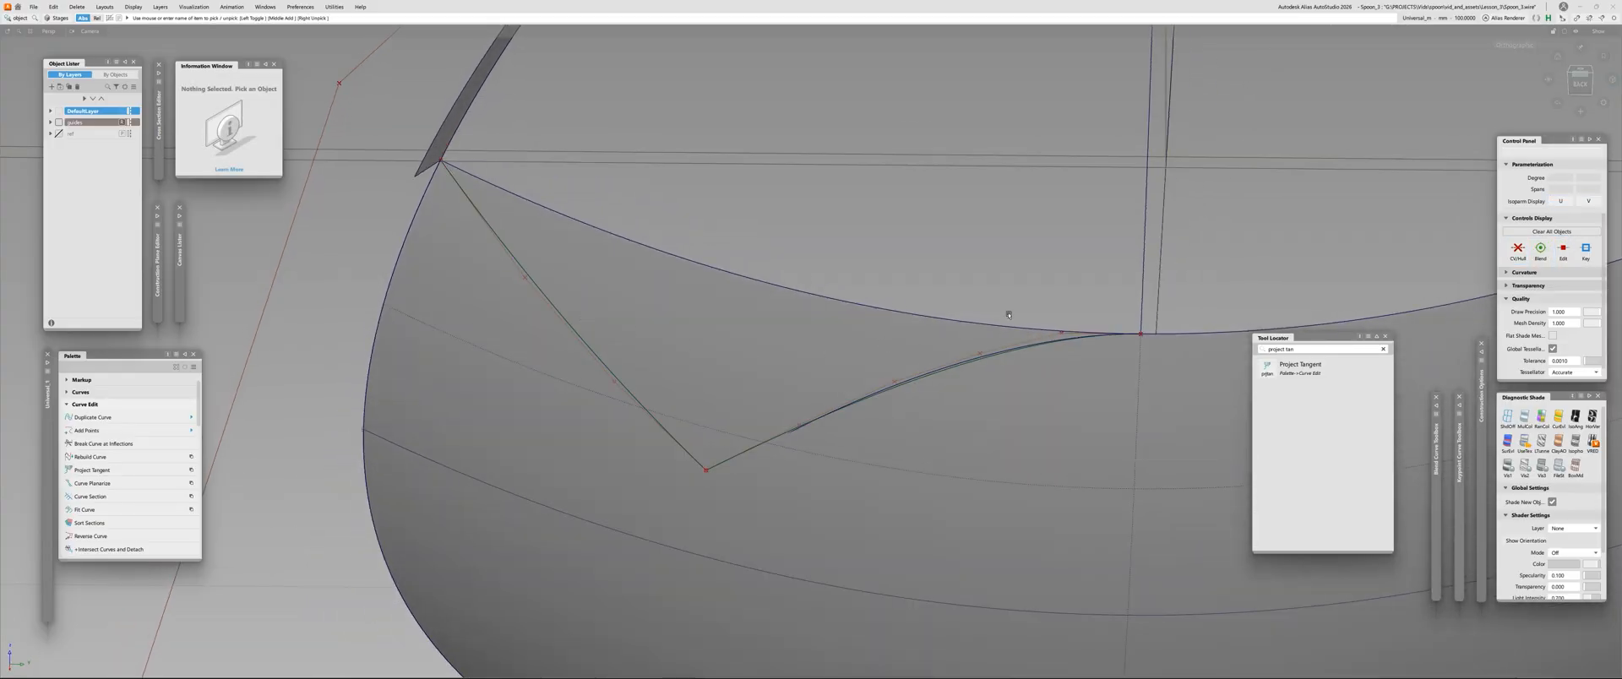
left_click(980, 358)
left_click(977, 375)
left_click_drag(848, 335, 786, 348, "alt+shift")
right_click_drag(785, 349, 828, 372, "alt+shift")
middle_click_drag(829, 373, 680, 461, "alt+shift")
Build a Square surface with free boundaries from the two projected curves, the shell edge at the tip and the centre curve
key("s")
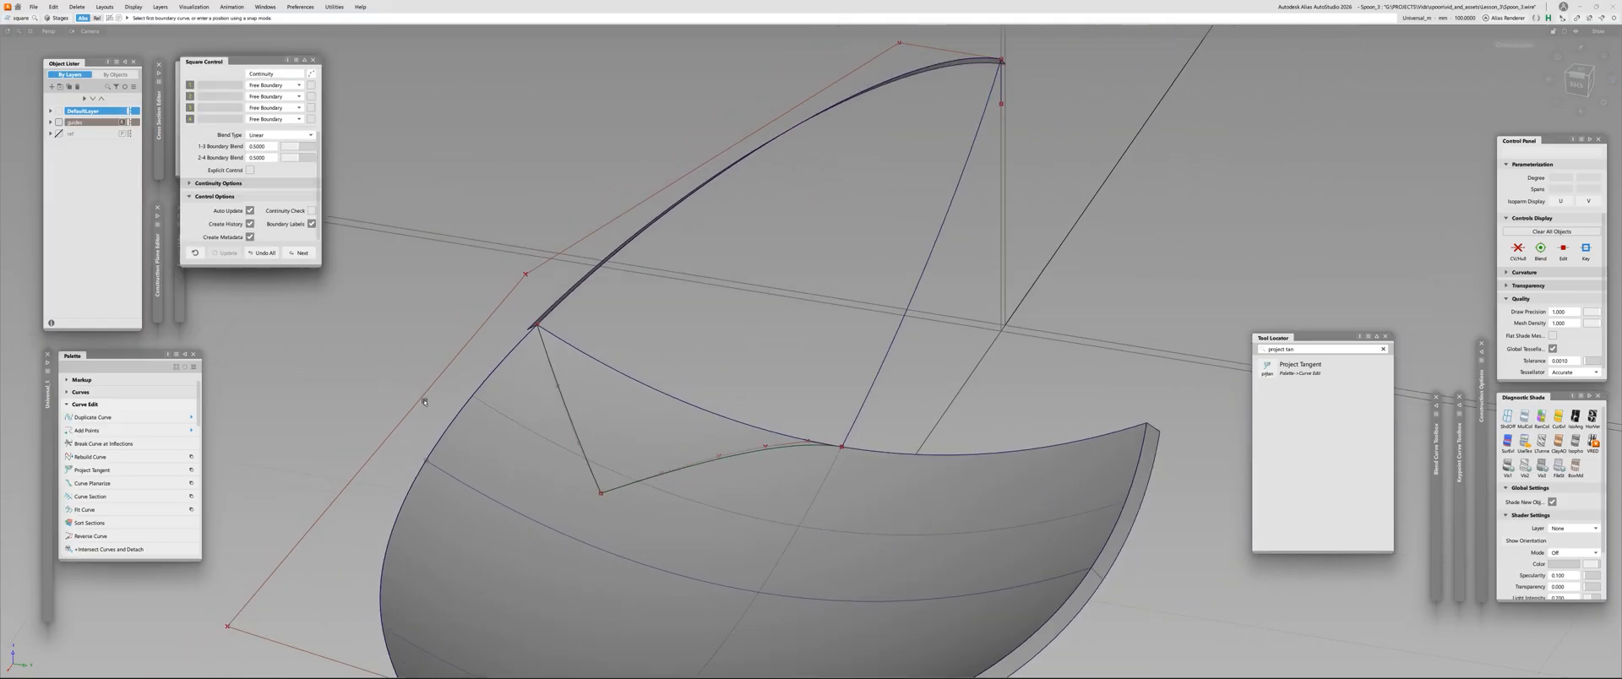
left_click(561, 384)
left_click_drag(561, 385, 659, 271, "alt+shift")
left_click(541, 197)
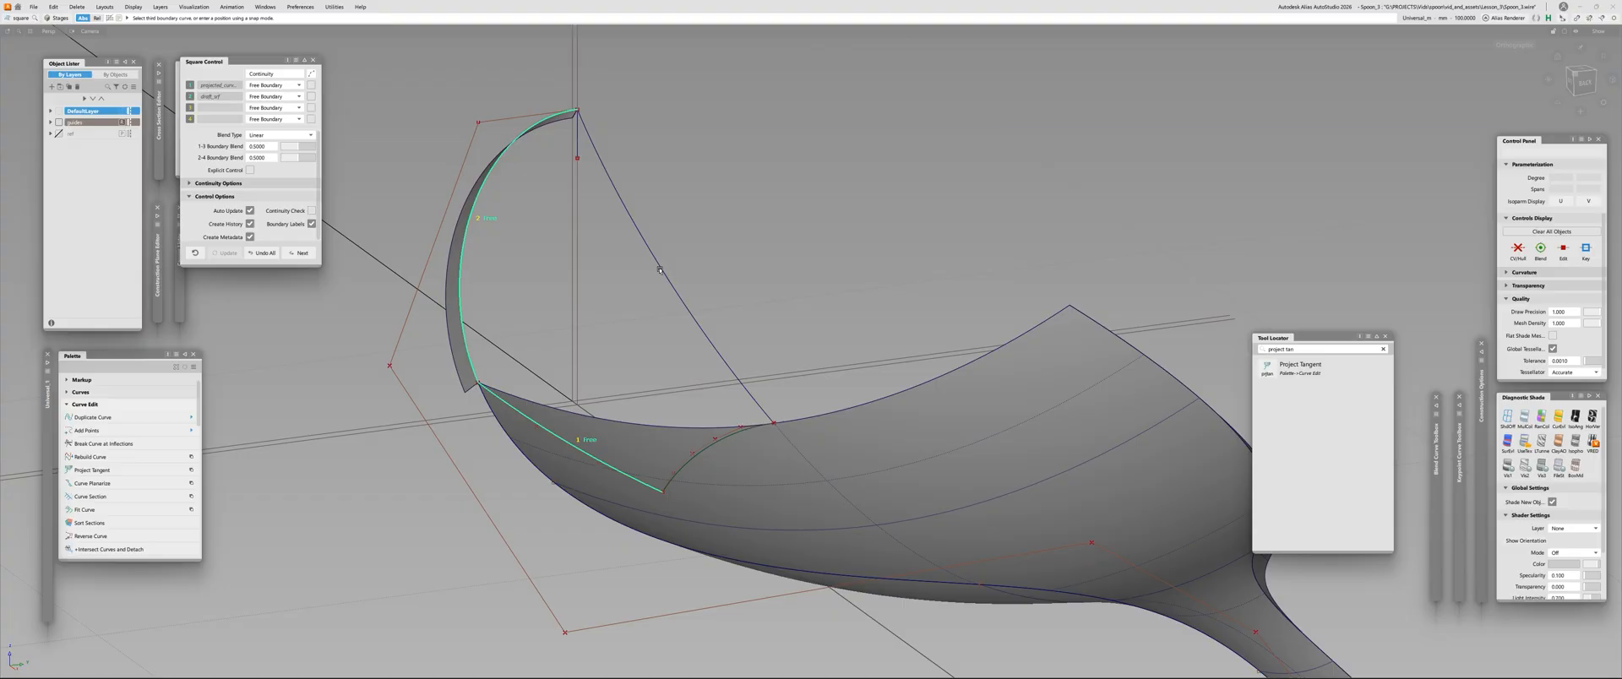
left_click(673, 270)
left_click(722, 447)
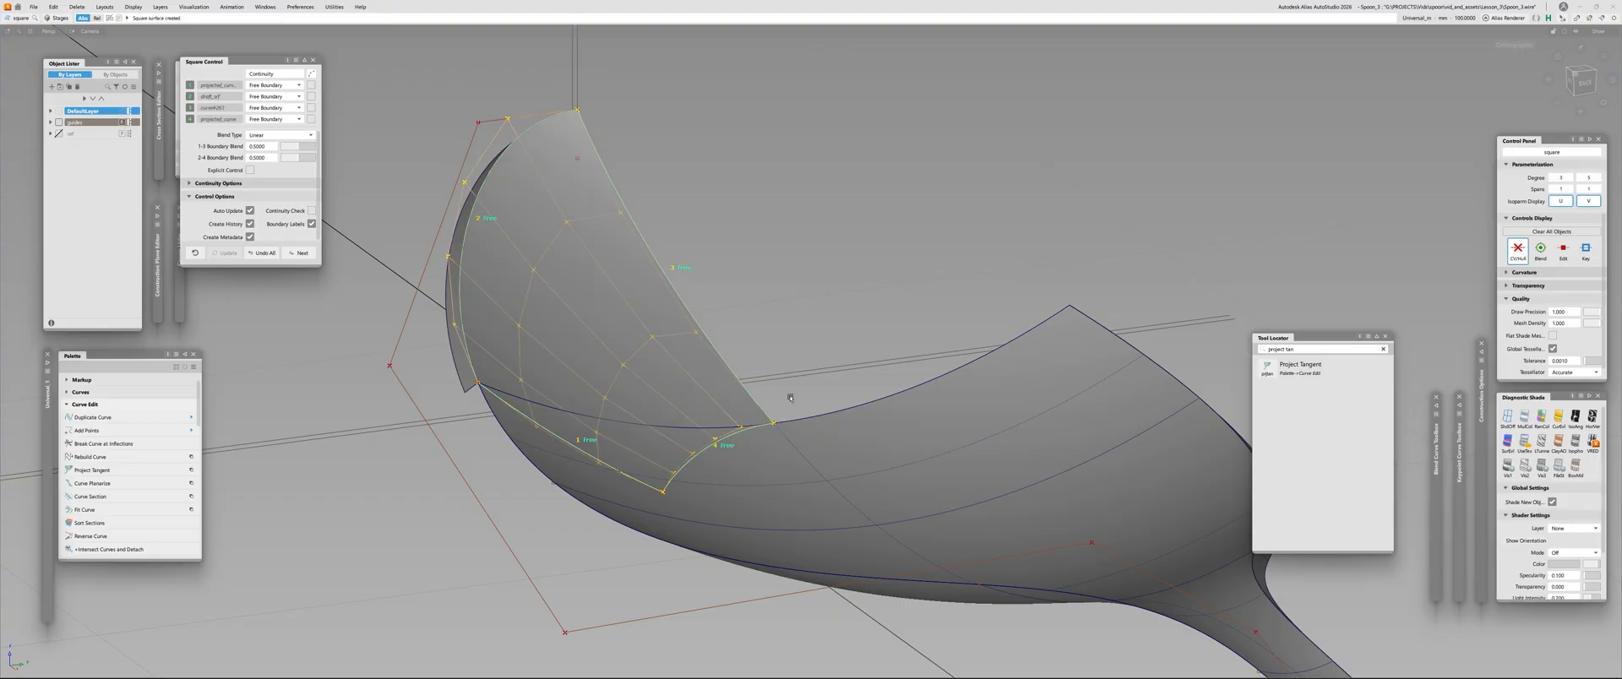
left_click_drag(722, 447, 605, 291, "alt+shift")
left_click_drag(629, 320, 642, 414, "alt+shift")
right_click_drag(642, 414, 659, 282, "alt+shift")
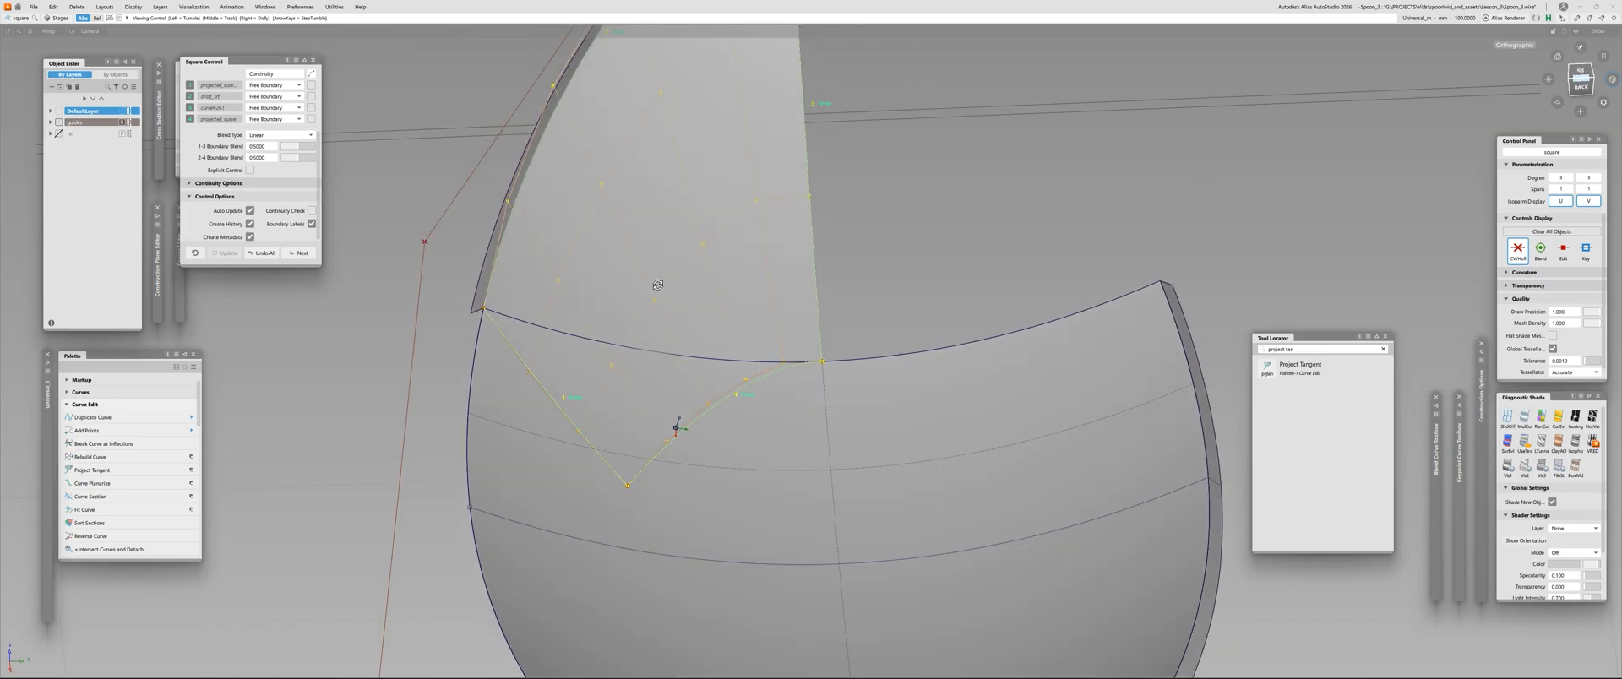
left_click_drag(659, 282, 693, 218, "alt+shift")
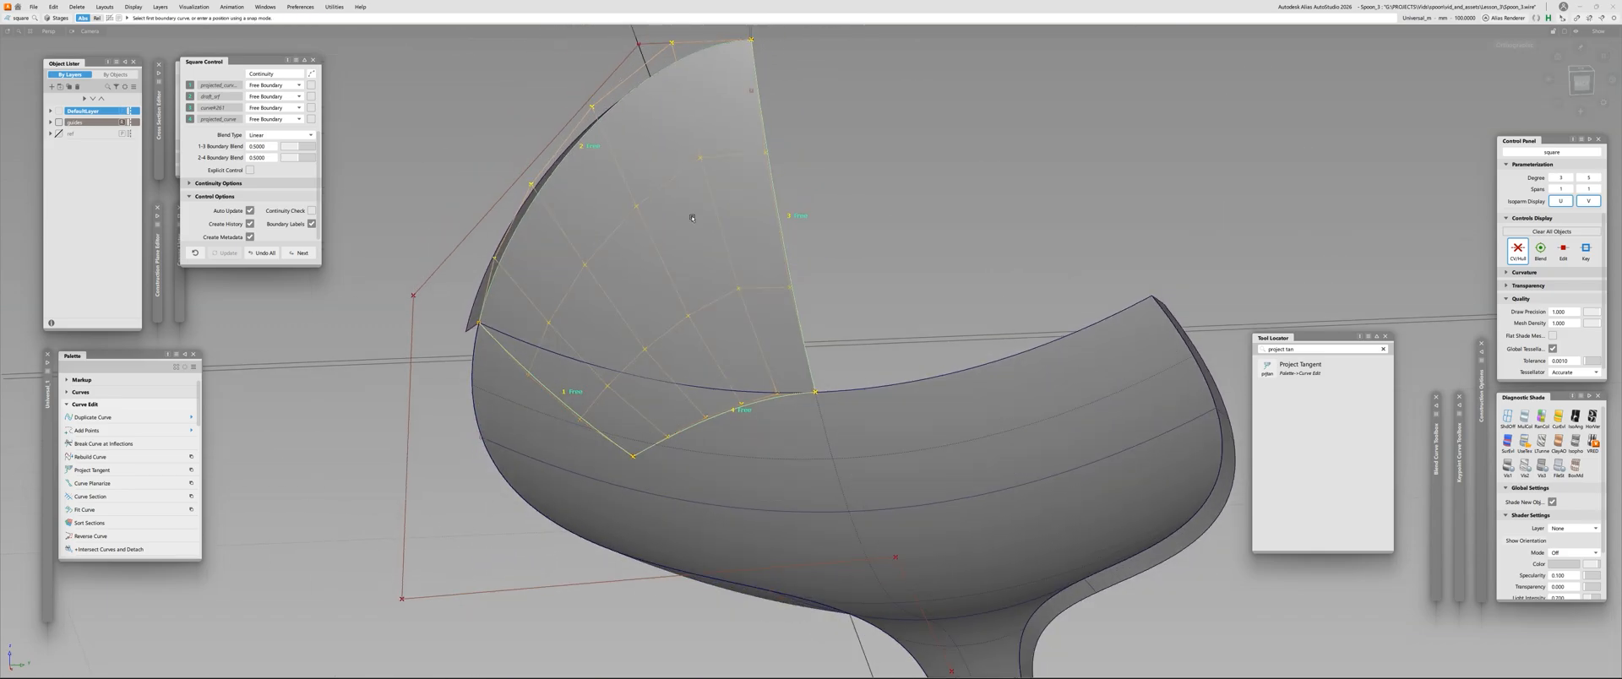
left_click_drag(693, 218, 694, 169, "ctrl+shift")
Mirror the Square surface across the centreline to judge the transition, and delete the mirrored copy
left_click(772, 208)
right_click_drag(794, 206, 944, 211, "ctrl+shift")
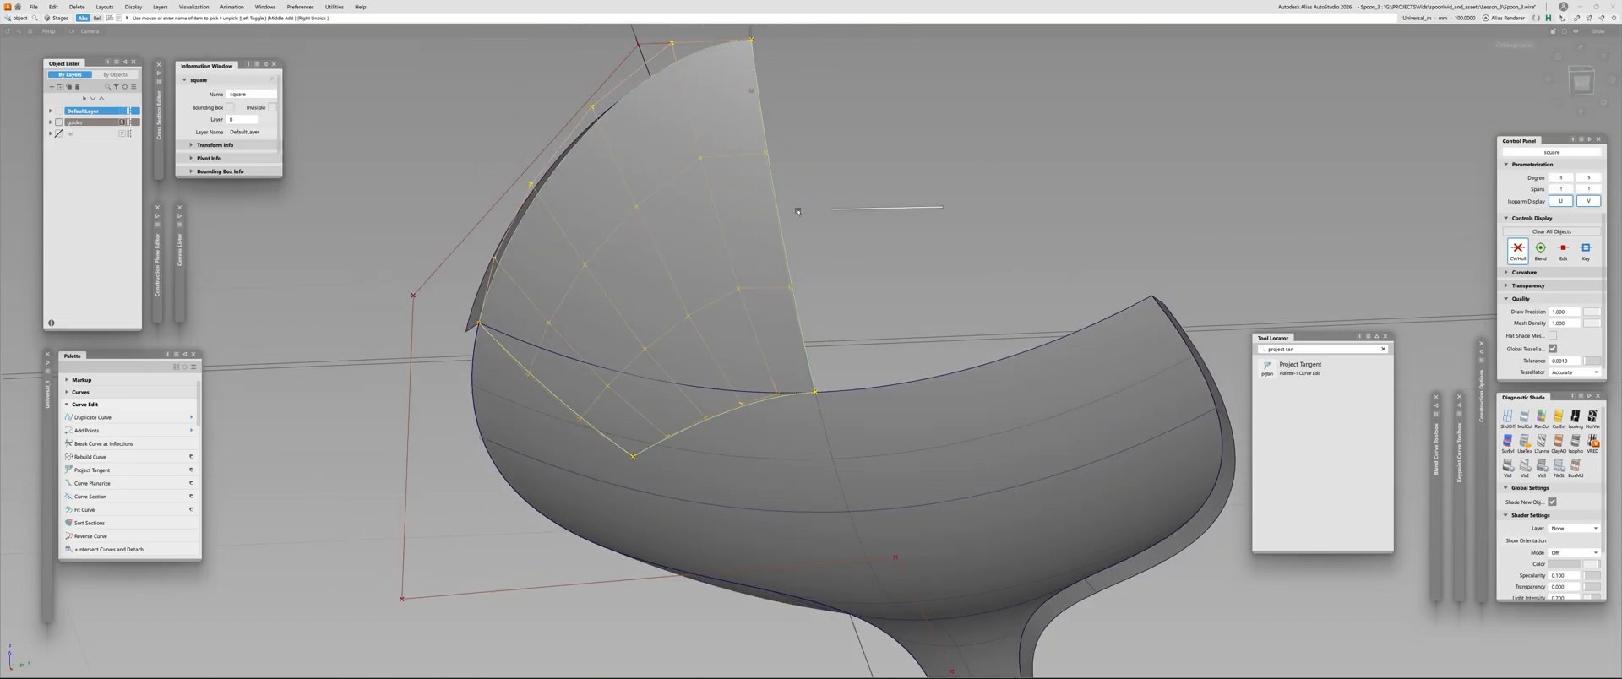
left_click(816, 205)
left_click(771, 206)
mouse_move(772, 208)
left_mouse_down("alt+shift")
mouse_move(849, 156)
mouse_move(792, 221)
left_mouse_up("alt+shift")
left_click_drag(793, 221, 793, 178, "ctrl+shift")
left_click(787, 231)
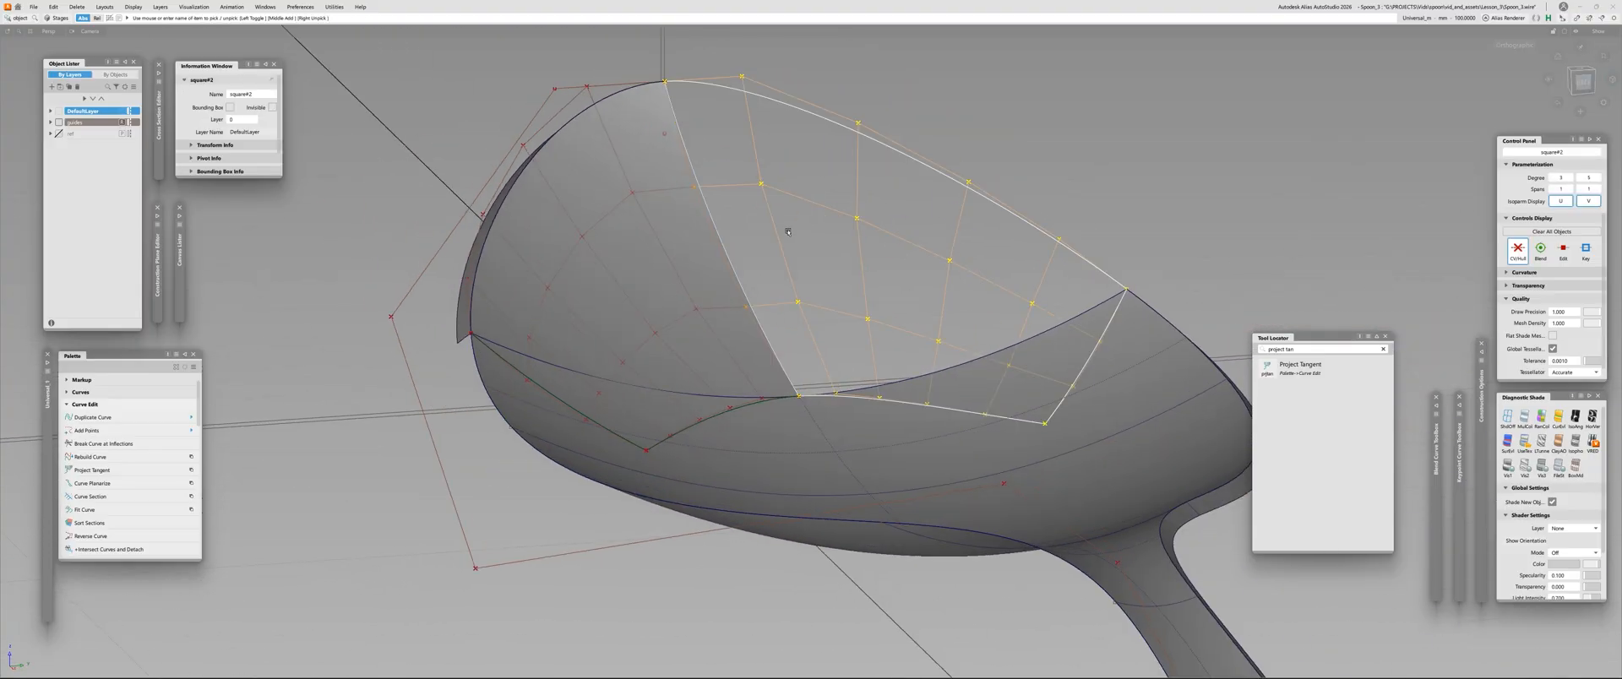
key("Delete")
Align the centre edge of the Square surface to the symmetry plane
left_click_drag(730, 427, 723, 253, "alt+shift")
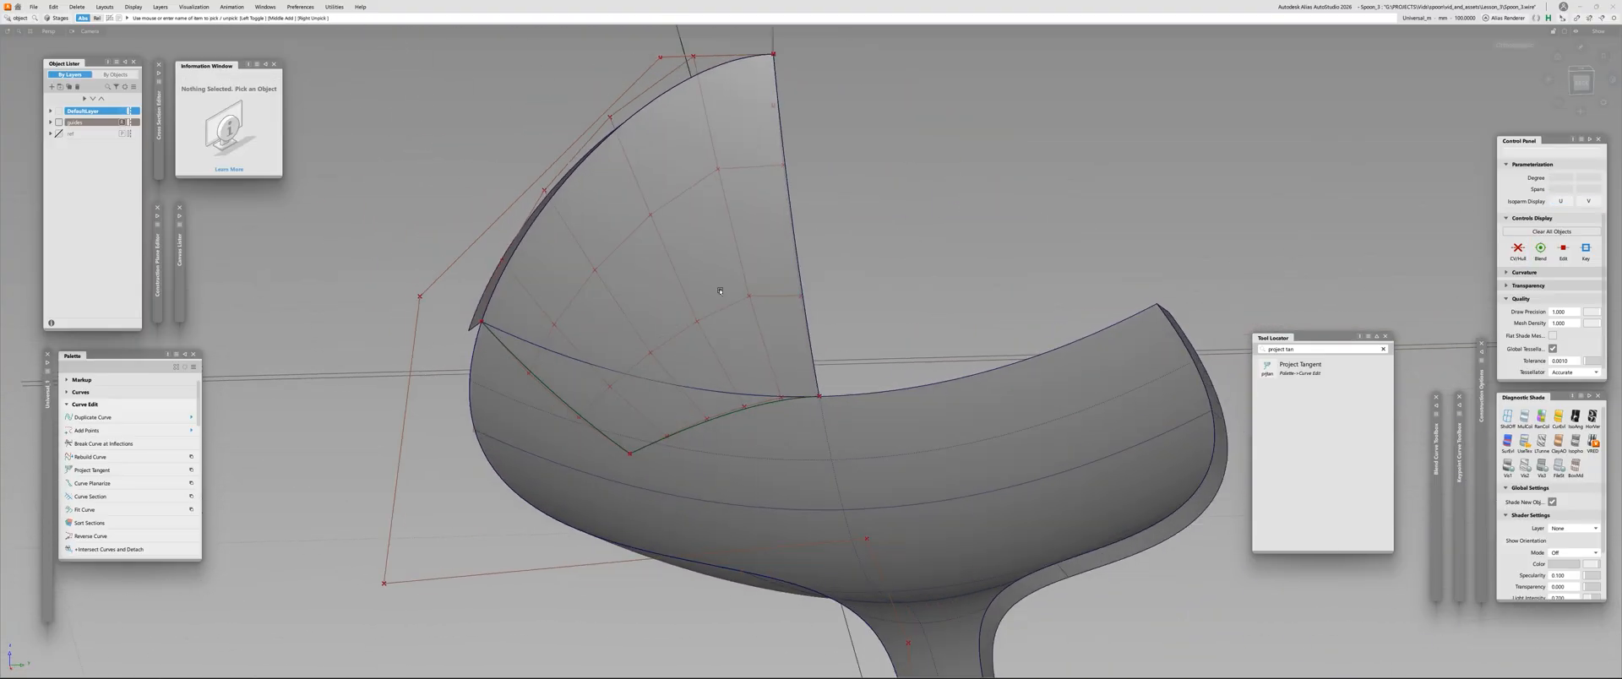
left_click(721, 236)
middle_click(908, 178, "ctrl+shift")
mouse_move(907, 178)
right_mouse_down("ctrl+shift")
mouse_move(904, 206)
mouse_move(910, 182)
right_mouse_up("ctrl+shift")
left_click_drag(909, 182, 910, 256, "ctrl+shift")
left_click_drag(761, 206, 712, 244, "alt+shift")
left_click(763, 224)
key("Return")
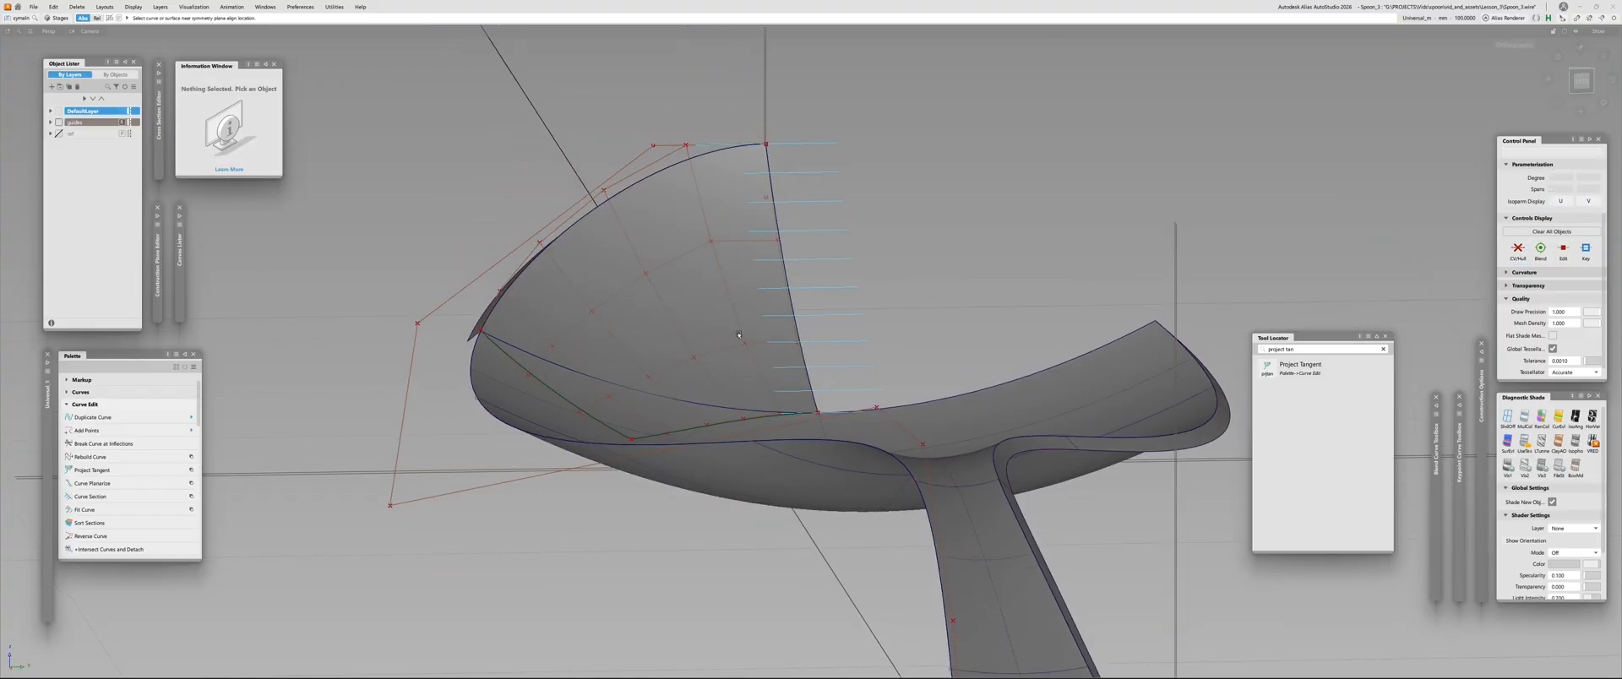
Try moving a control vertex on the Square surface's centre edge, and undo the changes
right_click_drag(719, 240, 782, 245, "alt+shift")
key("c")
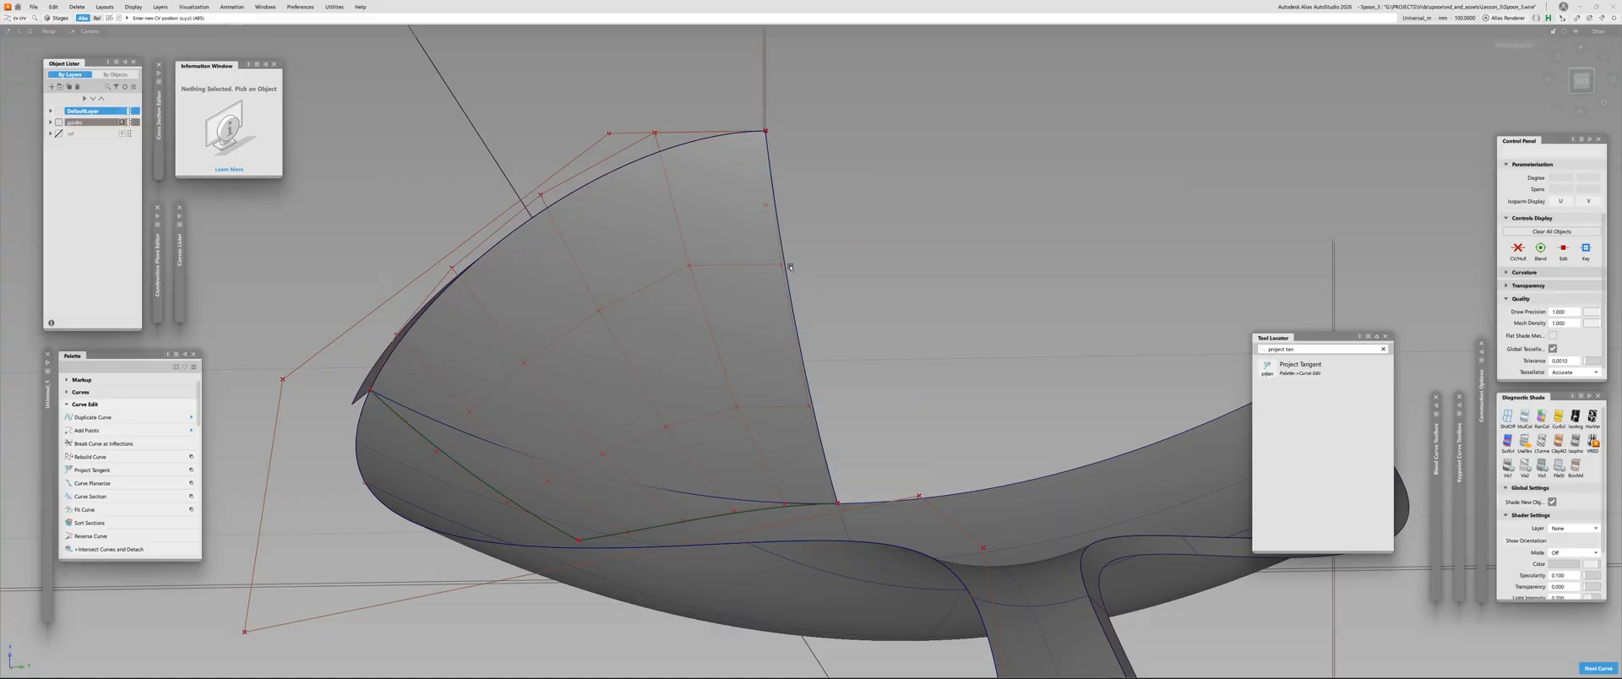
left_click(781, 265, "ctrl")
middle_click_drag(659, 274, 506, 276)
key("ctrl+z")
key("ctrl+z")
left_click(861, 195)
left_click_drag(861, 194, 956, 286, "ctrl+shift")
key("Delete")
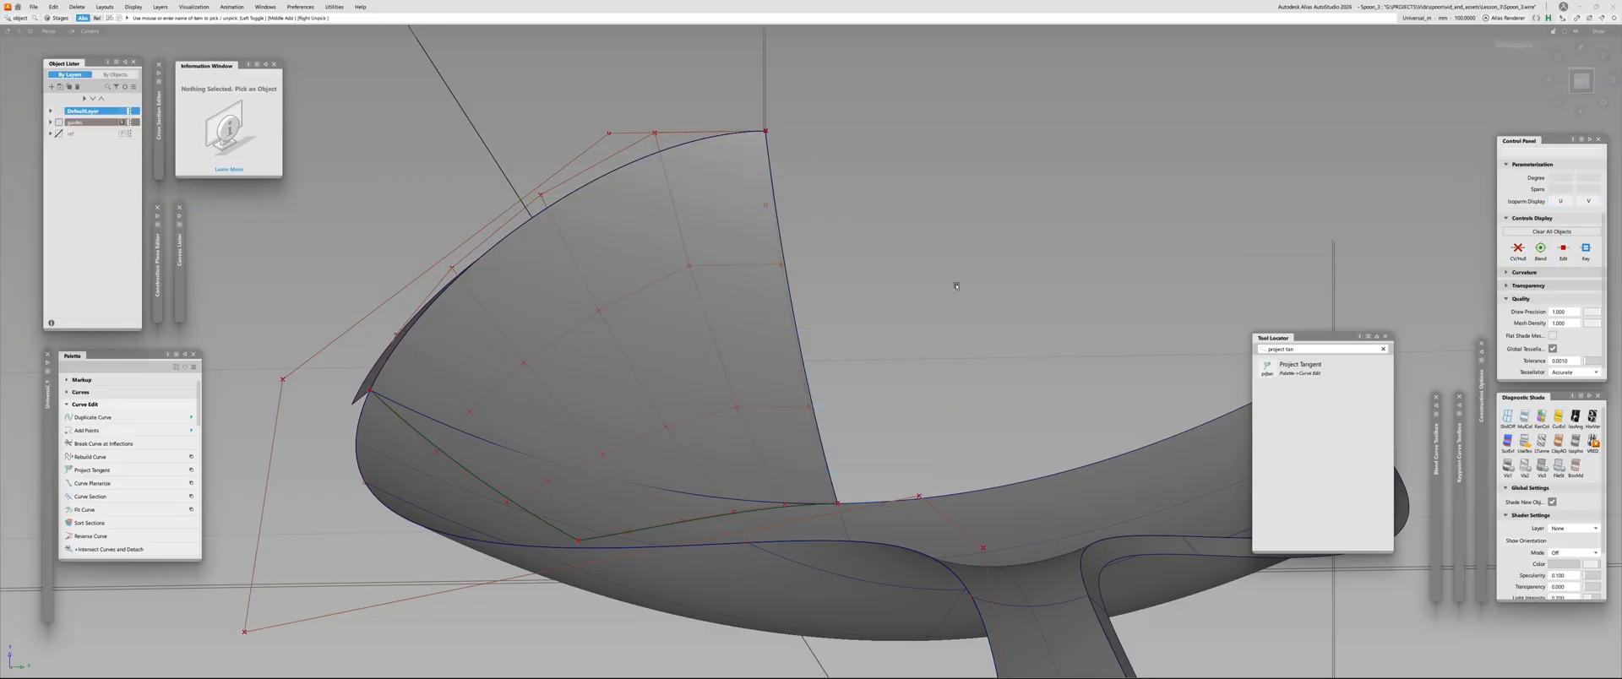
Check surface continuity along the centre edge against a temporary mirrored copy of the Square surface, and delete the copy
left_click(721, 317)
middle_click_drag(738, 271, 883, 277, "ctrl+shift")
left_click(844, 278)
key("shift+c")
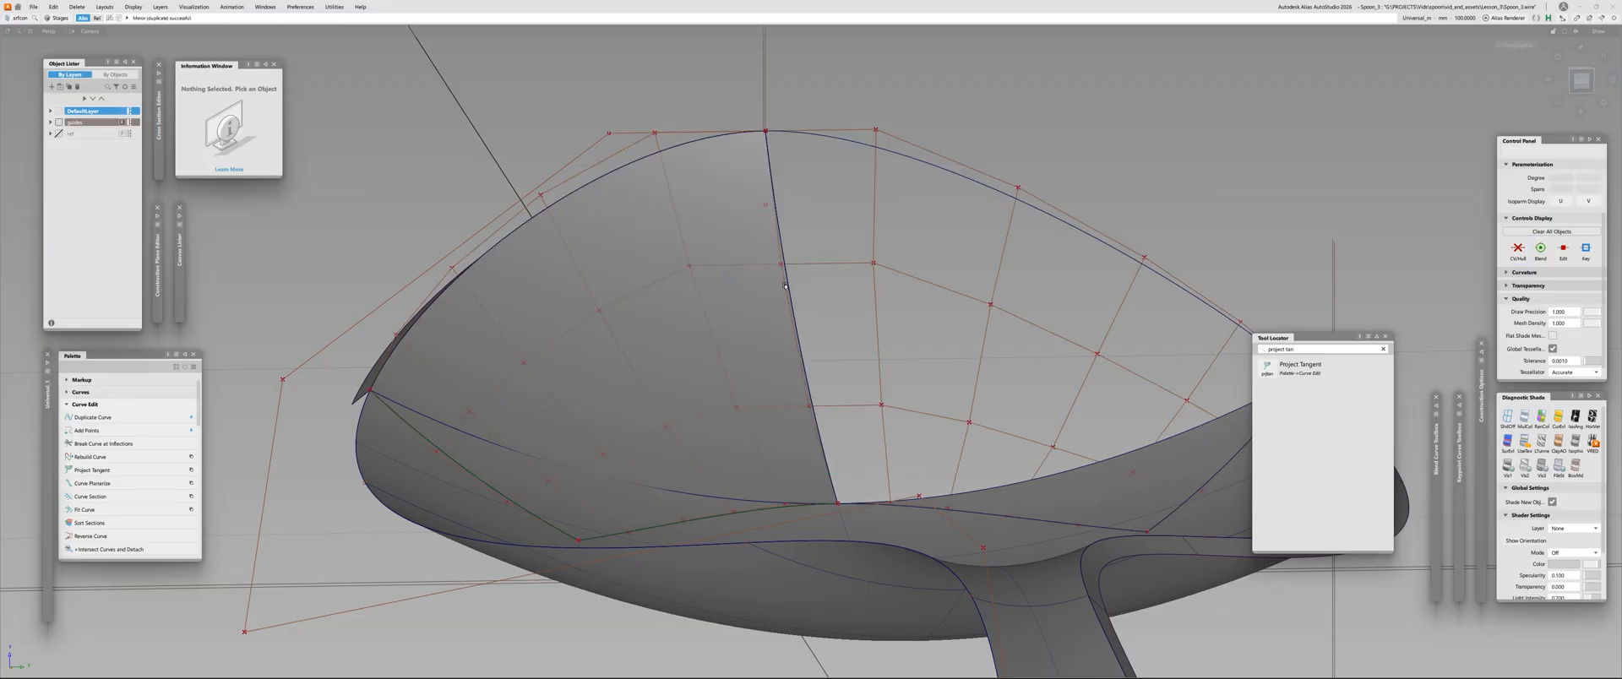
left_click(789, 289)
mouse_move(789, 290)
left_mouse_down("alt+shift")
mouse_move(884, 279)
mouse_move(772, 274)
left_mouse_up("alt+shift")
left_click_drag(773, 275, 810, 312, "ctrl+shift")
left_click(971, 264)
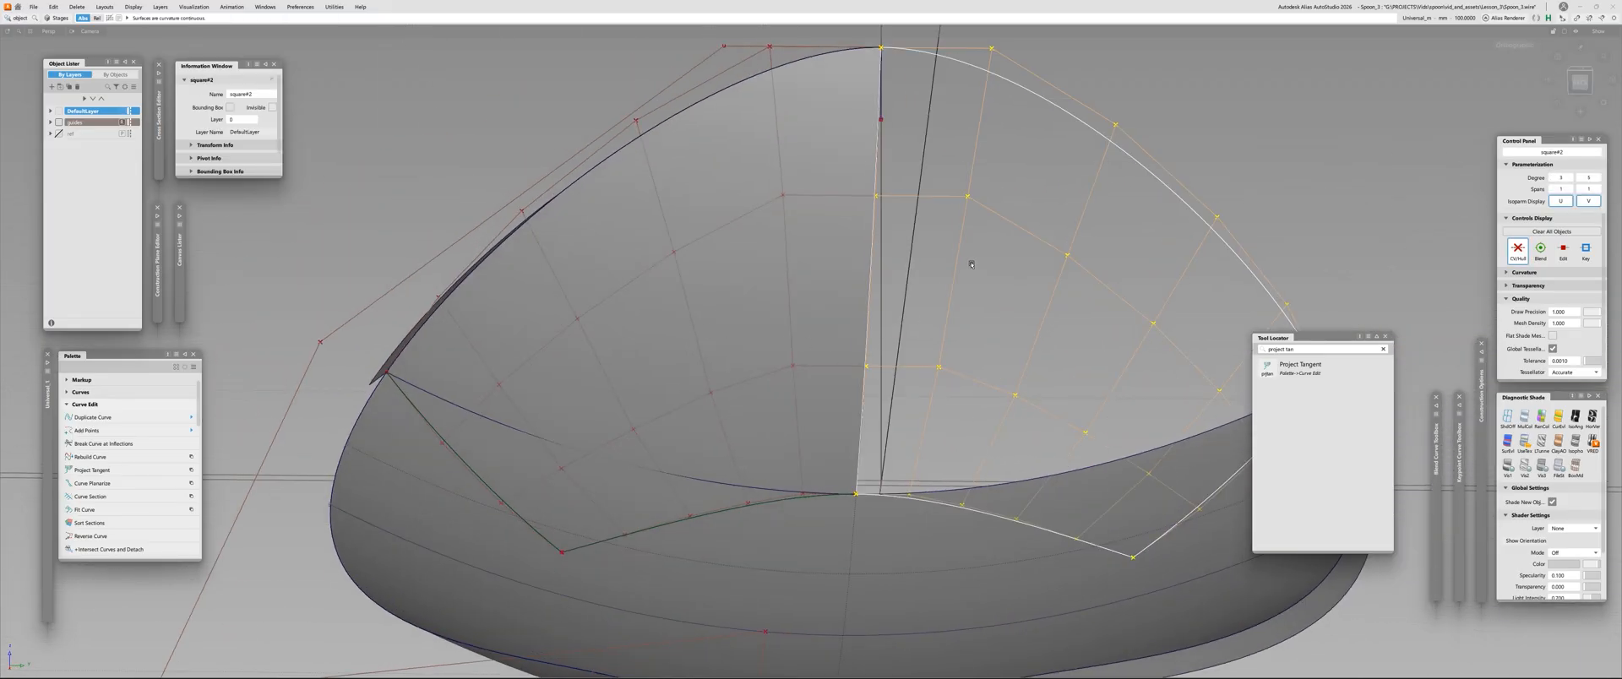
key("Delete")
Delete the construction history of the Square surface at the tip
right_click_drag(971, 264, 811, 268, "alt+shift")
left_click_drag(811, 269, 540, 380, "alt+shift")
right_click_drag(541, 380, 615, 406, "alt+shift")
left_click_drag(615, 406, 684, 363, "alt+shift")
left_click(784, 230)
key("shift+d")
key("Return")
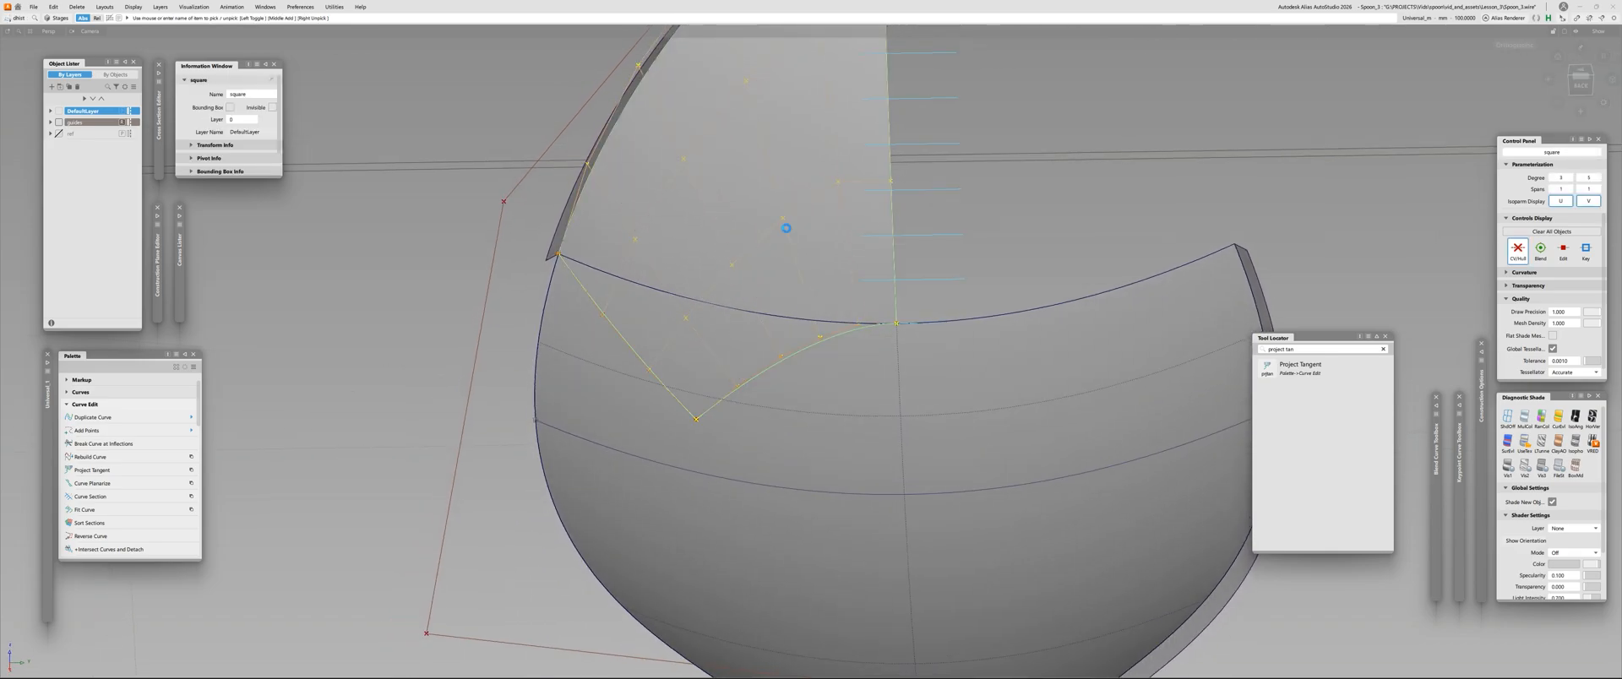
Set the Align options to G2 continuity with the Project alignment type along the Z vector
key("shift+a")
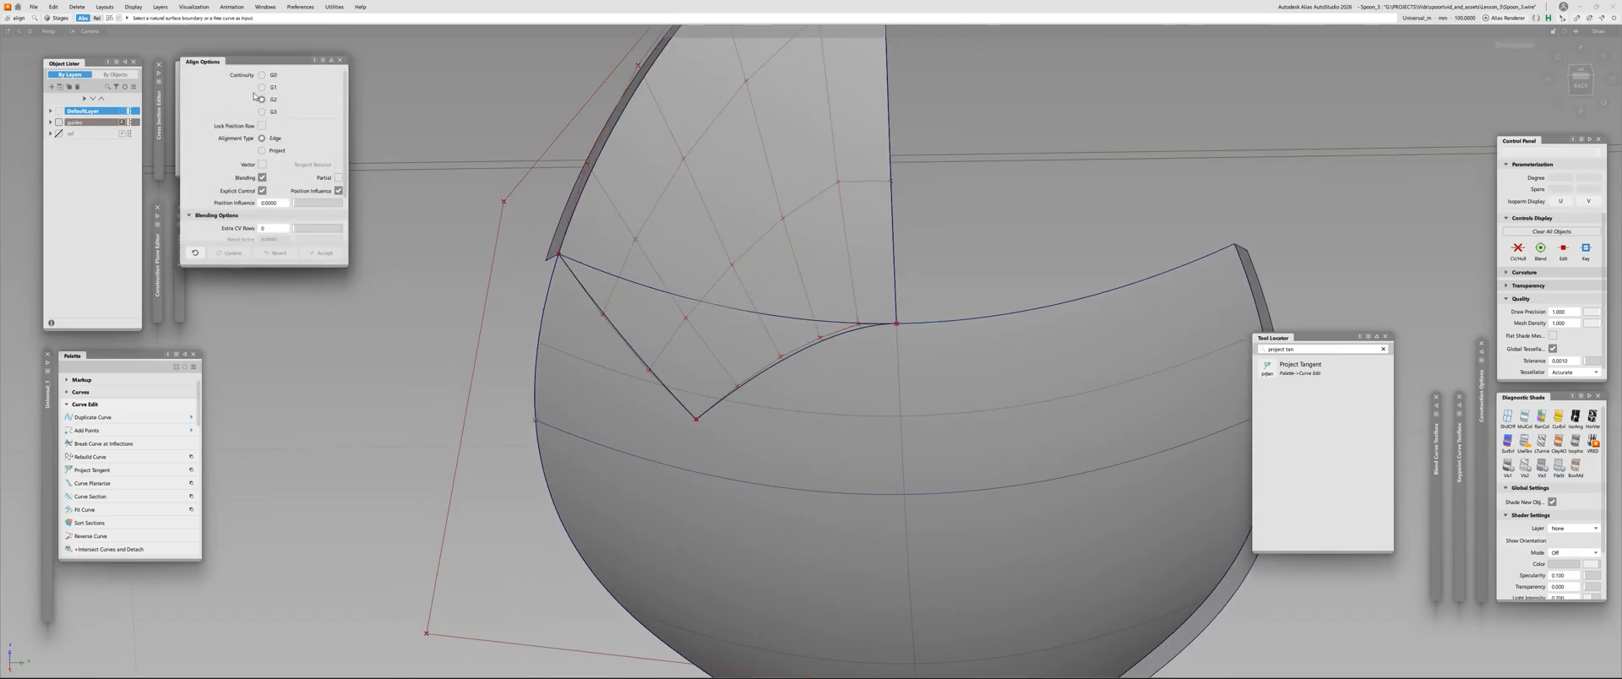
left_click(262, 150)
scroll(278, 182, "down", 3)
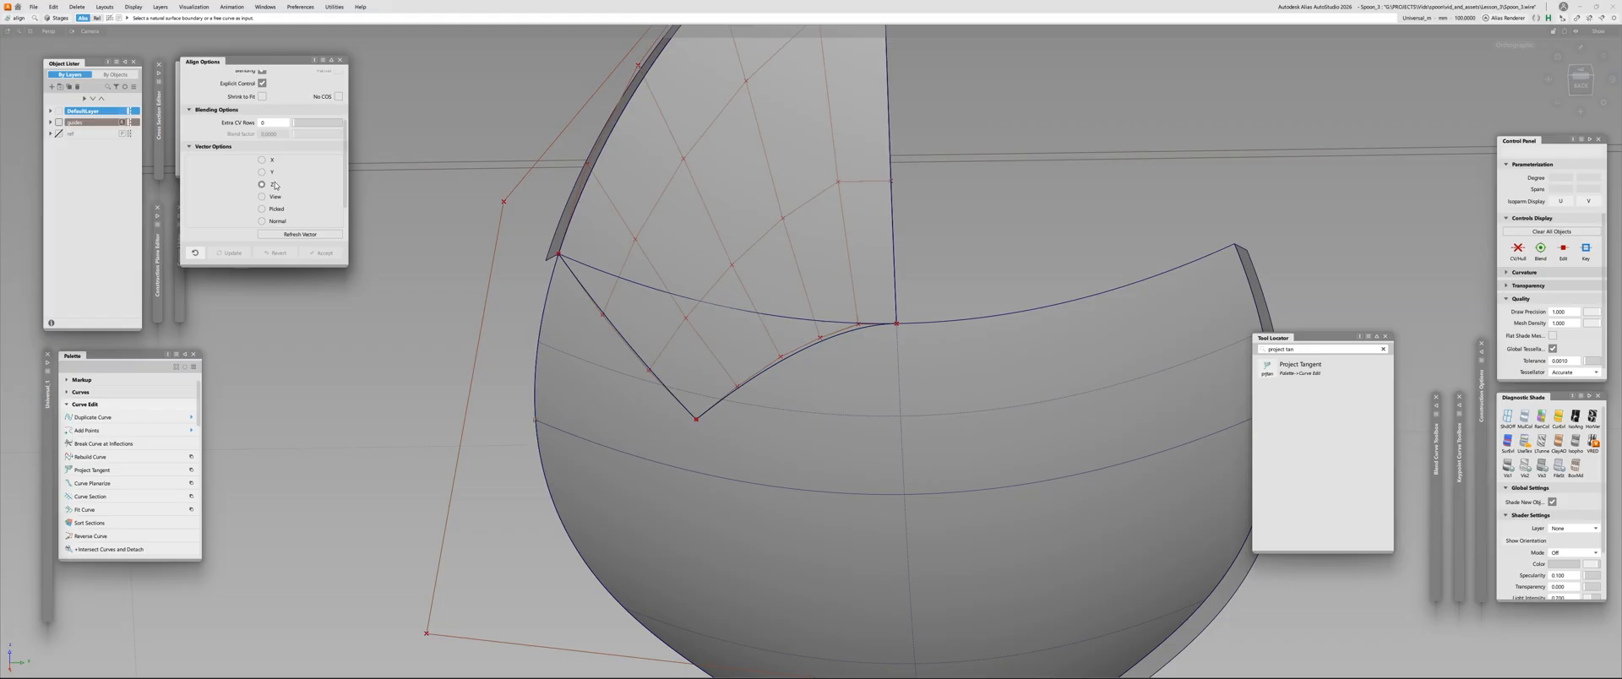
left_click_drag(742, 362, 907, 318, "alt+shift")
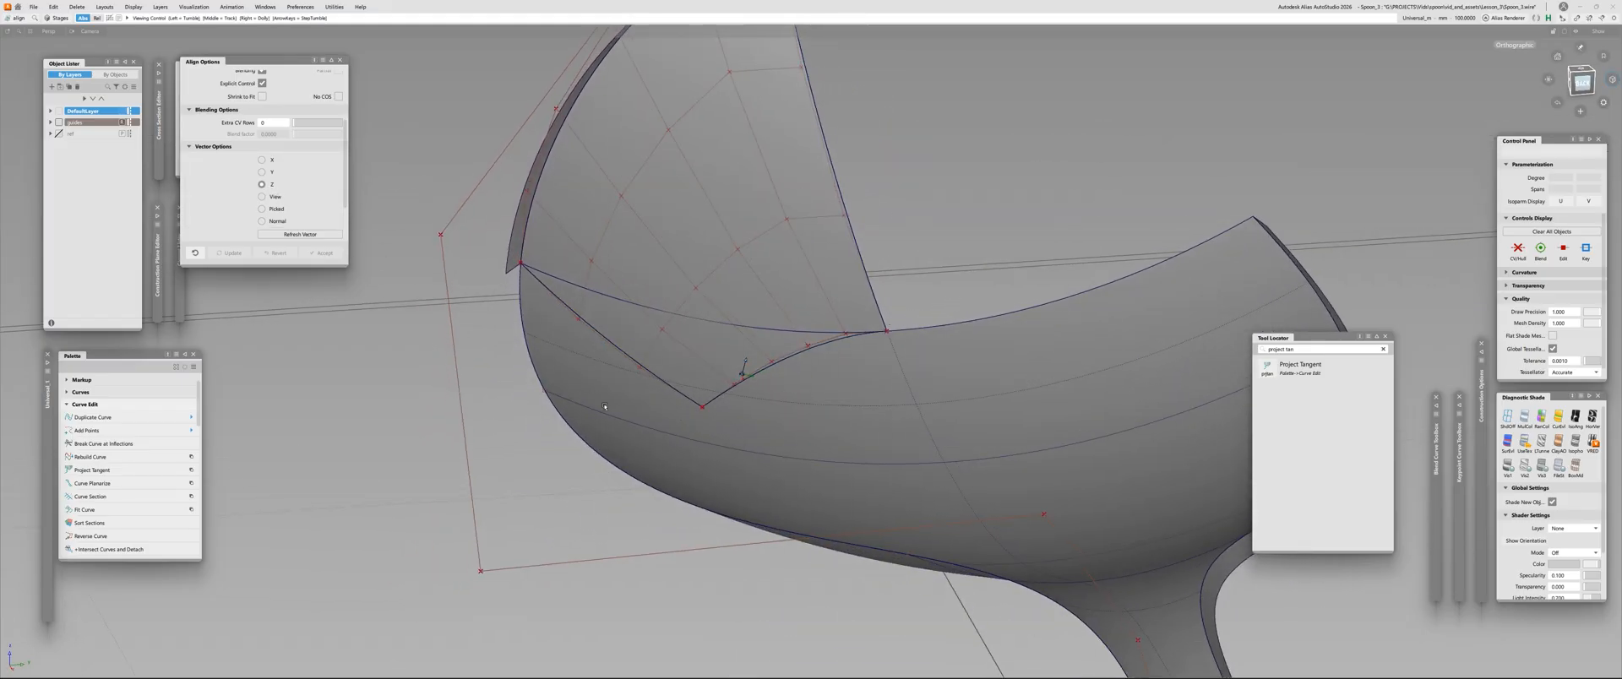
left_click_drag(720, 380, 760, 366, "alt+shift")
right_click_drag(760, 365, 812, 348, "alt+shift")
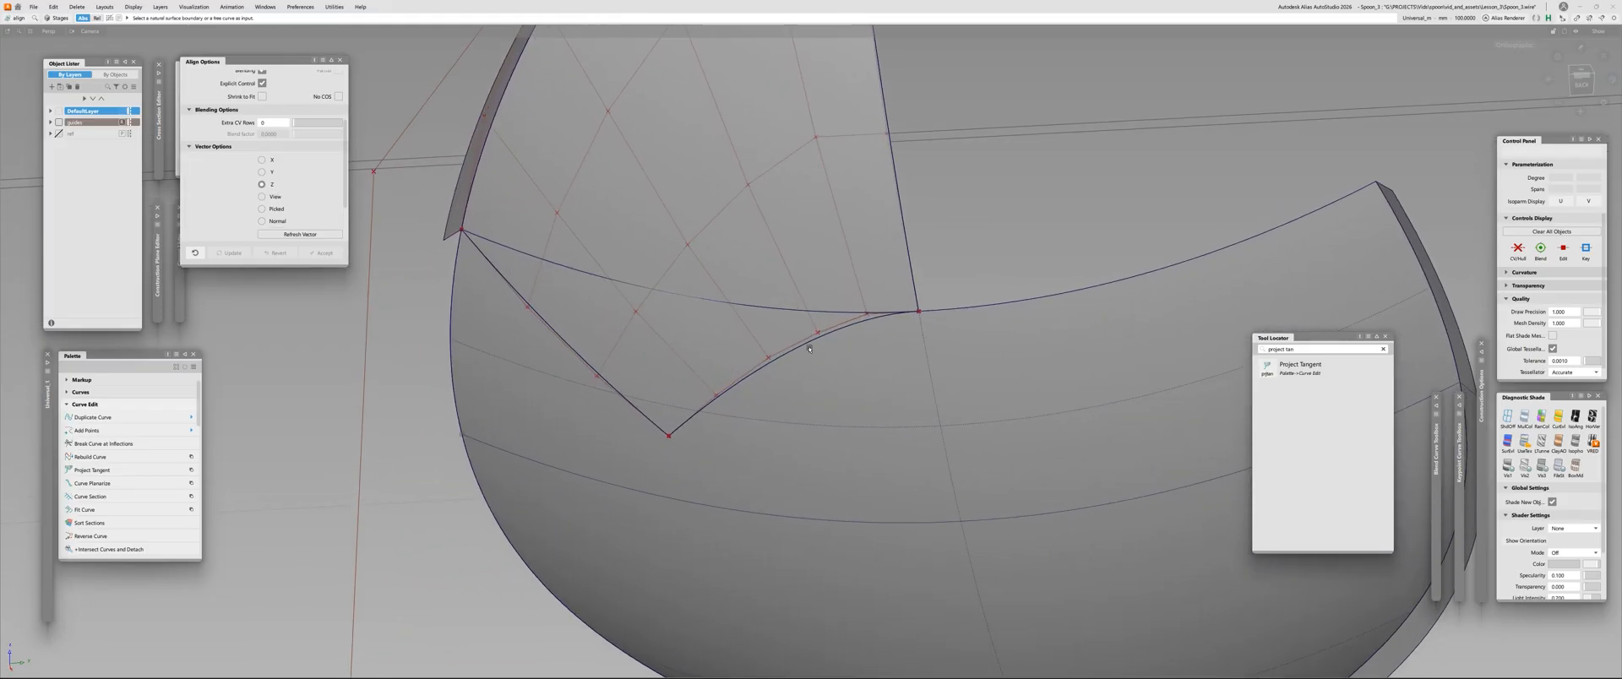
Align the Square surface's curved lower edge to the spoon skin, and inspect the reshaped tip
left_click(817, 348)
key("ctrl+z")
left_click(796, 349)
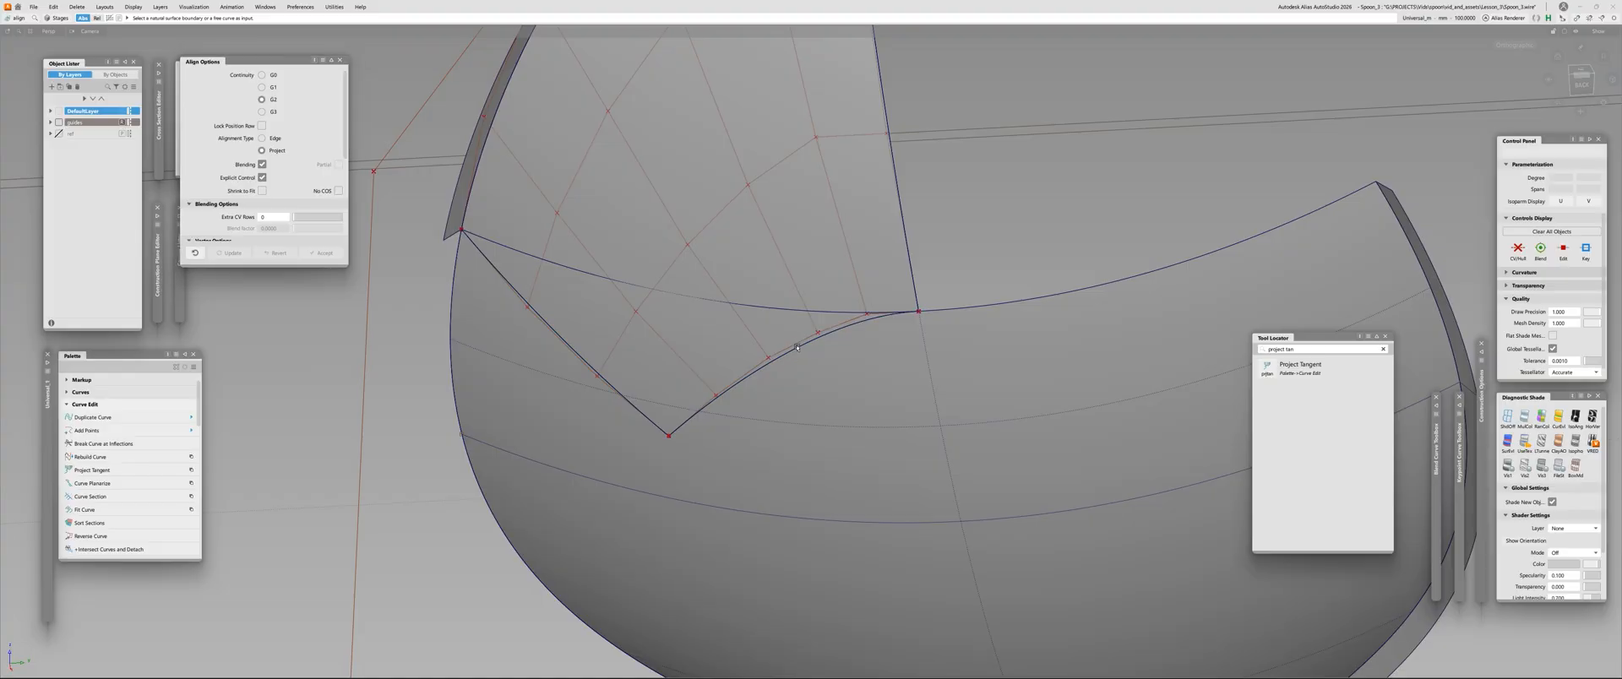
left_click(823, 369)
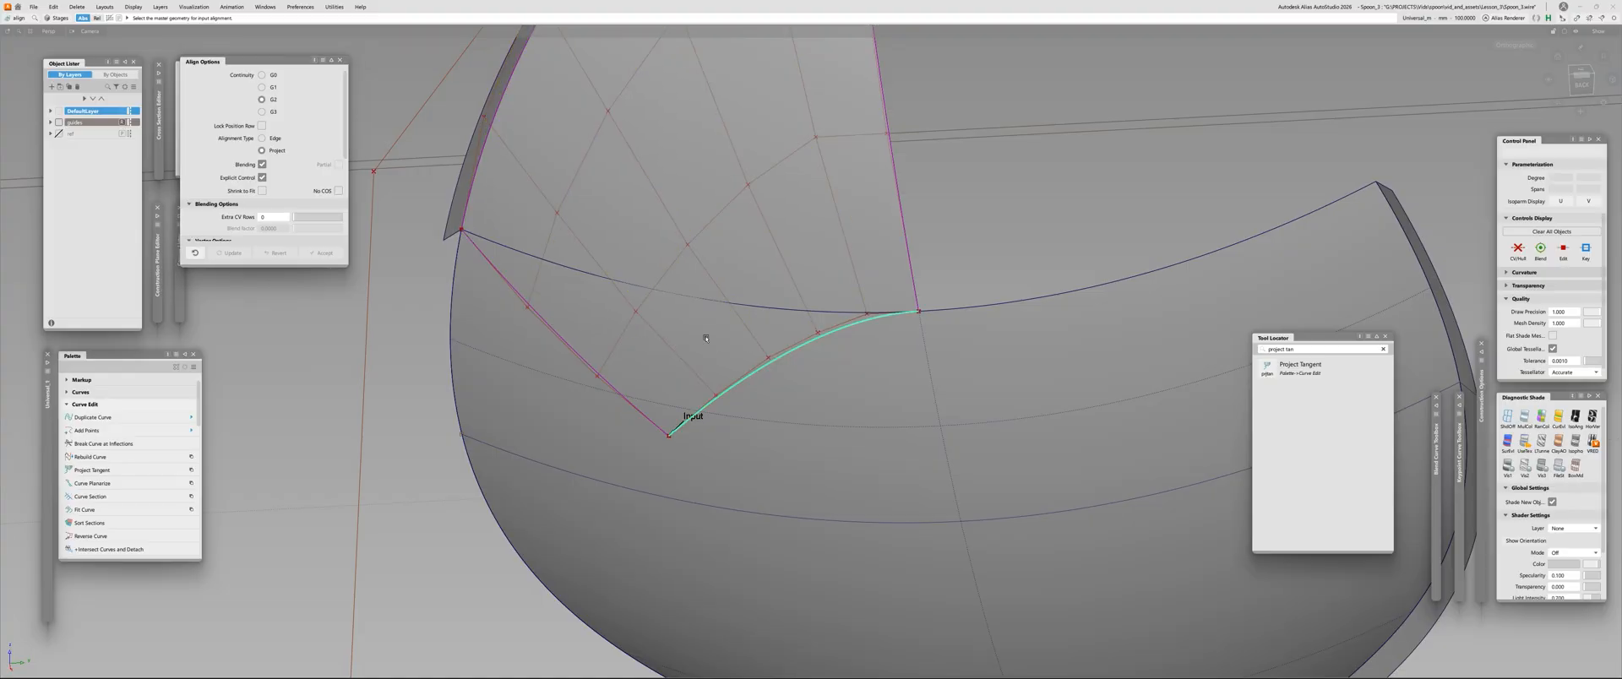
left_click_drag(857, 387, 743, 342, "alt+shift")
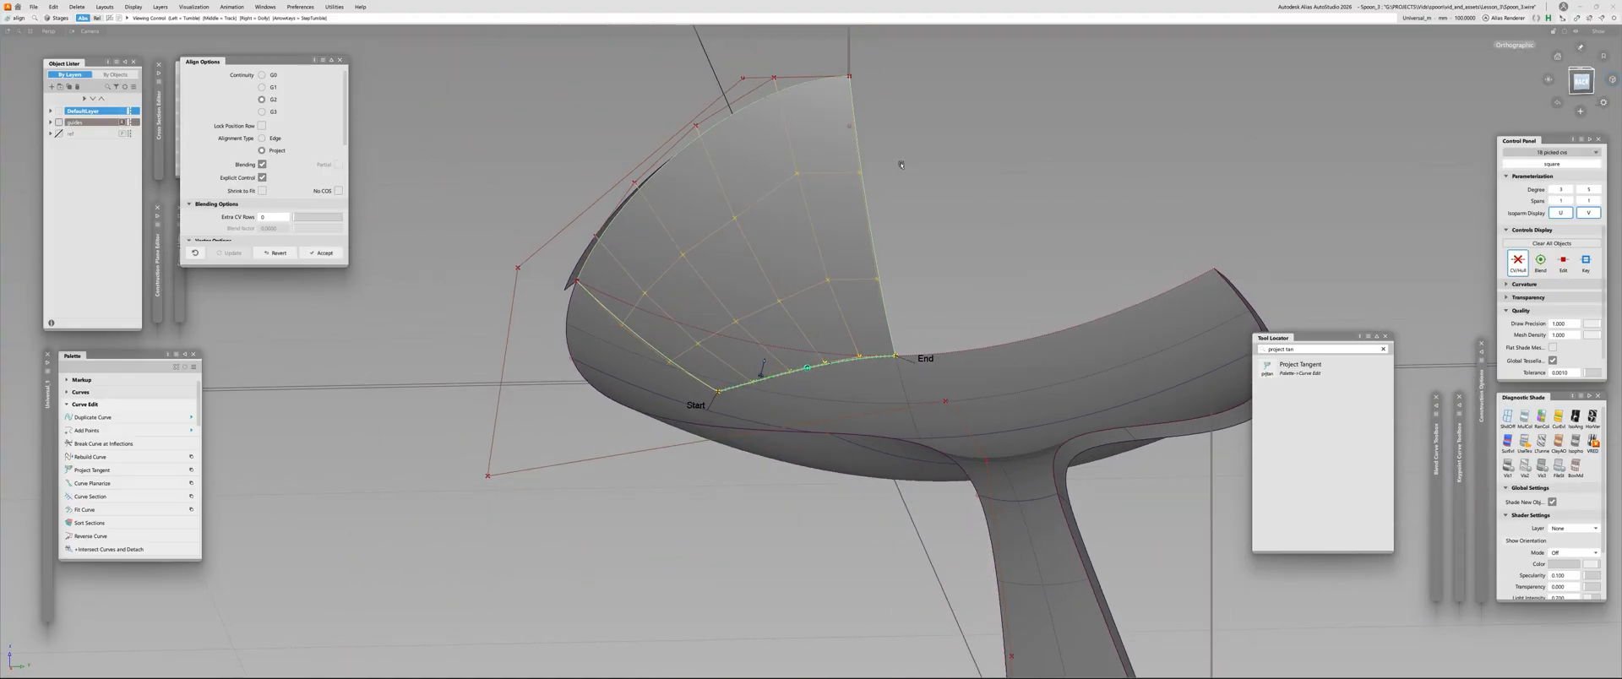
left_click_drag(900, 165, 662, 276, "alt+shift")
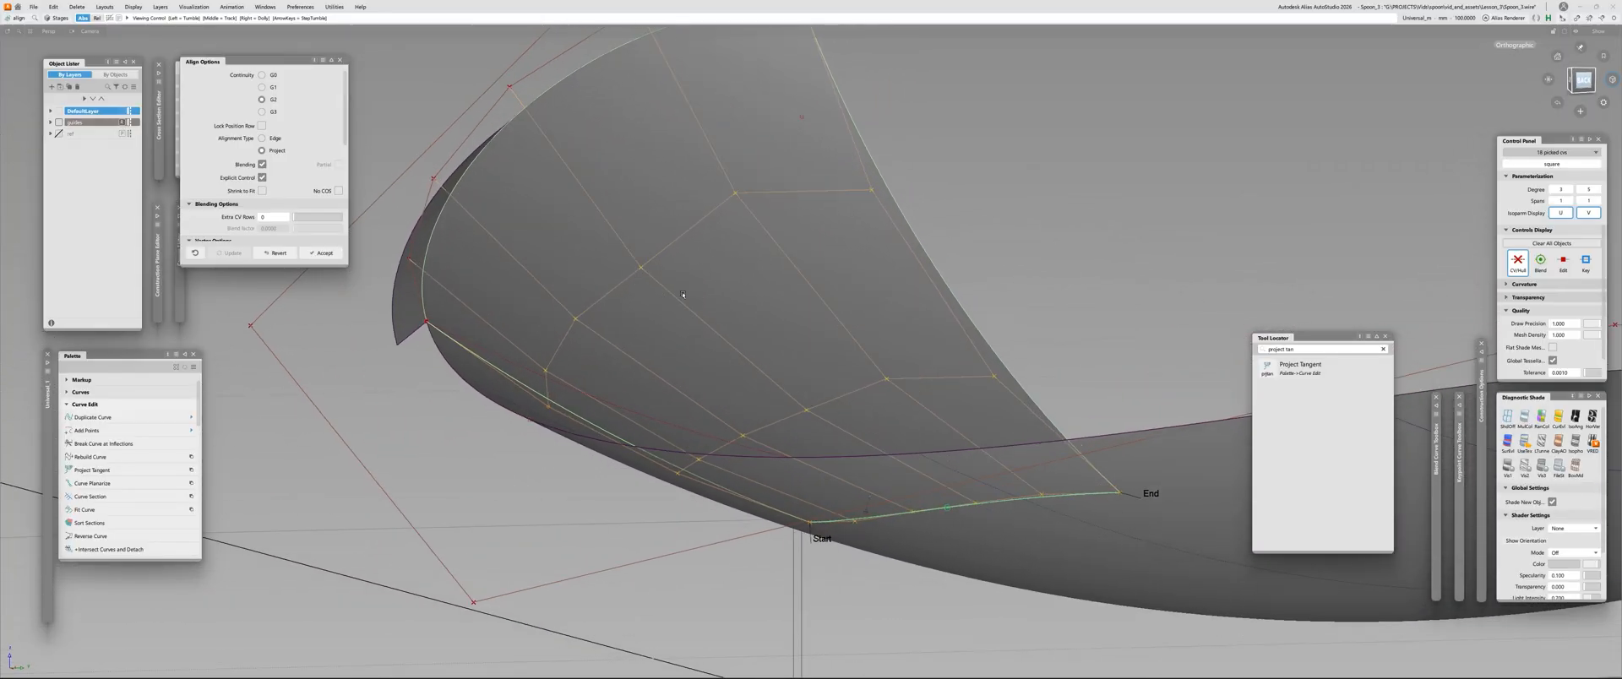
left_click_drag(648, 265, 687, 395, "alt+shift")
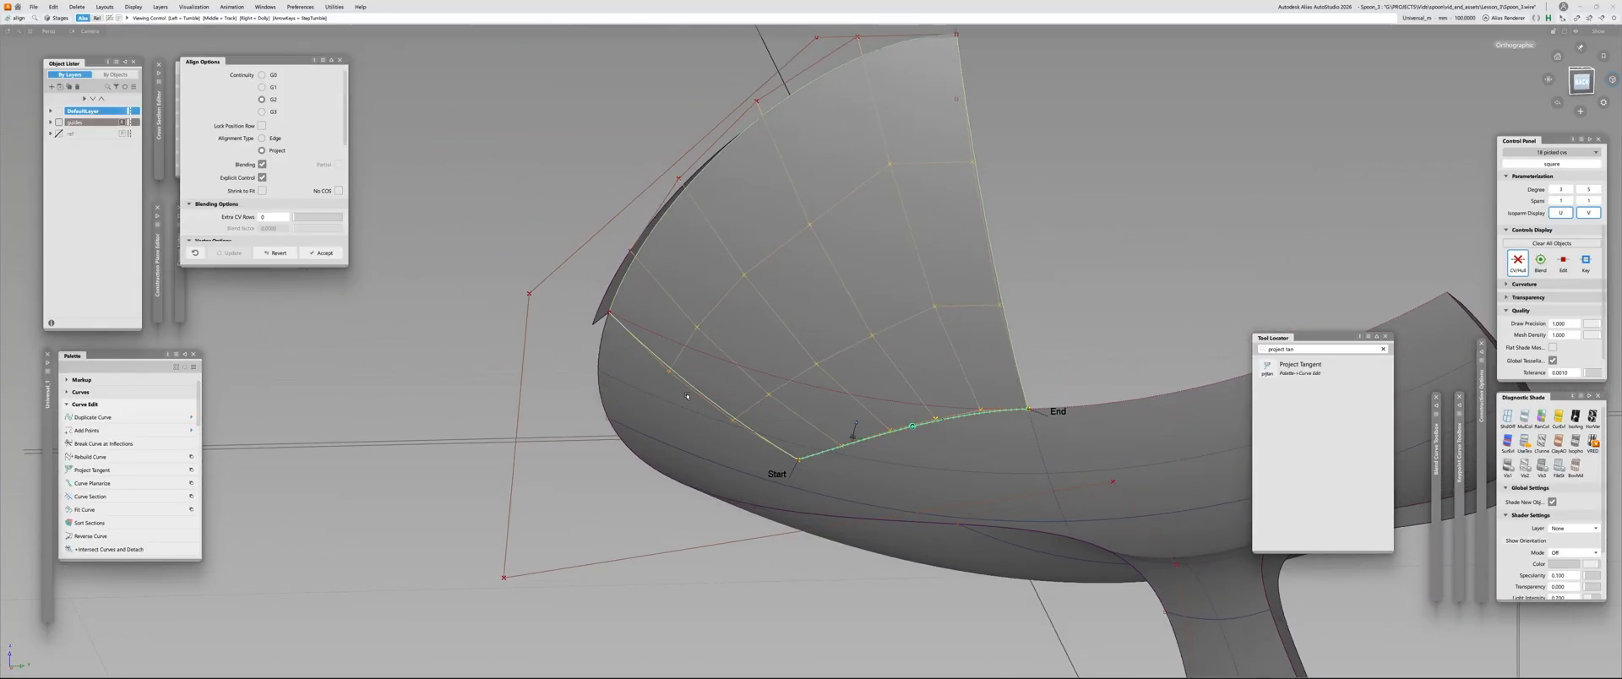
left_click_drag(853, 370, 791, 384, "alt+shift")
key("space")
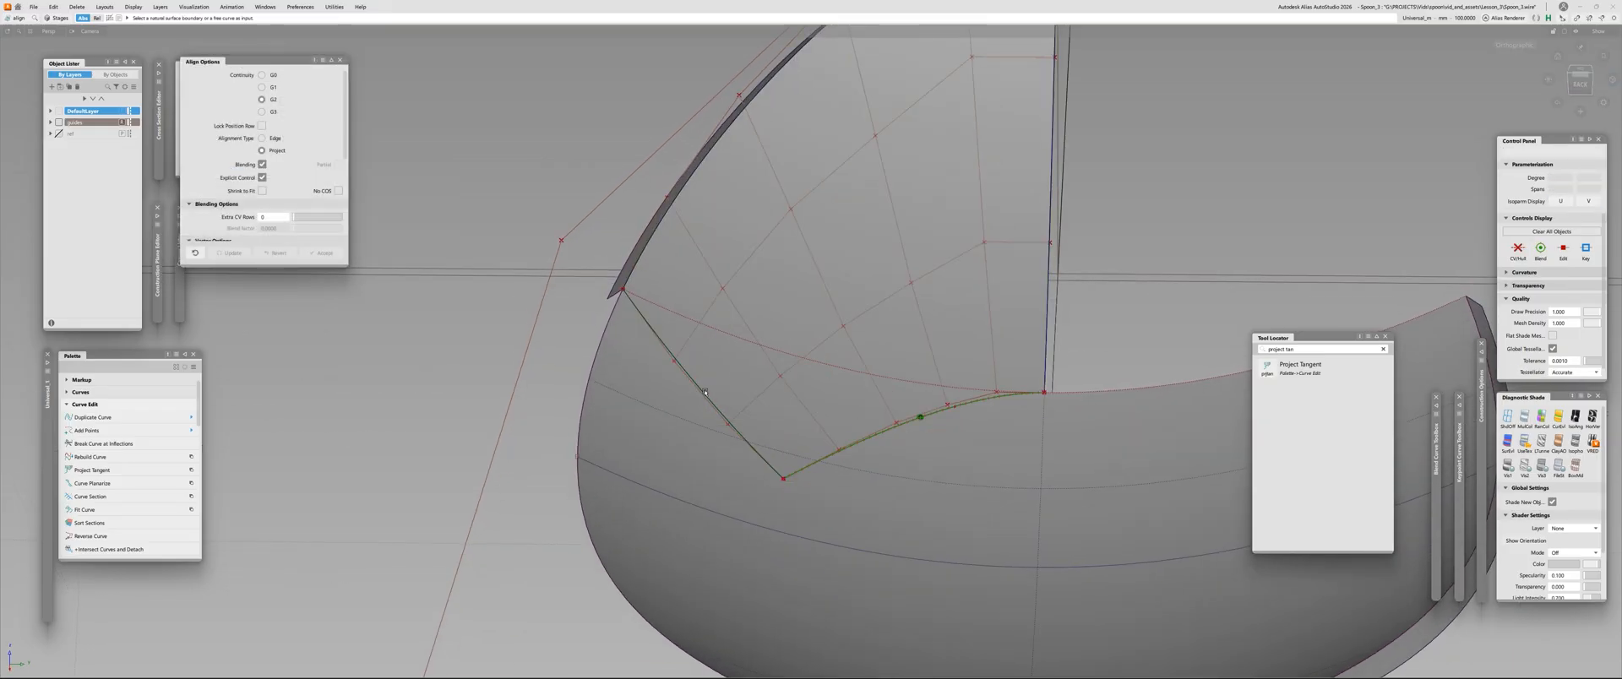
left_click(703, 391)
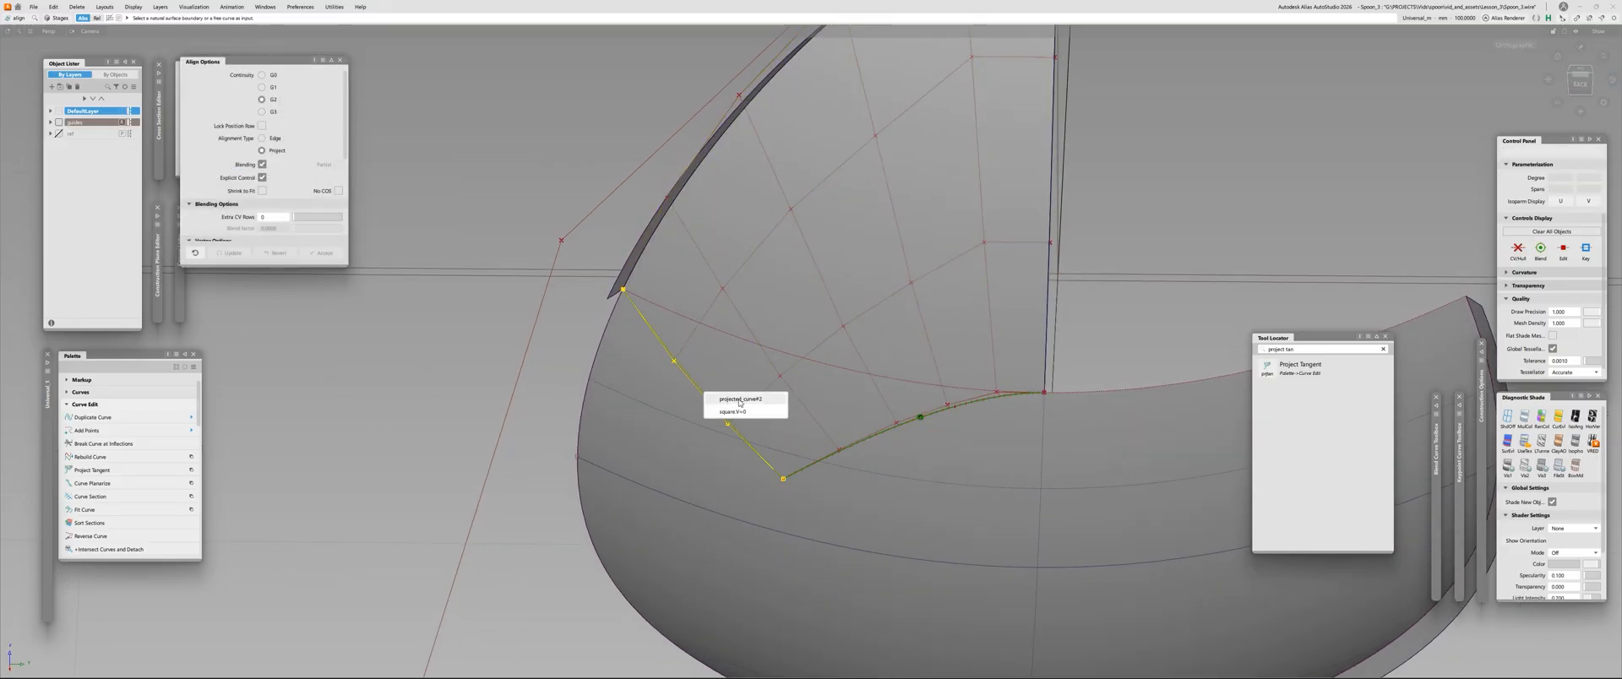
left_click(723, 398)
left_click(850, 397)
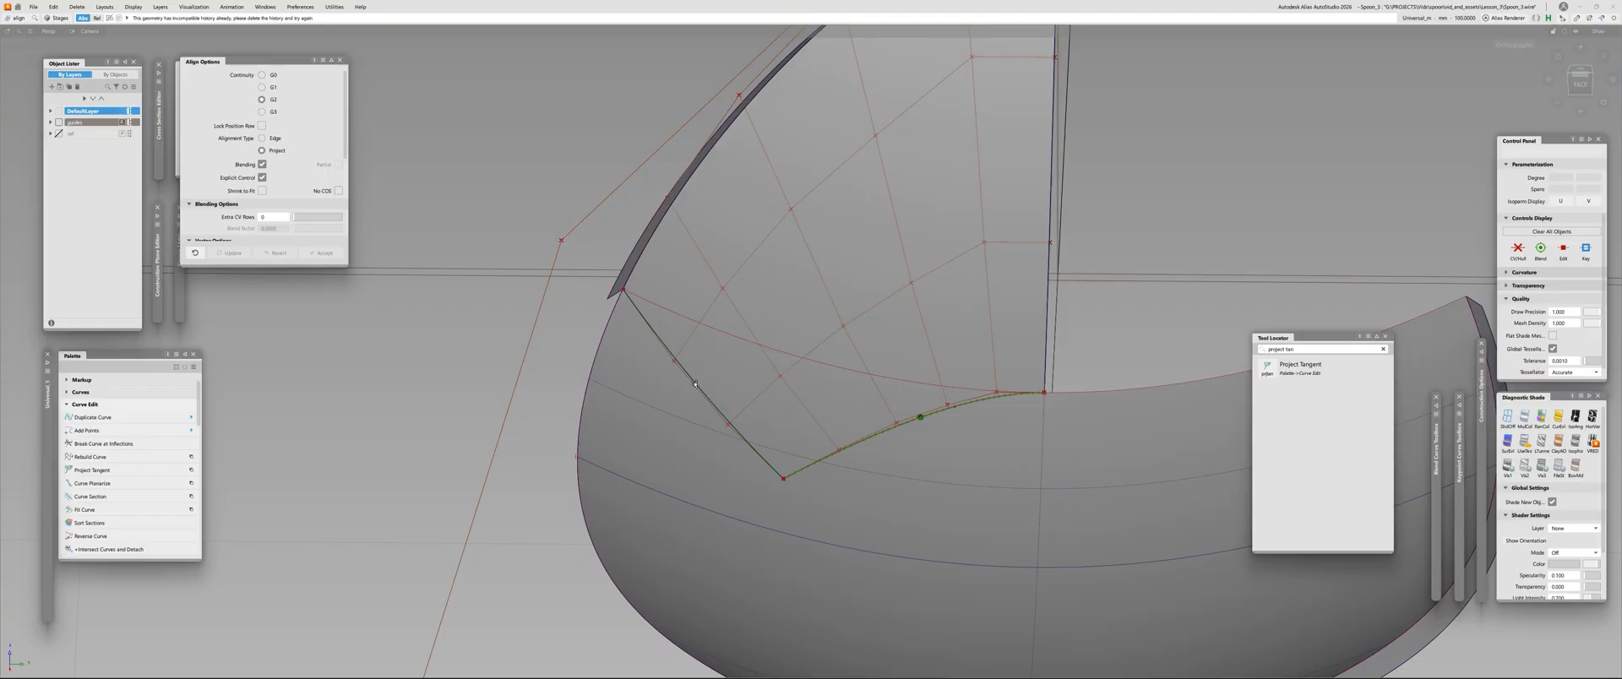
Align the Square surface's nearly straight outer edge to the spoon skin by G2 projection, and check the joined corner
left_click(694, 383)
left_click(723, 405)
left_click(774, 395)
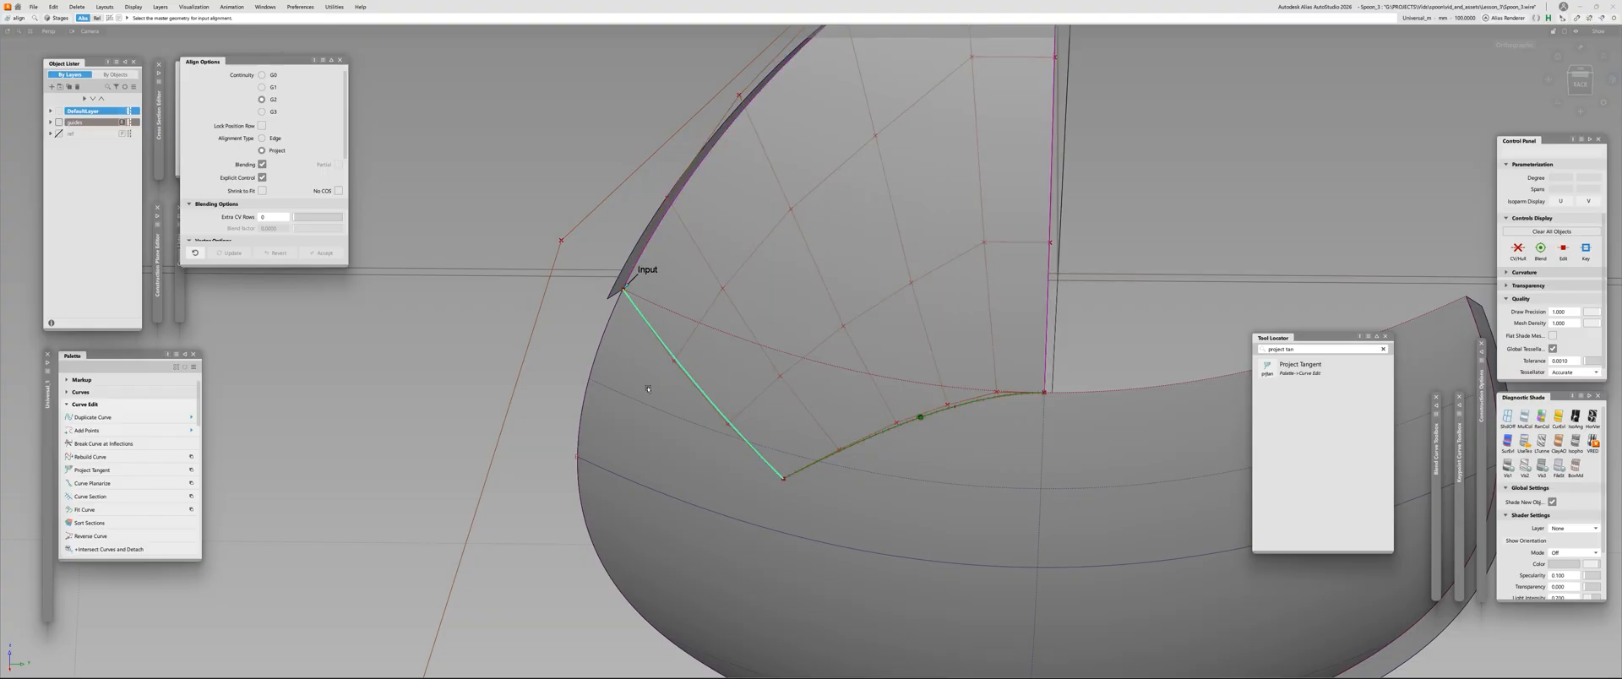
left_click_drag(777, 393, 734, 375, "alt+shift")
middle_click_drag(734, 375, 632, 369, "alt+shift")
right_click_drag(631, 368, 668, 371, "alt+shift")
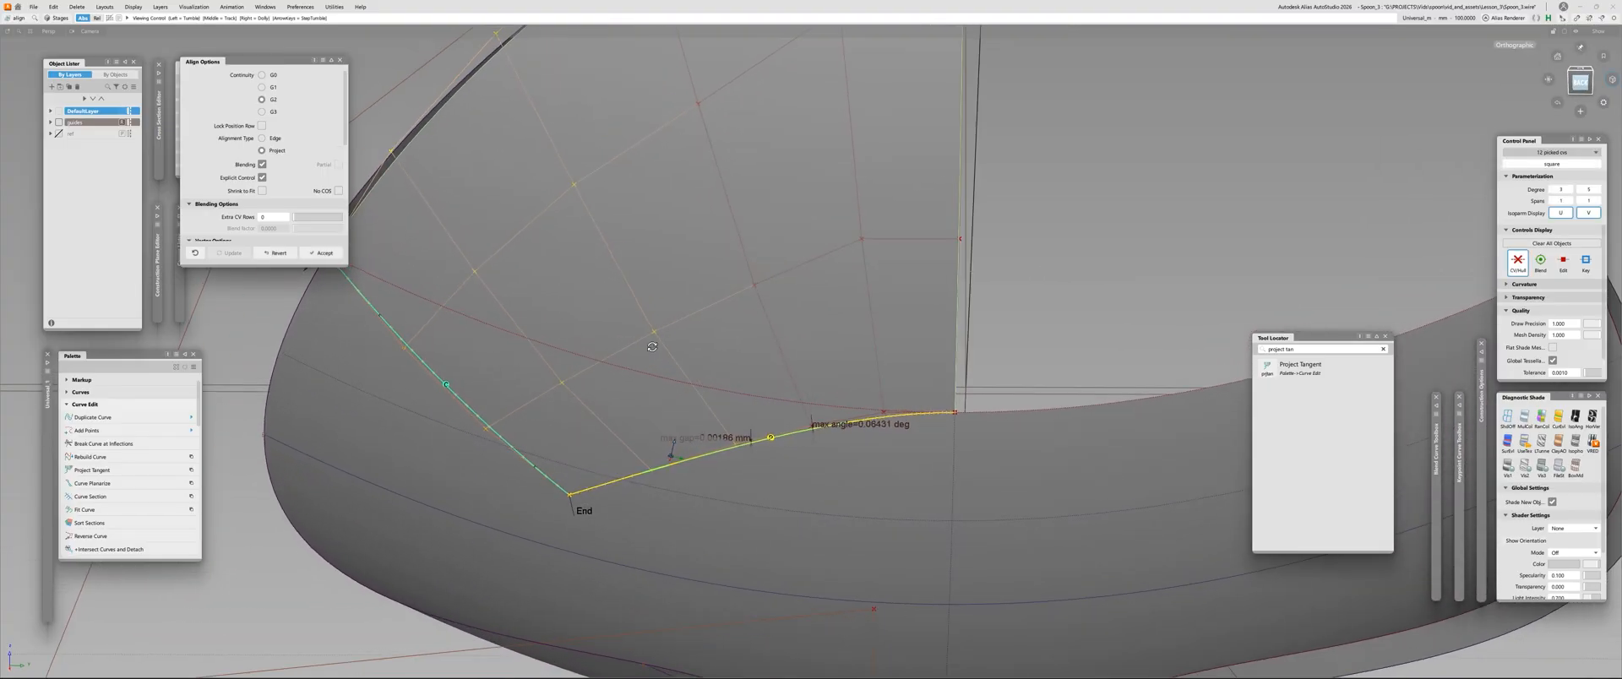
Inspect the joined corner from several angles, and delete the continuity check on the Square surface's curved lower edge
left_click_drag(668, 372, 527, 468, "alt+shift")
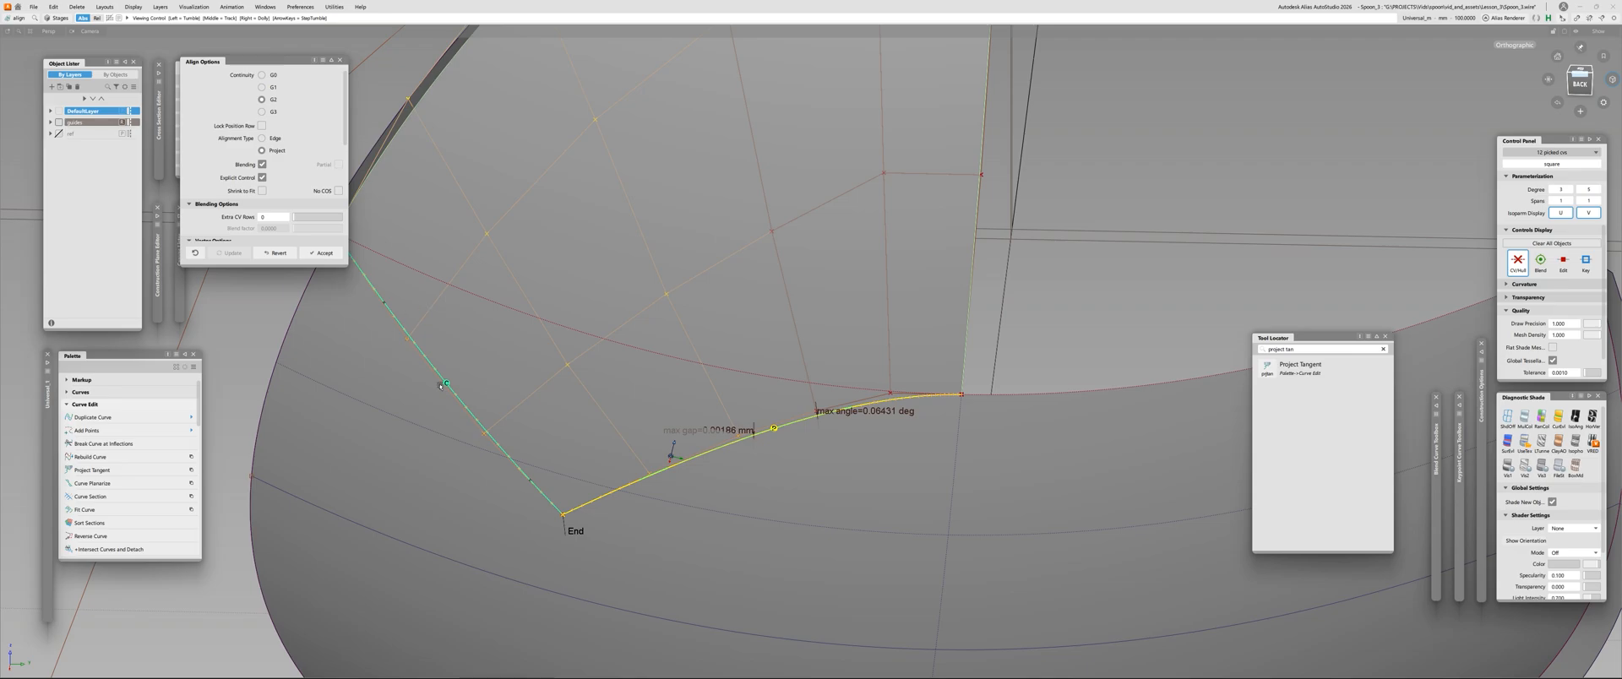
left_click_drag(431, 400, 640, 438, "alt+shift")
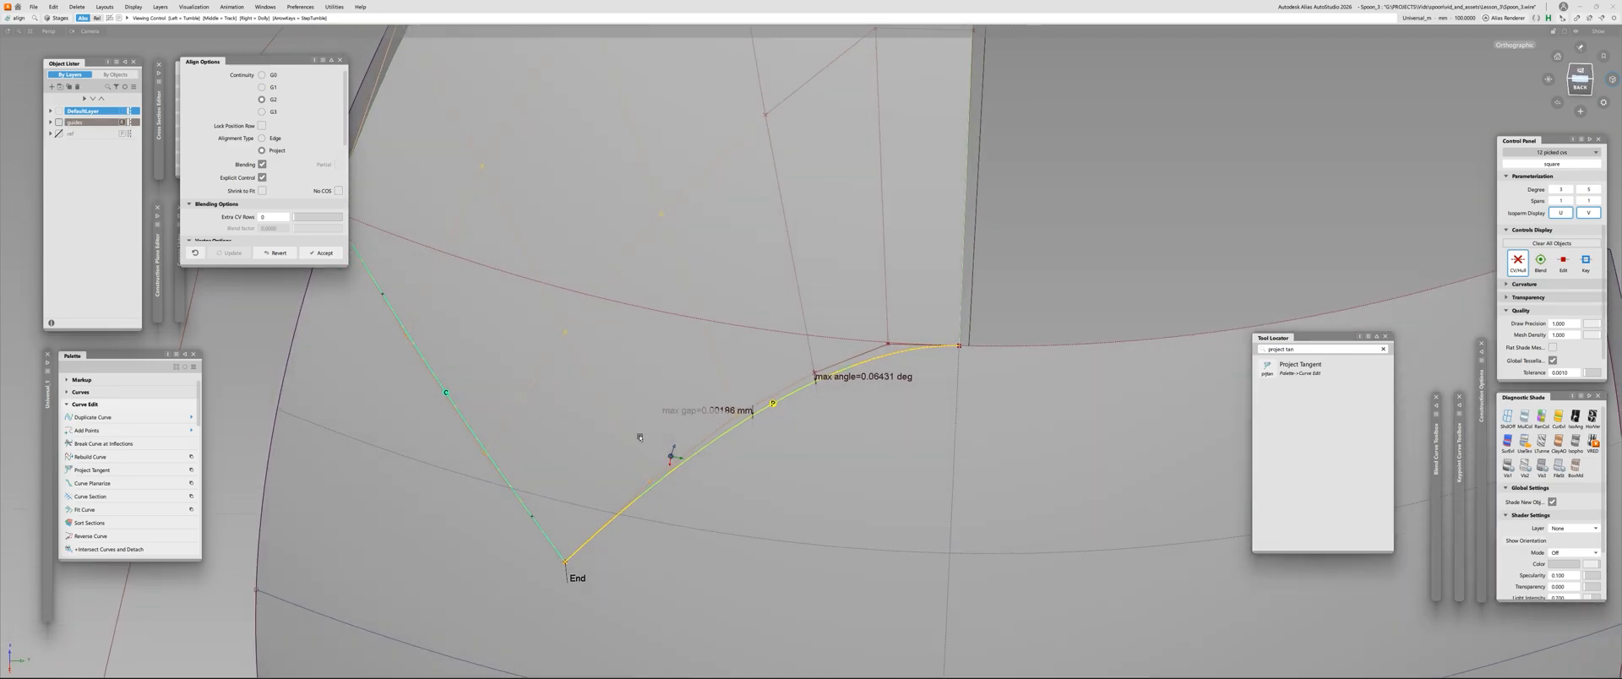
left_click_drag(792, 422, 930, 338, "alt+shift")
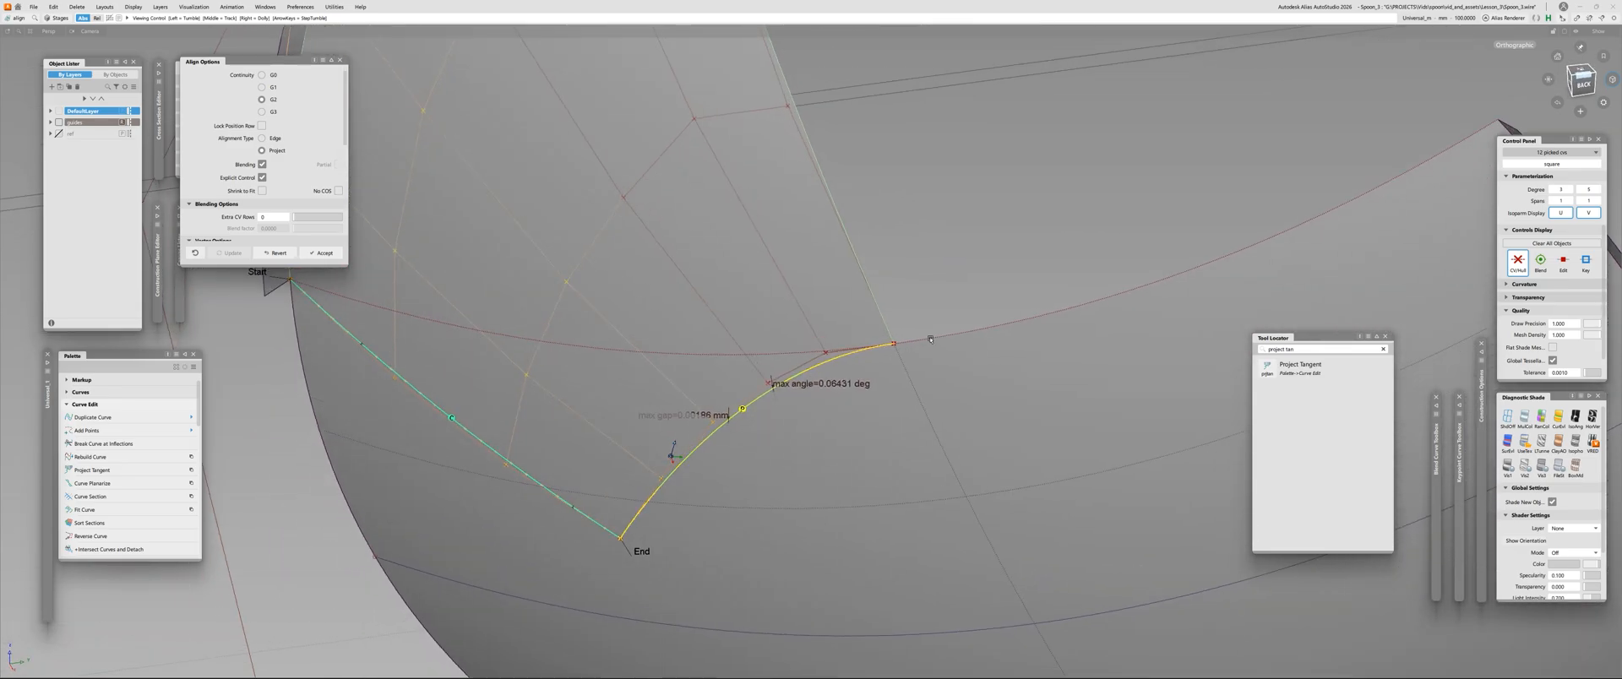
left_click_drag(837, 365, 774, 370, "alt+shift")
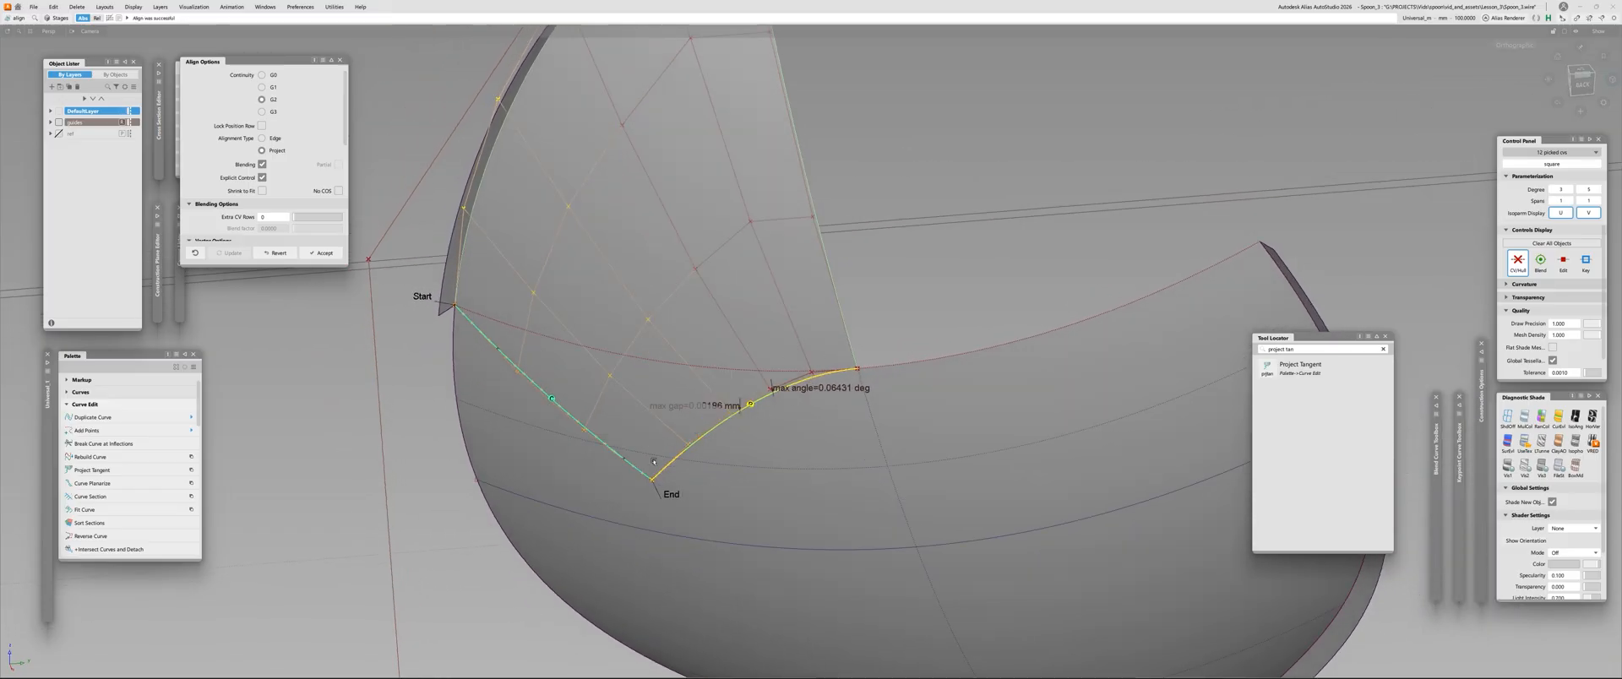
key("space")
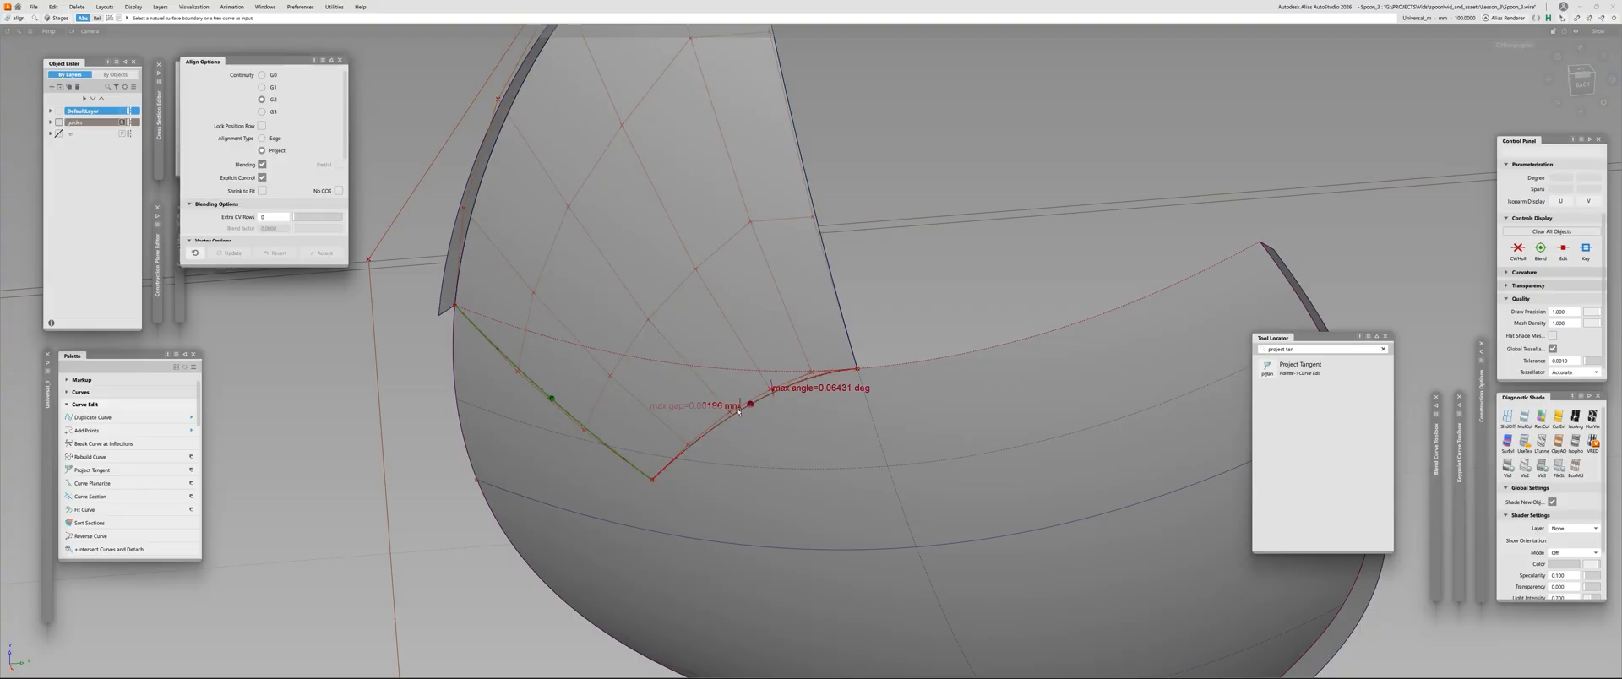
left_click_drag(738, 411, 710, 412, "ctrl+shift")
left_click(708, 413)
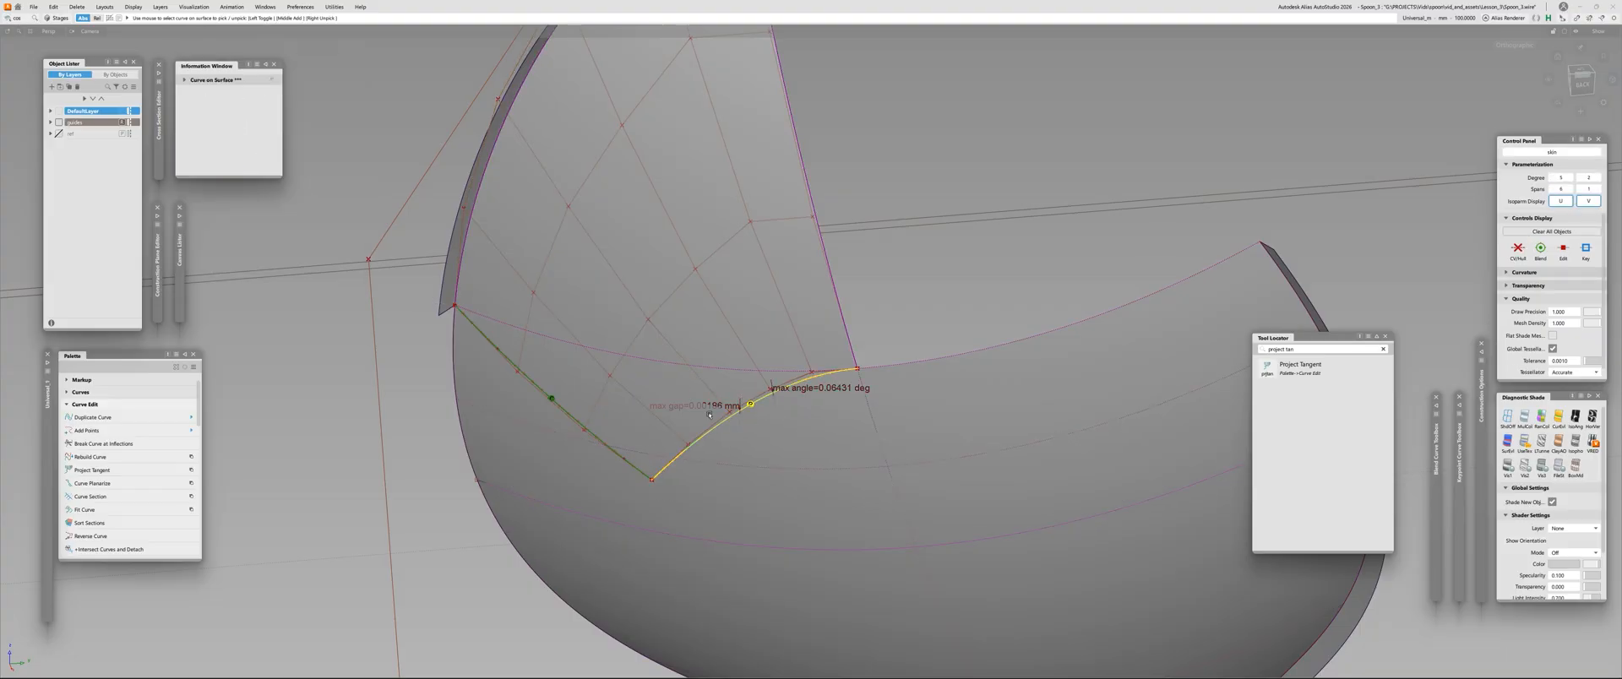
key("Delete")
Realign the Square surface's curved lower edge to the spoon skin by G2 projection, accepting the removal of its construction history
key("a")
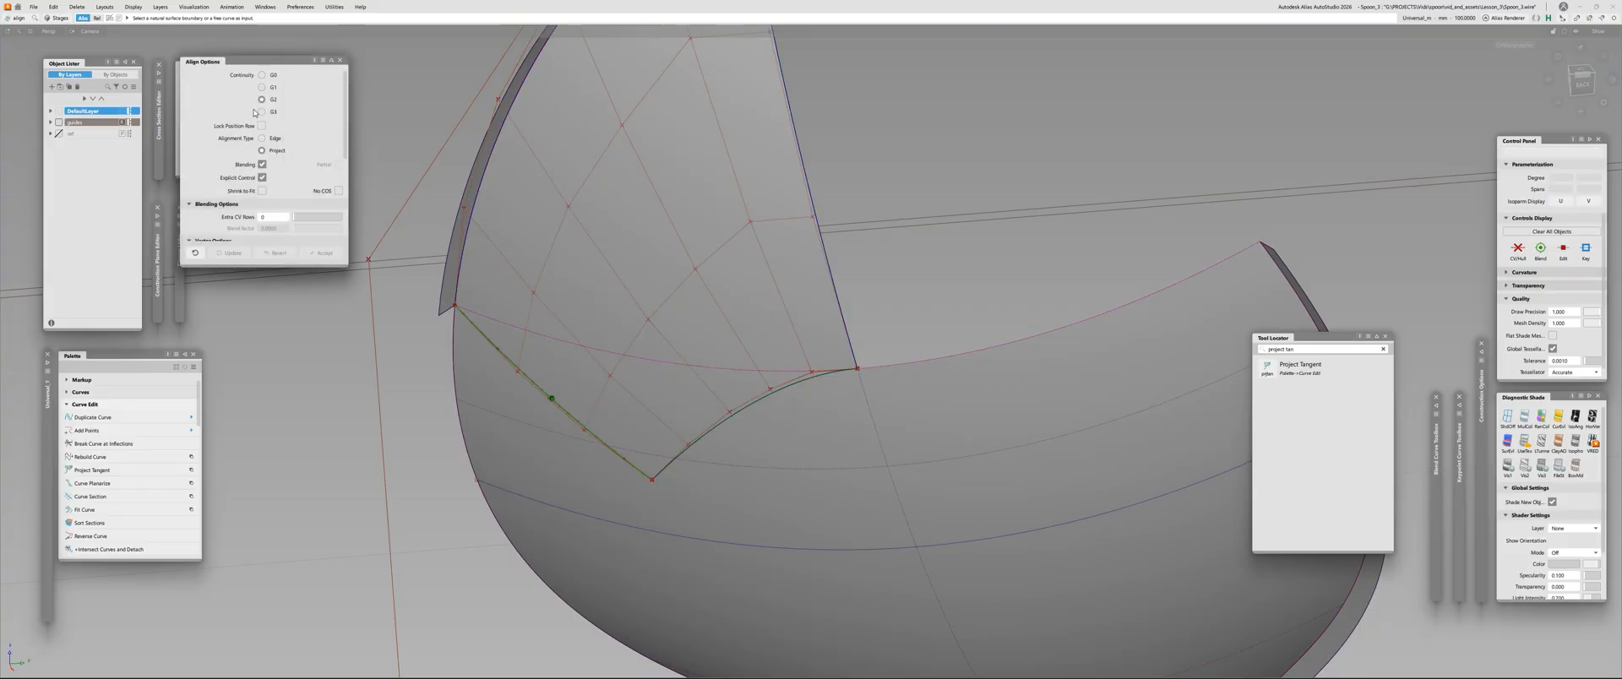
left_click(766, 399)
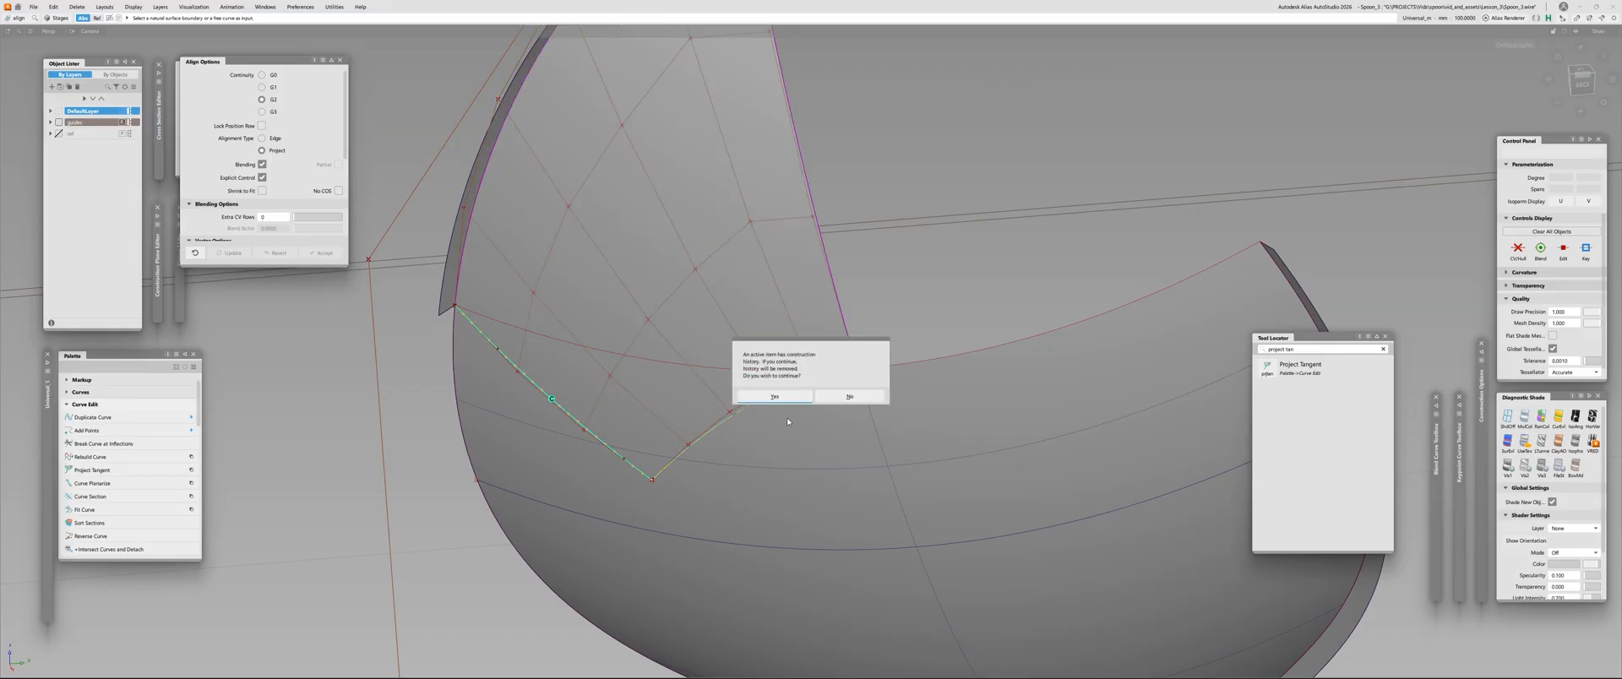
left_click(754, 420)
left_click(777, 423)
Examine the angle and curvature deviations along the nearly straight outer edge, and delete that edge's continuity check
left_click_drag(474, 396, 395, 370, "alt+shift")
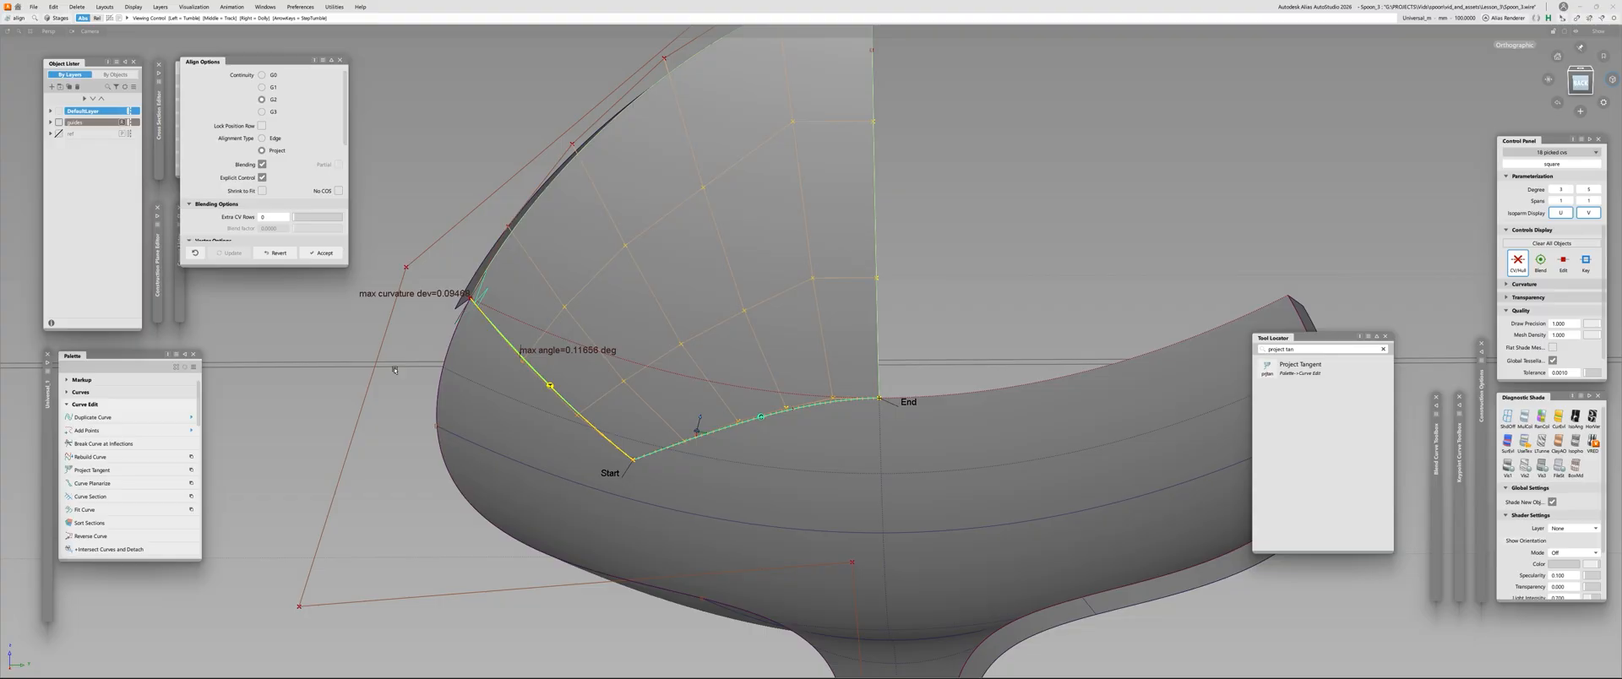
left_click_drag(487, 320, 581, 322, "alt+shift")
left_click_drag(512, 355, 508, 327, "alt+shift")
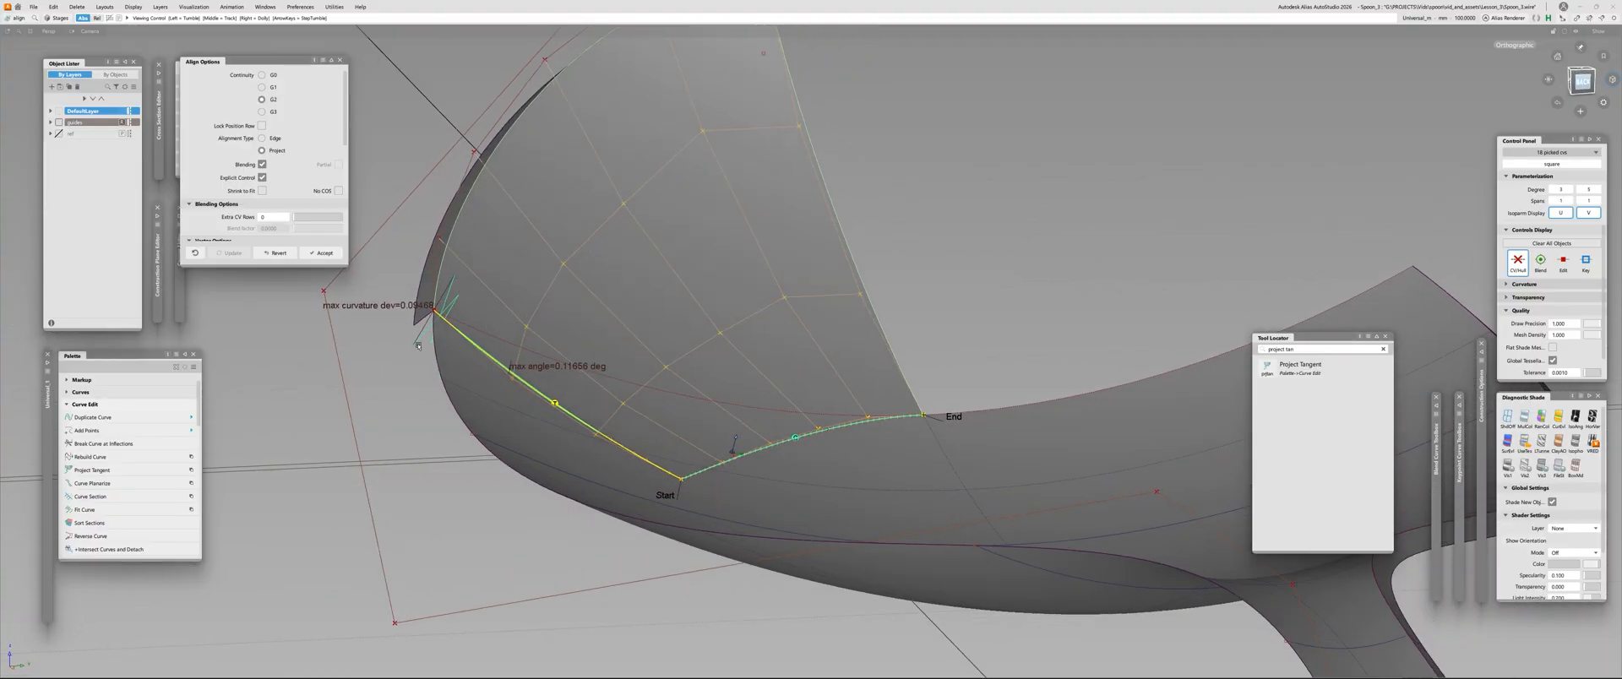
left_click_drag(397, 340, 585, 325, "alt+shift")
right_click_drag(556, 359, 473, 338, "alt+shift")
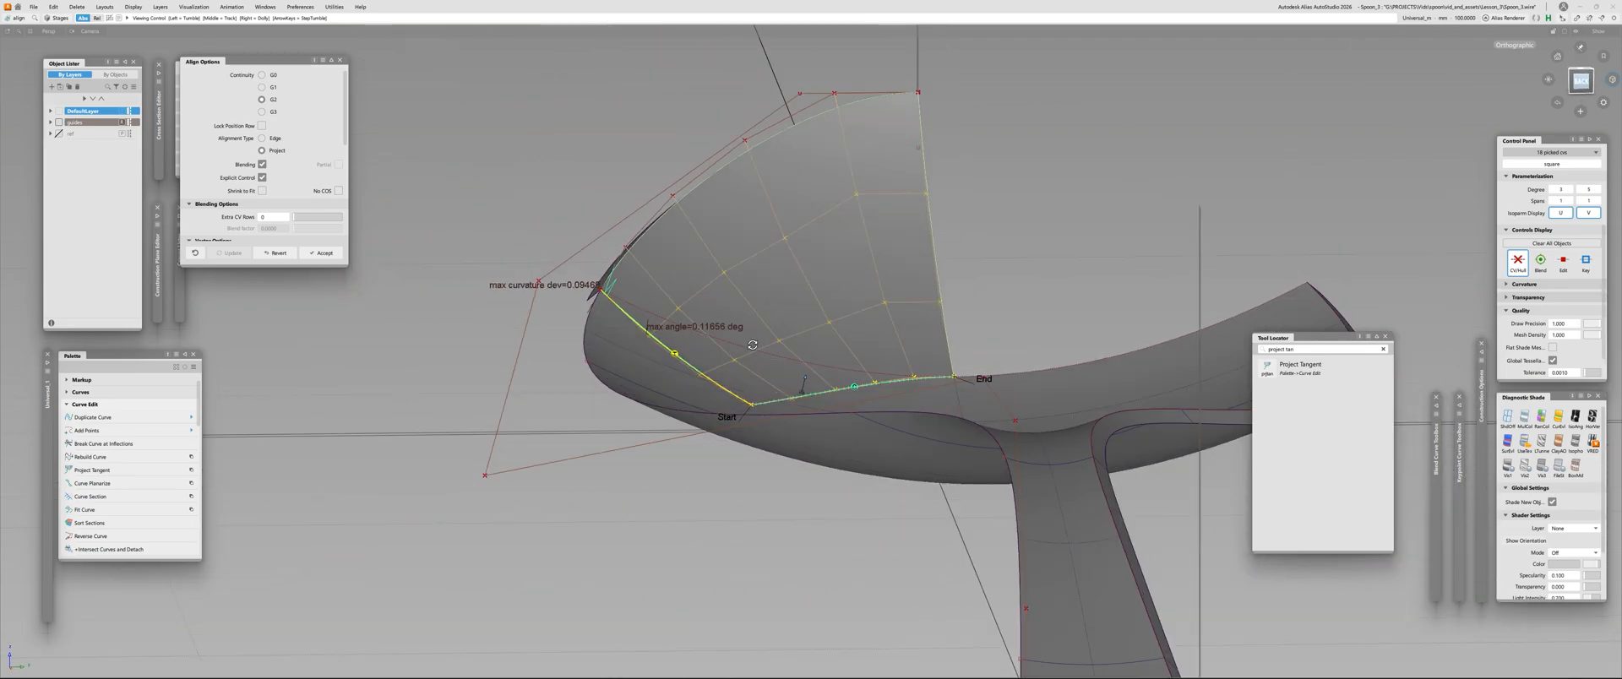
left_click_drag(591, 279, 832, 262, "alt+shift")
left_click(672, 345)
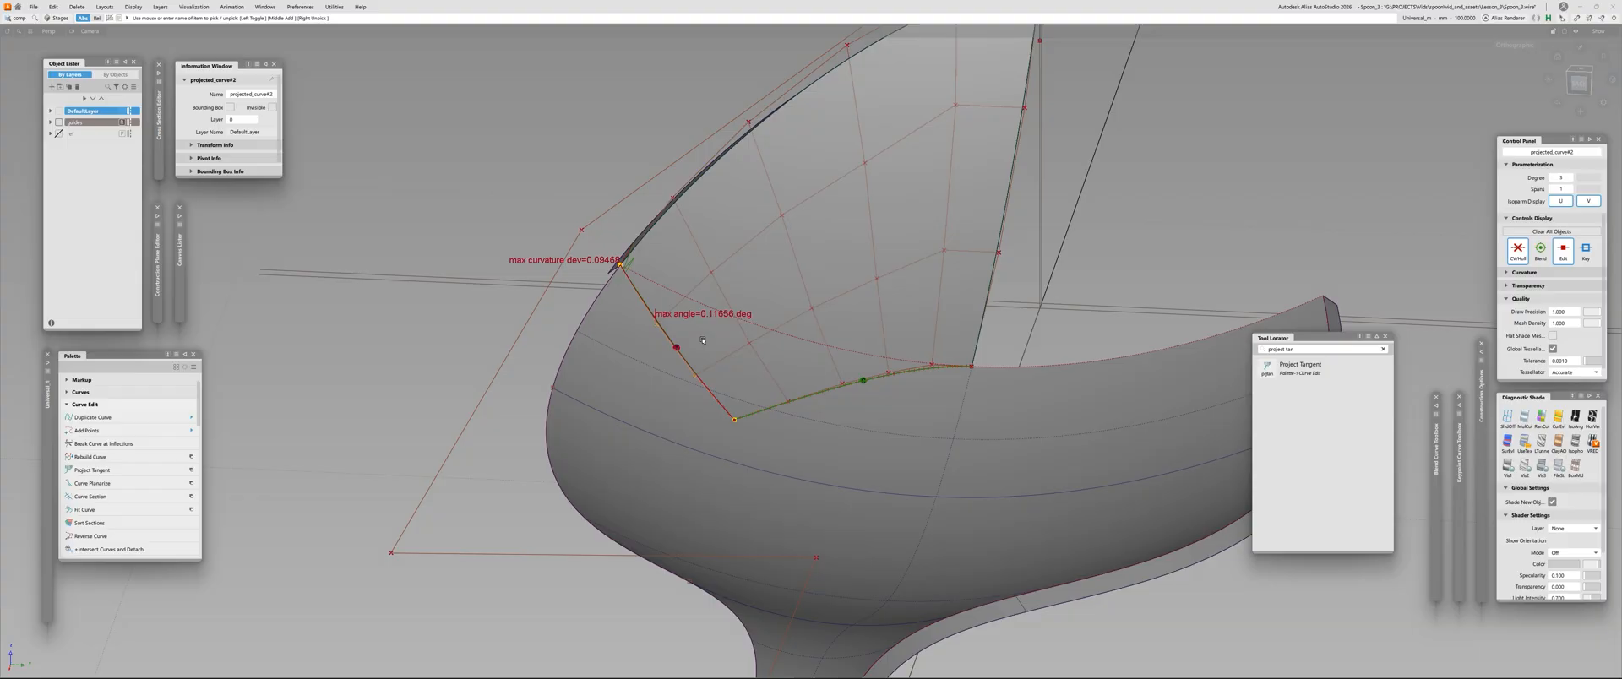
left_click(702, 340)
Realign the Square surface's outer edge to the spoon skin by G2 projection, with the explicit U degree set to 4
key("ctrl+a")
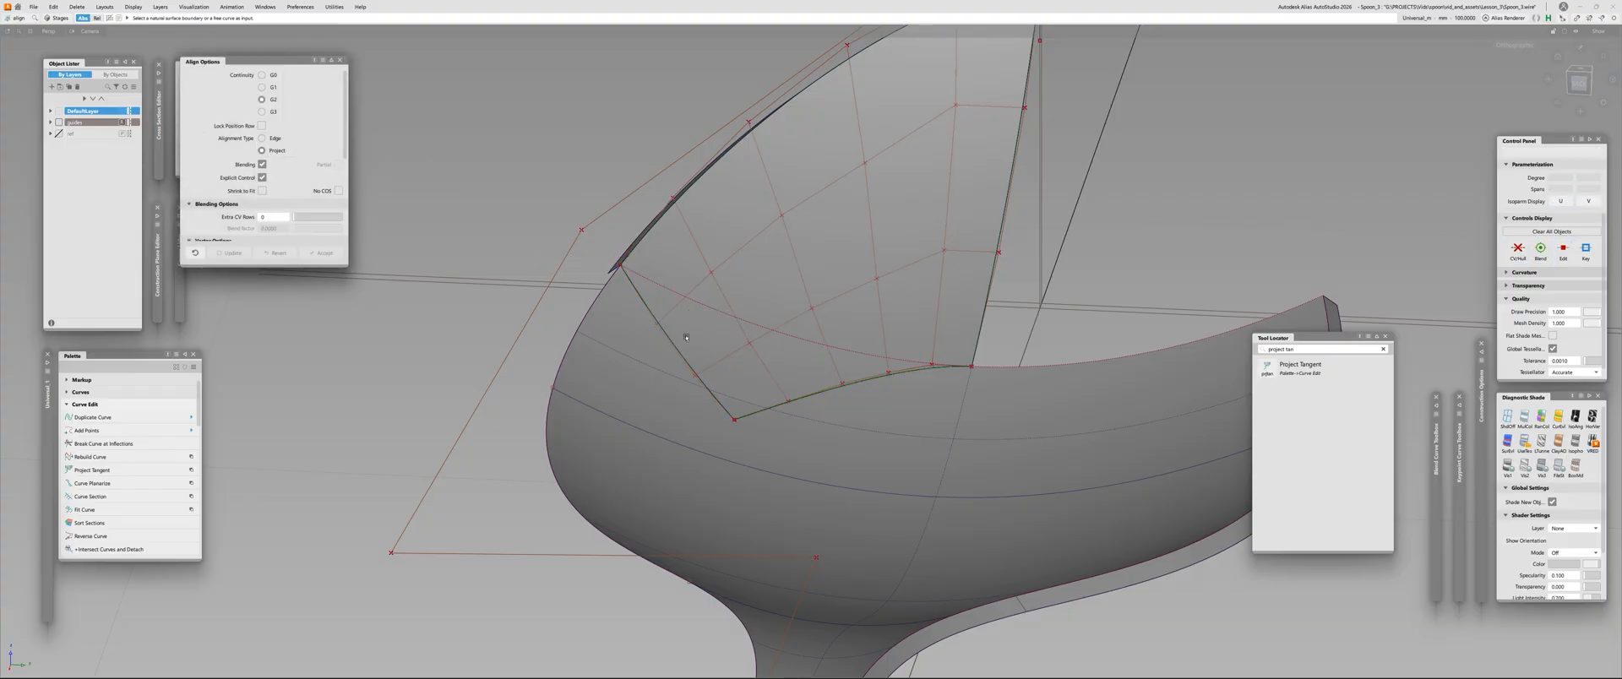
left_click(686, 337)
left_click(776, 402)
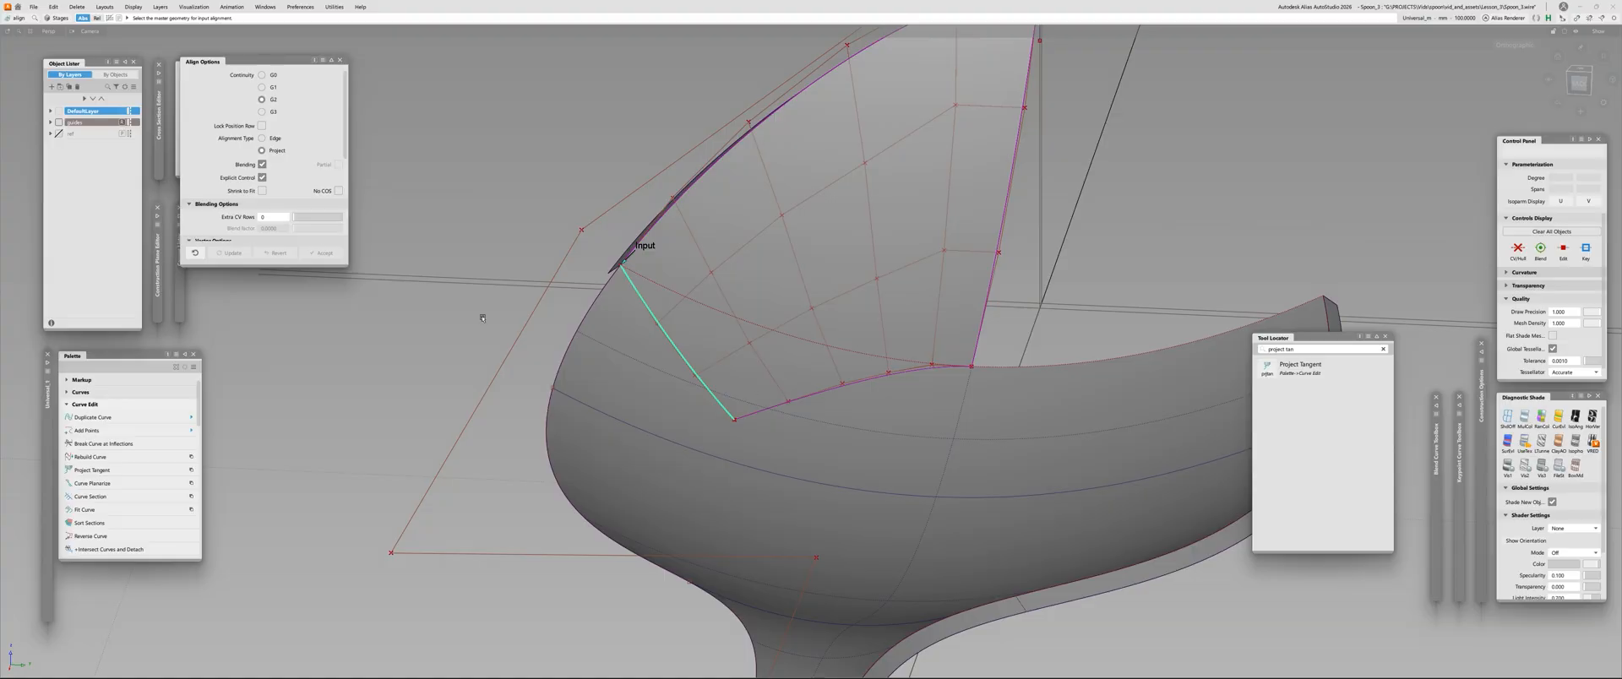
left_click(619, 369)
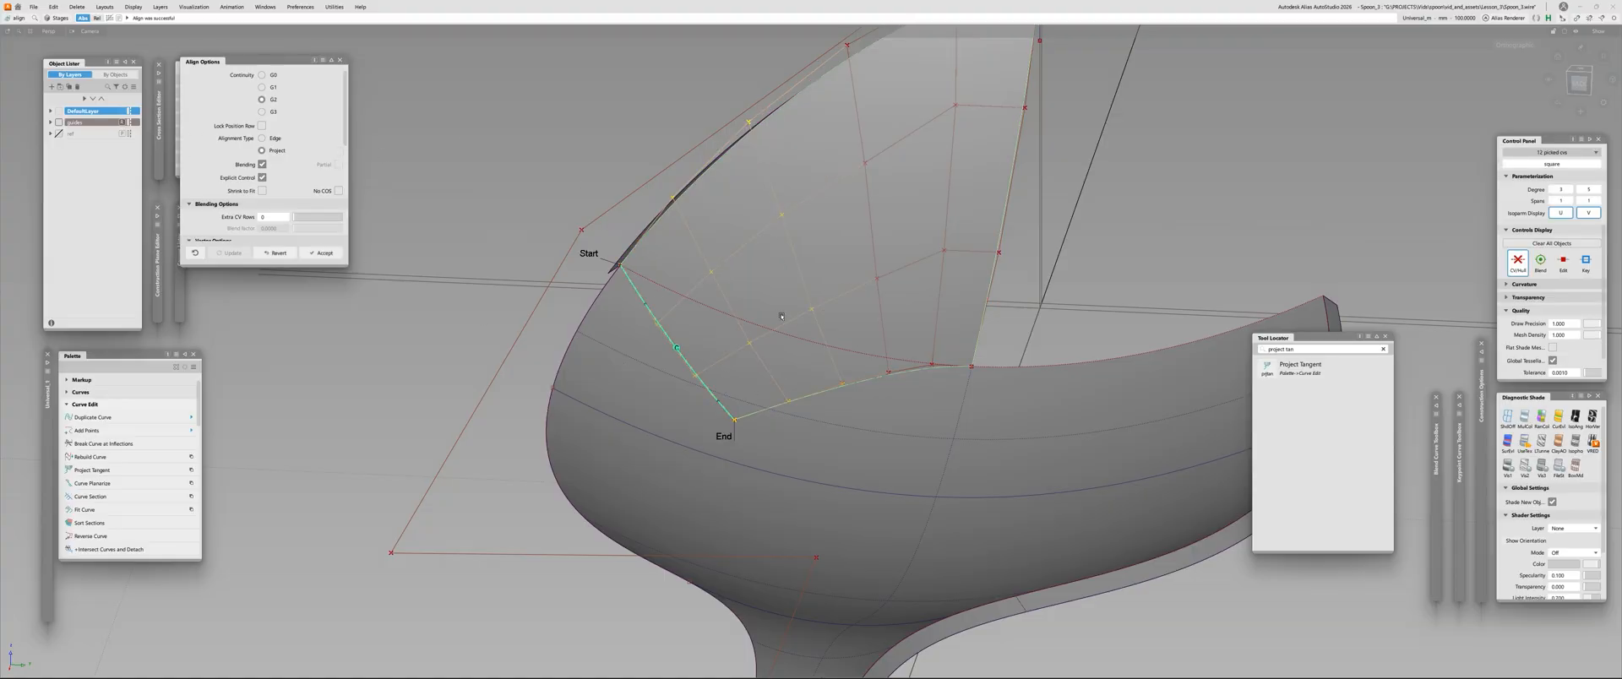
scroll(782, 317, "down", 2)
scroll(773, 325, "up", 1)
scroll(317, 188, "down", 4)
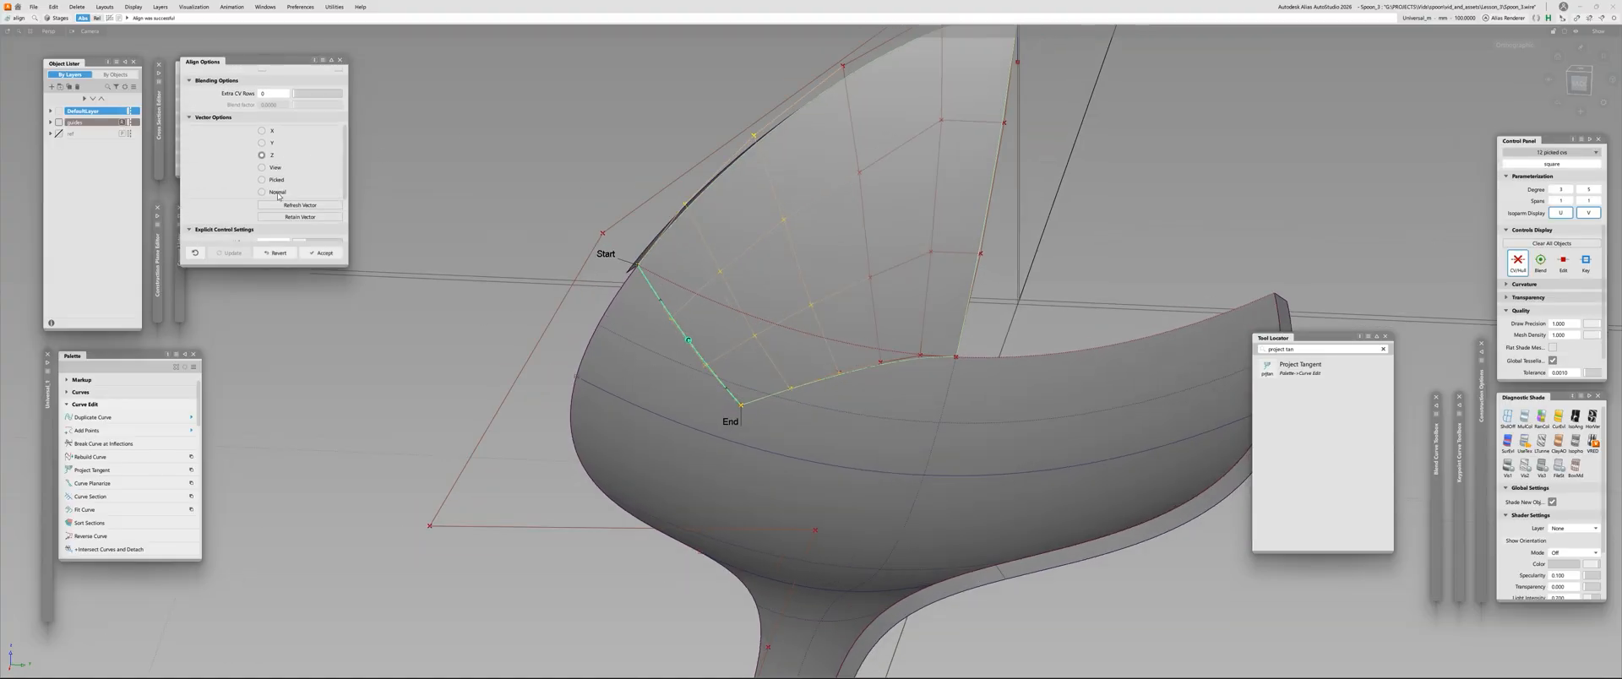
scroll(279, 196, "down", 3)
left_click(310, 178)
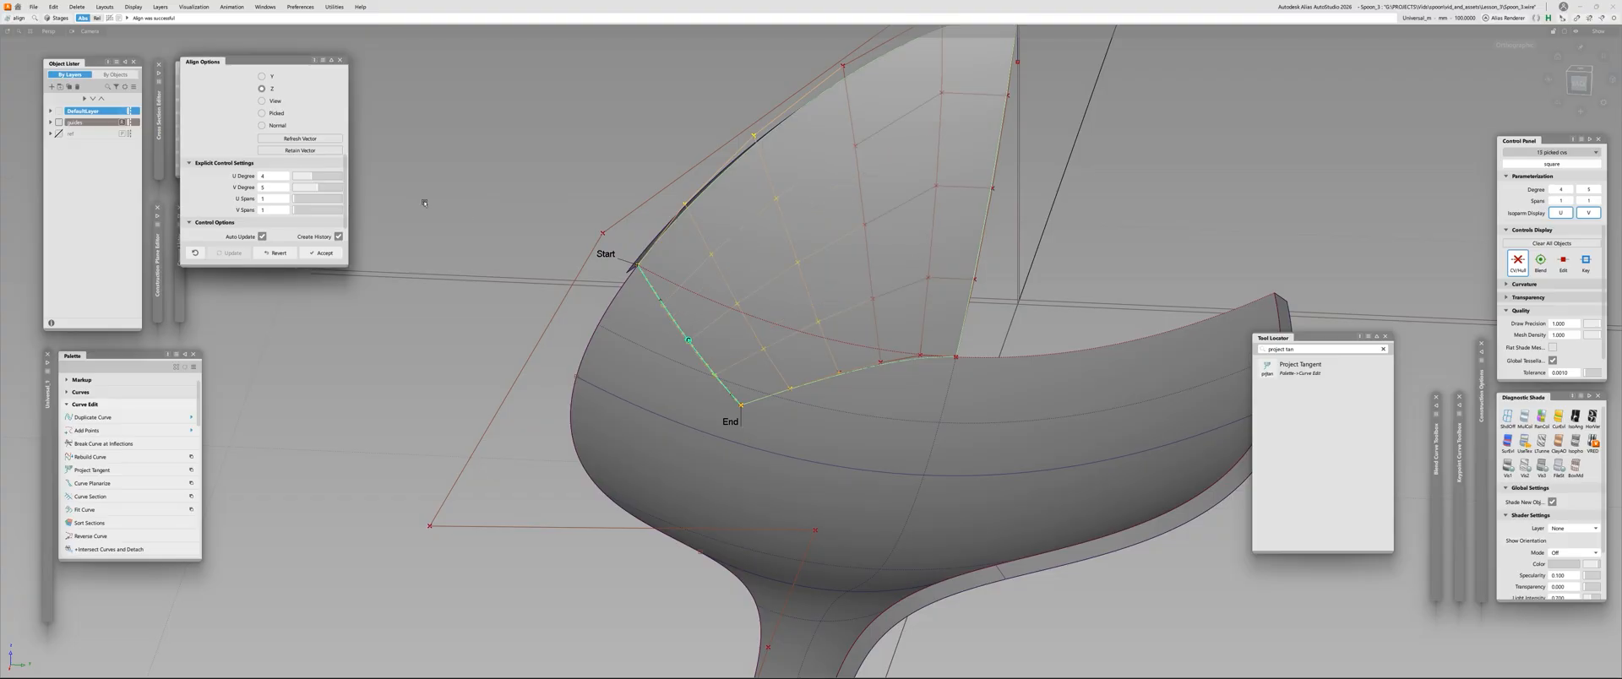
Check surface continuity along the tip's joined edges, and delete the check on the curved lower edge
left_click_drag(424, 203, 475, 184, "alt+shift")
key("ctrl+shift+c")
left_click(763, 397)
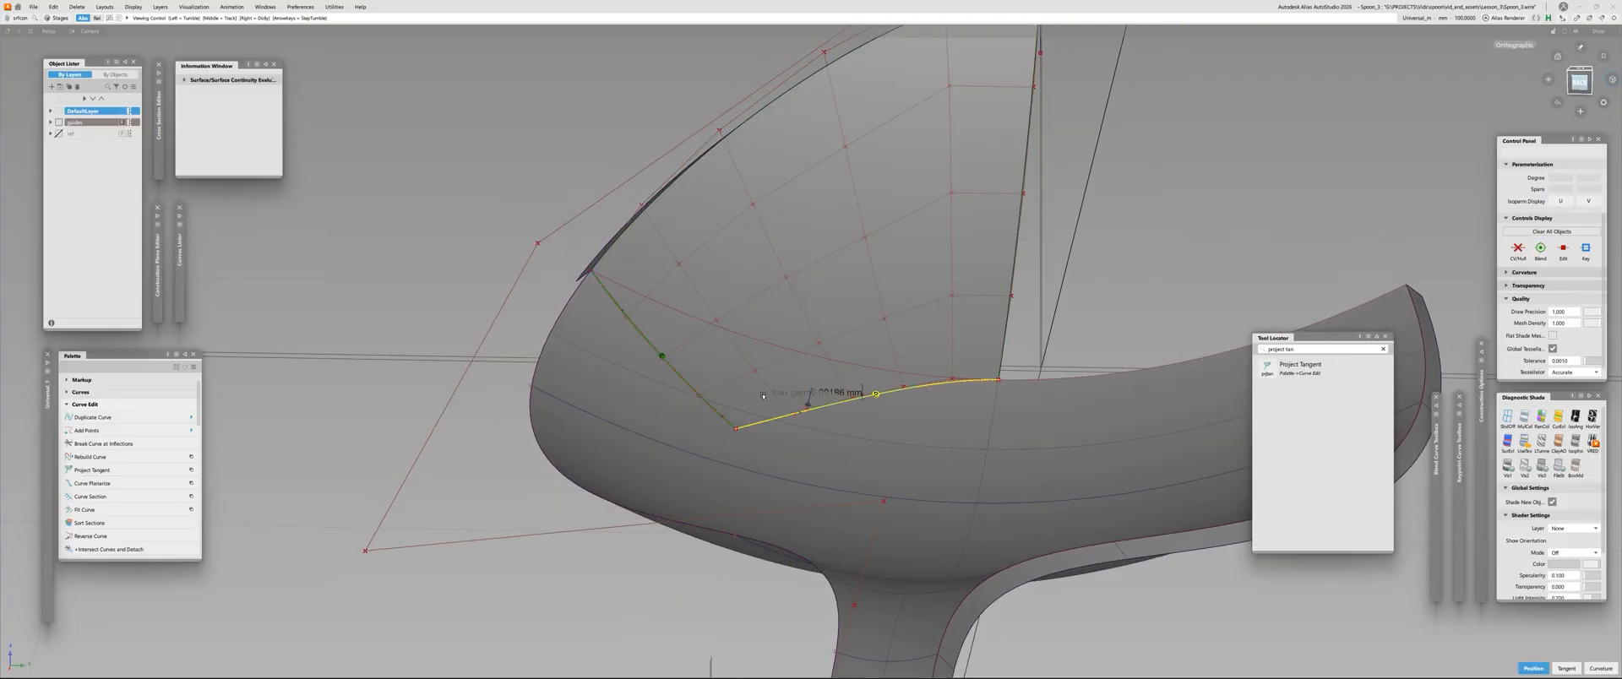
left_click_drag(762, 395, 826, 359, "alt+shift")
left_click_drag(826, 359, 832, 338, "ctrl+shift")
left_click(841, 385)
key("Delete")
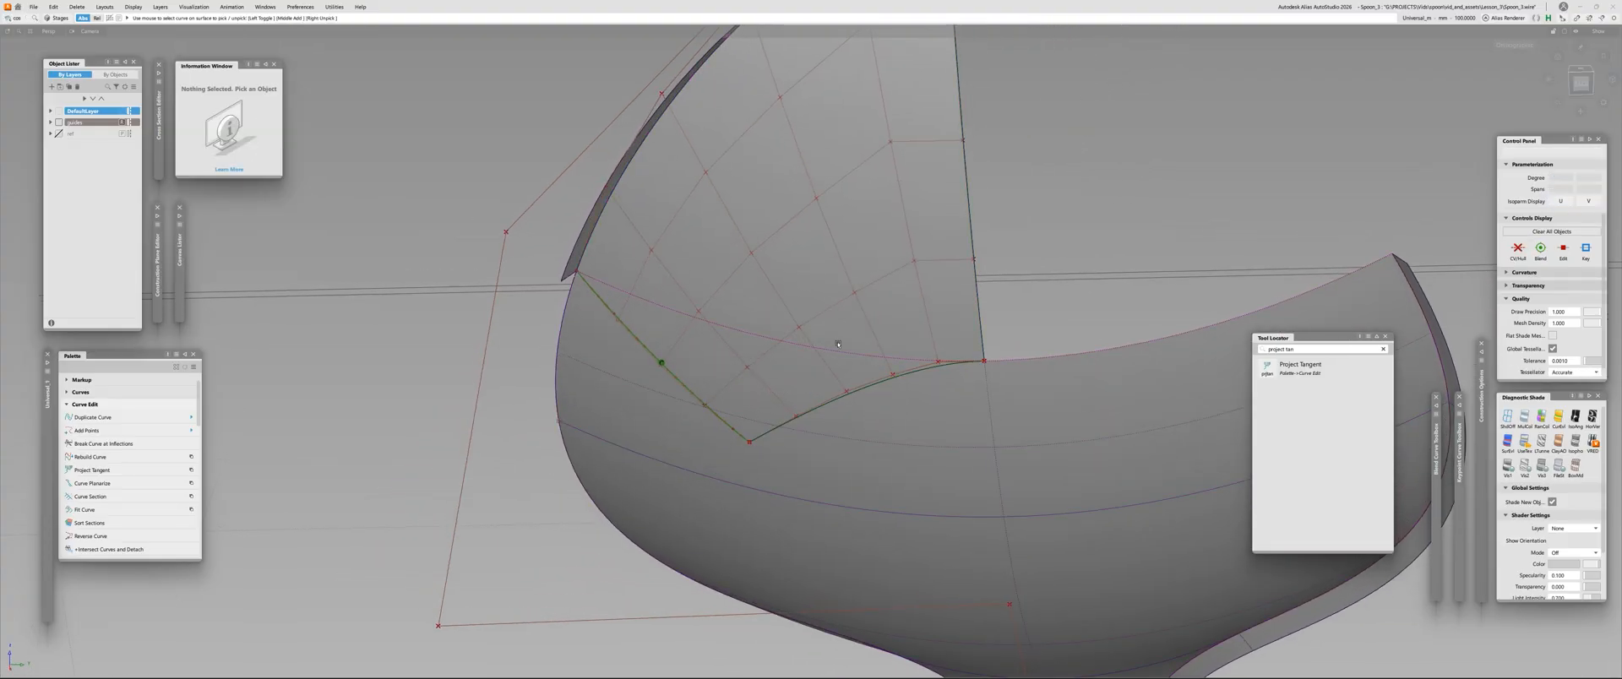
Repeat the G2 projected alignment of the Square surface's curved lower edge to the spoon skin
key("ctrl+a")
left_click(888, 378)
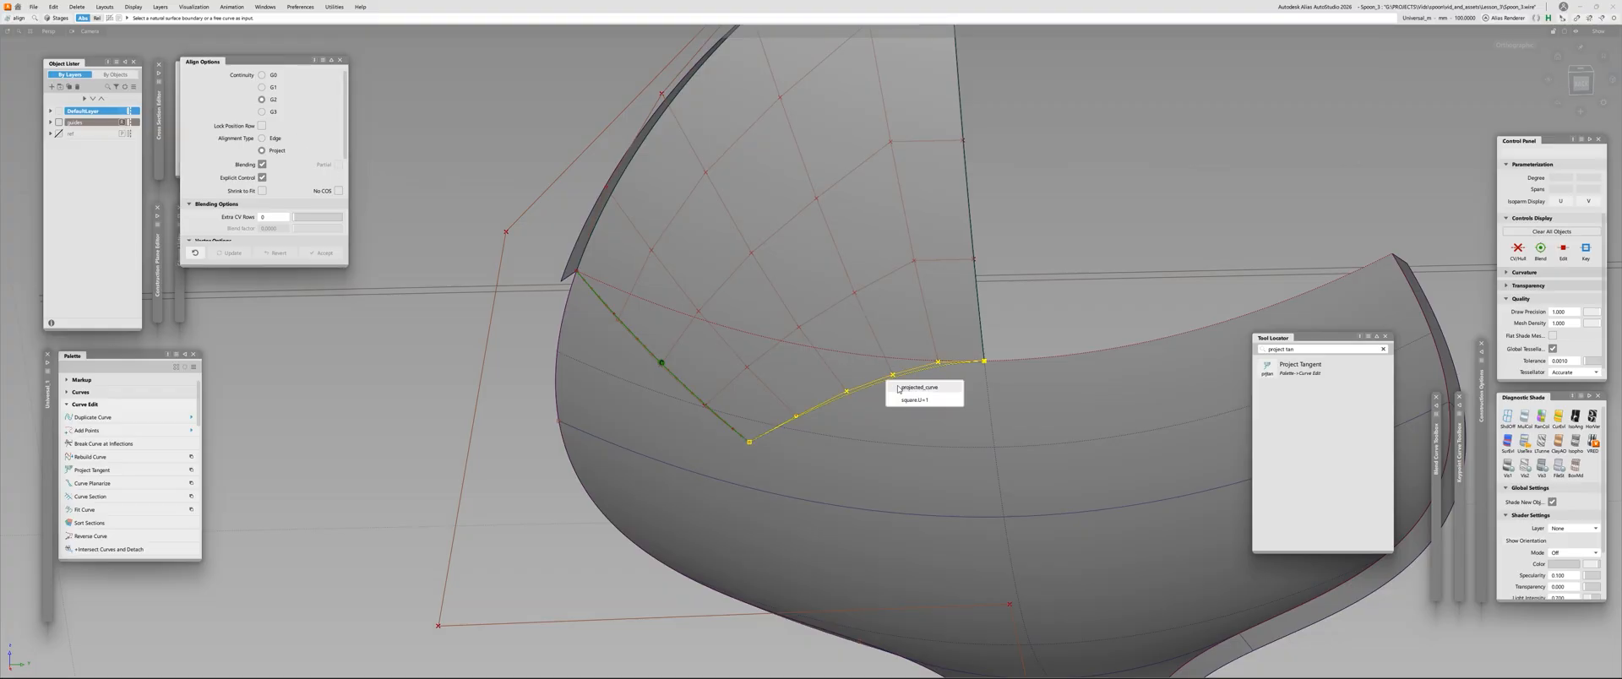
left_click(901, 401)
left_click(797, 397)
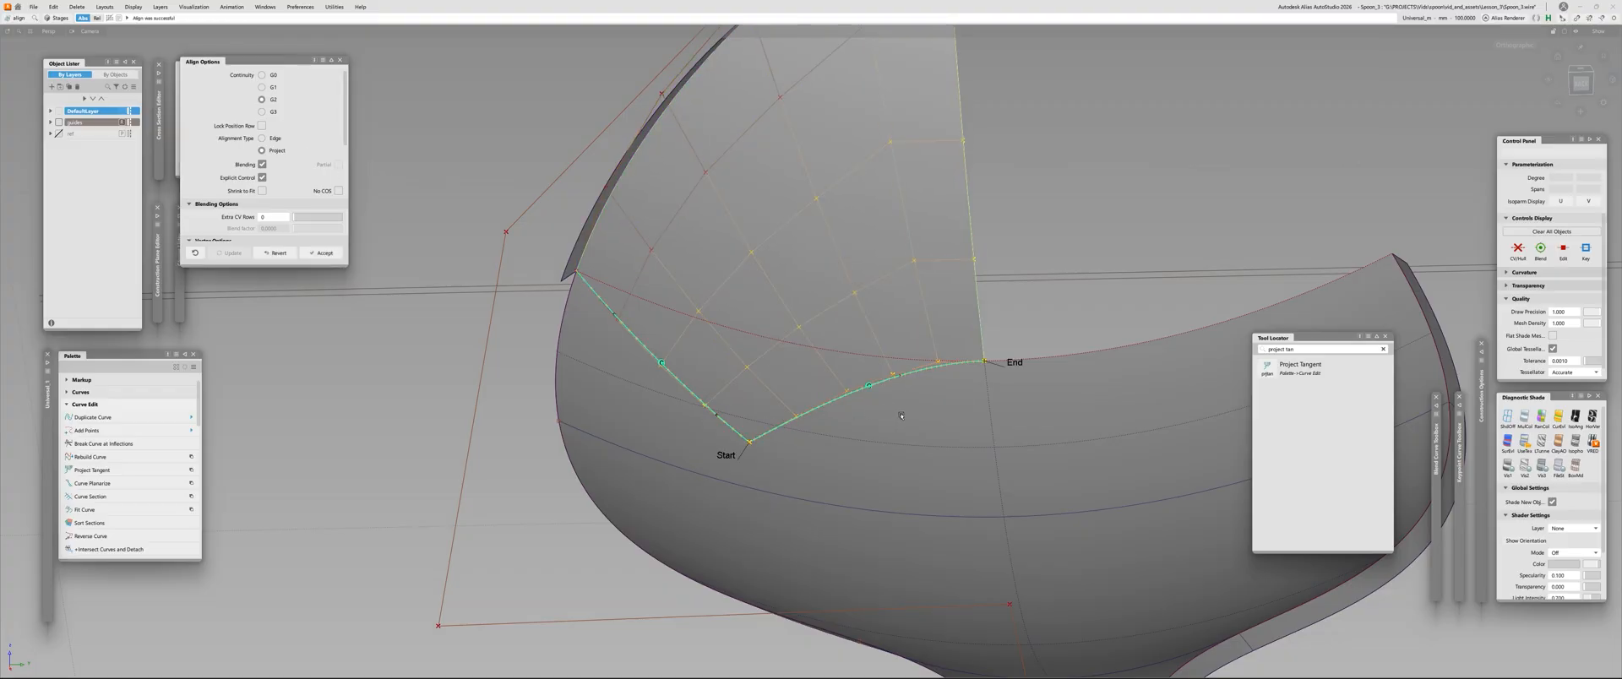
Mirror duplicate the Square surface across the centreline to check the centre seam, and delete the mirrored copy
left_click_drag(797, 397, 938, 279, "alt+shift")
left_click(824, 291)
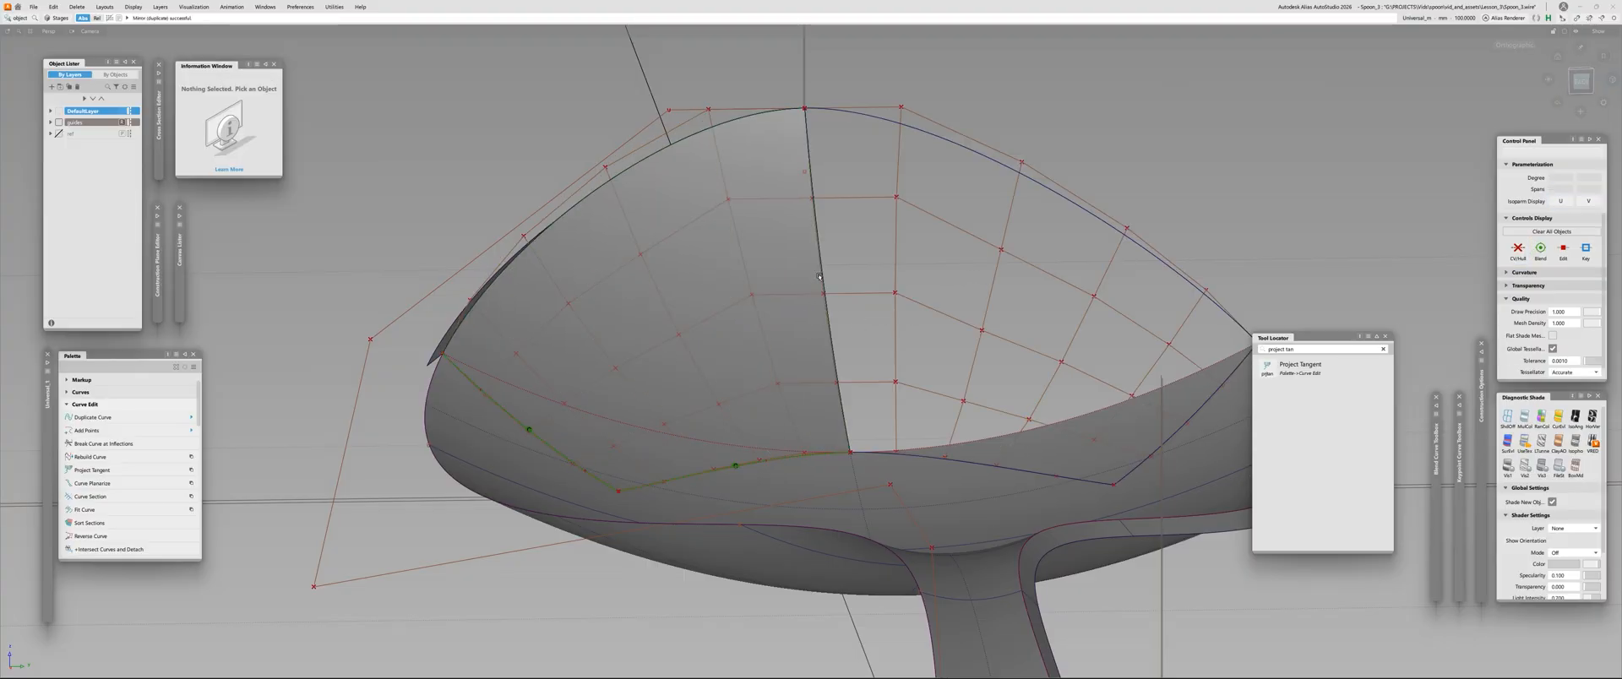
left_click(823, 279)
left_click_drag(823, 279, 788, 286, "alt+shift")
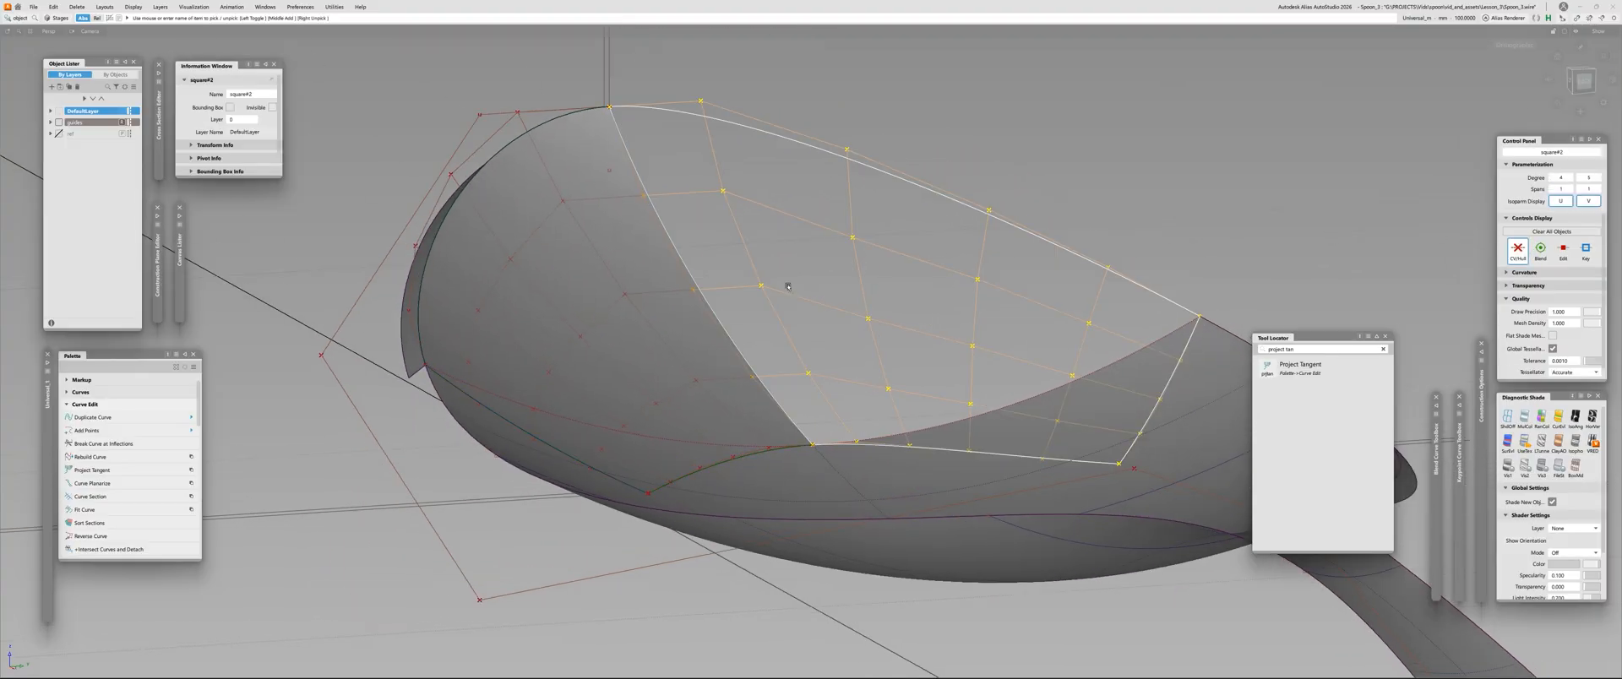
key("Delete")
Delete the Square surface's construction history, and apply Symmetry Plane Align to its centreline edge
left_click(636, 342)
left_click(636, 342)
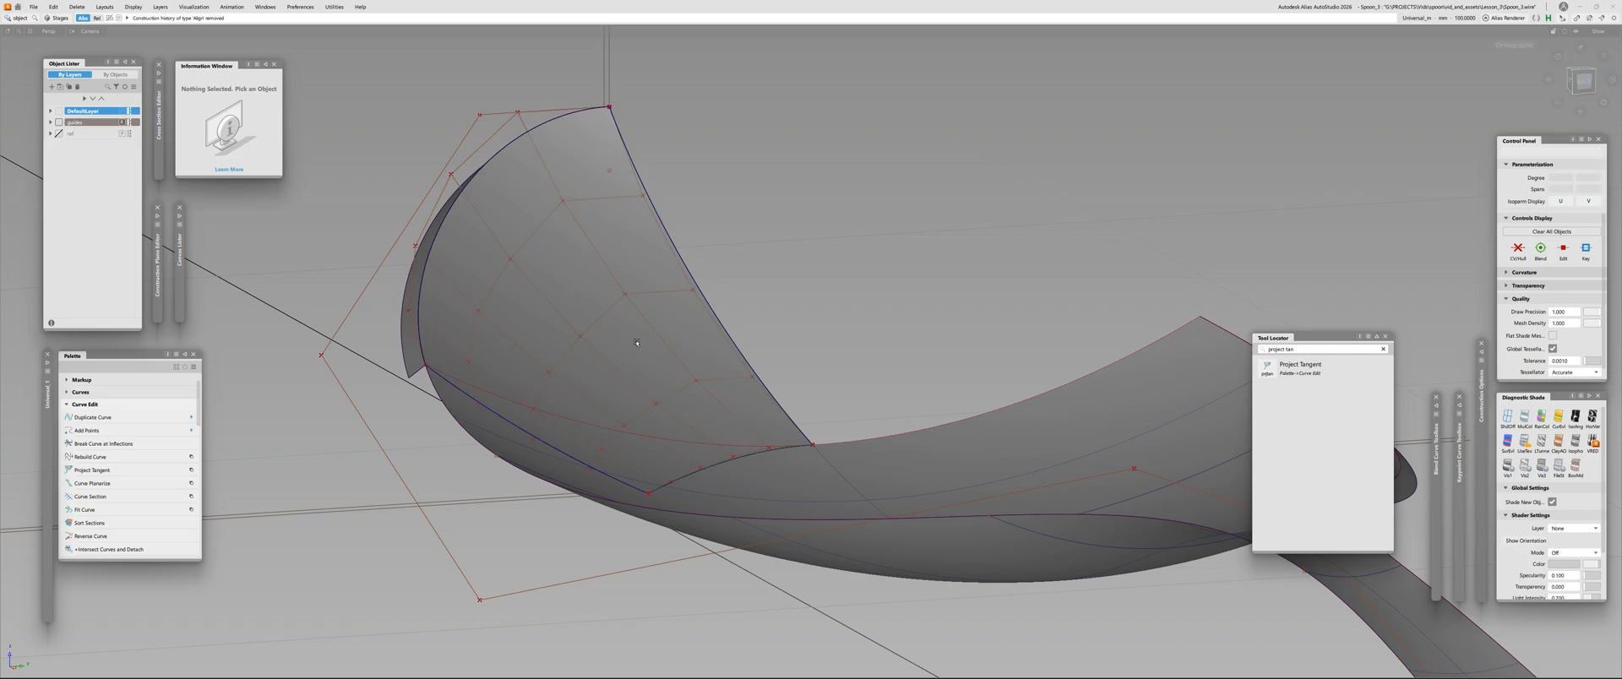
left_click(636, 342)
middle_click(833, 247, "ctrl+shift")
right_click(833, 247, "ctrl+shift")
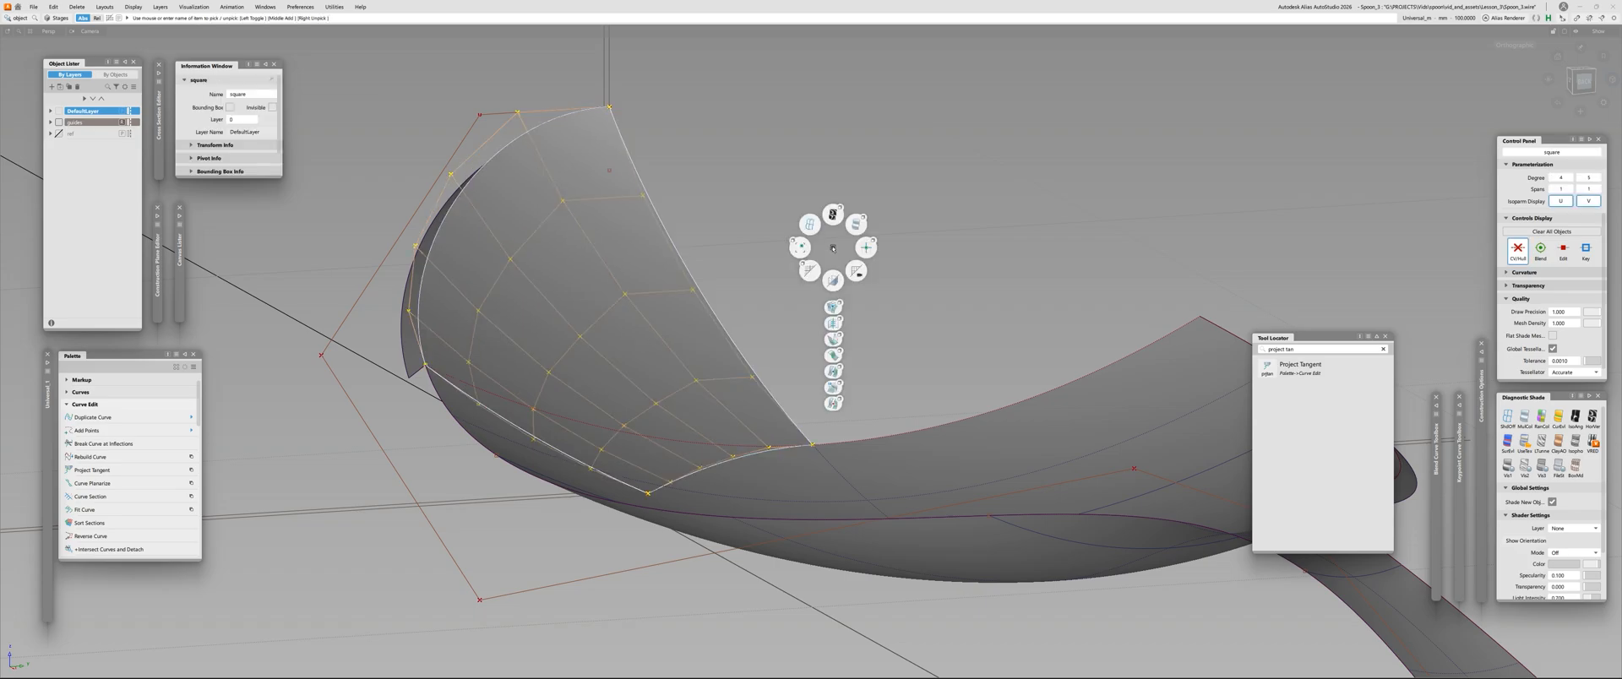
left_click(833, 322)
left_click(724, 307)
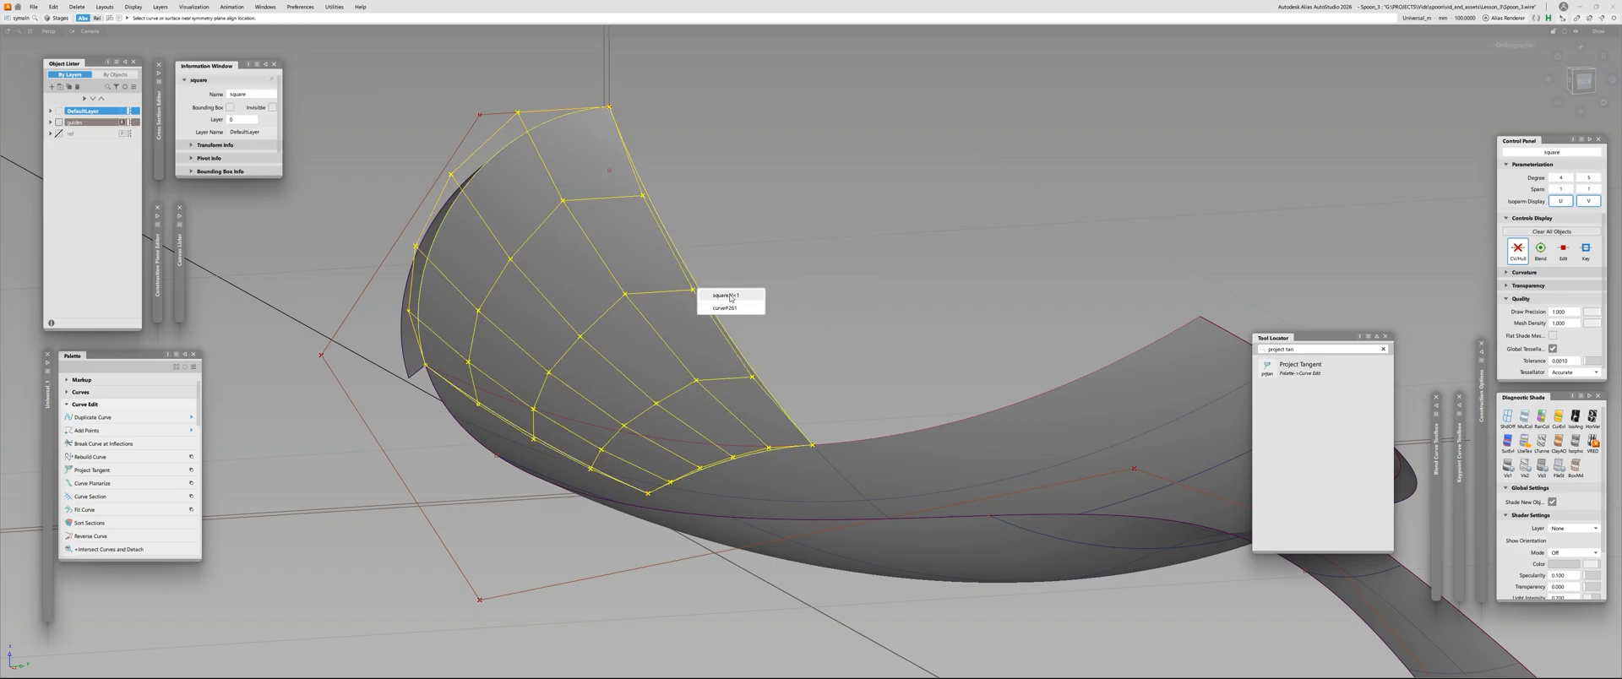
left_click(724, 309)
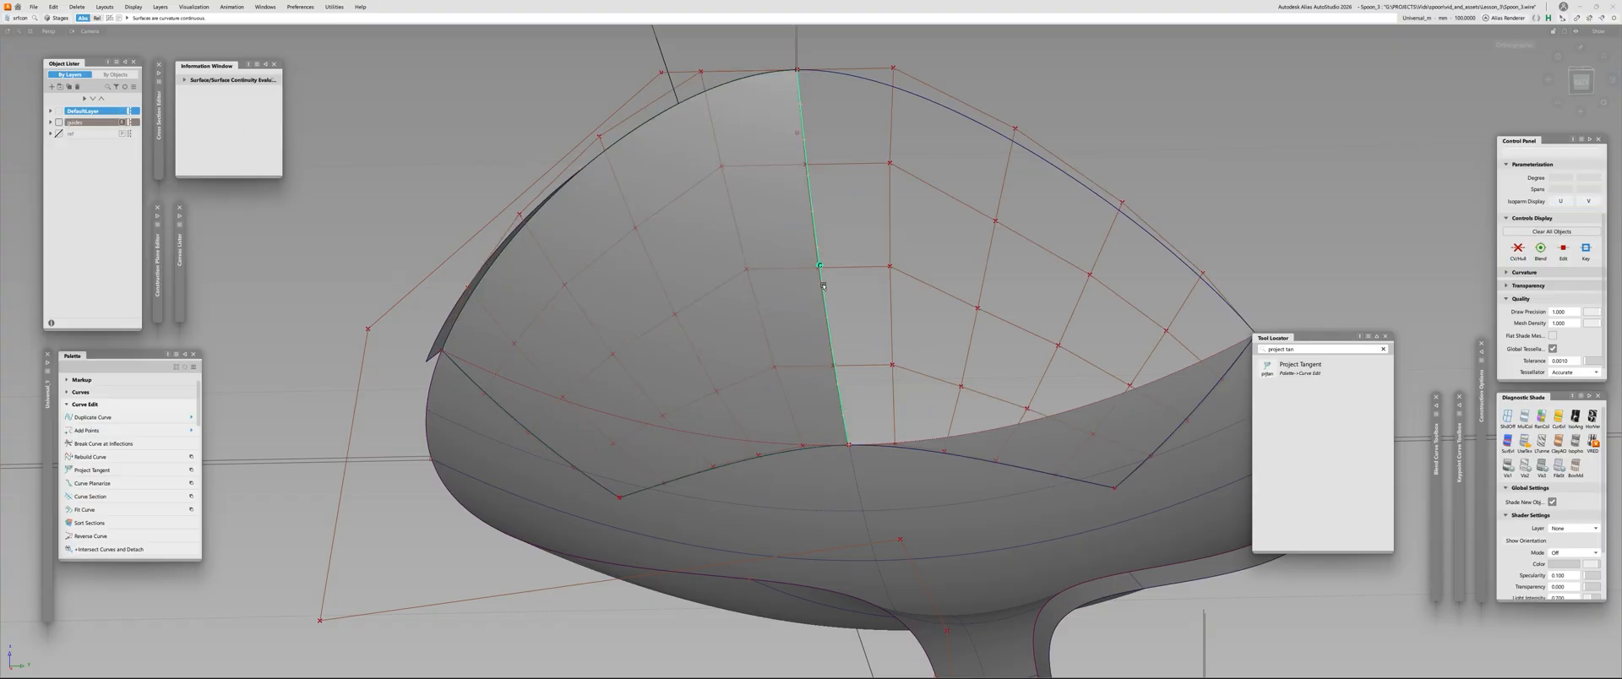
Inspect the mirrored tip from several angles, and hide the control points and hulls of both tip halves
right_click_drag(571, 465, 380, 470, "alt+shift")
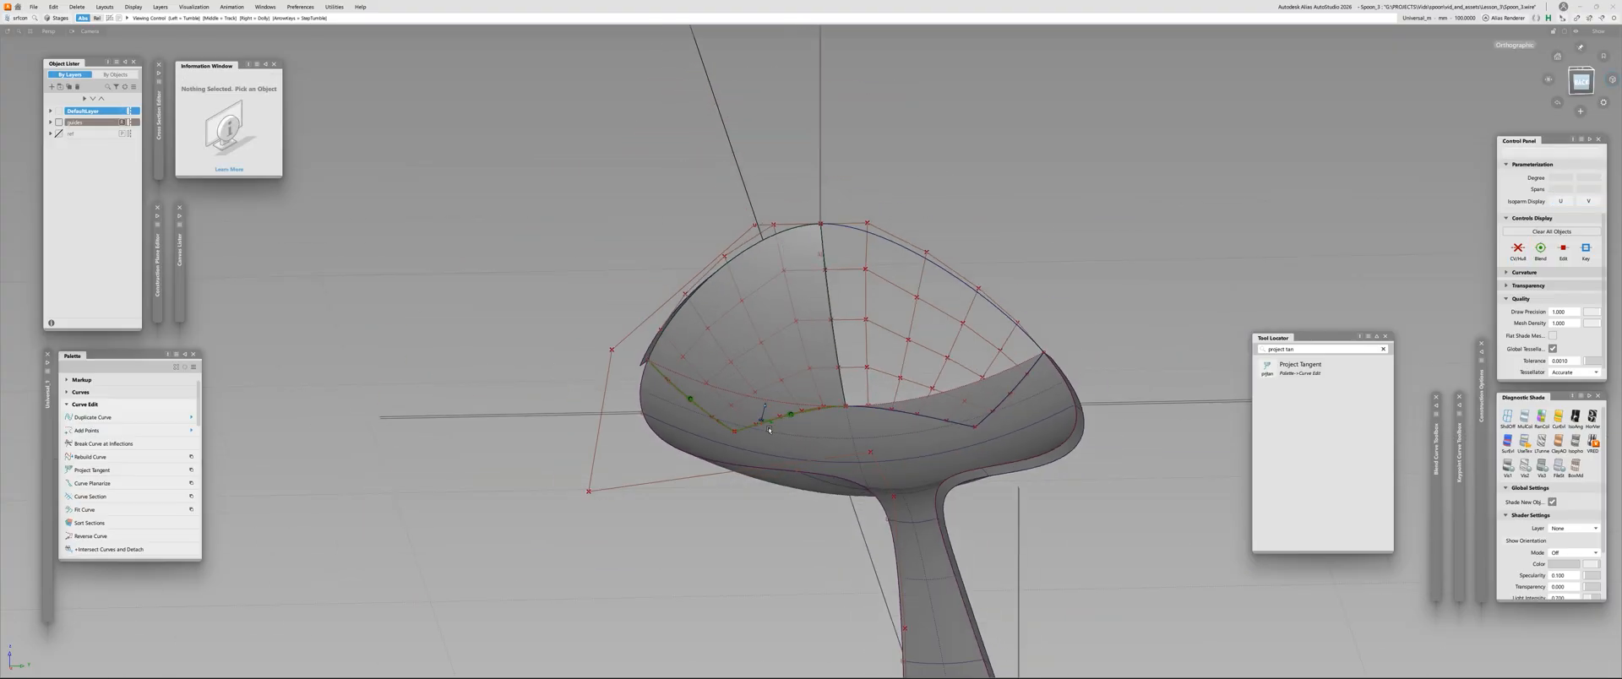
left_click_drag(668, 372, 698, 529, "alt+shift")
right_click_drag(699, 529, 790, 391, "alt+shift")
left_click_drag(791, 390, 741, 350, "alt+shift")
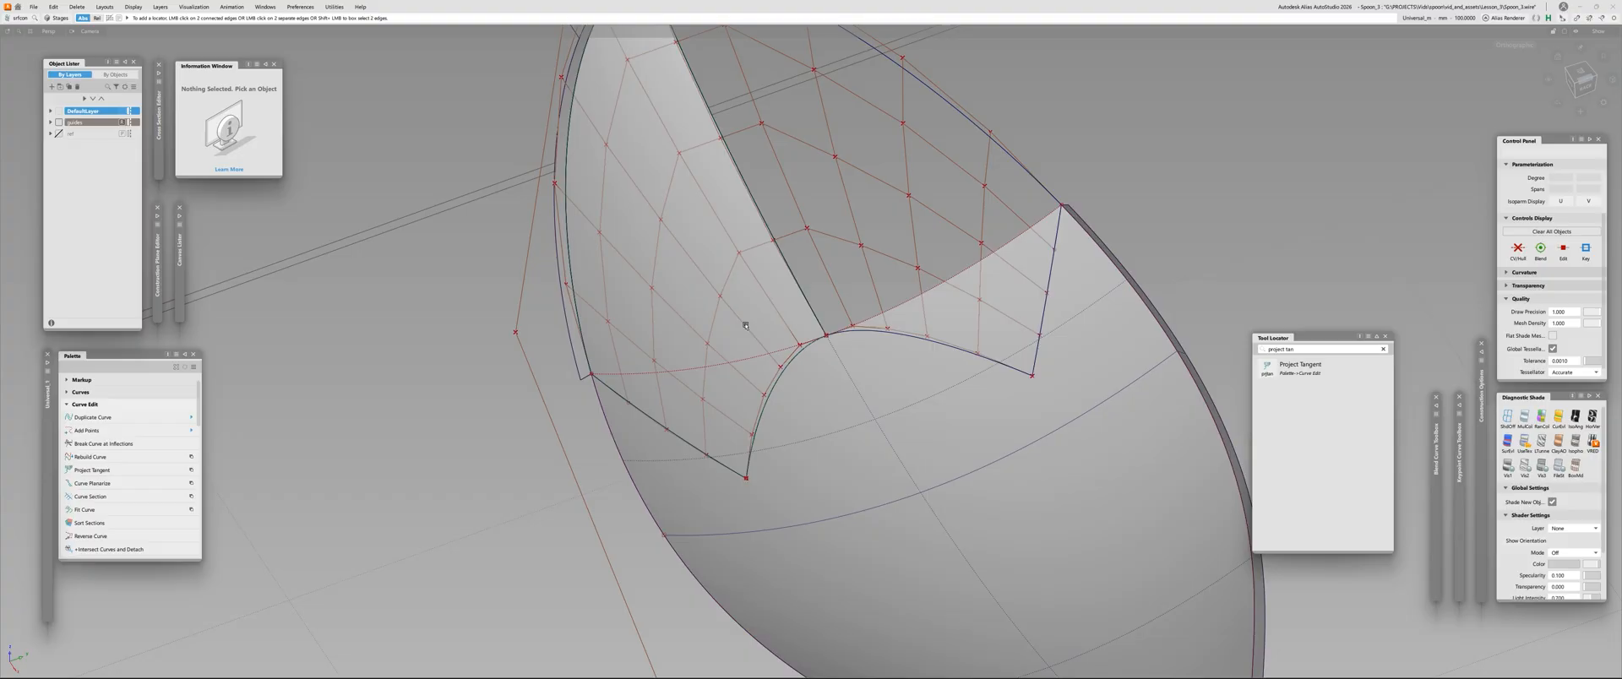
left_click_drag(789, 269, 757, 291, "alt+shift")
left_click(757, 291)
left_click(920, 333)
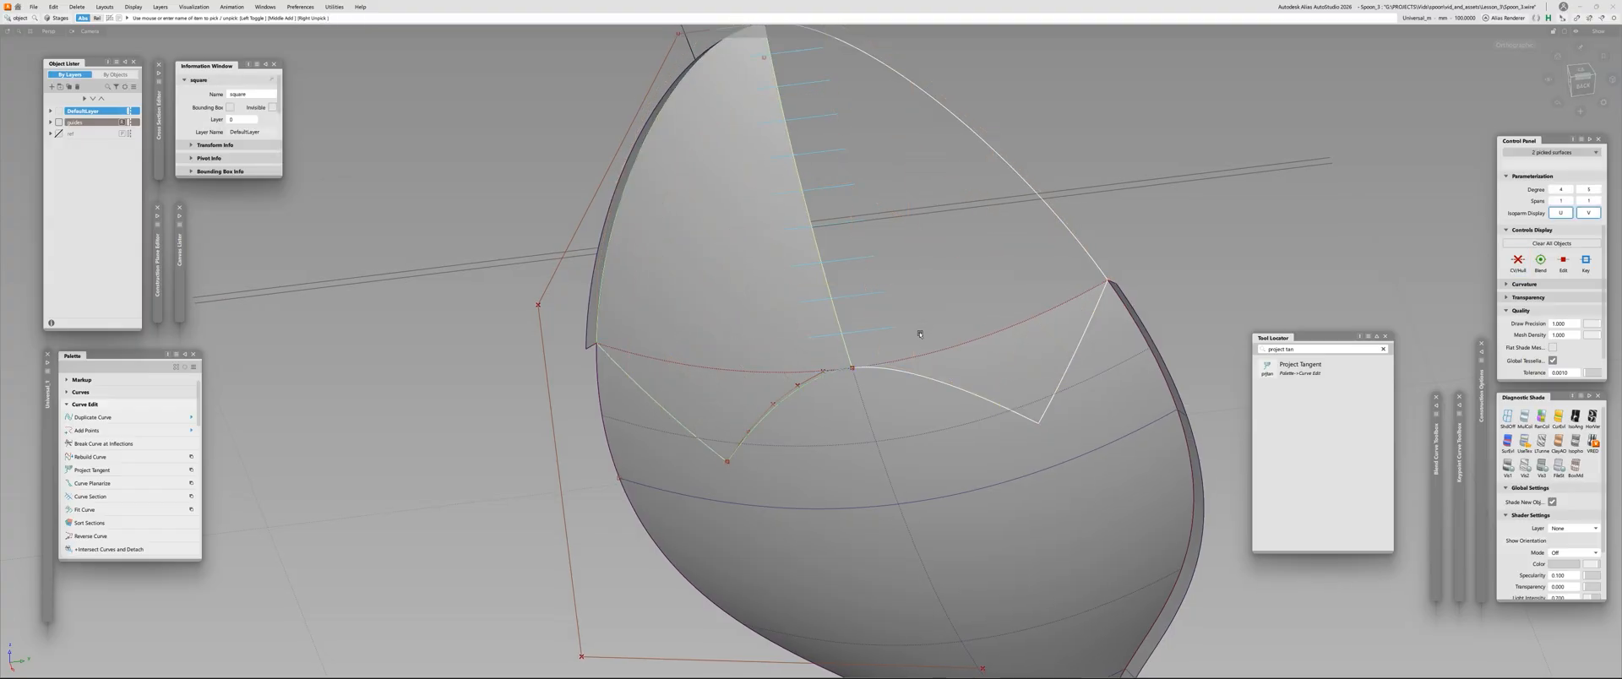
left_click_drag(920, 333, 863, 311, "alt+shift")
Check surface continuity along the tip's centreline, curved lower and outer edges, and examine the joined corner from several angles
key("ctrl+shift+c")
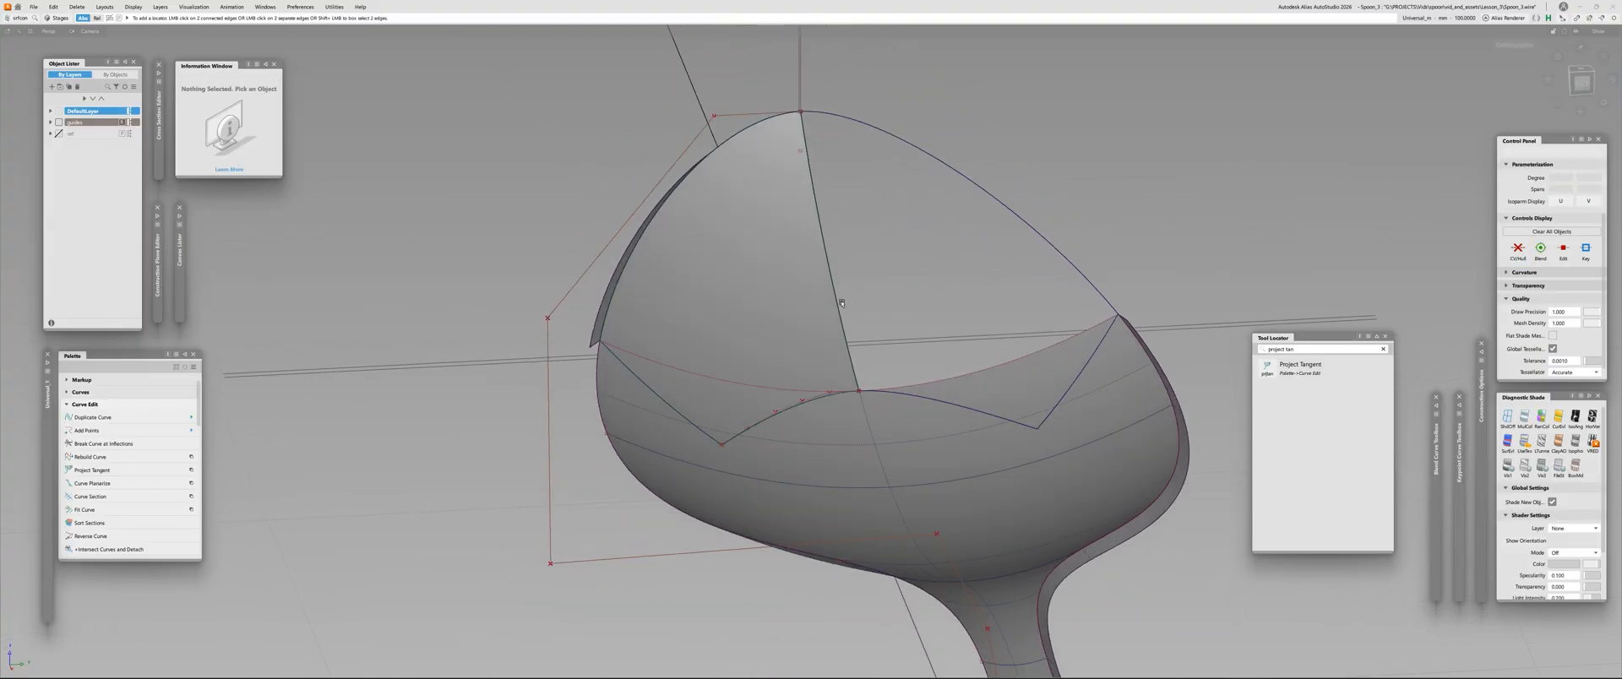
left_click(838, 300)
left_click(779, 394)
left_click(746, 429)
left_click(746, 430)
left_click(748, 428)
left_click(674, 416)
left_click(674, 416)
left_click_drag(922, 360, 887, 410, "alt+shift")
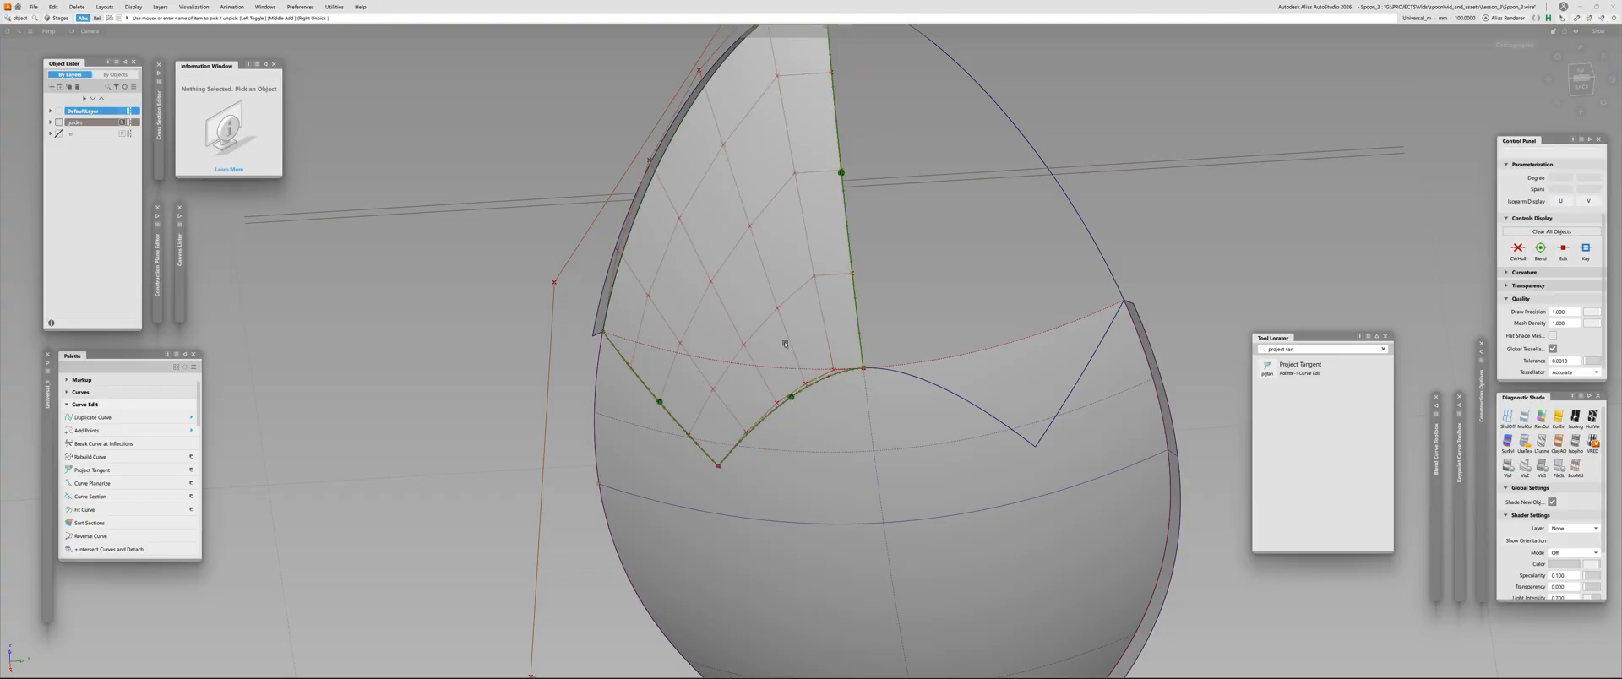
left_click_drag(807, 362, 743, 264, "alt+shift")
left_click_drag(755, 383, 787, 317, "alt+shift")
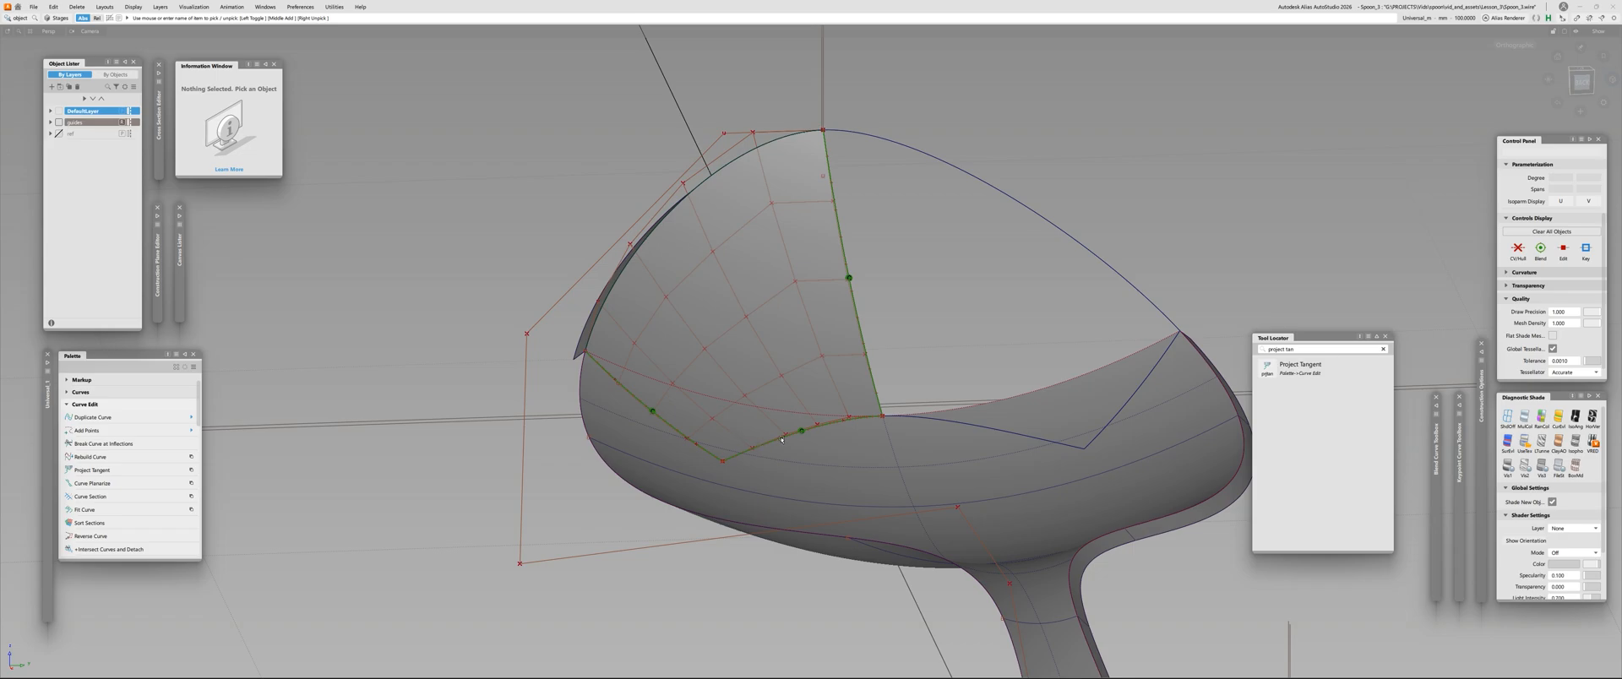
left_click_drag(781, 439, 777, 487, "alt+shift")
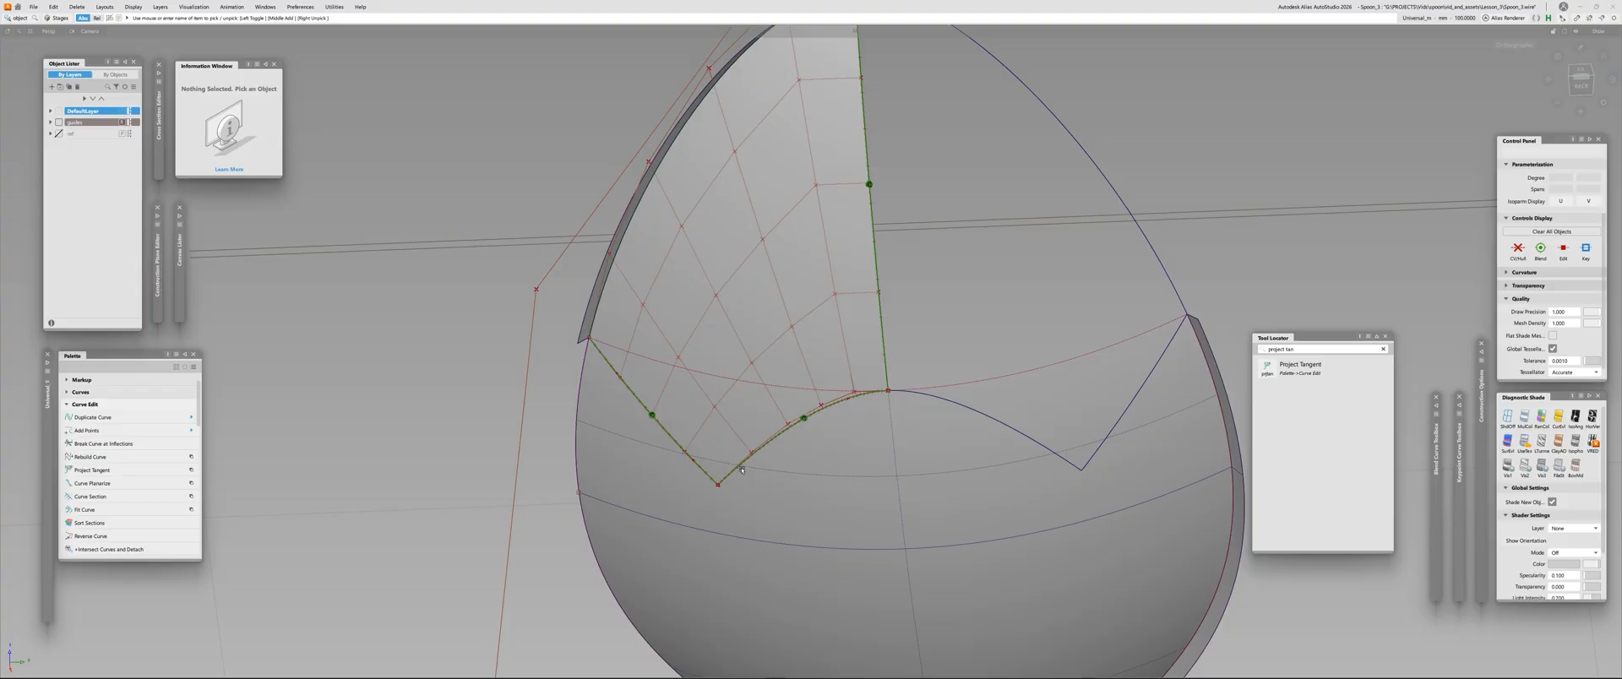
left_click_drag(744, 468, 847, 418, "alt+shift")
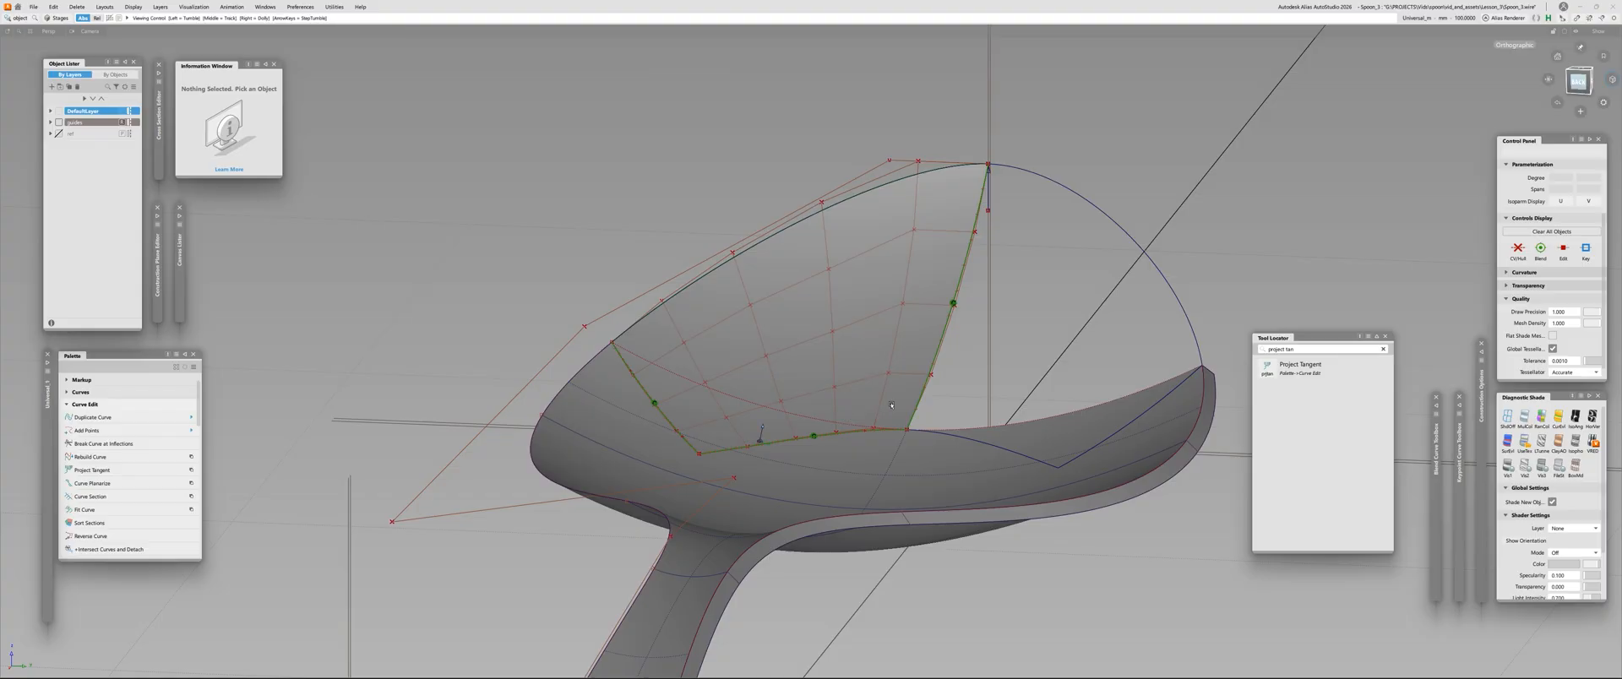
Pick an interior control point in the upper middle of the tip's Square surface
left_click_drag(845, 417, 626, 373, "alt+shift")
left_click_drag(766, 456, 659, 315, "alt+shift")
left_click(830, 265)
key("ctrl+h")
key("Return")
key("Escape")
left_click(699, 340)
left_click(670, 331)
scroll(675, 356, "up", 2)
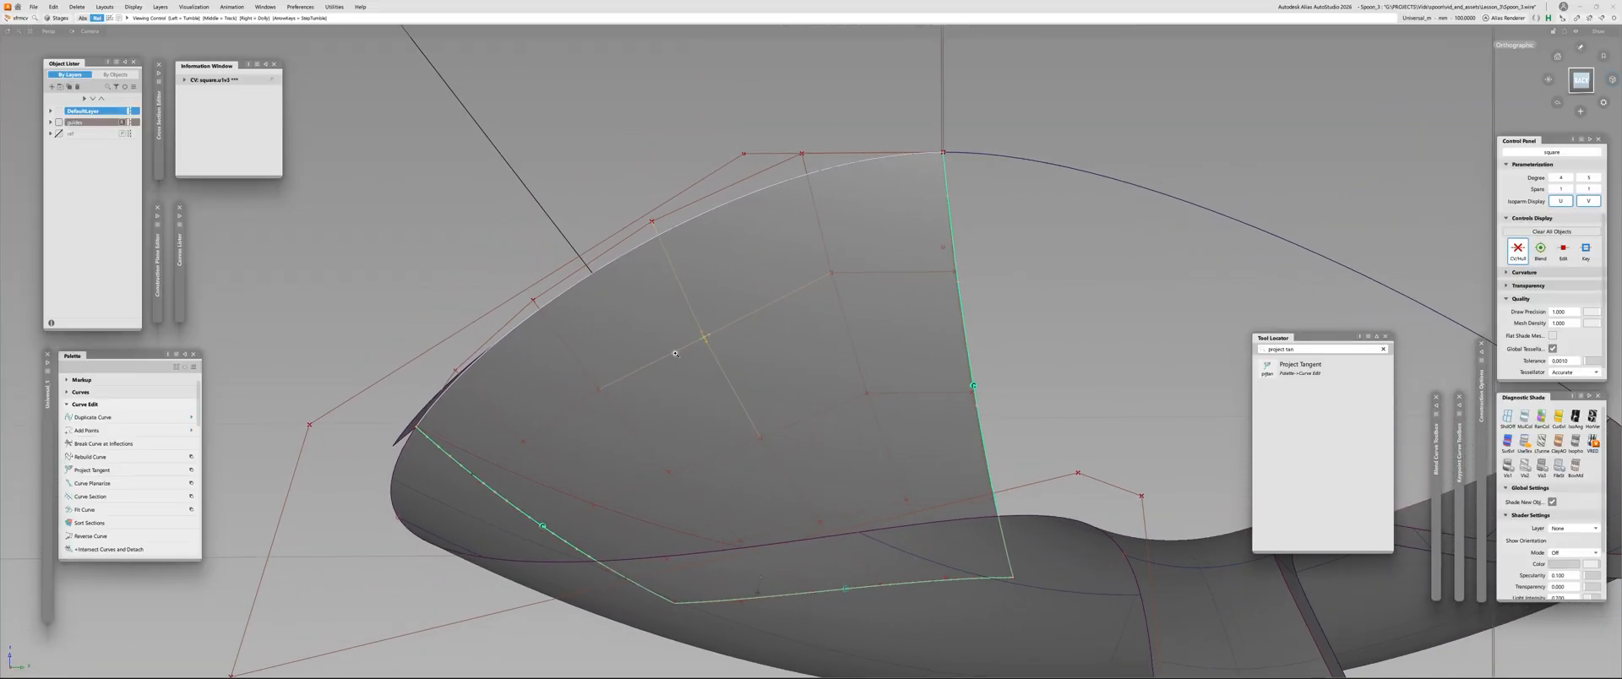
key("Escape")
Adjust the picked interior control point of the tip surface using the Move tool's Slide option
left_click_drag(720, 362, 808, 438, "alt+shift")
left_click_drag(760, 130, 834, 188)
left_click_drag(861, 283, 737, 406)
key("w")
key("Escape")
key("w")
left_click_drag(603, 276, 646, 339)
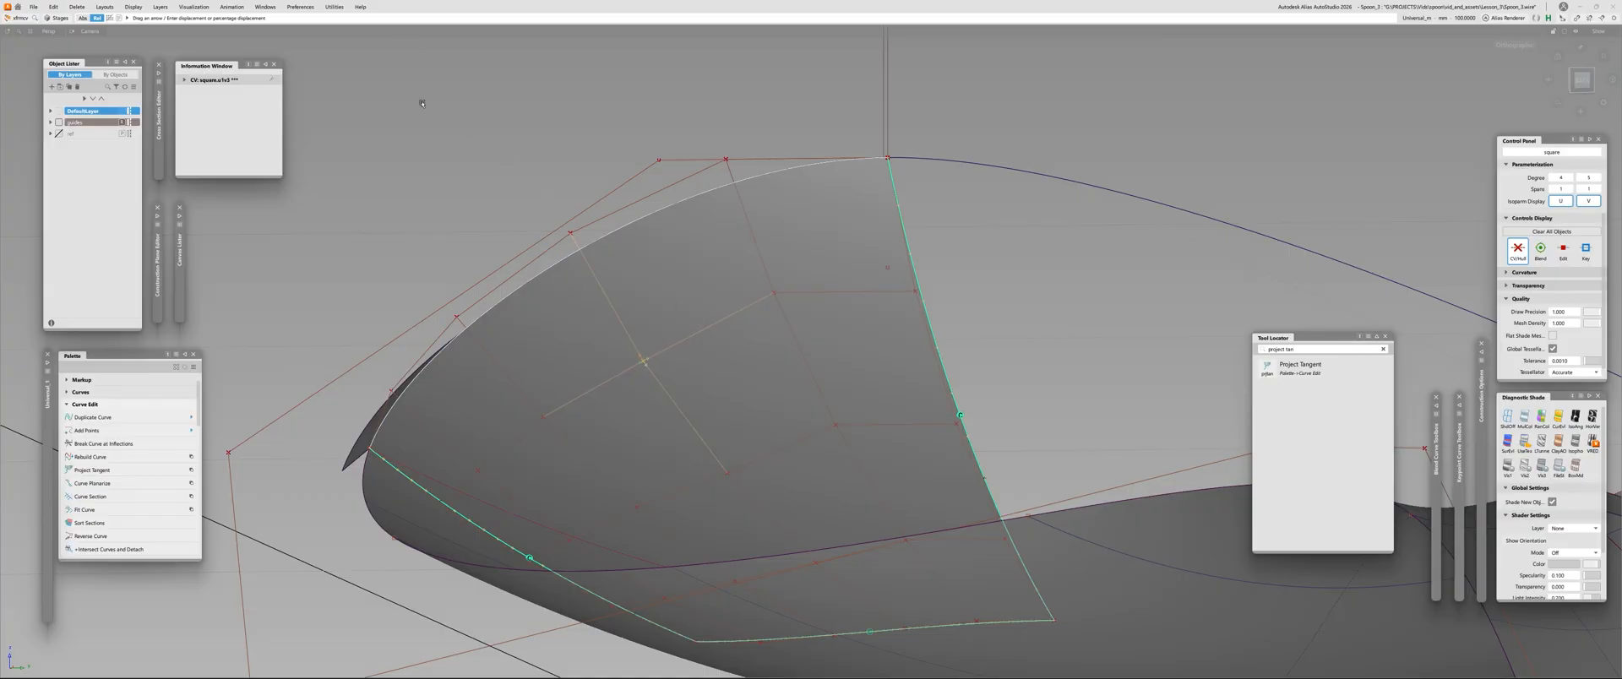
key("w")
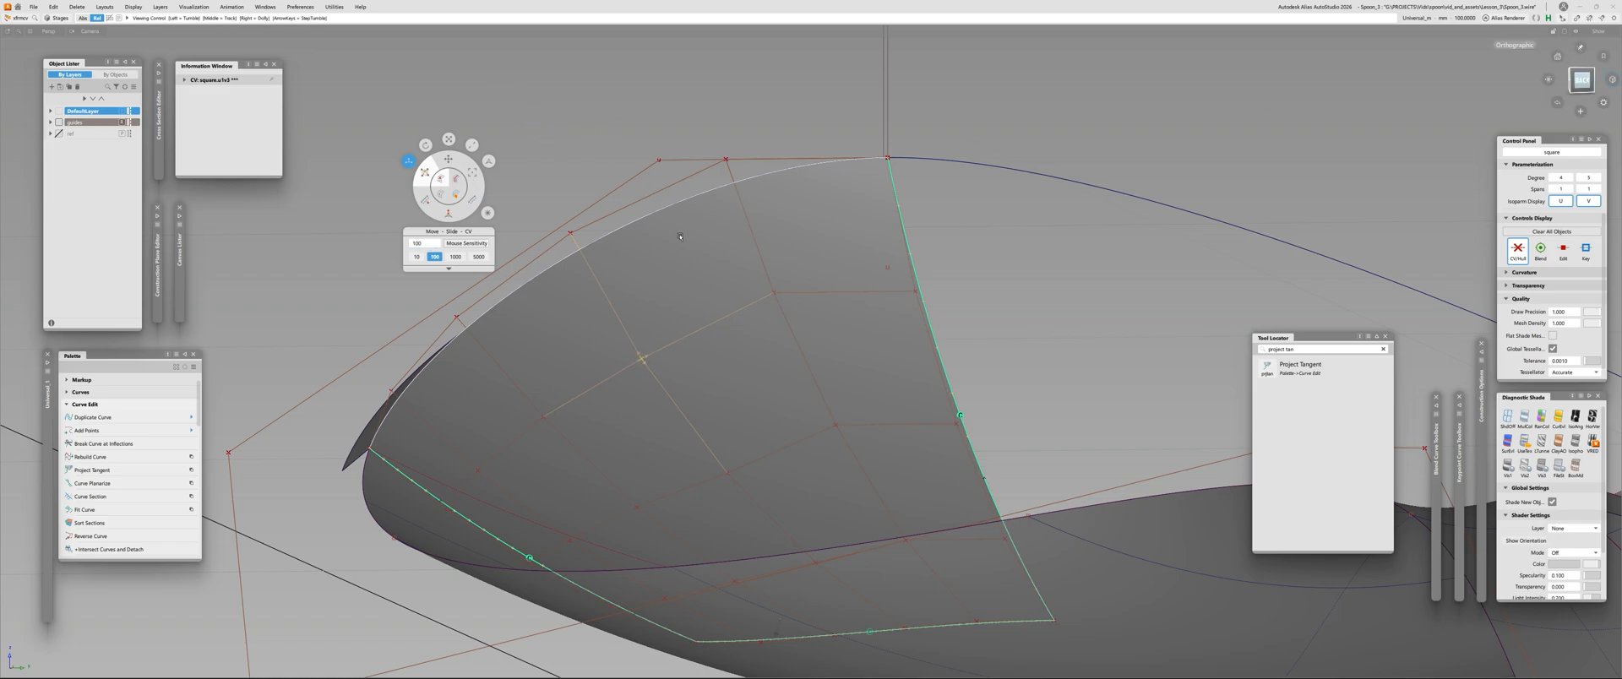
left_click_drag(680, 237, 705, 205, "alt+shift")
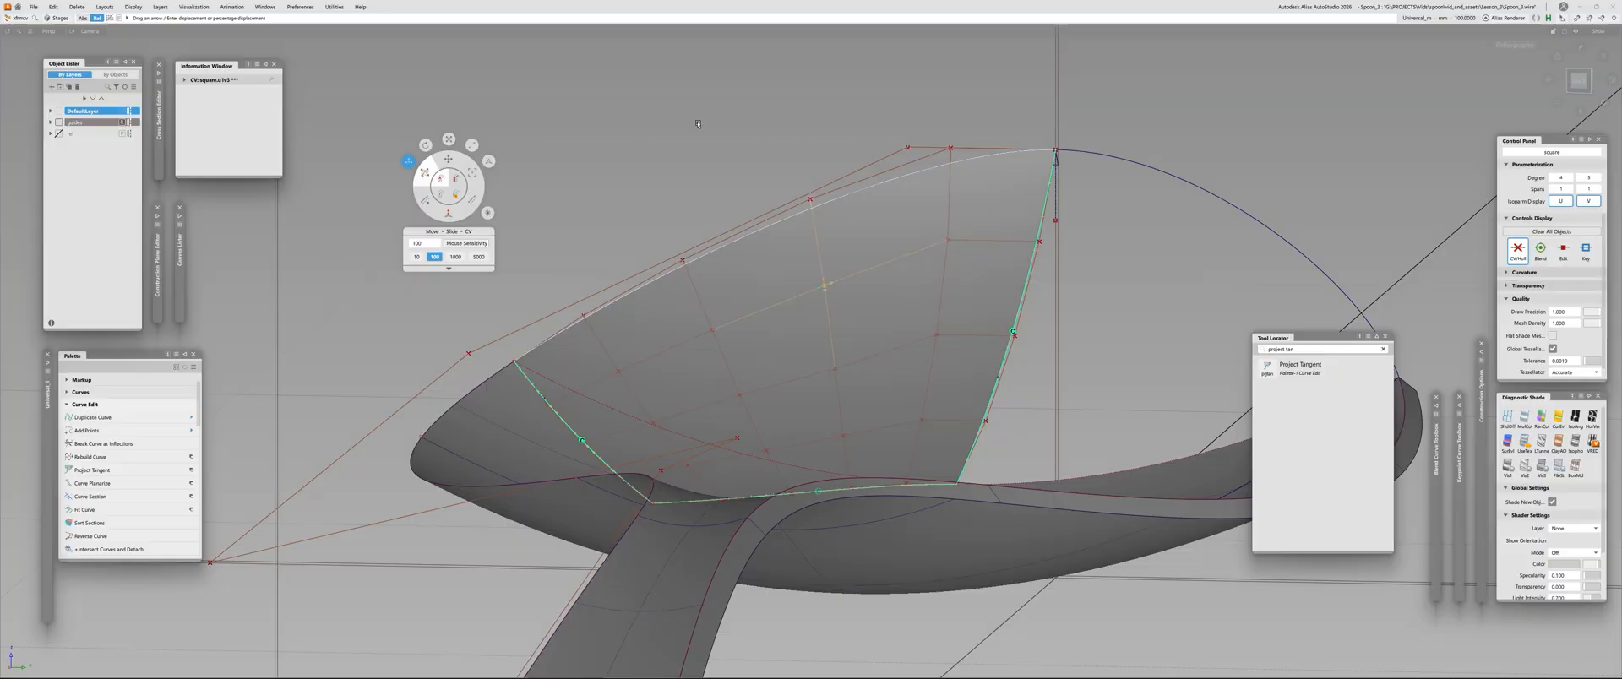
Adjust further interior control points closer to the tip surface's lower curved edge, and examine the shape from several angles
mouse_move(764, 337)
left_mouse_down("alt+shift")
mouse_move(772, 356)
mouse_move(824, 364)
left_mouse_up("alt+shift")
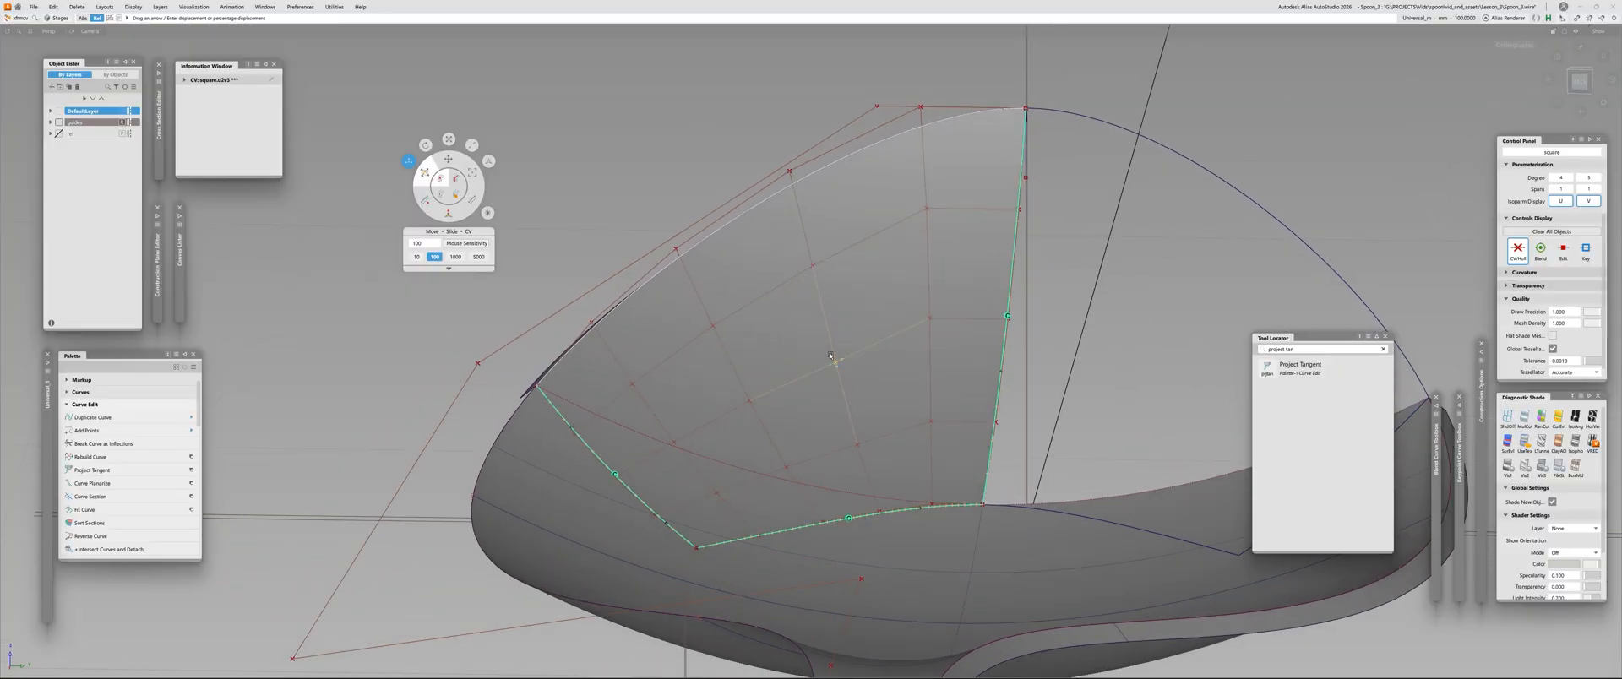
left_click_drag(787, 276, 865, 455, "alt+shift")
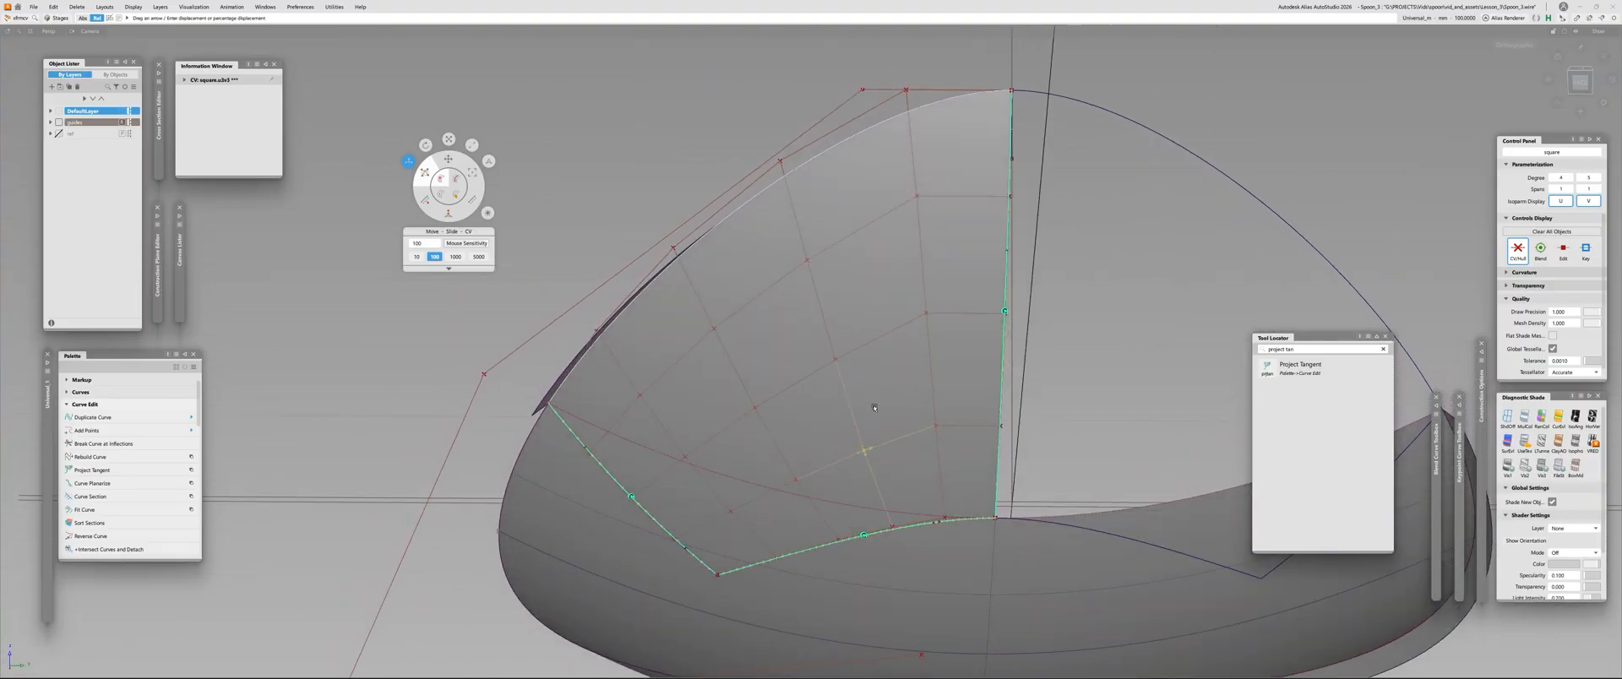
left_click_drag(875, 408, 911, 397, "alt+shift")
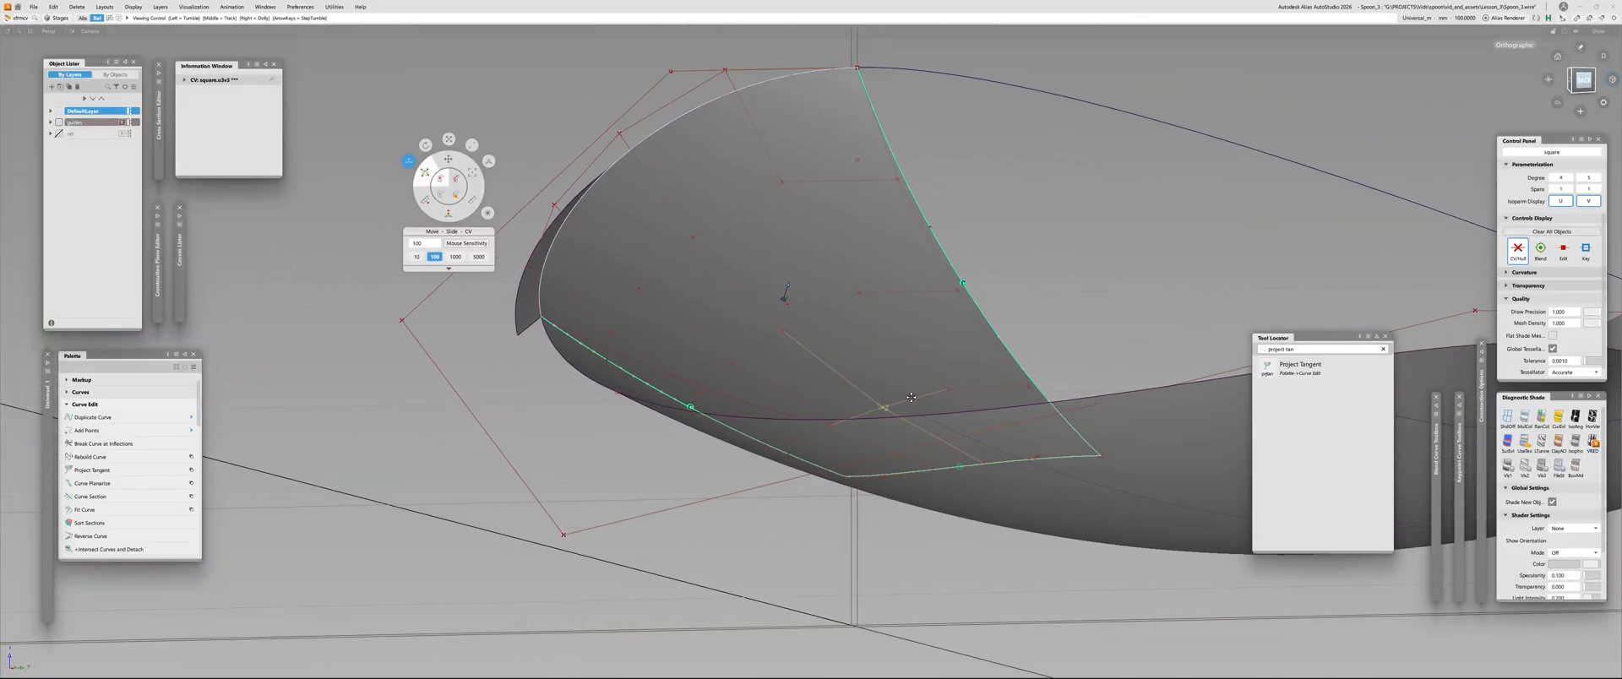
right_click_drag(911, 397, 940, 457, "alt+shift")
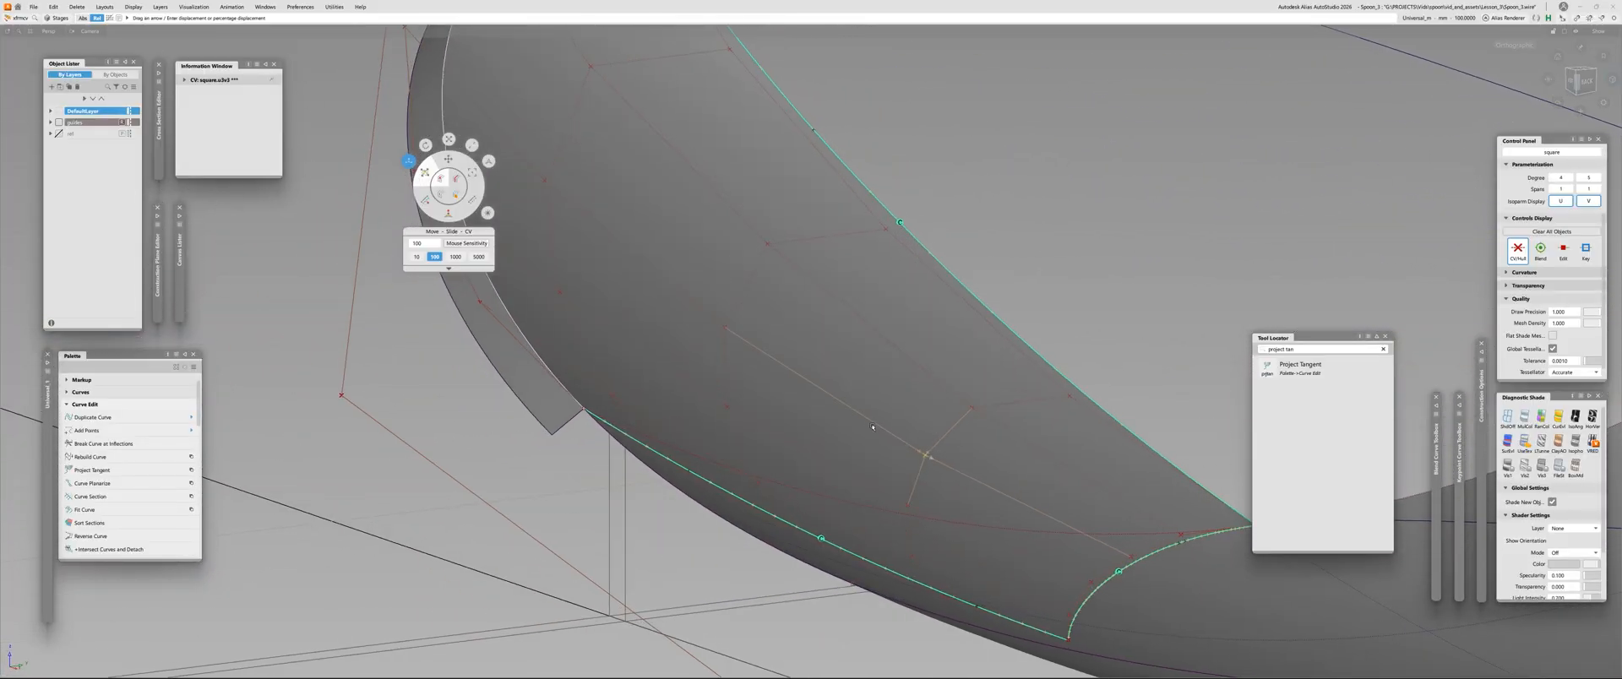
left_click_drag(783, 355, 686, 360, "alt+shift")
left_click_drag(685, 359, 687, 363, "ctrl+shift")
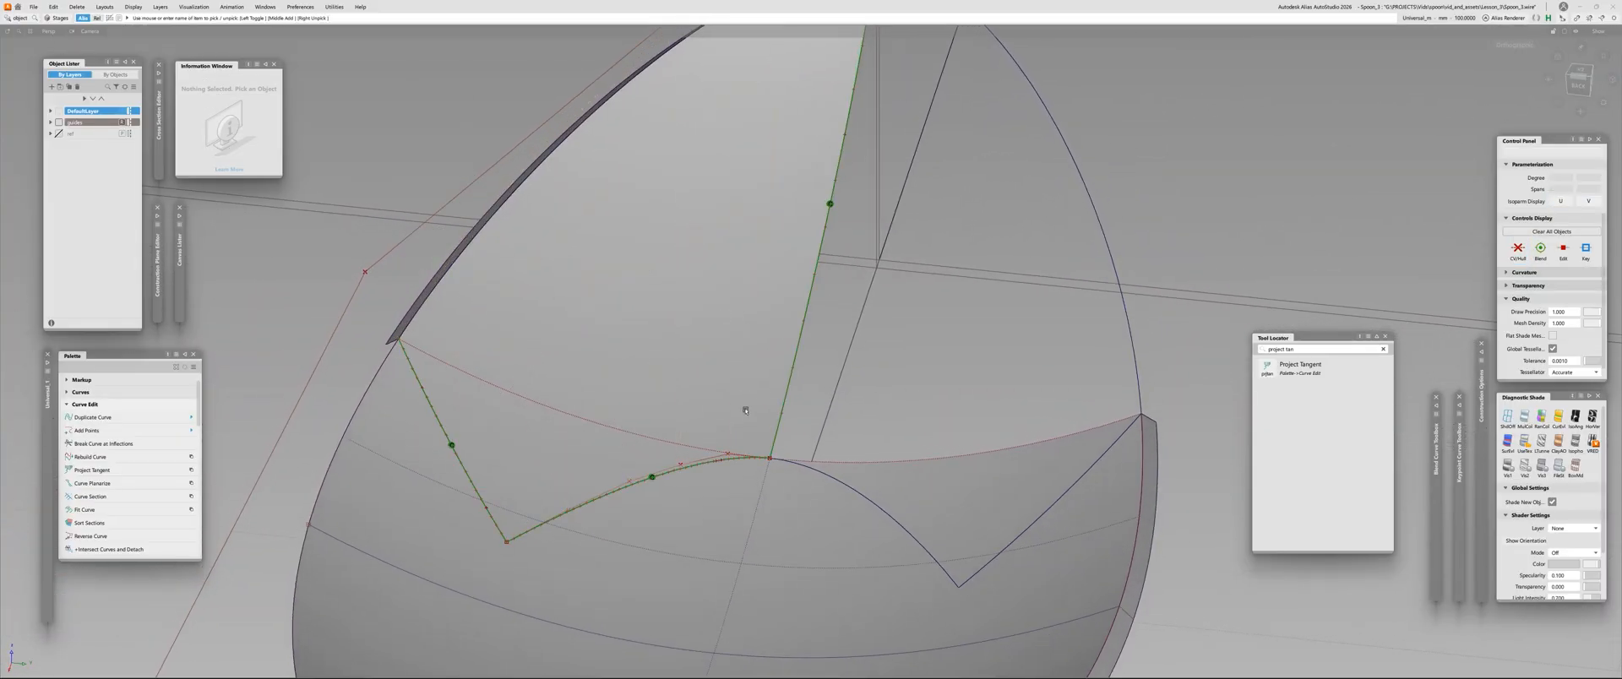
Shade the outdated mirrored half of the spoon tip, and delete it
right_click_drag(795, 273, 760, 258, "alt+shift")
left_click_drag(760, 258, 749, 253, "alt+shift")
left_click(892, 294)
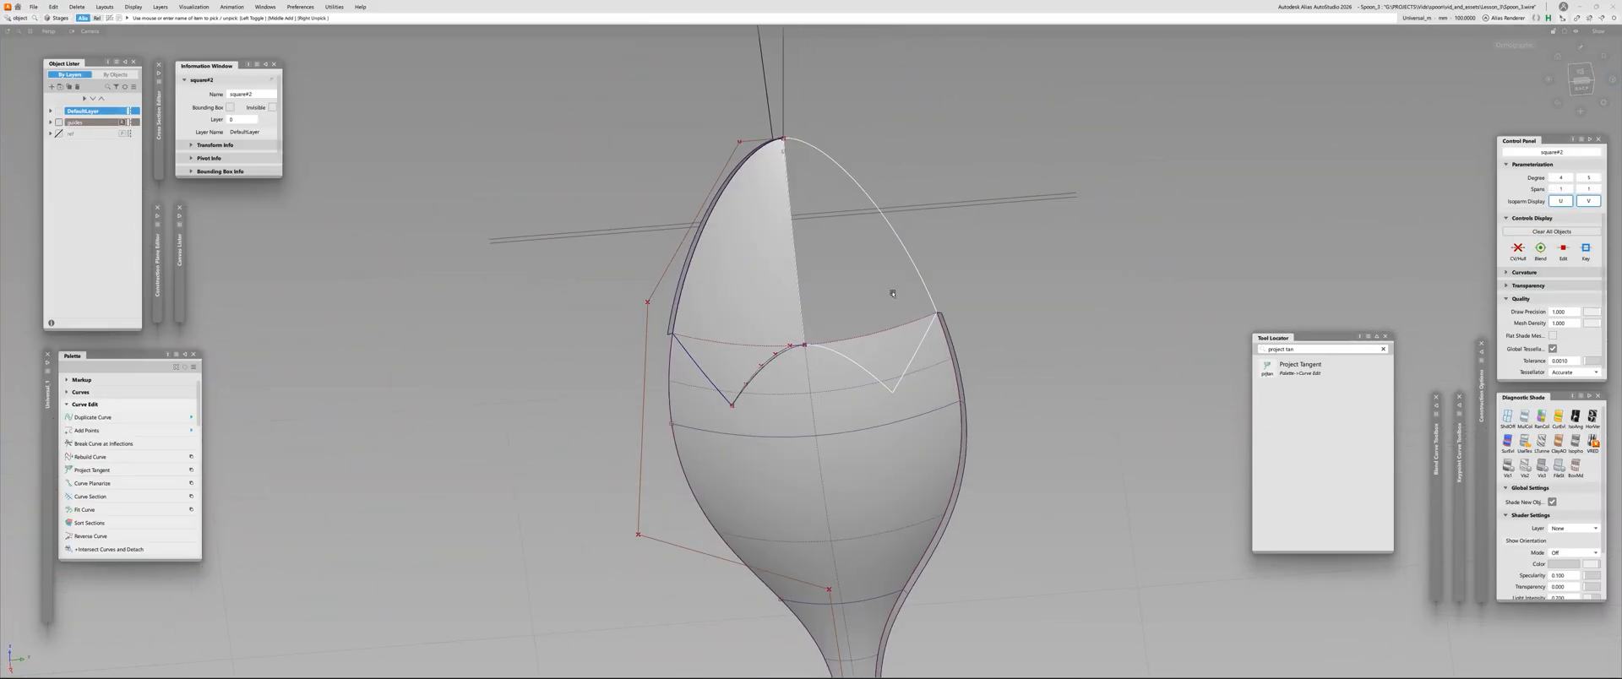
left_click(892, 294)
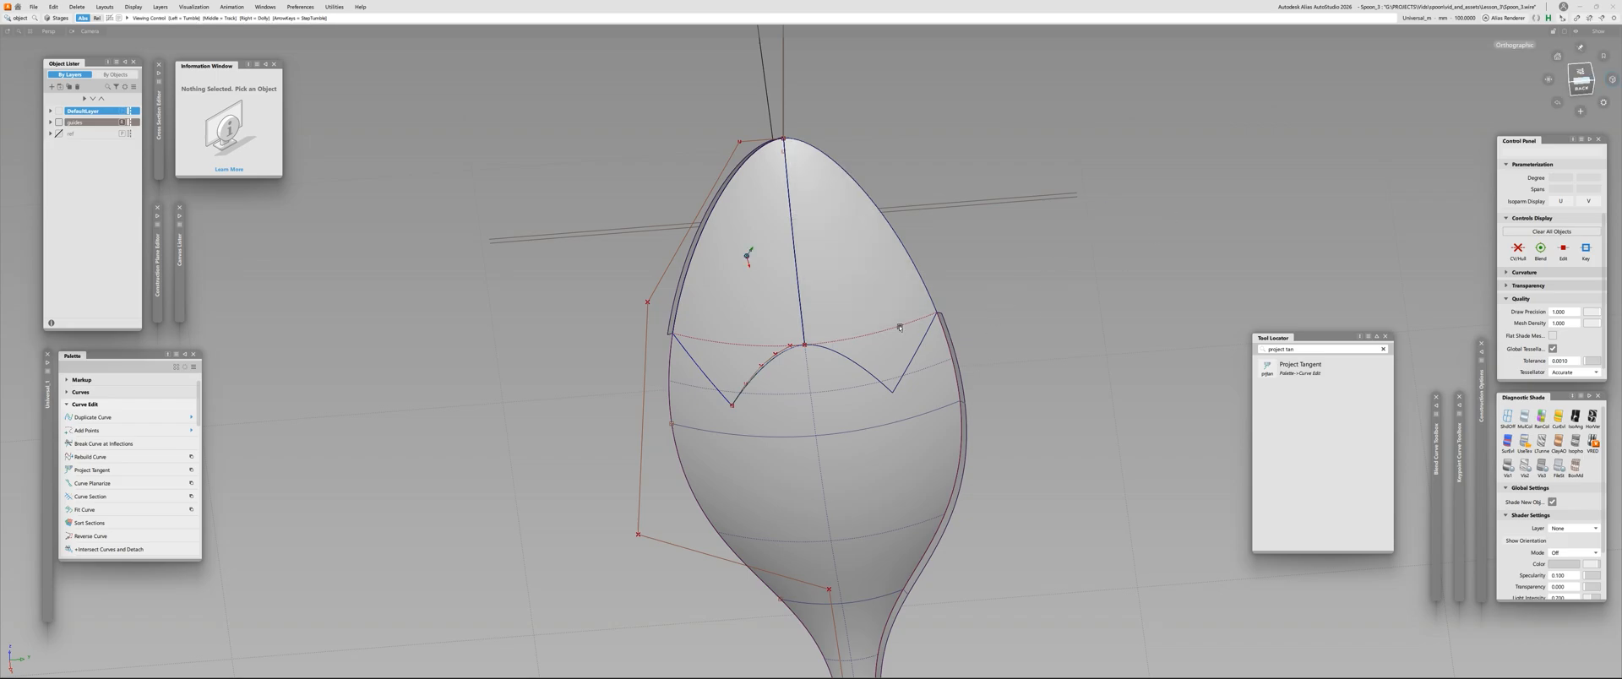
right_click_drag(749, 253, 843, 261, "alt+shift")
left_click(839, 262)
key("Delete")
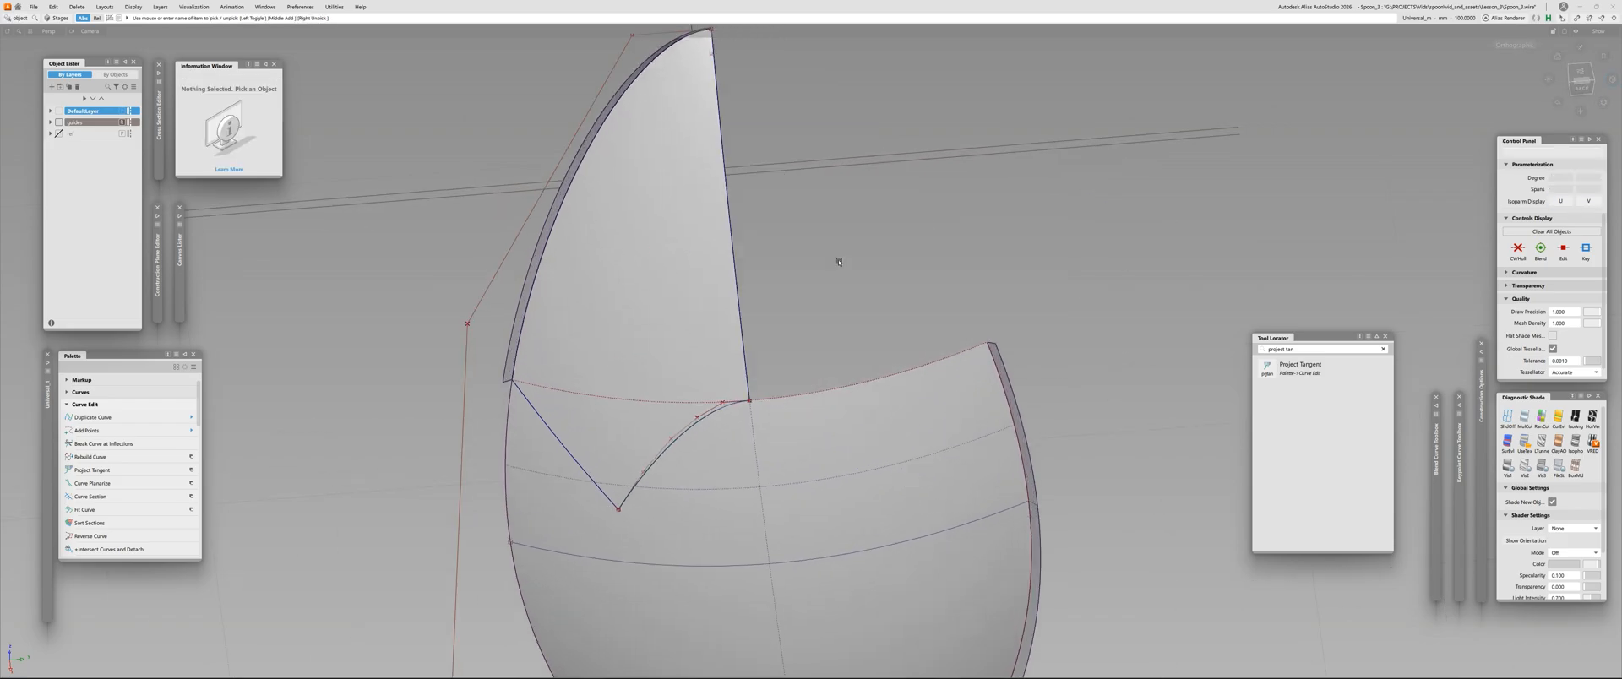
Mirror duplicate the adjusted tip surface across the spoon's centreline
left_click(643, 270)
middle_click_drag(643, 270, 601, 297, "ctrl+shift")
left_click_drag(601, 297, 602, 287, "ctrl+shift")
left_click_drag(602, 287, 652, 240, "alt+shift")
right_click_drag(652, 240, 729, 249, "ctrl+shift")
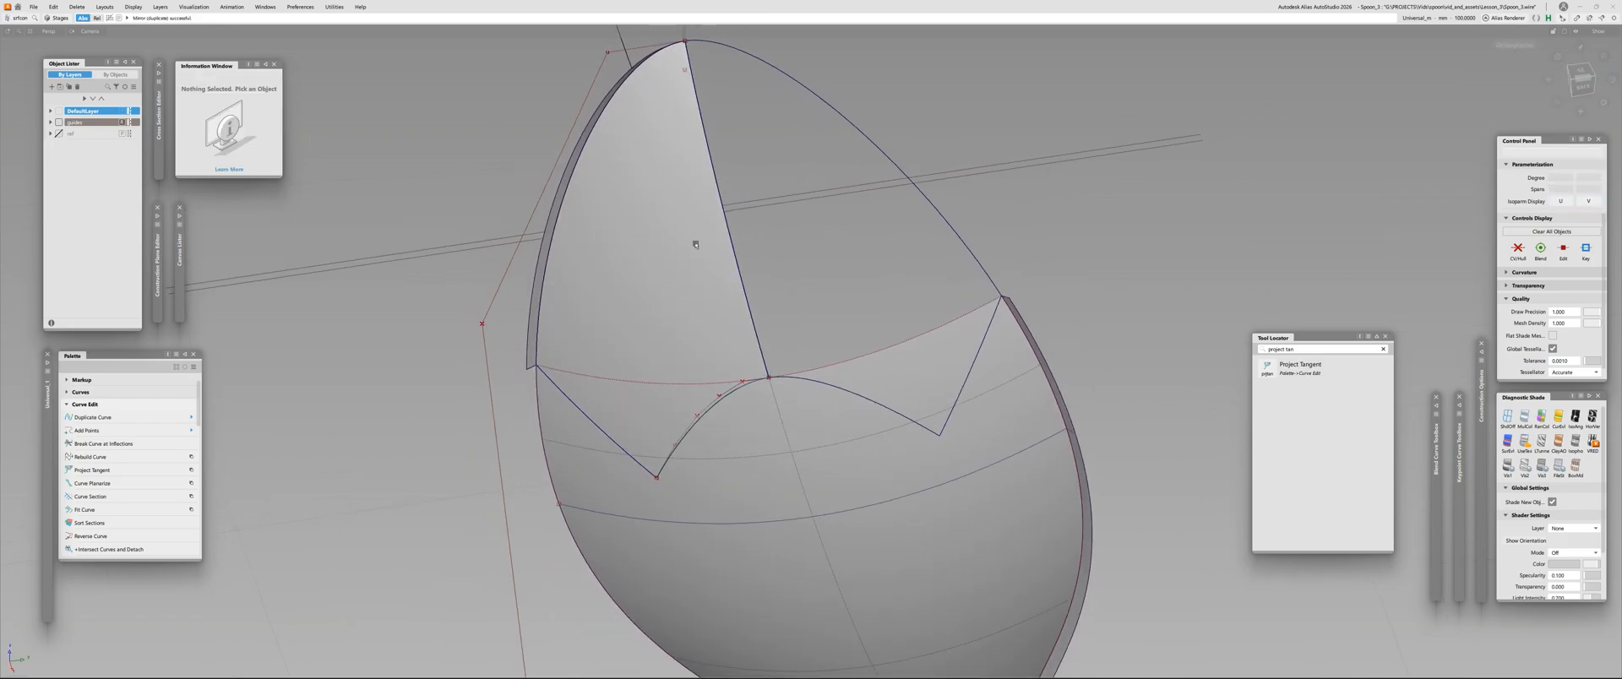
Check surface continuity along the centreline seam between the two tip halves
left_click(729, 238)
left_click_drag(689, 194, 687, 173, "ctrl+shift")
middle_click_drag(847, 363, 814, 330, "alt+shift")
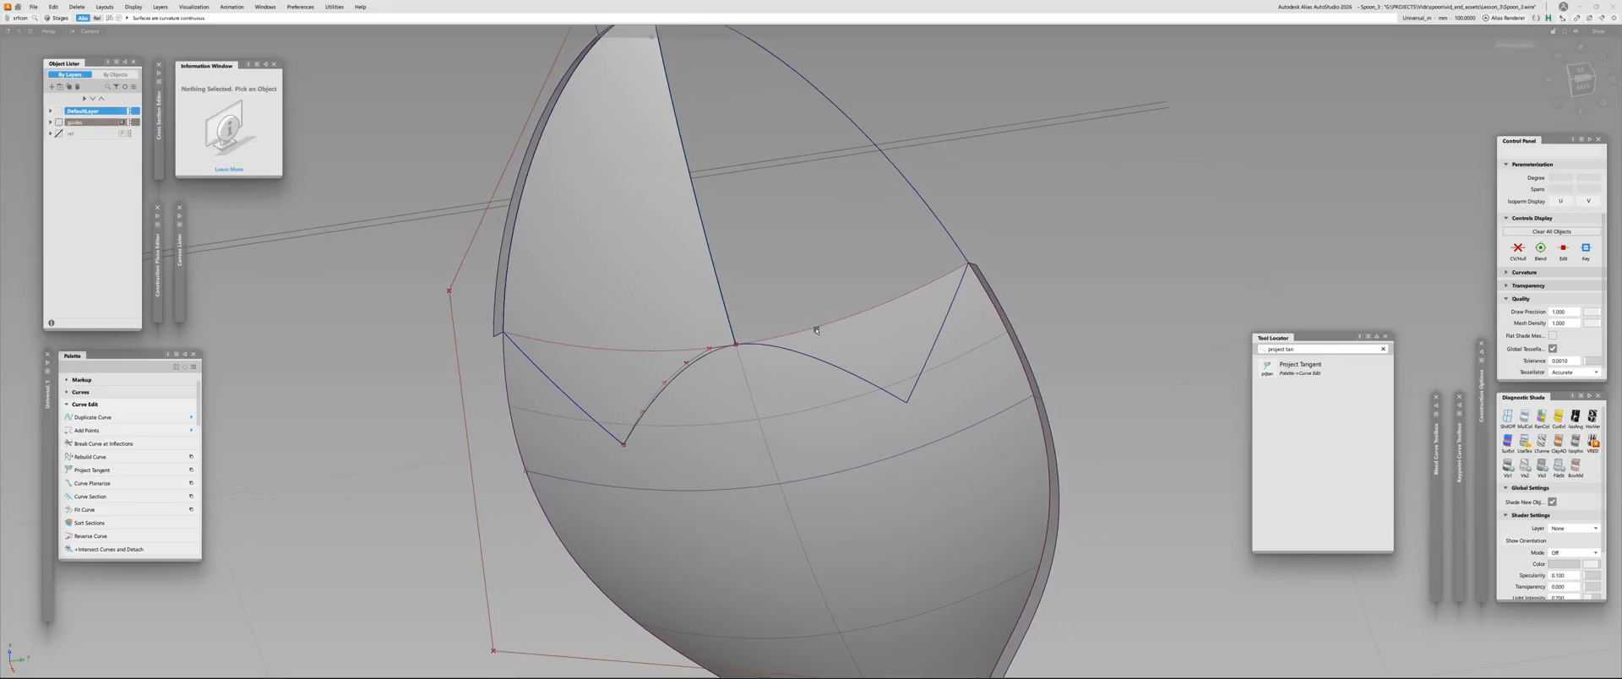
right_click_drag(814, 330, 622, 367, "ctrl+shift")
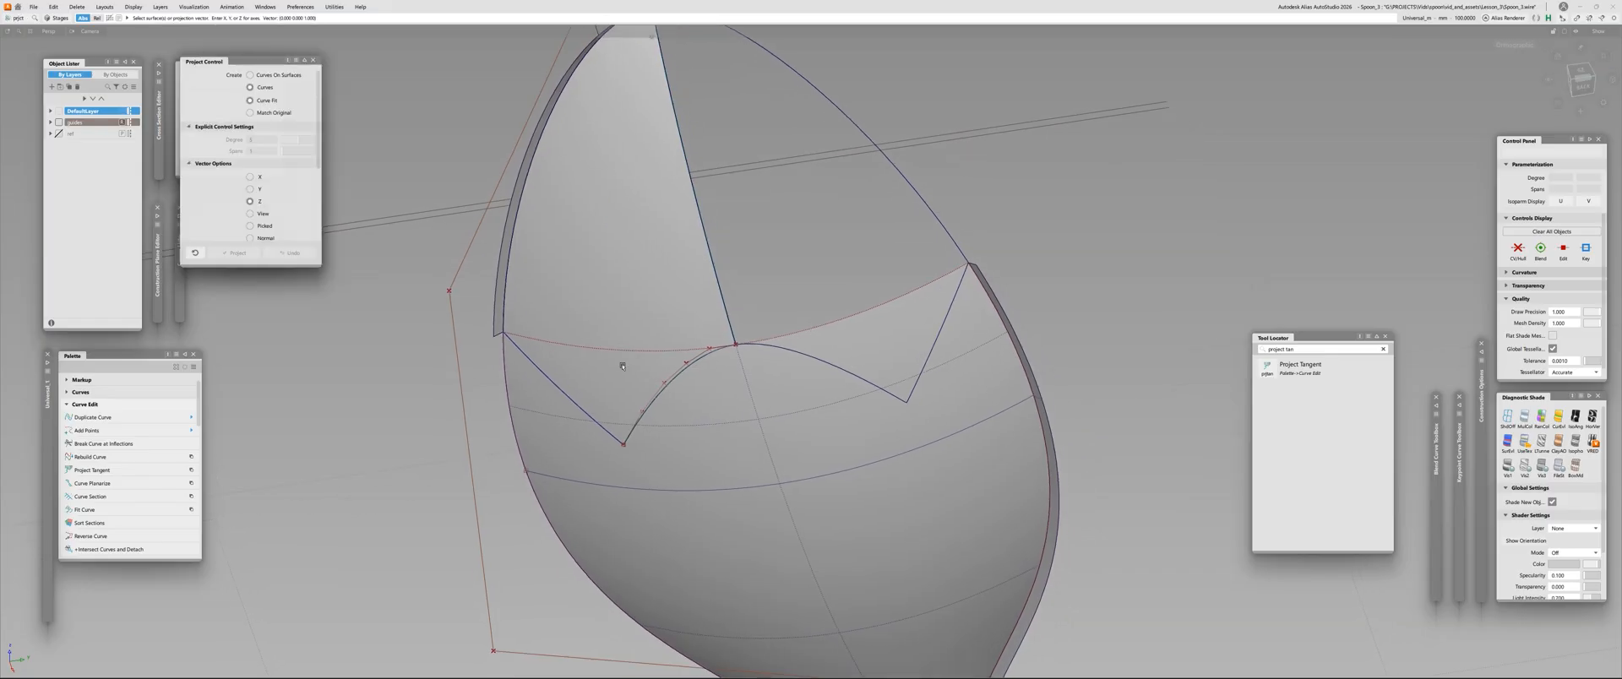
Set the Project tool to create curves on surfaces, and briefly isolate the skin to inspect its existing projected curves
left_click(278, 76)
right_click_drag(871, 407, 853, 439, "alt+shift")
mouse_move(853, 439)
left_mouse_down("ctrl+shift")
mouse_move(851, 466)
mouse_move(849, 446)
left_mouse_up("ctrl+shift")
left_click(850, 467)
key("alt+h")
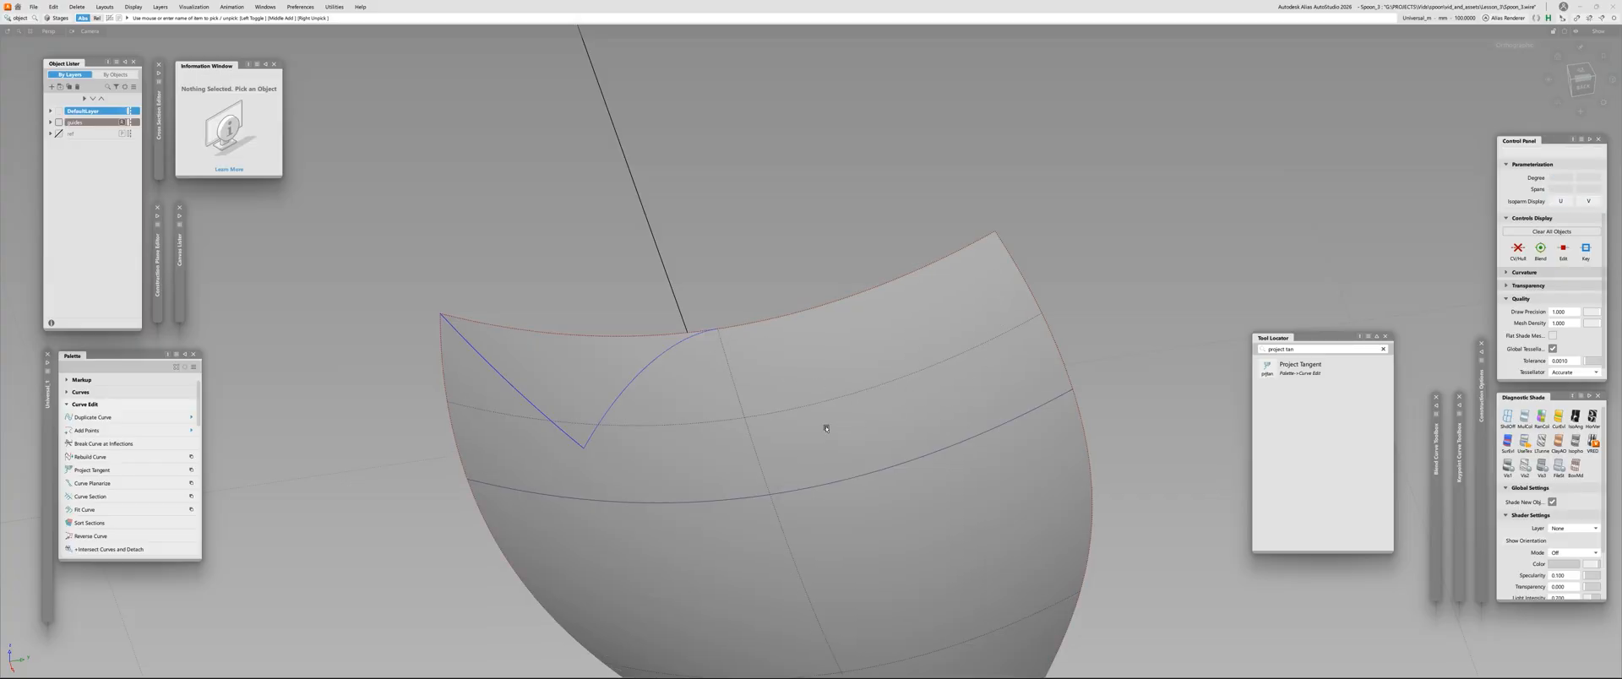
key("alt+v")
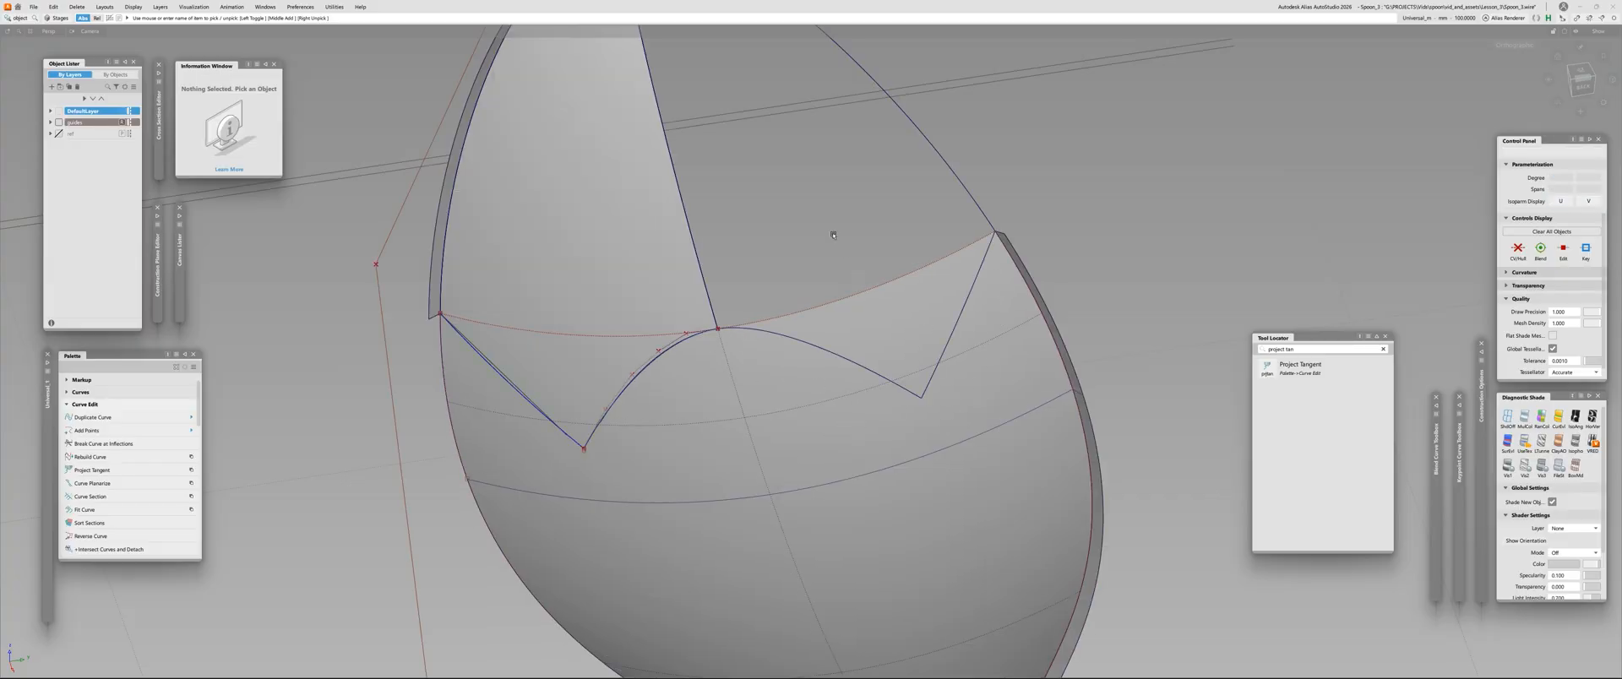
Turn on shading for the new mirrored tip half
left_click(746, 325)
key("ctrl+5")
left_click(1025, 220)
left_click(749, 325)
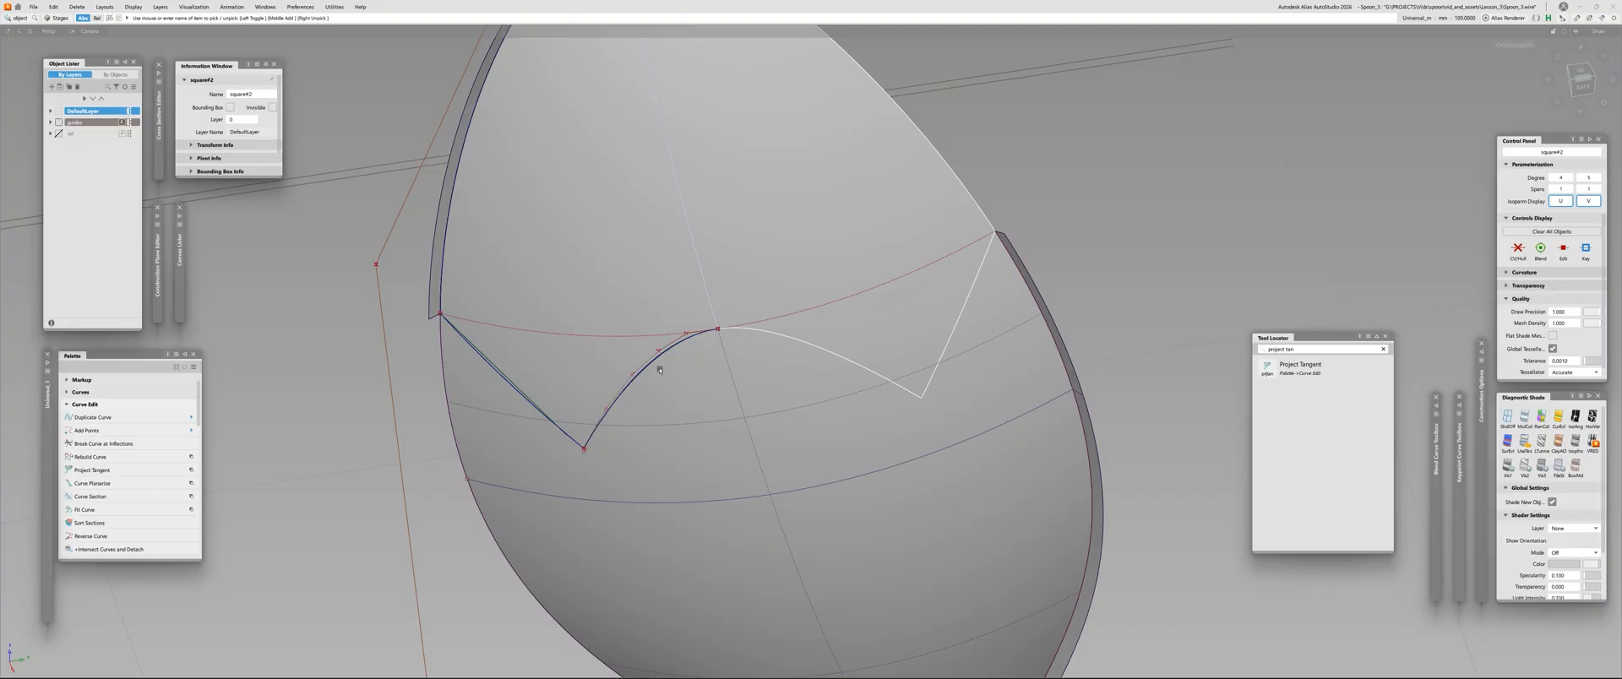
left_click(803, 427)
Project the mirrored tip half's lower edges onto the spoon skin along Z as curves on surface
key("alt+p")
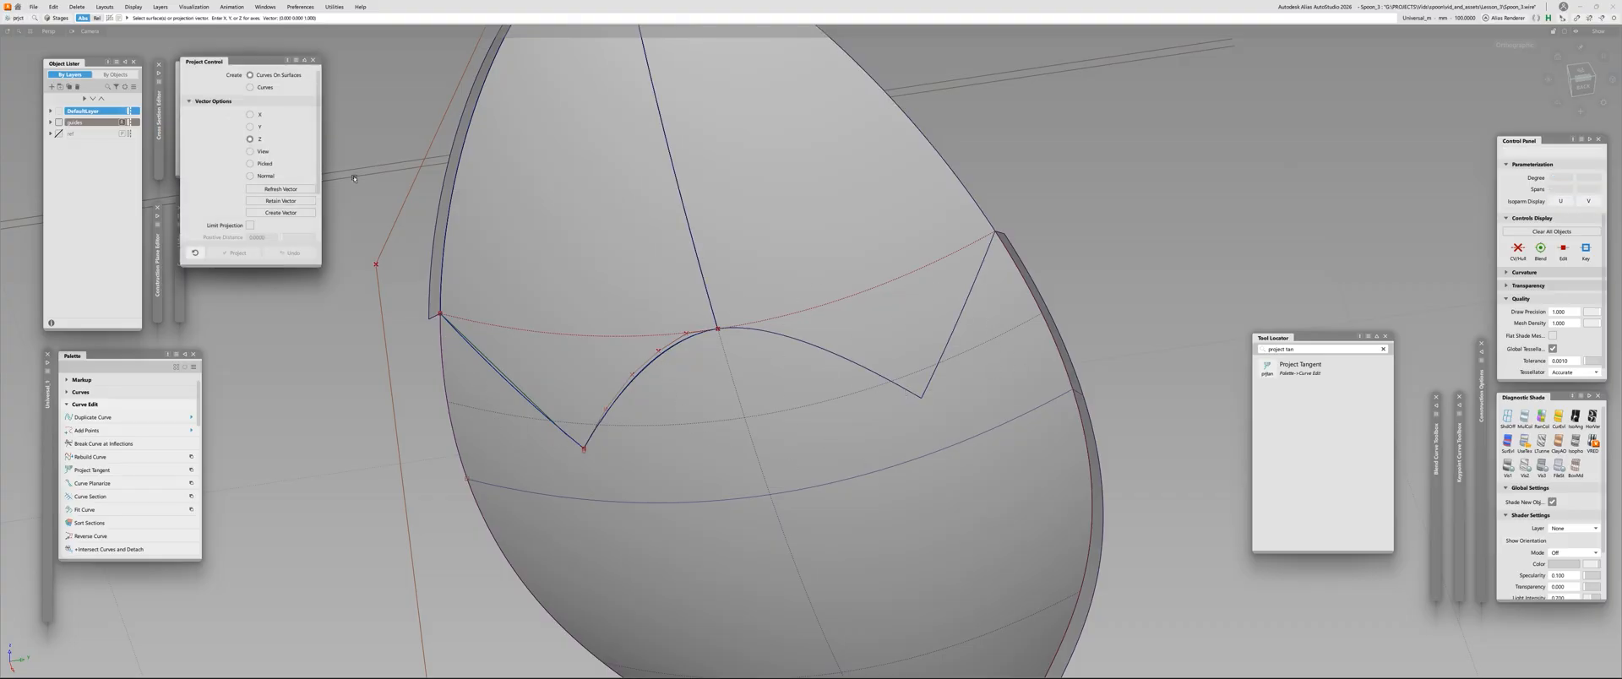
left_click(872, 406)
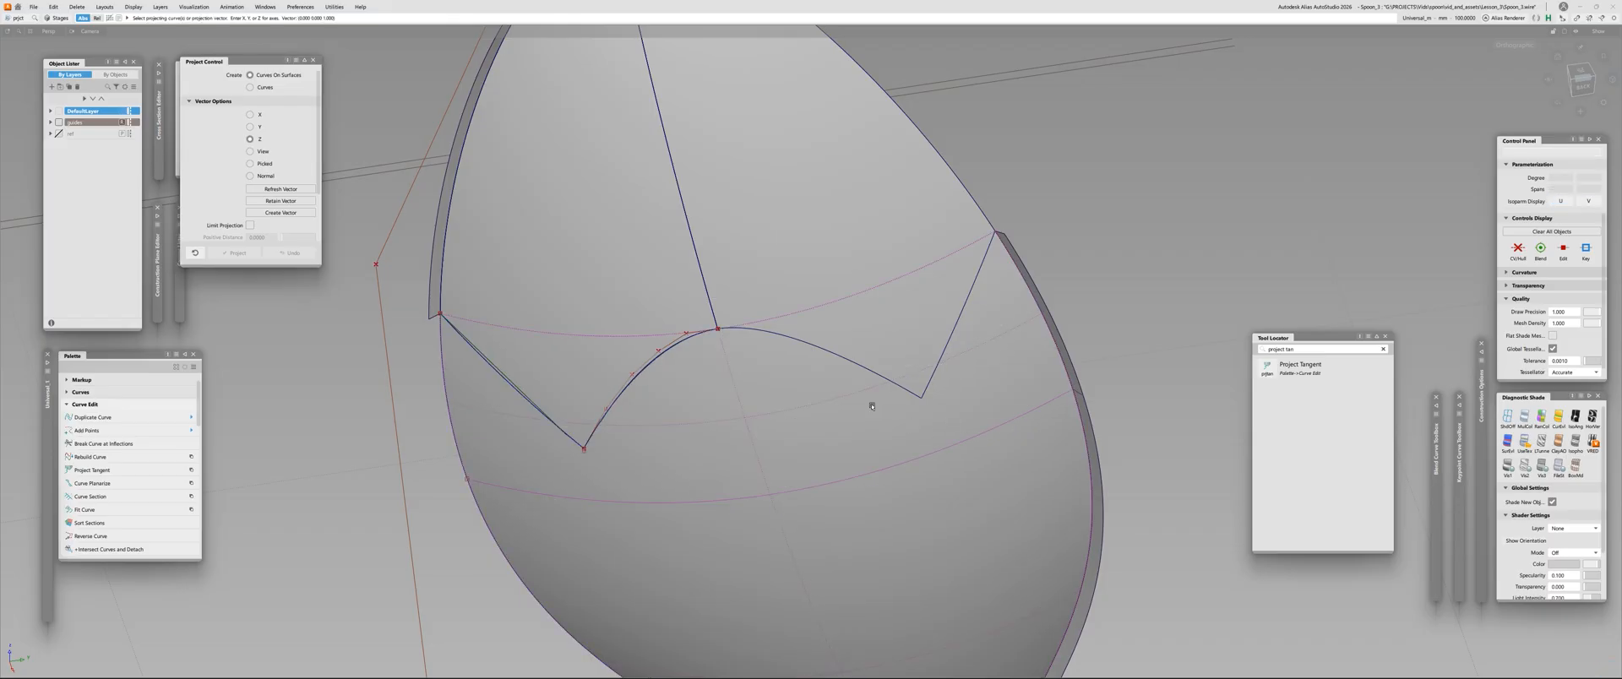
left_click(862, 366)
left_click(941, 359)
key("space")
left_click_drag(832, 418, 858, 380, "alt+shift")
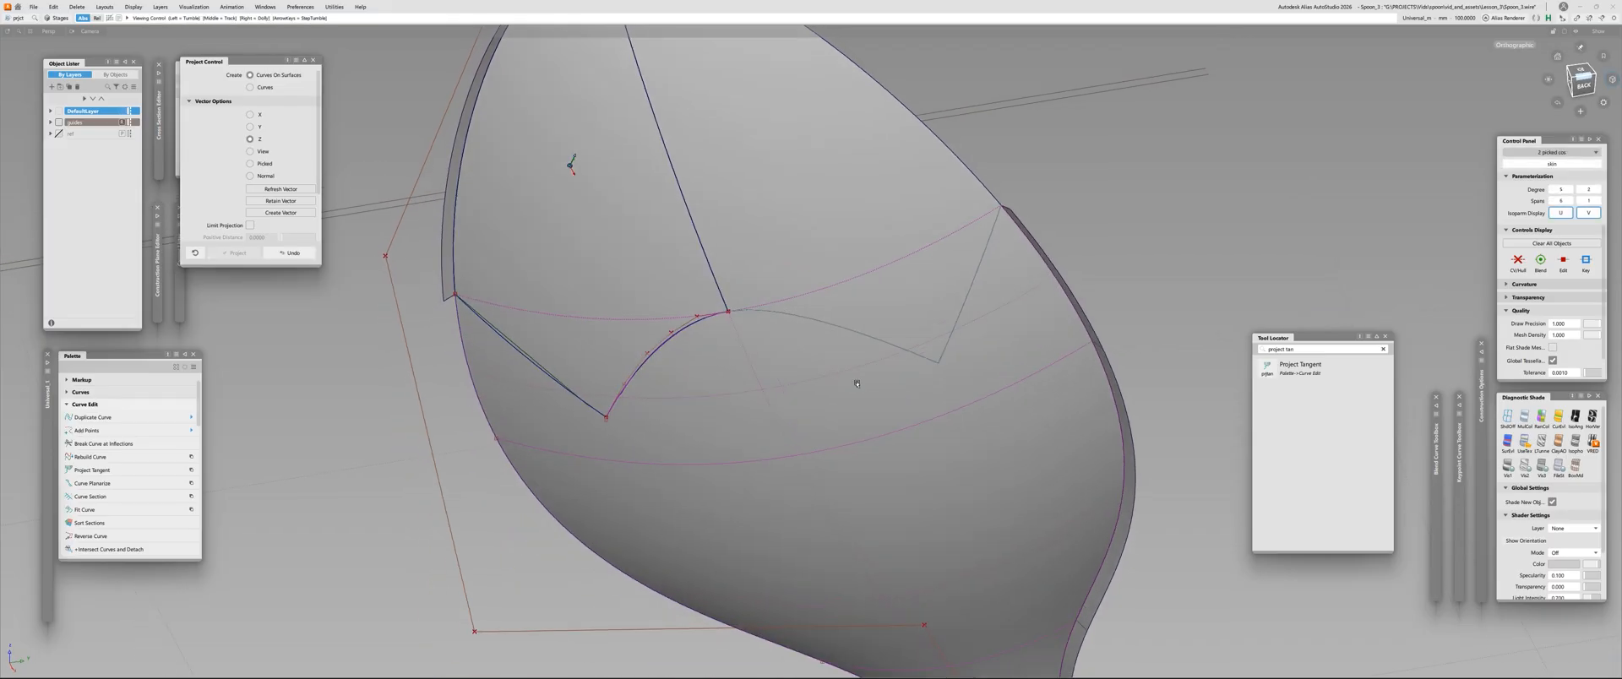
Check surface continuity between the mirrored tip half's curved and outer lower edges and the skin
key("alt+c")
left_click(897, 342)
left_click(960, 308)
left_click(803, 337)
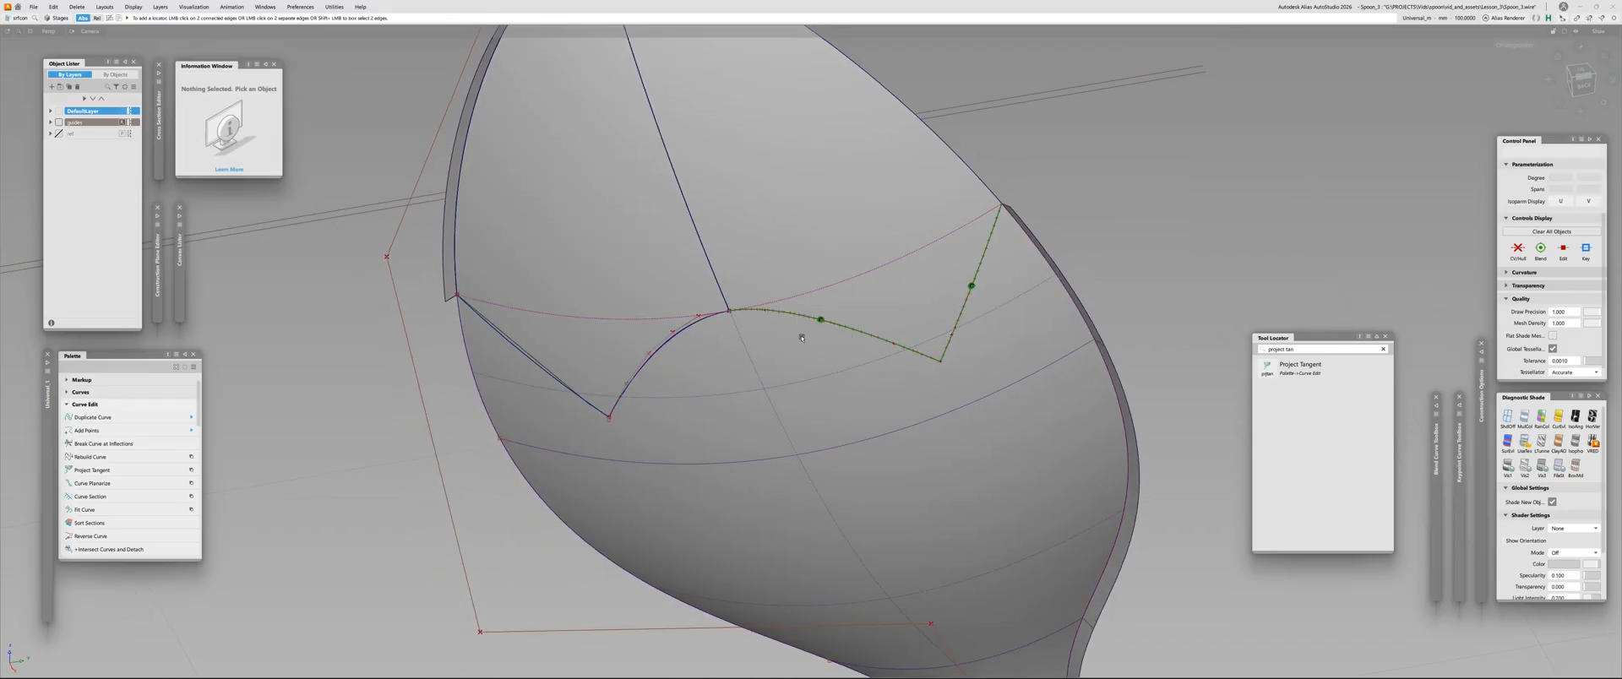
right_click_drag(835, 321, 797, 400, "alt+shift")
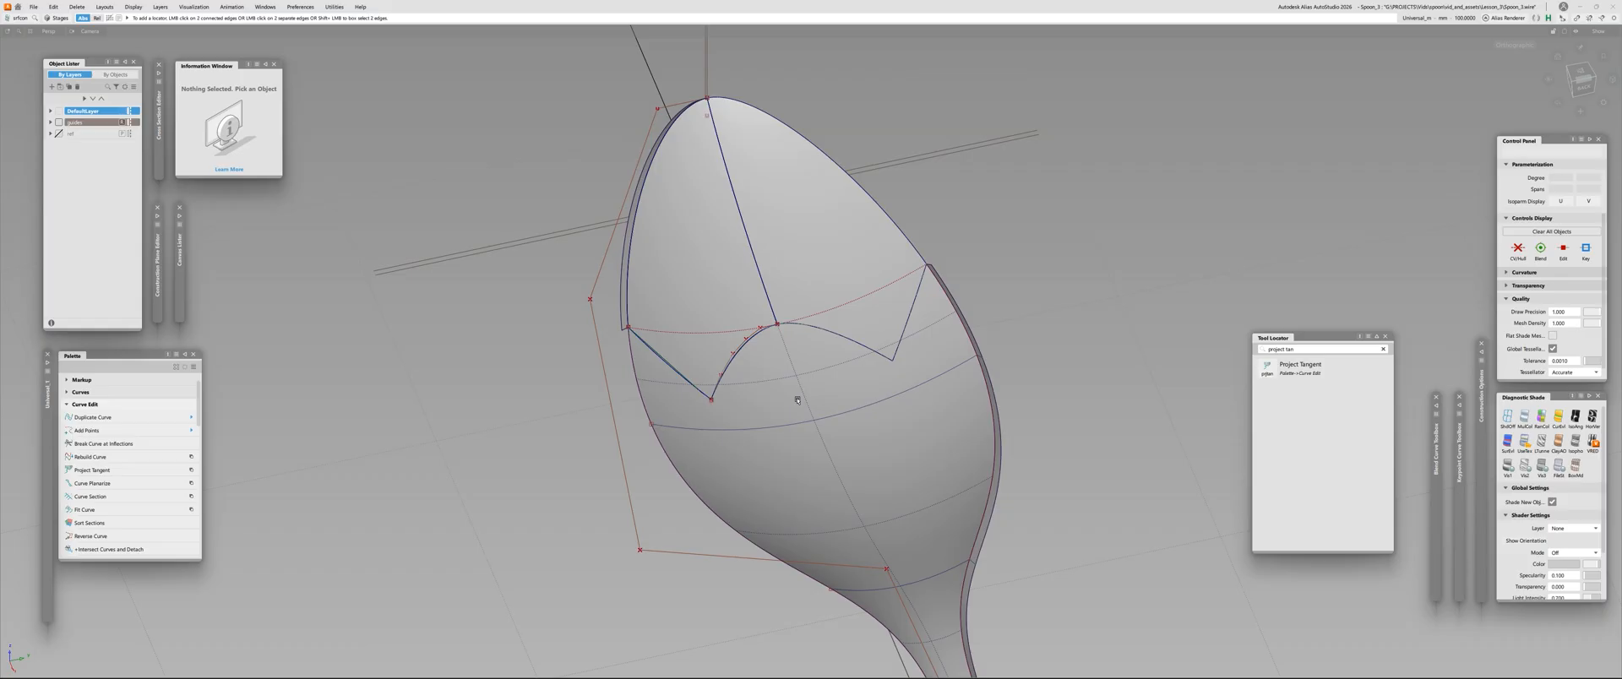
Isolate the spoon skin, trim it along the projected curves to keep the main body, and show all hidden geometry again
left_click(838, 407)
key("alt+h")
left_click_drag(840, 407, 760, 369, "ctrl+shift")
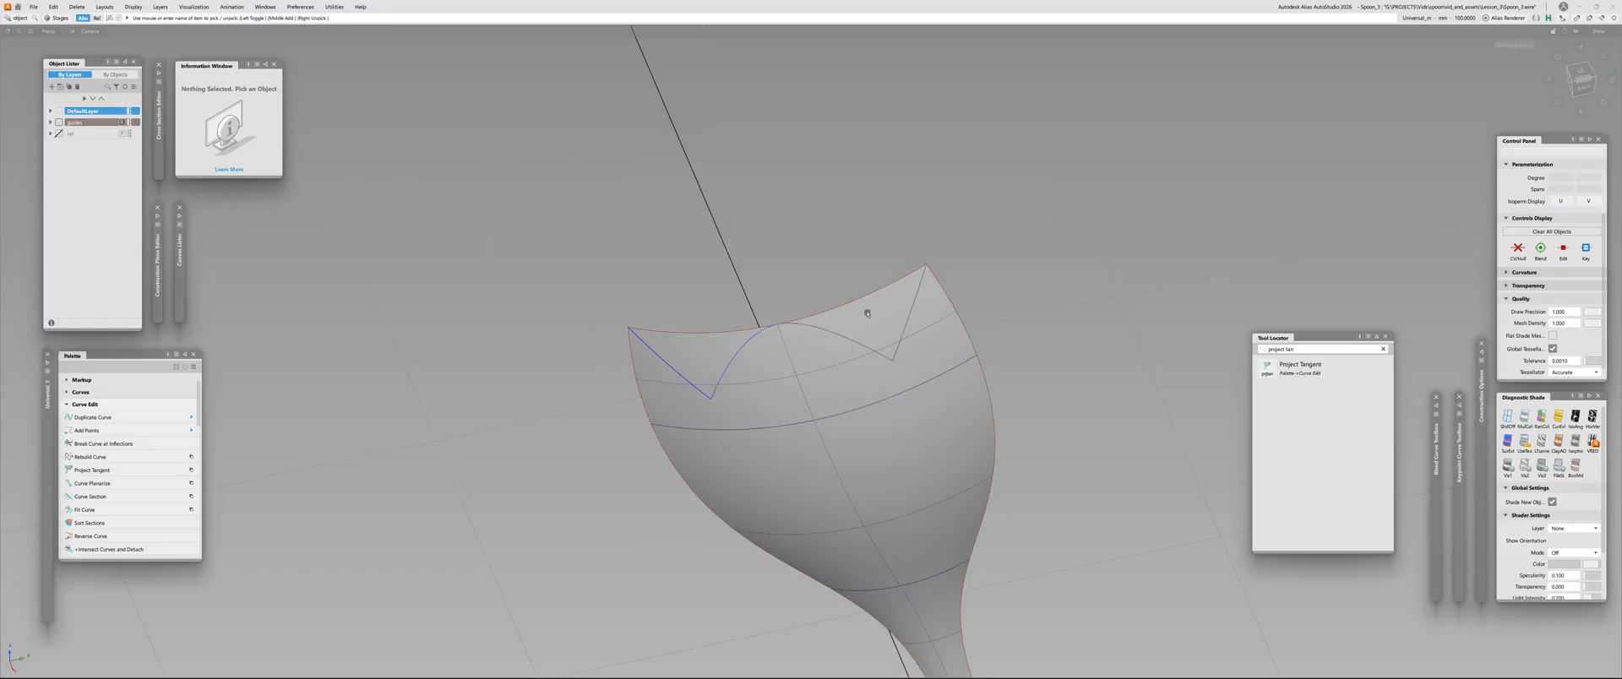
key("ctrl+t")
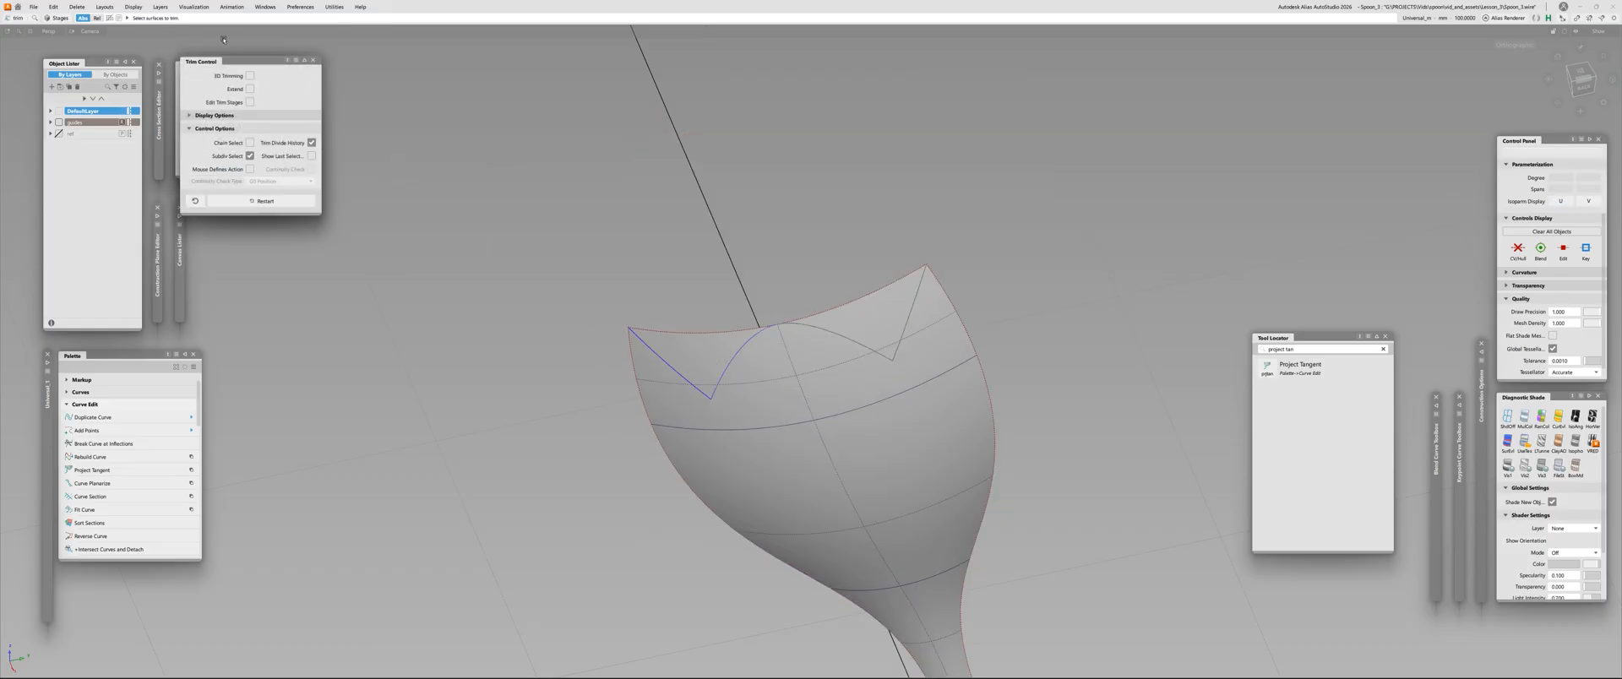
left_click(815, 388)
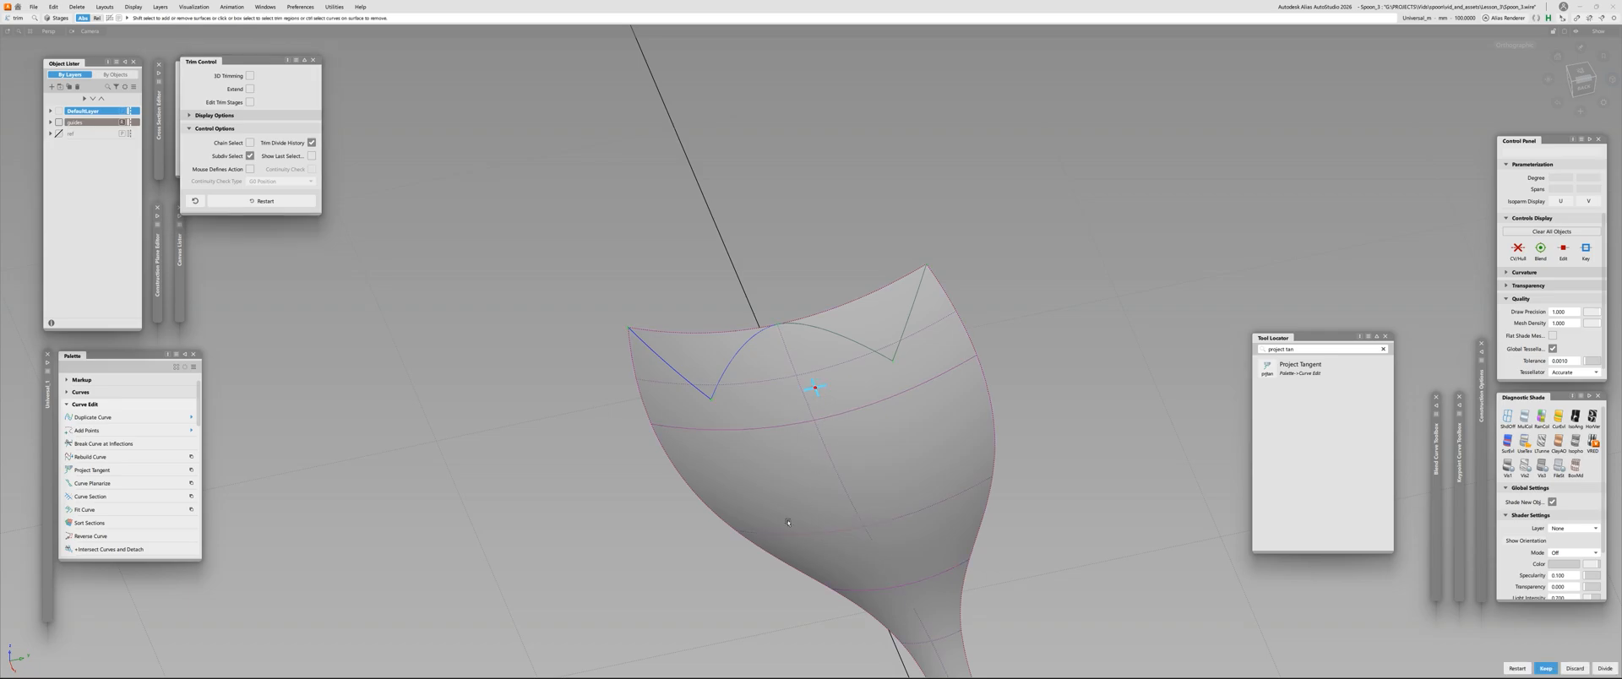
left_click_drag(787, 522, 768, 462, "alt+shift")
key("alt+v")
left_click_drag(692, 236, 727, 273, "alt+shift")
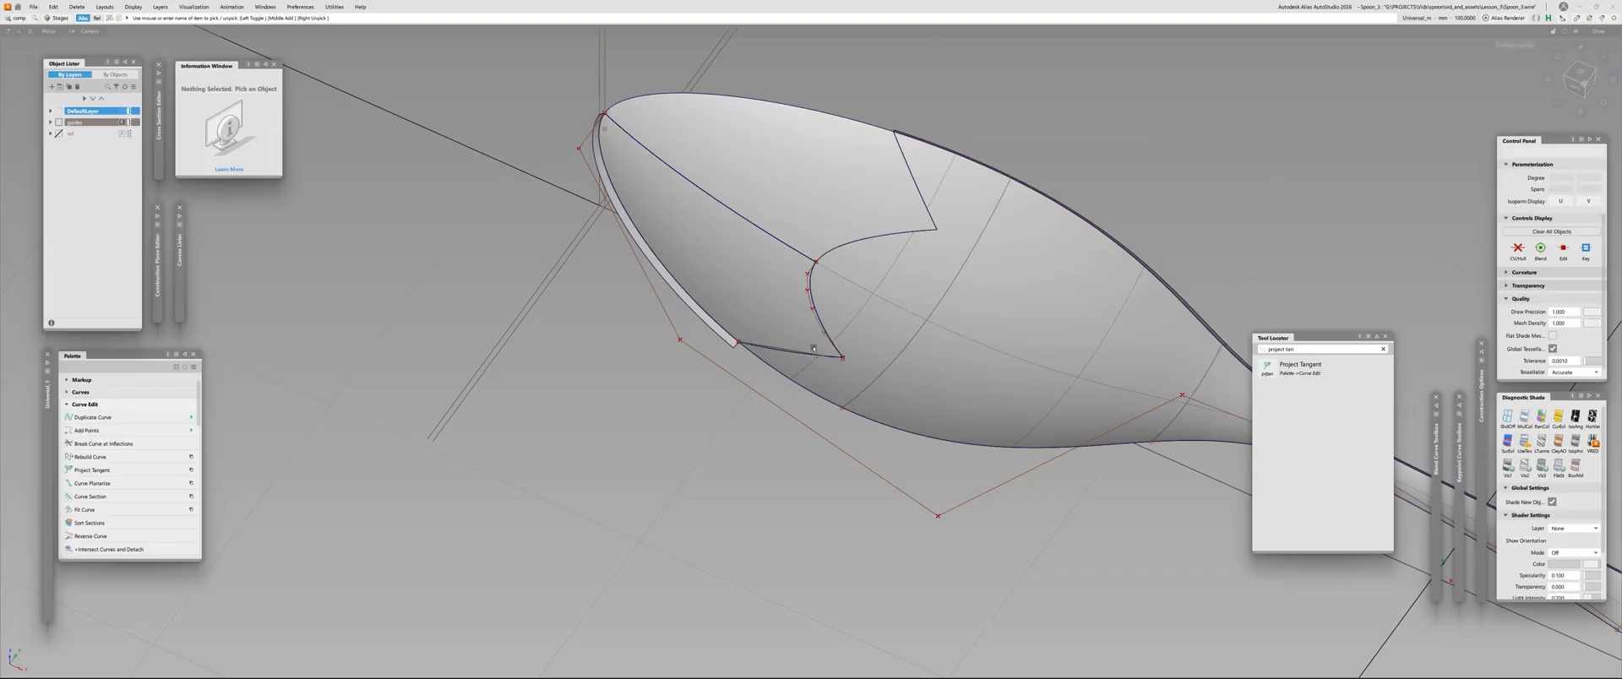
Pick the construction curves around the tip joint, and switch off the display of the model's curves and edges
left_click_drag(869, 387, 871, 388)
left_click(744, 298)
key("ctrl+a")
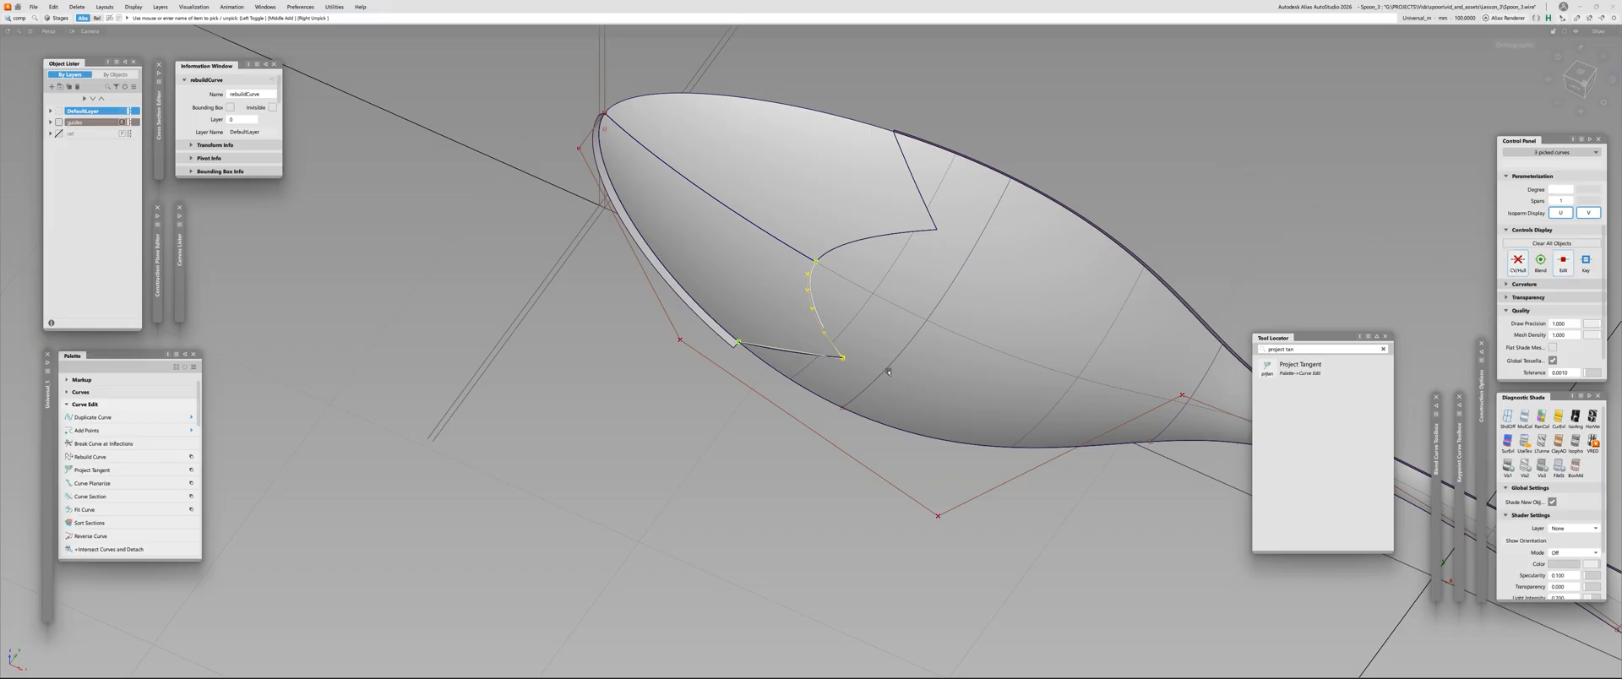
left_click(888, 372)
left_click_drag(889, 371, 949, 350, "alt+shift")
right_click_drag(949, 351, 803, 356, "alt+shift")
mouse_move(803, 356)
left_mouse_down("alt+shift")
mouse_move(805, 334)
mouse_move(761, 376)
mouse_move(761, 361)
mouse_move(807, 475)
mouse_move(967, 230)
mouse_move(966, 440)
left_mouse_up("alt+shift")
key("alt+m")
Examine the plain shaded spoon tip and its seams from several angles
right_click_drag(966, 440, 757, 242, "alt+shift")
left_click_drag(757, 243, 634, 335, "alt+shift")
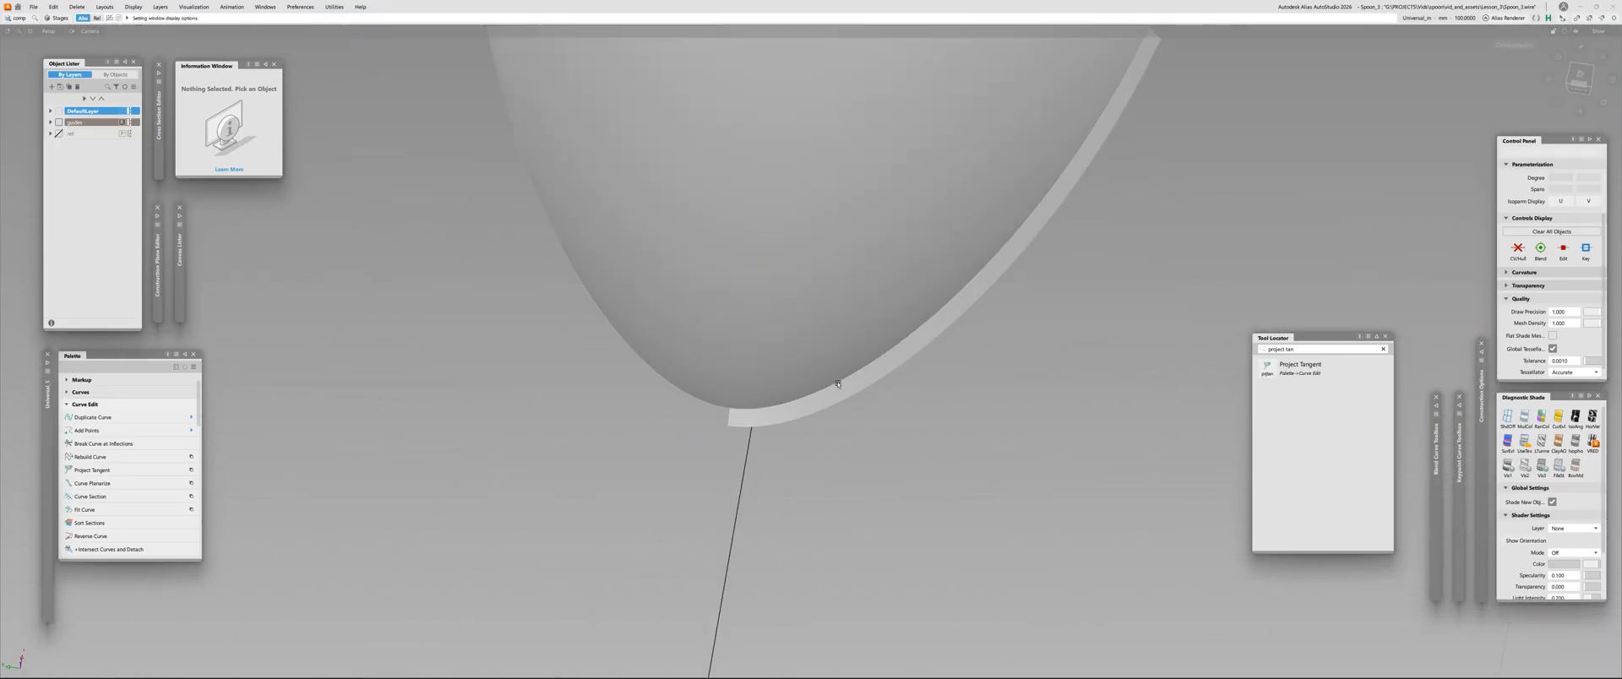
left_click_drag(925, 406, 670, 376, "alt+shift")
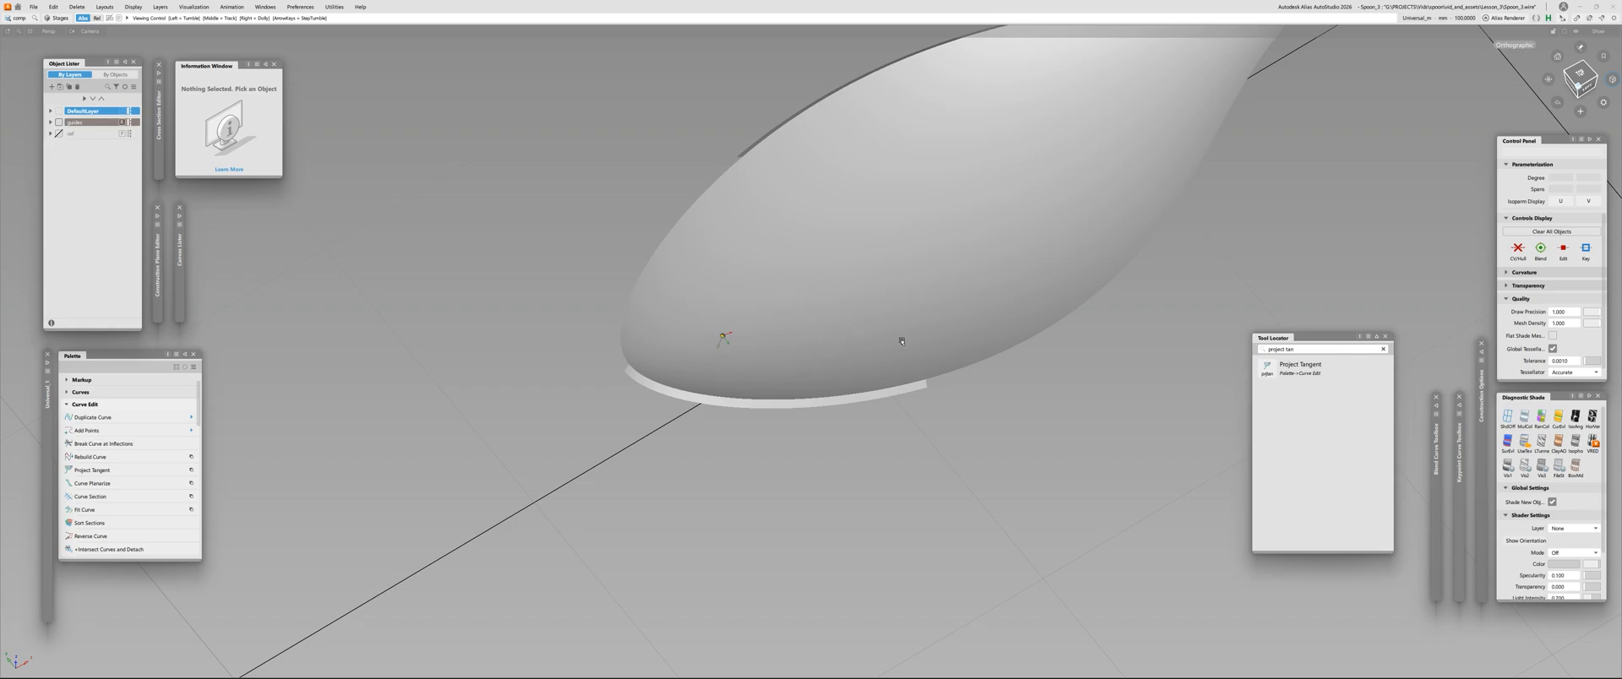
left_click_drag(977, 312, 922, 280, "alt+shift")
left_click_drag(985, 377, 895, 327, "alt+shift")
Apply black-and-white zebra diagnostic shading, and examine the stripes across the tip seams from the top and other angles
left_click(1593, 417)
left_click(1579, 81)
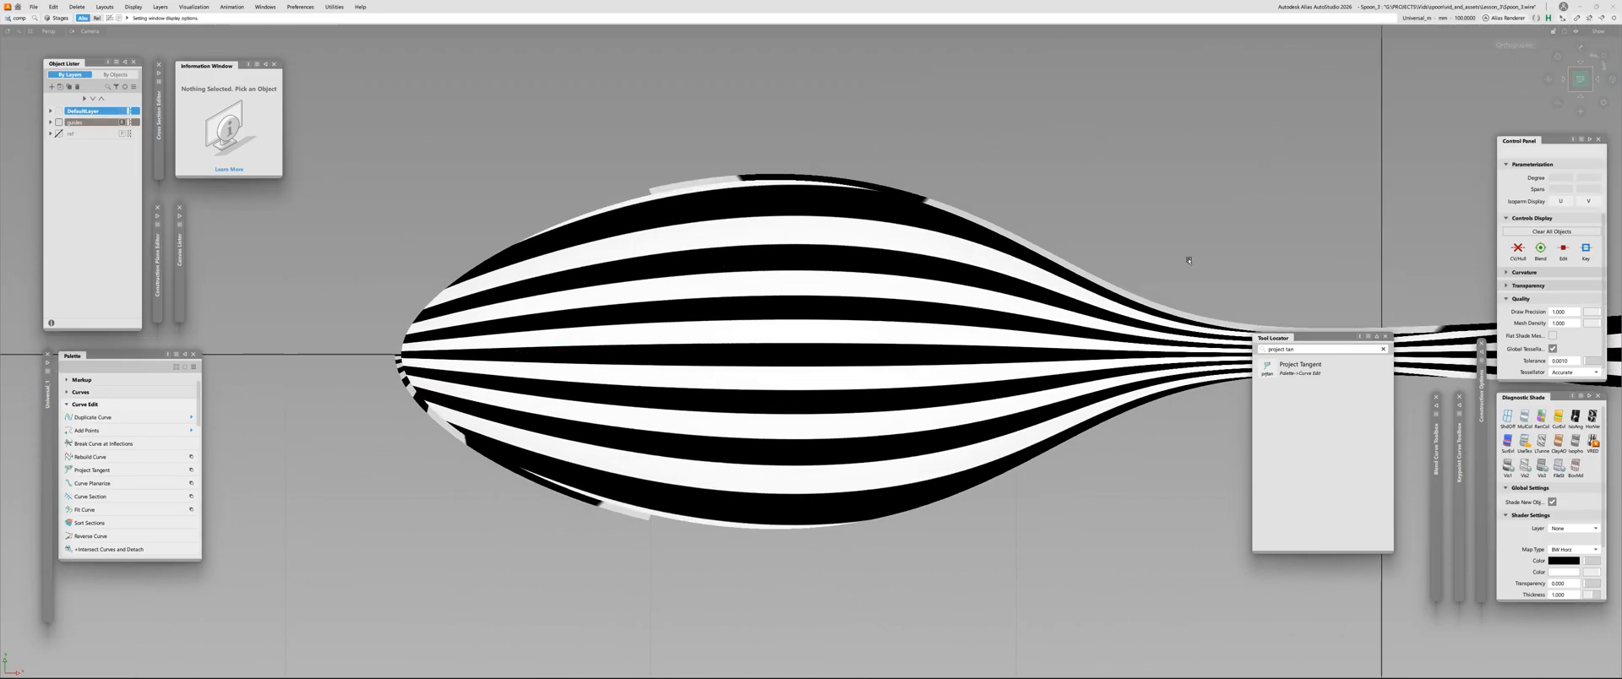
left_click_drag(921, 223, 730, 127, "alt+shift")
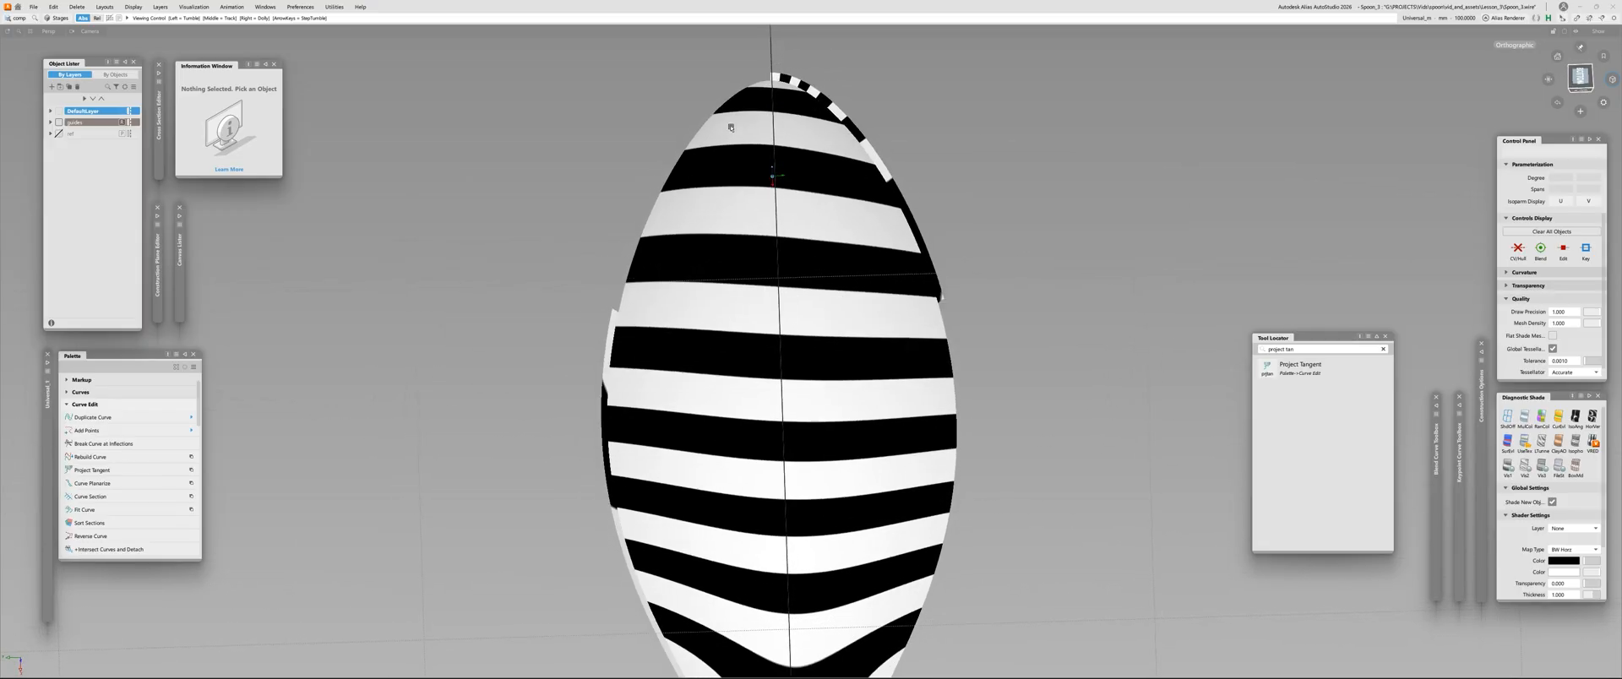
left_click_drag(779, 91, 369, 313, "alt+shift")
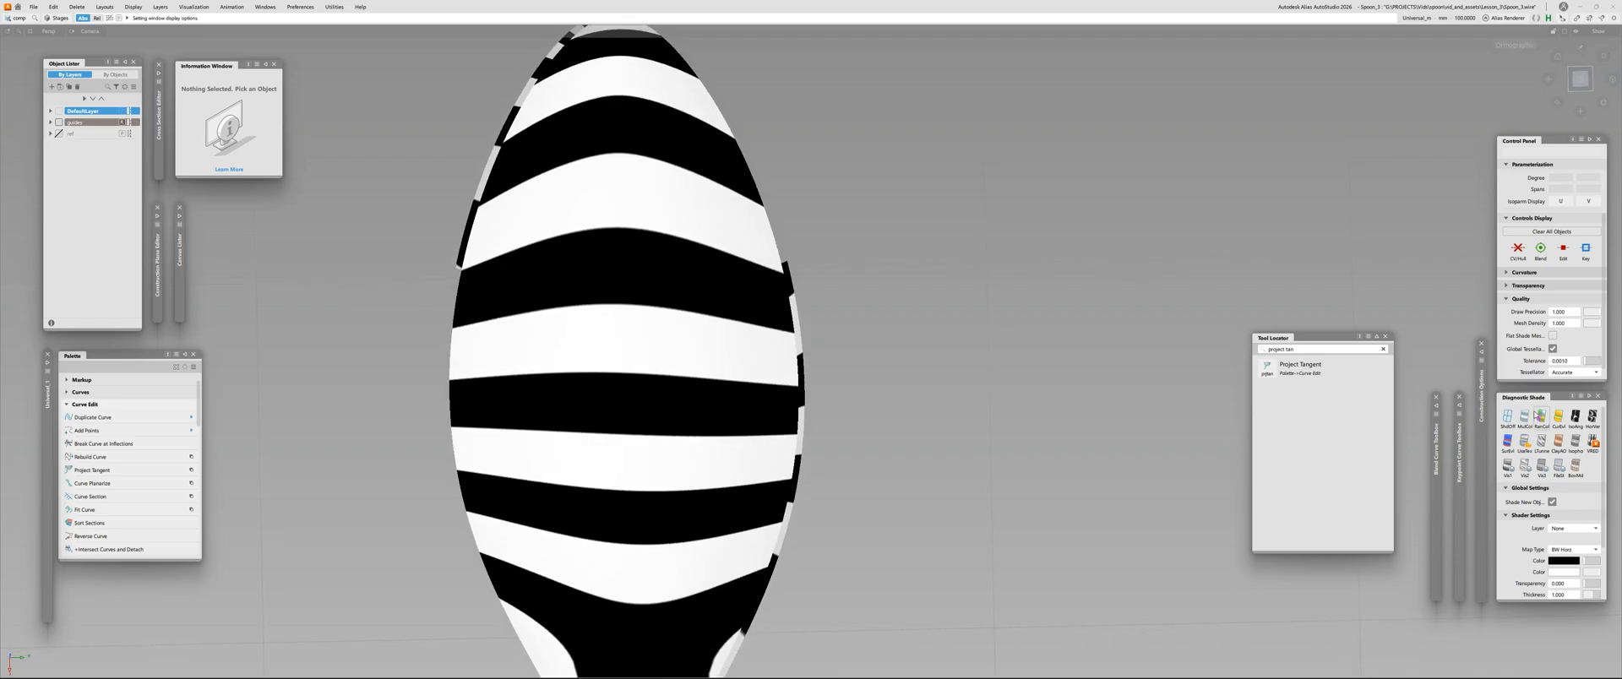
Inspect the spoon bowl in plain shading, and return to the zebra stripes to examine the tip joint again
left_click(1526, 416)
mouse_move(851, 351)
left_mouse_down("alt+shift")
mouse_move(1187, 290)
mouse_move(862, 194)
mouse_move(1422, 366)
left_mouse_up("alt+shift")
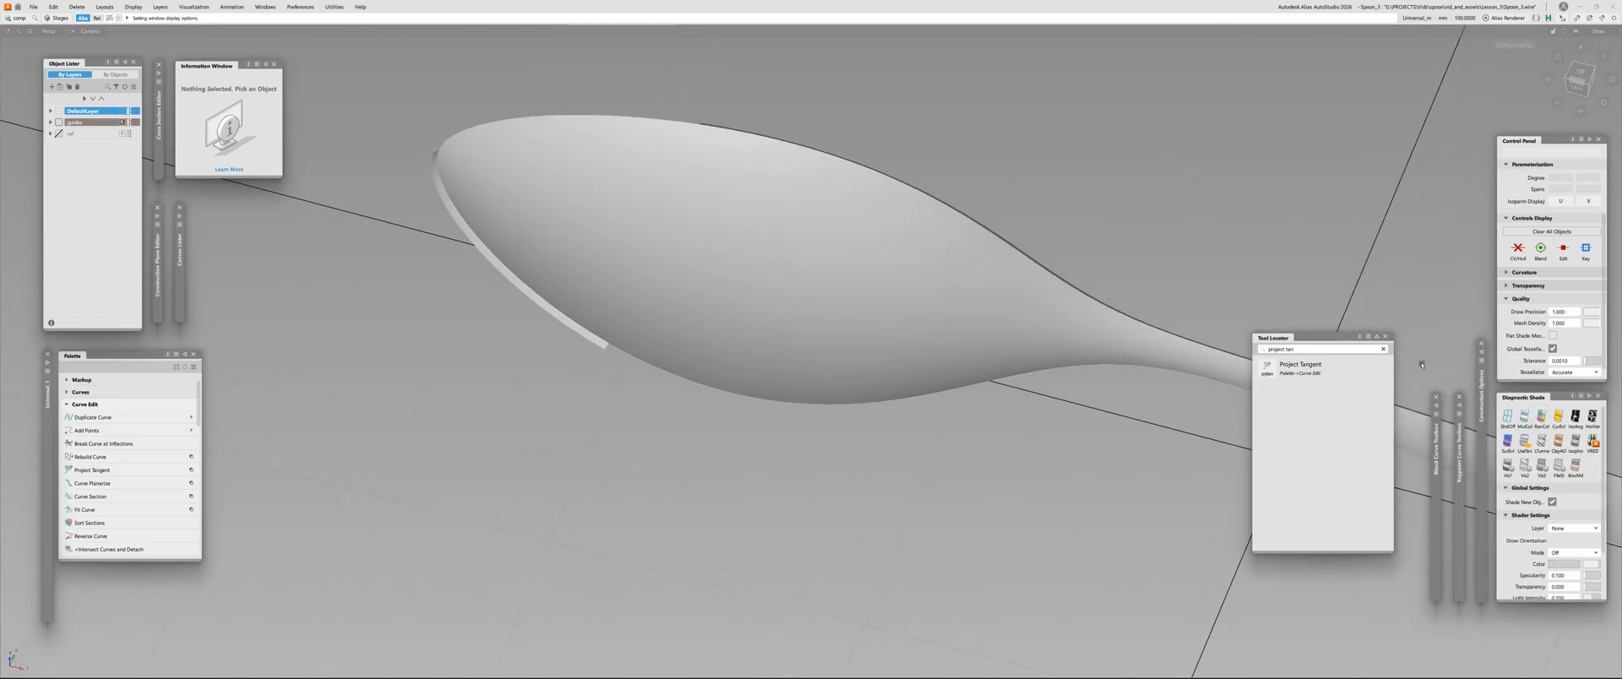
left_click(1592, 416)
left_click_drag(972, 319, 308, 429, "alt+shift")
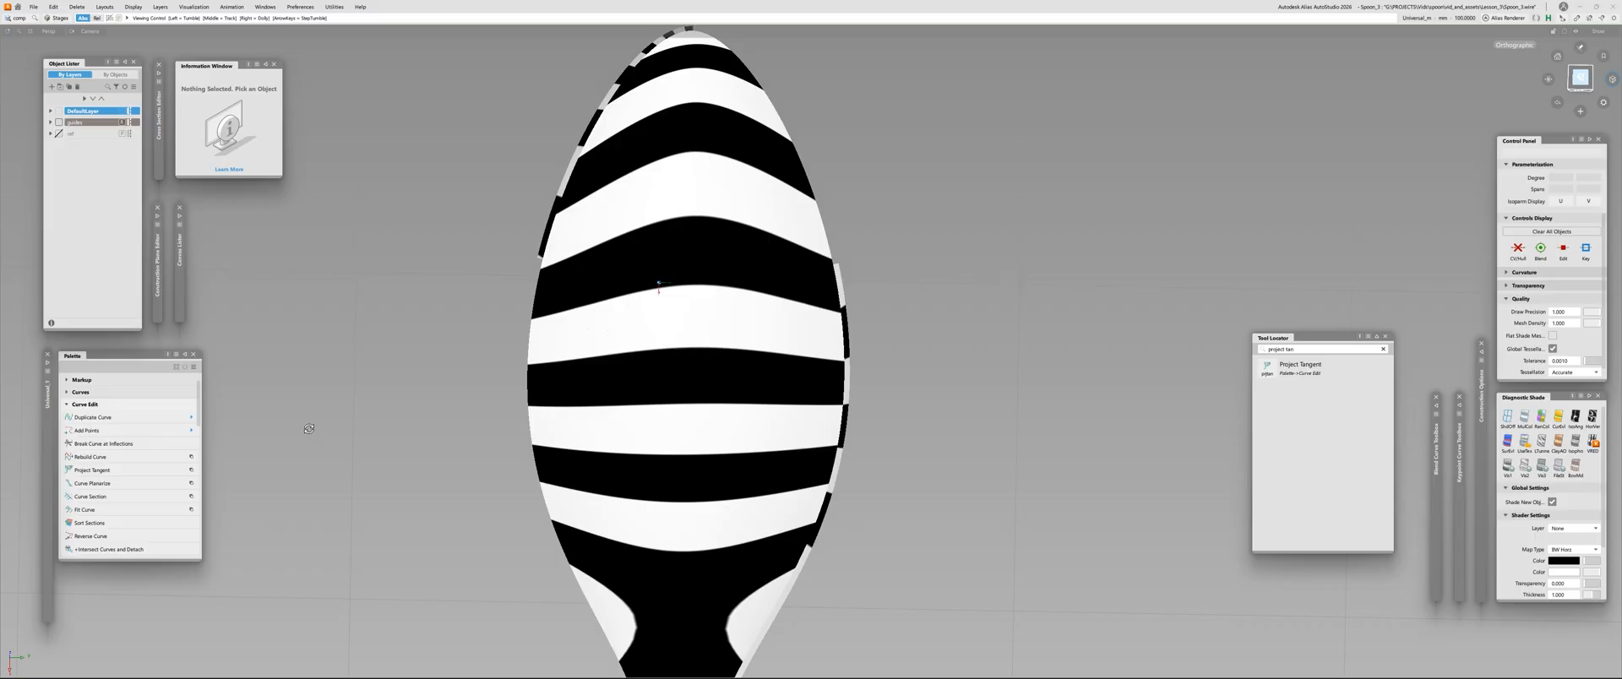
Examine the zebra stripes across the spoon bowl up close, and check the surface reflections with the Showroom diagnostic shading
left_click_drag(629, 295, 626, 280, "alt+shift")
right_click_drag(626, 279, 631, 319, "alt+shift")
left_click_drag(631, 319, 695, 333, "alt+shift")
right_click_drag(667, 282, 684, 252, "alt+shift")
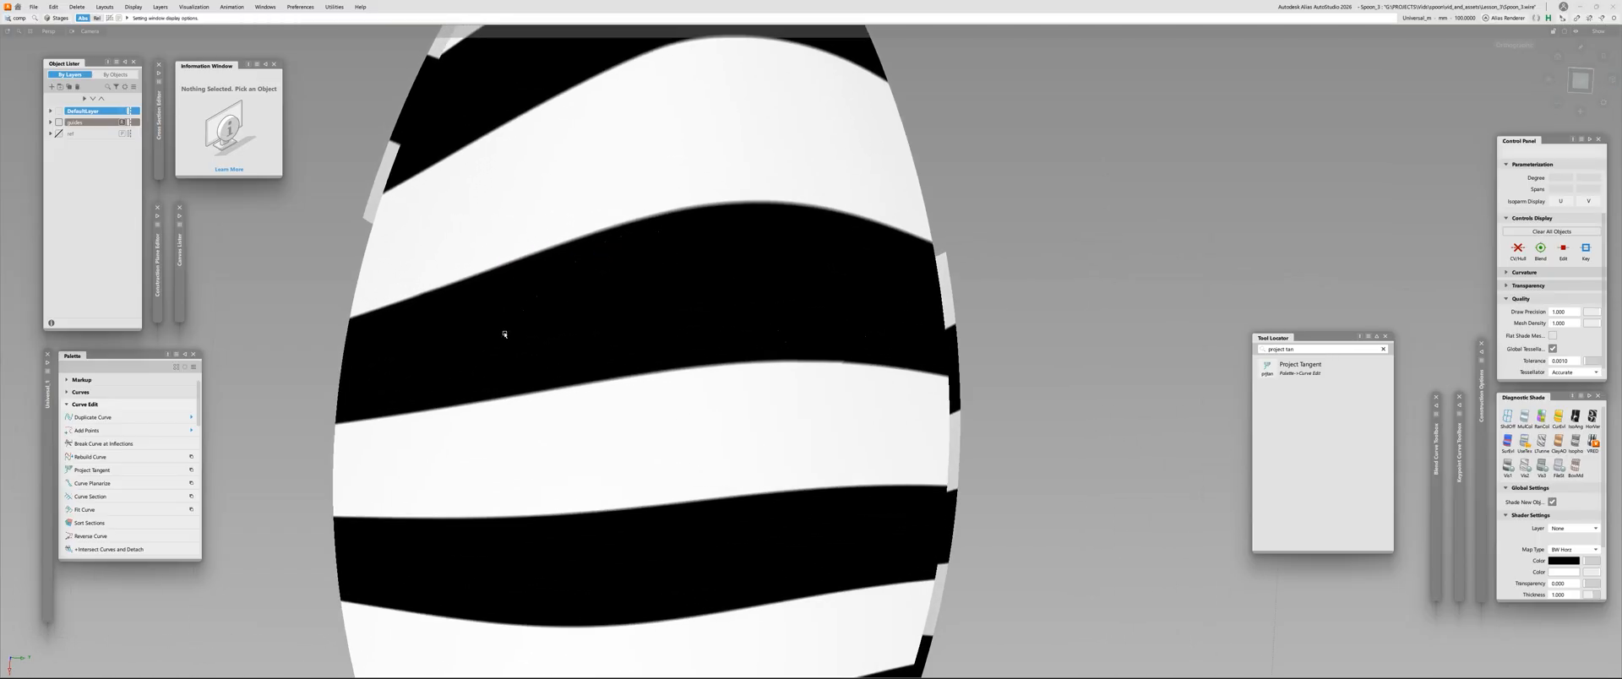
left_click(1506, 415)
left_click(1540, 441)
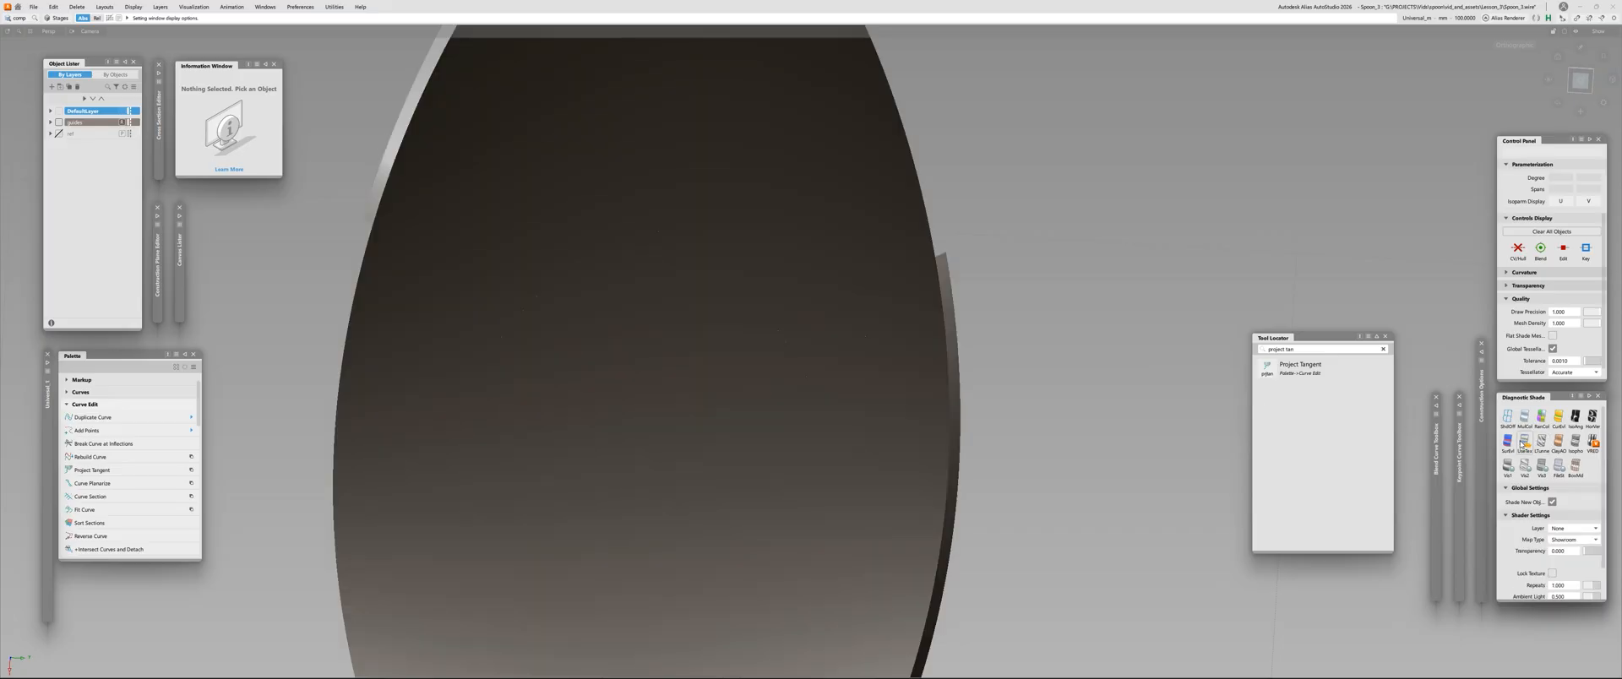
mouse_move(586, 333)
left_mouse_down("alt+shift")
mouse_move(636, 284)
mouse_move(615, 329)
left_mouse_up("alt+shift")
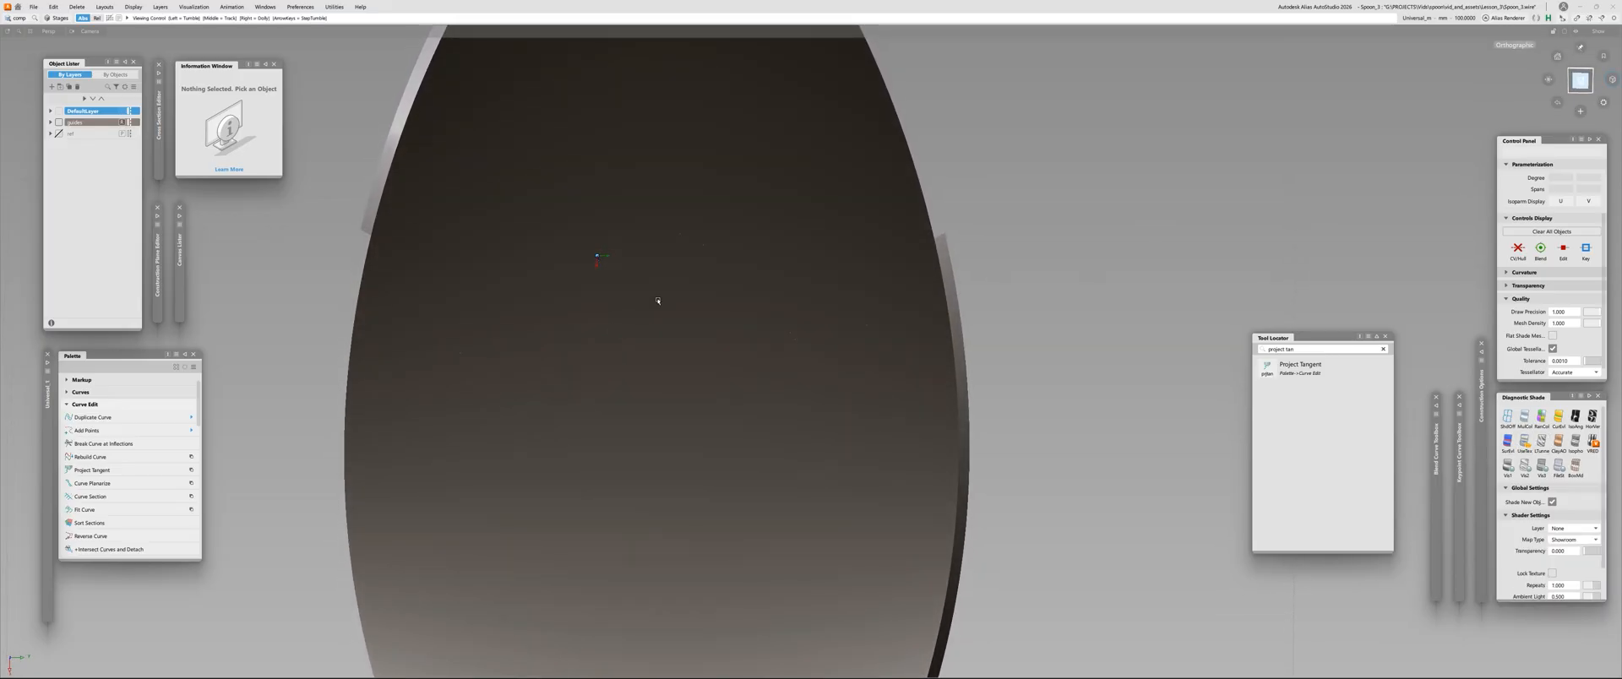
Return the model to plain multi-color shading, and save the file as an incremented version
left_click(1524, 418)
right_click_drag(1217, 330, 1090, 342, "alt+shift")
mouse_move(1090, 342)
left_mouse_down("alt+shift")
mouse_move(1152, 346)
mouse_move(1158, 312)
mouse_move(977, 246)
mouse_move(1166, 123)
mouse_move(745, 305)
mouse_move(591, 333)
mouse_move(751, 342)
mouse_move(854, 315)
left_mouse_up("alt+shift")
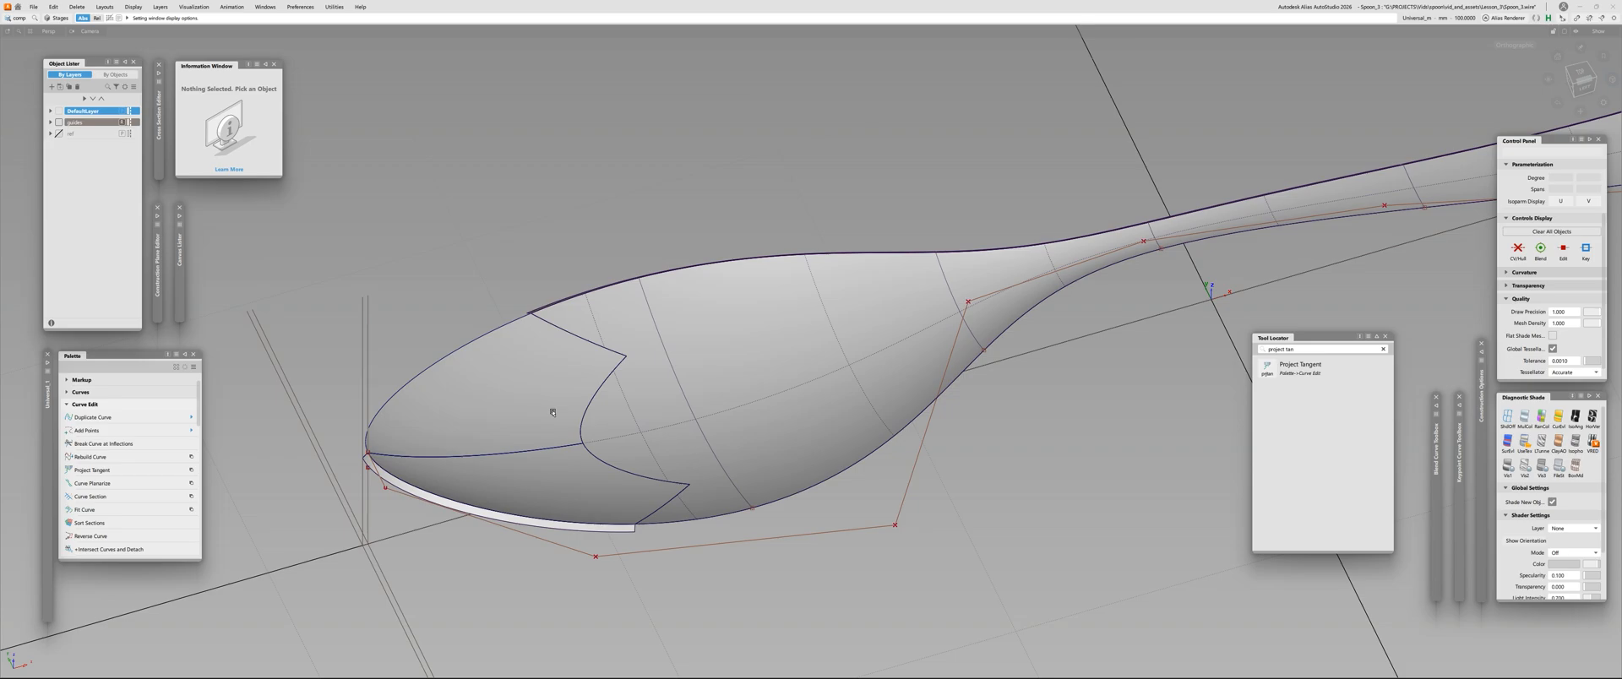
right_click_drag(850, 317, 984, 299, "alt+shift")
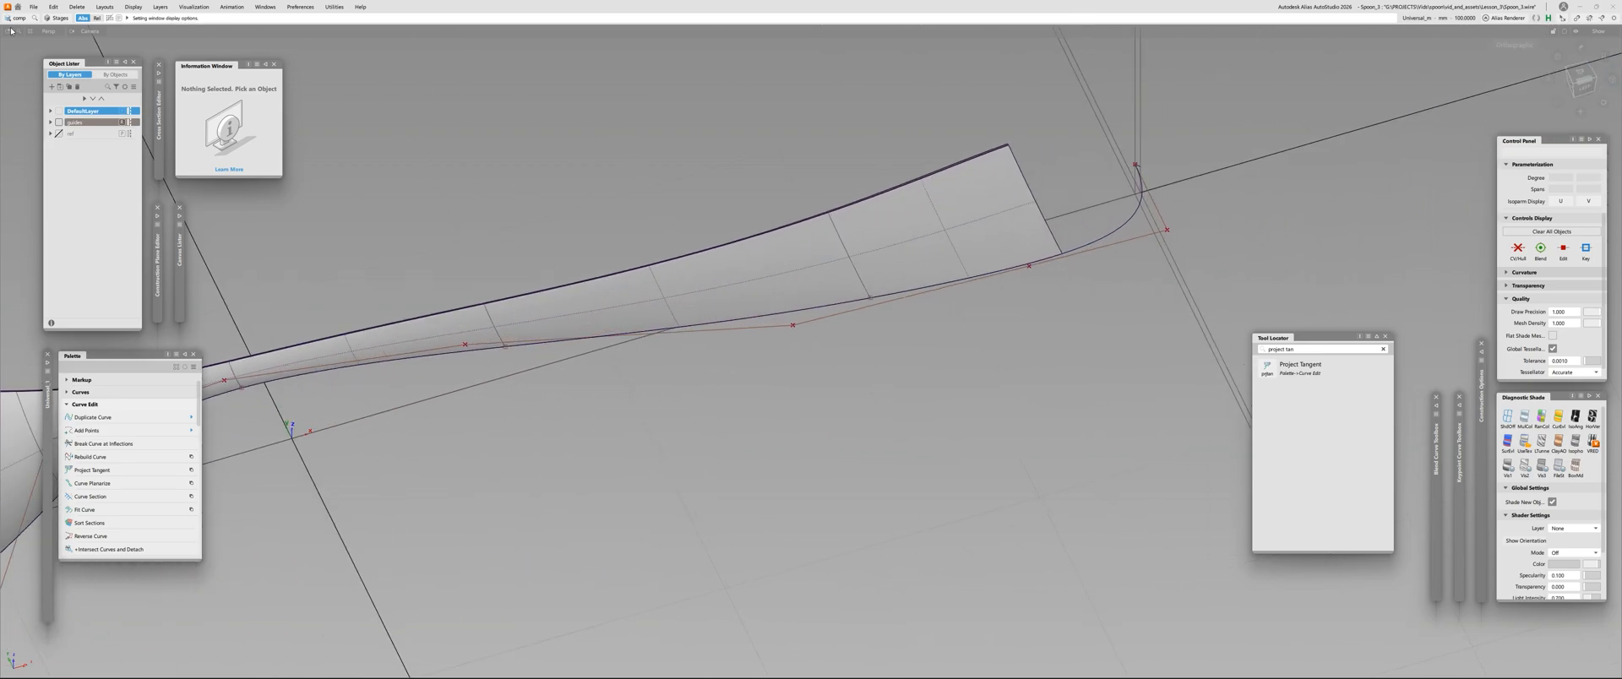
left_click(34, 6)
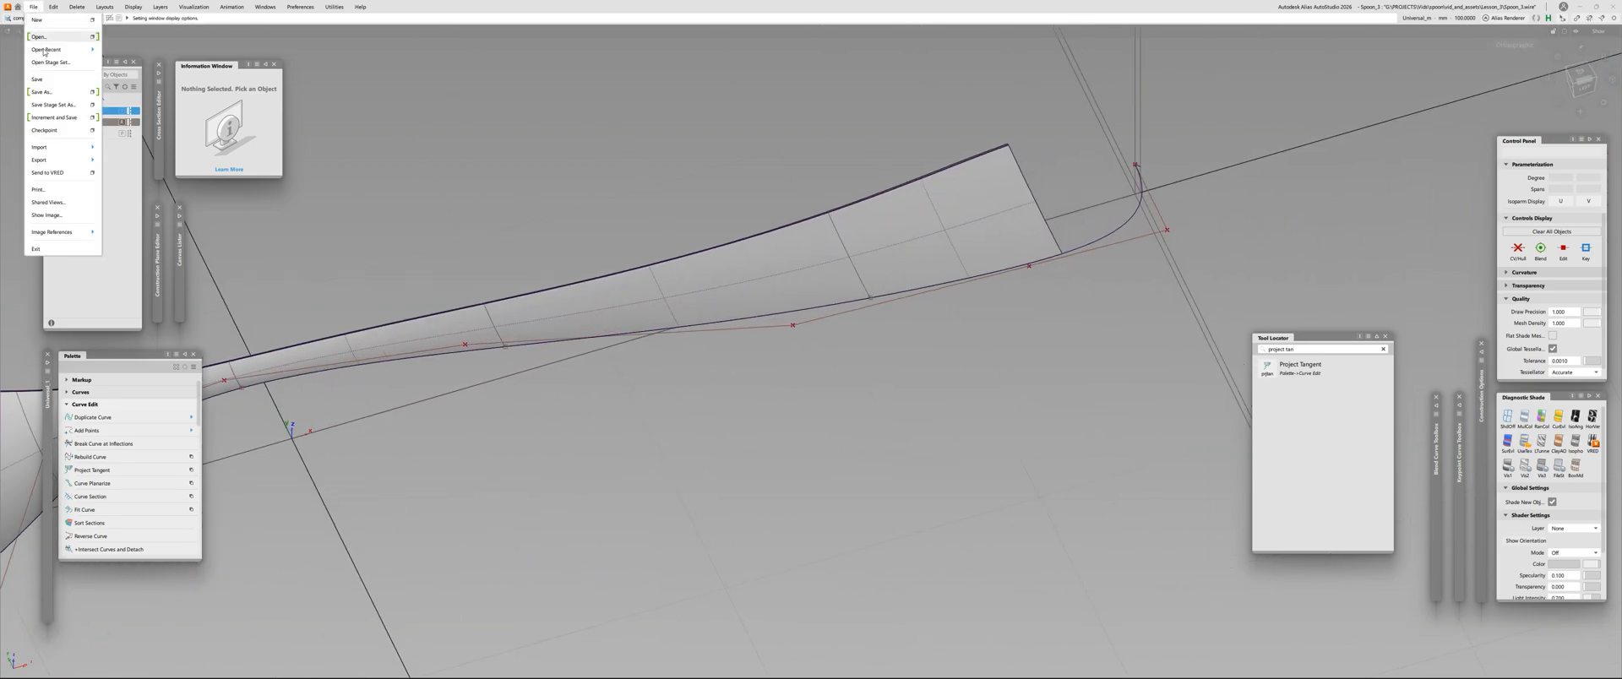
left_click(58, 123)
Plot a curvature comb on the side curve that rounds off the open end of the handle
left_click_drag(540, 135, 766, 261, "alt+shift")
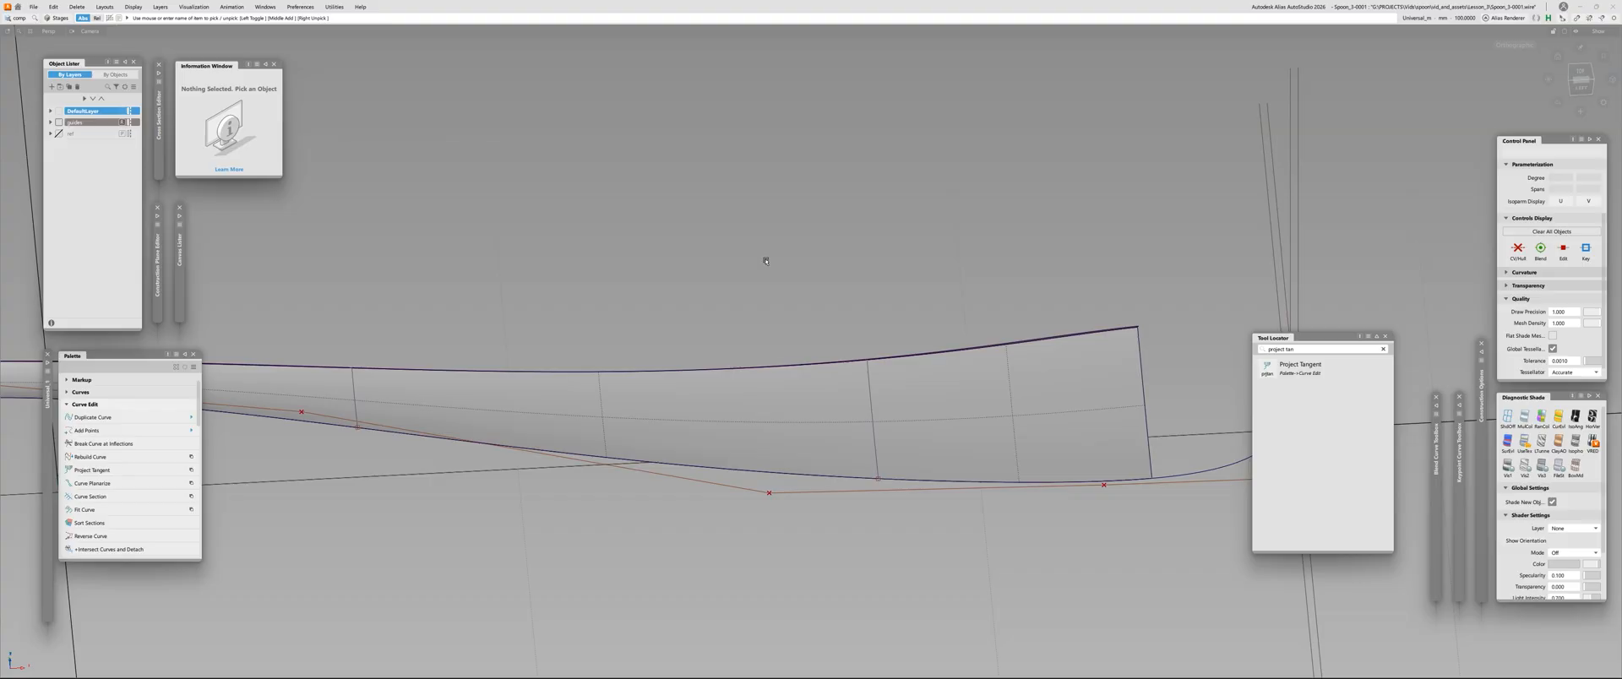
left_click_drag(1000, 445, 880, 311, "alt+shift")
left_click(1581, 79)
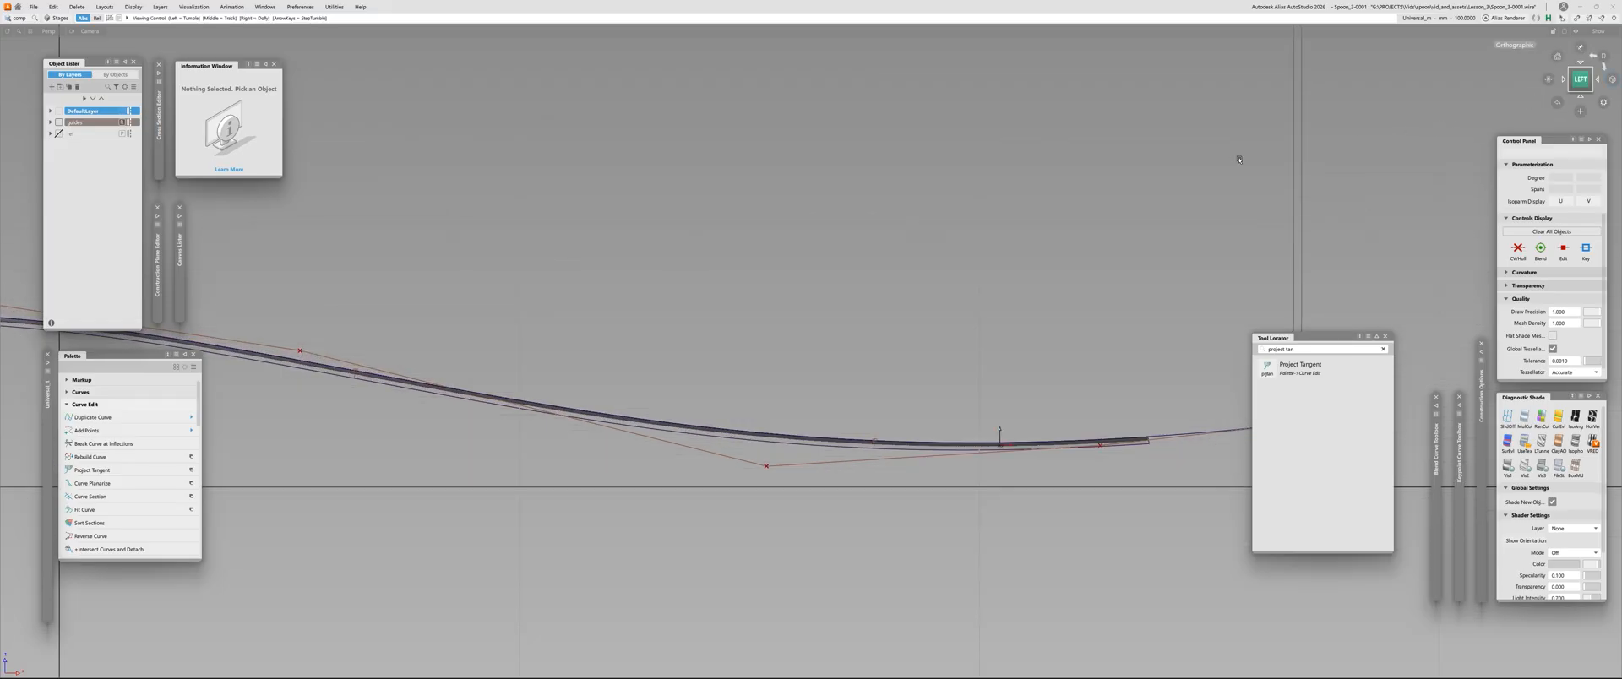
mouse_move(1240, 159)
left_mouse_down("alt+shift")
mouse_move(1056, 187)
mouse_move(804, 282)
mouse_move(761, 355)
mouse_move(513, 492)
mouse_move(812, 498)
left_mouse_up("alt+shift")
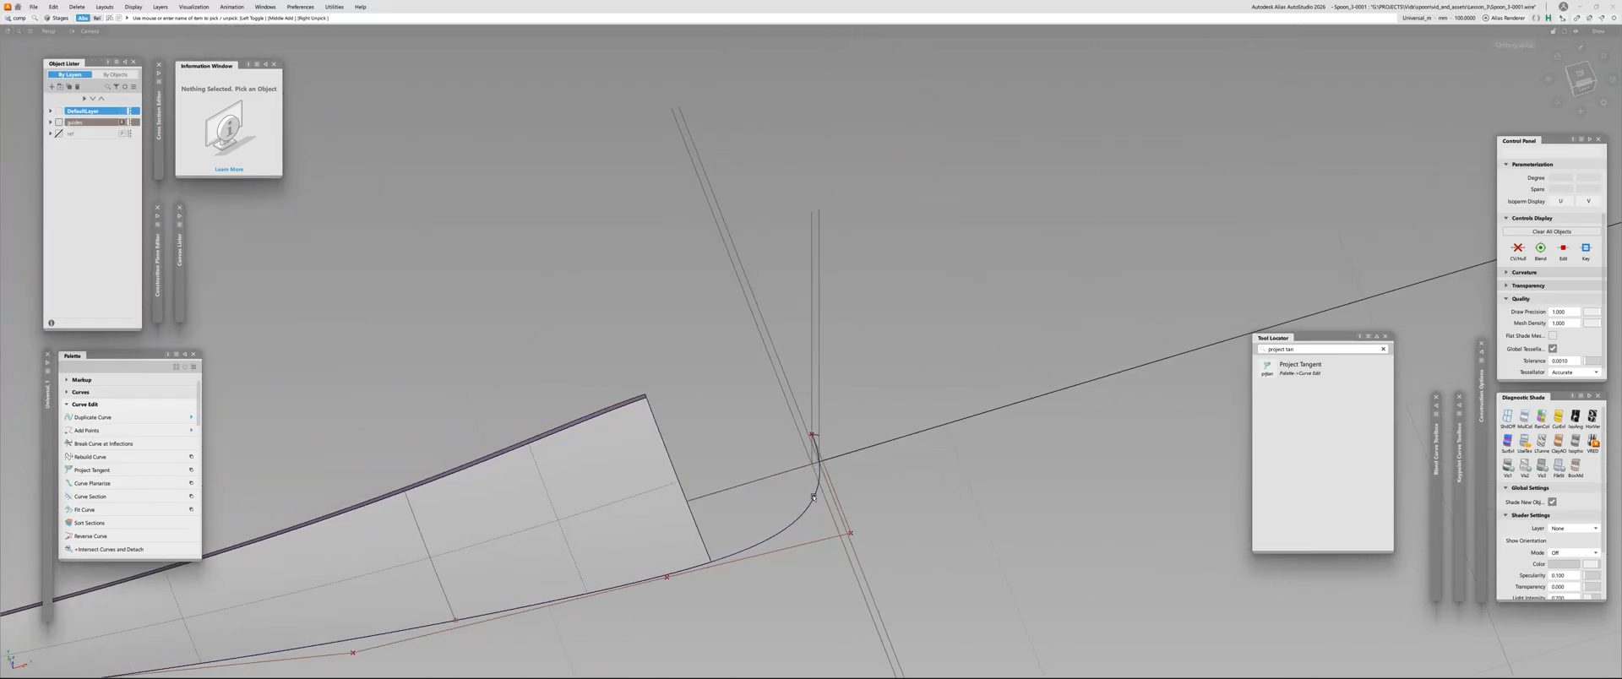
key("ctrl+shift+c")
key("ctrl+shift+c")
left_click(809, 509)
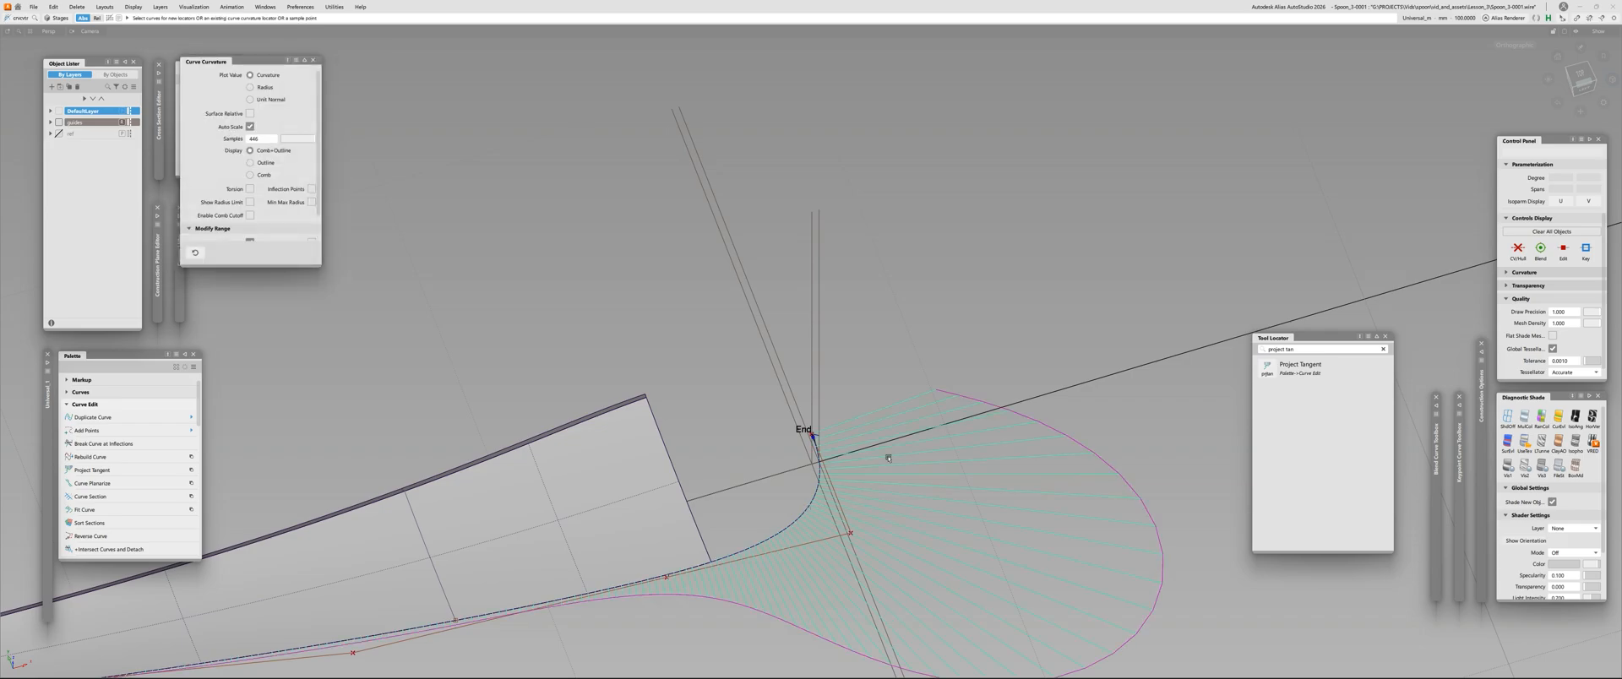
Mirror-duplicate the handle's side curve across the centre line, and plot a curvature comb on the copy
mouse_move(887, 456)
left_mouse_down("alt+shift")
mouse_move(948, 471)
mouse_move(1093, 347)
mouse_move(1216, 297)
mouse_move(787, 369)
mouse_move(559, 273)
mouse_move(685, 279)
left_mouse_up("alt+shift")
left_click(794, 295)
left_click_drag(1058, 171, 674, 195, "ctrl+shift")
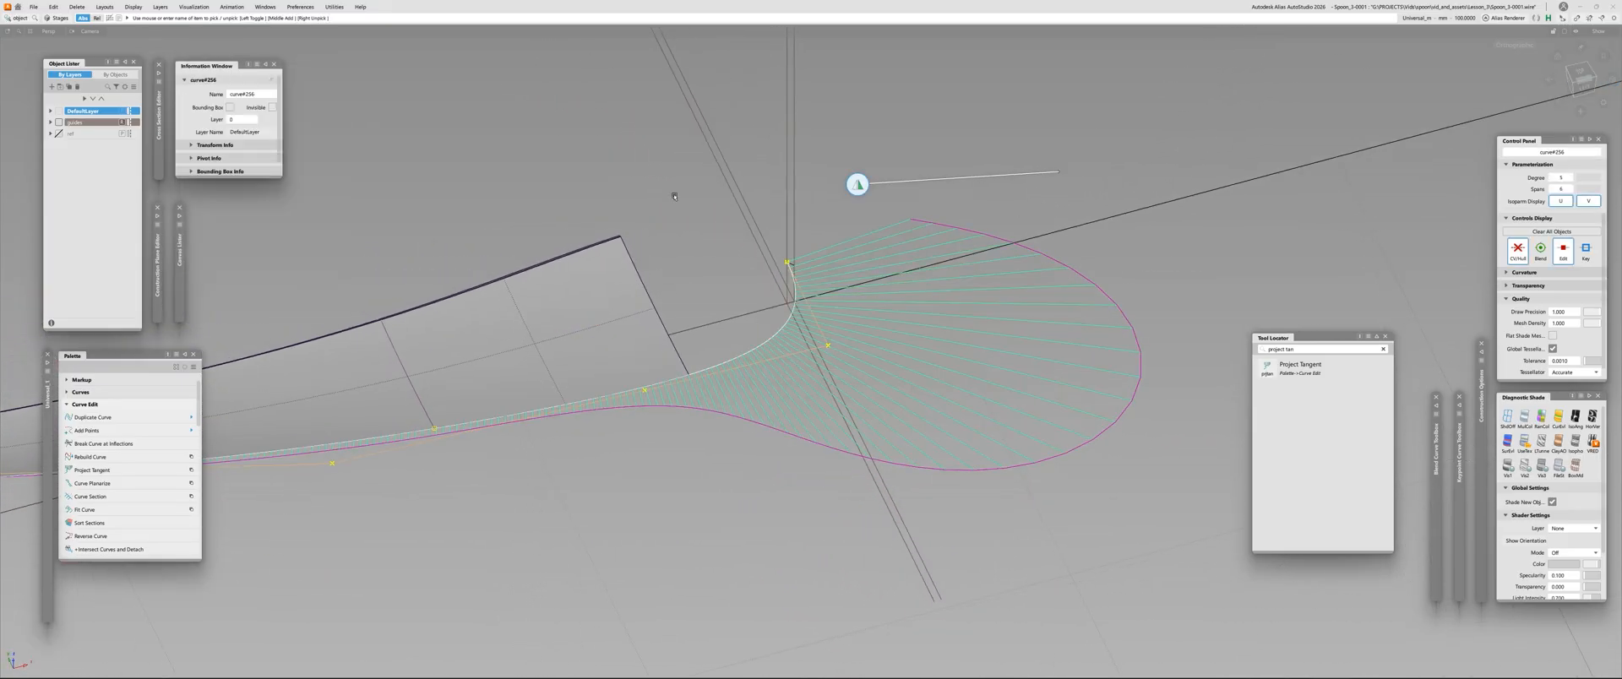
left_click(765, 242)
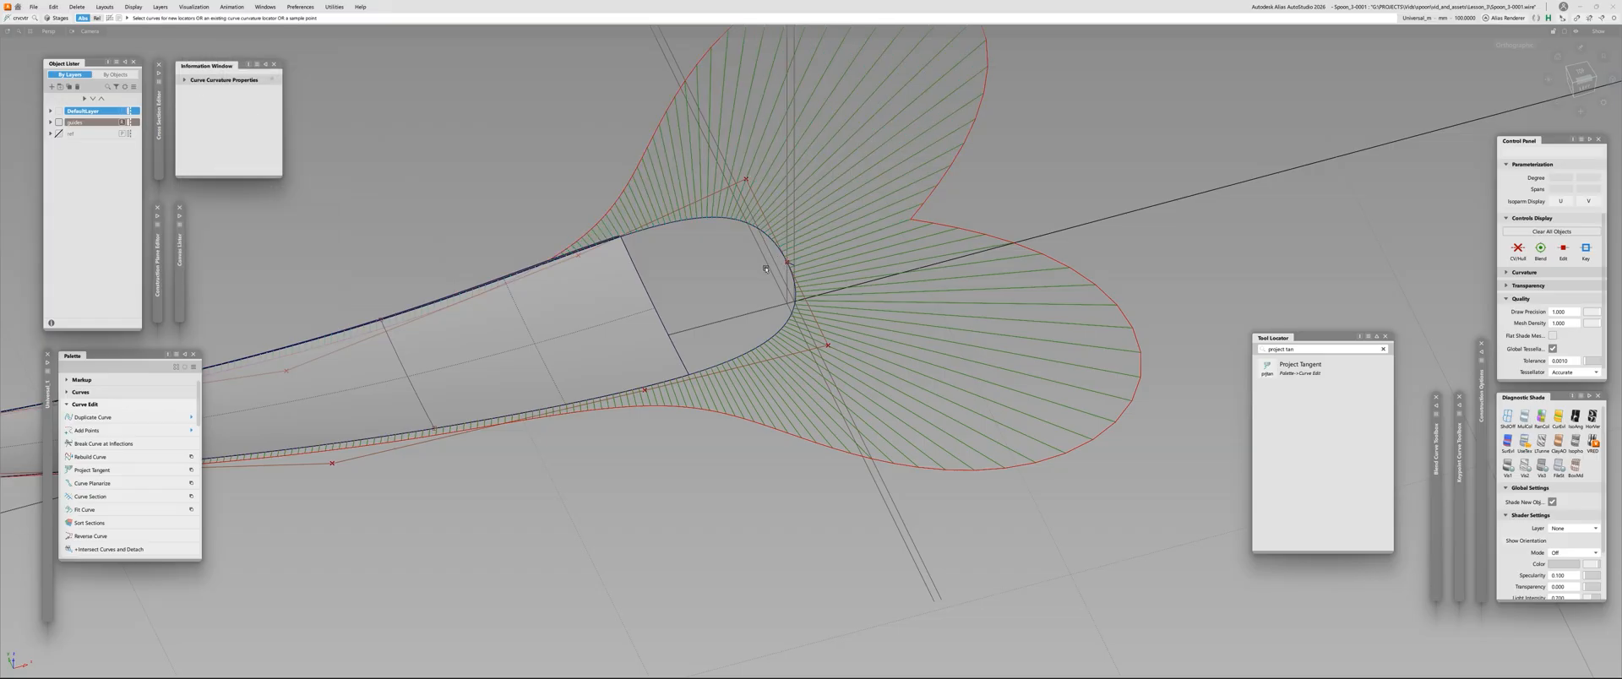
Examine the two curvature combs around the handle end from the top, especially where the curves meet at the centre line
left_click_drag(765, 262, 710, 343, "alt+shift")
right_click_drag(709, 342, 616, 342, "alt+shift")
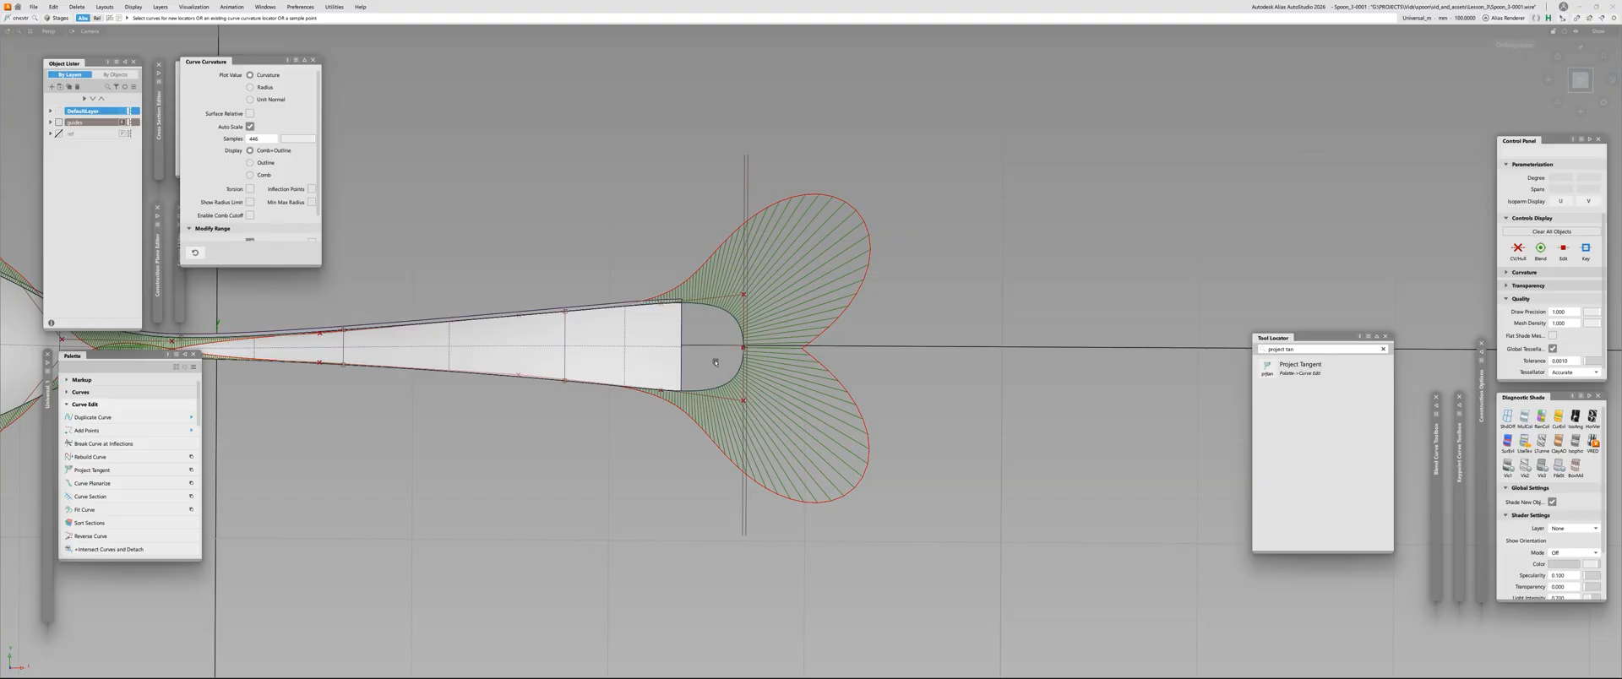
left_click(1580, 81)
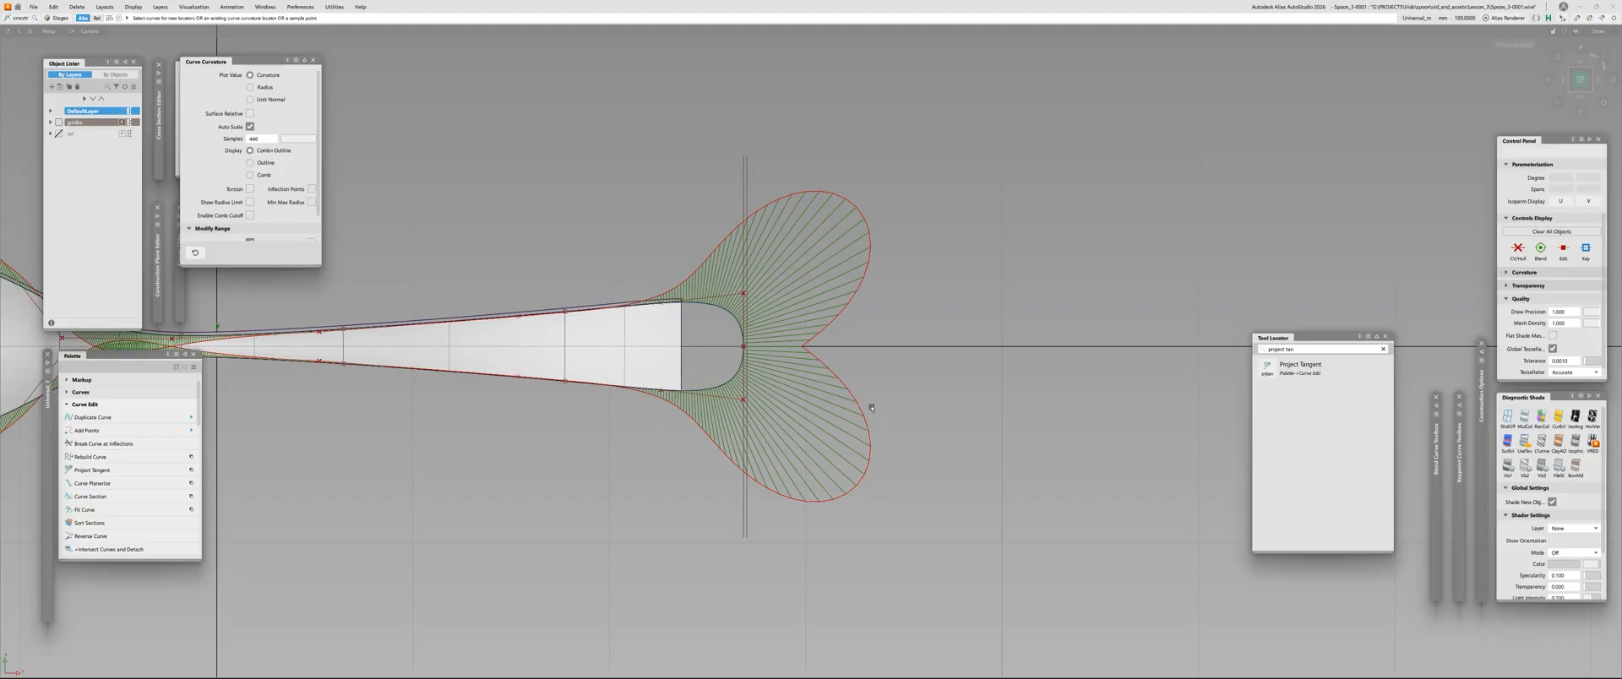
right_click_drag(809, 350, 937, 308, "alt+shift")
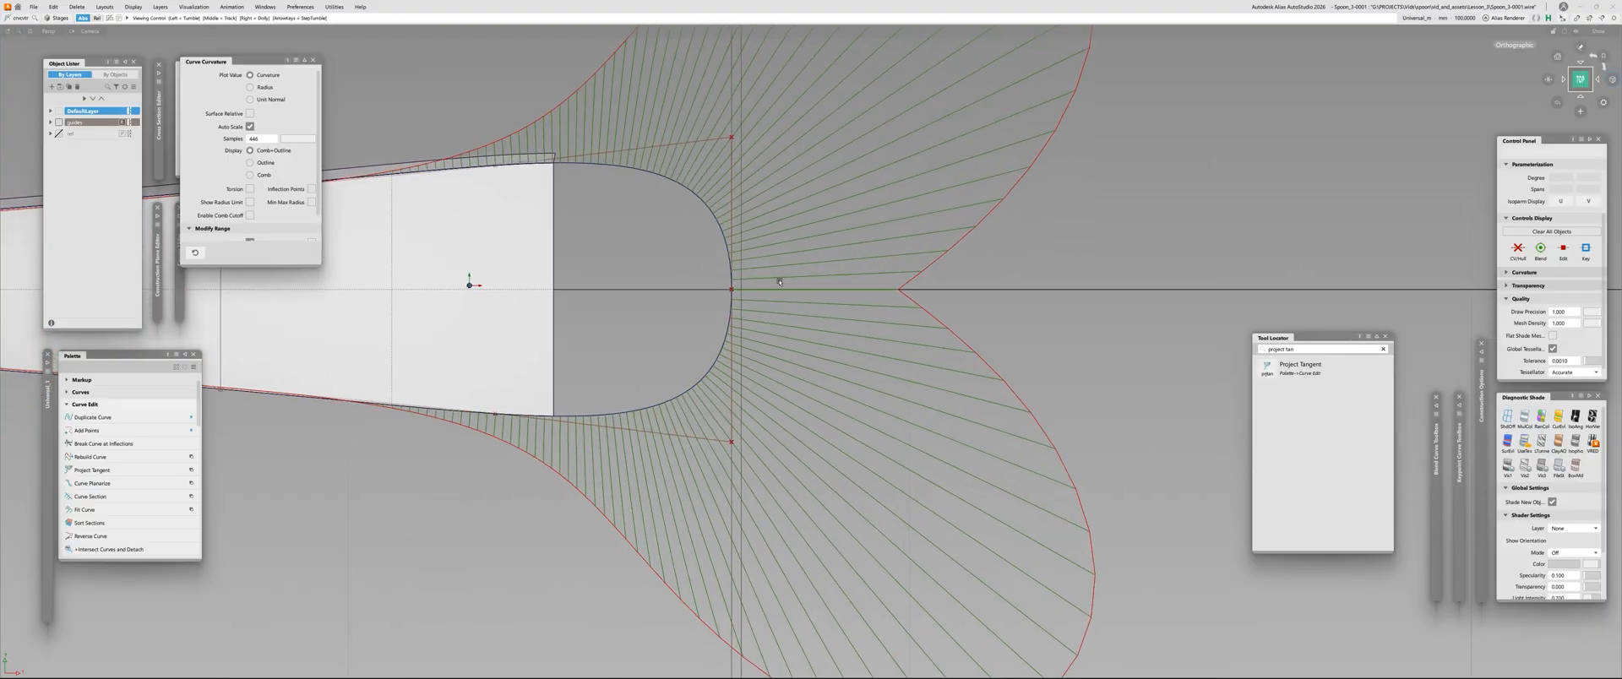
right_click_drag(778, 279, 731, 344, "alt+shift")
middle_click_drag(860, 326, 772, 384, "alt+shift")
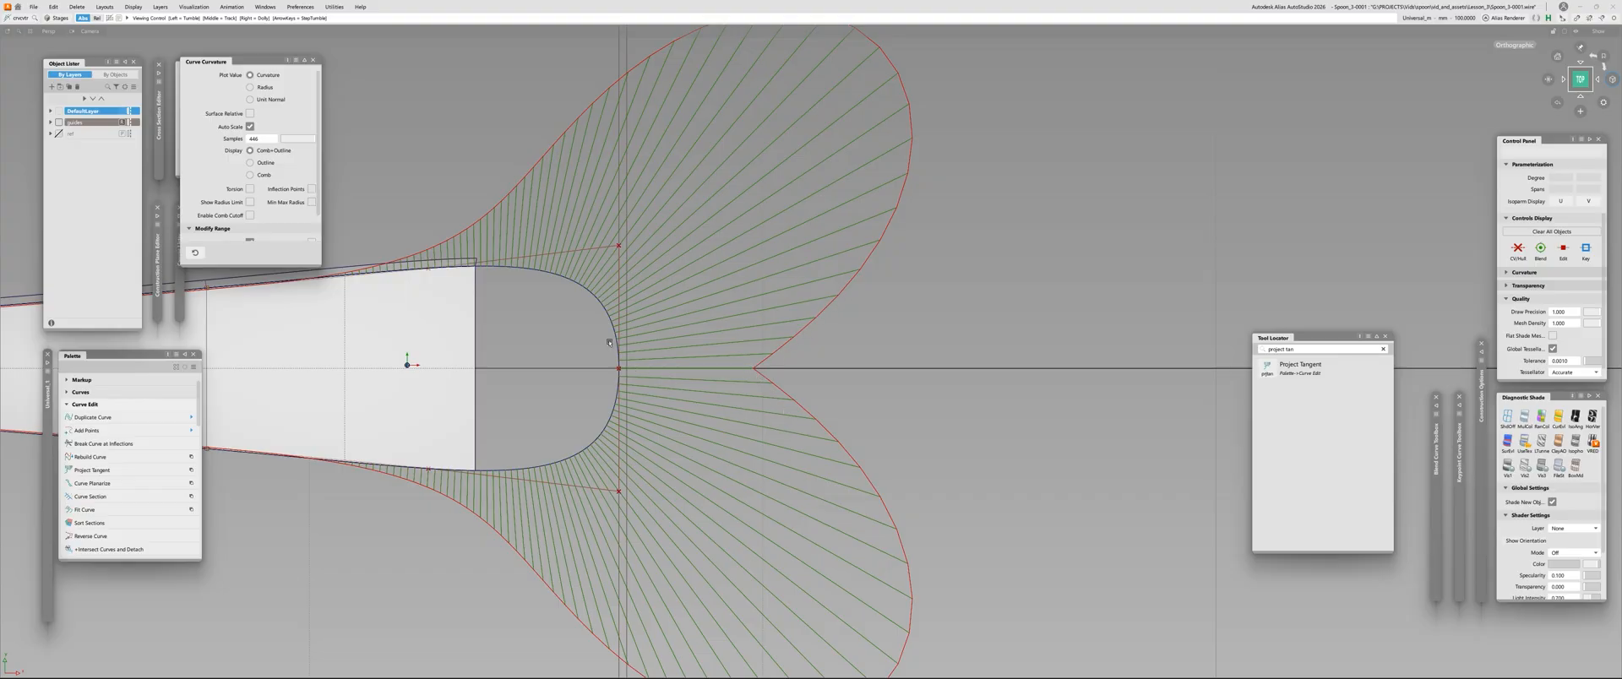
right_click_drag(621, 378, 480, 319, "alt+shift")
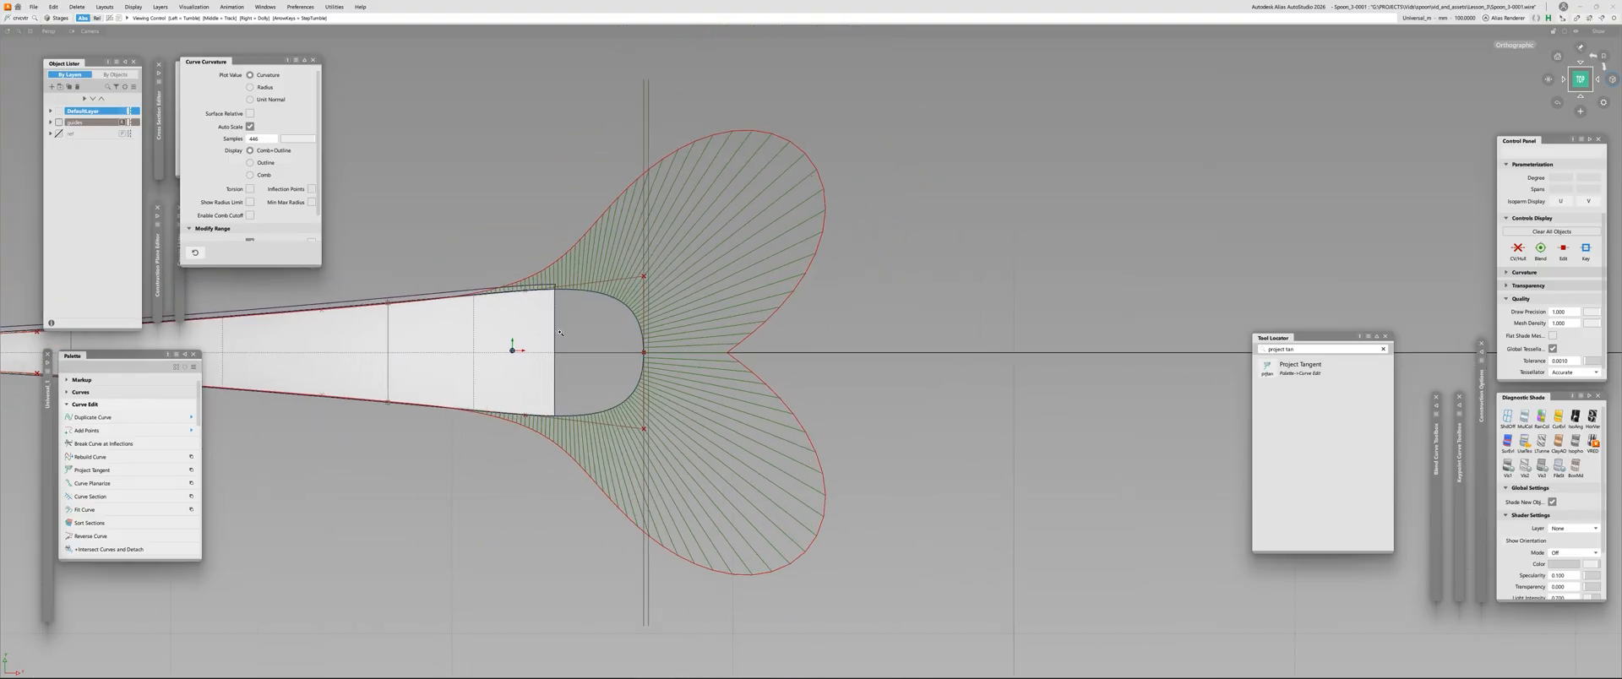
middle_click_drag(480, 319, 604, 295, "alt+shift")
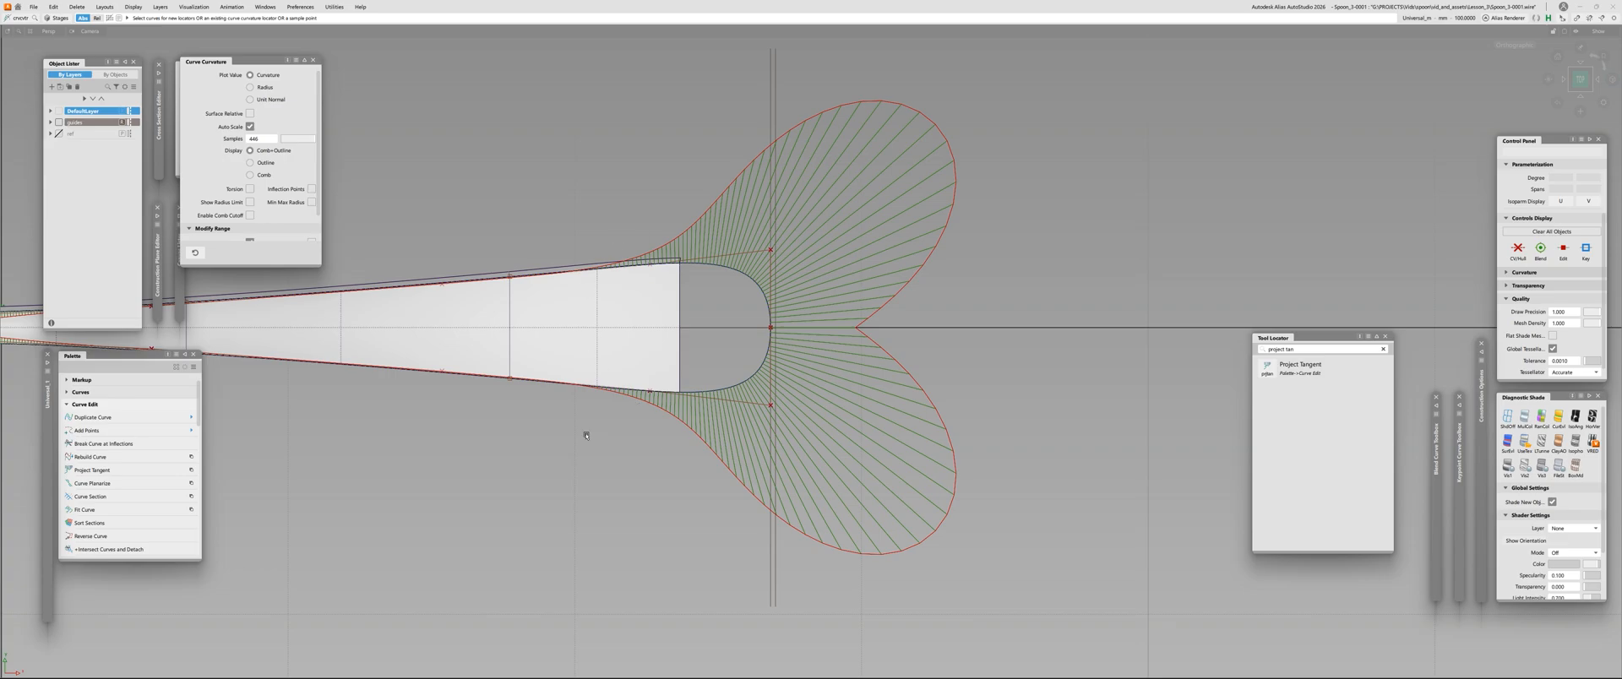
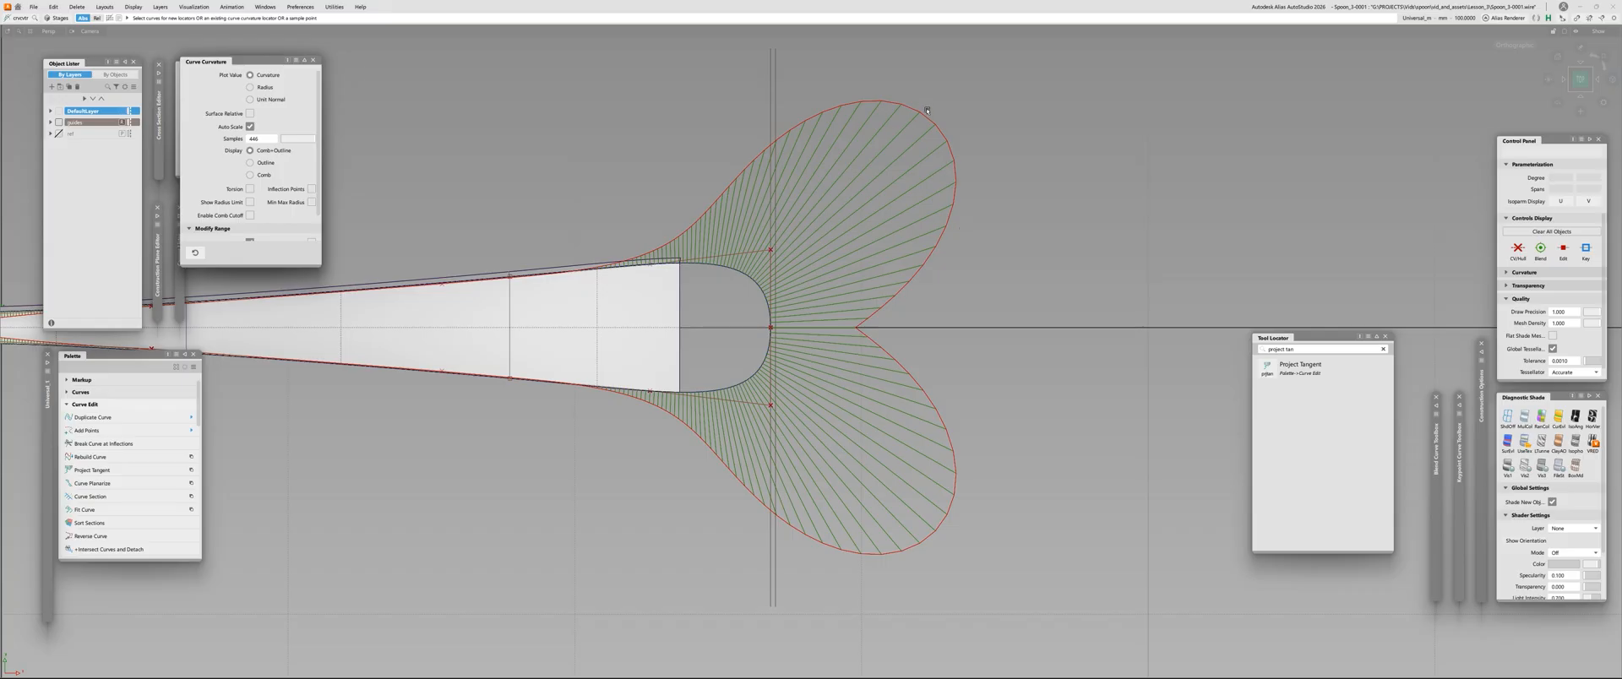
Remove the two curvature combs from the side curves around the open handle end
right_click_drag(779, 383, 915, 282, "alt+shift")
right_click_drag(767, 309, 853, 185, "alt+shift")
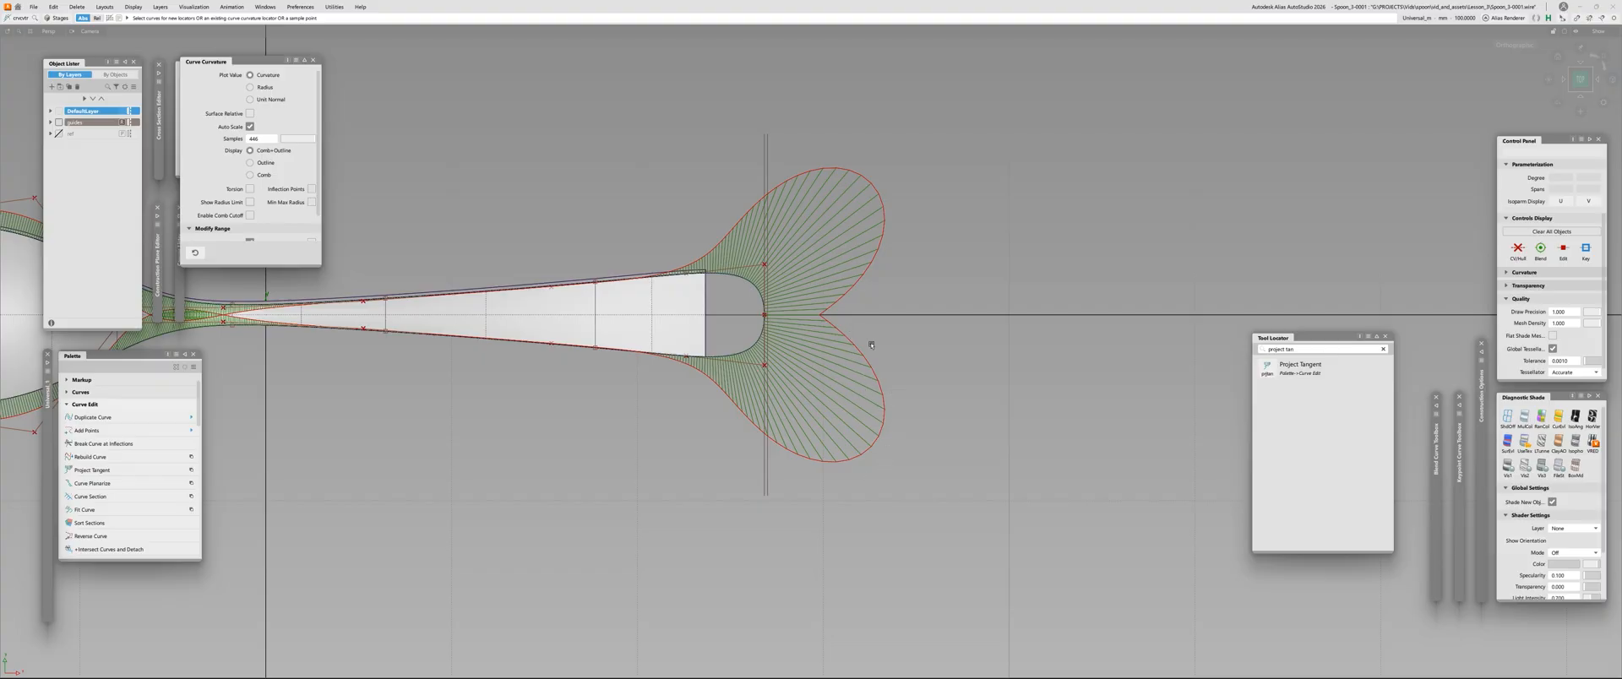
right_click_drag(721, 434, 595, 226, "alt+shift")
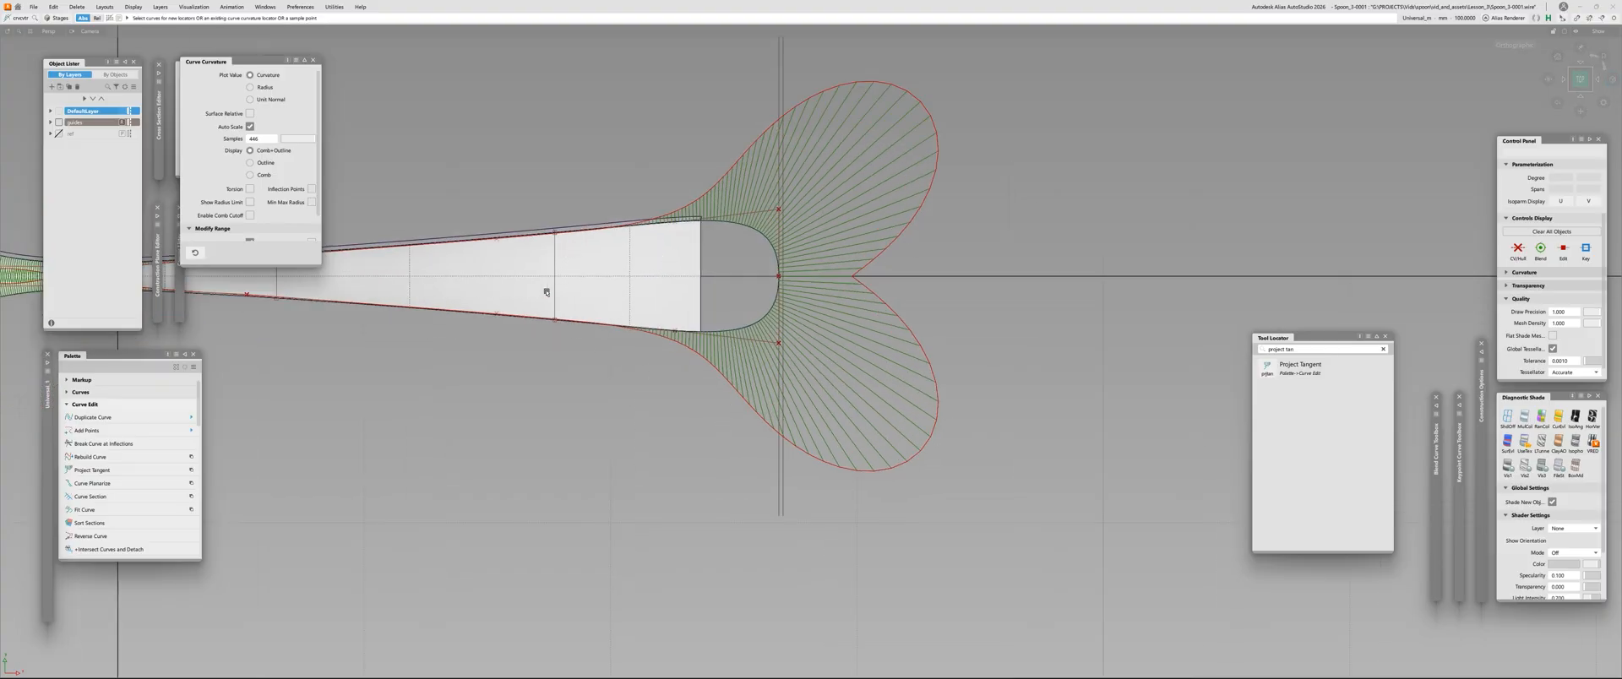
right_click_drag(575, 325, 820, 433, "alt+shift")
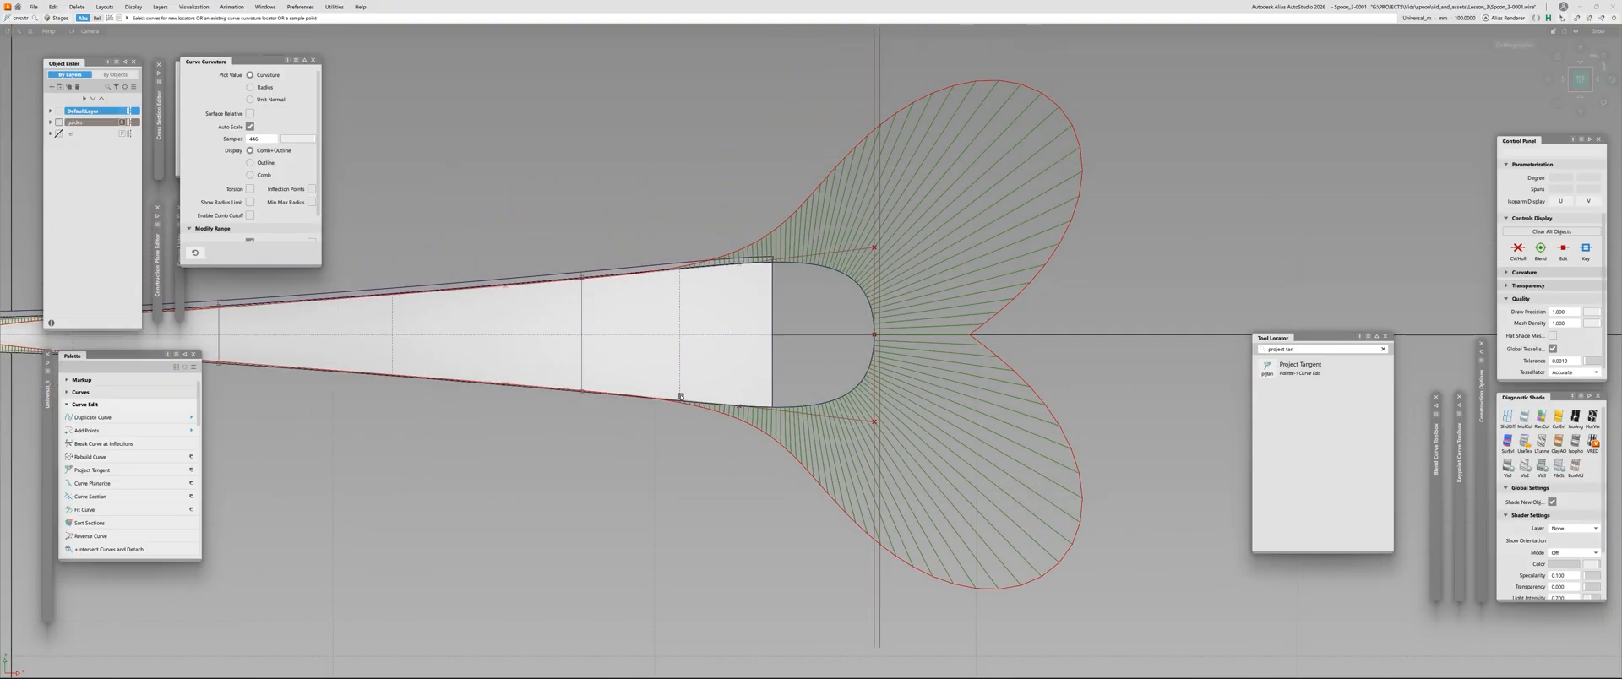
key("ctrl+z")
Examine the rounded side curve and the handle surface's control points around the open handle end from several angles
left_click_drag(716, 521, 801, 355, "alt+shift")
left_click_drag(702, 318, 815, 359, "alt+shift")
left_click(754, 393)
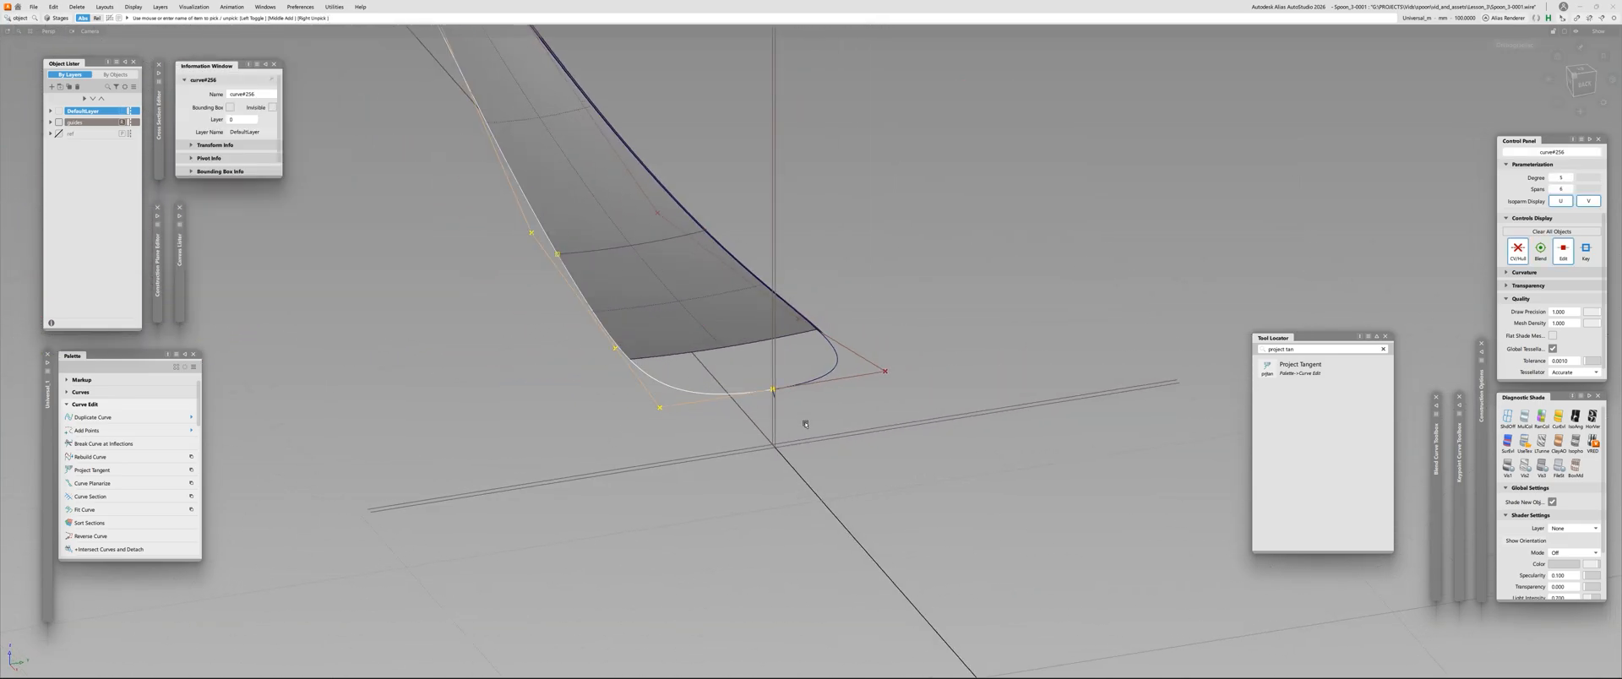
left_click_drag(805, 424, 508, 322, "alt+shift")
left_click_drag(772, 289, 942, 297, "alt+shift")
left_click(853, 359)
left_click(764, 296)
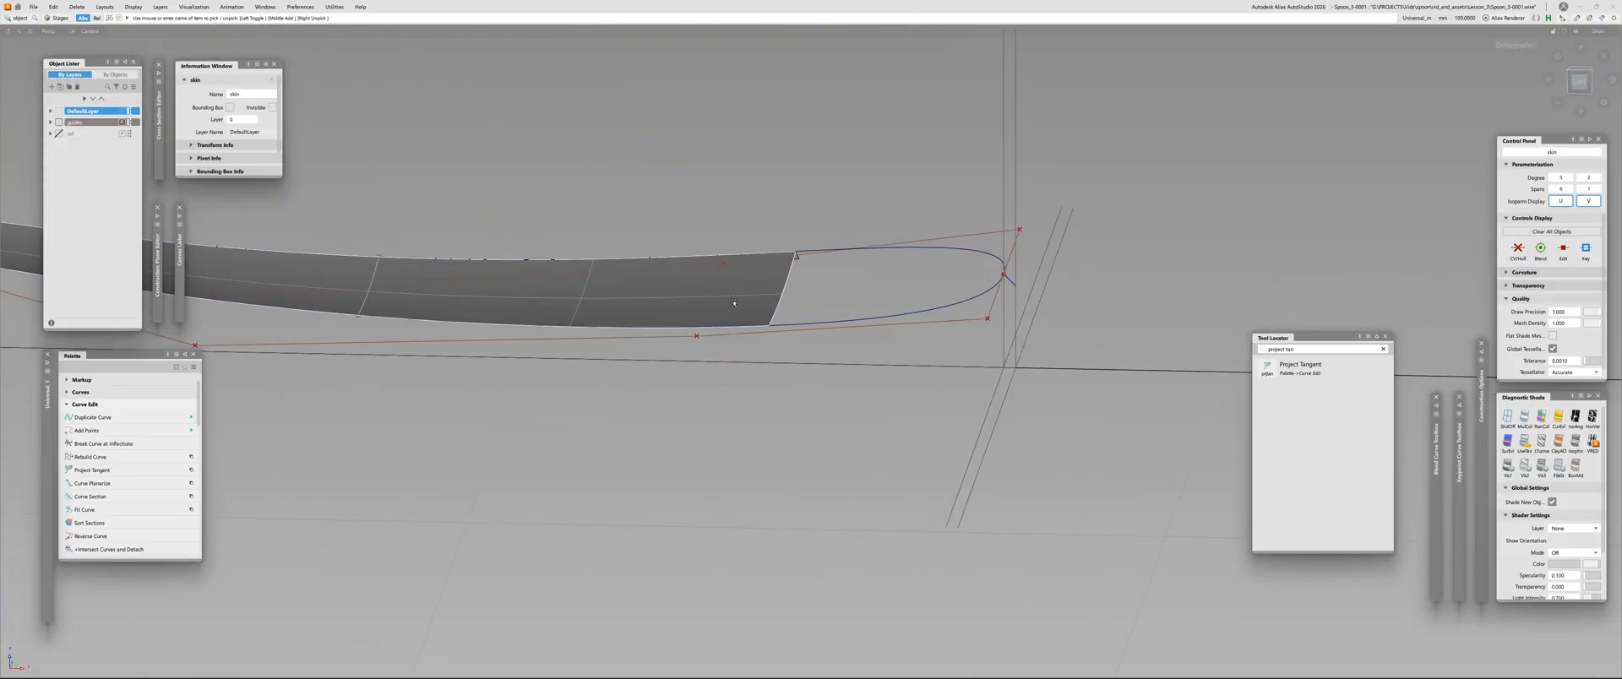
left_click_drag(798, 296, 807, 352, "alt+shift")
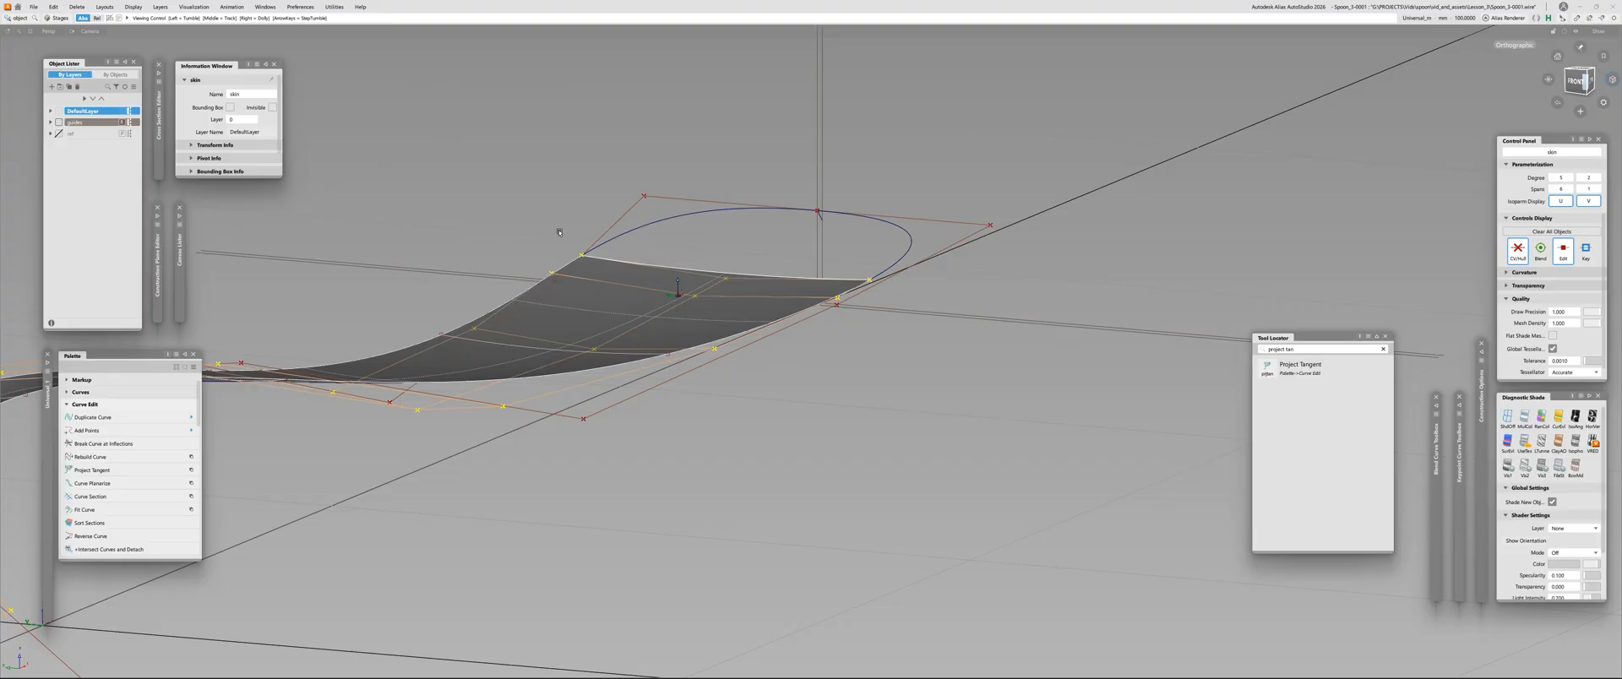
left_click_drag(579, 289, 501, 251, "alt+shift")
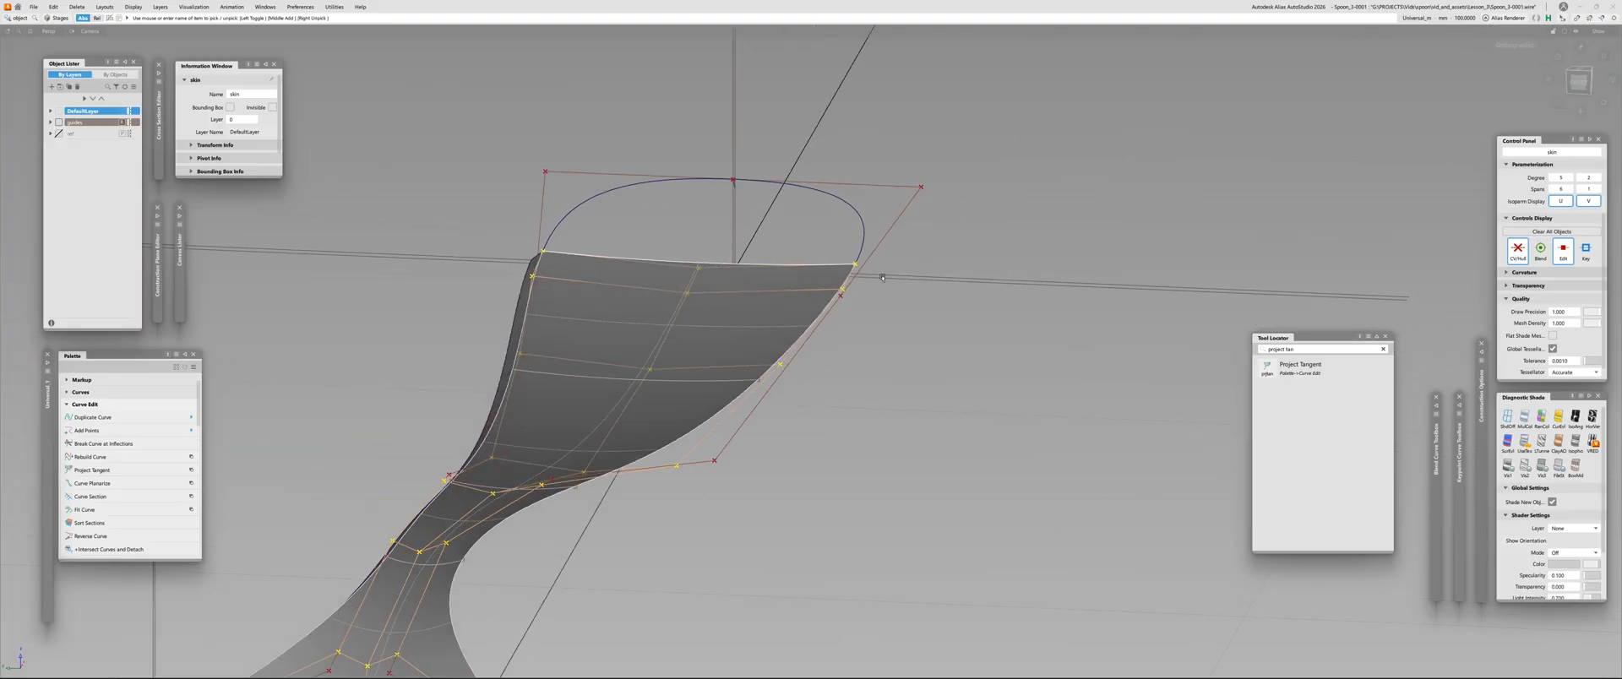
left_click_drag(882, 277, 764, 291, "alt+shift")
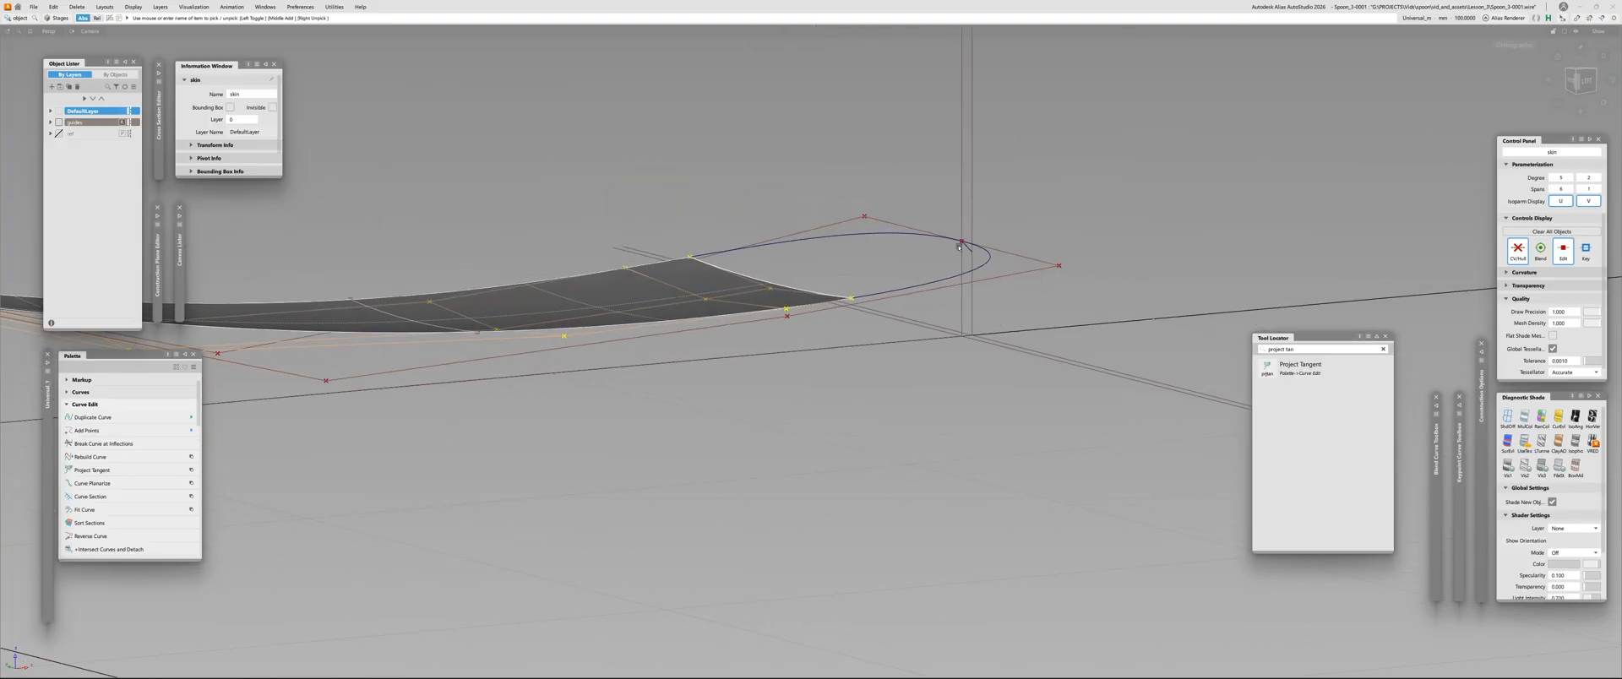
Examine how the handle surface's end edge meets the two side curves, viewing the whole spoon and the open end
left_click_drag(952, 244, 948, 237, "alt+shift")
right_click_drag(913, 272, 616, 317, "alt+shift")
left_click_drag(629, 325, 753, 380, "alt+shift")
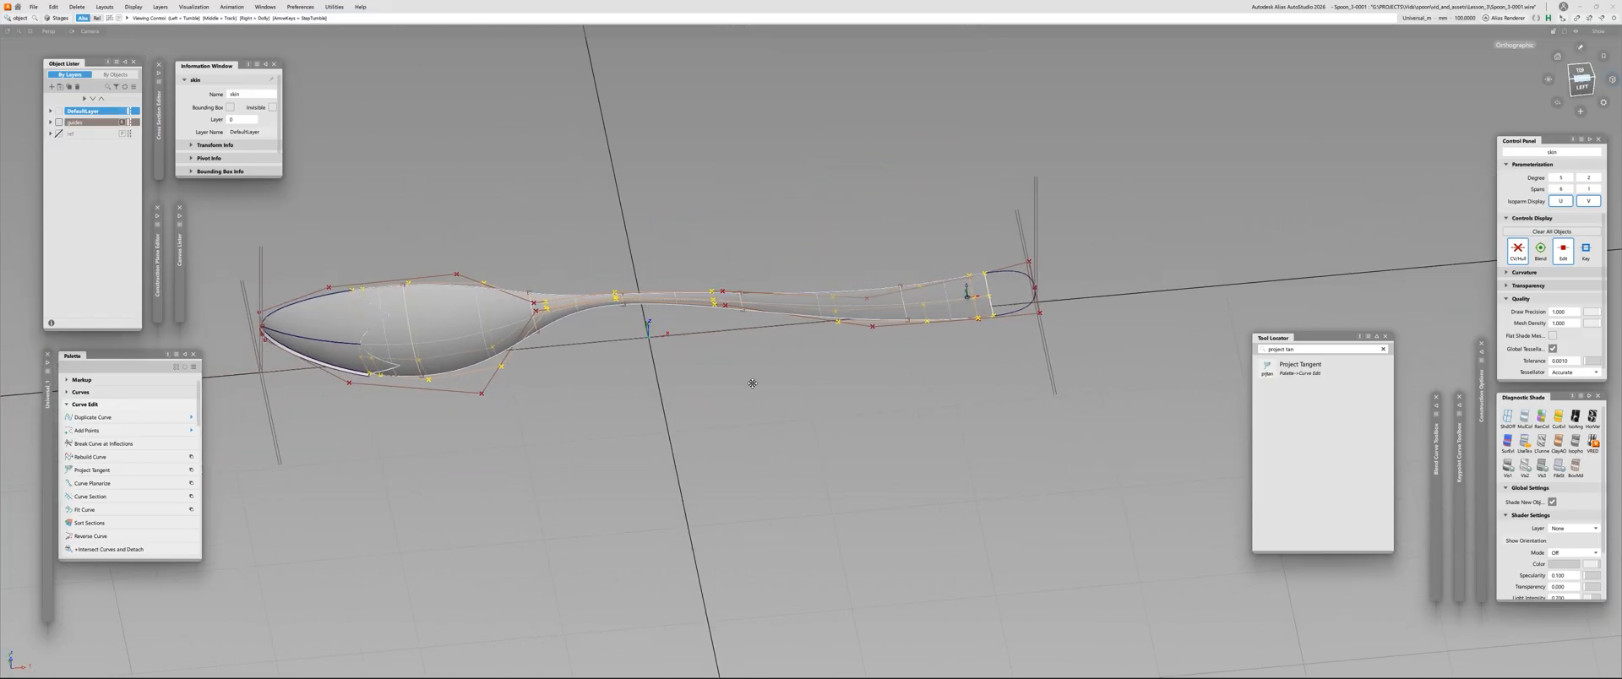
middle_click_drag(753, 380, 631, 409, "alt+shift")
right_click_drag(631, 410, 718, 389, "alt+shift")
middle_click_drag(718, 376, 756, 414, "alt+shift")
right_click_drag(756, 414, 875, 410, "alt+shift")
left_click_drag(874, 409, 669, 366, "alt+shift")
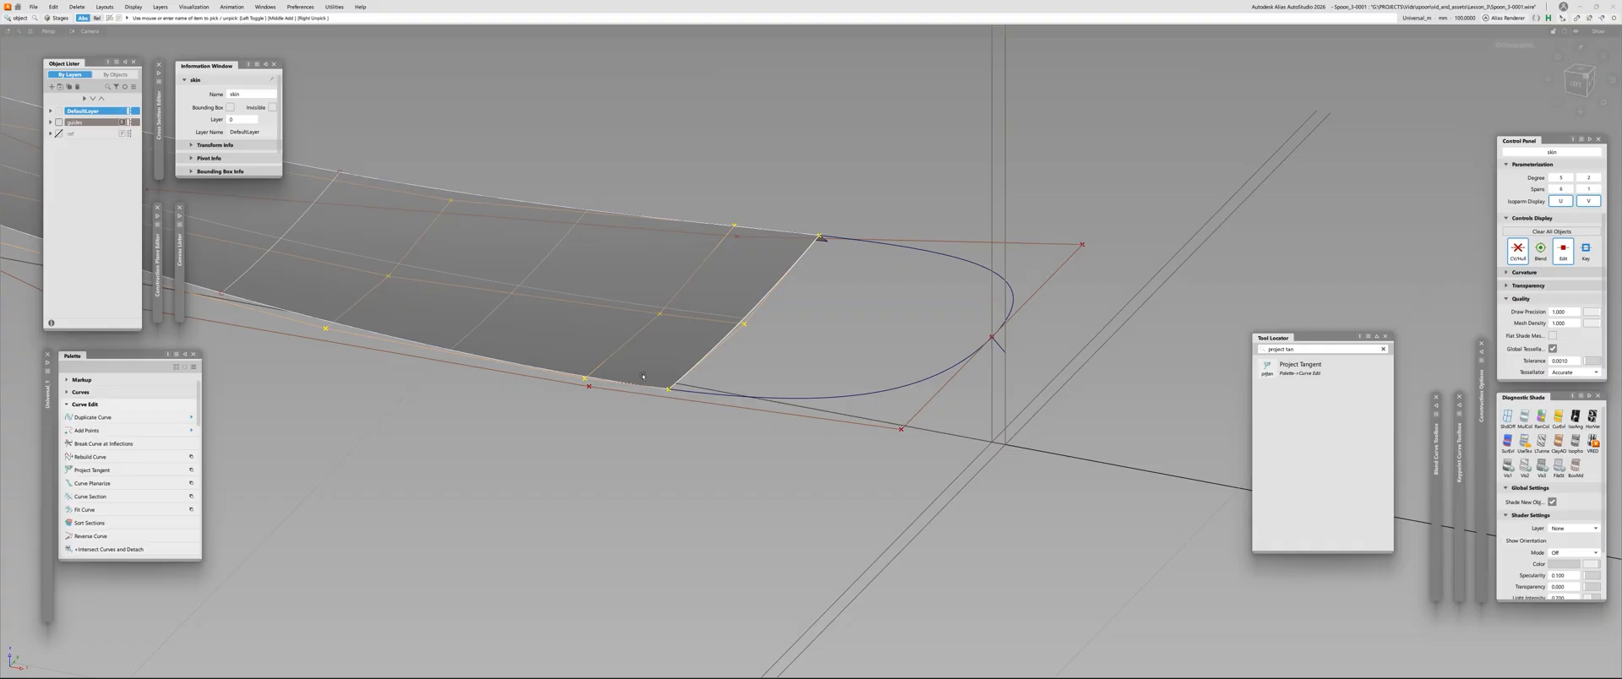
left_click_drag(887, 333, 836, 344, "alt+shift")
left_click(836, 344)
left_click(664, 408)
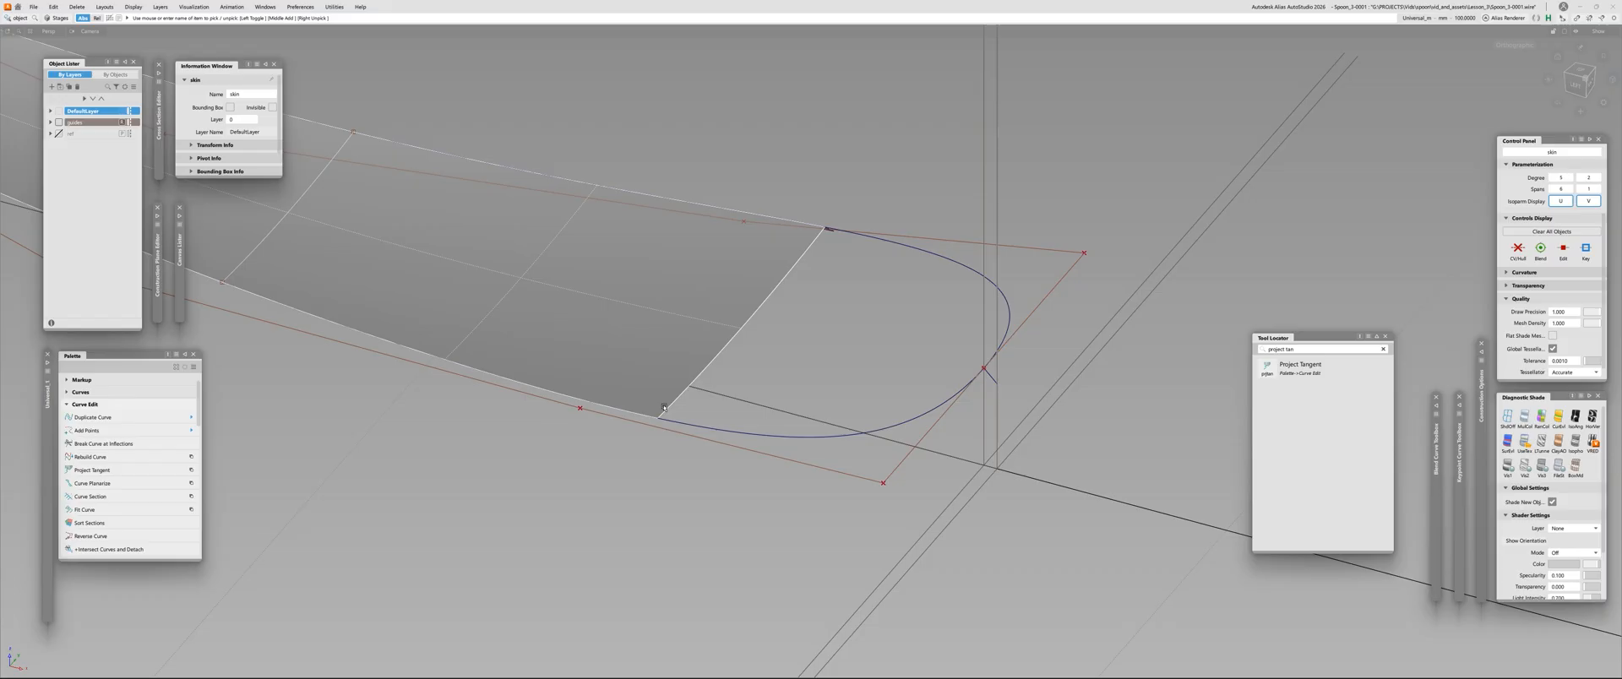
left_click(664, 408)
Examine the handle surface's profile against the side curve in the left view, picking the surface to show its control points
right_click_drag(853, 389, 709, 377, "alt+shift")
left_click_drag(710, 376, 870, 283, "alt+shift")
right_click_drag(1213, 271, 1327, 171, "alt+shift")
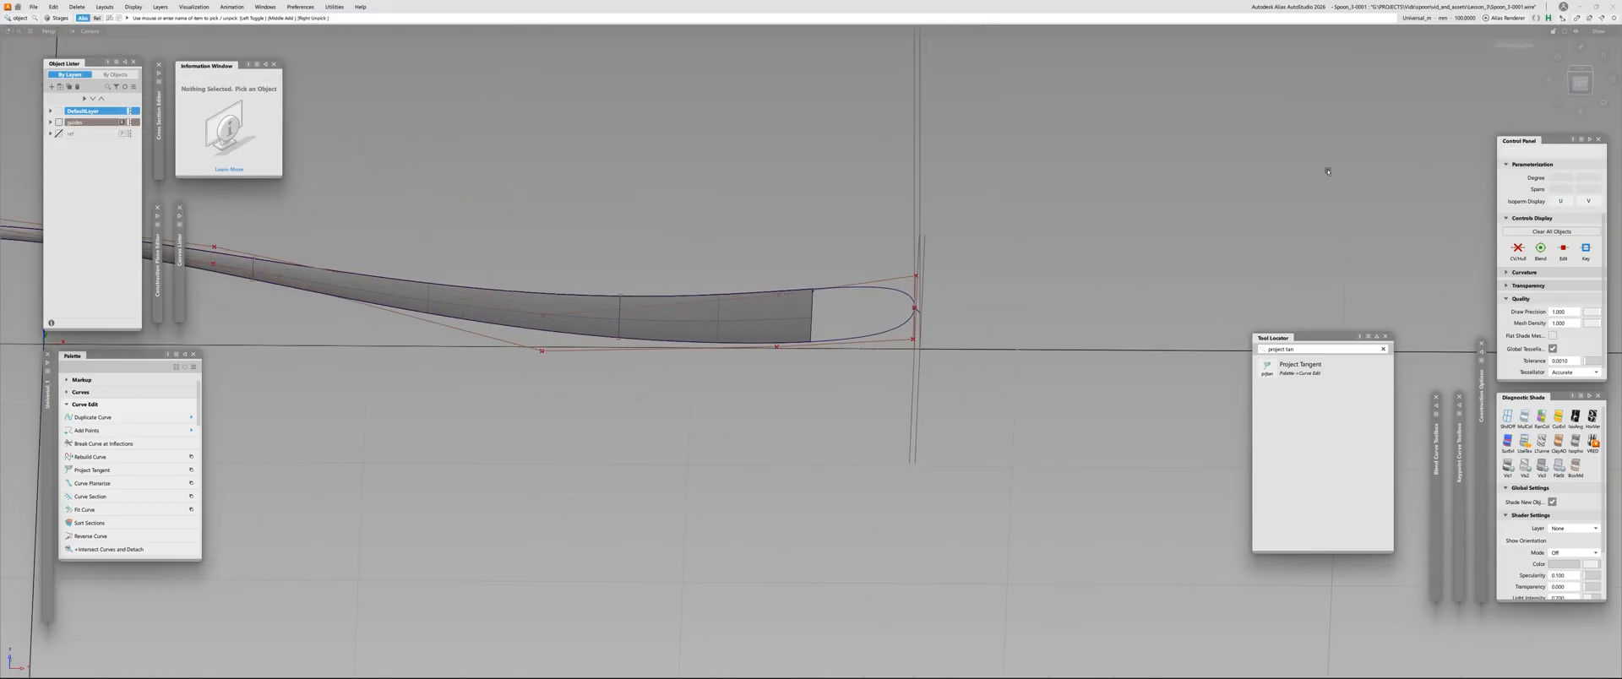
left_click(1579, 83)
right_click_drag(720, 343, 969, 260, "alt+shift")
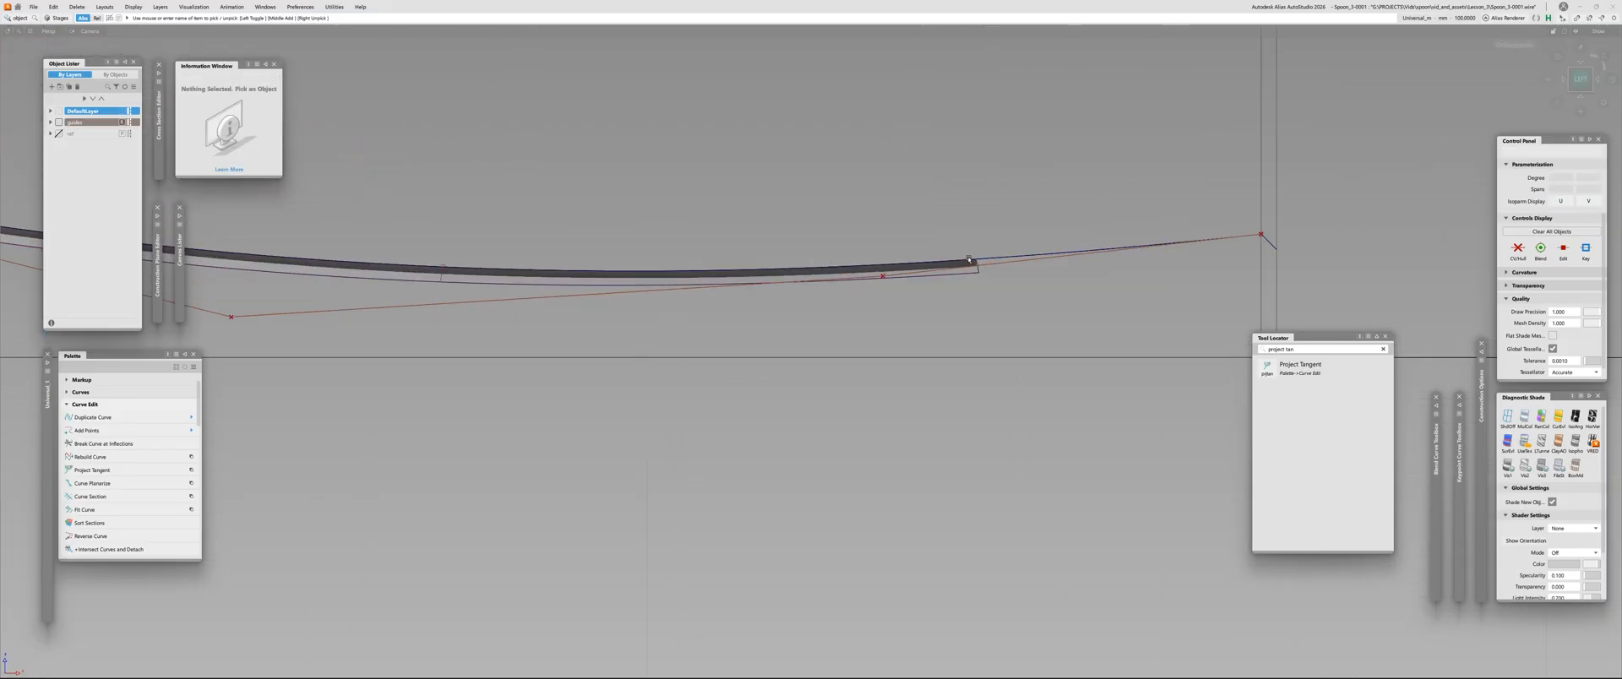
left_click_drag(1133, 216, 1101, 360, "ctrl+shift")
right_click_drag(929, 272, 963, 265, "alt+shift")
left_click(961, 269)
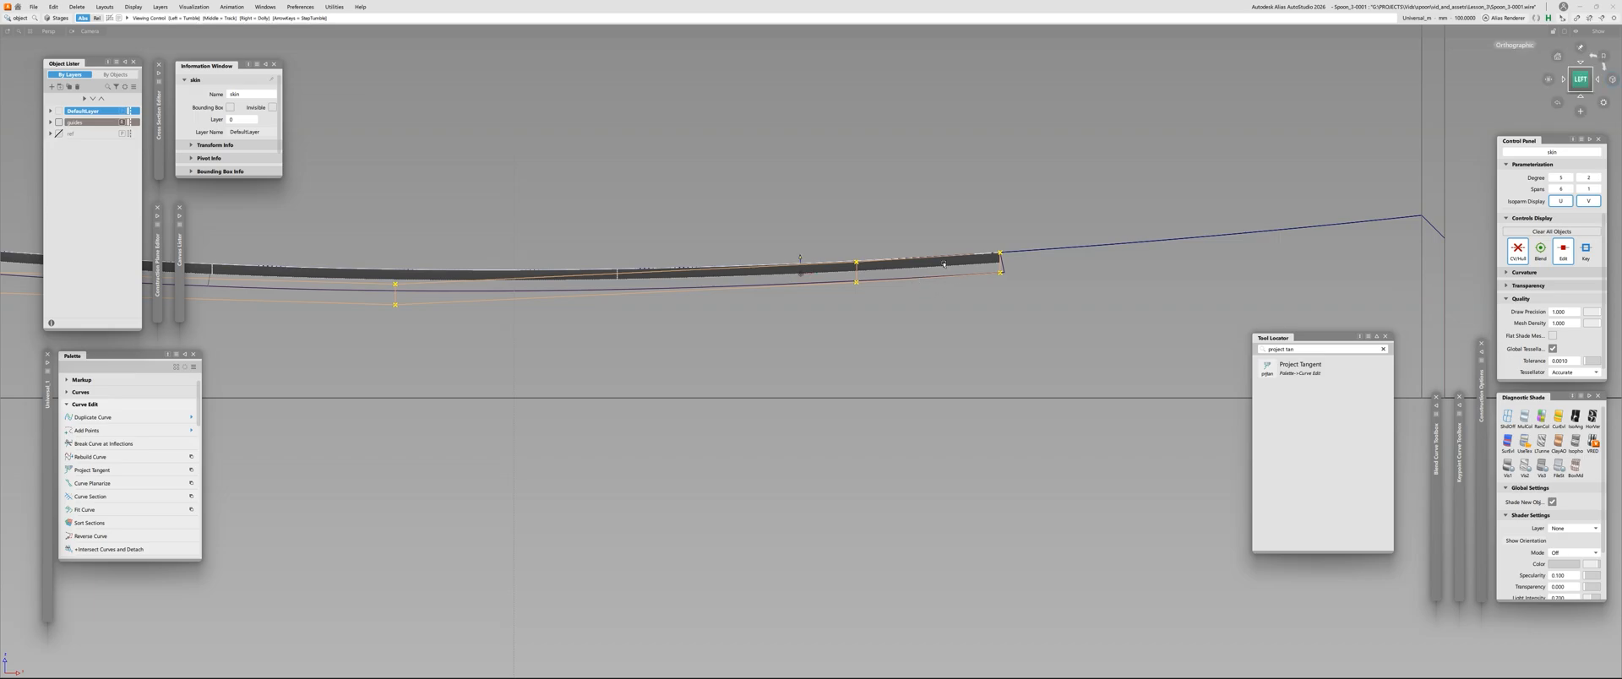
Plot a curvature comb along the lengthwise centre line of the spoon's main surface
middle_click_drag(944, 264, 861, 301, "alt+shift")
left_click_drag(862, 302, 811, 363, "alt+shift")
left_click(812, 333)
middle_click_drag(813, 333, 879, 333, "ctrl+shift")
left_click(909, 311)
right_click_drag(954, 282, 822, 422, "alt+shift")
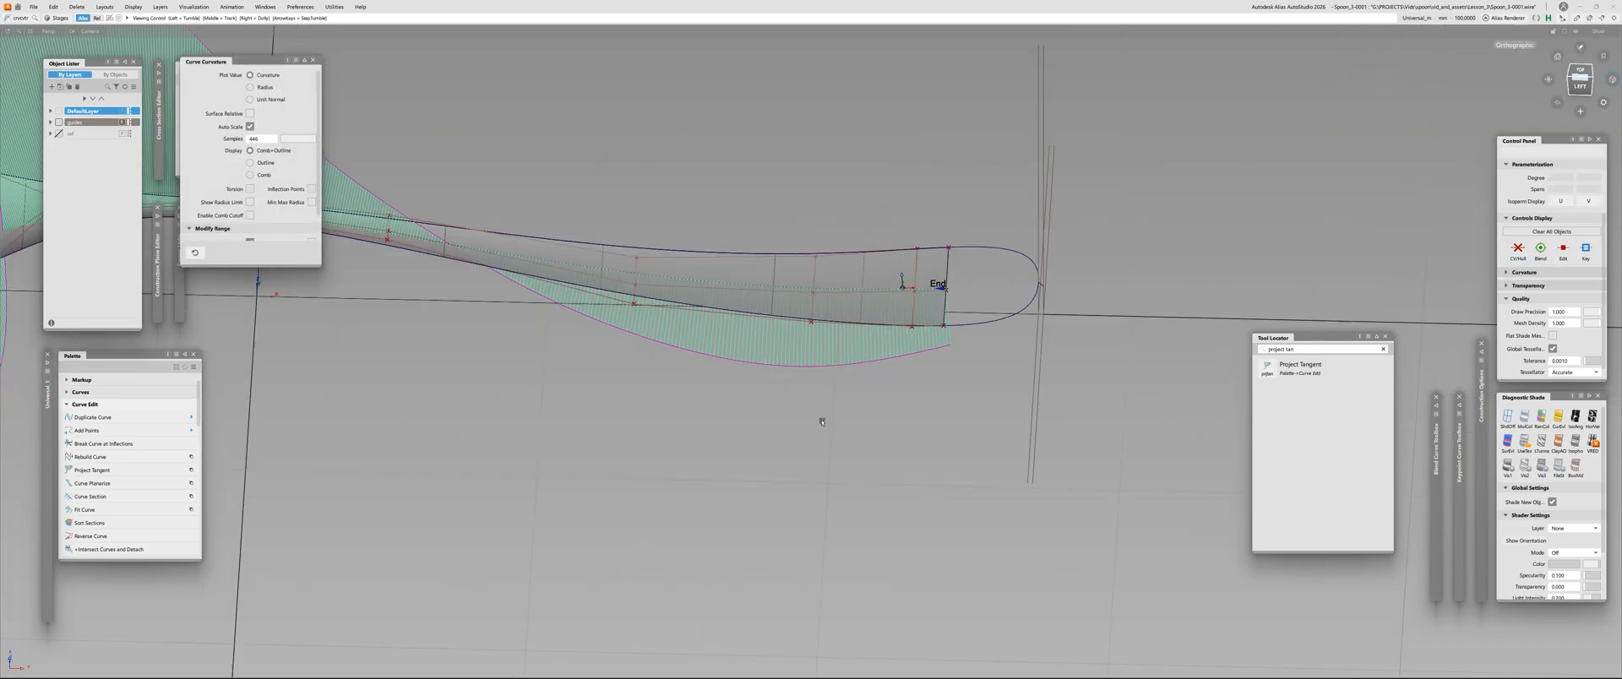
Examine the centre-line curvature comb from the bowl through the neck to the handle end
left_click_drag(822, 423, 859, 323, "alt+shift")
middle_click_drag(859, 323, 1334, 410, "alt+shift")
left_click_drag(879, 407, 901, 369, "alt+shift")
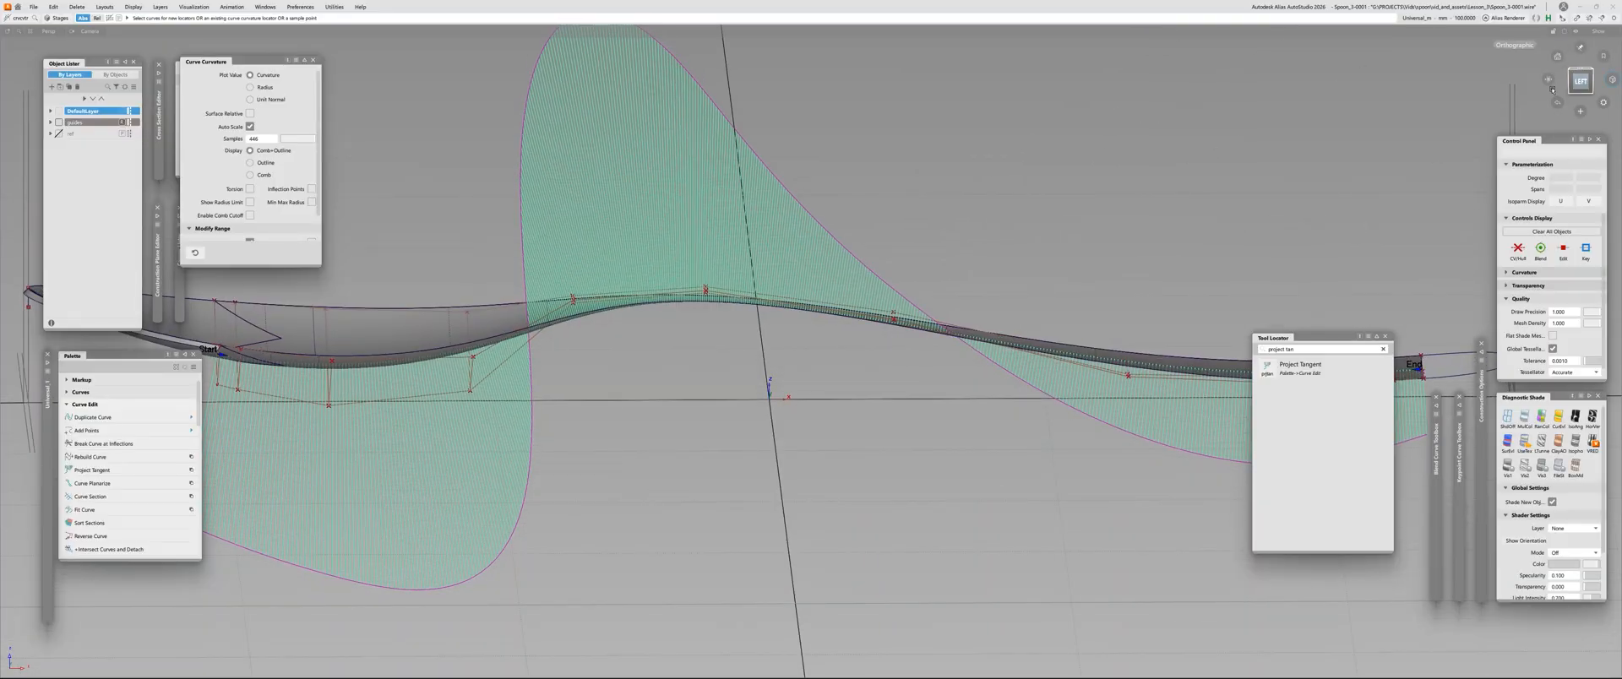
left_click(1551, 89)
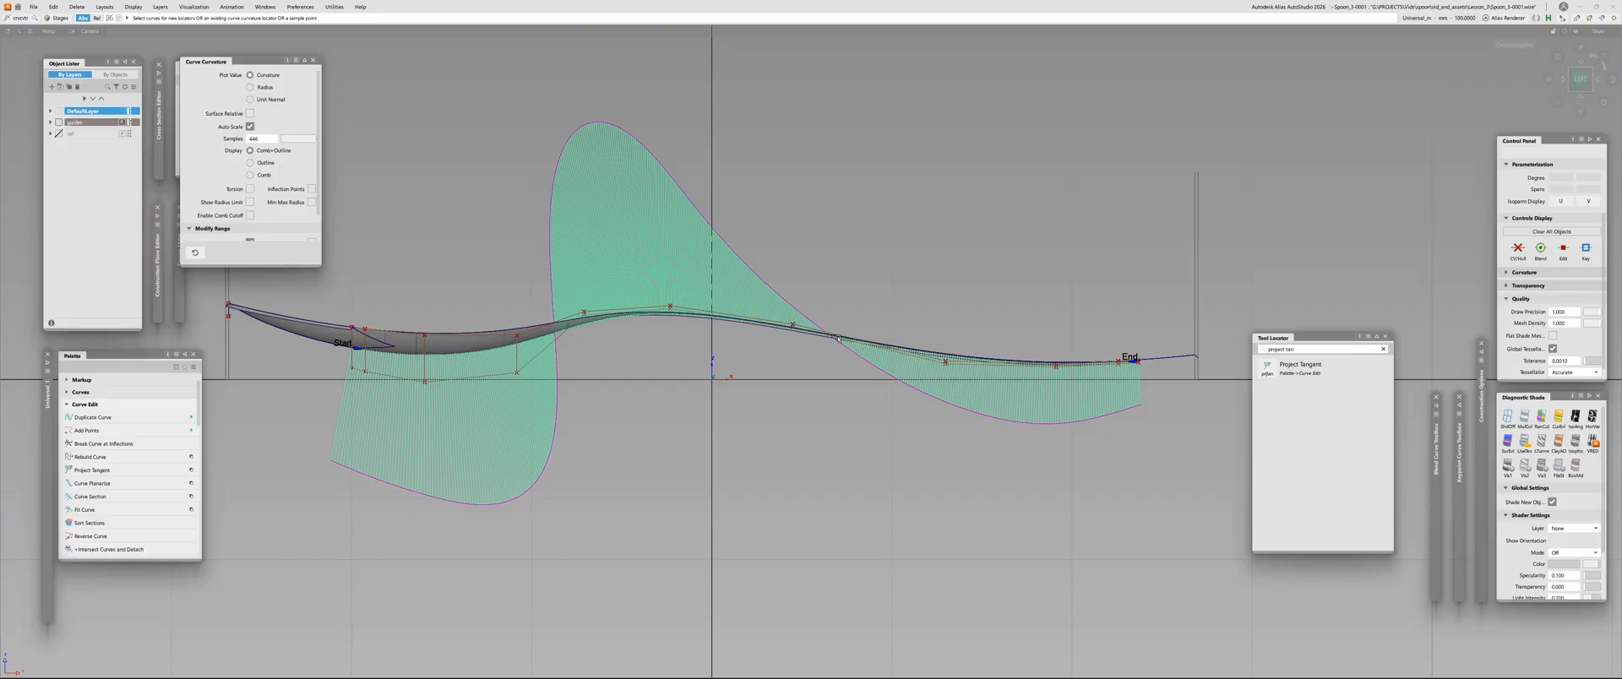
scroll(777, 359, "up", 3)
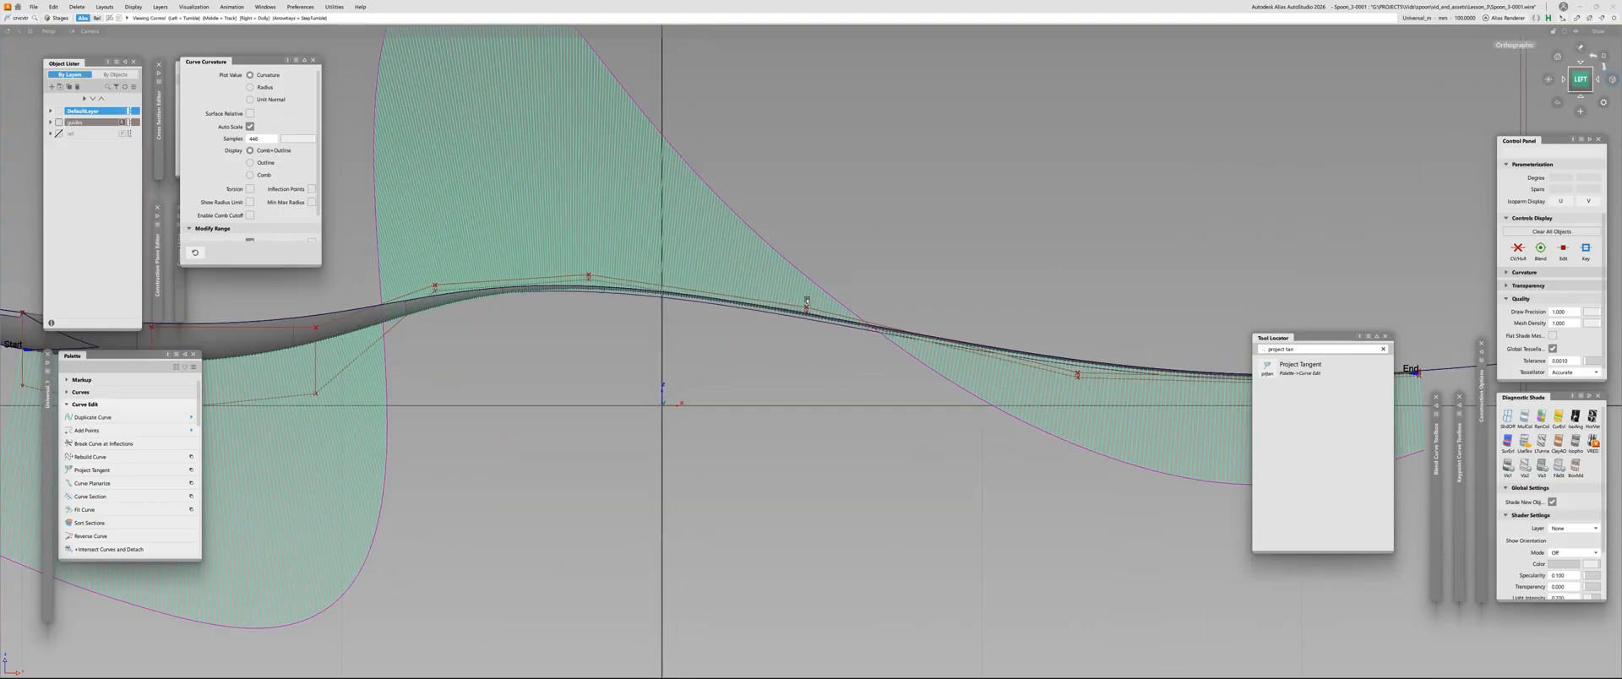
left_click_drag(755, 235, 666, 433, "alt+shift")
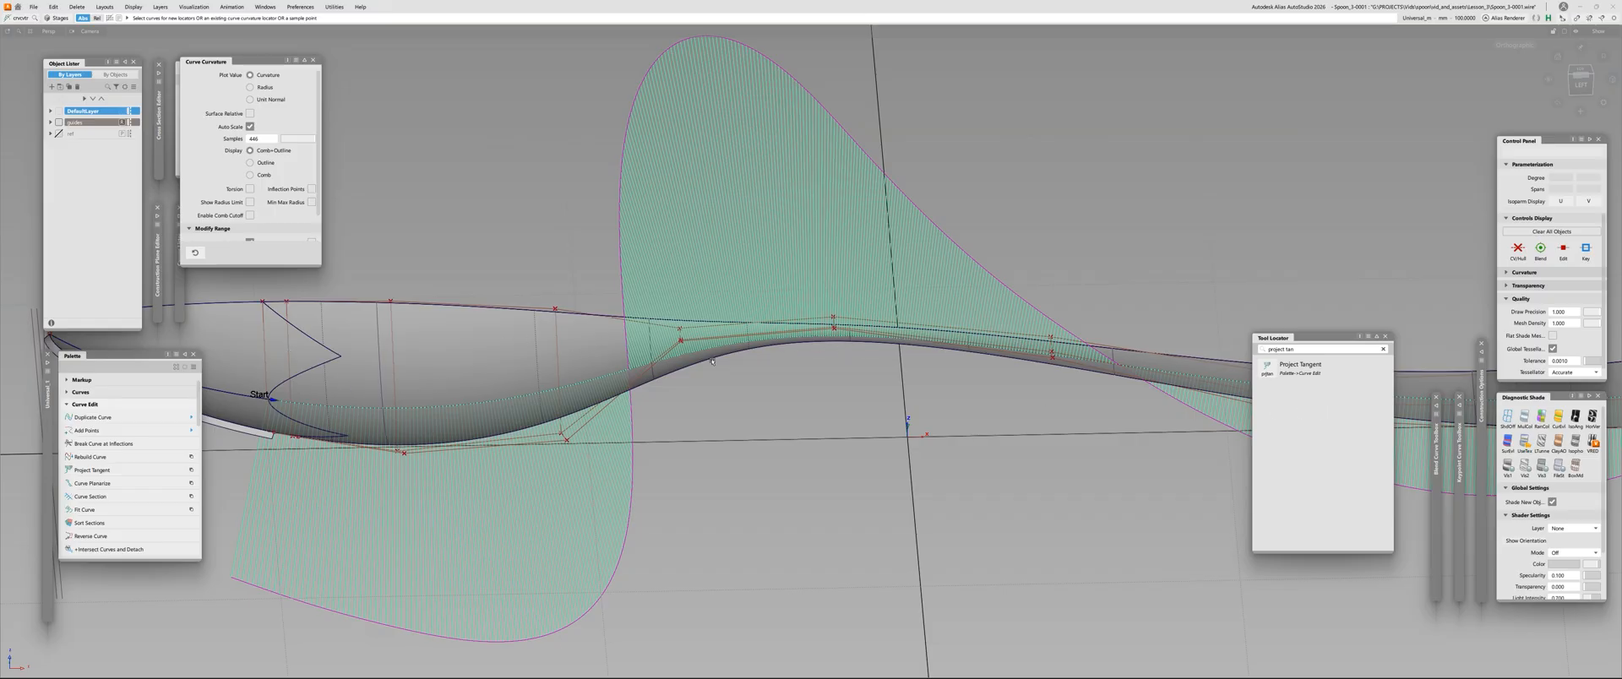
left_click_drag(1122, 415, 518, 305, "alt+shift")
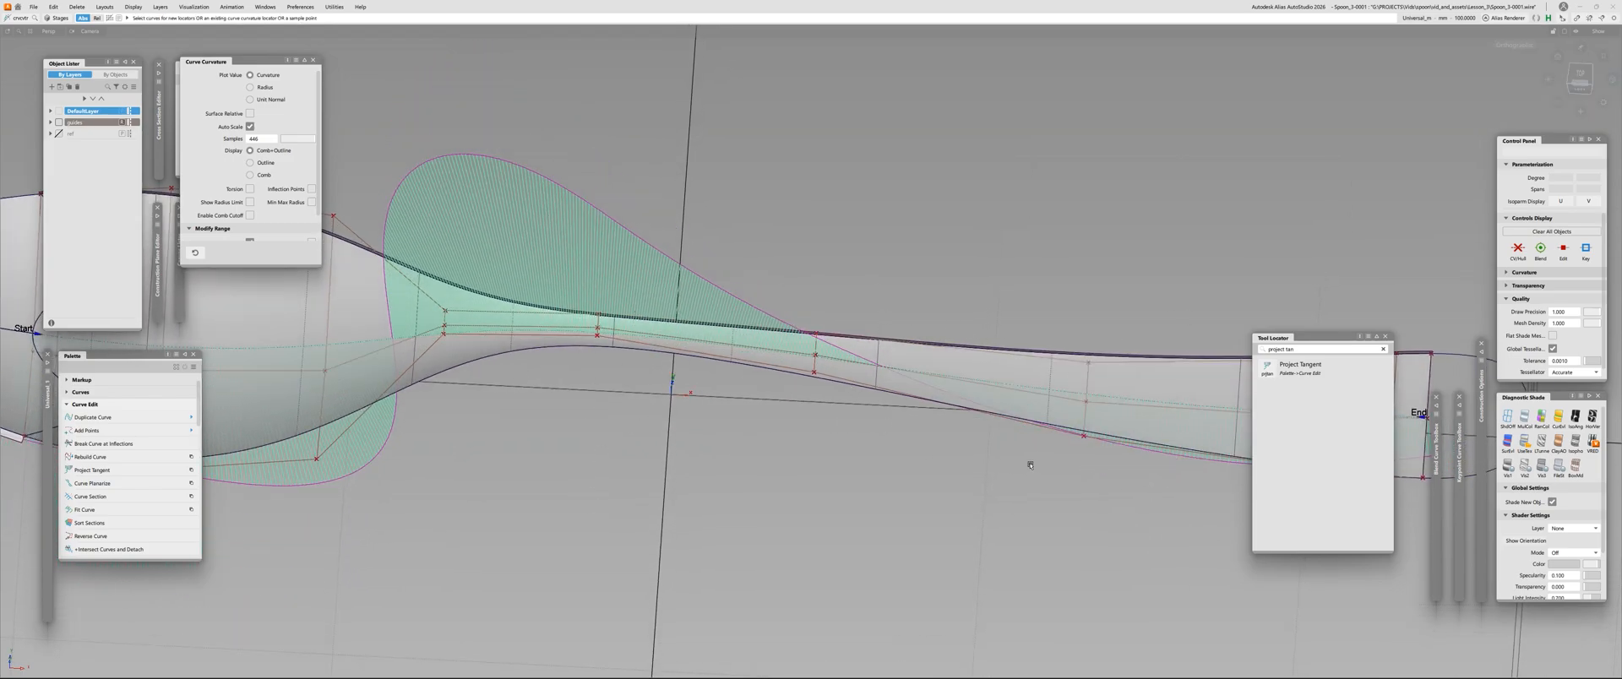
left_click_drag(1029, 465, 529, 291, "alt+shift")
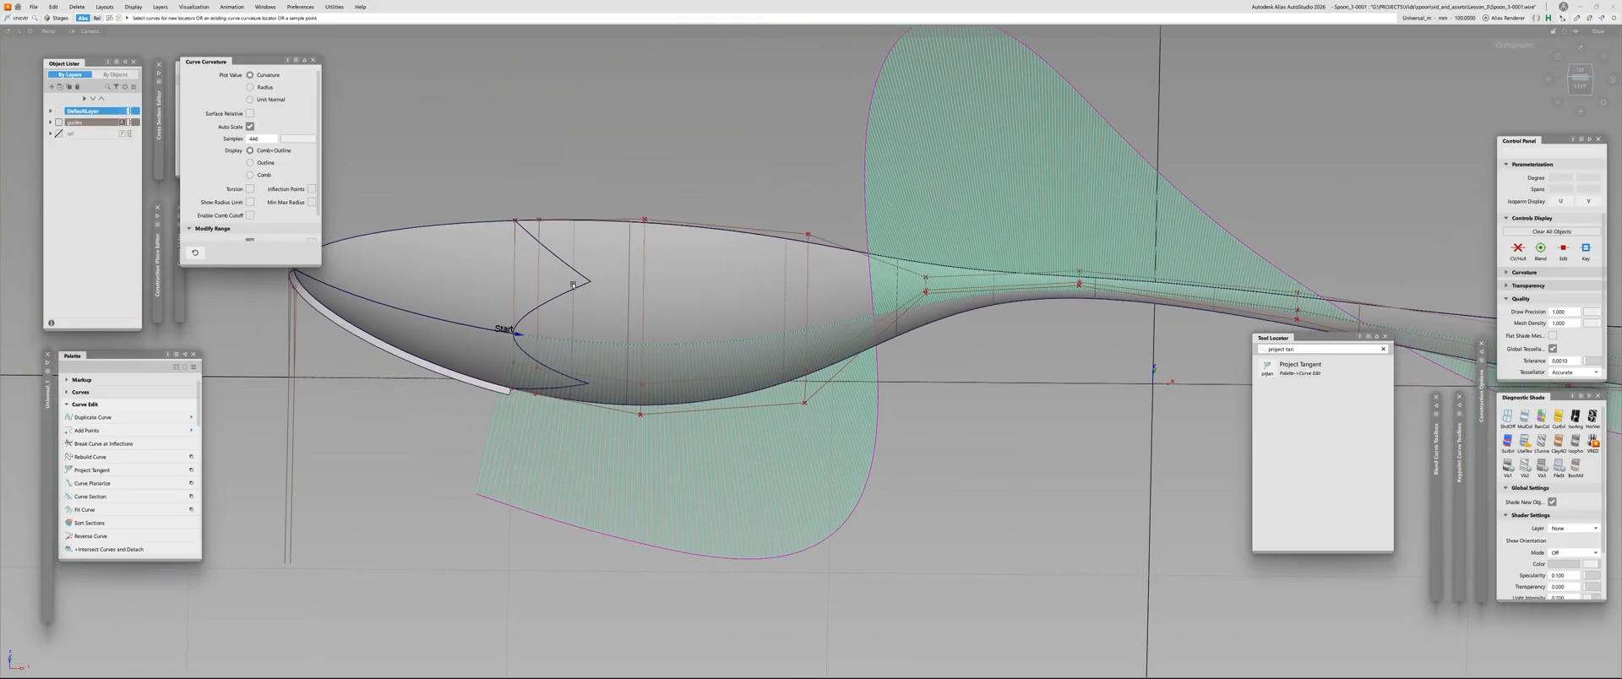
middle_click_drag(1157, 421, 549, 423, "alt+shift")
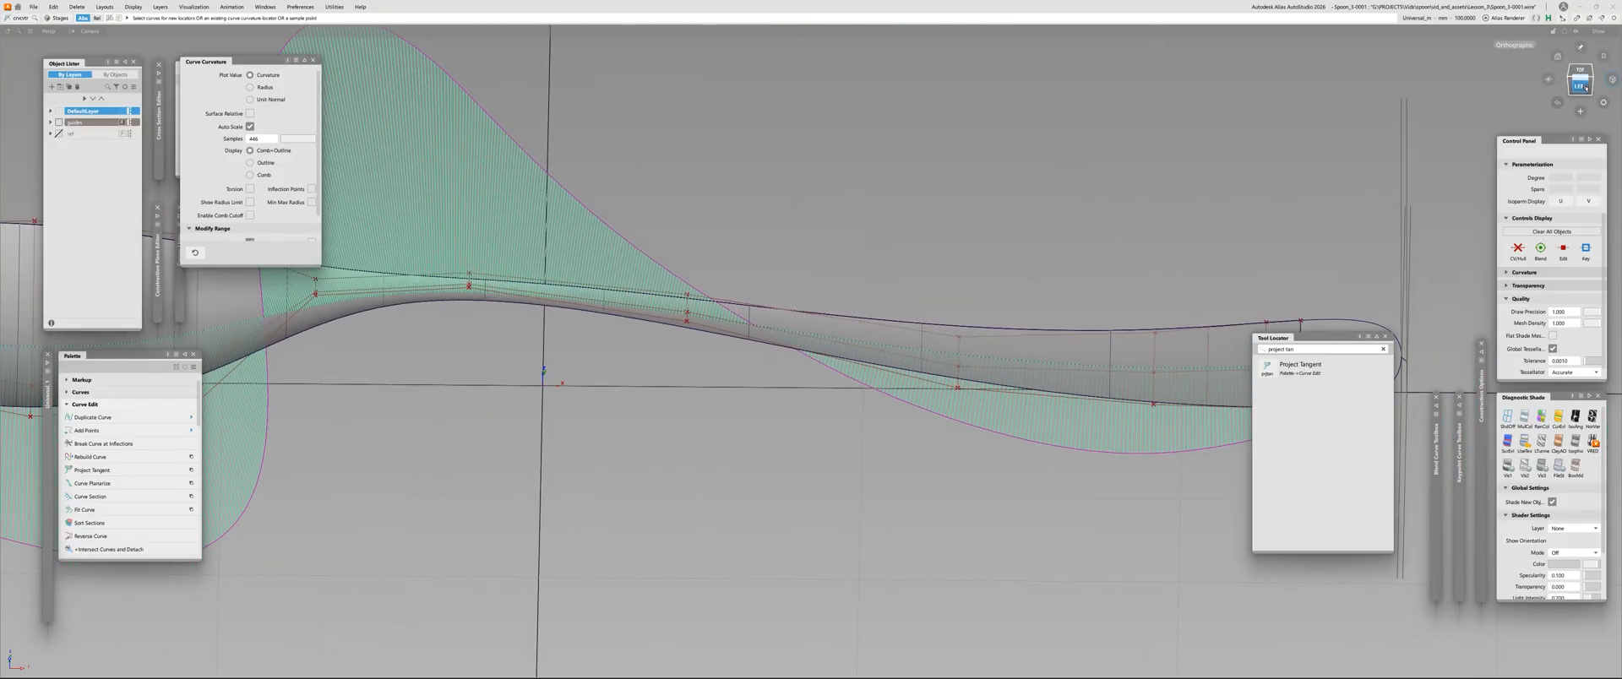
Pick the main surface's centre CV just before the comb's crossover on the handle, and adjust its height with the move tool
left_click_drag(800, 371, 790, 301, "alt+shift")
middle_click_drag(692, 301, 891, 316, "alt+shift")
scroll(891, 312, "up", 7, "alt+shift")
left_click_drag(883, 308, 870, 325, "ctrl+shift")
left_click(869, 319)
scroll(873, 330, "down", 10, "alt+shift")
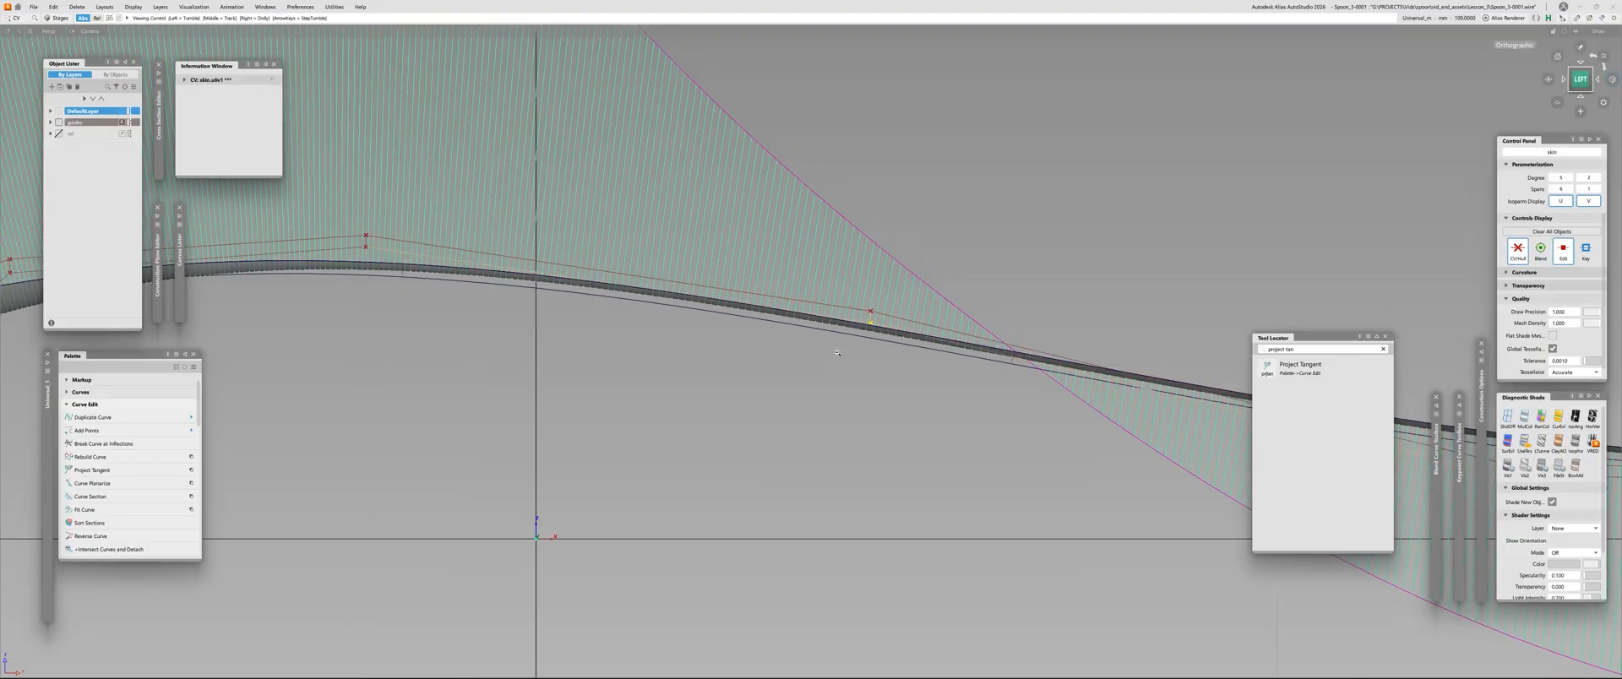
right_click_drag(864, 343, 907, 297, "alt+shift")
middle_click_drag(913, 290, 915, 271, "ctrl+shift")
key("space")
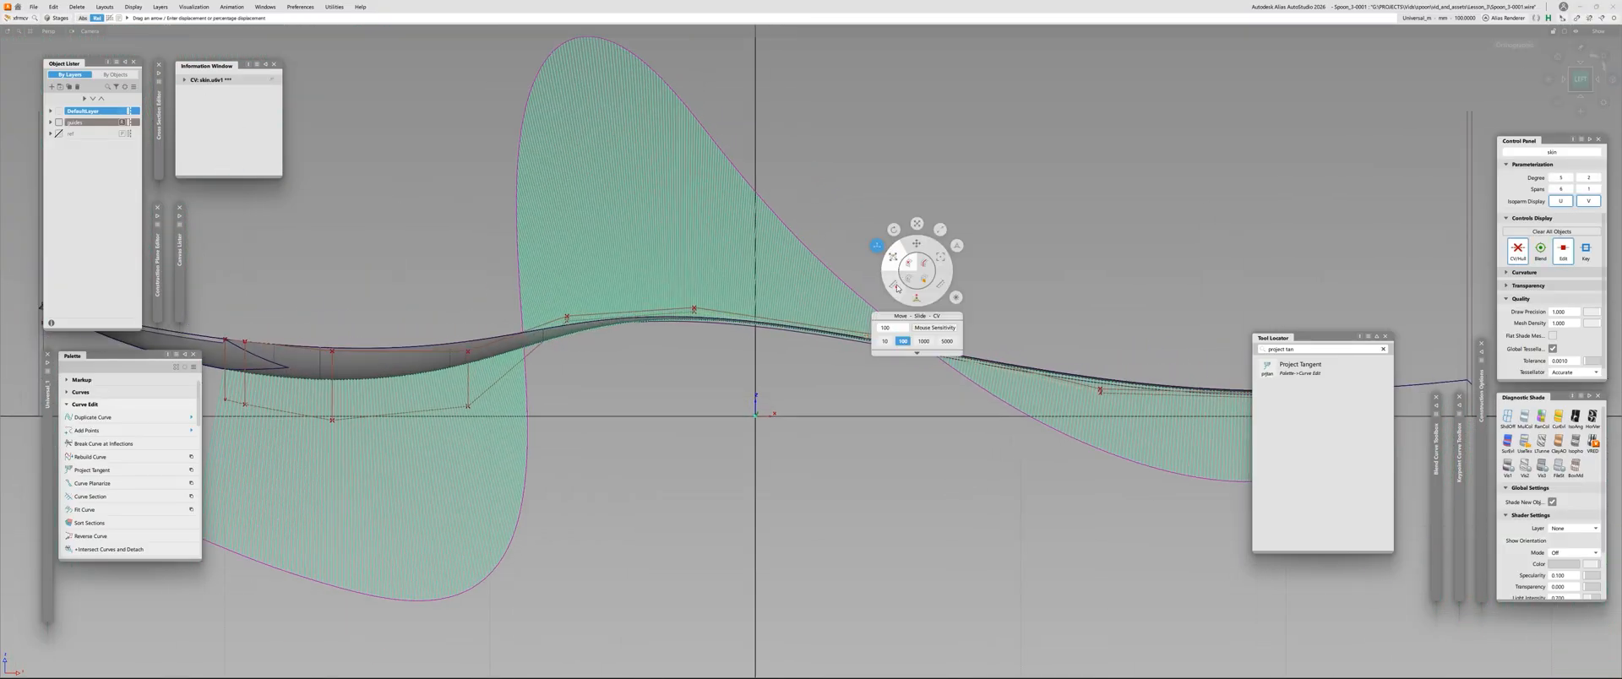
left_click(916, 244)
right_click_drag(965, 204, 984, 338)
middle_click_drag(985, 338, 547, 254, "alt+shift")
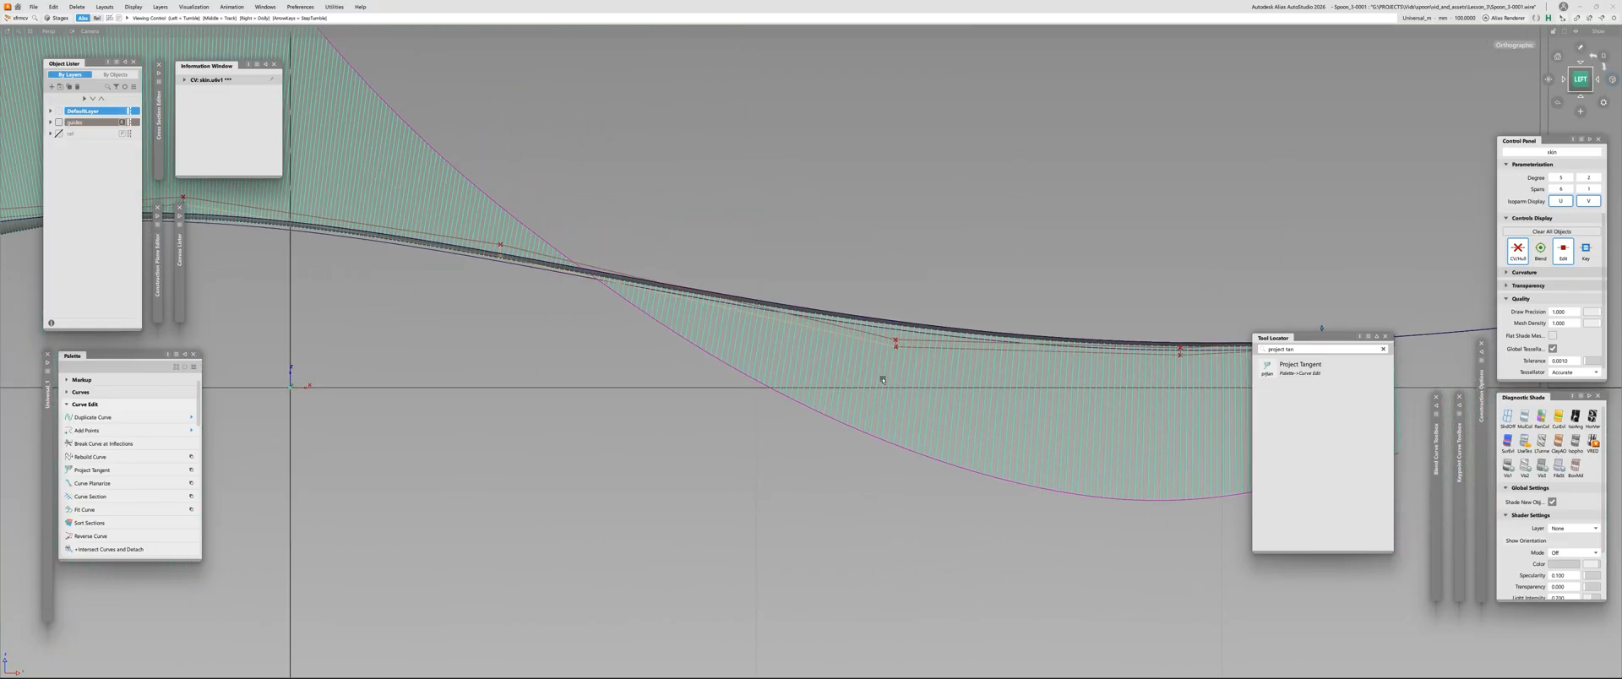
Adjust the height of the surface's centre CV just beyond the comb's crossover on the handle
left_click(896, 348)
right_click_drag(913, 255, 923, 118, "alt+shift")
right_click_drag(923, 119, 922, 158)
Adjust the height of the surface's centre CV at the crest of the neck to smooth the curvature comb
right_click_drag(850, 202, 558, 291, "alt+shift")
middle_click_drag(372, 317, 920, 330, "alt+shift")
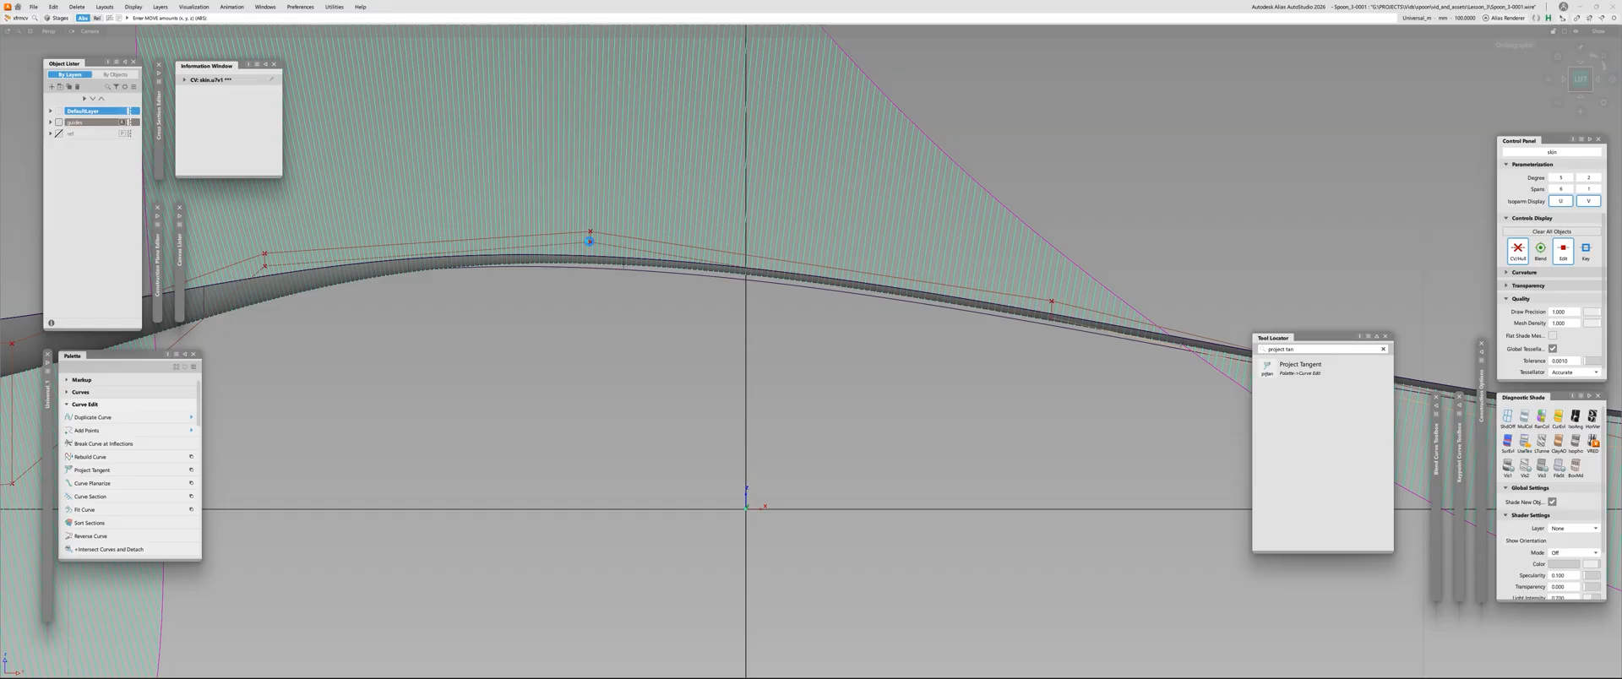
left_click(590, 241)
right_click_drag(589, 243, 691, 326, "alt+shift")
right_click_drag(954, 171, 978, 231)
right_click_drag(836, 271, 865, 332, "alt+shift")
middle_click_drag(865, 332, 803, 390, "alt+shift")
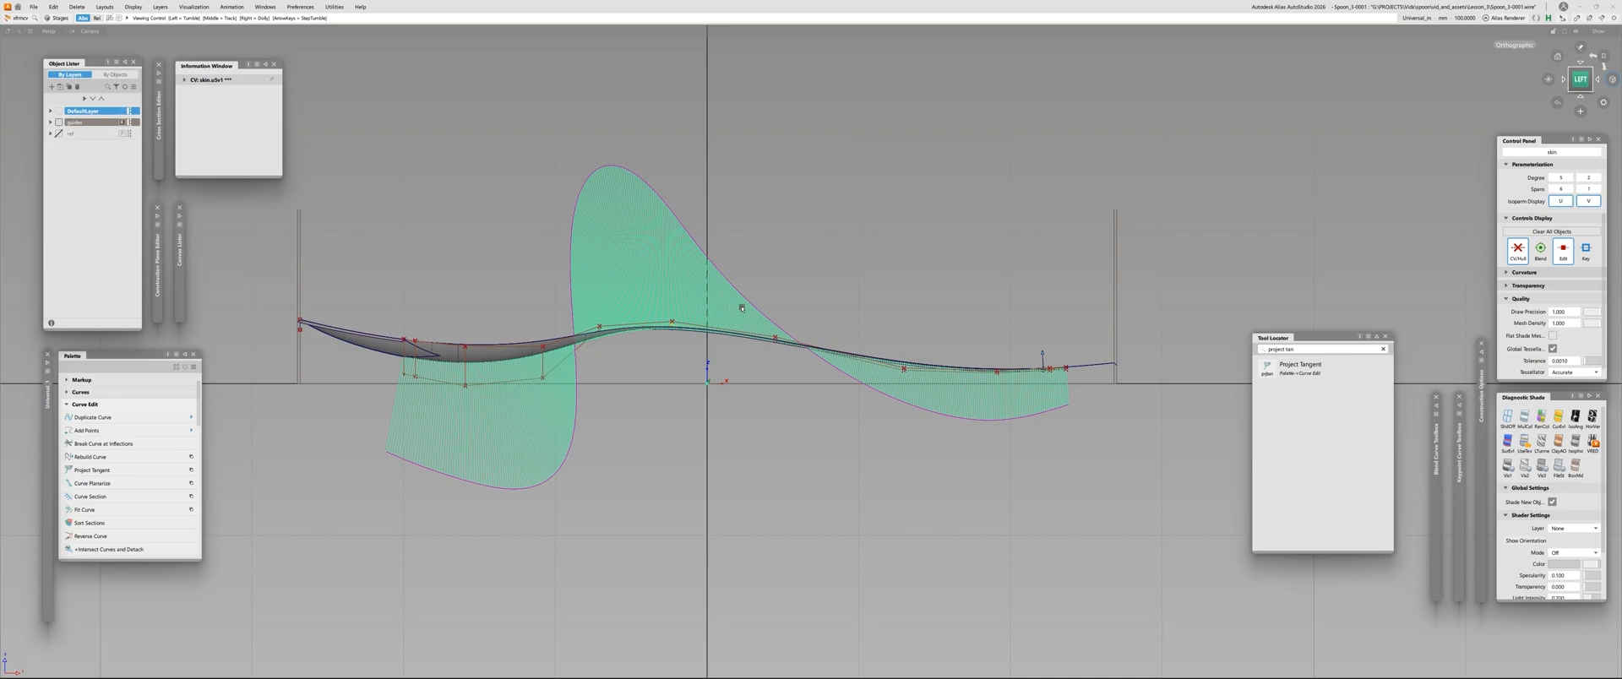
Fine-tune the heights of the surface's centre CVs on either side of the comb's crossover
right_click_drag(893, 409, 934, 348, "alt+shift")
left_click(915, 328)
right_click_drag(623, 253, 663, 274, "alt+shift")
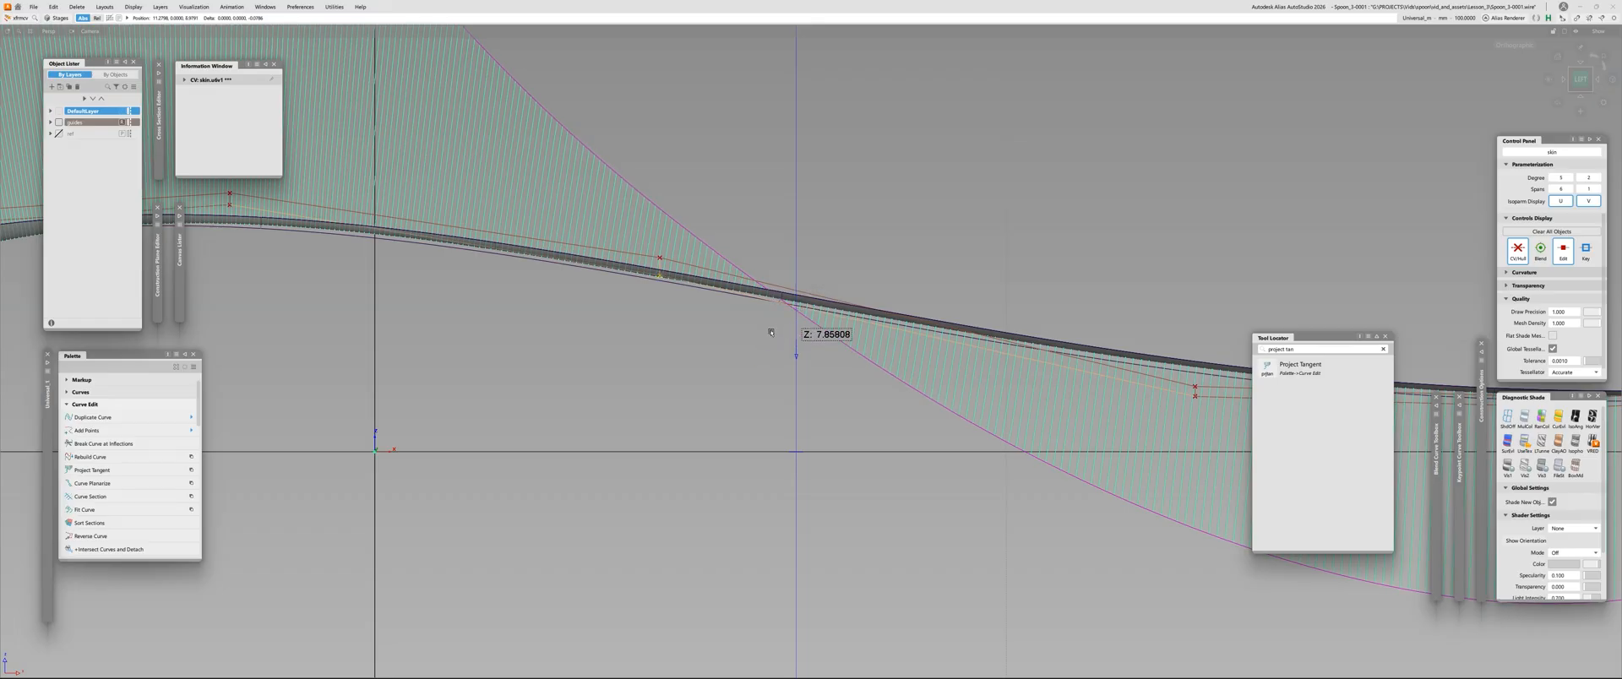
middle_click_drag(1197, 428, 910, 413, "alt+shift")
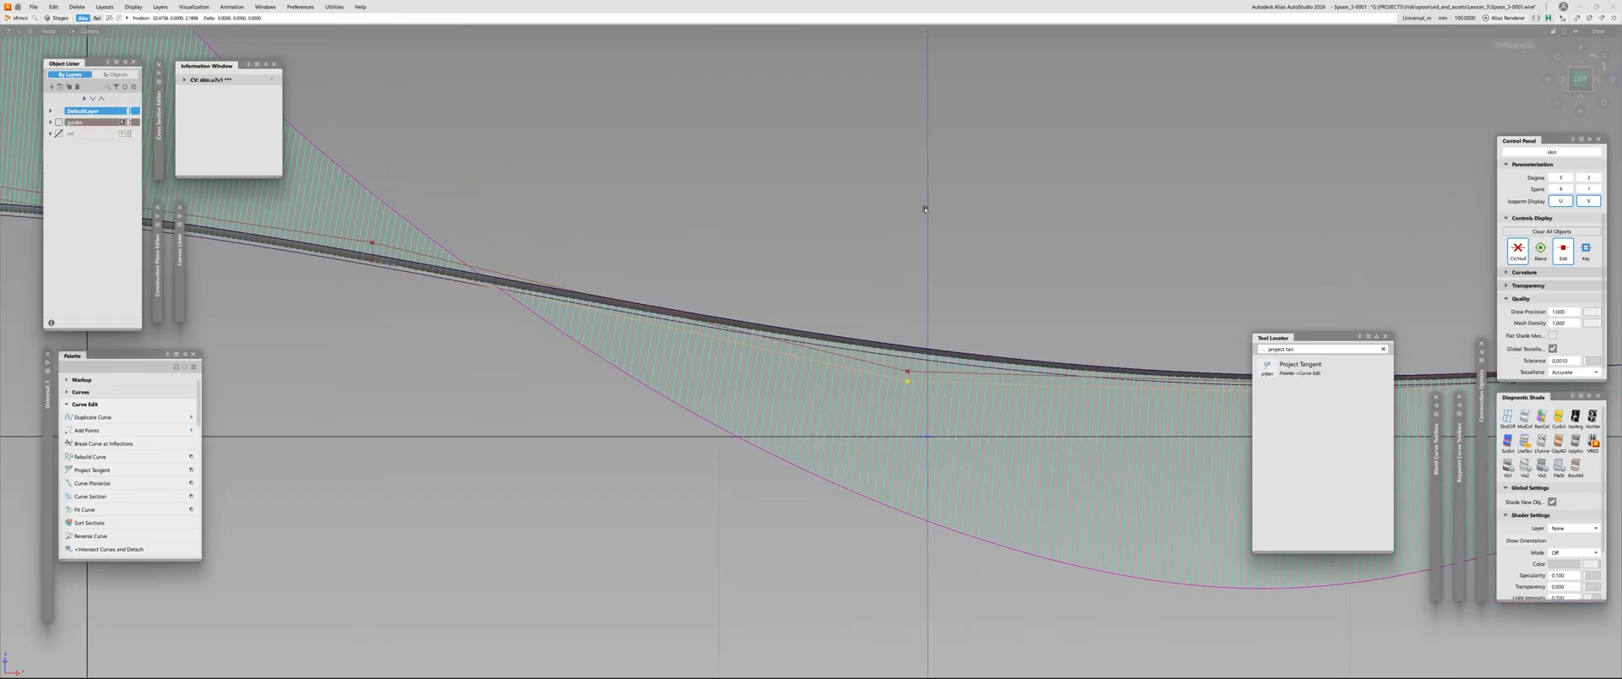
right_click_drag(916, 293, 666, 367, "alt+shift")
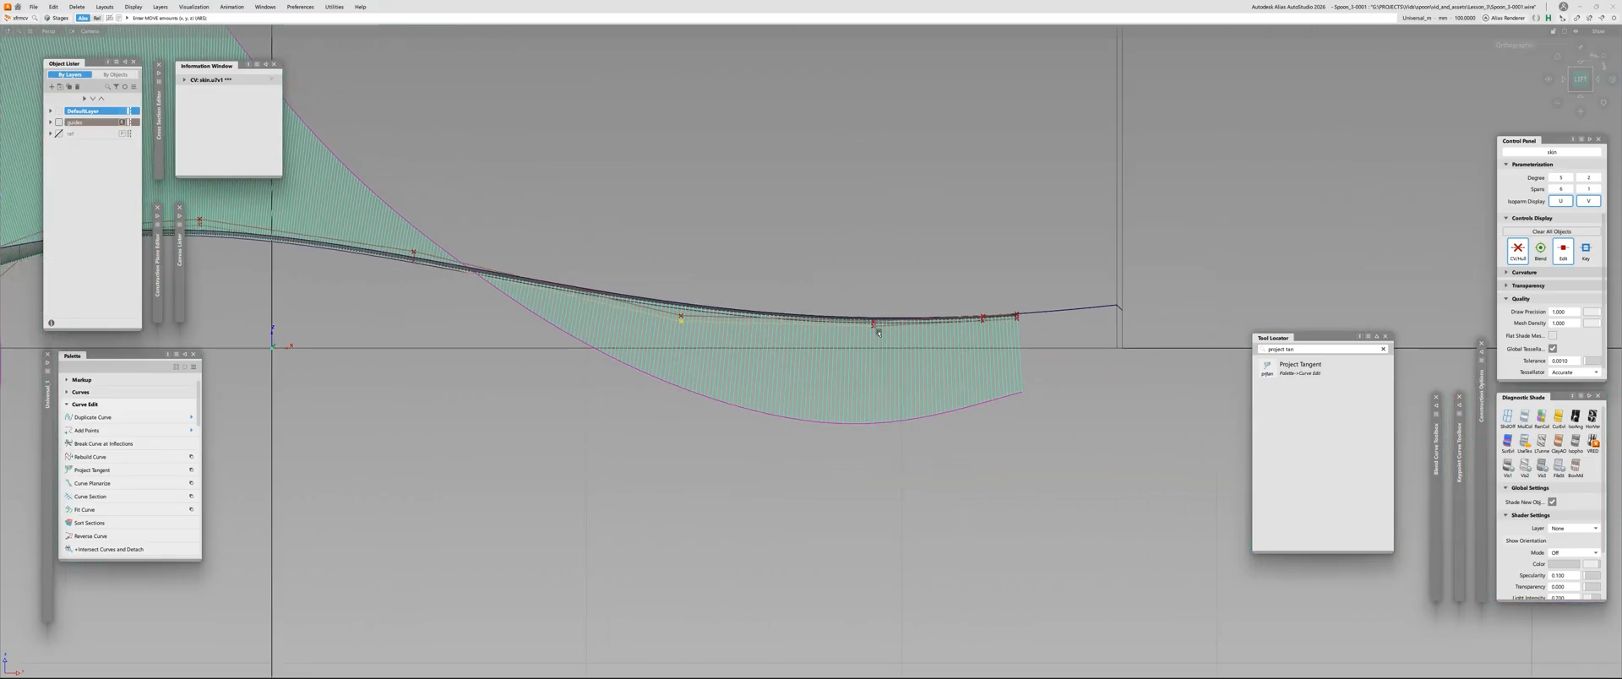
Fine-tune the heights of the last inner centre CVs near the open handle end until the comb flows evenly
right_click_drag(1104, 430, 920, 340, "alt+shift")
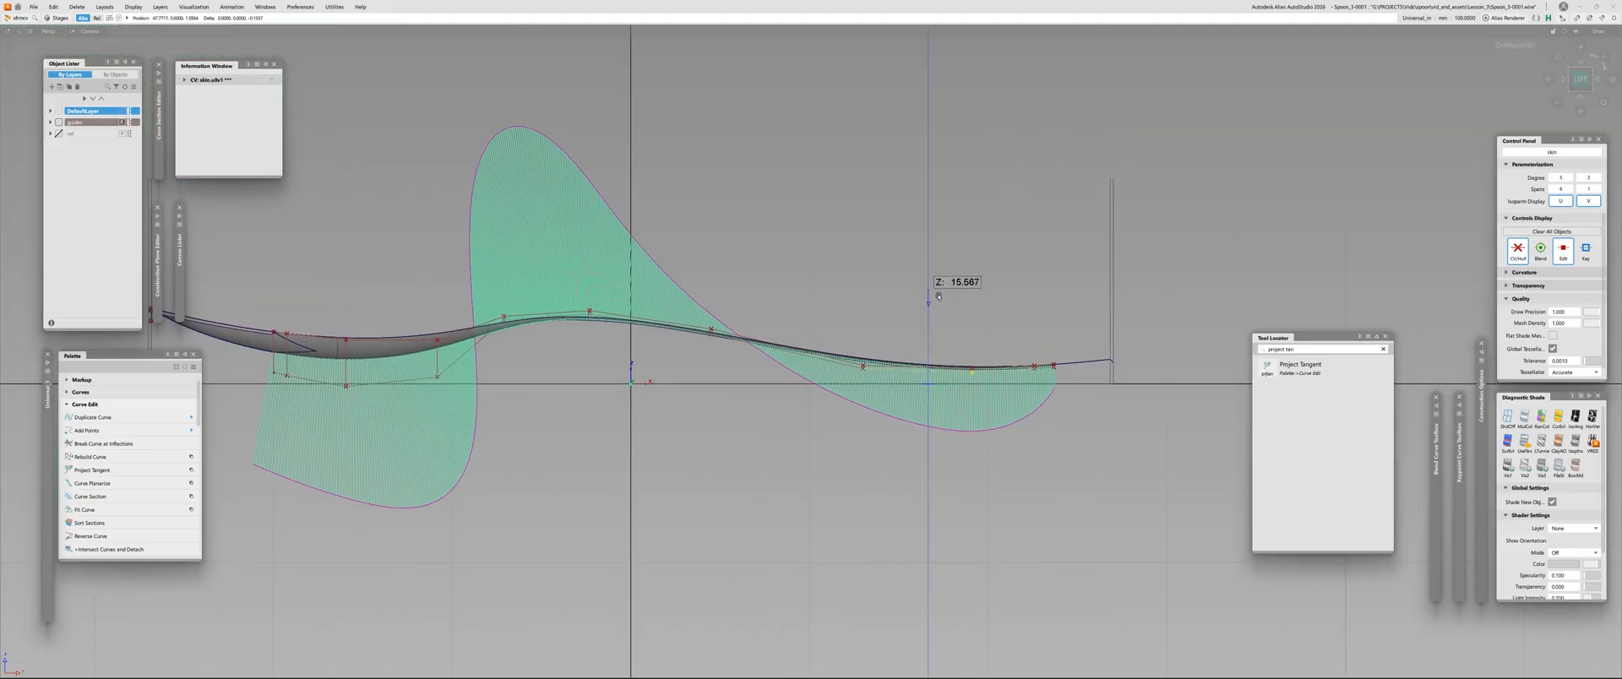
right_click_drag(1062, 419, 1079, 306, "alt+shift")
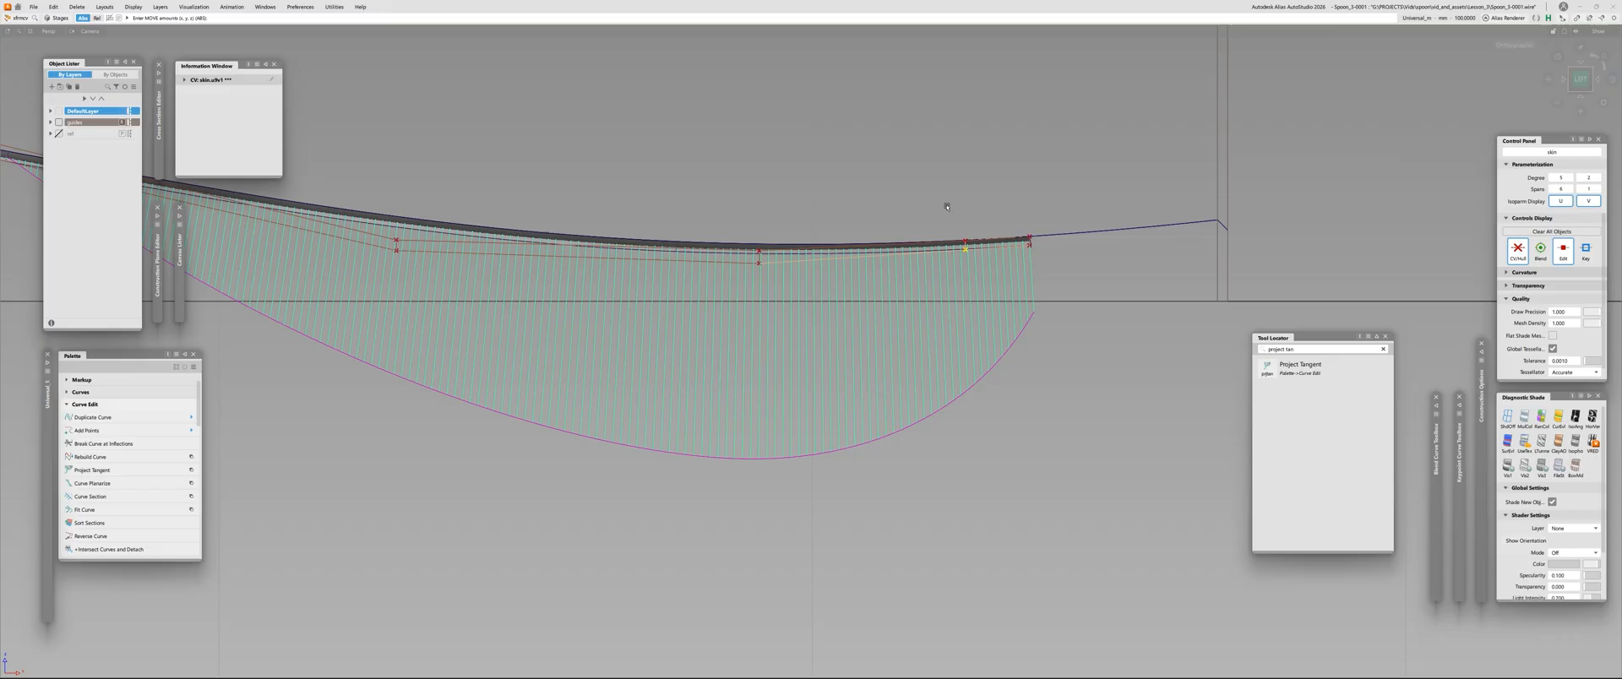
right_click_drag(947, 134, 952, 266)
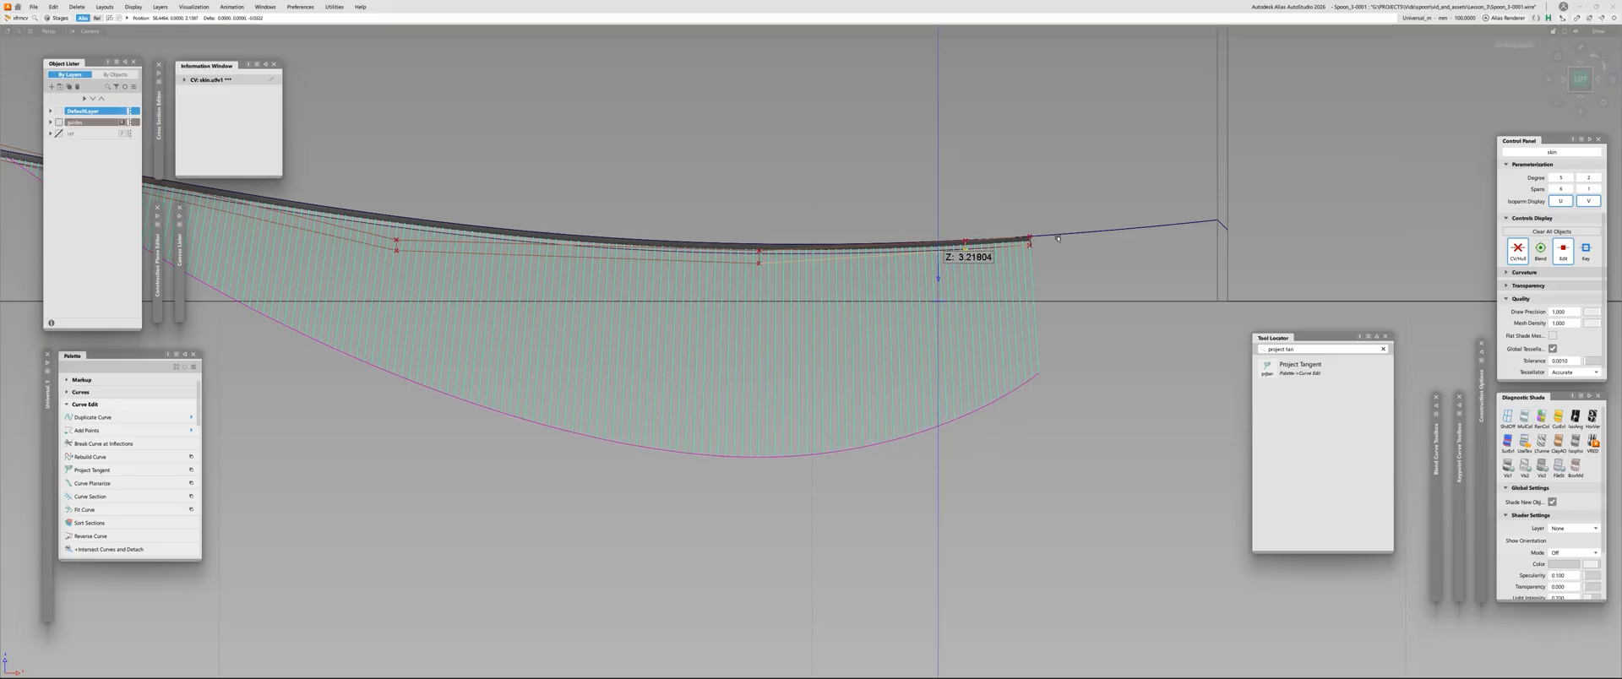
right_click_drag(1019, 168, 1022, 191)
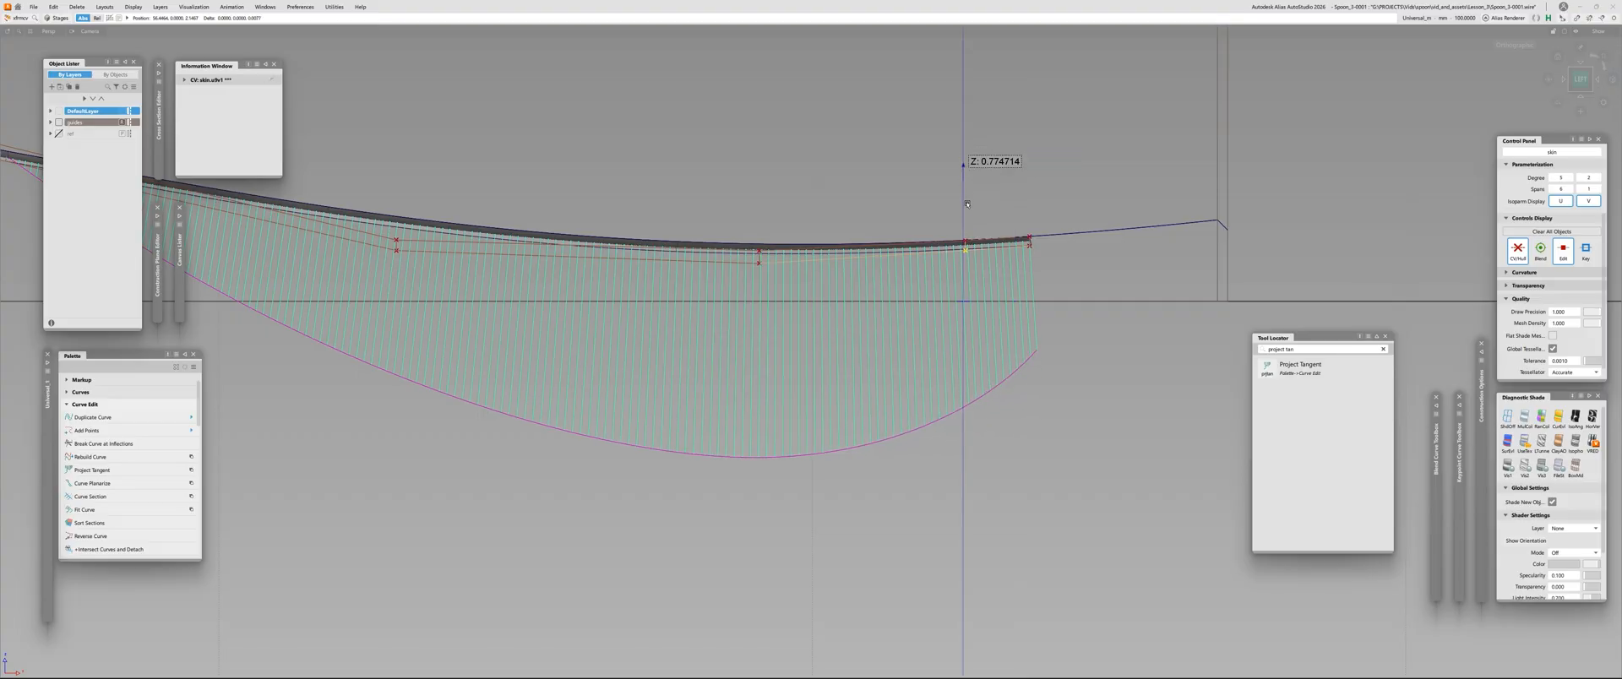
right_click_drag(967, 204, 684, 254)
left_click_drag(681, 262, 676, 473, "alt+shift")
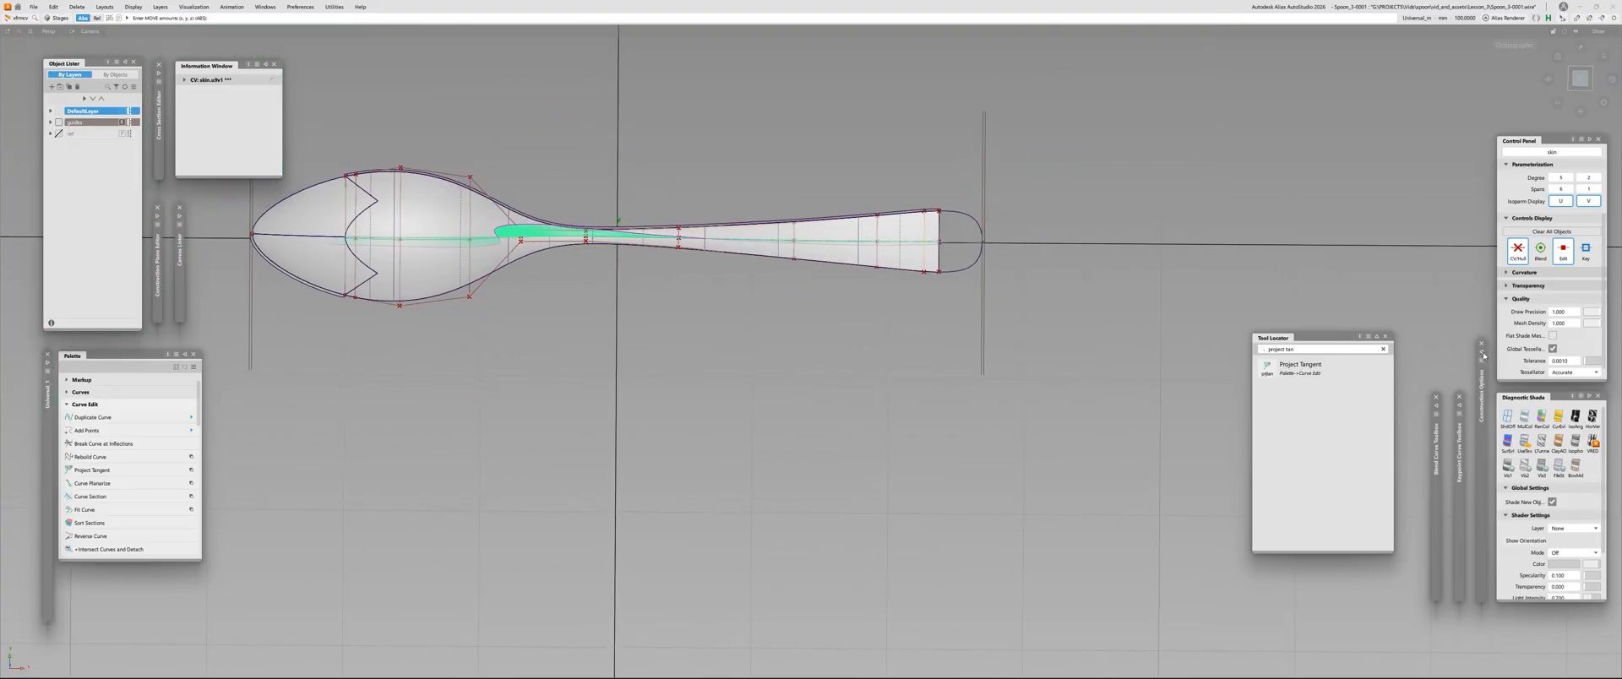
Apply black-and-white zebra shading and examine the stripe flow from above along the spoon's neck and handle
key("Escape")
left_click(1592, 417)
right_click_drag(919, 240, 1143, 235, "alt+shift")
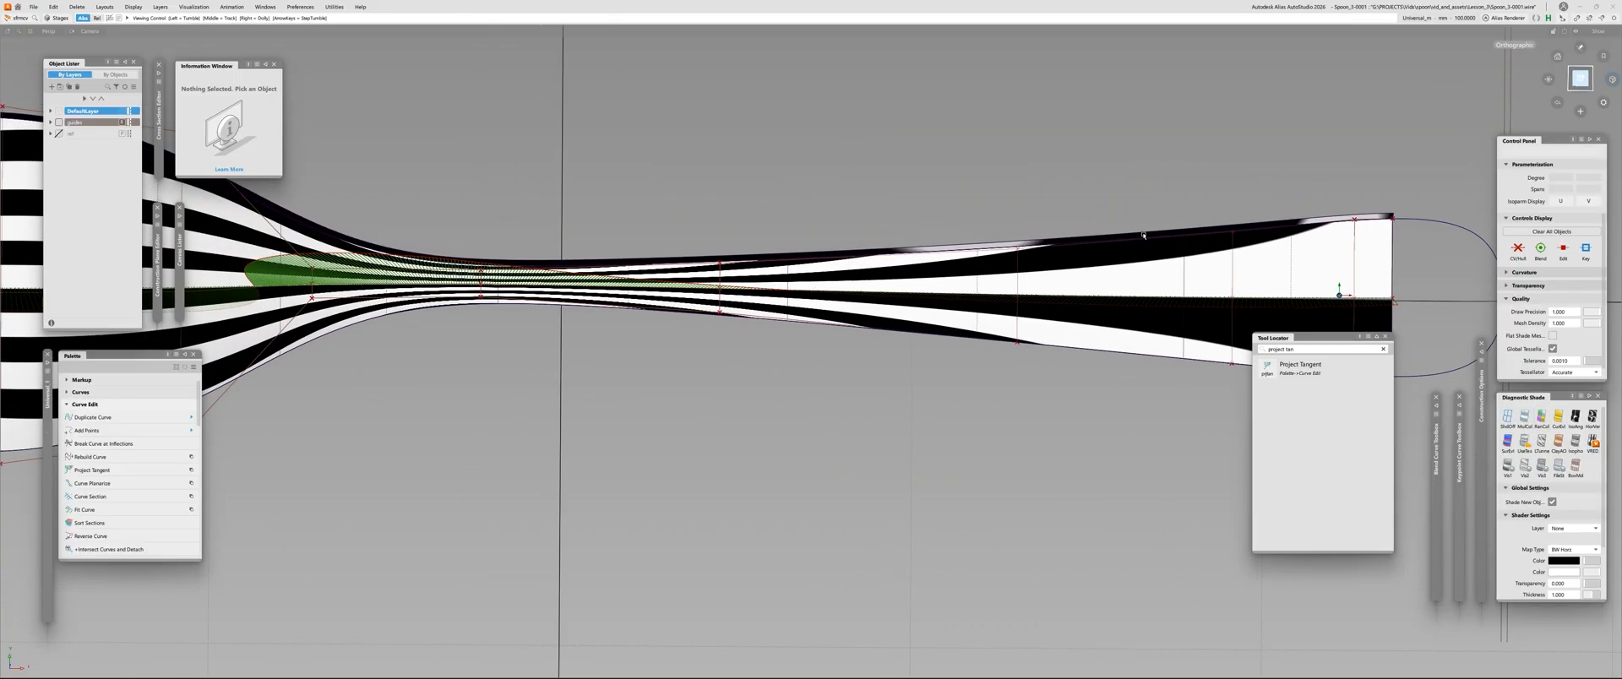
left_click(1579, 78)
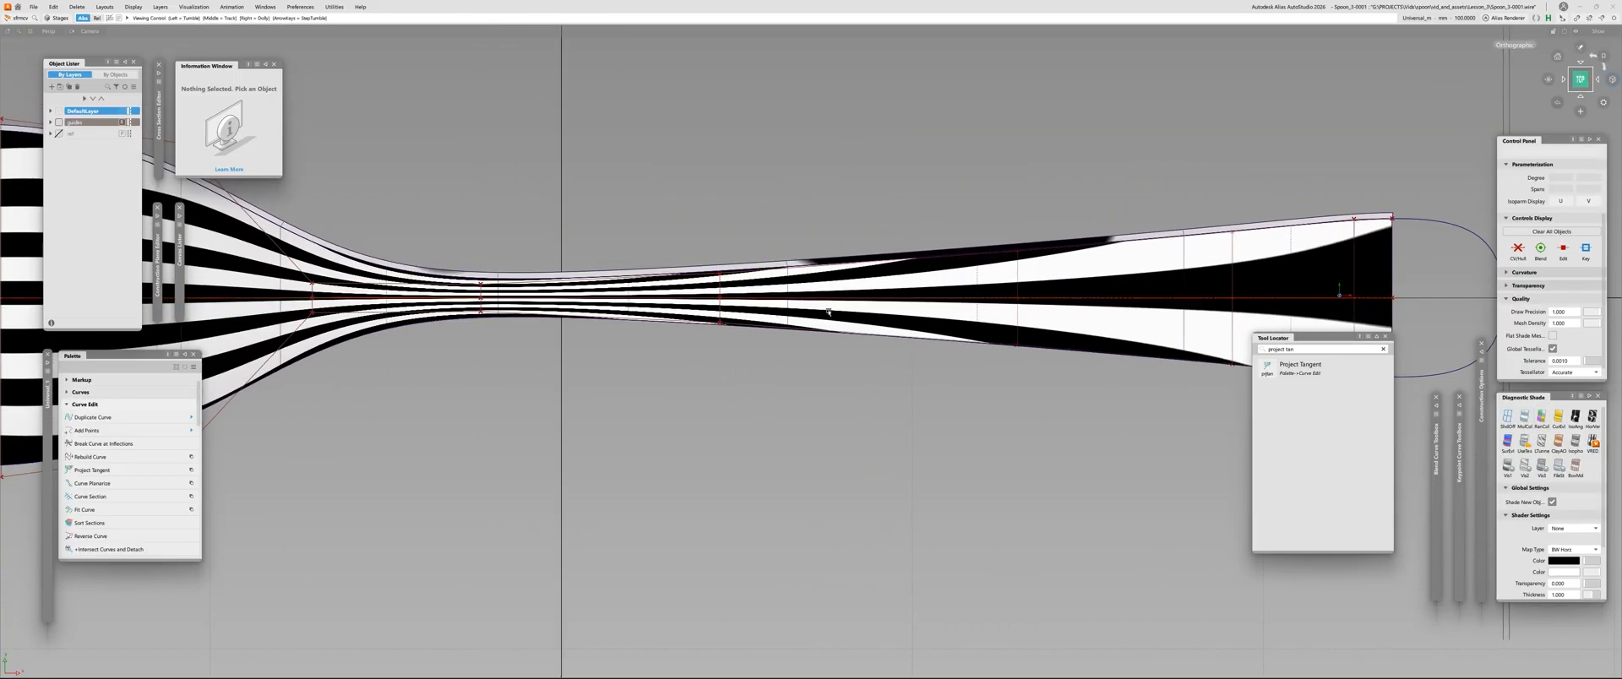
right_click_drag(828, 312, 647, 332, "alt+shift")
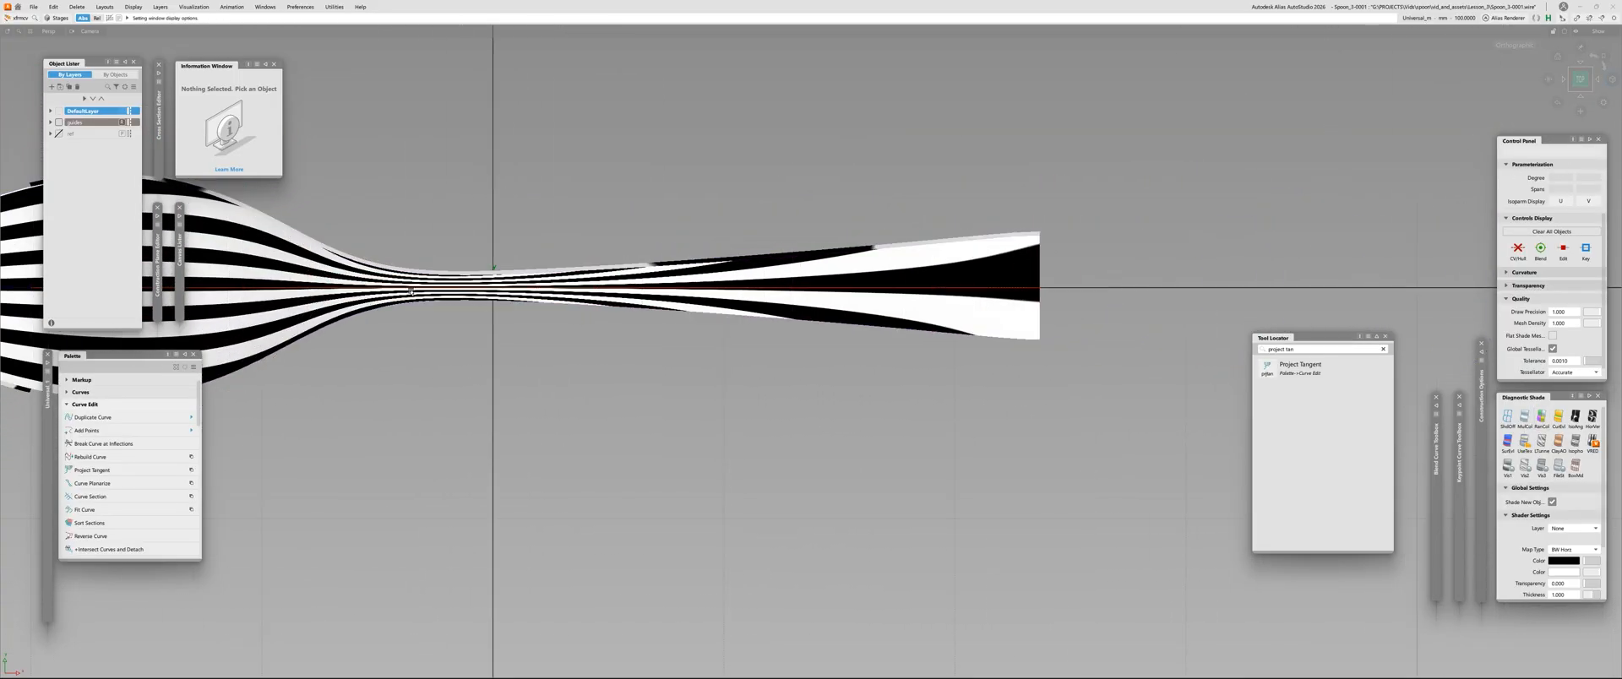
right_click_drag(691, 292, 543, 277, "alt+shift")
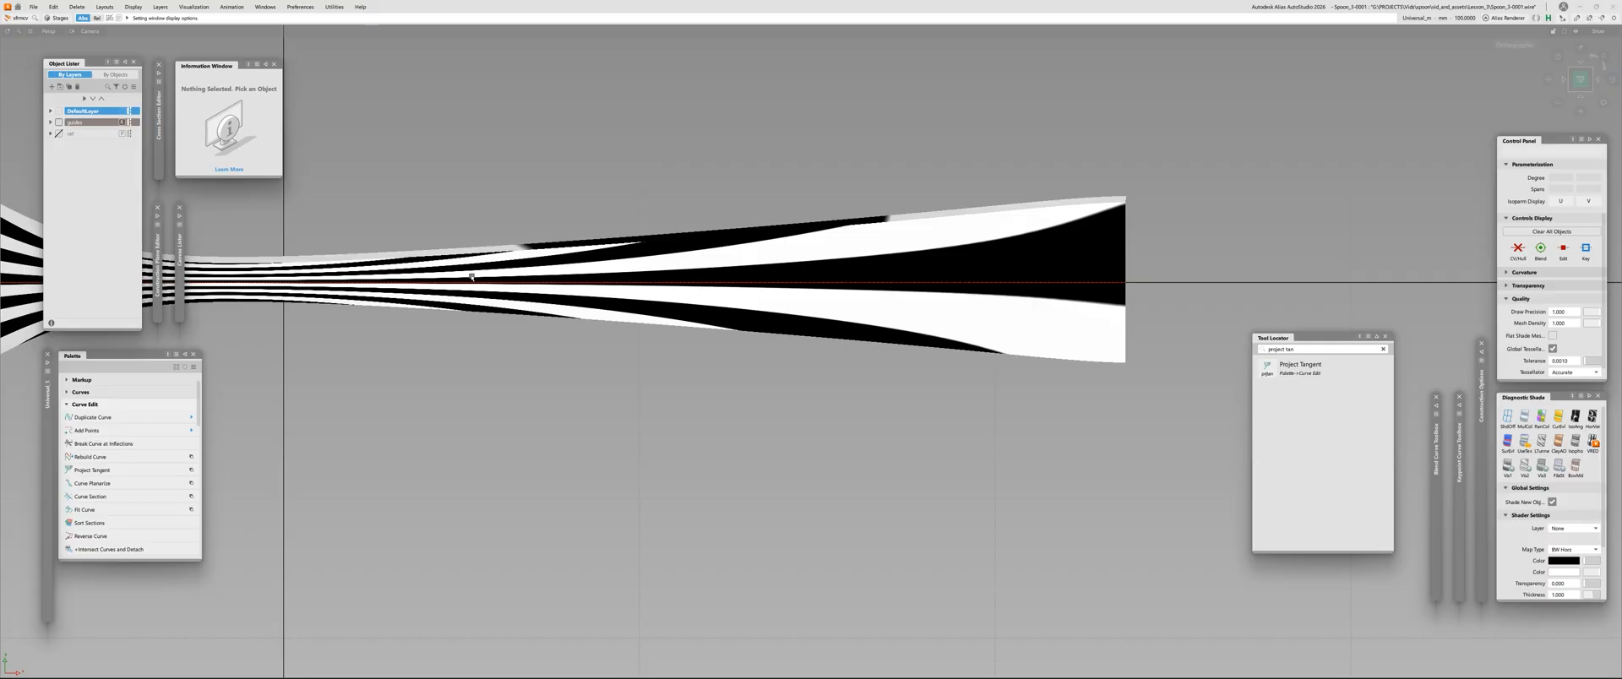
right_click_drag(814, 289, 709, 261, "alt+shift")
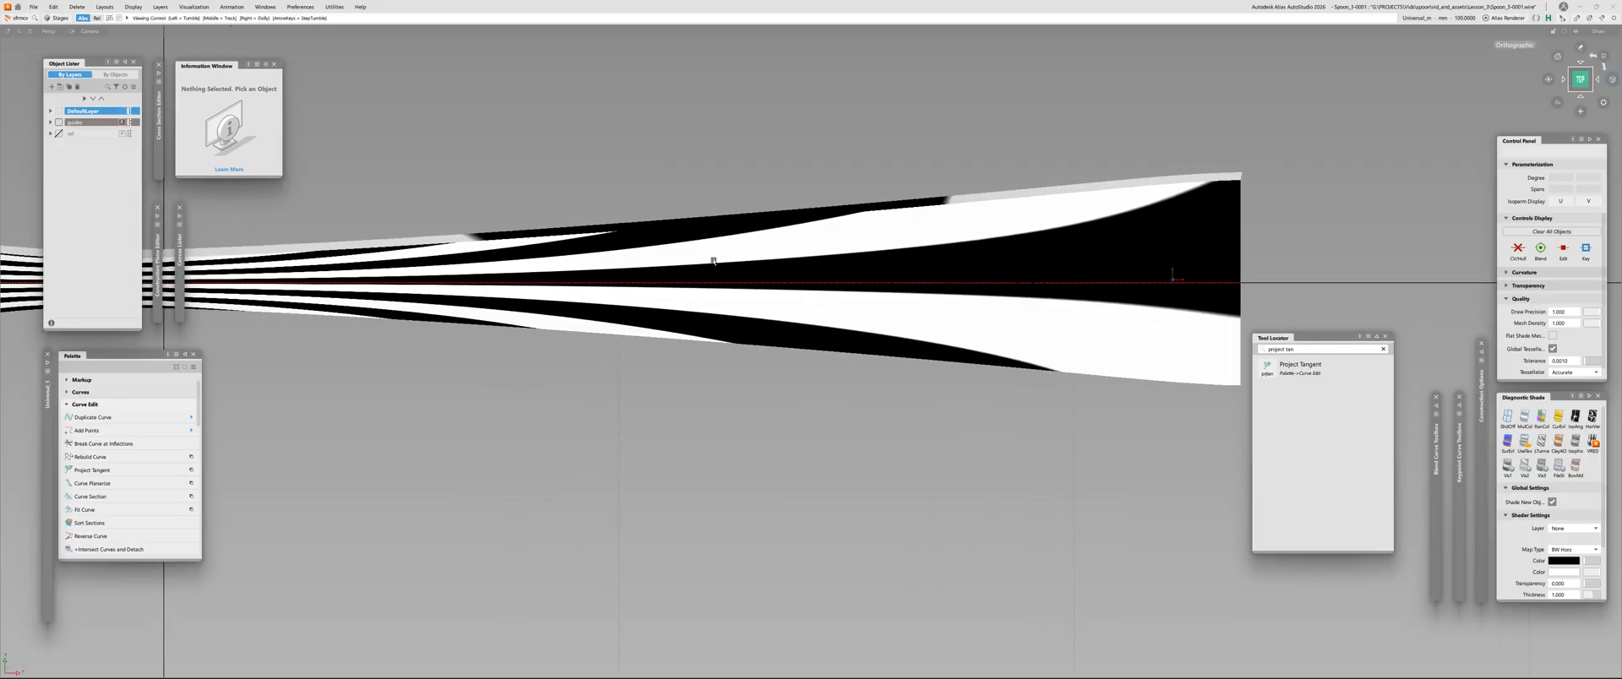
middle_click_drag(710, 261, 1067, 264, "alt+shift")
right_click_drag(1068, 264, 927, 315, "alt+shift")
right_click_drag(666, 273, 622, 270, "alt+shift")
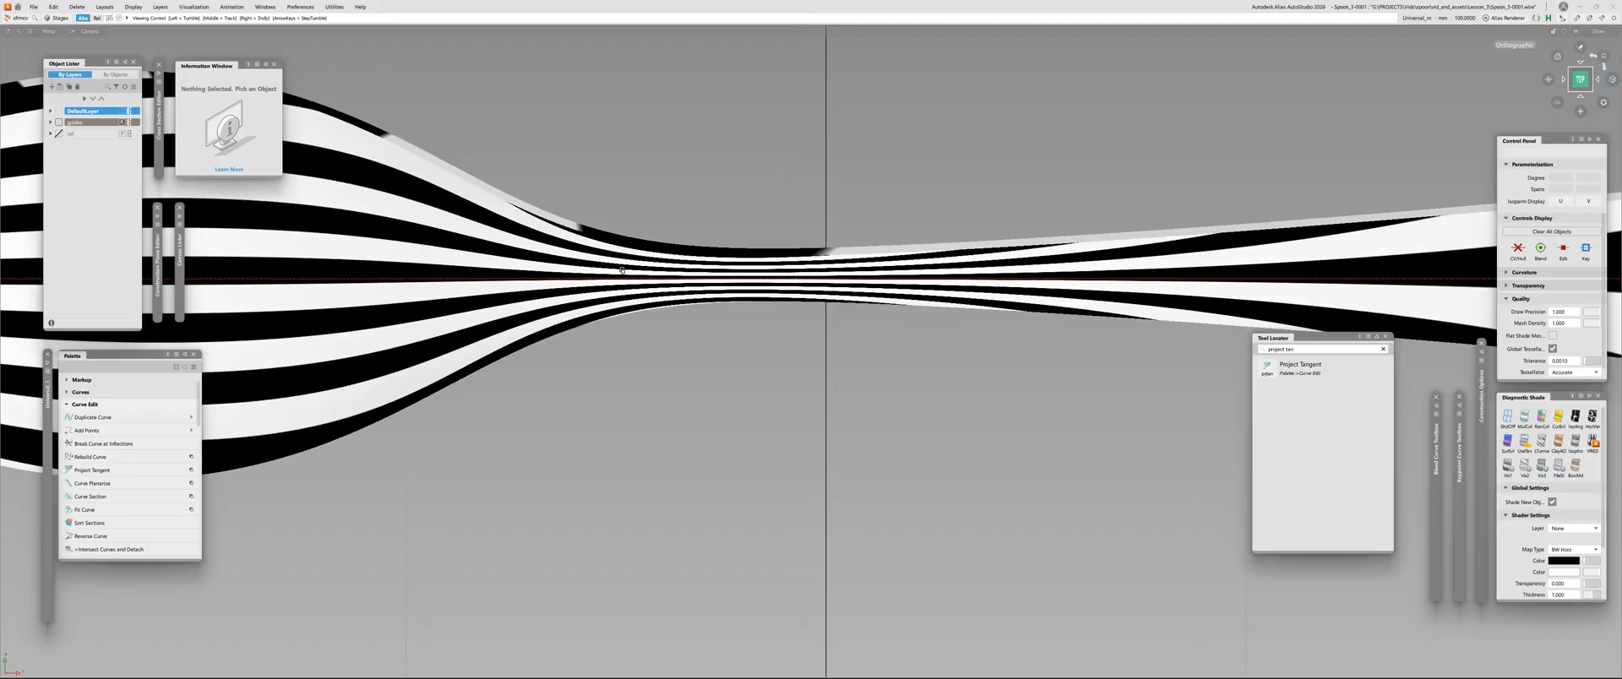
middle_click_drag(1071, 268, 535, 251, "alt+shift")
mouse_move(744, 262)
left_mouse_down("alt+shift")
mouse_move(825, 275)
mouse_move(939, 203)
mouse_move(670, 341)
mouse_move(749, 307)
mouse_move(840, 315)
mouse_move(874, 246)
mouse_move(921, 347)
left_mouse_up("alt+shift")
left_click_drag(1383, 146, 1331, 130, "alt+shift")
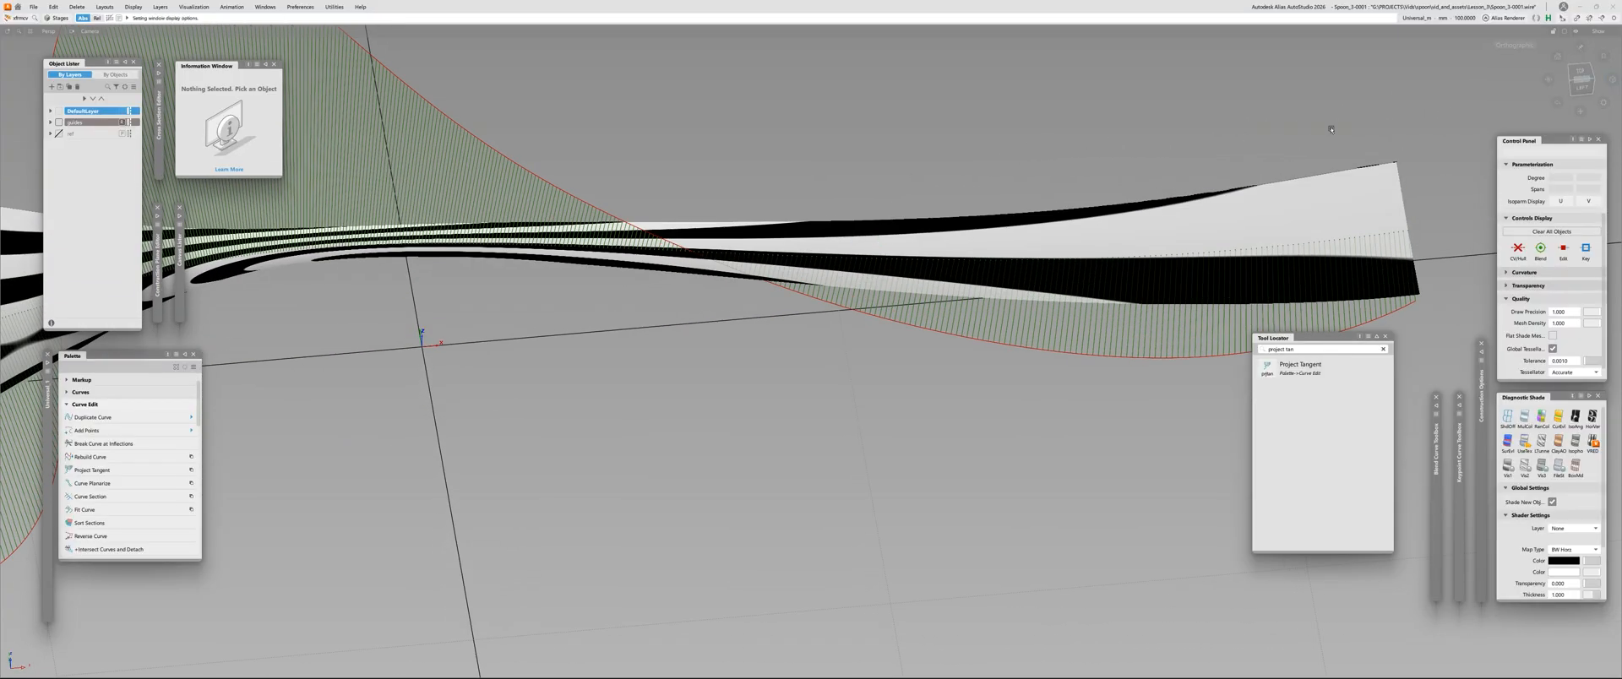
Pick the spoon's main surface in the side view and show its CVs along the handle again
left_click(1579, 84)
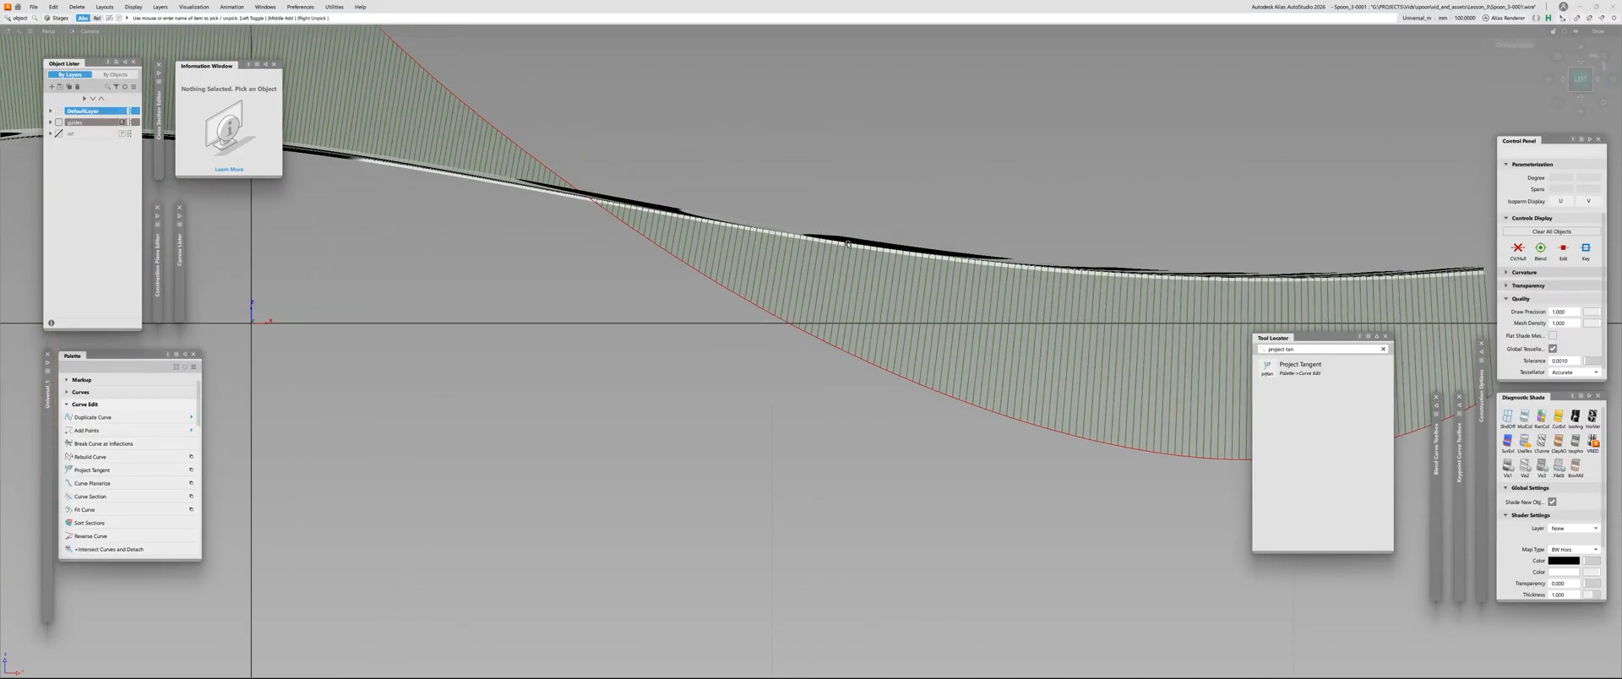
left_click(637, 203)
right_click_drag(648, 217, 787, 312, "alt+shift")
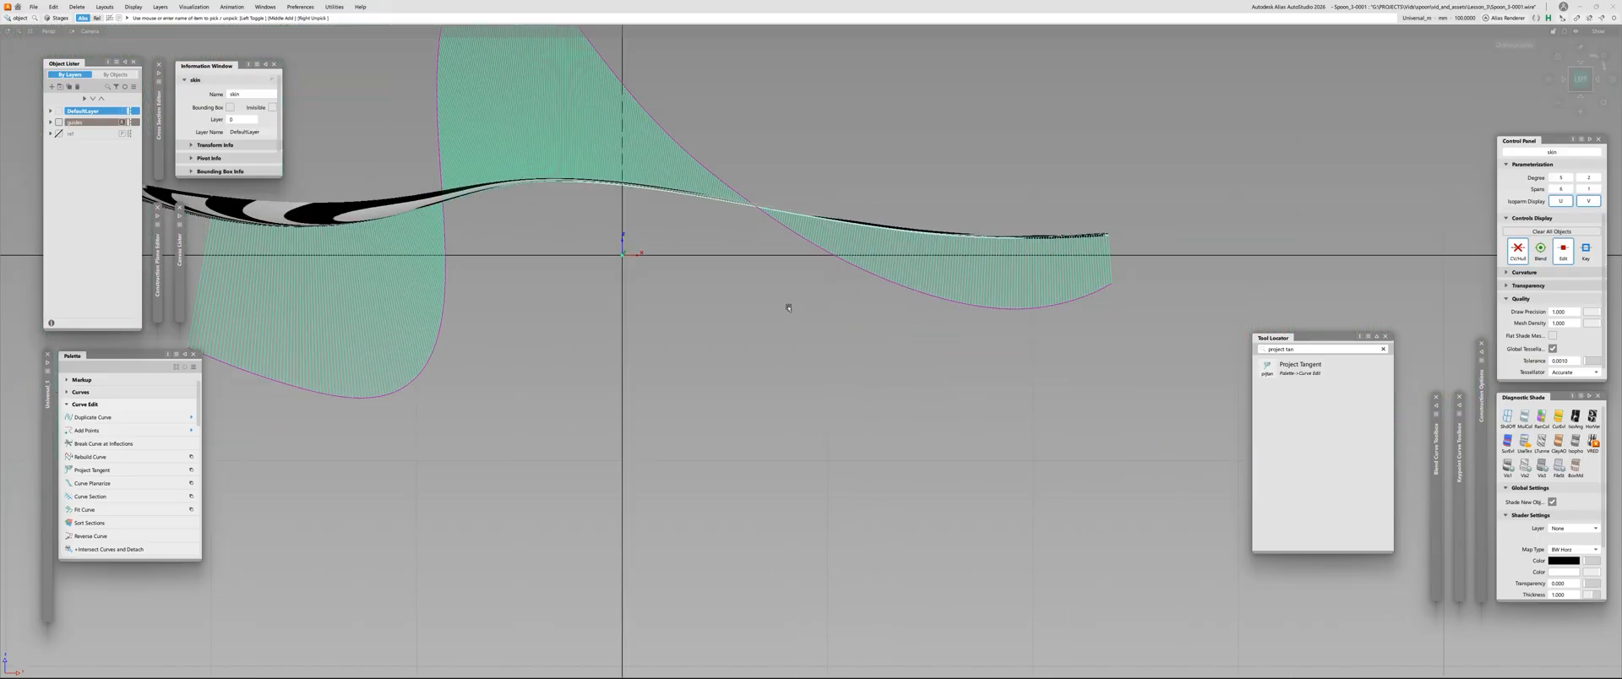
left_click(891, 244)
left_click_drag(873, 223, 939, 223, "alt+shift")
left_click(893, 245)
key("alt+t")
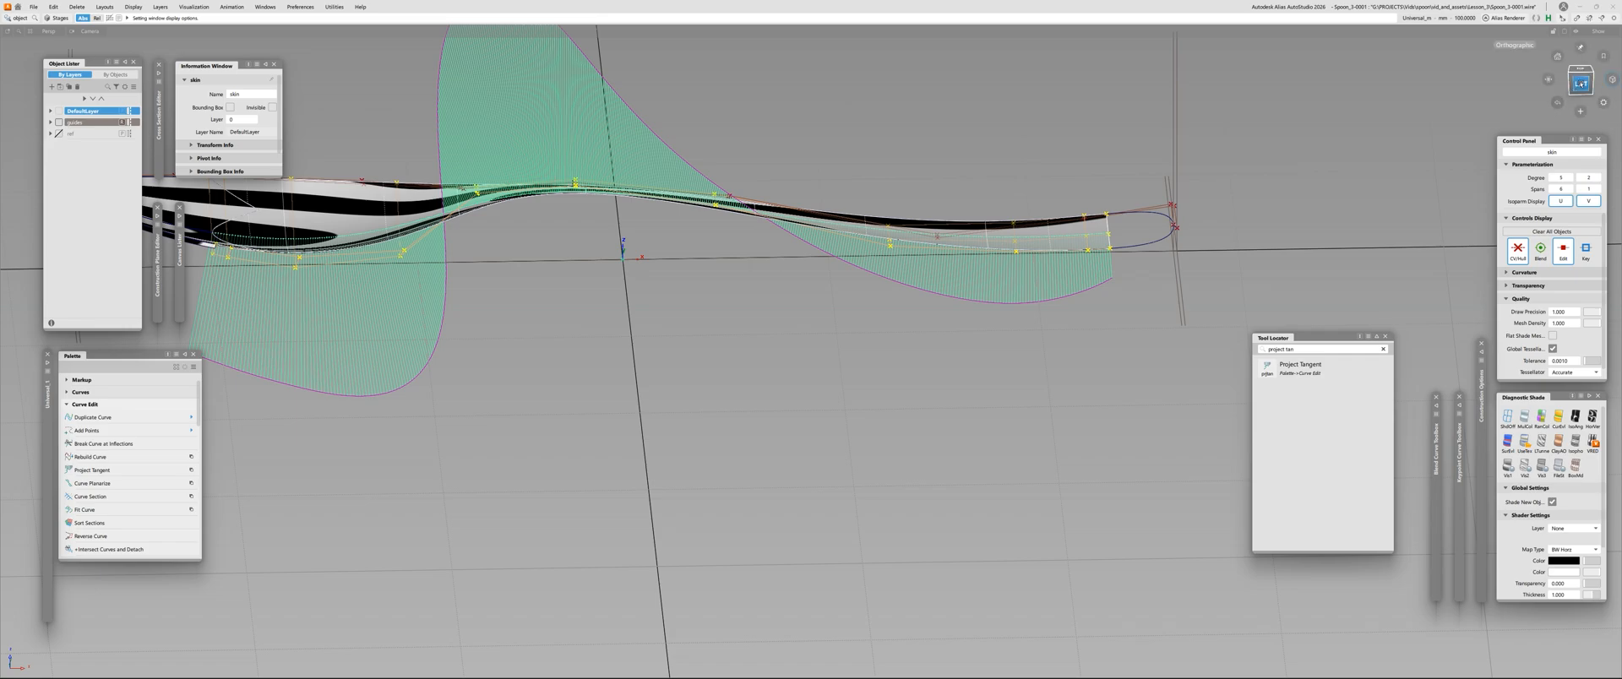
left_click(1581, 84)
right_click_drag(985, 230, 894, 243, "alt+shift")
left_click(893, 246)
mouse_move(892, 247)
left_mouse_down("alt+shift")
mouse_move(890, 347)
mouse_move(892, 299)
mouse_move(867, 406)
mouse_move(882, 238)
left_mouse_up("alt+shift")
left_click(1580, 87)
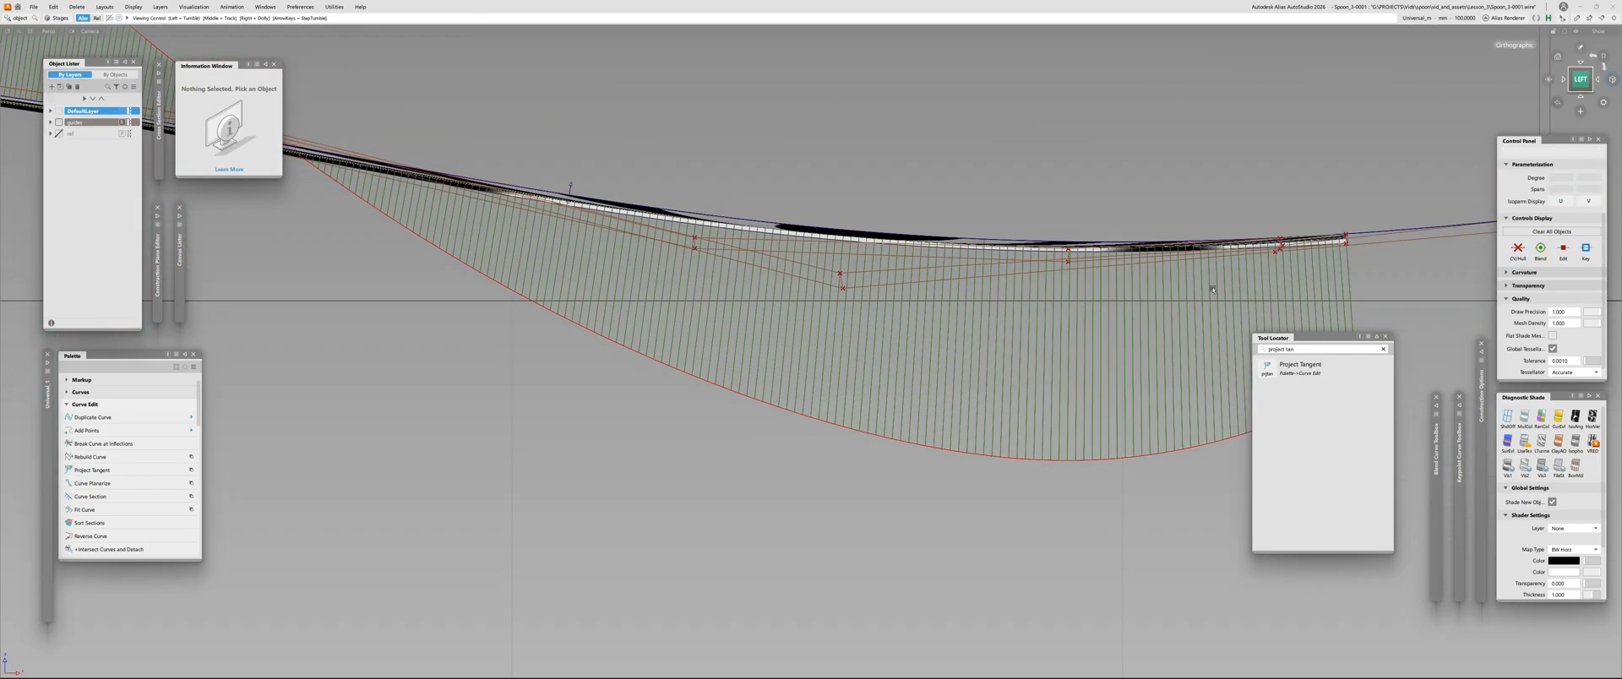
Try adjusting the height of the draft surface's CV beyond the comb's crossover on the handle
right_click_drag(938, 295, 819, 335, "alt+shift")
left_click(821, 288)
middle_click_drag(819, 335, 970, 328, "alt+shift")
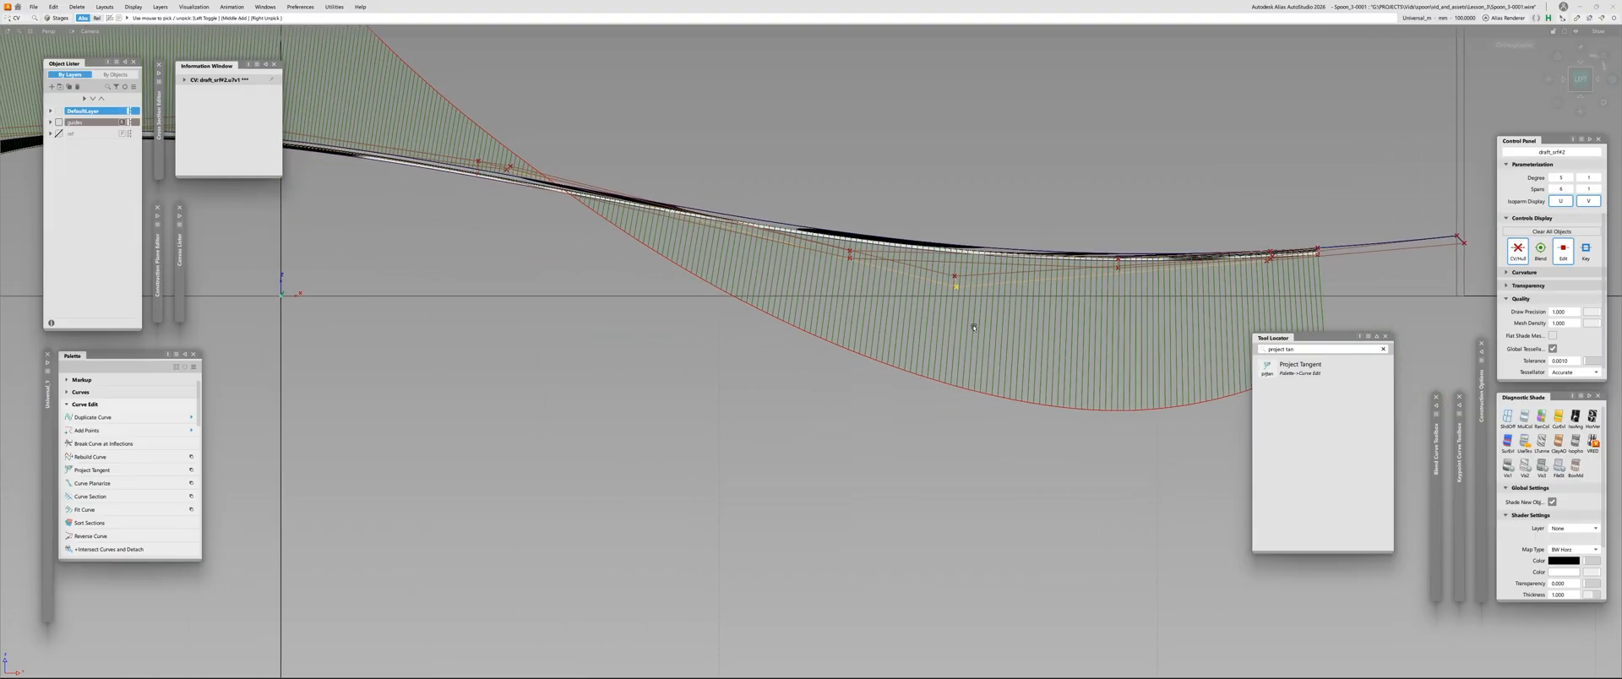
key("space")
right_click_drag(1022, 172, 1020, 175)
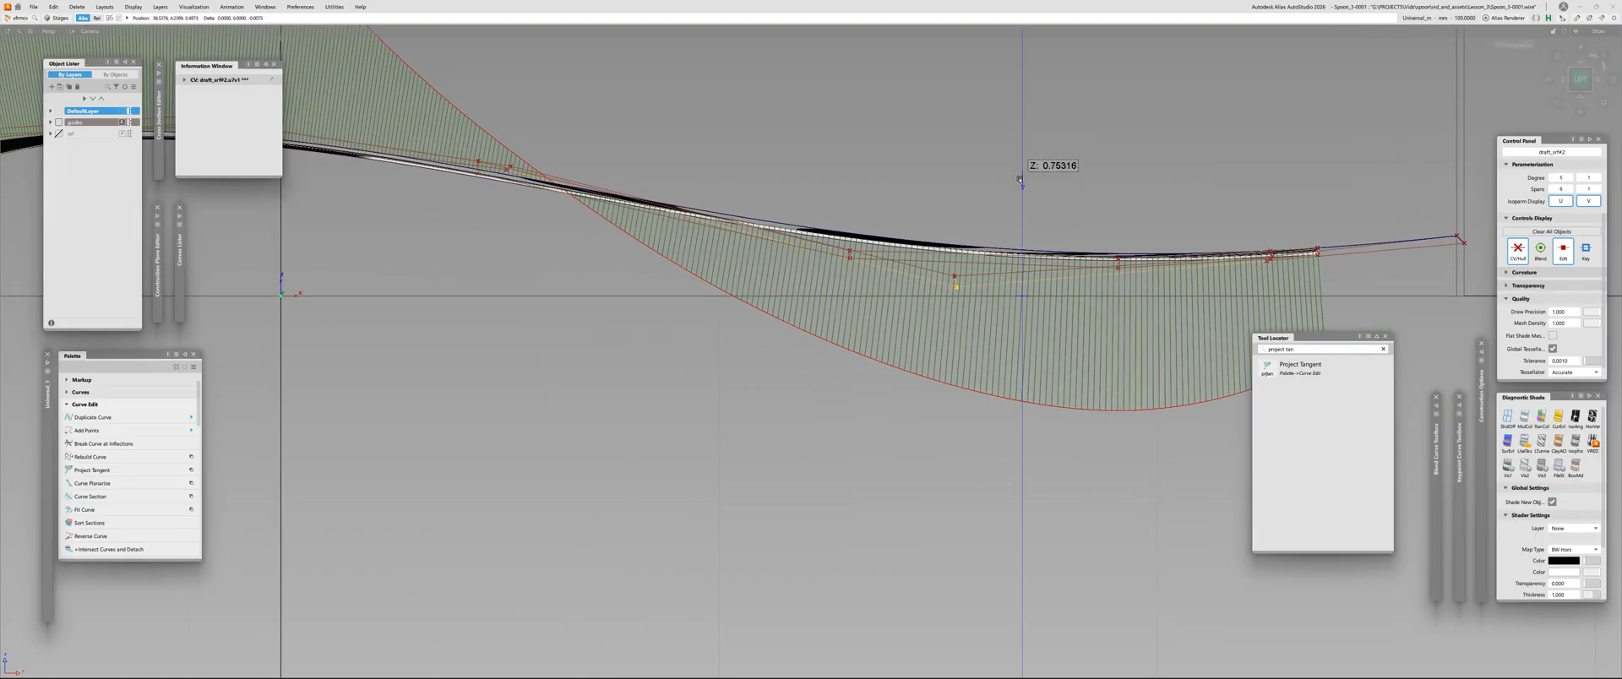
right_click_drag(1012, 231, 990, 392)
left_click_drag(868, 347, 876, 411, "alt+shift")
right_click_drag(973, 192, 973, 153)
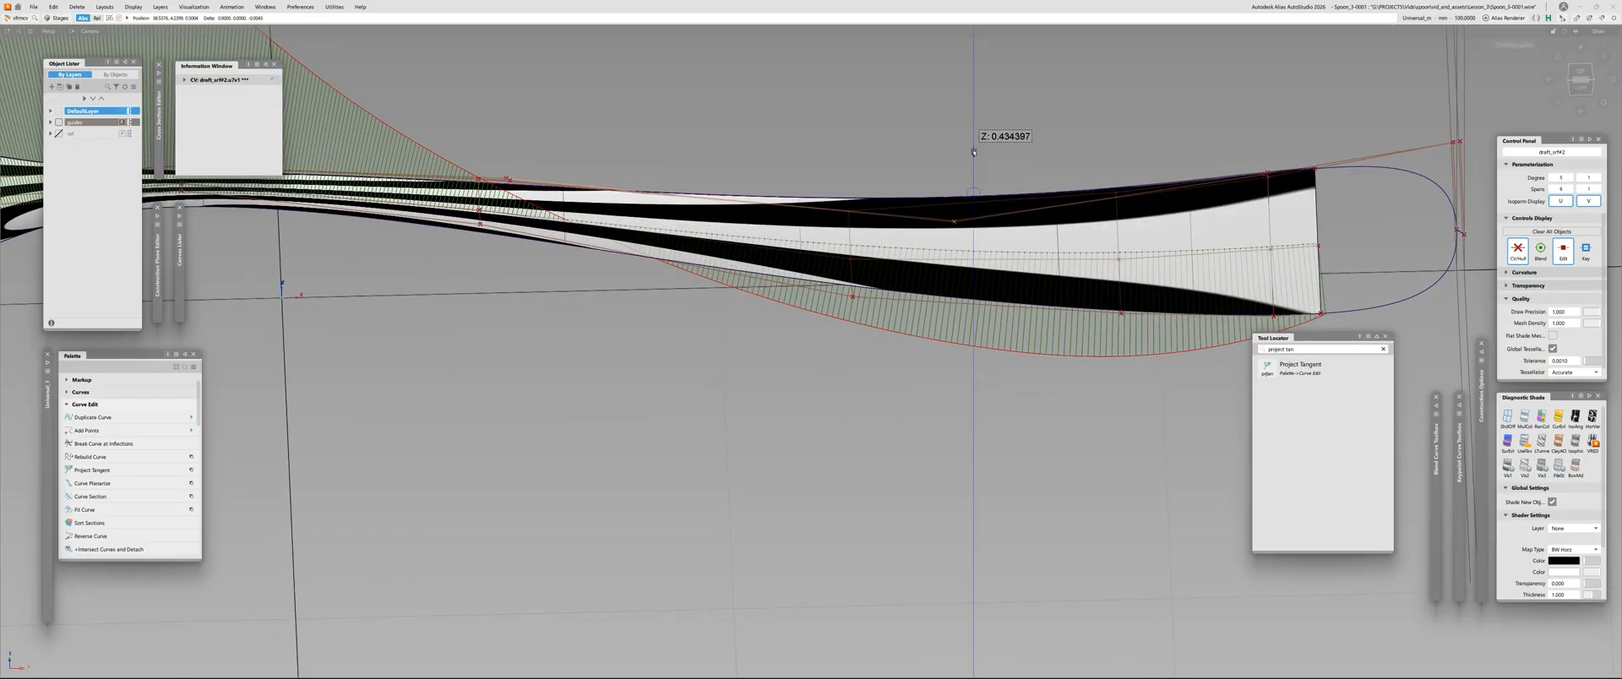
Turn off the zebra shading and delete the draft surface along the spoon's edge
right_click_drag(962, 225, 869, 506)
left_click_drag(848, 341, 1045, 258, "alt+shift")
left_click_drag(943, 271, 944, 220, "ctrl+shift")
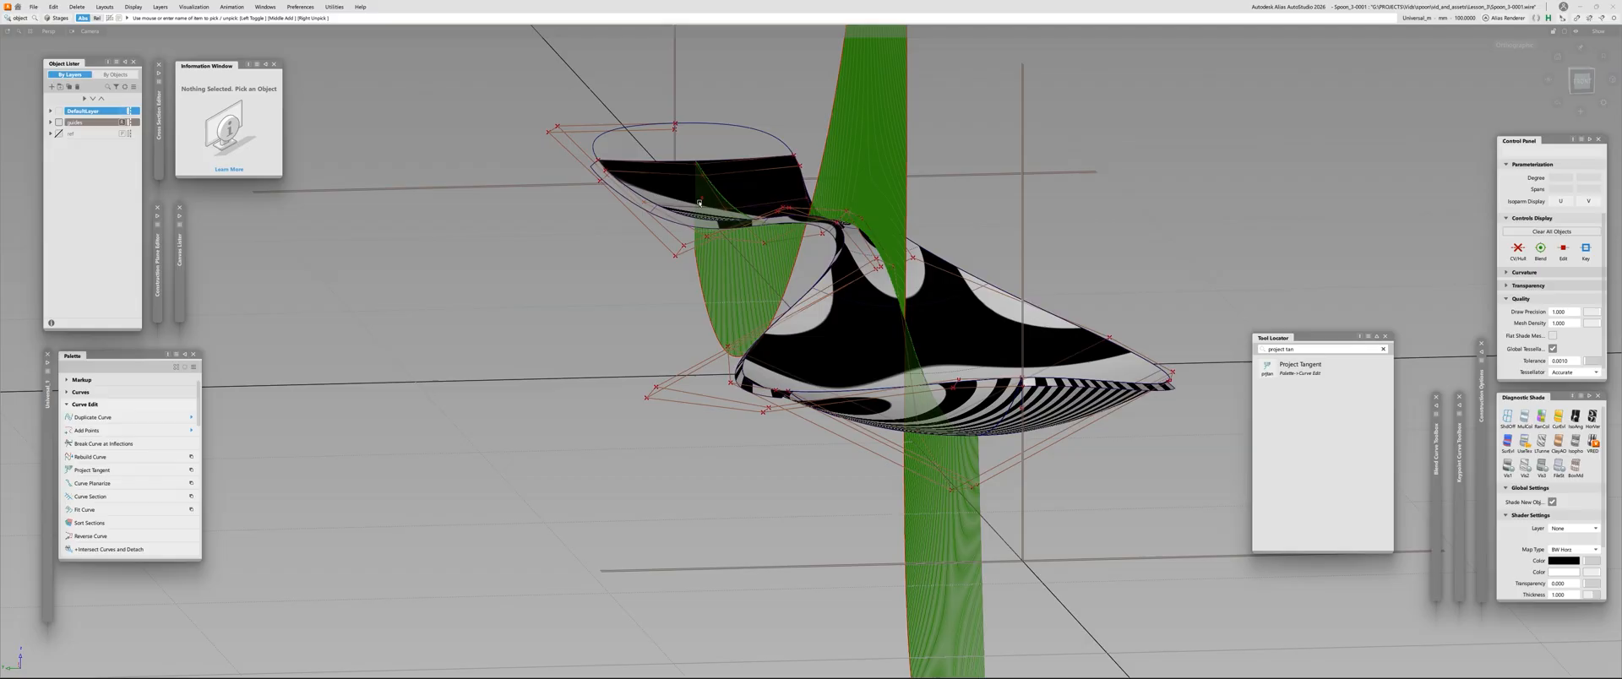
left_click_drag(853, 271, 691, 254, "alt+shift")
right_click_drag(691, 253, 786, 245, "alt+shift")
mouse_move(785, 245)
left_mouse_down("alt+shift")
mouse_move(760, 225)
mouse_move(791, 321)
left_mouse_up("alt+shift")
right_click_drag(792, 328, 927, 231, "ctrl+shift")
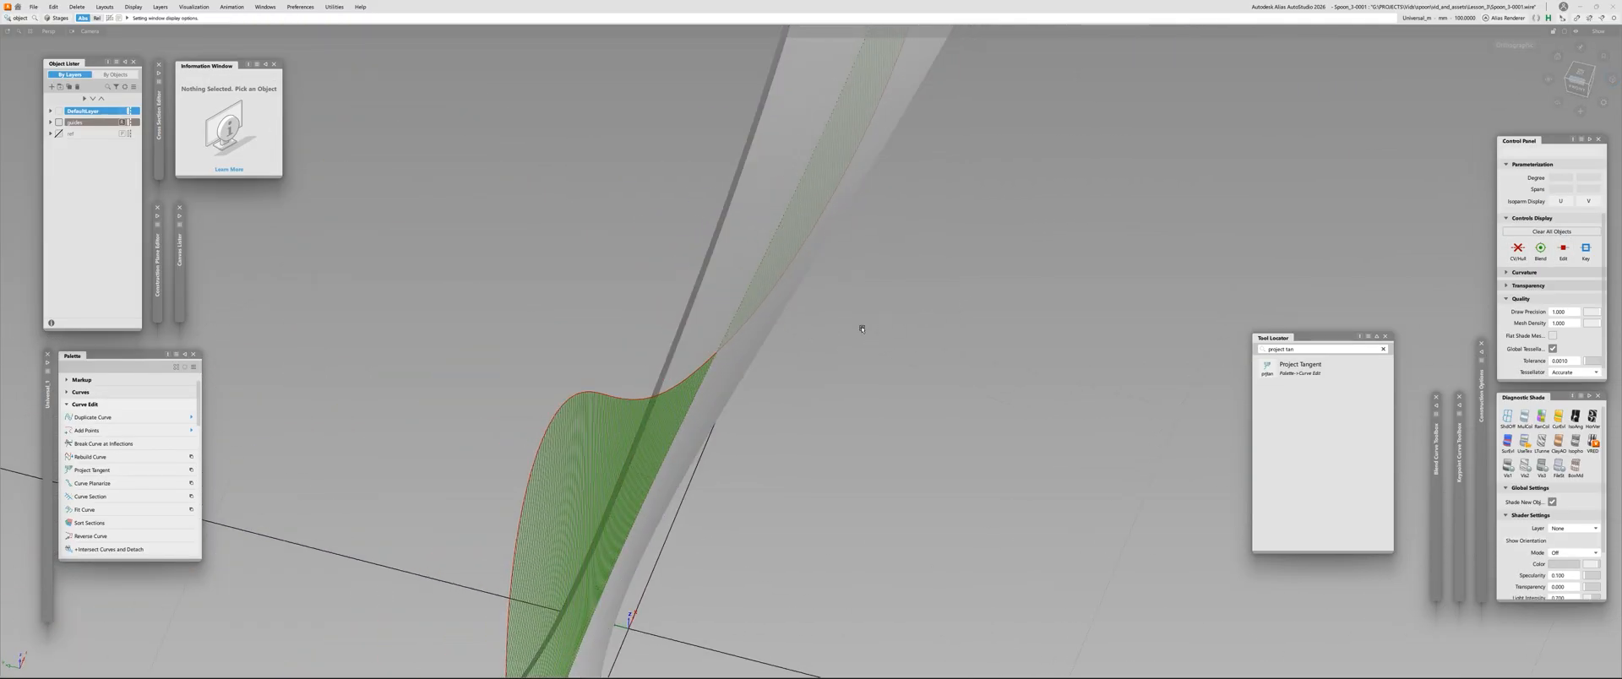
left_click_drag(862, 326, 846, 296, "alt+shift")
right_click_drag(847, 295, 1079, 312, "ctrl+shift")
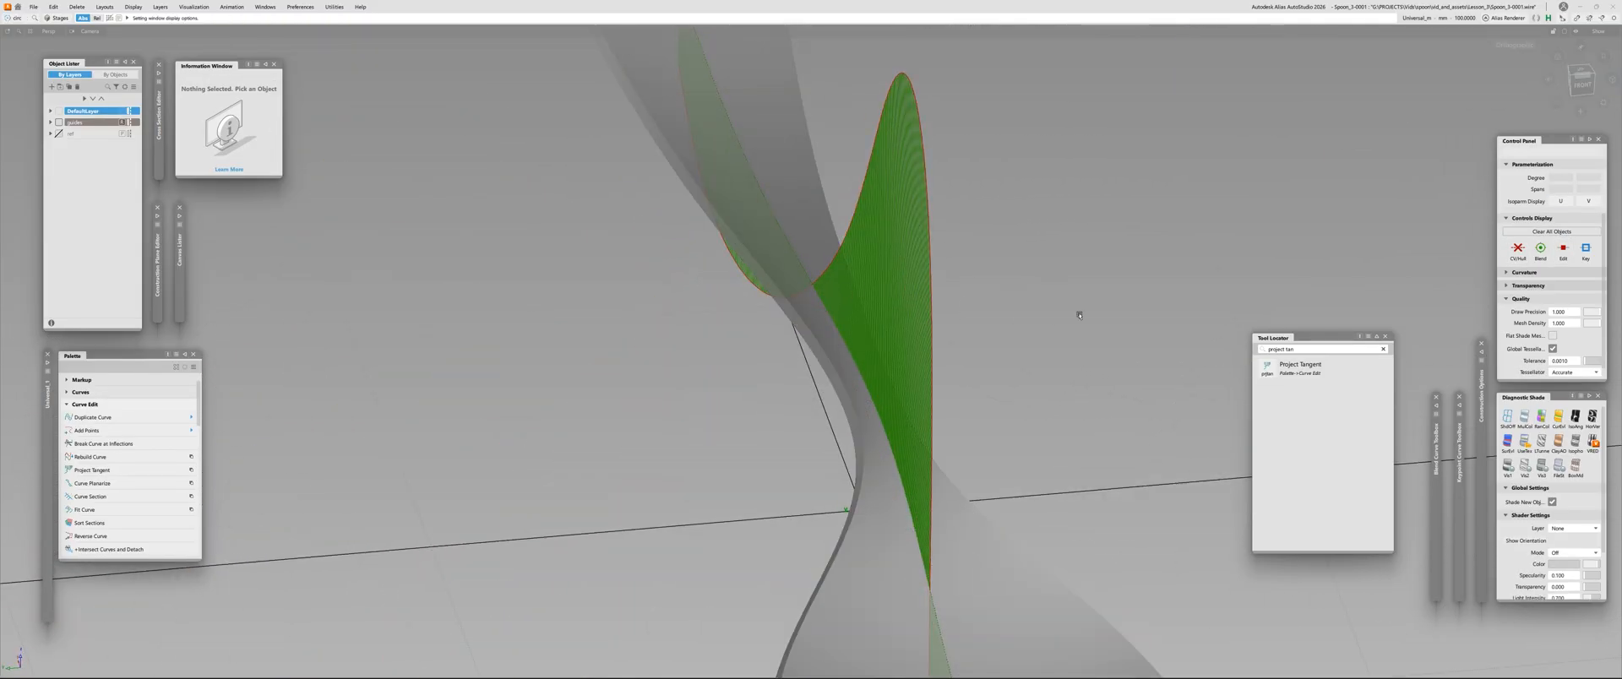
mouse_move(1078, 312)
left_mouse_down("alt+shift")
mouse_move(785, 283)
mouse_move(986, 278)
left_mouse_up("alt+shift")
mouse_move(944, 261)
right_mouse_down("alt+shift")
mouse_move(865, 348)
mouse_move(970, 253)
right_mouse_up("alt+shift")
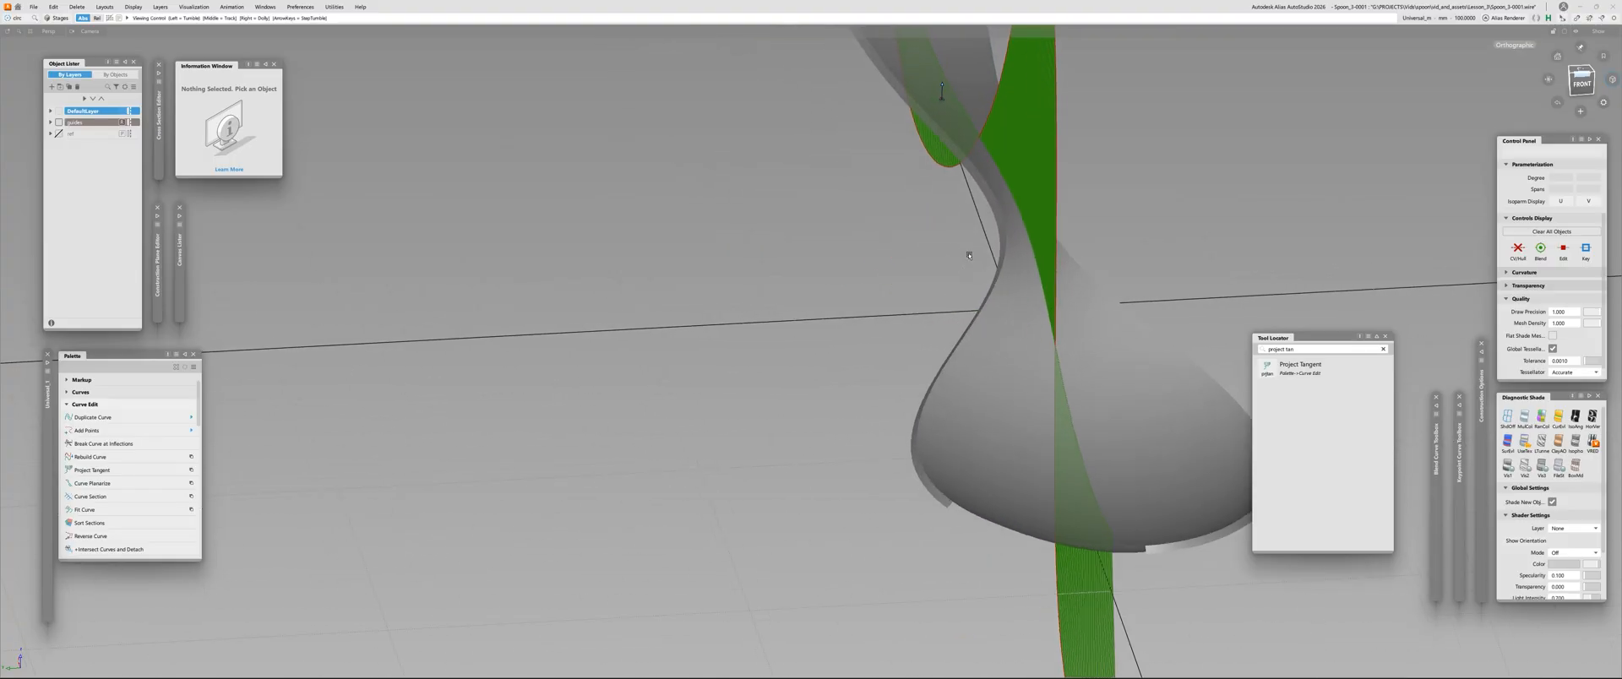
left_click(971, 167)
key("Delete")
Try adjusting the height of the main surface's centre CV just beyond the comb's crossover
left_click_drag(984, 216, 753, 287, "alt+shift")
left_click(1023, 120)
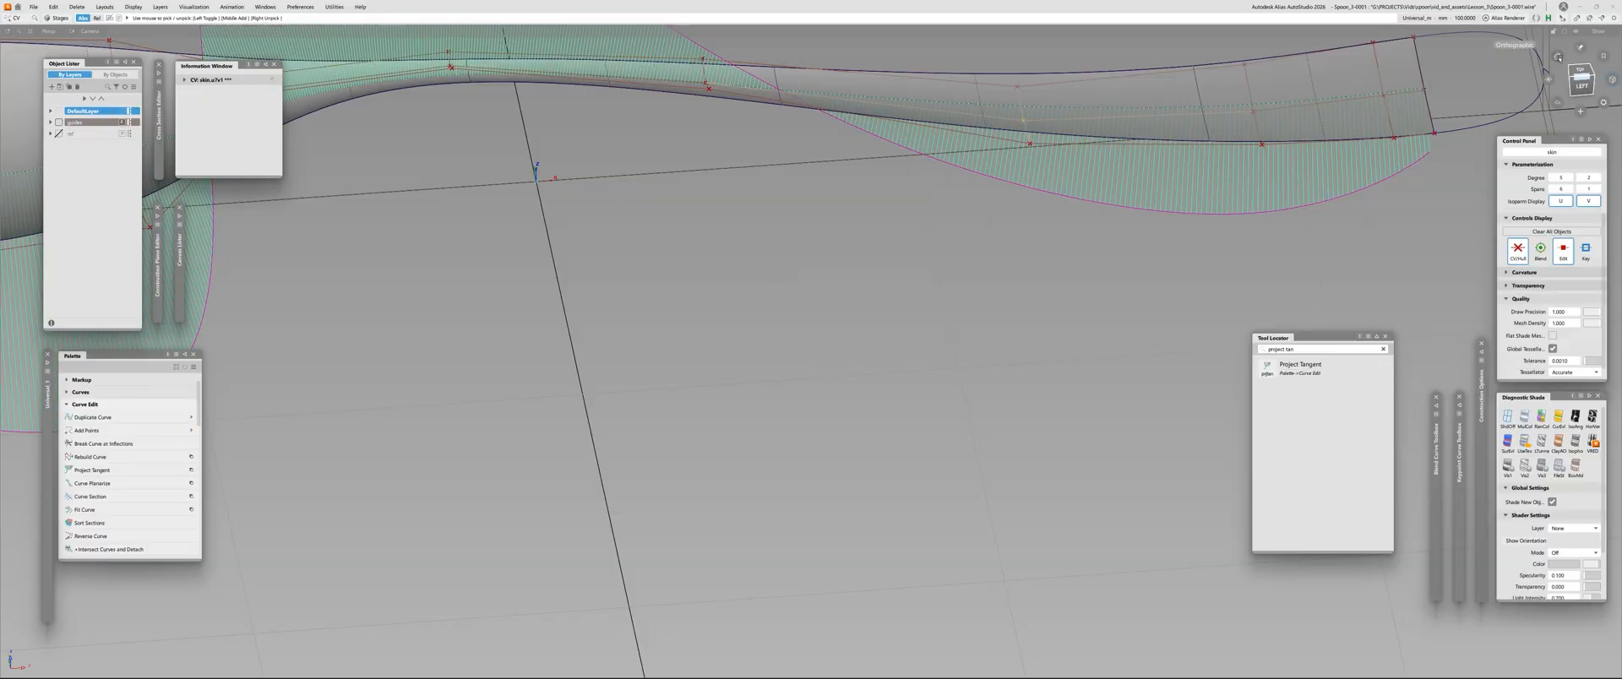
left_click(1583, 87)
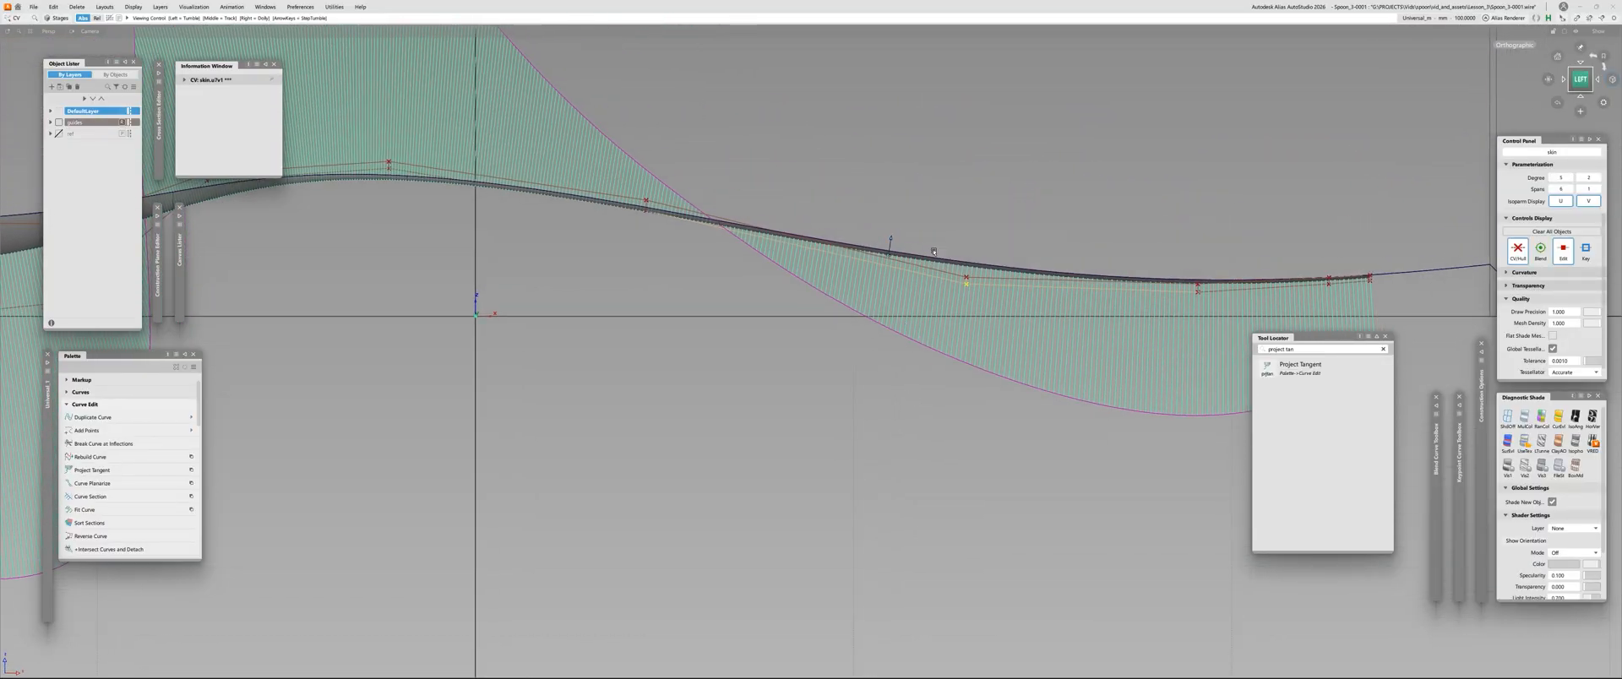
right_click_drag(1008, 153, 1005, 156)
left_click_drag(1005, 155, 994, 250, "ctrl+shift")
key("ctrl+z")
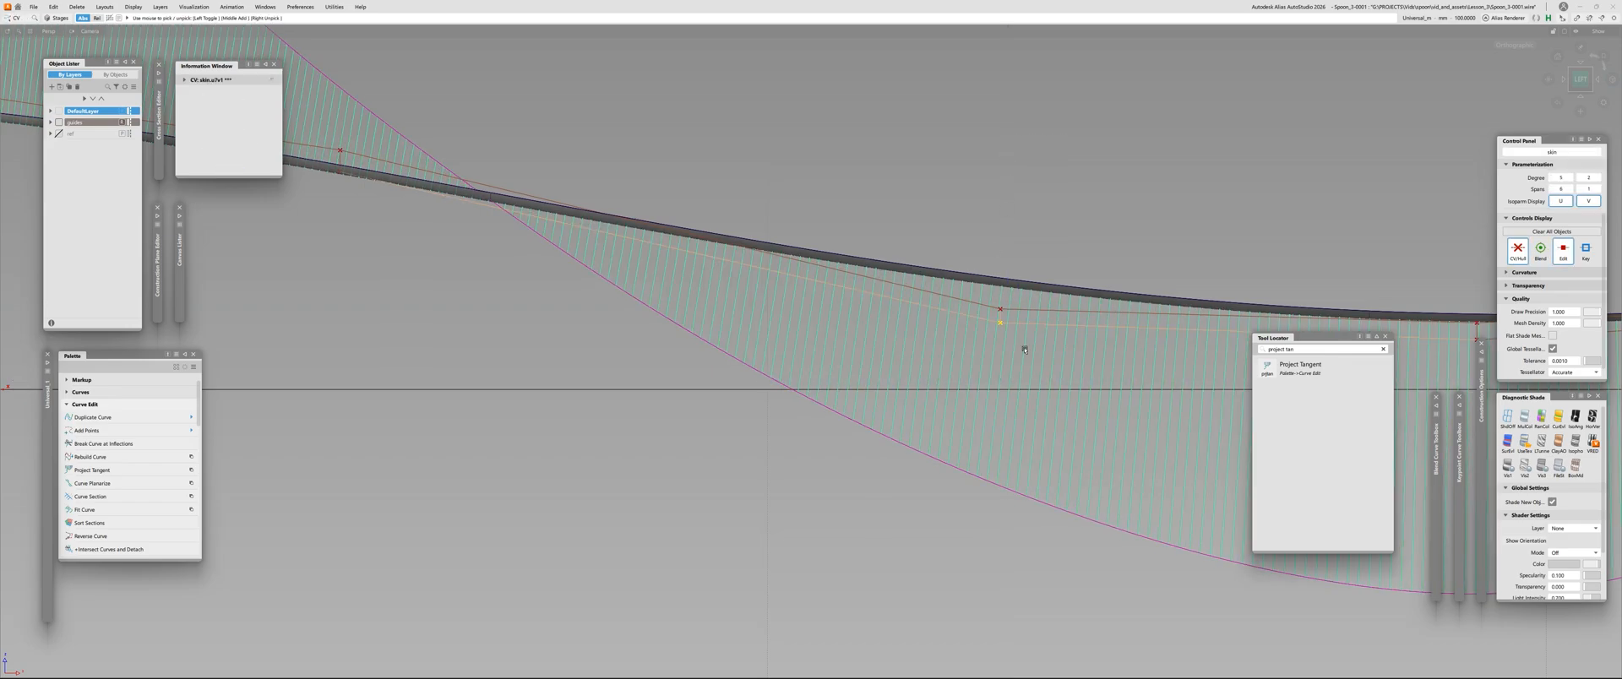
key("alt+shift")
right_click_drag(1040, 277, 980, 355, "alt+shift")
mouse_move(980, 355)
left_mouse_down("alt+shift")
mouse_move(985, 503)
mouse_move(985, 439)
left_mouse_up("alt+shift")
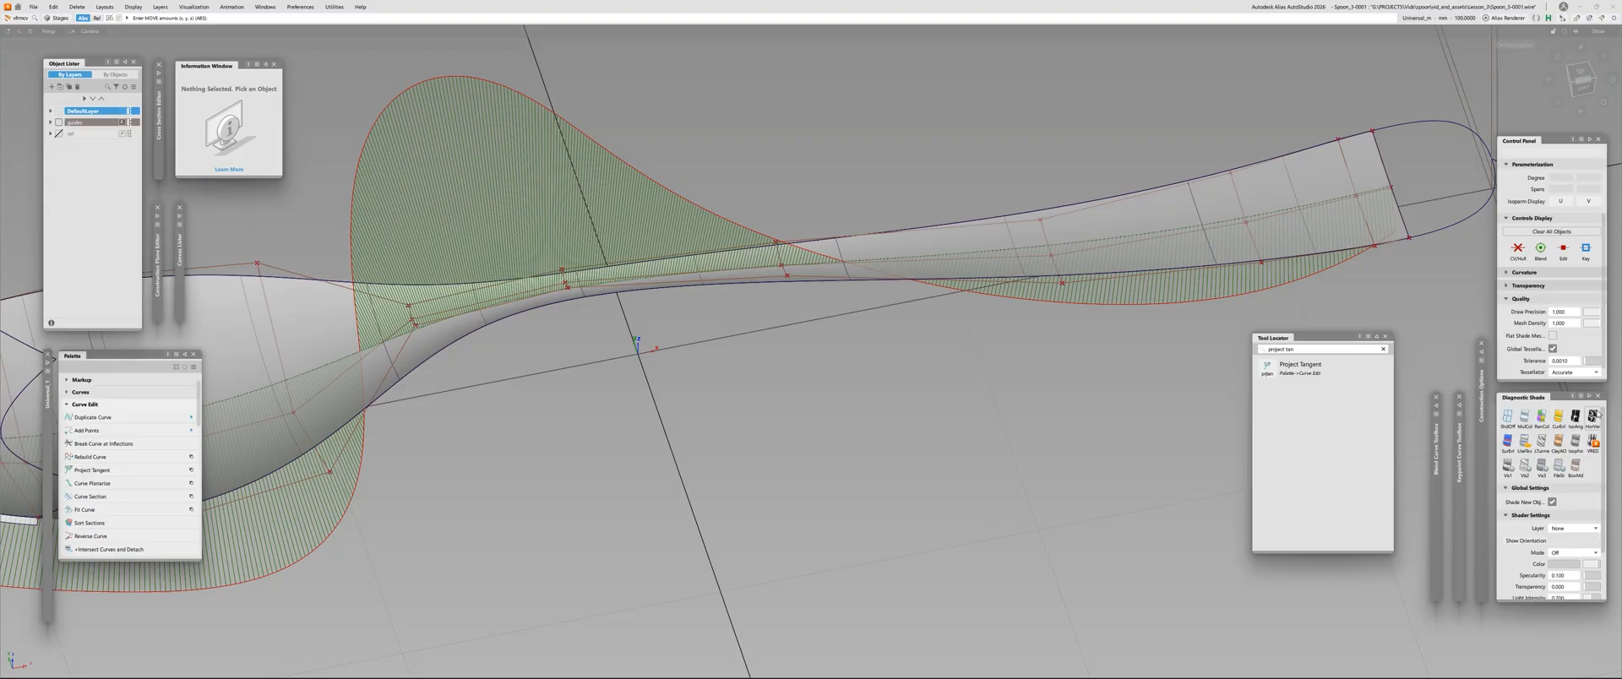
Apply zebra shading again and switch to the four-view layout, framing the handle in the top and side views
left_click(1592, 417)
mouse_move(904, 338)
left_mouse_down("alt+shift")
mouse_move(893, 432)
mouse_move(891, 363)
left_mouse_up("alt+shift")
key("F9")
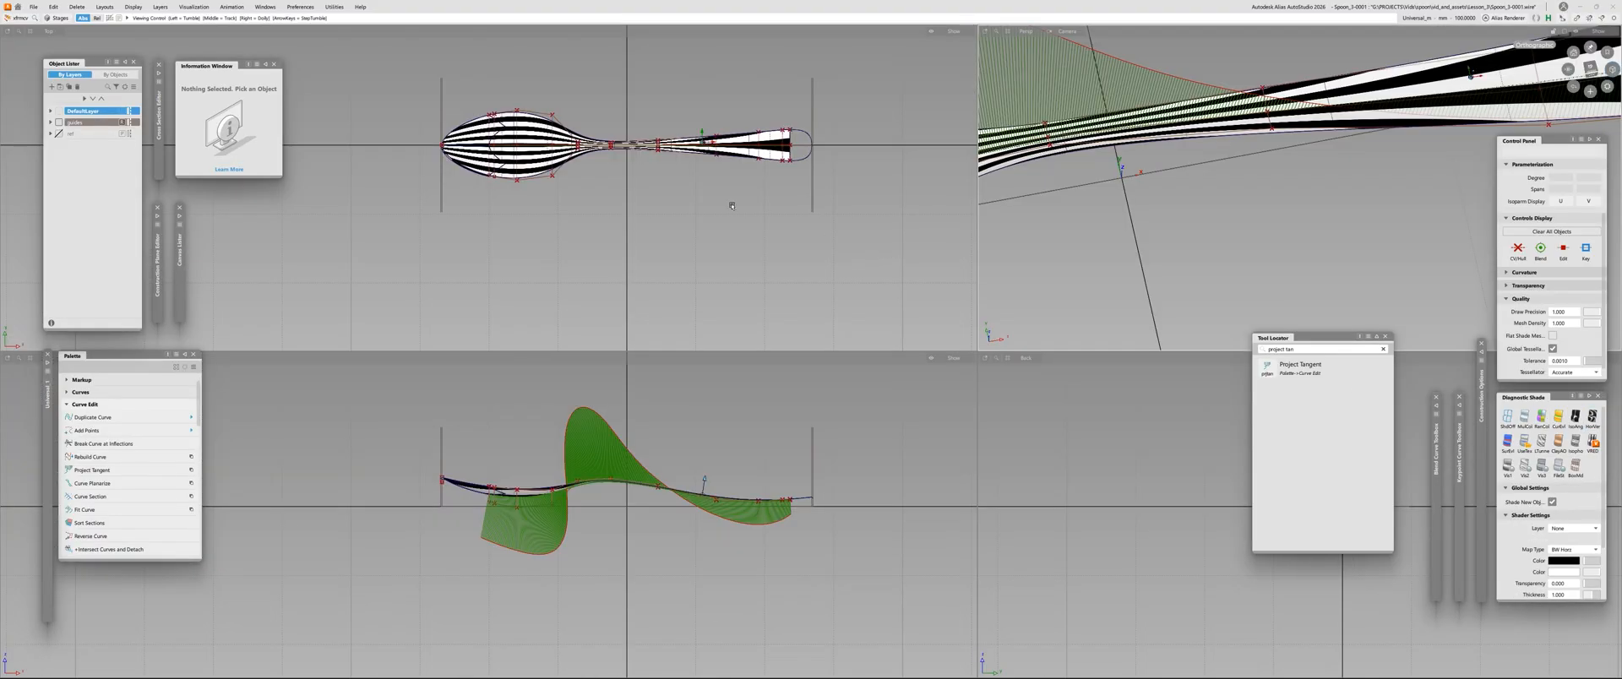
right_click_drag(665, 163, 732, 104, "alt+shift")
middle_click_drag(787, 115, 609, 184, "alt+shift")
right_click_drag(609, 184, 723, 137, "alt+shift")
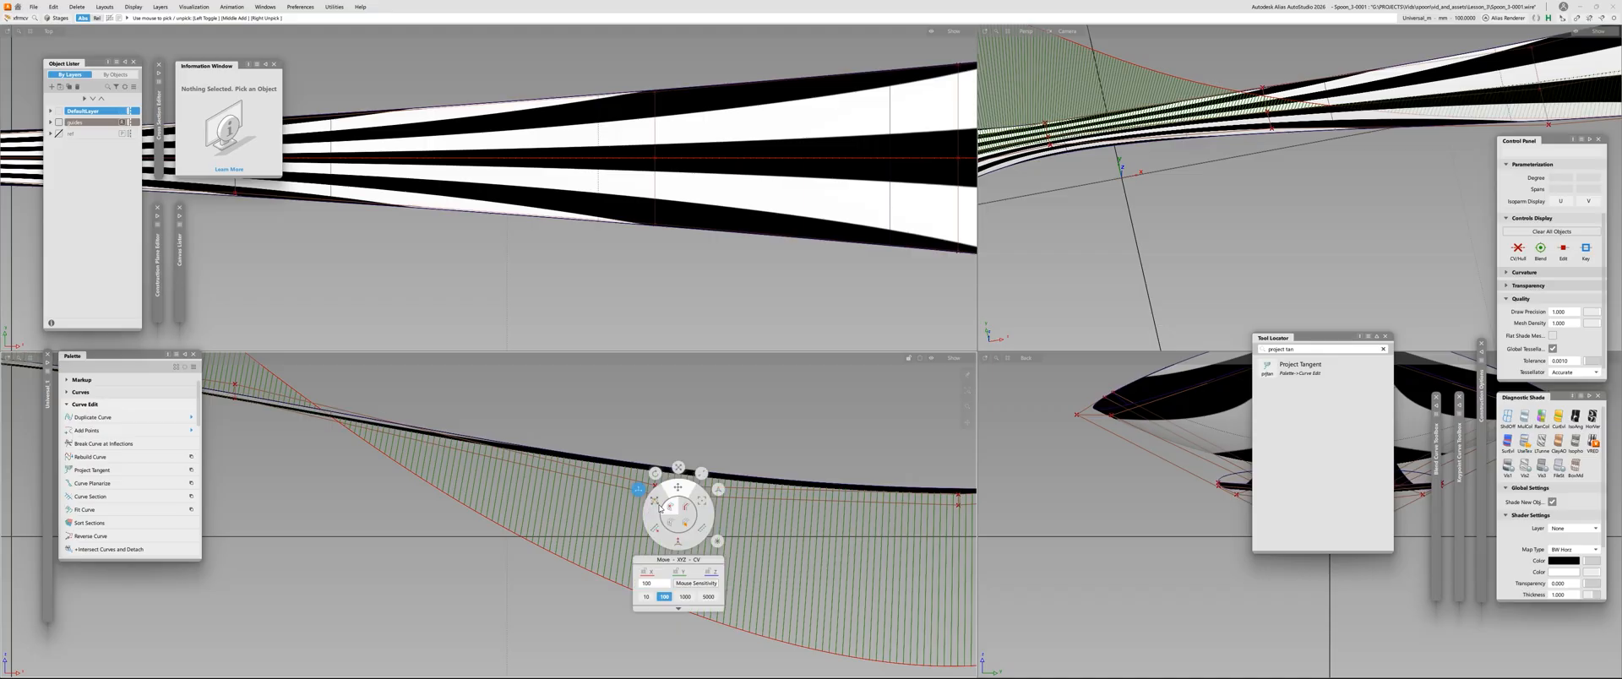
Fine-tune the height of the centre CV just beyond the comb's crossover against the handle's zebra stripes
left_click_drag(644, 490, 697, 448)
right_click_drag(697, 448, 696, 480)
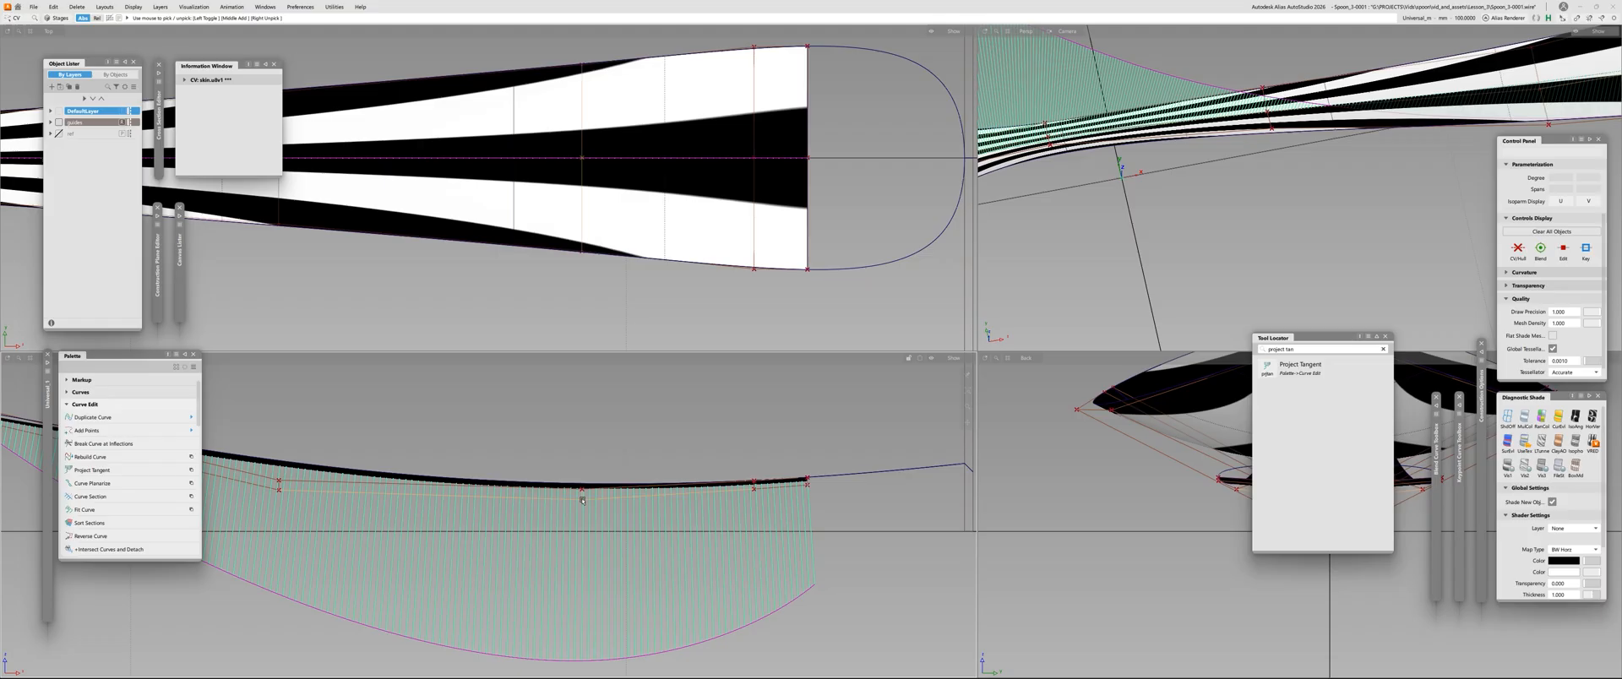
left_click_drag(594, 440, 590, 433, "ctrl+shift")
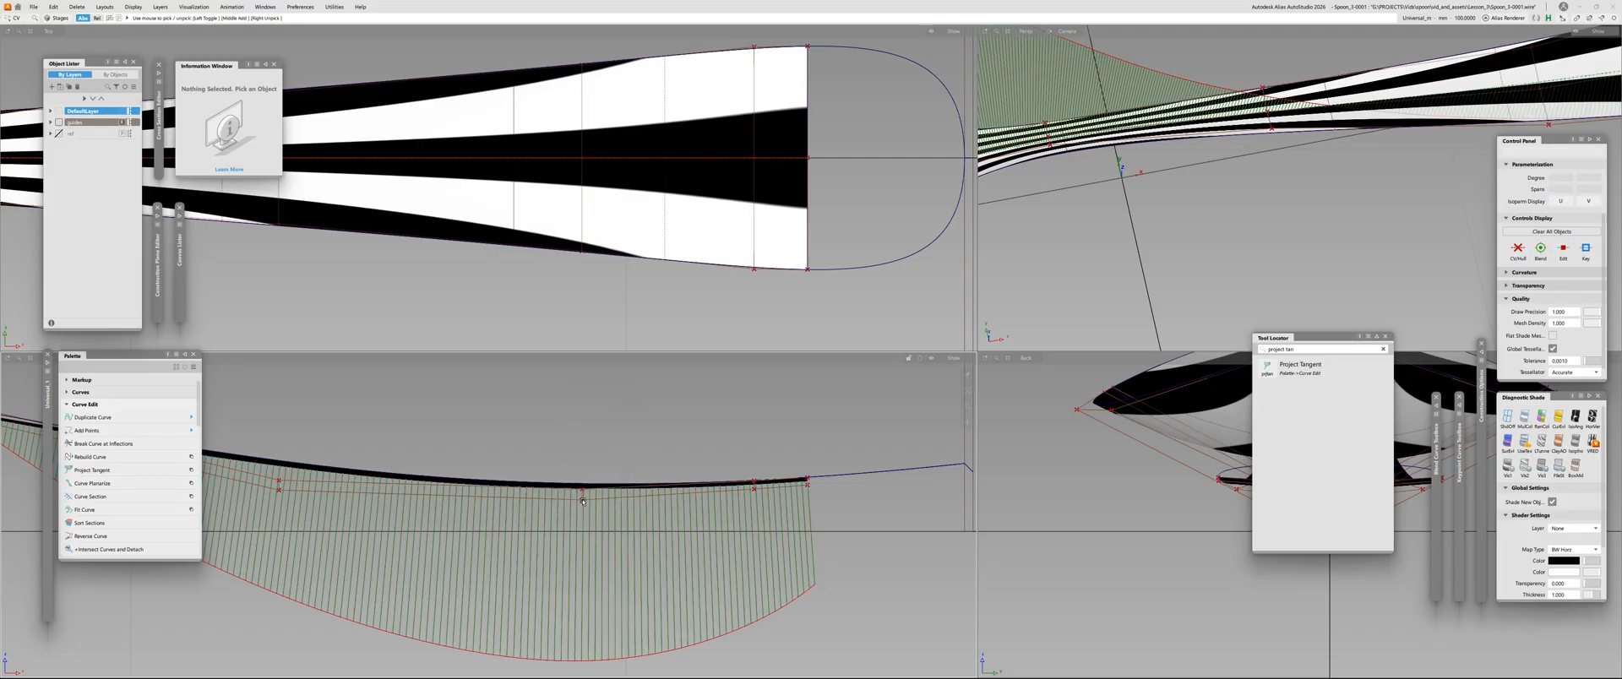
Fine-tune the height of the centre CV at the lowest dip of the handle
left_click_drag(570, 495, 598, 507)
left_click_drag(597, 507, 596, 468, "ctrl+shift")
right_click_drag(593, 429, 590, 488)
left_click_drag(590, 489, 586, 480, "ctrl+shift")
Adjust the height of the second-to-last centre CV beside the handle's open edge, checking the zebra stripes
left_click(752, 488)
left_click_drag(752, 487, 750, 451, "ctrl+shift")
right_click_drag(750, 451, 749, 485)
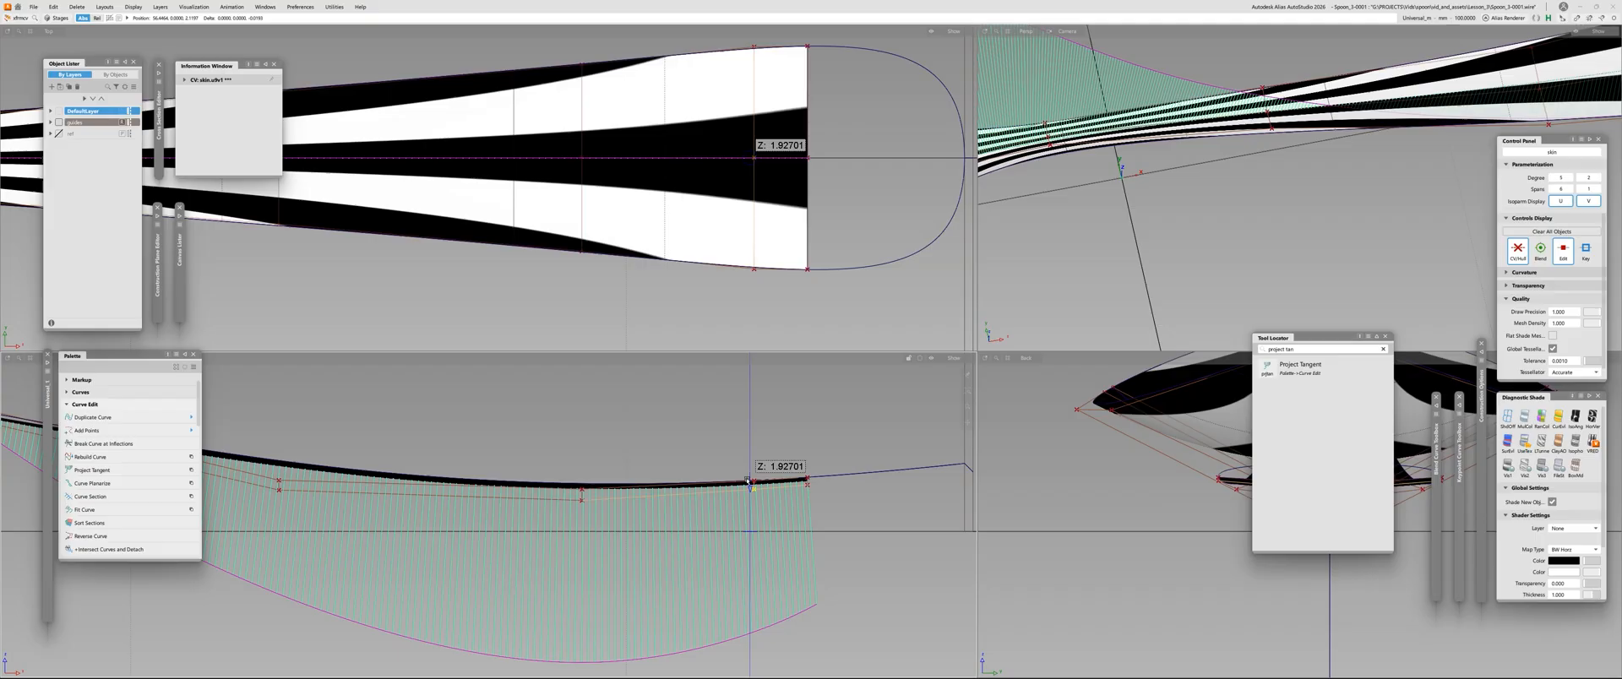
right_click_drag(701, 272, 637, 271, "alt+shift")
middle_click_drag(637, 271, 935, 317, "alt+shift")
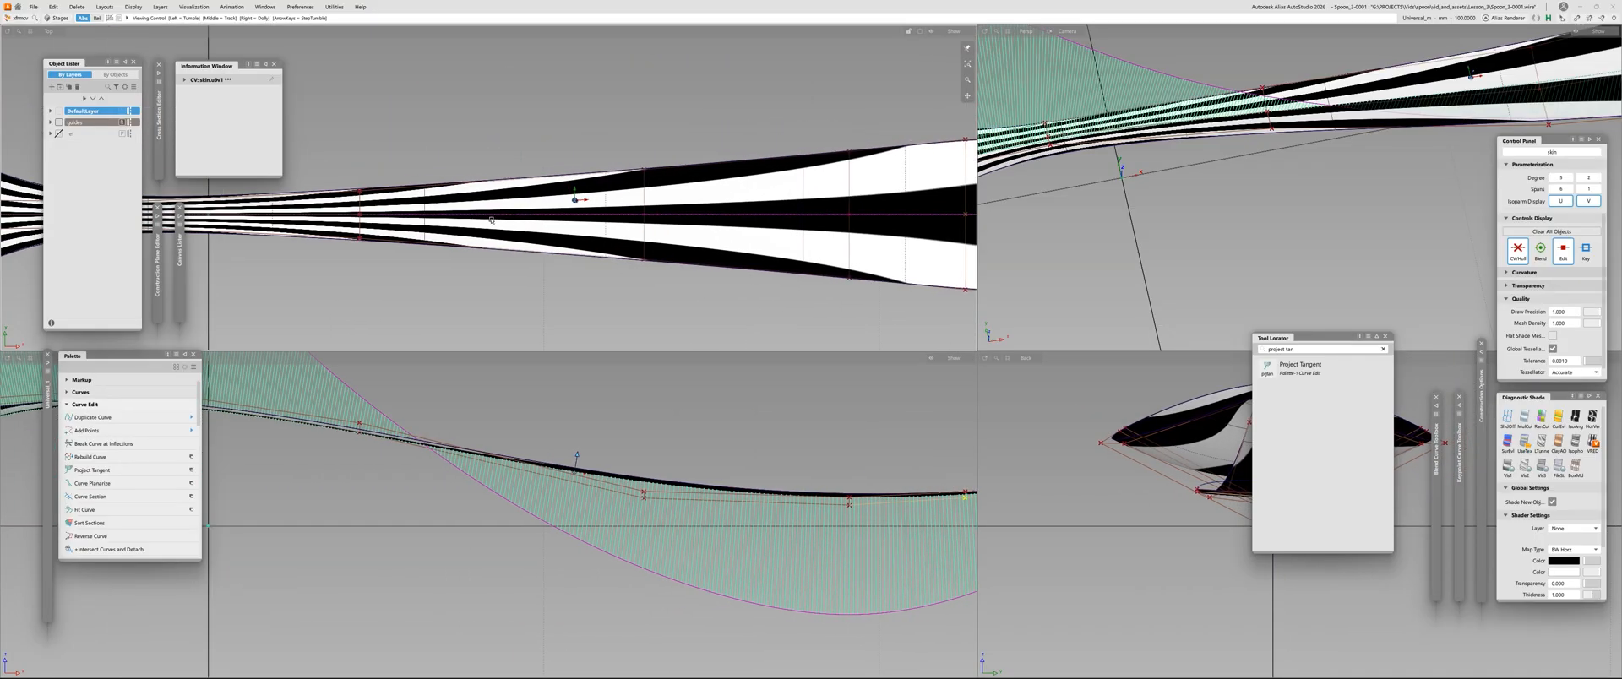
middle_click_drag(727, 219, 566, 268, "alt+shift")
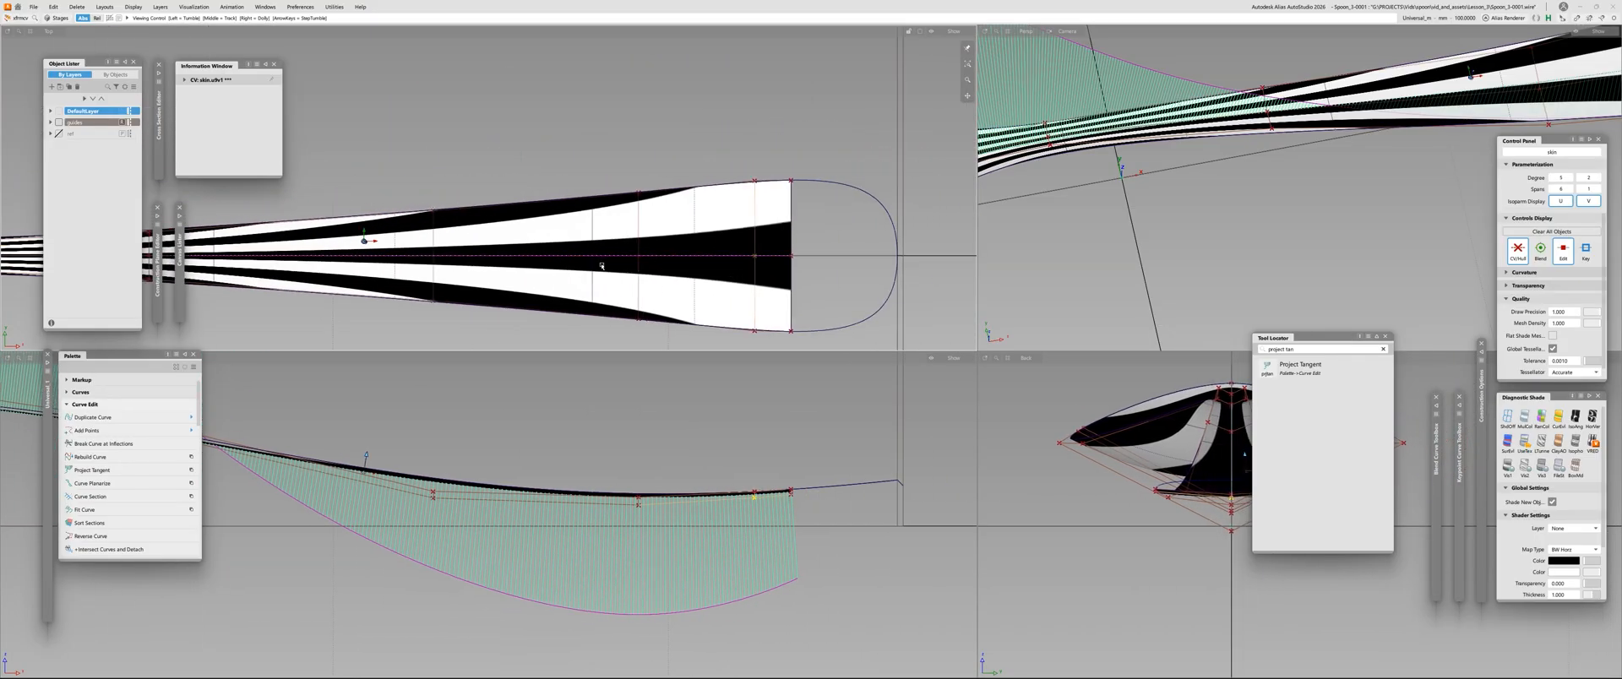
right_click_drag(765, 270, 794, 222, "alt+shift")
left_click(785, 397)
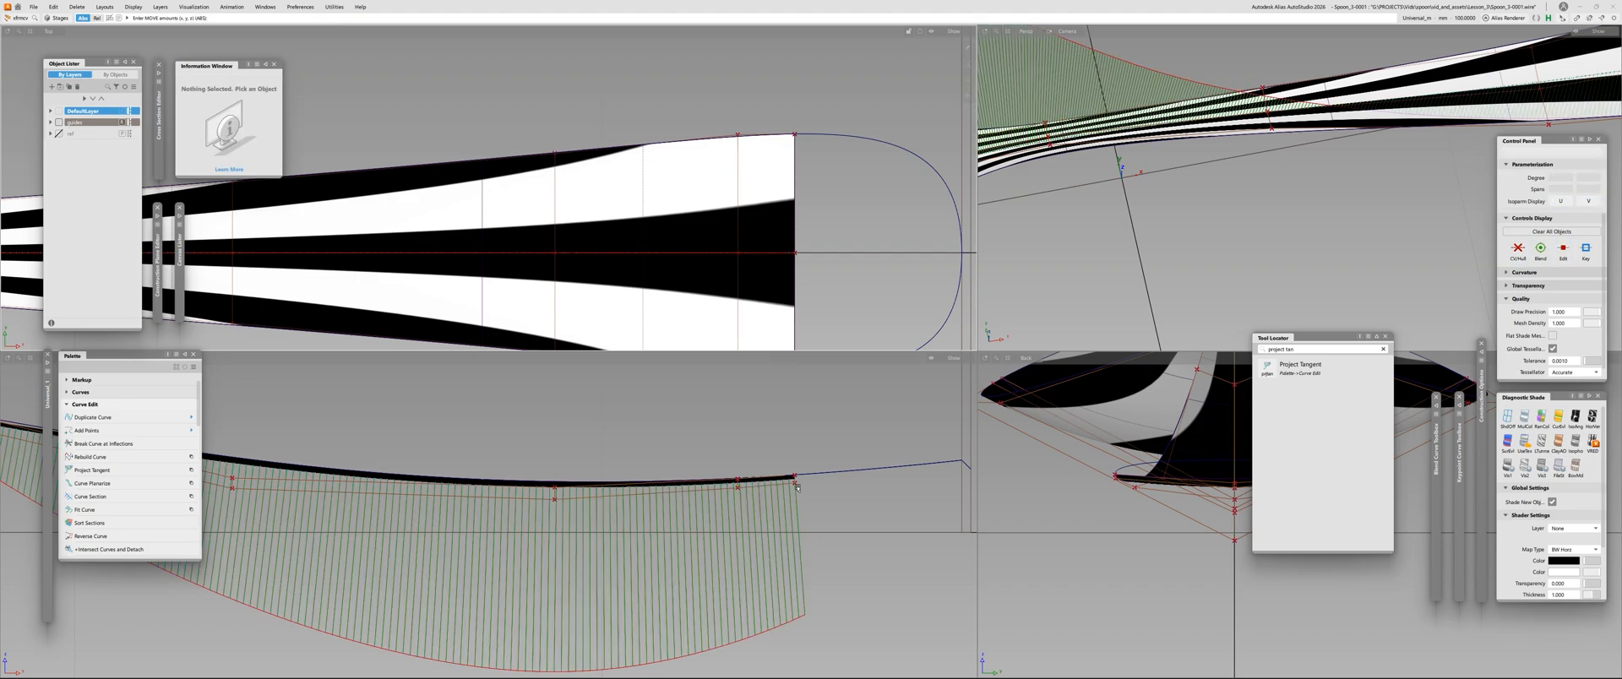
Adjust the height of the last centre CV on the handle's open edge and check the zebra stripes
left_click(795, 483)
right_click_drag(798, 391, 773, 505)
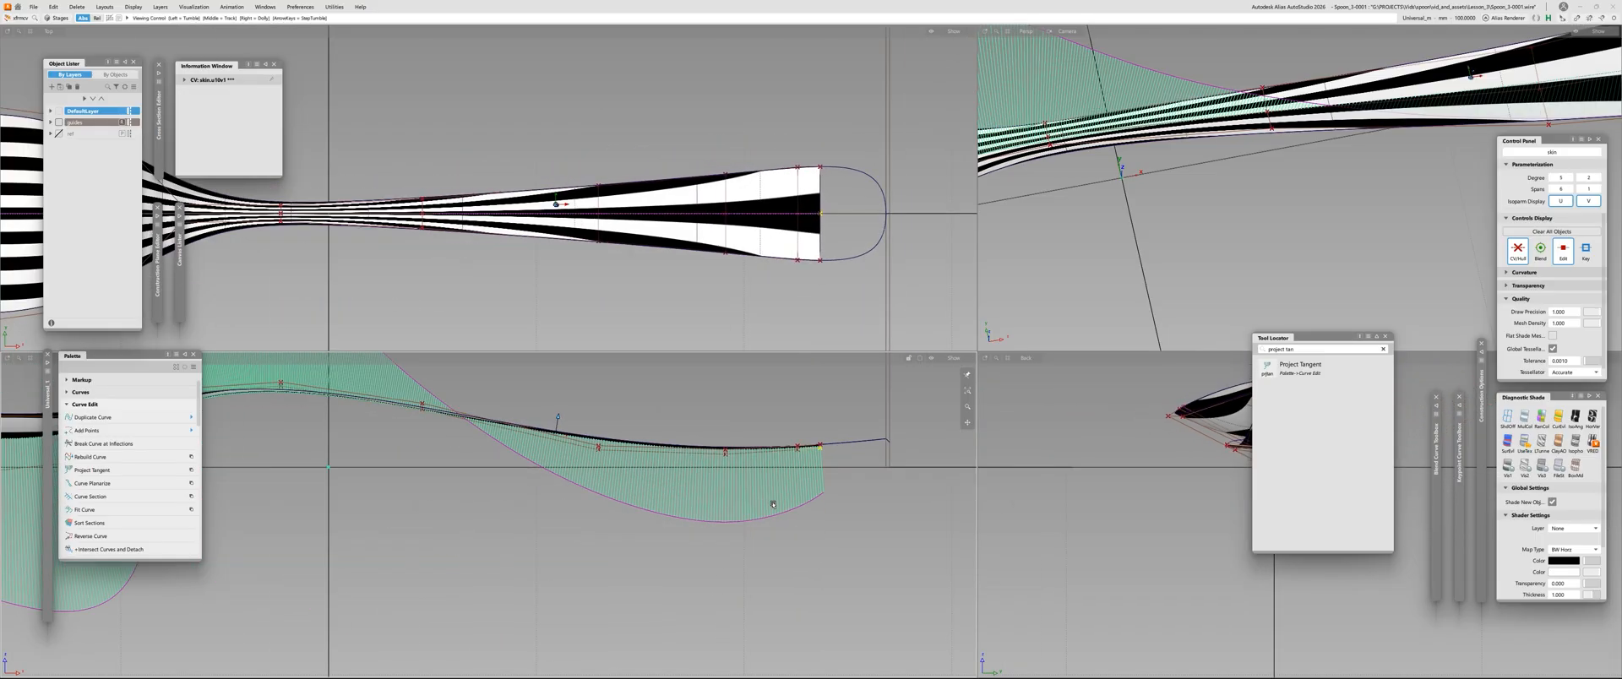
left_click(894, 223)
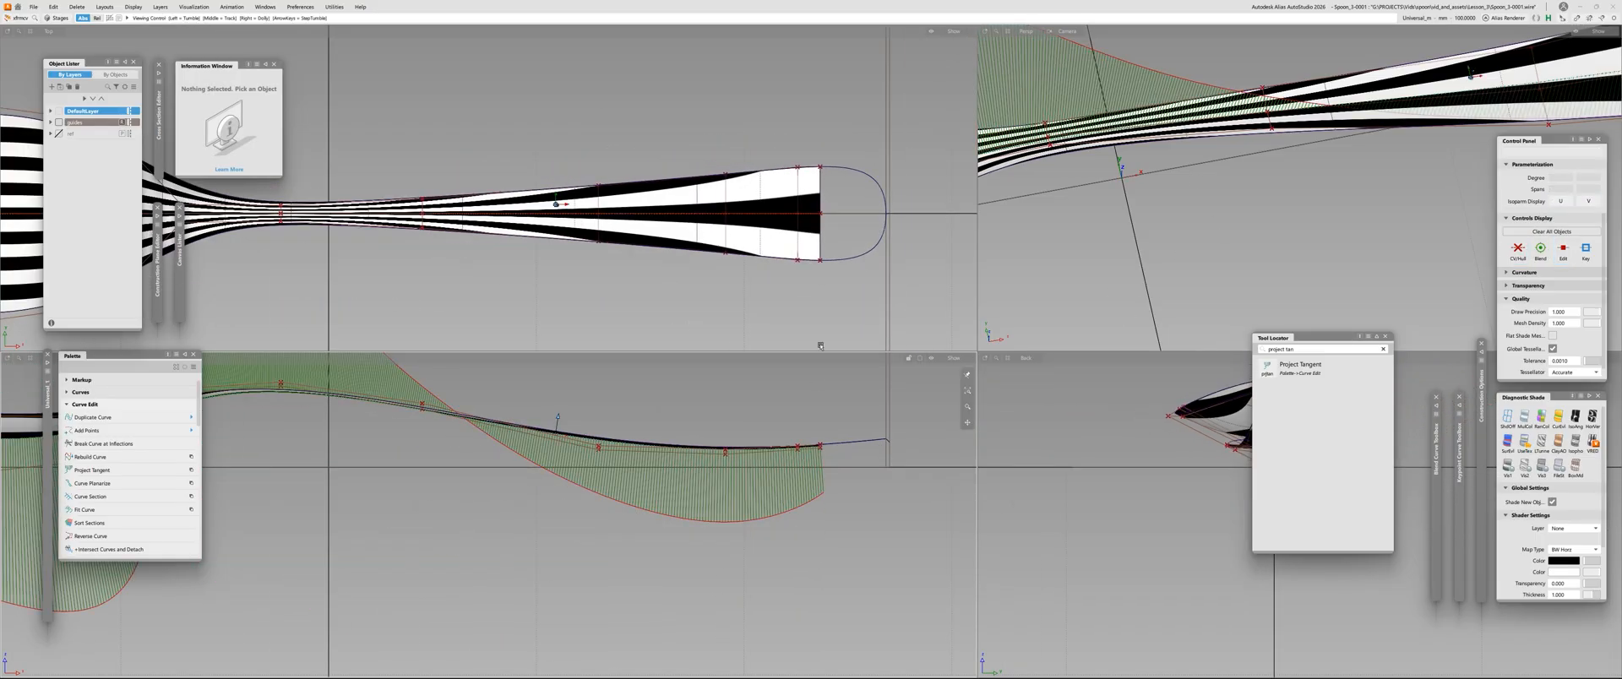
key("F6")
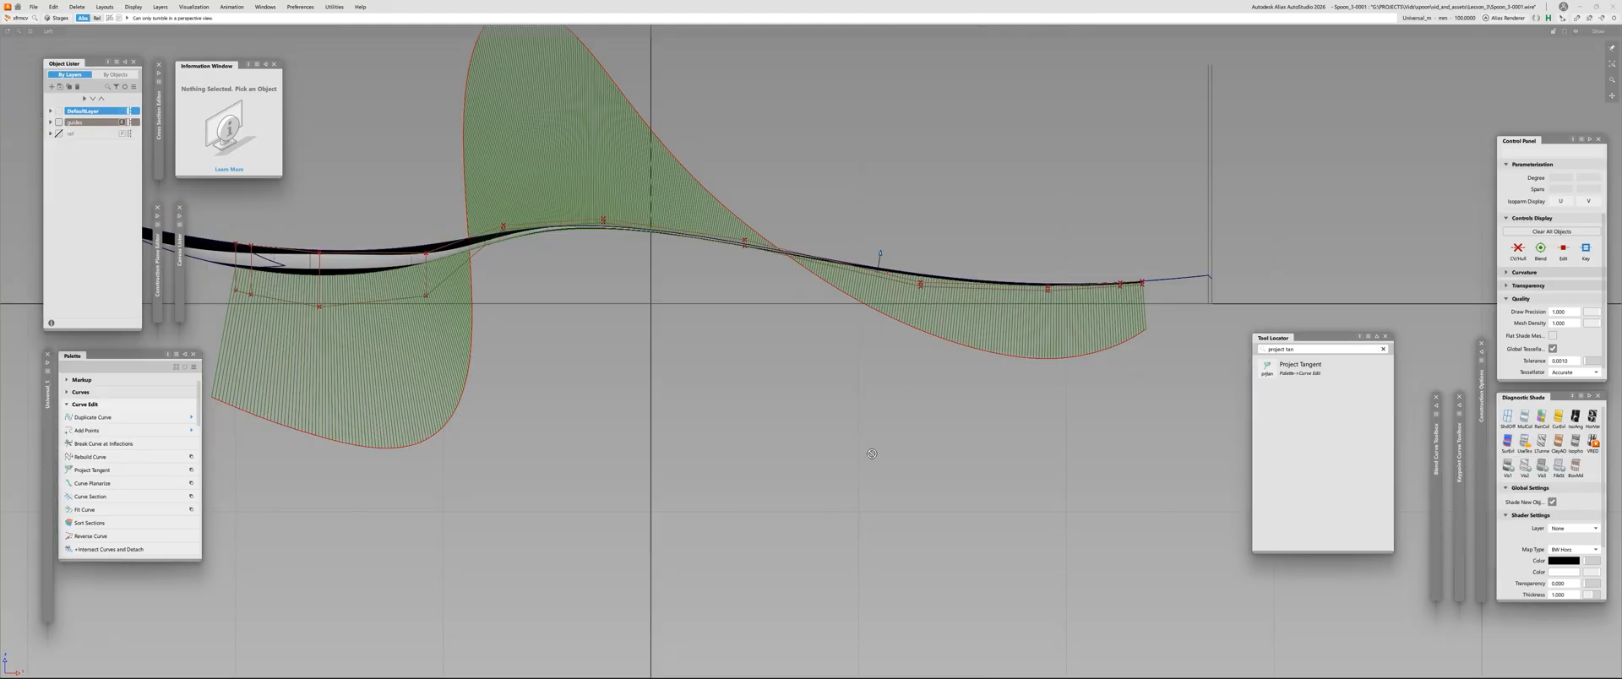
key("F9")
key("F8")
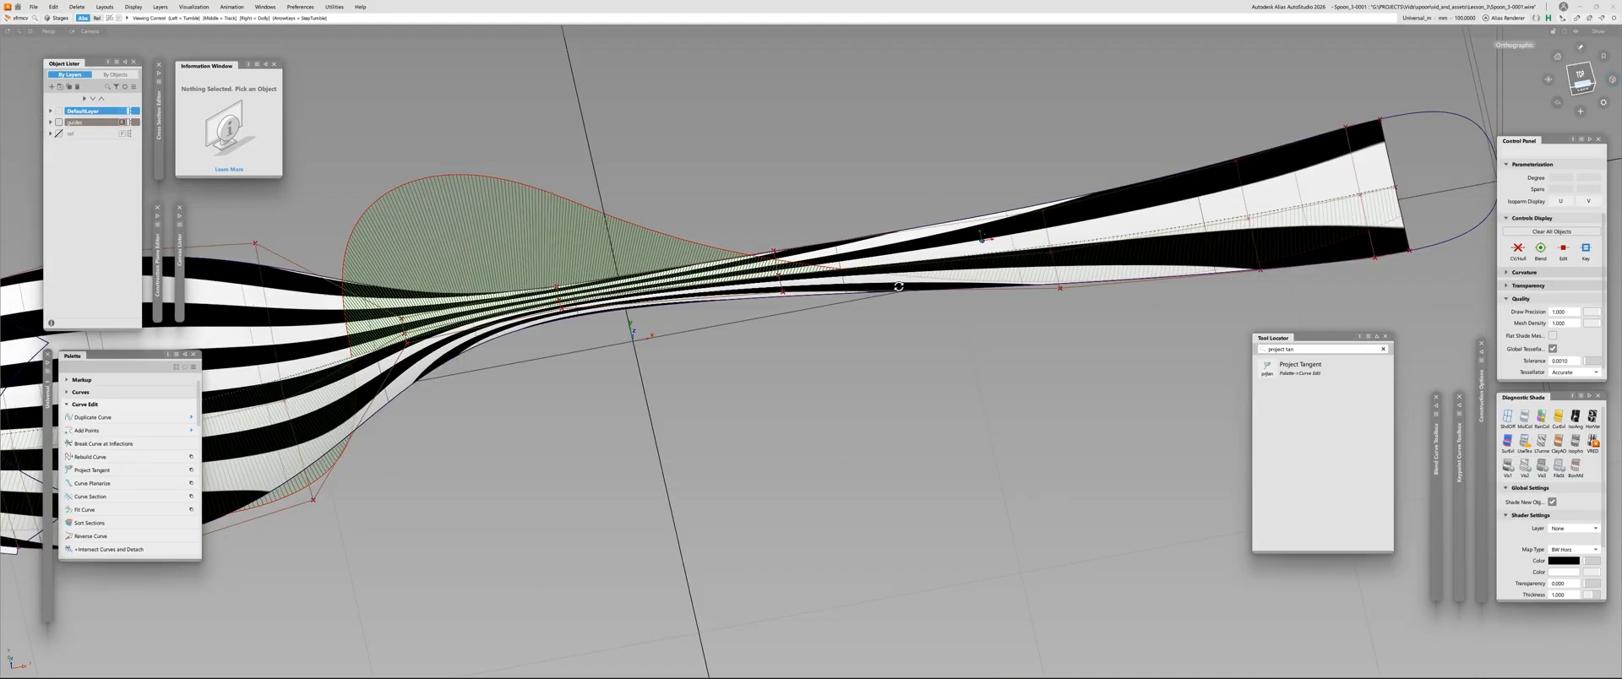
key("F5")
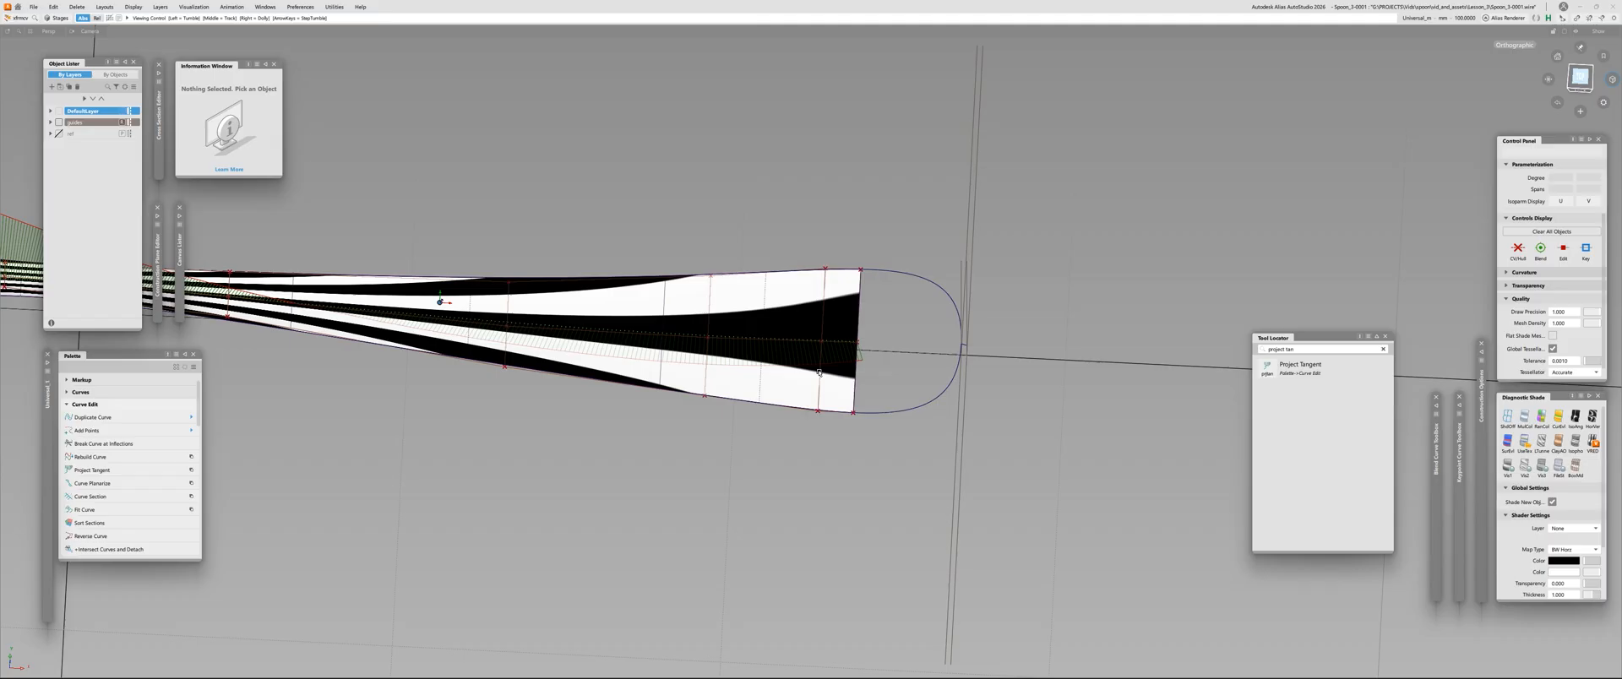
Draw a straight degree-1 CV curve from the midpoint of the handle's open edge to the tip of the rounded outline
right_click_drag(439, 299, 838, 369, "alt+shift")
middle_click_drag(838, 369, 1176, 279, "alt+shift")
right_click_drag(1176, 279, 760, 380, "alt+shift")
left_click_drag(760, 380, 815, 342, "alt+shift")
middle_click_drag(816, 342, 464, 355, "alt+shift")
right_click_drag(464, 355, 738, 369, "alt+shift")
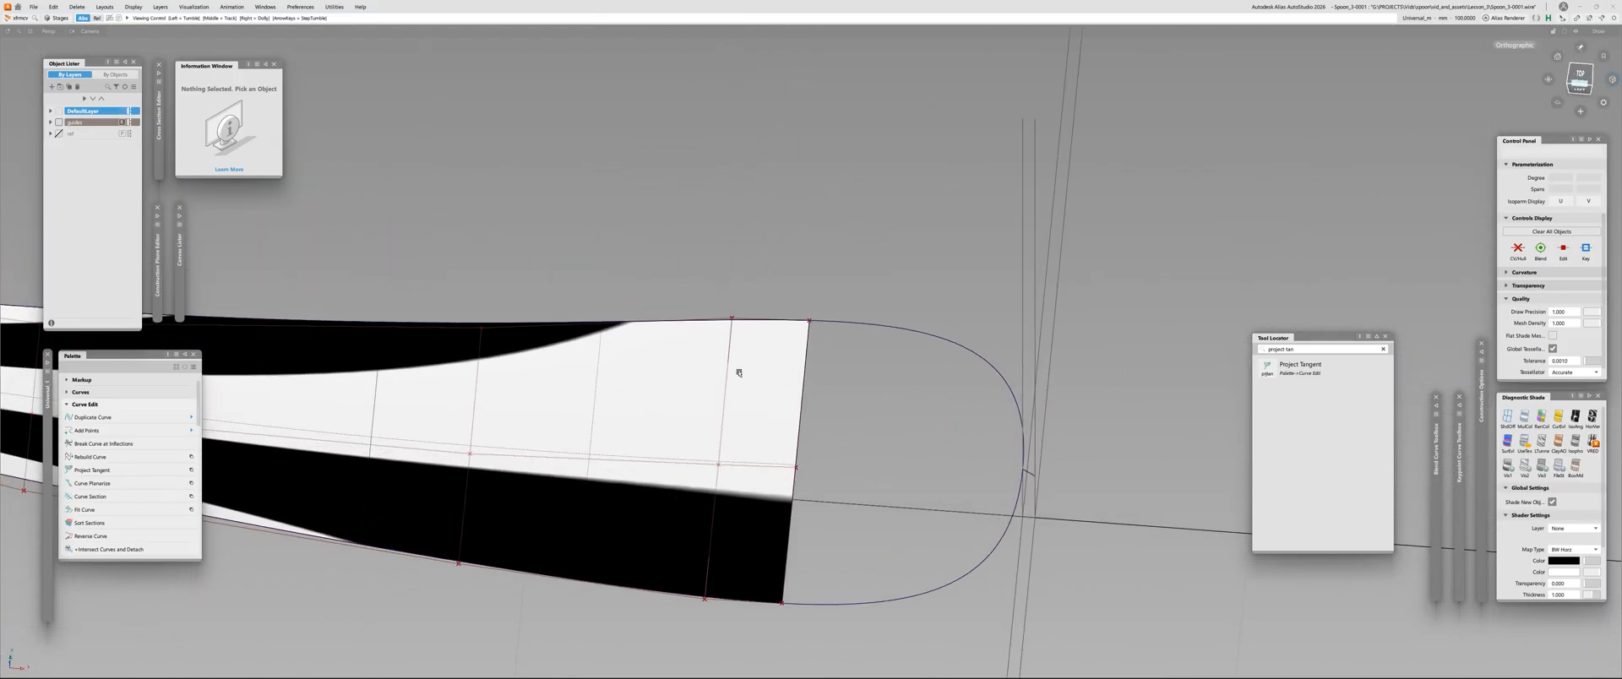
left_click_drag(738, 369, 748, 380, "alt+shift")
left_click(746, 454)
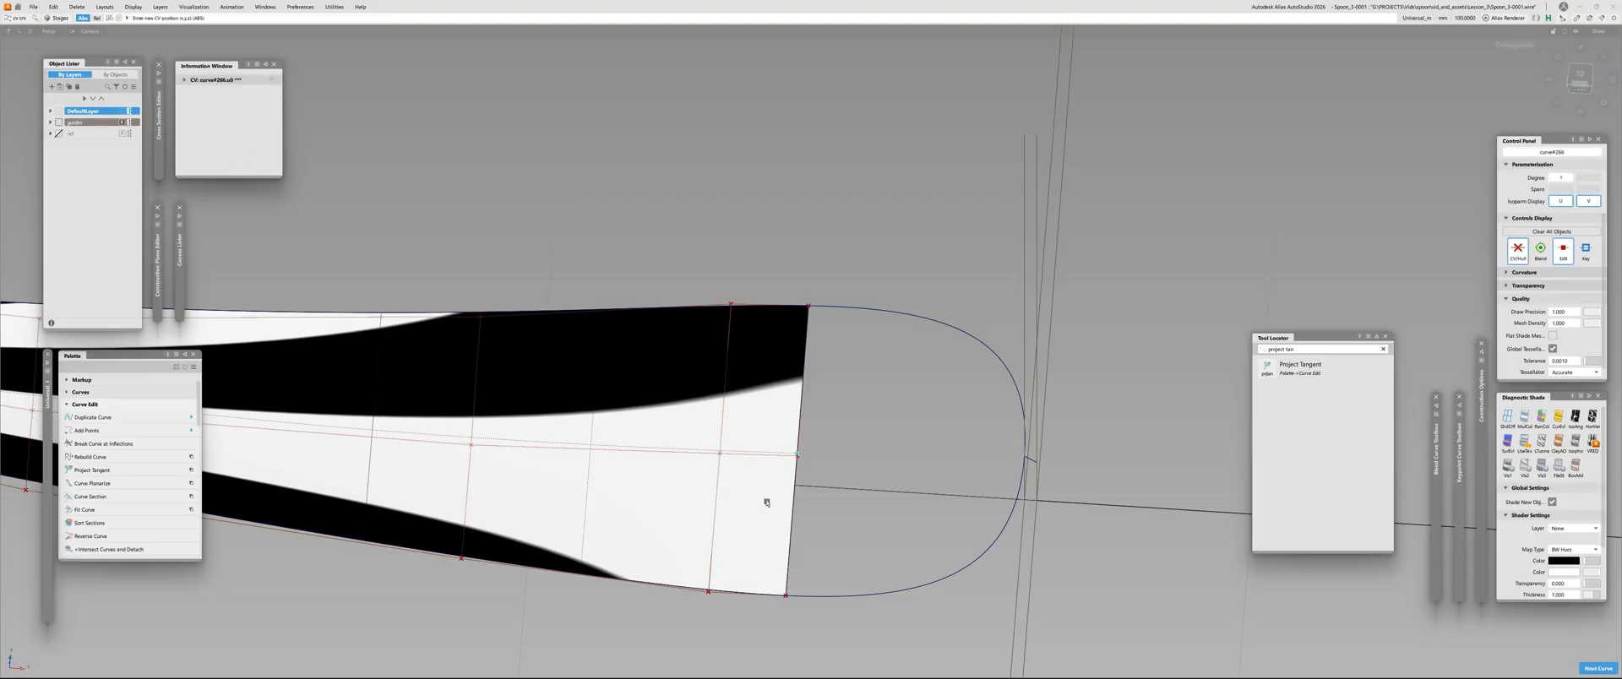
middle_click_drag(814, 474, 622, 426, "alt+shift")
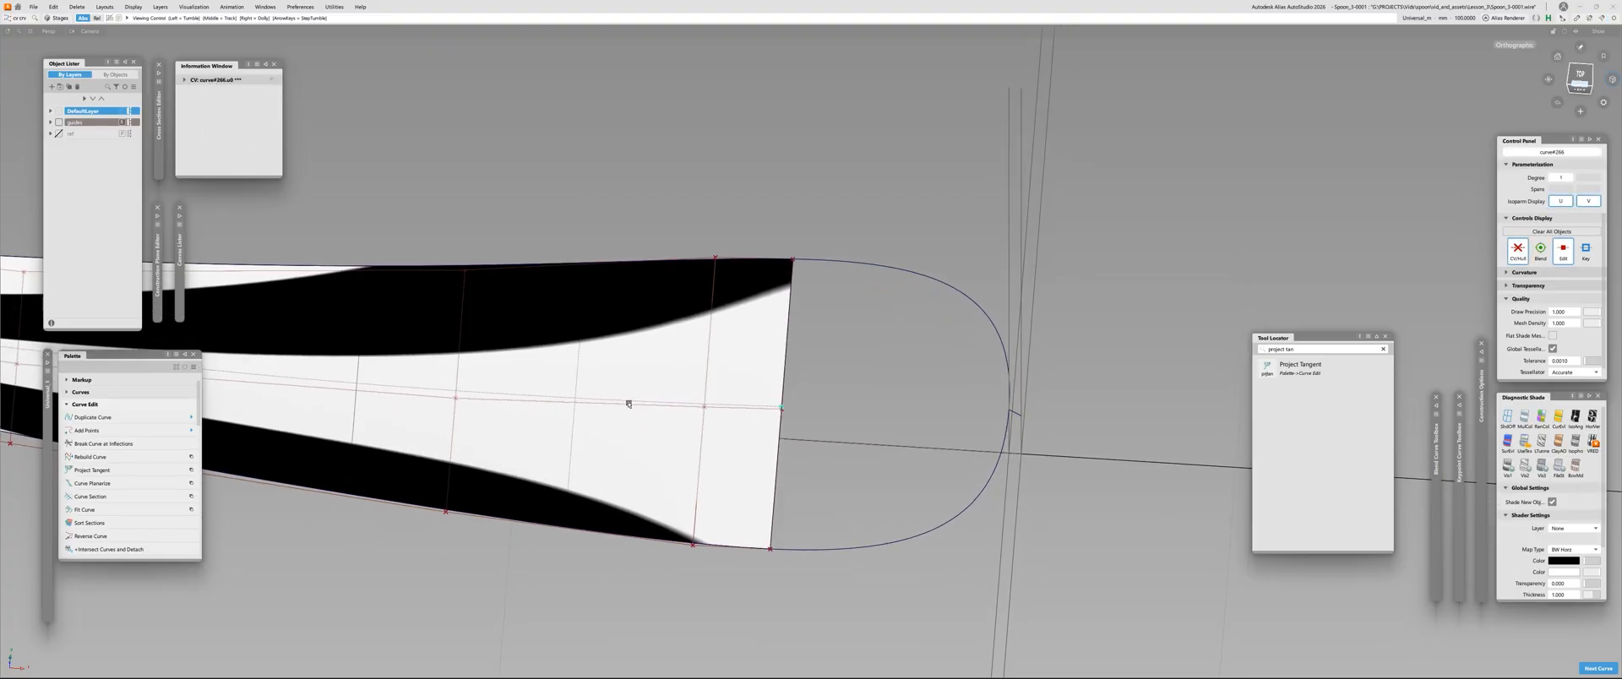
right_click_drag(628, 404, 457, 367, "alt+shift")
right_click_drag(661, 389, 587, 464, "alt+shift")
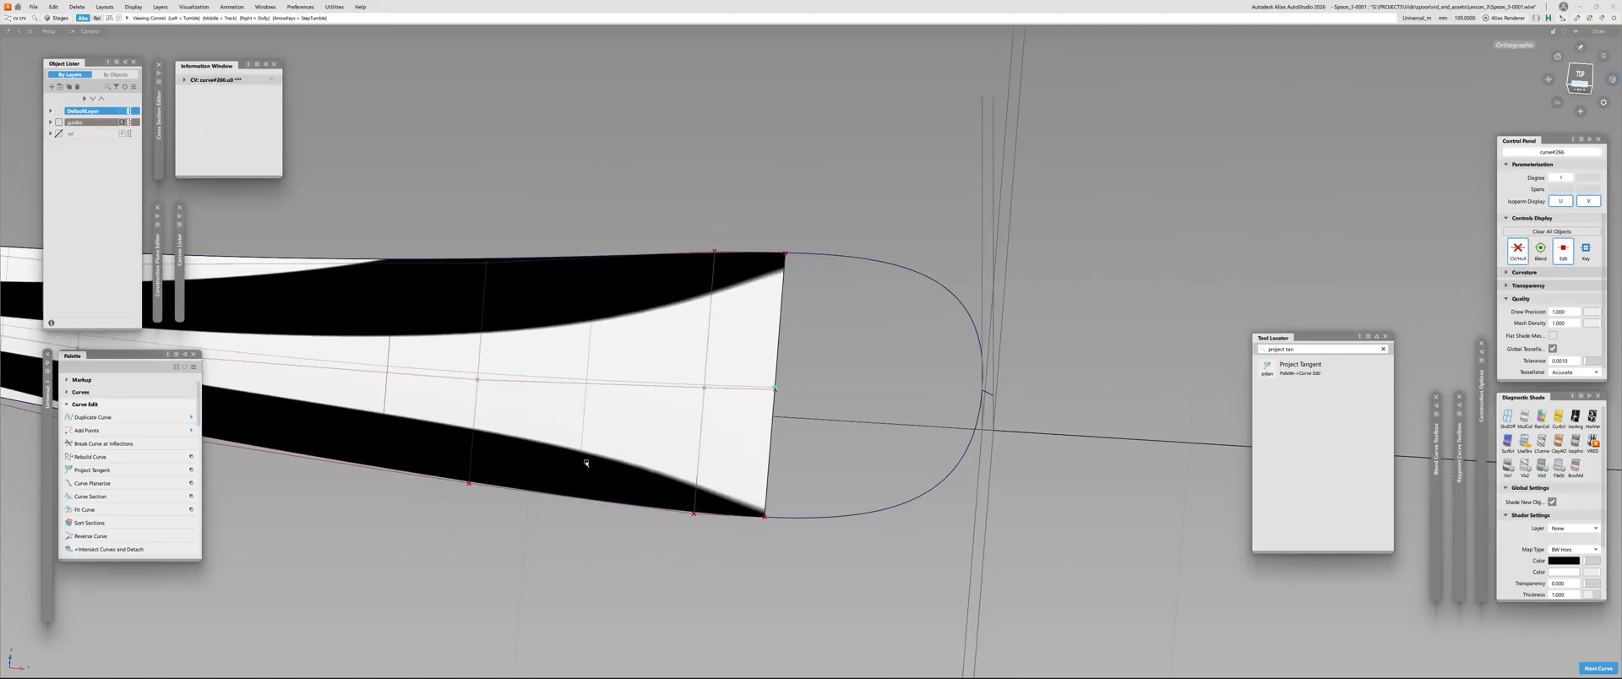
left_click_drag(586, 464, 938, 341, "alt+shift")
right_click_drag(938, 341, 944, 298, "alt+shift")
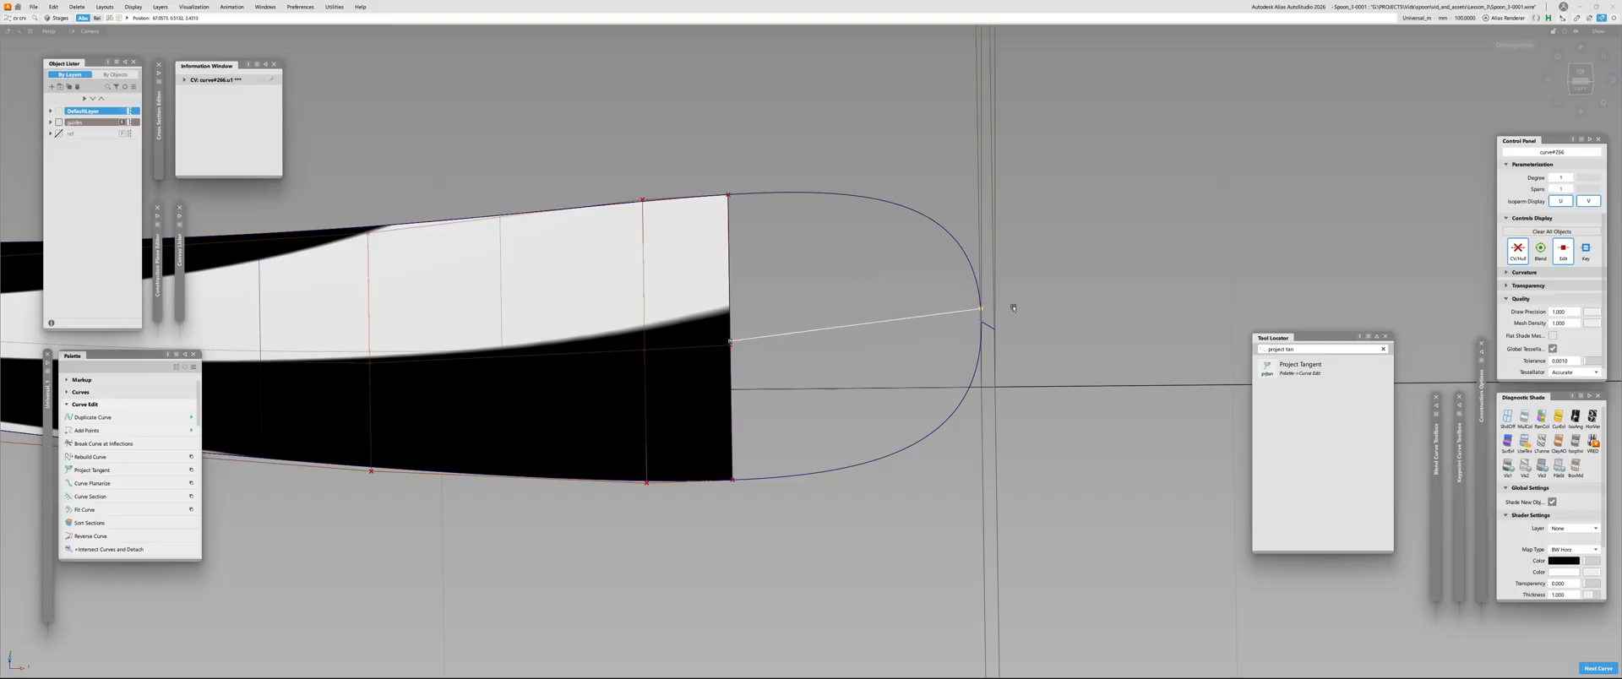
left_click_drag(1001, 374, 722, 410, "alt+shift")
Raise the new centre curve's degree to 3, keeping a single span
right_click_drag(677, 393, 590, 446, "alt+shift")
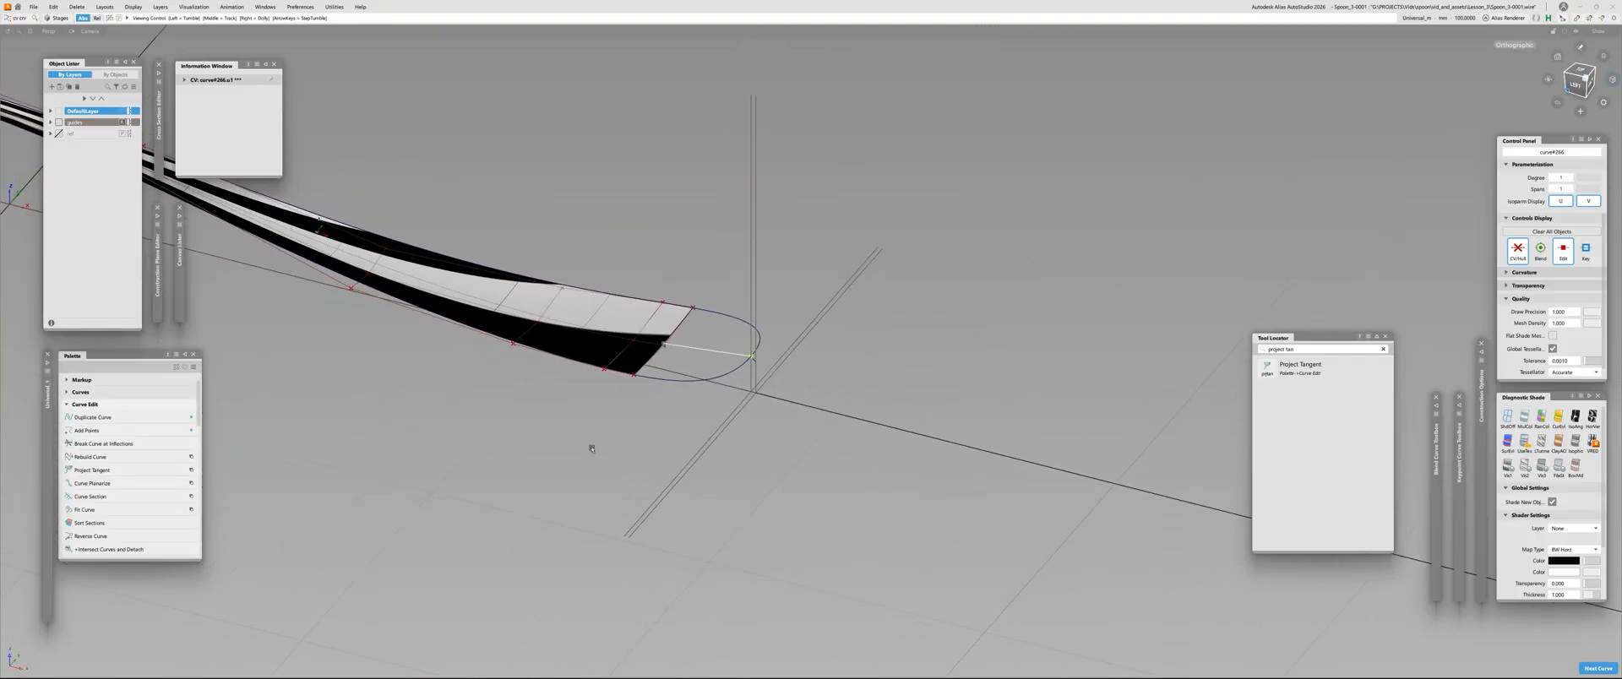
left_click_drag(590, 446, 705, 359, "alt+shift")
right_click_drag(705, 359, 730, 316, "alt+shift")
left_click_drag(730, 317, 732, 300, "ctrl+shift")
left_click(767, 313)
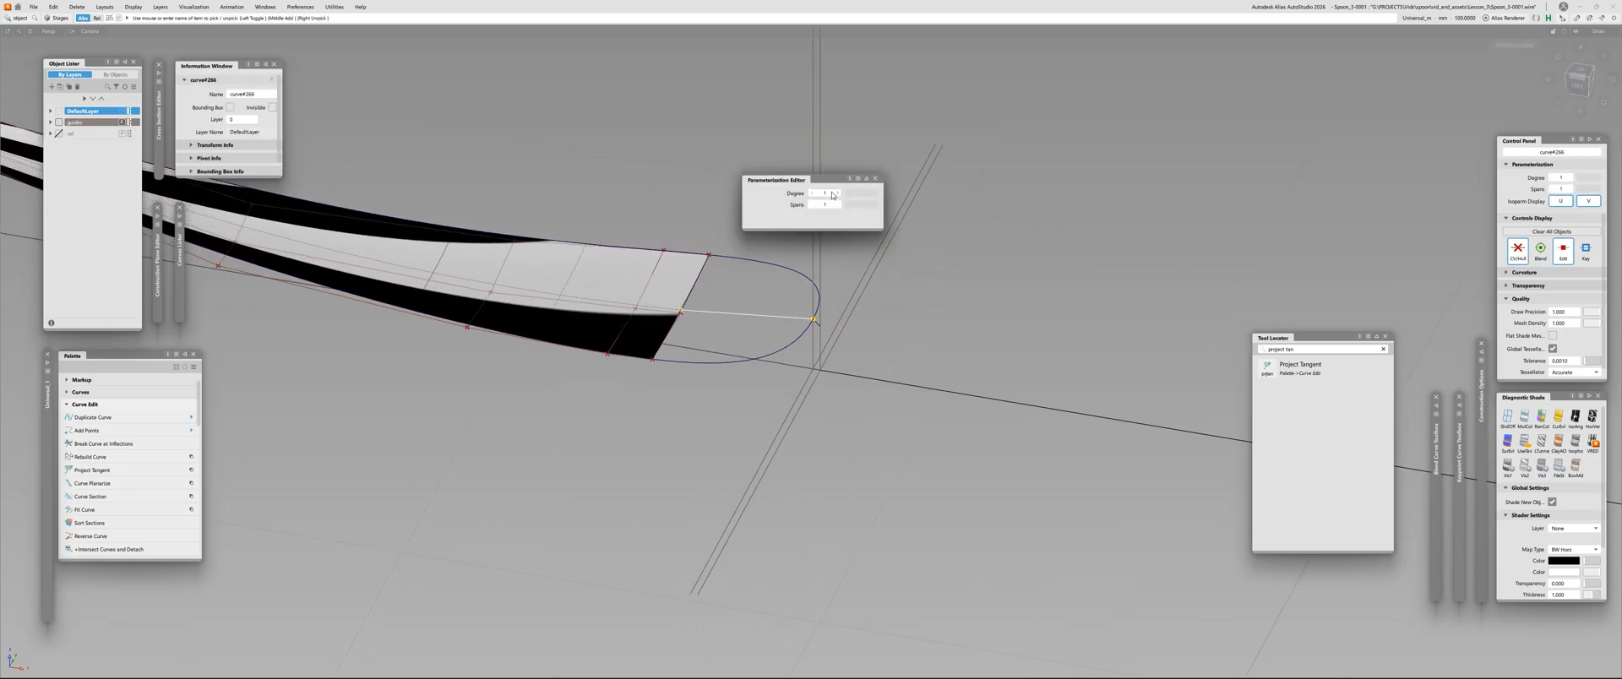
left_click(785, 342)
right_click_drag(785, 342, 853, 309, "alt+shift")
left_click_drag(853, 309, 849, 292, "alt+shift")
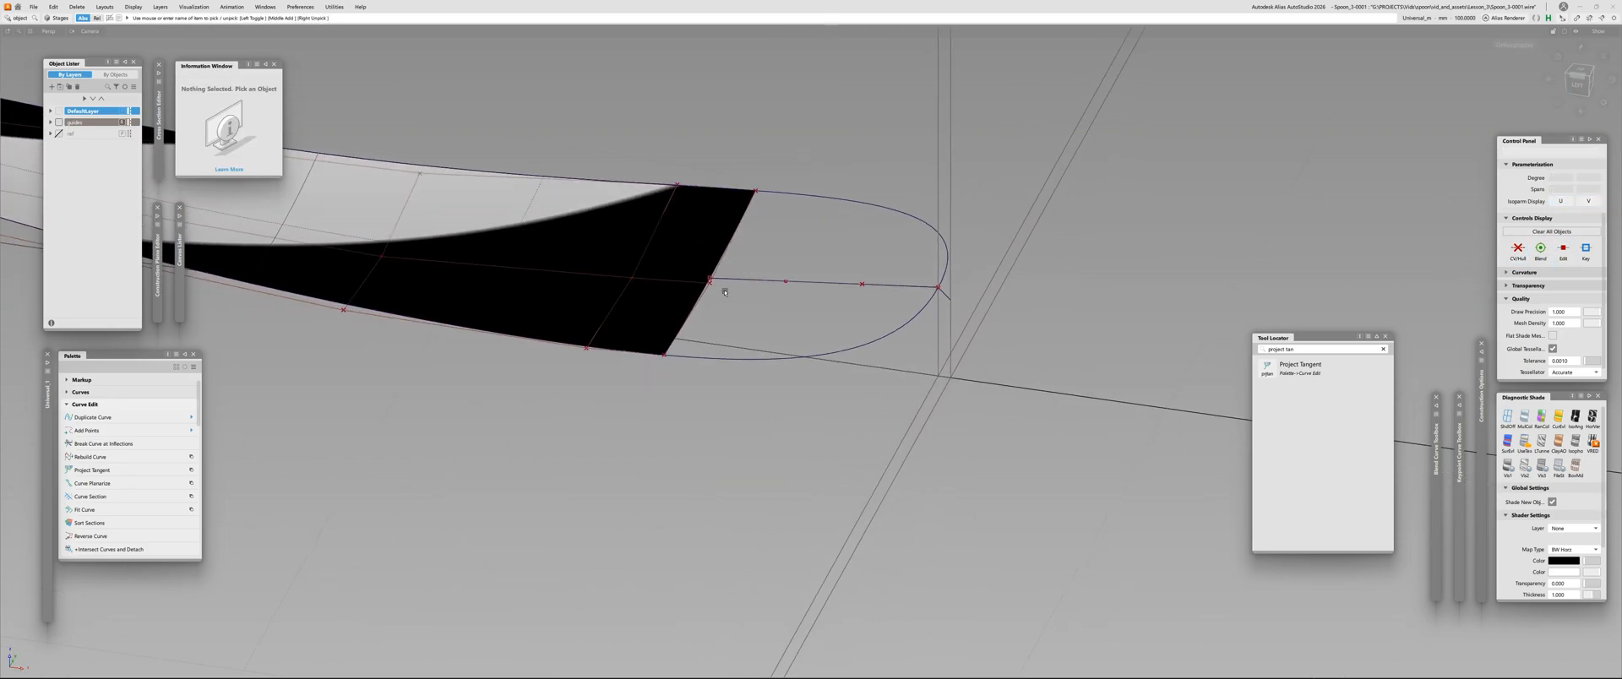
Align the start of the centre curve to the handle surface at its open edge with G2 continuity
key("a")
left_click(741, 279)
left_click_drag(684, 279, 695, 401, "alt+shift")
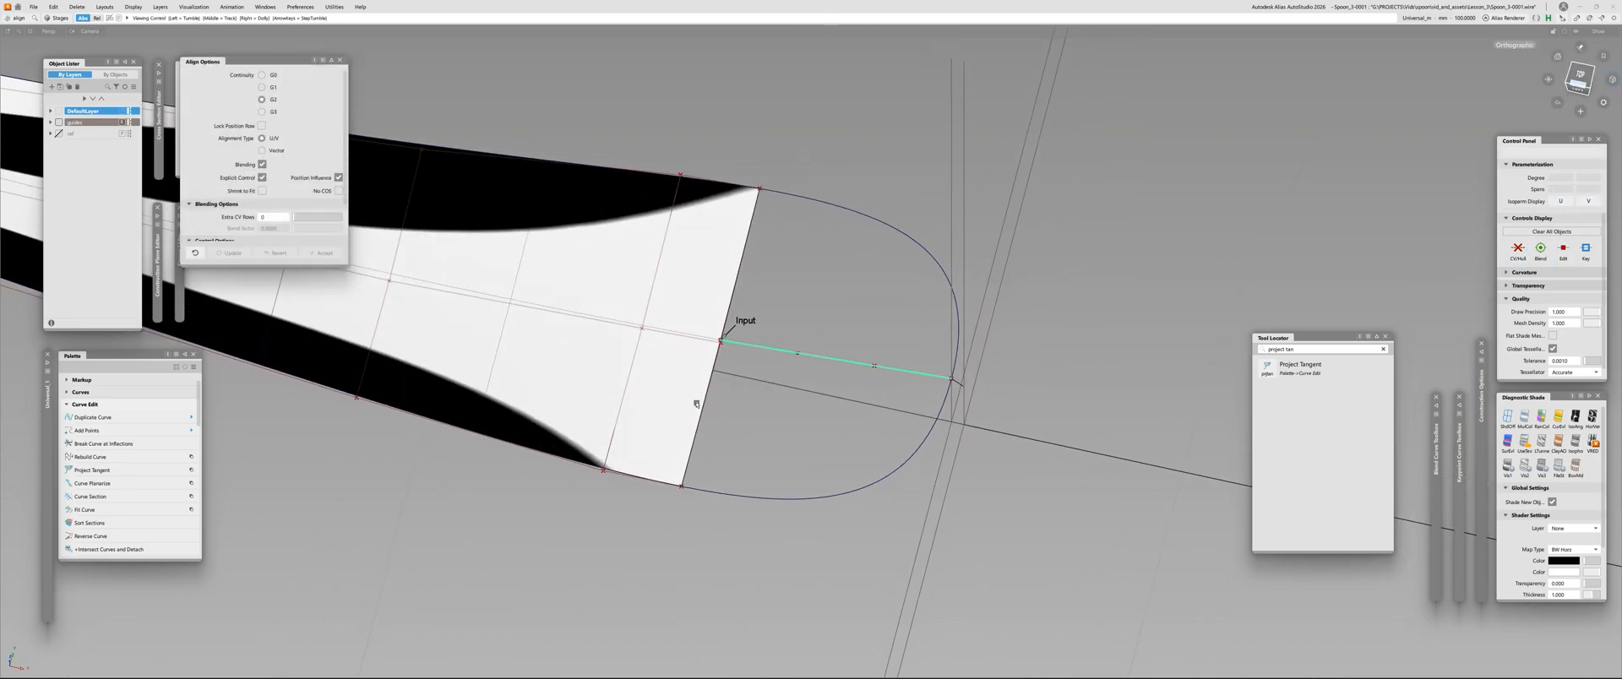
left_click(707, 338)
scroll(272, 207, "down", 4)
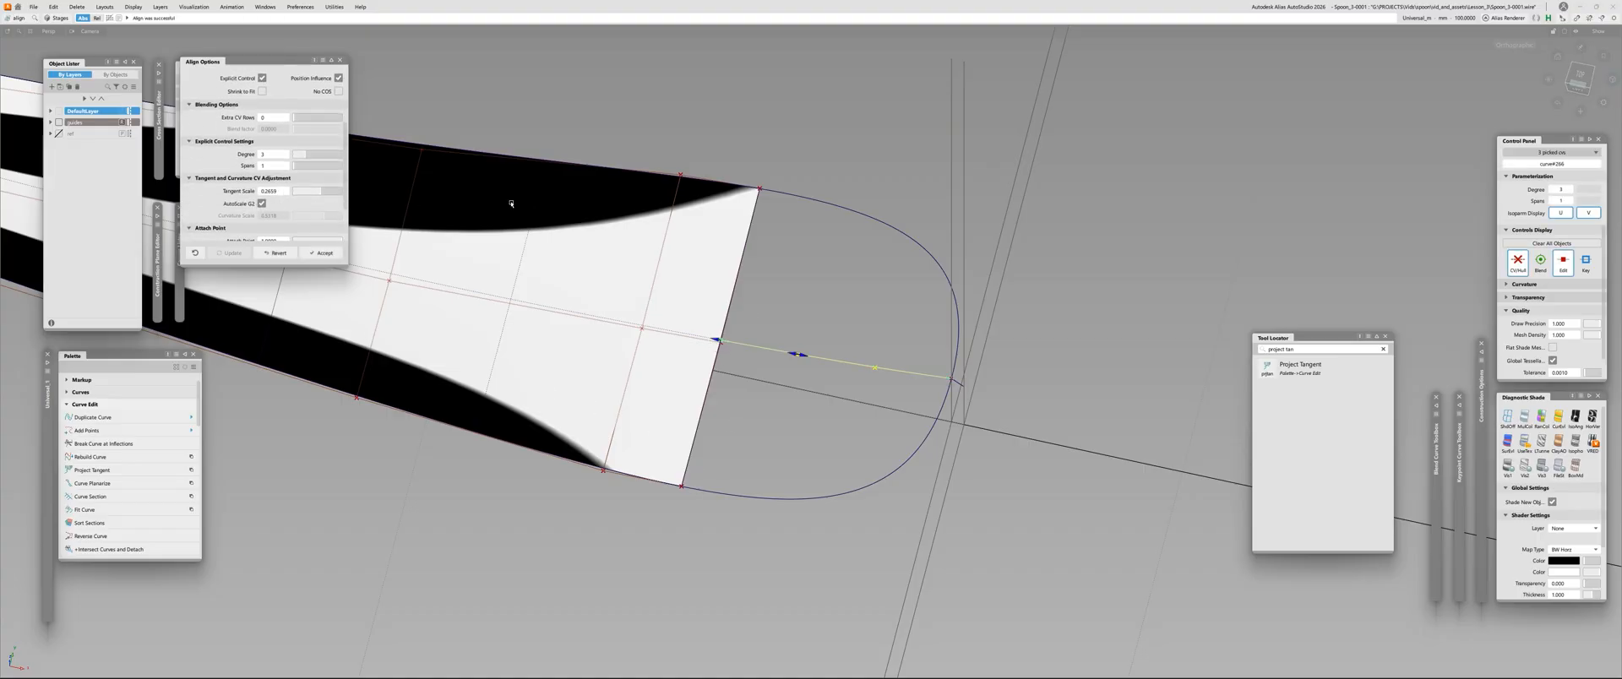
left_click_drag(691, 529, 785, 405, "alt+shift")
Plot a curvature comb on the new centre curve and compare it with the handle's comb in the side view
key("c")
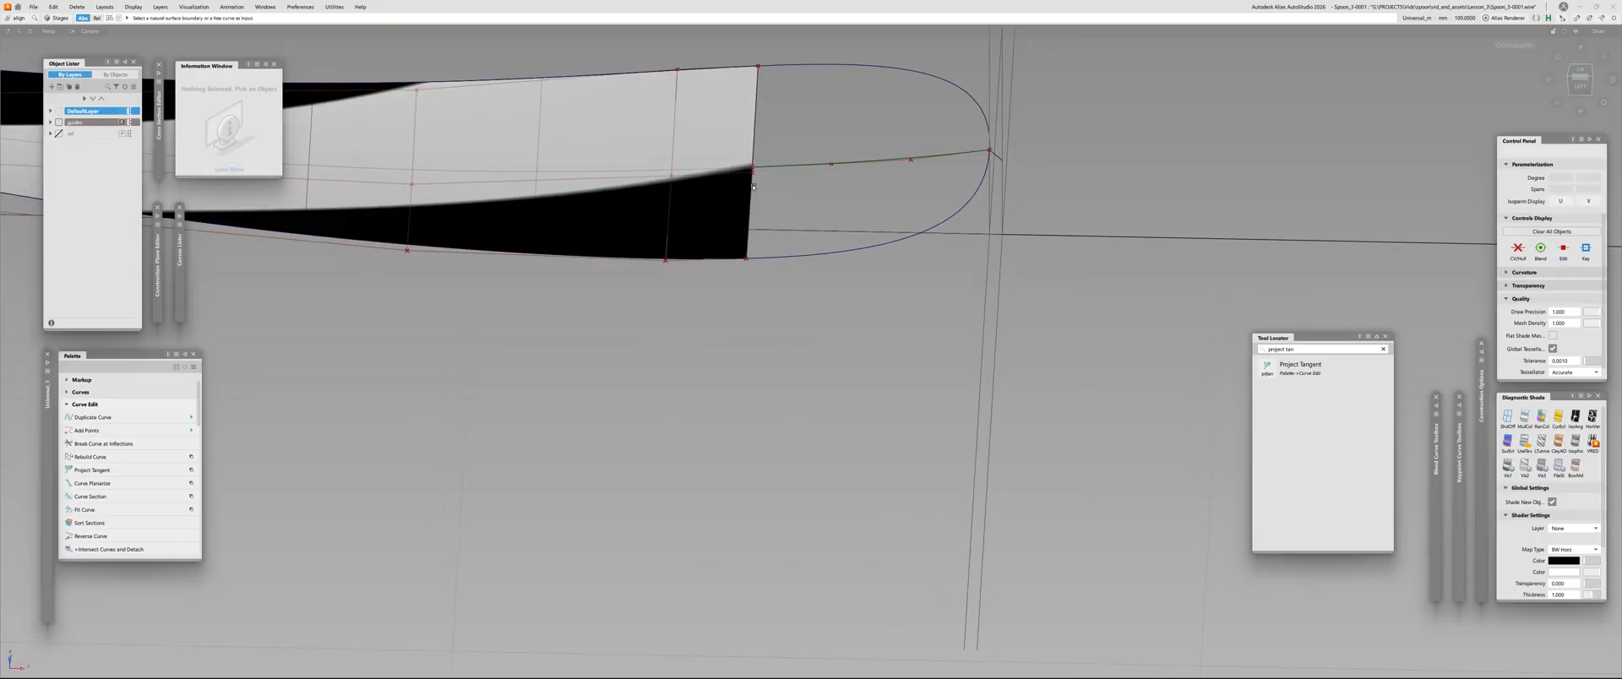
left_click(779, 170)
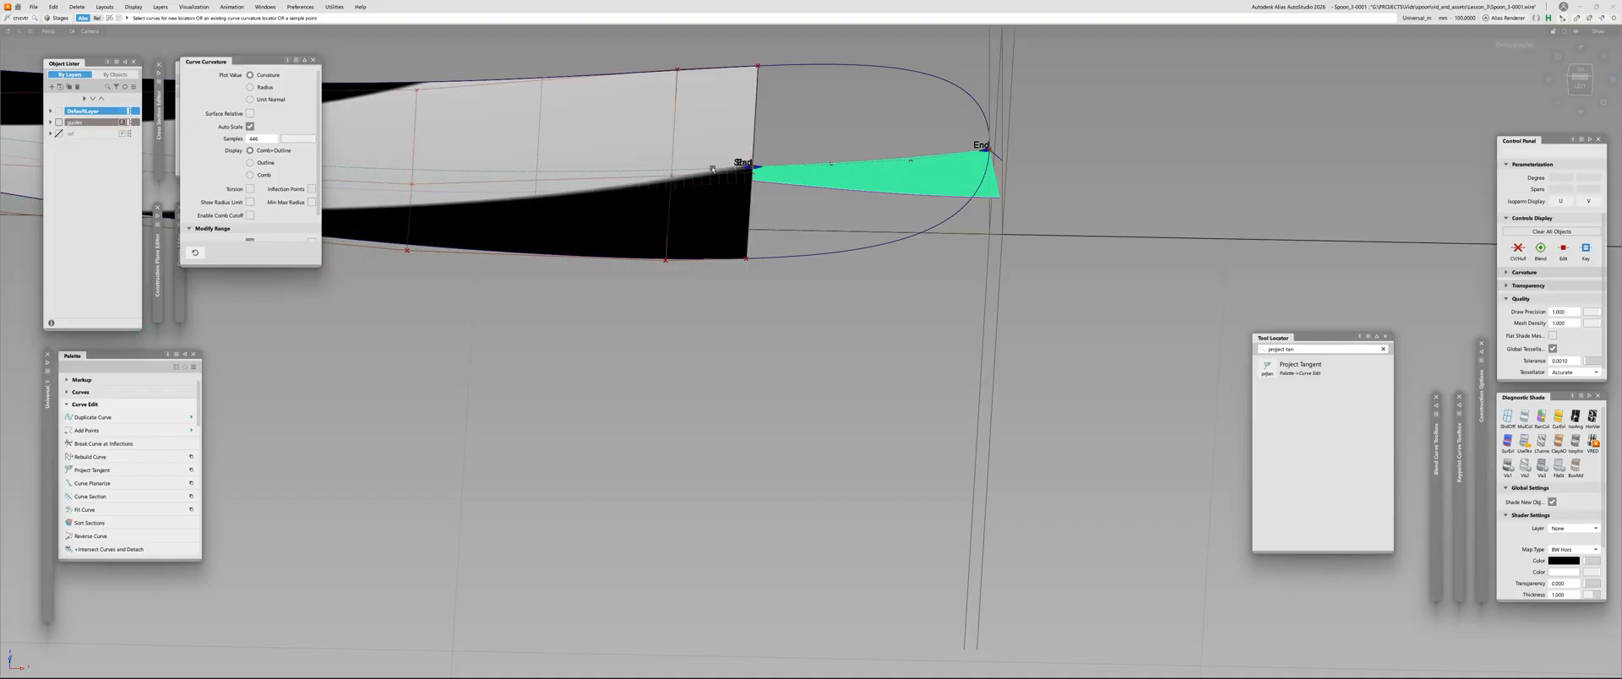
left_click_drag(779, 170, 1318, 187, "alt+shift")
left_click(1576, 89)
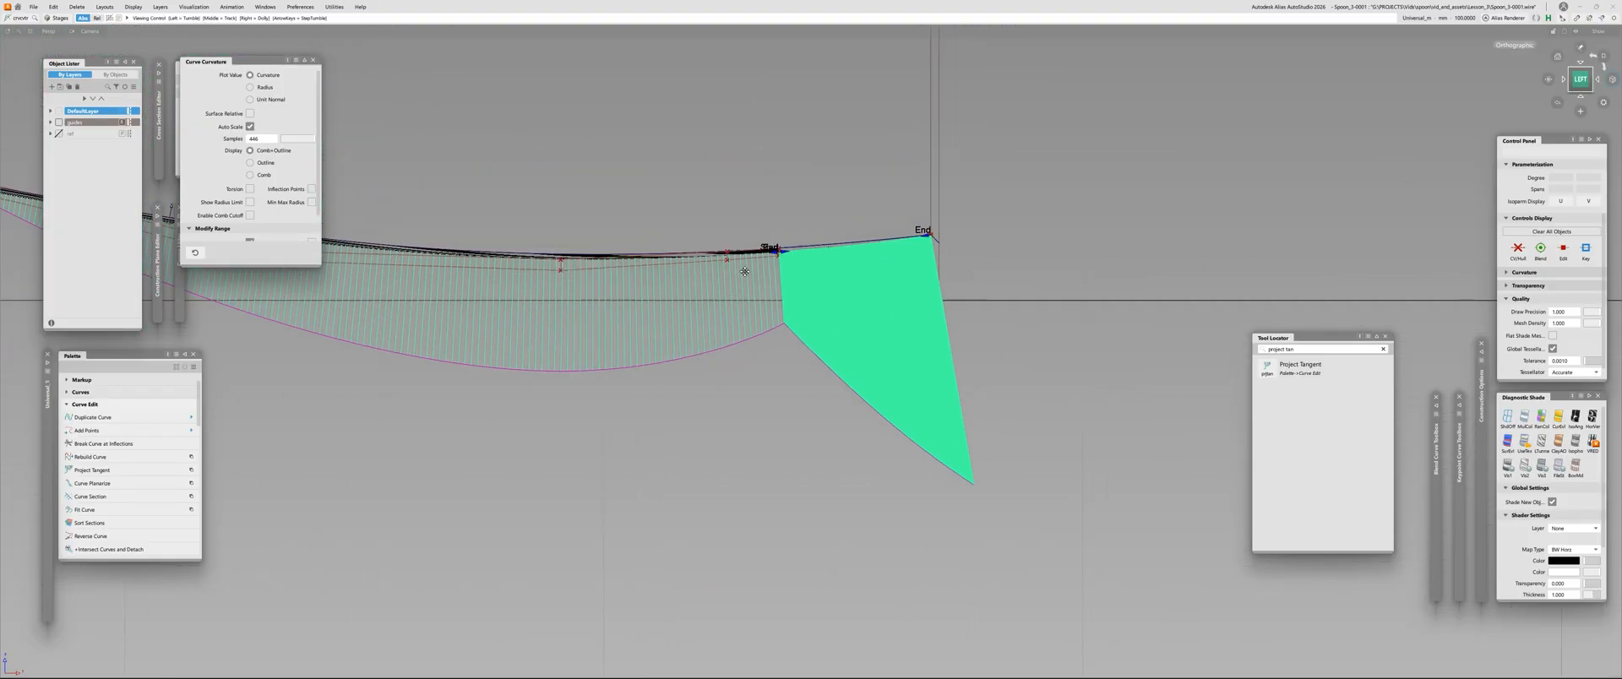
key("Escape")
key("F9")
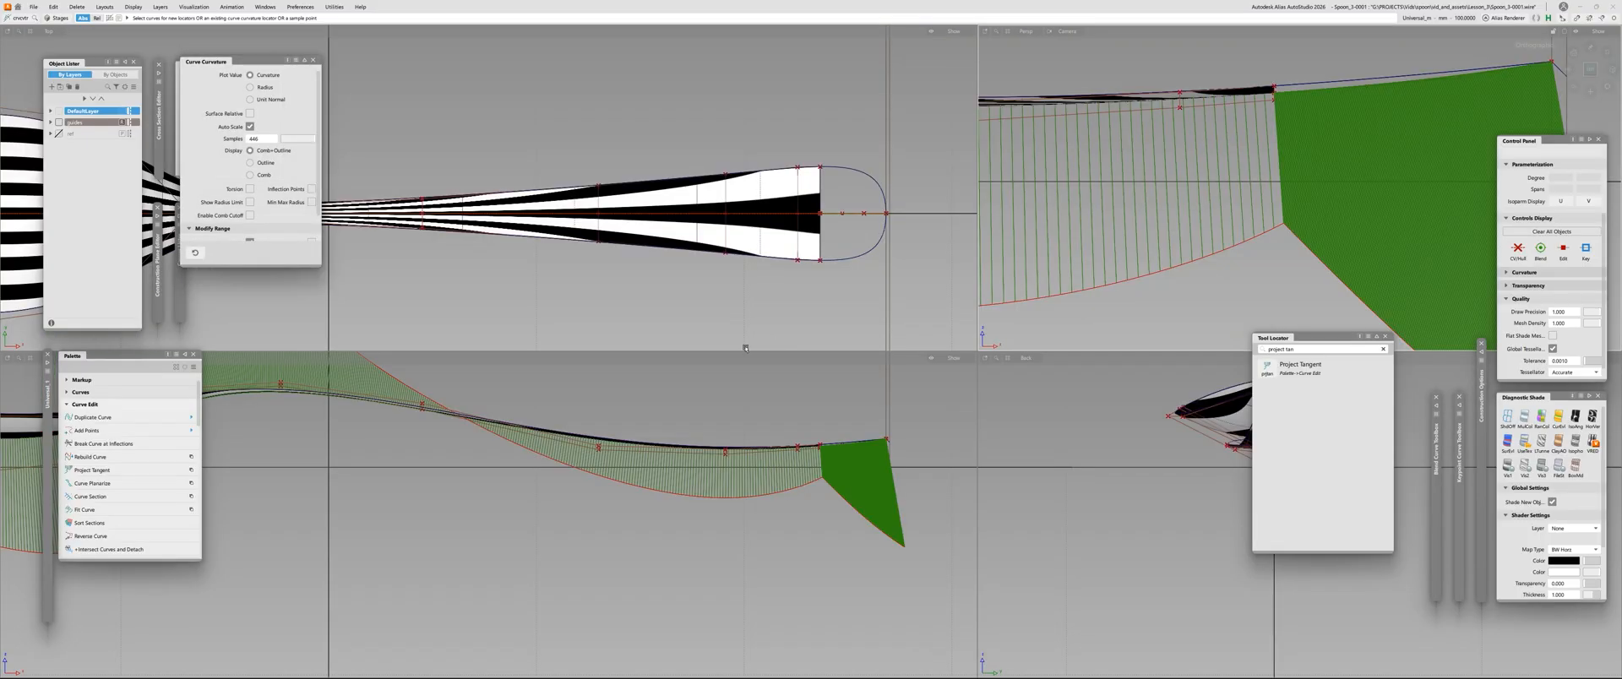
right_click_drag(661, 538, 823, 439, "alt+shift")
middle_click_drag(824, 439, 549, 477, "alt+shift")
right_click_drag(549, 478, 609, 449, "alt+shift")
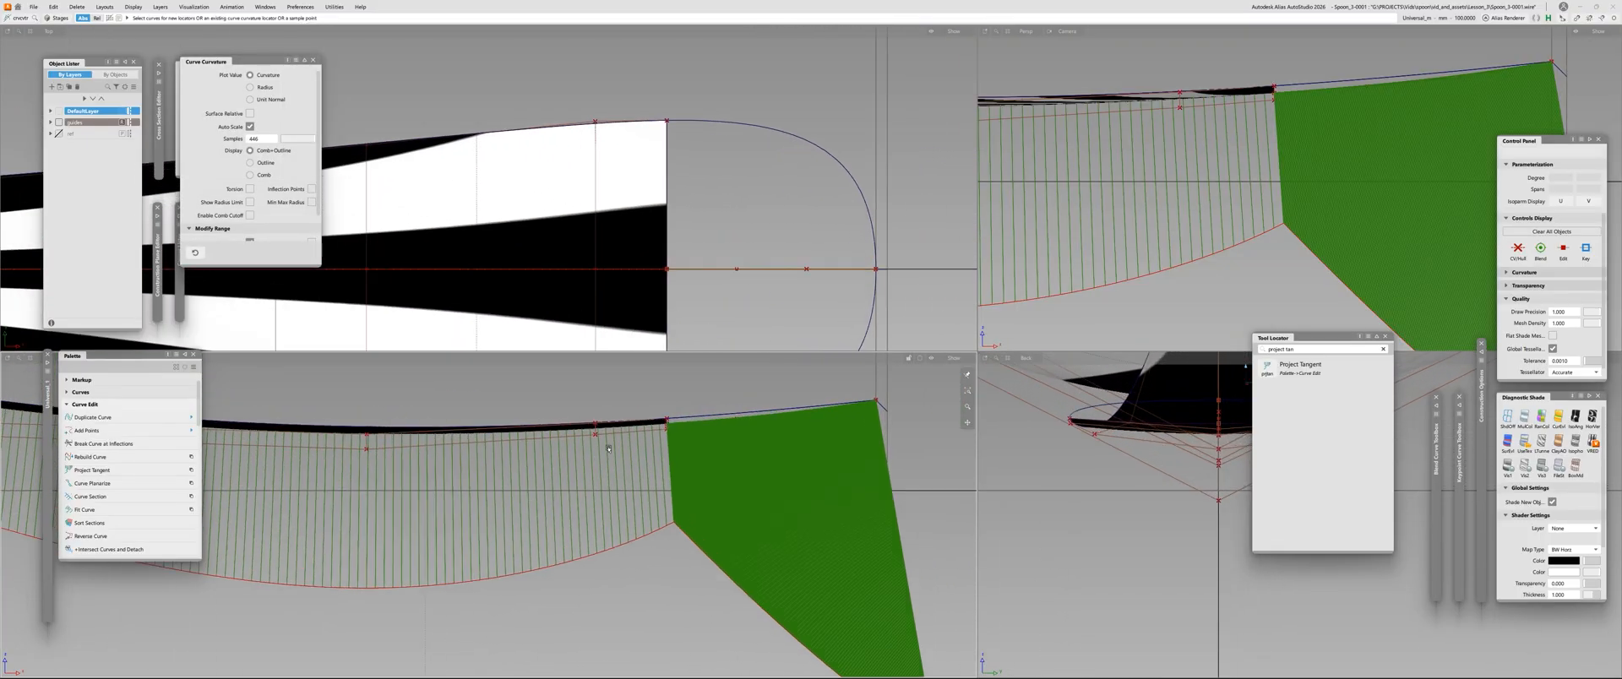
key("c")
left_click(668, 430)
key("space")
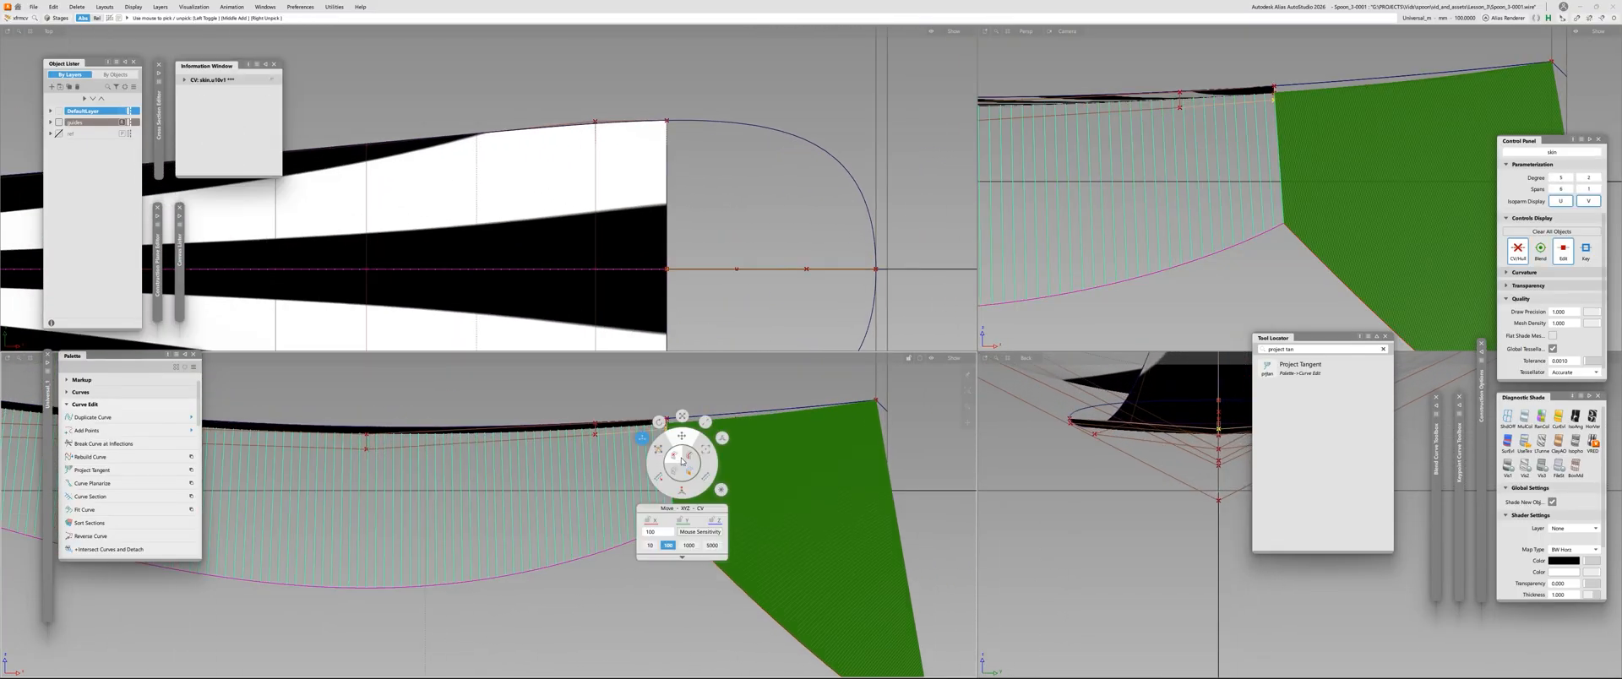
middle_click_drag(732, 302, 734, 335)
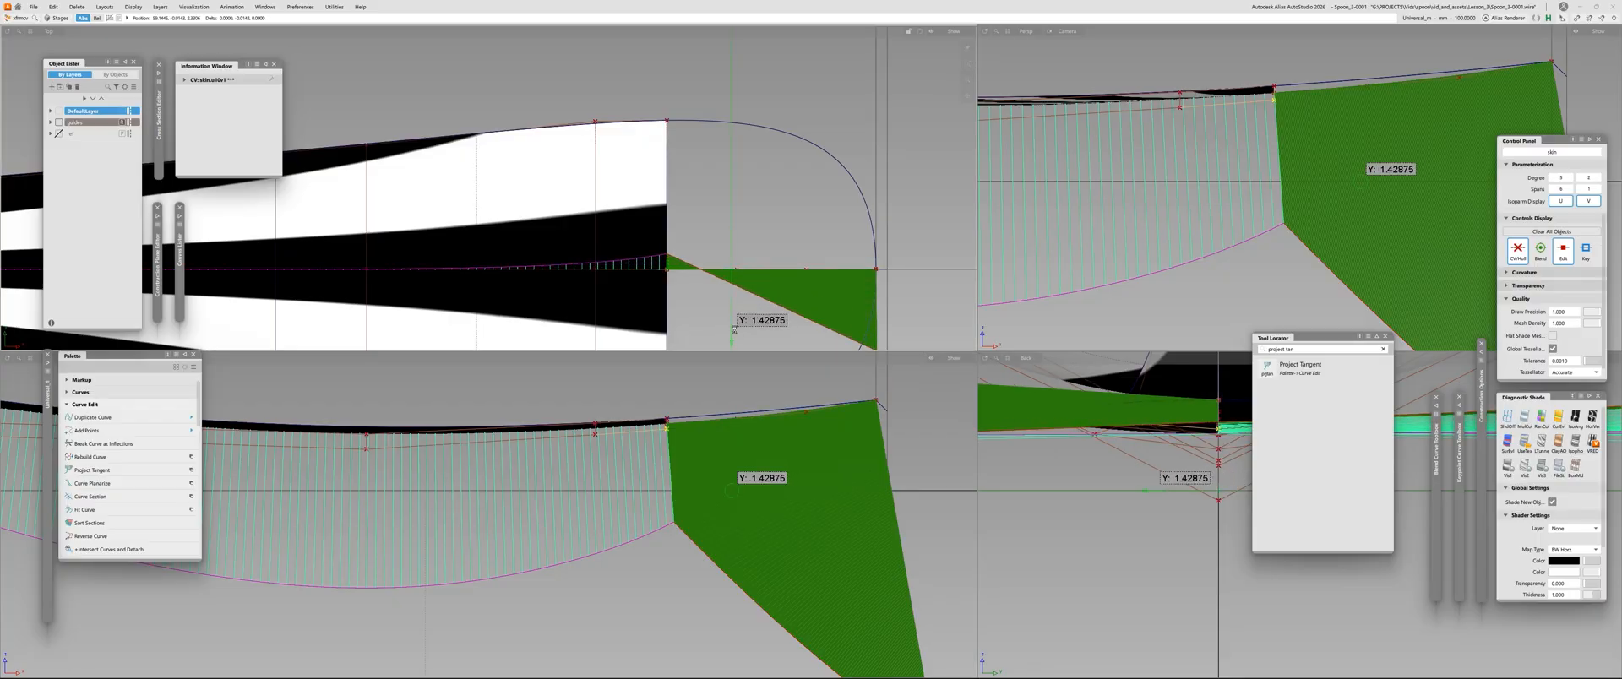
key("ctrl+z")
Adjust the height of the last centre CV on the open edge to flatten the centre curve's comb
key("c")
left_click(667, 430)
left_click_drag(674, 441, 630, 405, "ctrl+shift")
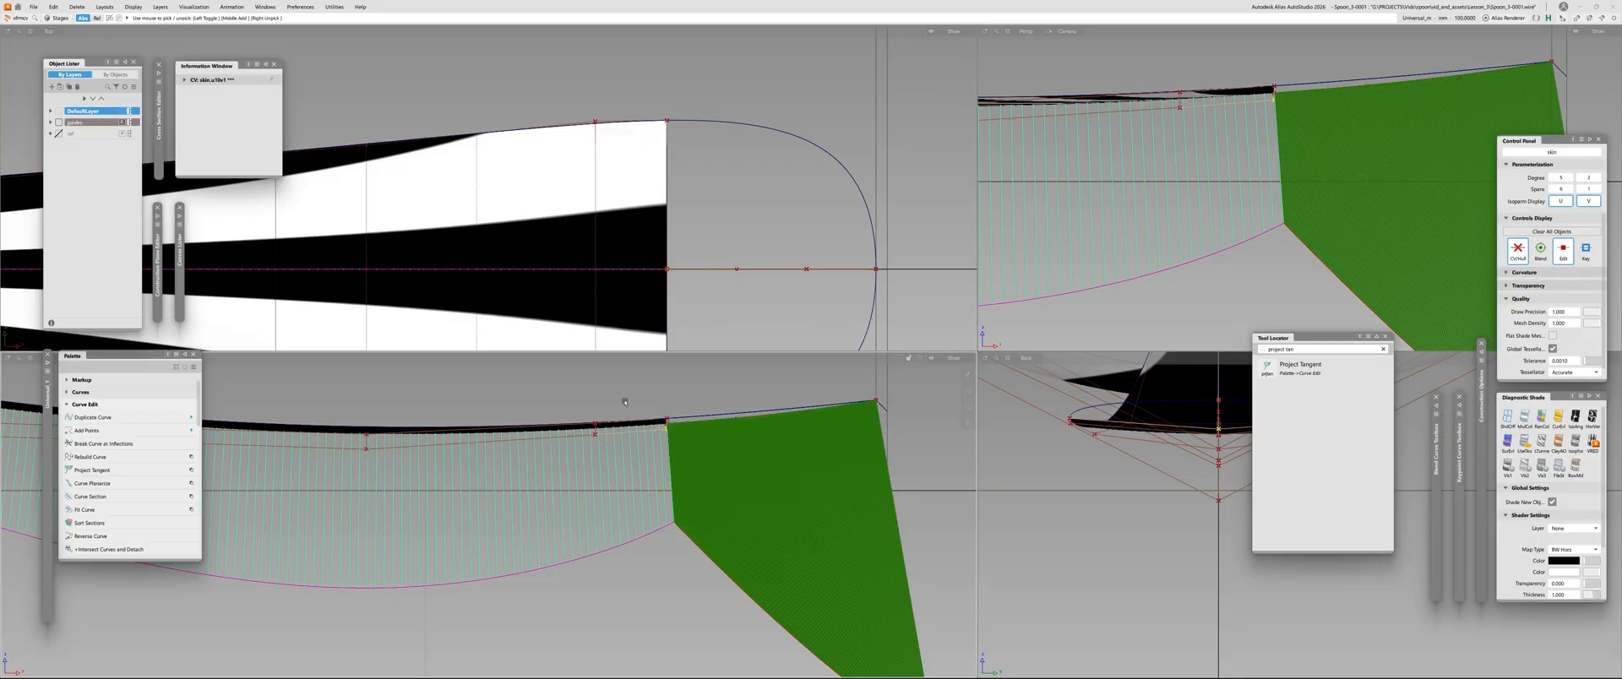
right_click_drag(626, 405, 581, 365)
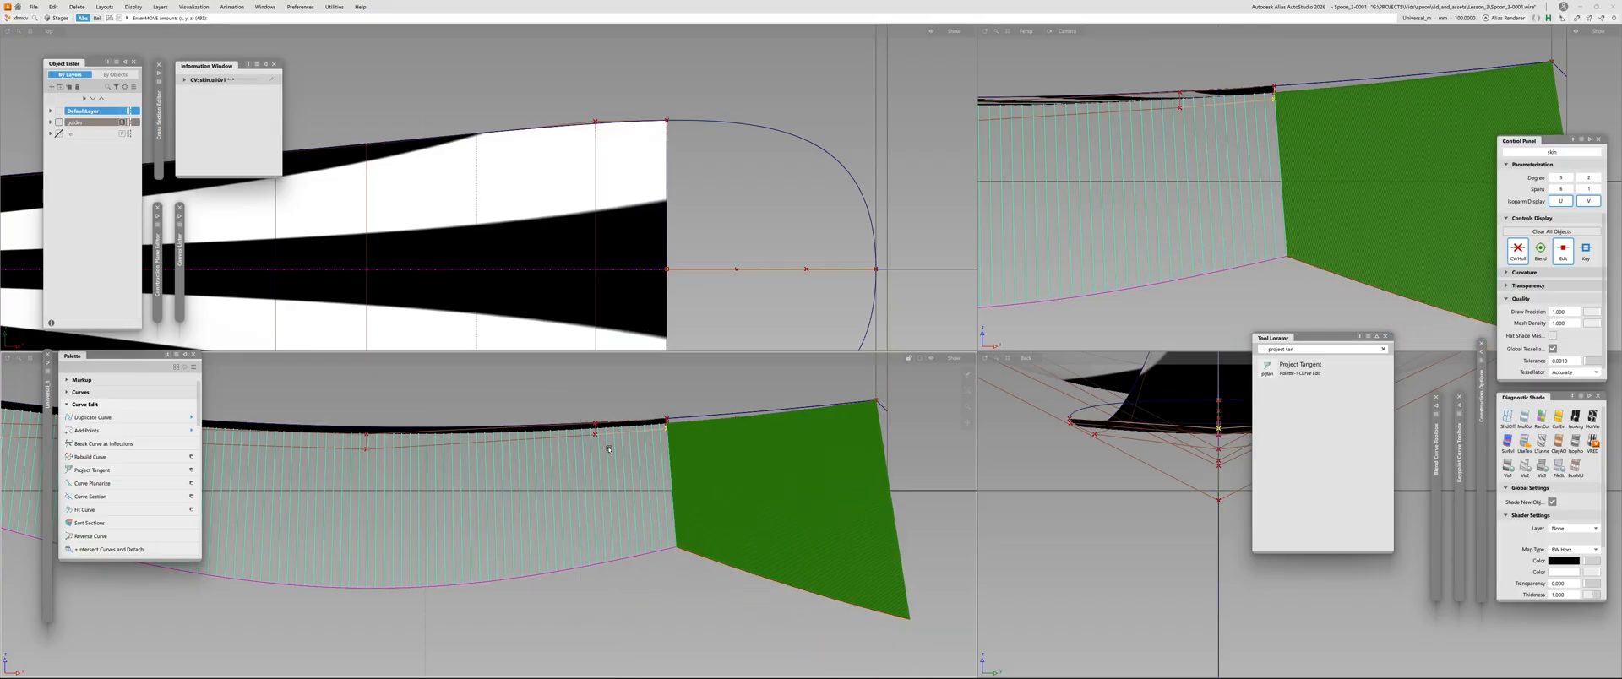
Adjust the height of the second-to-last centre CV to even out the comb across the open edge
key("c")
left_click(595, 434)
middle_click_drag(609, 452, 648, 350, "alt+shift")
right_click_drag(648, 351, 619, 528, "alt+shift")
left_click_drag(637, 547, 598, 528, "ctrl+shift")
mouse_move(652, 561)
right_mouse_down()
mouse_move(655, 608)
mouse_move(666, 571)
right_mouse_up()
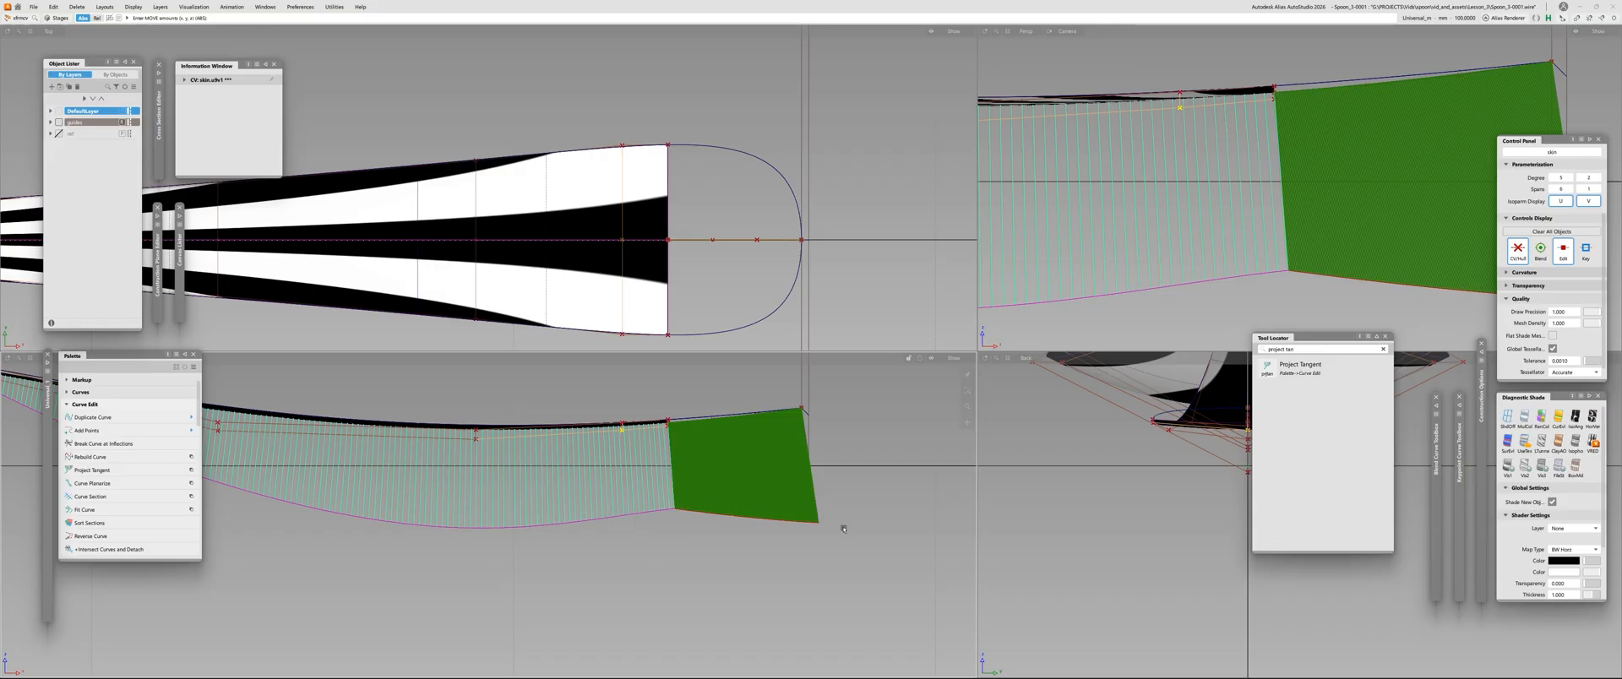
right_click_drag(900, 551, 811, 524, "alt+shift")
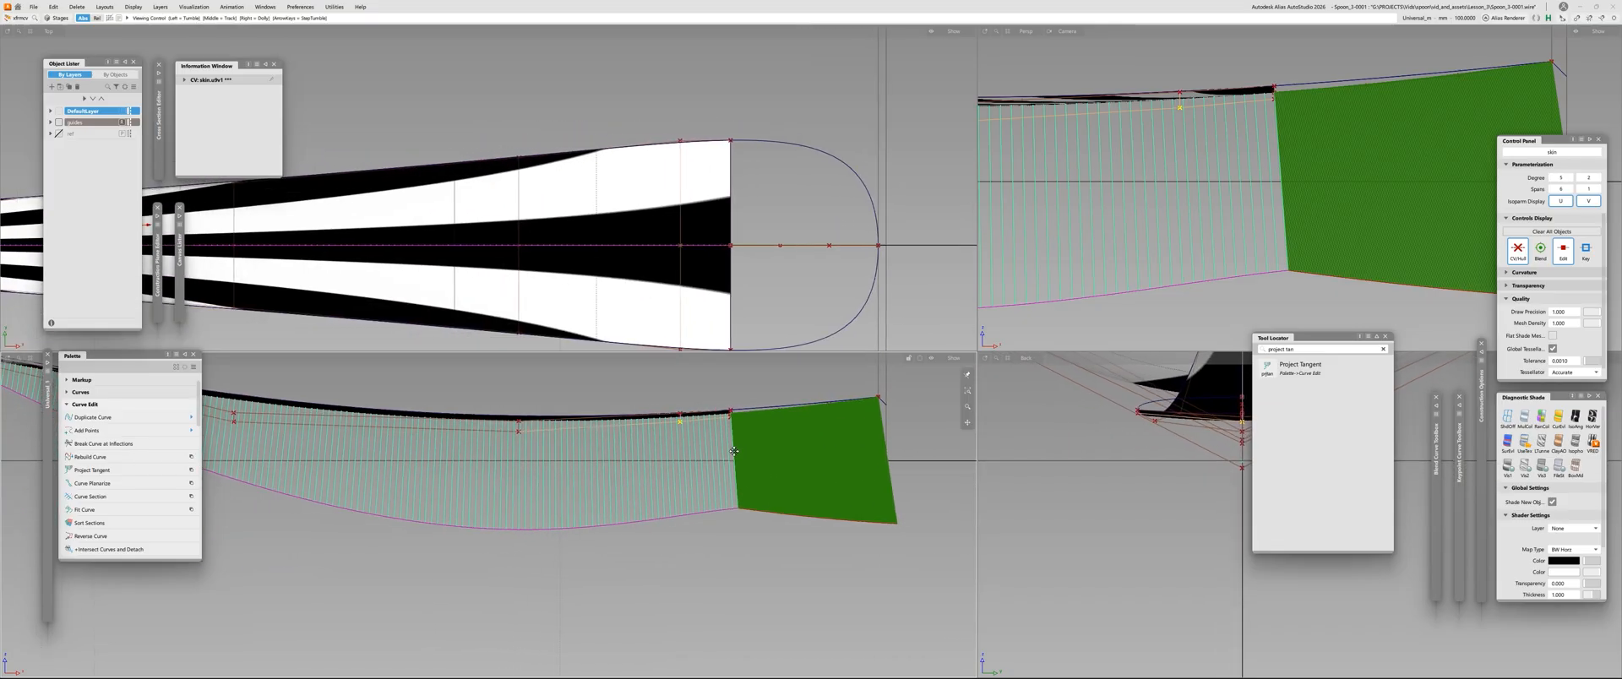
Fine-tune the height of the last centre CV on the open edge against both curvature combs
left_click_drag(540, 473, 520, 440, "ctrl+shift")
left_click(736, 420)
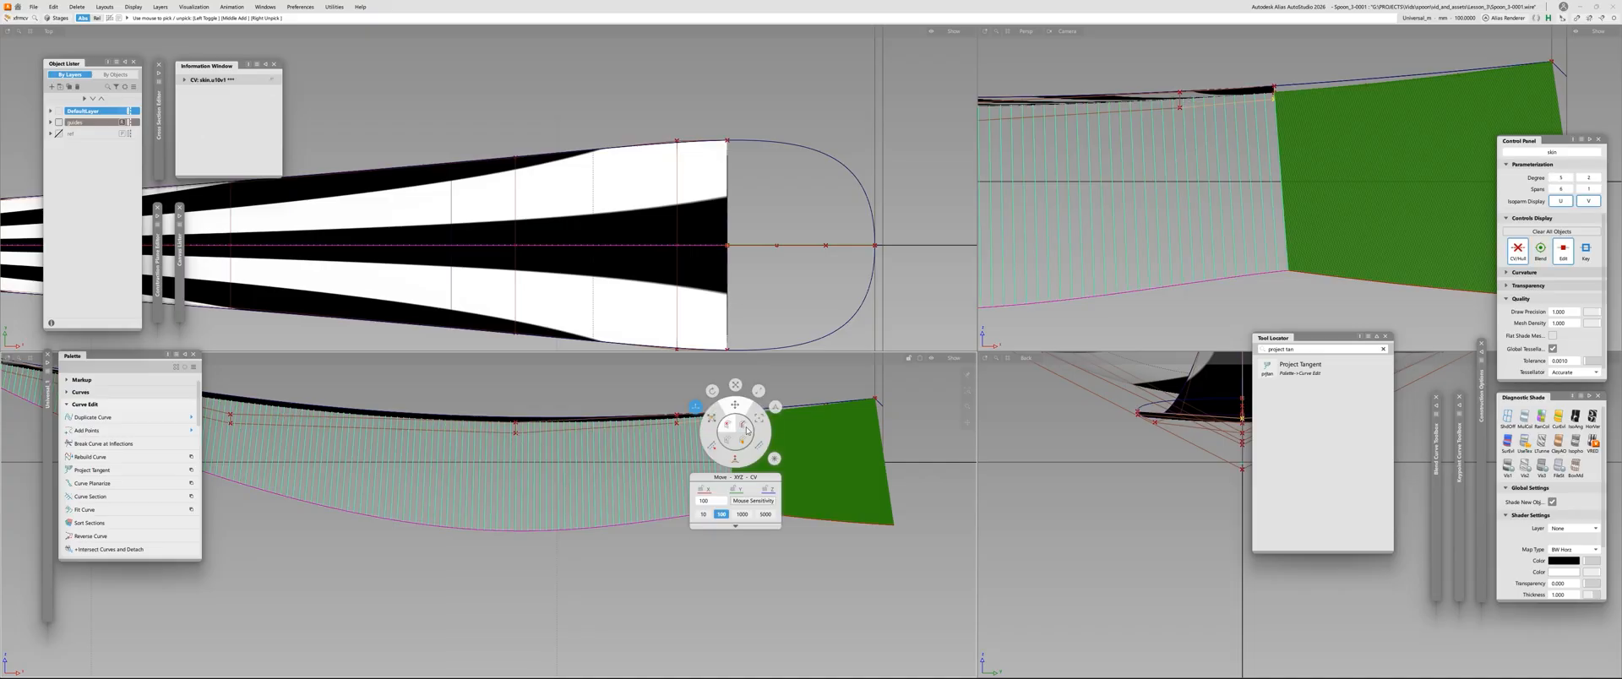
left_click(733, 399)
right_click_drag(744, 498, 774, 505, "alt+shift")
middle_click_drag(774, 505, 574, 562, "alt+shift")
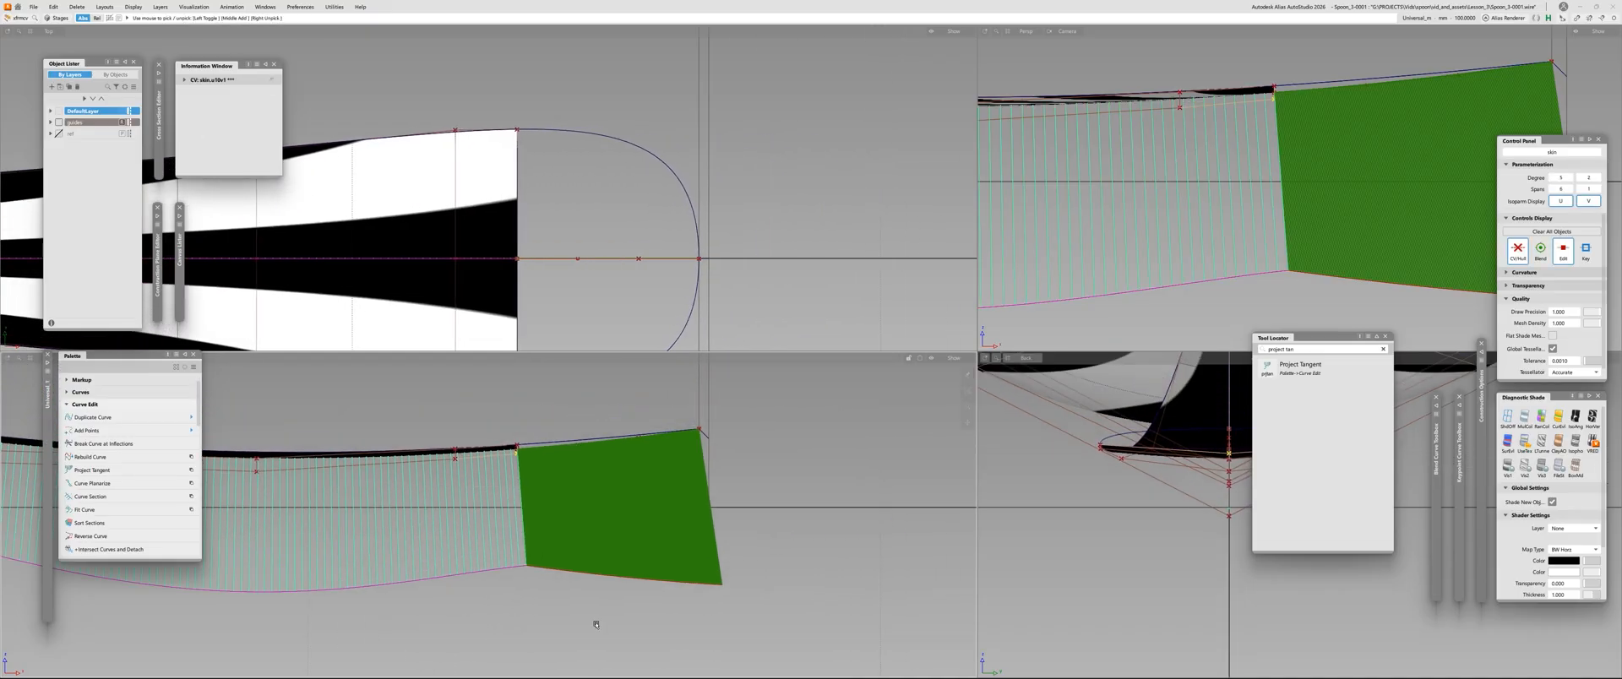
mouse_move(593, 628)
right_mouse_down()
mouse_move(593, 614)
mouse_move(590, 628)
right_mouse_up()
Reopen the centre curve's alignment and adjust its tangent handle to reshape the comb towards the tip
left_click(550, 449)
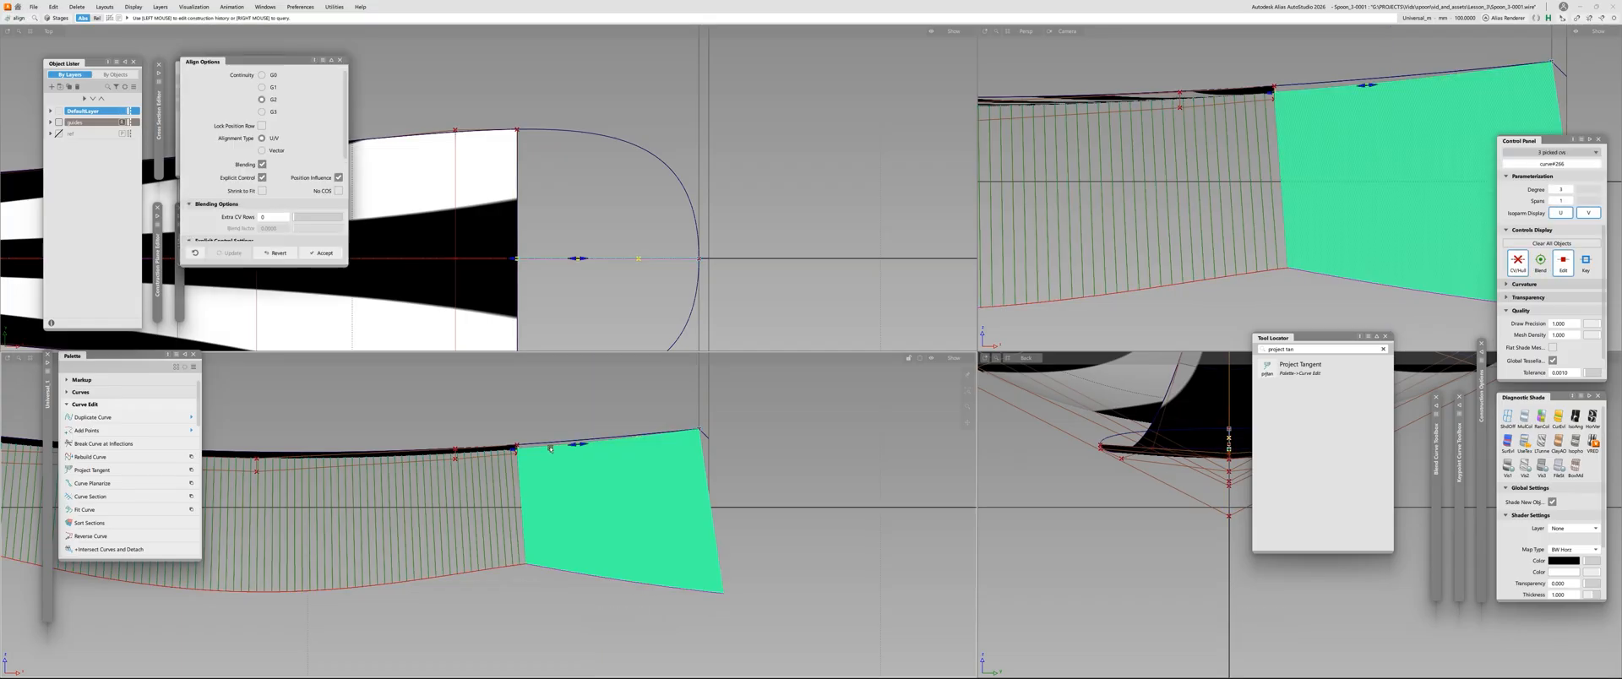
left_click_drag(583, 445, 588, 445)
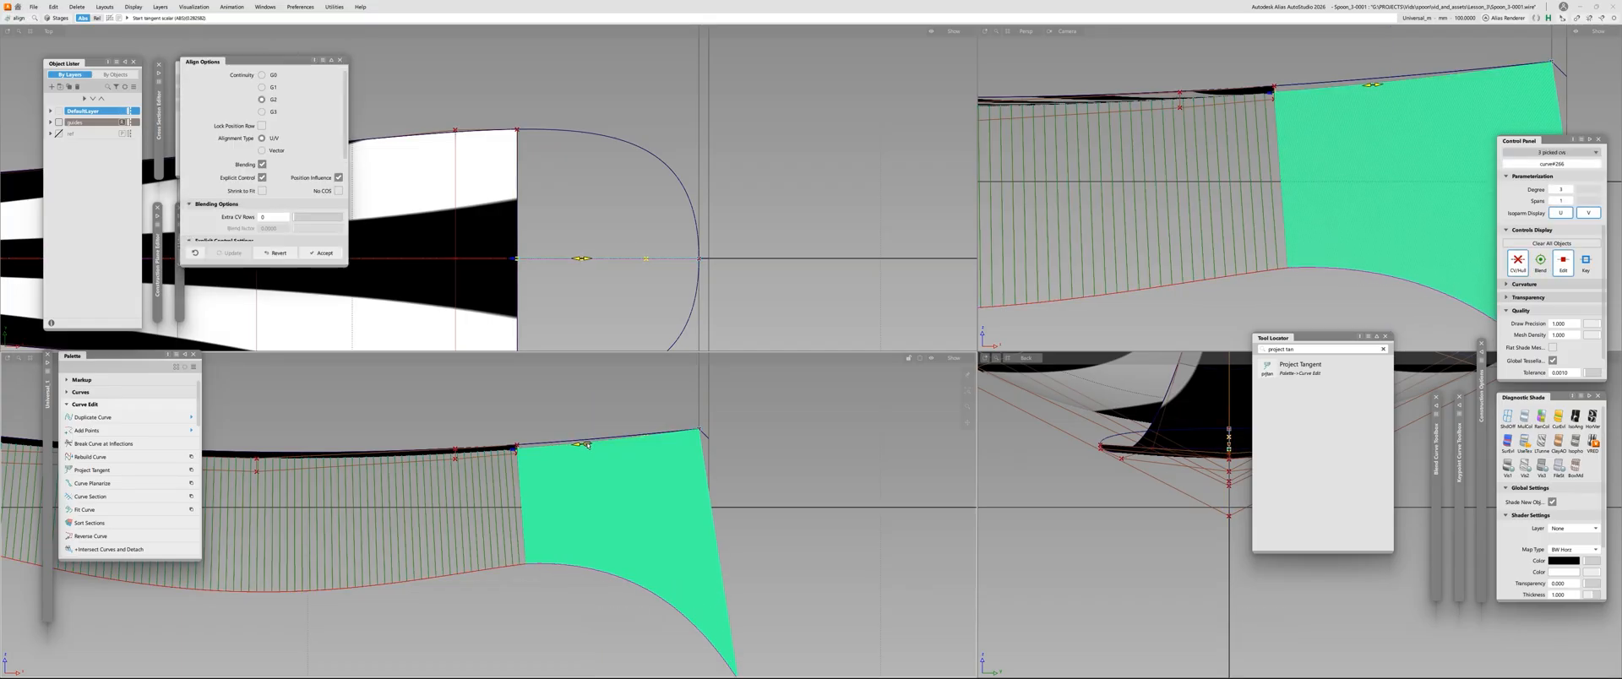
right_click_drag(587, 464, 530, 466, "alt+shift")
middle_click_drag(530, 466, 688, 449, "alt+shift")
right_click_drag(689, 449, 712, 448, "alt+shift")
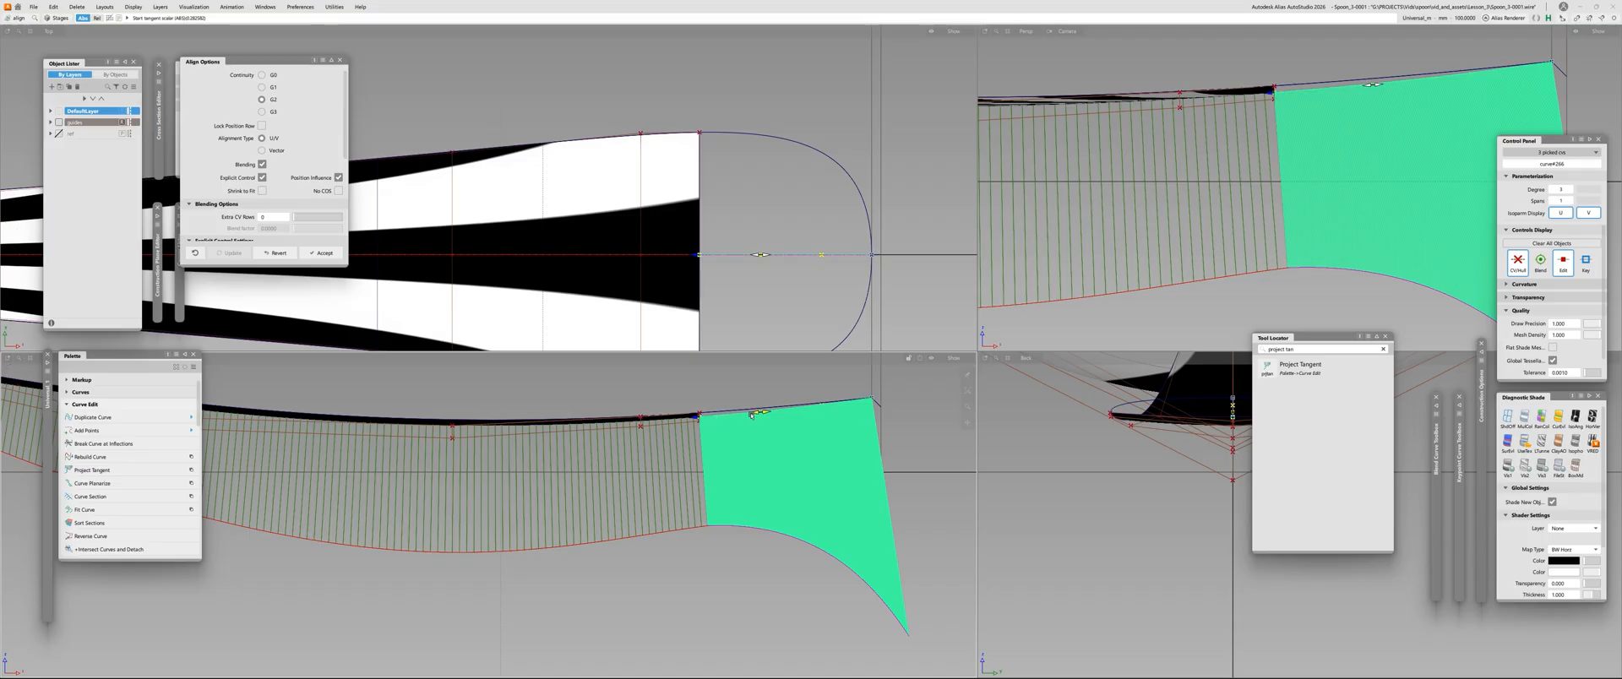
left_click_drag(762, 414, 642, 427)
Fine-tune the height of the second-to-last centre CV so the handle's comb flows into the centre curve's comb
left_click(640, 428)
mouse_move(649, 454)
right_mouse_down("ctrl+shift")
mouse_move(691, 394)
mouse_move(657, 477)
mouse_move(657, 451)
right_mouse_up("ctrl+shift")
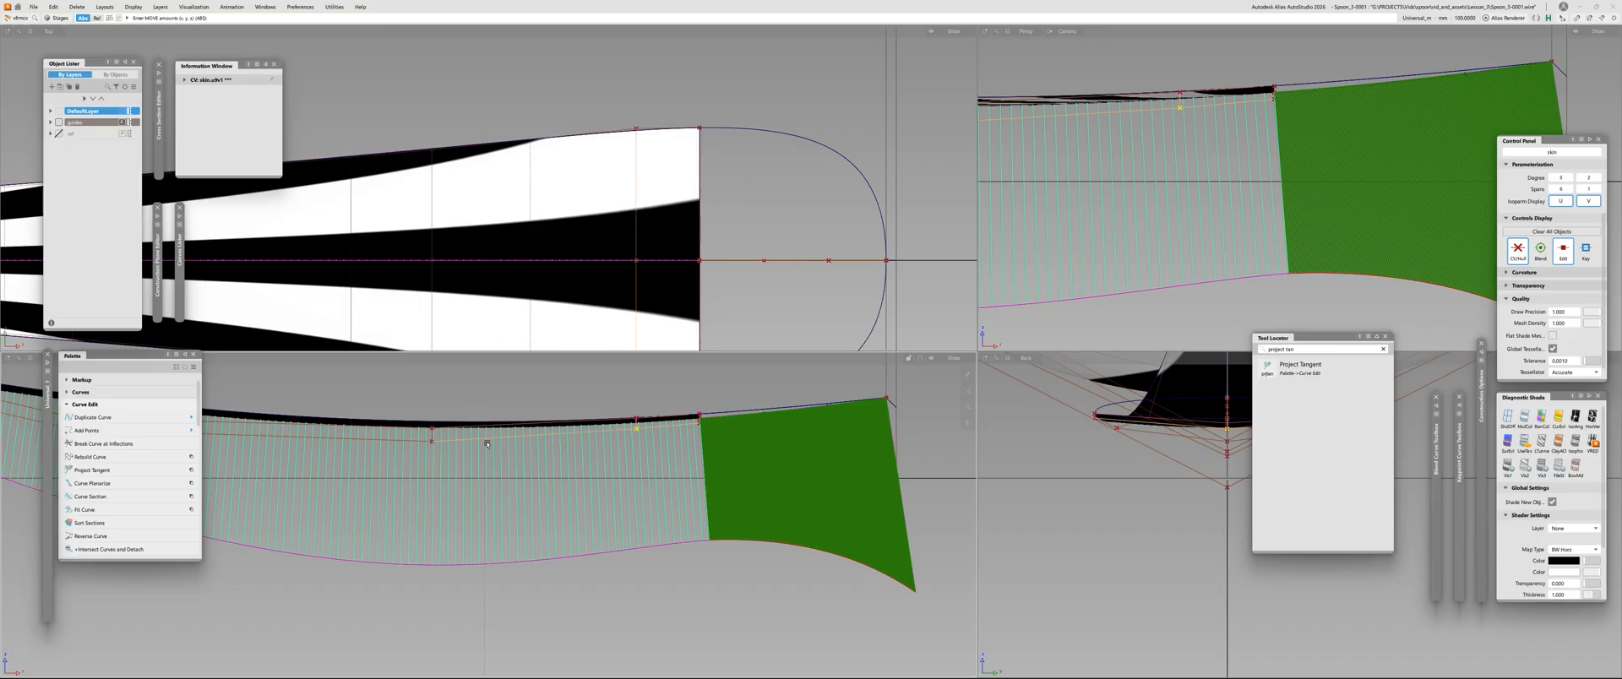
right_click_drag(488, 445, 448, 466, "alt+shift")
middle_click_drag(448, 466, 545, 461, "alt+shift")
mouse_move(539, 463)
left_mouse_down()
mouse_move(560, 480)
mouse_move(558, 460)
left_mouse_up()
mouse_move(562, 471)
right_mouse_down("ctrl+shift")
mouse_move(590, 370)
mouse_move(581, 441)
mouse_move(586, 411)
right_mouse_up("ctrl+shift")
left_click(358, 471)
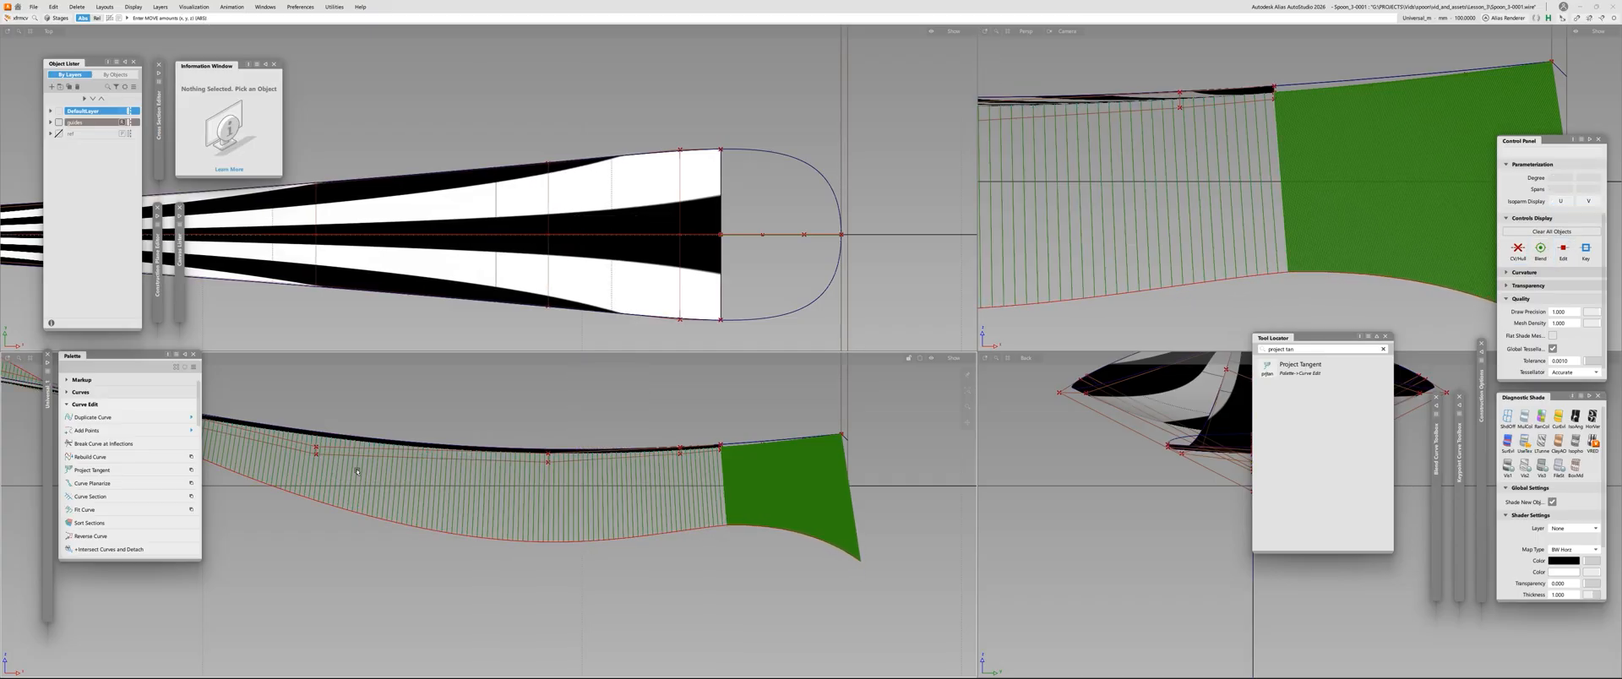
middle_click_drag(358, 471, 367, 469, "alt+shift")
left_click(690, 452)
left_click_drag(692, 463, 703, 455, "ctrl+shift")
right_click_drag(695, 394, 695, 403)
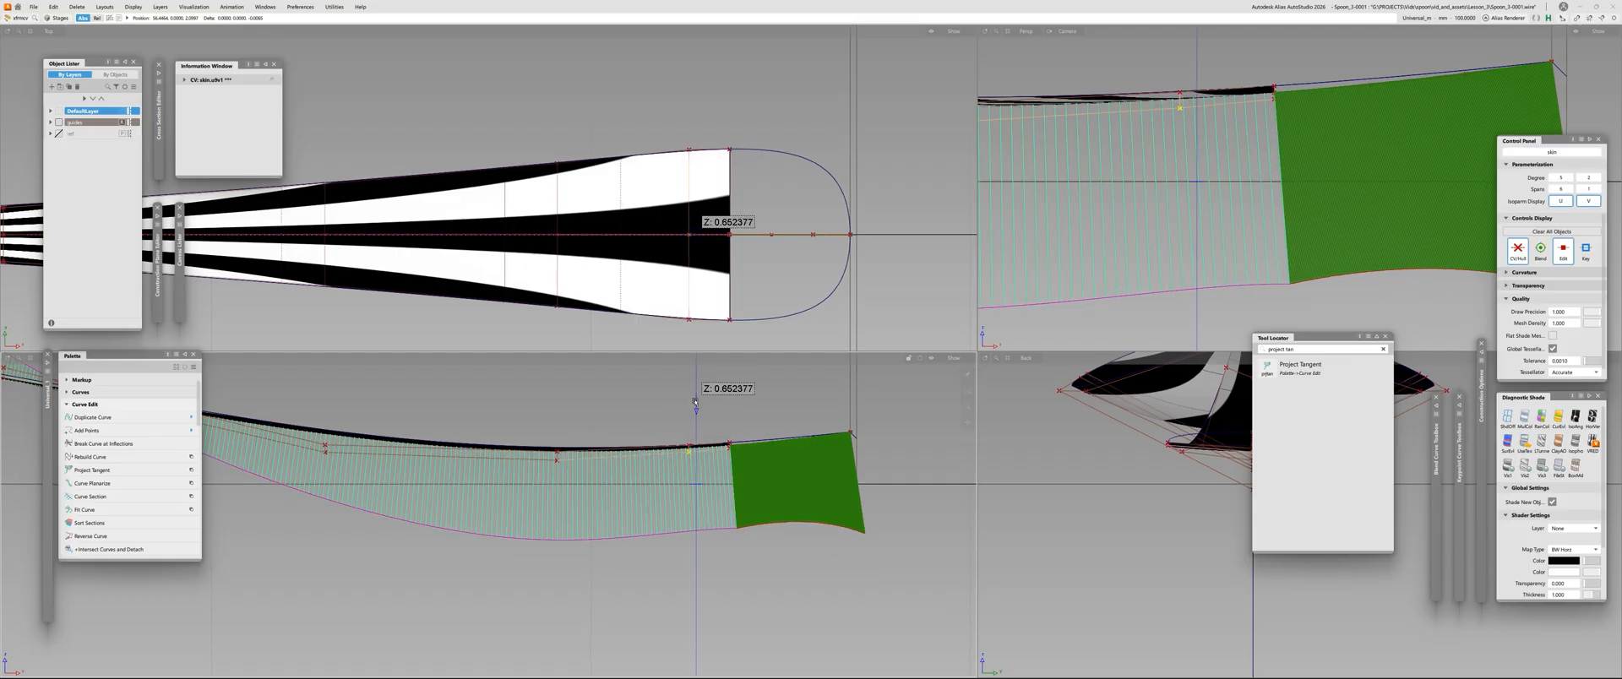
Try a different height for the last centre CV on the handle's open edge
left_click(742, 450)
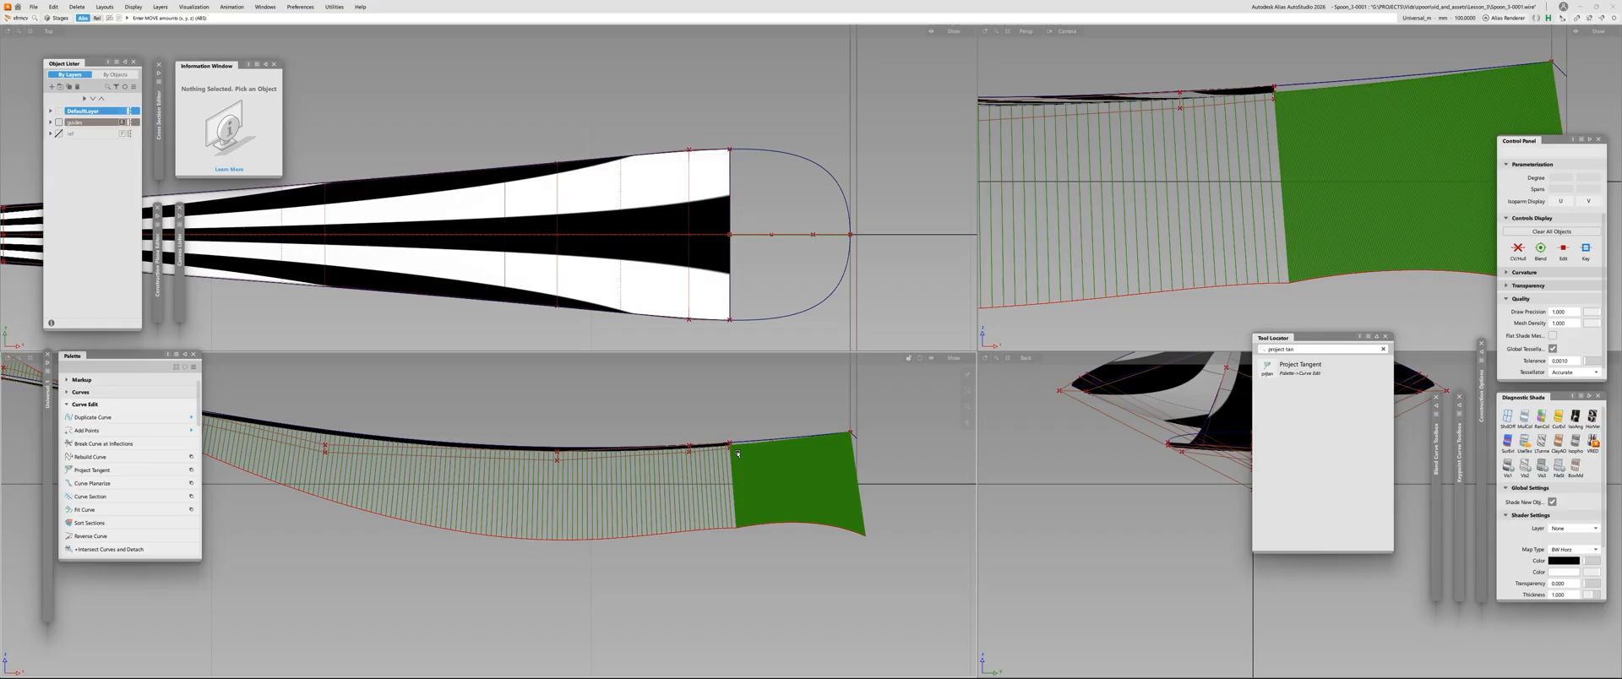
left_click(731, 451)
left_click_drag(732, 452, 734, 435, "ctrl+shift")
right_click_drag(724, 409, 730, 417)
key("ctrl+z")
key("ctrl+z")
key("ctrl+z")
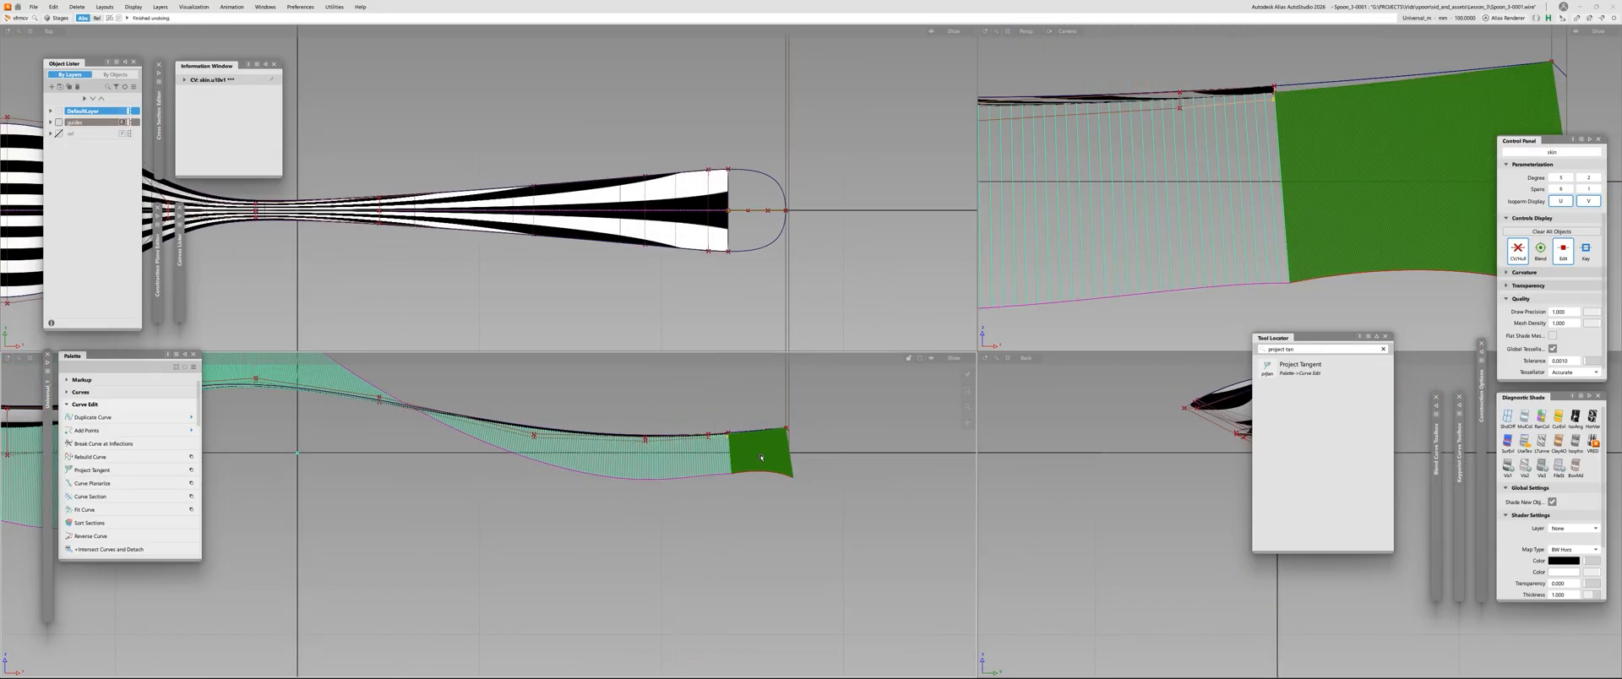
Fine-tune the height of the last centre CV with the mouse sensitivity setting at hand, and clear the curvature combs
right_click_drag(745, 468, 755, 406, "alt+shift")
right_click_drag(681, 517, 679, 533)
key("space")
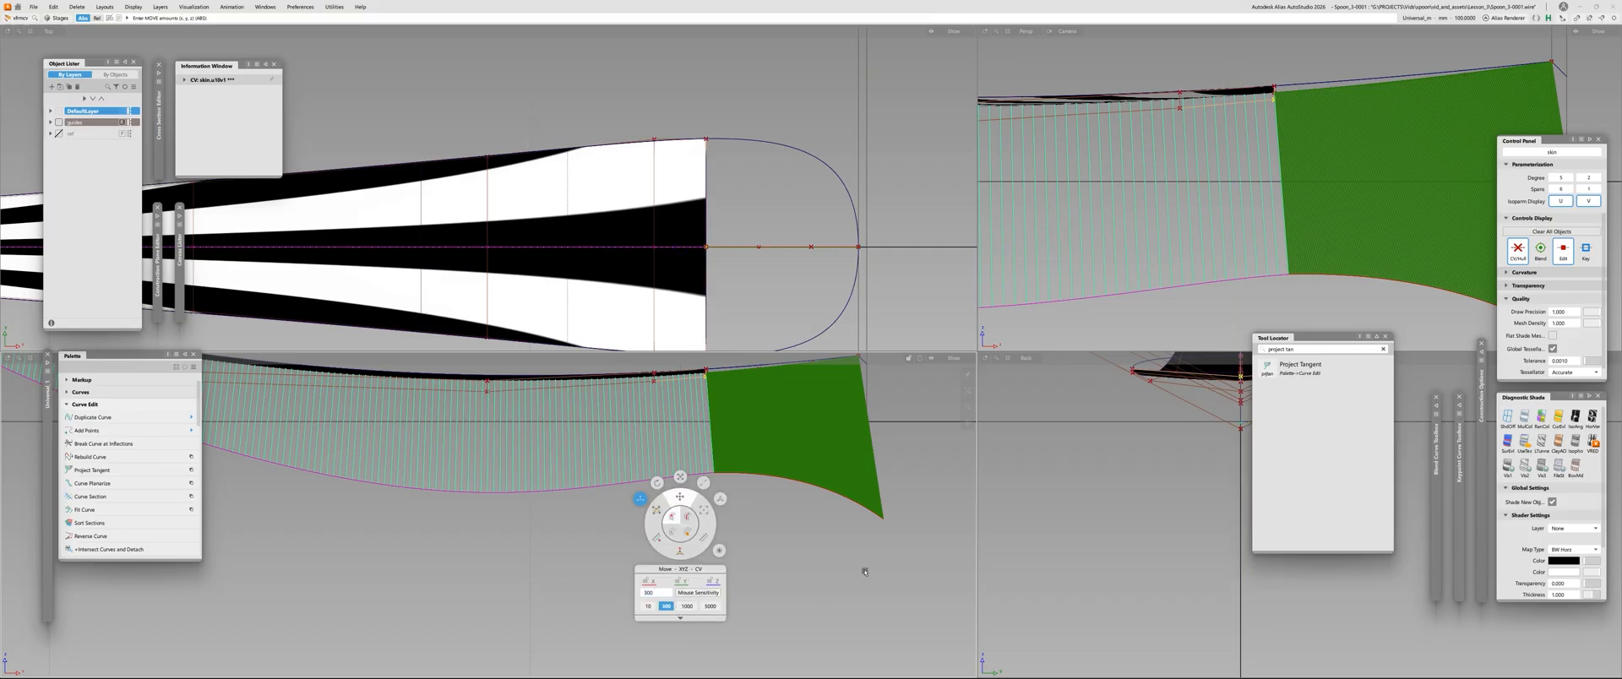
mouse_move(794, 538)
right_mouse_down()
mouse_move(794, 572)
mouse_move(808, 549)
right_mouse_up()
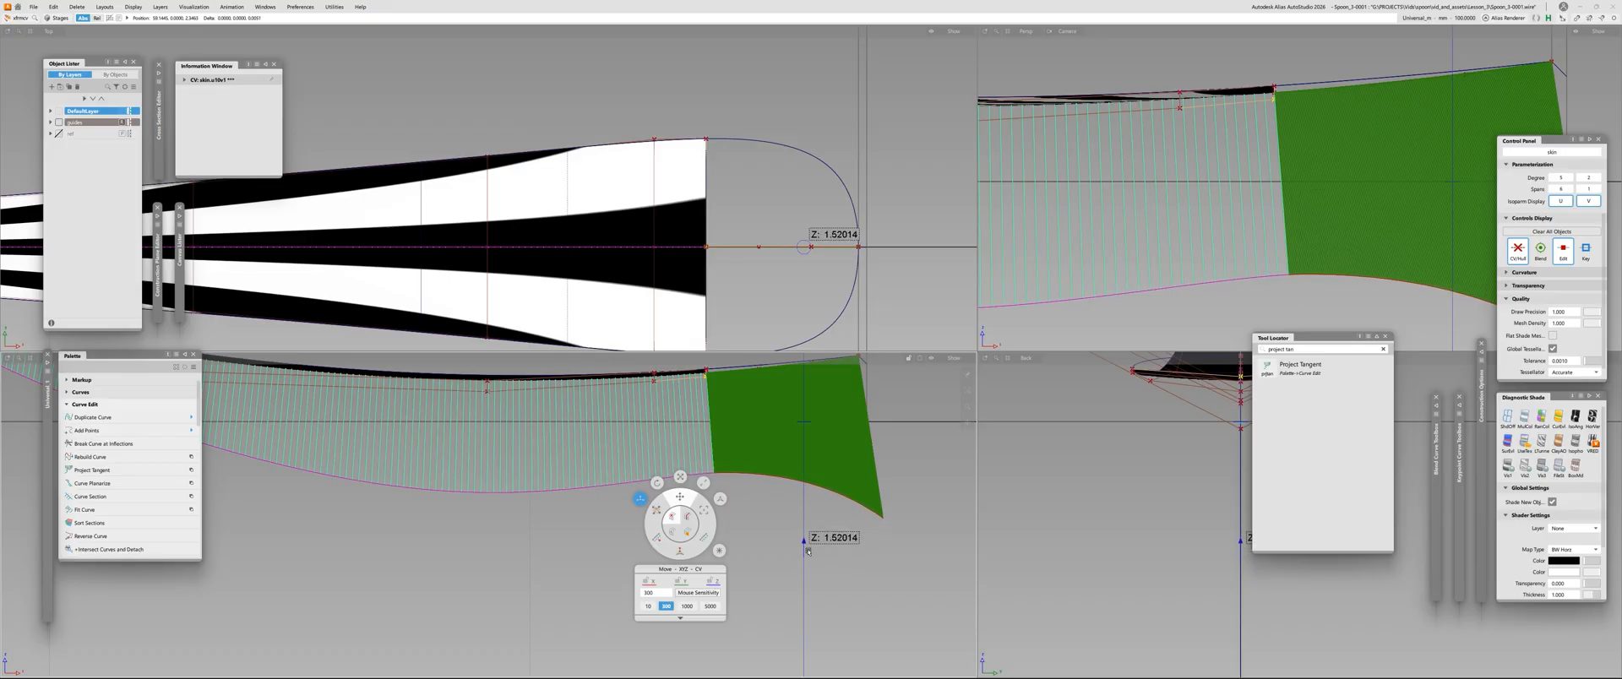
right_click_drag(807, 550, 808, 550)
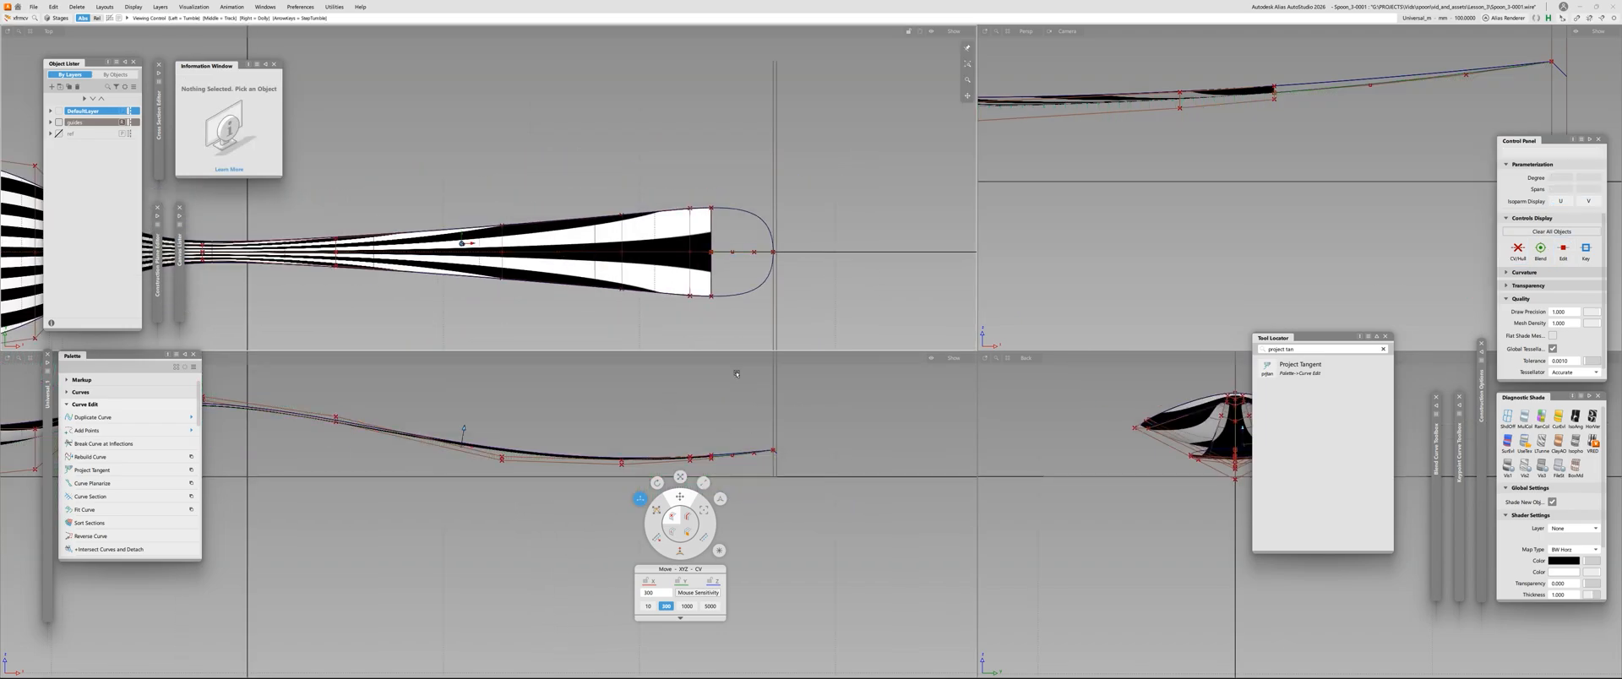
key("F8")
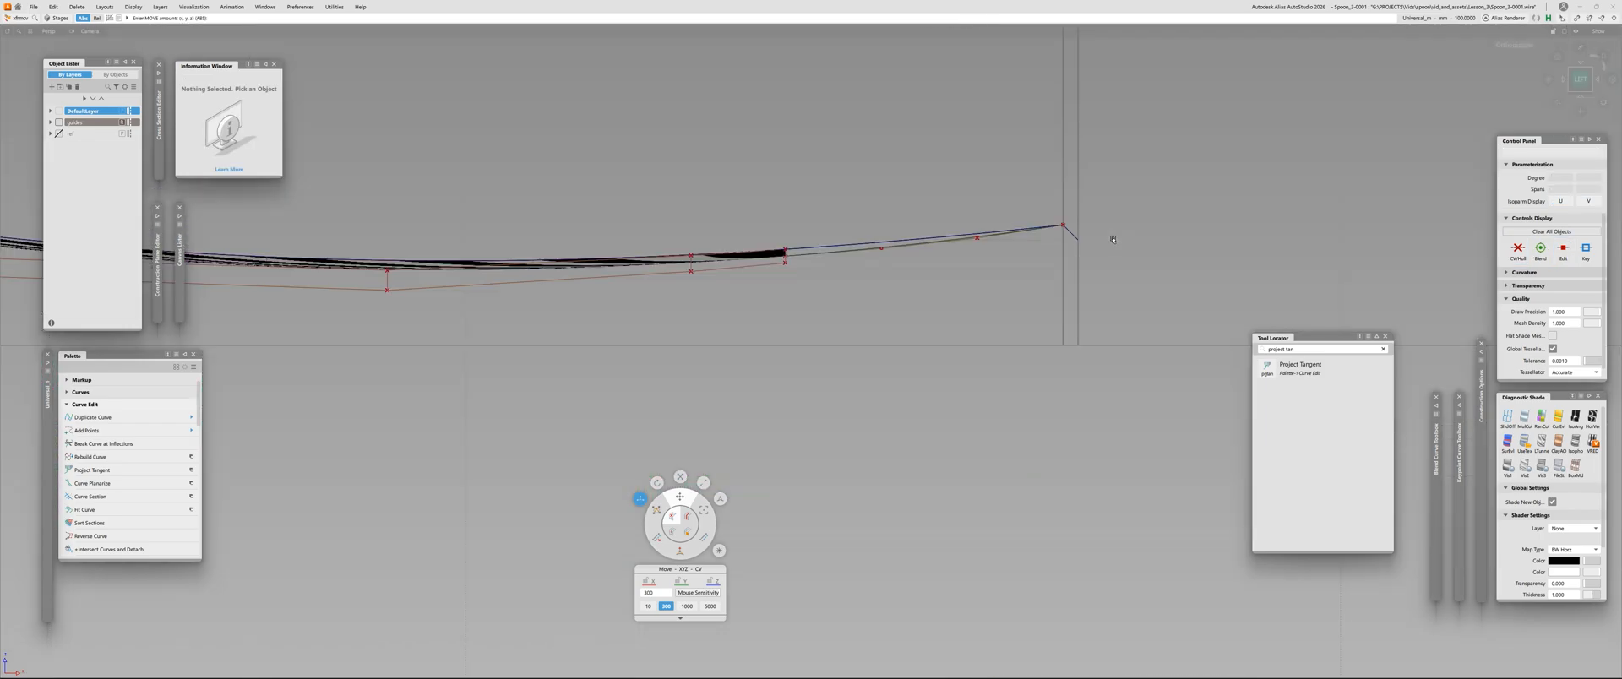
Delete the align construction history from the centre curve at the handle's open end
left_click_drag(1112, 239, 1048, 363, "alt+shift")
right_click_drag(1047, 363, 683, 366, "alt+shift")
left_click_drag(684, 366, 765, 327, "alt+shift")
right_click_drag(765, 328, 807, 328, "alt+shift")
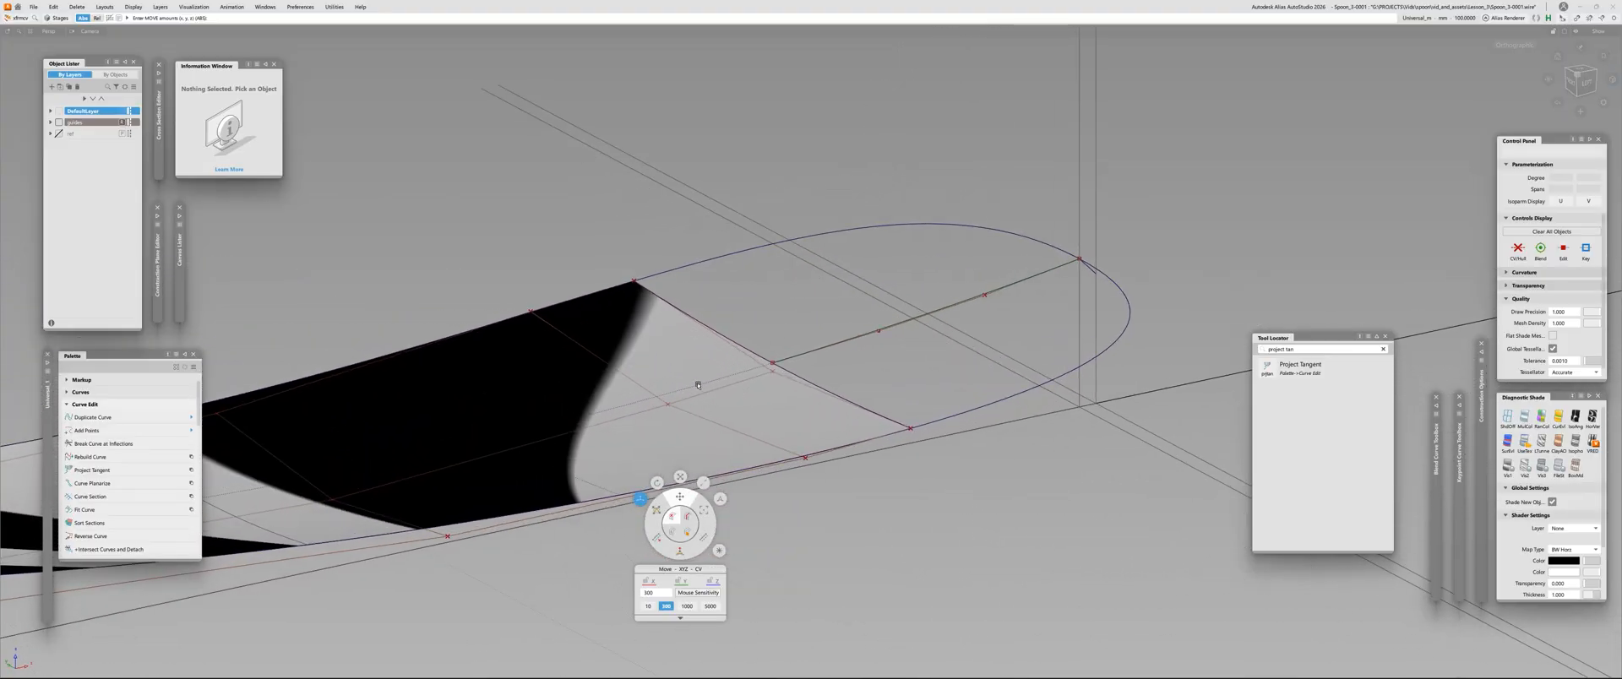
left_click(695, 384)
left_click_drag(804, 341, 771, 413)
left_click_drag(891, 373, 1001, 316, "alt+shift")
left_click(977, 295)
key("ctrl+shift+h")
key("Return")
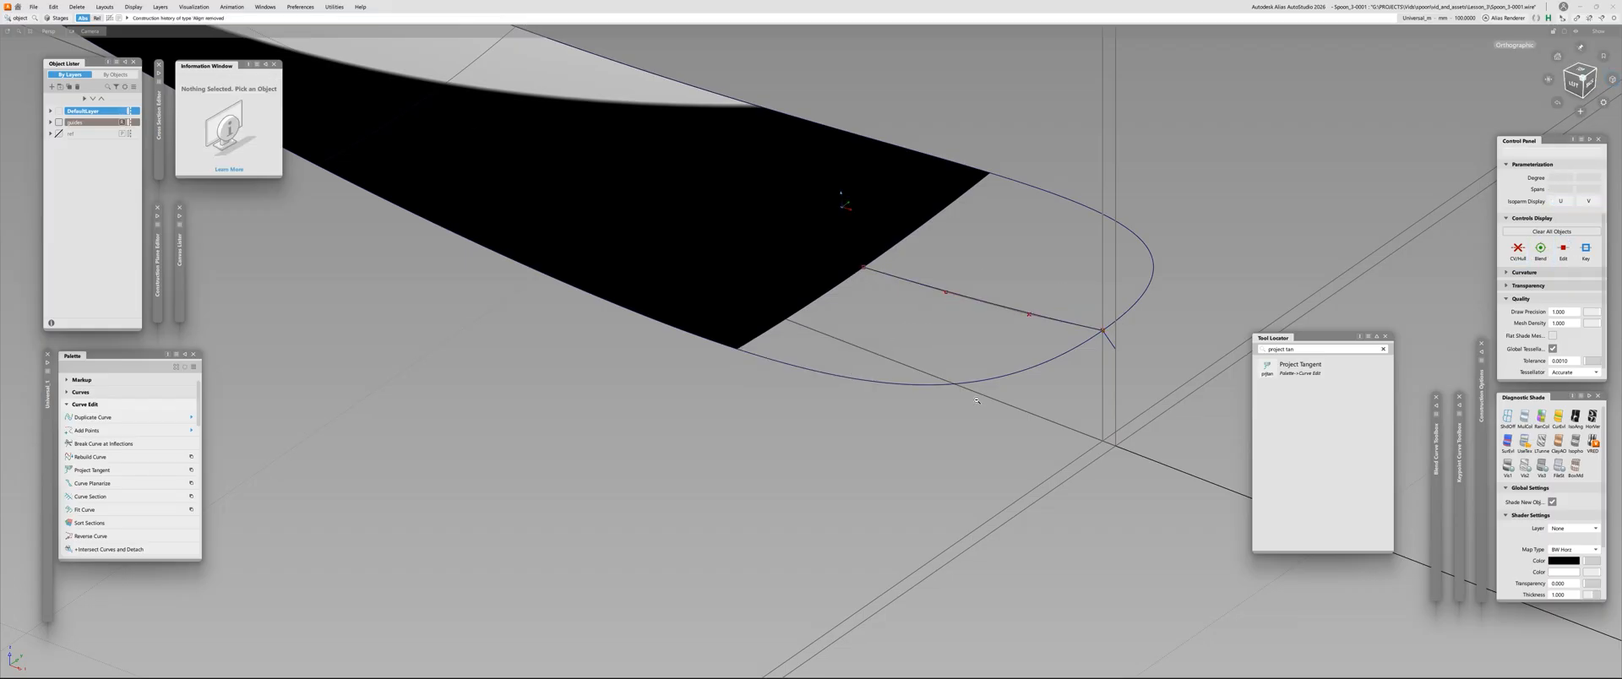
Untrim the narrow side draft surface that runs beneath the spoon's outline
right_click_drag(843, 201, 902, 464, "alt+shift")
right_click_drag(730, 437, 764, 498, "alt+shift")
left_click_drag(765, 498, 811, 453, "alt+shift")
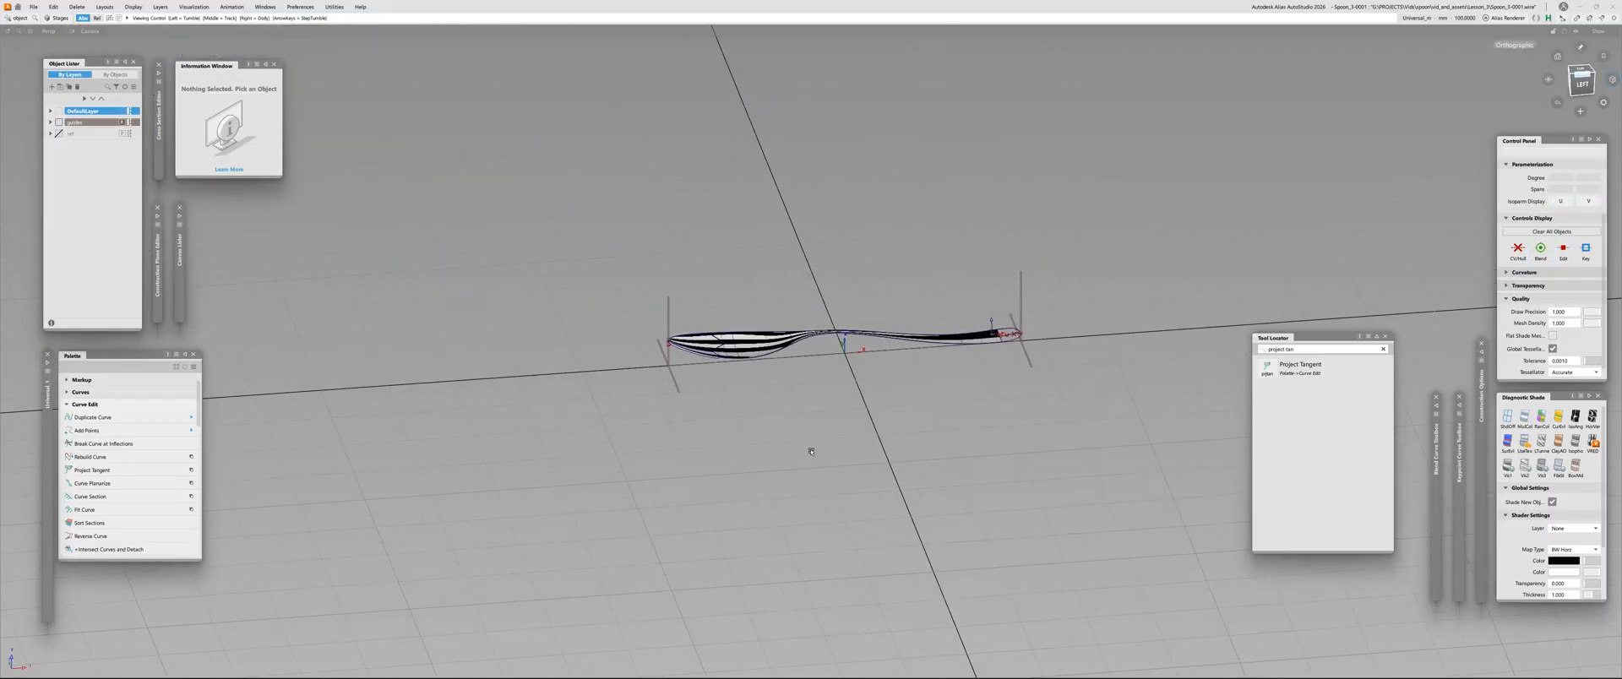
right_click_drag(811, 453, 630, 273, "alt+shift")
middle_click_drag(630, 273, 854, 349, "alt+shift")
right_click_drag(853, 349, 1115, 345, "alt+shift")
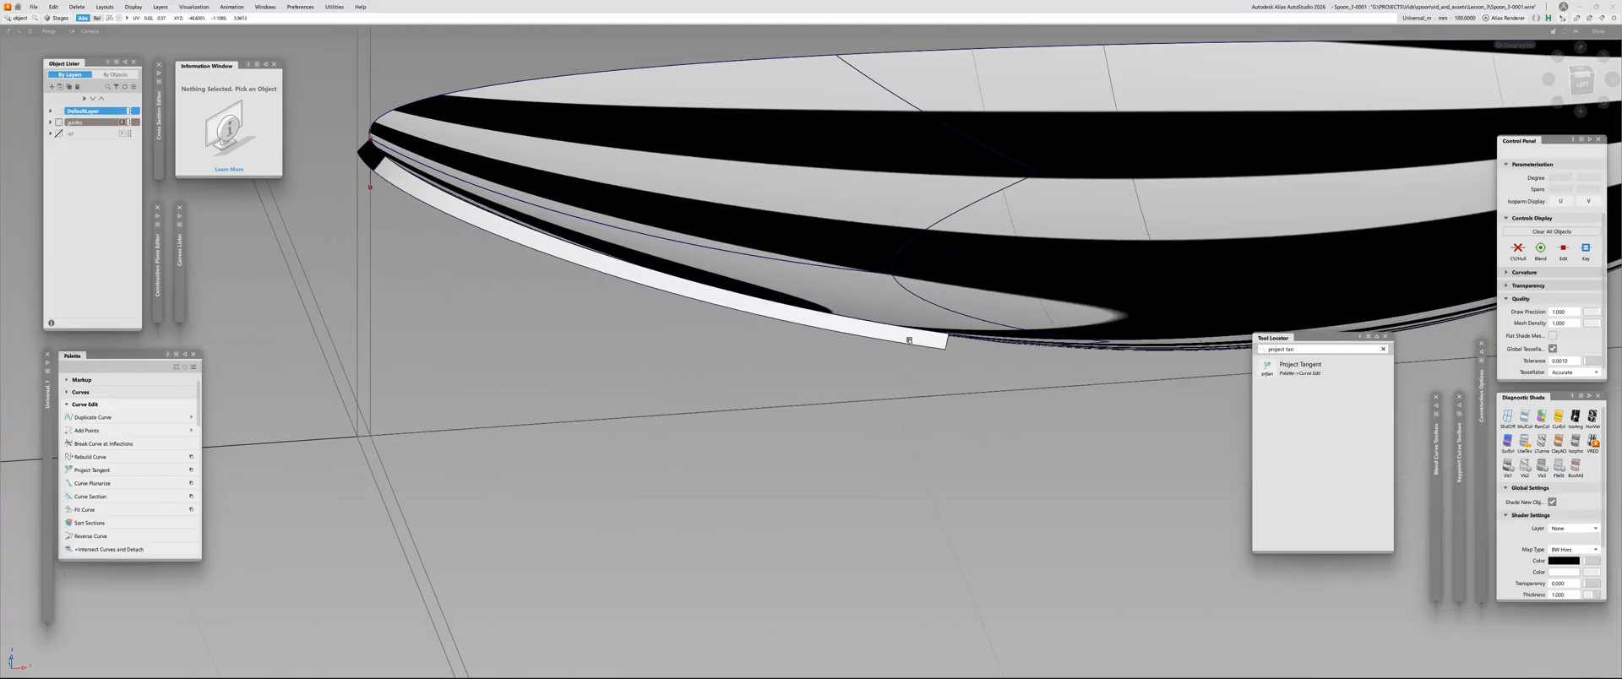
left_click(910, 336)
right_click_drag(904, 342, 670, 348, "alt+shift")
middle_click_drag(670, 348, 586, 386, "alt+shift")
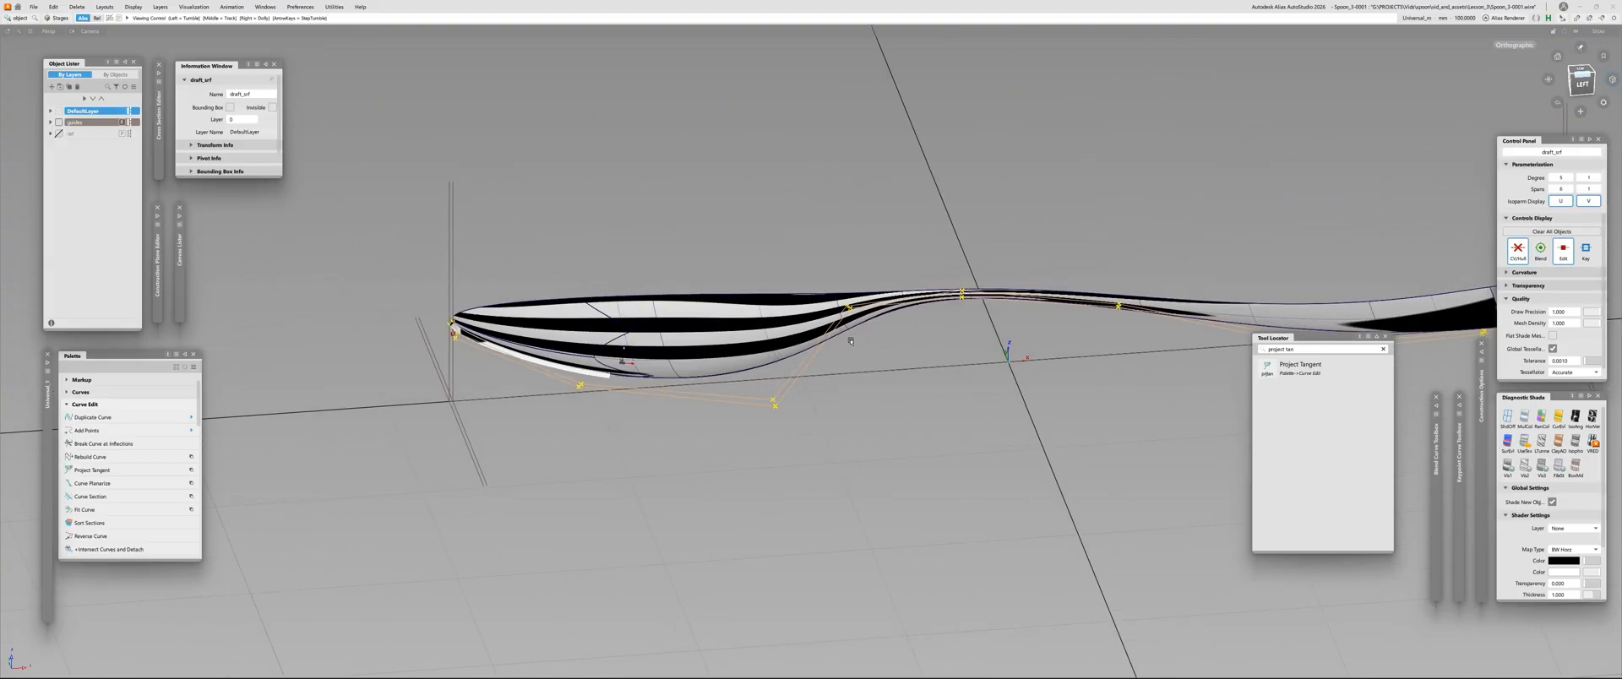
right_click_drag(851, 341, 997, 343, "alt+shift")
left_click(592, 412)
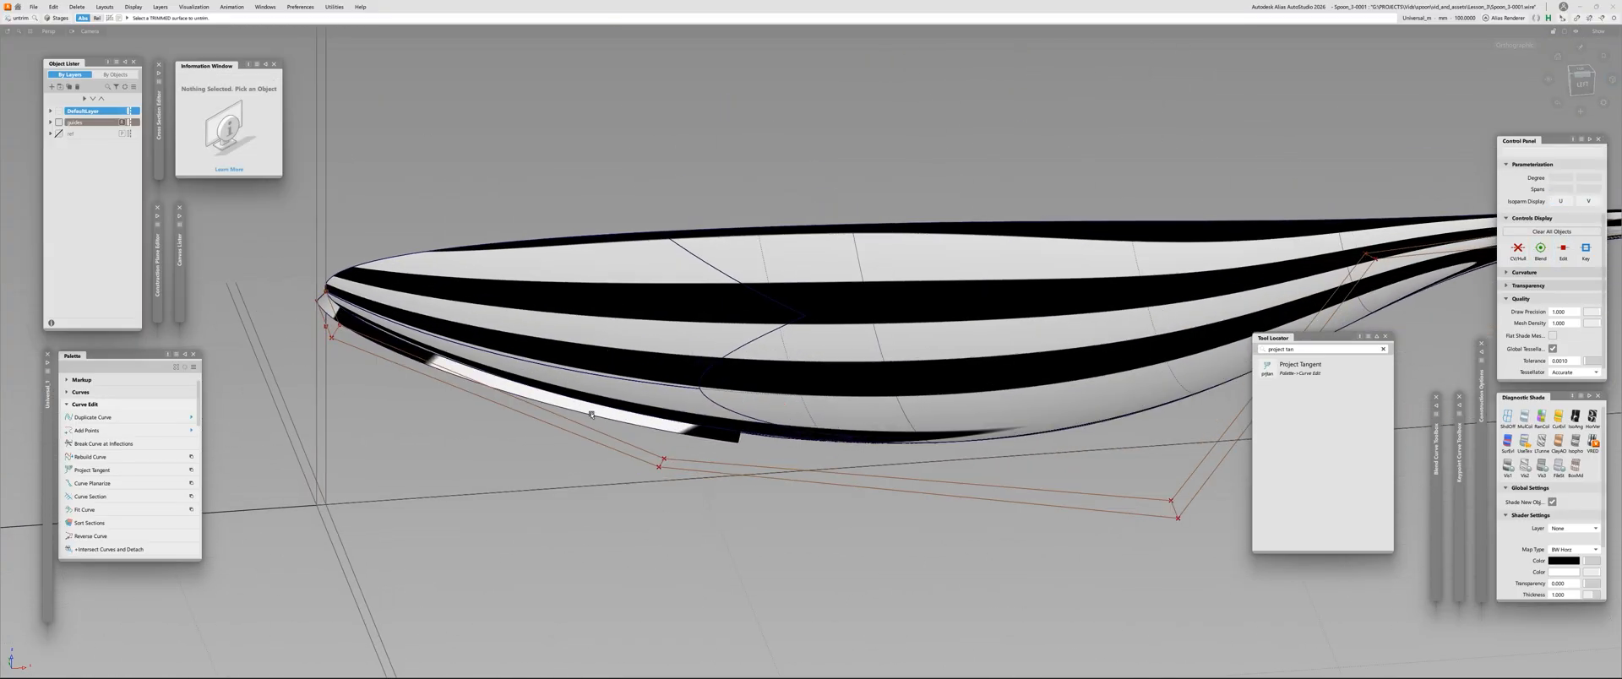
Replace the zebra shading with plain colour shading and bring the handle's rounded tip into view
left_click(1508, 416)
right_click_drag(1099, 397, 977, 399, "alt+shift")
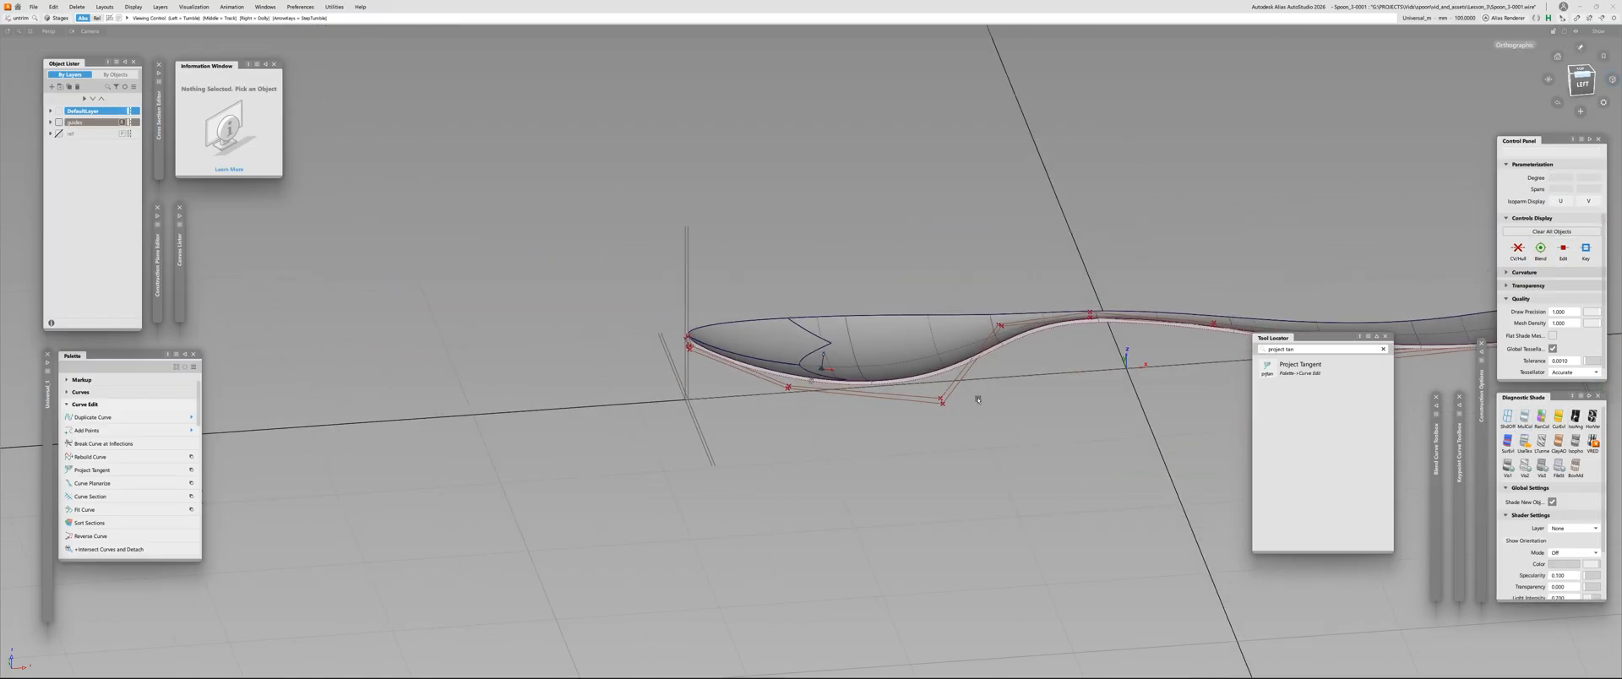
middle_click_drag(978, 399, 588, 431, "alt+shift")
right_click_drag(588, 430, 728, 393, "alt+shift")
left_click_drag(728, 393, 600, 420, "alt+shift")
right_click_drag(600, 419, 845, 372, "alt+shift")
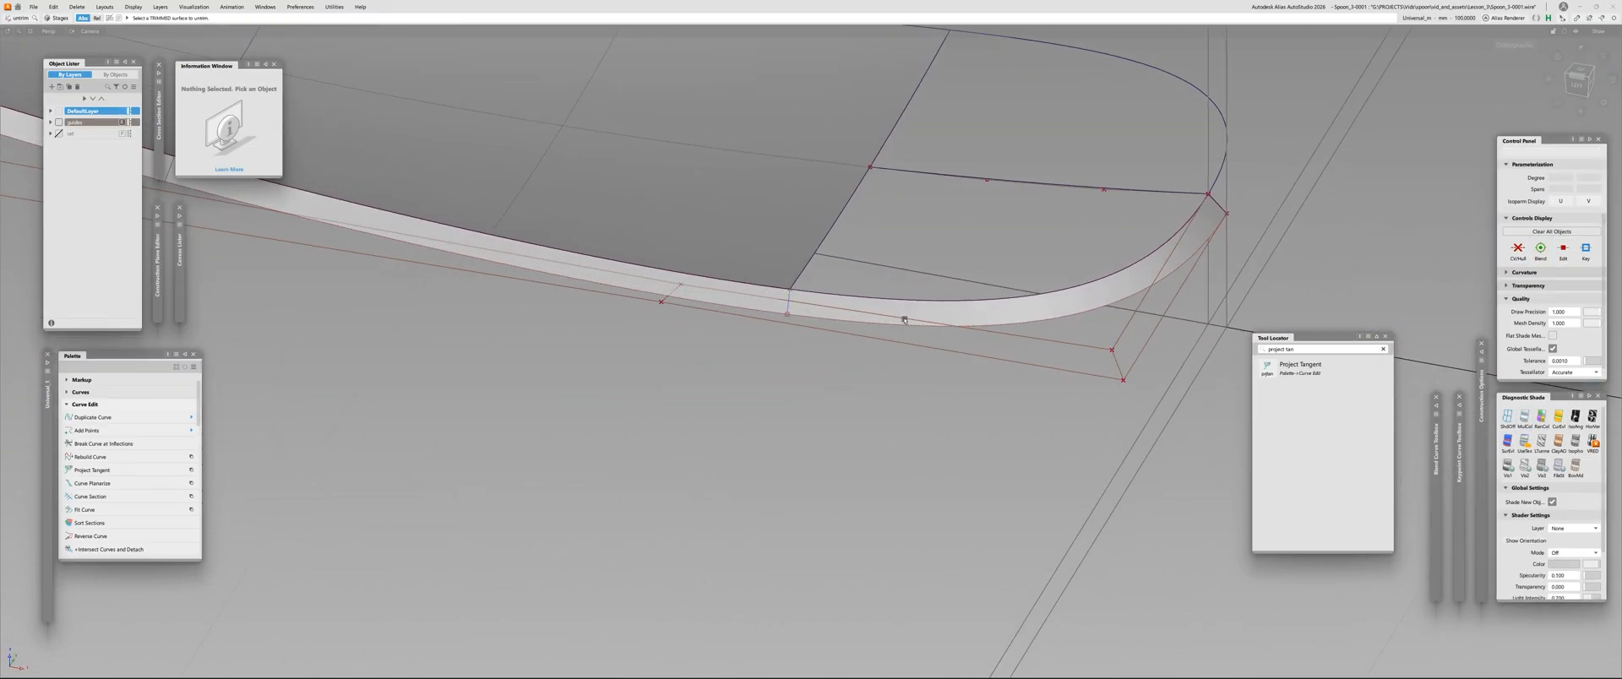
Trim the side draft surface at the corner of the handle's open edge, keeping only the strip around the tip
middle_click_drag(973, 317, 775, 404, "alt+shift")
left_click(774, 405)
left_click_drag(728, 400, 708, 392, "ctrl+shift")
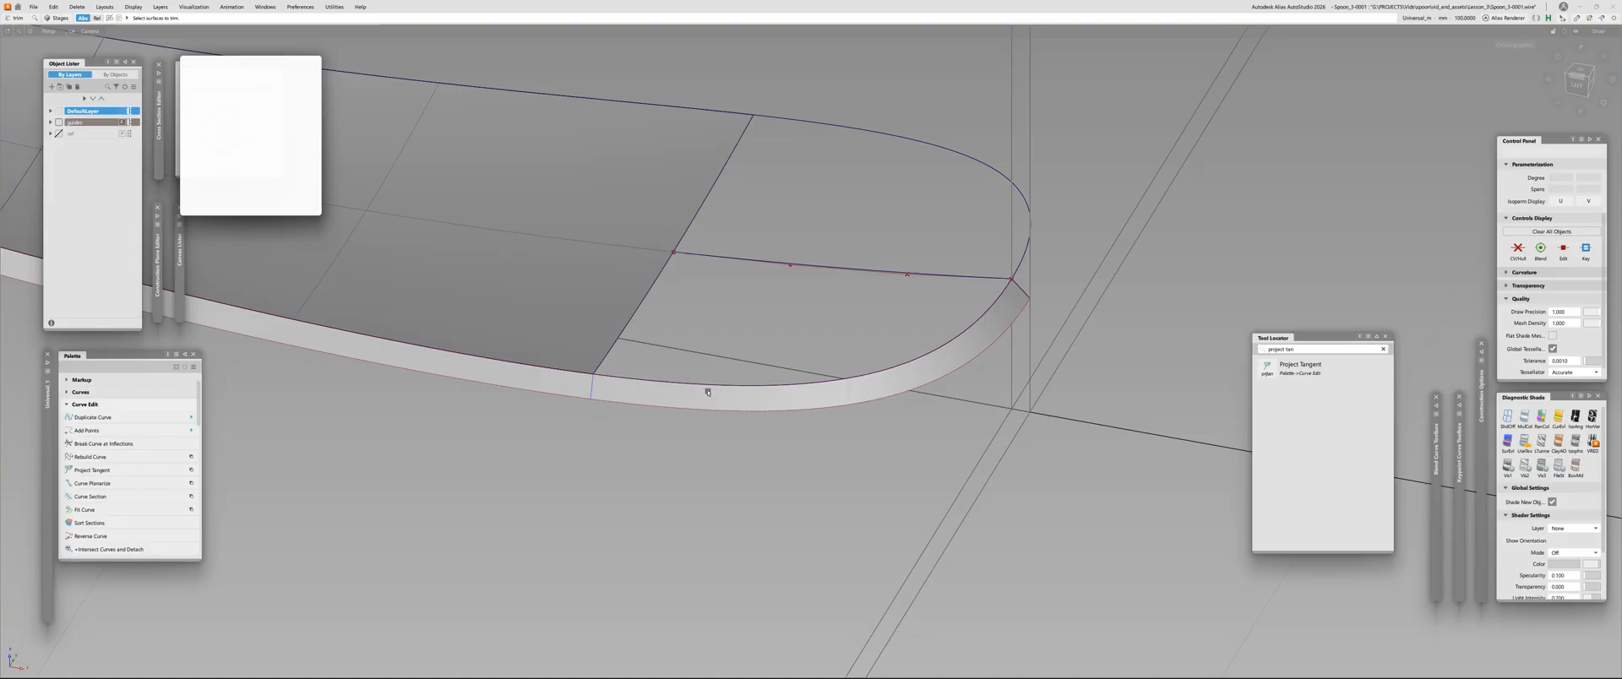
left_click(705, 401)
key("space")
scroll(777, 397, "down", 5)
scroll(901, 343, "up", 5)
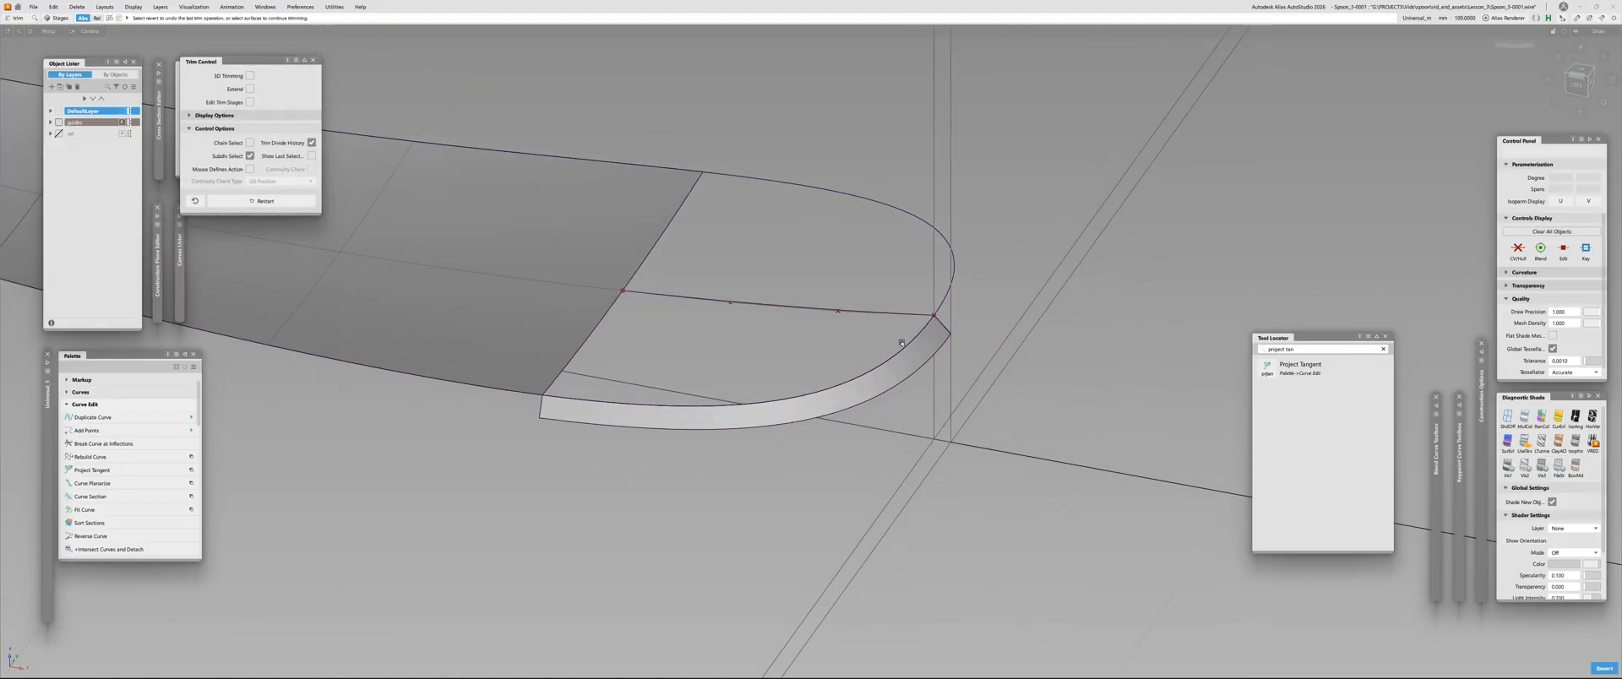
left_click_drag(902, 343, 866, 340, "ctrl+shift")
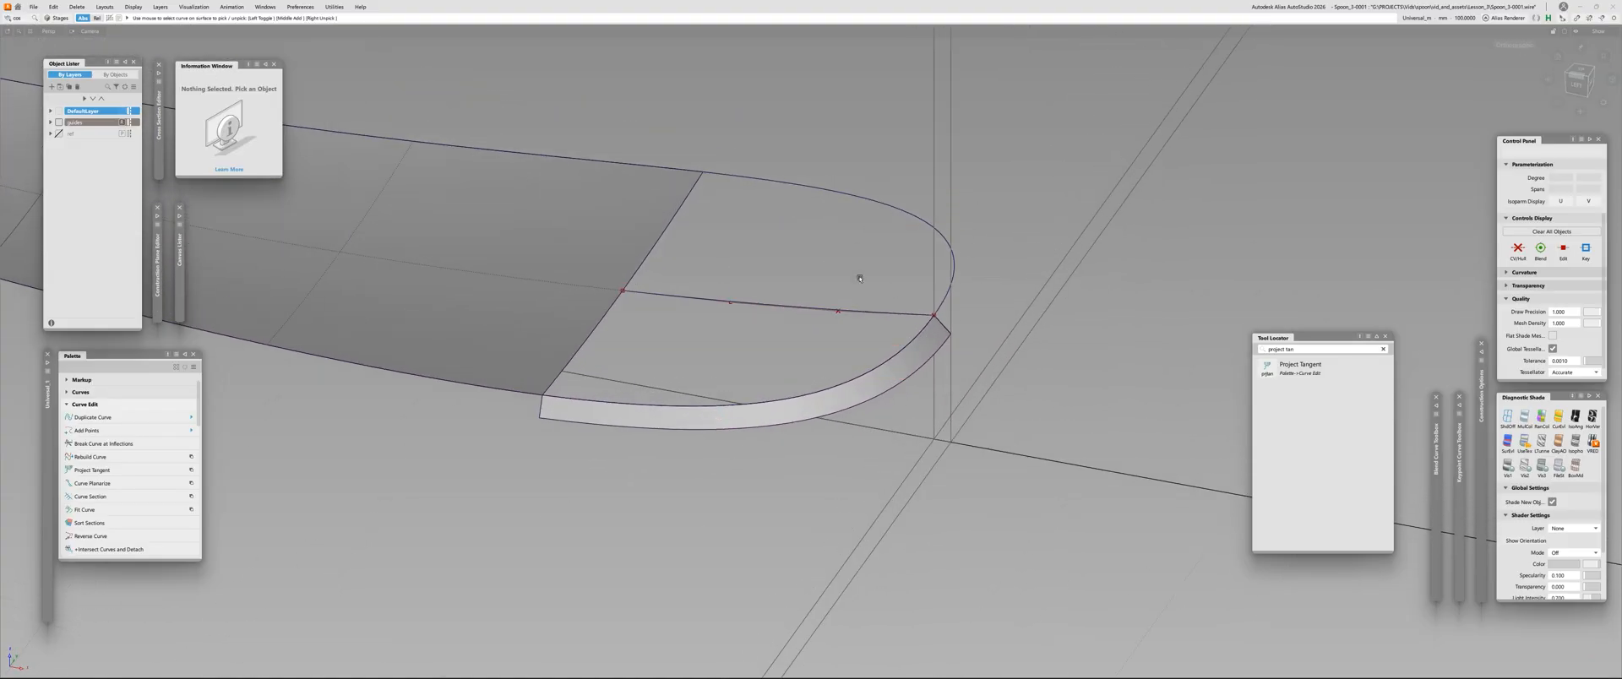
Delete the outline curves around the rounded tip
left_click(942, 311)
key("Delete")
left_click(916, 336)
key("Delete")
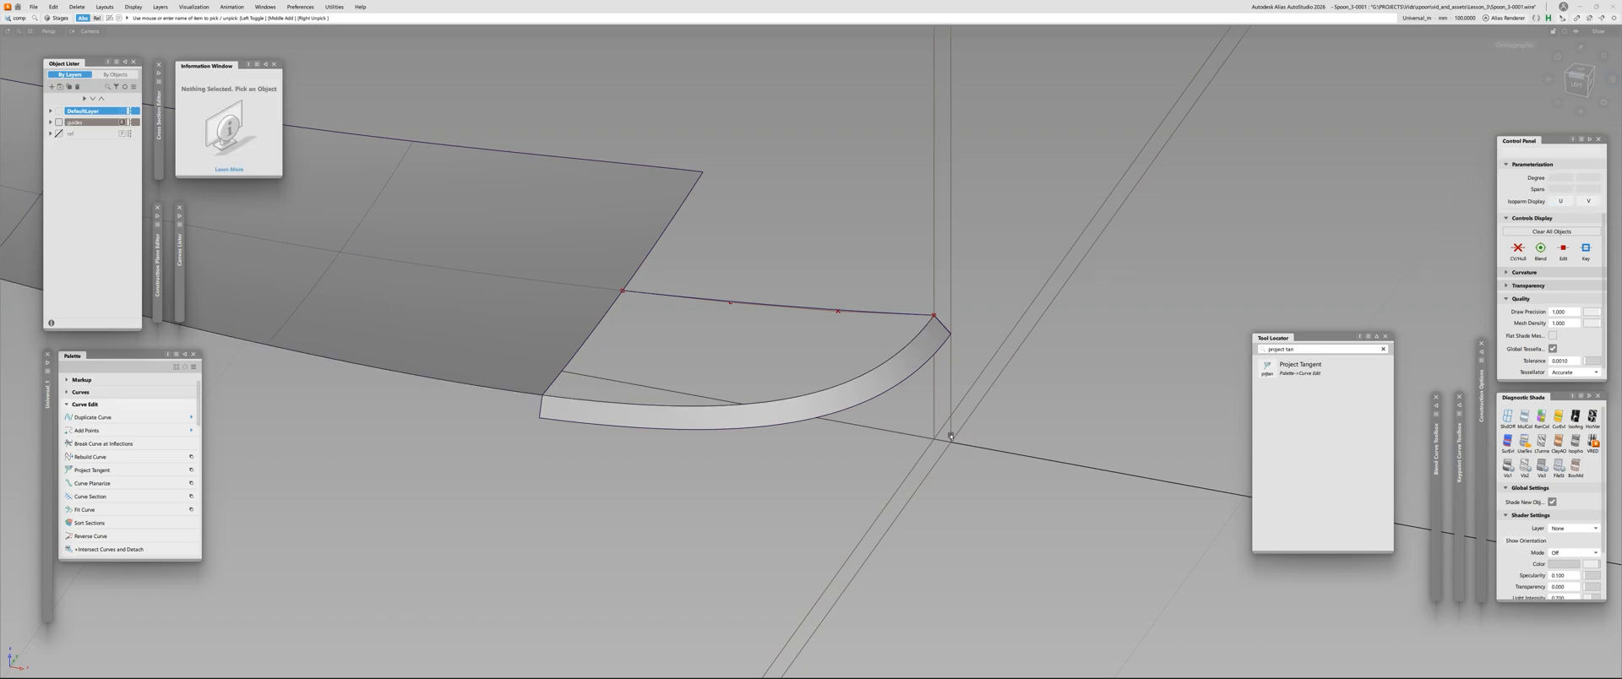
Duplicate the upper edge of the tip's draft strip as a curve and pick the duplicate
key("ctrl+d")
left_click(844, 384)
key("space")
left_click_drag(722, 403, 707, 426, "alt+shift")
left_click(887, 377)
Move the duplicated curve's tip end onto the centre of the handle's open edge and scale it to reach the side edge
left_click_drag(827, 336, 908, 314, "ctrl+shift")
middle_click_drag(715, 355, 898, 380, "alt+shift")
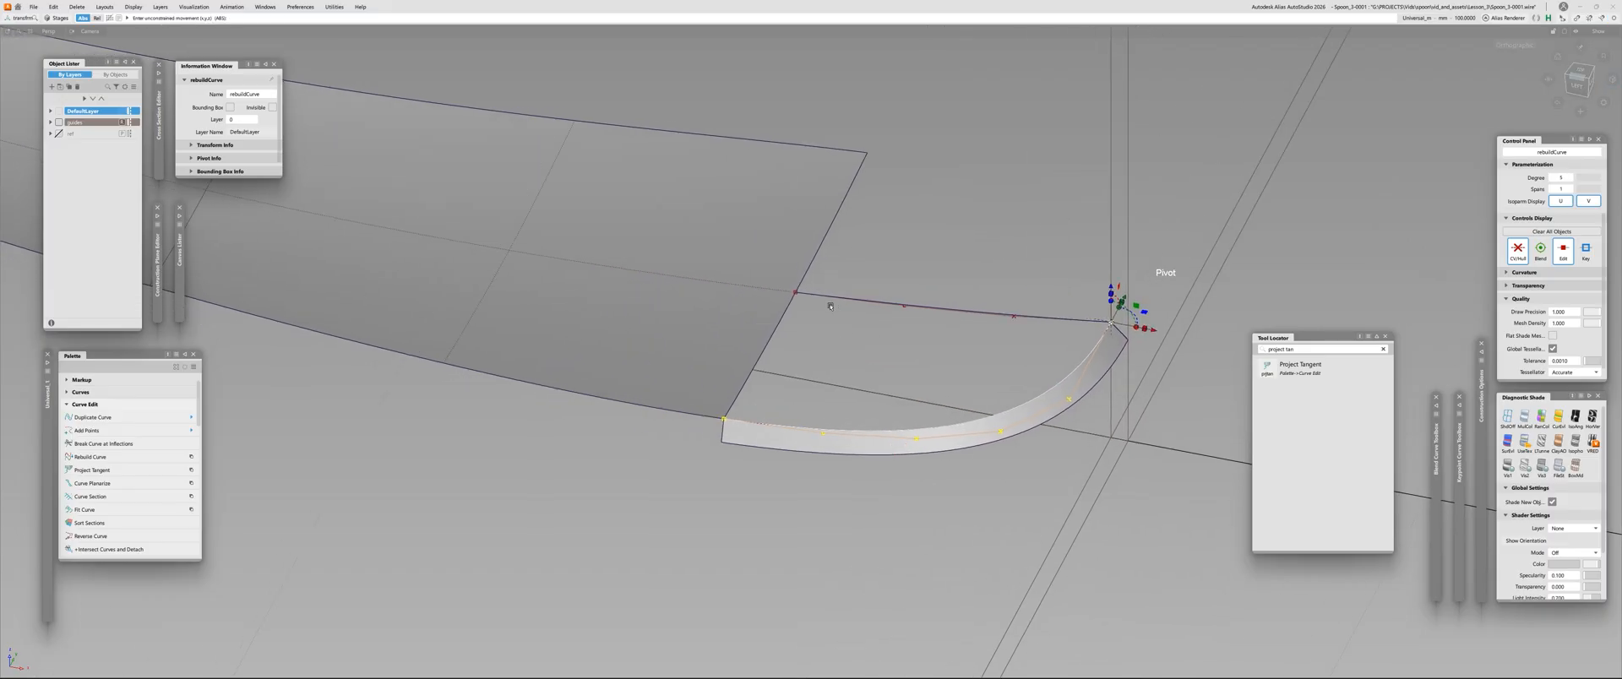
left_click_drag(830, 300, 794, 265, "ctrl")
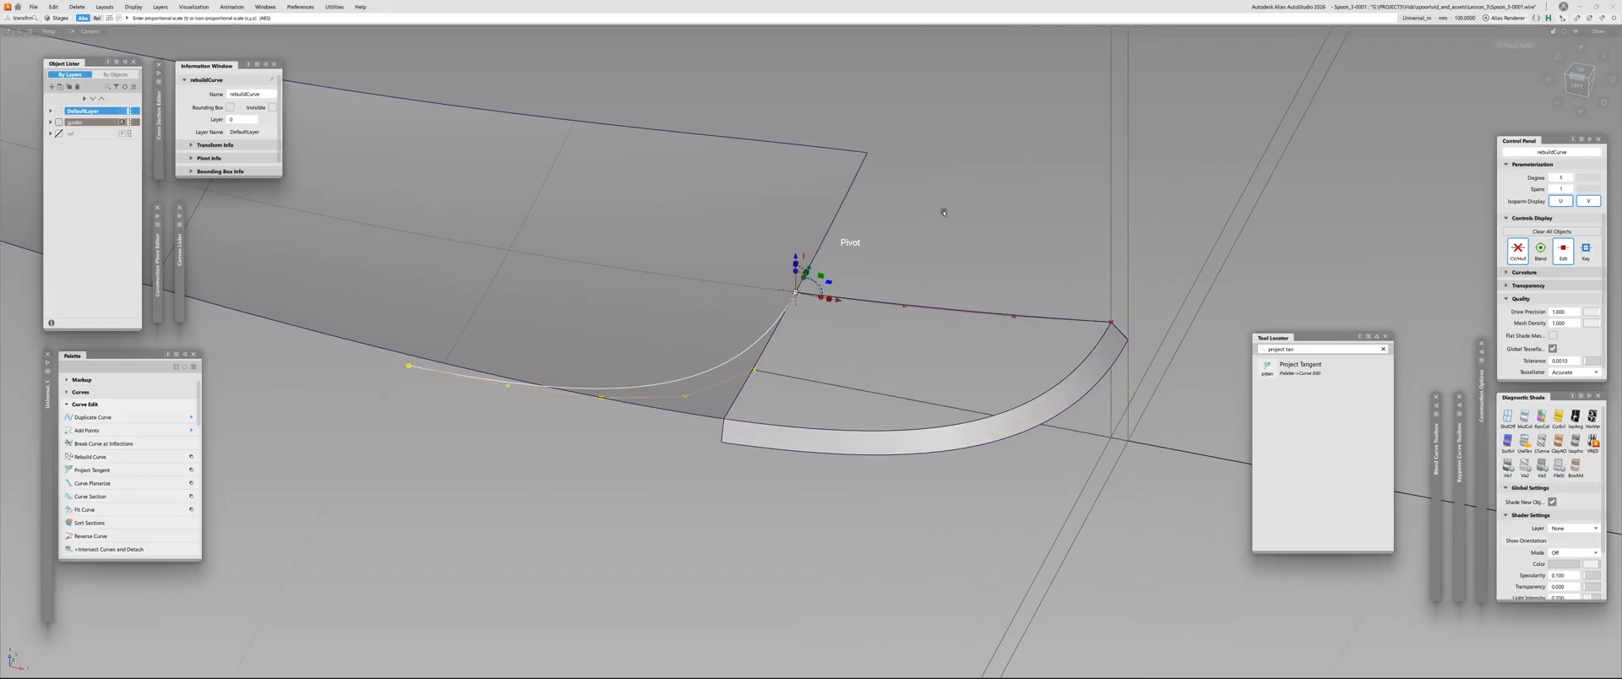
left_click_drag(944, 212, 804, 224)
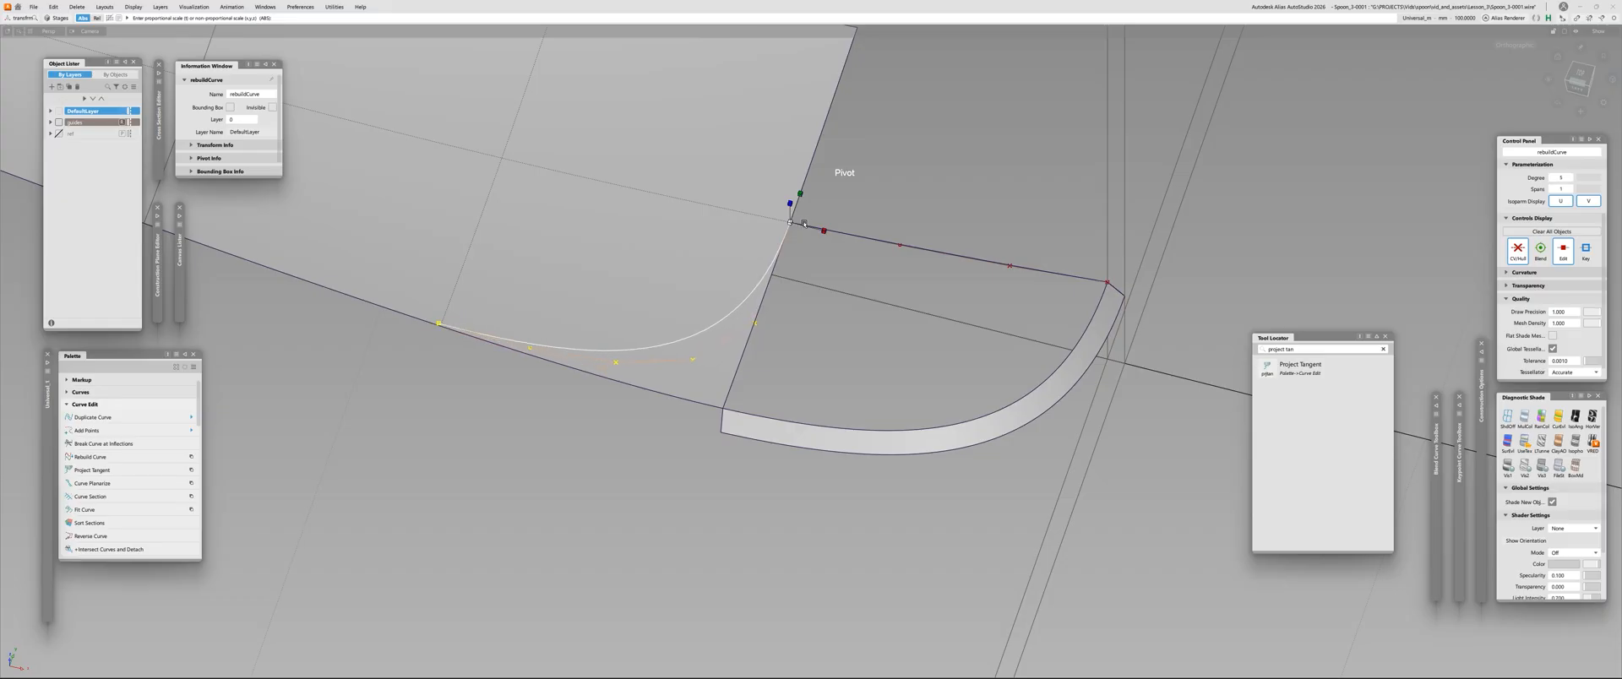
right_click_drag(713, 391, 743, 393, "alt+shift")
middle_click_drag(743, 393, 744, 363, "ctrl+shift")
Draw a straight line from the duplicated curve to the corner of the handle's open edge
left_click_drag(737, 413, 691, 454, "ctrl+alt")
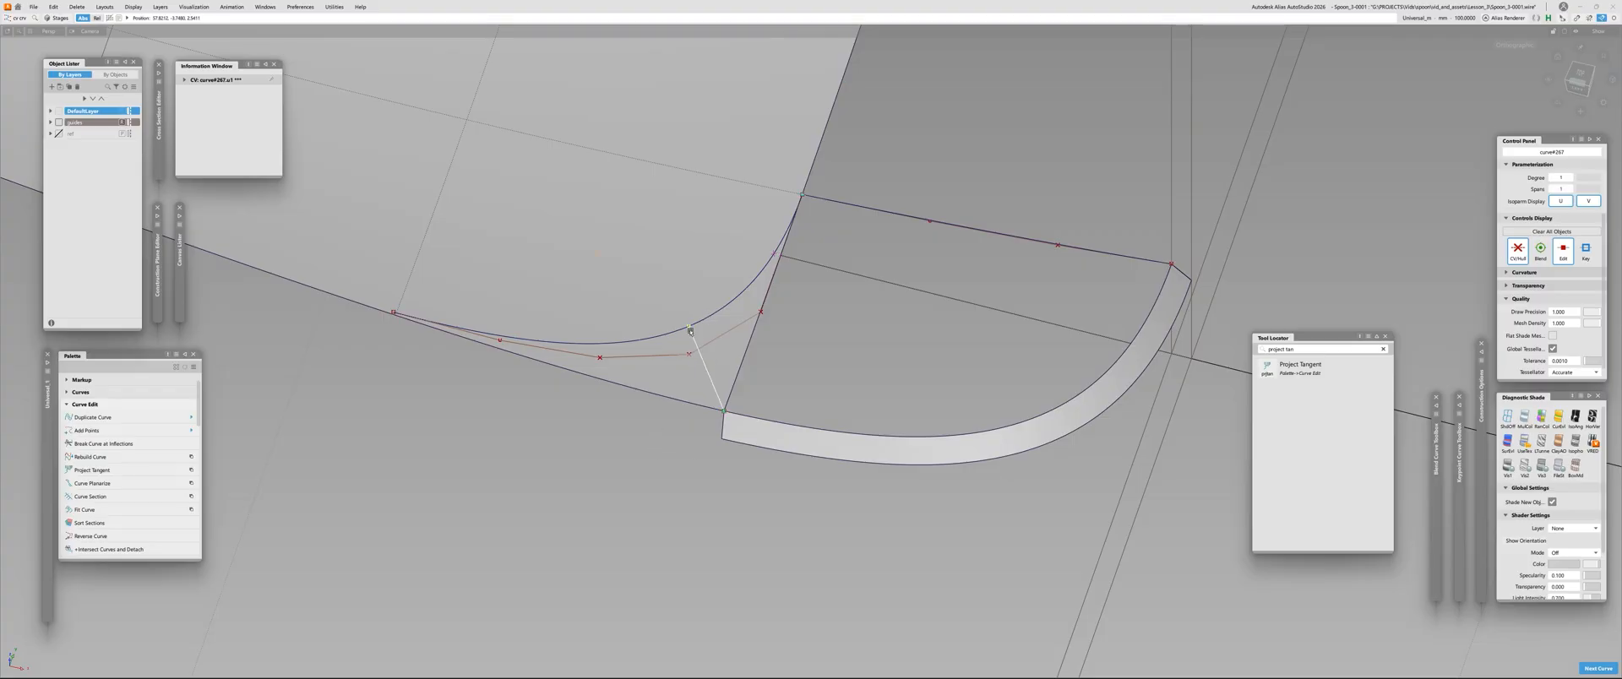
left_click_drag(845, 422, 959, 465, "alt+shift")
right_click_drag(959, 465, 996, 484, "alt+shift")
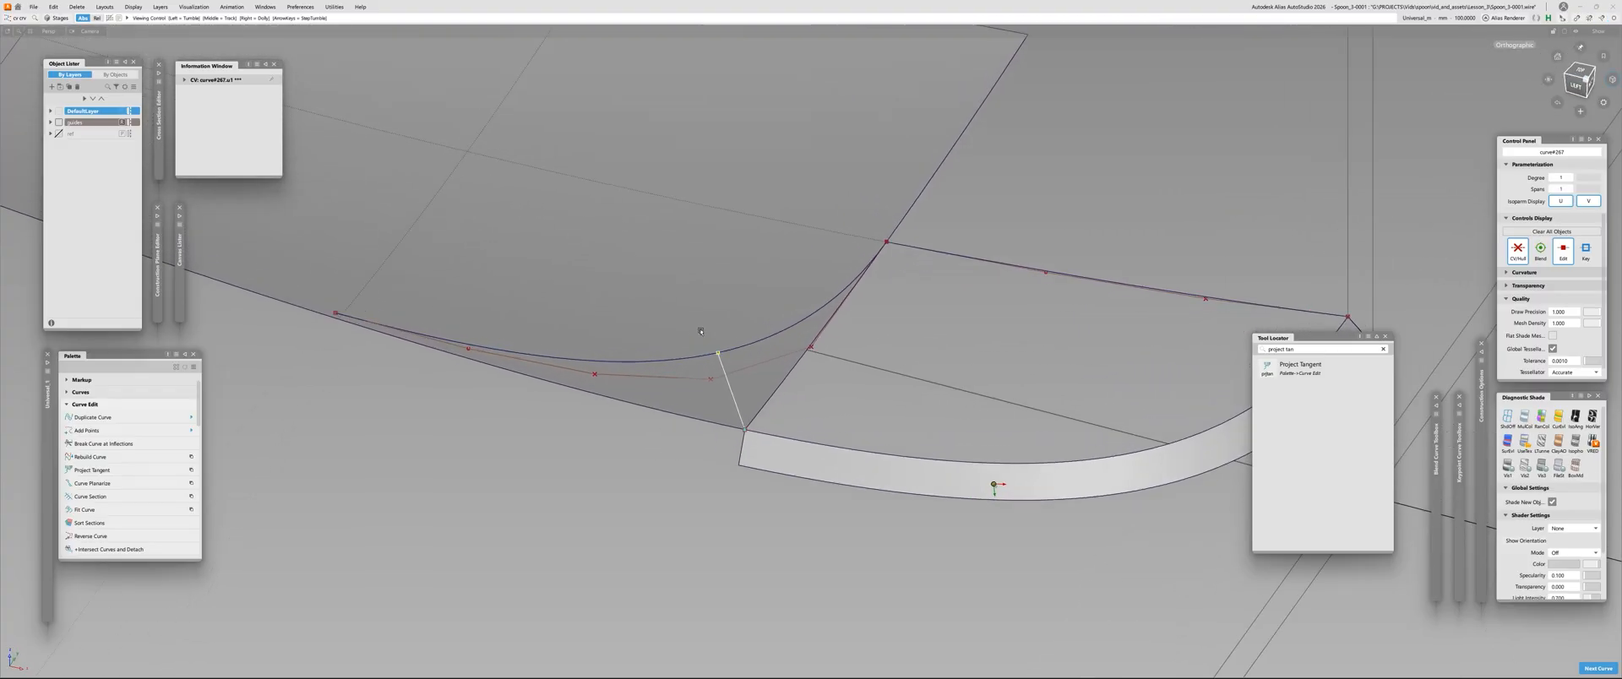
middle_click_drag(996, 485, 993, 452, "ctrl+shift")
Section the duplicated curve with the straight line, keeping the part that meets the centre curve
left_click_drag(886, 414, 811, 380, "ctrl+alt")
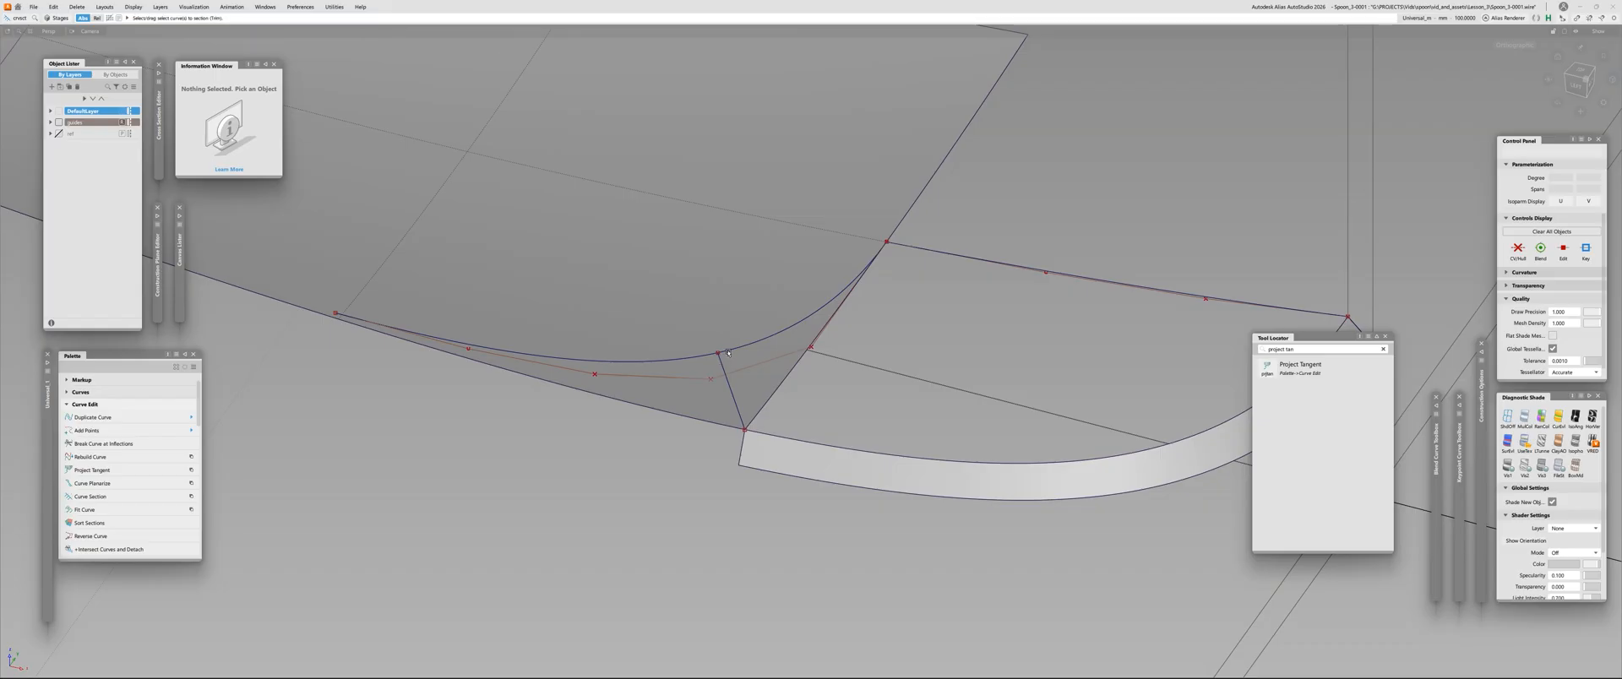
left_click(728, 353)
left_click(726, 371)
middle_click_drag(797, 407, 796, 381, "ctrl+shift")
left_click_drag(794, 378, 717, 361, "ctrl+alt")
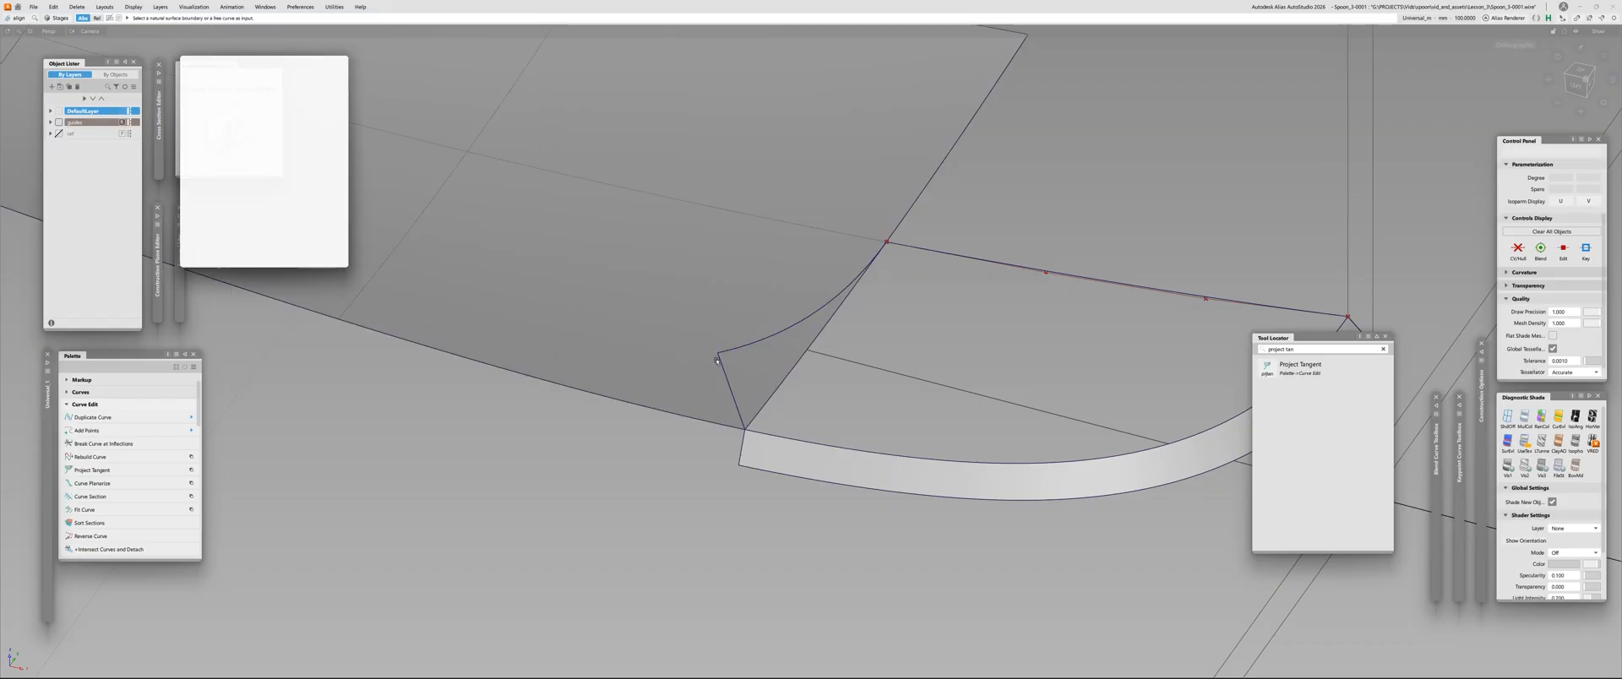
Try to align the straight line with the shortened curve's end, and undo the alignment
left_click(719, 359)
left_click(726, 350)
left_click_drag(263, 64, 263, 58)
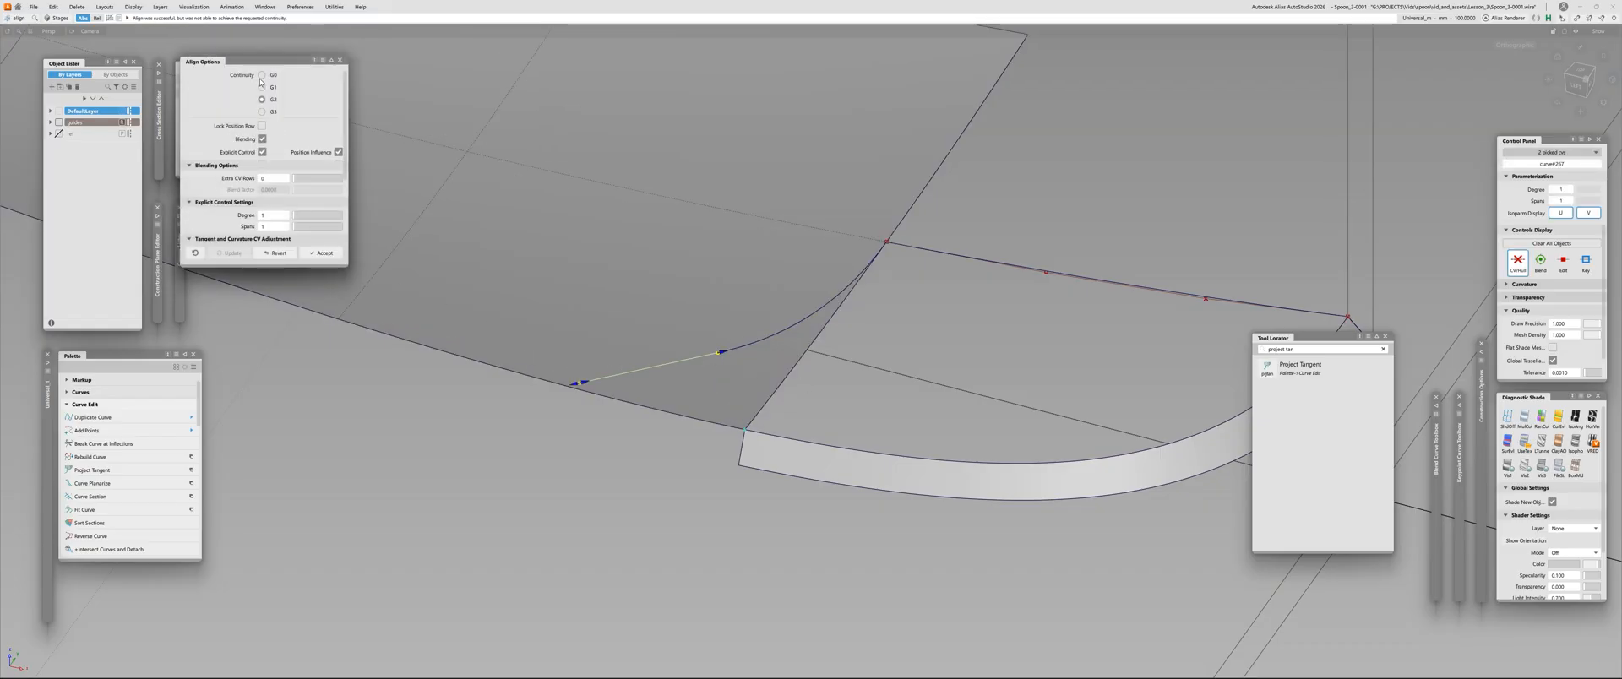
key("ctrl+z")
Project the shortened curve and the straight line onto the handle surface along Z, output as curves
right_click_drag(995, 484, 1018, 487, "alt+shift")
left_click(779, 336)
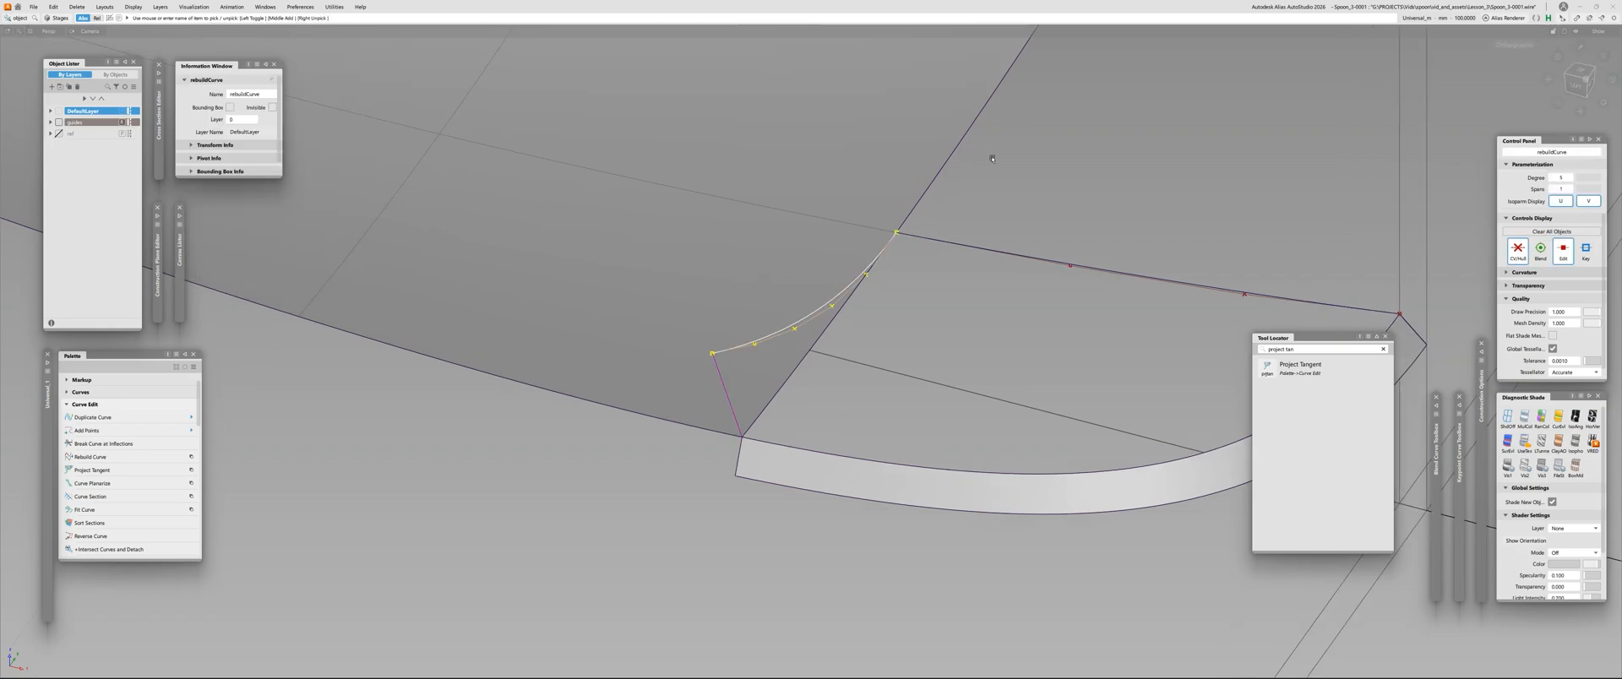
left_click_drag(858, 363, 1022, 331, "ctrl+shift")
left_click(858, 337)
right_click_drag(1022, 331, 979, 325, "ctrl+shift")
left_click(575, 333)
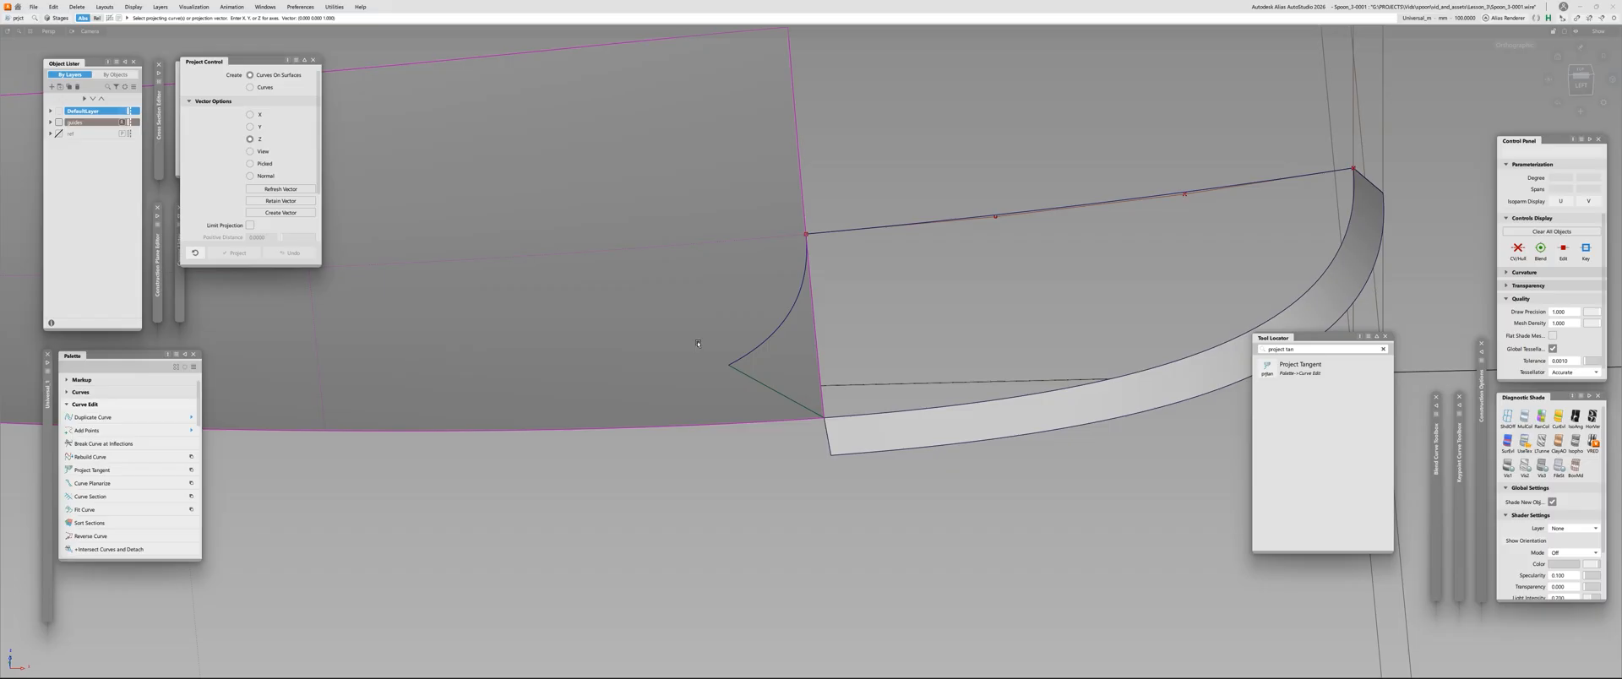
left_click(250, 87)
left_click(234, 252)
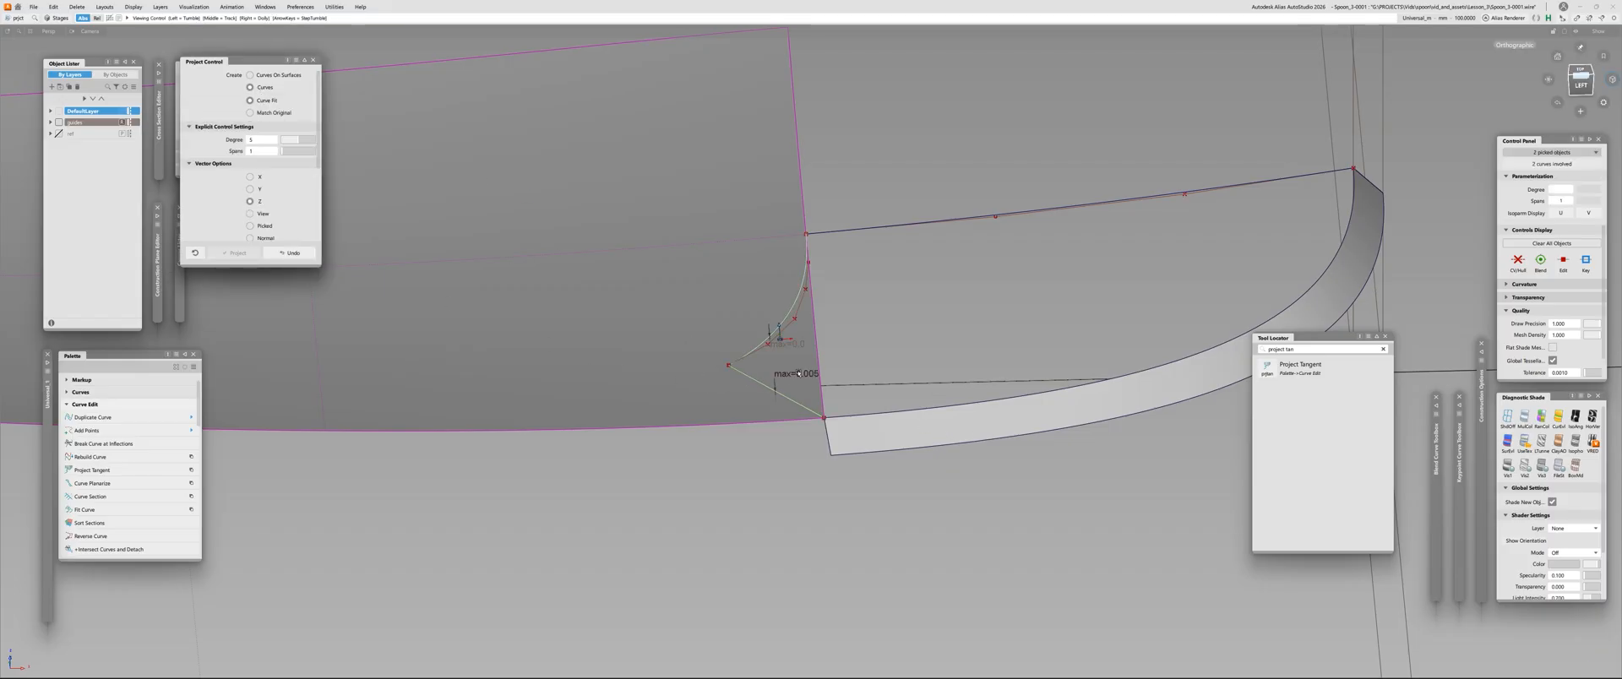
Edit the projection of the straight line and raise its curve degree to 3
left_click_drag(760, 363, 625, 398, "alt+shift")
right_click_drag(625, 397, 832, 372, "alt+shift")
key("ctrl+q")
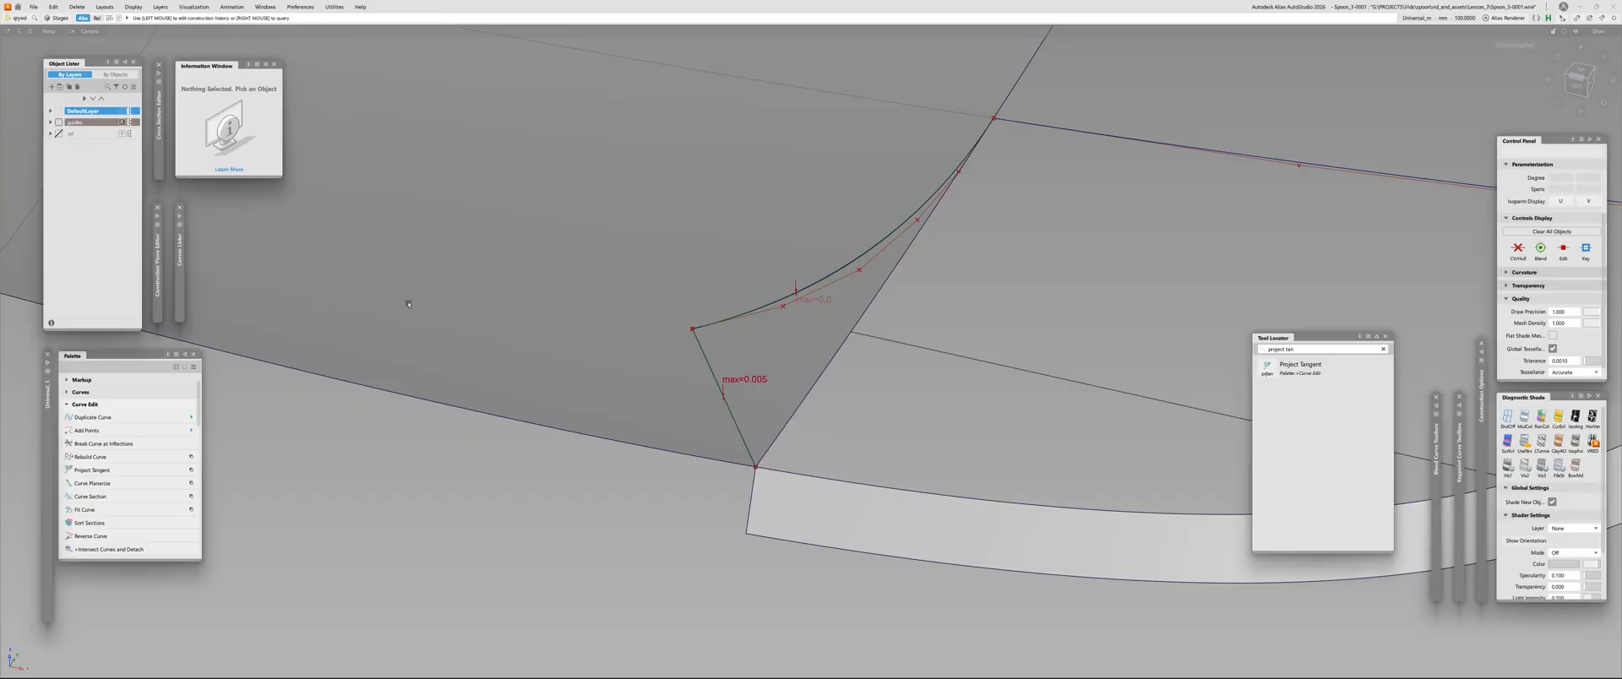
left_click(714, 385)
left_click(758, 399)
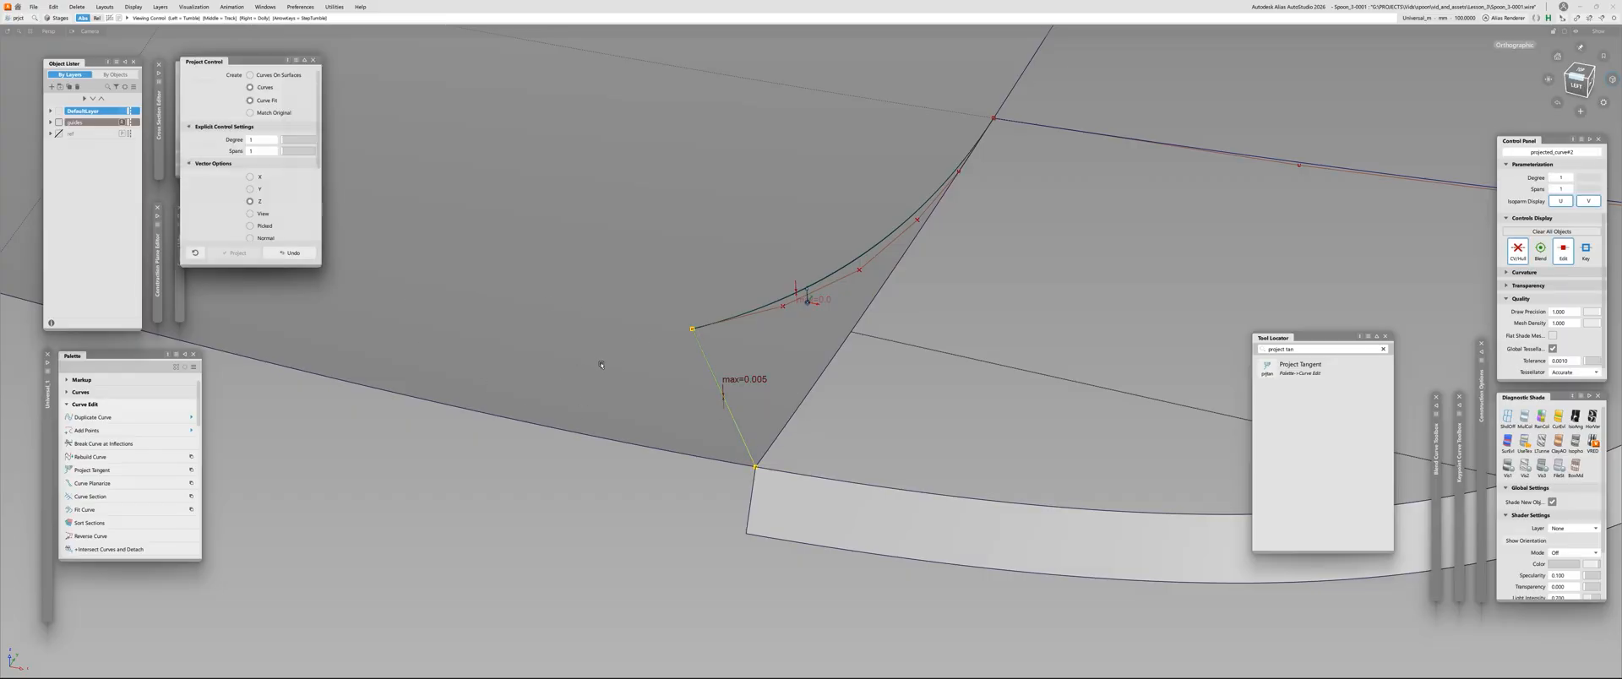
left_click(287, 142)
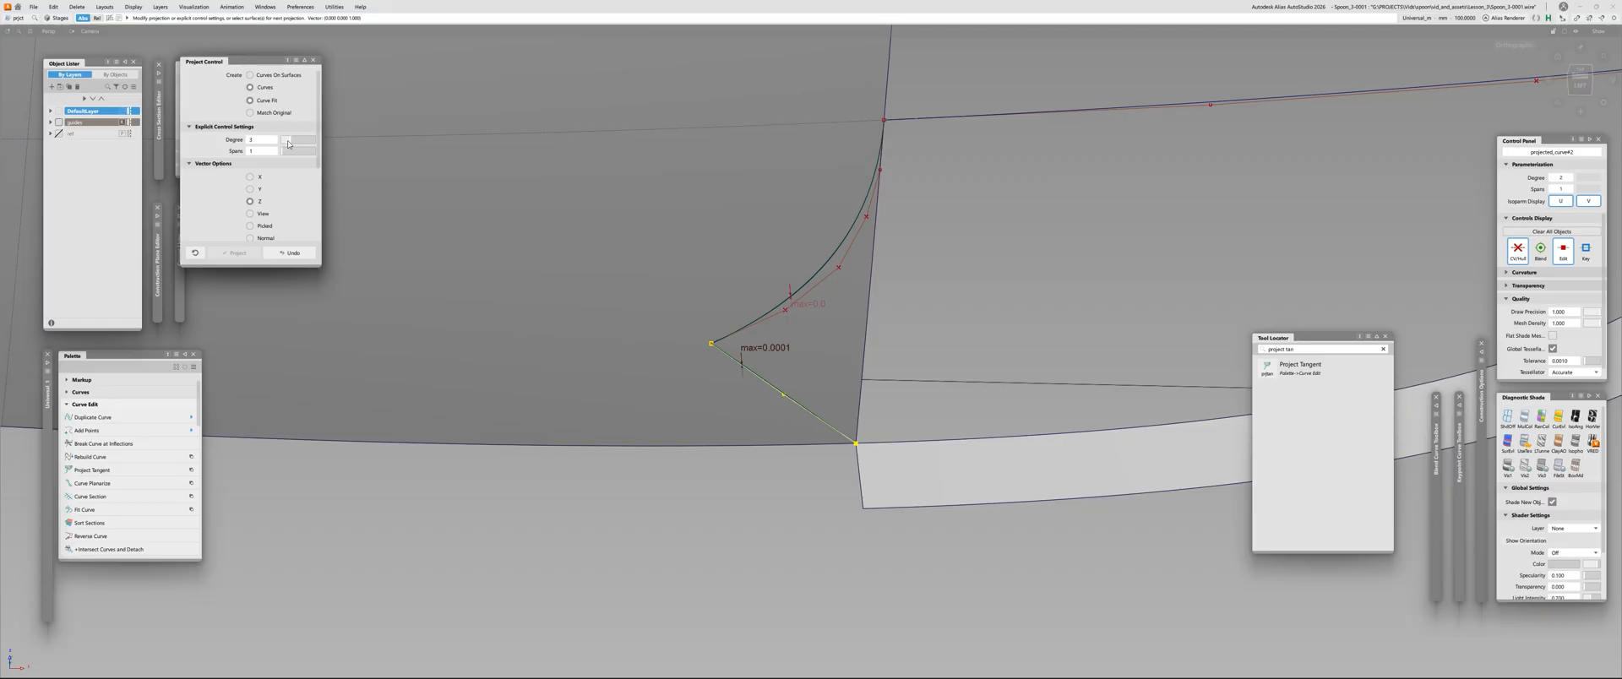
left_click_drag(663, 209, 582, 161, "alt+shift")
key("ctrl+q")
left_click(677, 273)
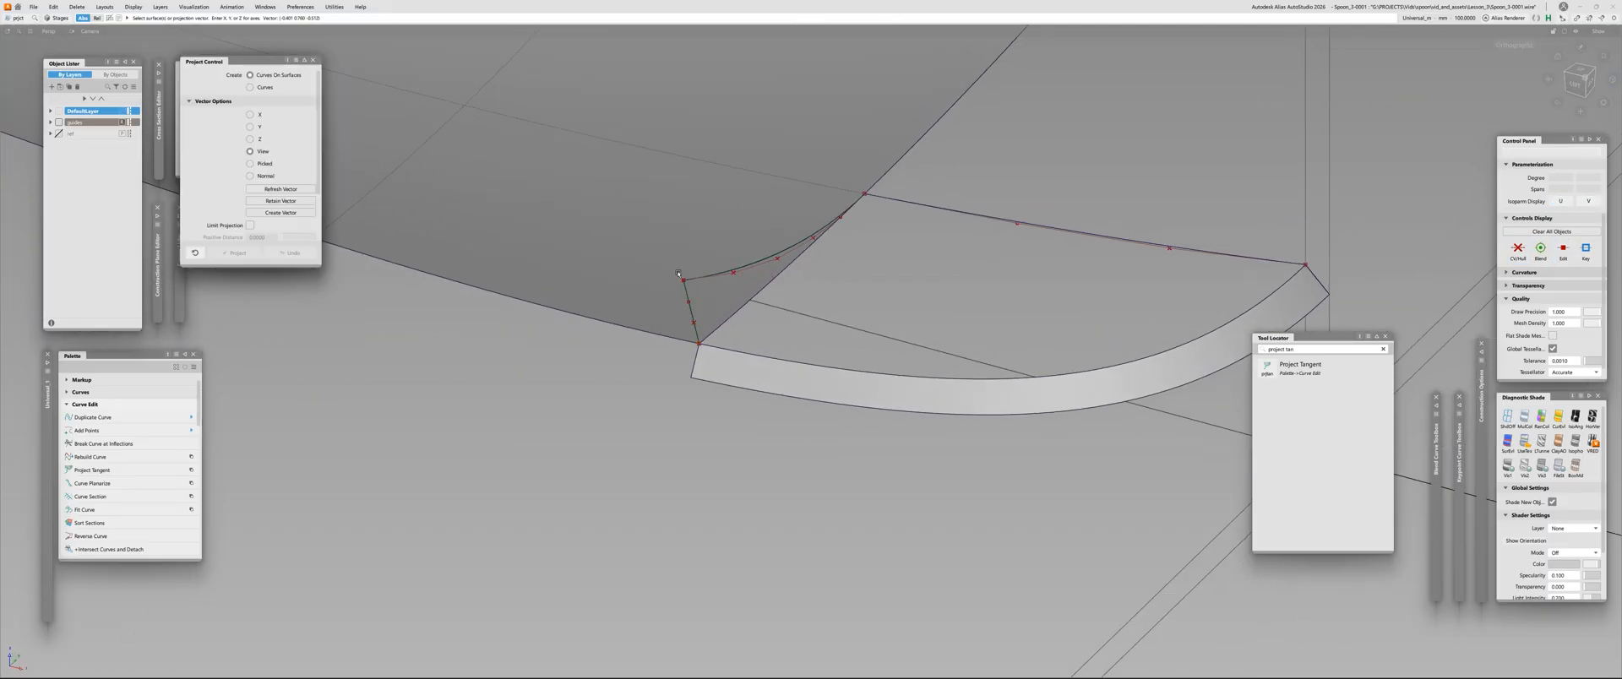
right_click_drag(677, 274, 815, 195, "alt+shift")
left_click_drag(811, 220, 807, 270, "ctrl+shift")
left_click(800, 293)
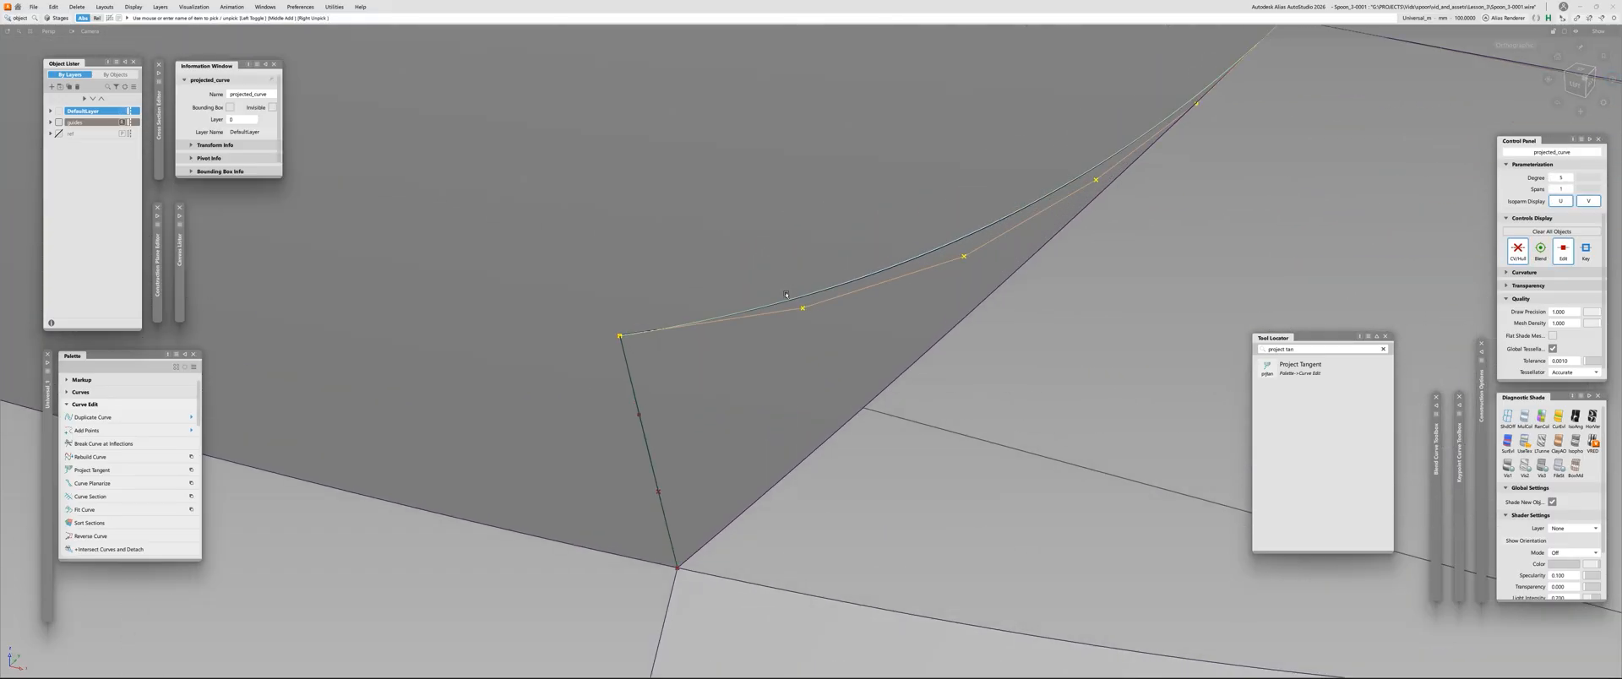
left_click(787, 302)
left_click(792, 302)
left_click(735, 350)
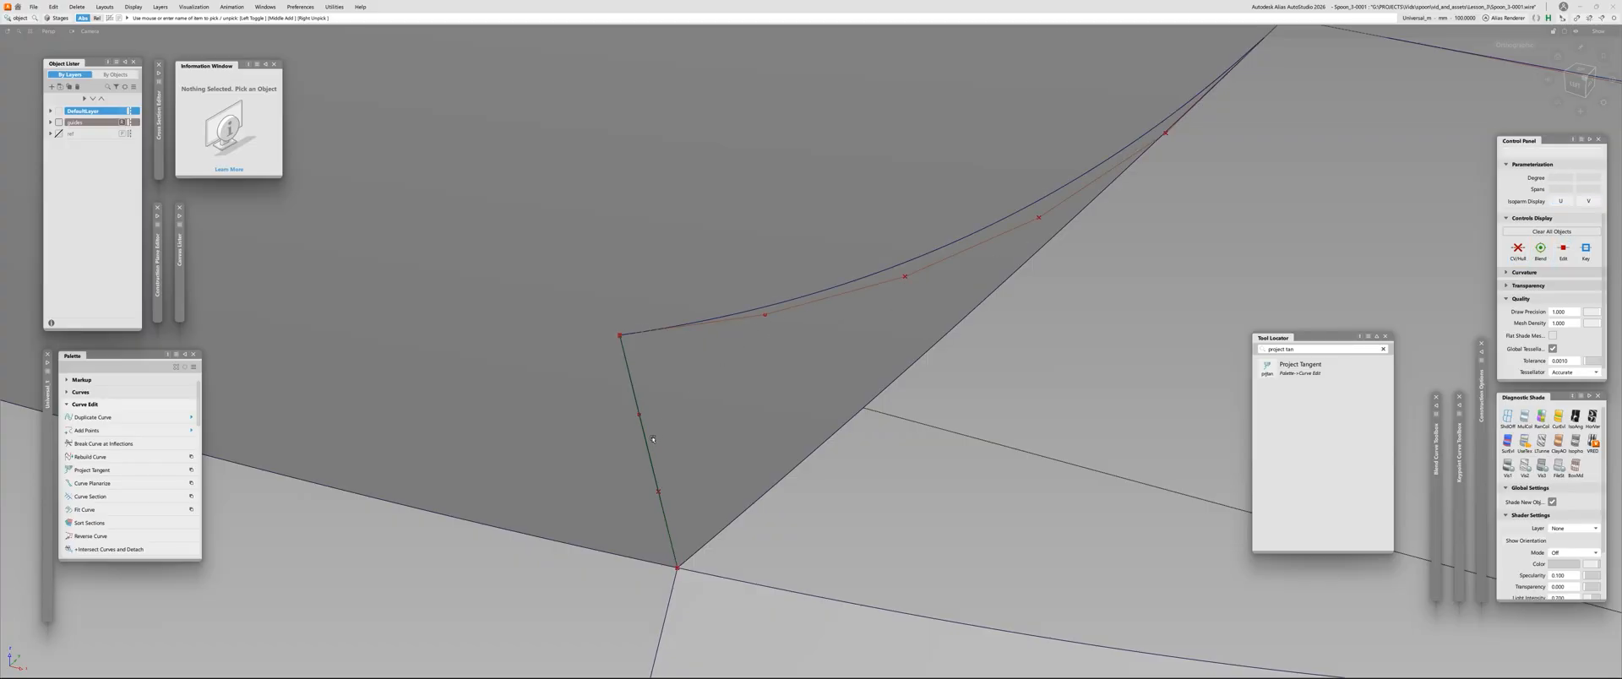
left_click(645, 440)
left_click(686, 391)
left_click(780, 300)
left_click(779, 299)
Isolate the two projected curves, the centre curve and the tip's draft strip by hiding everything else
right_click_drag(861, 335, 777, 414, "alt+shift")
left_click(839, 314)
left_click(838, 315)
left_click(840, 315)
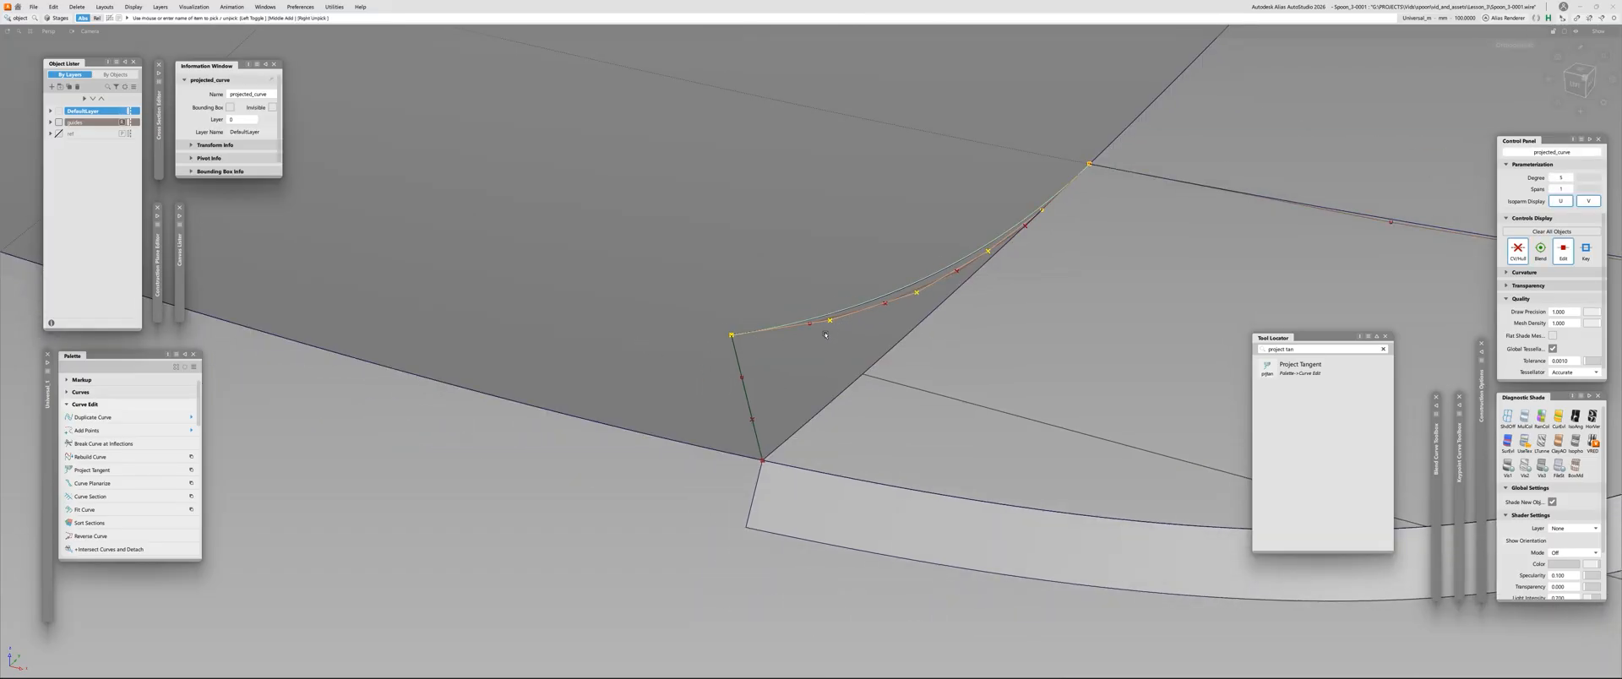
left_click(738, 384)
left_click(781, 387)
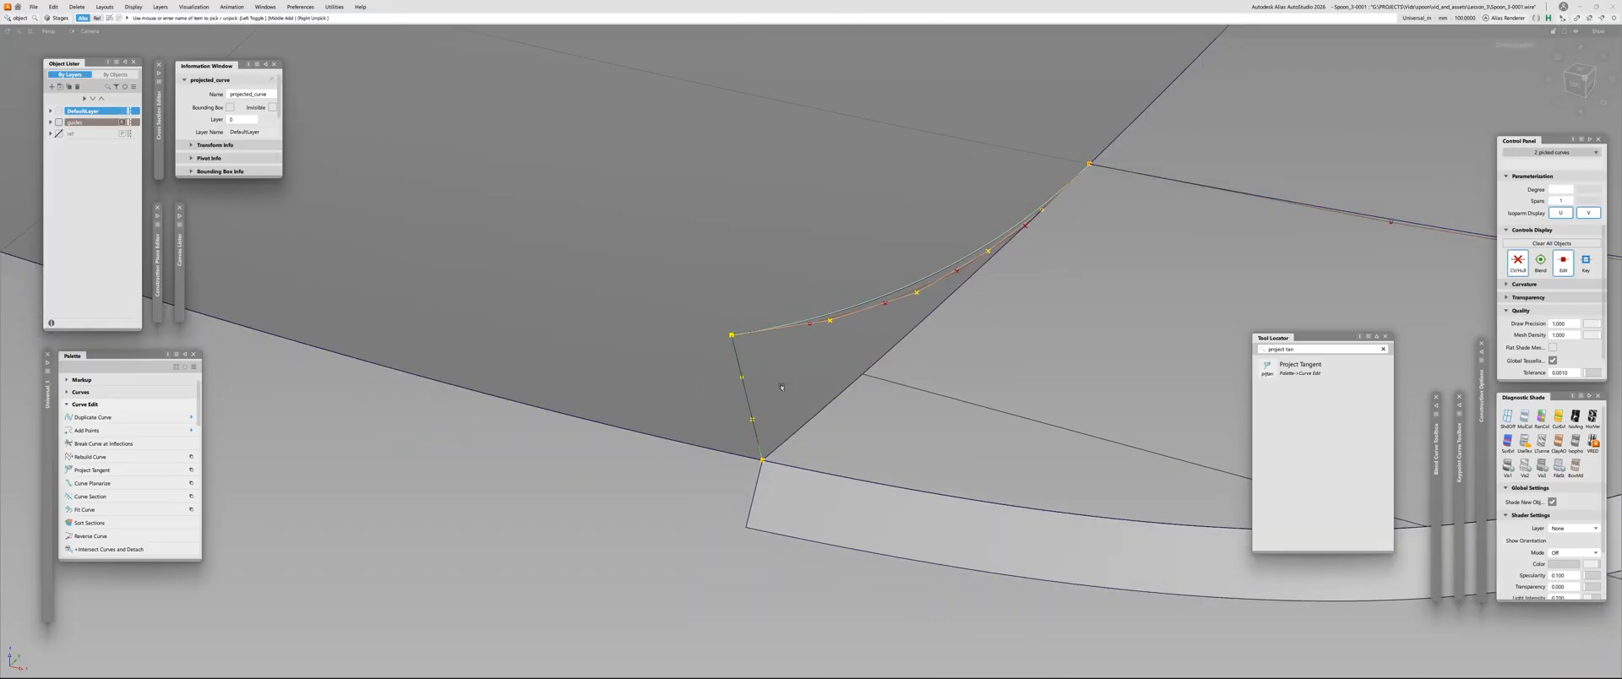
right_click_drag(1107, 289, 1048, 338, "alt+shift")
middle_click_drag(1047, 338, 848, 335, "alt+shift")
left_click(954, 251)
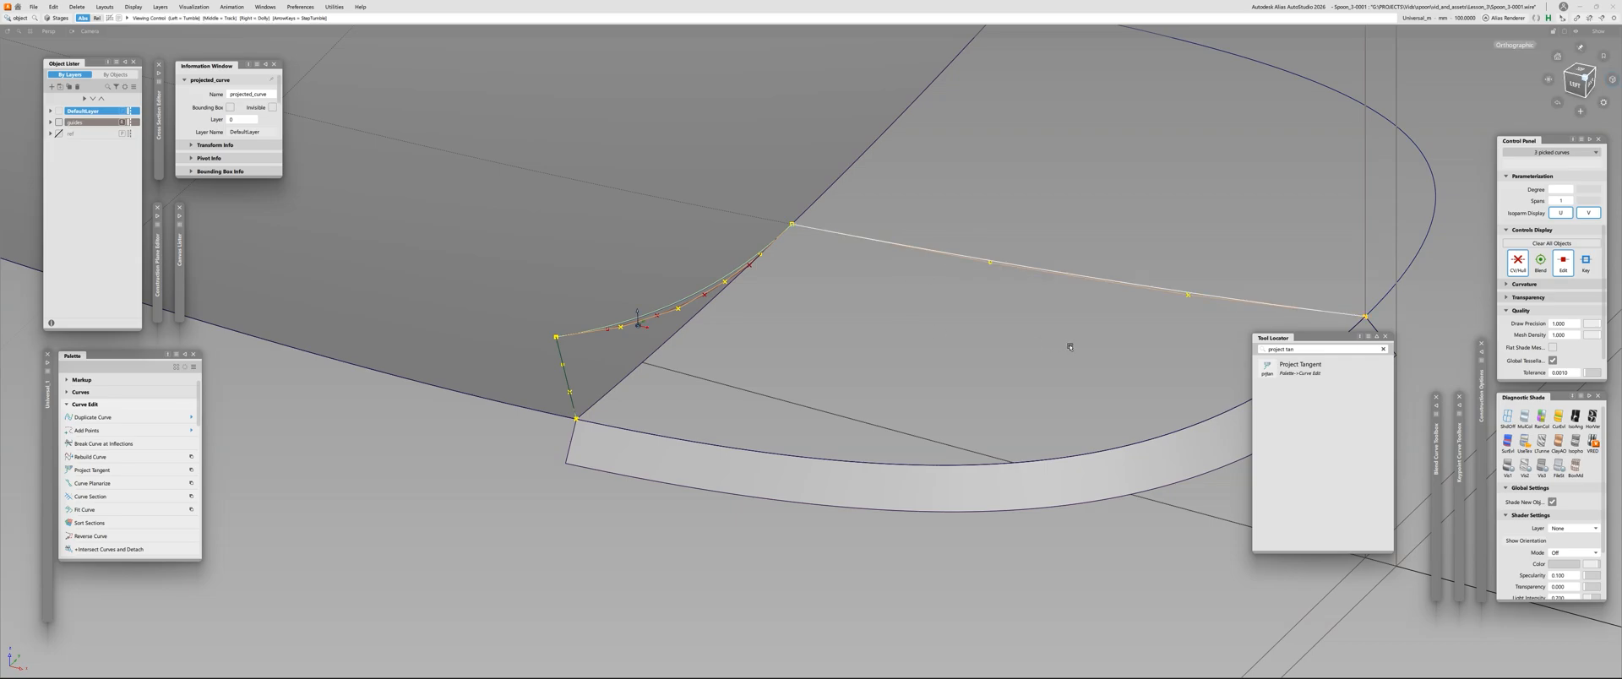
right_click_drag(1068, 343, 922, 377, "alt+shift")
middle_click_drag(922, 377, 715, 370, "alt+shift")
left_click(930, 405)
key("alt+h")
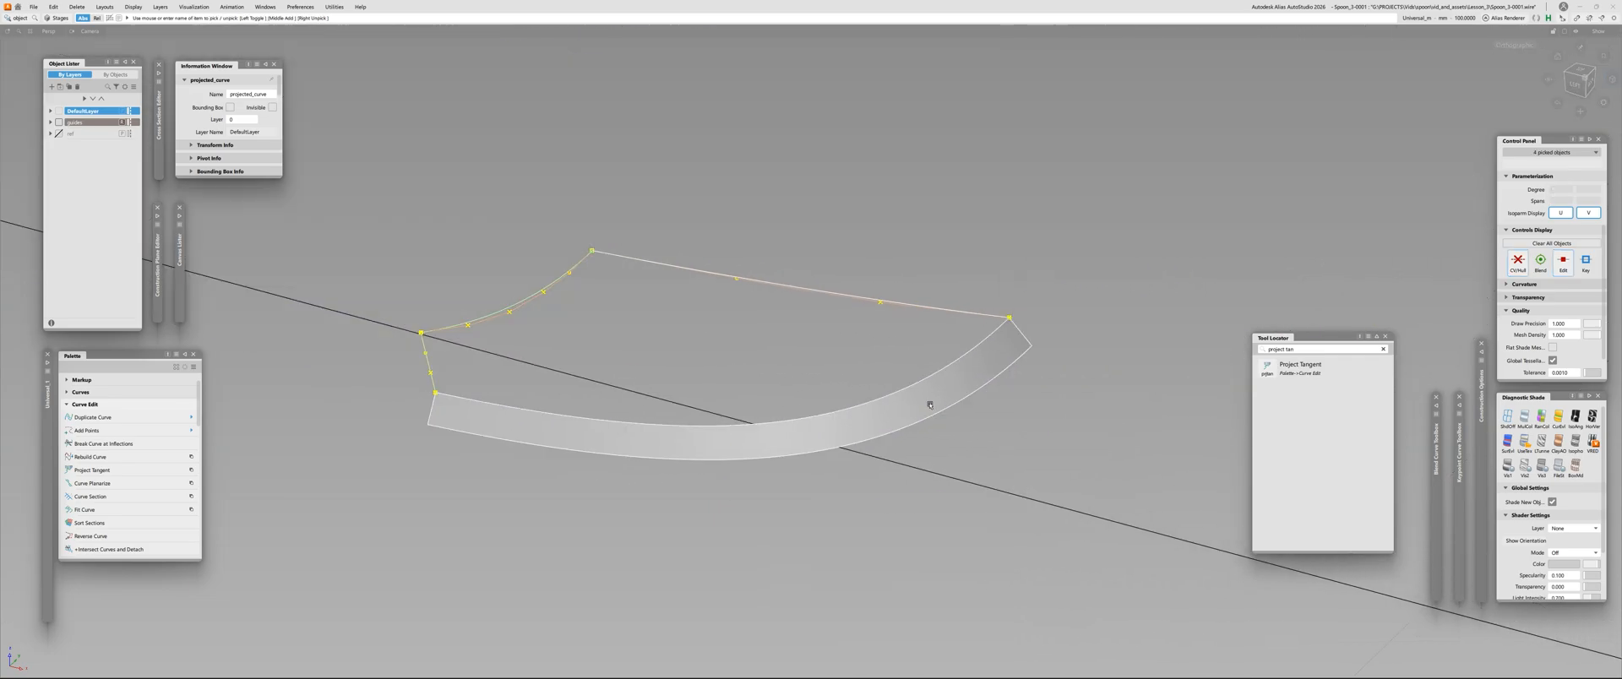
Build a Square surface from the draft strip's upper edge, the two projected curves and the centre curve, using free boundaries
left_click(544, 343)
key("s")
left_click(461, 400)
left_click(428, 355)
left_click(467, 322)
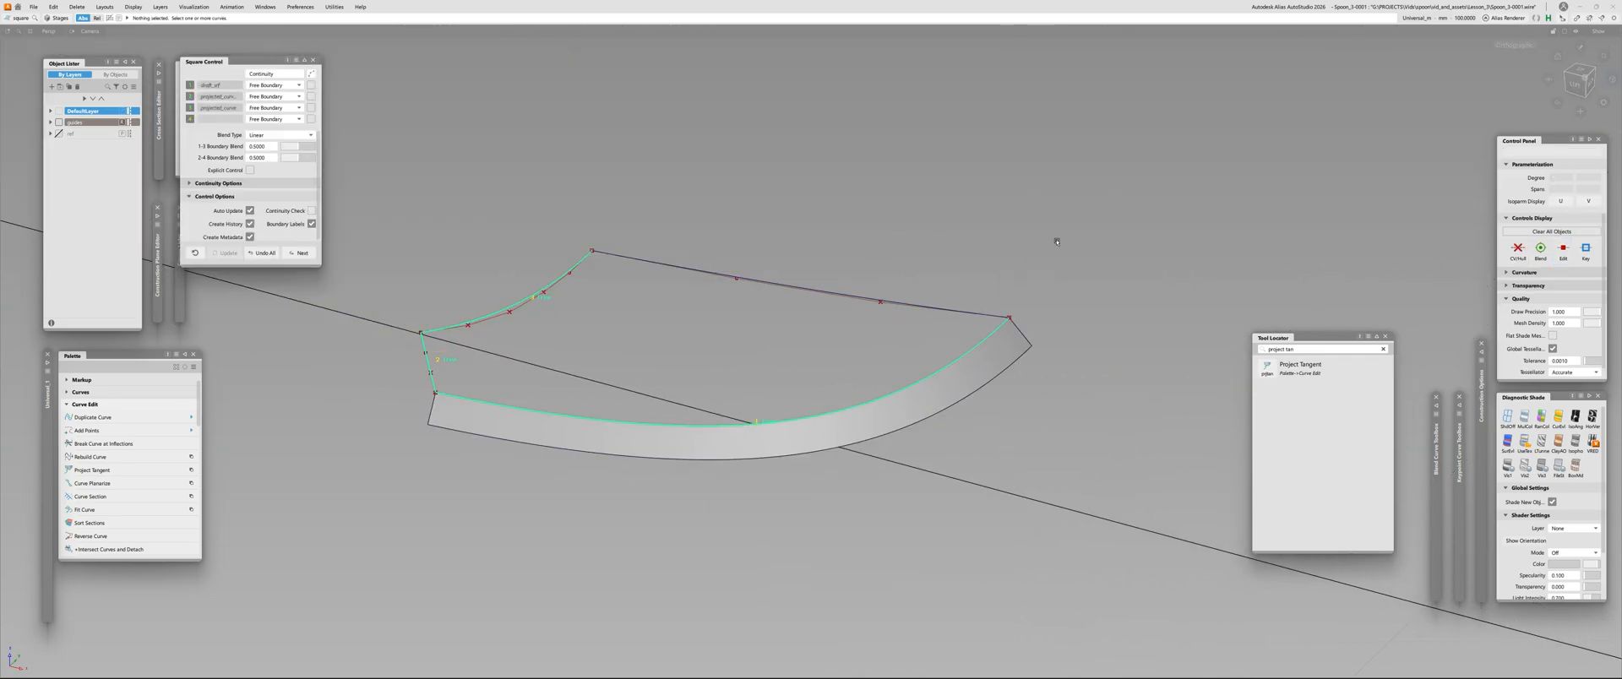
left_click(951, 310)
left_click_drag(1068, 321, 293, 312, "alt+shift")
key("q")
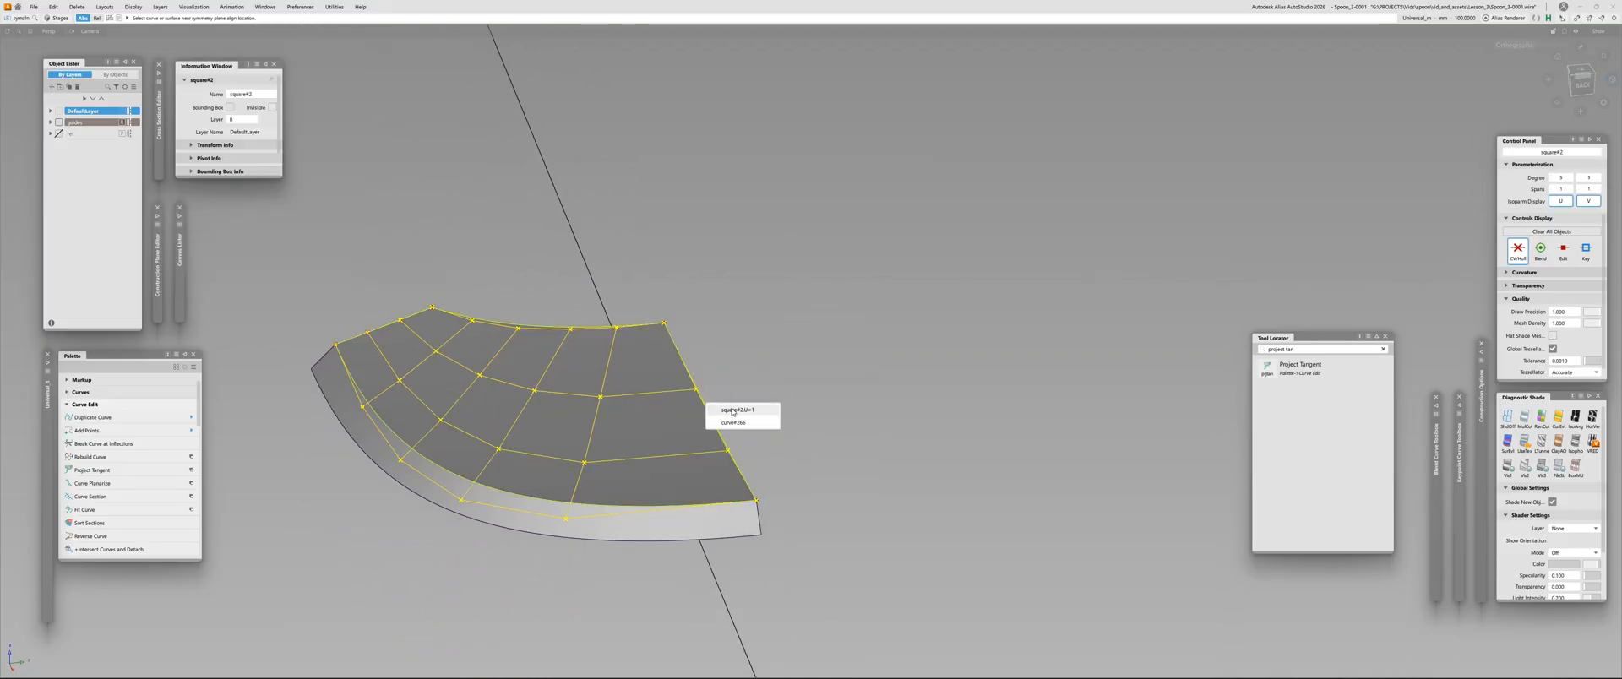
Align the Square surface's centre edge to the symmetry plane and bring the hidden handle geometry back into view
left_click_drag(730, 410, 540, 448, "alt+shift")
left_click(637, 369)
left_click(637, 369)
key("ctrl+z")
left_click(588, 488)
Align the tip surface's inner edges to the handle surface with G2 continuity, using Project alignment along Z and removing the construction history
key("a")
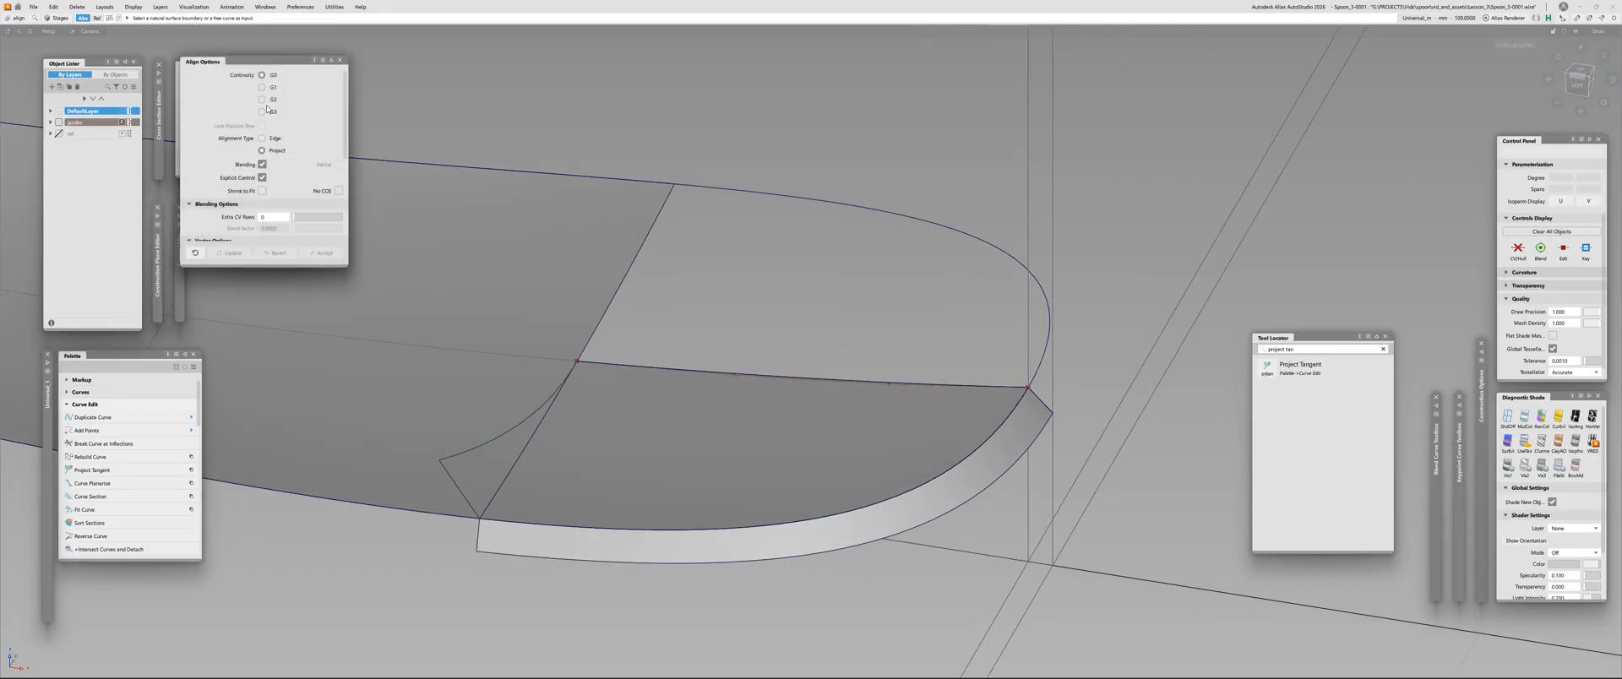
scroll(285, 184, "down", 5)
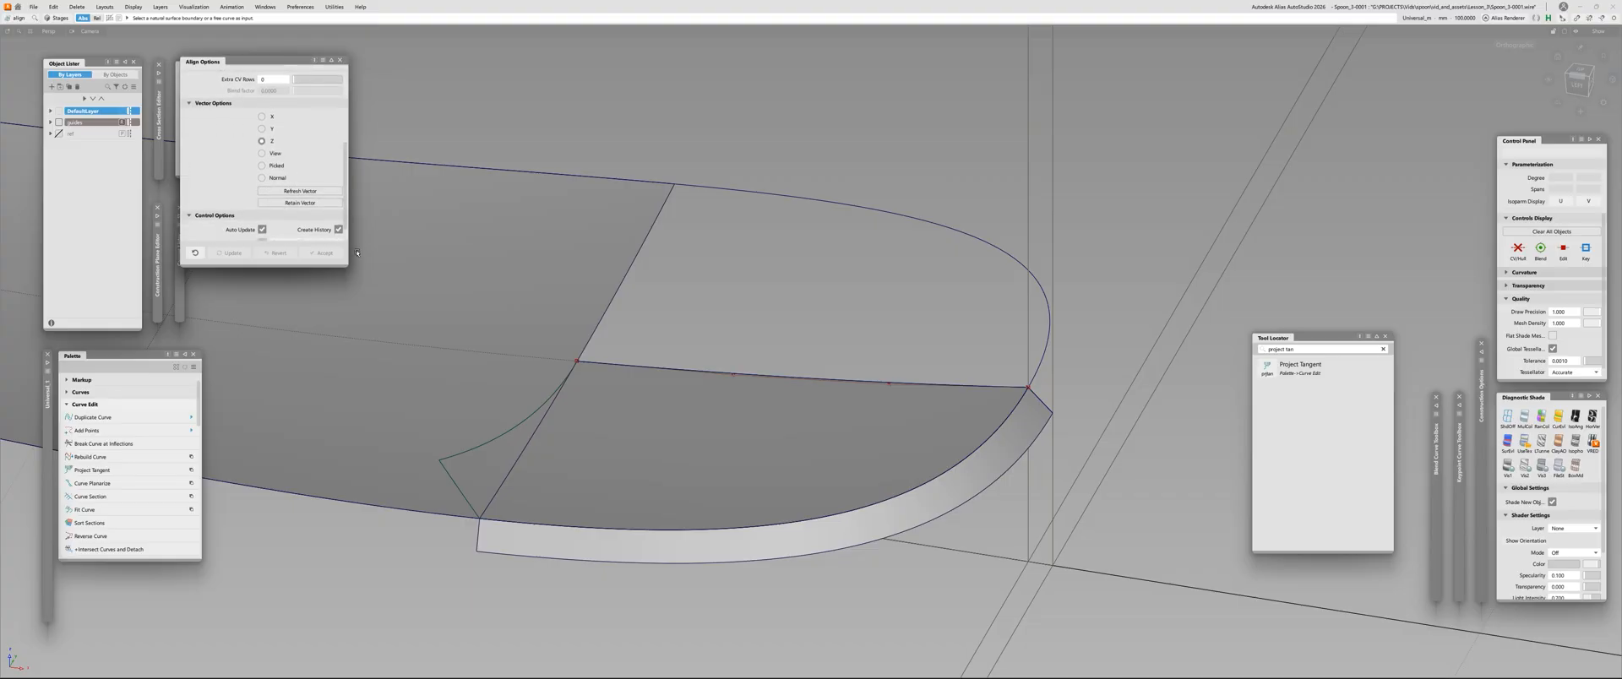
left_click(516, 429)
left_click(784, 395)
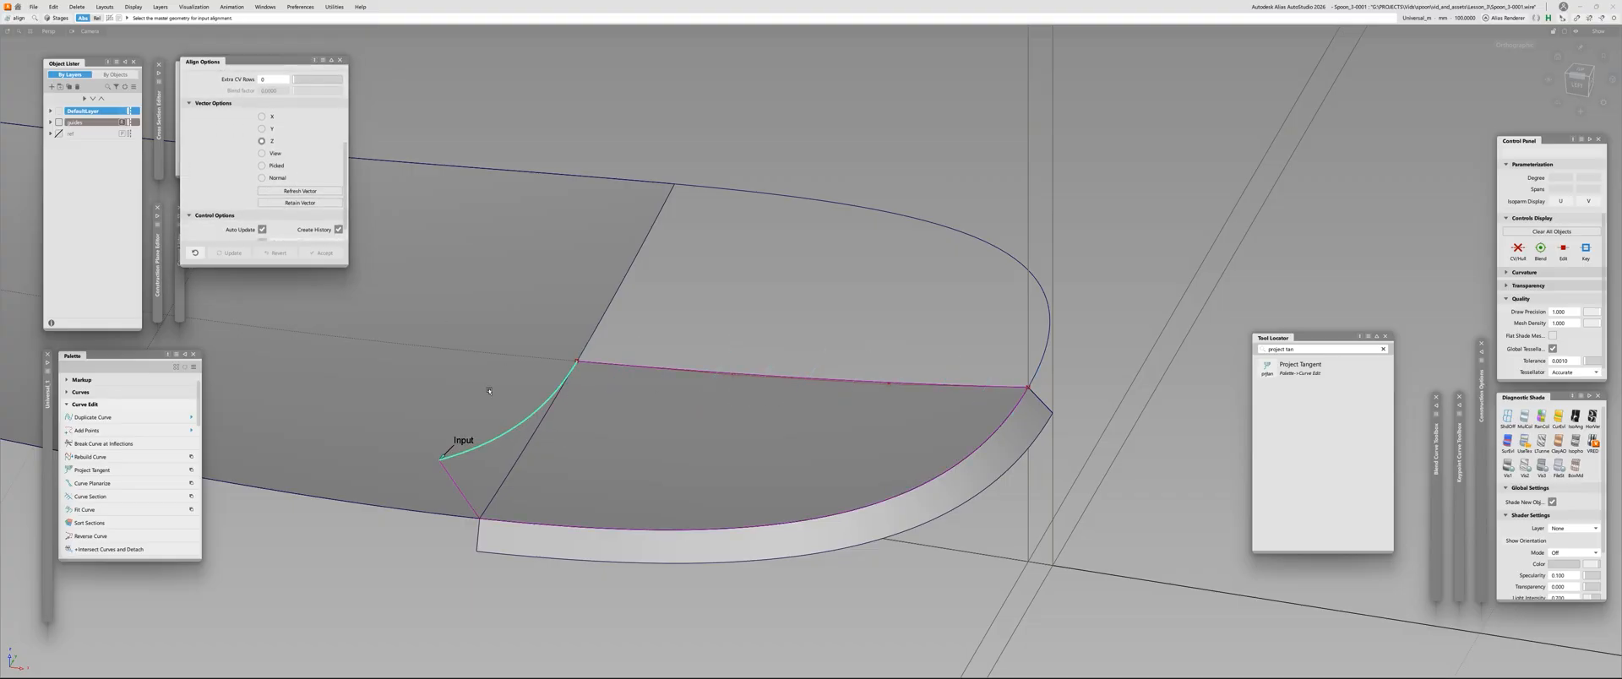
left_click_drag(456, 461, 461, 490, "alt+shift")
middle_click_drag(462, 490, 605, 436, "alt+shift")
left_click(607, 436)
left_click(595, 434)
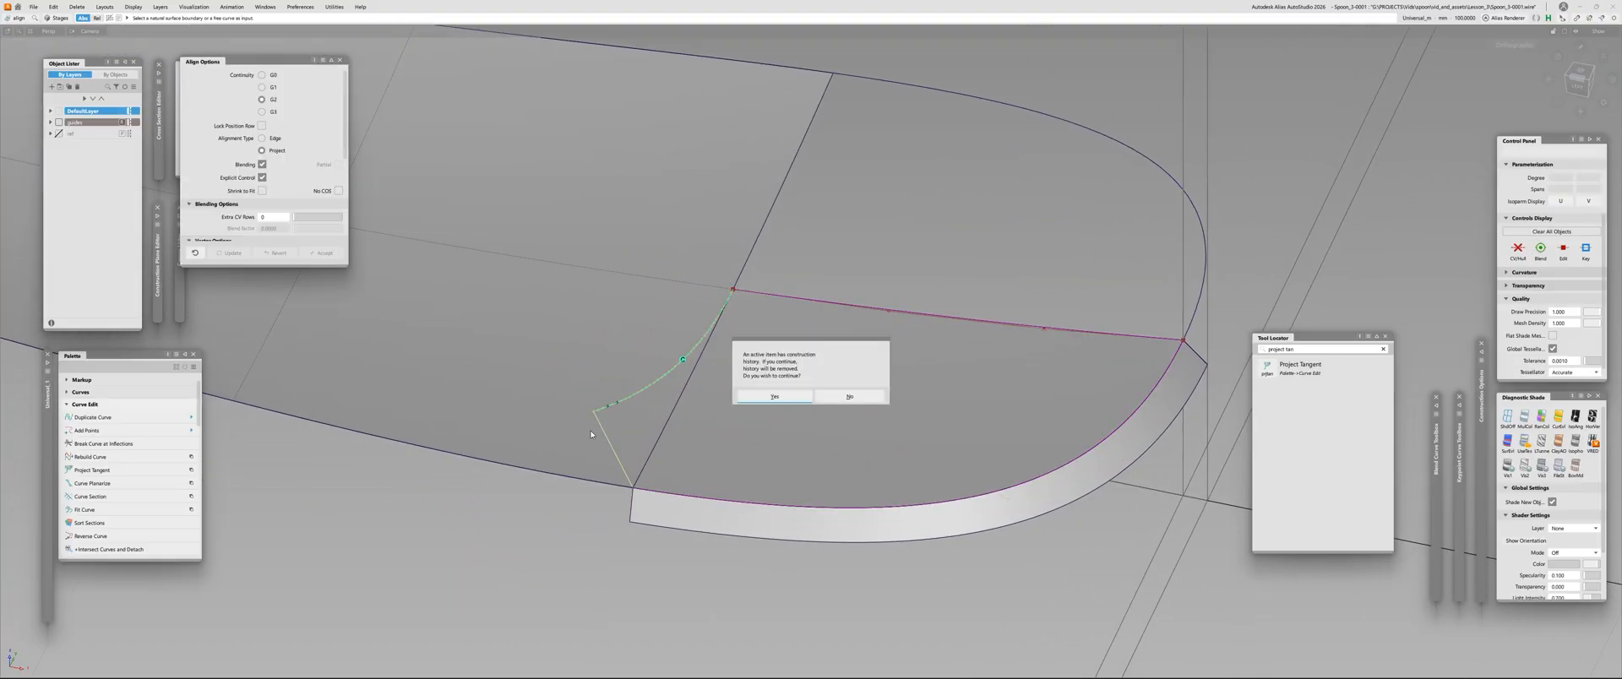
key("Return")
Mirror-duplicate the aligned tip surface across the handle's centre plane
left_click_drag(916, 407, 919, 380, "alt+shift")
middle_click_drag(919, 381, 752, 385, "alt+shift")
left_click_drag(752, 385, 497, 344, "ctrl+shift")
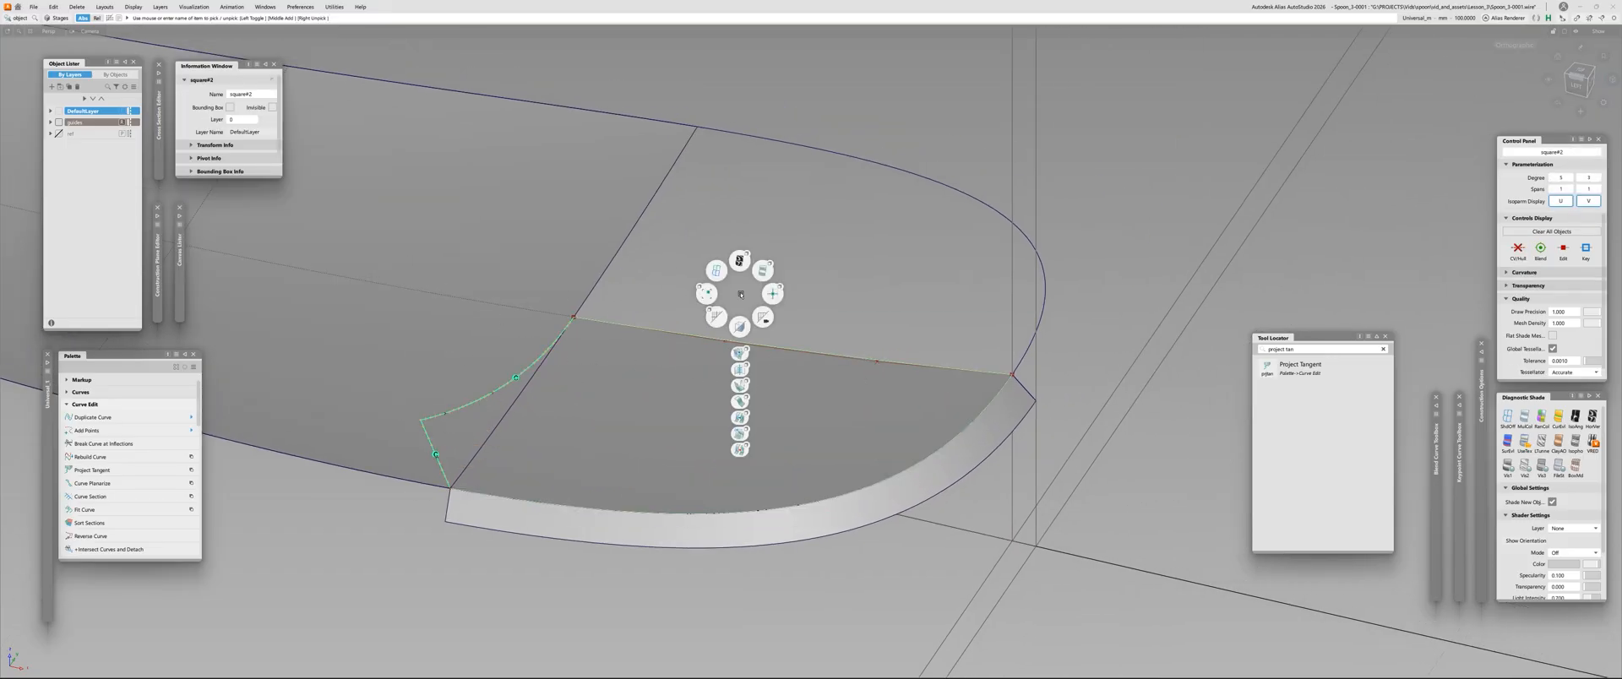
right_click_drag(741, 295, 740, 389, "ctrl+shift")
left_click_drag(834, 297, 615, 319, "ctrl+shift")
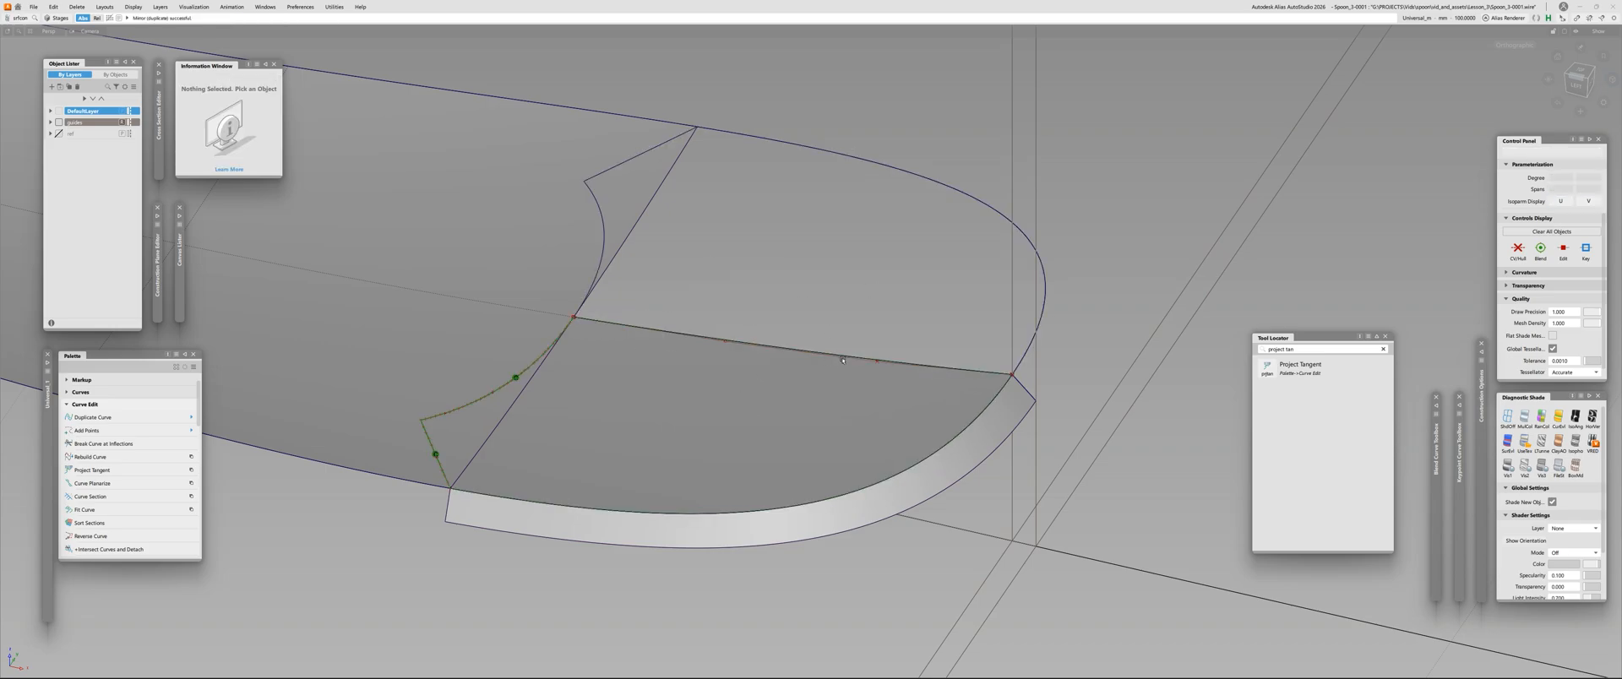
Check the surface continuity across the shared centre edge and along the tip surface's joins with the handle
left_click_drag(906, 397, 908, 388, "alt+shift")
right_click_drag(909, 388, 1053, 304, "alt+shift")
left_click_drag(1053, 304, 592, 393, "alt+shift")
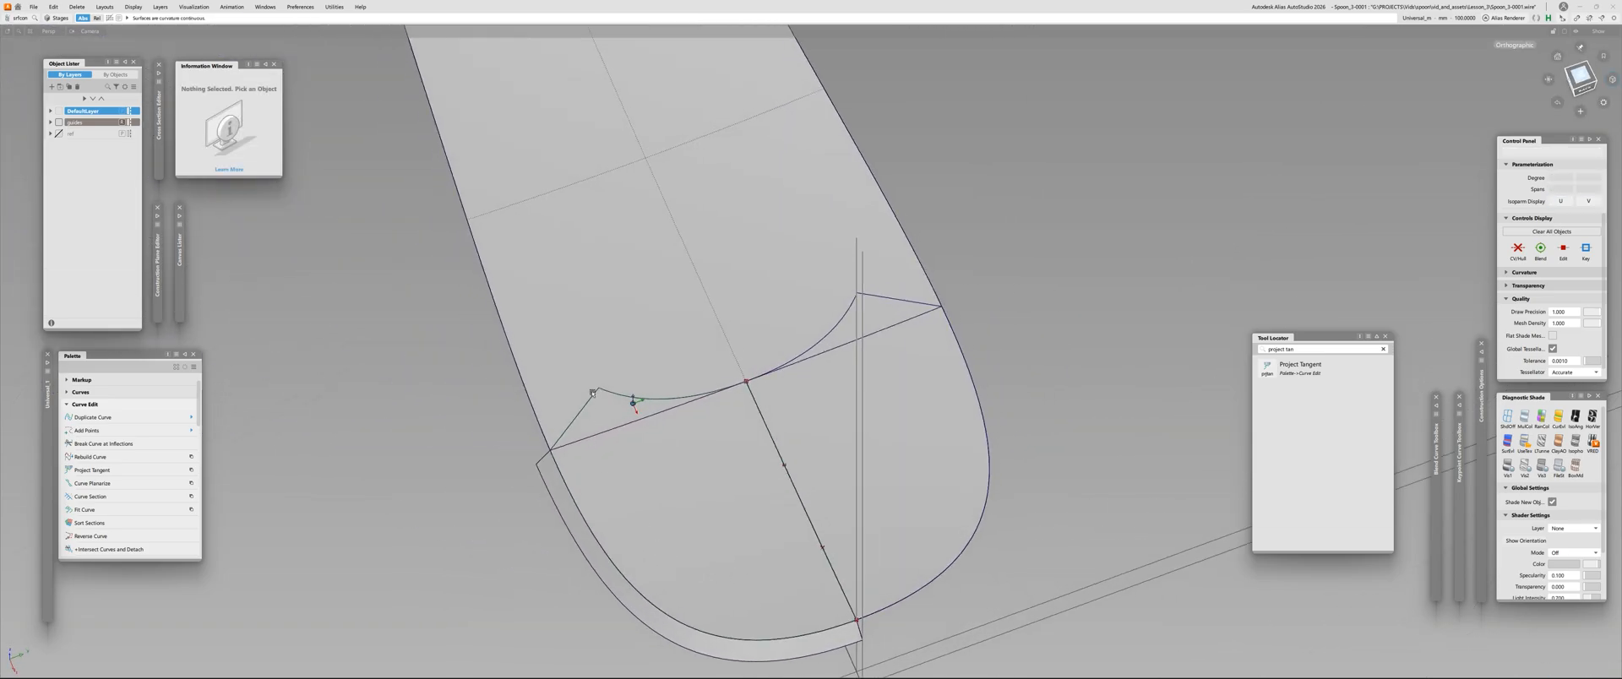
left_click_drag(689, 491, 777, 325, "alt+shift")
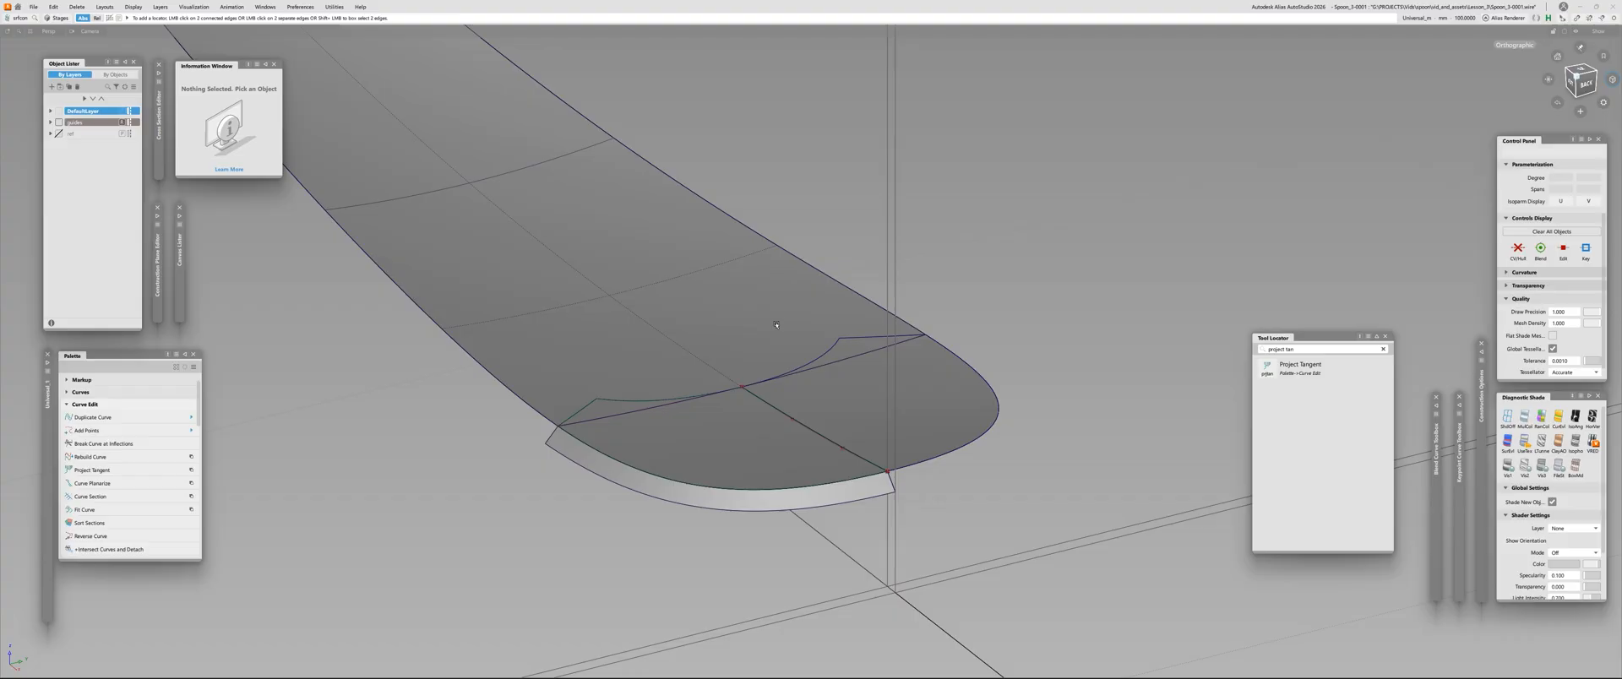
left_click_drag(846, 426, 815, 452)
left_click(794, 460)
left_click_drag(731, 363, 670, 399, "alt+shift")
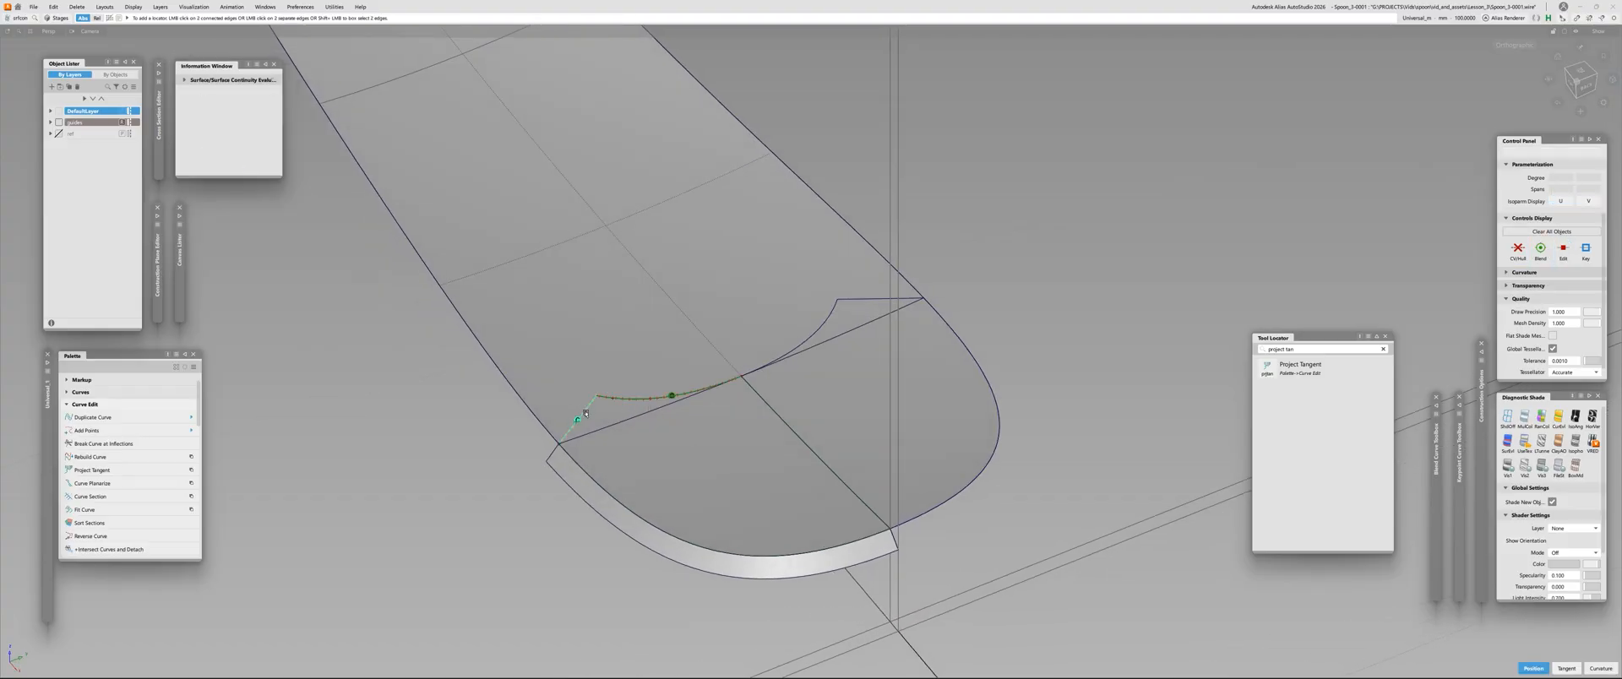
left_click_drag(721, 461, 614, 431, "alt+shift")
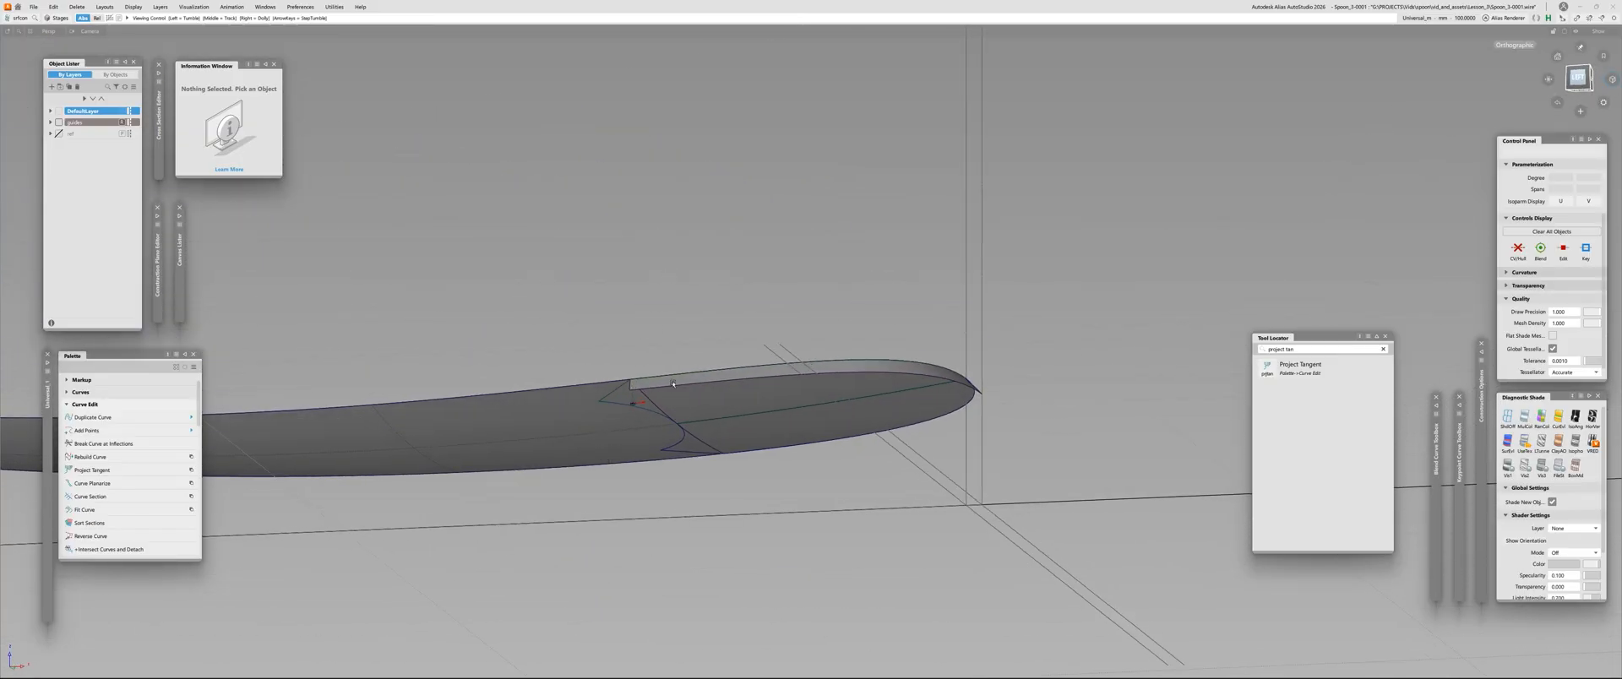
left_click_drag(673, 384, 705, 414, "alt+shift")
right_click_drag(705, 414, 731, 397, "alt+shift")
left_click_drag(732, 398, 749, 428, "alt+shift")
Project the tip surfaces' inner edges onto the handle along Z as curves on surface and trim the handle, keeping the main body
key("p")
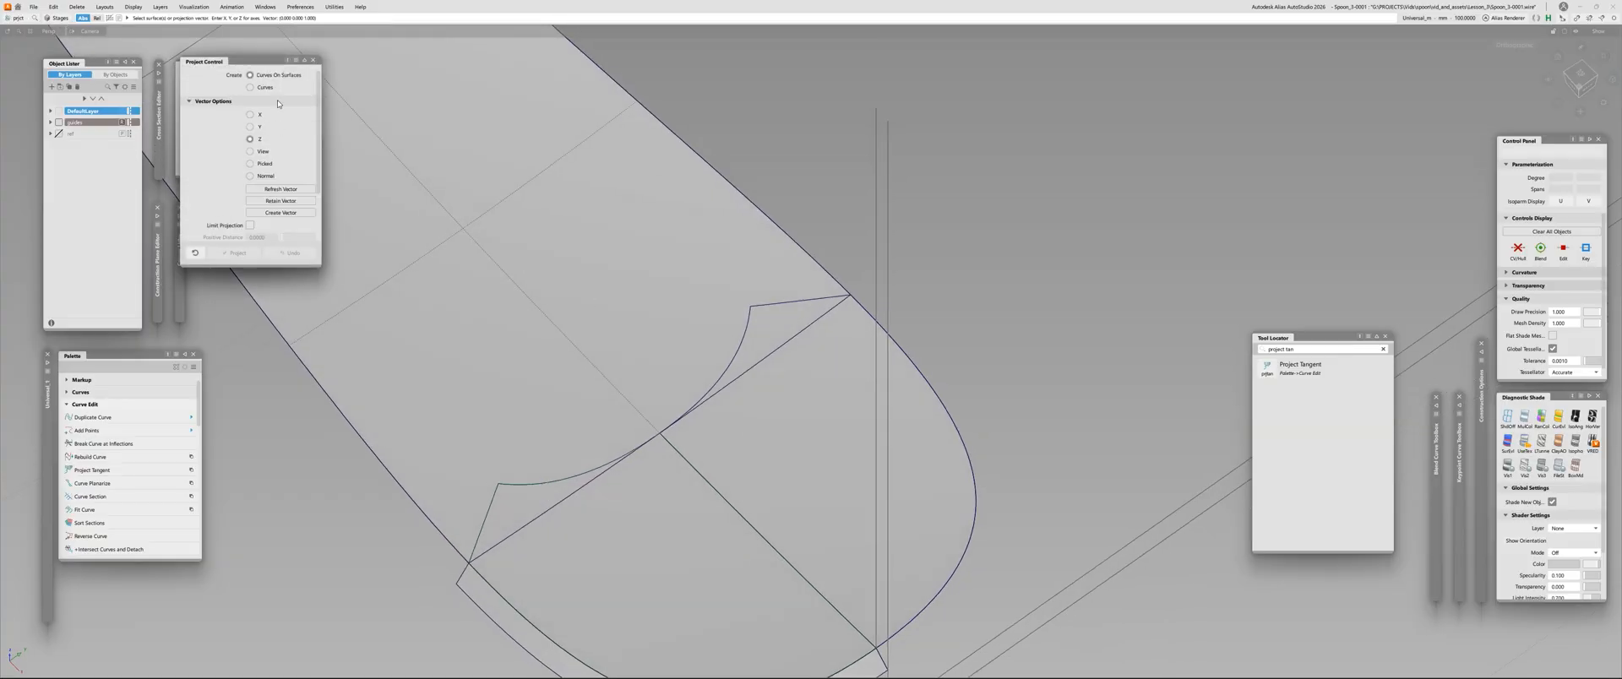
left_click(683, 321)
left_click(728, 342)
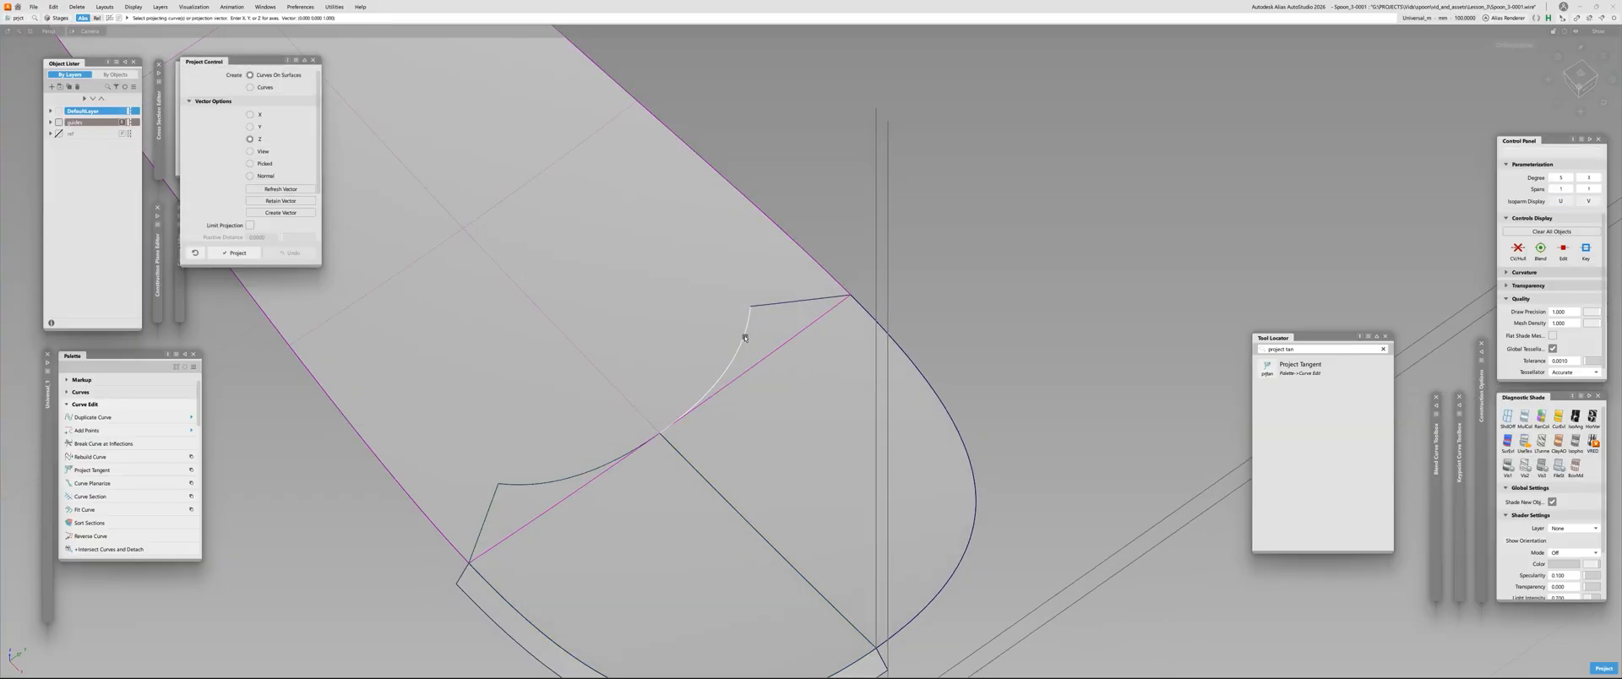
left_click(780, 306)
key("space")
key("t")
left_click(554, 313)
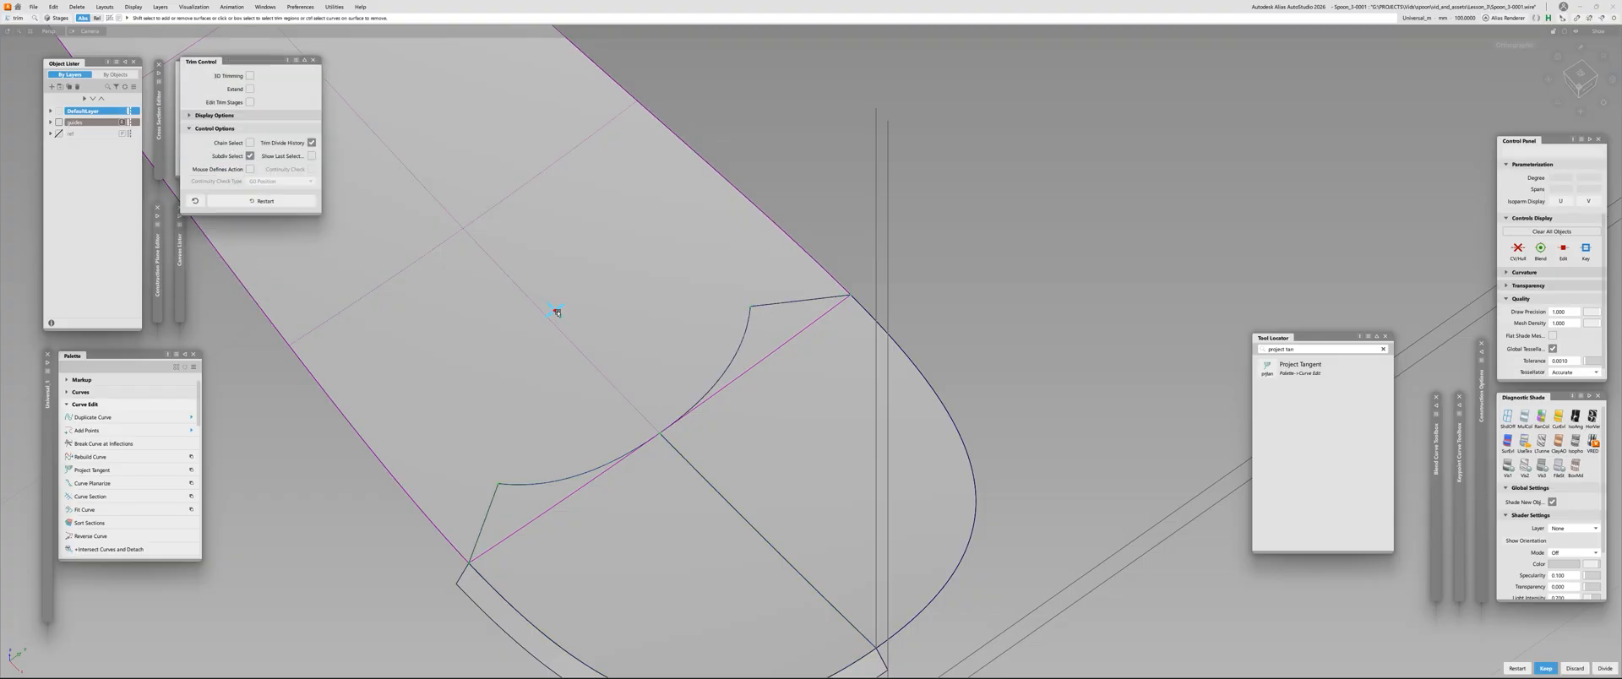
key("space")
Examine the handle's rounded end with zebra-stripe shading and the wireframe hidden, checking the highlight flow across the tip
right_click_drag(618, 412, 564, 463, "alt+shift")
key("alt+m")
mouse_move(564, 463)
left_mouse_down("alt+shift")
mouse_move(578, 405)
mouse_move(596, 507)
left_mouse_up("alt+shift")
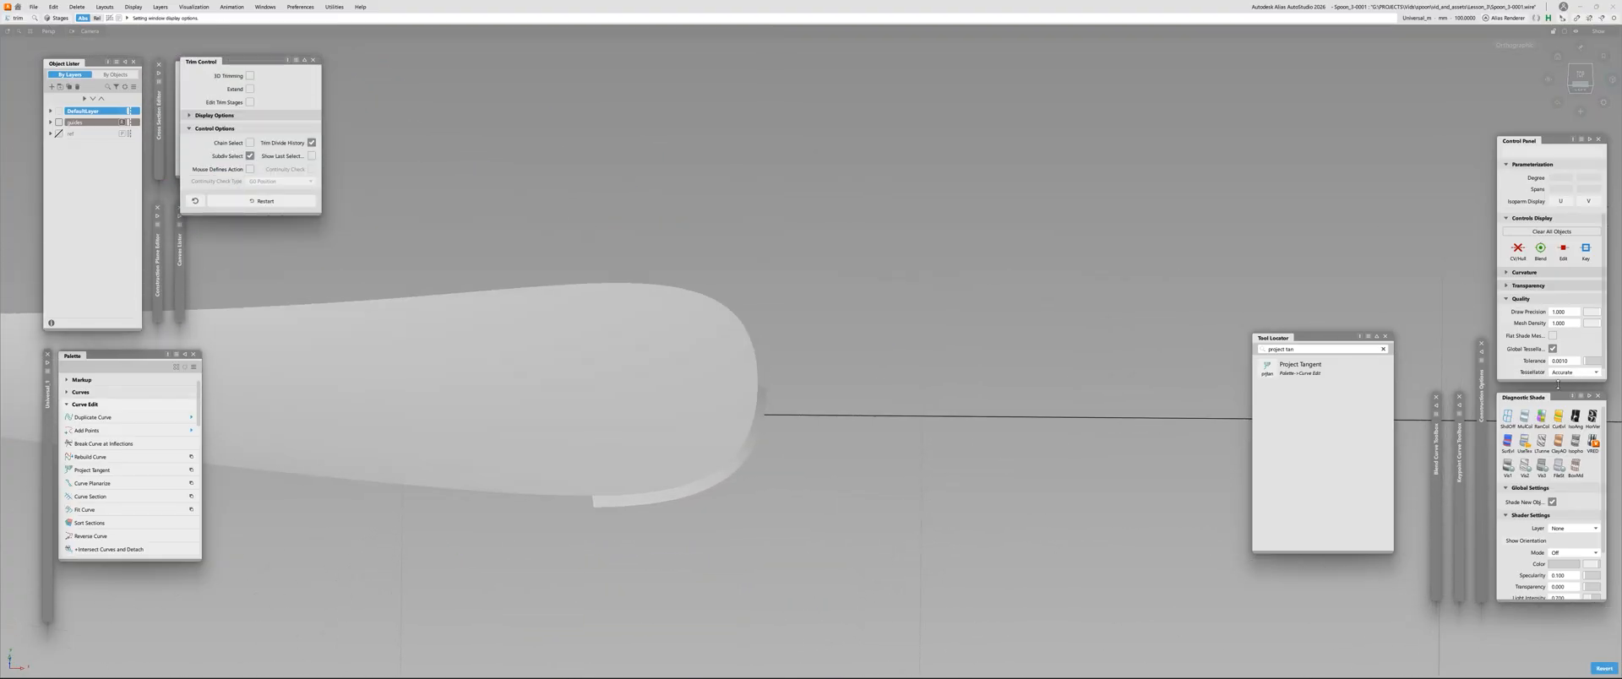
left_click(1592, 417)
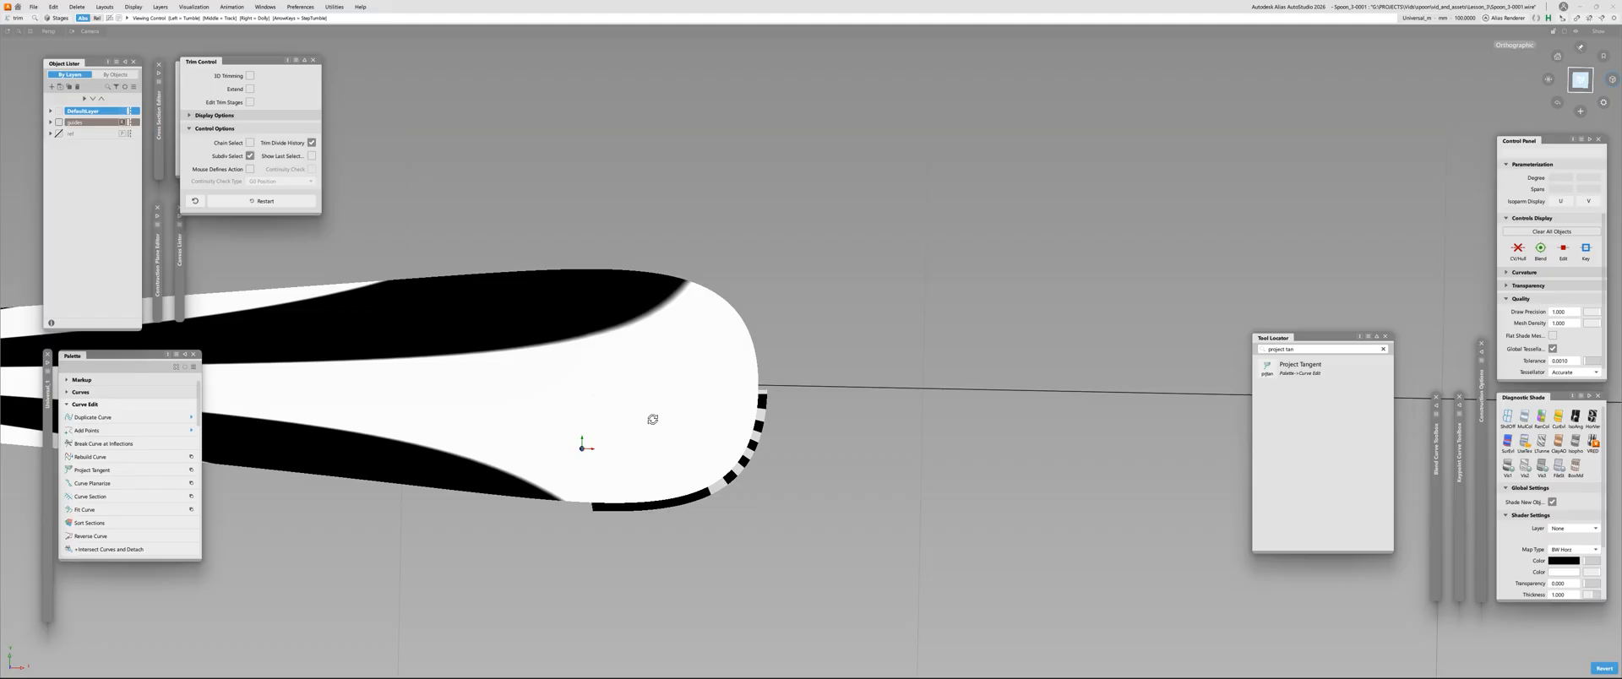
mouse_move(651, 416)
left_mouse_down("alt+shift")
mouse_move(1247, 344)
mouse_move(625, 427)
mouse_move(624, 445)
left_mouse_up("alt+shift")
right_click_drag(851, 338, 872, 267, "alt+shift")
left_click_drag(872, 267, 875, 267, "alt+shift")
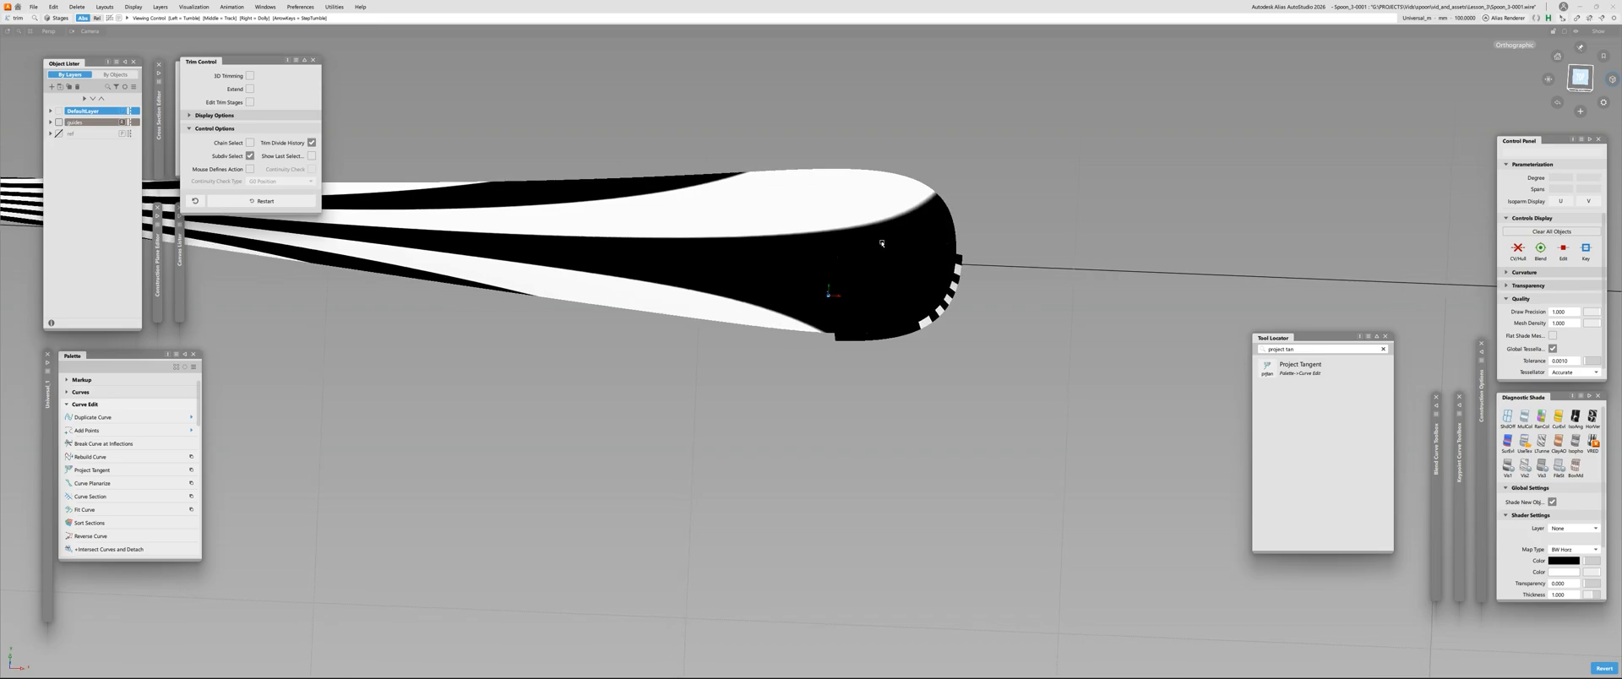
middle_click_drag(876, 266, 728, 315, "alt+shift")
right_click_drag(728, 315, 733, 278, "alt+shift")
mouse_move(733, 278)
left_mouse_down("alt+shift")
mouse_move(742, 260)
mouse_move(751, 271)
left_mouse_up("alt+shift")
scroll(794, 294, "up", 3)
Check the continuity at the tip's centre edge and compare it with the zebra stripes across both halves
key("c")
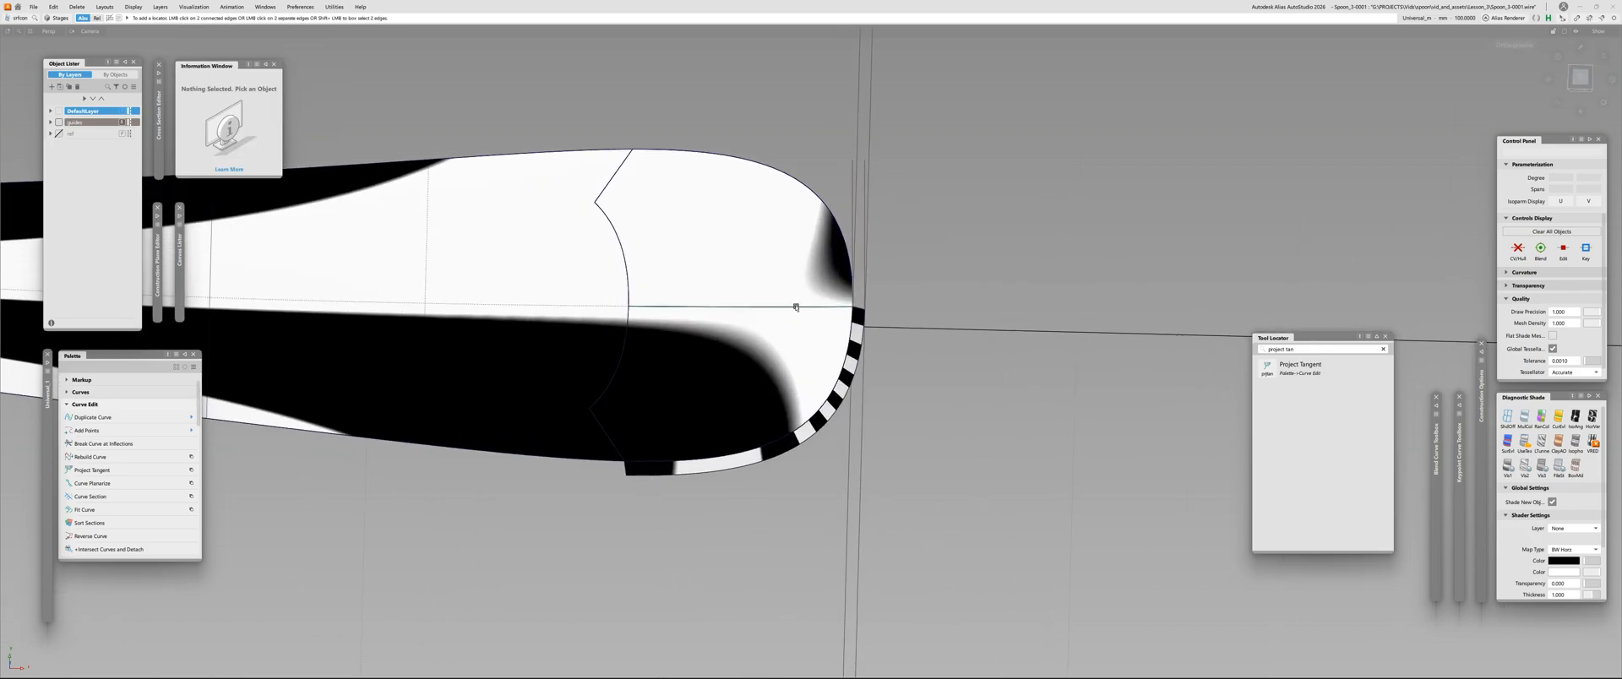
left_click_drag(799, 308, 498, 279, "alt+shift")
left_click_drag(758, 451, 1309, 378, "ctrl+shift")
left_click(755, 428)
left_click(756, 427)
left_click_drag(611, 389, 637, 364, "alt+shift")
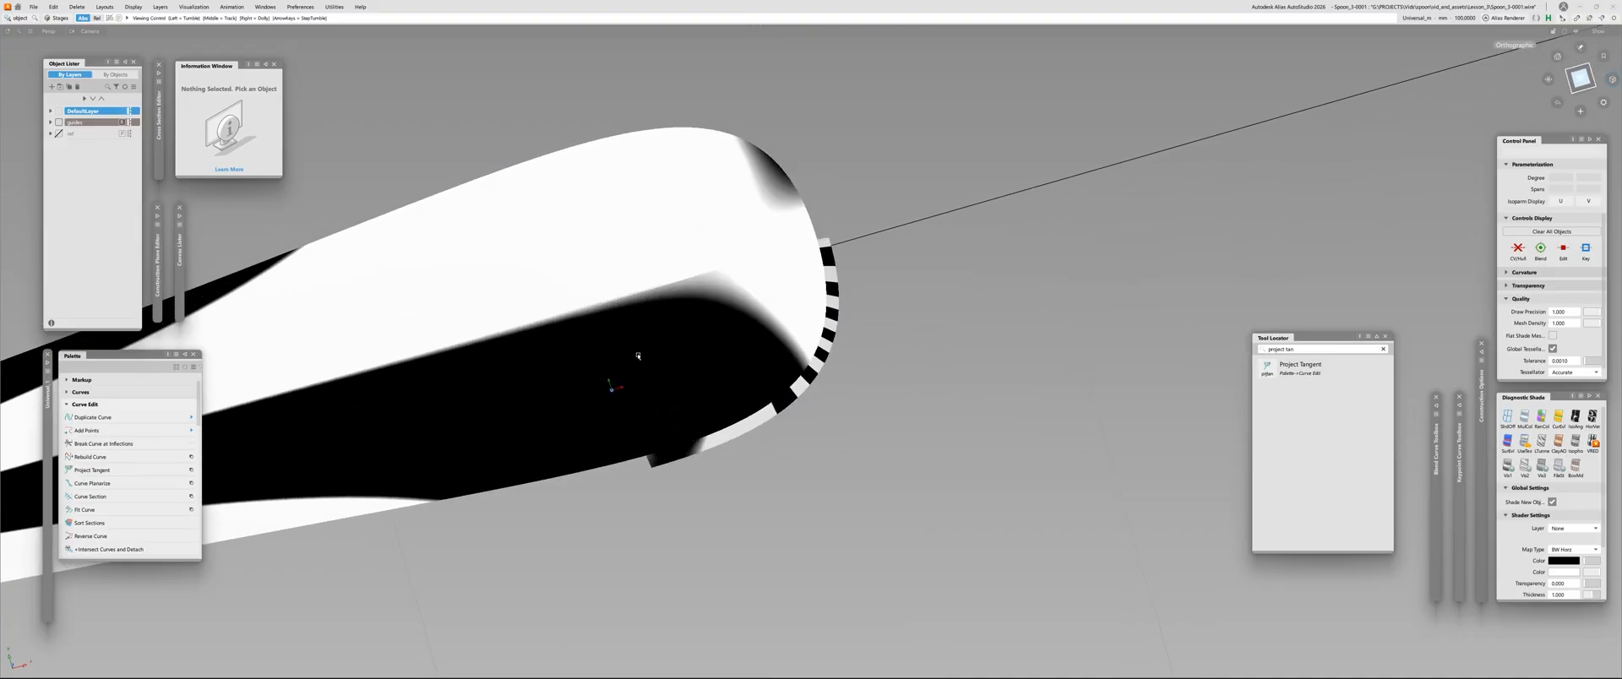
left_click(645, 312)
key("alt+v")
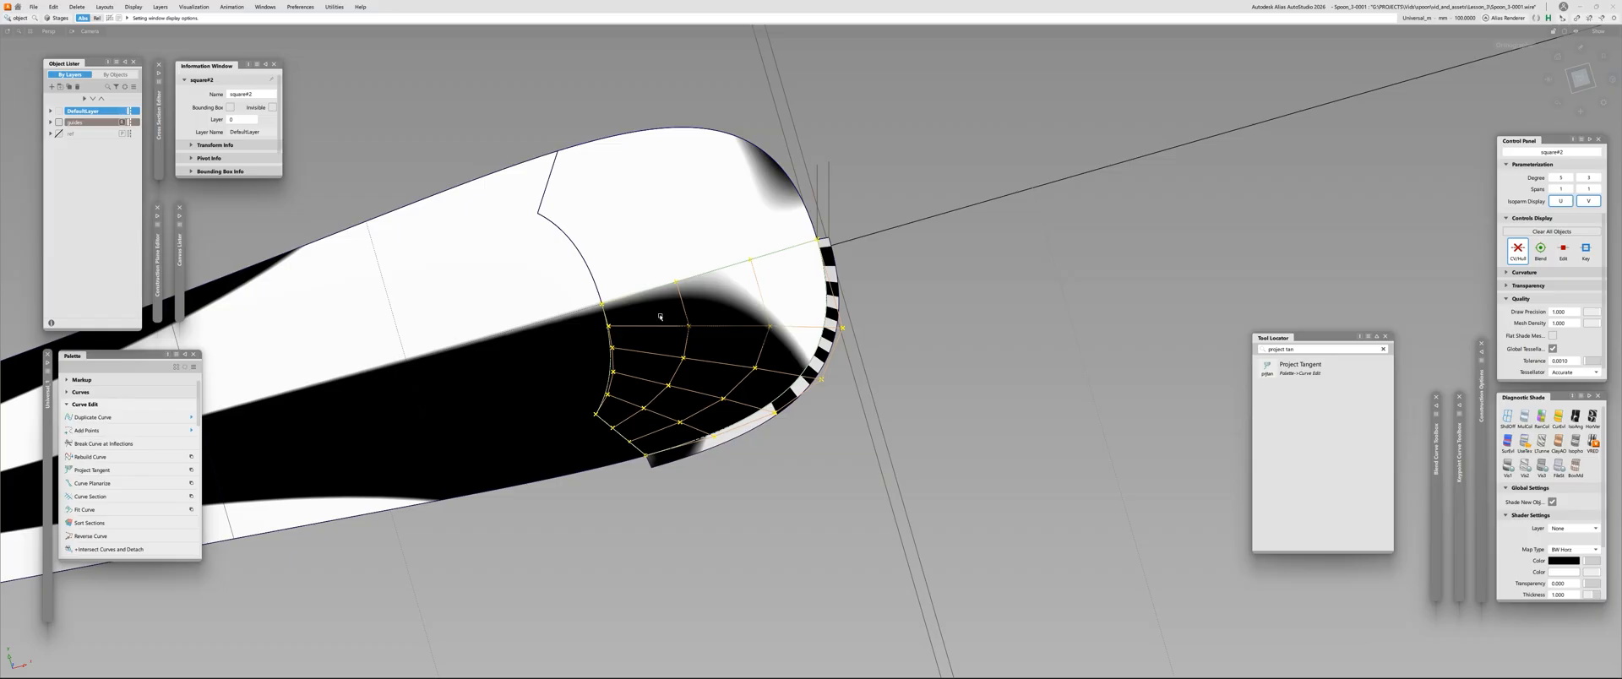
left_click(659, 315)
left_click(634, 261)
left_click(670, 315)
key("alt+c")
left_click_drag(670, 315, 670, 274, "ctrl+shift")
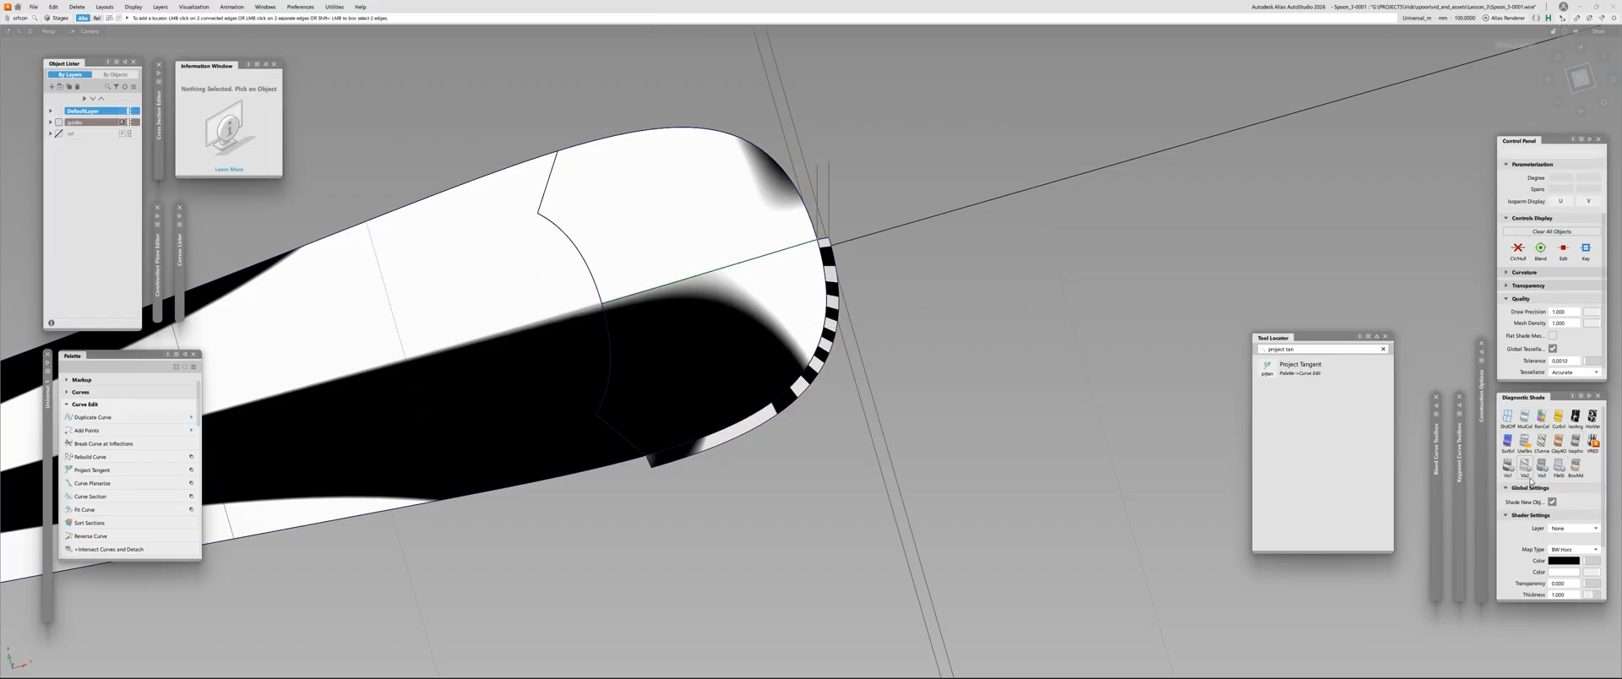
Set the tessellation tolerance to 0.0001 and inspect the zebra stripes on the handle's tip
scroll(1565, 547, "down", 1)
scroll(1577, 358, "down", 1)
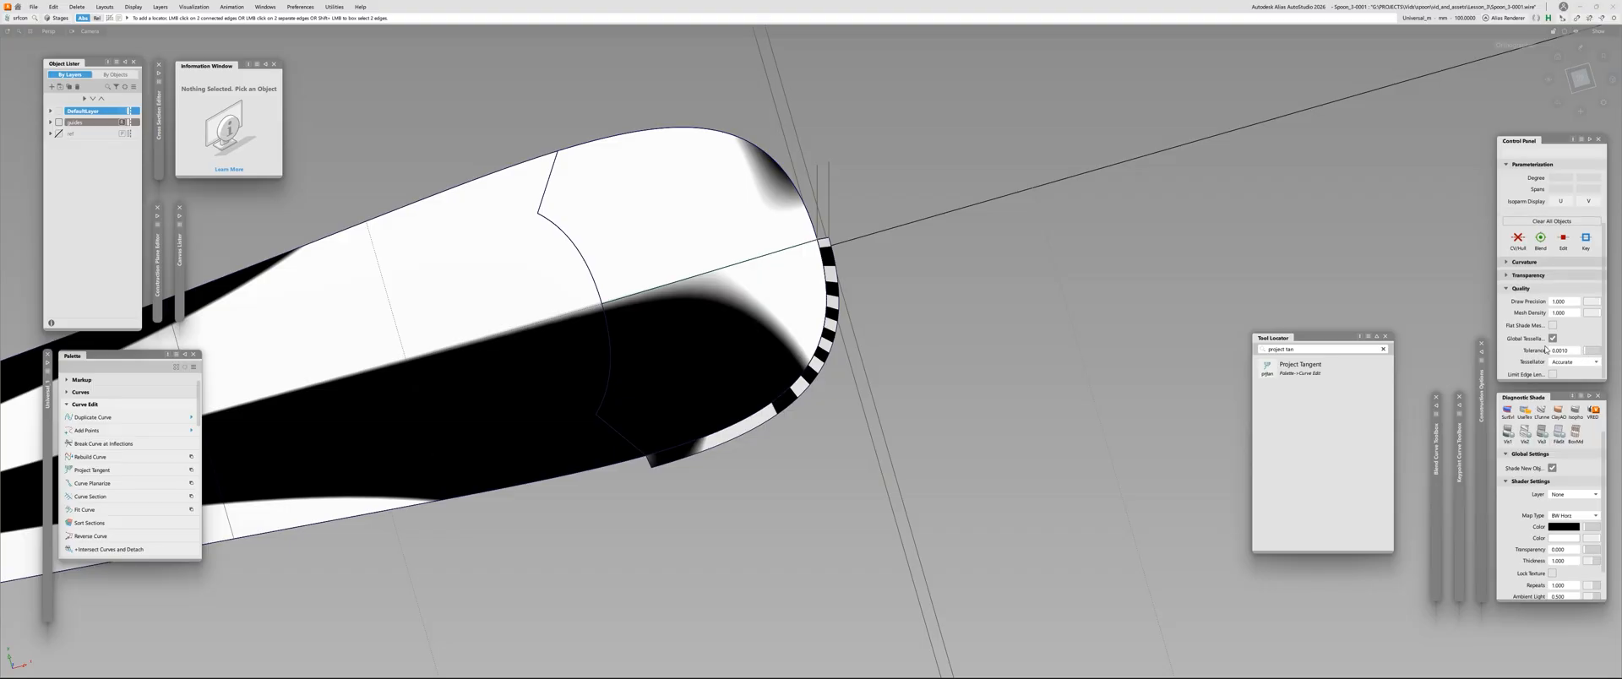
left_click(1573, 352)
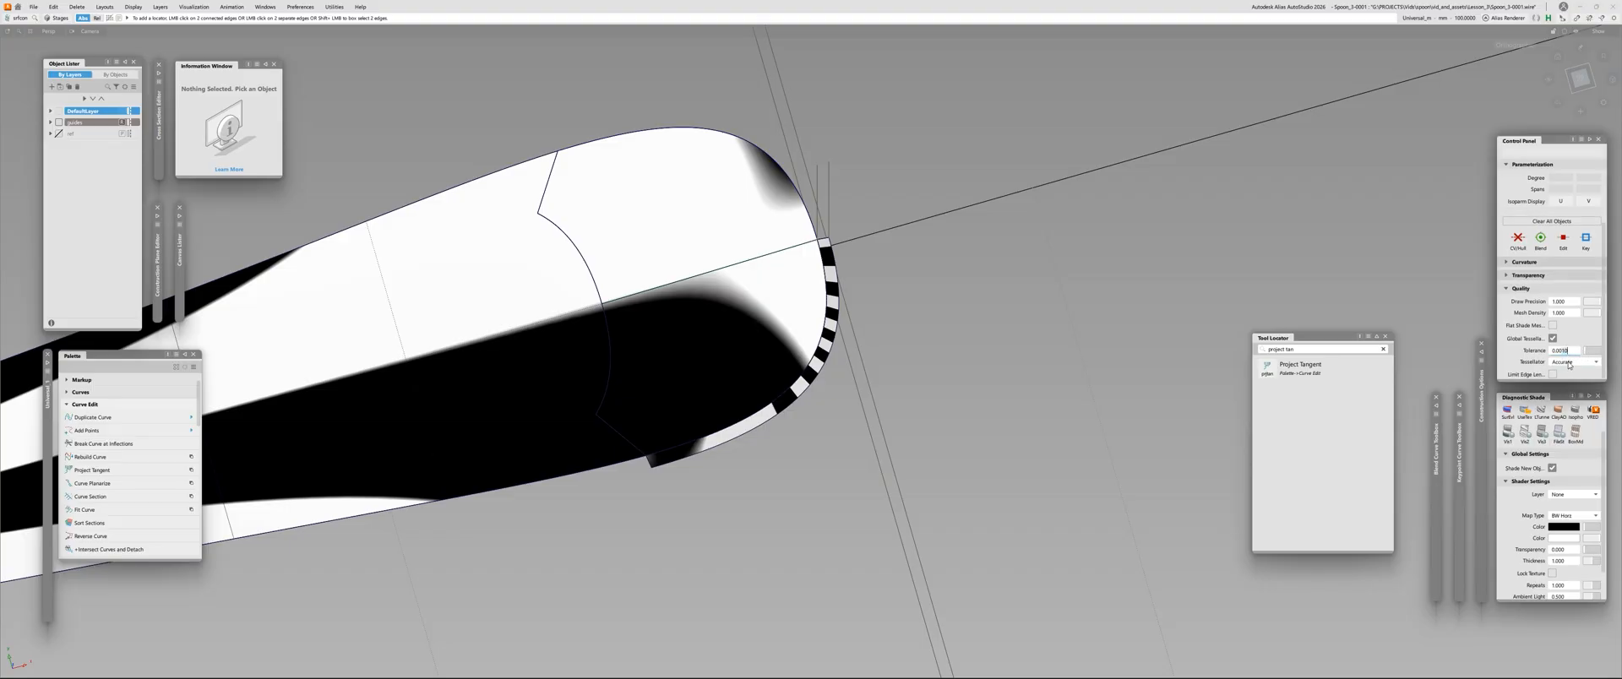
right_click_drag(648, 302, 645, 275, "alt+shift")
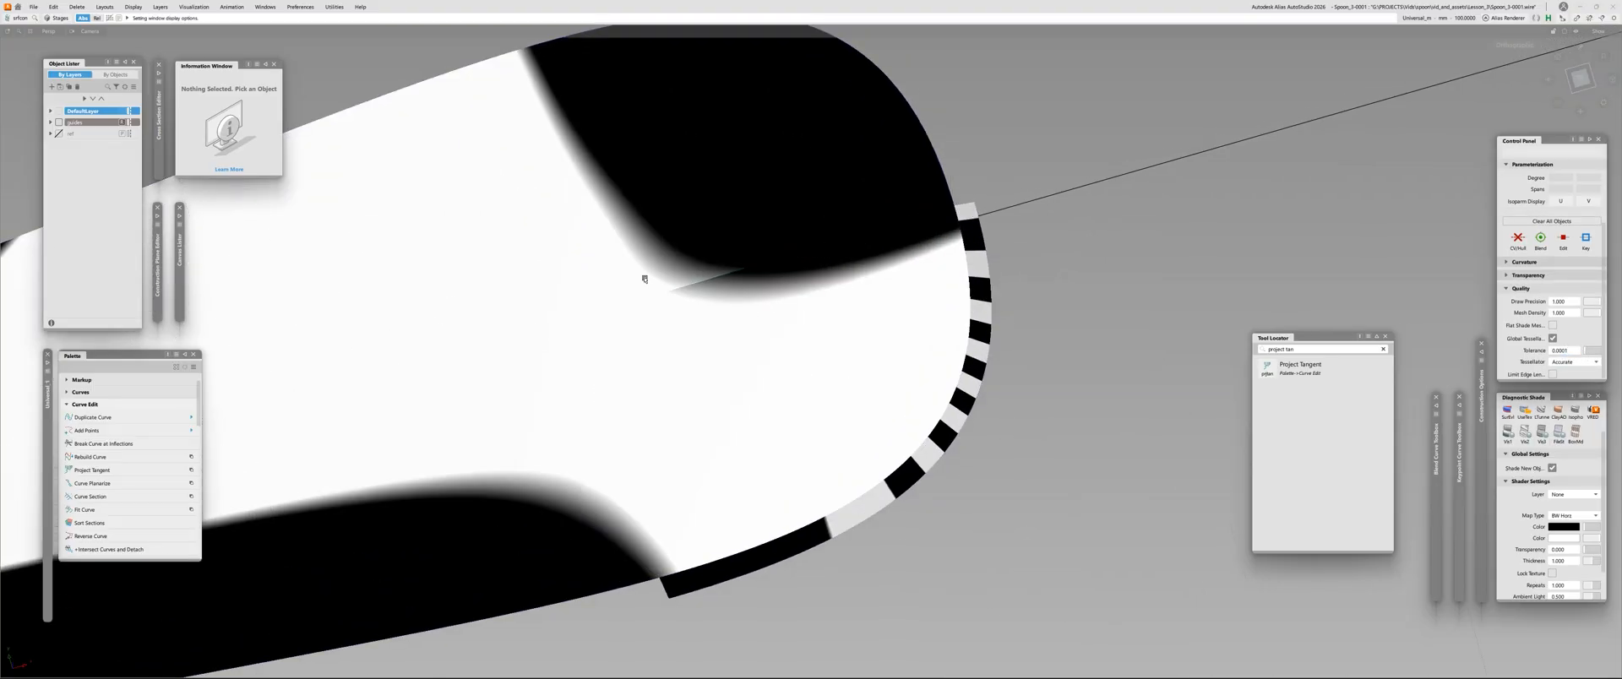
mouse_move(597, 467)
right_mouse_down("alt+shift")
mouse_move(583, 521)
mouse_move(625, 338)
right_mouse_up("alt+shift")
mouse_move(625, 338)
left_mouse_down("alt+shift")
mouse_move(631, 314)
mouse_move(698, 298)
mouse_move(427, 337)
mouse_move(366, 362)
mouse_move(728, 359)
mouse_move(738, 344)
mouse_move(700, 384)
left_mouse_up("alt+shift")
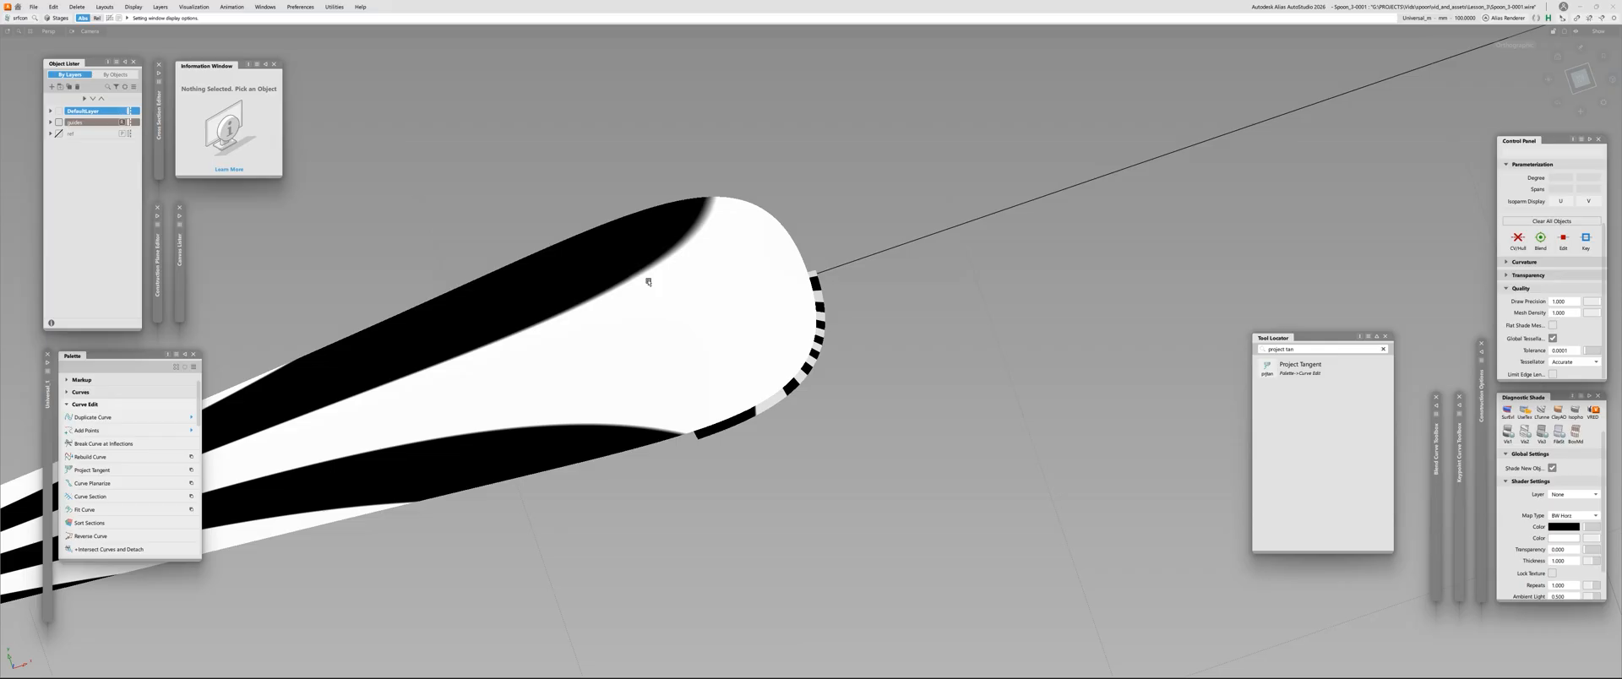
left_click_drag(651, 314, 643, 318, "alt+shift")
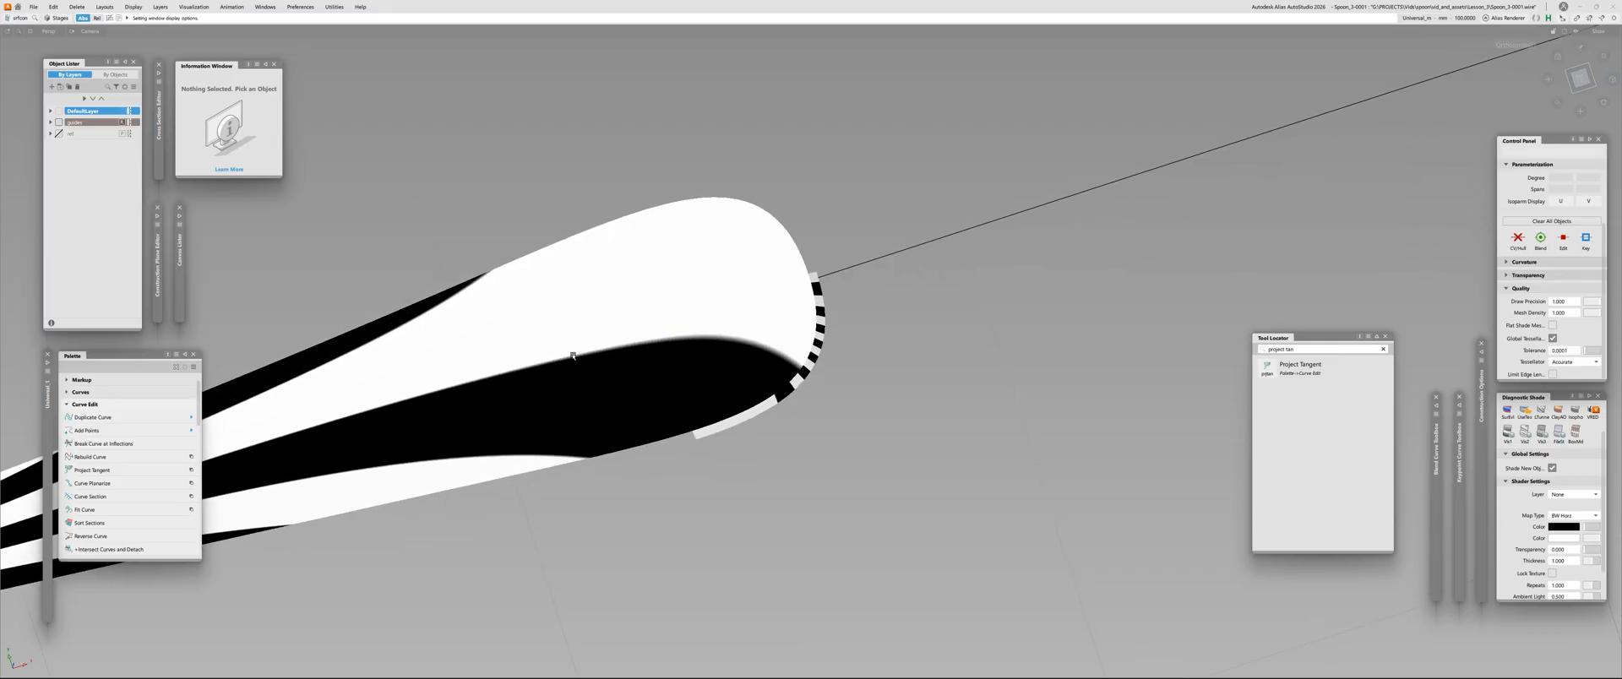
left_click_drag(572, 356, 1342, 327, "alt+shift")
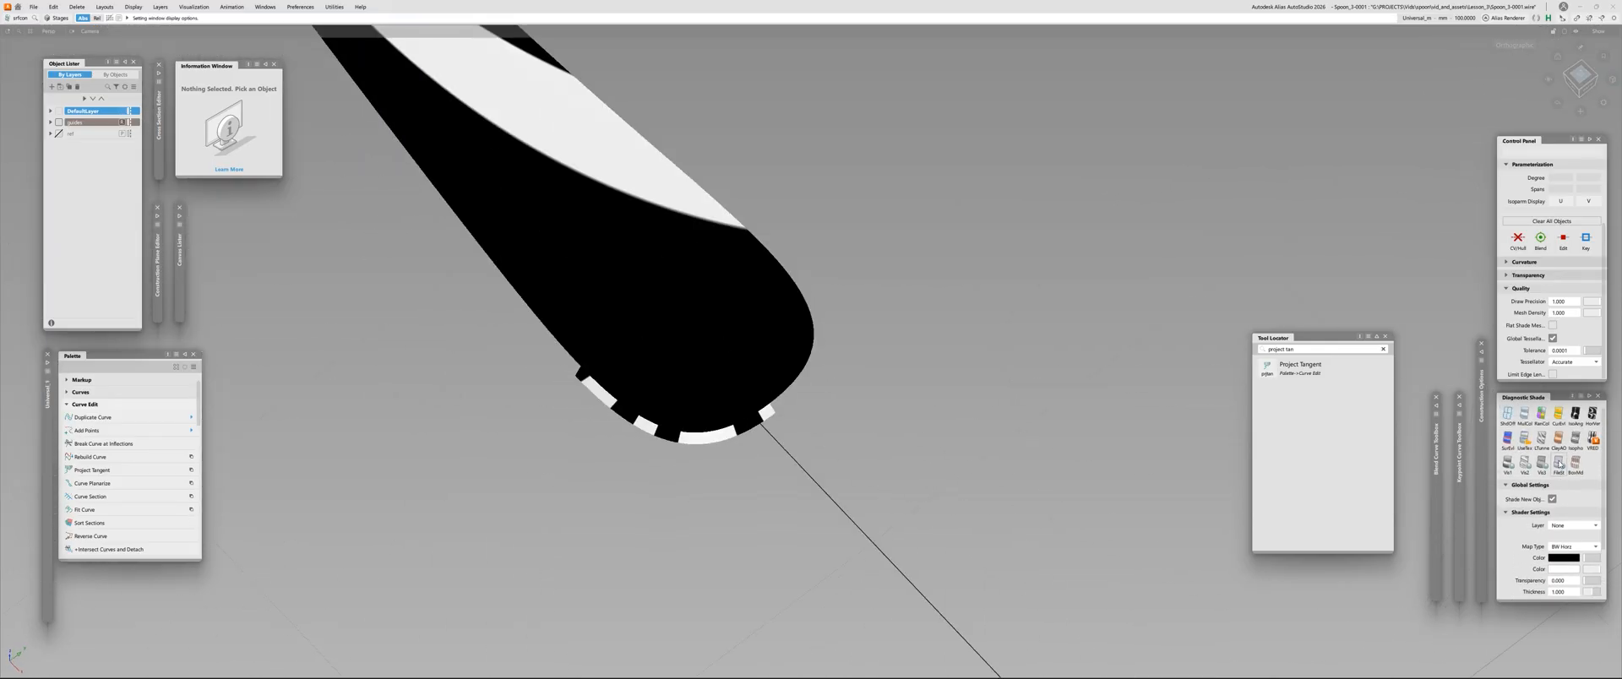
Return to plain colour shading, isolate the two tip surfaces and delete the mirrored half
left_click(1523, 417)
left_click(670, 319)
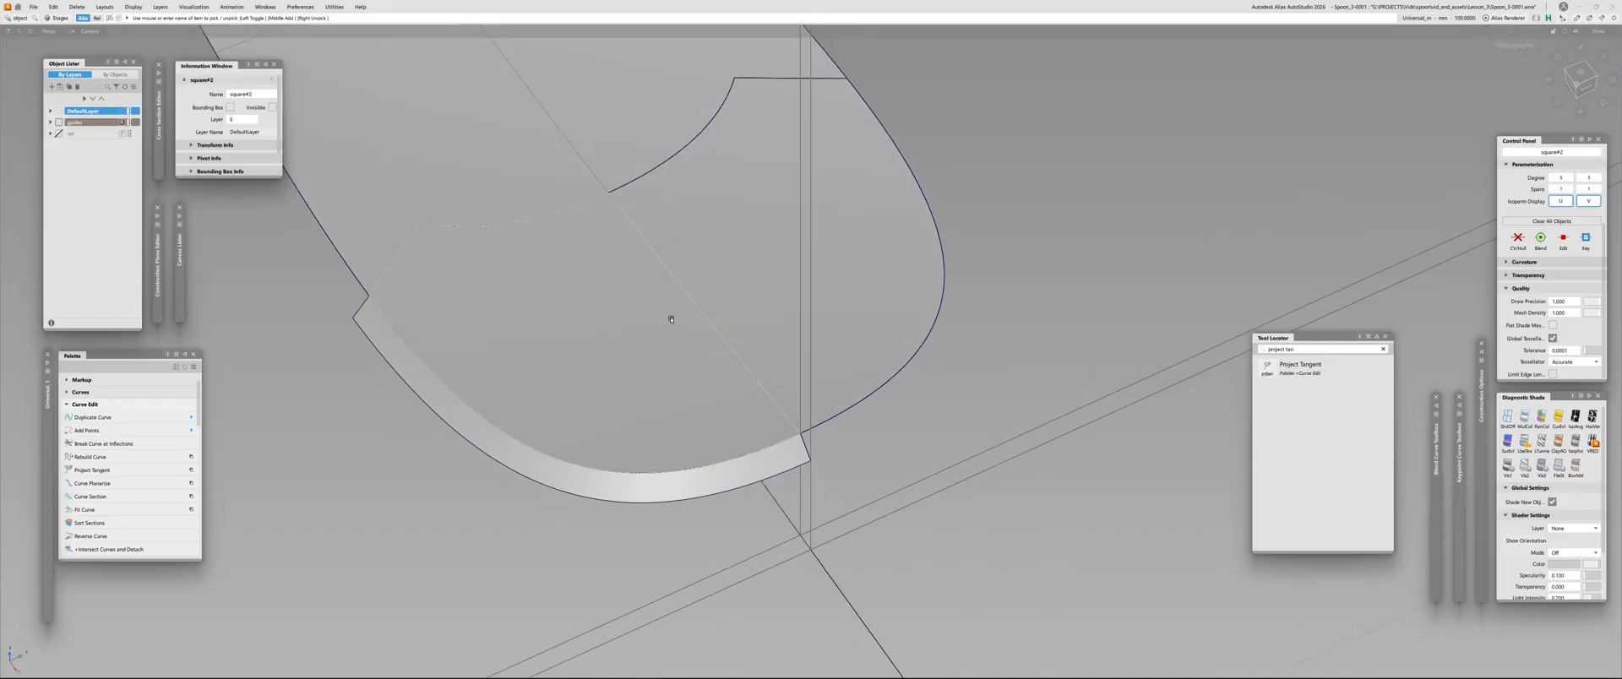
left_click(749, 257)
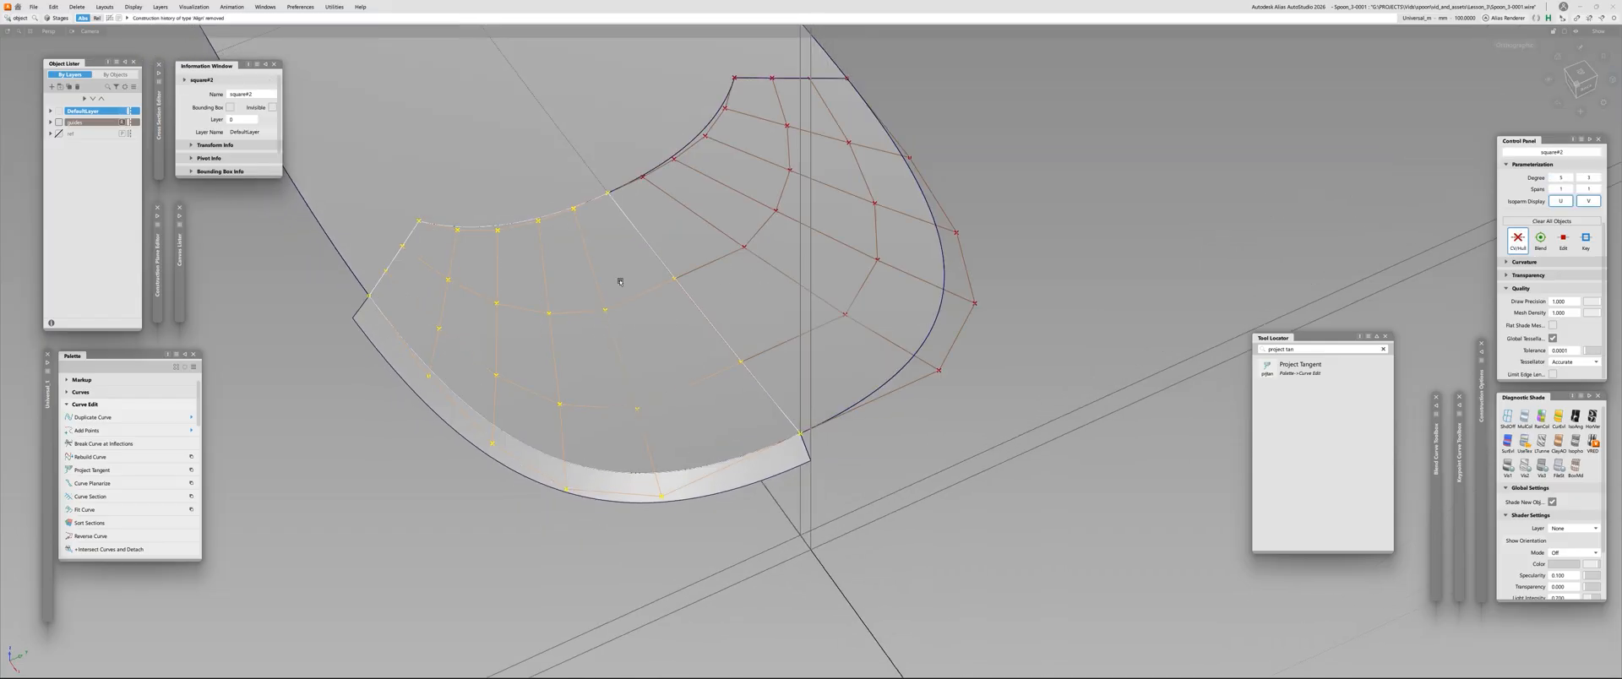
key("alt+h")
key("c")
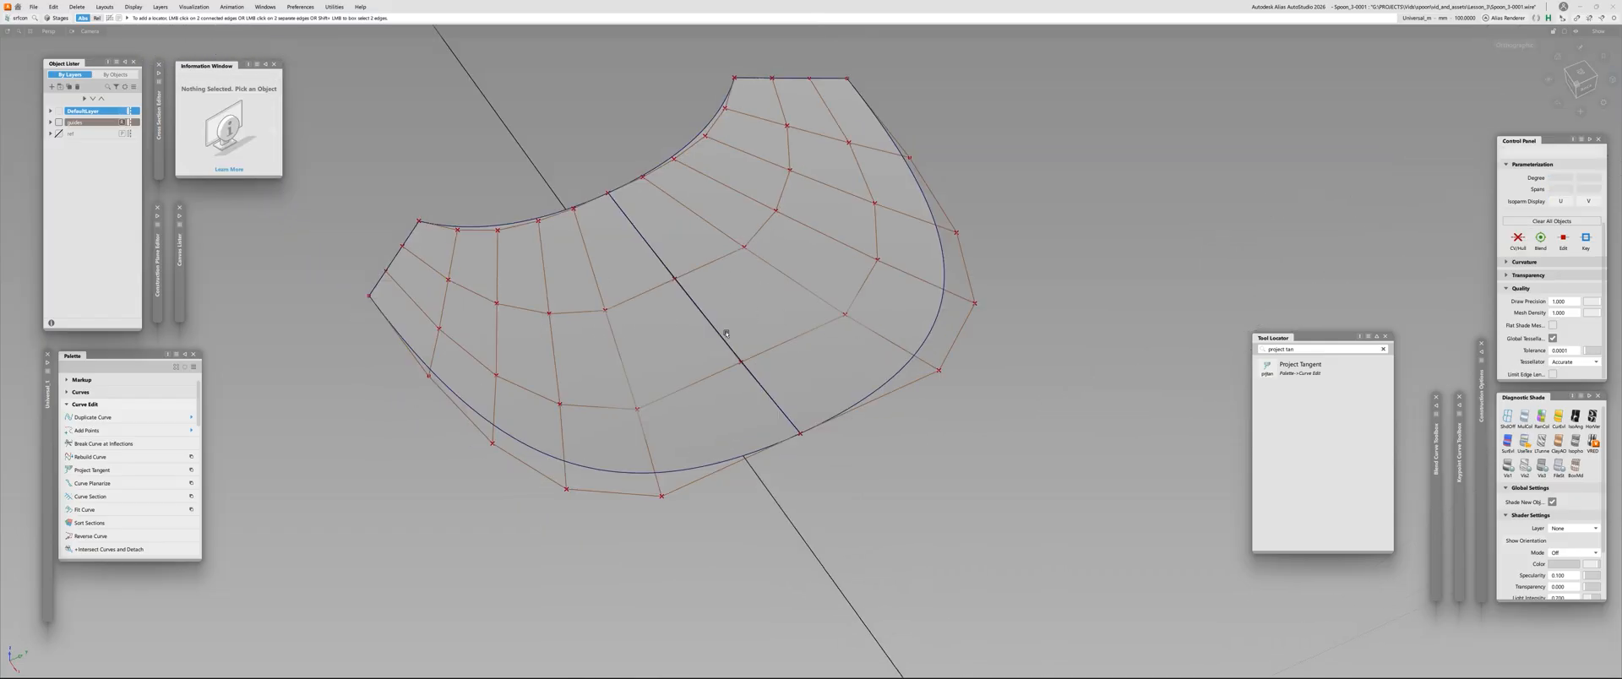
left_click(790, 294)
key("Delete")
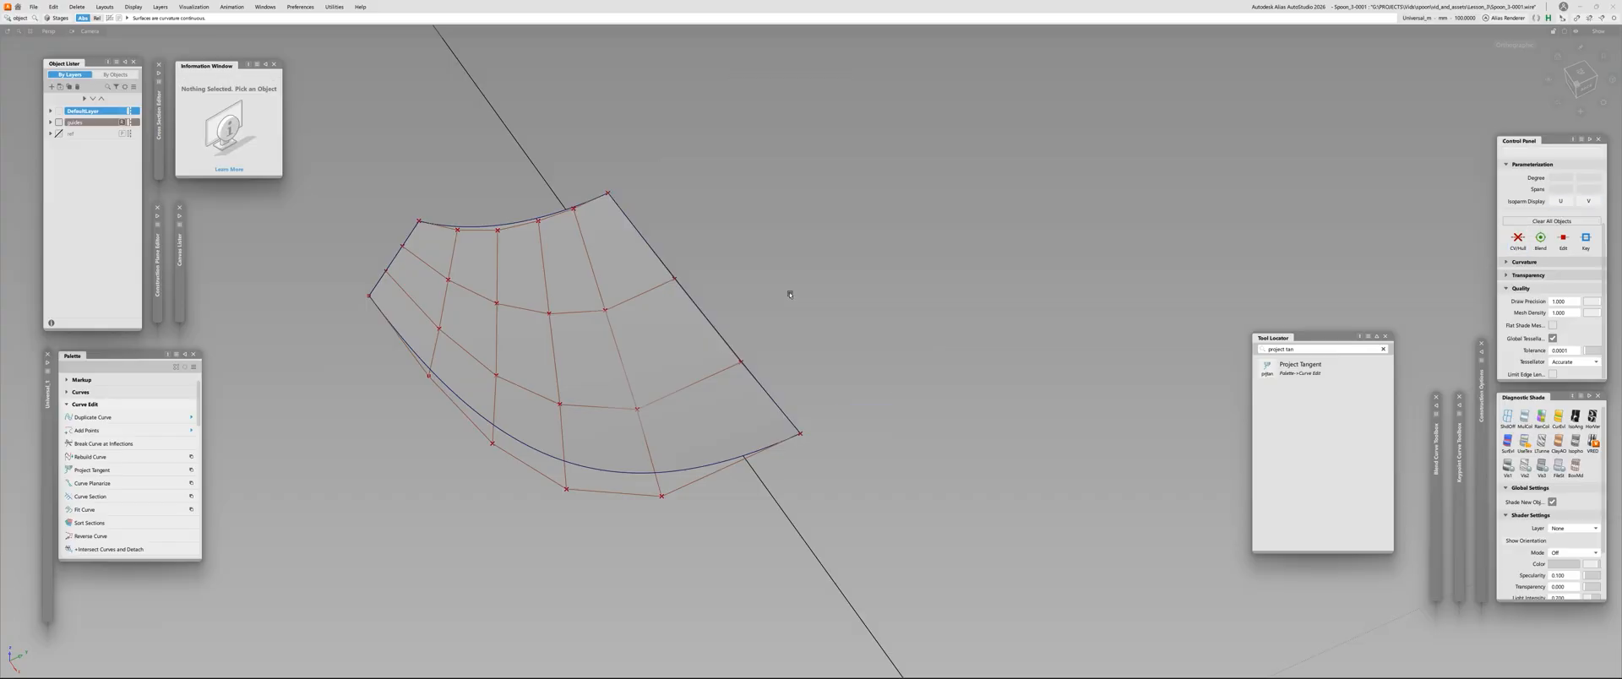
Mirror-duplicate the remaining tip surface across the centre plane again
key("ctrl+a")
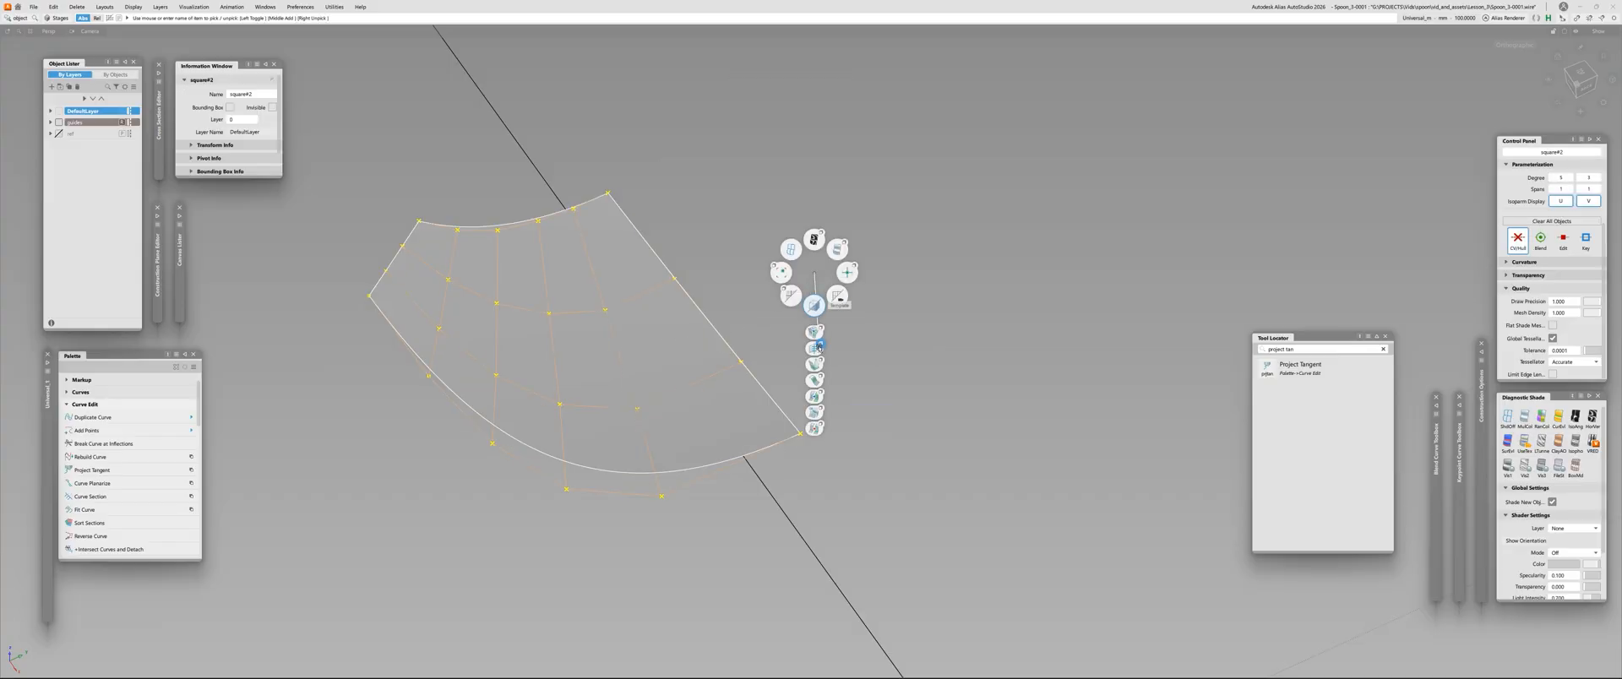
left_click(663, 305)
left_click_drag(653, 362, 704, 309, "ctrl+shift")
left_click_drag(530, 320, 667, 346, "alt+shift")
left_click_drag(845, 268, 849, 215, "ctrl+shift")
mouse_move(848, 216)
left_mouse_down()
mouse_move(677, 282)
mouse_move(949, 282)
mouse_move(919, 311)
mouse_move(348, 280)
mouse_move(507, 285)
left_mouse_up()
Inspect the re-mirrored tip with zebra stripes, restore the colour shading and check the continuity between its surfaces
left_click(1592, 416)
left_click(1524, 416)
key("alt+t")
left_click_drag(649, 440, 726, 254, "alt+shift")
left_click(727, 160)
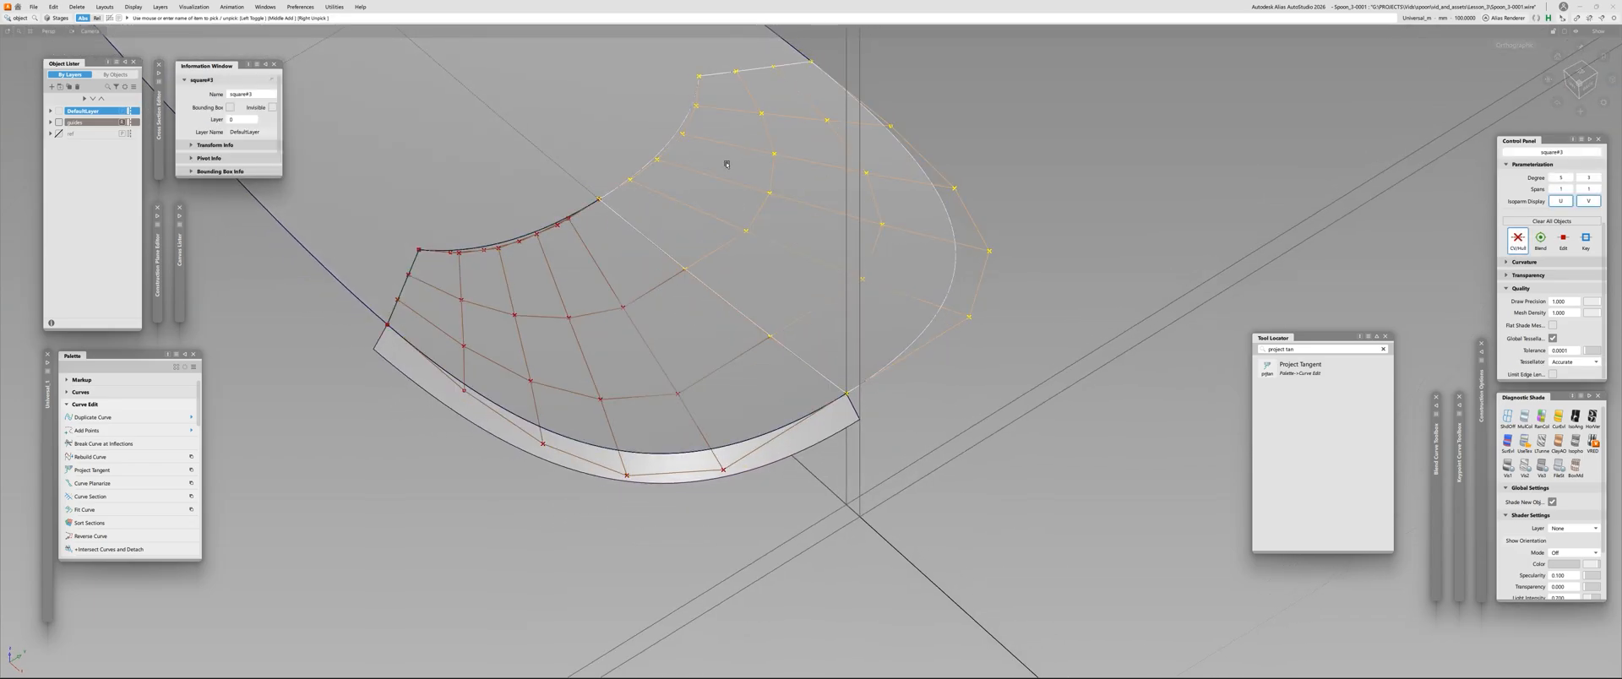
key("alt+c")
left_click(680, 131)
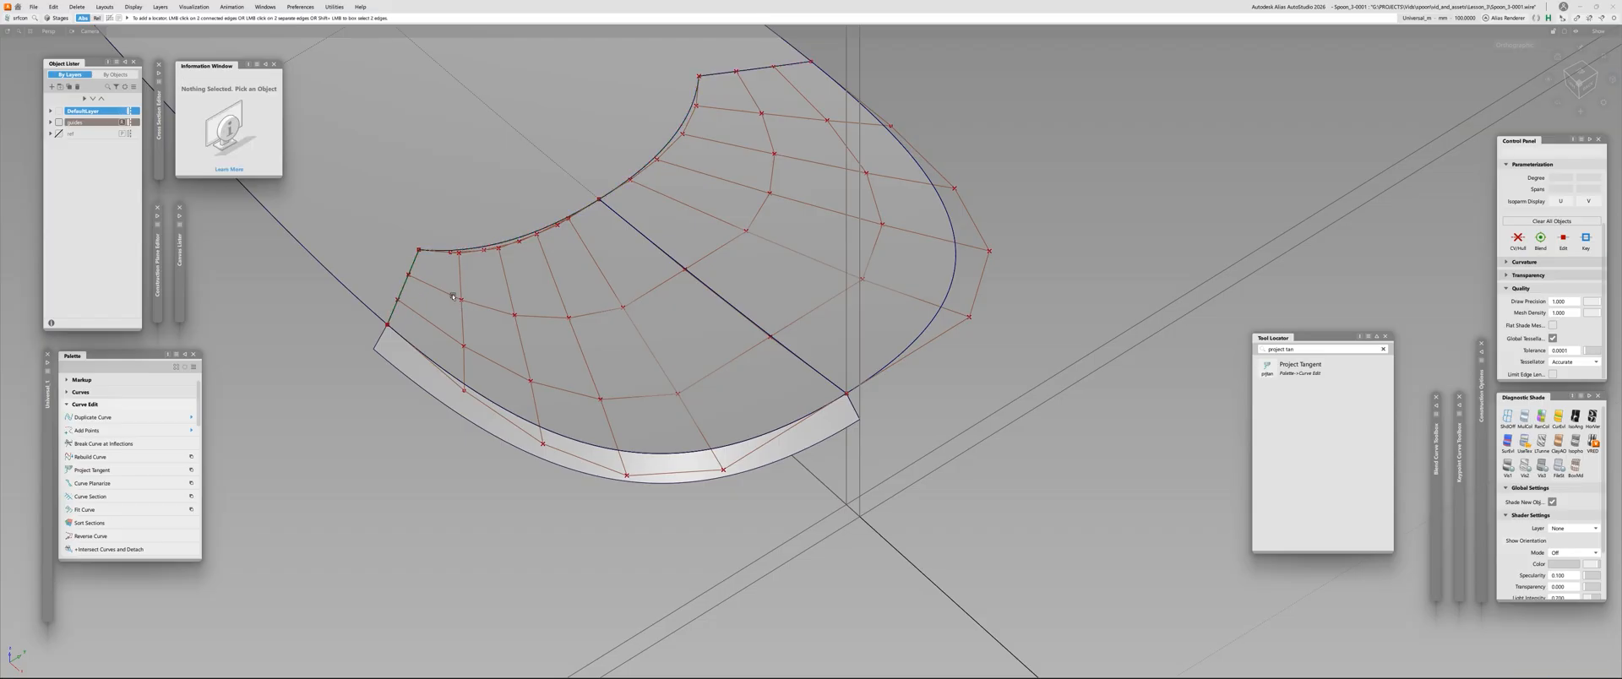
Clear away the leftover projected curves along the tip surface's inner boundary
left_click_drag(382, 233, 667, 75)
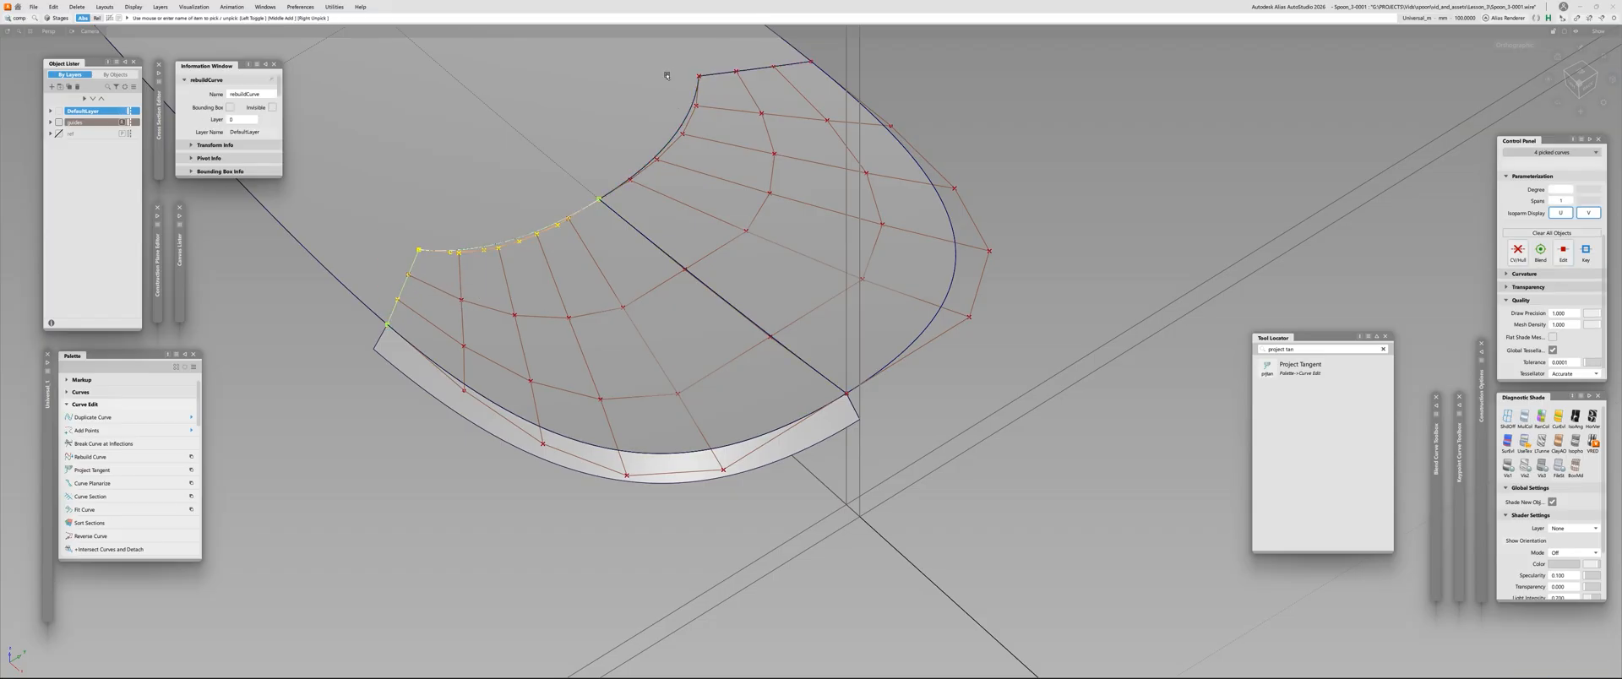
left_click(720, 139)
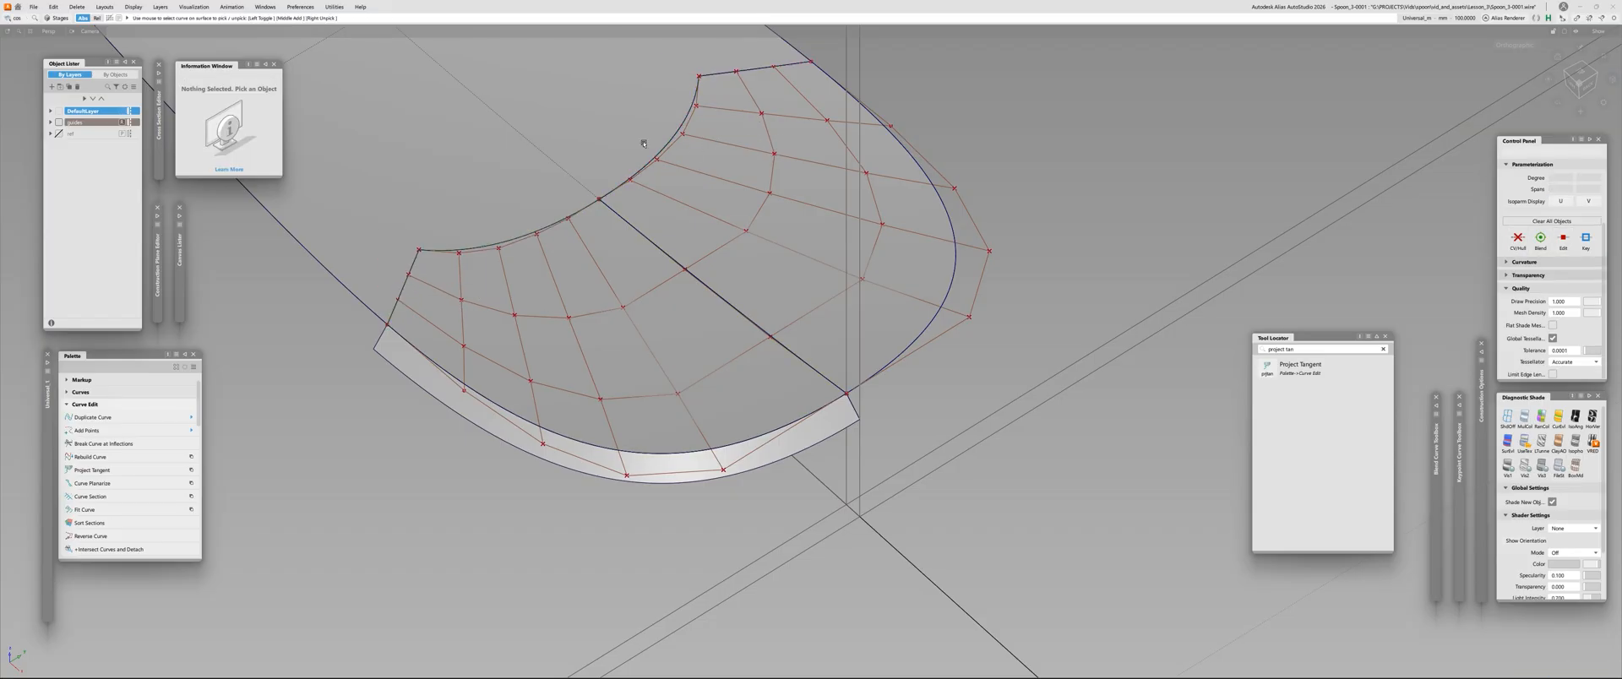
Hide the model's lines and apply black-and-white zebra shading to the spoon handle's rounded tip
right_click_drag(643, 143, 668, 215, "alt+shift")
left_click(676, 253)
left_click_drag(659, 202, 719, 299, "alt+shift")
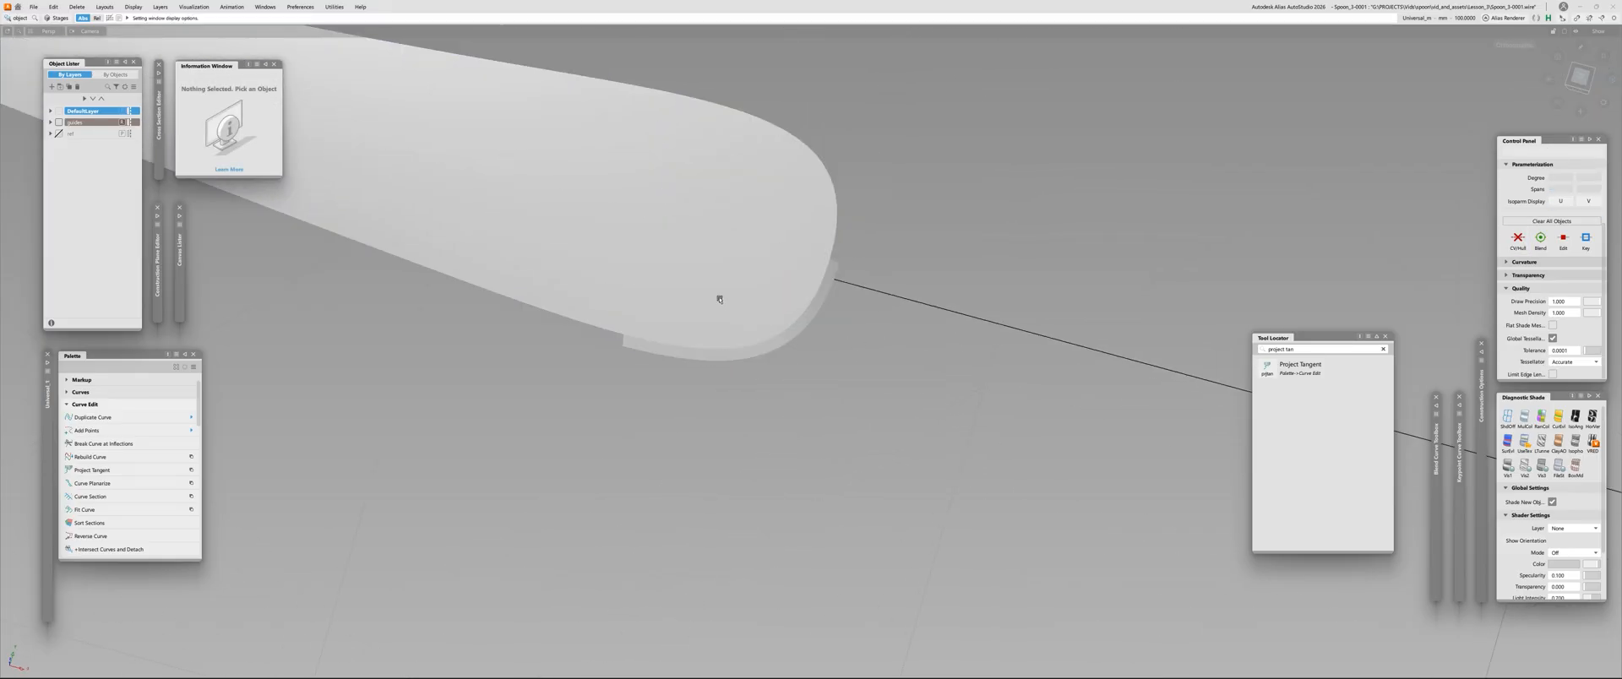
left_click(741, 244)
key("Delete")
left_click(728, 301)
key("Delete")
right_click_drag(724, 296, 677, 406, "alt+shift")
mouse_move(677, 405)
left_mouse_down("alt+shift")
mouse_move(844, 376)
mouse_move(867, 388)
mouse_move(870, 370)
left_mouse_up("alt+shift")
left_click(1592, 417)
right_click_drag(691, 241, 732, 264, "alt+shift")
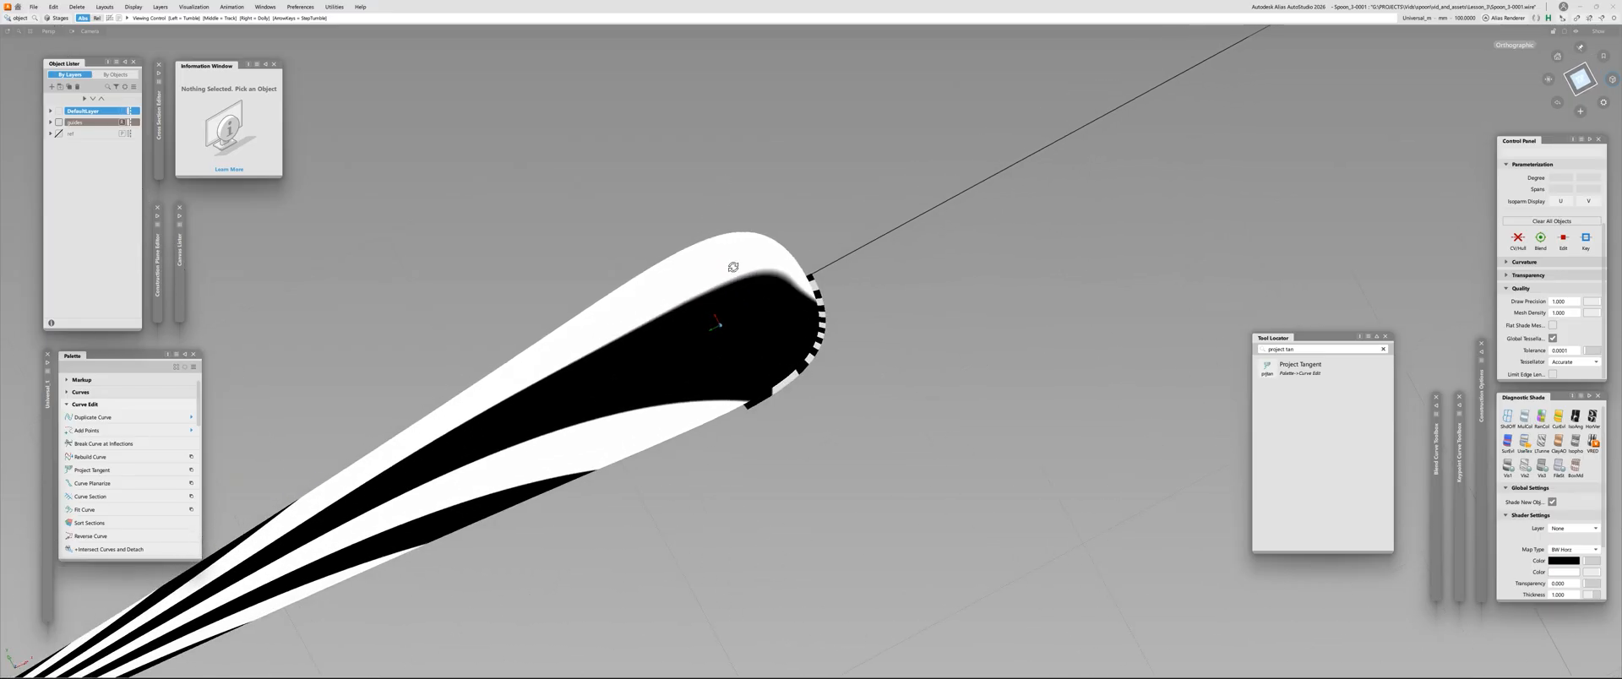
Examine how the zebra stripes flow across the joint between the handle and the tip surfaces, with the model lines shown
mouse_move(732, 264)
left_mouse_down("alt+shift")
mouse_move(785, 282)
mouse_move(731, 352)
left_mouse_up("alt+shift")
scroll(786, 282, "up", 2, "alt+shift")
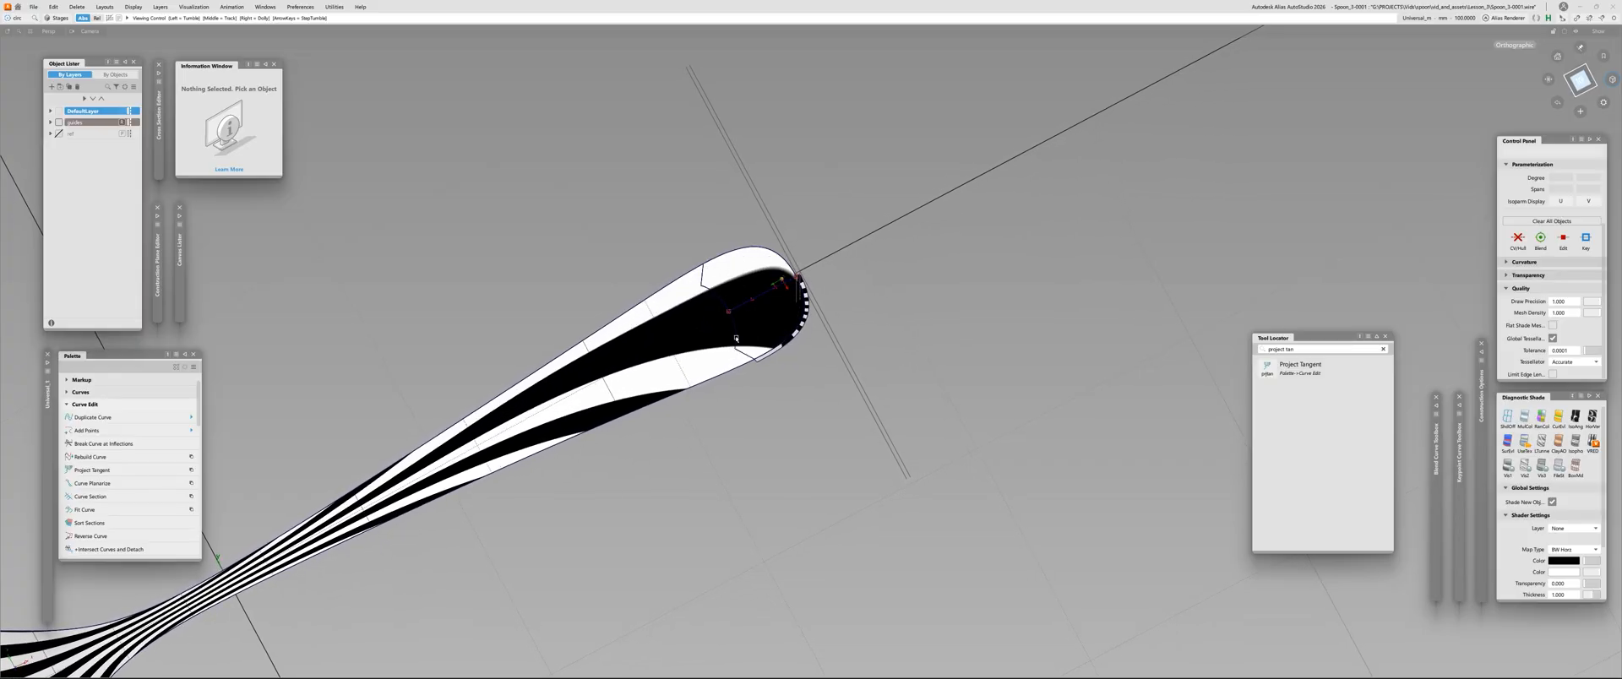
mouse_move(760, 276)
left_mouse_down("alt+shift")
mouse_move(759, 296)
mouse_move(779, 273)
left_mouse_up("alt+shift")
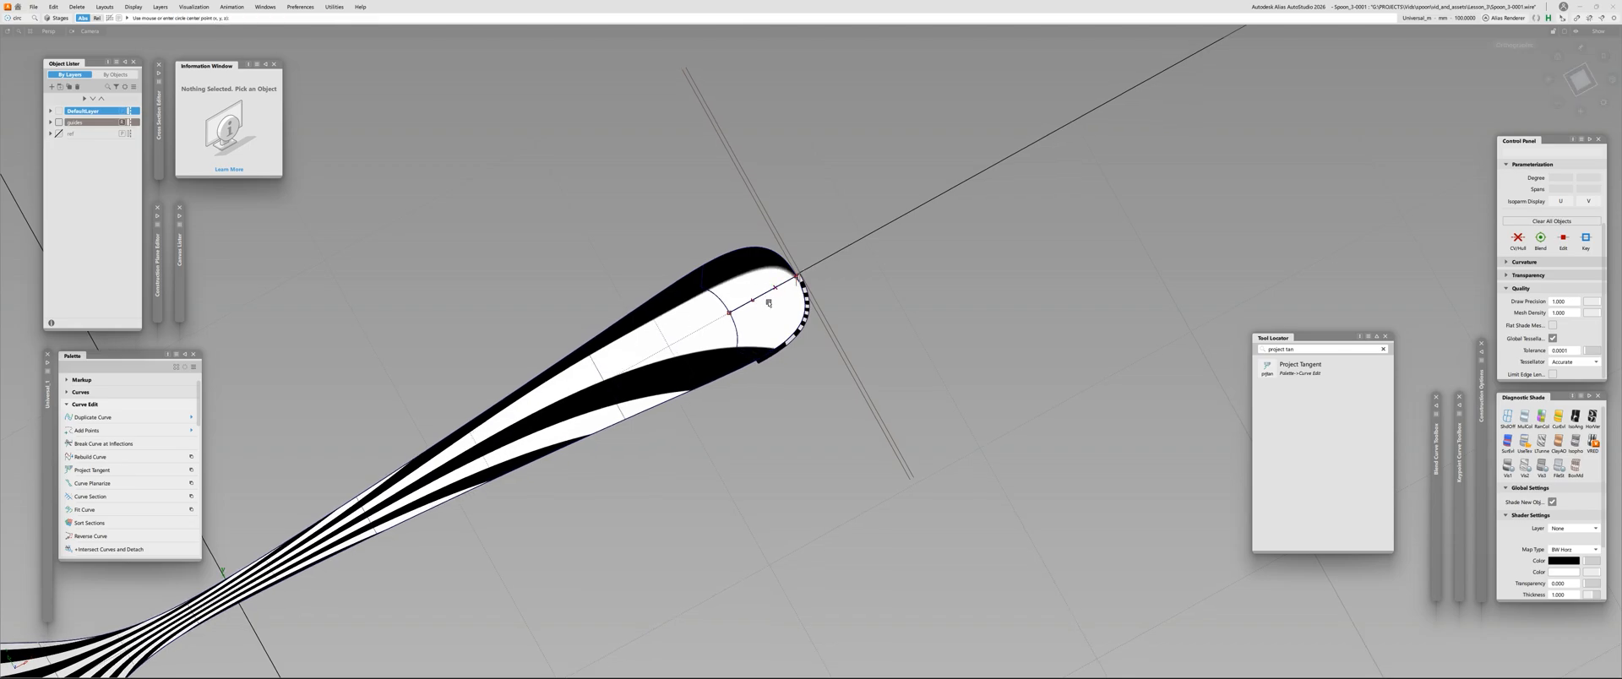
right_click_drag(769, 302, 800, 282, "alt+shift")
left_click_drag(799, 282, 801, 344, "ctrl+shift")
left_click(785, 275)
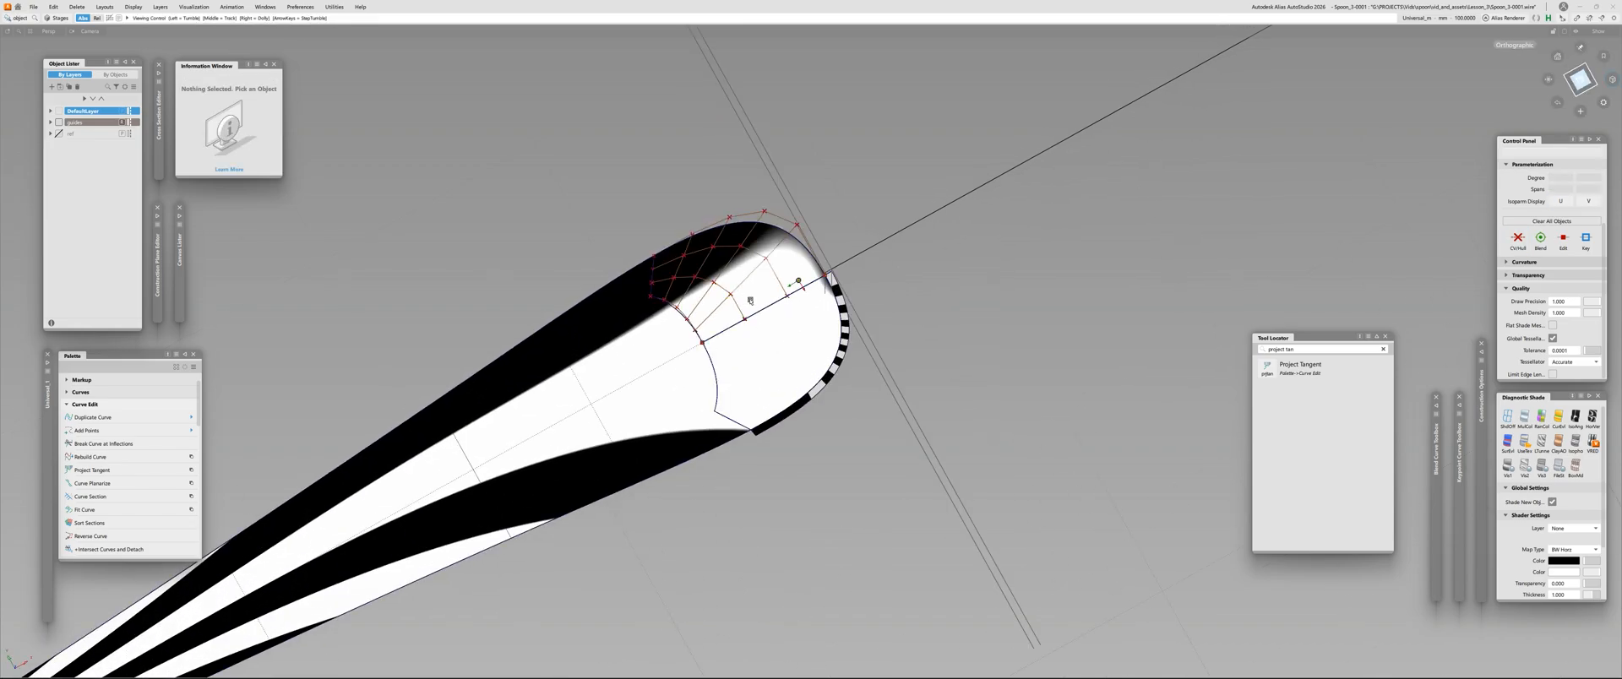
mouse_move(750, 300)
left_mouse_down("alt+shift")
mouse_move(763, 273)
mouse_move(500, 2)
mouse_move(507, 40)
left_mouse_up("alt+shift")
Remove the zebra stripes, hide the model lines and check the tip's highlights with the Showroom reflection shader
left_click(1525, 424)
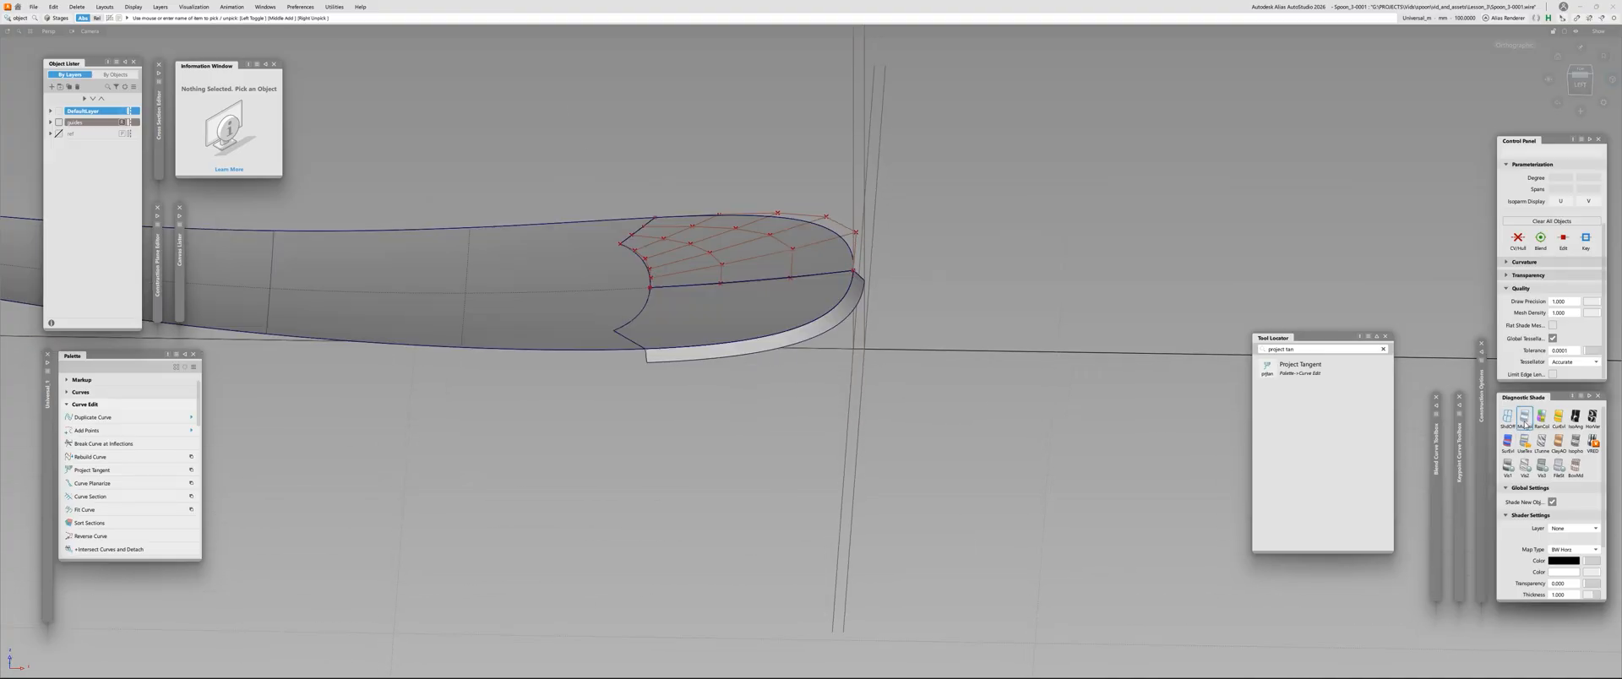
mouse_move(943, 361)
left_mouse_down("alt+shift")
mouse_move(912, 470)
mouse_move(721, 406)
mouse_move(1143, 363)
left_mouse_up("alt+shift")
key("alt+m")
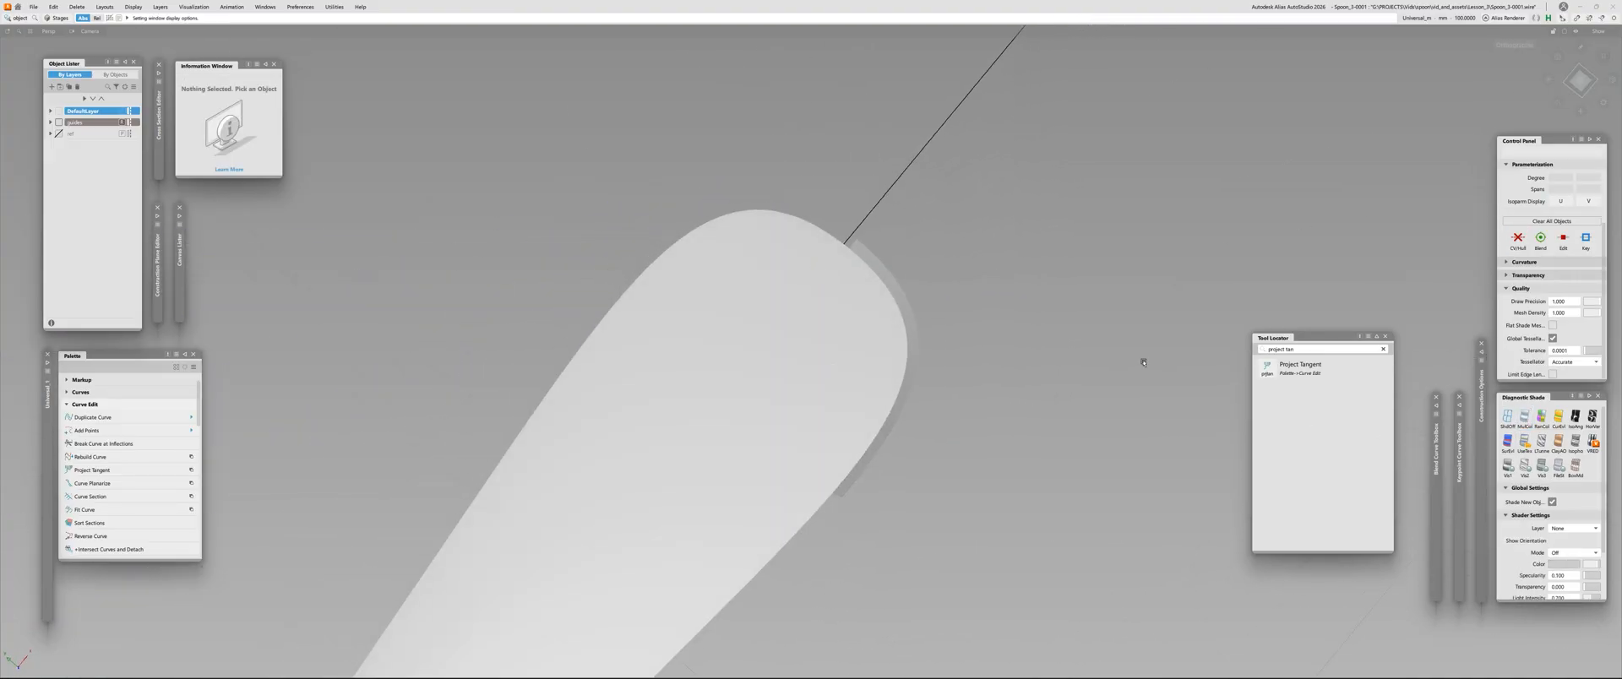
left_click(1527, 466)
mouse_move(693, 338)
left_mouse_down("alt+shift")
mouse_move(489, 312)
mouse_move(485, 271)
mouse_move(472, 302)
mouse_move(484, 294)
left_mouse_up("alt+shift")
right_click_drag(485, 294, 463, 361, "alt+shift")
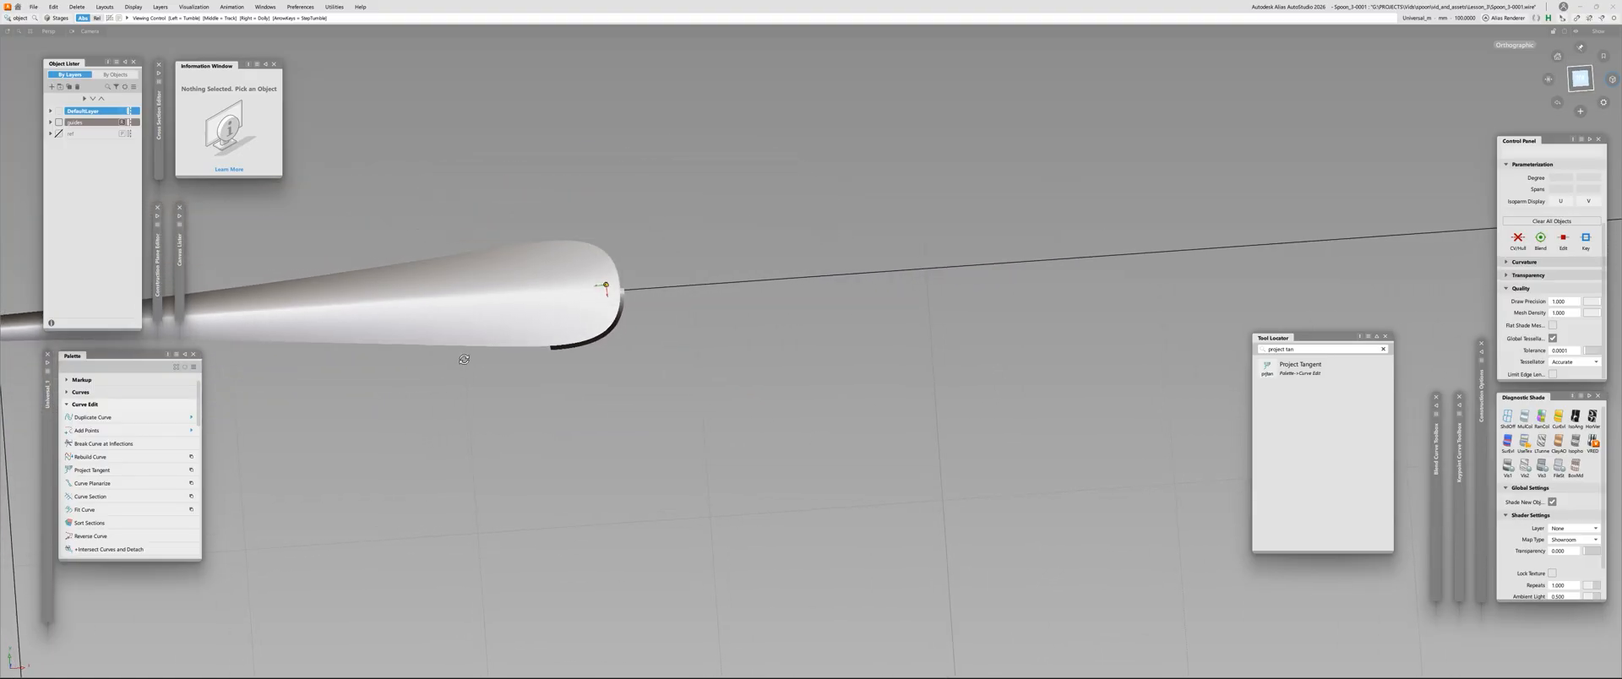
mouse_move(463, 359)
left_mouse_down("alt+shift")
mouse_move(525, 239)
mouse_move(533, 329)
left_mouse_up("alt+shift")
Restore the plain colour shading and look over the spoon from the side with its lines shown
left_click(1524, 416)
middle_click_drag(532, 330, 684, 369, "alt+shift")
right_click_drag(684, 369, 822, 382, "alt+shift")
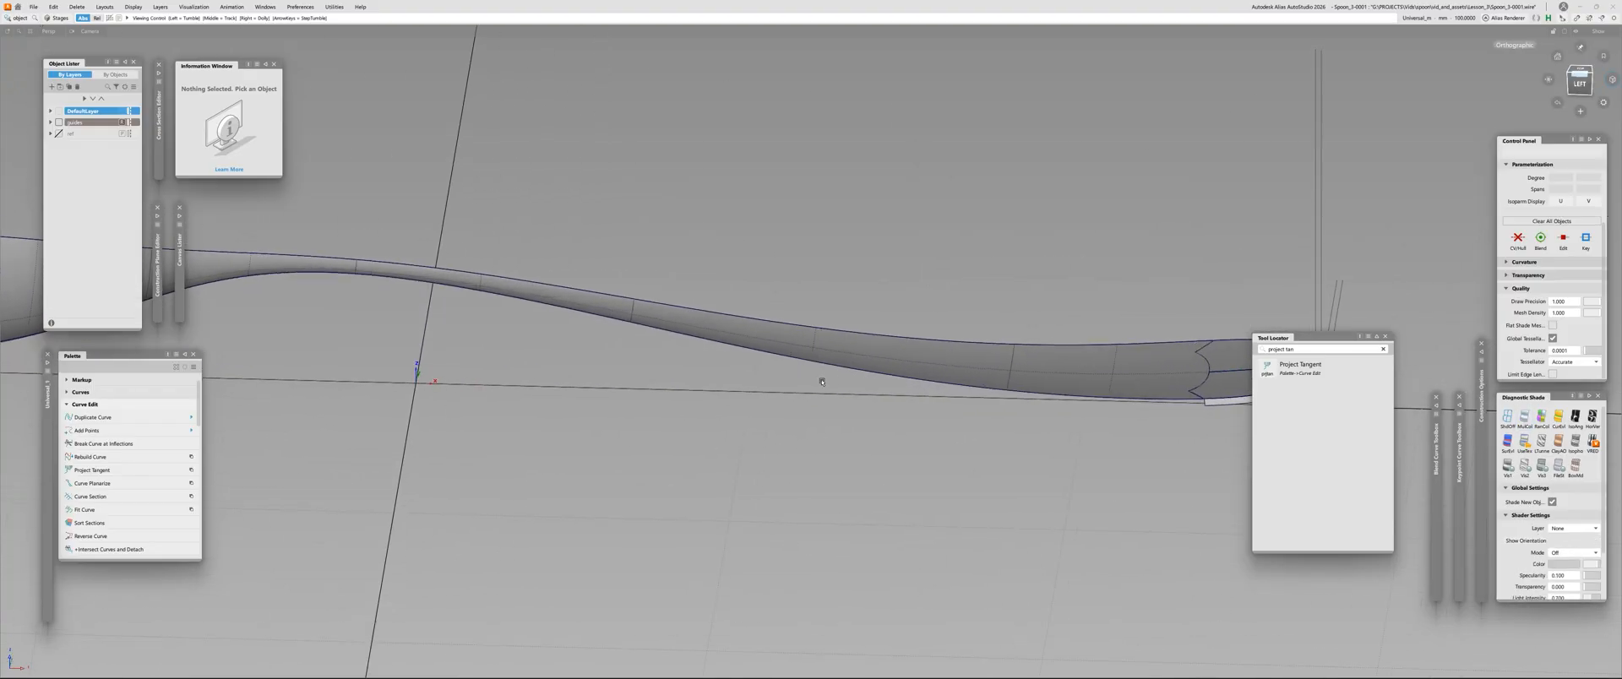
left_click_drag(822, 382, 997, 414, "alt+shift")
right_click_drag(997, 414, 880, 448, "alt+shift")
left_click_drag(879, 449, 850, 464, "alt+shift")
right_click_drag(851, 464, 1092, 424, "alt+shift")
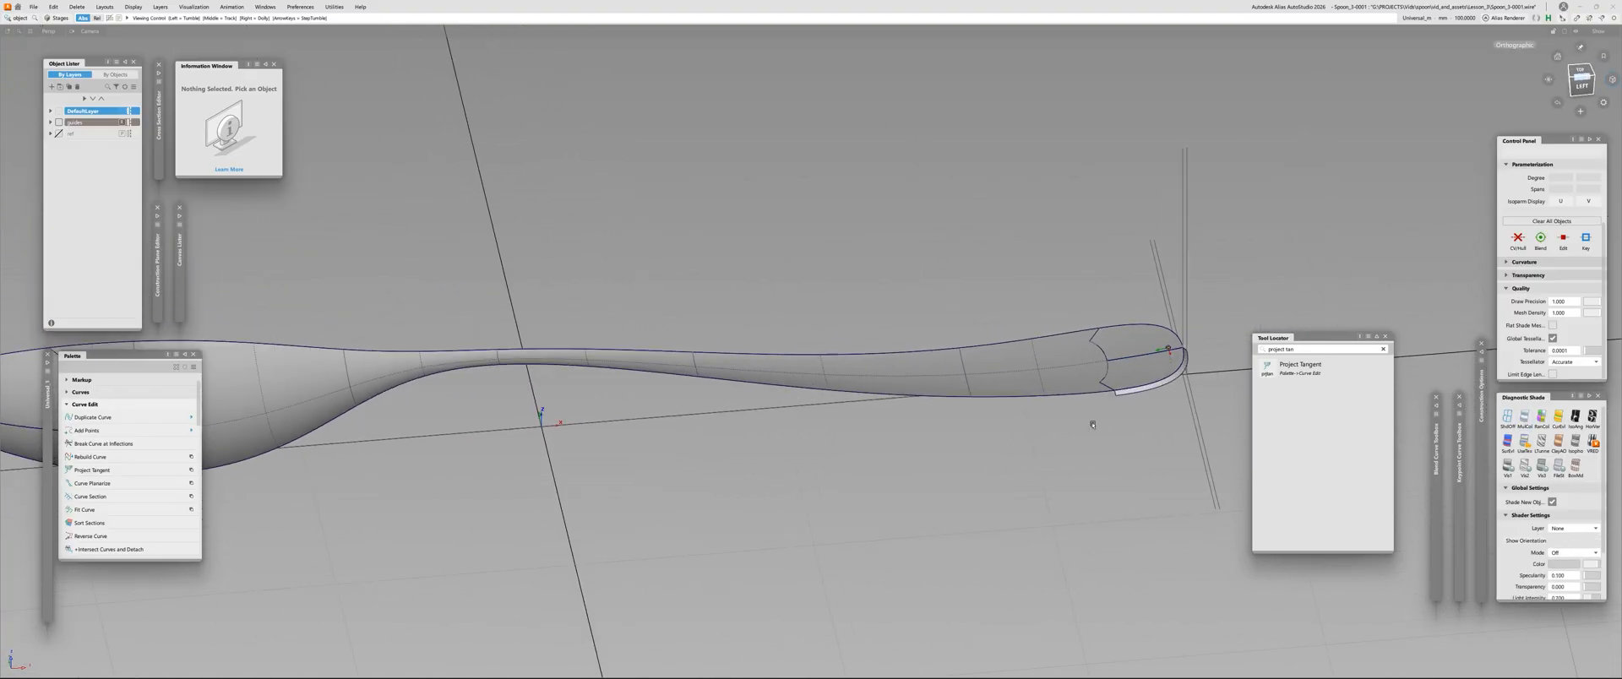
middle_click_drag(1092, 425, 801, 422, "alt+shift")
right_click_drag(801, 423, 922, 387, "alt+shift")
Pick the two handle-tip surfaces to check their degree and spans, and deselect them
left_click(879, 380)
left_click(836, 339)
key("c")
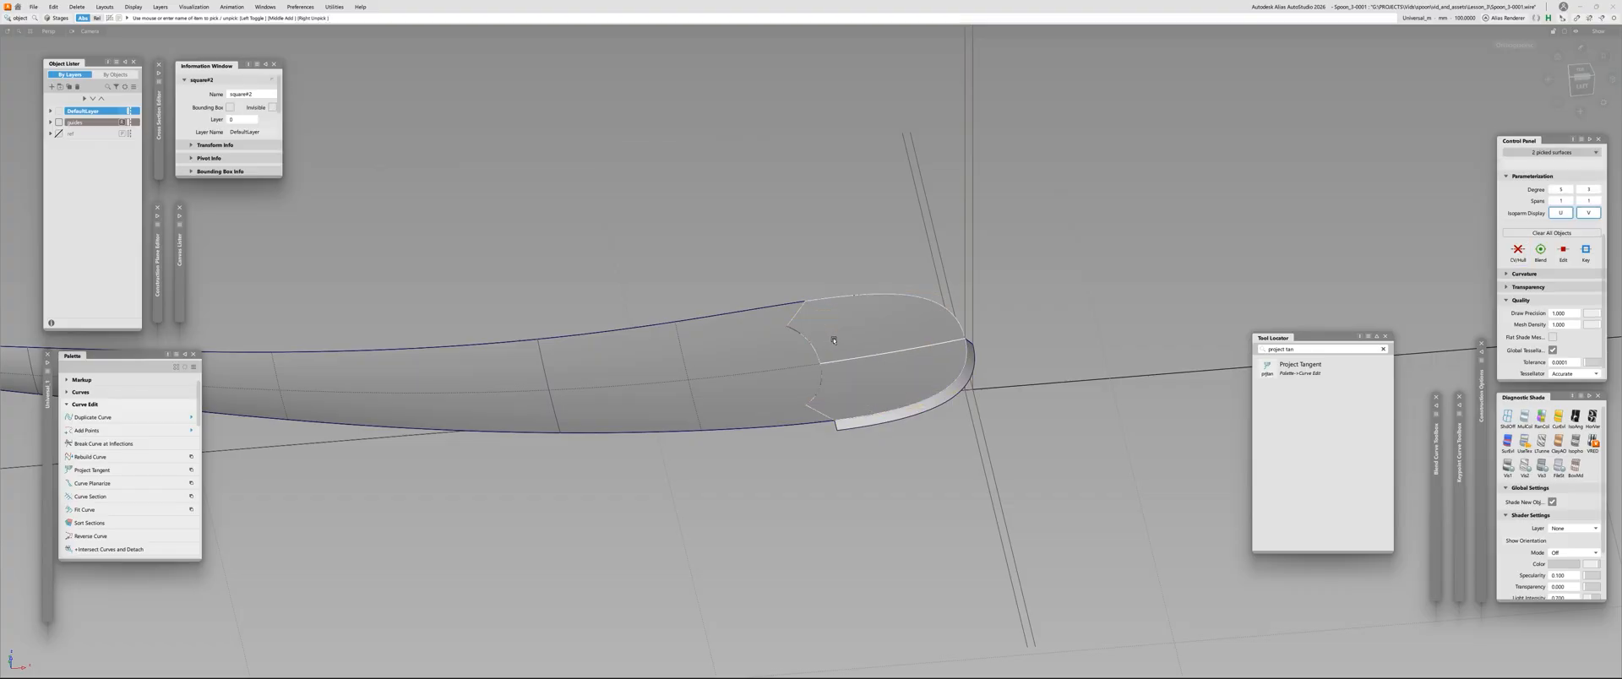
key("Escape")
left_click(871, 379)
left_click(853, 327)
key("Escape")
right_click_drag(853, 327, 1066, 318, "alt+shift")
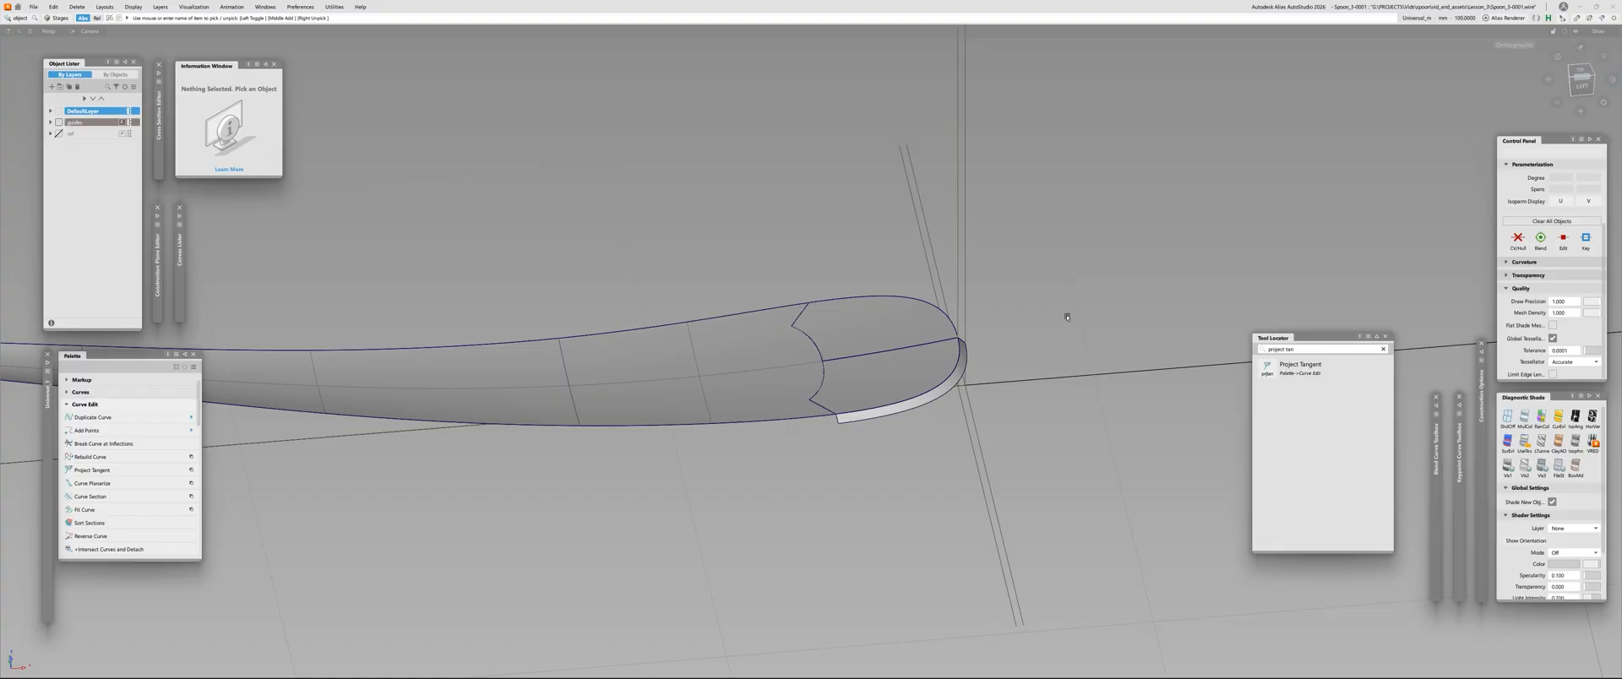
Untrim the draft surface below the handle tip so it extends along the whole edge of the spoon
right_click_drag(879, 447, 901, 395, "alt+shift")
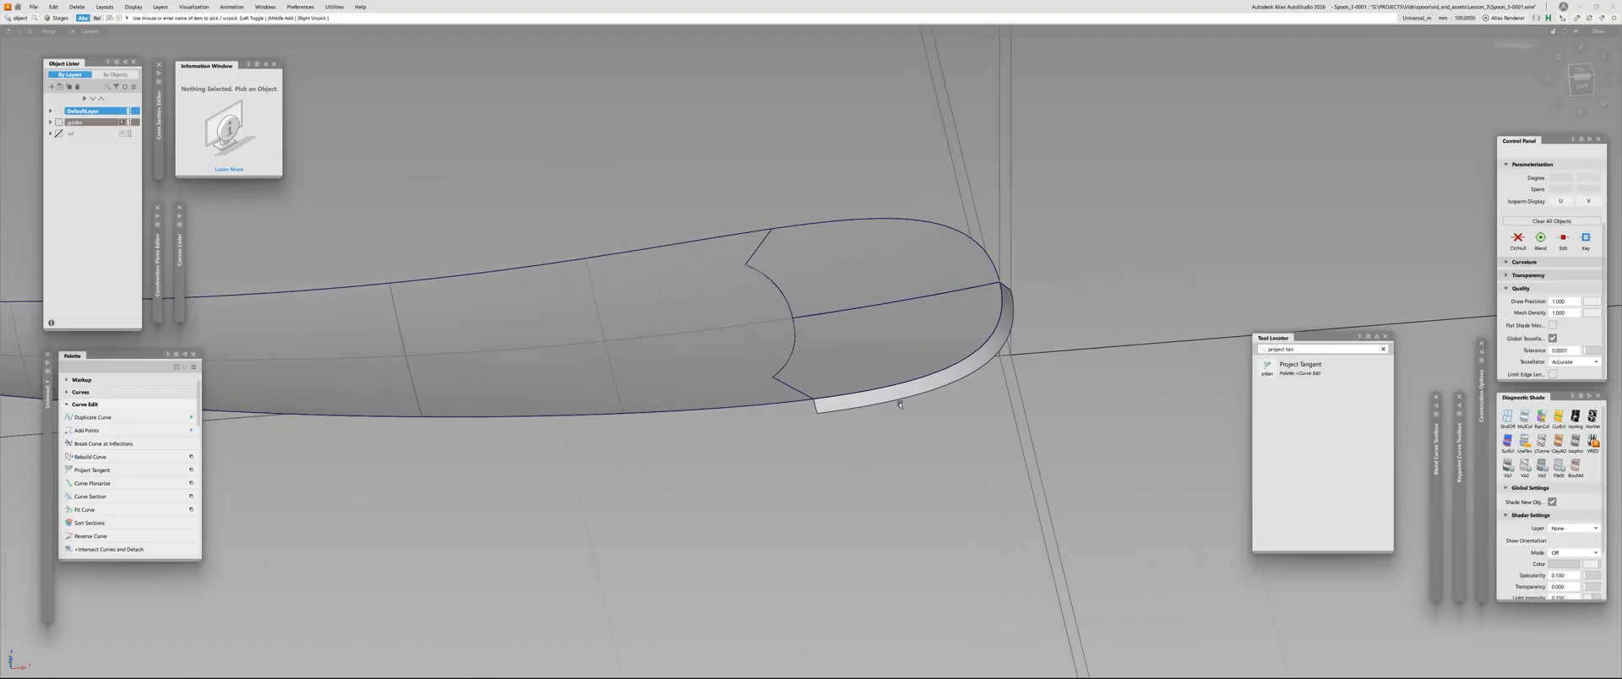
left_click(901, 395)
key("Escape")
key("u")
left_click(901, 393)
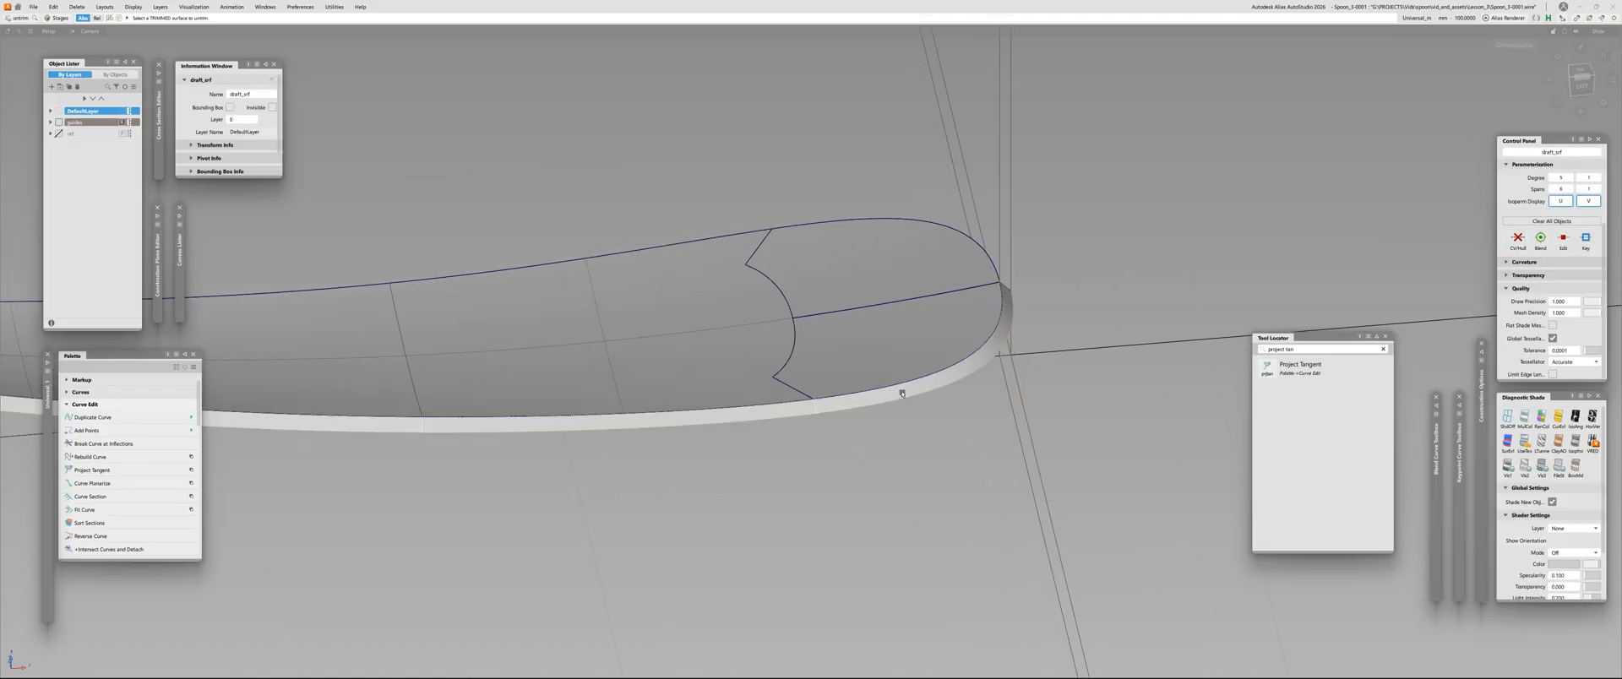
Save the model as the next incremented file version
right_click_drag(1049, 255, 651, 316, "alt+shift")
right_click_drag(733, 234, 955, 250, "alt+shift")
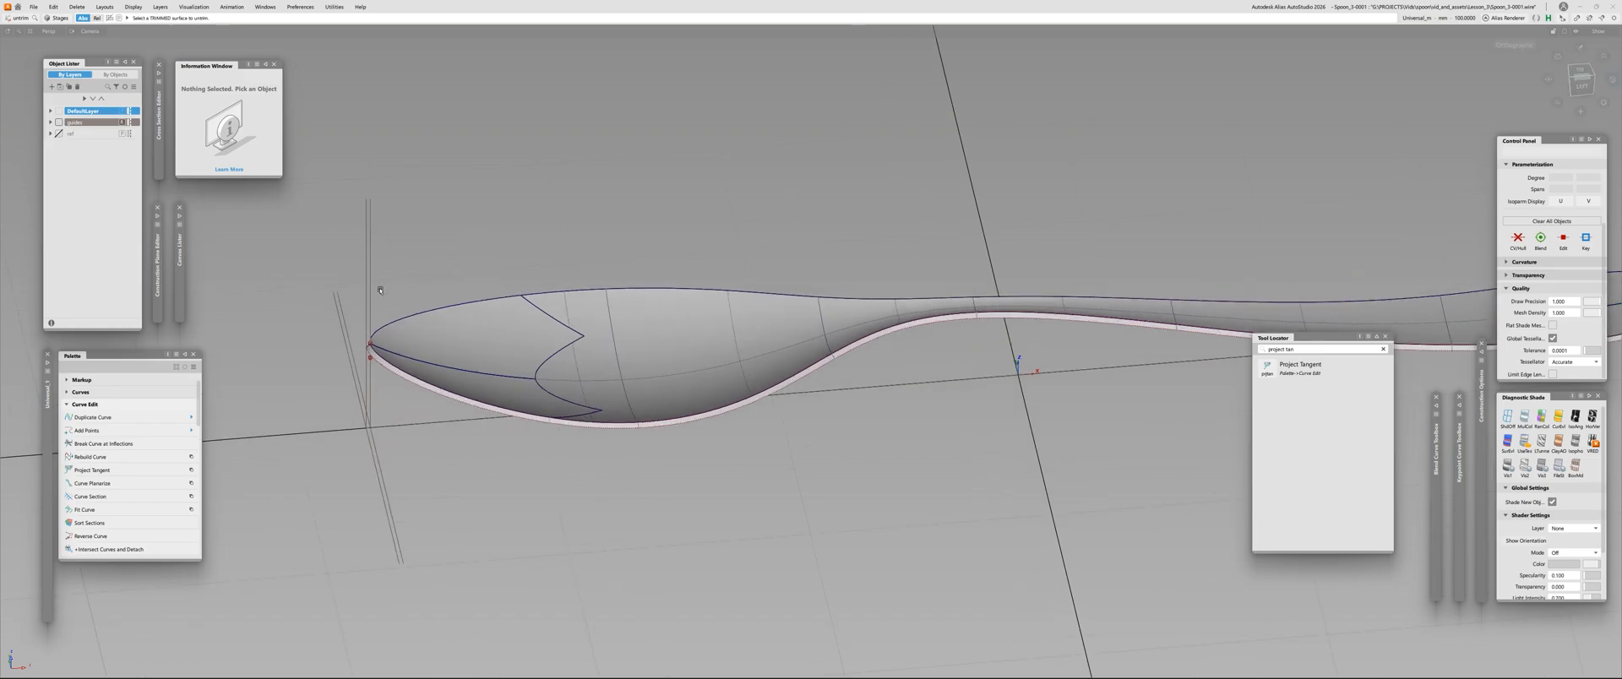
left_click(34, 7)
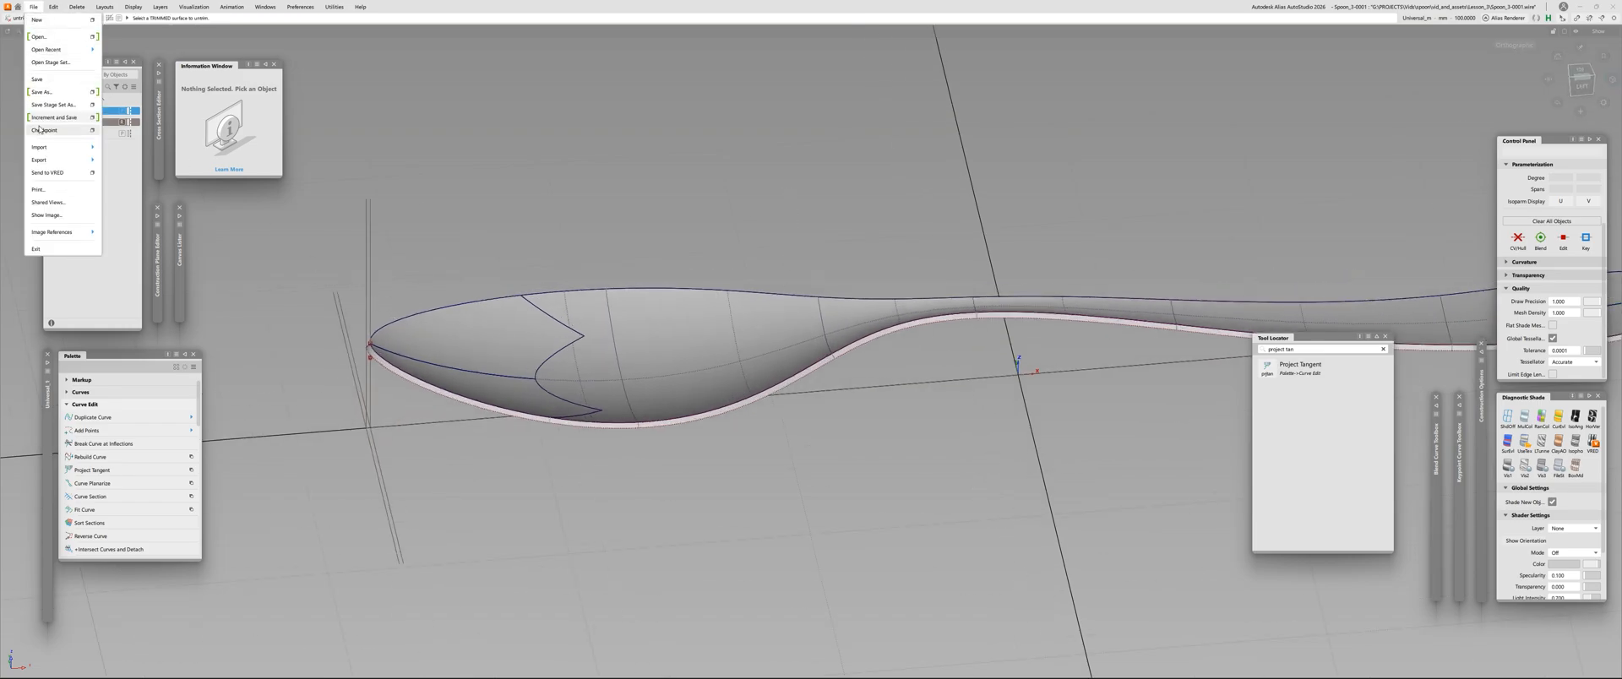
left_click(58, 120)
left_click_drag(480, 362, 475, 326, "alt+shift")
Show the ref layer, compare the spoon's side profile with the reference images and hide the layer again
left_click(58, 134)
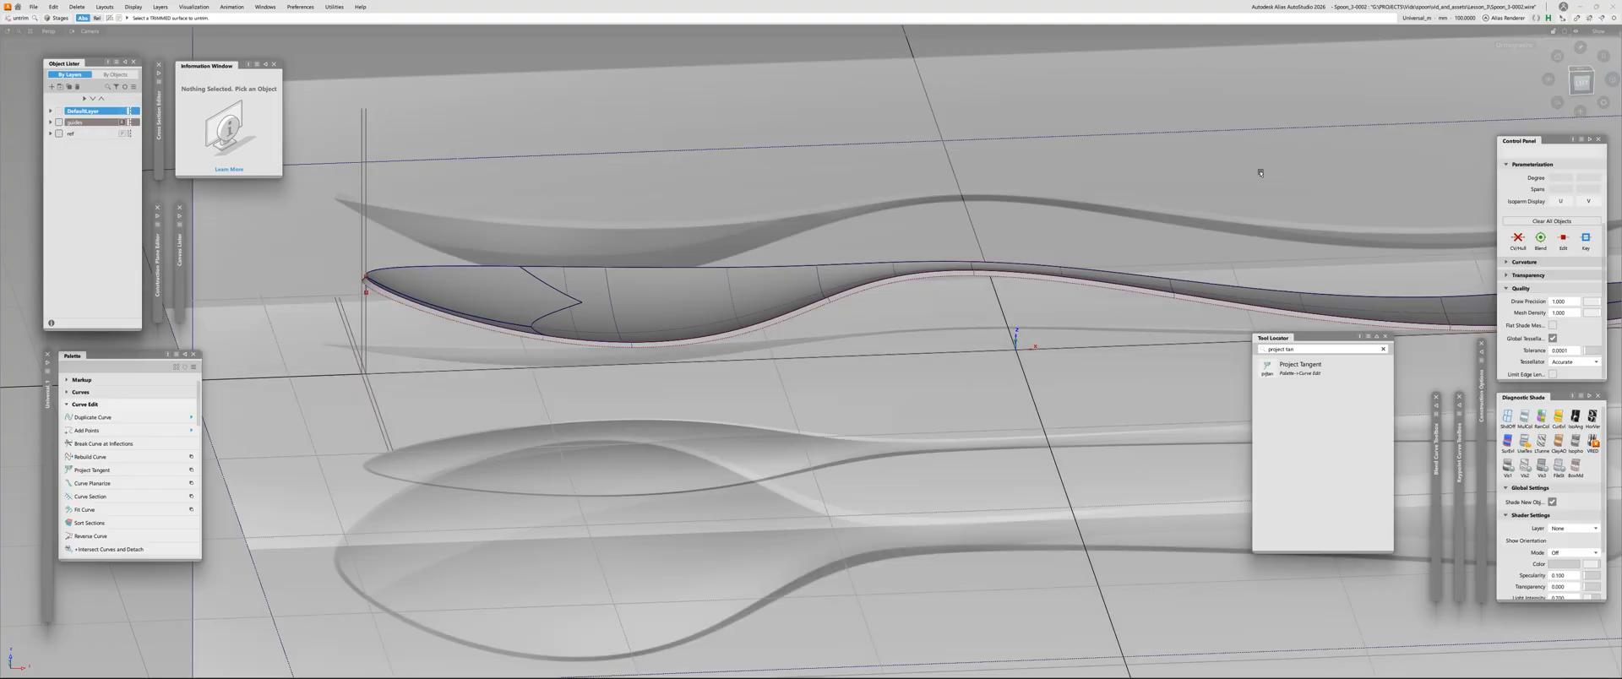
right_click_drag(567, 195, 605, 200, "alt+shift")
left_click_drag(605, 199, 455, 148, "alt+shift")
middle_click_drag(455, 147, 406, 245, "alt+shift")
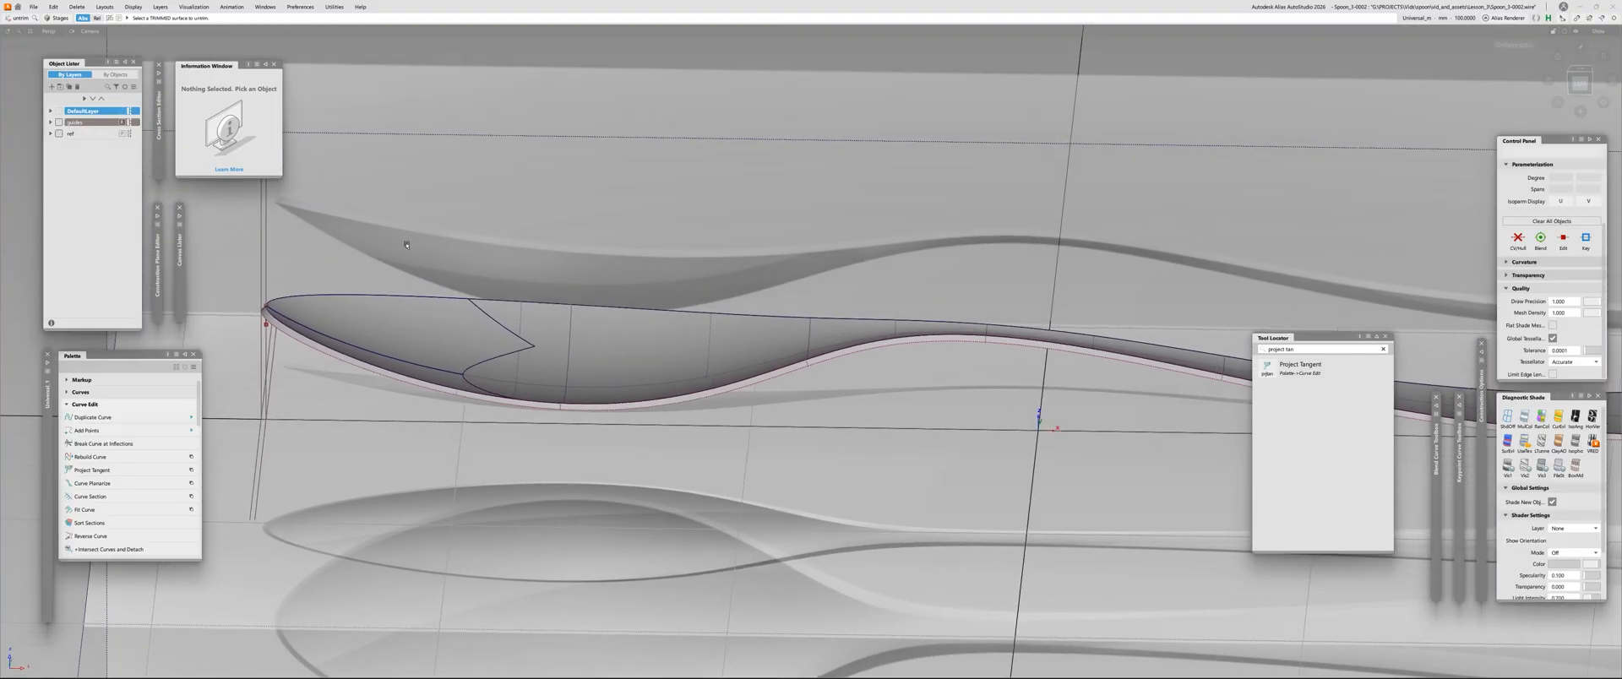
scroll(895, 262, "down", 3)
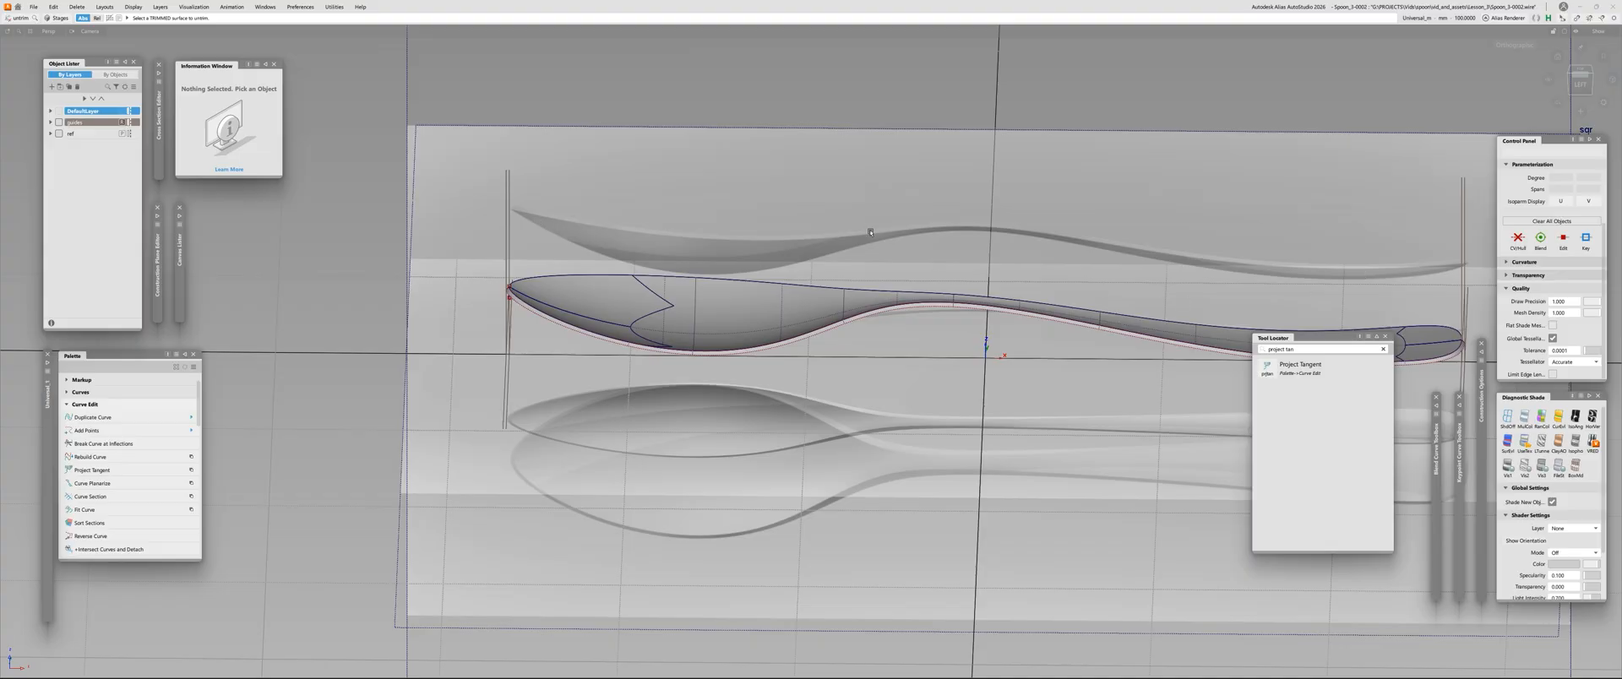
scroll(870, 233, "up", 3)
scroll(870, 232, "down", 3)
left_click_drag(870, 233, 848, 281, "alt+shift")
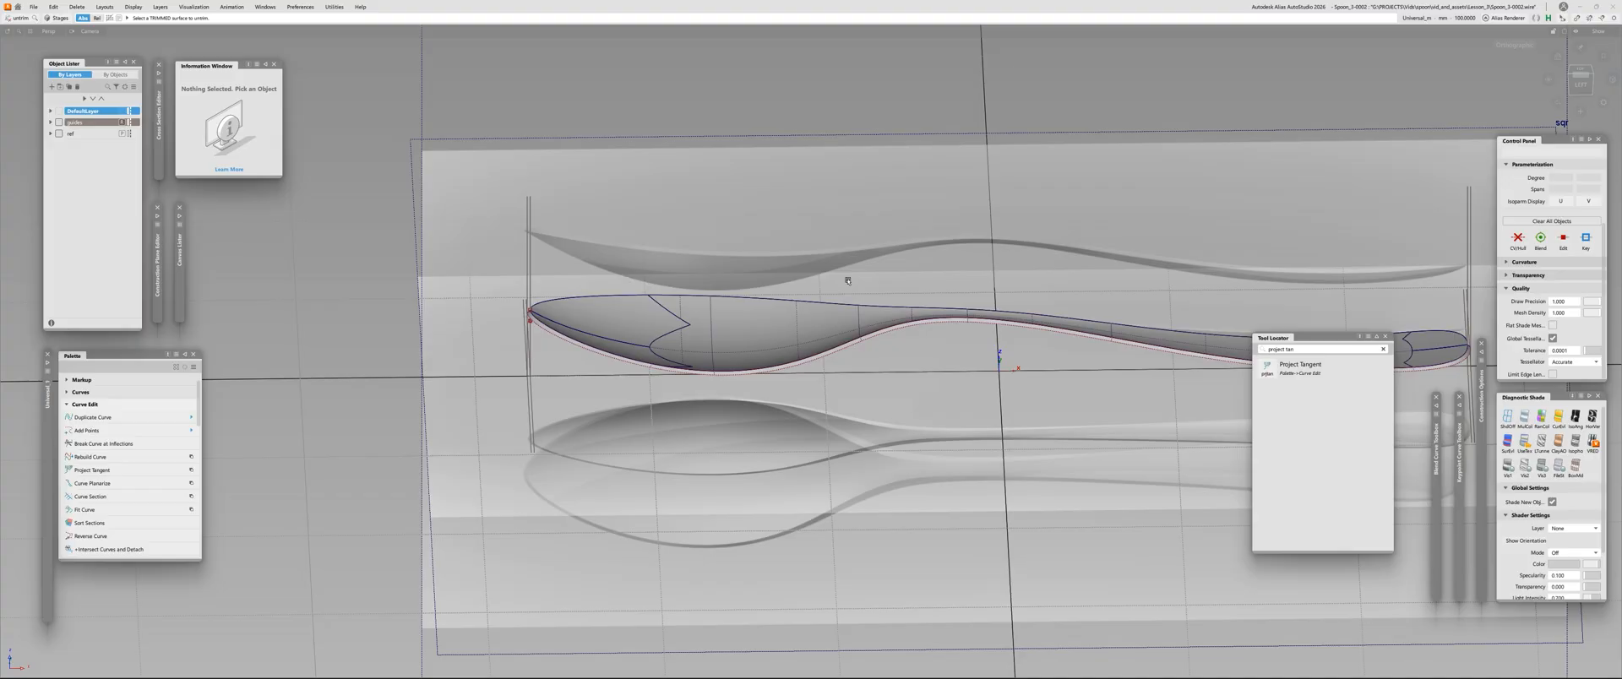
scroll(868, 354, "up", 2)
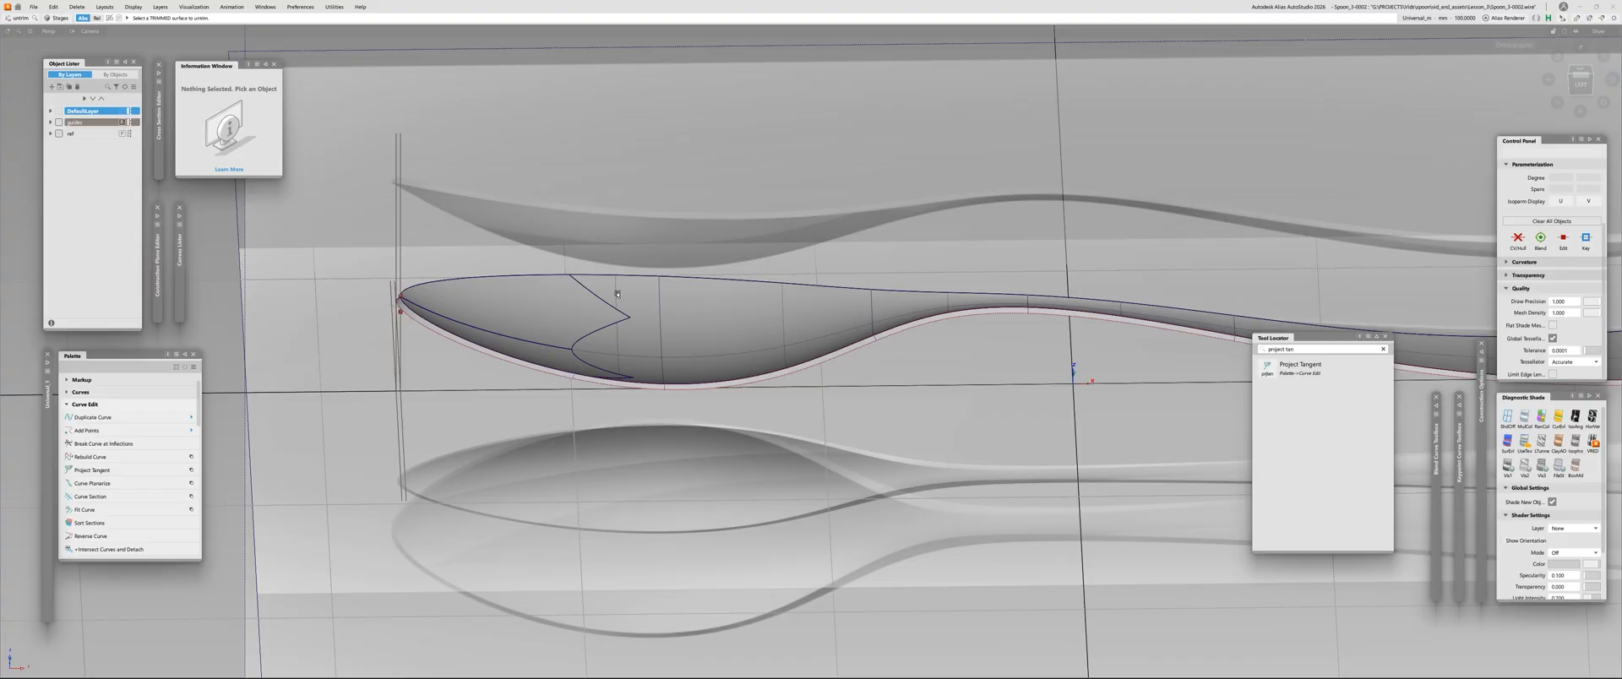
left_click(59, 135)
left_click(50, 135)
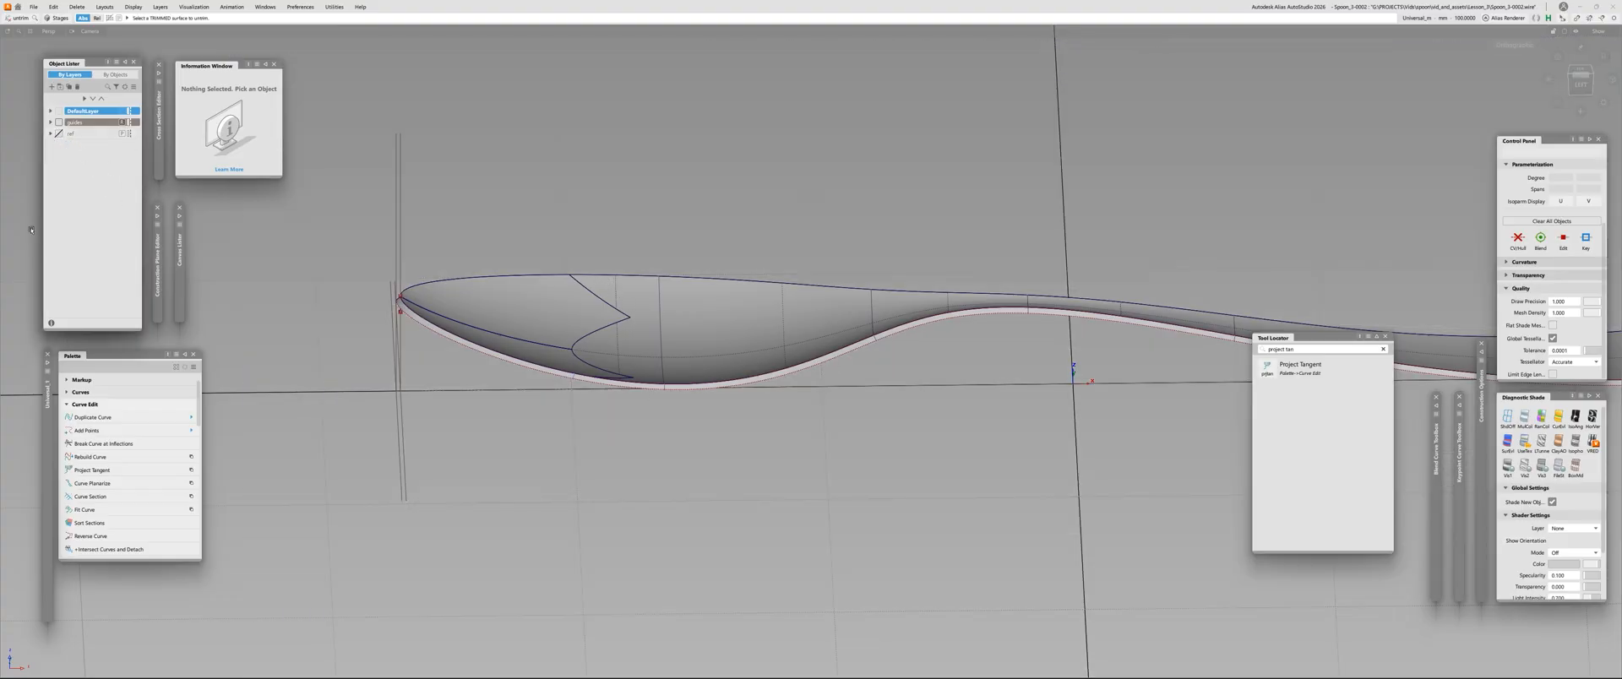
Inspect the control vertices of the draft surface along the spoon's edge and deselect it
left_click_drag(737, 461, 1046, 391, "alt+shift")
middle_click_drag(1046, 391, 649, 231, "alt+shift")
right_click_drag(648, 232, 779, 234, "alt+shift")
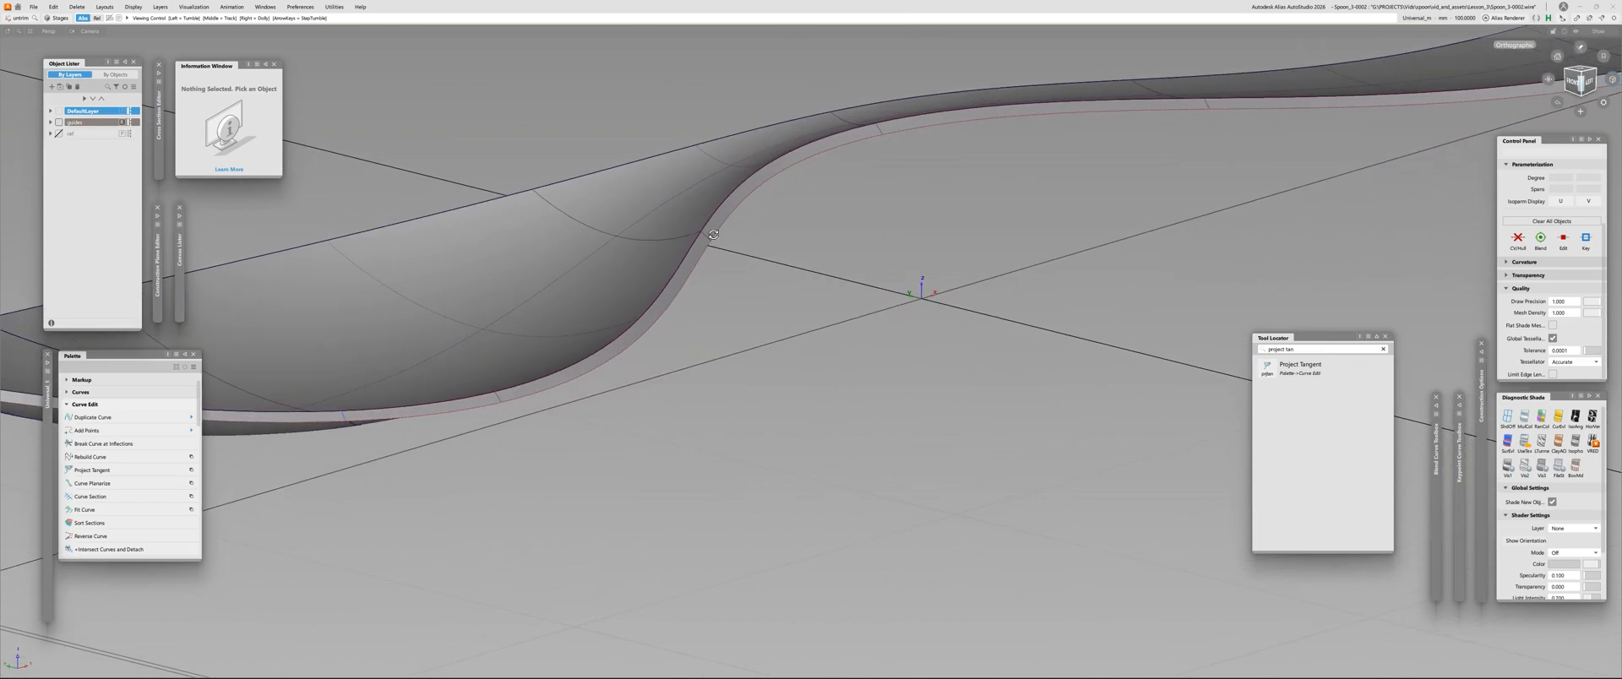
left_click_drag(779, 234, 713, 238, "alt+shift")
left_click(737, 221)
right_click_drag(737, 221, 709, 312, "alt+shift")
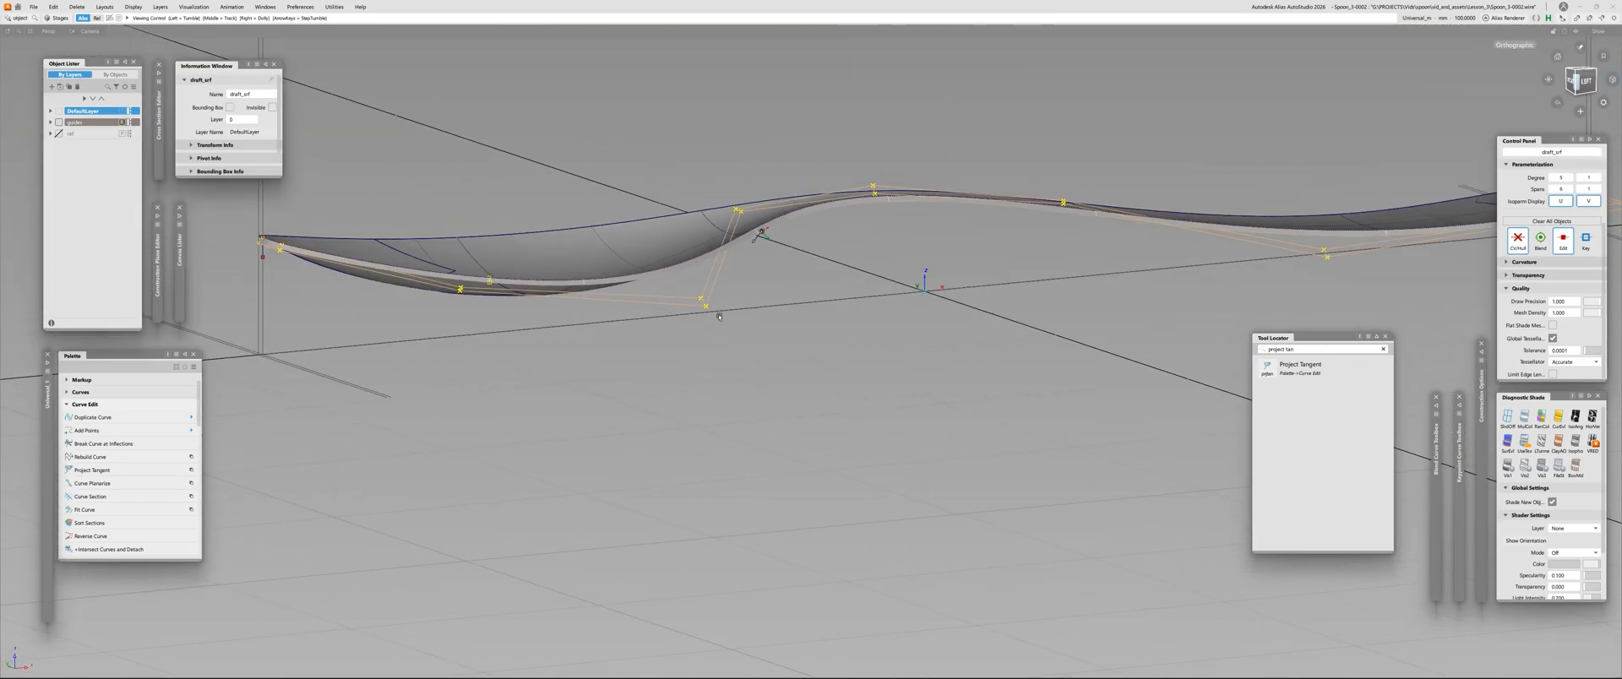
left_click_drag(709, 313, 790, 315, "alt+shift")
left_click(790, 315)
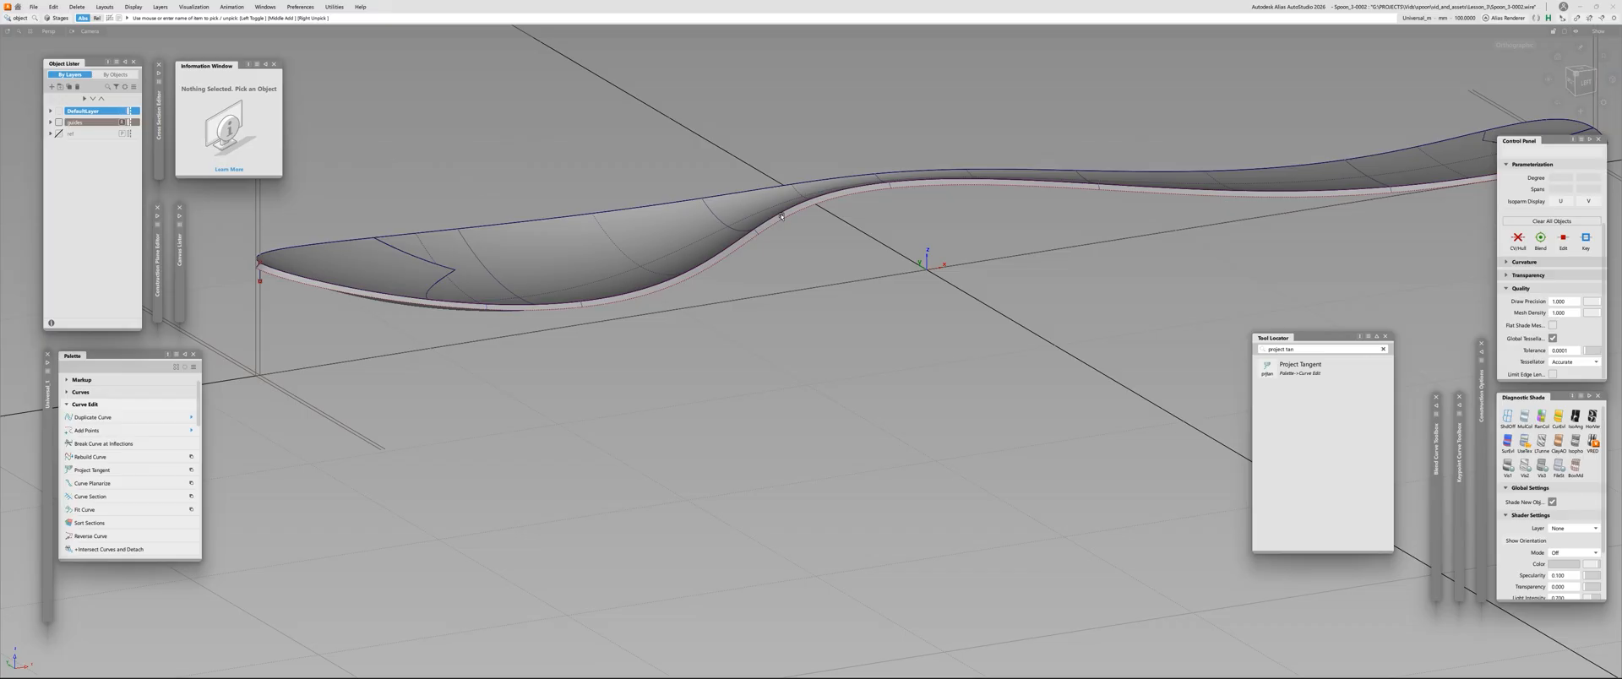
Isolate the draft surface by hiding the rest of the spoon, and display its control vertices
left_click(782, 217)
key("ctrl+h")
left_click(783, 224)
left_click_drag(782, 224, 498, 393, "alt+shift")
left_click(496, 372)
key("Delete")
right_click_drag(656, 228, 738, 243, "alt+shift")
middle_click_drag(738, 243, 347, 331, "alt+shift")
right_click_drag(347, 331, 549, 406, "alt+shift")
key("Delete")
middle_click_drag(549, 406, 852, 299, "alt+shift")
right_click_drag(851, 299, 1023, 296, "alt+shift")
left_click_drag(739, 312, 862, 169, "ctrl+shift")
key("ctrl+h")
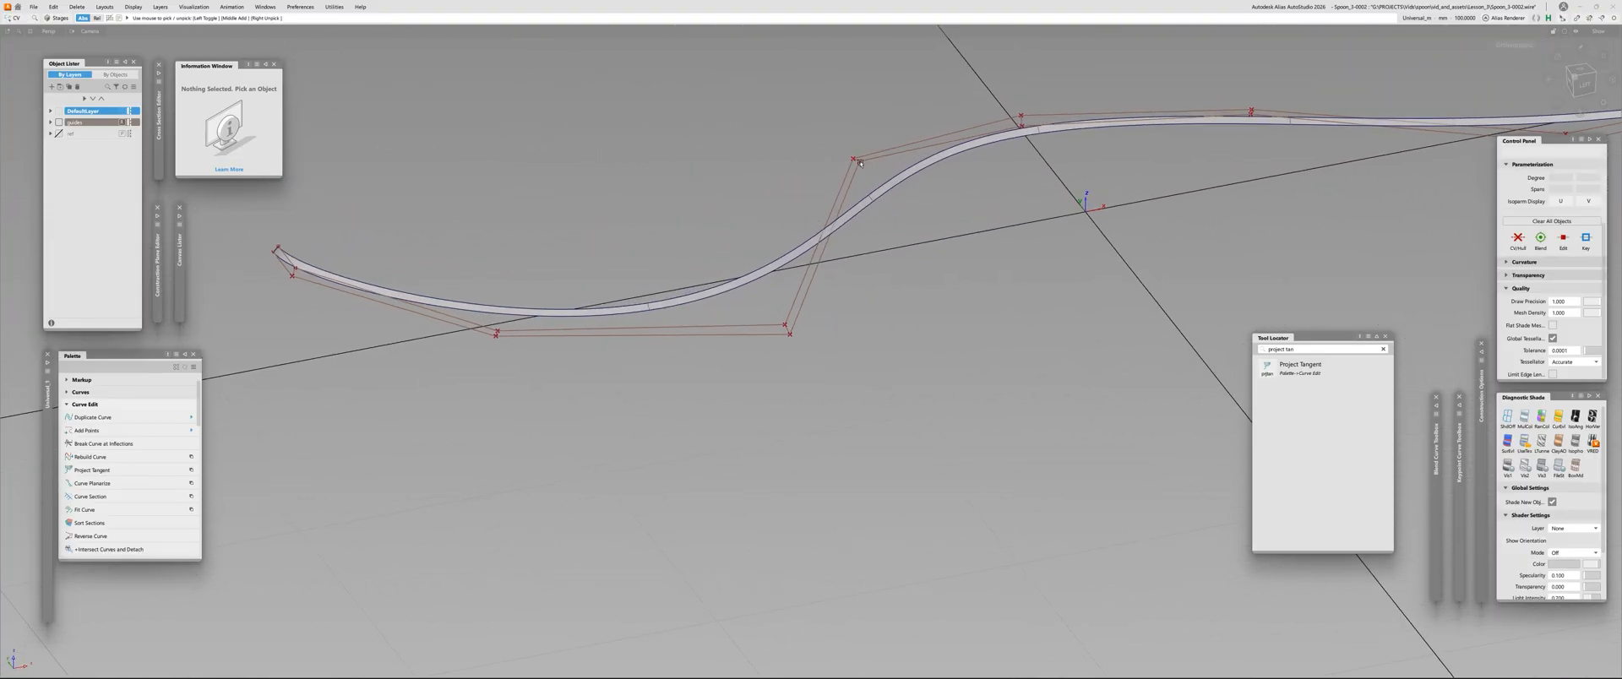
left_click(858, 161)
left_click(918, 222)
left_click(958, 197)
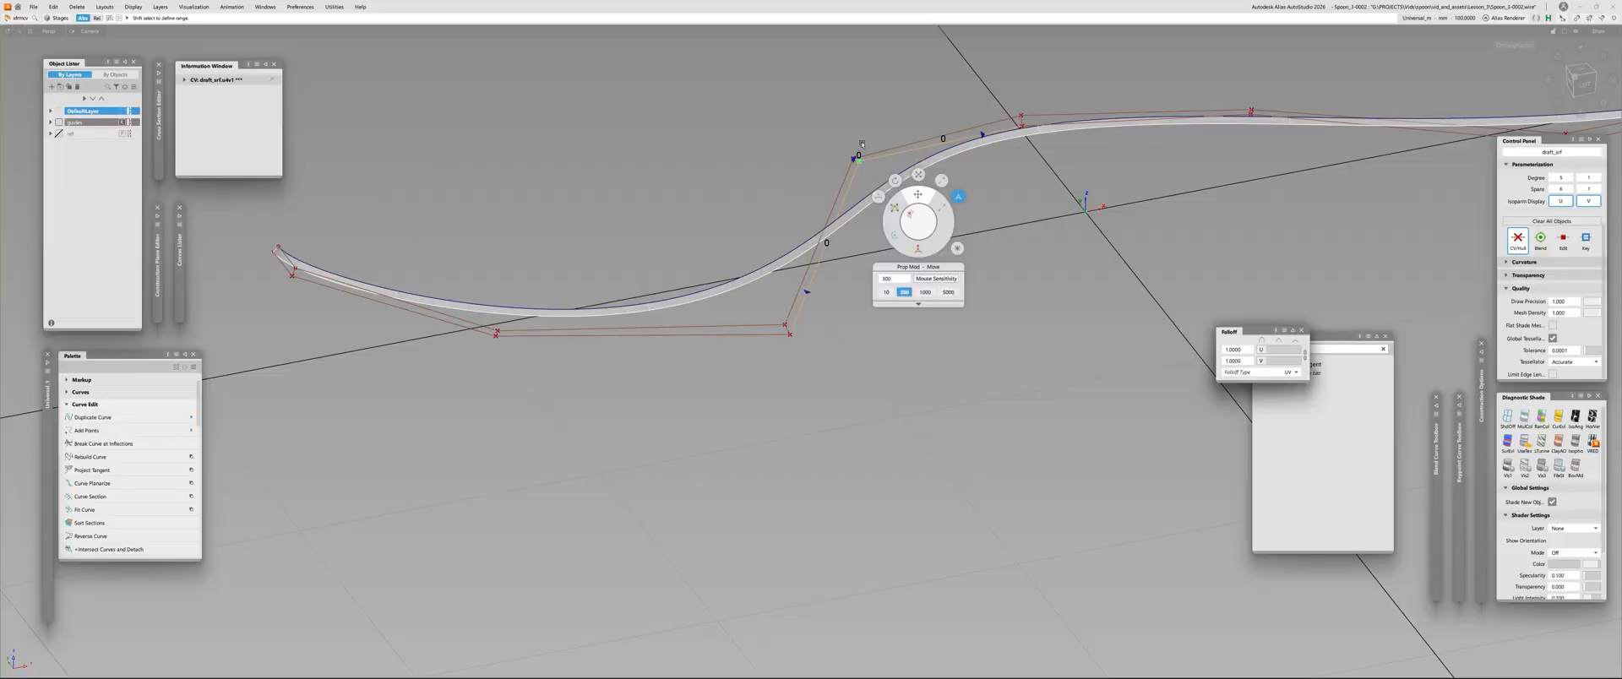
right_click_drag(736, 185, 701, 188, "alt+shift")
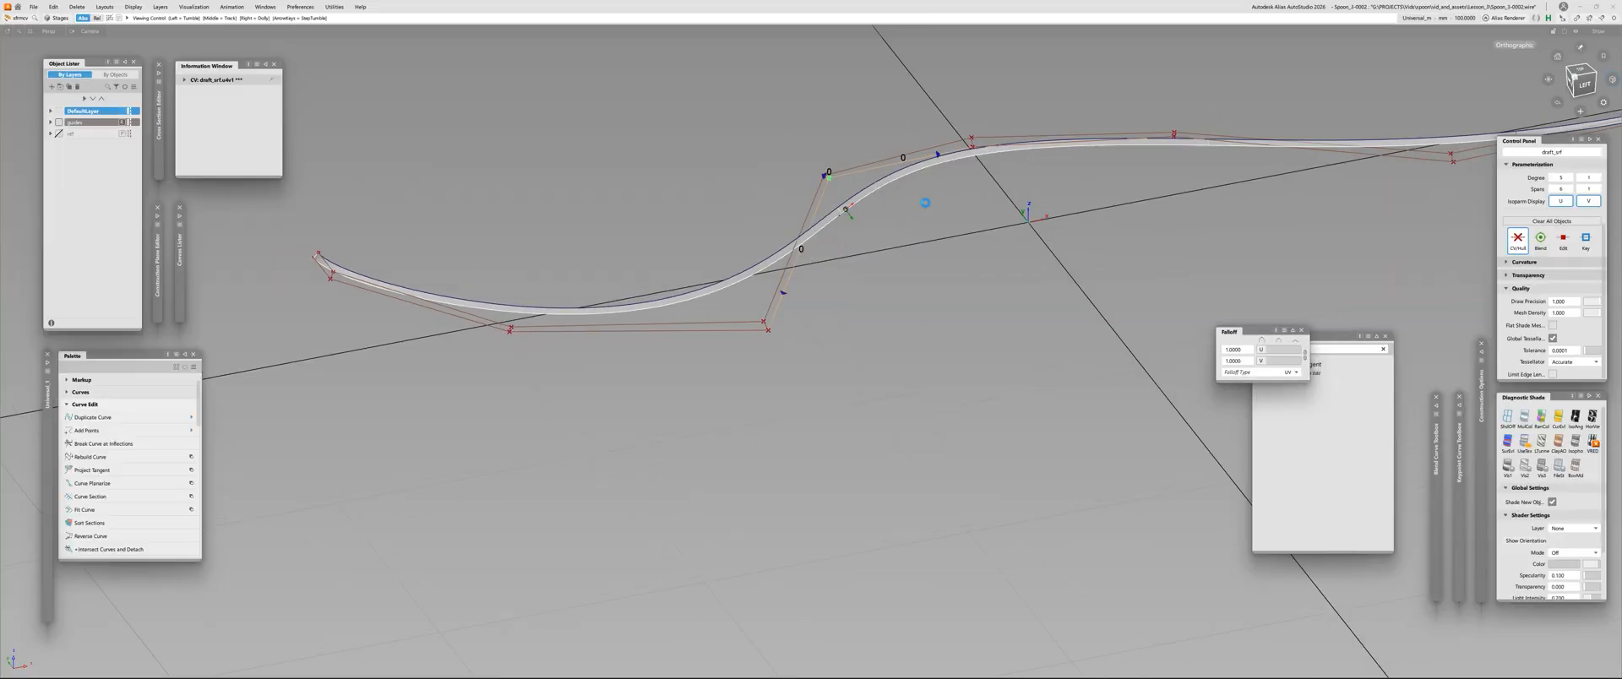
middle_click_drag(921, 166, 747, 222, "alt+shift")
left_click(748, 222)
Set up a proportional modification on the draft surface's CV at the neck bend, with a range of two CVs on each side
left_click_drag(748, 222, 792, 227, "ctrl+shift")
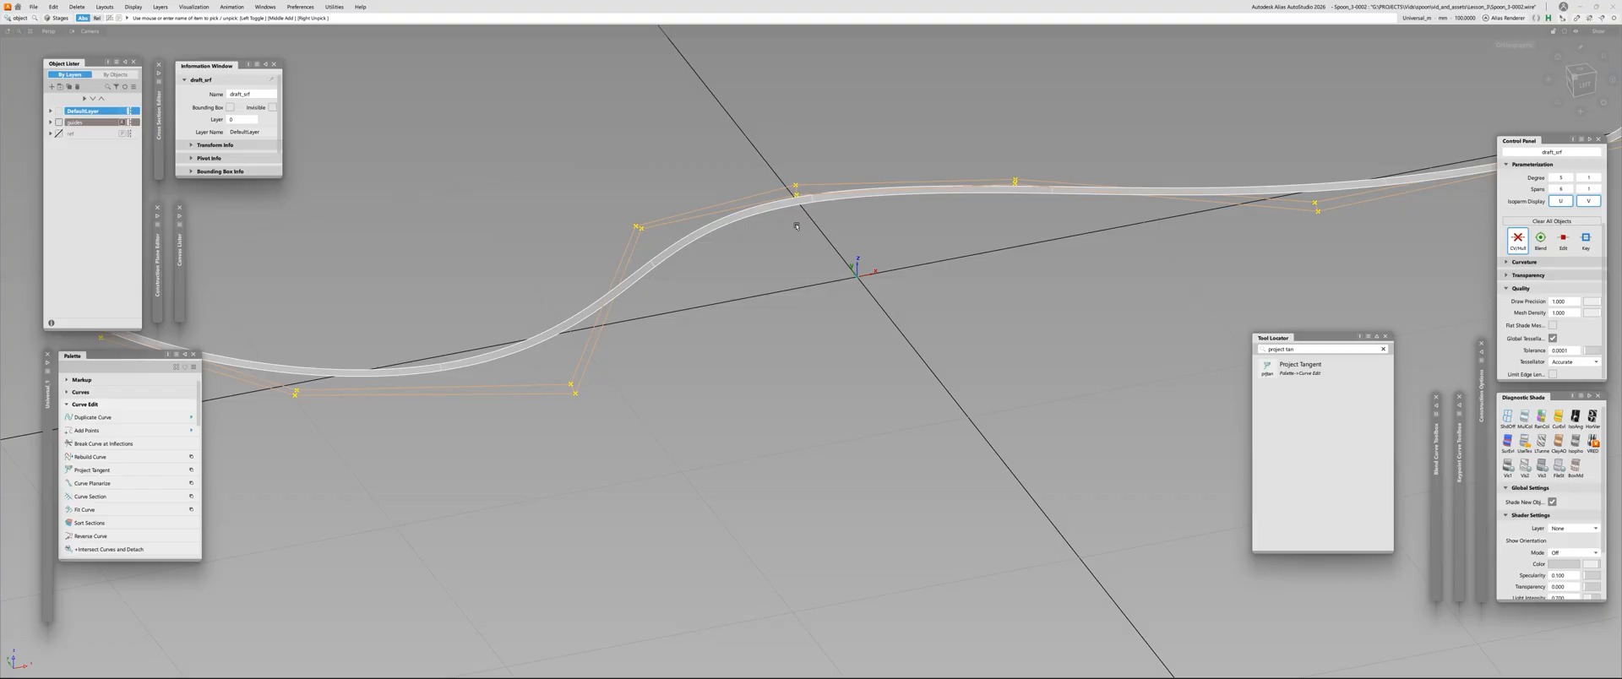
key("ctrl+c")
key("ctrl+v")
left_click_drag(759, 281, 656, 234, "ctrl+shift")
left_click(652, 226)
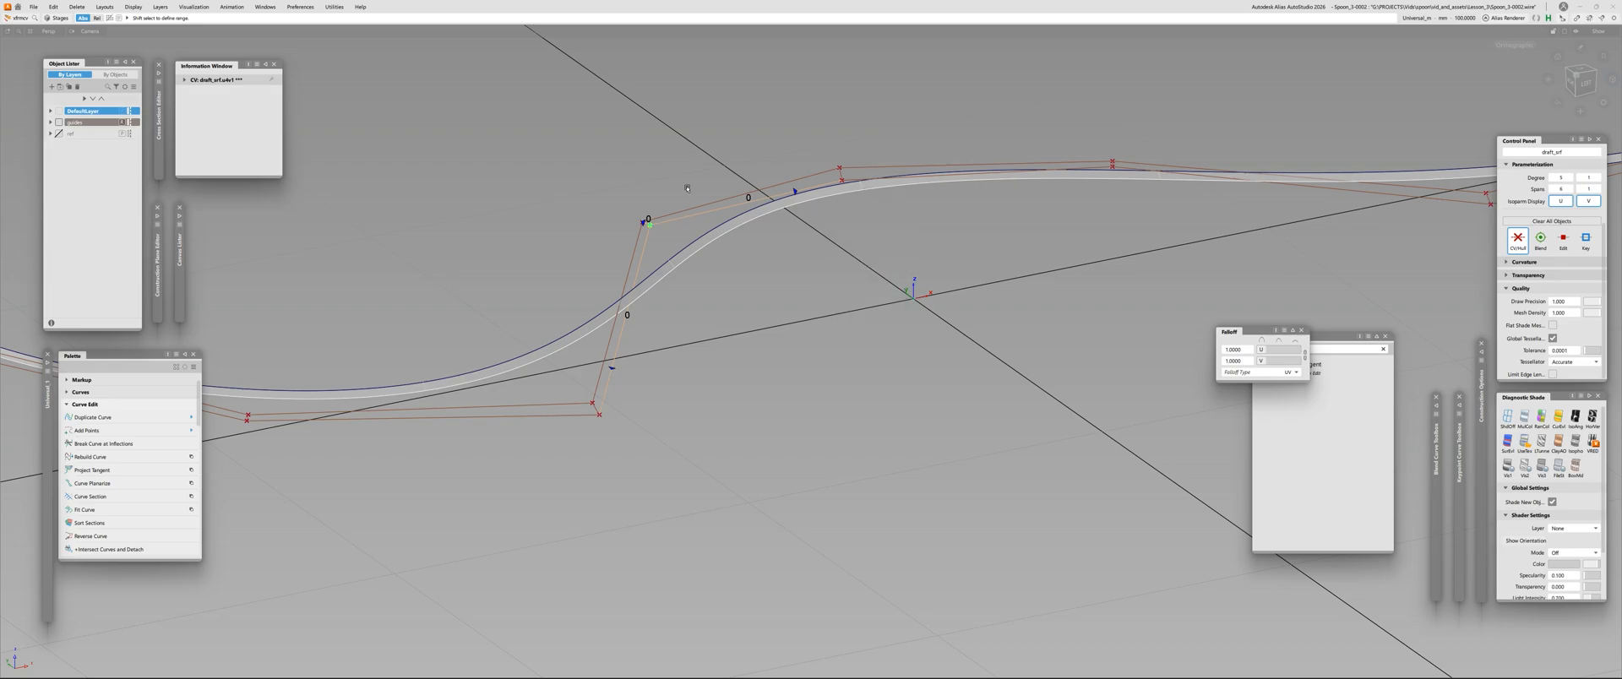
left_click(794, 193)
left_click(794, 193)
right_click_drag(783, 261, 673, 368, "alt+shift")
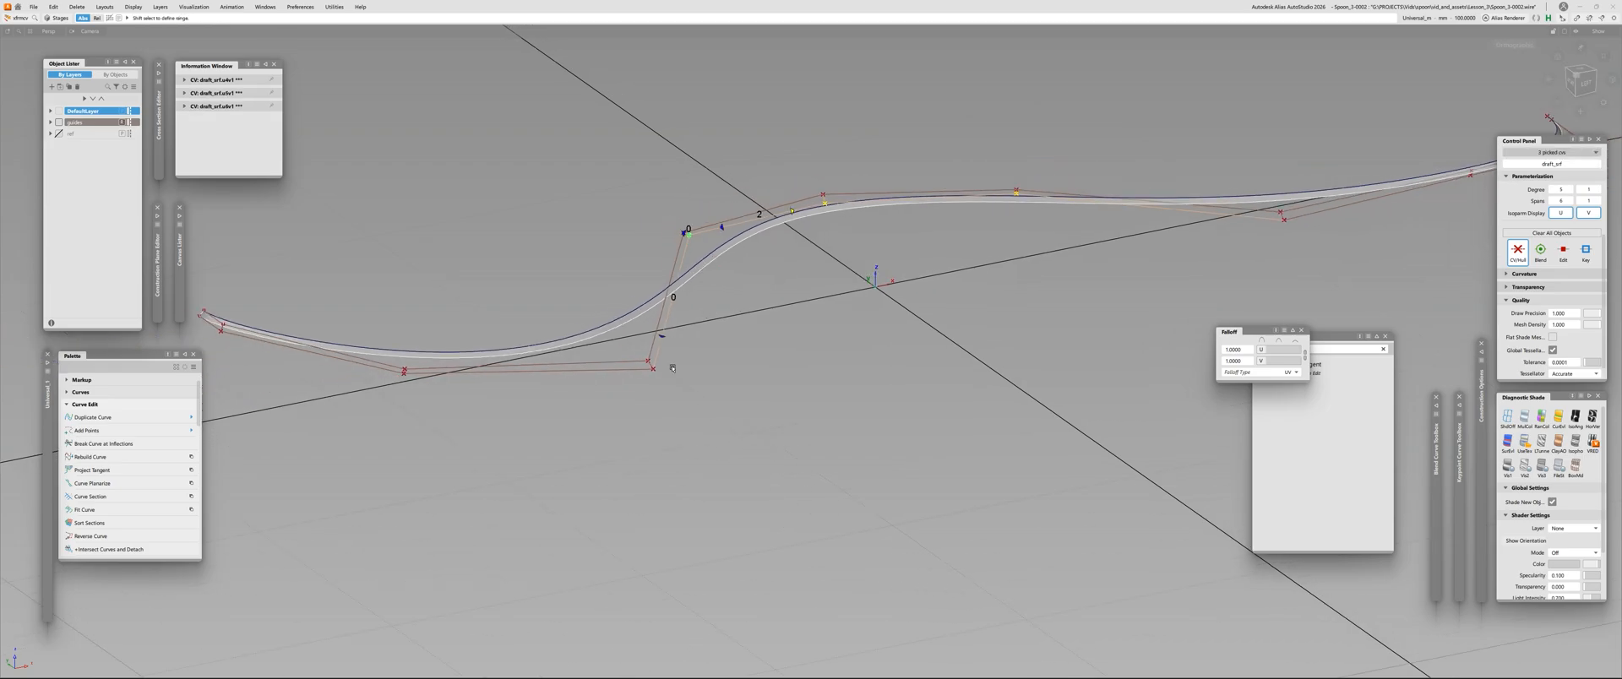
left_click(660, 339)
left_click(659, 339)
left_click_drag(709, 262, 758, 230, "alt+shift")
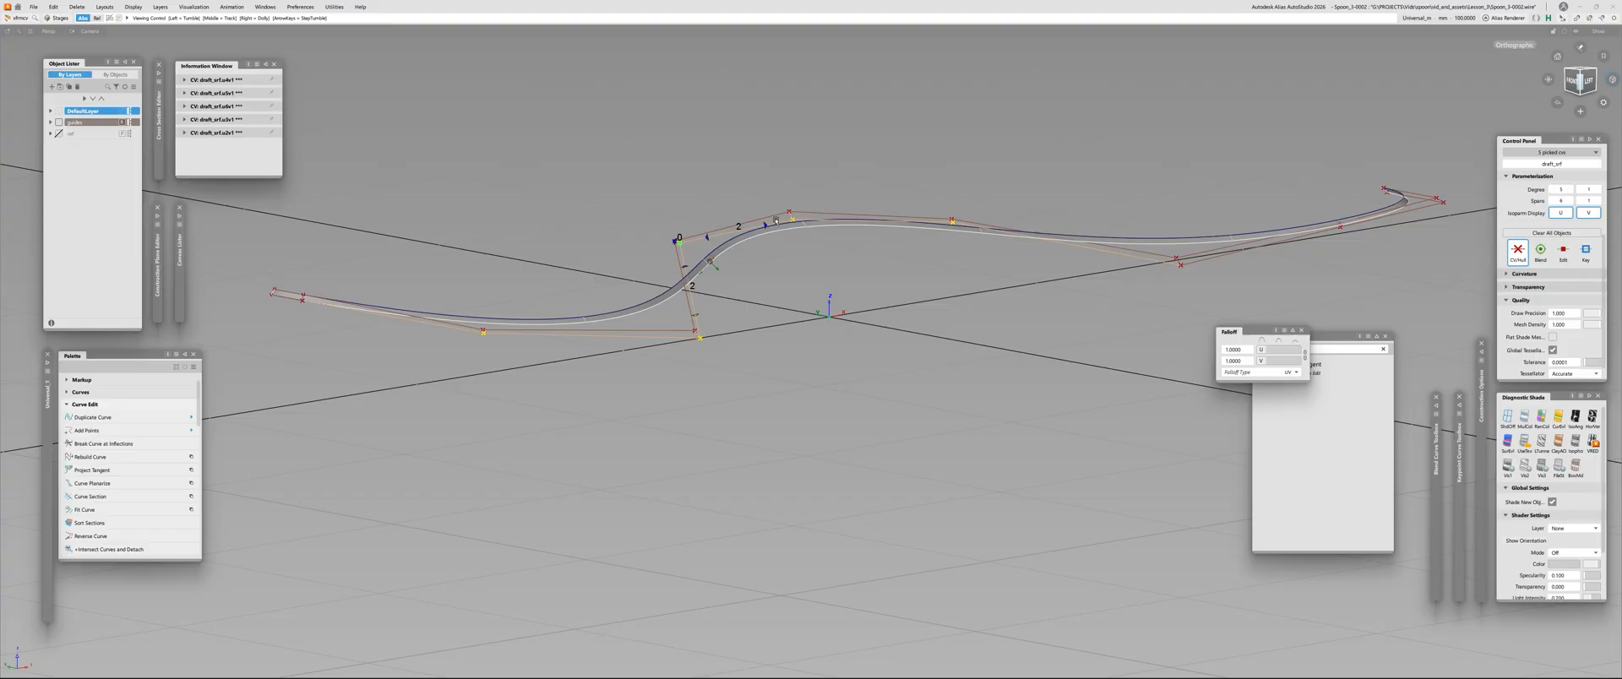
Examine the draft surface and its control vertices along the whole length from the bowl end to the handle tip
left_click_drag(966, 216, 669, 267, "alt+shift")
middle_click_drag(355, 294, 581, 305, "alt+shift")
left_click_drag(372, 226, 457, 325, "alt+shift")
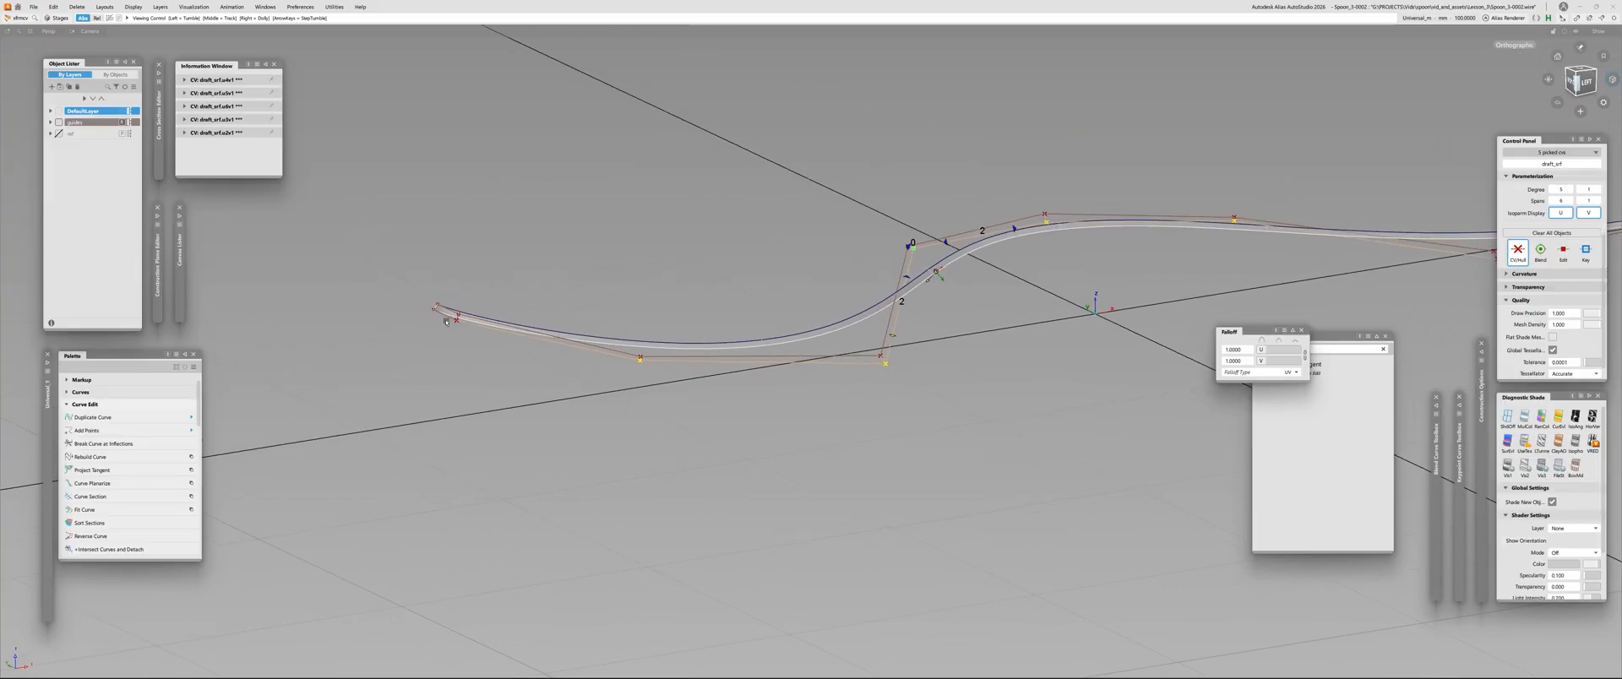
left_click_drag(944, 303, 891, 282, "alt+shift")
left_click_drag(519, 289, 597, 272, "alt+shift")
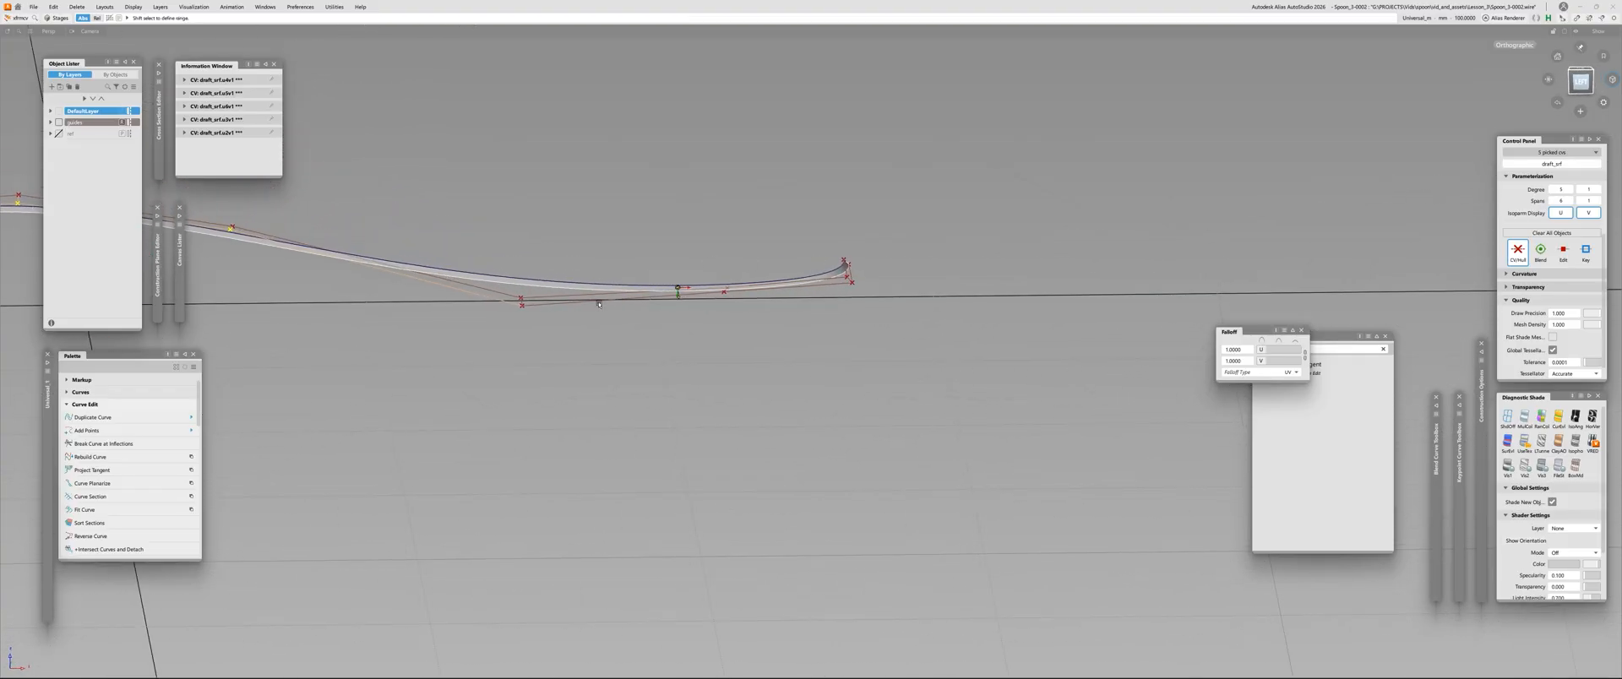
middle_click_drag(308, 294, 890, 333, "alt+shift")
left_click_drag(454, 216, 575, 270, "alt+shift")
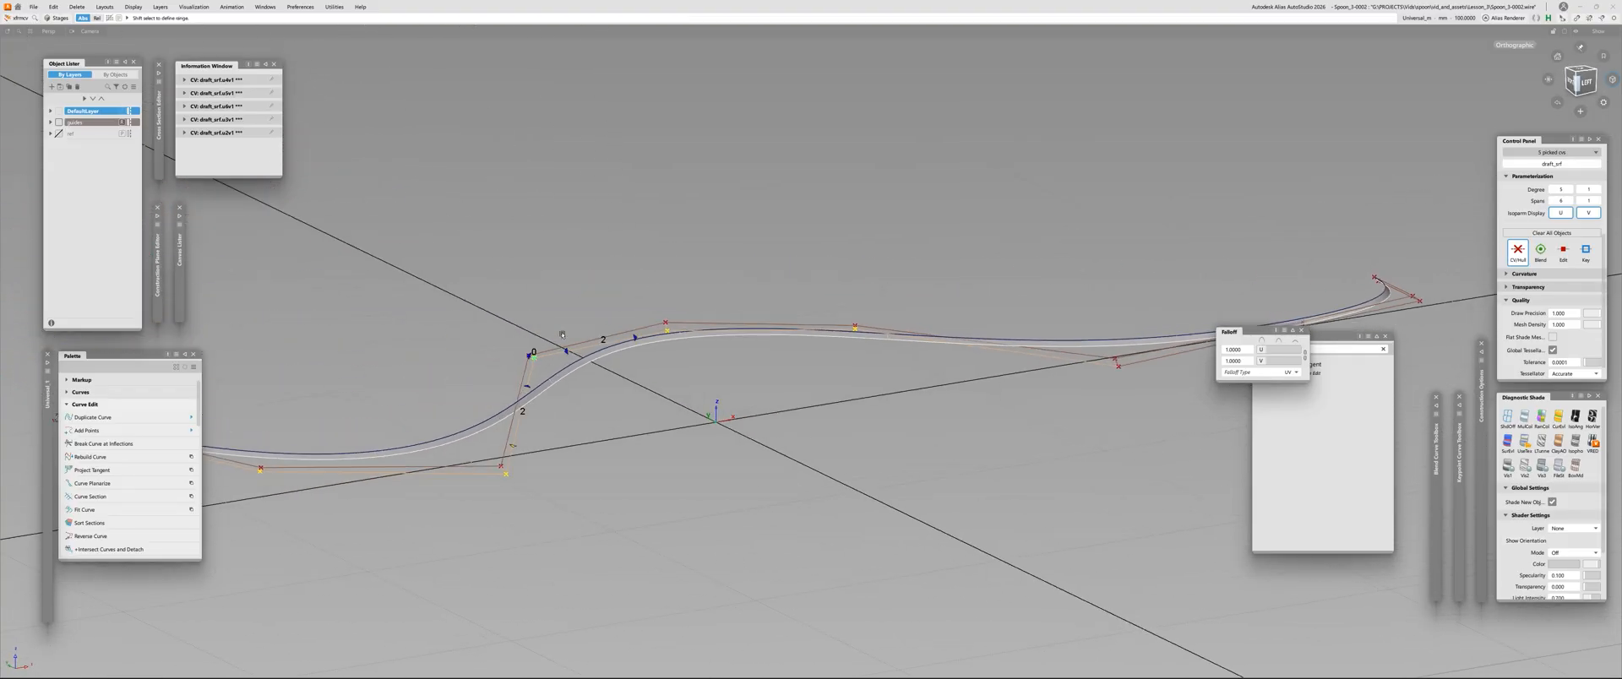
Switch the proportional modification of the draft surface's neck-bend CV from Move to Slide, leaving the displacement entry without applying a value
middle_click_drag(587, 316, 729, 287, "alt+shift")
key("space")
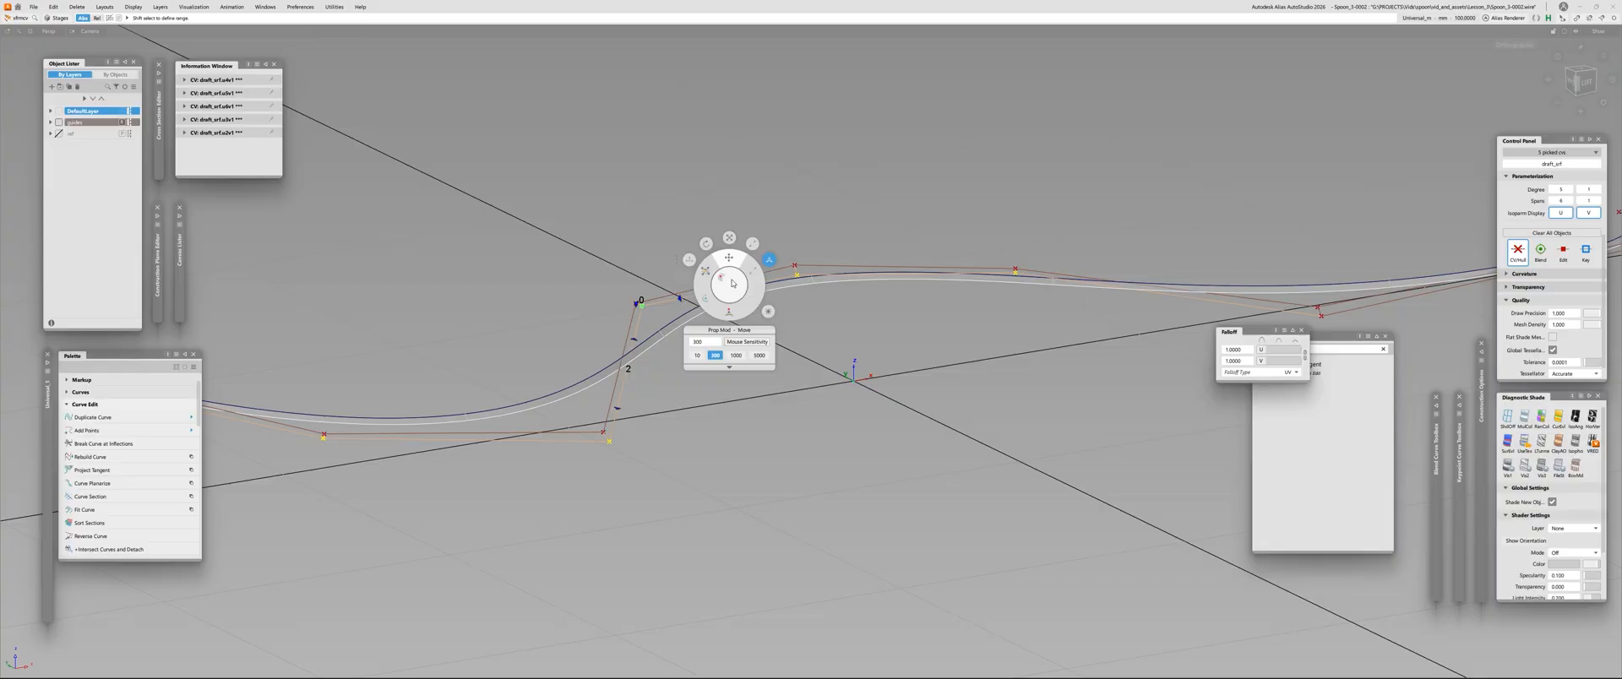
left_click(707, 273)
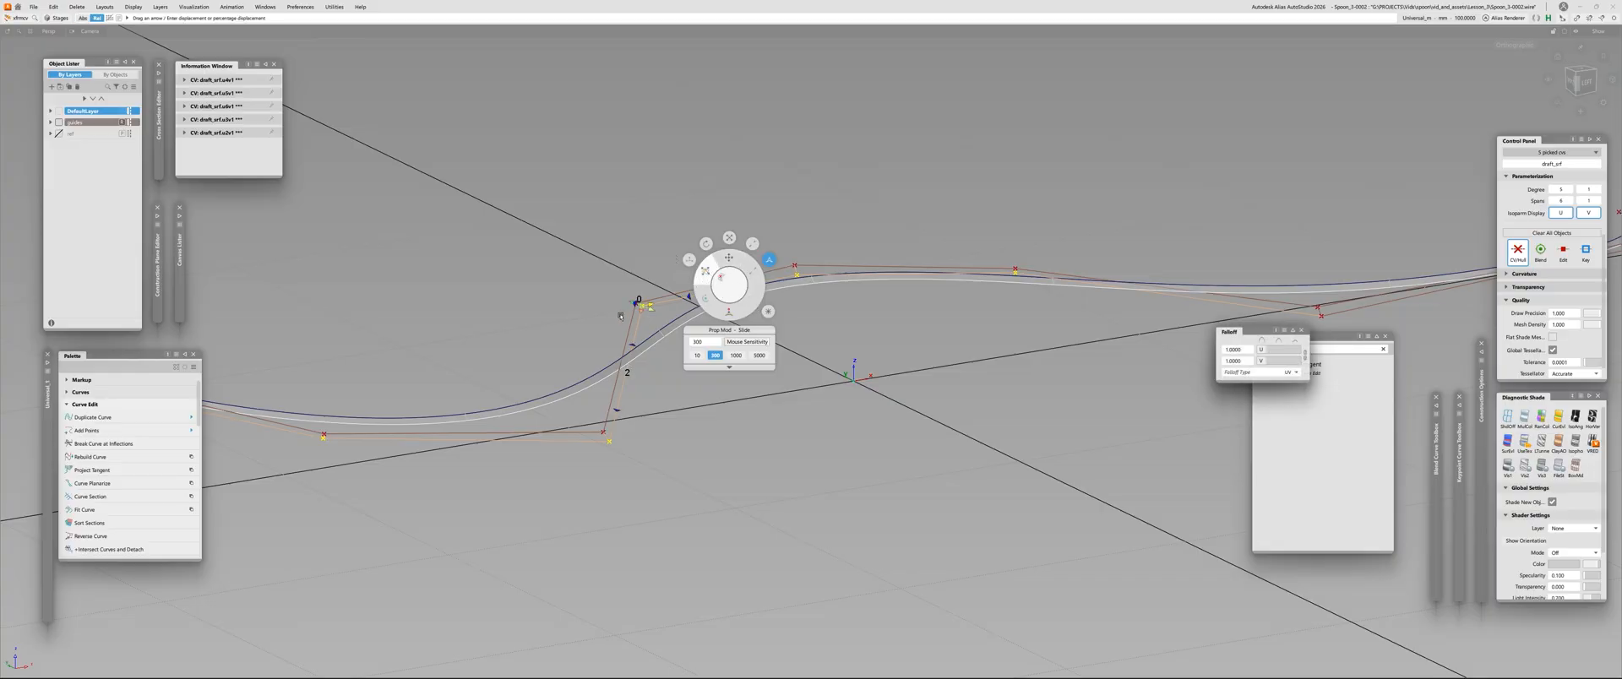
right_click_drag(602, 326, 683, 306, "alt+shift")
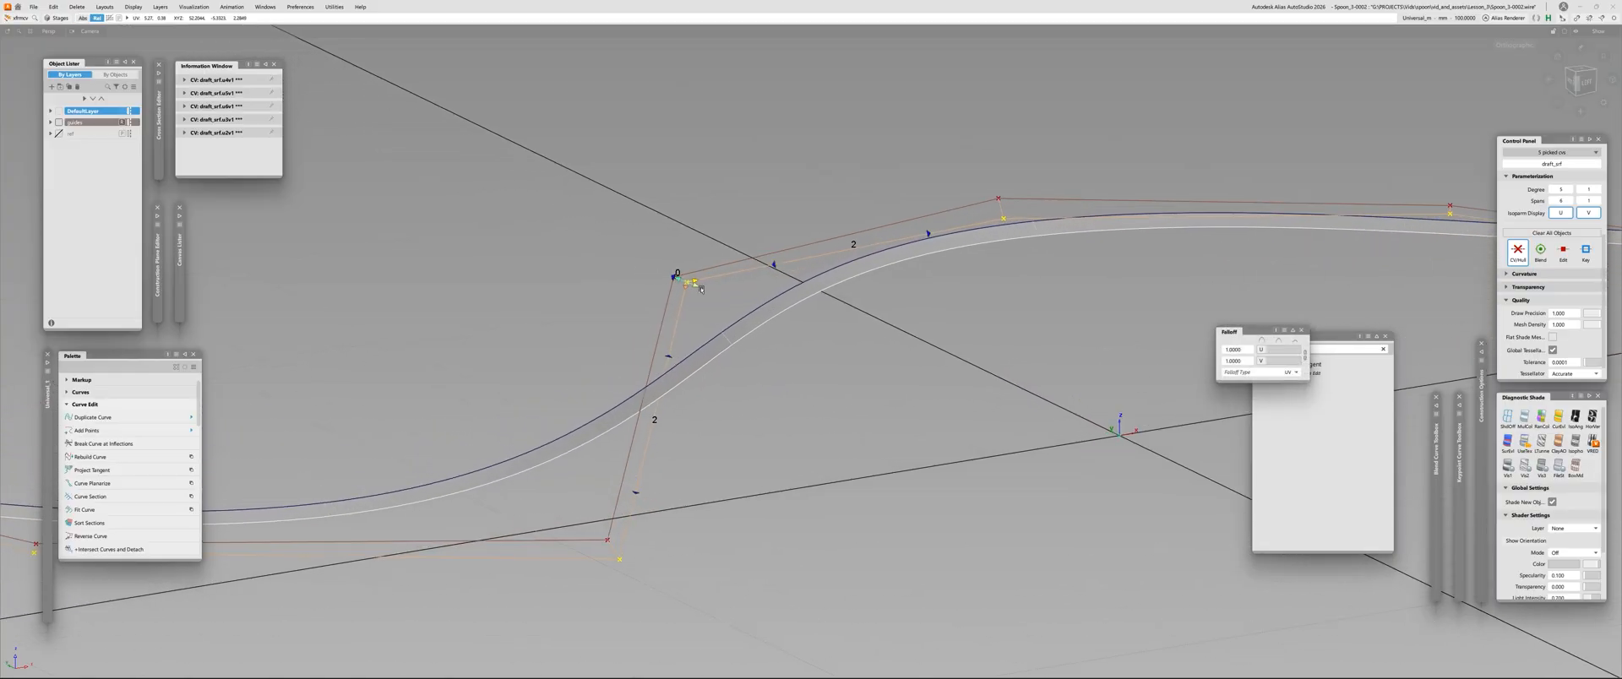
type("0")
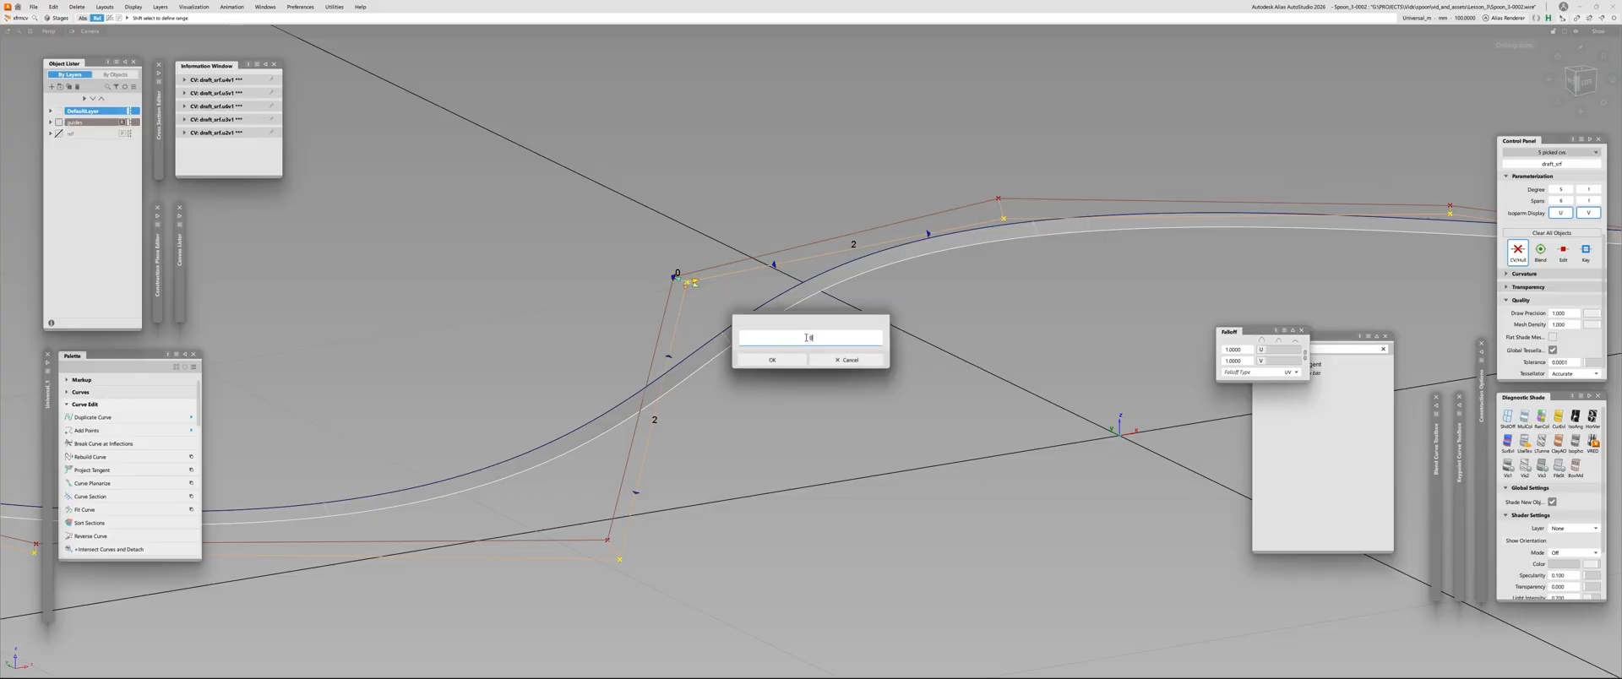
left_click(851, 361)
type("0")
left_click(828, 363)
Slide the draft surface's neck-bend CV along its hull with the proportional falloff to widen the surface around the bend
key("space")
right_click_drag(646, 279, 728, 221, "alt+shift")
middle_click_drag(760, 338, 828, 363)
right_click_drag(828, 363, 708, 293, "alt+shift")
left_click_drag(708, 293, 679, 334, "alt+shift")
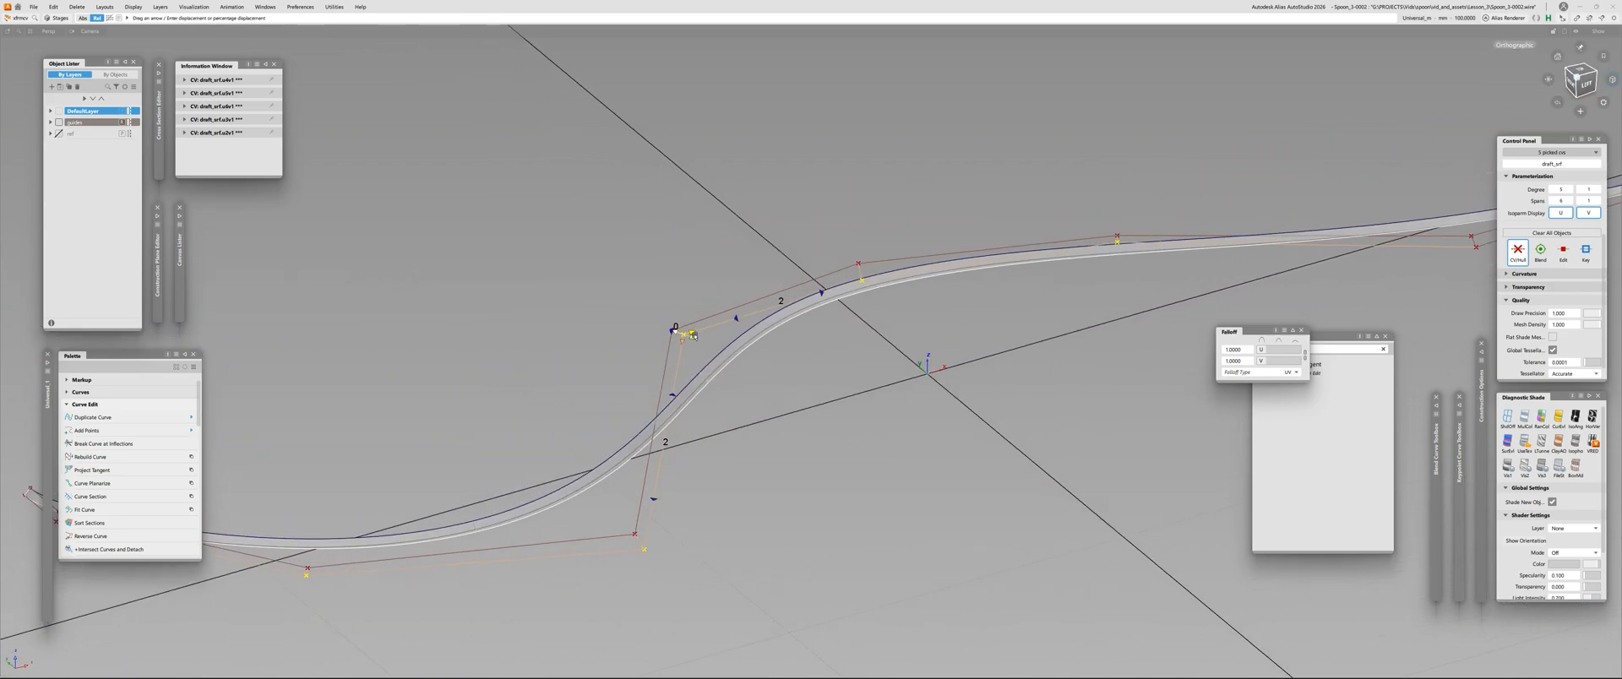
type(".1")
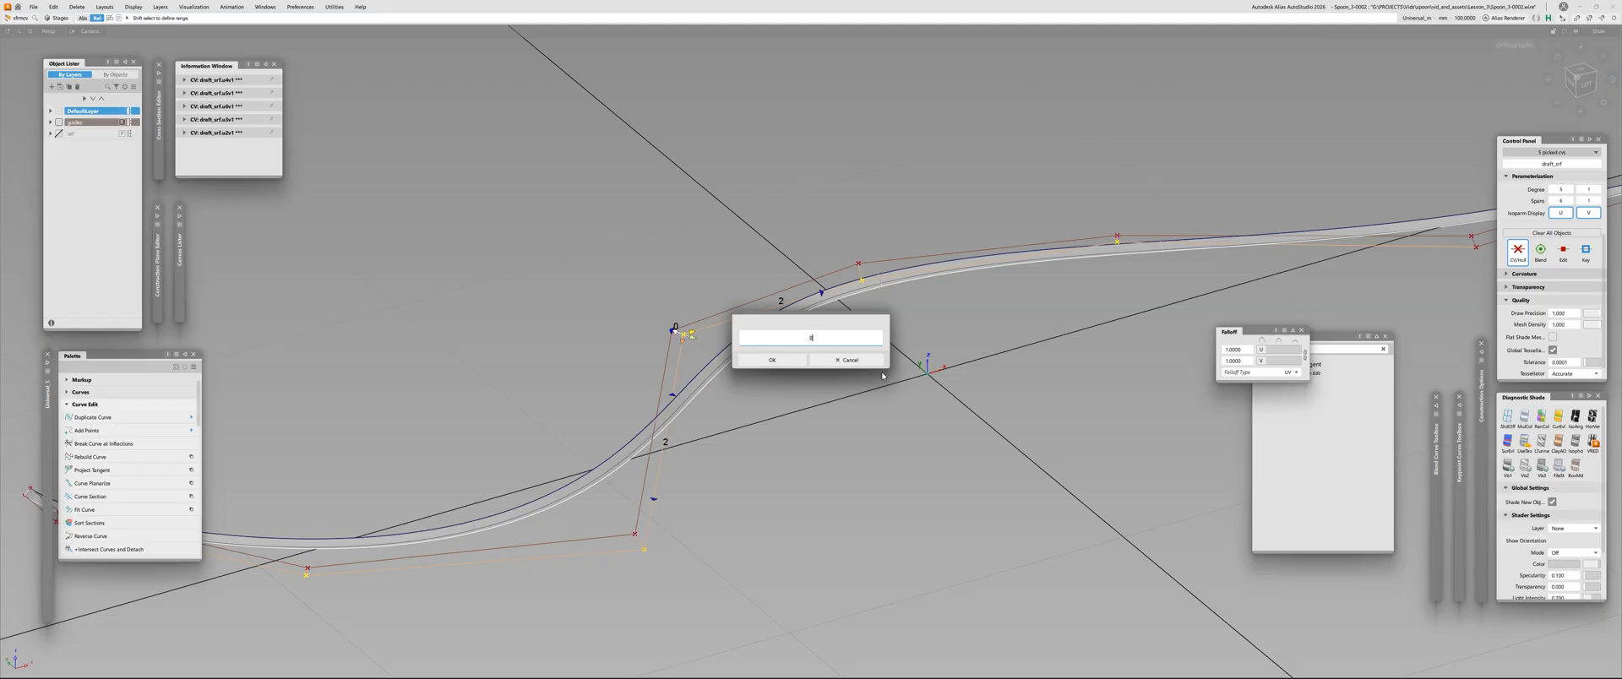
key("Return")
right_click_drag(684, 337, 755, 338, "alt+shift")
type(".1")
key("Return")
Examine the draft surface's width along the whole spoon edge from several angles and from the left side
left_click_drag(755, 338, 1106, 458)
right_click_drag(1017, 399, 695, 464, "alt+shift")
left_click_drag(695, 464, 484, 361, "alt+shift")
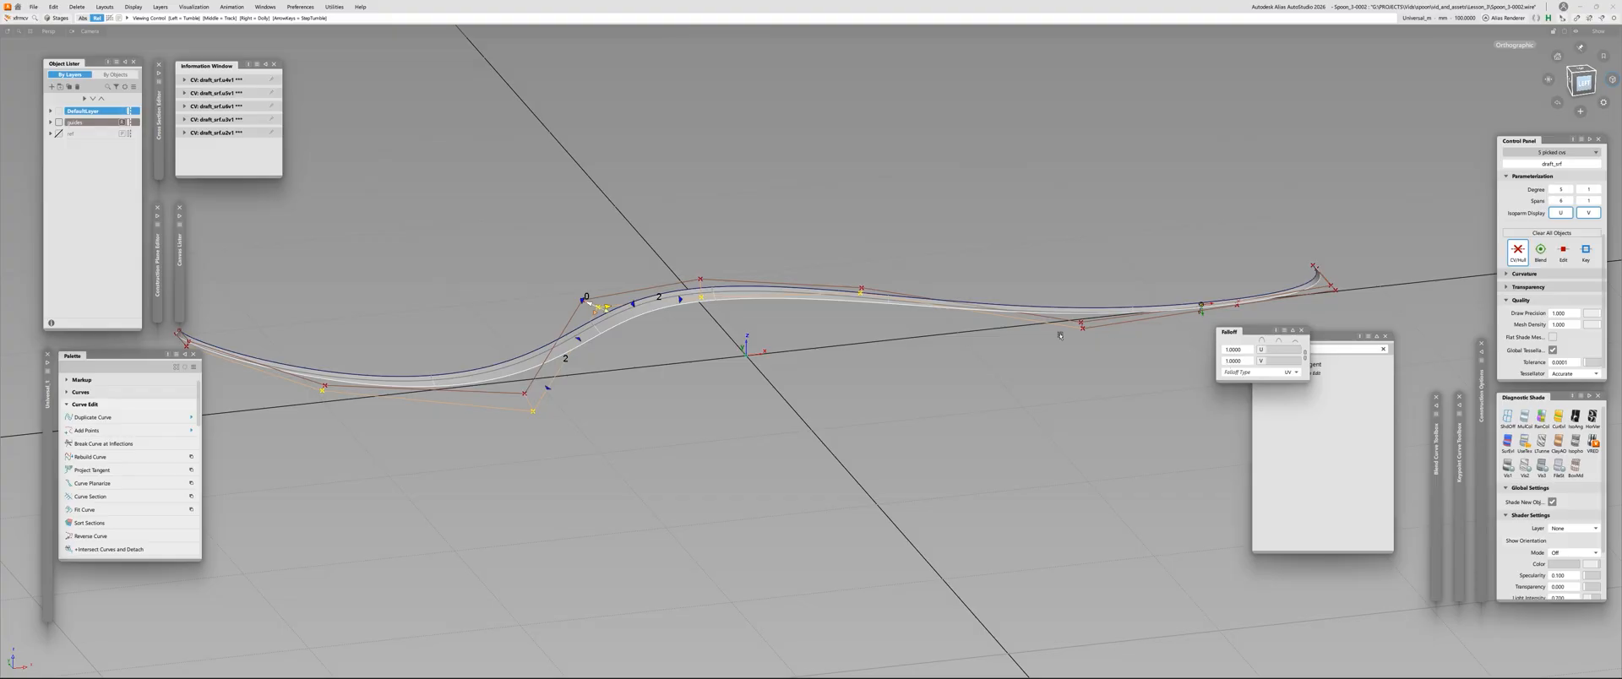
left_click_drag(570, 301, 530, 277, "alt+shift")
middle_click_drag(531, 277, 381, 300, "alt+shift")
right_click_drag(588, 245, 433, 362, "alt+shift")
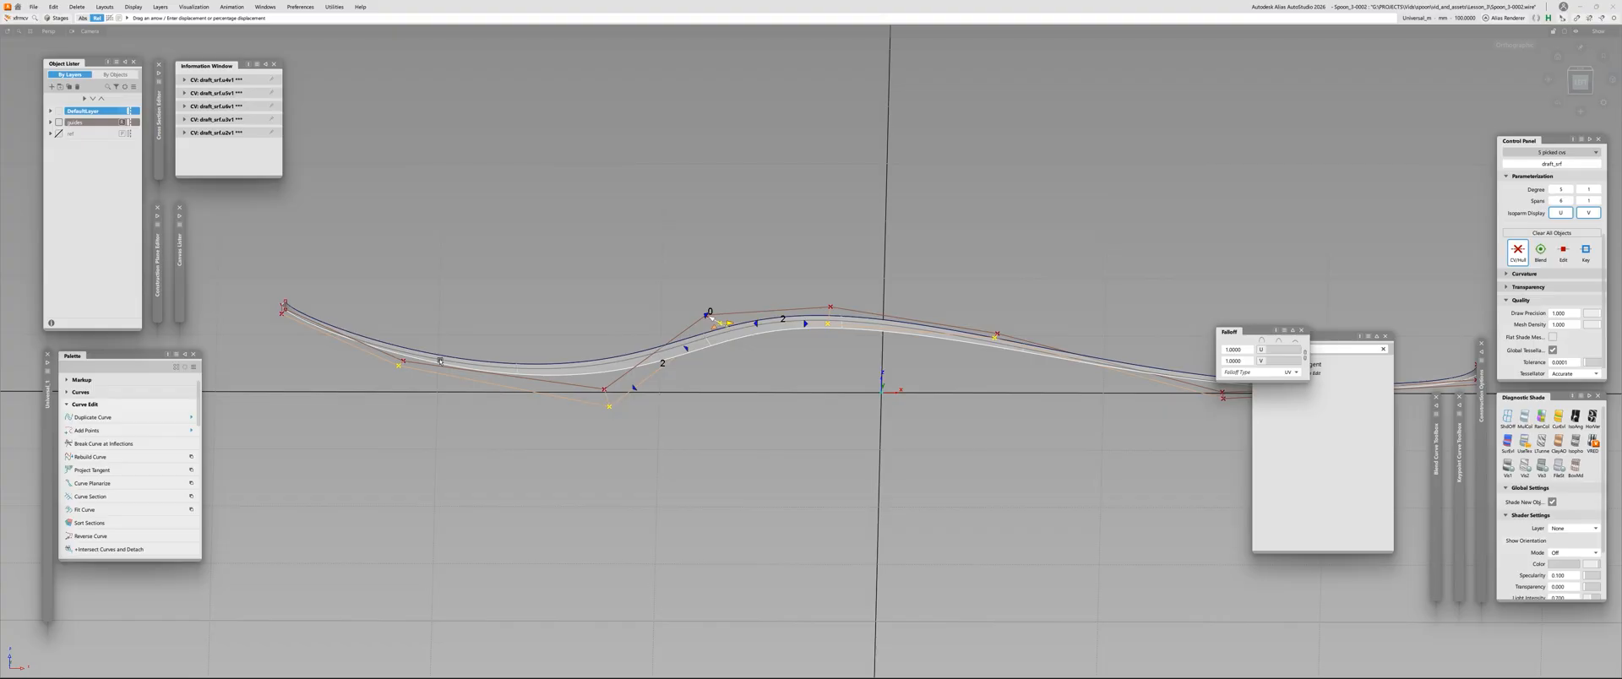
left_click_drag(439, 361, 922, 366, "alt+shift")
middle_click_drag(922, 366, 798, 275, "alt+shift")
right_click_drag(798, 275, 883, 279, "alt+shift")
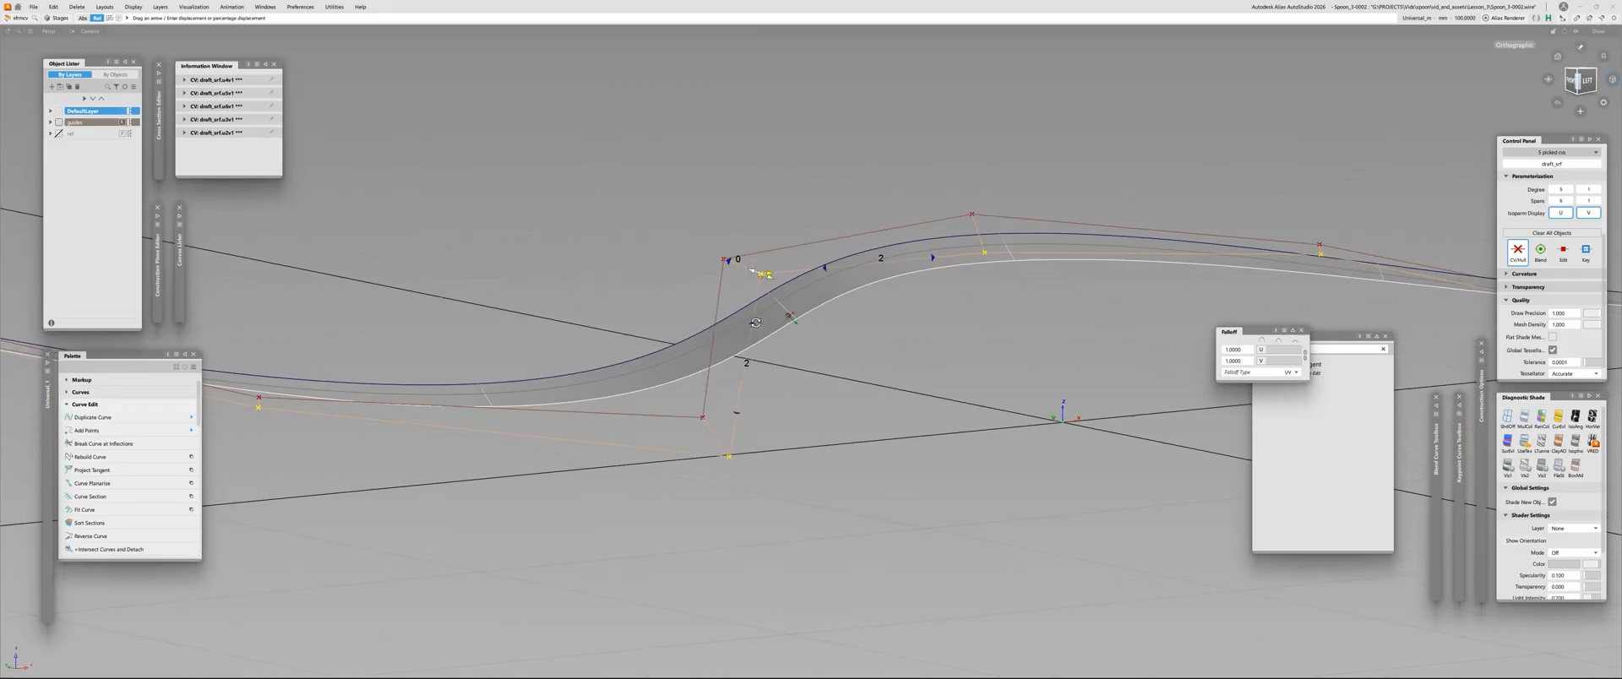
left_click_drag(882, 278, 950, 325, "alt+shift")
left_click_drag(770, 256, 512, 261)
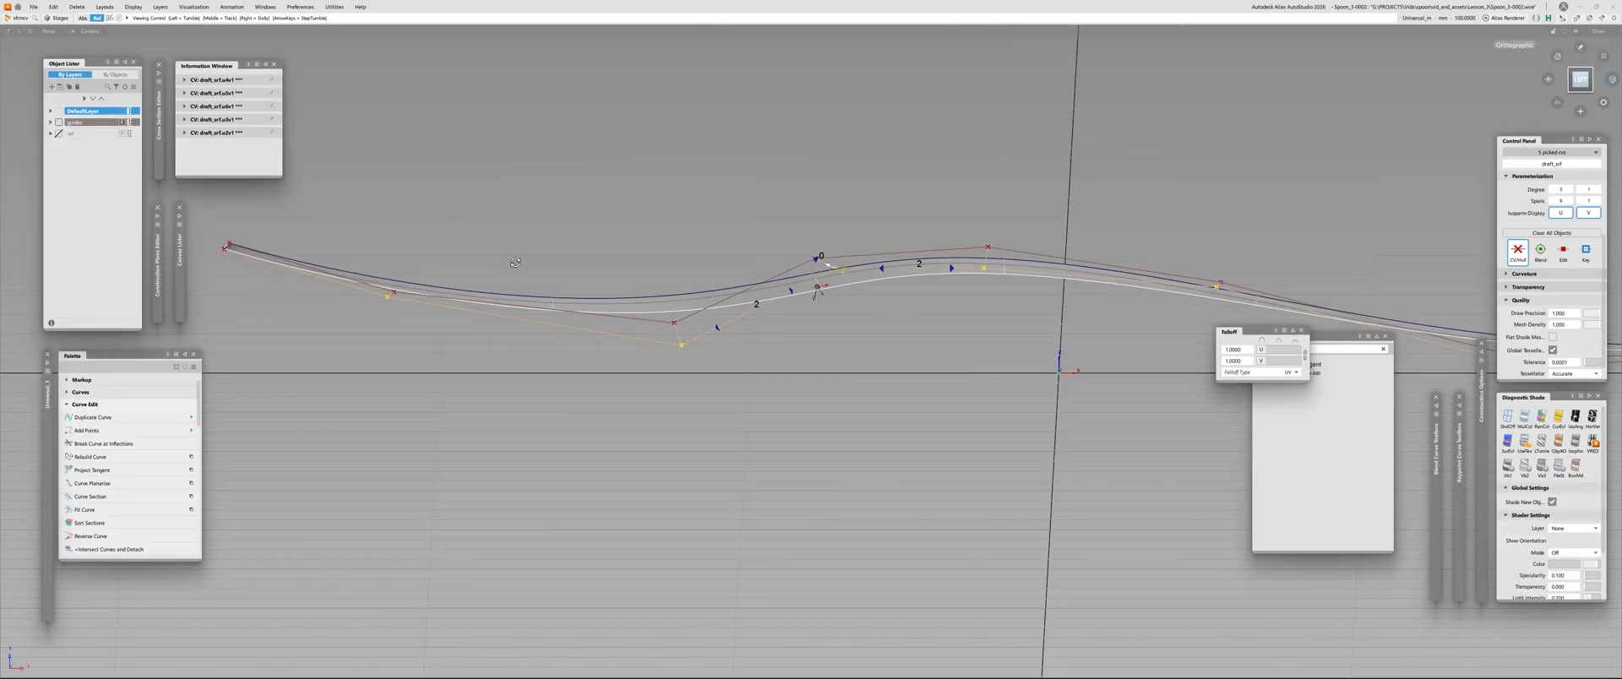
right_click_drag(512, 262, 837, 261, "alt+shift")
left_click_drag(837, 261, 745, 224)
left_click(1579, 80)
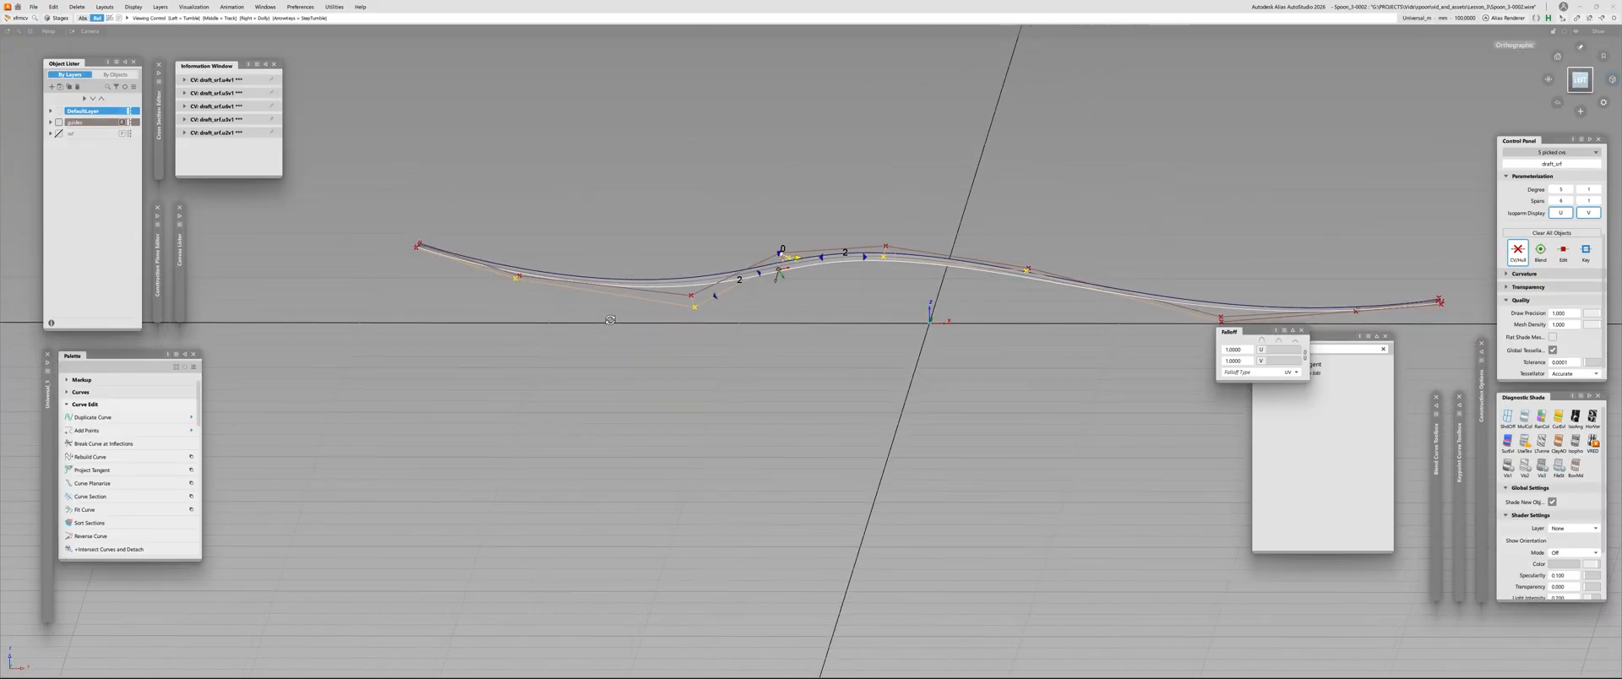
Compare both edges of the bend with the control vertices hidden and shown, and slide the neck-bend CVs slightly further outward
left_click(1518, 250)
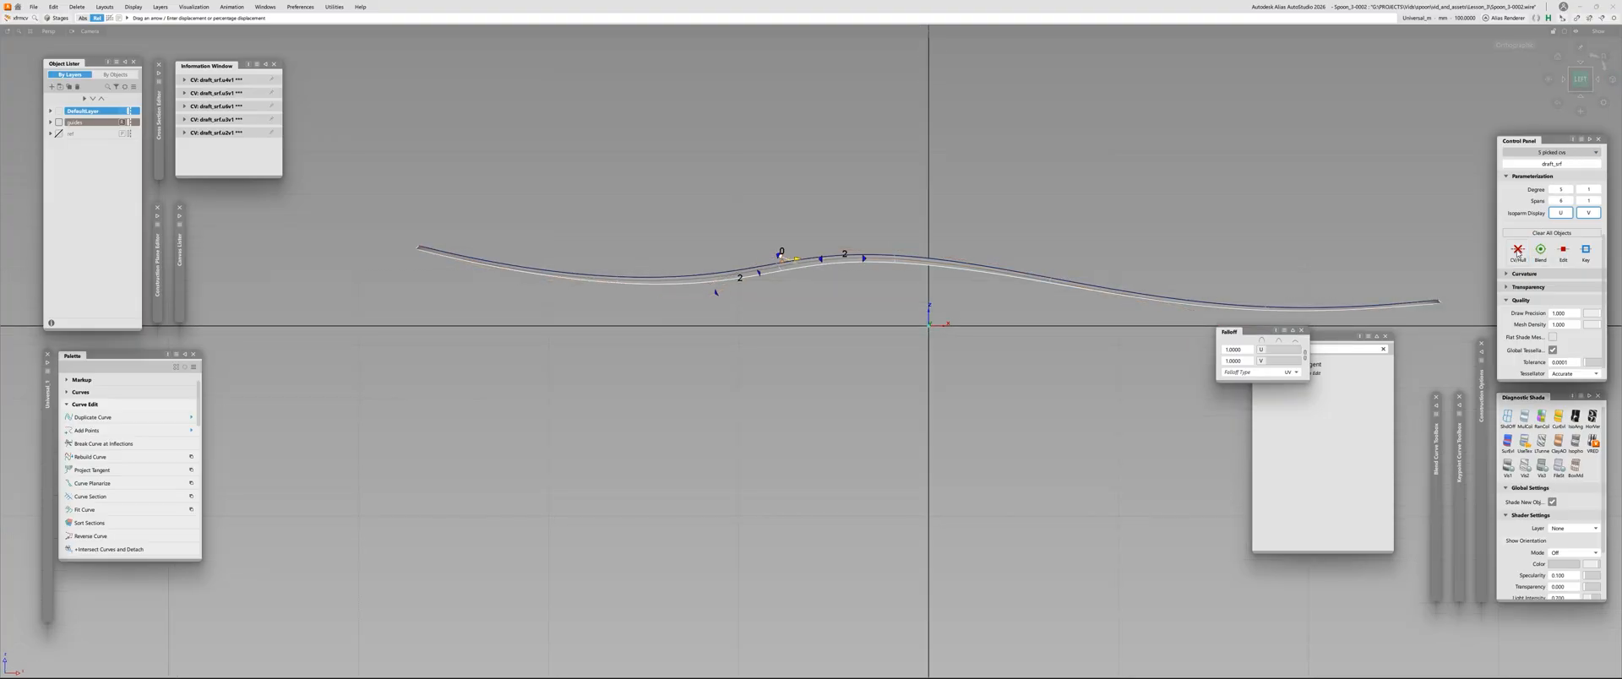
left_click(1517, 253)
right_click_drag(744, 264, 811, 264, "alt+shift")
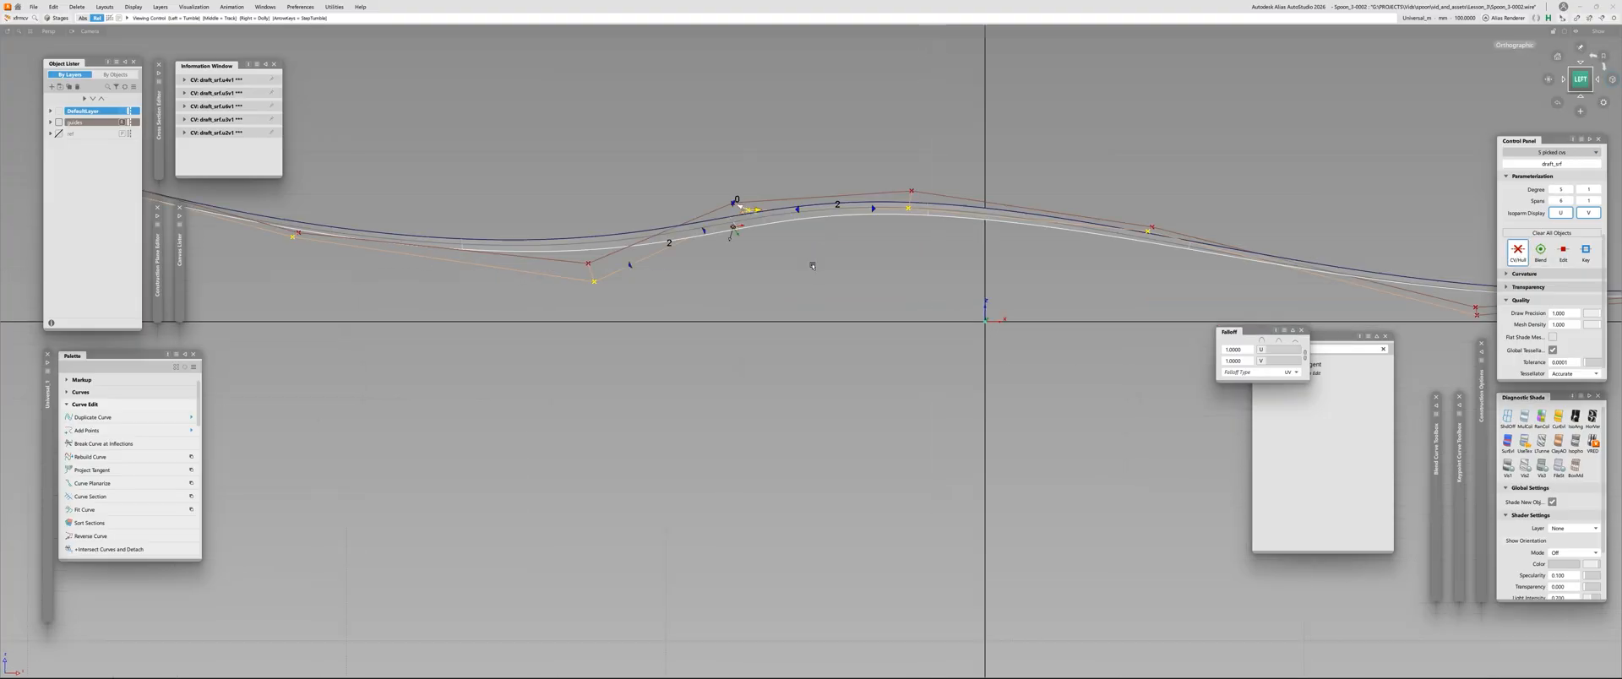
left_click_drag(811, 264, 789, 330, "alt+shift")
right_click_drag(735, 250, 783, 249, "alt+shift")
middle_click_drag(783, 249, 1046, 306, "alt+shift")
right_click_drag(1046, 306, 1082, 306, "alt+shift")
left_click_drag(1054, 230, 1103, 250)
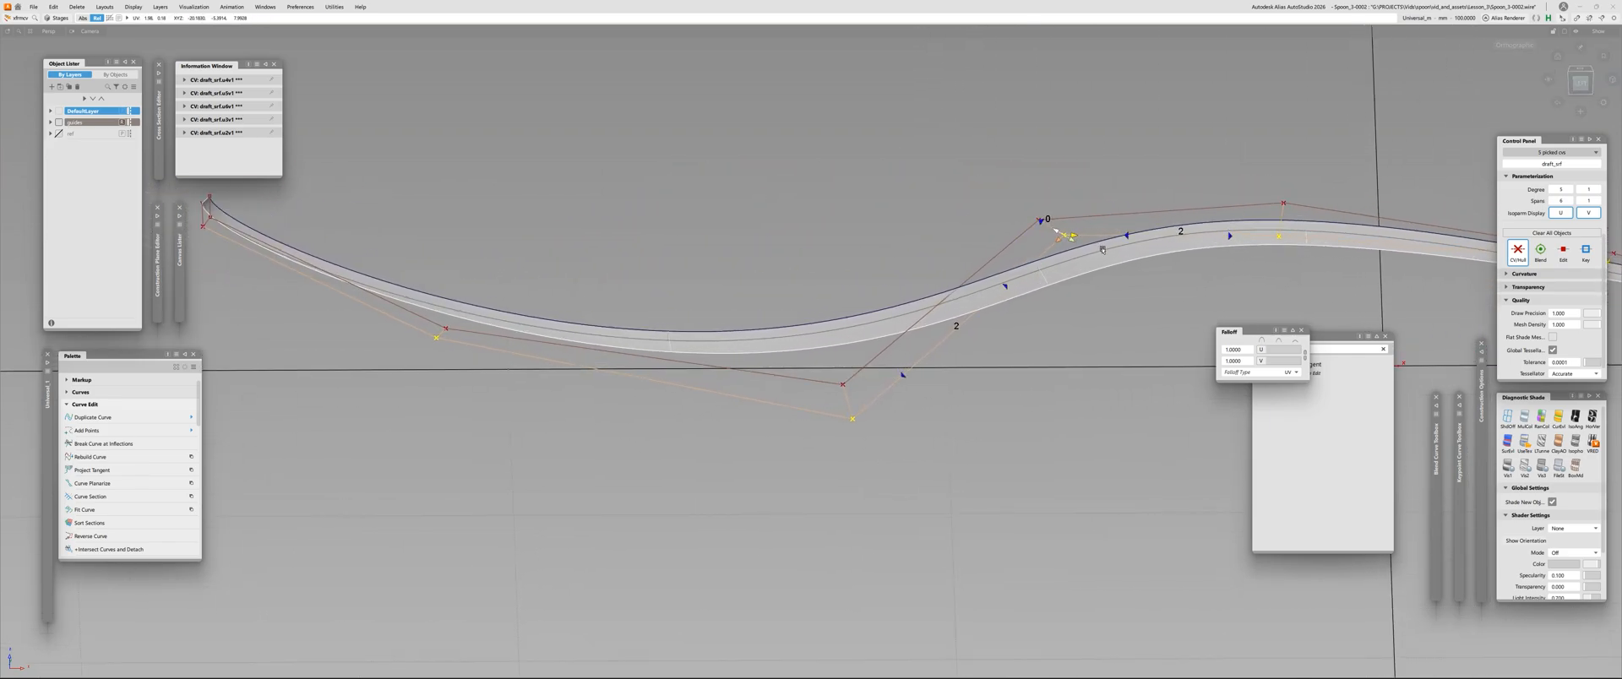
Clear the CV selection, check the draft surface in the left view, and display its control vertices again
left_click(436, 337)
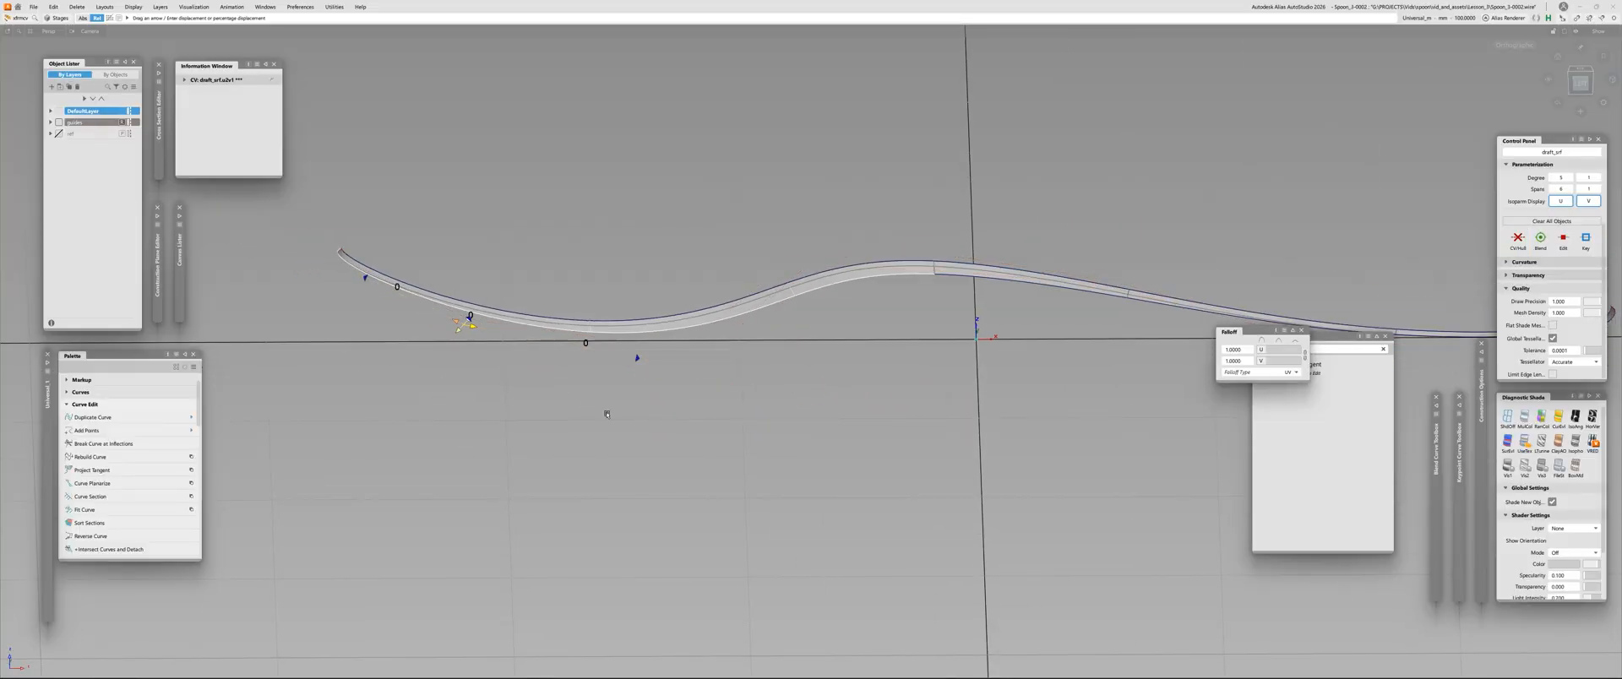
left_click(608, 413)
left_click_drag(794, 342, 874, 353, "alt+shift")
left_click(1581, 81)
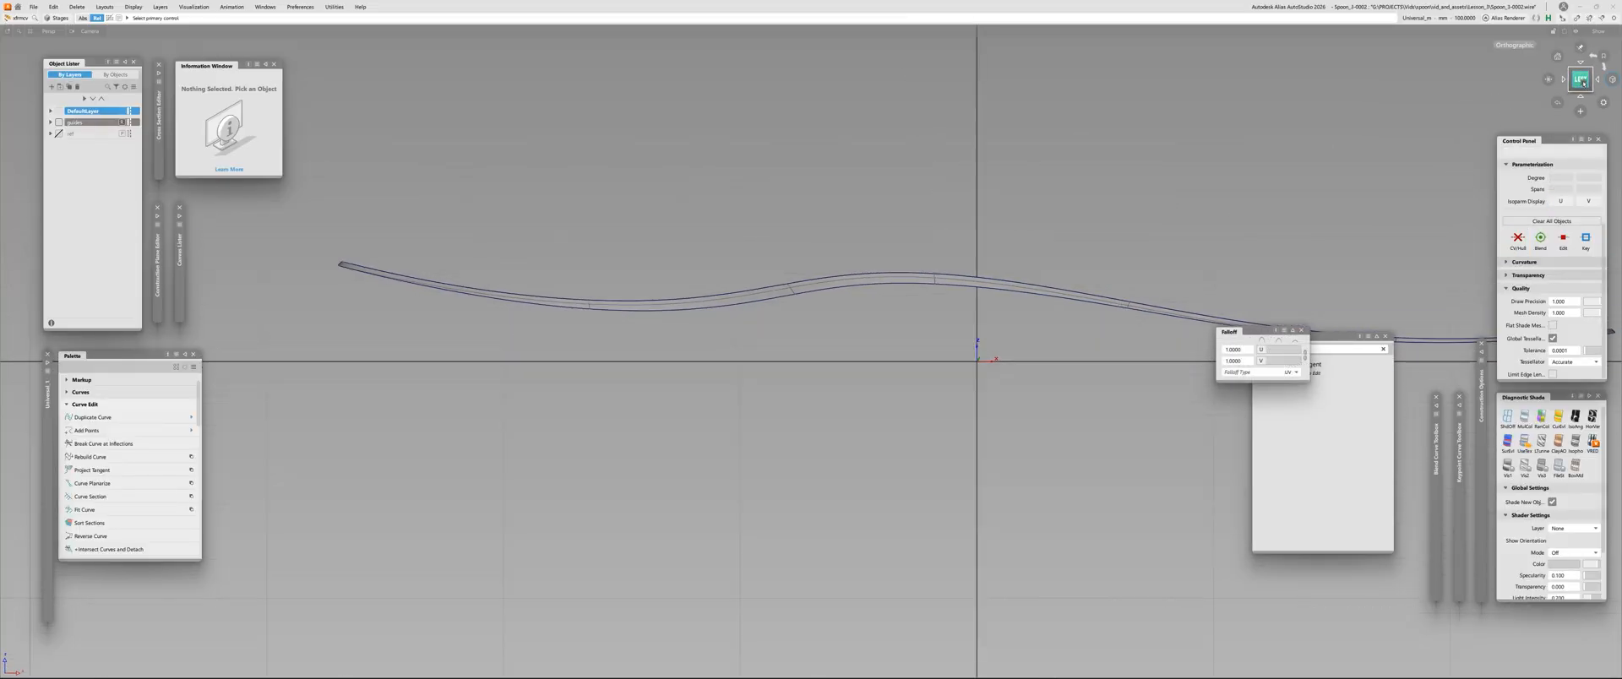
mouse_move(1005, 201)
right_mouse_down("alt+shift")
mouse_move(899, 258)
mouse_move(985, 166)
right_mouse_up("alt+shift")
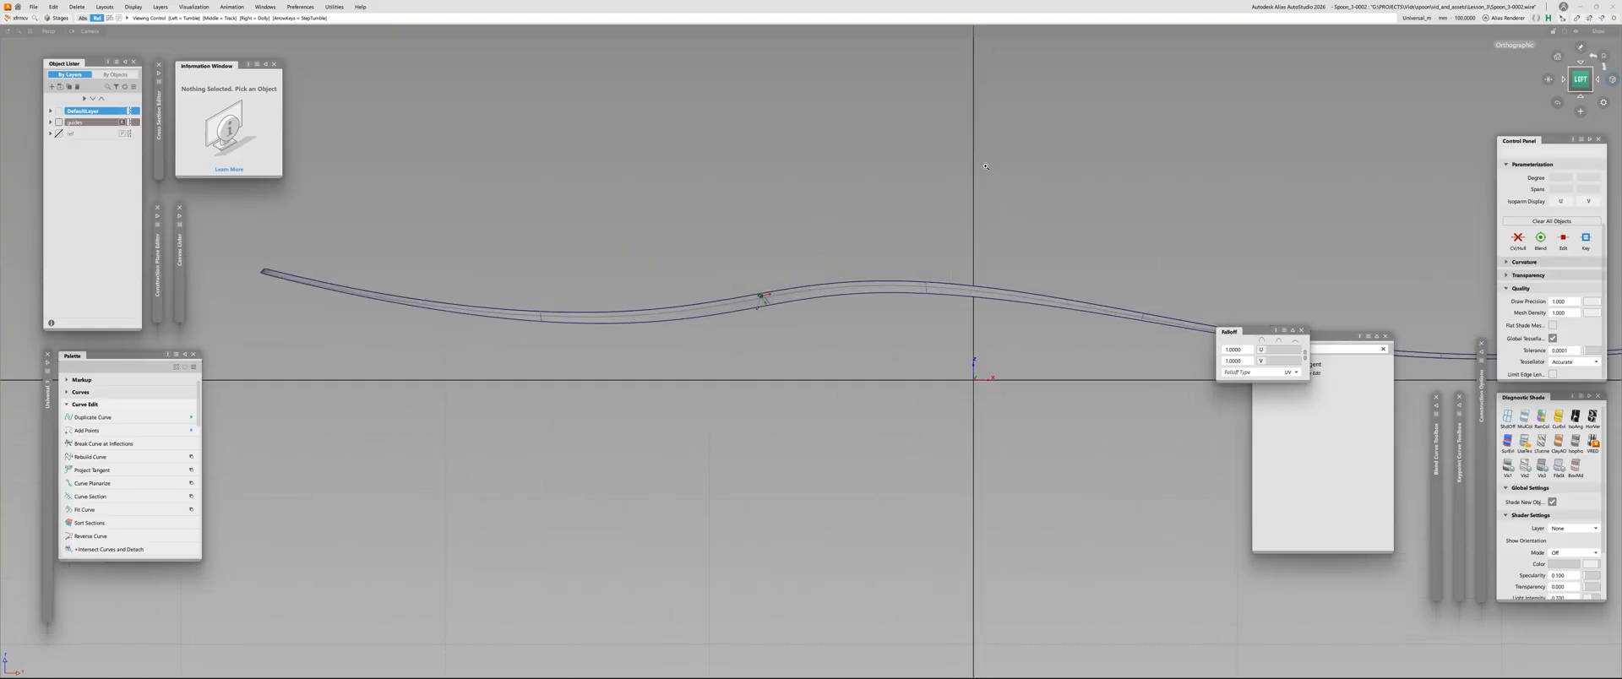
left_click(858, 293)
right_click_drag(858, 293, 900, 253, "alt+shift")
left_click(785, 280)
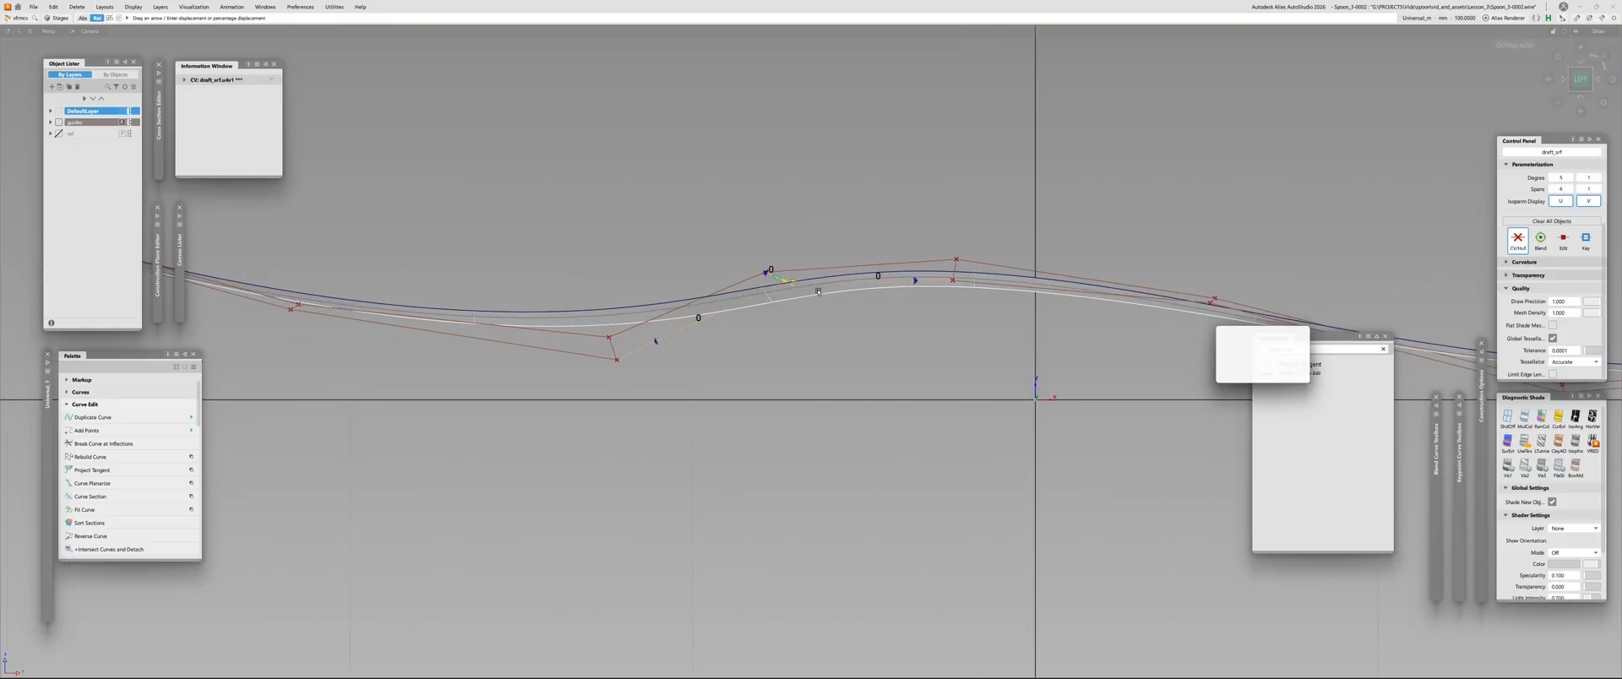
left_click(956, 294, "shift")
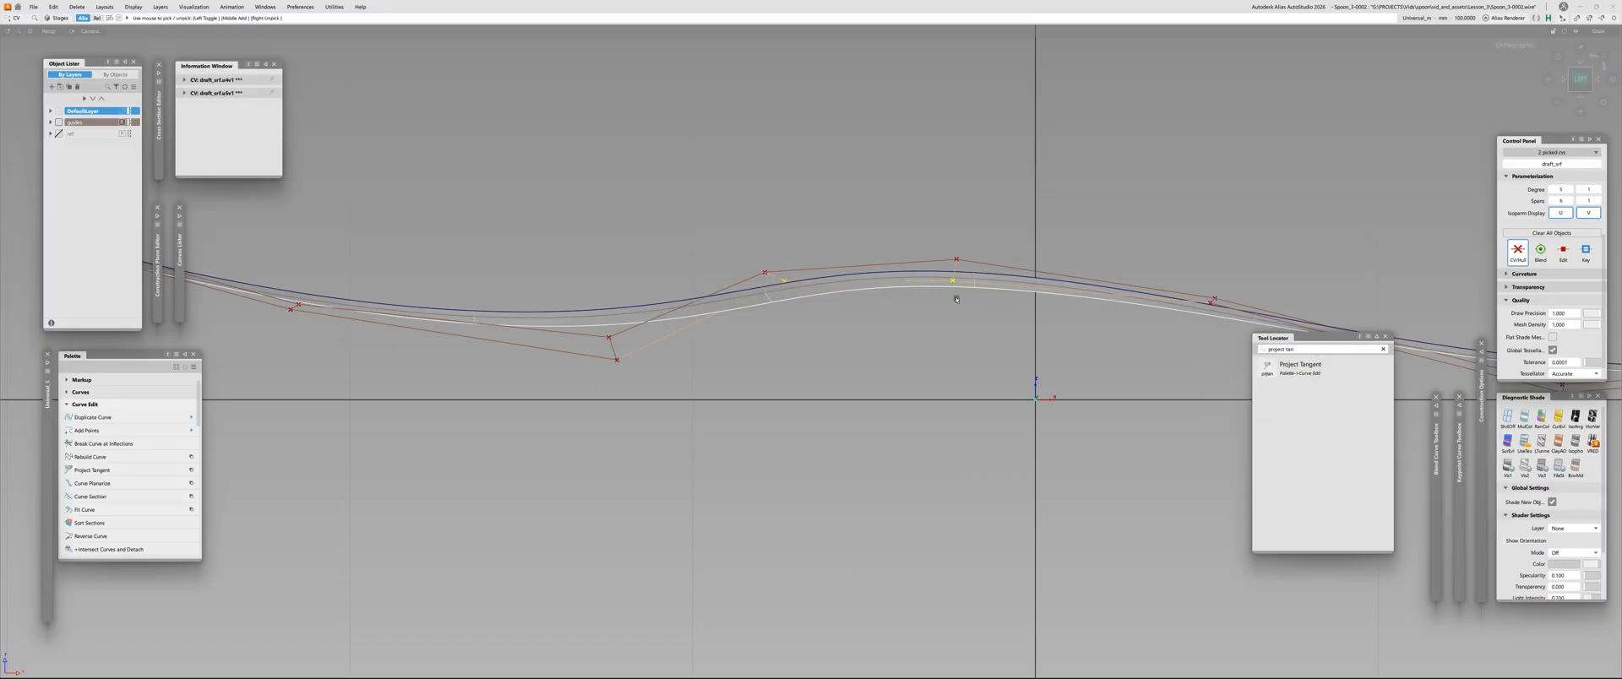
key("t")
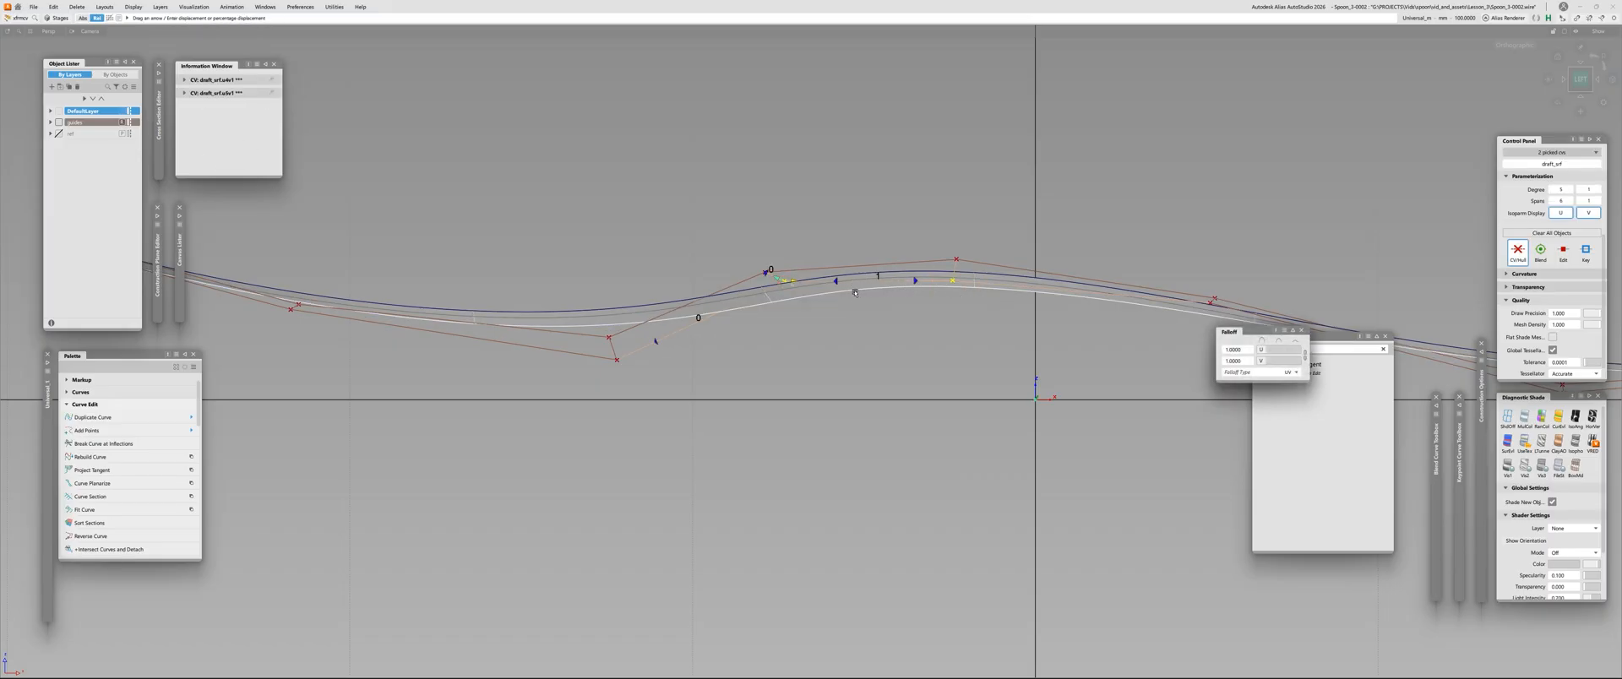
left_click_drag(810, 278, 894, 318, "alt+shift")
left_click(896, 318)
left_click(932, 260)
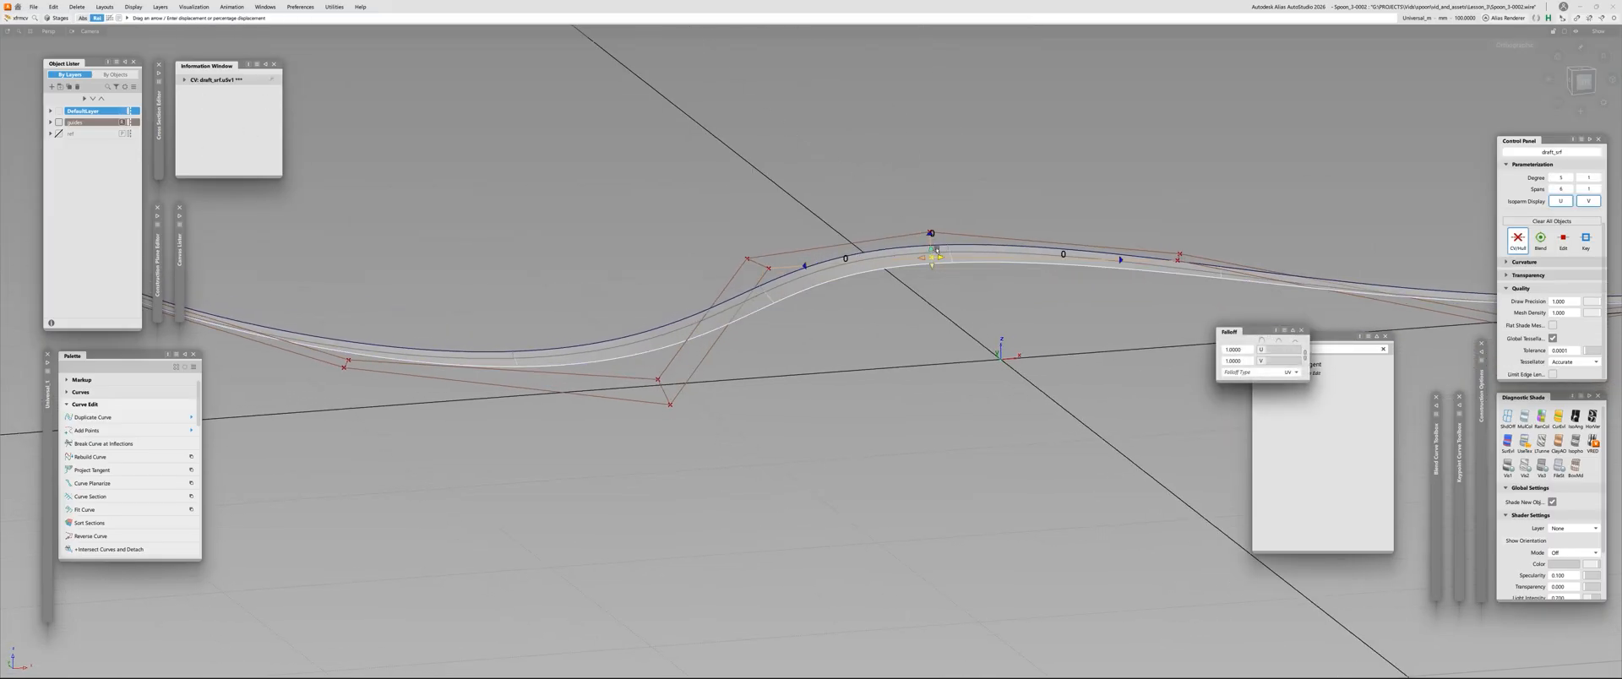
left_click(770, 270)
left_click(878, 296)
Pick the two lower-edge CVs at and just beyond the neck bend, and switch from proportional modification to the regular Move tool
scroll(878, 296, "down", 5)
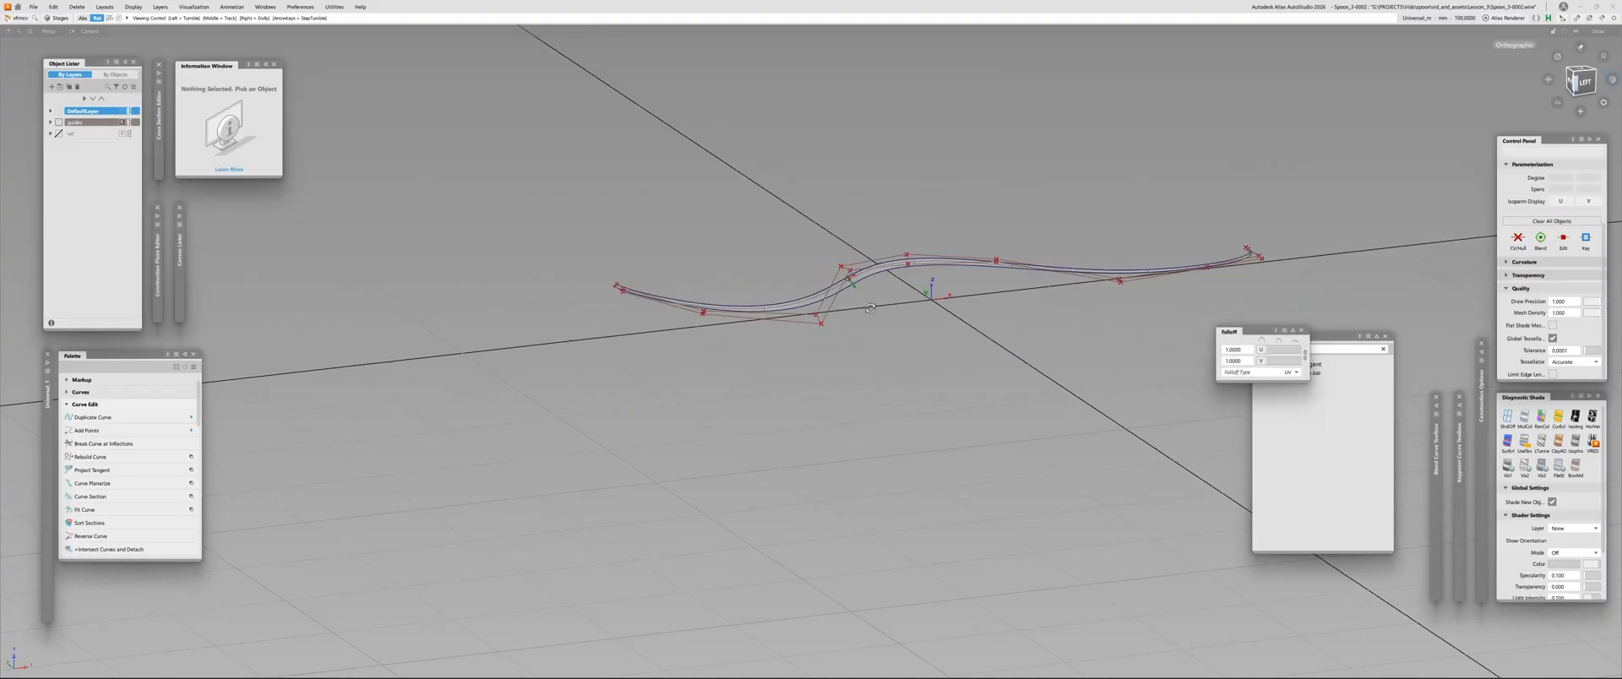
left_click_drag(878, 296, 1062, 305, "alt+shift")
right_click_drag(835, 258, 930, 192, "alt+shift")
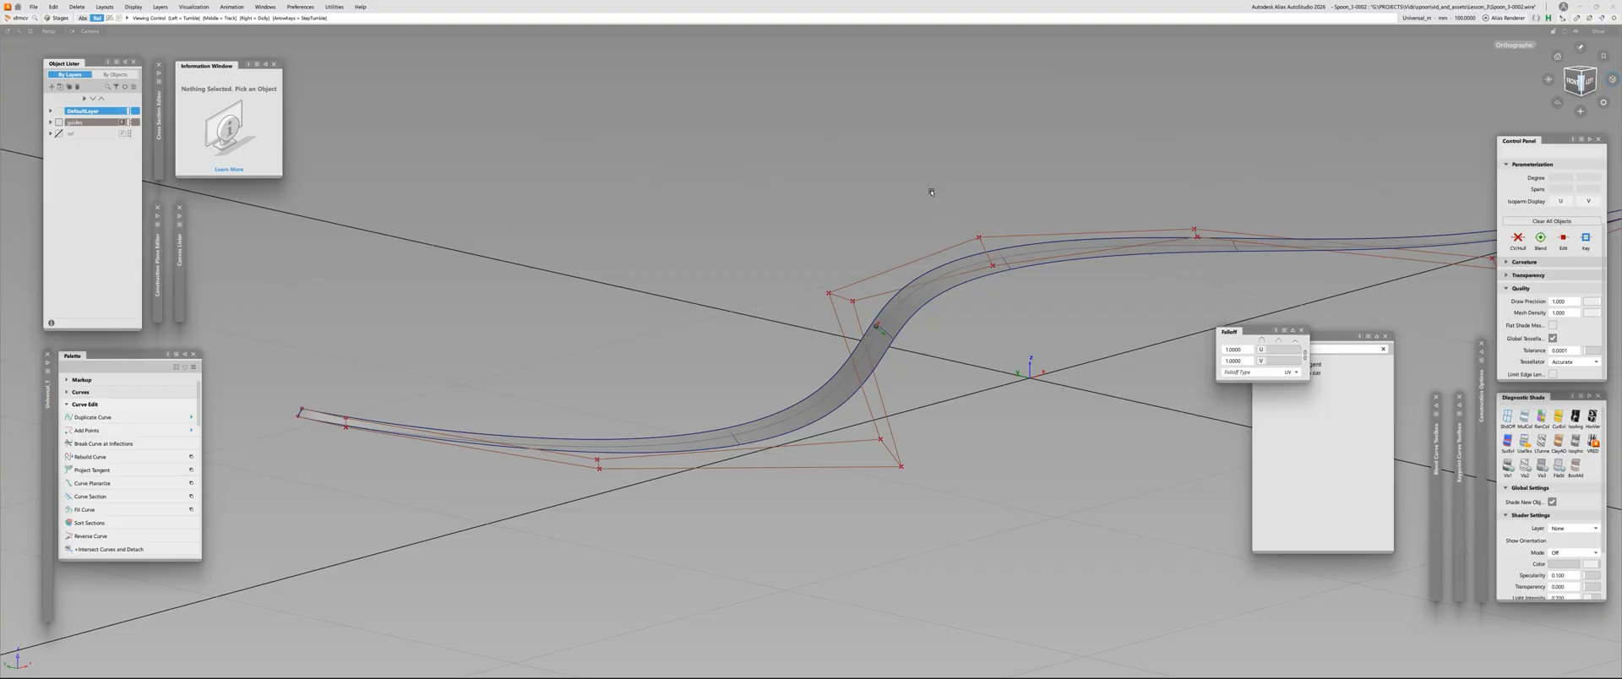
left_click(854, 301, "shift")
left_click(992, 266, "shift")
key("space")
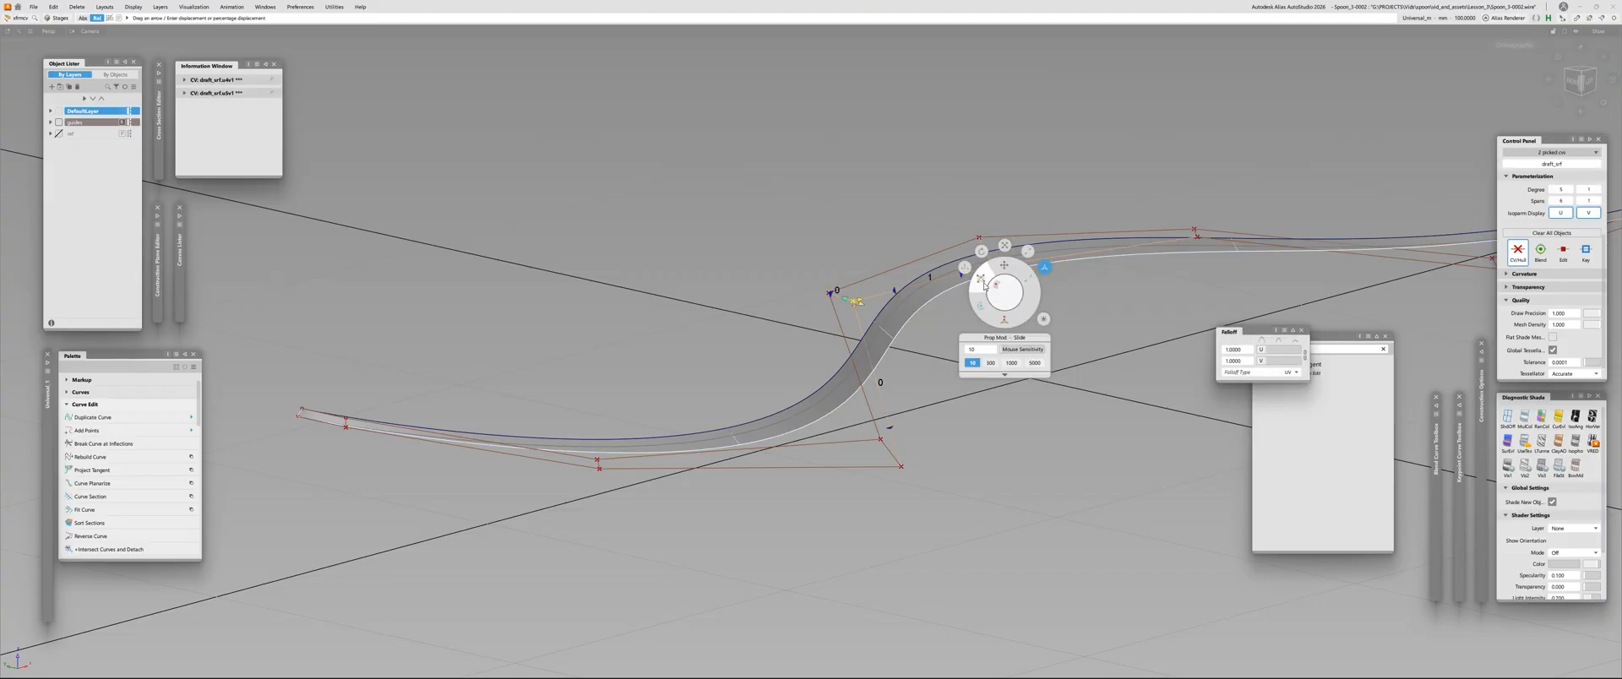
left_click(964, 268)
Slide the two picked CVs slightly along the hull, and compare the surface before and after the change
key("space")
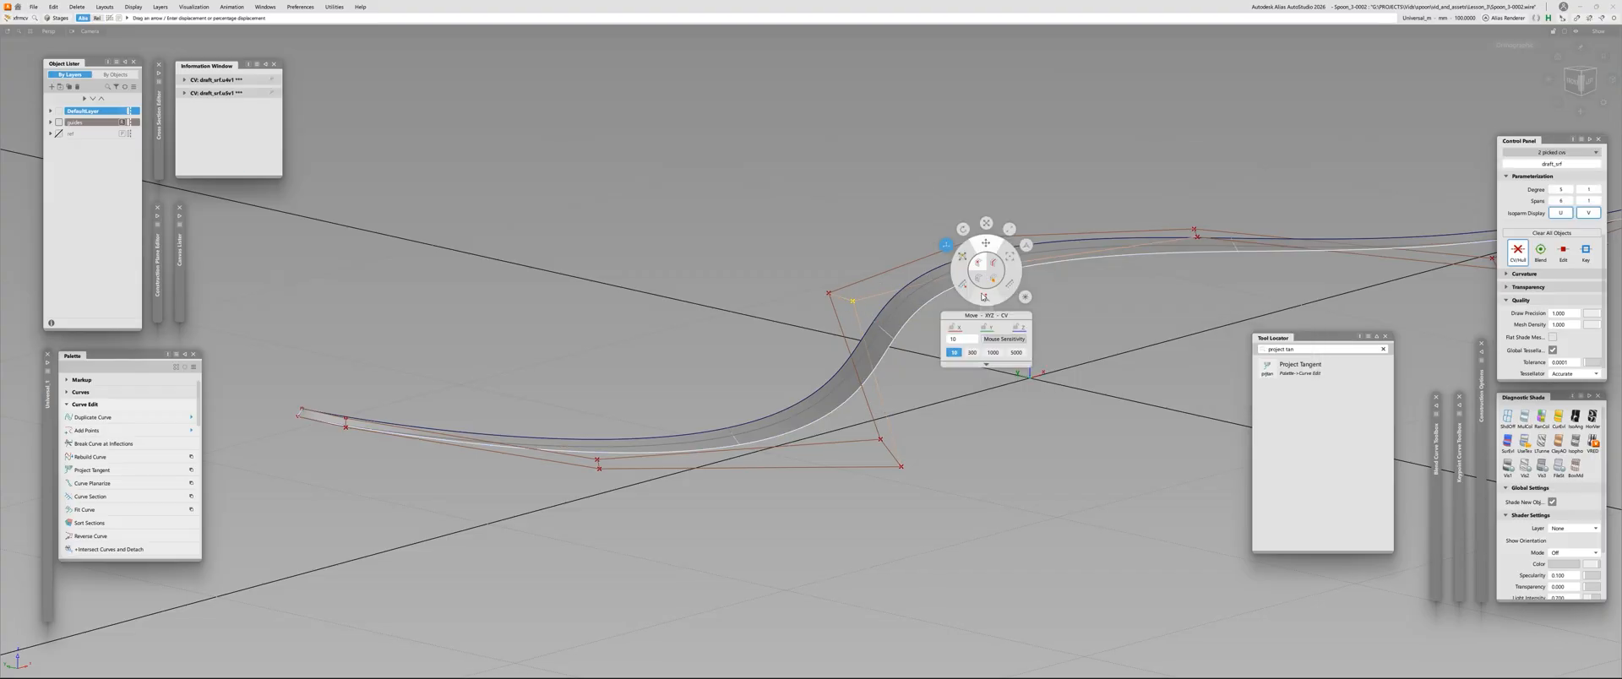
left_click(986, 298)
left_click_drag(989, 256, 991, 260)
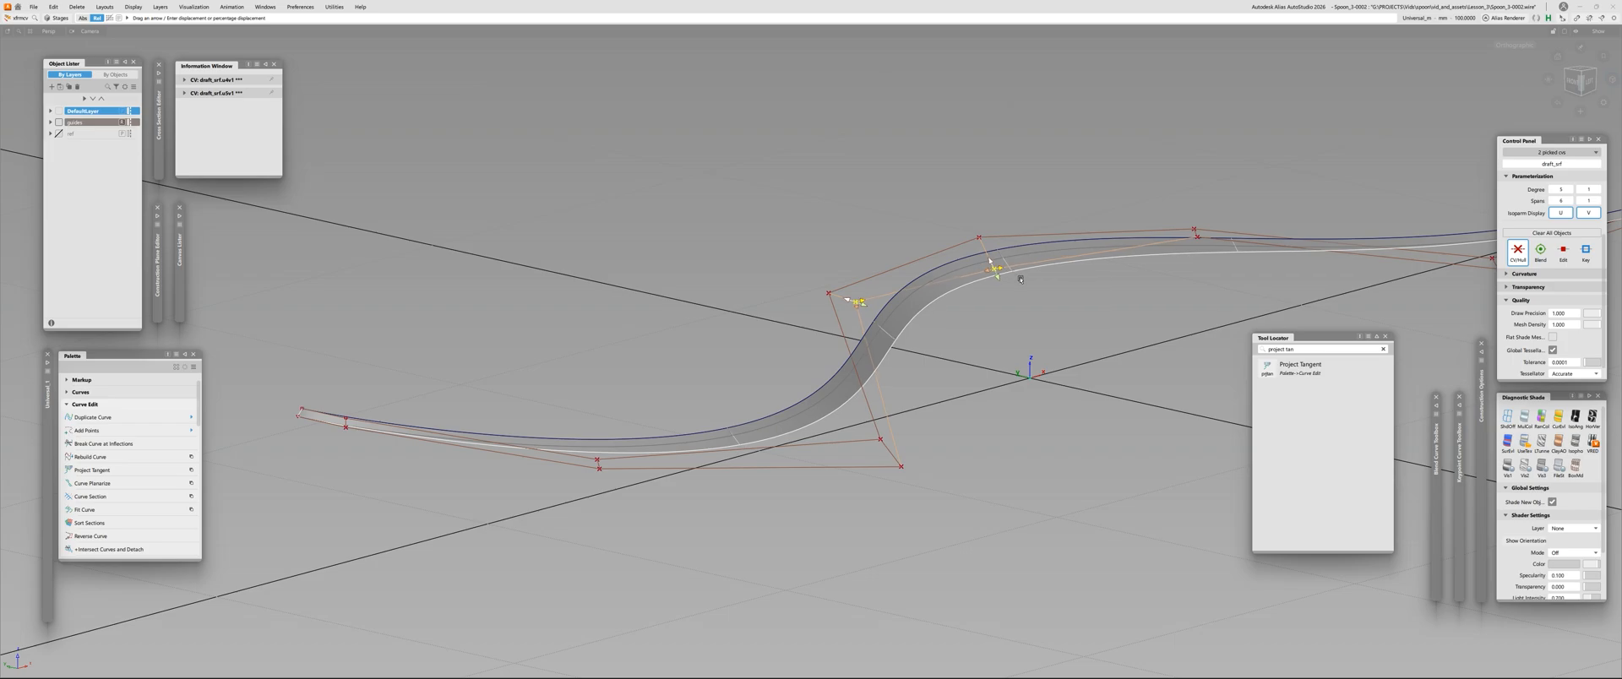
key("ctrl+z")
key("ctrl+y")
Hide the control vertices, deselect them, and check the draft surface's edges in the left view
left_click_drag(1029, 285, 463, 366, "alt+shift")
key("ctrl+h")
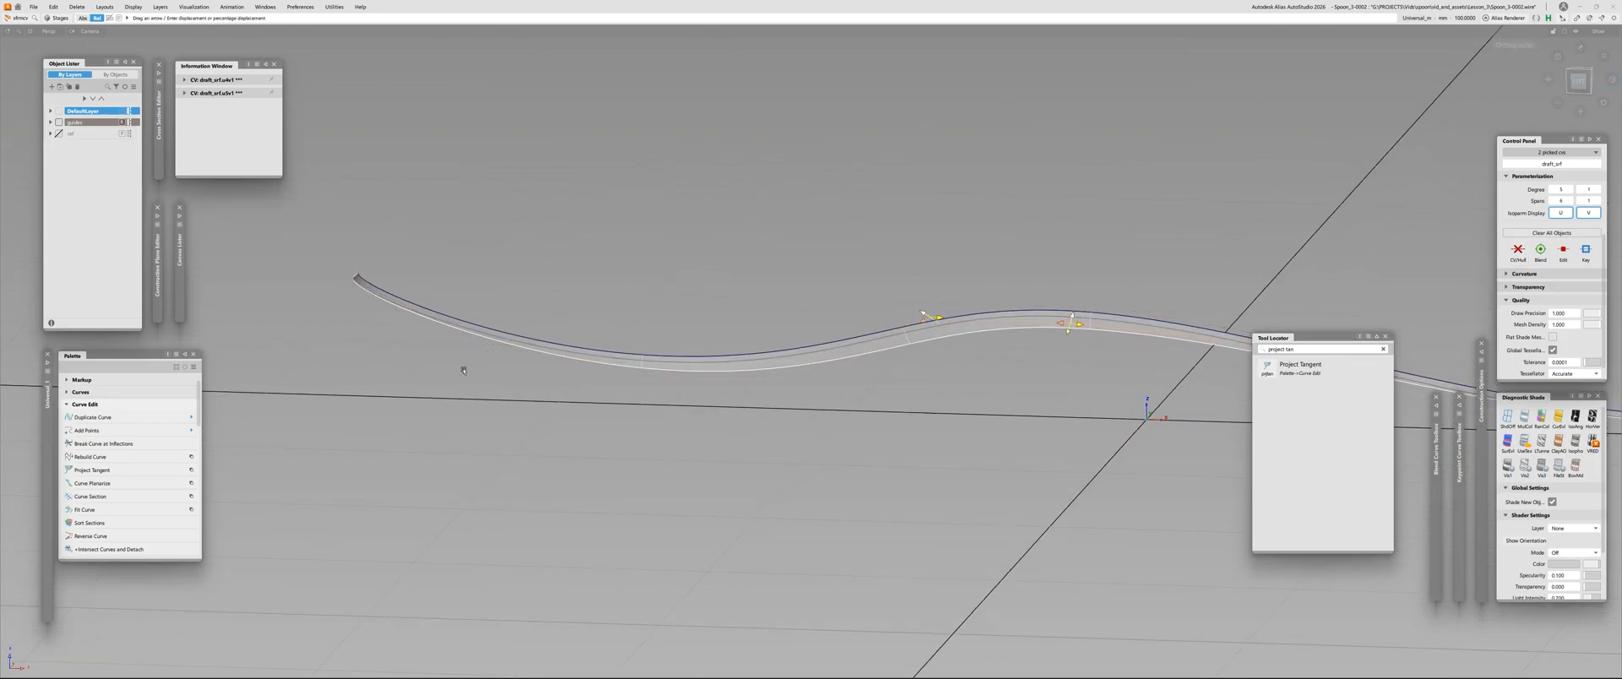
left_click(463, 366)
left_click_drag(760, 365, 872, 407, "alt+shift")
left_click(1578, 81)
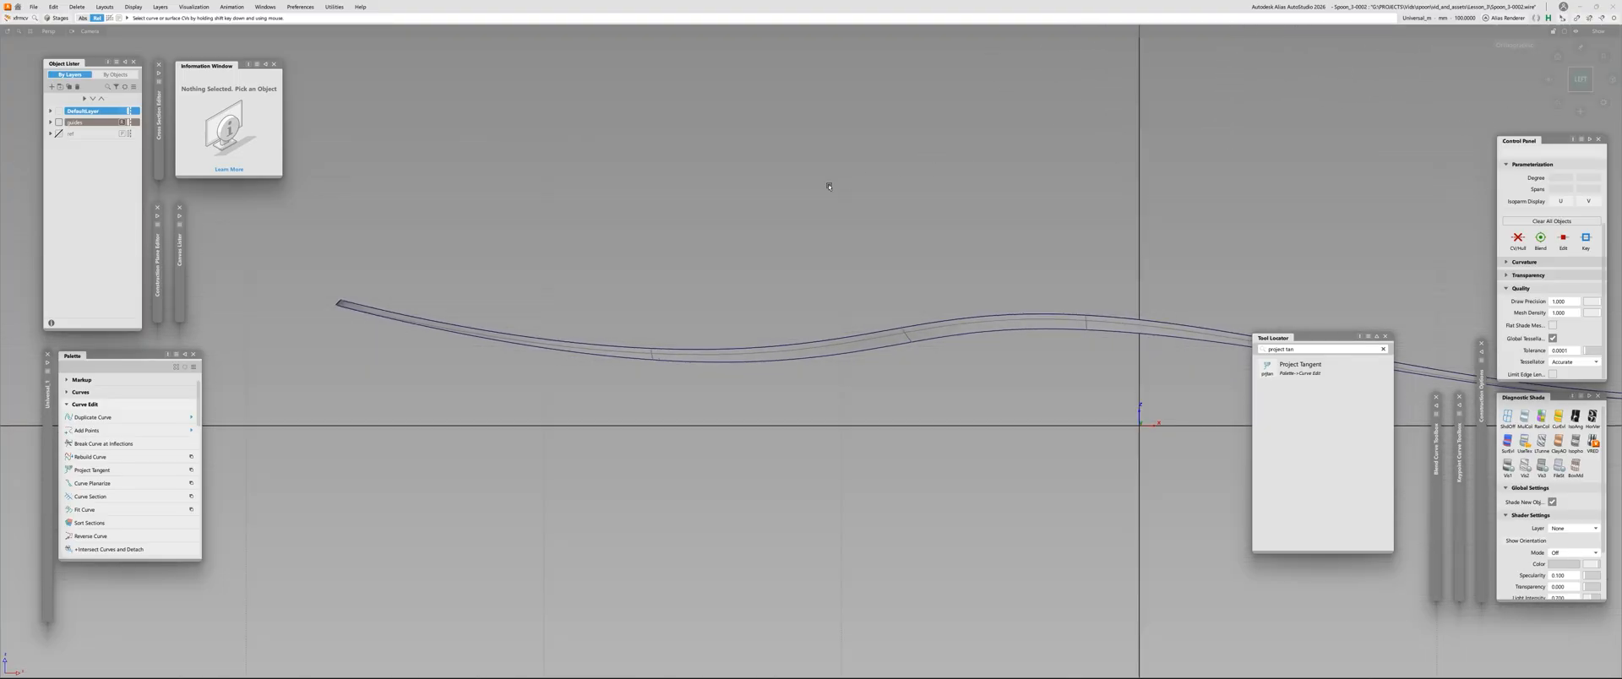
mouse_move(772, 143)
right_mouse_down("alt+shift")
mouse_move(720, 260)
mouse_move(812, 172)
right_mouse_up("alt+shift")
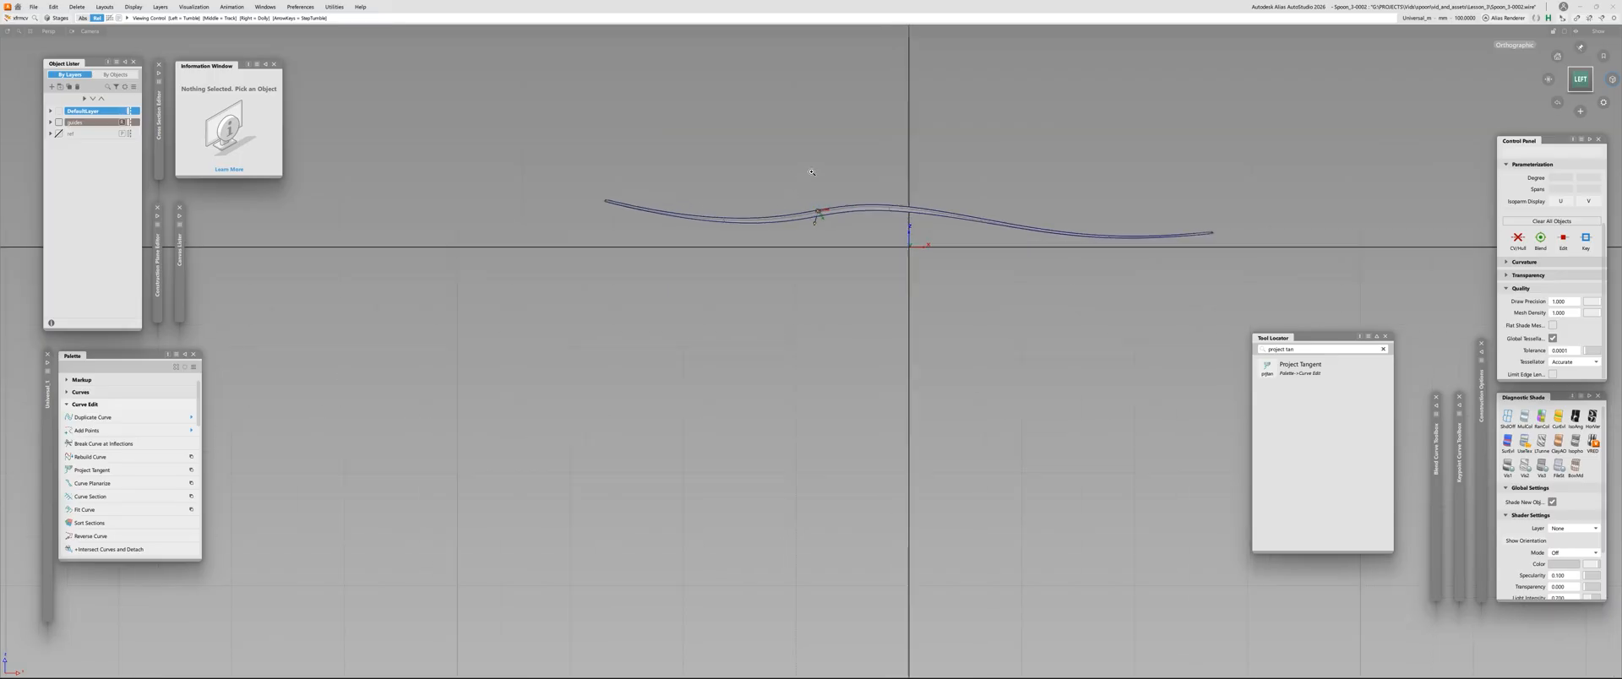
Select the draft surface with its control vertices displayed and examine the hull around the neck bend
left_click(875, 248)
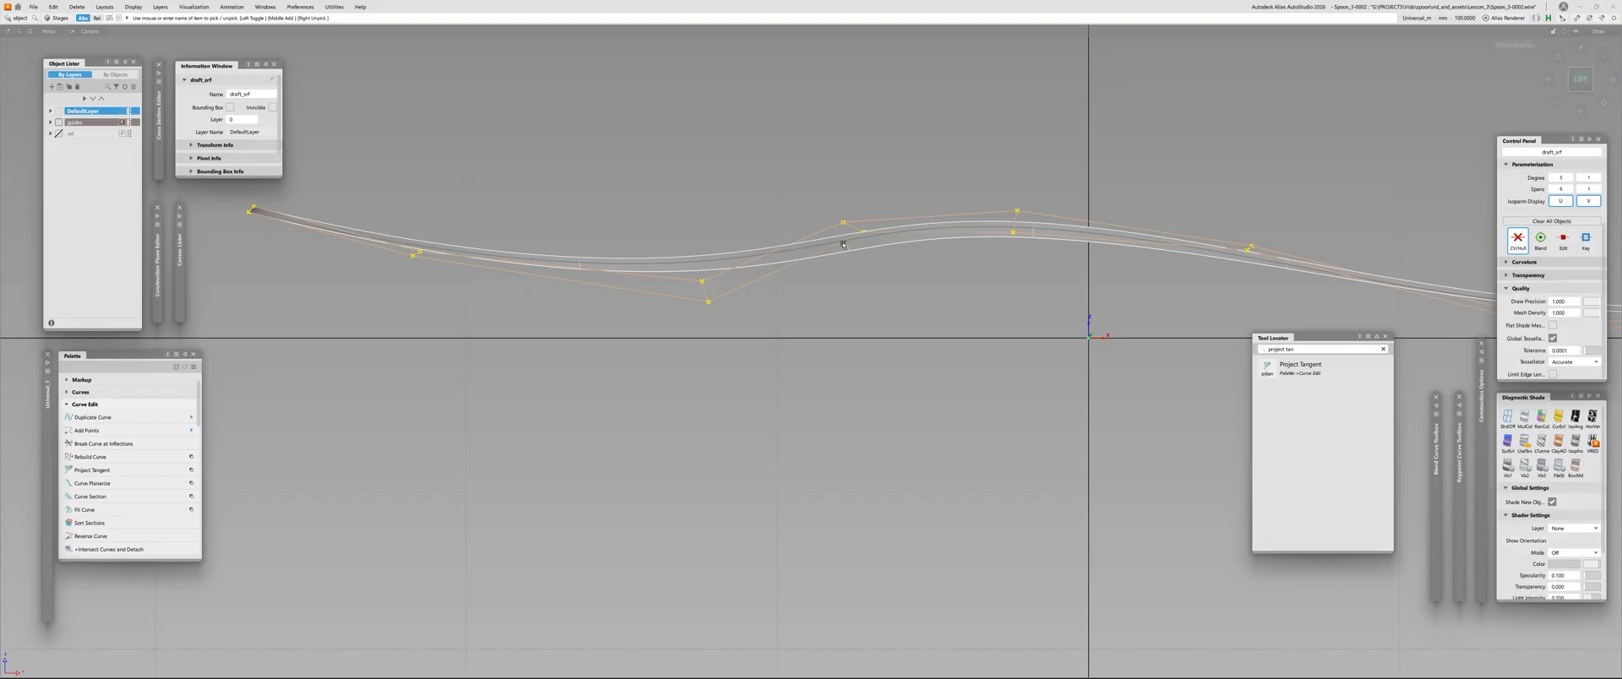
scroll(857, 230, "up", 3)
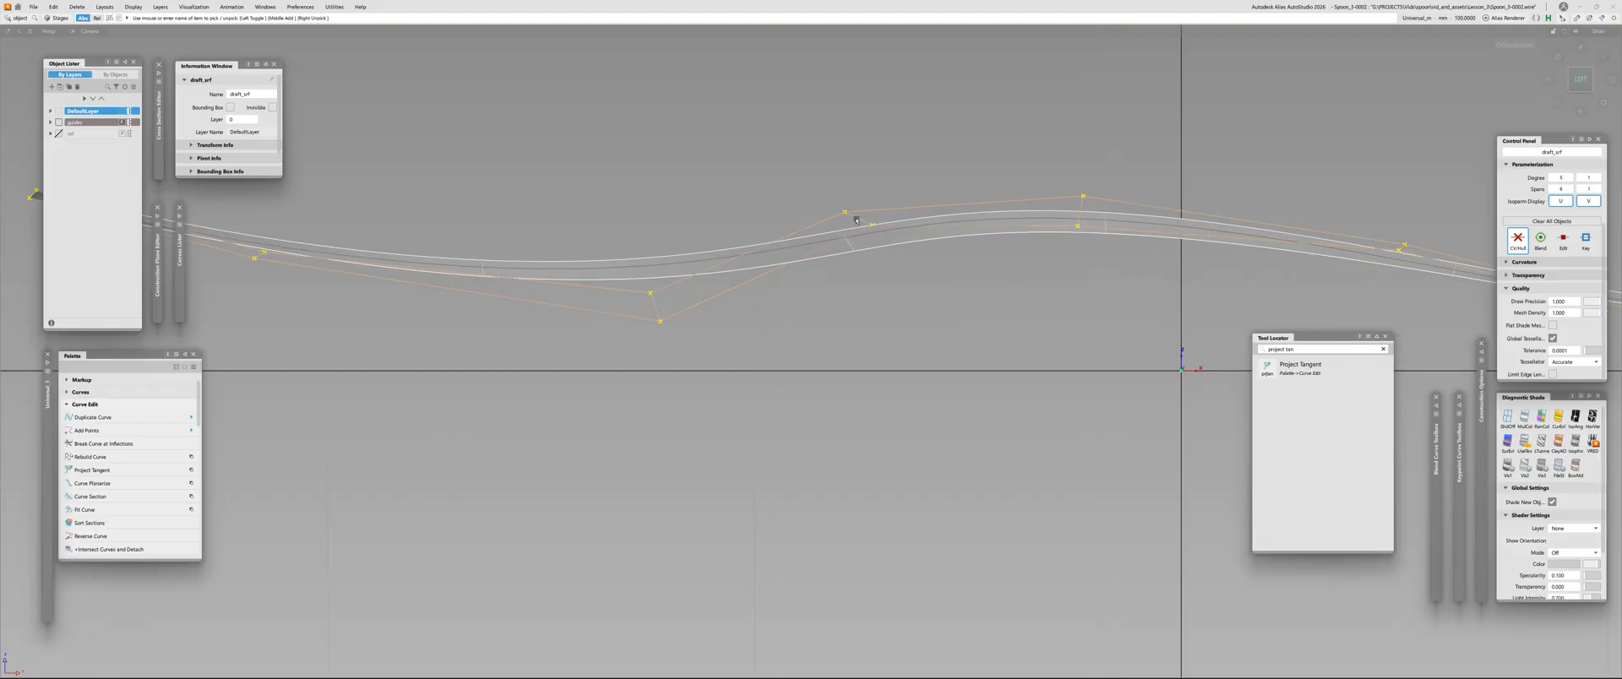
scroll(865, 221, "down", 3, "alt+shift")
left_click_drag(854, 234, 926, 236, "alt+shift")
left_click(924, 234)
left_click(896, 223)
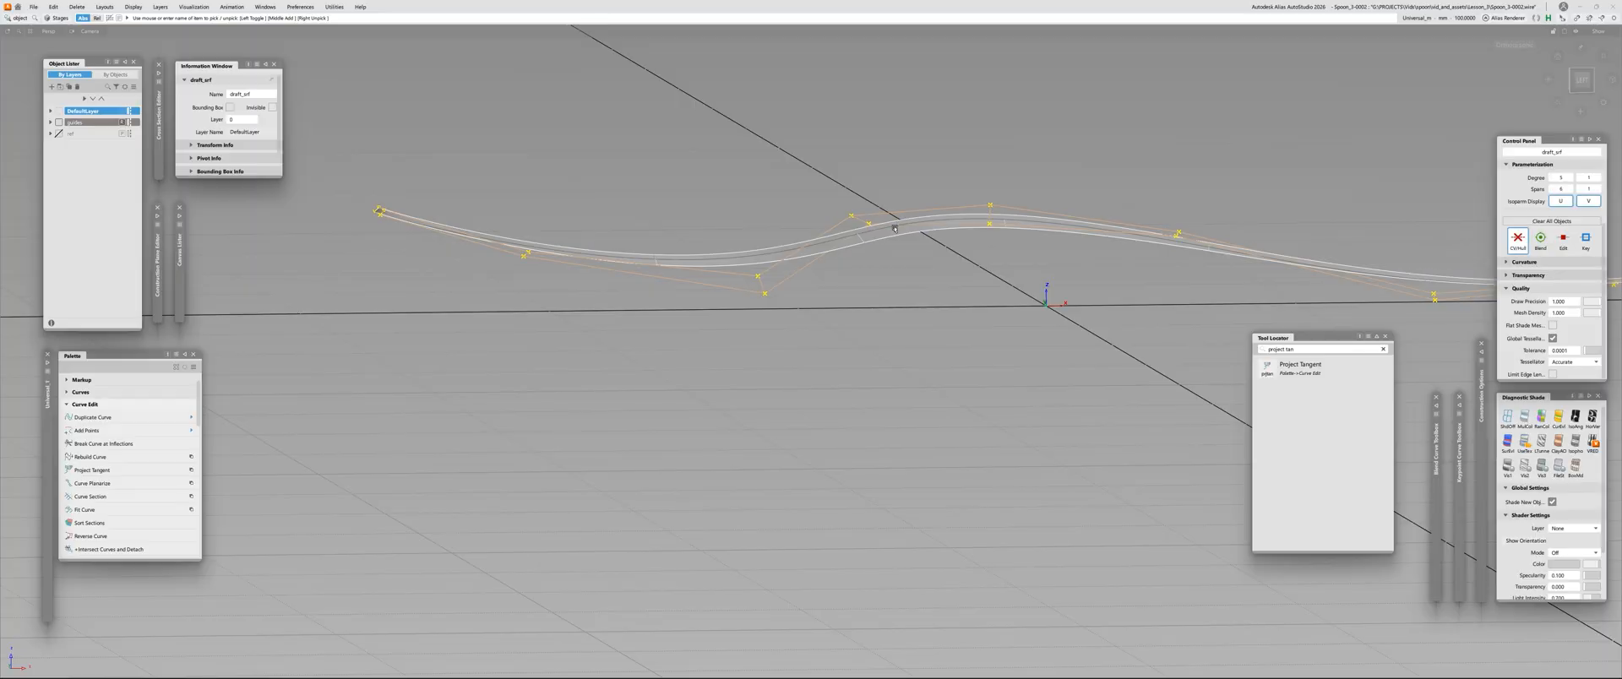
scroll(929, 221, "up", 3)
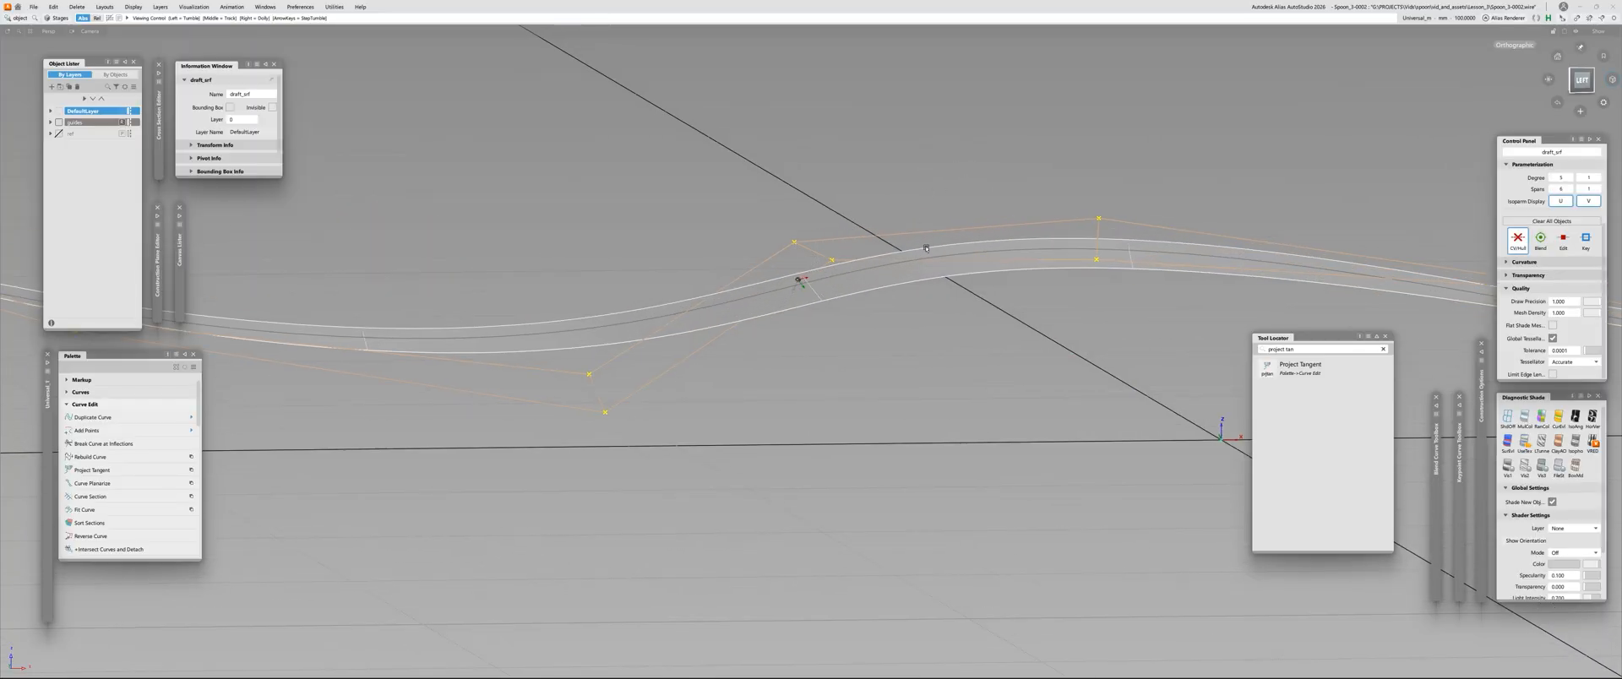
left_click_drag(984, 234, 954, 223, "alt+shift")
Hide the control vertices, deselect the draft surface, and review its overall shape
key("c")
left_click(732, 269)
scroll(732, 269, "down", 2, "alt+shift")
scroll(720, 221, "down", 2, "alt+shift")
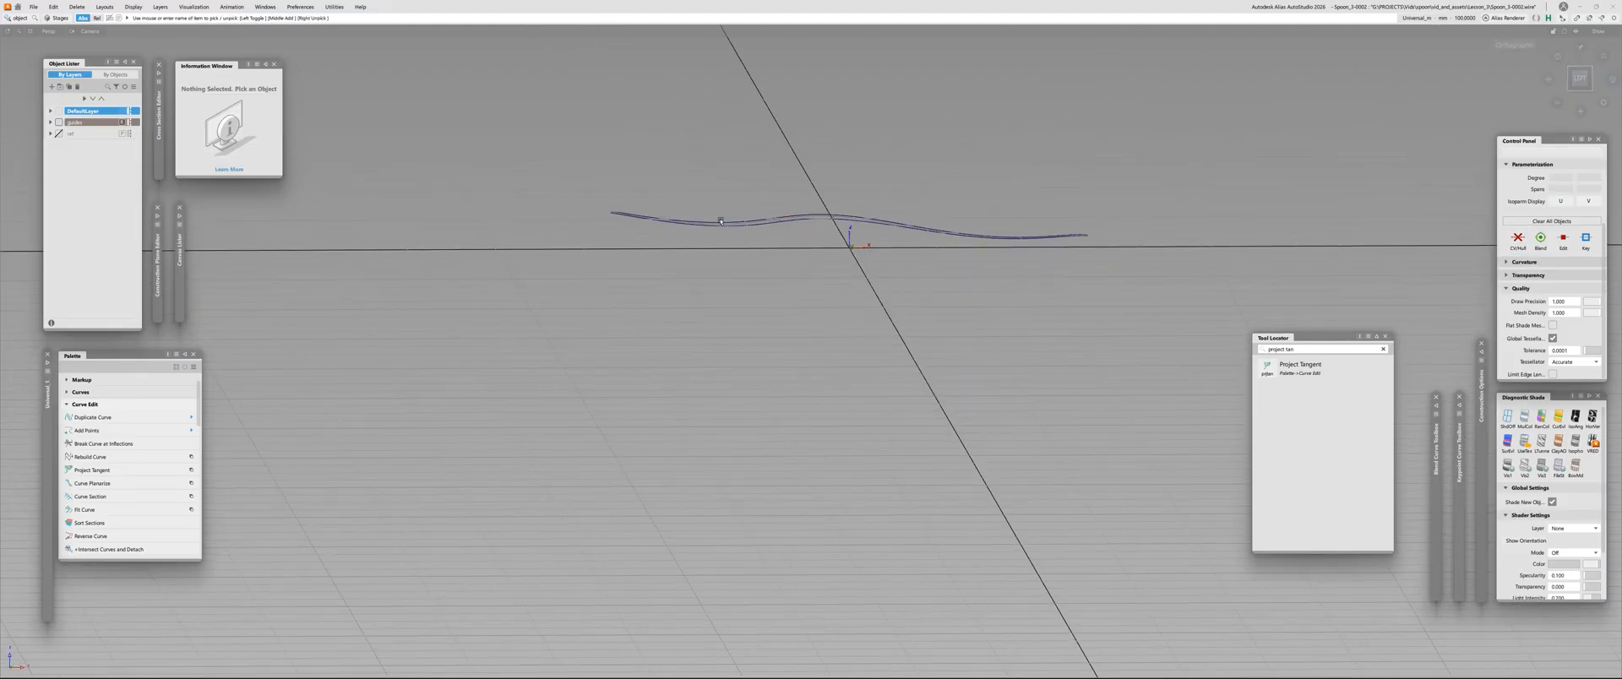
scroll(720, 222, "up", 3, "alt+shift")
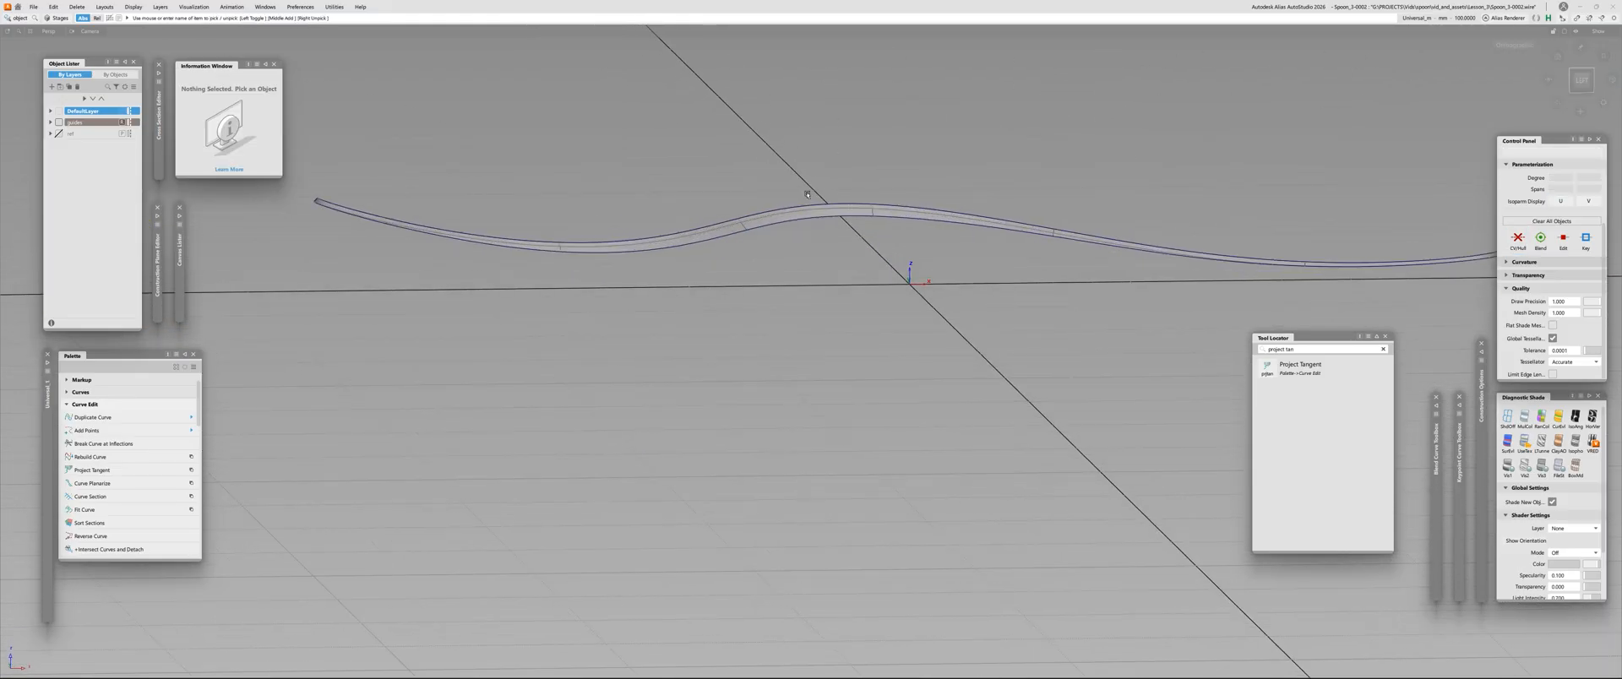
Select the draft surface with its control vertices displayed, examine the hull at the neck bend, and clear the display
left_click(813, 220)
left_click(758, 218)
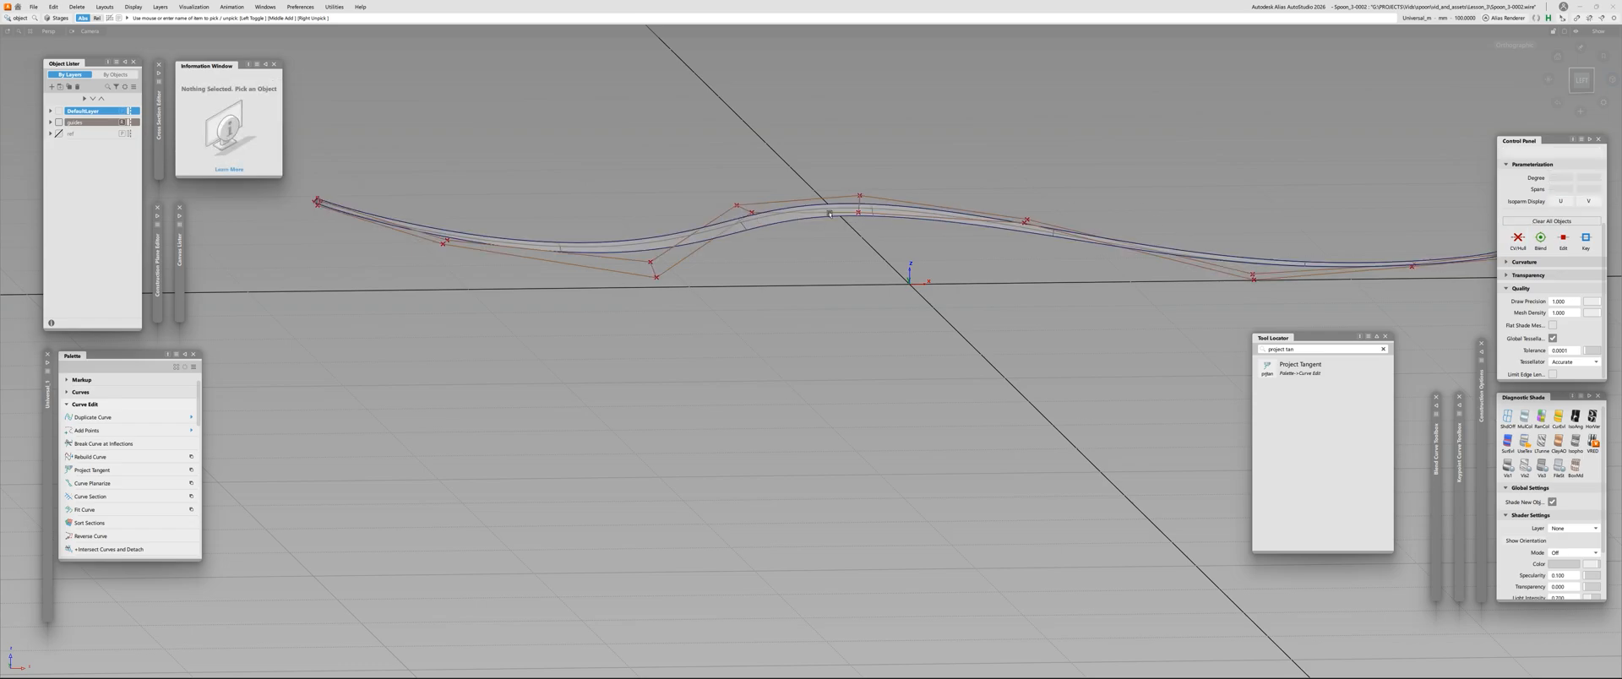
key("t")
key("space")
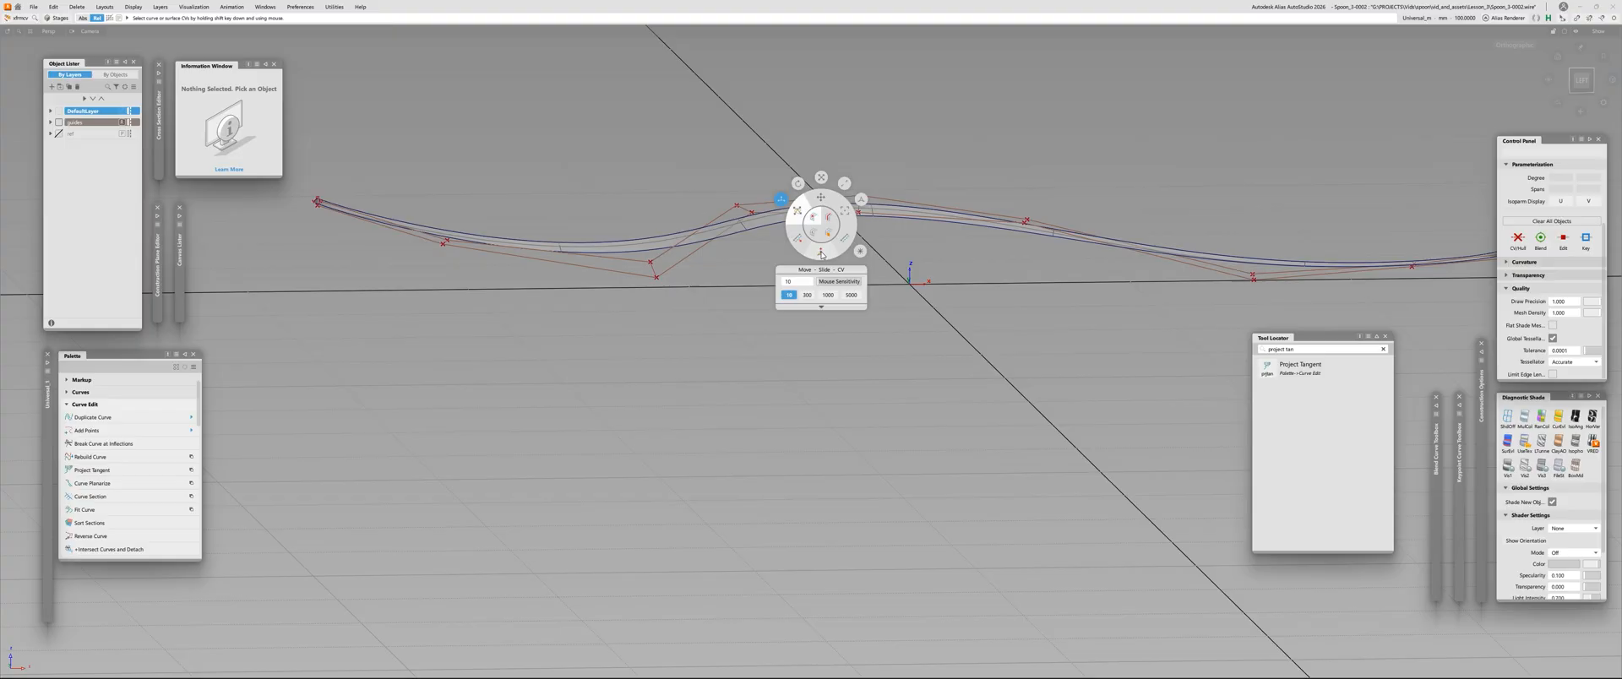
key("space")
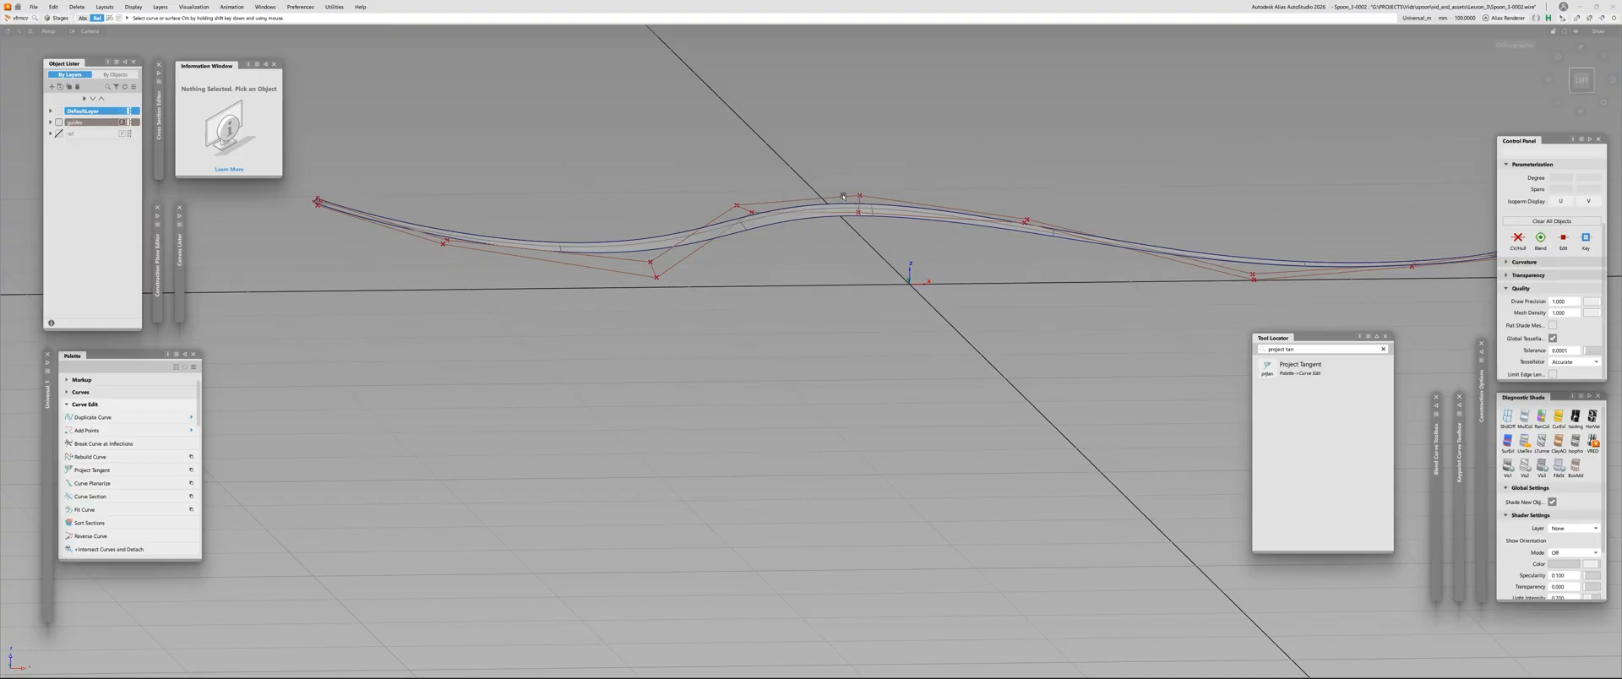
left_click_drag(843, 196, 982, 182, "alt+shift")
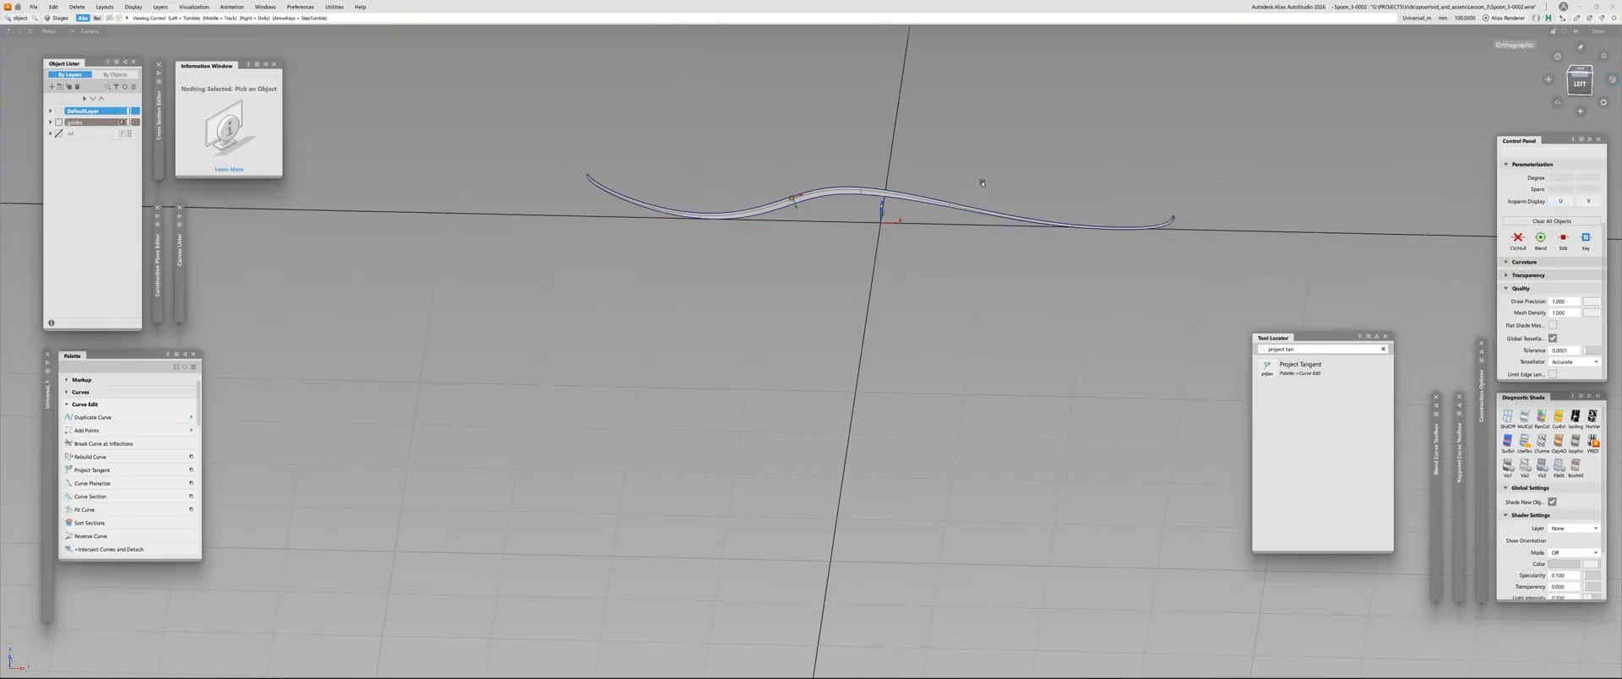
middle_click_drag(982, 182, 576, 244, "alt+shift")
key("c")
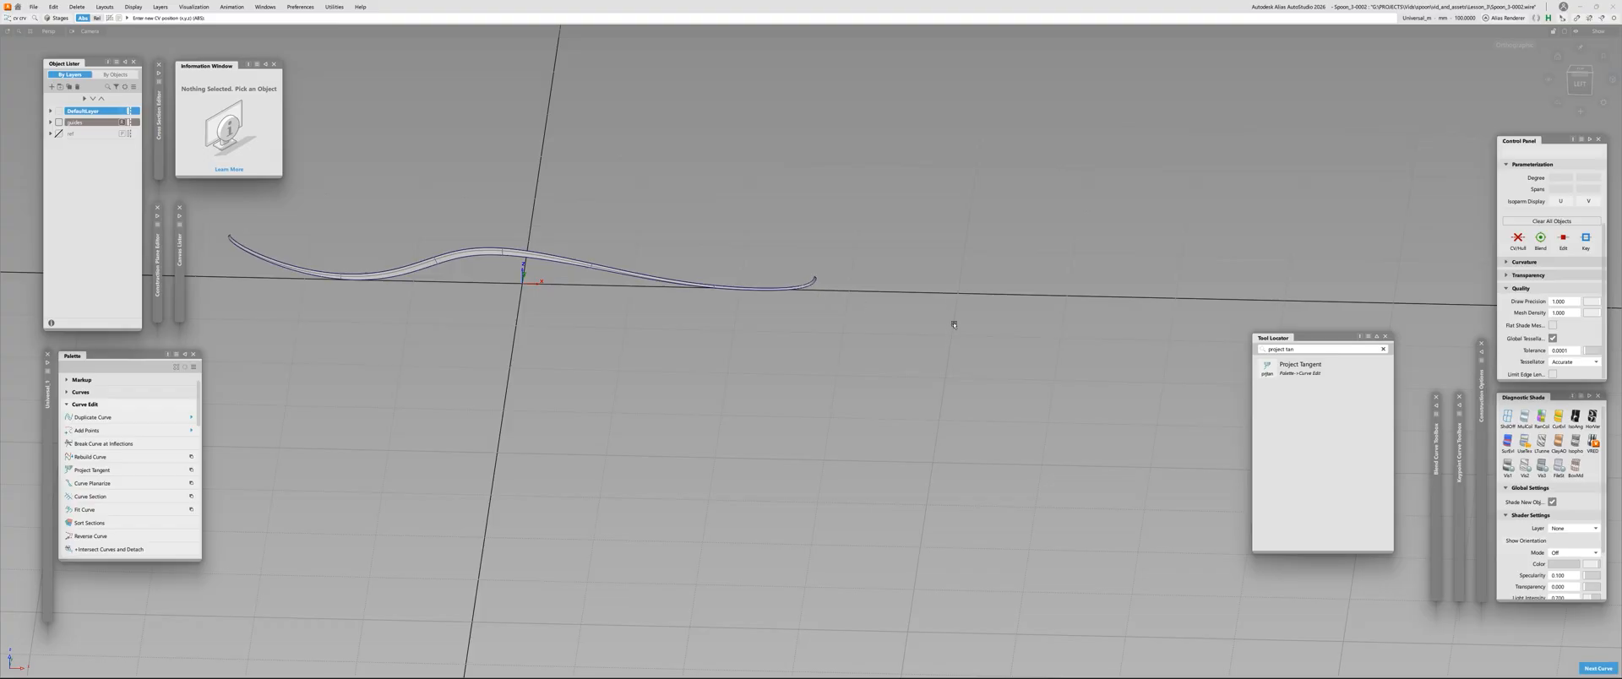
left_click(966, 302)
middle_click_drag(1051, 305, 776, 377, "alt+shift")
key("ctrl+z")
key("t")
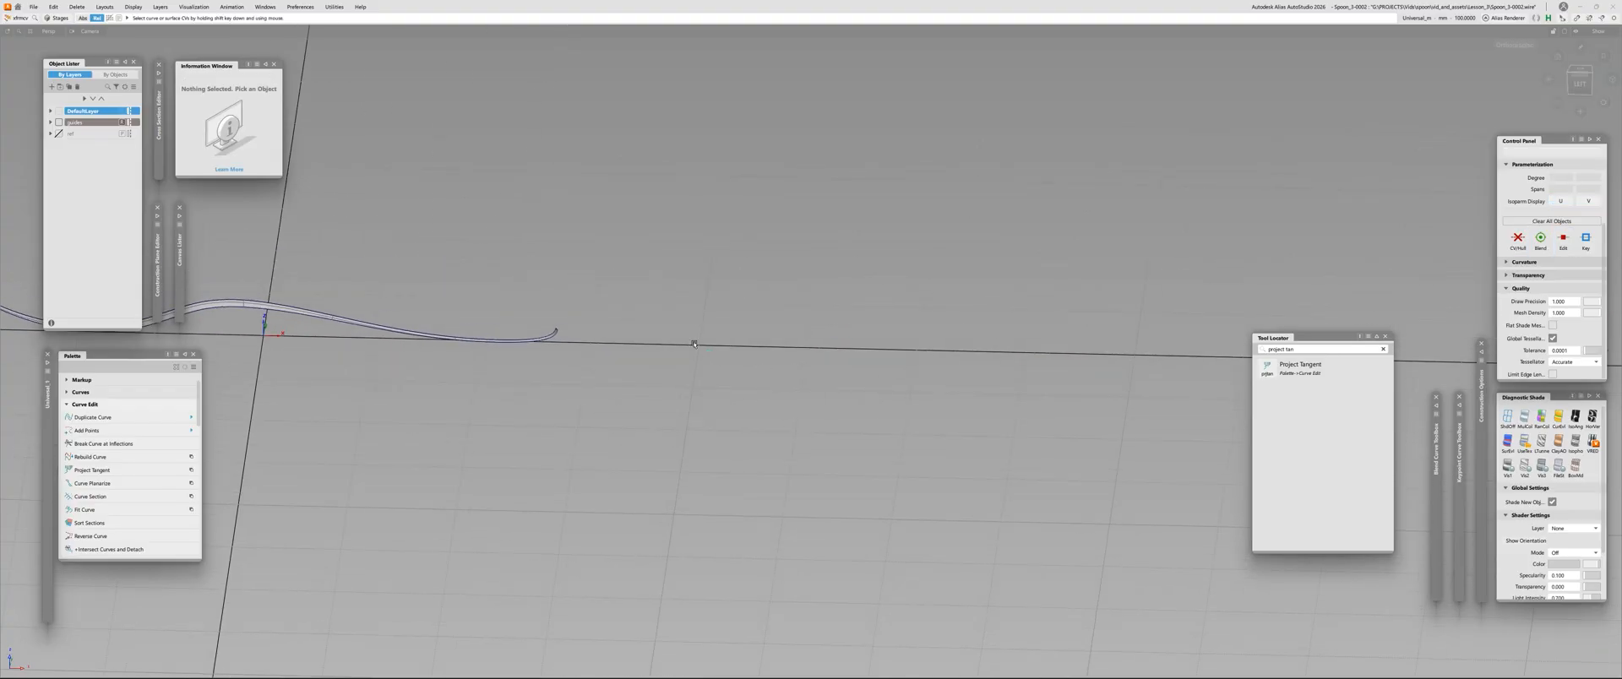
Draw an S-shaped curve with four control vertices beyond the spoon's end, and save the file as a new version
key("c")
left_click(697, 347)
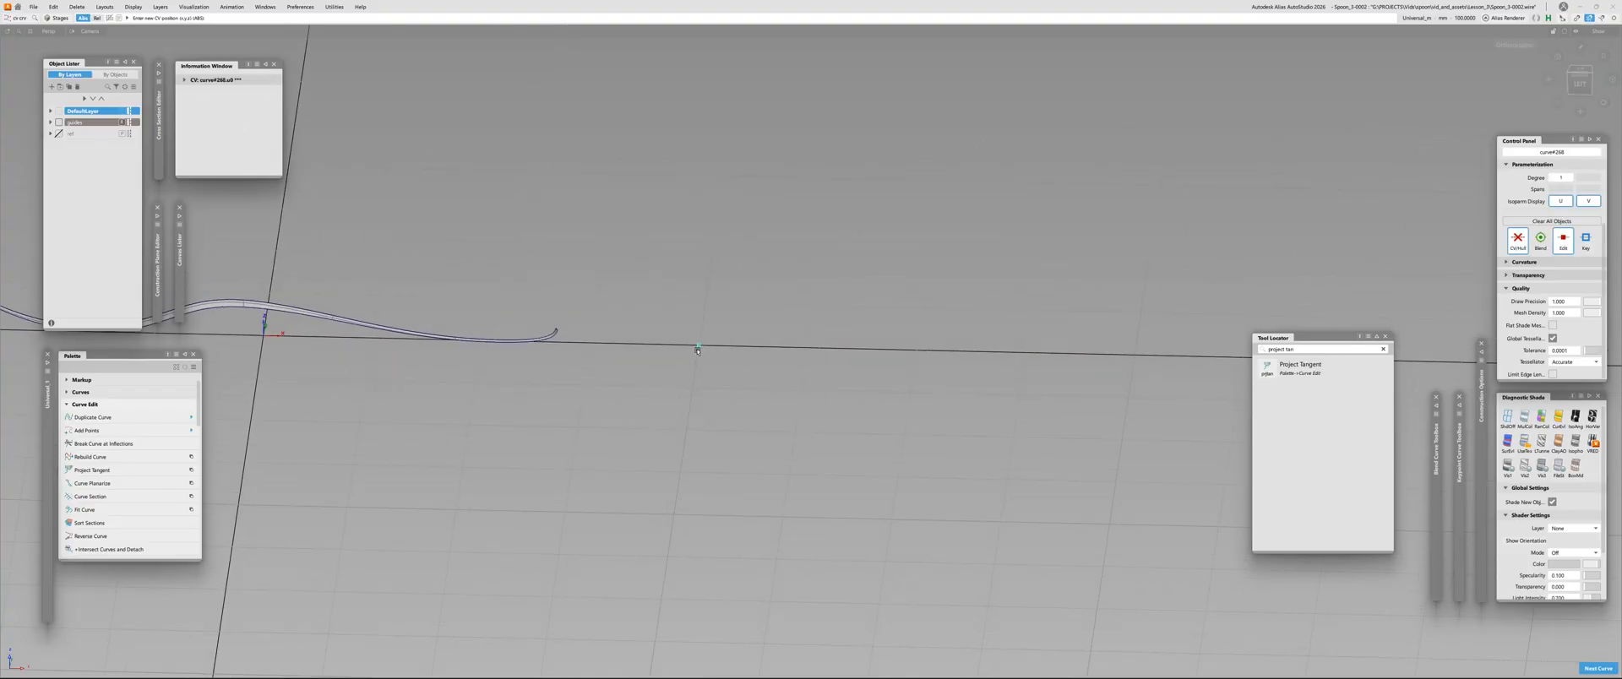
left_click(930, 267)
left_click(1135, 356)
middle_click_drag(1258, 291, 971, 306, "alt+shift")
left_click(1151, 313)
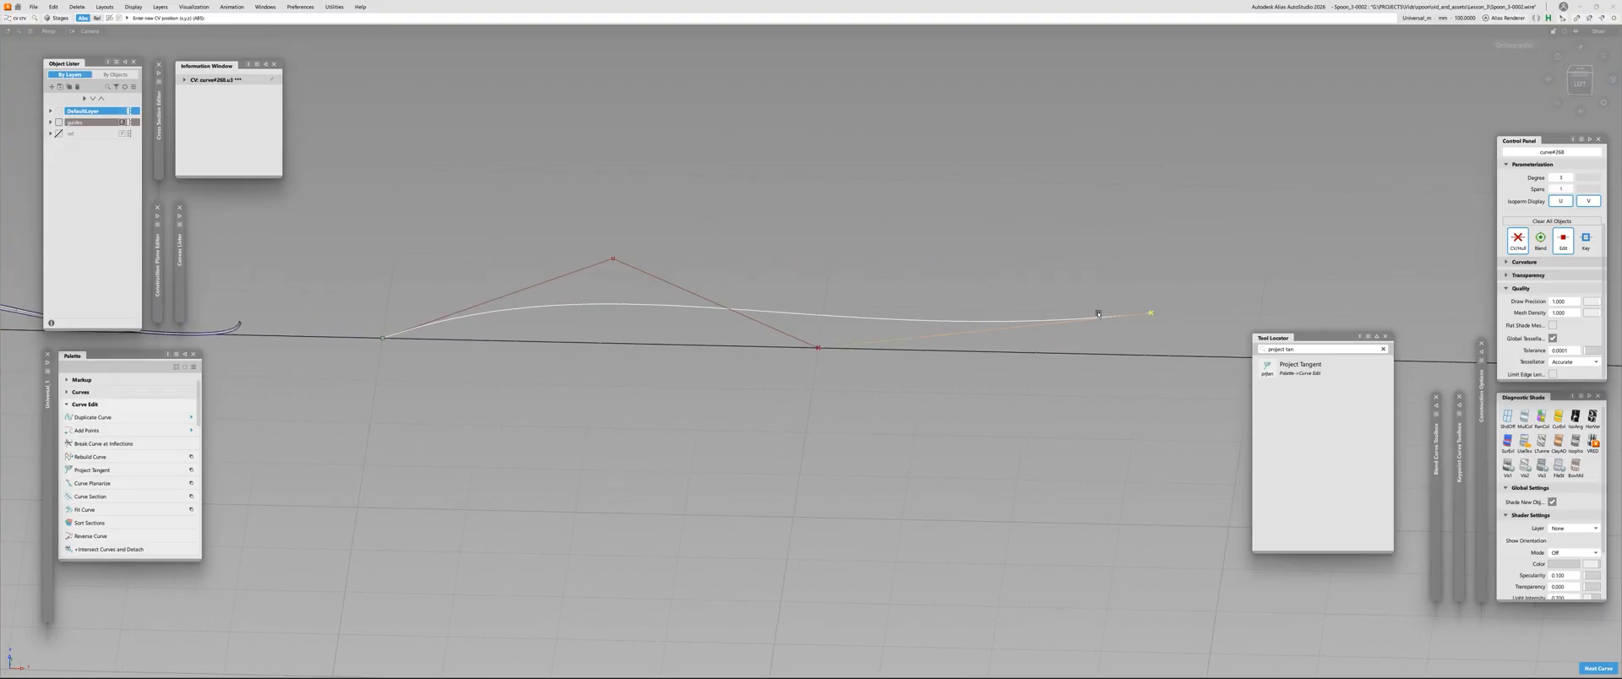
left_click_drag(770, 345, 811, 341, "alt+shift")
right_click_drag(811, 341, 747, 293, "alt+shift")
key("ctrl+s")
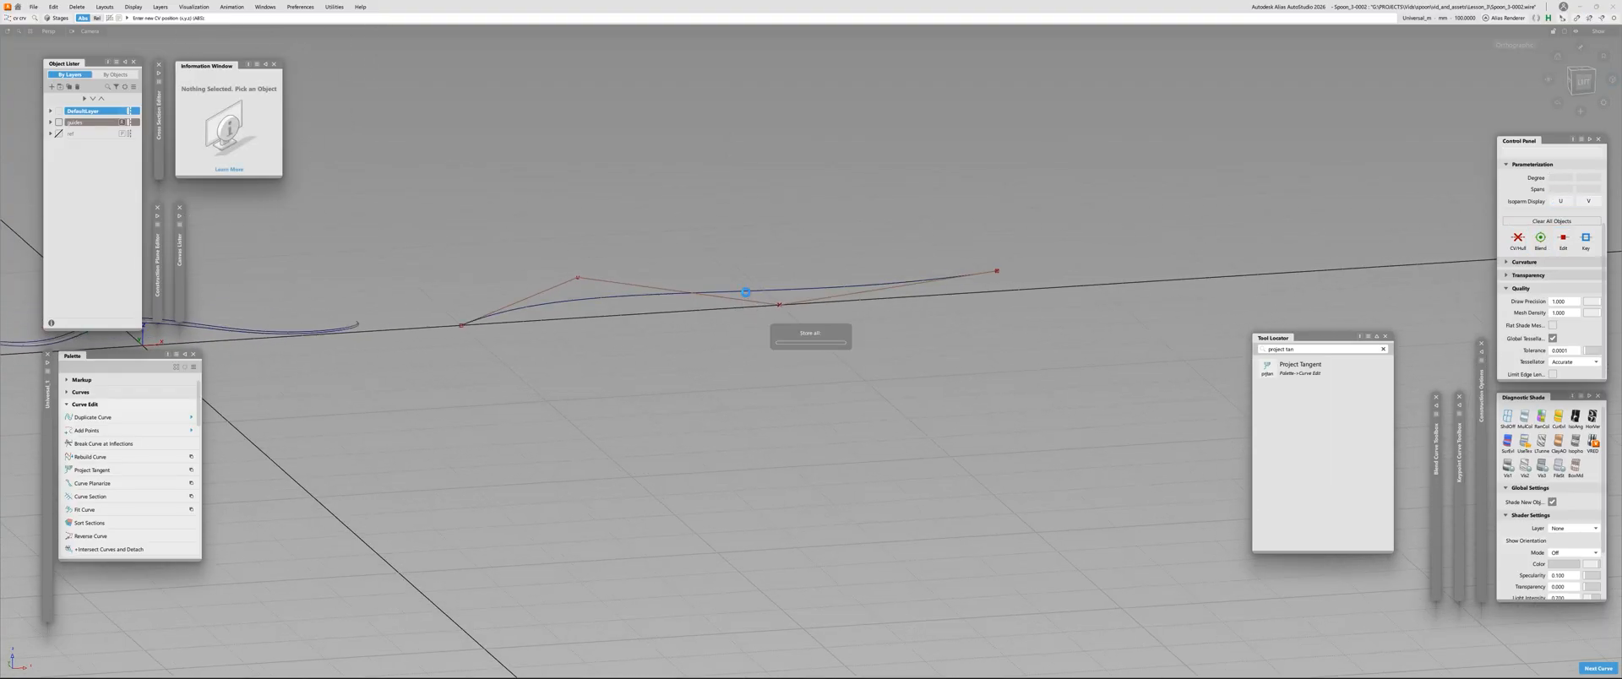
key("ctrl+s")
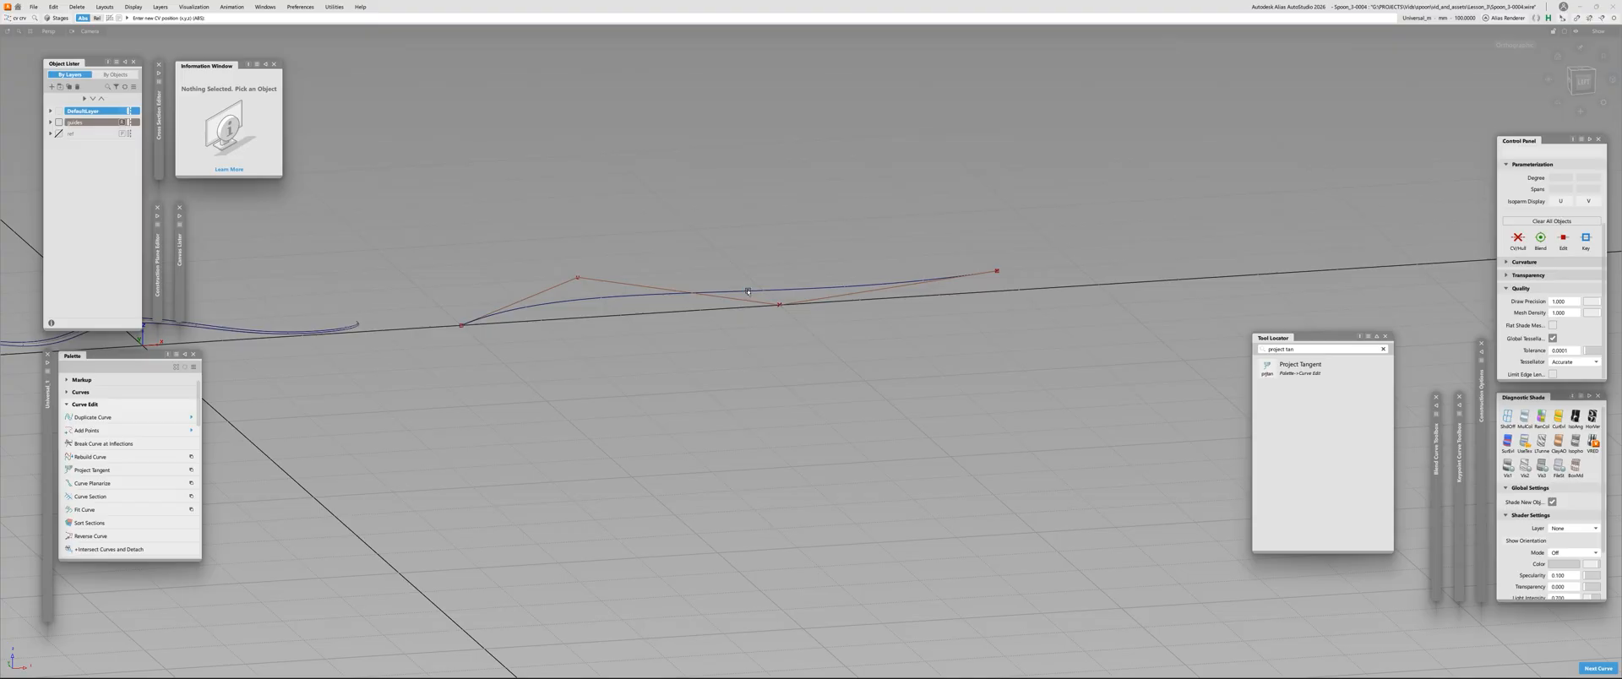
Apply the Multi-surface Draft tool to the new S-shaped curve and flip the draft angle
key("d")
left_click(748, 291)
right_click_drag(749, 290, 727, 278, "alt+shift")
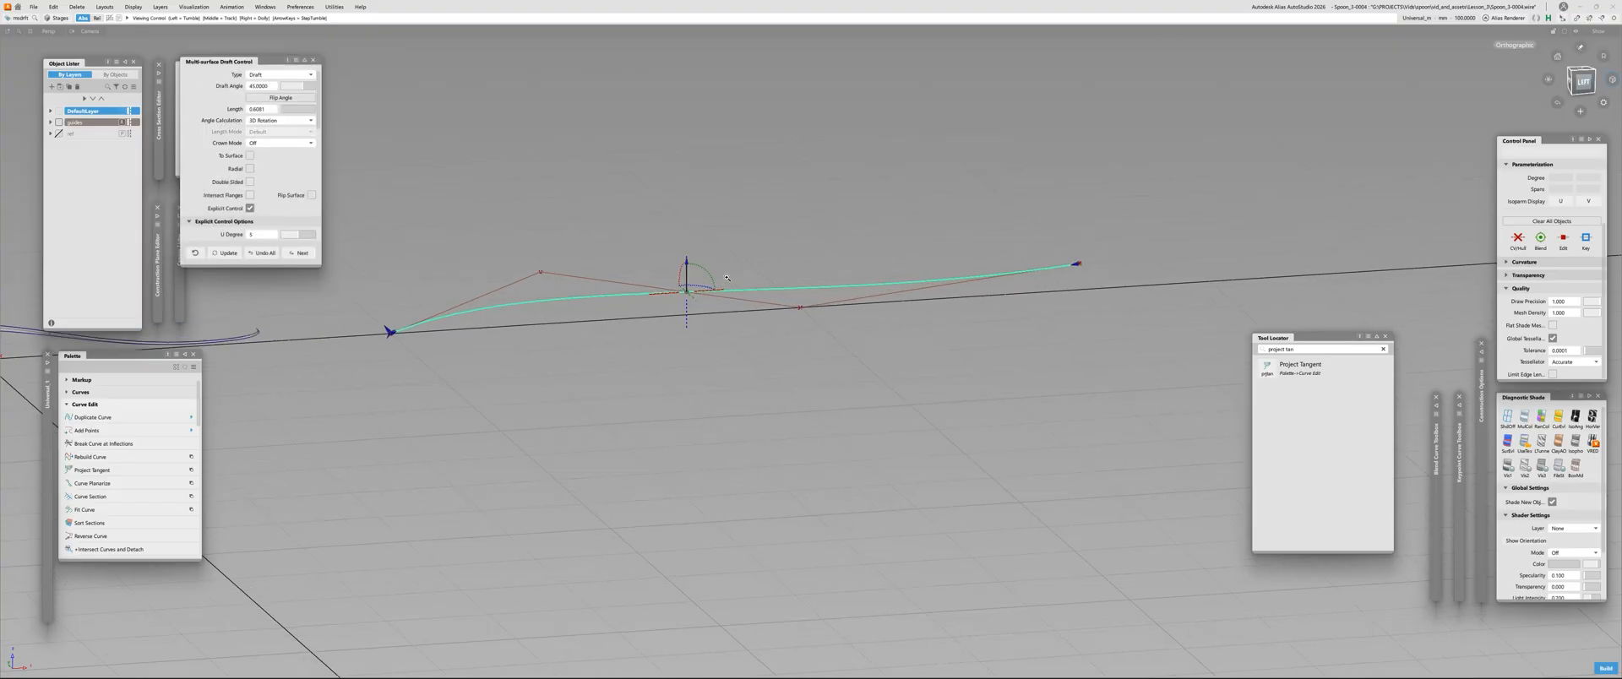
left_click(690, 321)
left_click(292, 98)
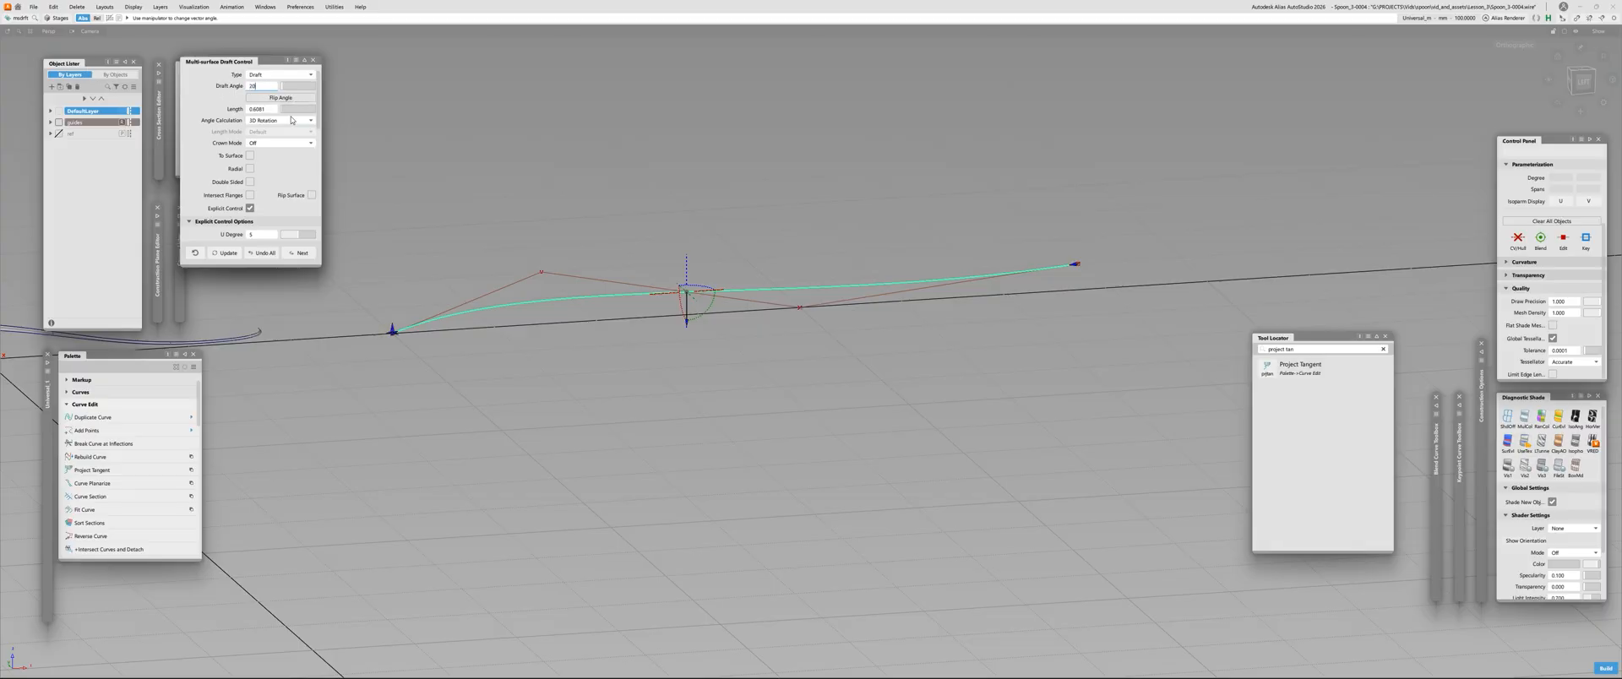
Set the draft angle to 20 and the length to 50 mm, and build the draft surface from the S-shaped curve
key("Tab")
type("50")
key("Return")
key("space")
right_click_drag(541, 375, 557, 341, "alt+shift")
left_click_drag(558, 341, 674, 327, "alt+shift")
right_click_drag(674, 326, 622, 347, "alt+shift")
middle_click_drag(623, 347, 713, 383, "alt+shift")
left_click_drag(713, 383, 670, 505, "ctrl+shift")
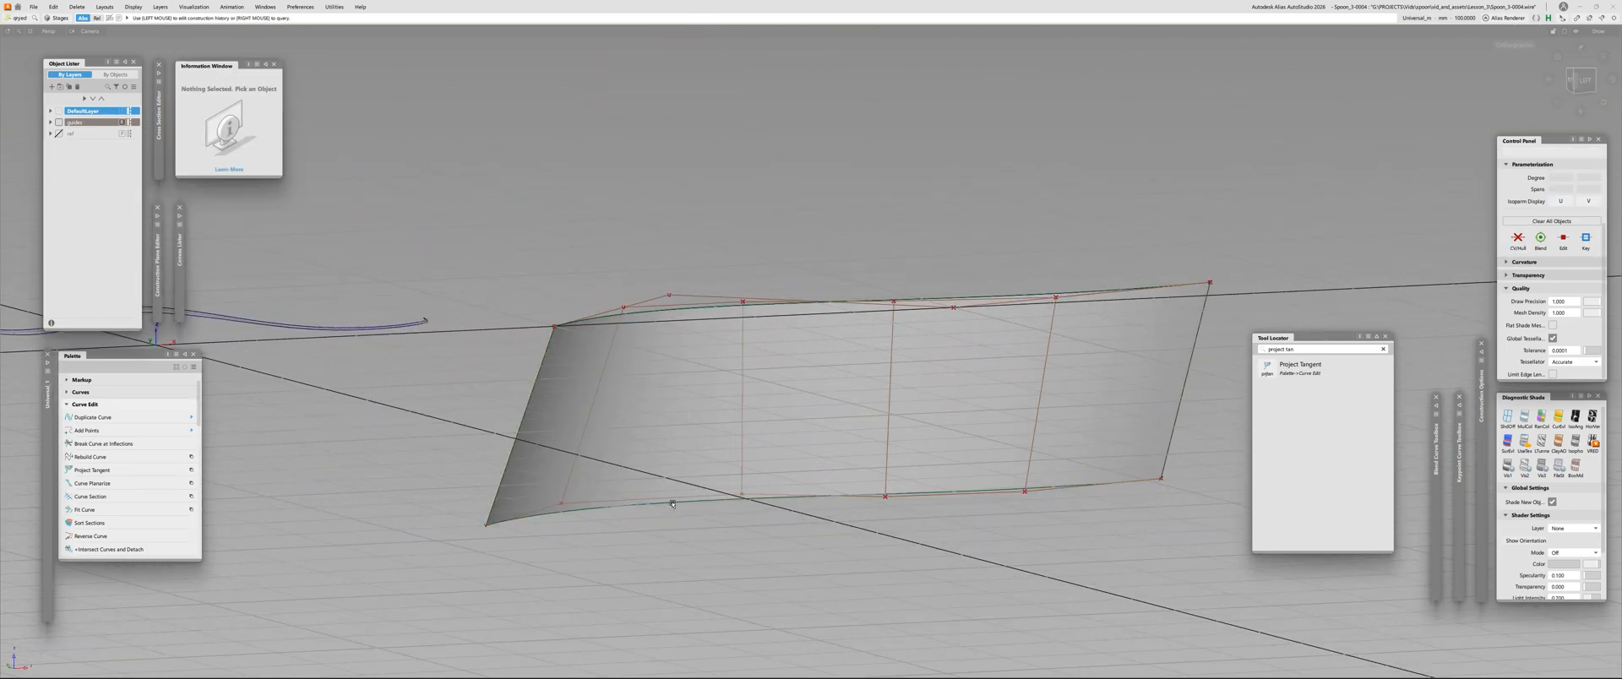
Reopen the new draft surface's construction history and add a draft vector near the curve's first bend, sliding it toward the middle
left_click(673, 503)
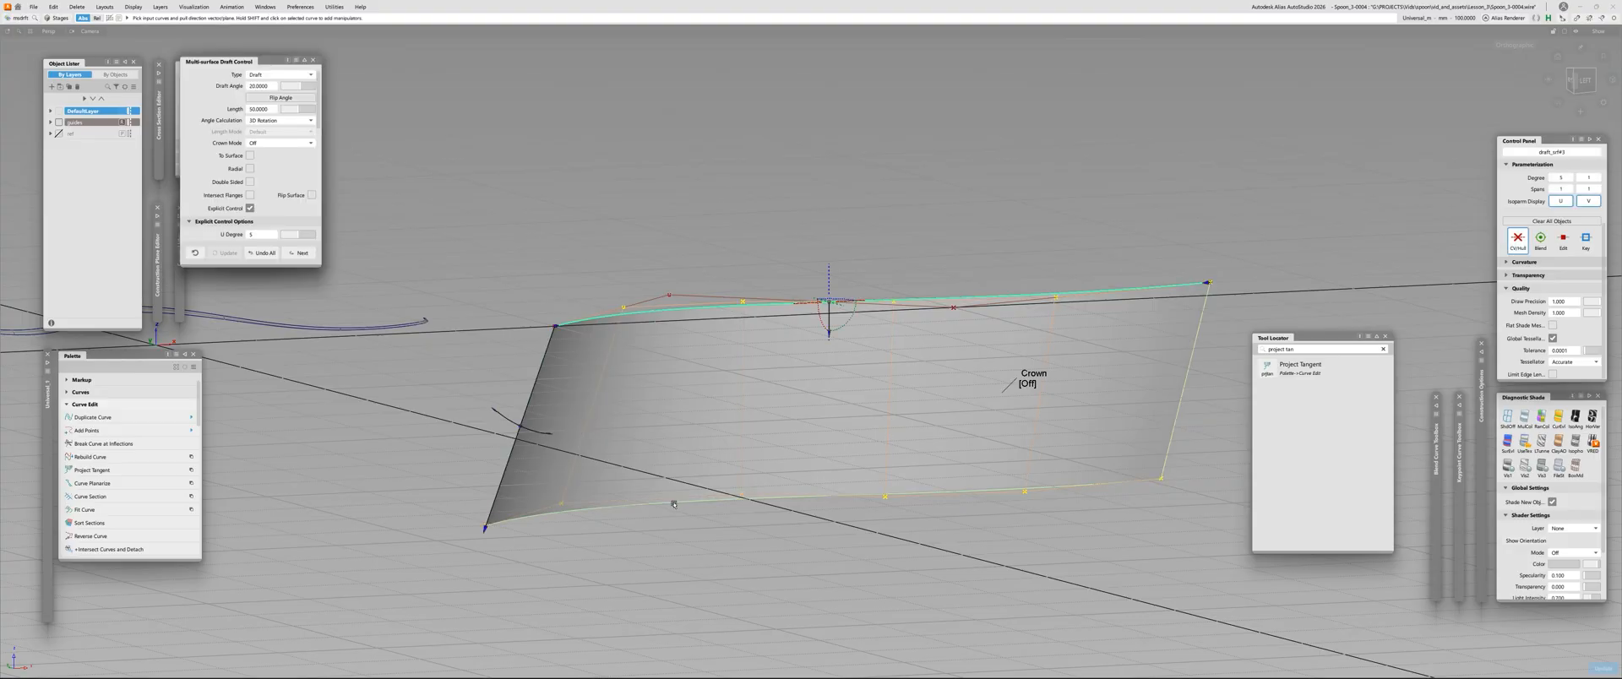
left_click(674, 504)
left_click(675, 504)
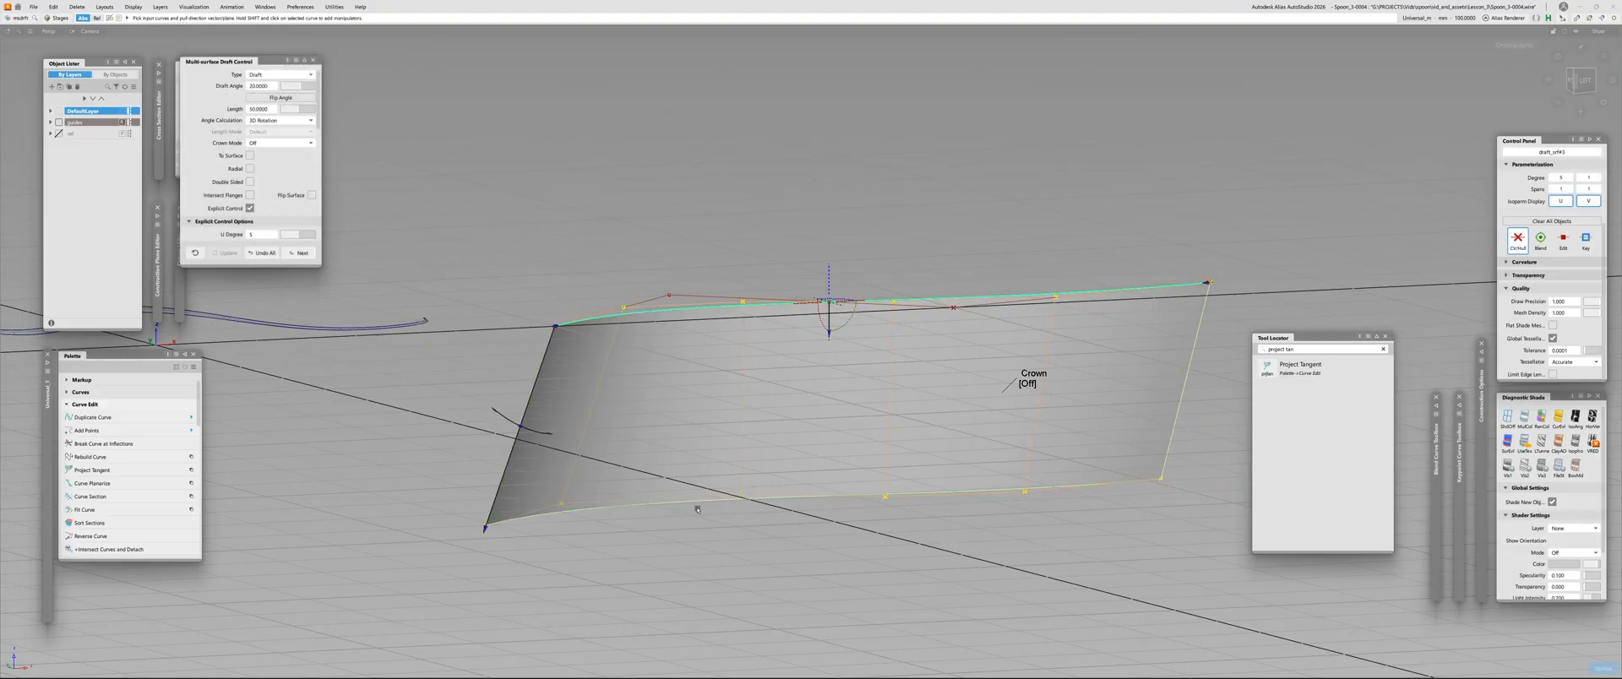
left_click_drag(702, 499, 746, 473, "alt+shift")
left_click(713, 275, "shift")
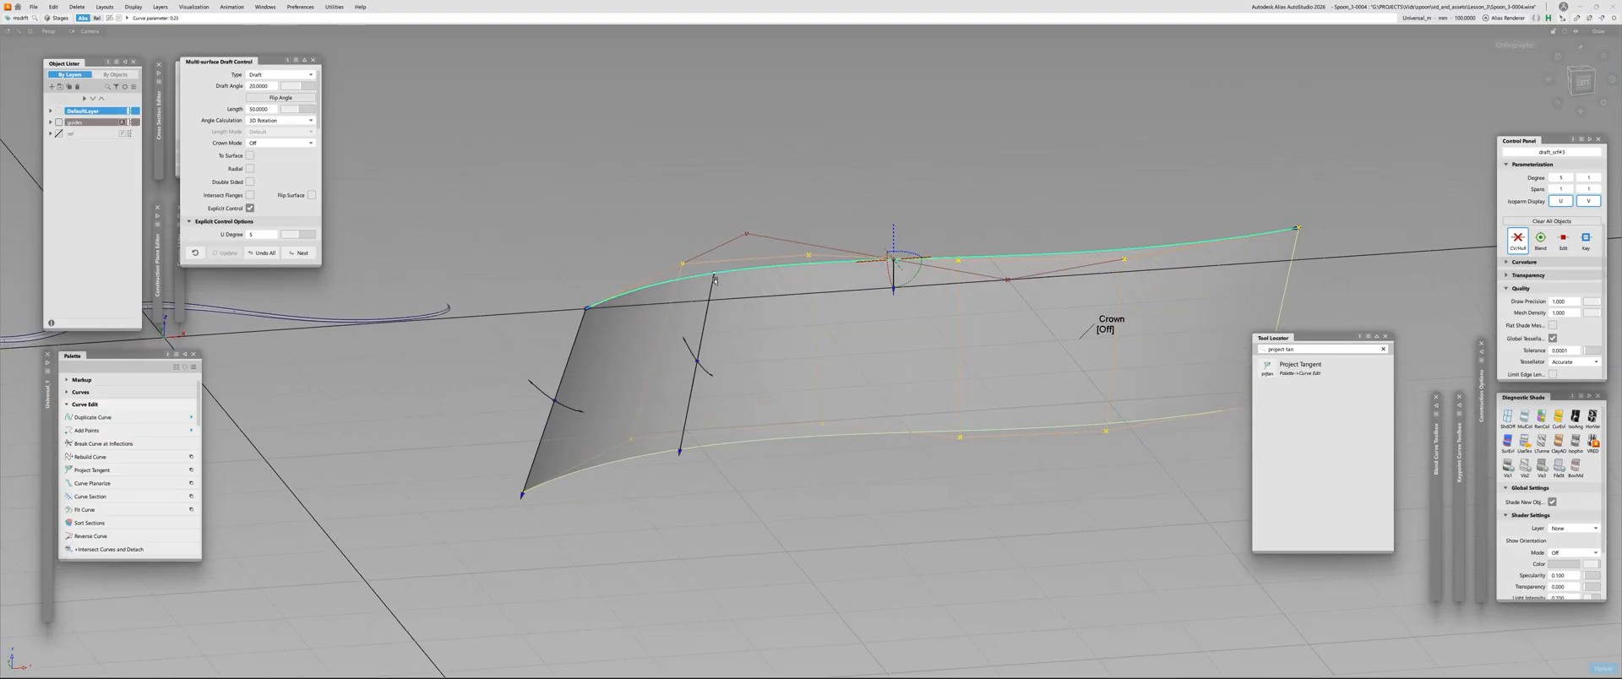
right_click_drag(703, 363, 717, 312, "alt+shift")
middle_click_drag(717, 312, 543, 456, "alt+shift")
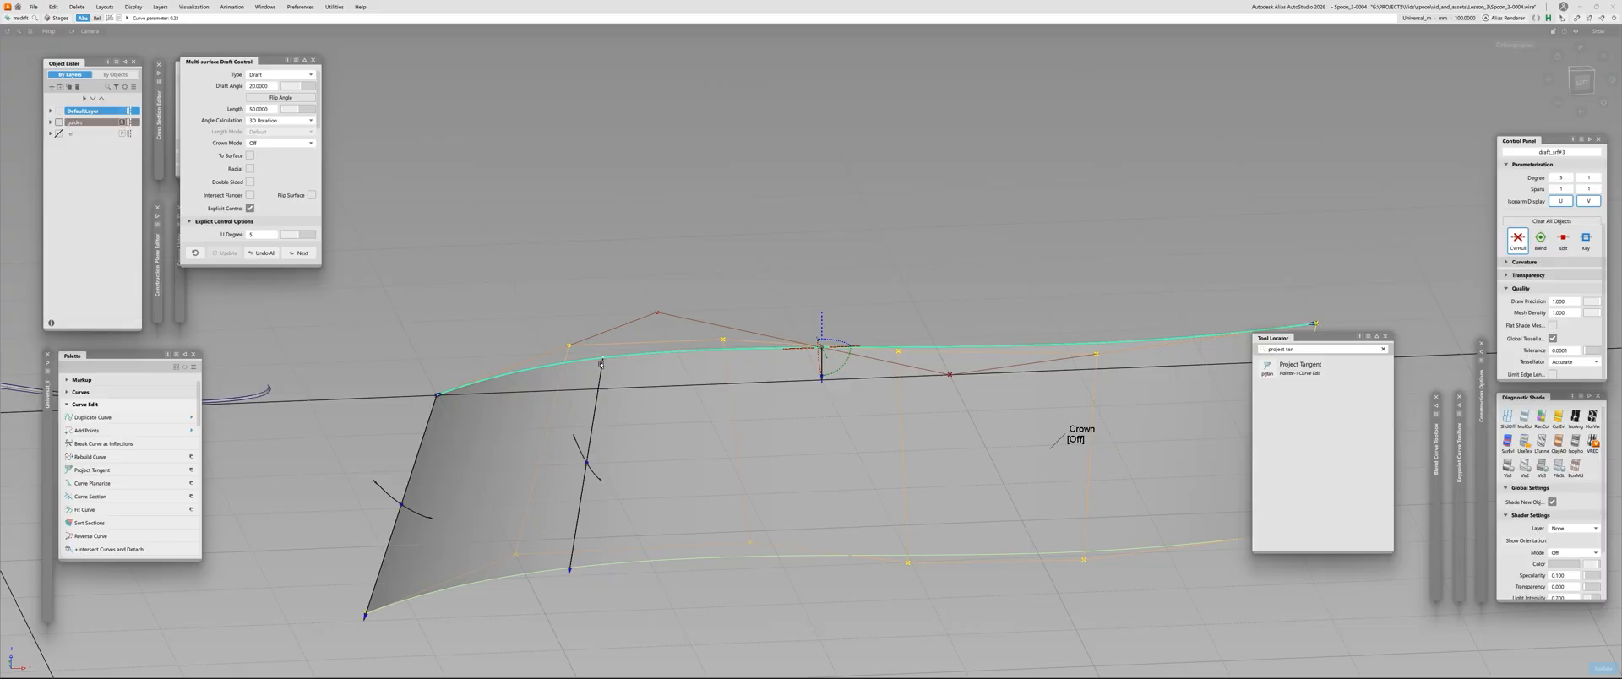
left_click_drag(602, 364, 723, 363)
right_click_drag(905, 395, 862, 416, "alt+shift")
middle_click_drag(862, 417, 715, 423, "alt+shift")
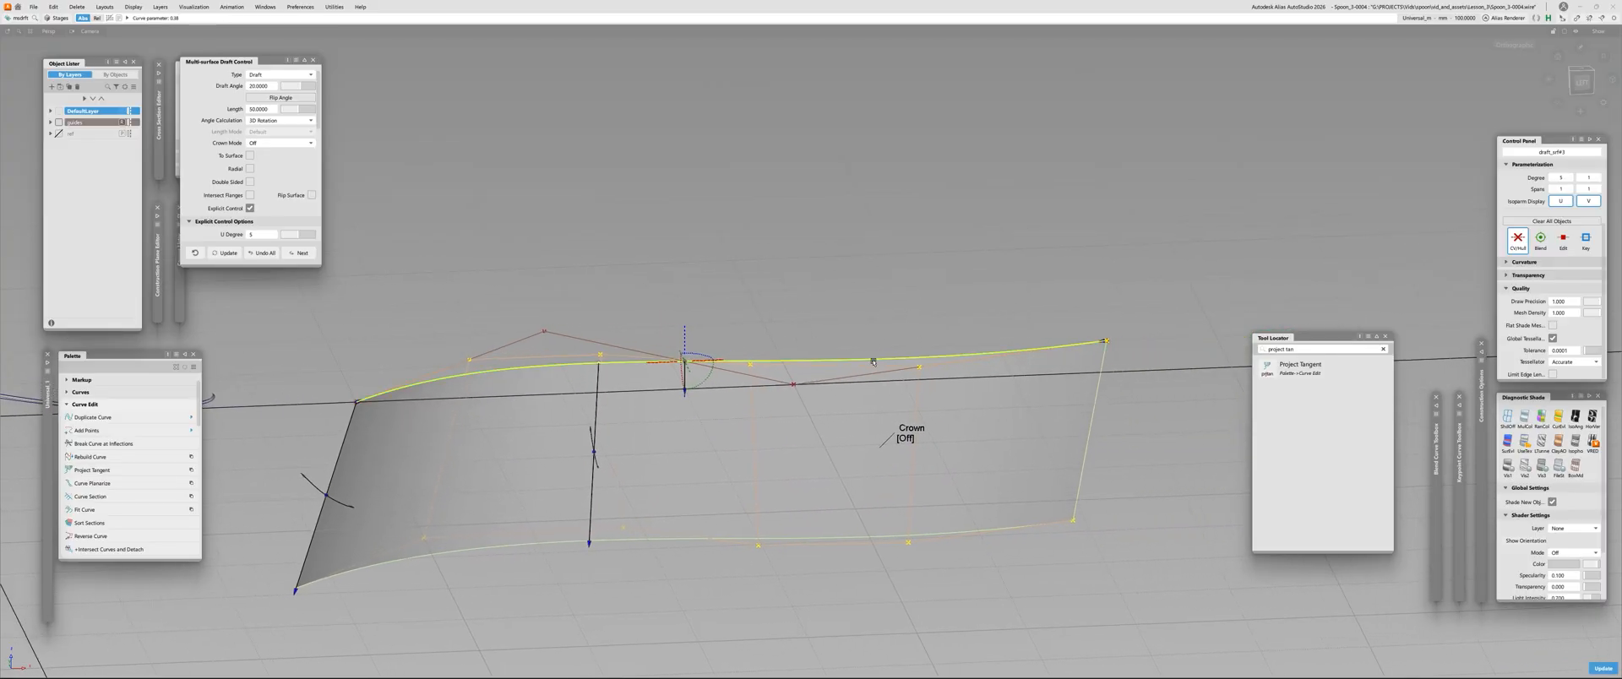
Add a second draft vector near the curve's far end, shorten it to about 36 mm, and lengthen the first added vector
left_click(872, 361)
left_click_drag(872, 361, 976, 355)
left_click_drag(971, 539, 974, 488)
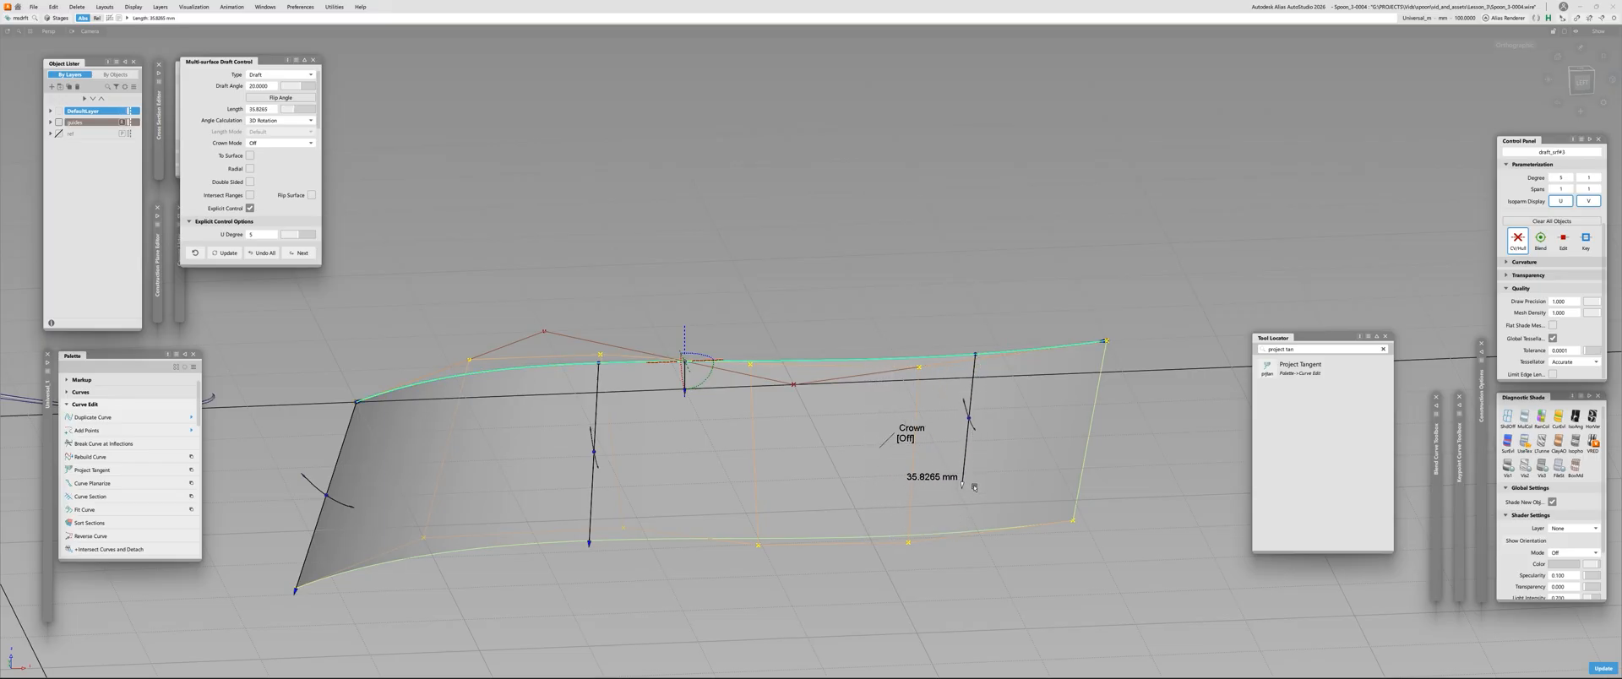
left_click_drag(590, 544, 589, 560)
Turn on Auto-Update, set the first added vector's length to about 46 mm, and adjust the second so the lower edge runs smoothly
scroll(264, 210, "down", 5)
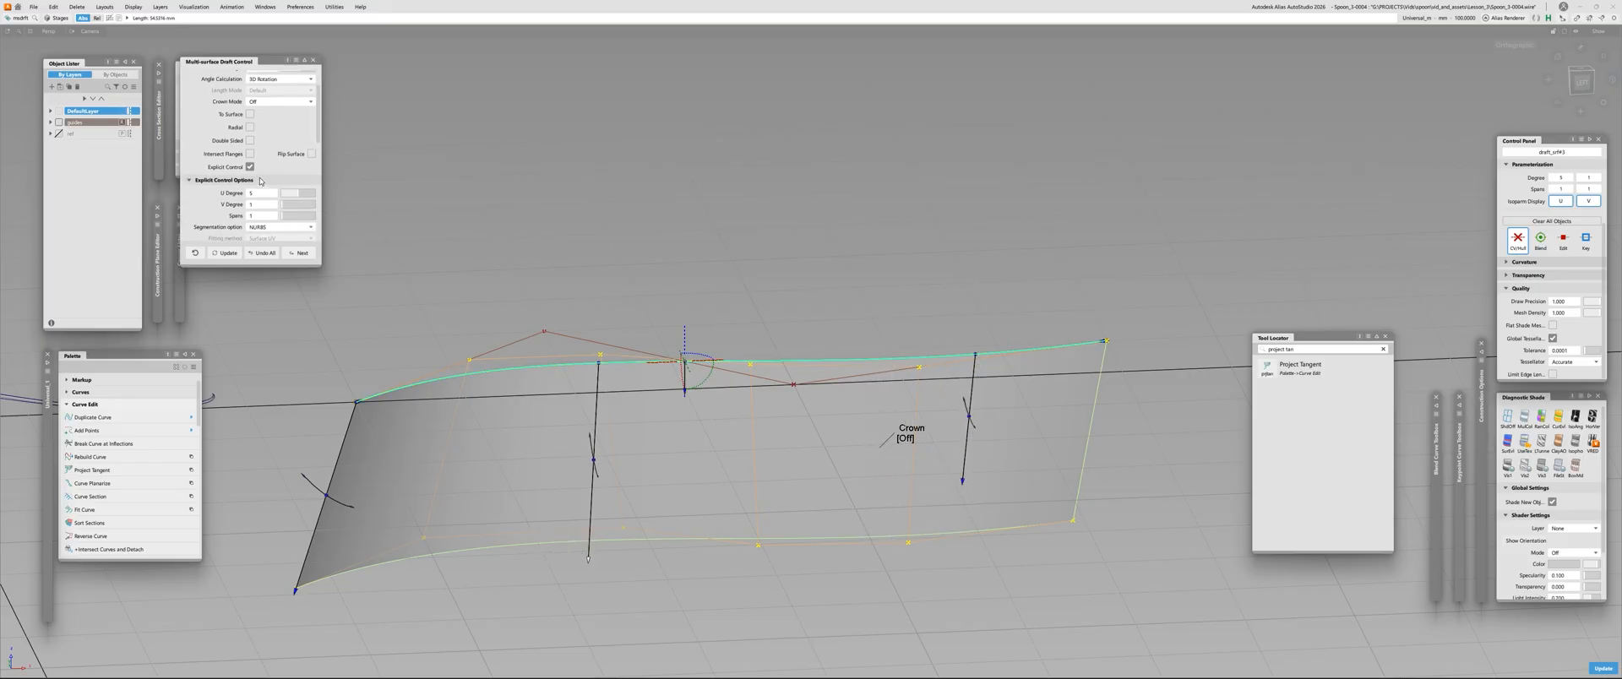
scroll(264, 210, "down", 5)
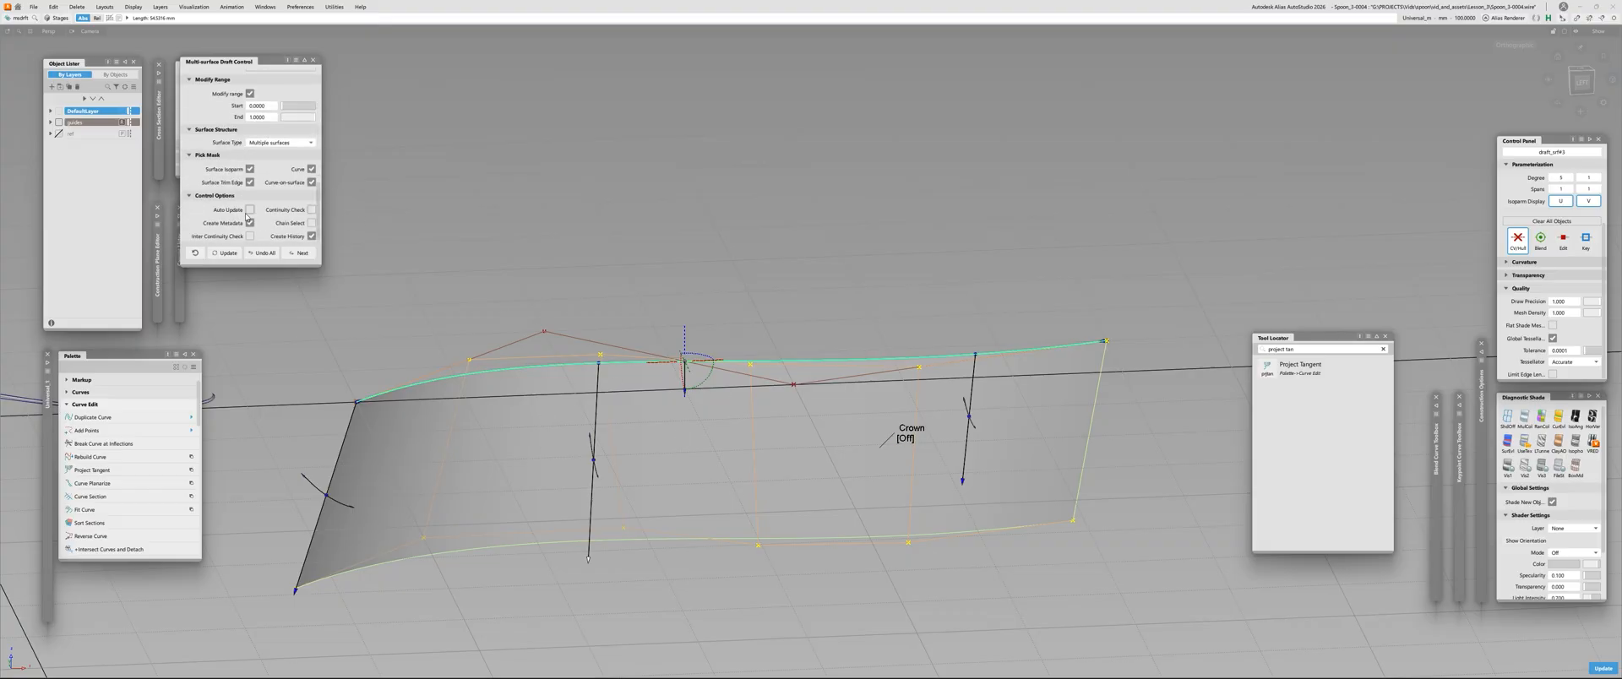
left_click(249, 210)
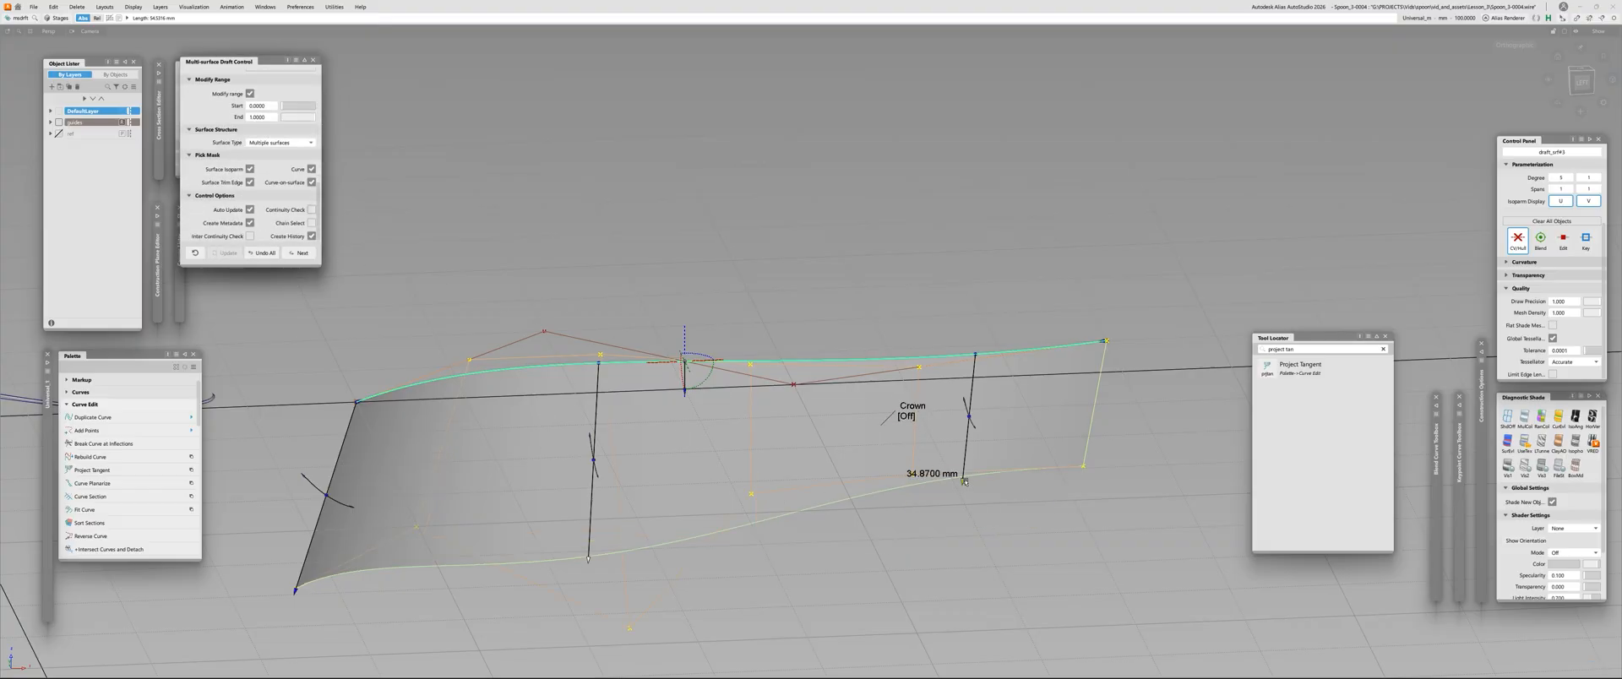
left_click_drag(964, 480, 970, 464)
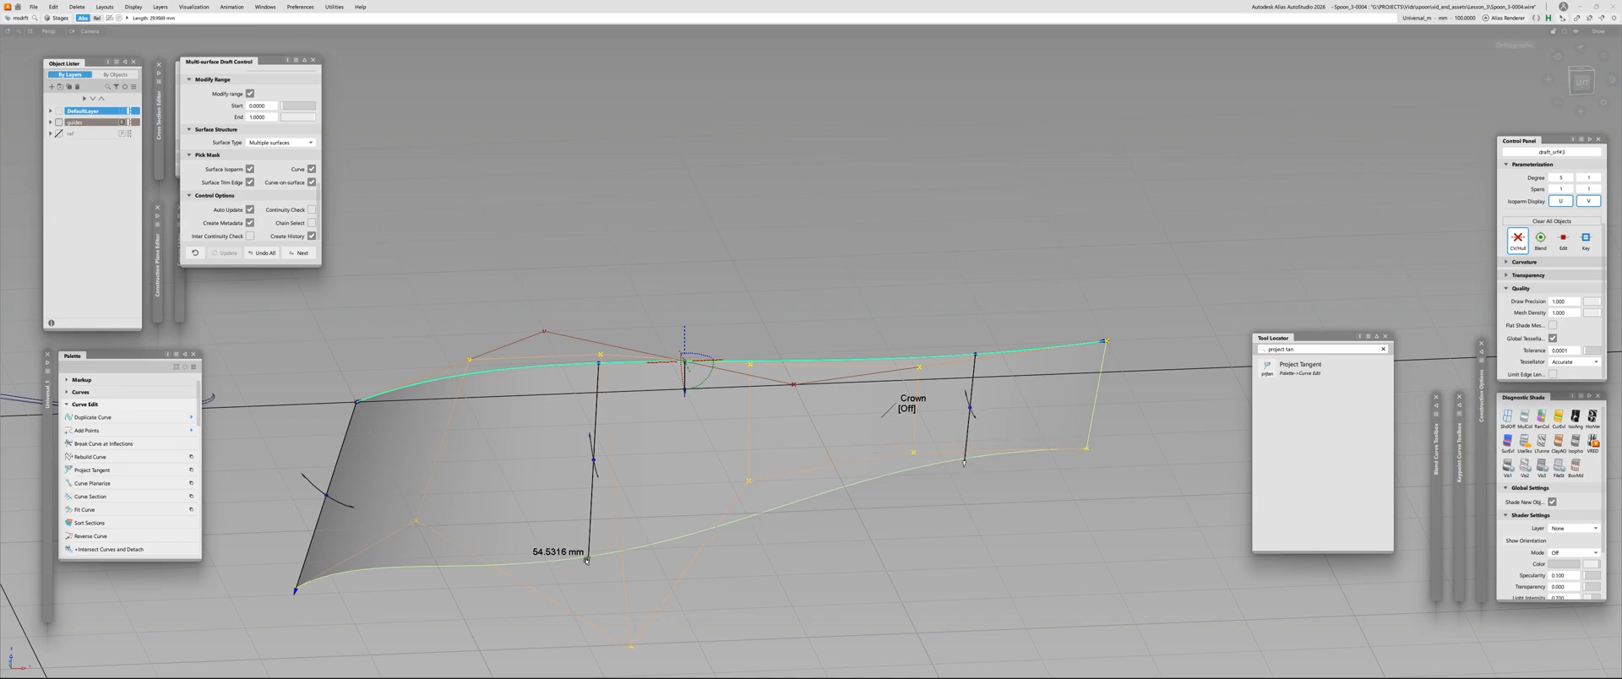
left_click_drag(587, 560, 590, 529)
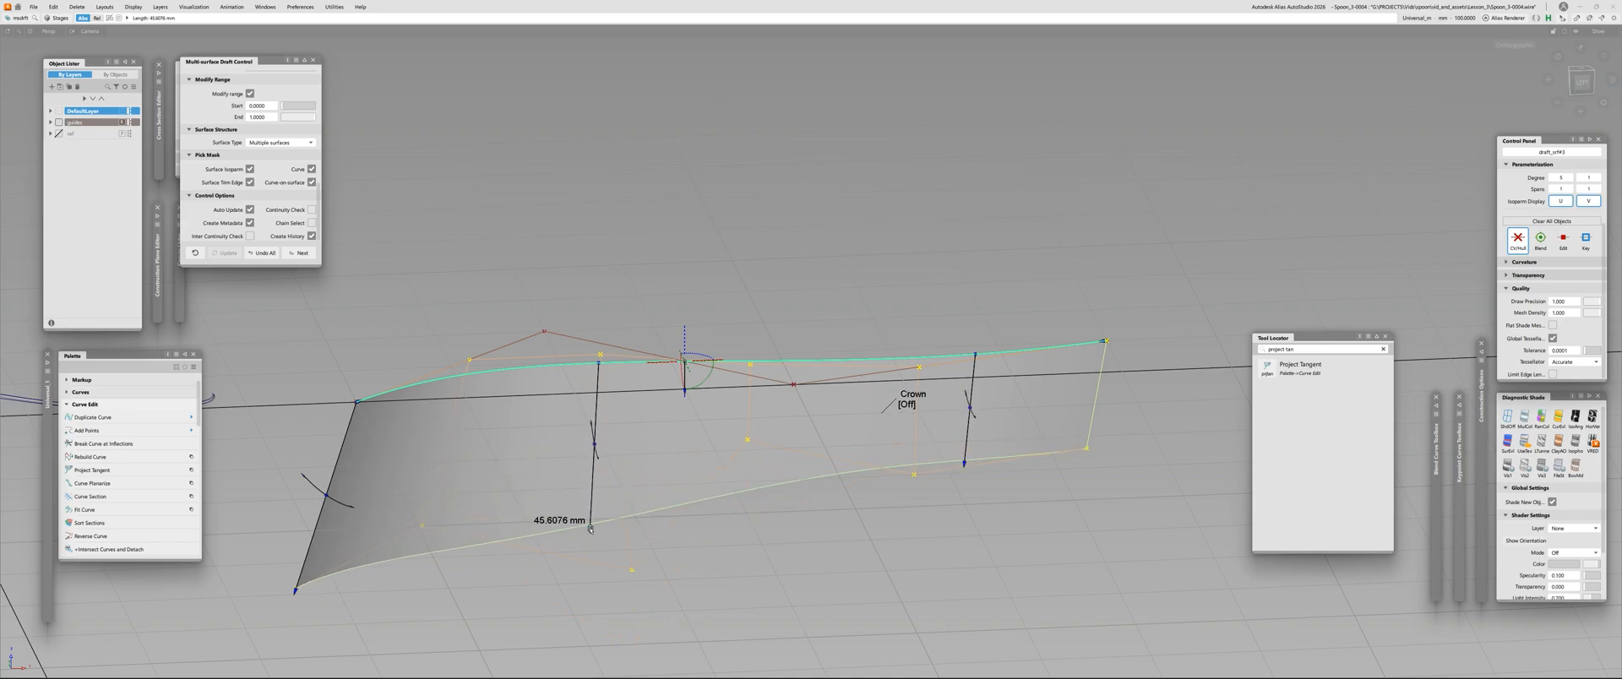
left_click_drag(963, 464, 958, 523)
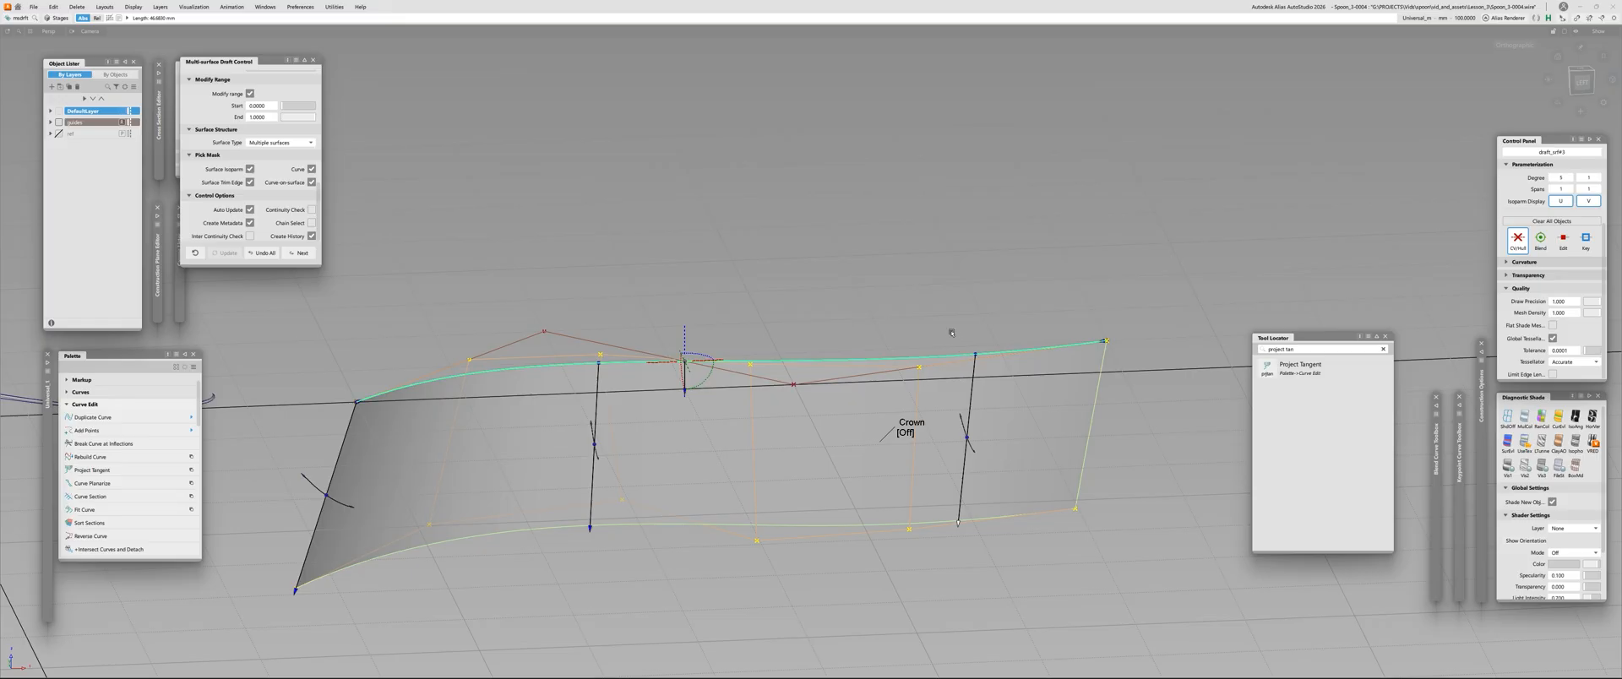
Remove the two added draft vectors and delete the test draft surface together with its S-shaped curve
left_click(976, 354)
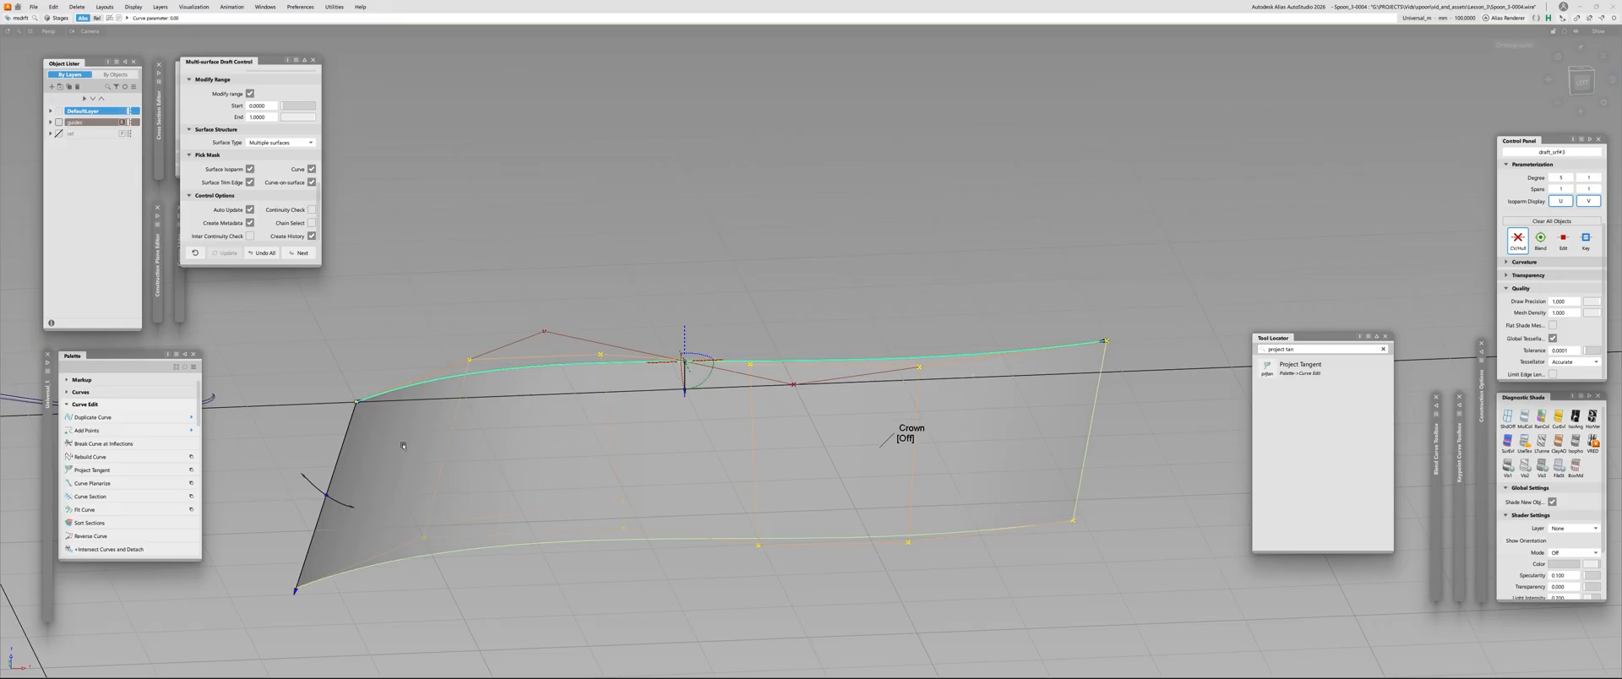
scroll(547, 363, "down", 5)
left_click_drag(547, 363, 926, 554, "ctrl+shift")
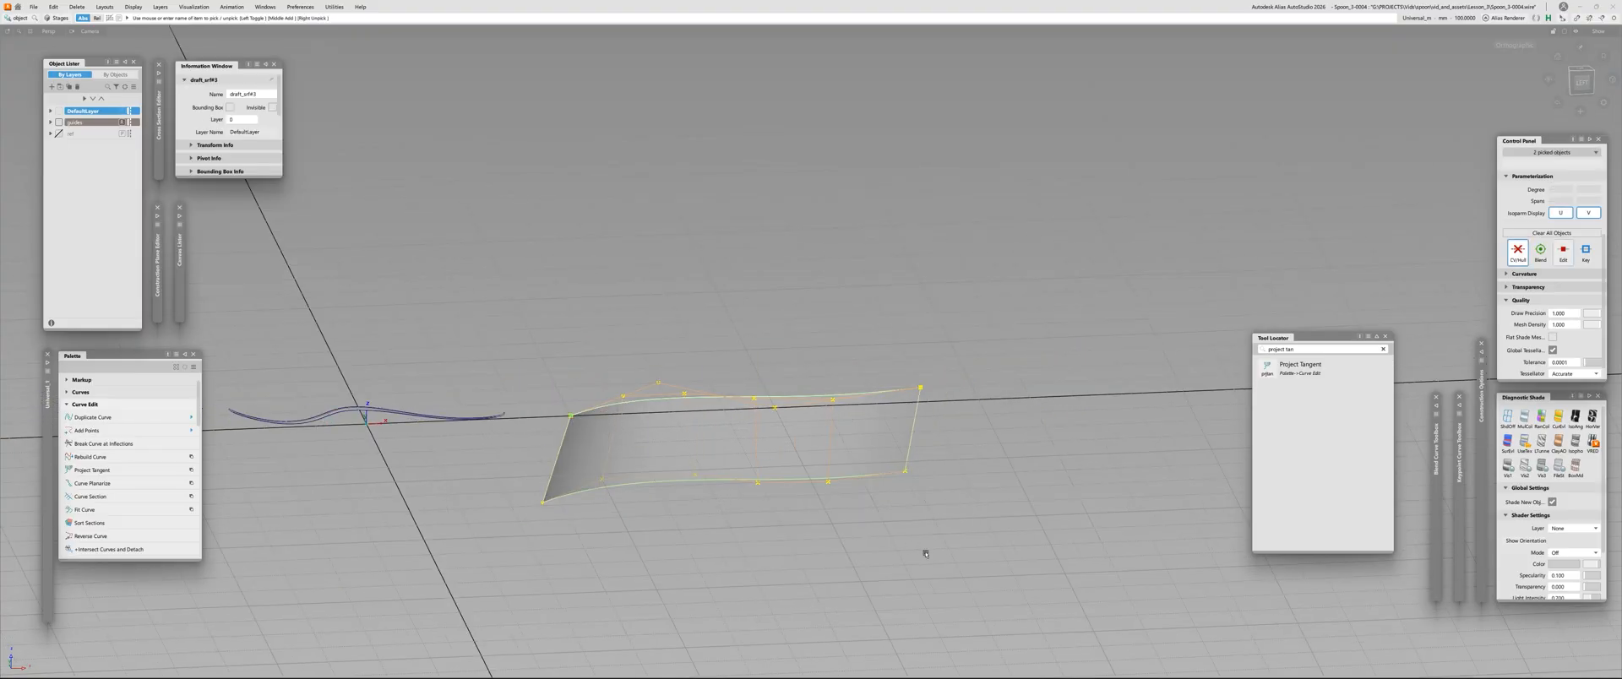
key("Delete")
Redisplay the spoon's hidden surfaces and make the ref layer visible
right_click_drag(924, 554, 507, 381, "alt+shift")
middle_click_drag(507, 380, 1104, 484, "alt+shift")
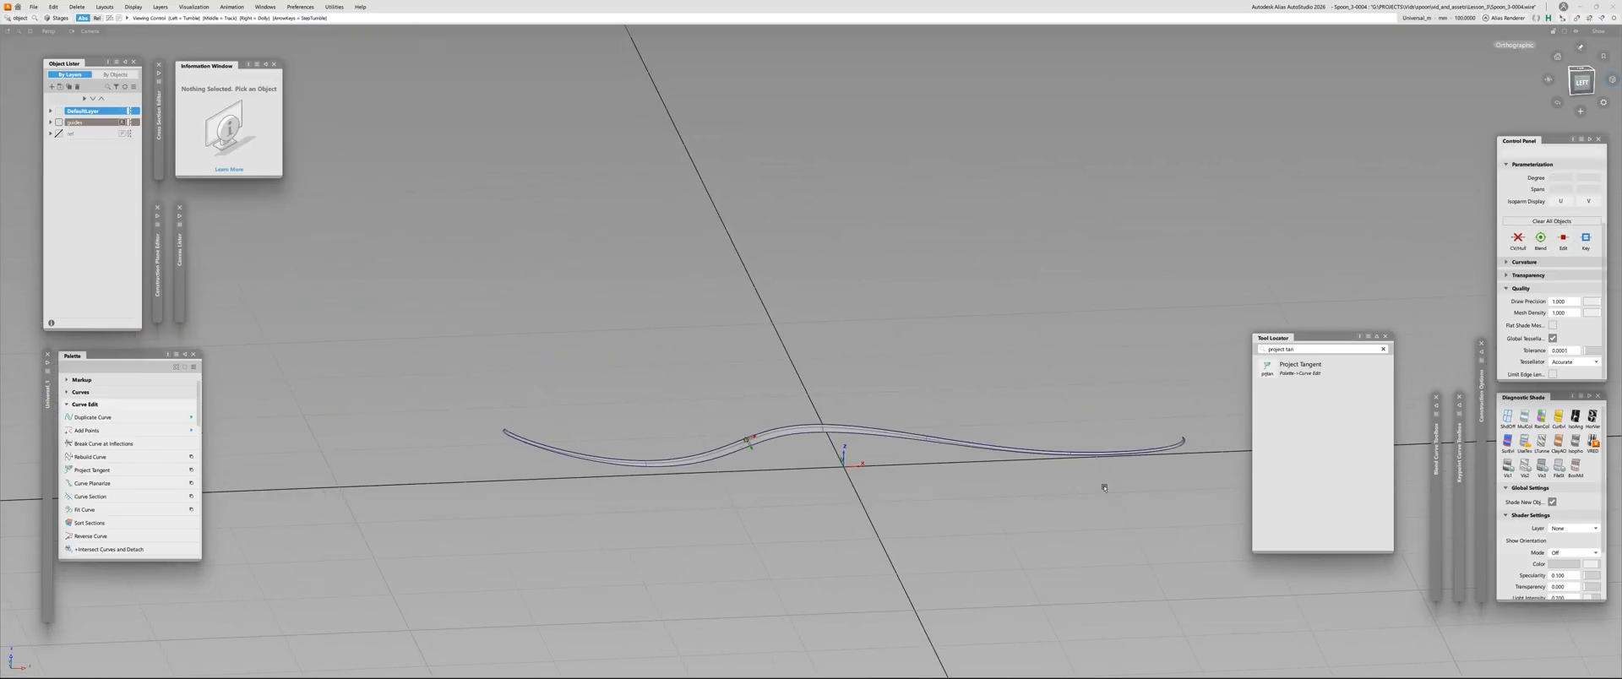
right_click_drag(1104, 485, 796, 396, "alt+shift")
left_click(809, 434)
right_click_drag(767, 496, 713, 543, "alt+shift")
left_click_drag(663, 521, 698, 535, "alt+shift")
right_click_drag(698, 536, 760, 459, "alt+shift")
left_click(763, 460)
left_click(775, 460)
key("F2")
left_click_drag(849, 540, 851, 457, "alt+shift")
left_click(839, 320)
left_click(58, 133)
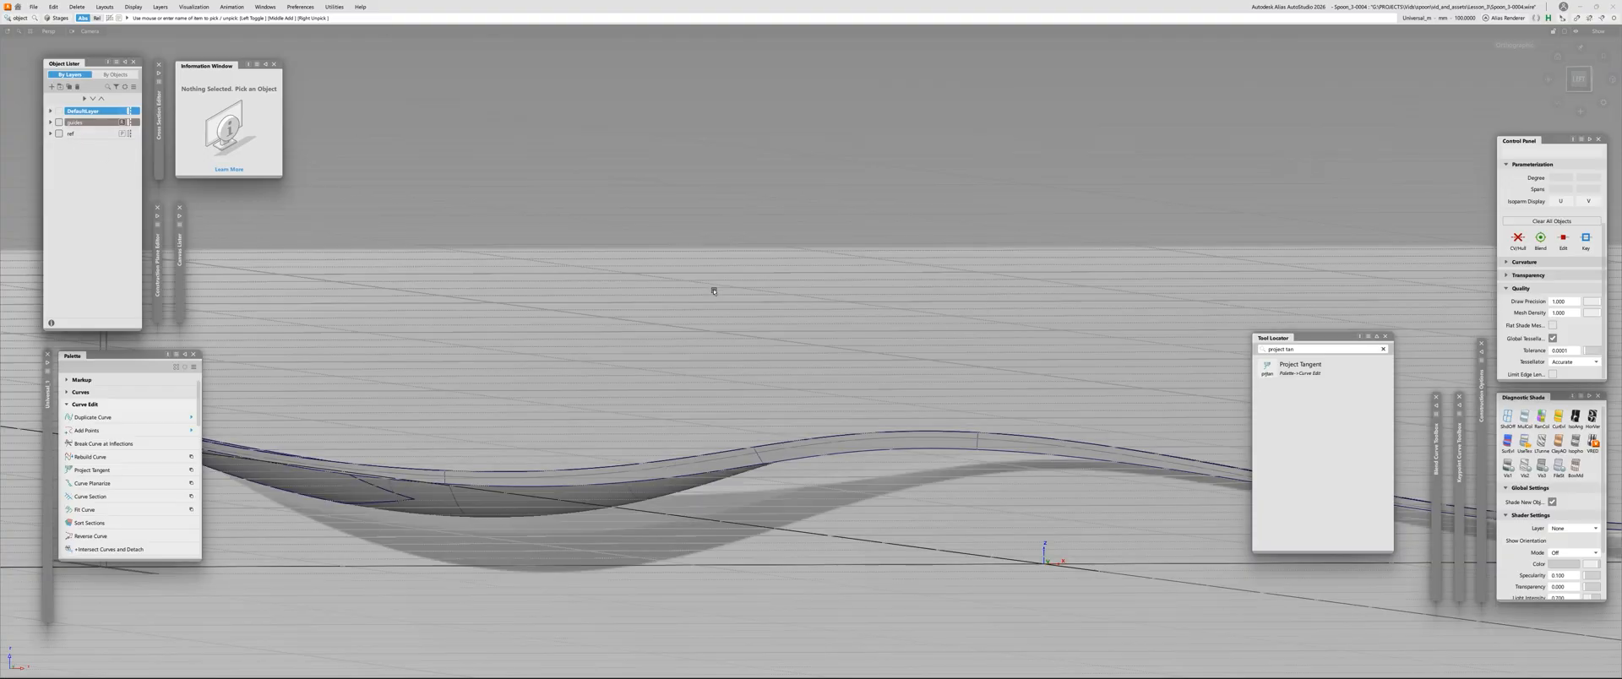
Examine the spoon's neck against the reference in the left view, and hide the ref layer again
left_click(1579, 79)
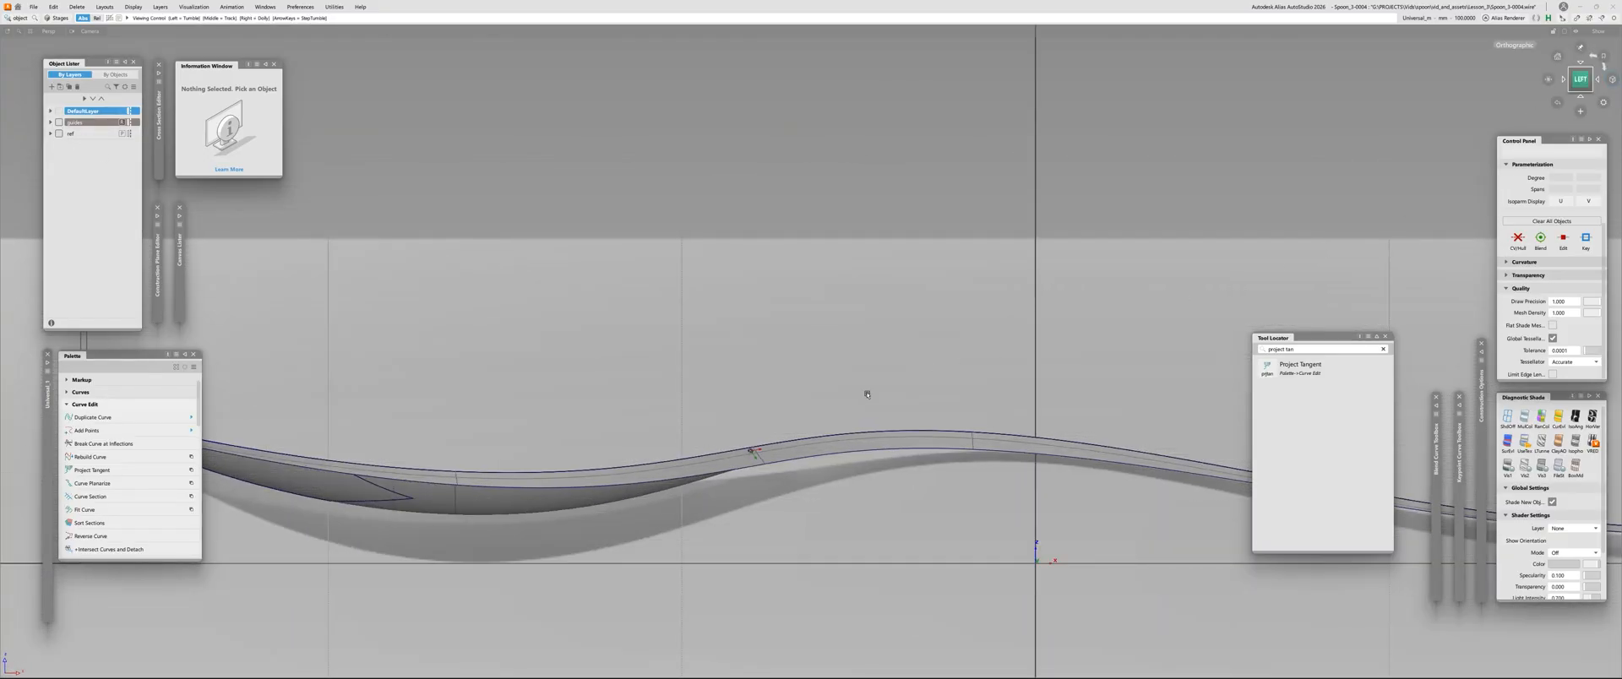
key("alt+m")
key("alt+m")
right_click_drag(793, 457, 773, 524, "alt+shift")
left_click_drag(774, 524, 798, 488, "alt+shift")
right_click_drag(798, 488, 830, 433, "alt+shift")
left_click_drag(831, 433, 729, 485, "alt+shift")
left_click(59, 134)
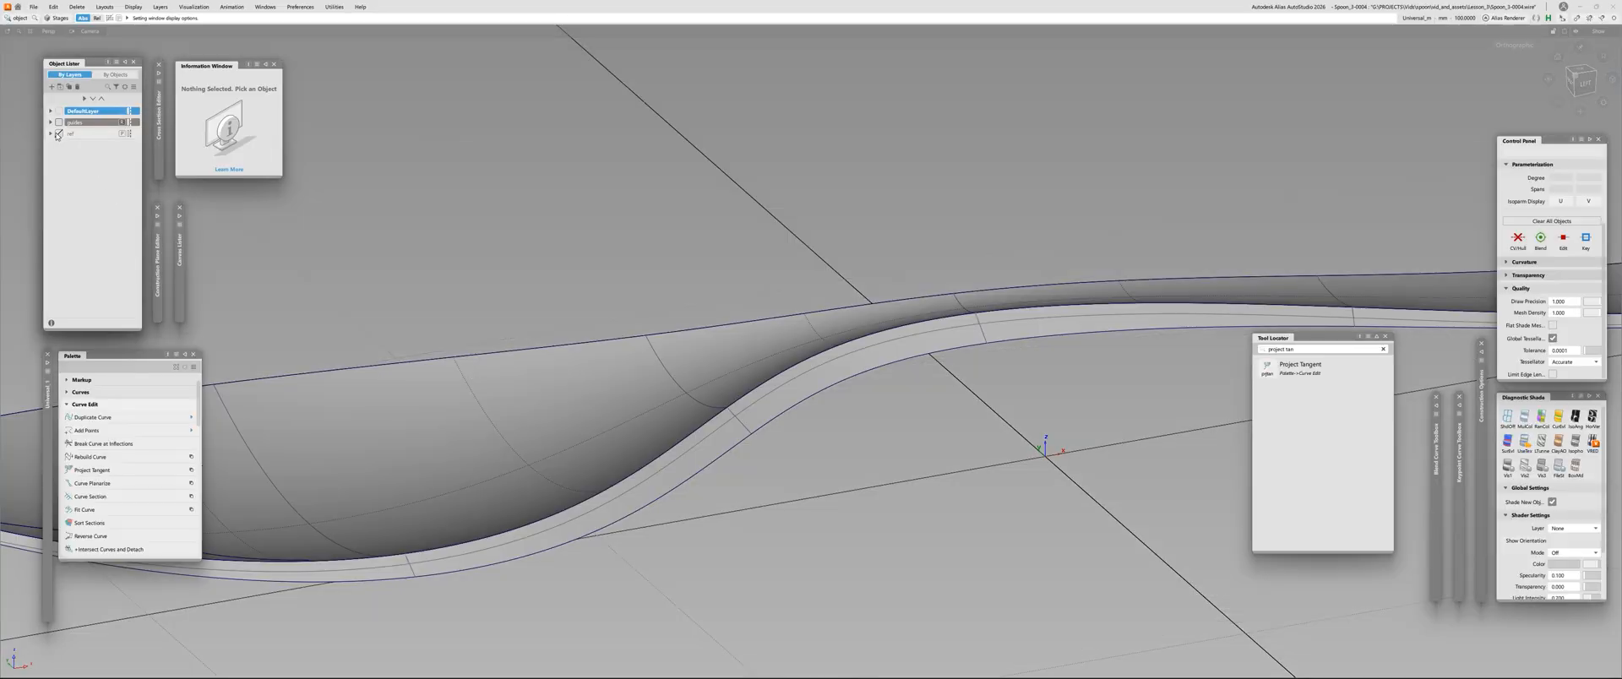
Pick through the draft surfaces along the spoon's edge and select one with its control vertices displayed
right_click_drag(743, 359, 688, 387, "alt+shift")
left_click(732, 376)
key("c")
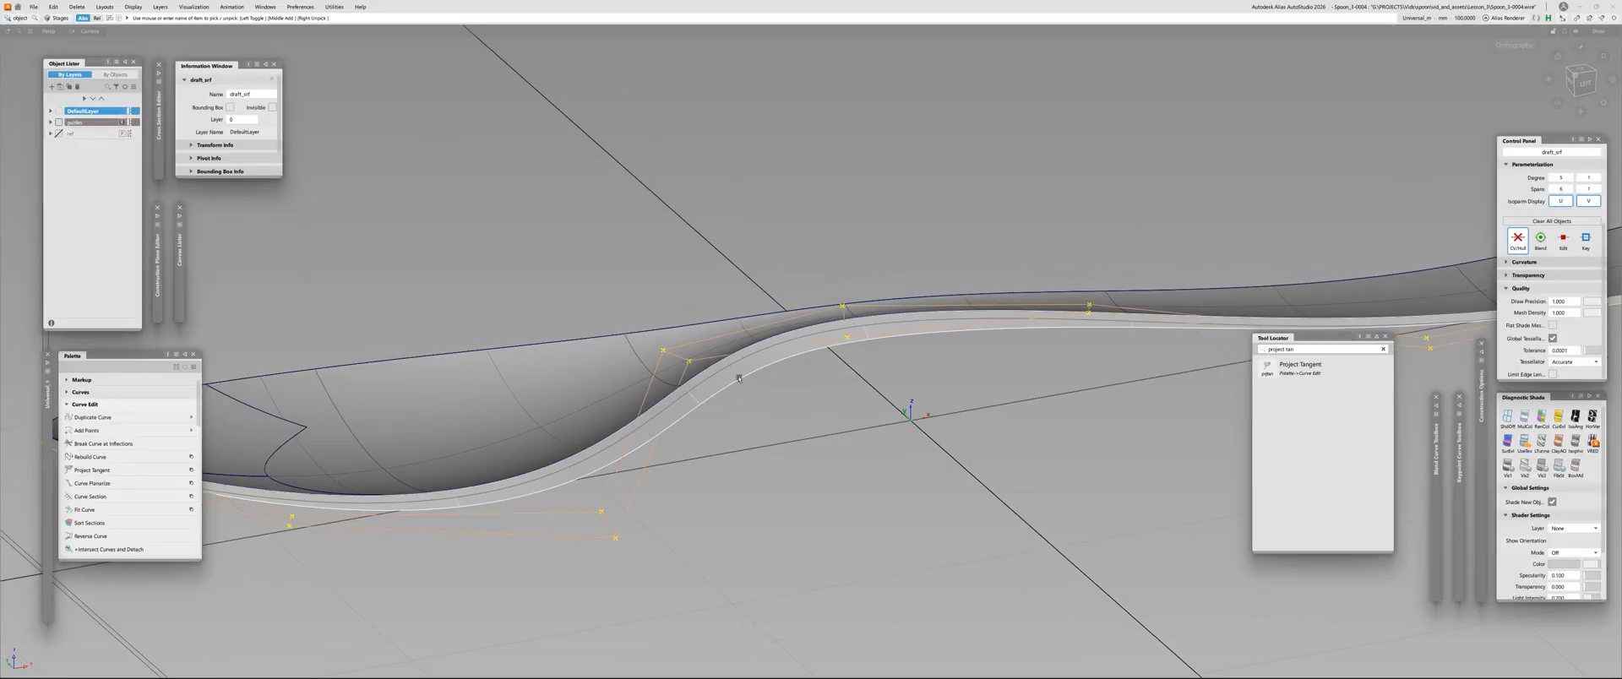
left_click(739, 378)
left_click(724, 368)
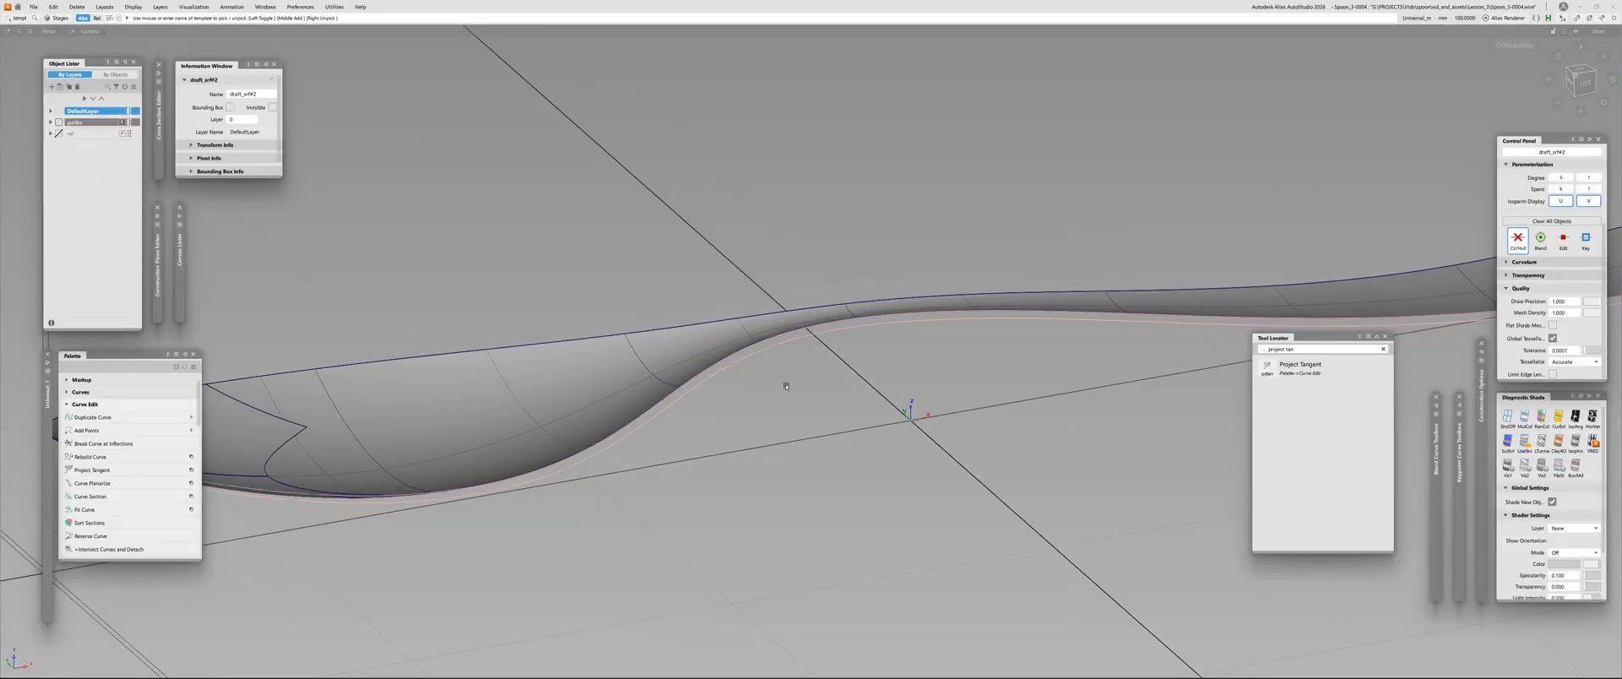
key("ctrl+v")
mouse_move(741, 398)
right_mouse_down("ctrl+shift")
mouse_move(746, 436)
mouse_move(723, 408)
right_mouse_up("ctrl+shift")
left_click(724, 380)
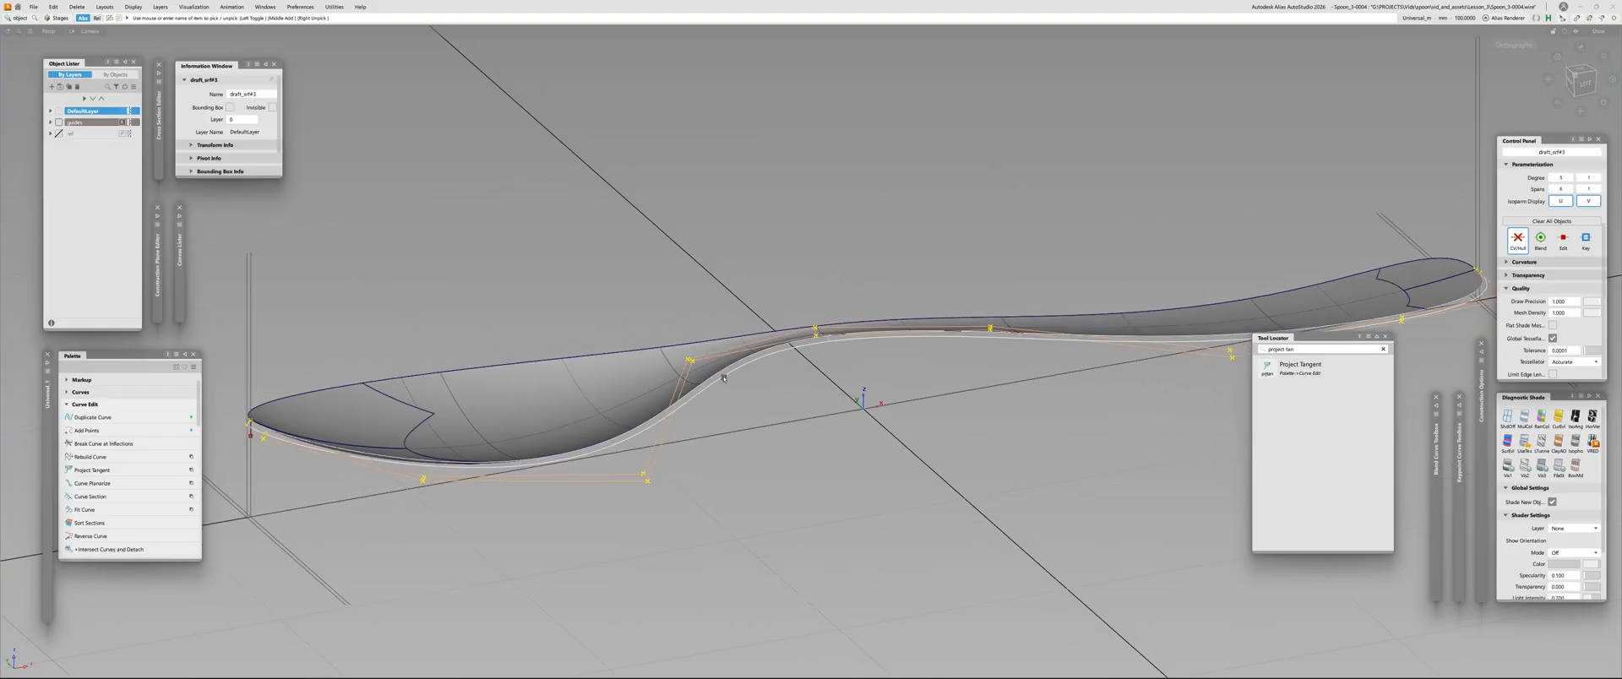
Isolate the draft surfaces along the spoon's edge and hide the short line beside the neck bend
key("ctrl+h")
key("alt+h")
left_click(745, 300)
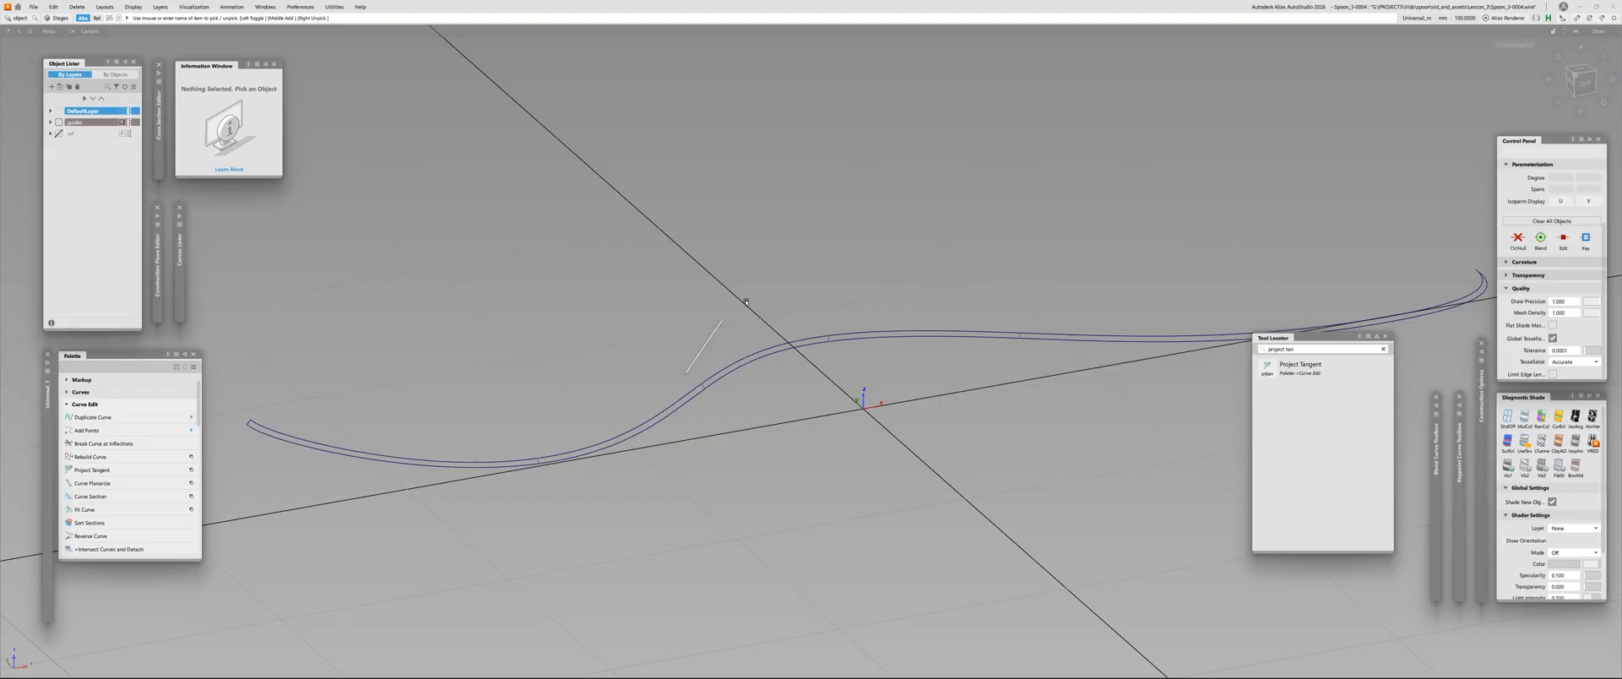
right_click_drag(722, 429, 757, 380, "alt+shift")
left_click(720, 337)
key("ctrl+h")
Pick the outer control vertex at the neck bend and define Move CV slide directions along both adjoining hull segments
left_click(692, 350)
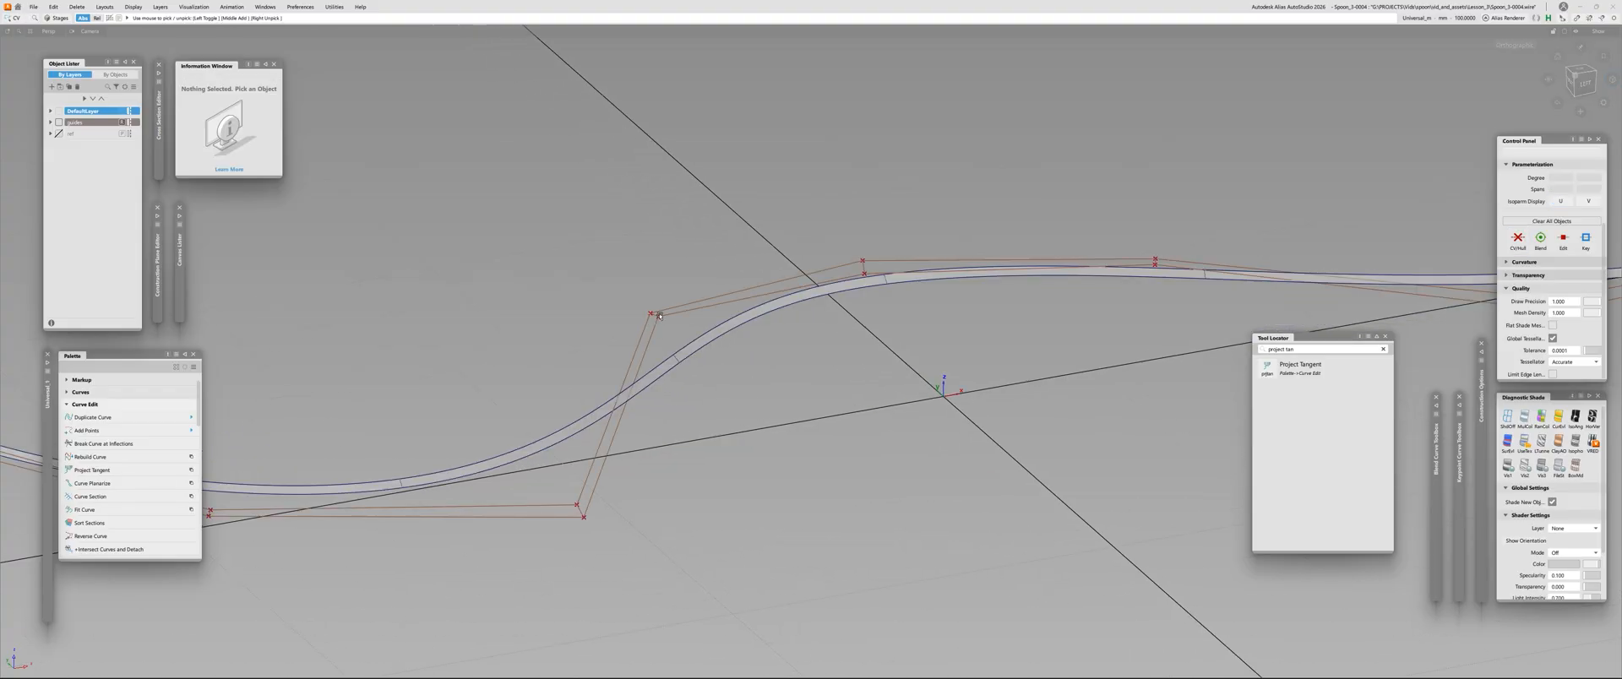
left_click(659, 316)
left_click_drag(681, 332, 688, 313, "ctrl+shift")
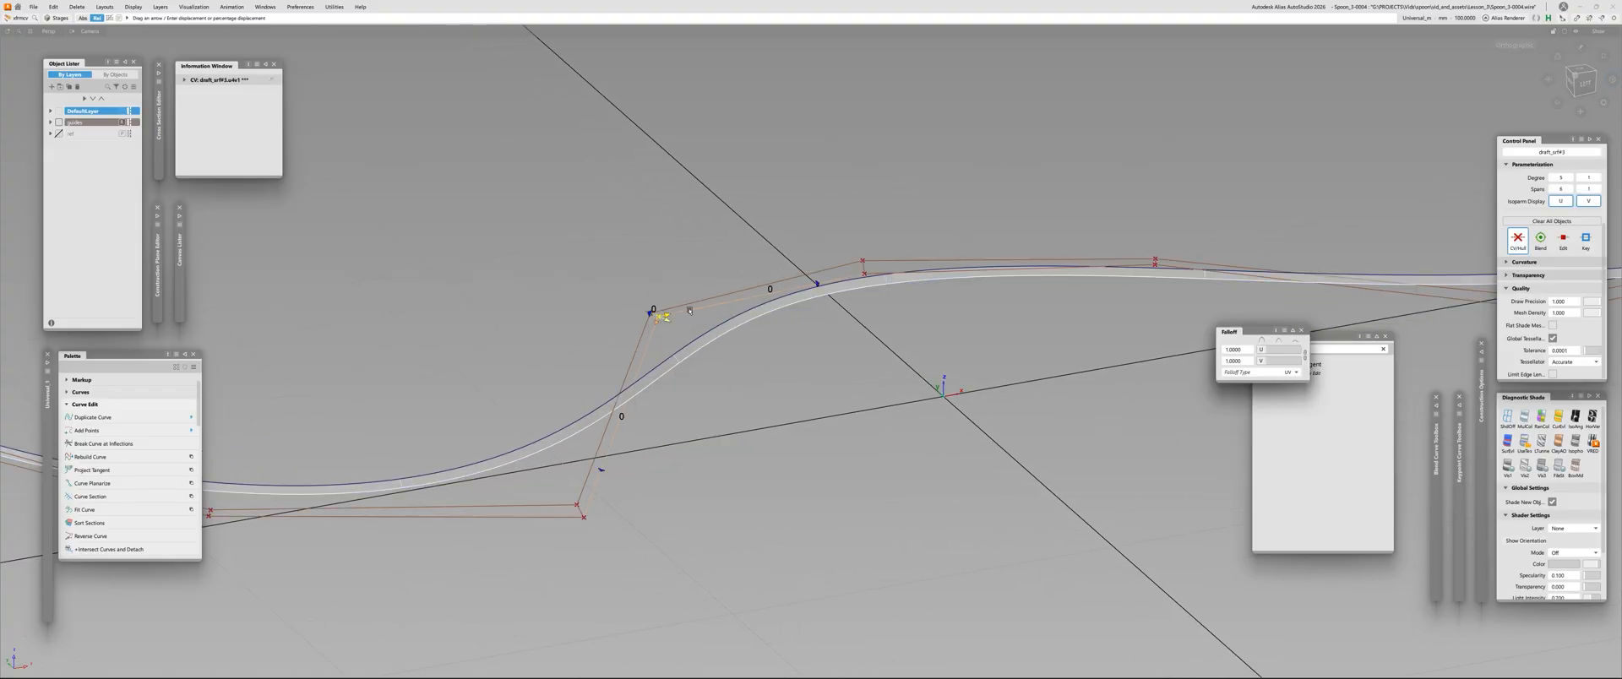
left_click(805, 294, "shift")
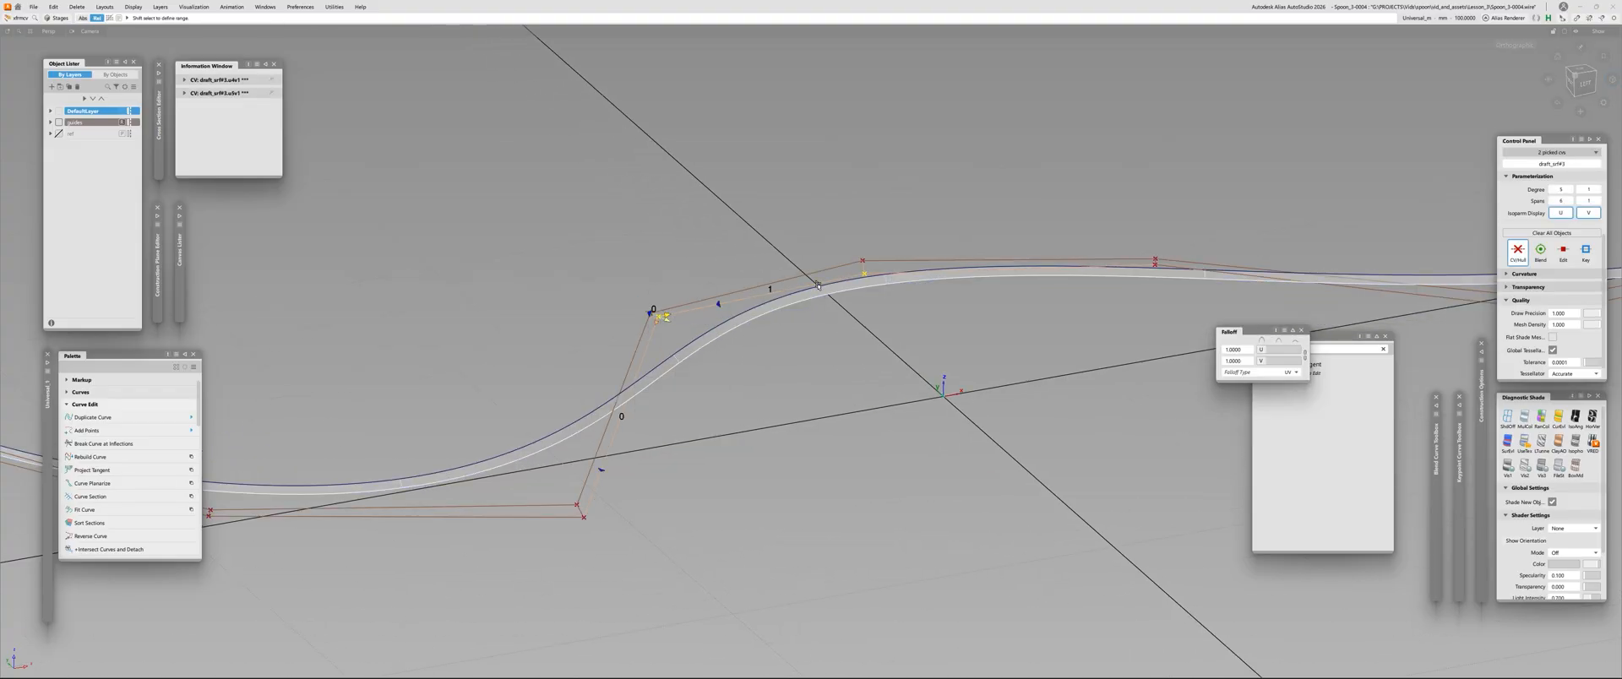
left_click(602, 458, "shift")
scroll(627, 323, "up", 5)
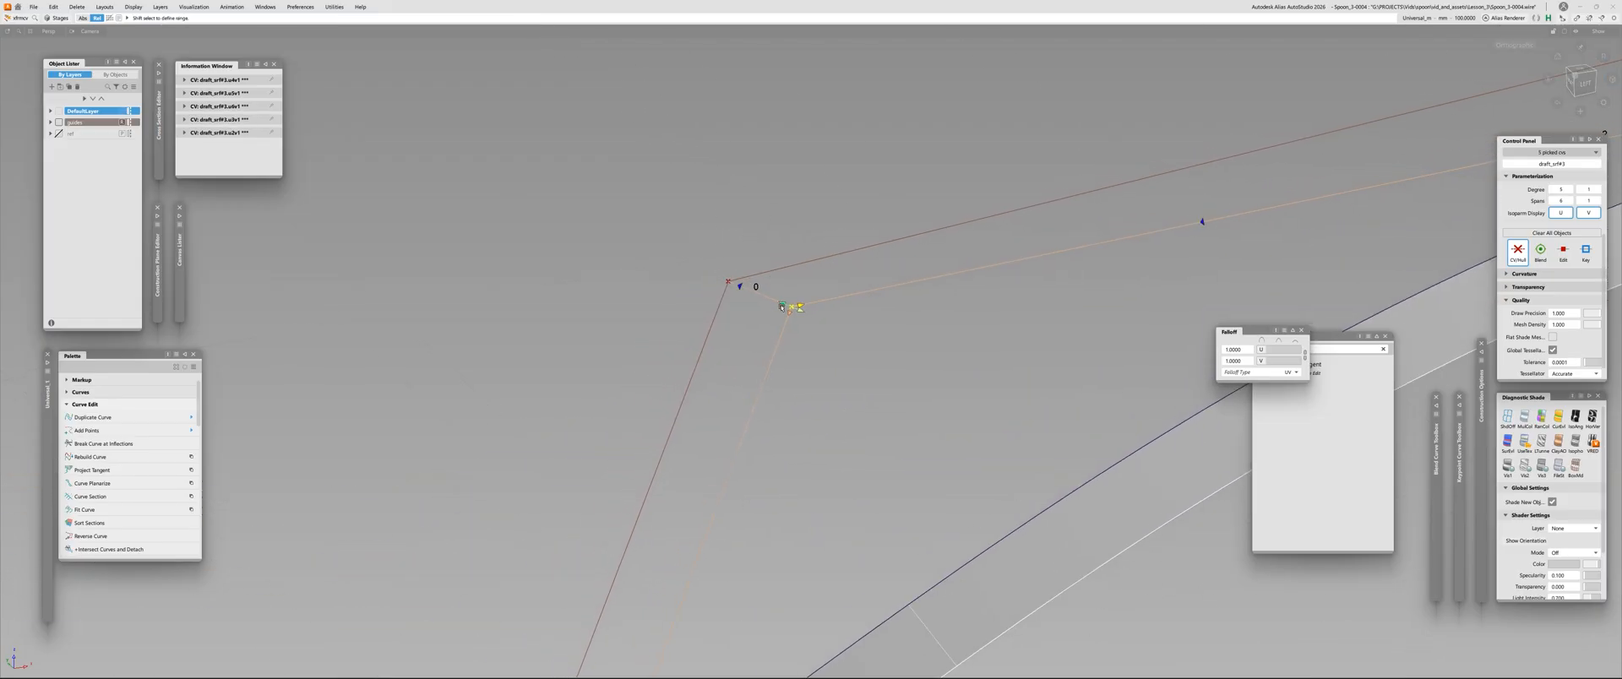
scroll(797, 314, "down", 6)
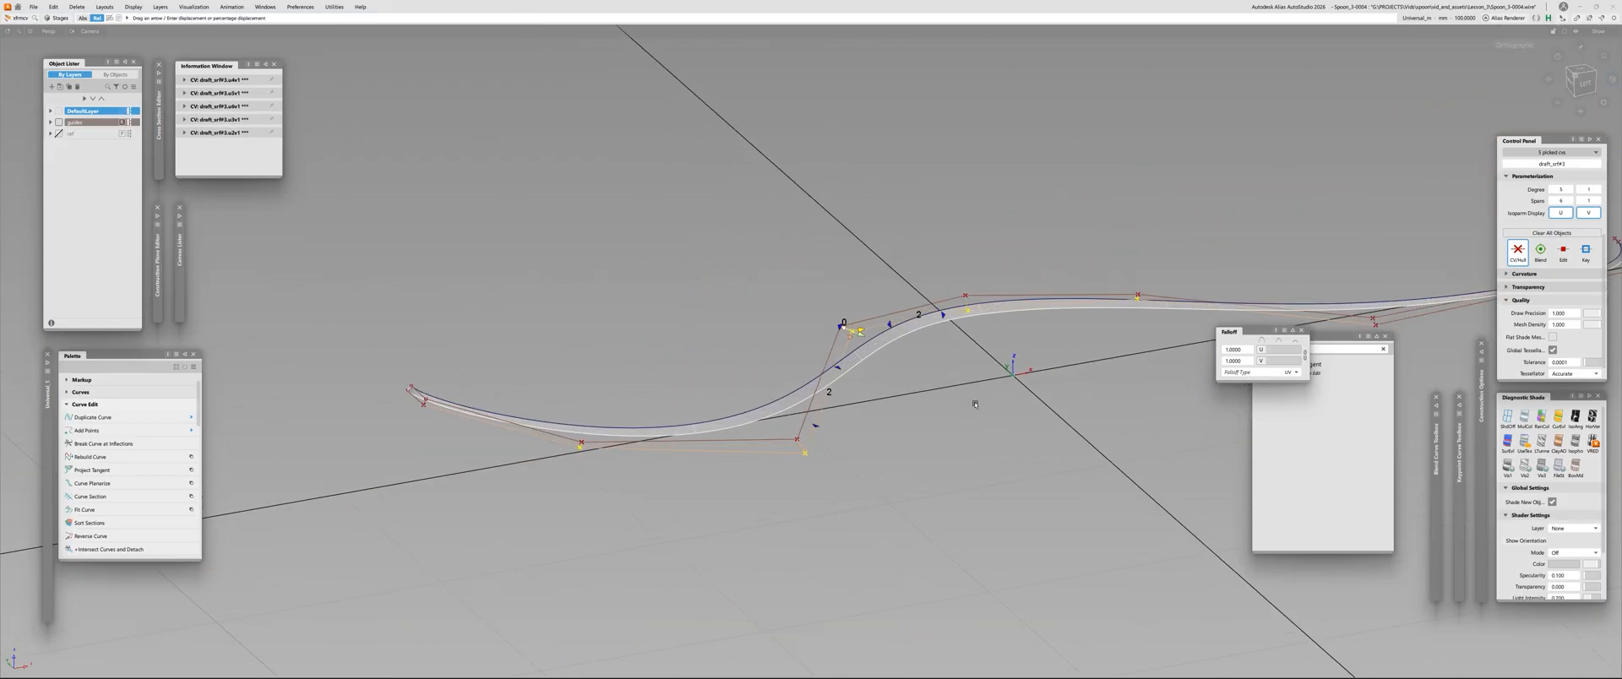
left_click_drag(954, 389, 902, 454, "alt+shift")
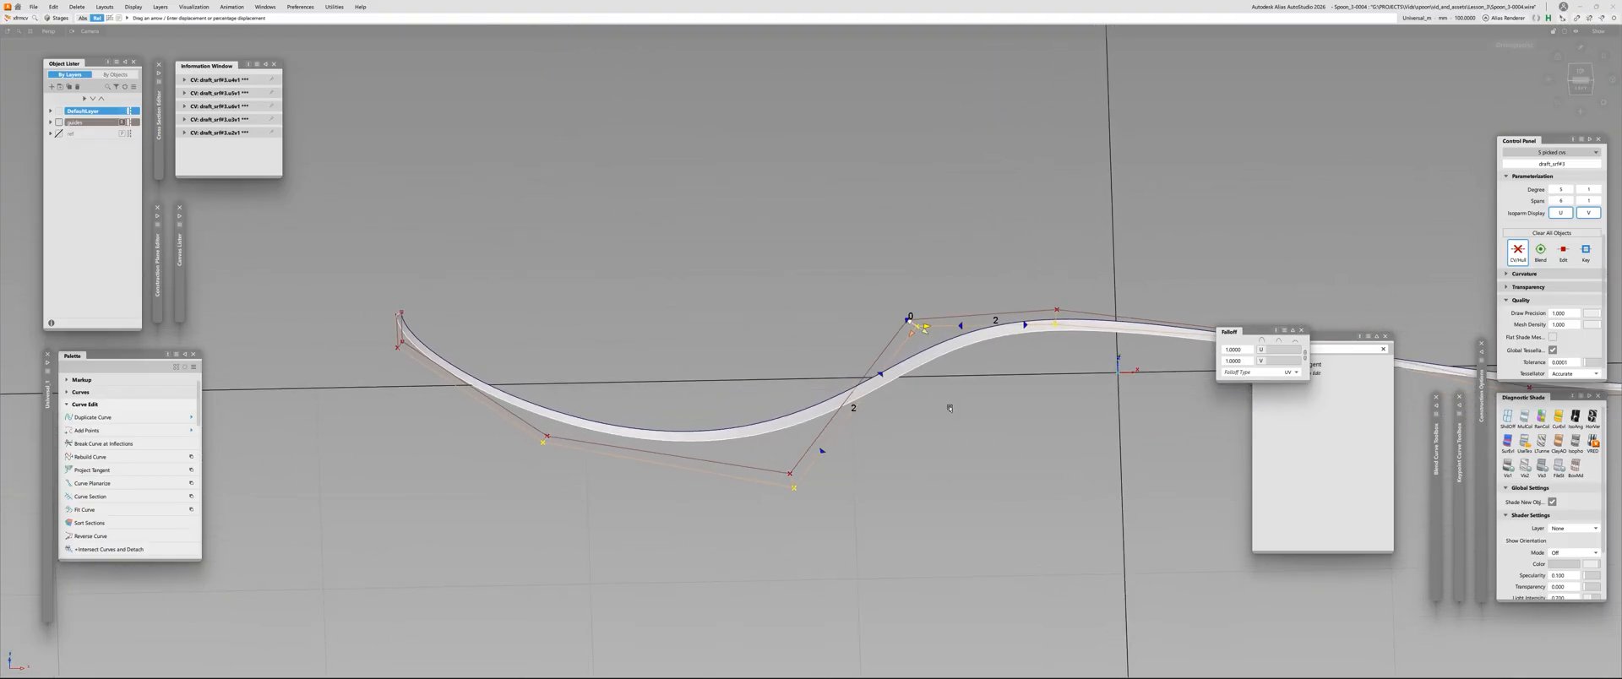
Clear the control vertex selection, redisplay the spoon's surfaces, and pick the draft surface's outer control vertex at the neck bend
mouse_move(924, 337)
left_mouse_down()
mouse_move(714, 512)
mouse_move(1098, 311)
mouse_move(526, 355)
mouse_move(453, 296)
mouse_move(391, 276)
mouse_move(448, 292)
left_mouse_up()
left_click(952, 340)
right_click_drag(861, 383, 966, 339, "alt+shift")
left_click(914, 422)
left_click_drag(914, 414, 914, 380, "ctrl+shift")
middle_click_drag(904, 388, 889, 363, "alt+shift")
left_click_drag(832, 317, 853, 340)
left_click_drag(885, 377, 907, 405)
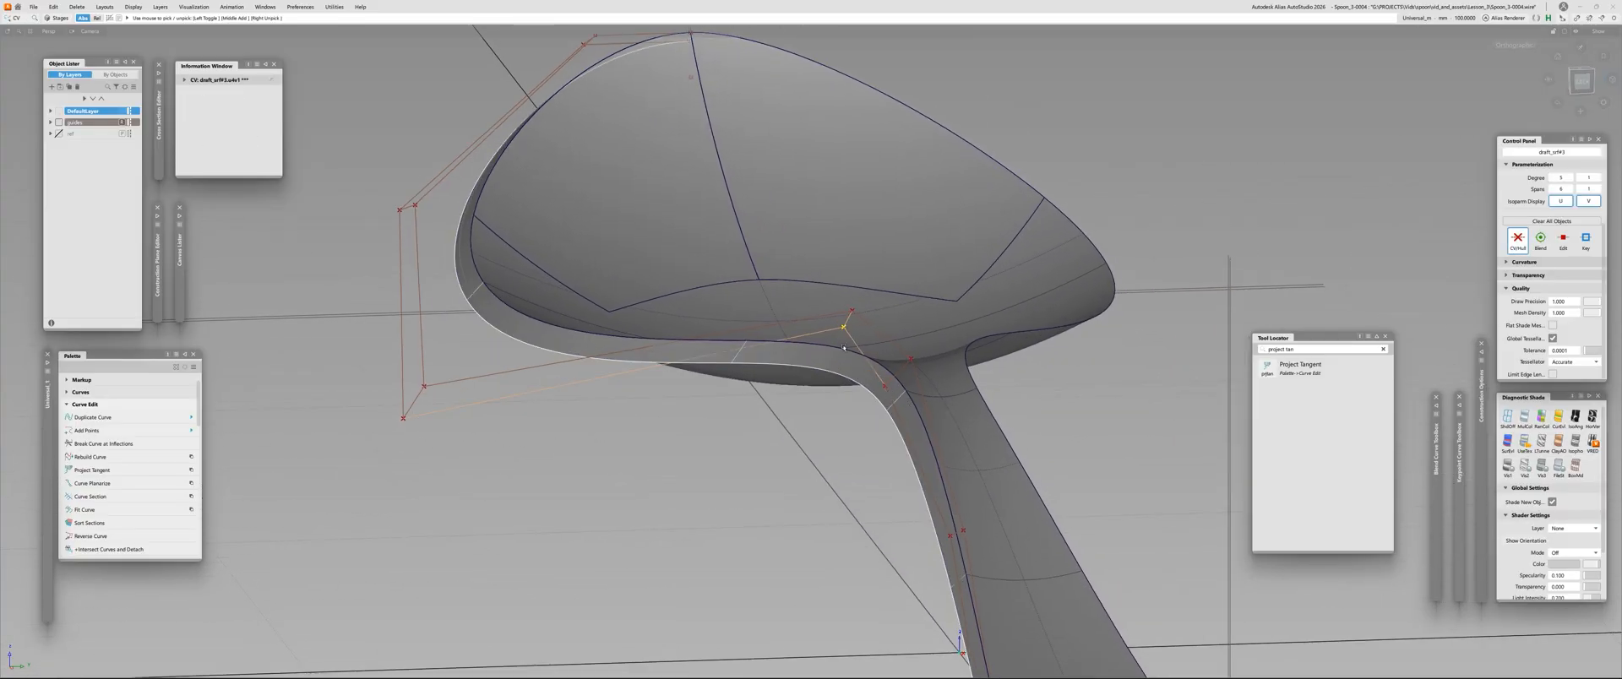
Use the Move CV tool to define slide directions from the neck-bend vertex toward its outer-hull neighbours on the bowl and handle sides
right_click_drag(844, 348, 846, 342, "ctrl+shift")
left_click(512, 394)
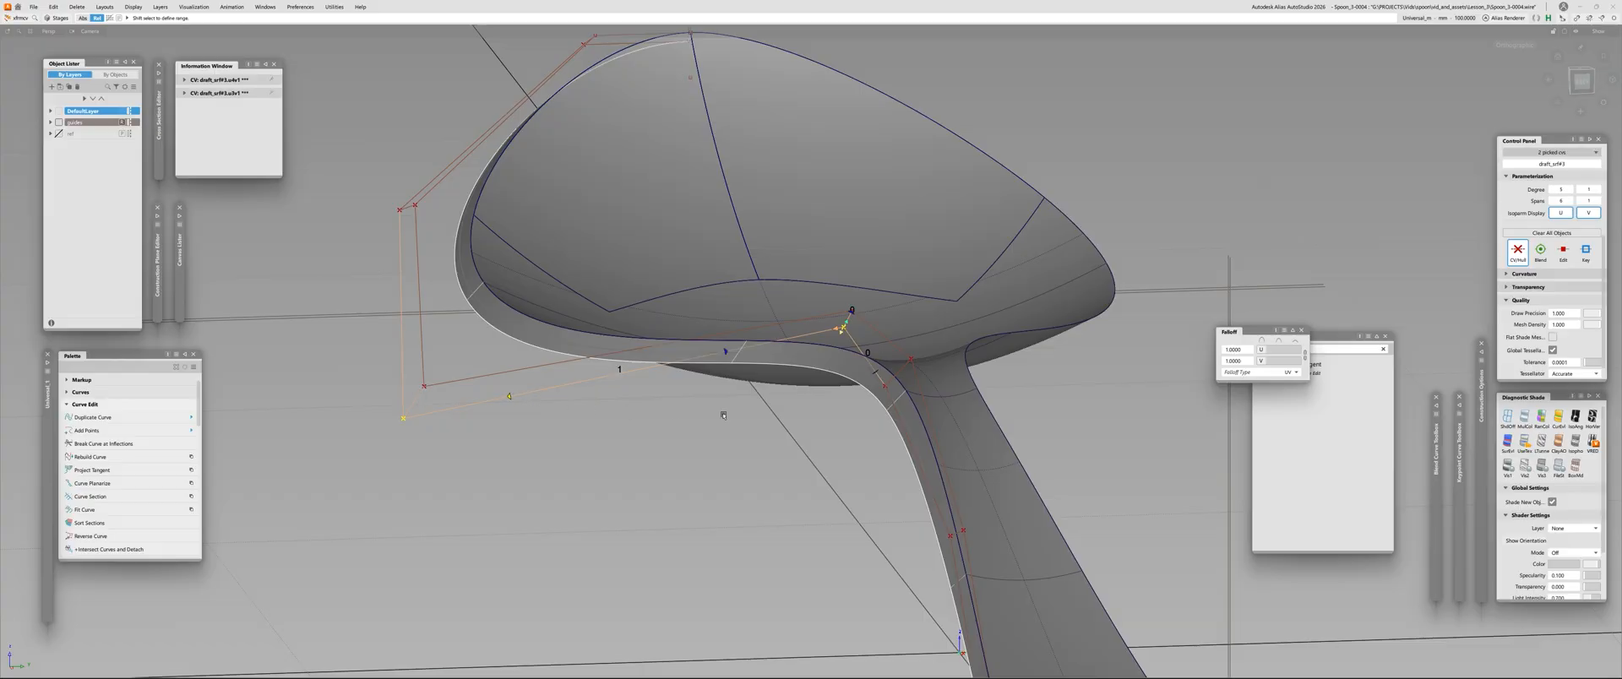
left_click(885, 384)
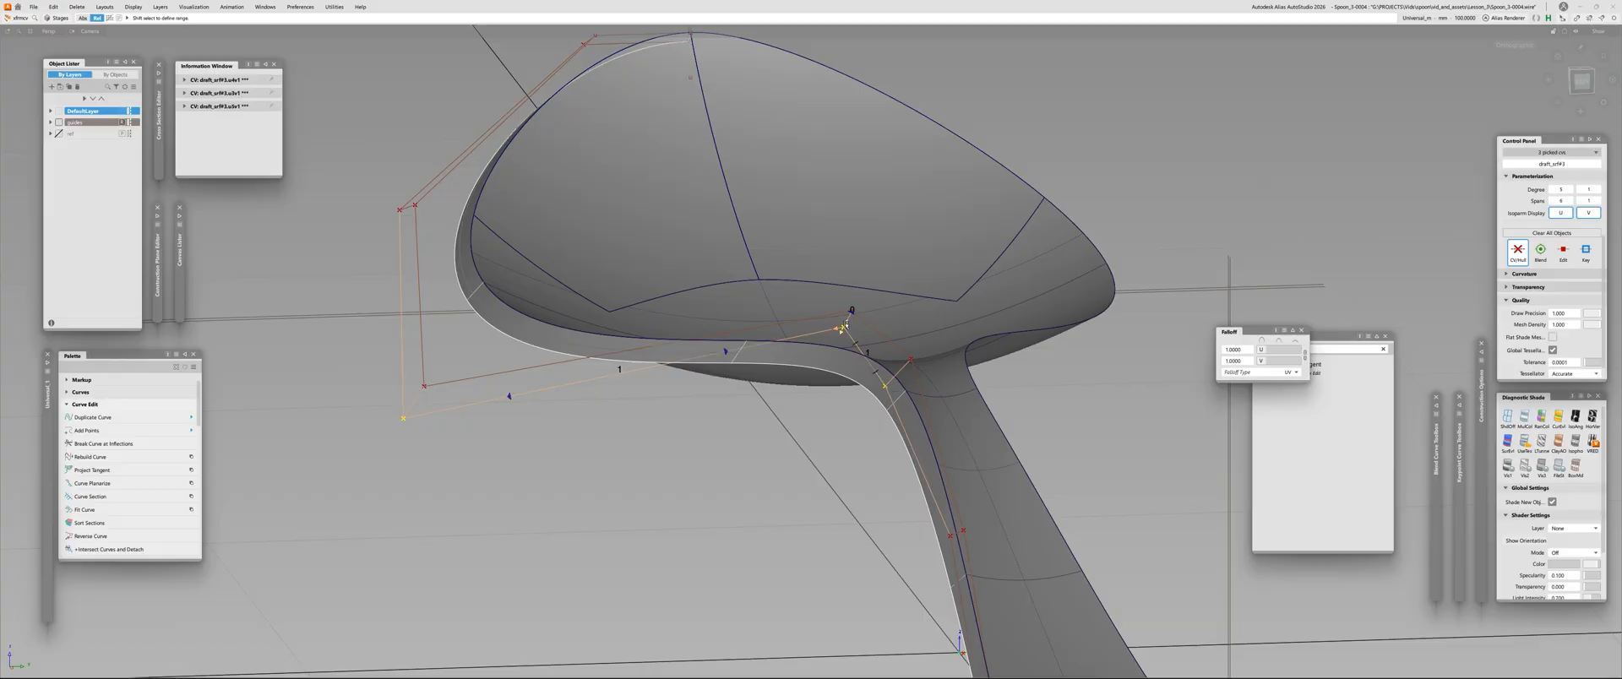
left_click_drag(833, 355, 1290, 546, "alt+shift")
right_click_drag(1291, 546, 1140, 473, "alt+shift")
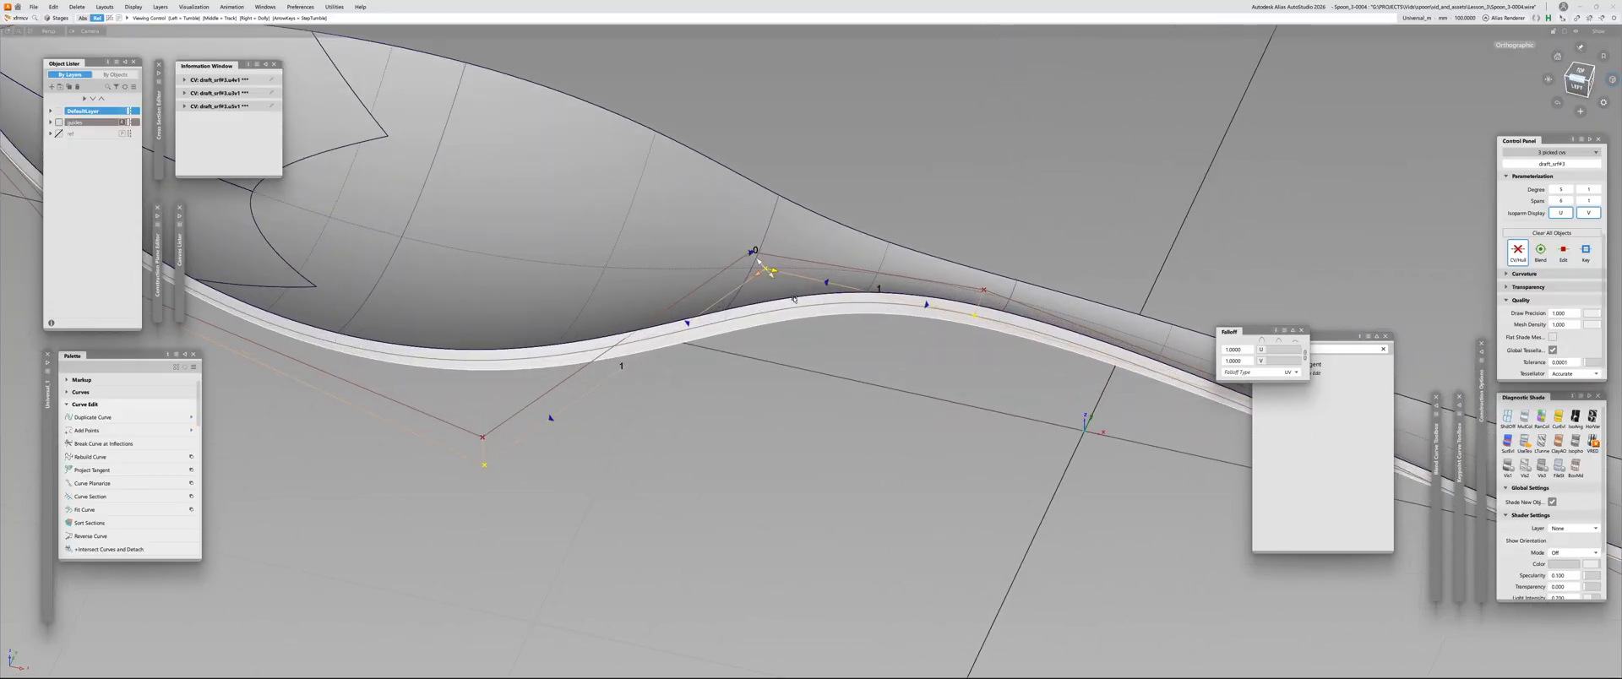
left_click_drag(1140, 473, 920, 372, "alt+shift")
right_click_drag(921, 371, 752, 287, "alt+shift")
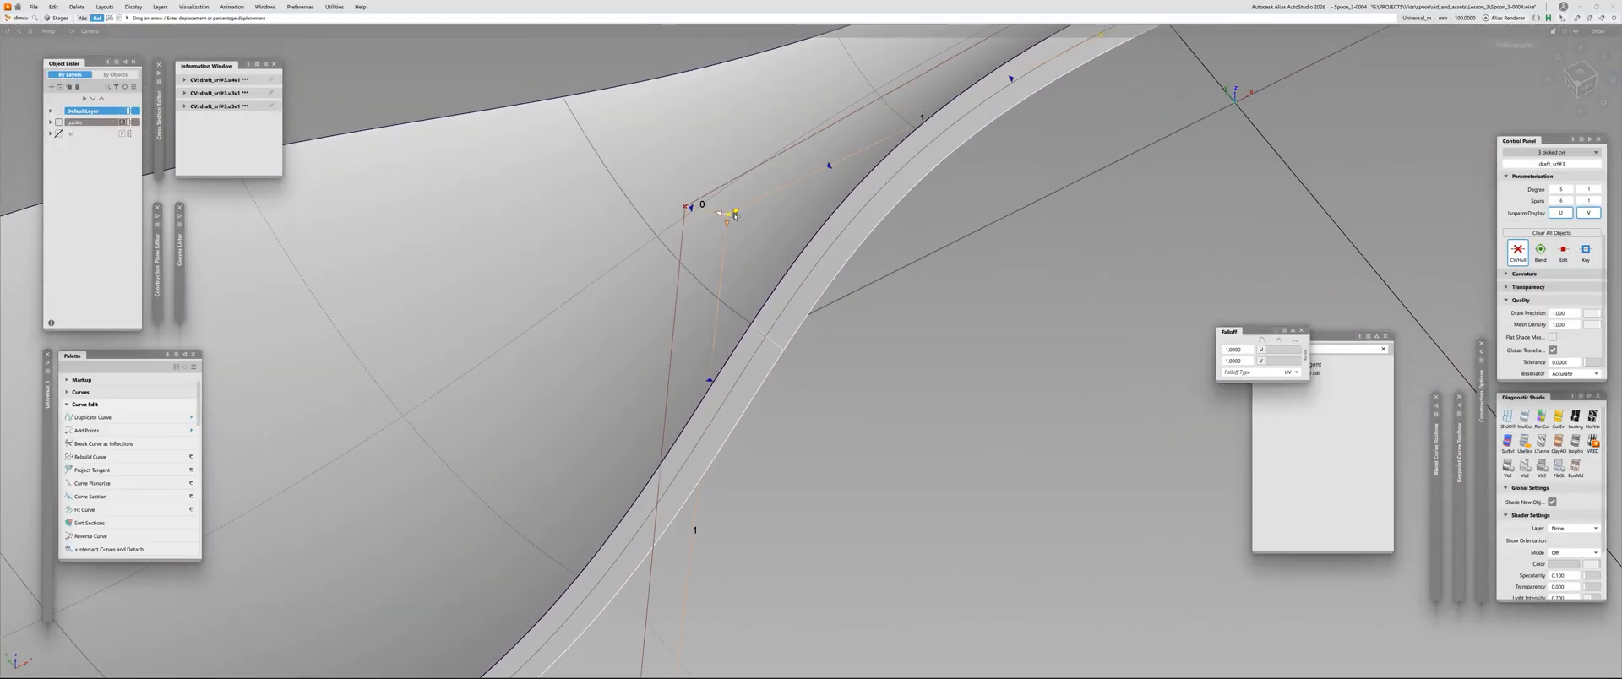
Inspect the draft surface around the neck bend, clear the selection, and review the strip up to the bowl's tip
right_click_drag(734, 215, 811, 355, "alt+shift")
left_click_drag(811, 354, 769, 317, "alt+shift")
left_click_drag(769, 317, 832, 306, "ctrl+shift")
right_click_drag(832, 306, 731, 344, "alt+shift")
left_click_drag(731, 345, 692, 363, "ctrl+shift")
left_click(656, 392)
middle_click_drag(743, 369, 957, 323, "alt+shift")
right_click_drag(870, 376, 716, 379, "ctrl+shift")
left_click_drag(549, 363, 621, 422, "alt+shift")
right_click_drag(621, 422, 767, 386, "alt+shift")
left_click_drag(767, 387, 854, 460, "ctrl+shift")
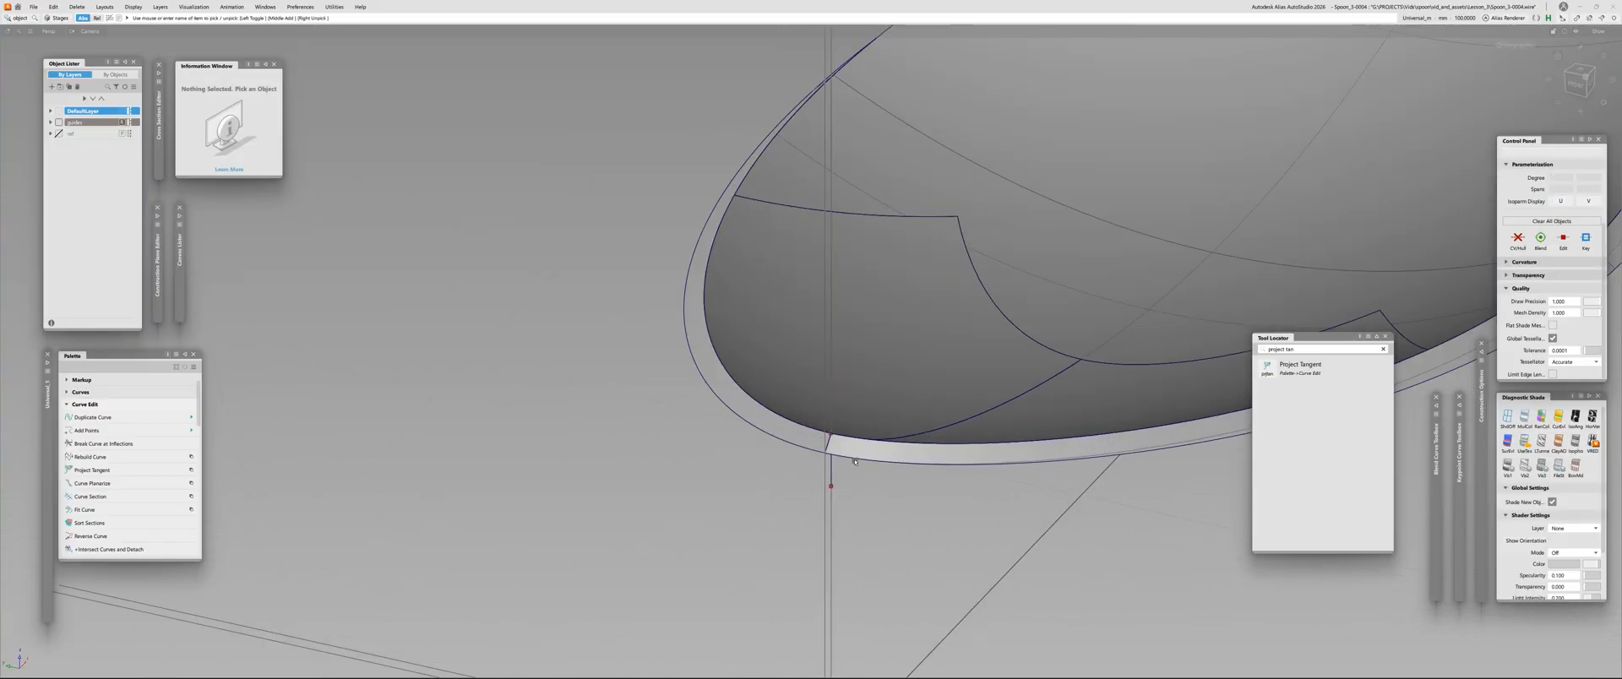
Evaluate surface continuity along the edge shared by the draft surface and the spoon's bowl, switching the check from Position to Tangent
right_click_drag(854, 462, 872, 434, "alt+shift")
middle_click_drag(872, 435, 847, 418, "ctrl+shift")
left_click(833, 415)
right_click_drag(833, 415, 699, 508, "alt+shift")
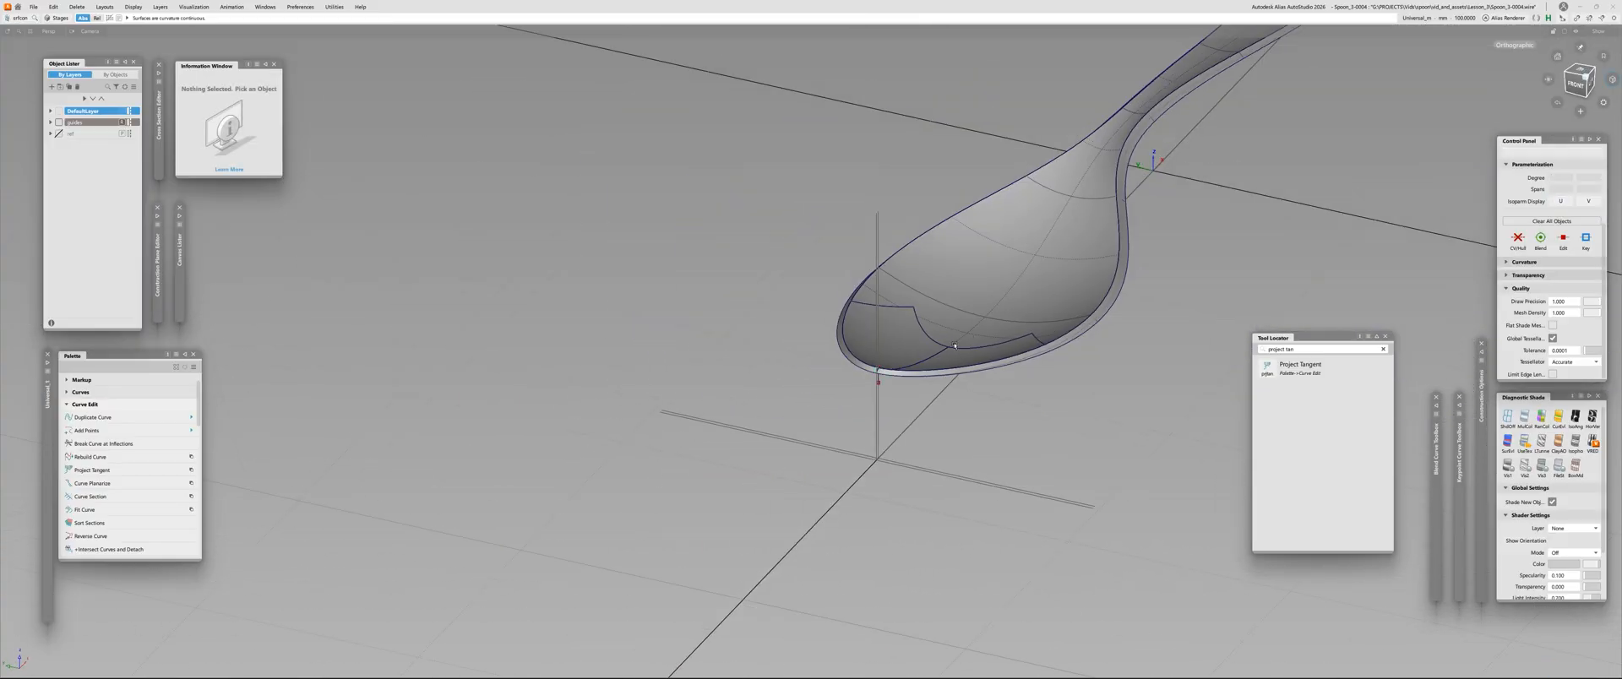
right_click_drag(1109, 277, 1220, 245, "alt+shift")
left_click(1125, 236)
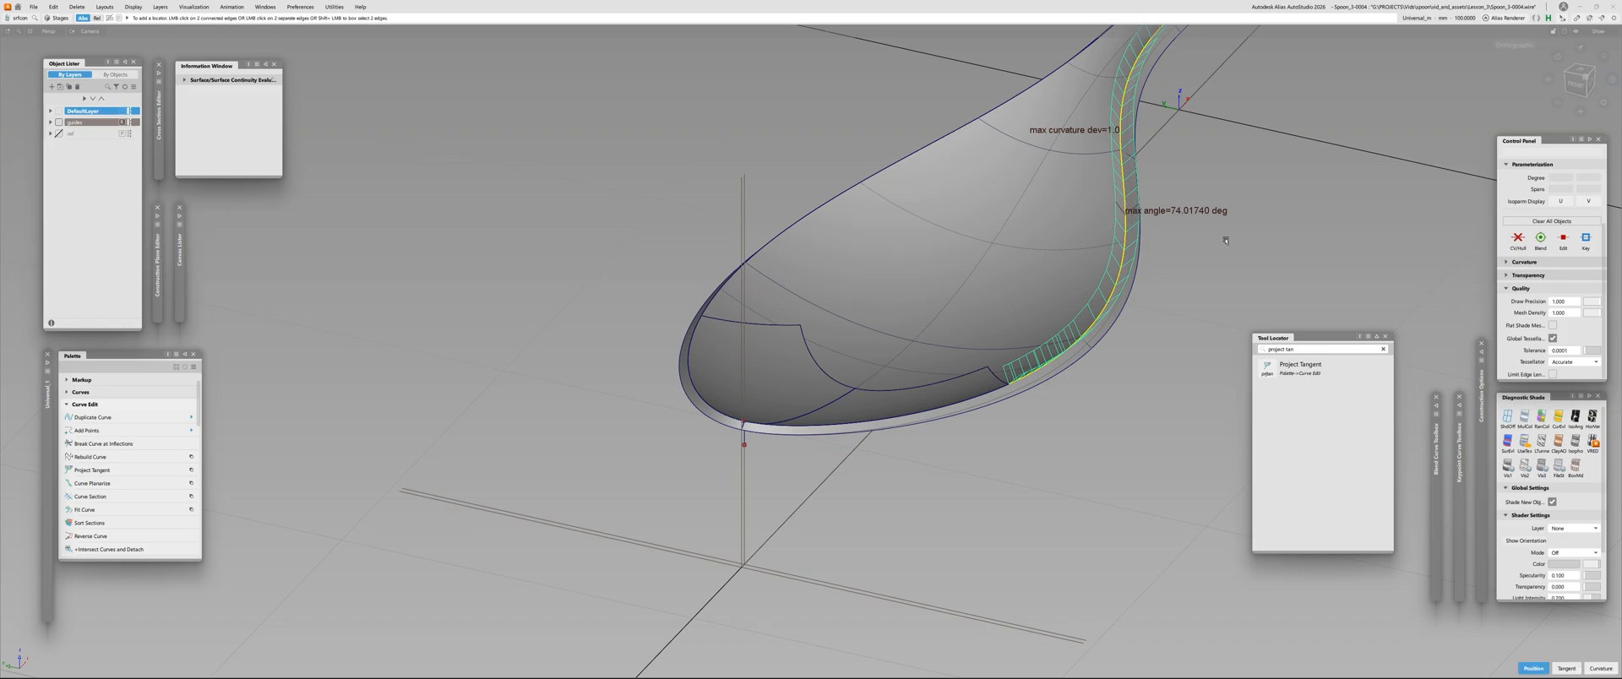
key("space")
left_click_drag(1216, 249, 730, 408, "alt+shift")
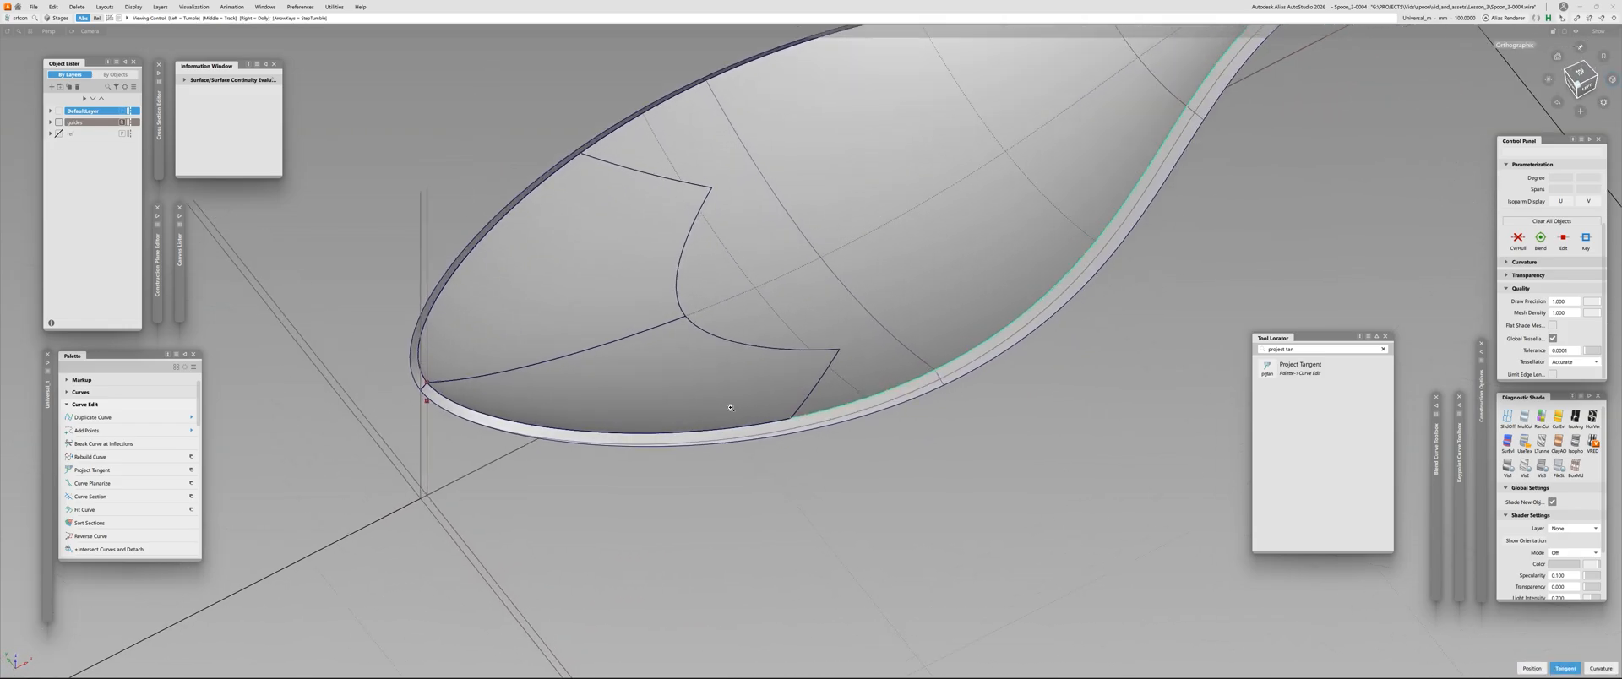
Clear the continuity check and inspect the draft strip from the bowl's tip along the full length of the spoon
right_click_drag(731, 408, 739, 409, "alt+shift")
left_click(598, 439)
right_click_drag(597, 438, 495, 461, "alt+shift")
left_click(496, 460)
left_click_drag(496, 460, 722, 308, "alt+shift")
middle_click_drag(721, 307, 519, 350, "alt+shift")
right_click_drag(518, 351, 212, 179, "alt+shift")
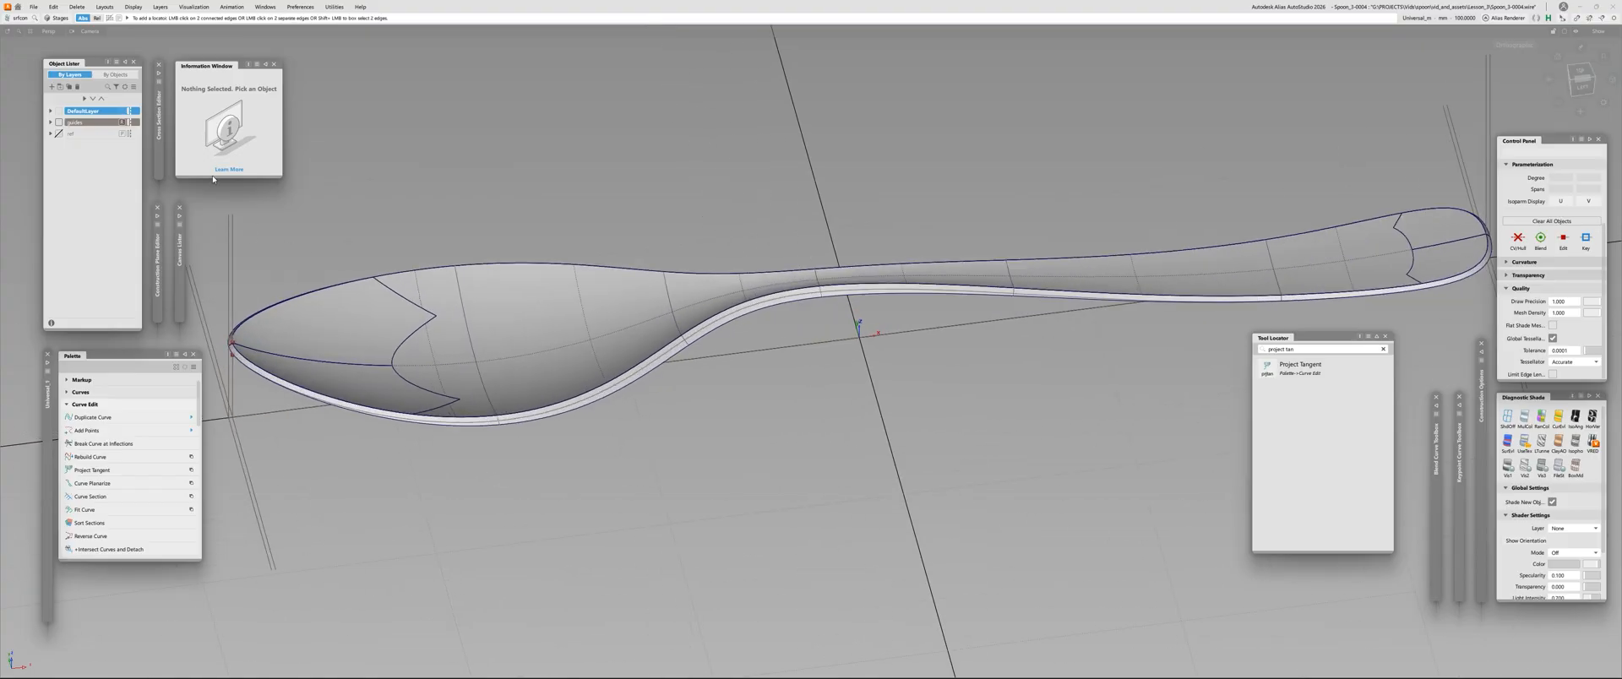
Save the spoon model file and review the whole spoon with its draft strip from the side
left_click(35, 7)
left_click(42, 80)
left_click_drag(710, 394, 592, 221, "alt+shift")
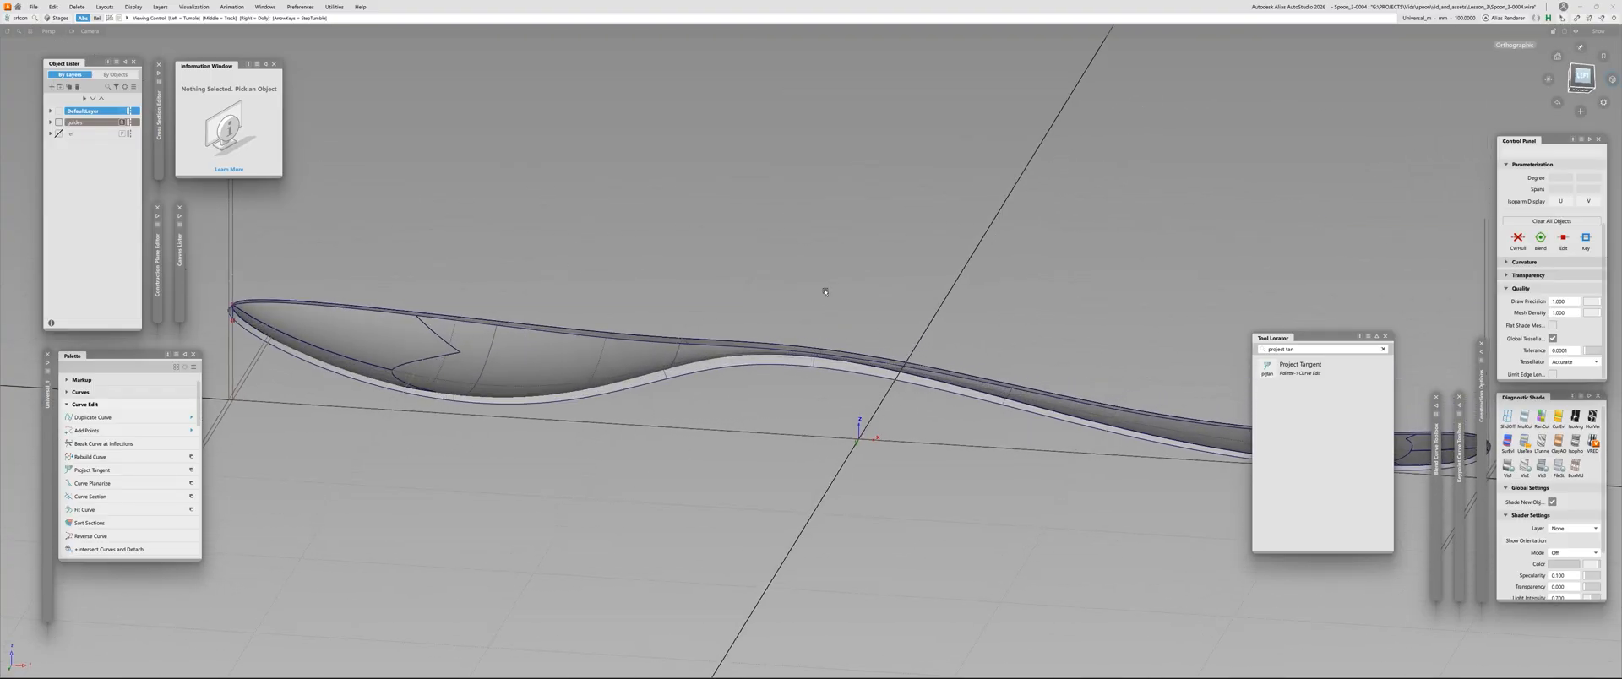
left_click_drag(825, 292, 650, 473, "alt+shift")
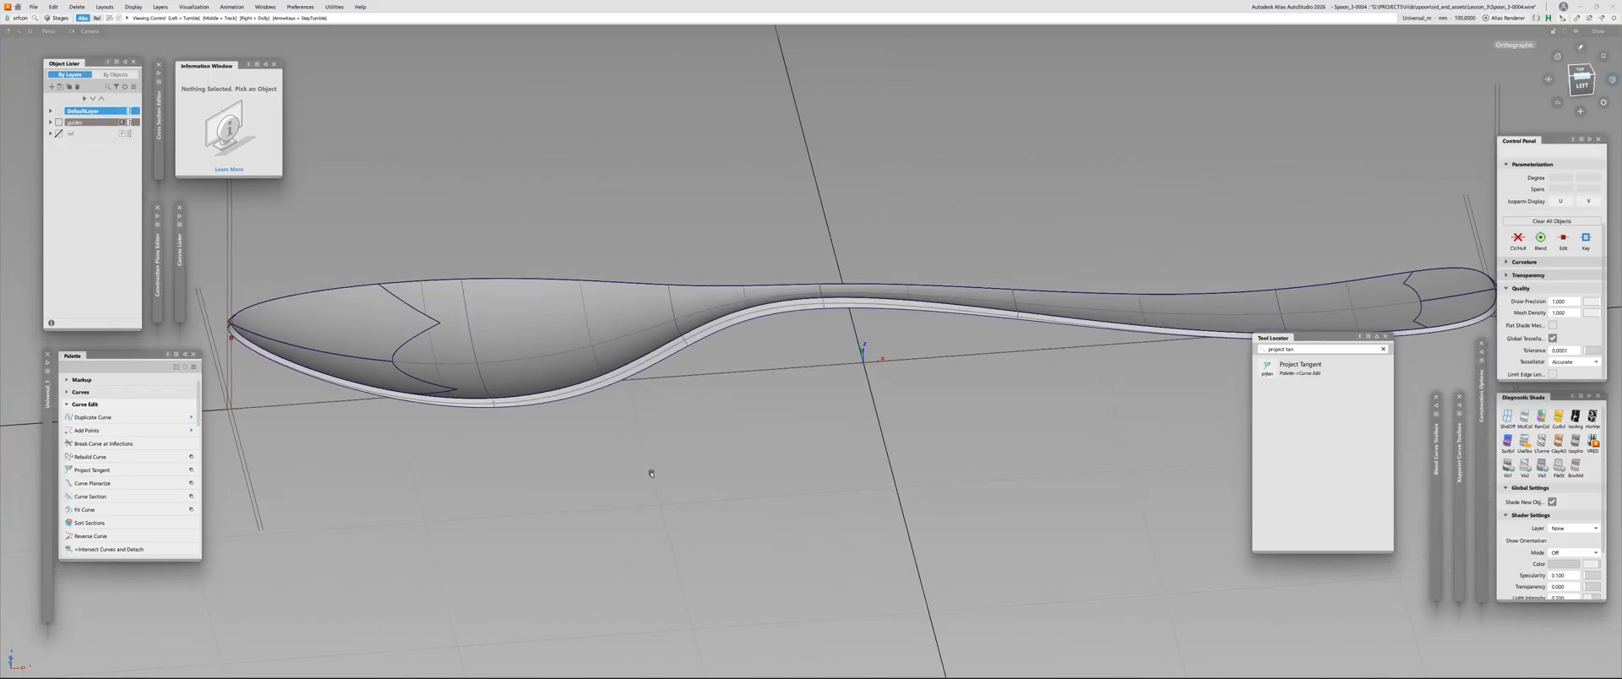